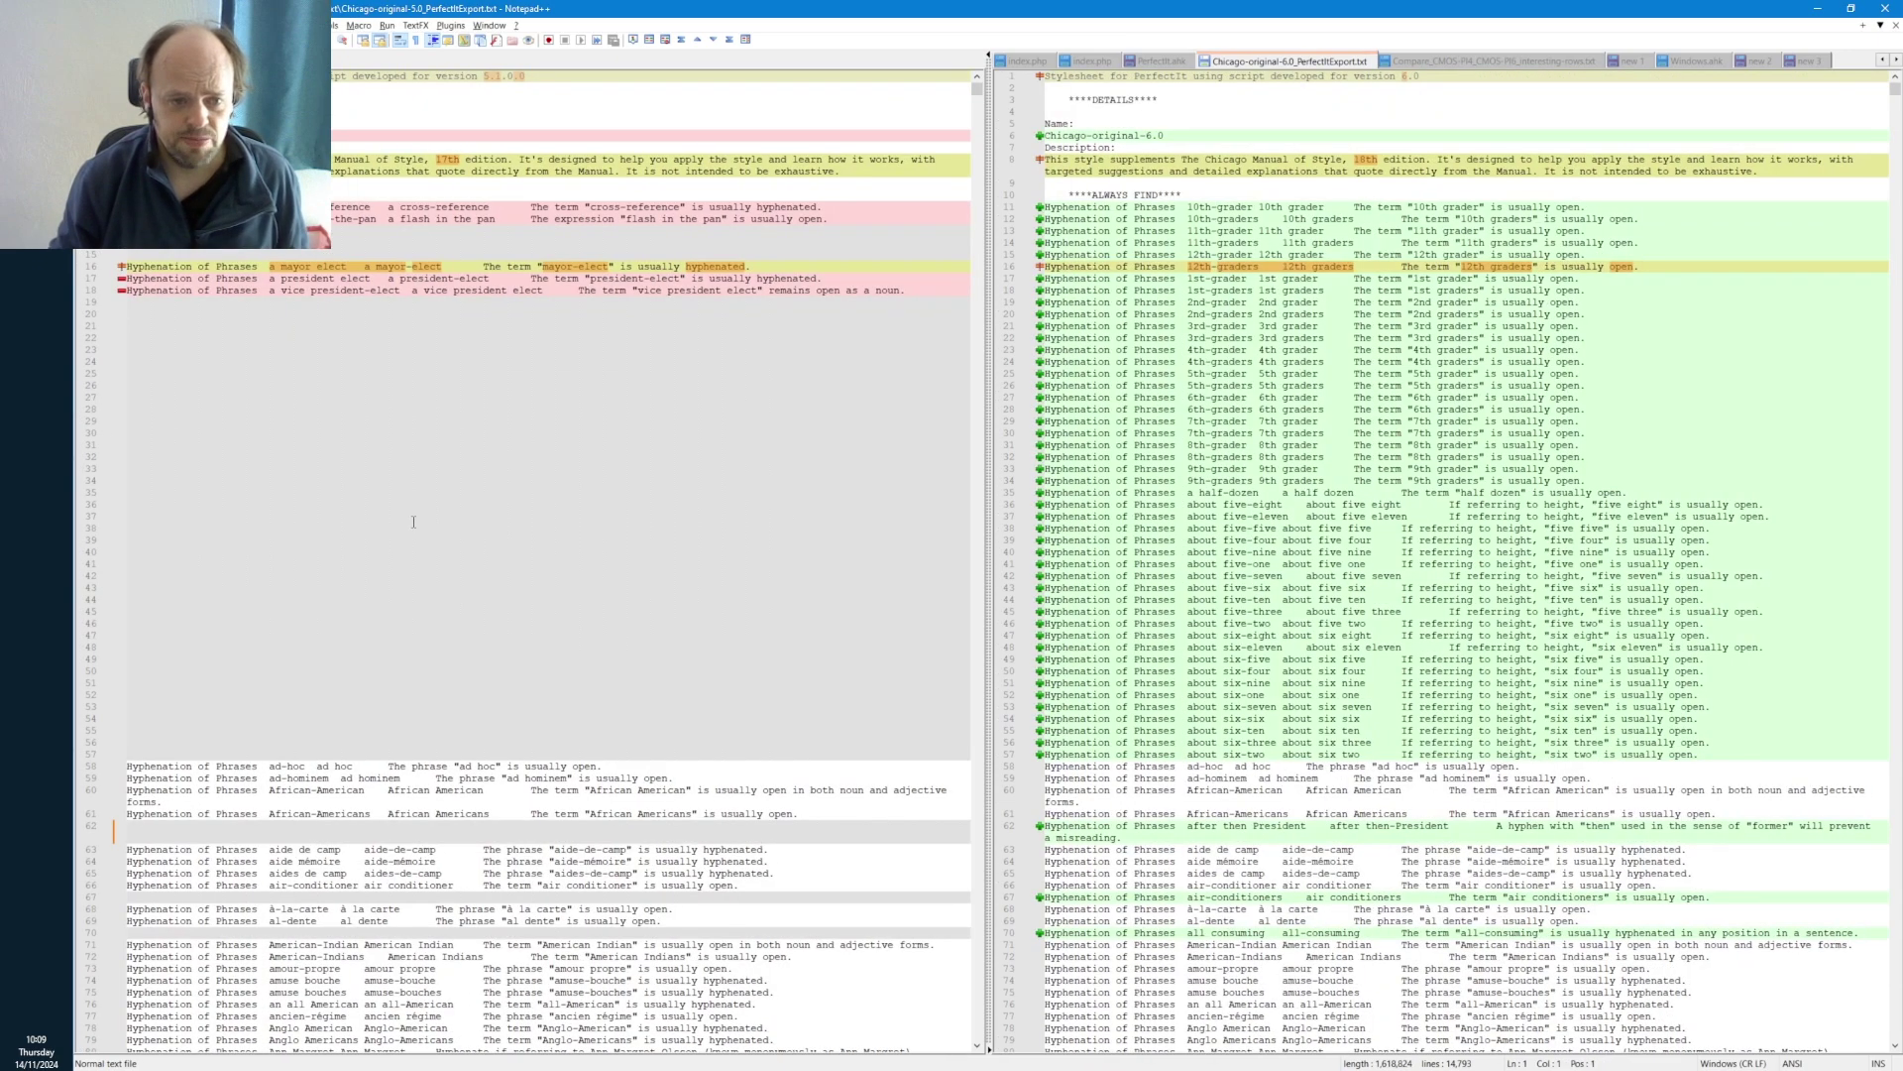
# - Examine the edition wording in the 5.0 export's description, and view the commands of the Compare plugin
pyautogui.moveTo(514, 159); pyautogui.dragTo(425, 156)
pyautogui.click(538, 158)
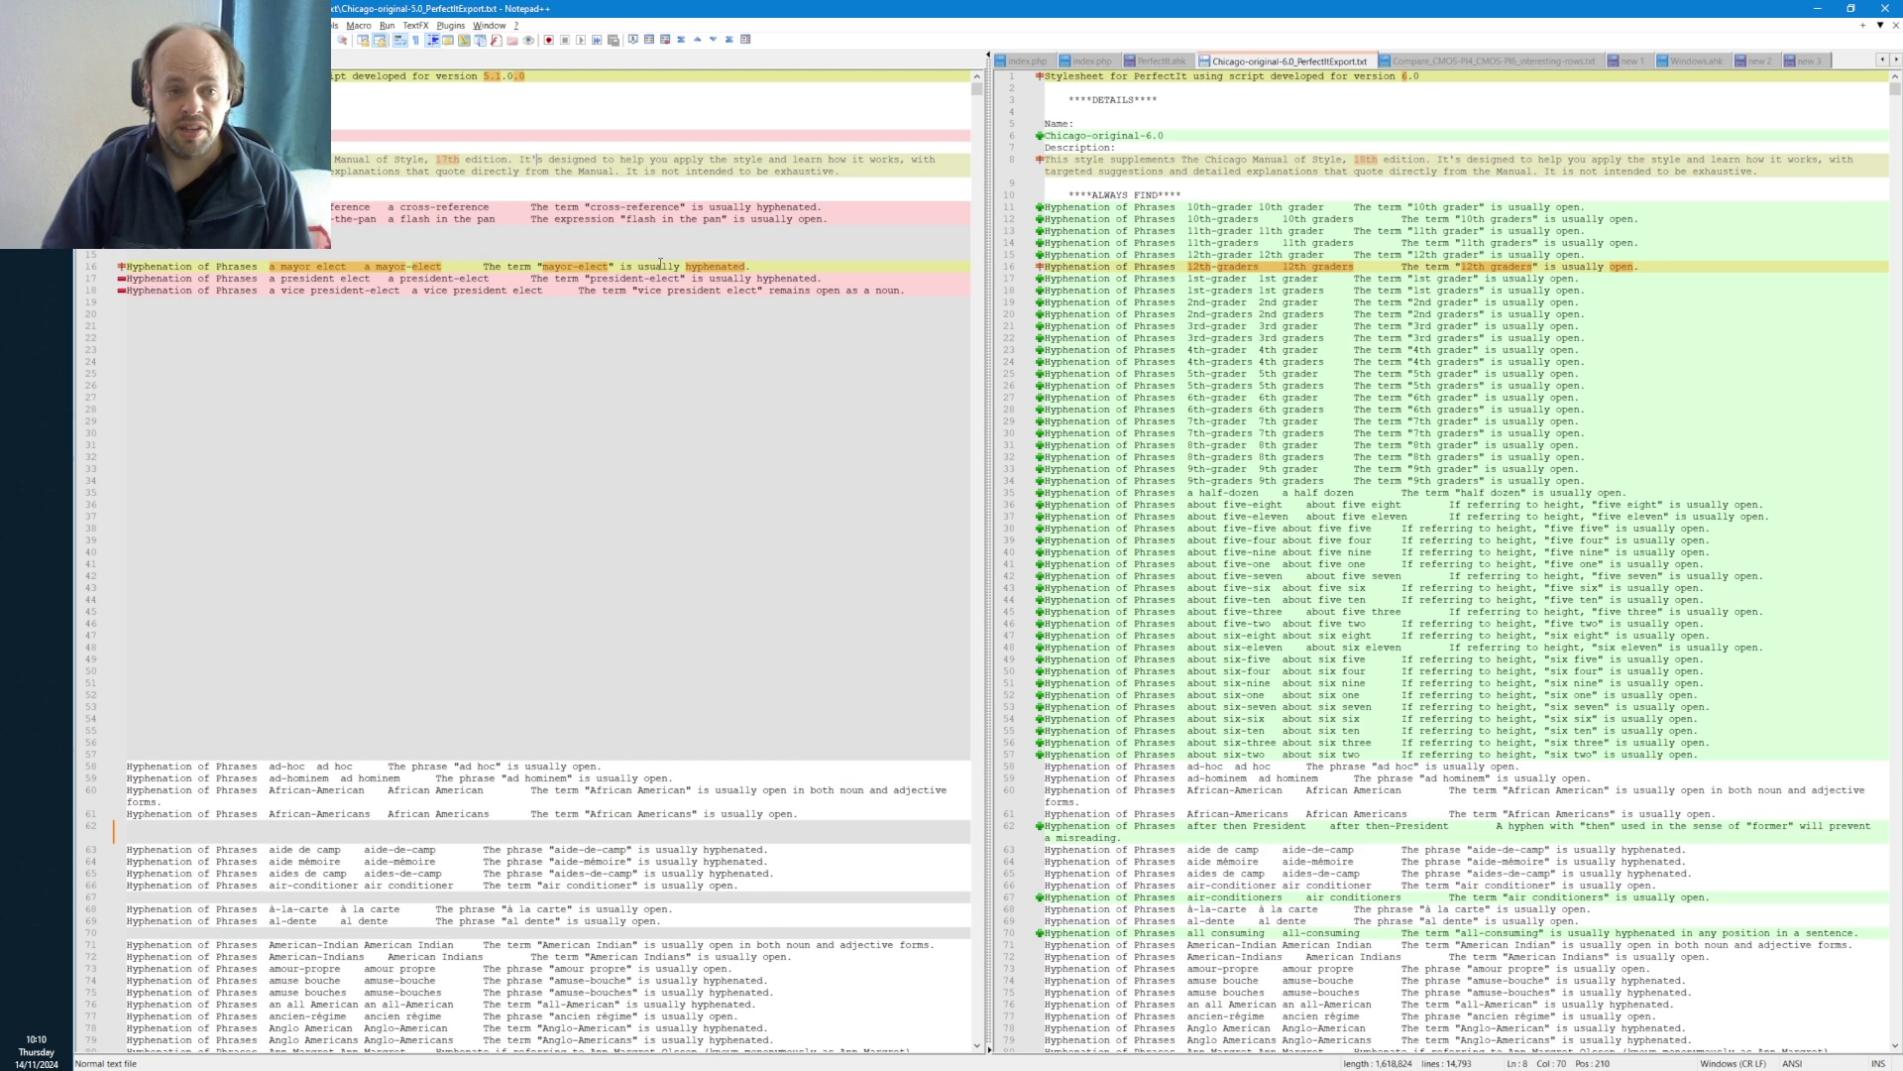
pyautogui.click(450, 25)
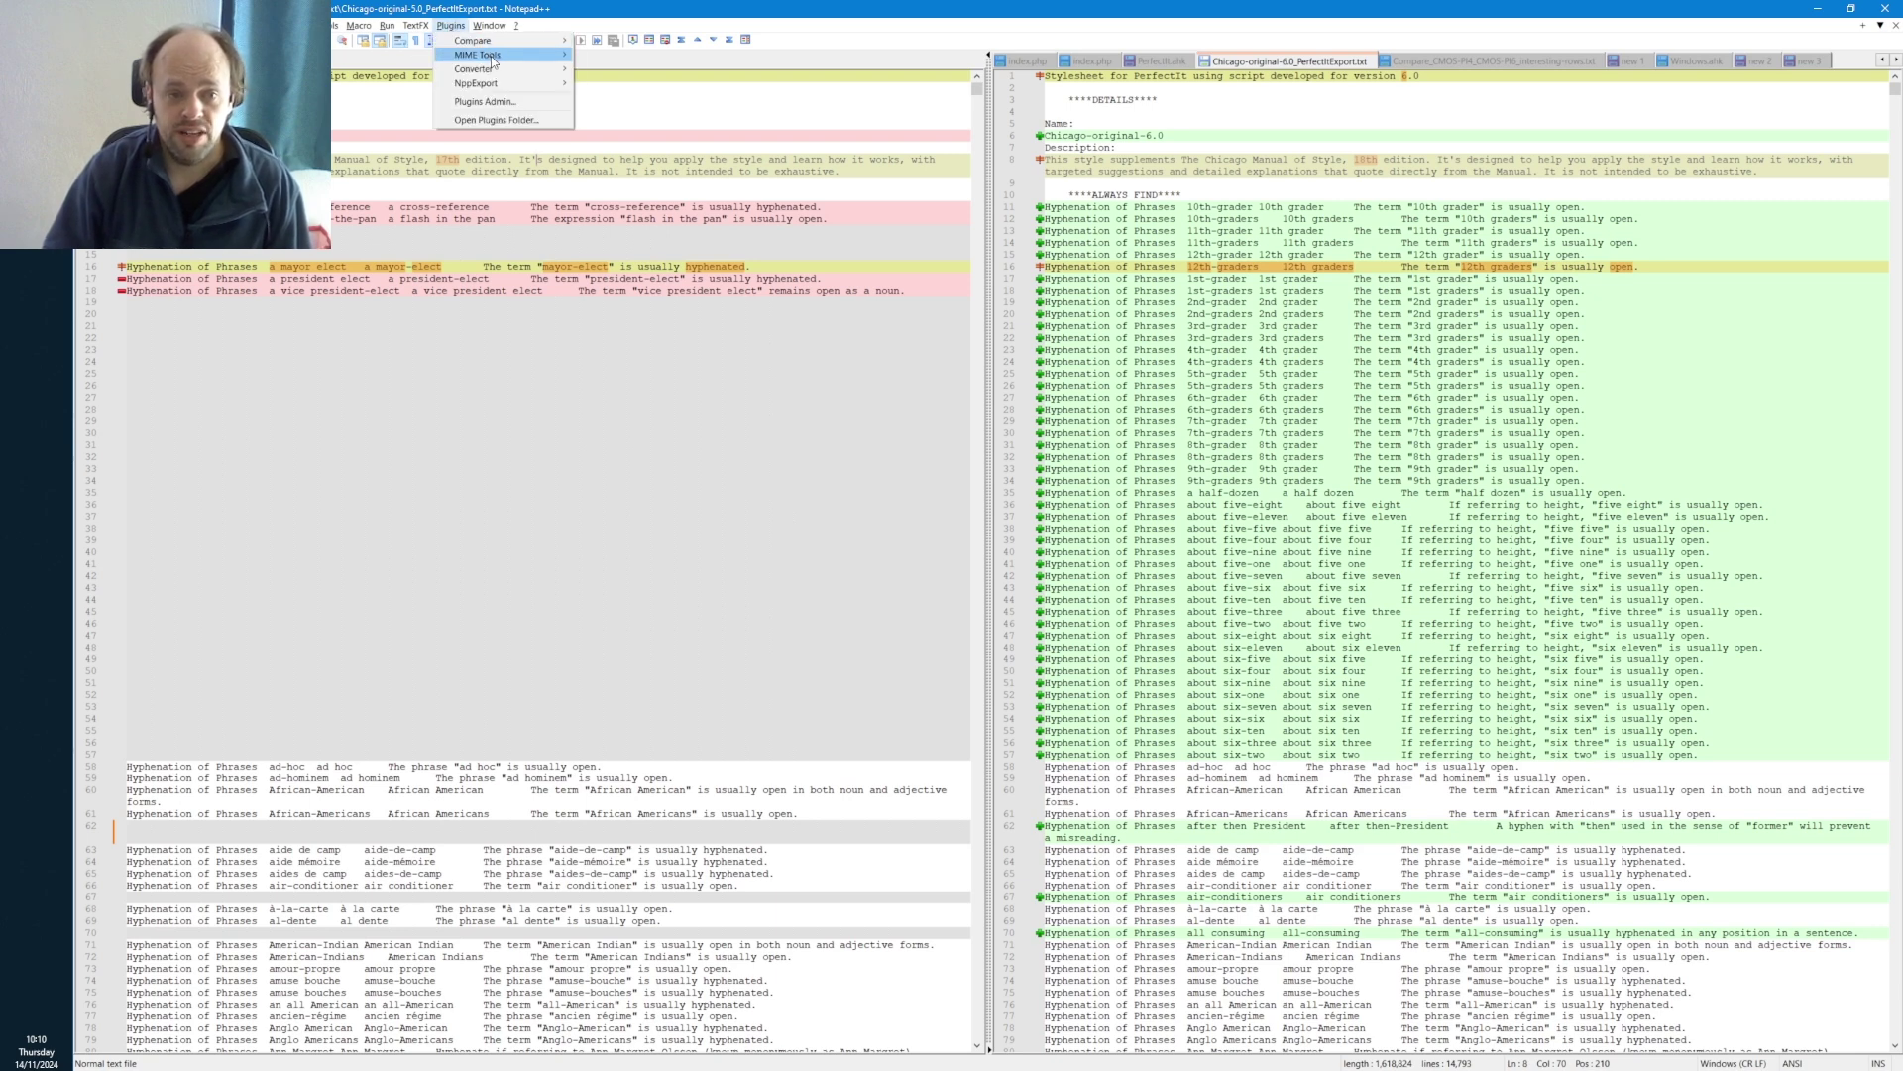
pyautogui.moveTo(499, 48)
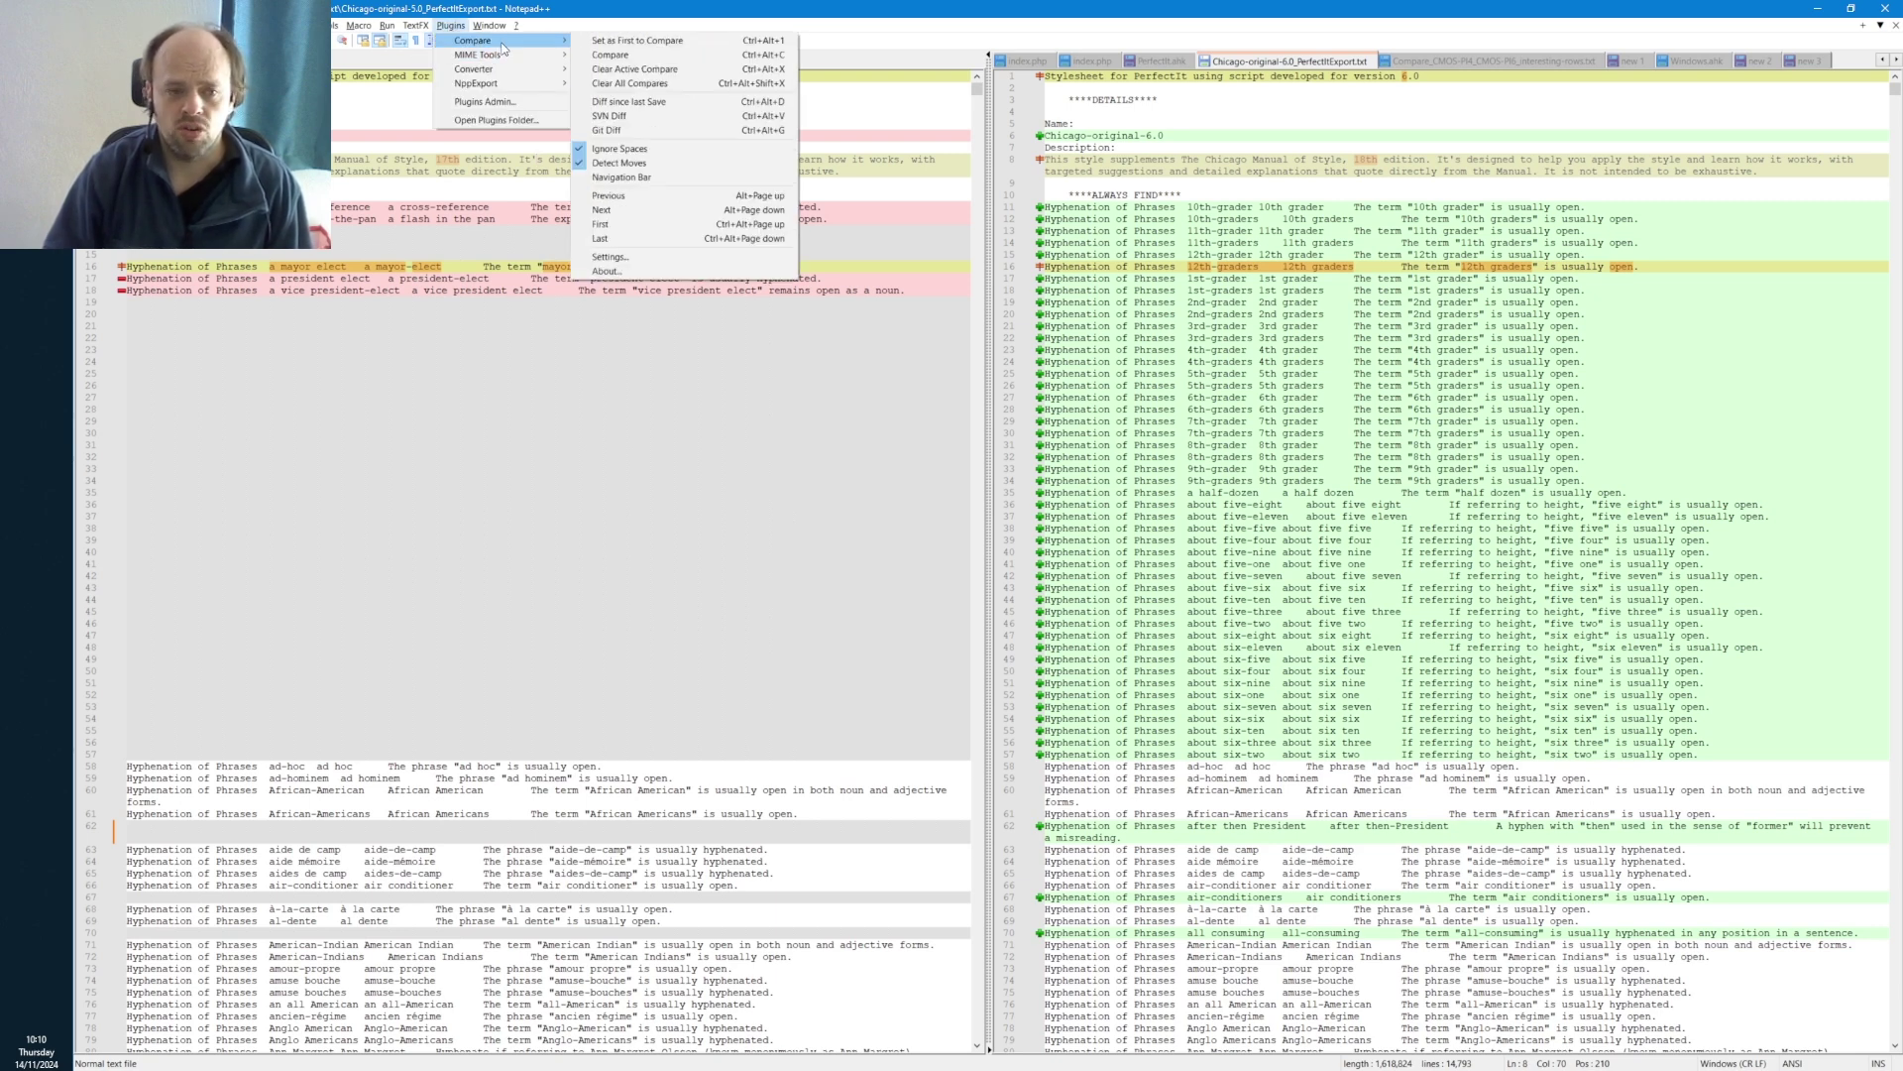
pyautogui.click(1041, 17)
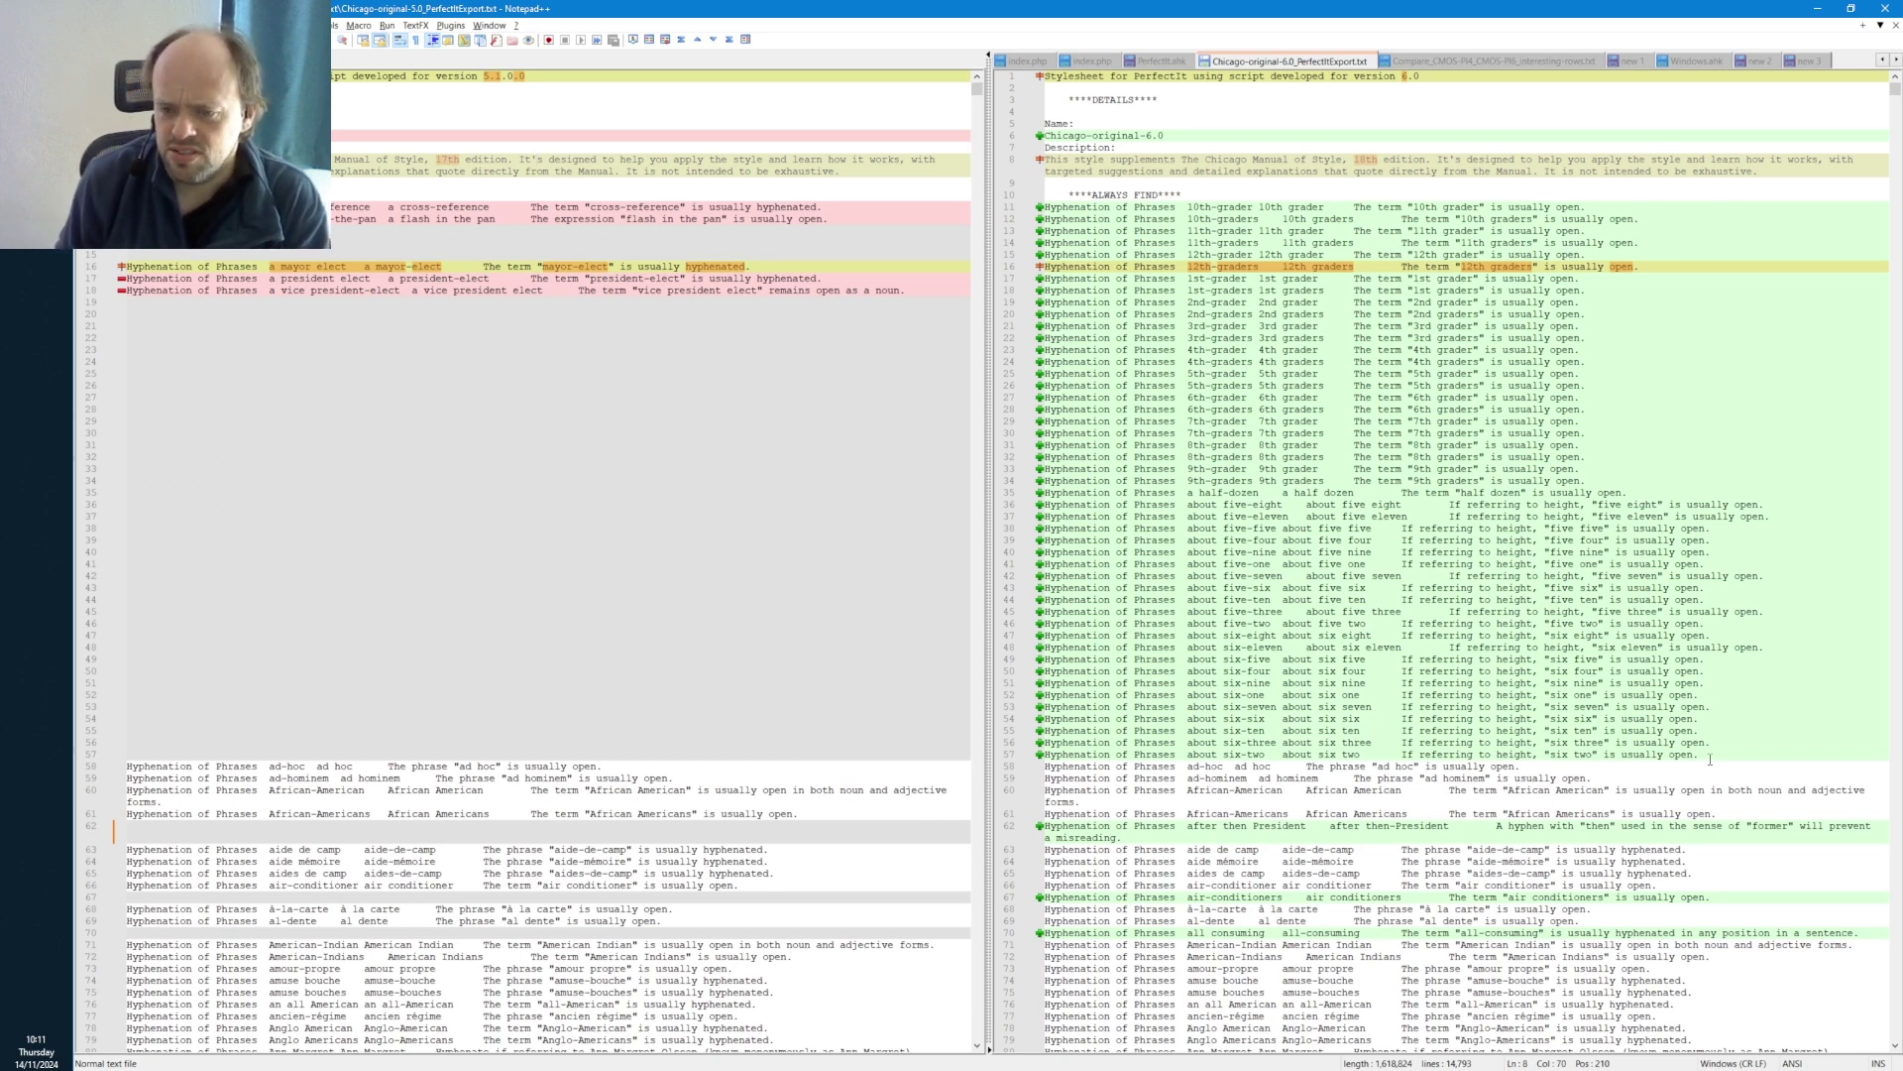
# - Examine the added Hyphenation of Phrases entries in the 6.0 export, from "10th-grader" through the "about five-" and "about six-" height phrases
pyautogui.moveTo(1716, 756); pyautogui.dragTo(1016, 212)
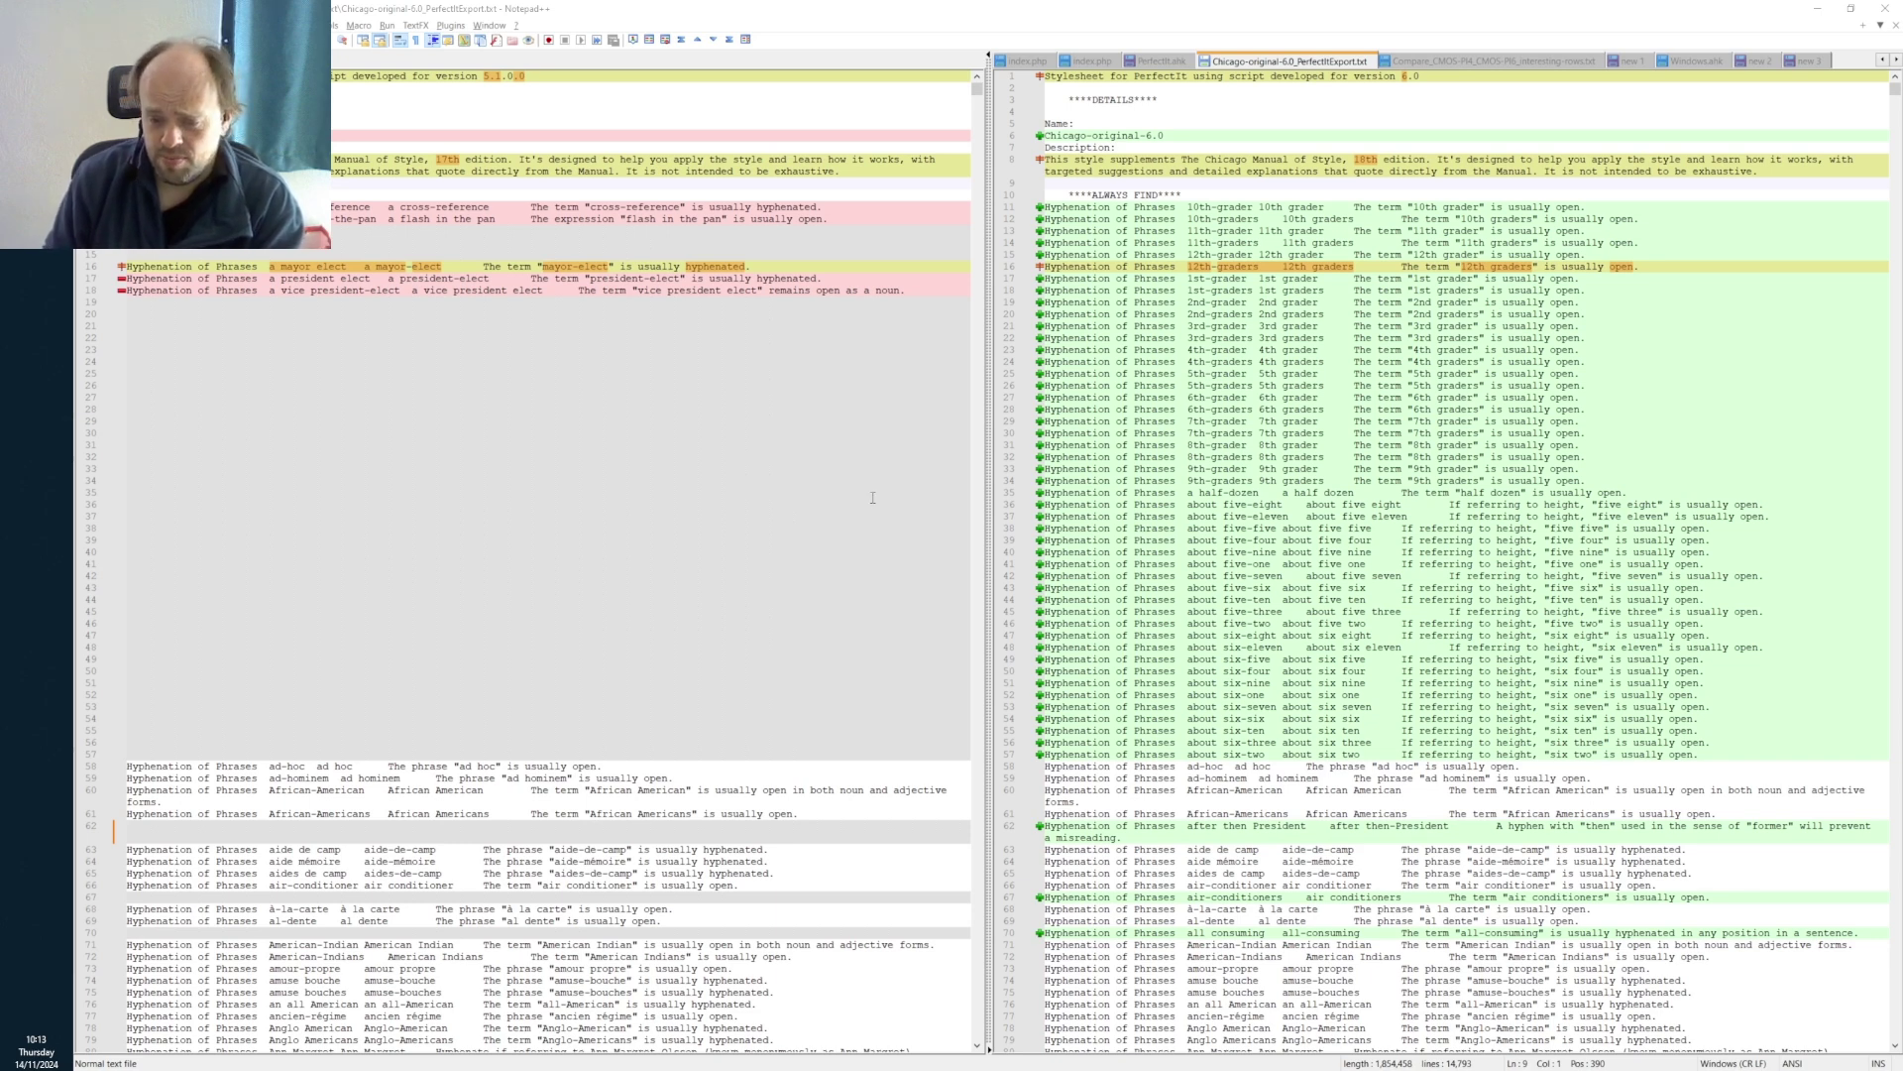
pyautogui.moveTo(1279, 540); pyautogui.dragTo(1219, 576)
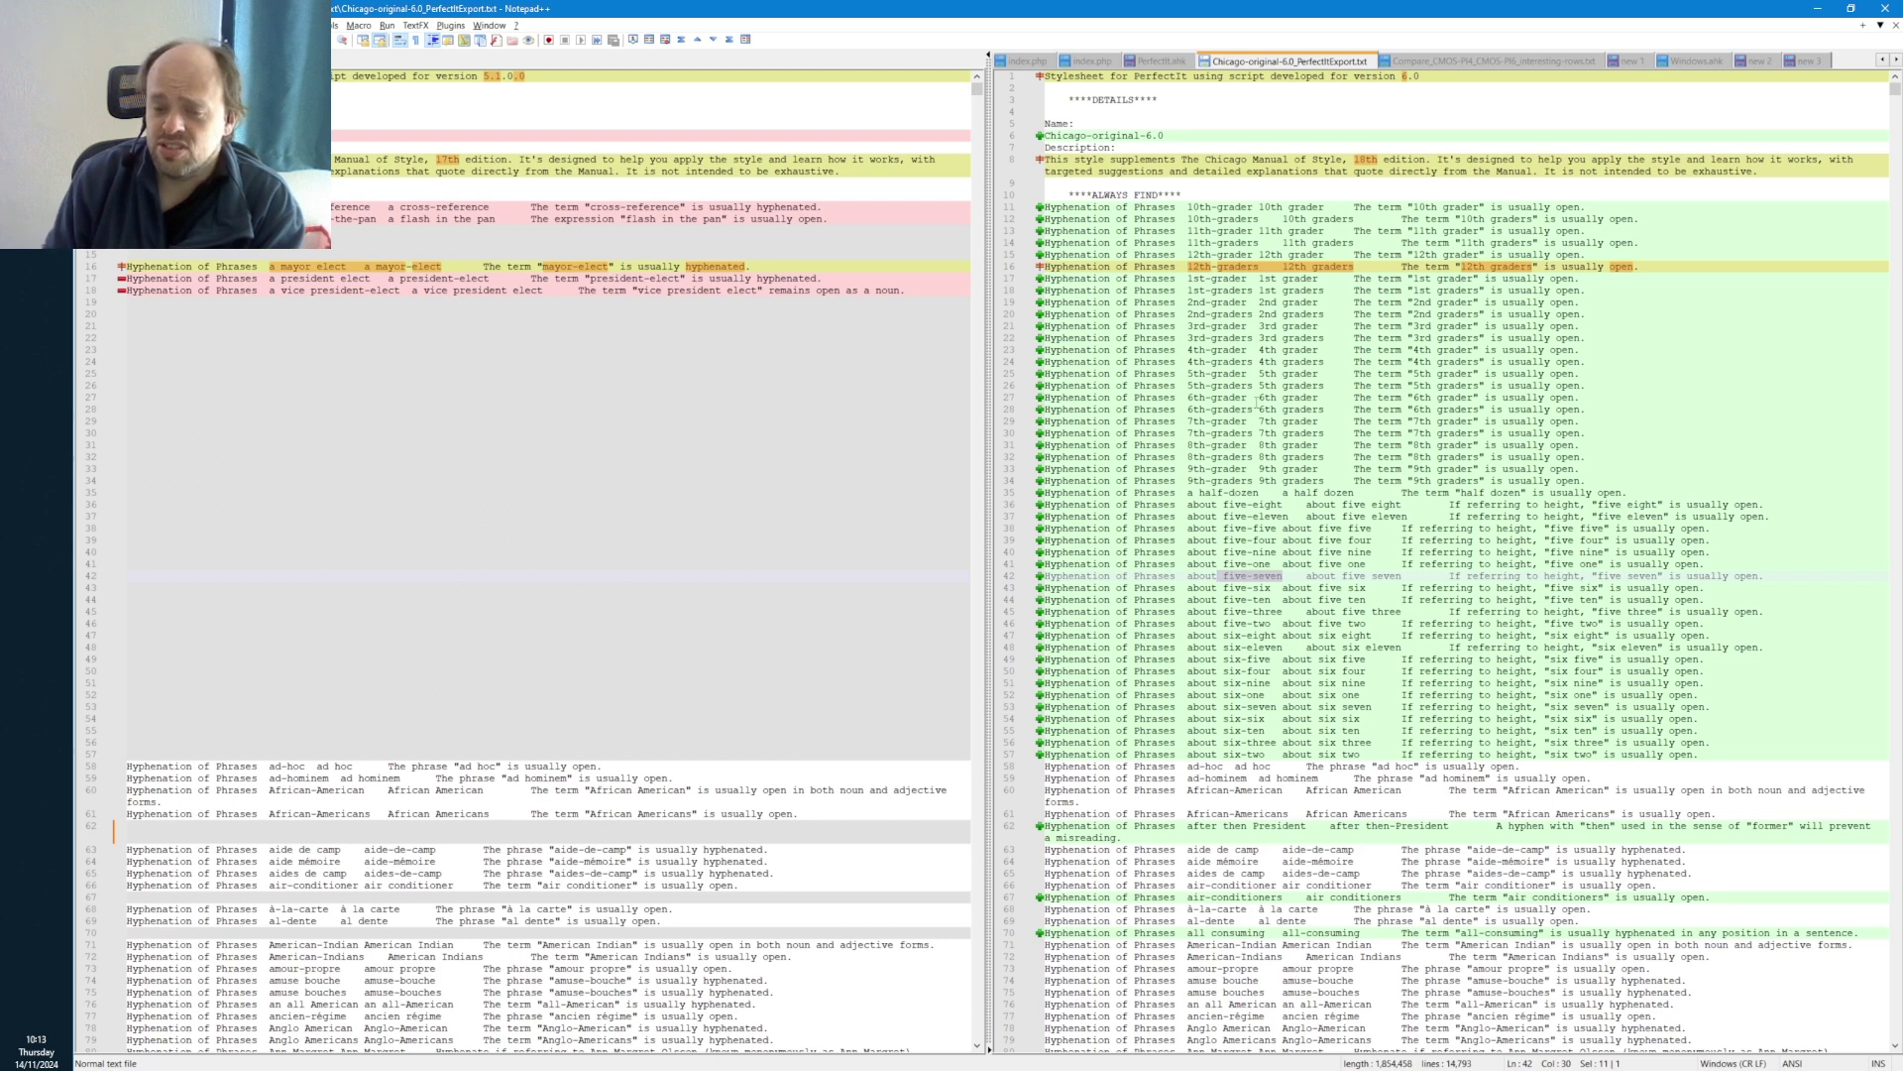
pyautogui.click(1207, 506)
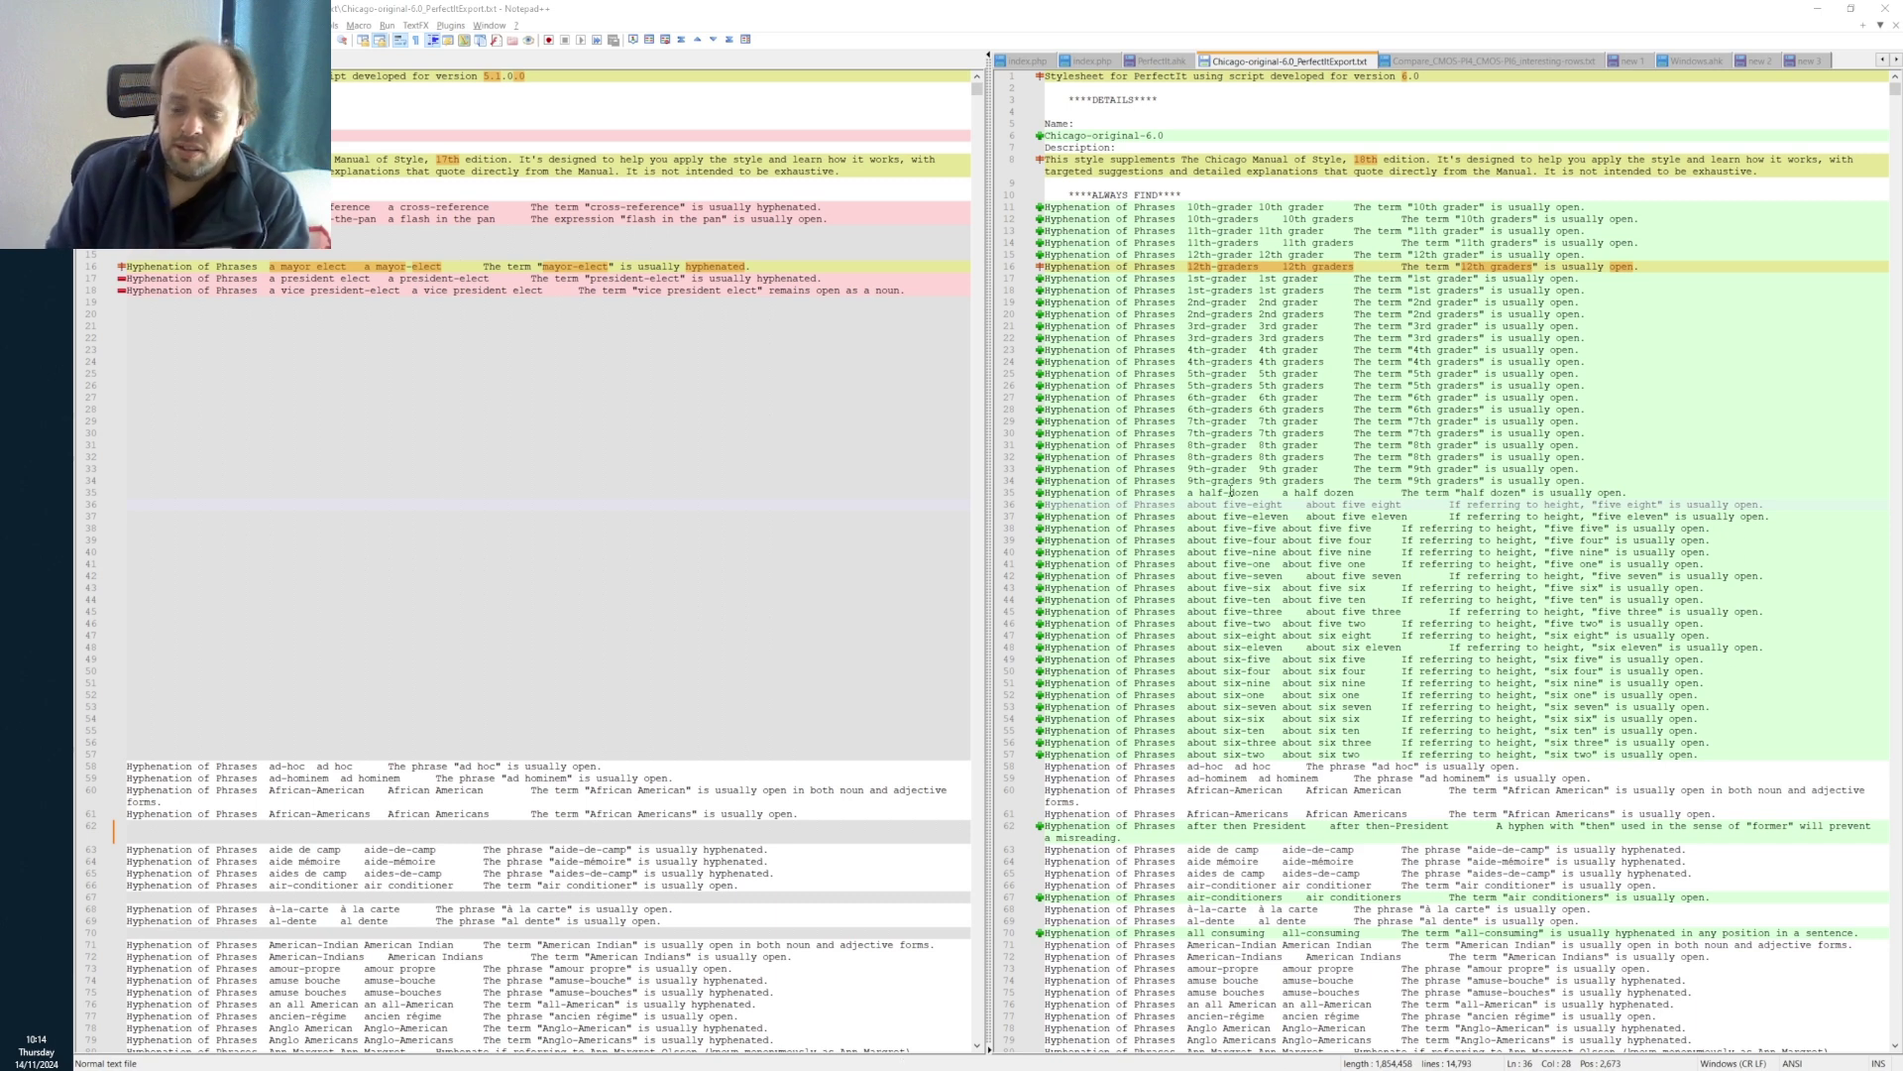
pyautogui.moveTo(1214, 501); pyautogui.dragTo(1289, 756)
pyautogui.click(1273, 527)
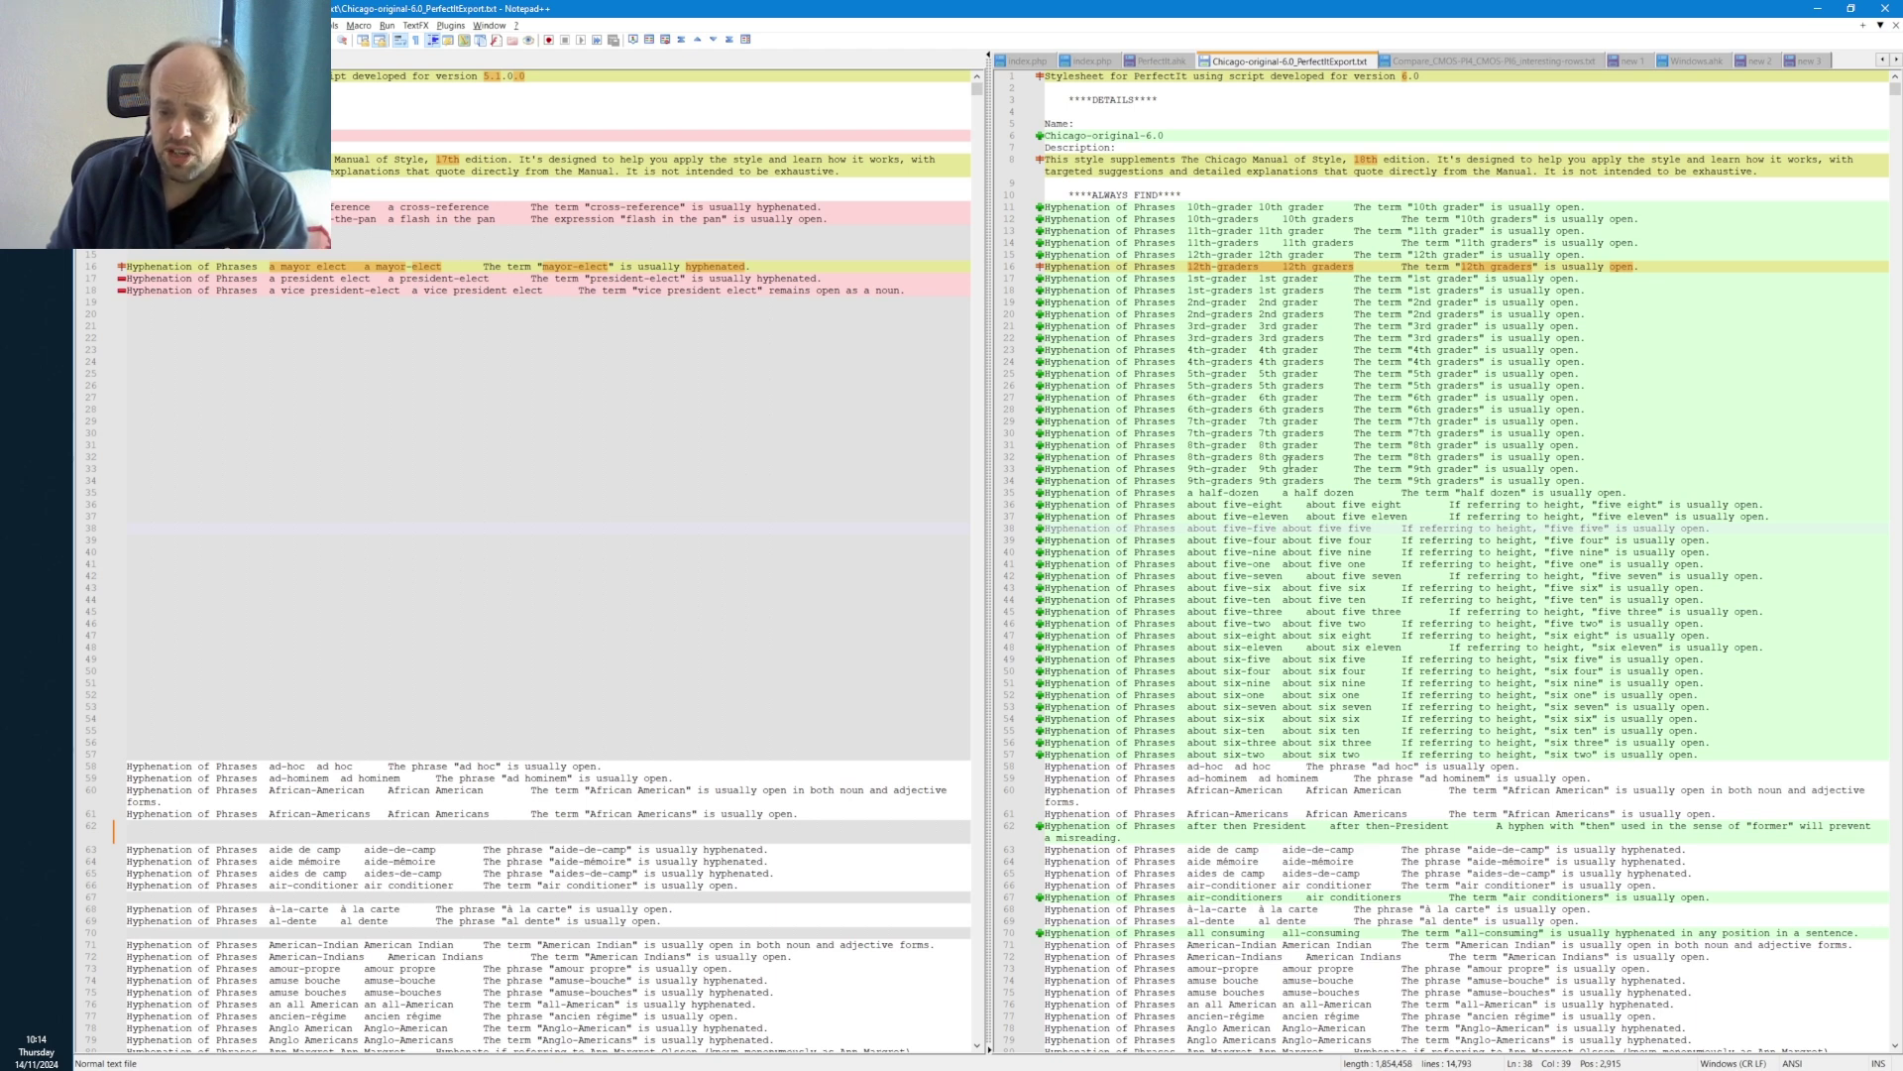
pyautogui.click(1273, 505)
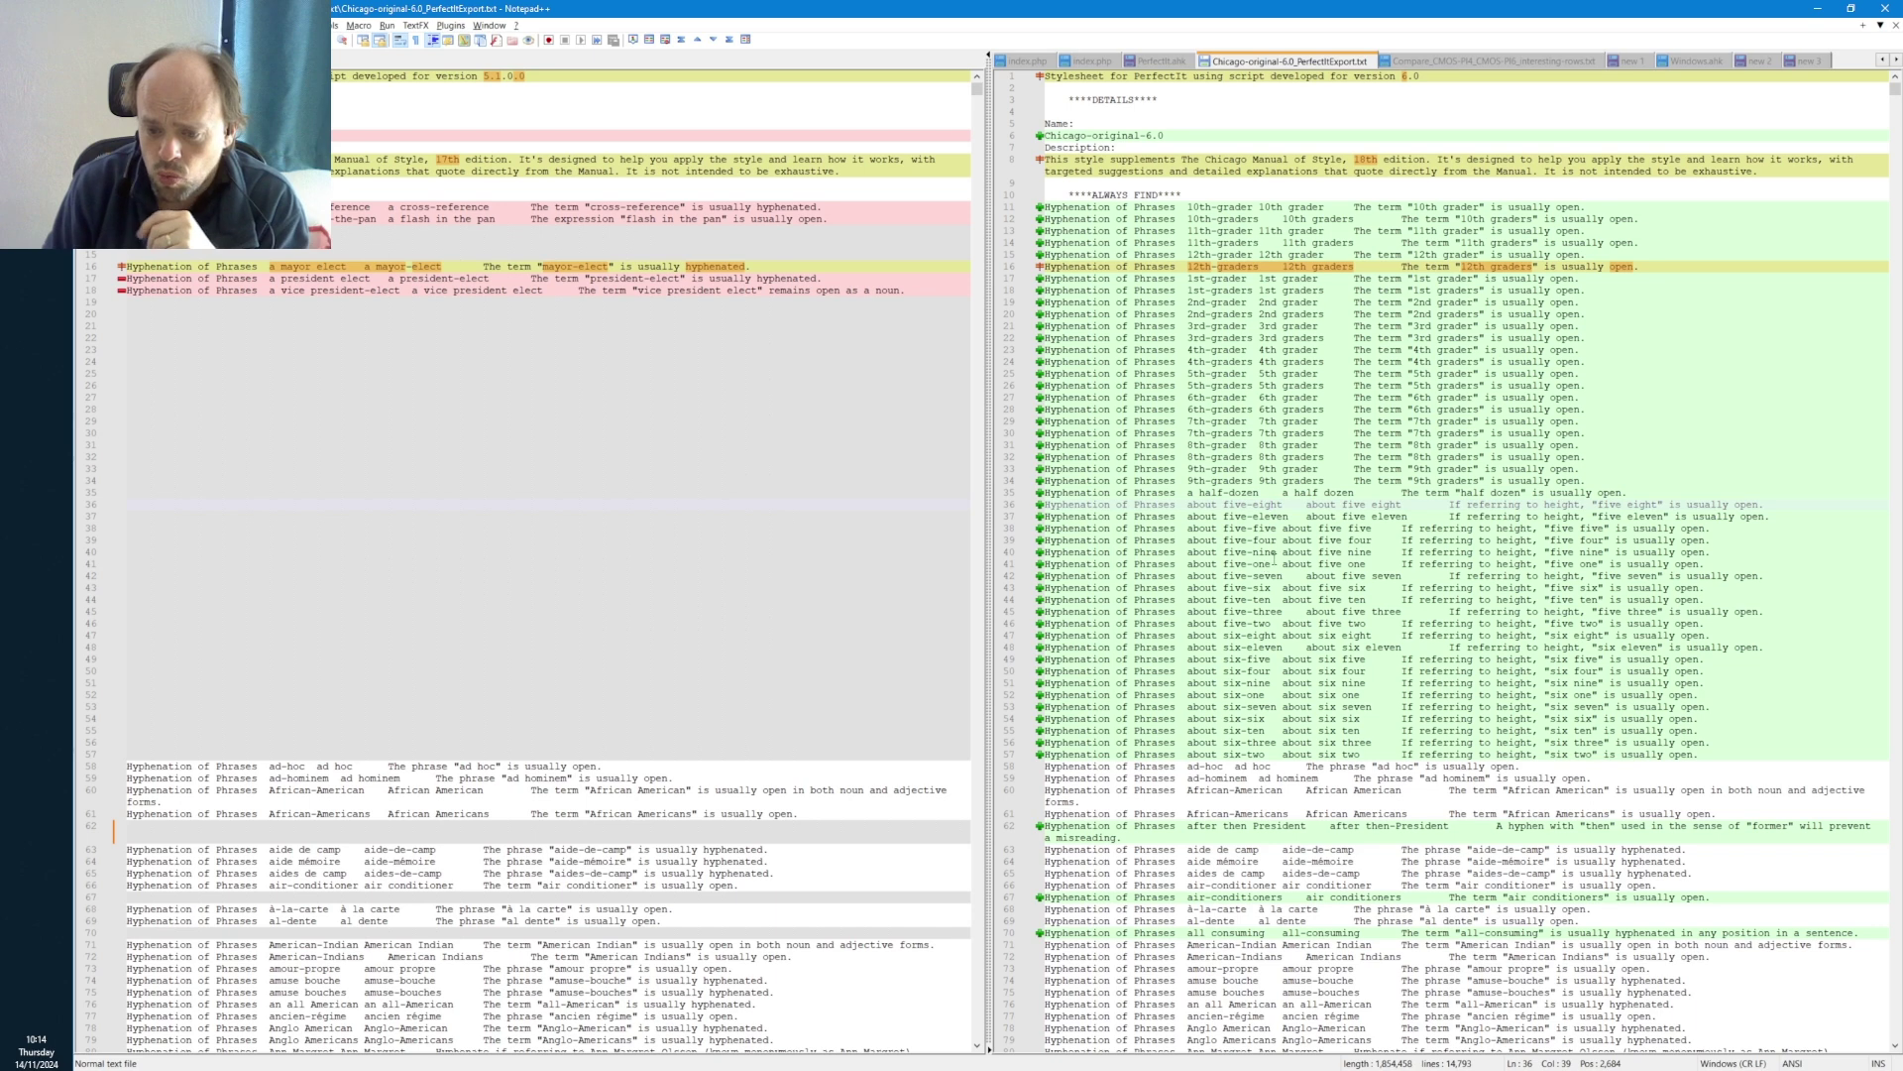
pyautogui.moveTo(1271, 564); pyautogui.dragTo(1062, 564)
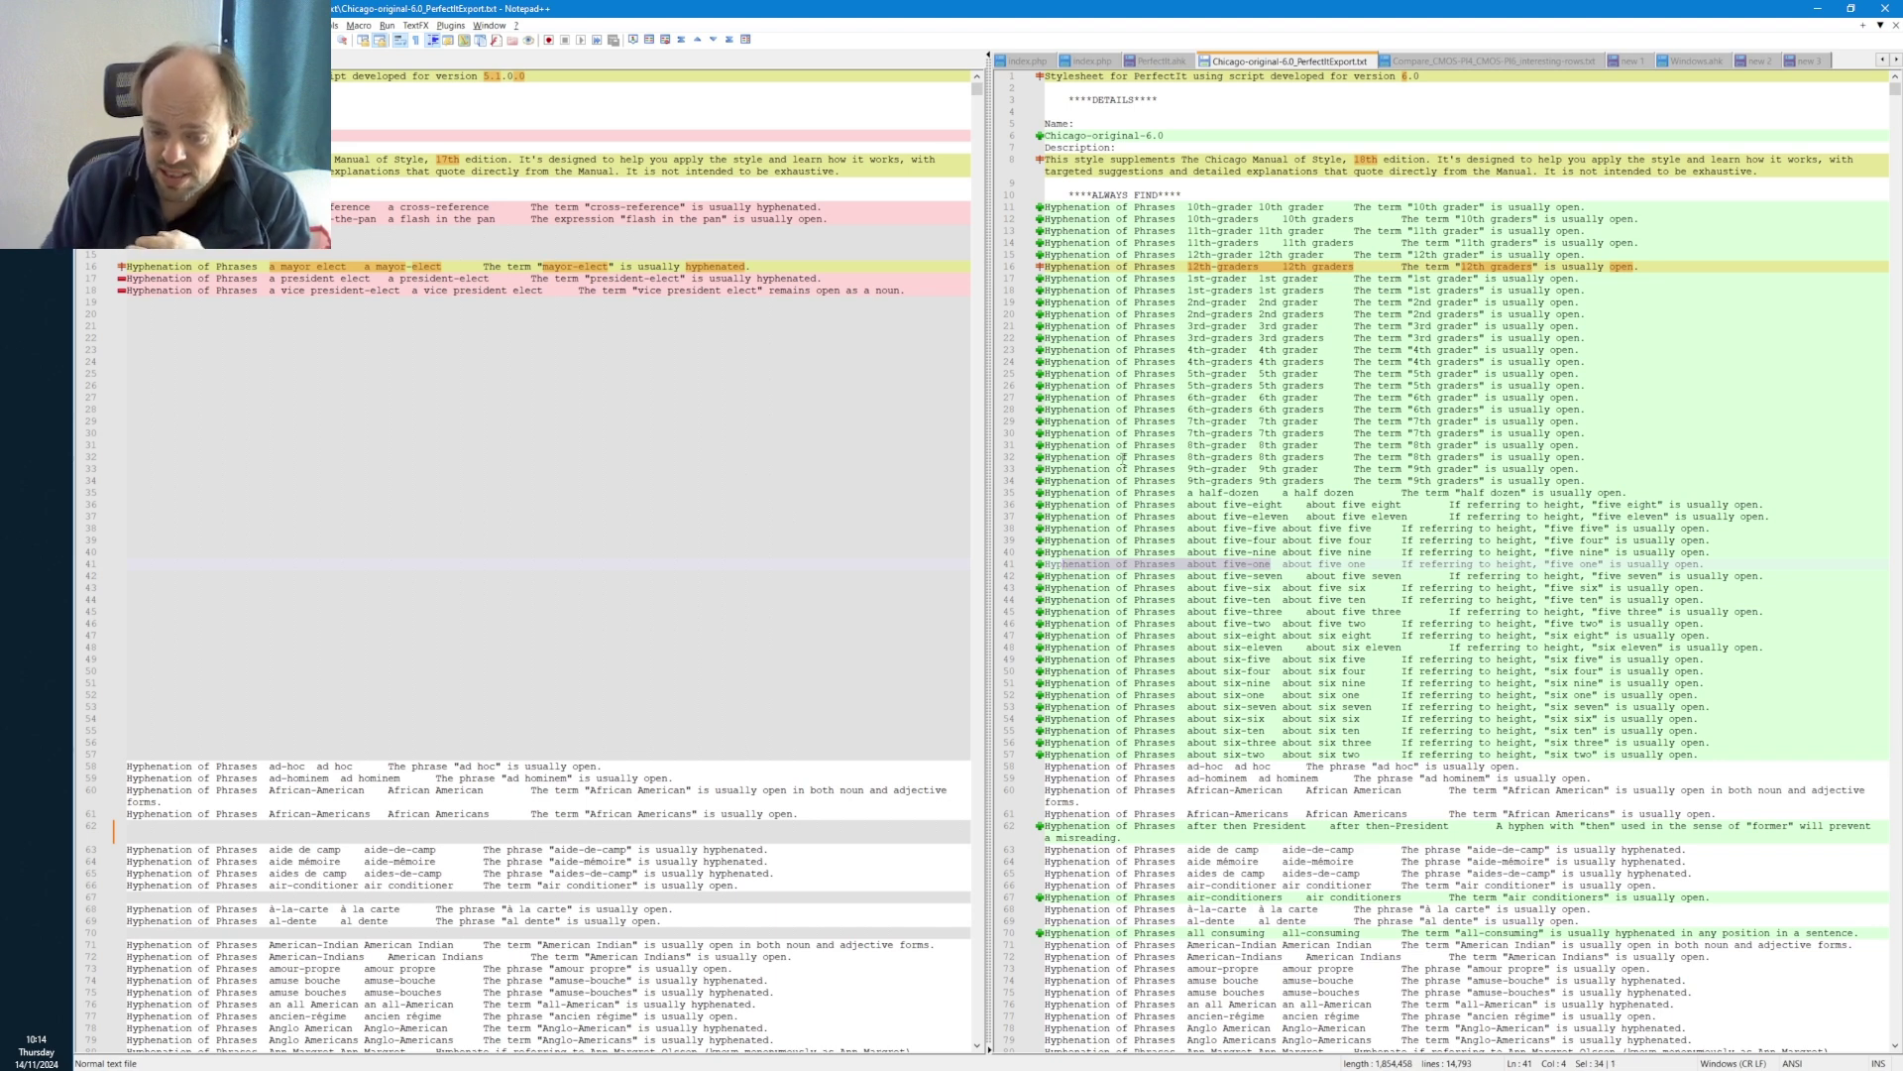
pyautogui.click(1382, 707)
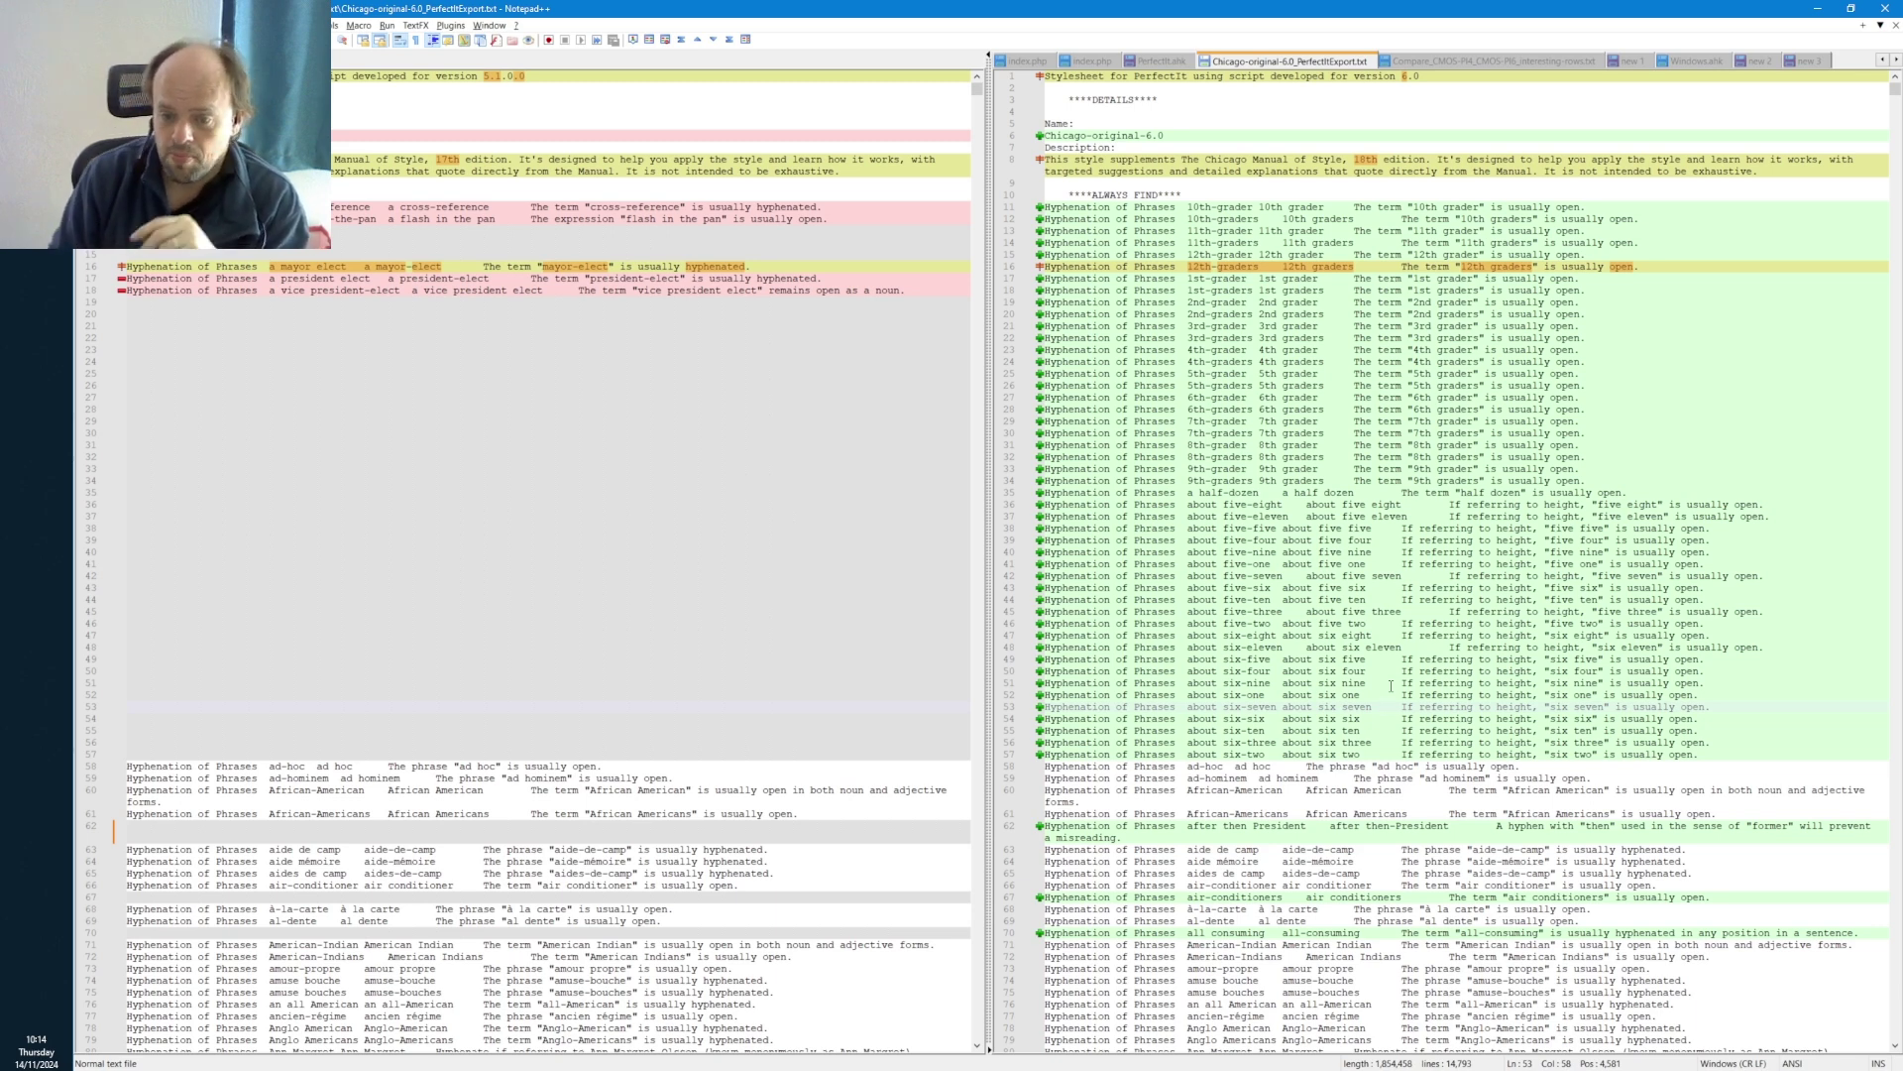
pyautogui.click(1203, 505)
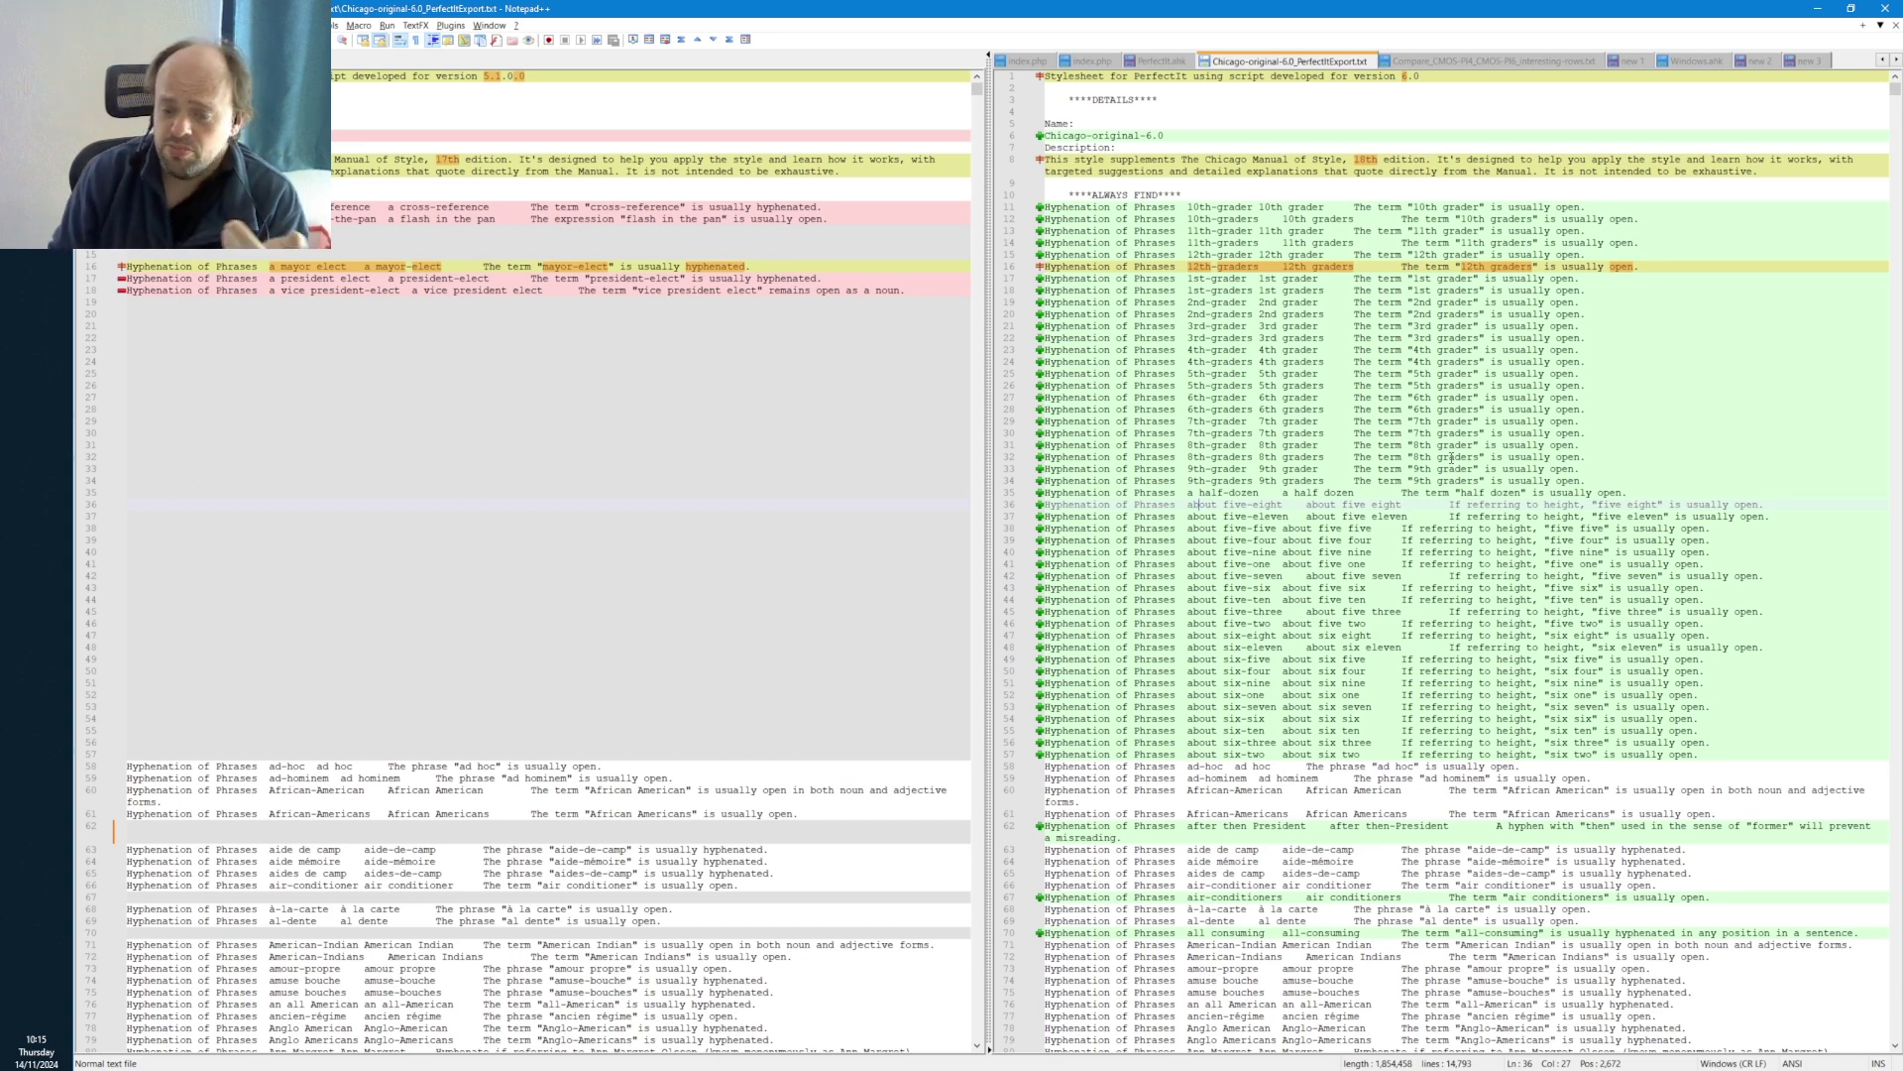
pyautogui.scroll(-5, 1487, 551)
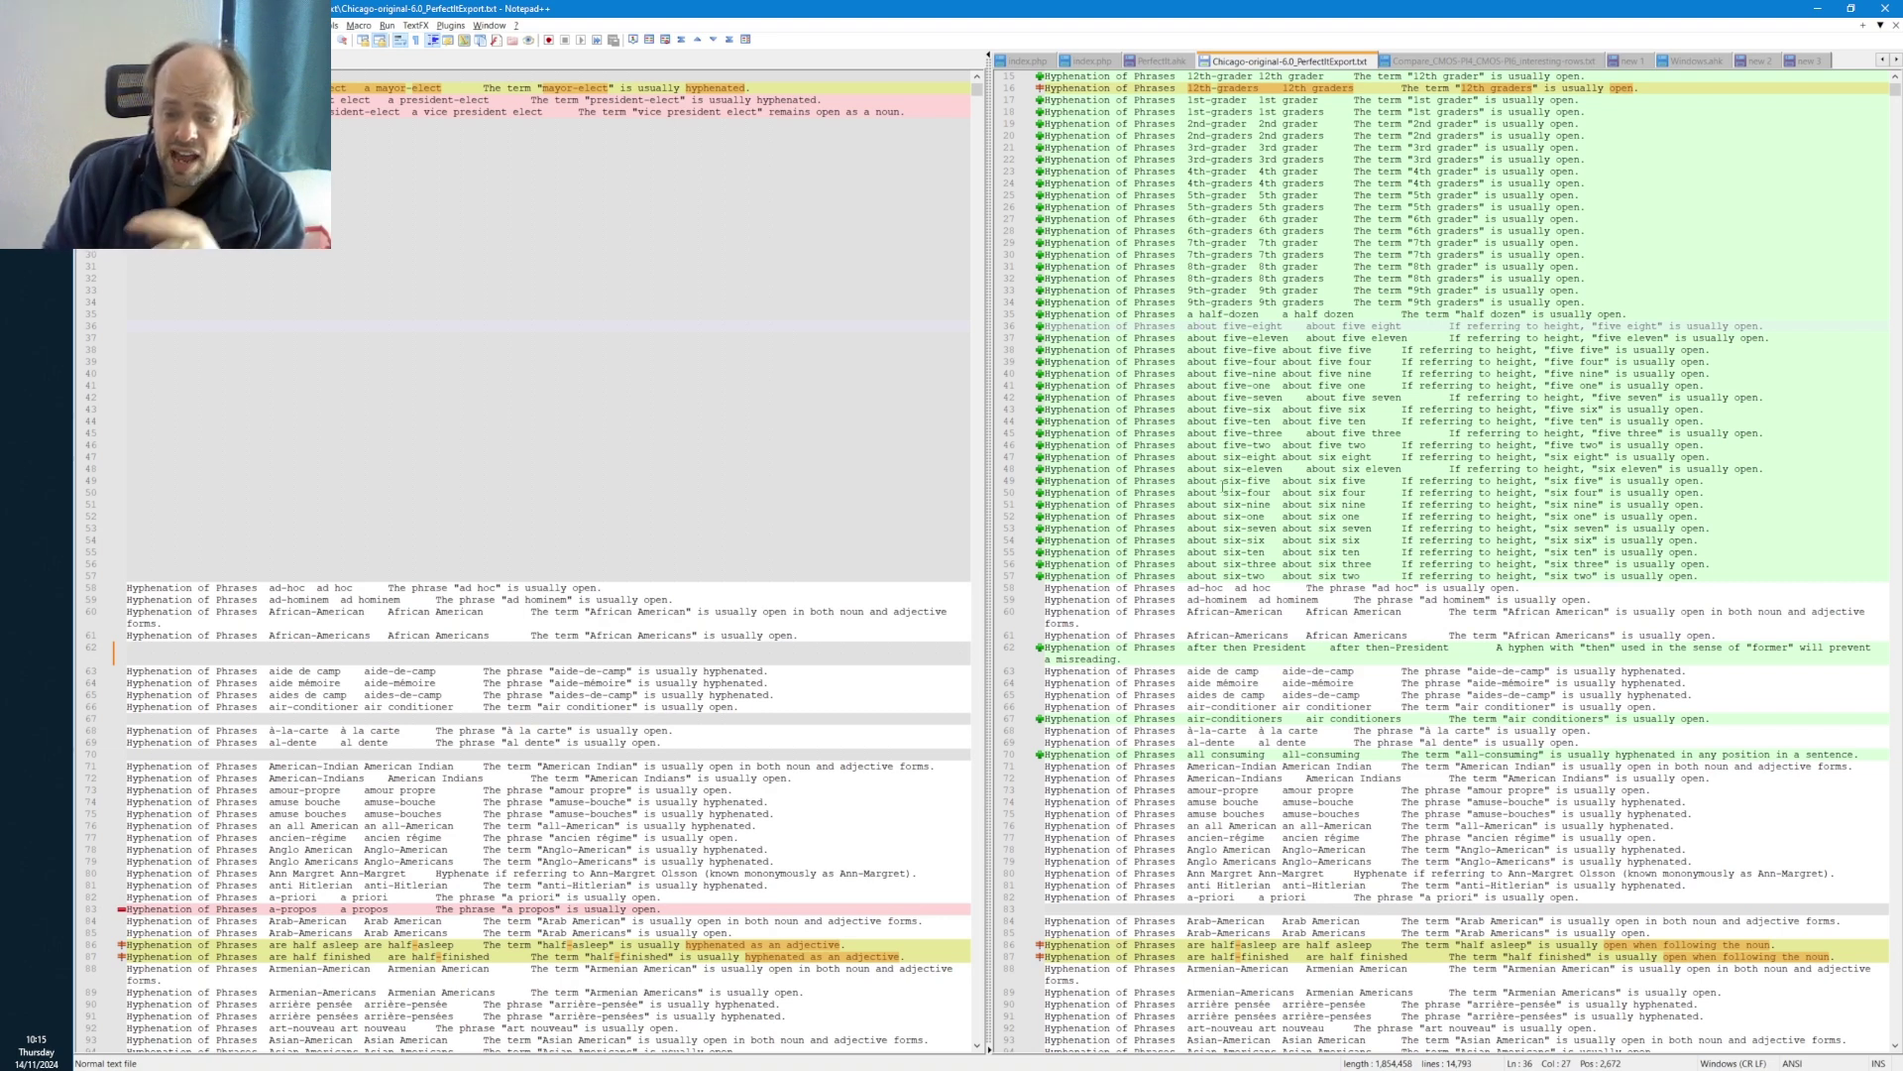
pyautogui.moveTo(1226, 483); pyautogui.dragTo(1272, 482)
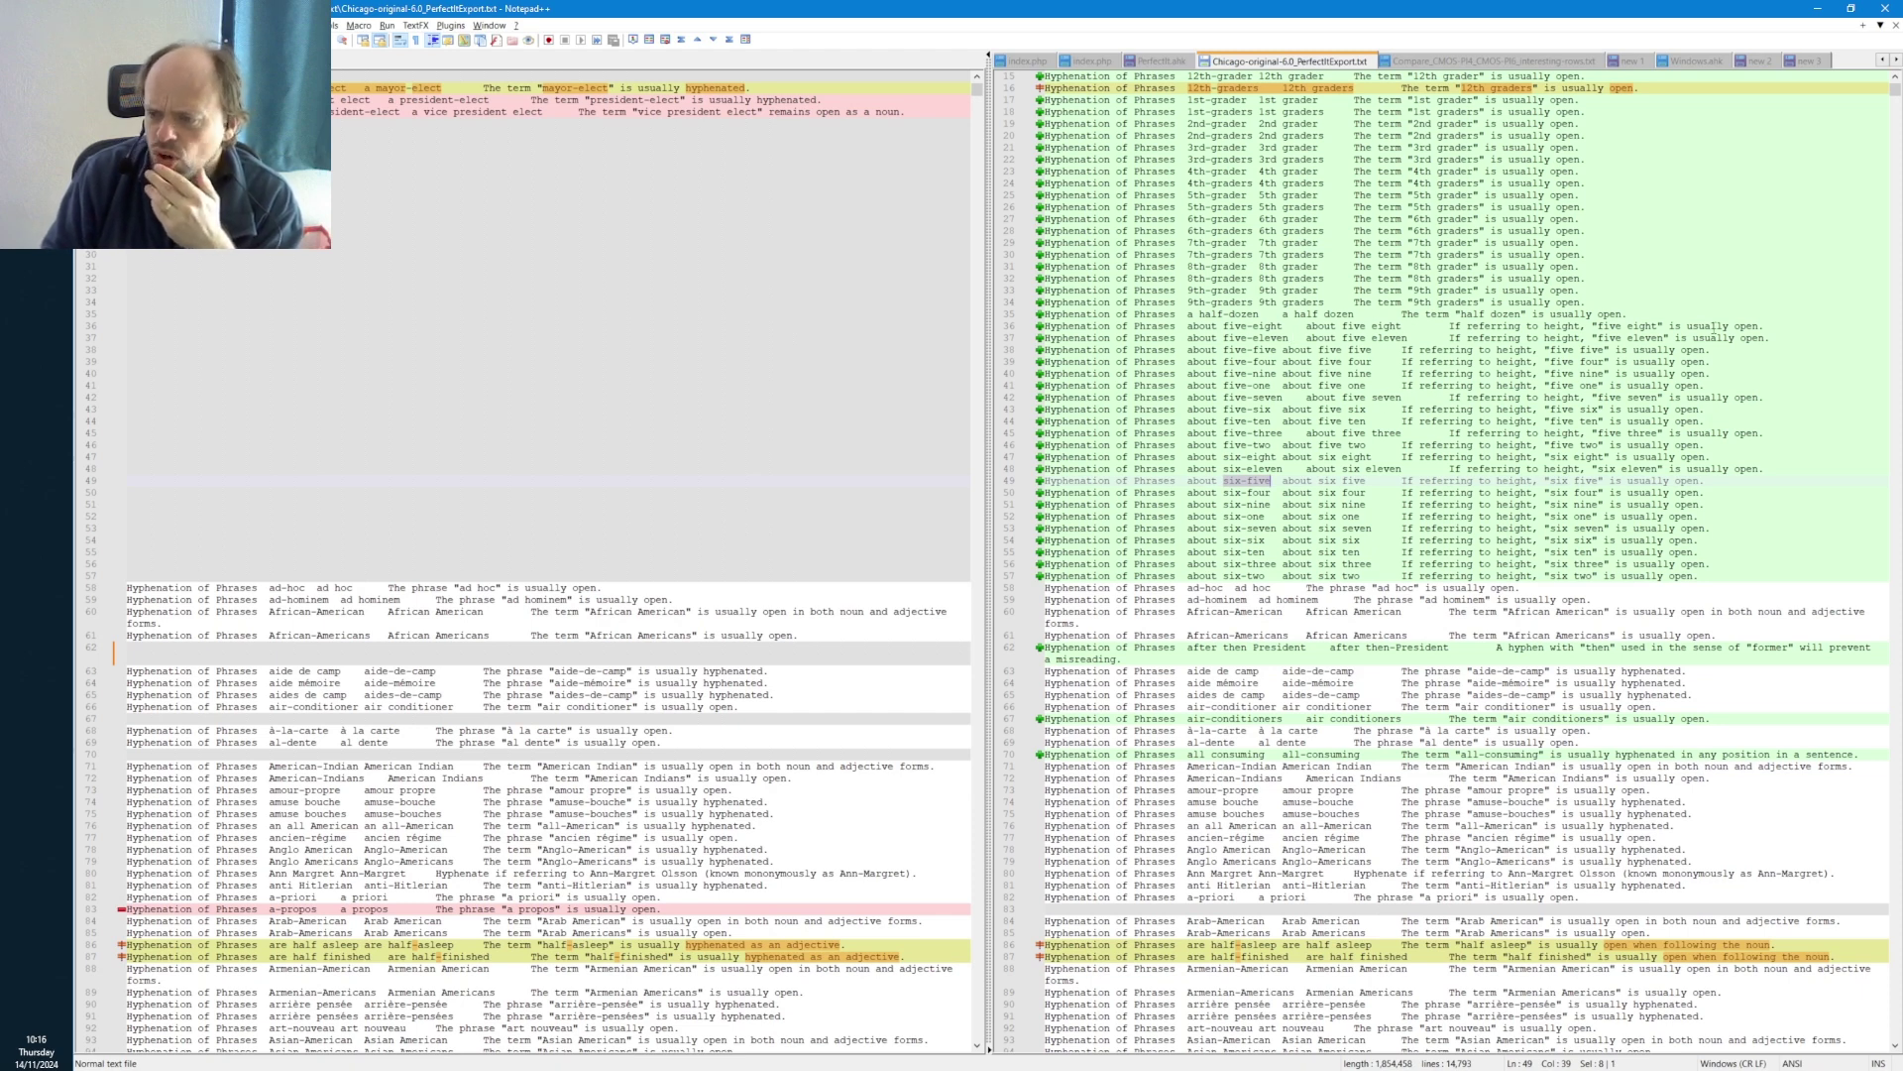
# - Go to line 277 of the 6.0 export and look over the compared entries around it
pyautogui.click(1629, 315)
pyautogui.hotkey('ctrl', 'g')
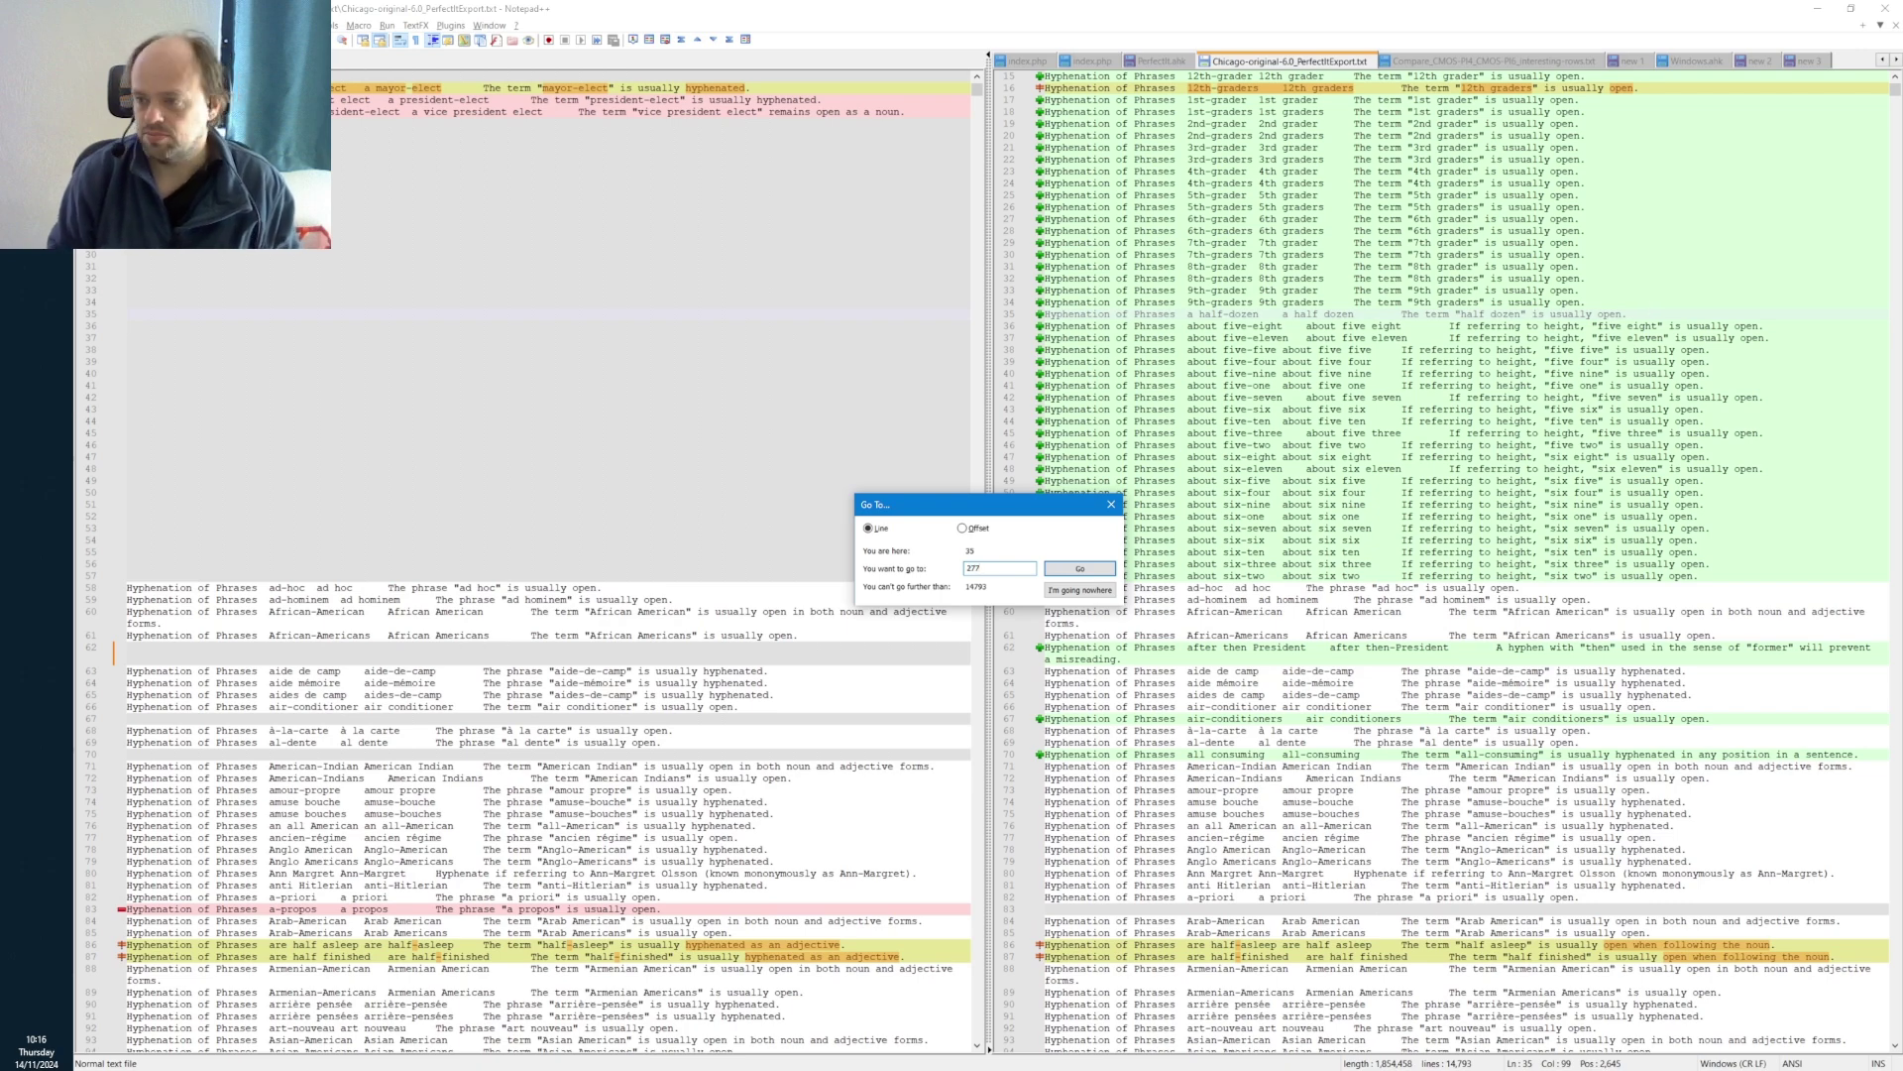
pyautogui.press('Return')
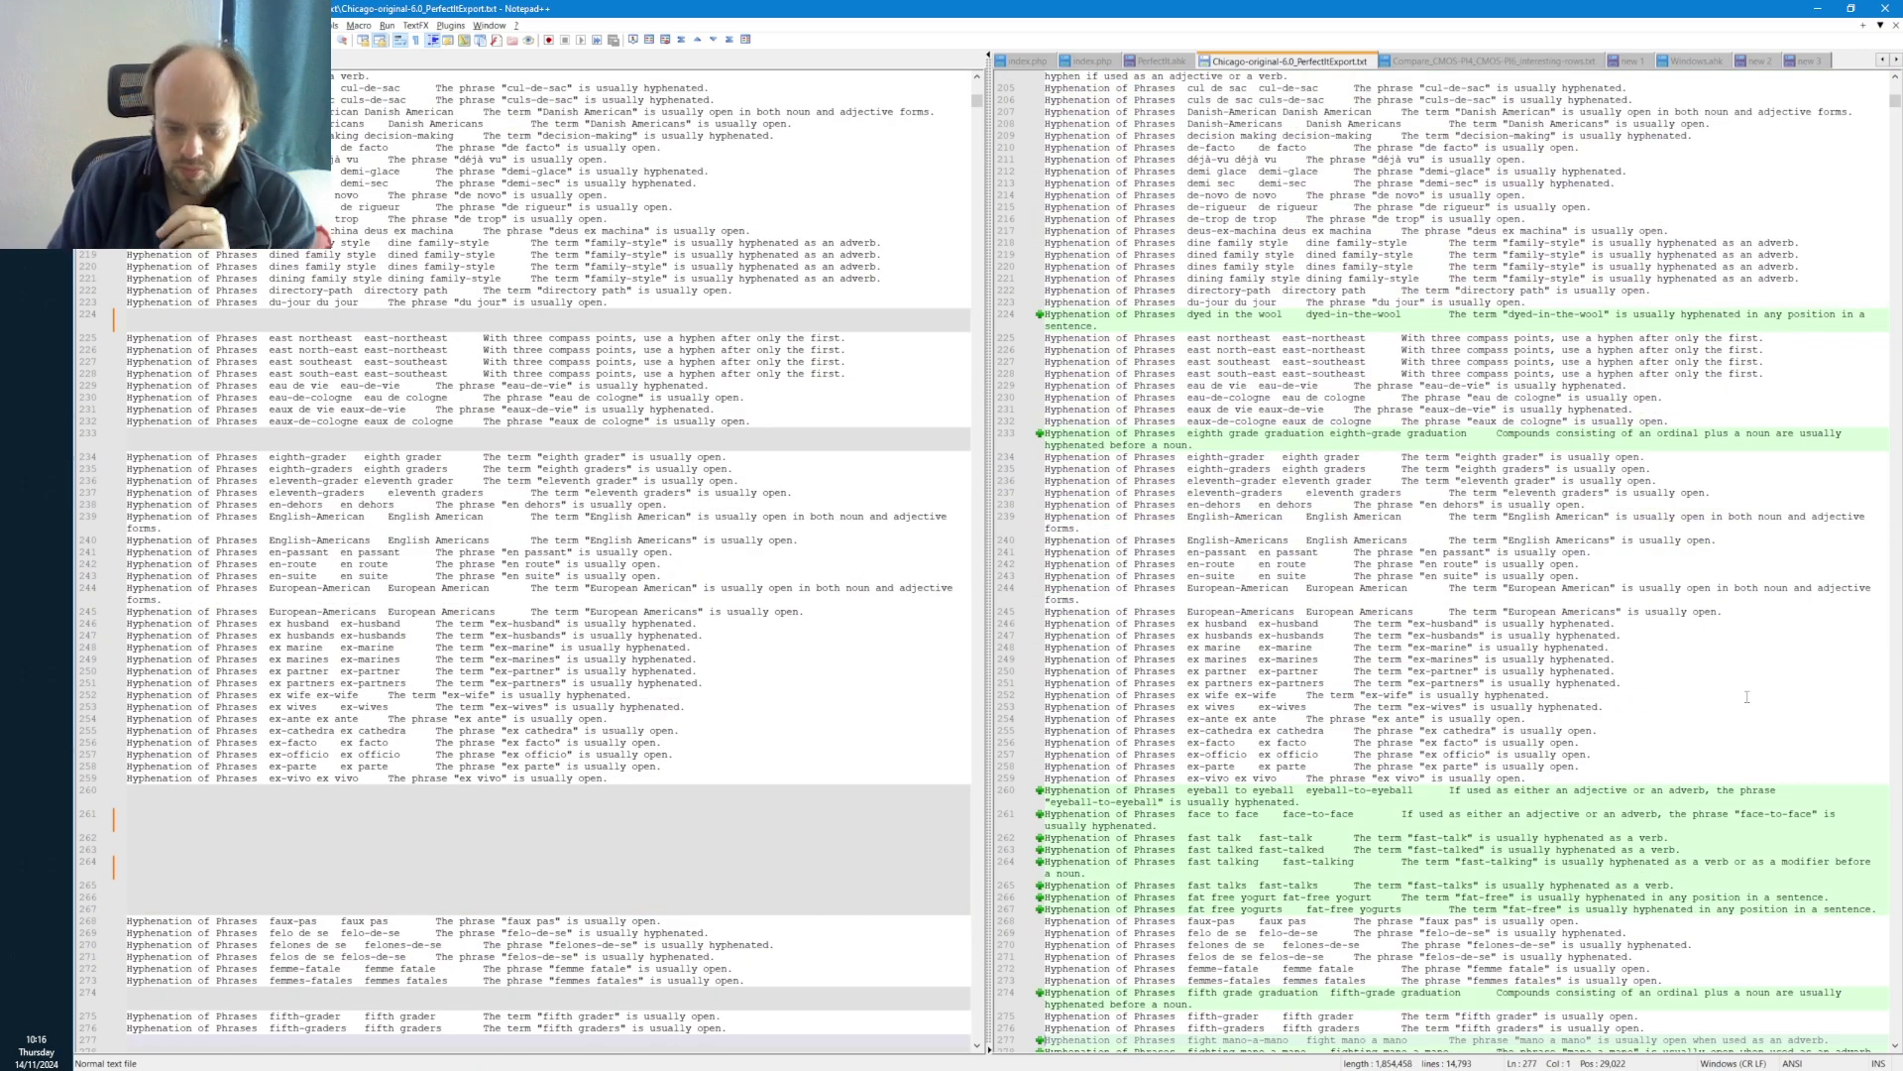
pyautogui.scroll(-6, 1632, 803)
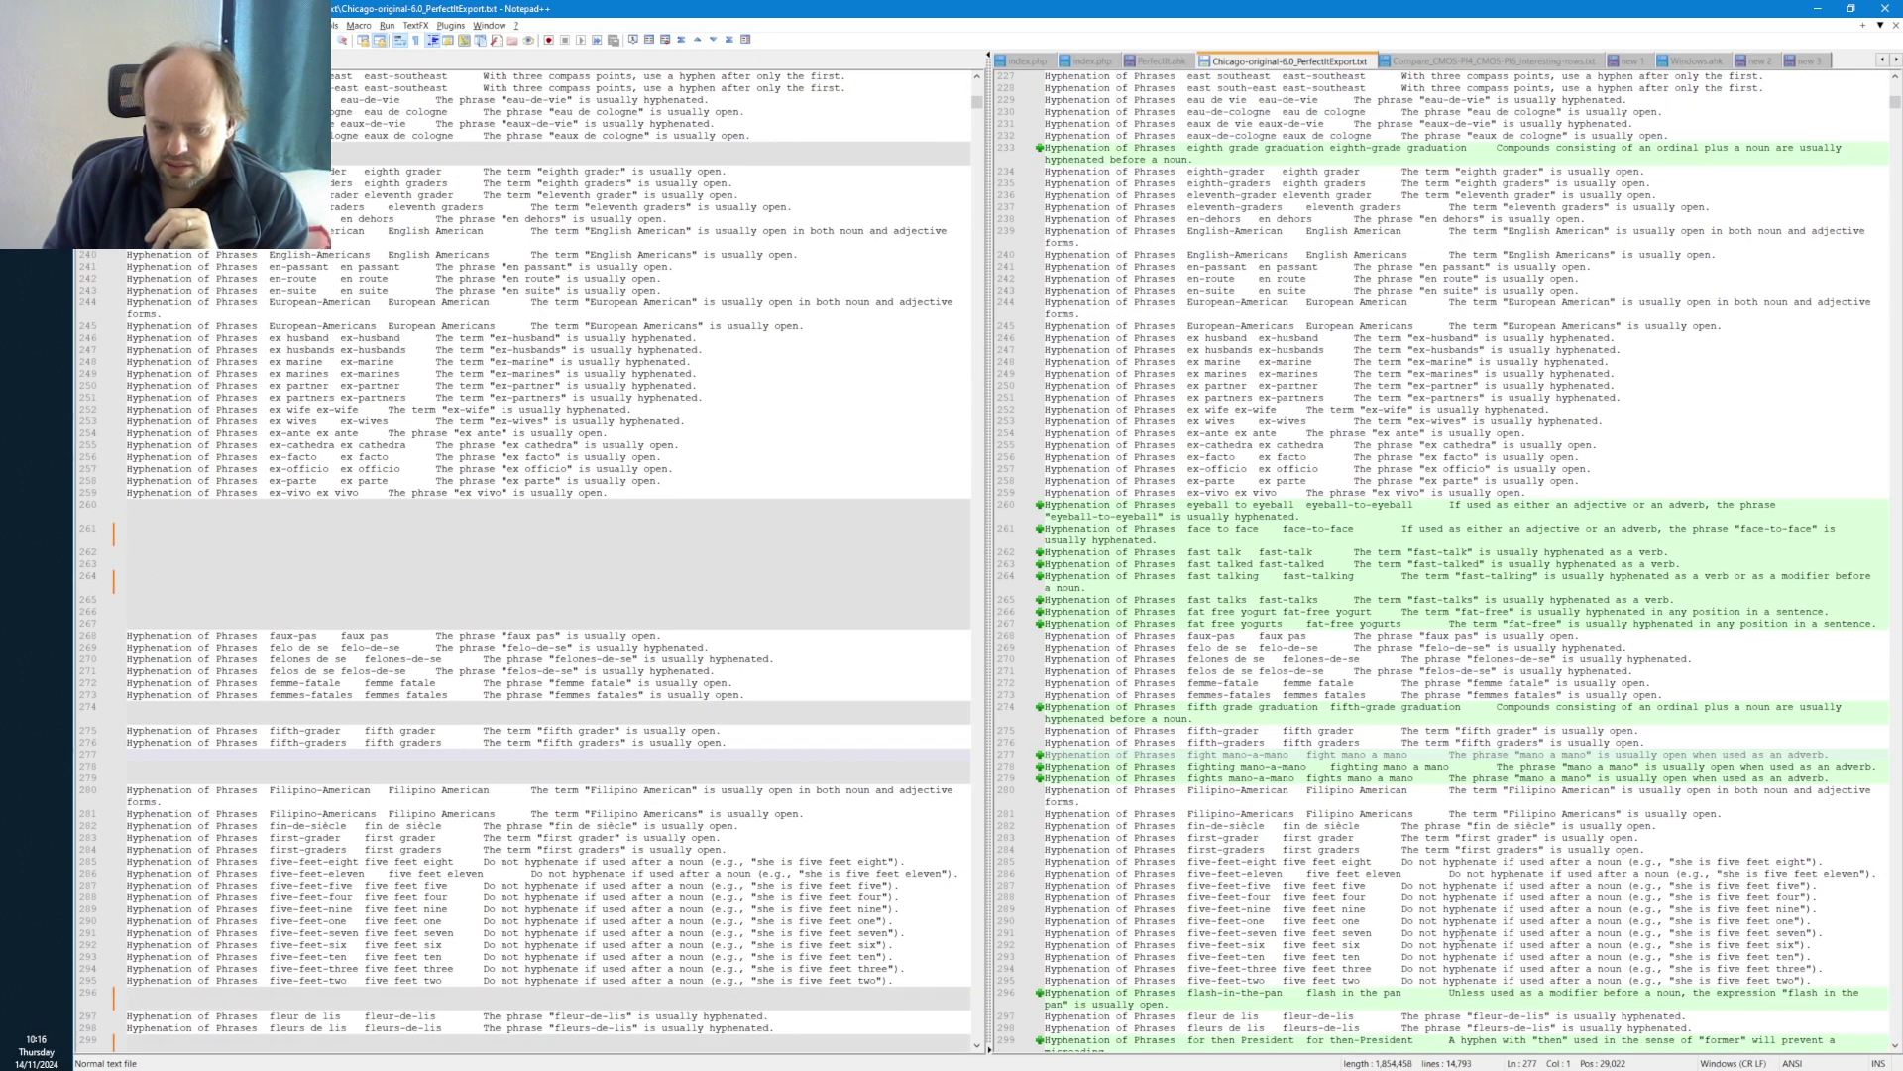
pyautogui.scroll(-4, 1352, 984)
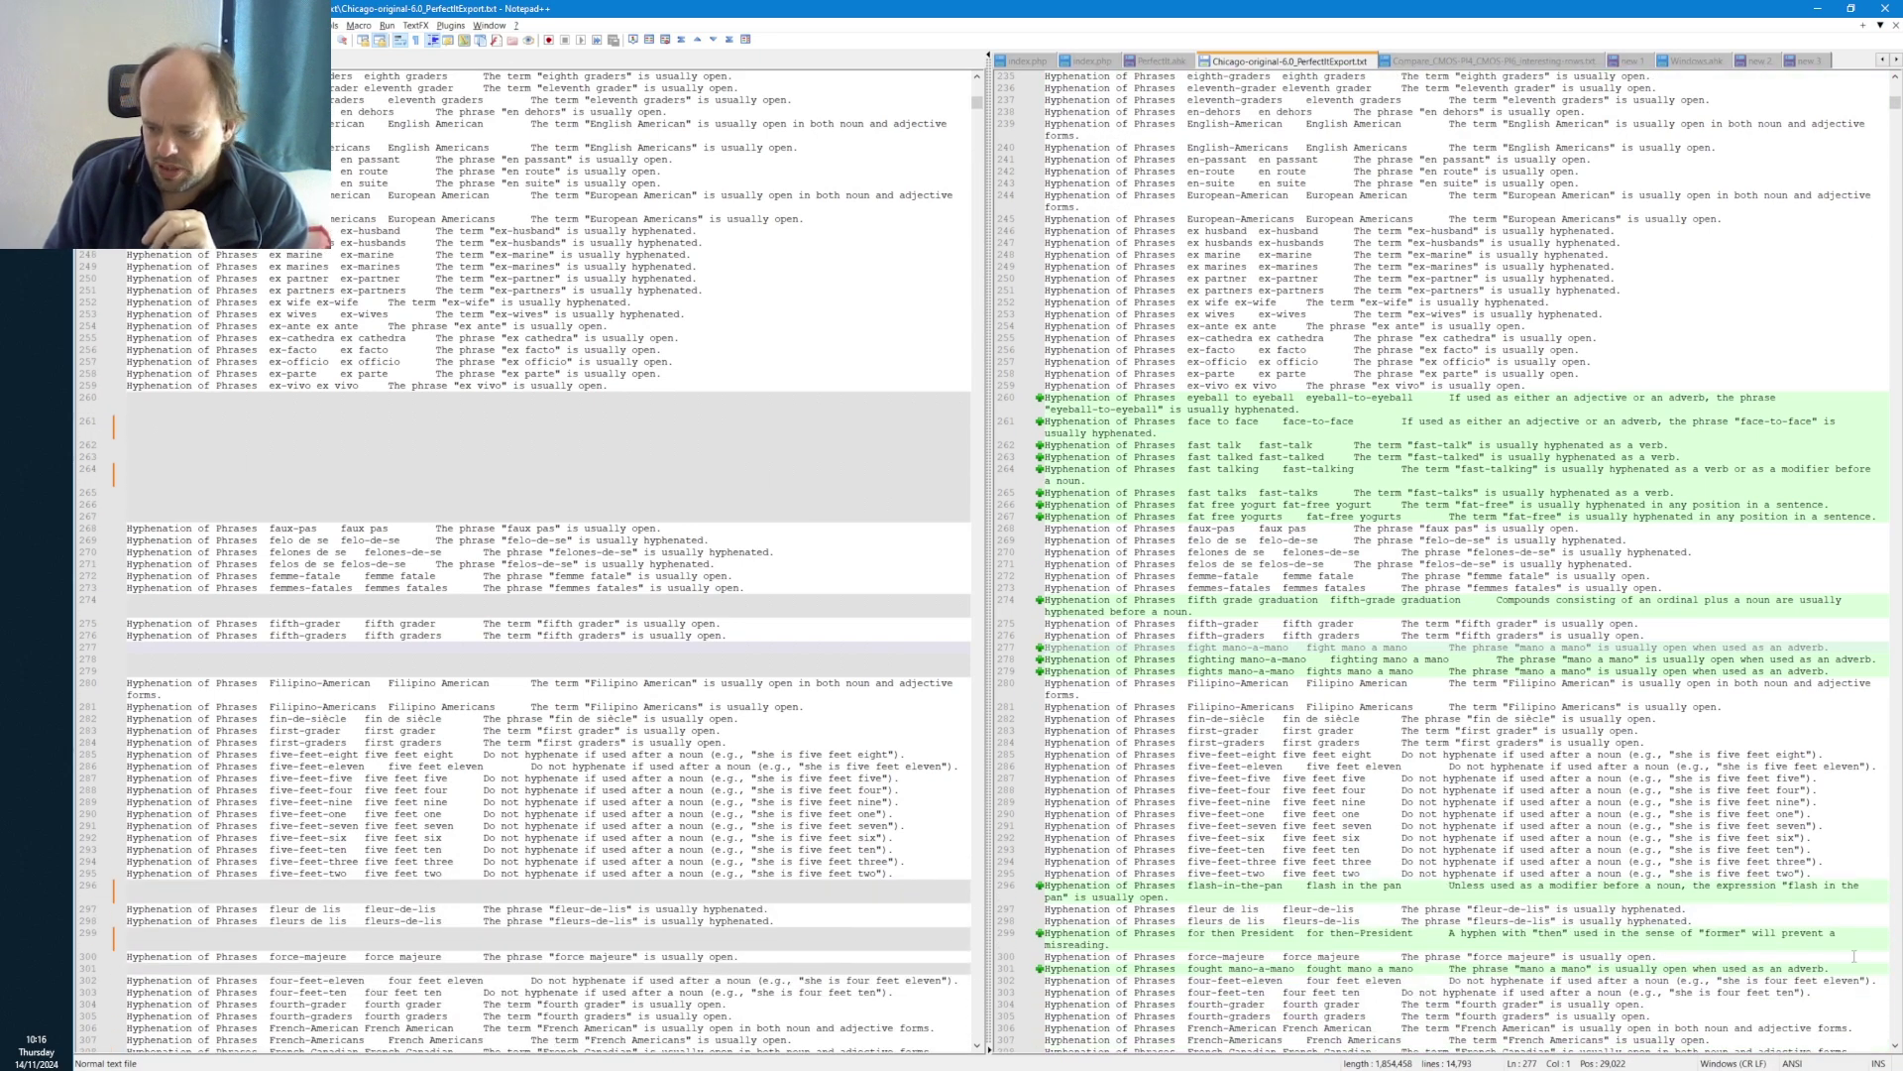
pyautogui.click(1894, 1046)
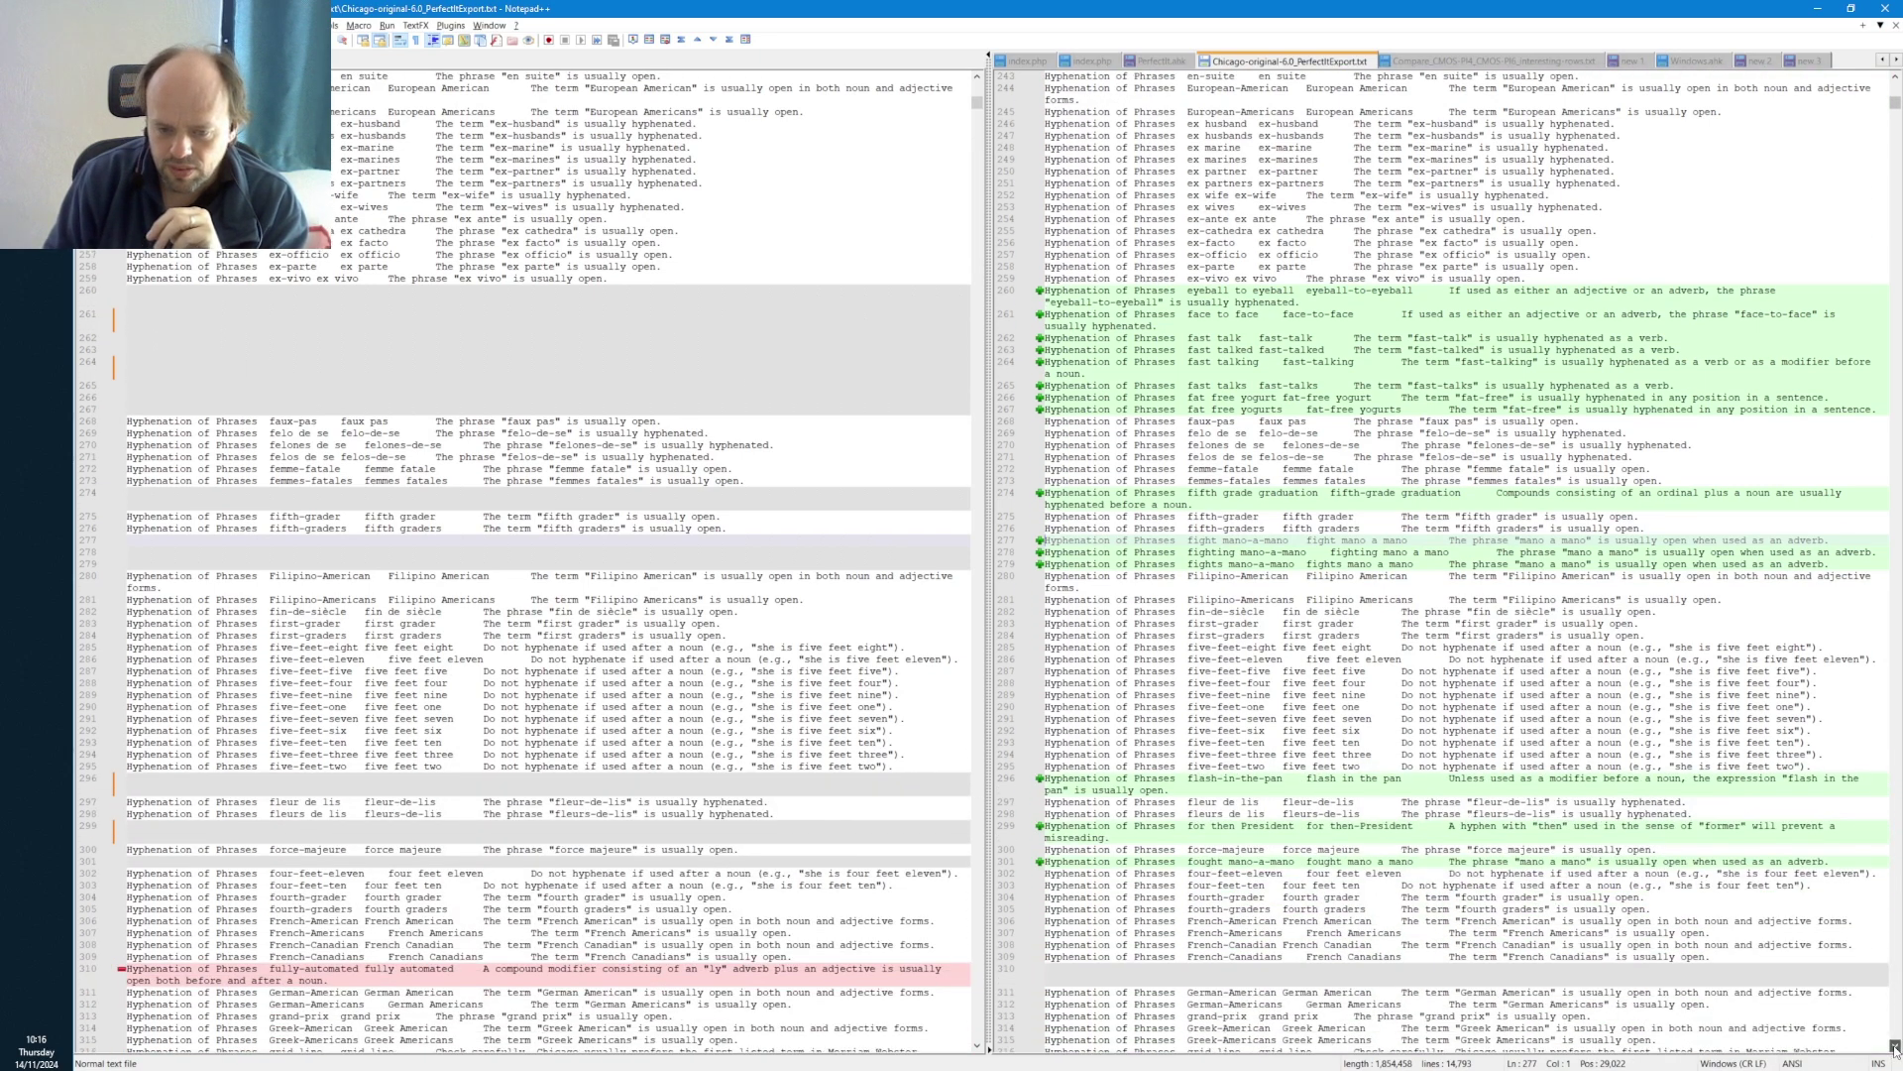
pyautogui.scroll(-9, 1895, 1046)
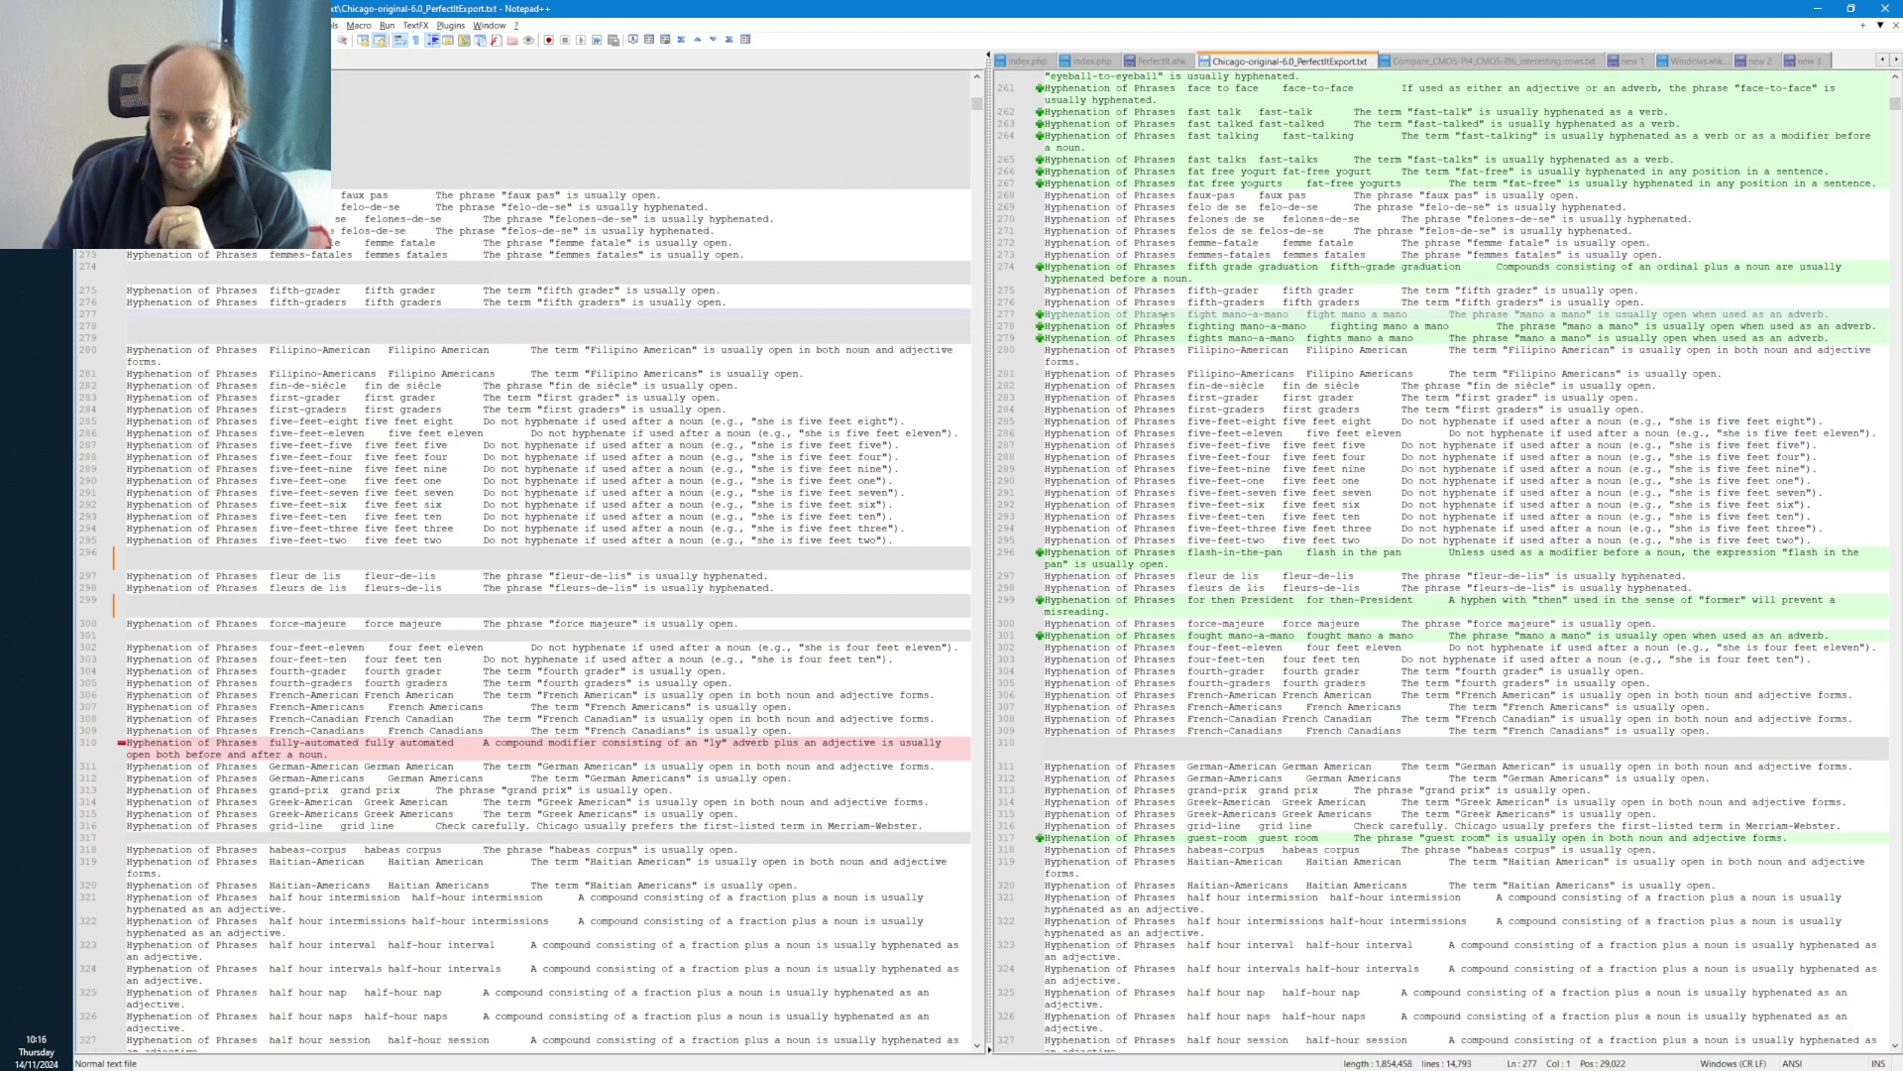
# - Examine the added "mano-a-mano" entries in the 6.0 export, covering the variants with fight, fights, fighting and fought
pyautogui.click(1289, 314)
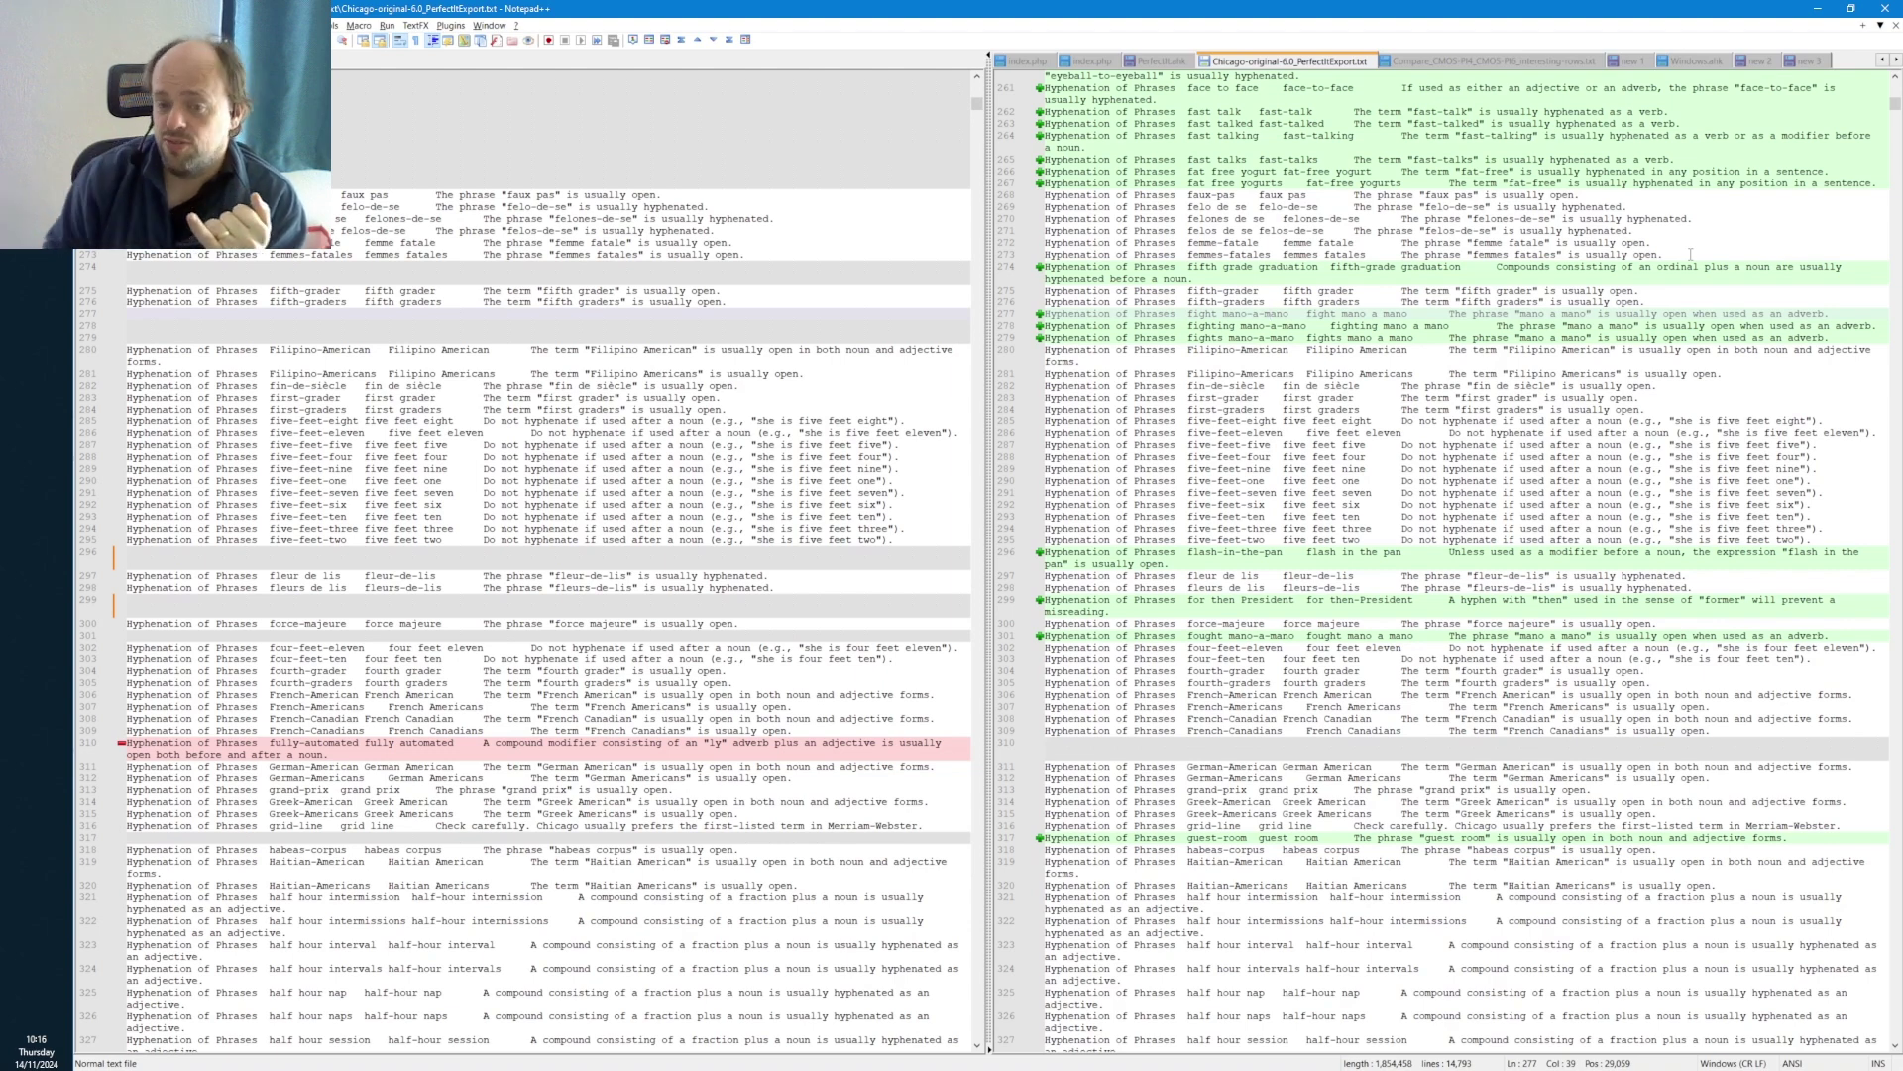
pyautogui.doubleClick(1202, 314)
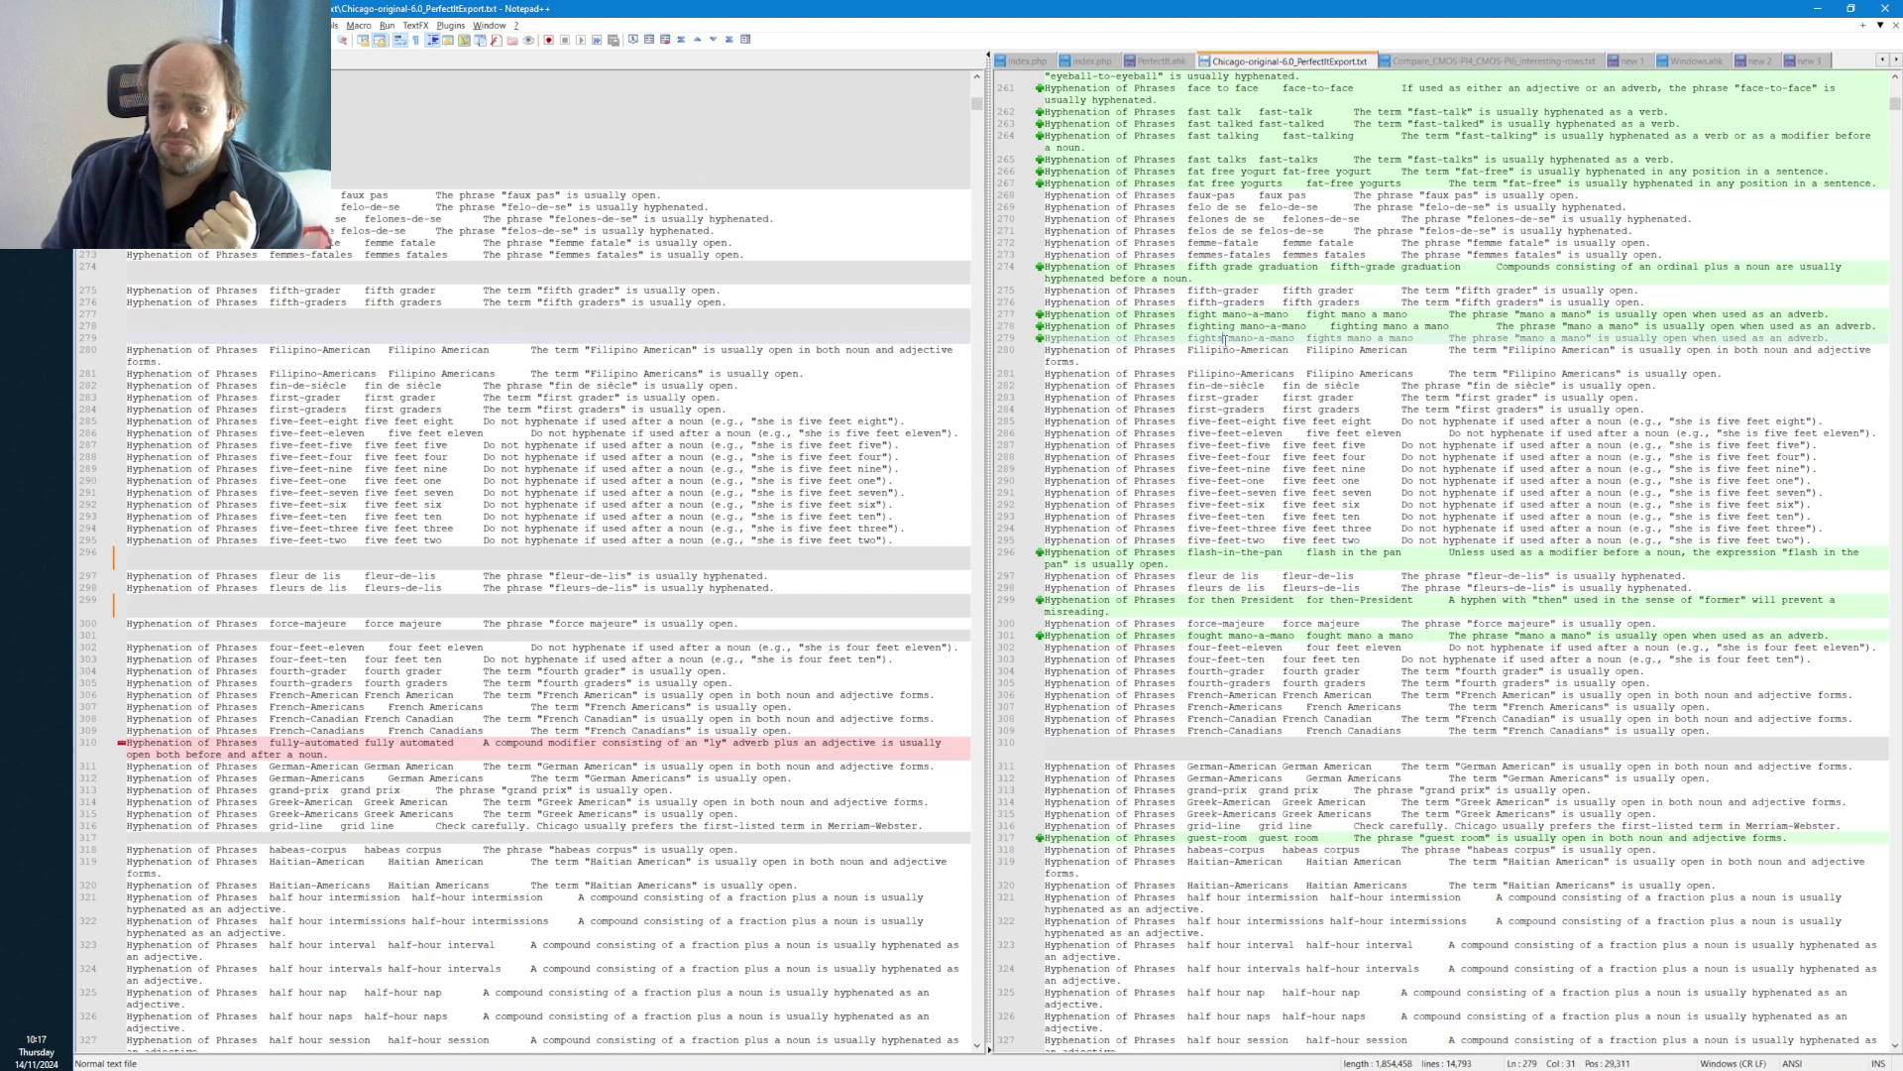
pyautogui.doubleClick(1209, 338)
pyautogui.moveTo(1193, 338); pyautogui.dragTo(1189, 338)
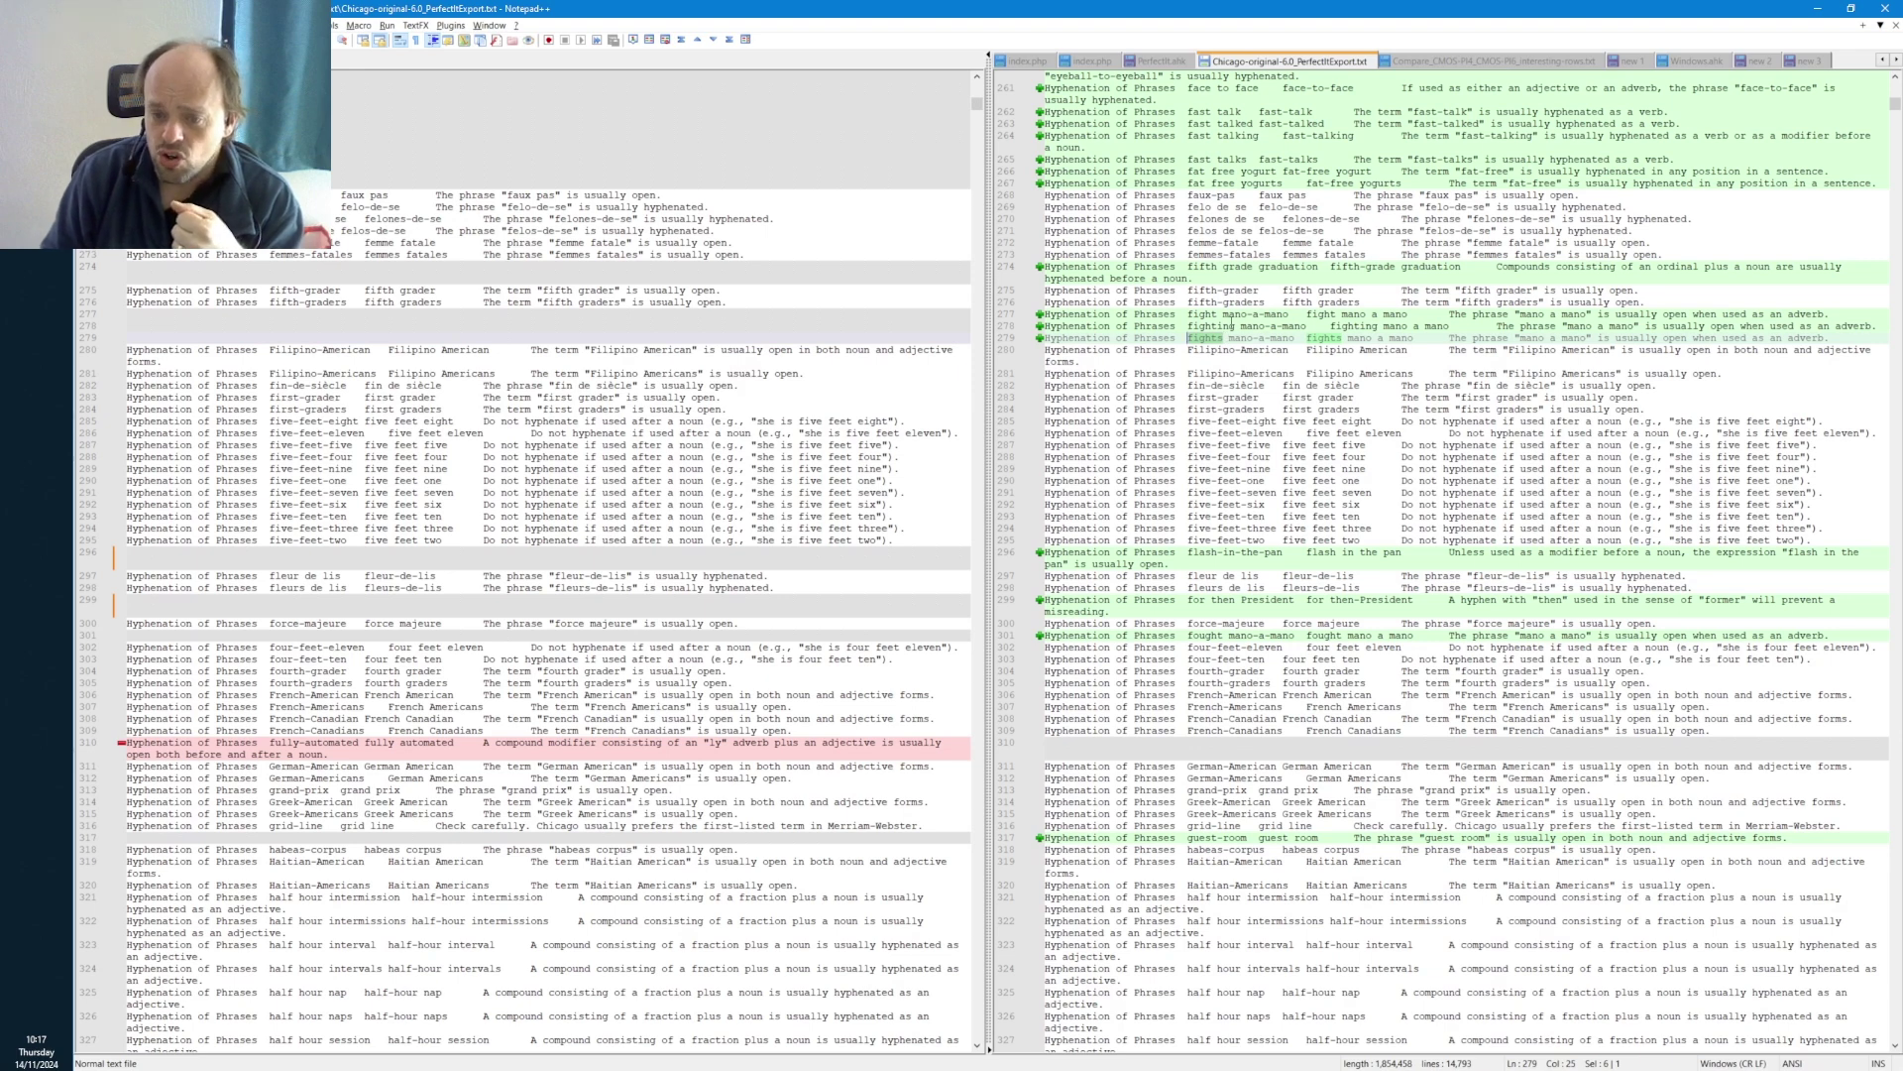
pyautogui.moveTo(1237, 326); pyautogui.dragTo(1187, 327)
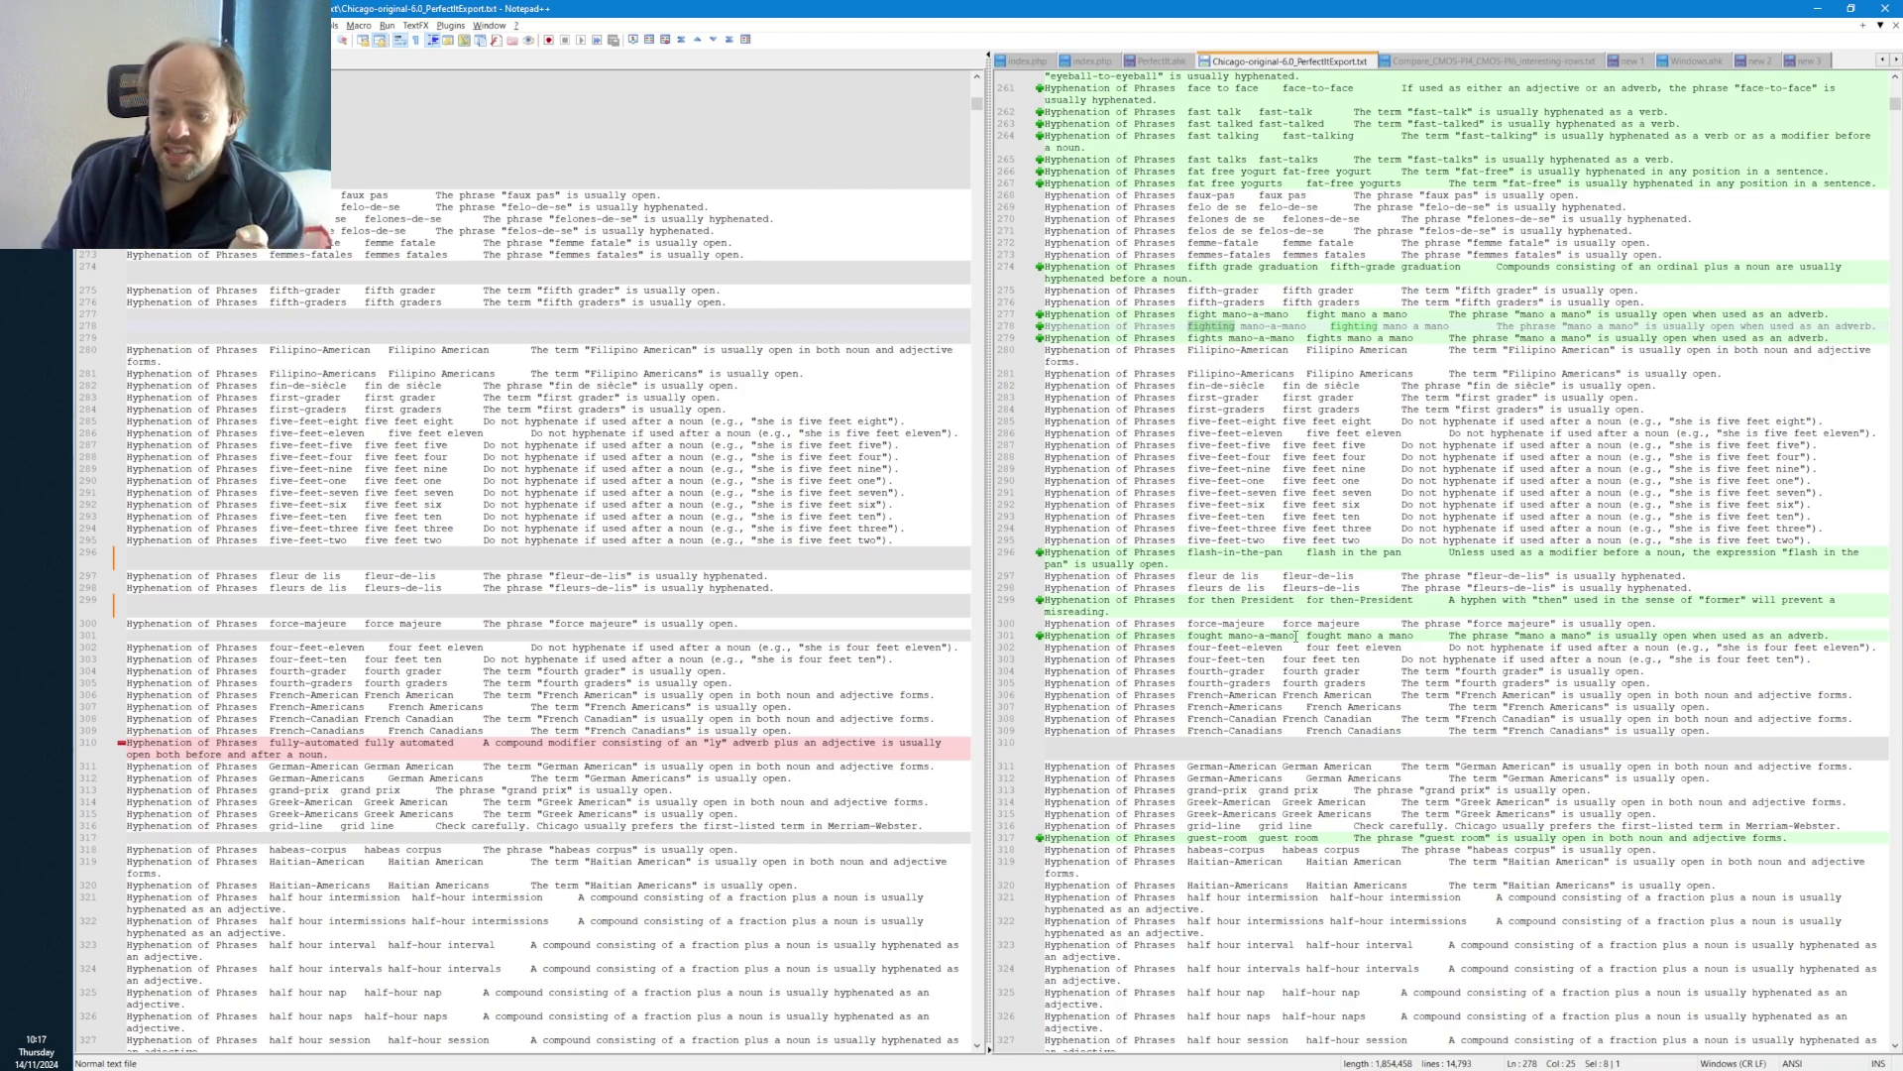
pyautogui.moveTo(1297, 635); pyautogui.dragTo(1187, 635)
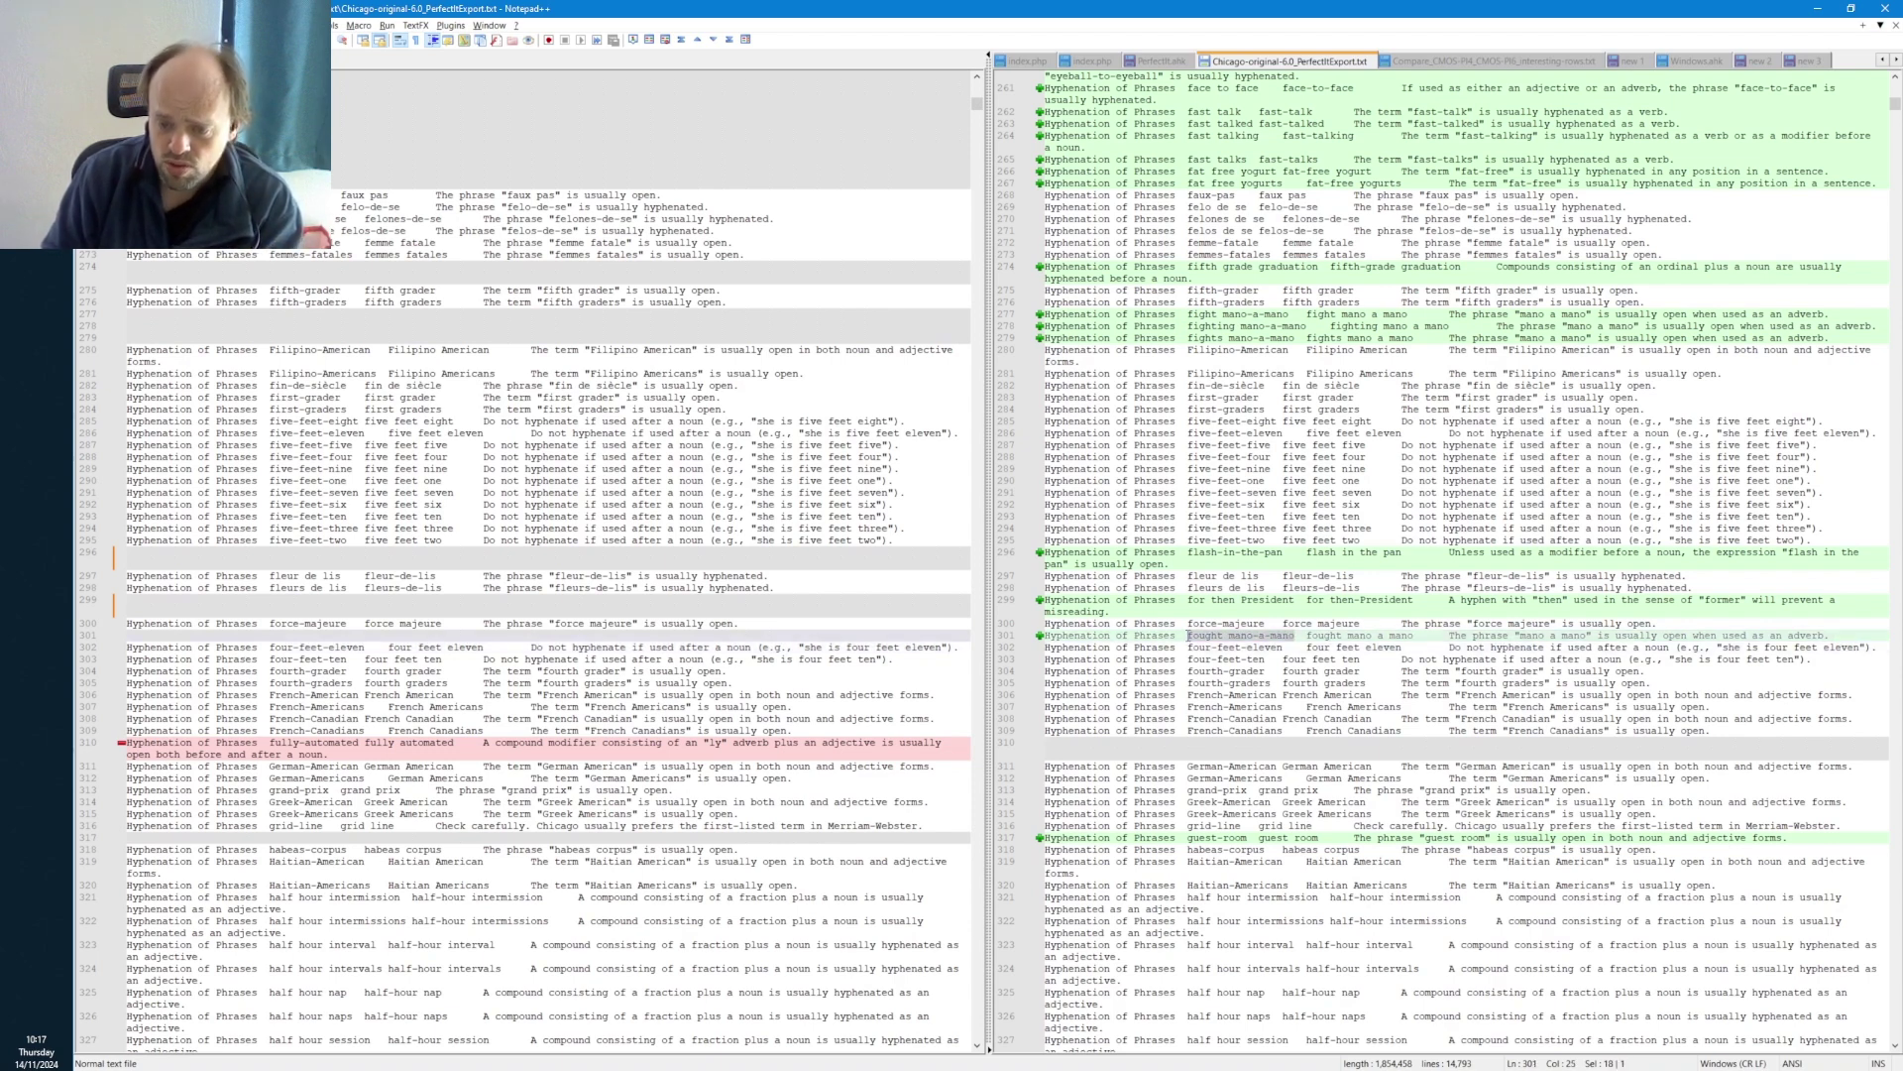
pyautogui.click(1211, 337)
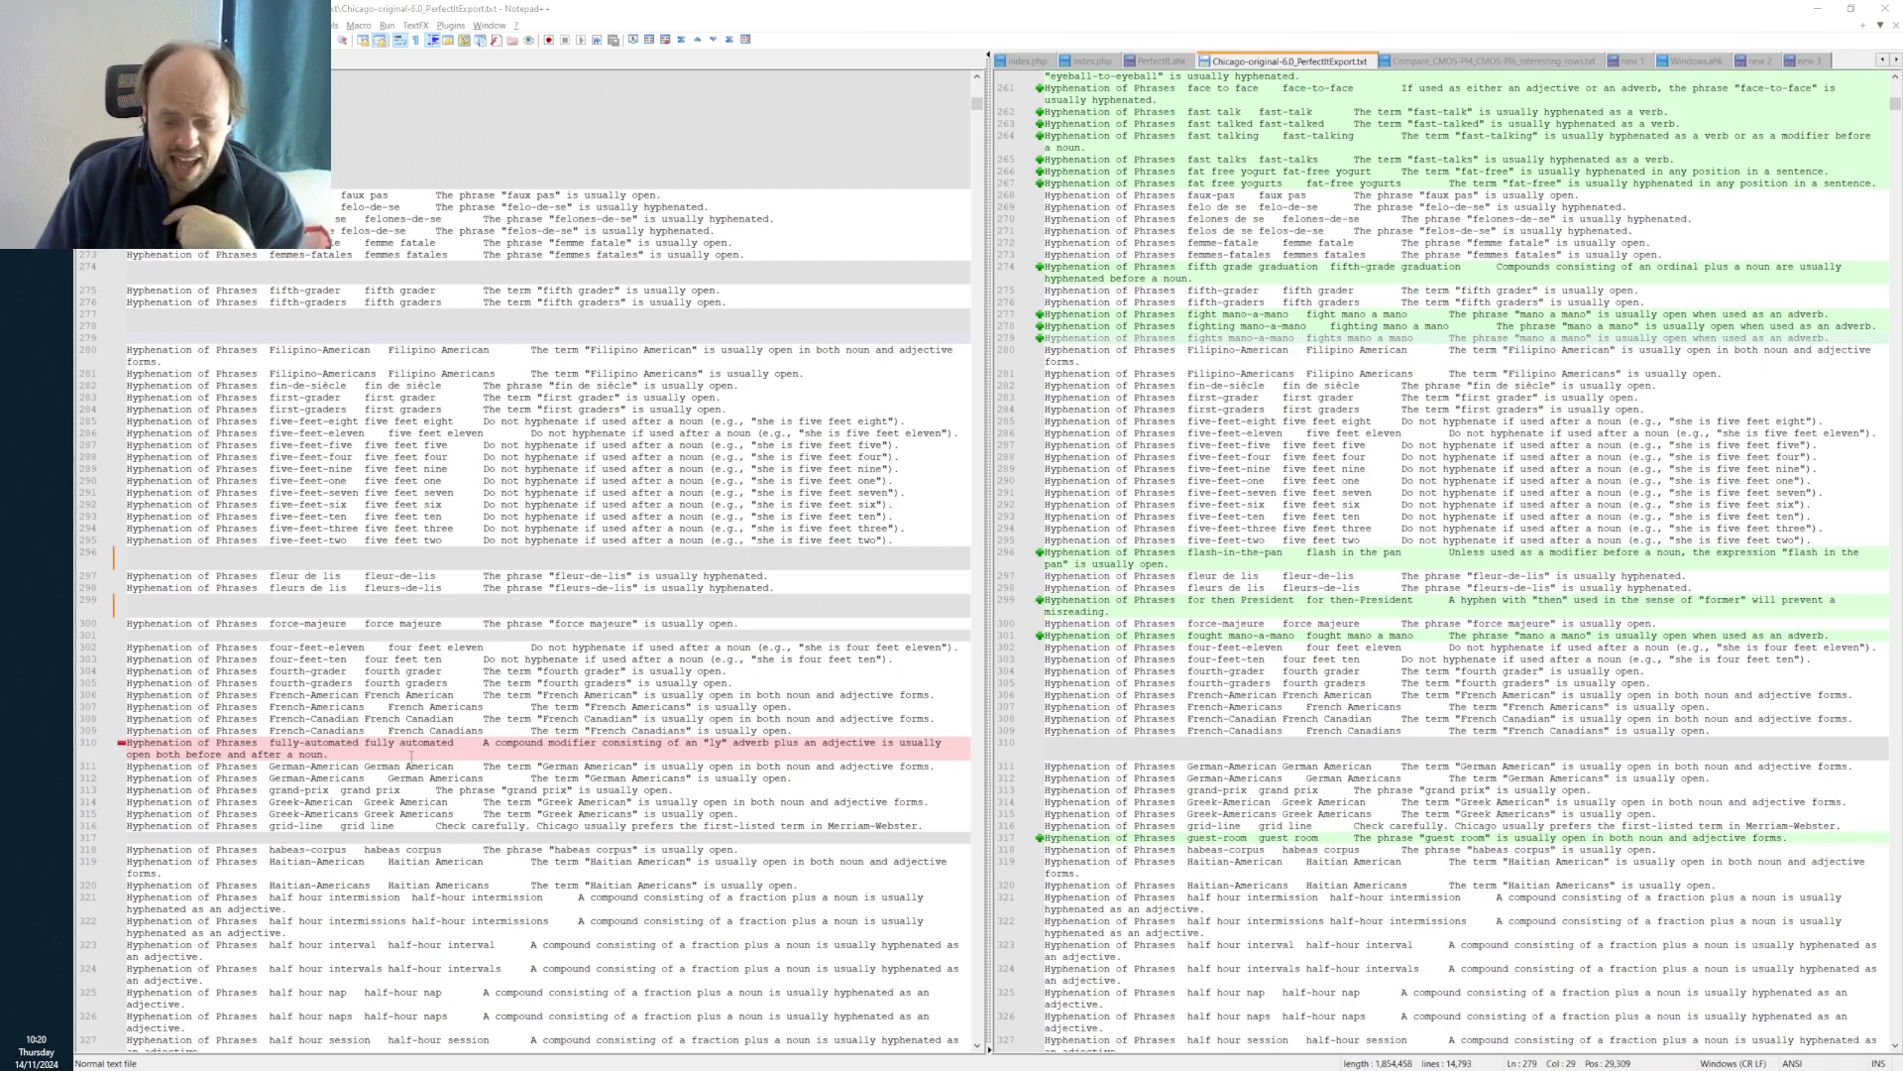
# - Check the "fully-automated" entry on line 310 of the 5.0 export against the same place in the 6.0 export
pyautogui.moveTo(409, 762); pyautogui.dragTo(127, 743)
pyautogui.click(368, 756)
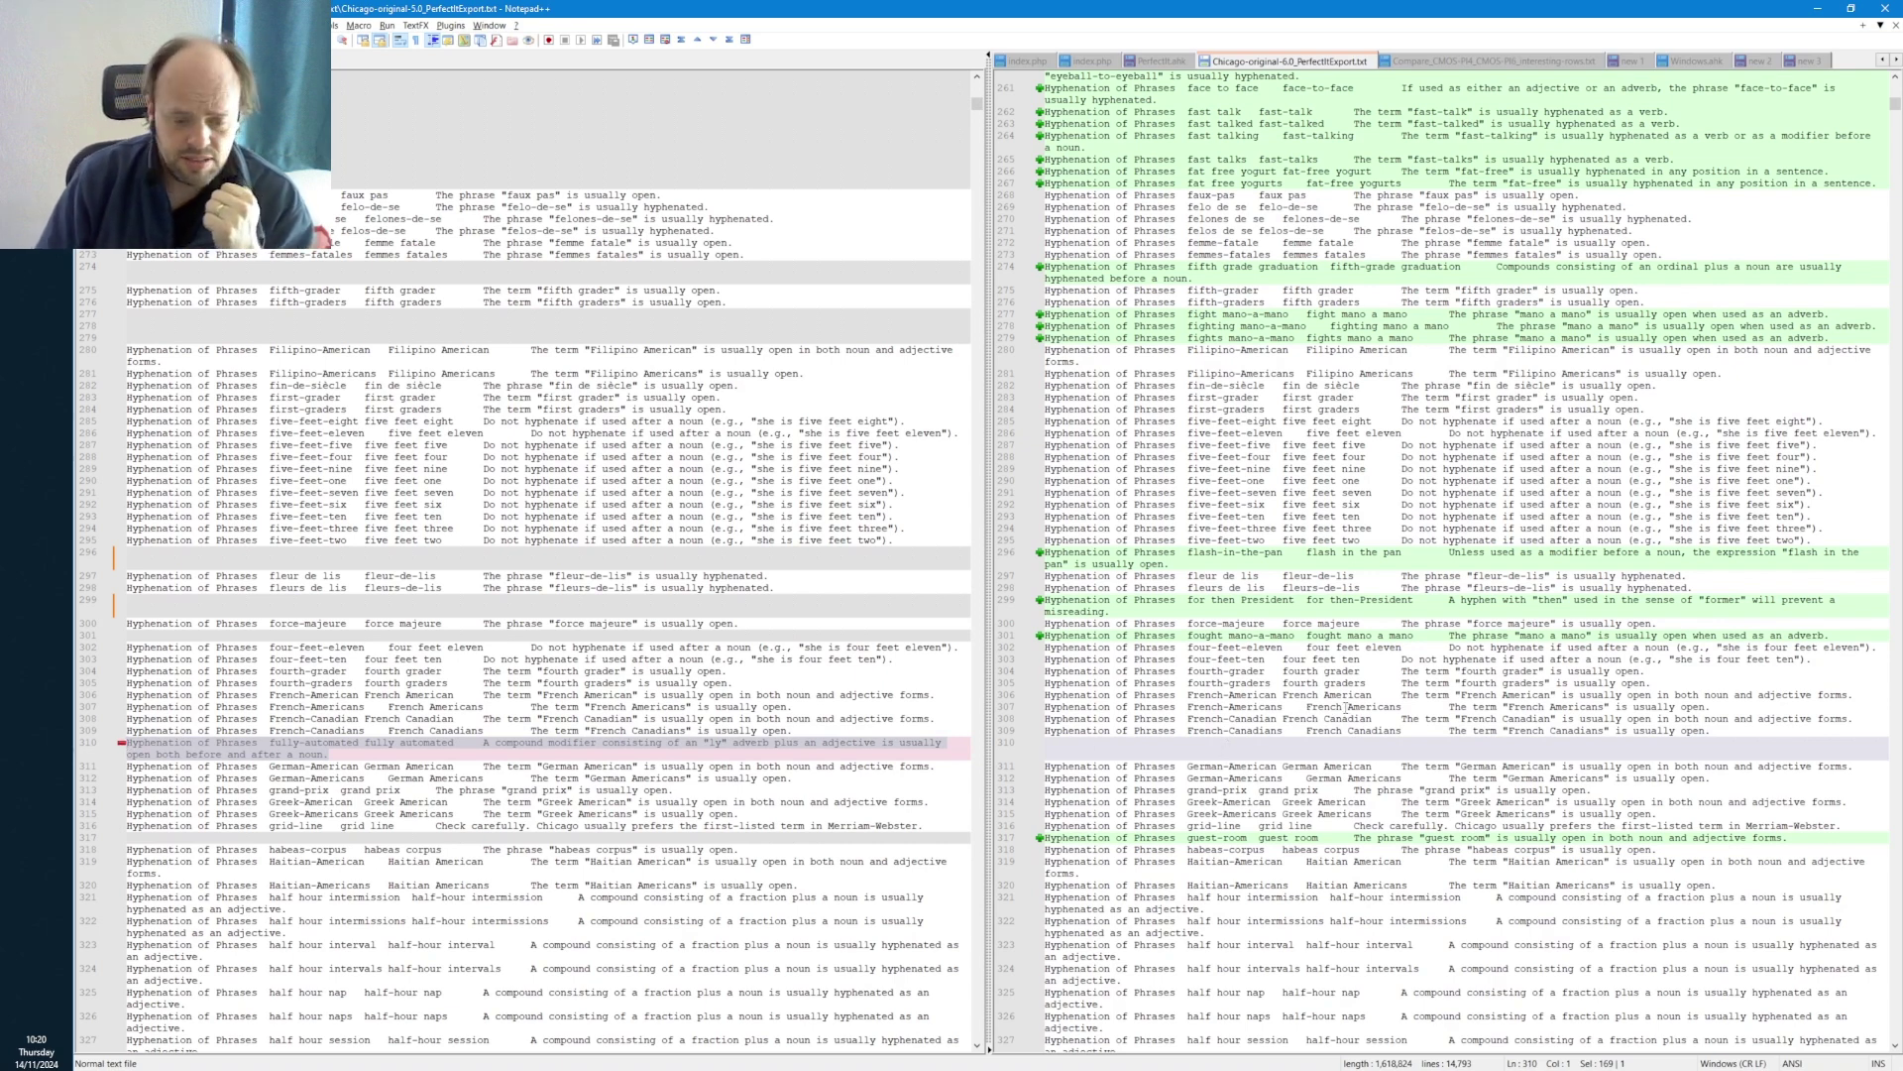
pyautogui.click(1068, 750)
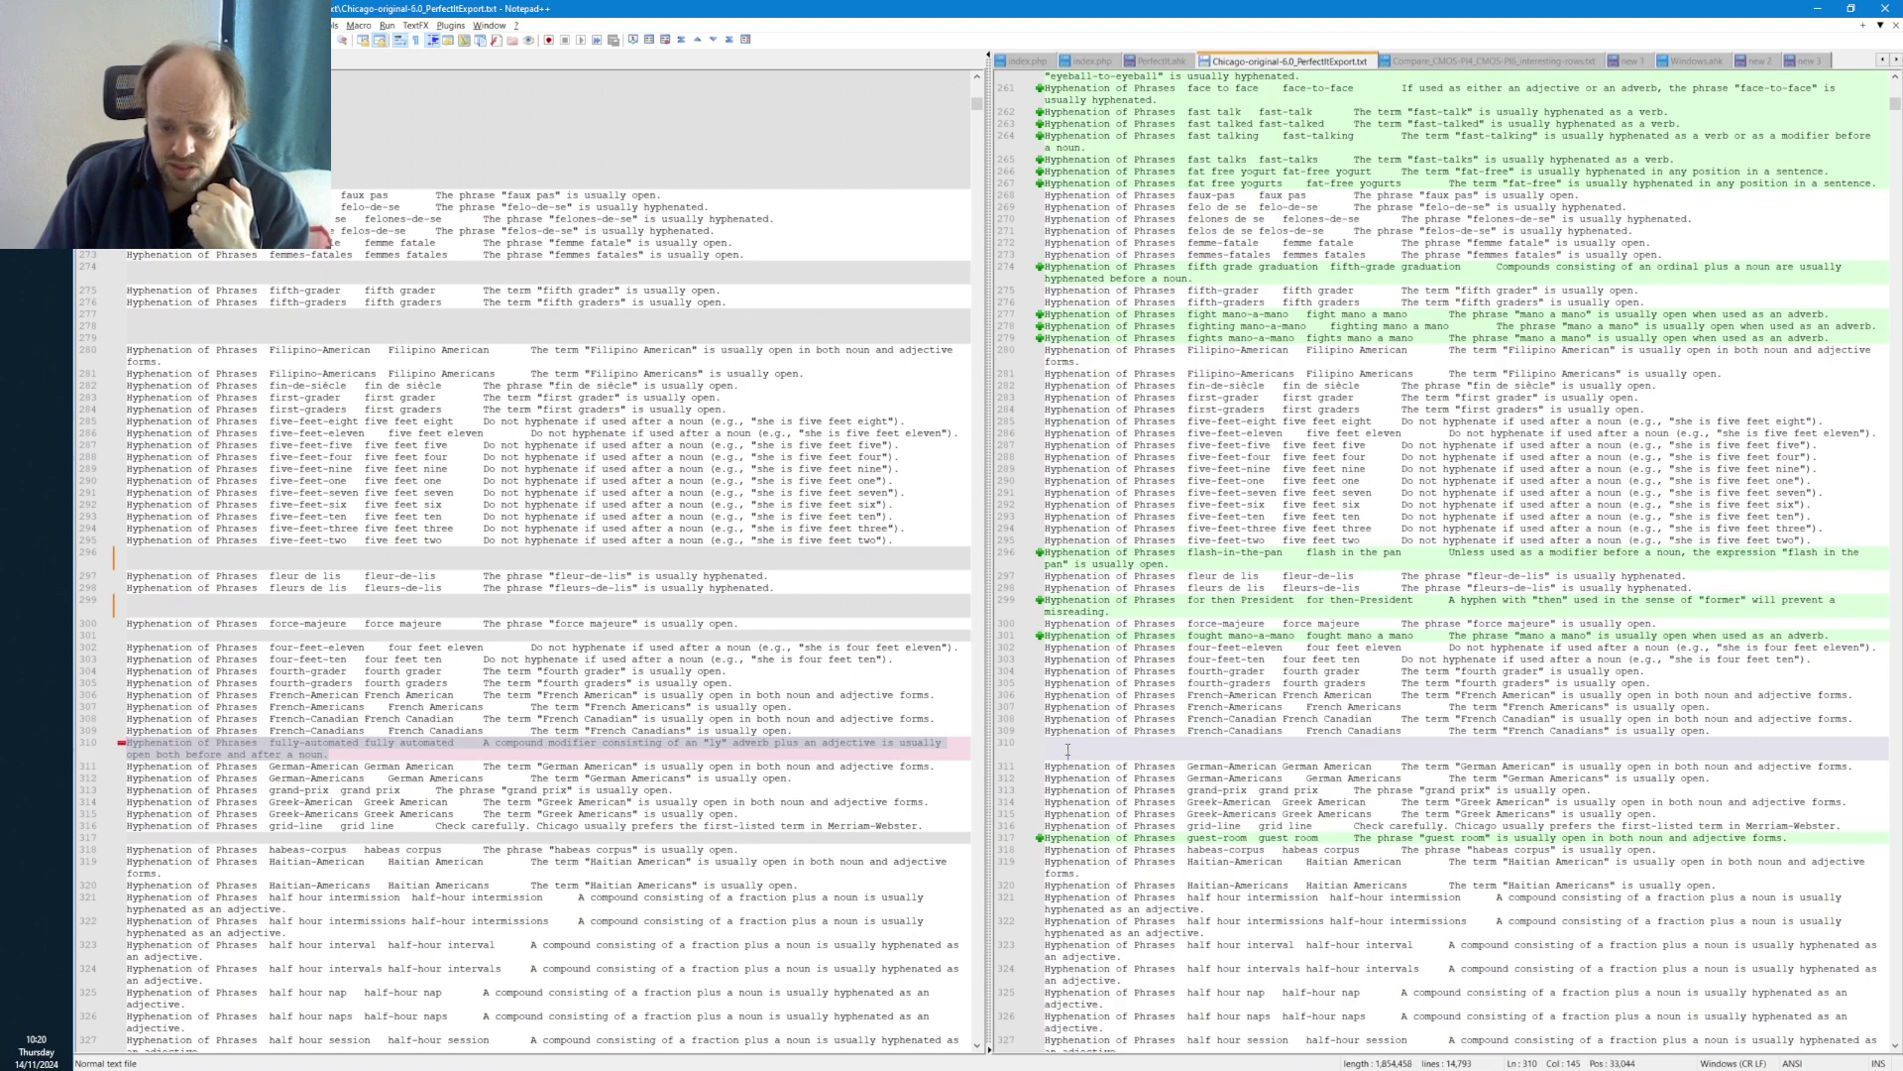
pyautogui.click(1086, 720)
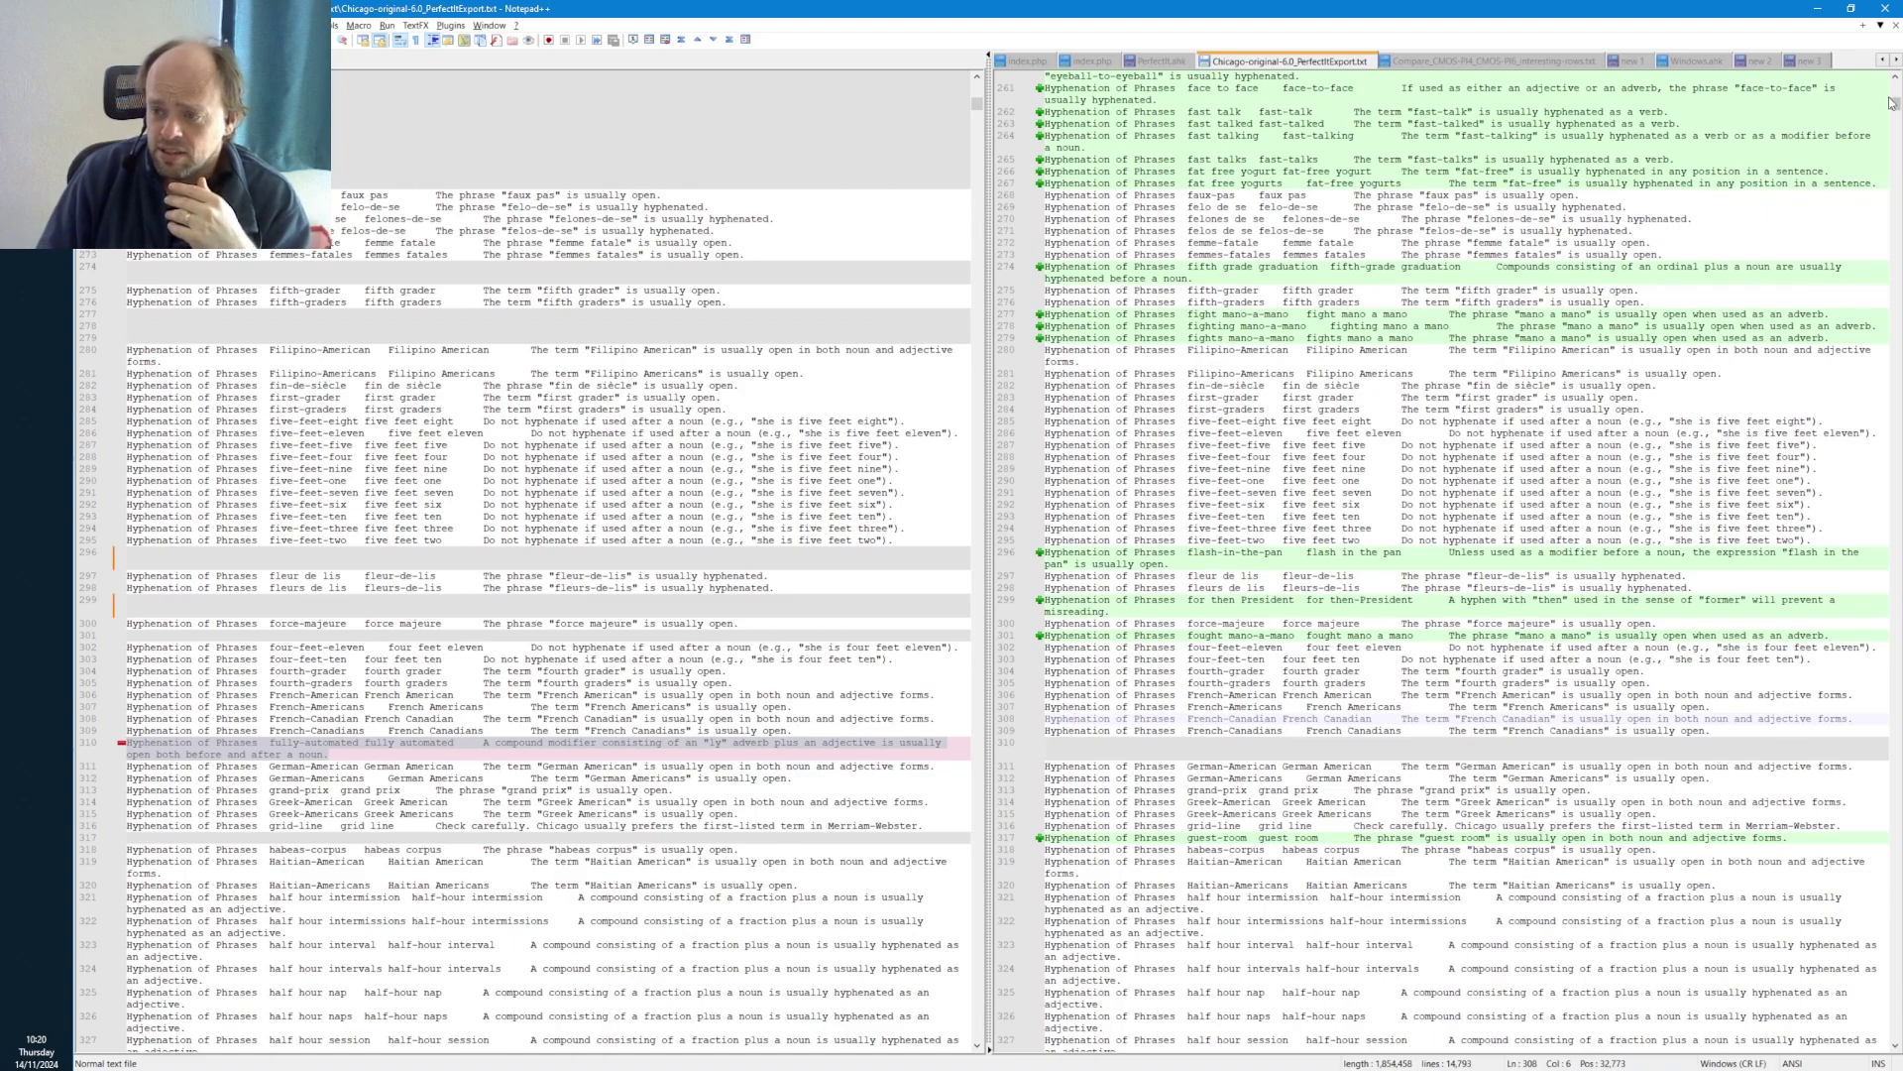
# - Examine the added "you are" and "you're" height phrases and the Adverb compounds with "-ly" entries from line 1026 in the 6.0 export
pyautogui.moveTo(1895, 105); pyautogui.dragTo(1889, 142)
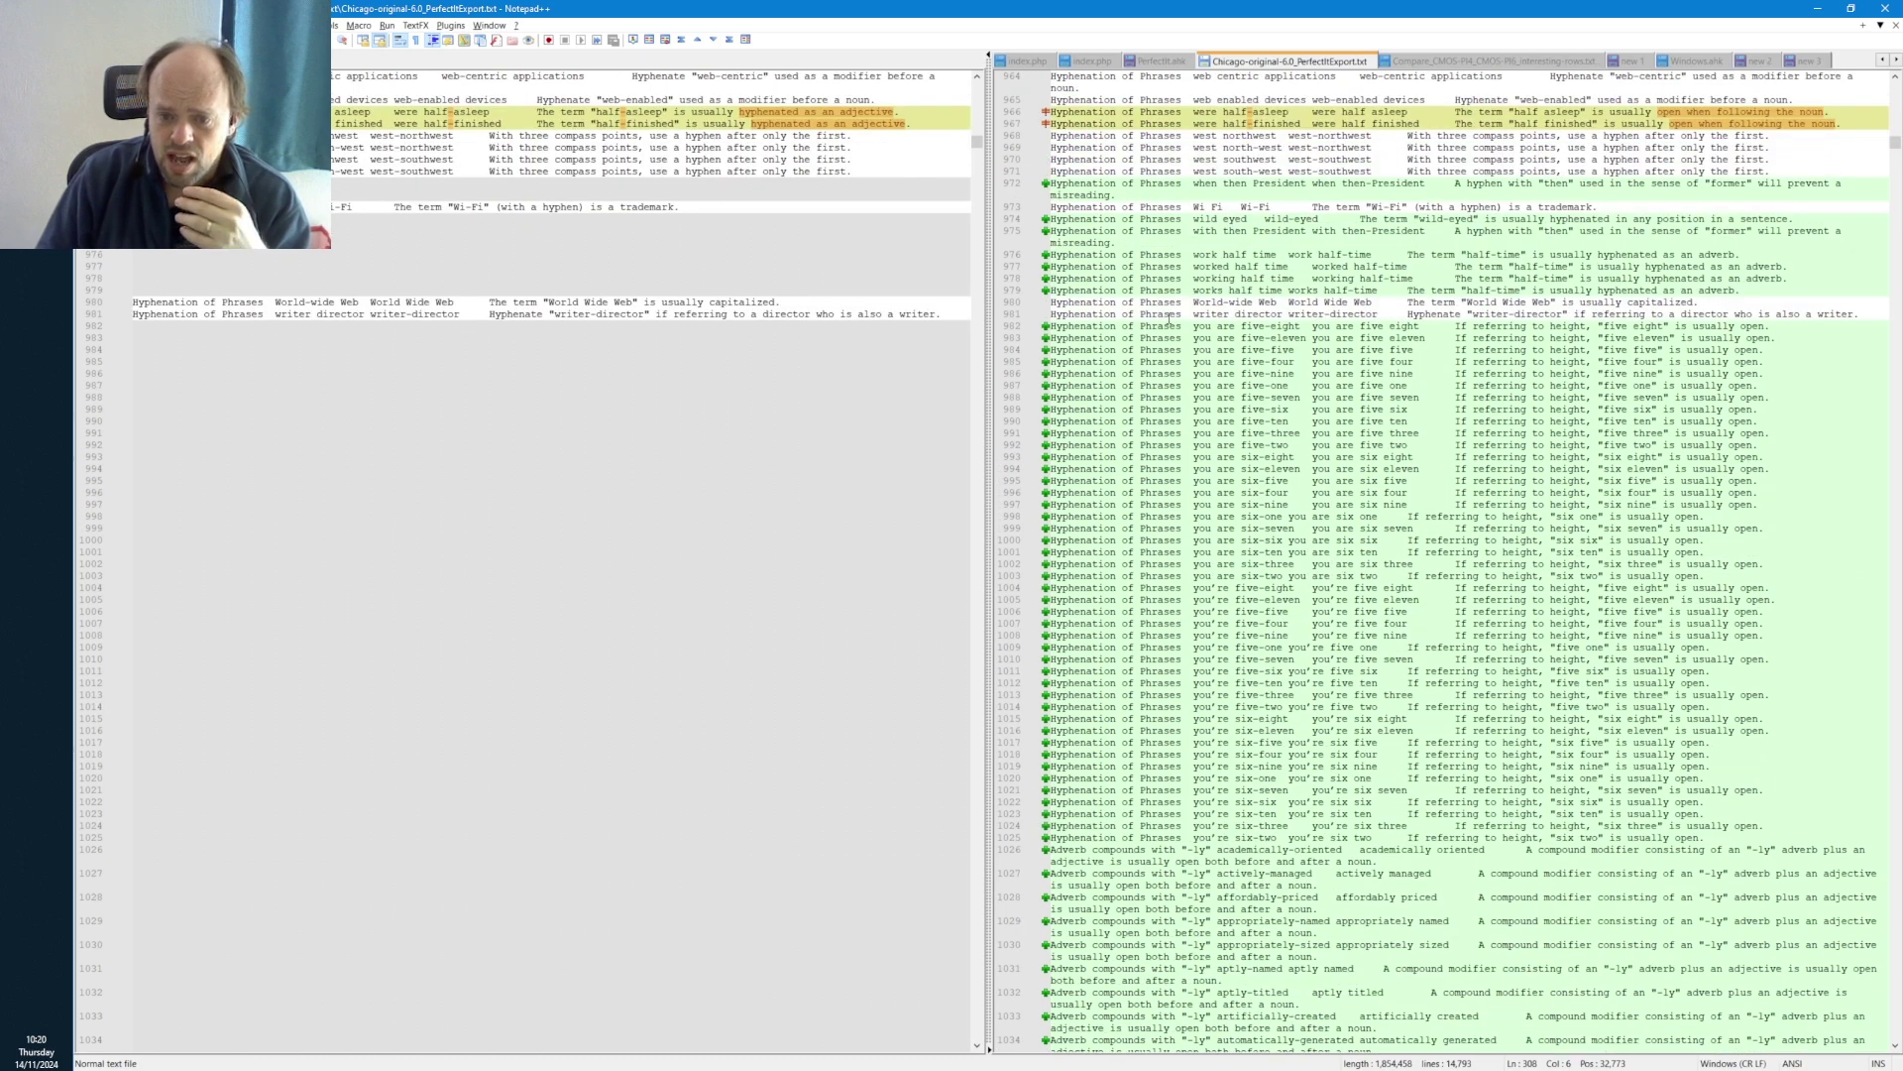
pyautogui.click(1140, 349)
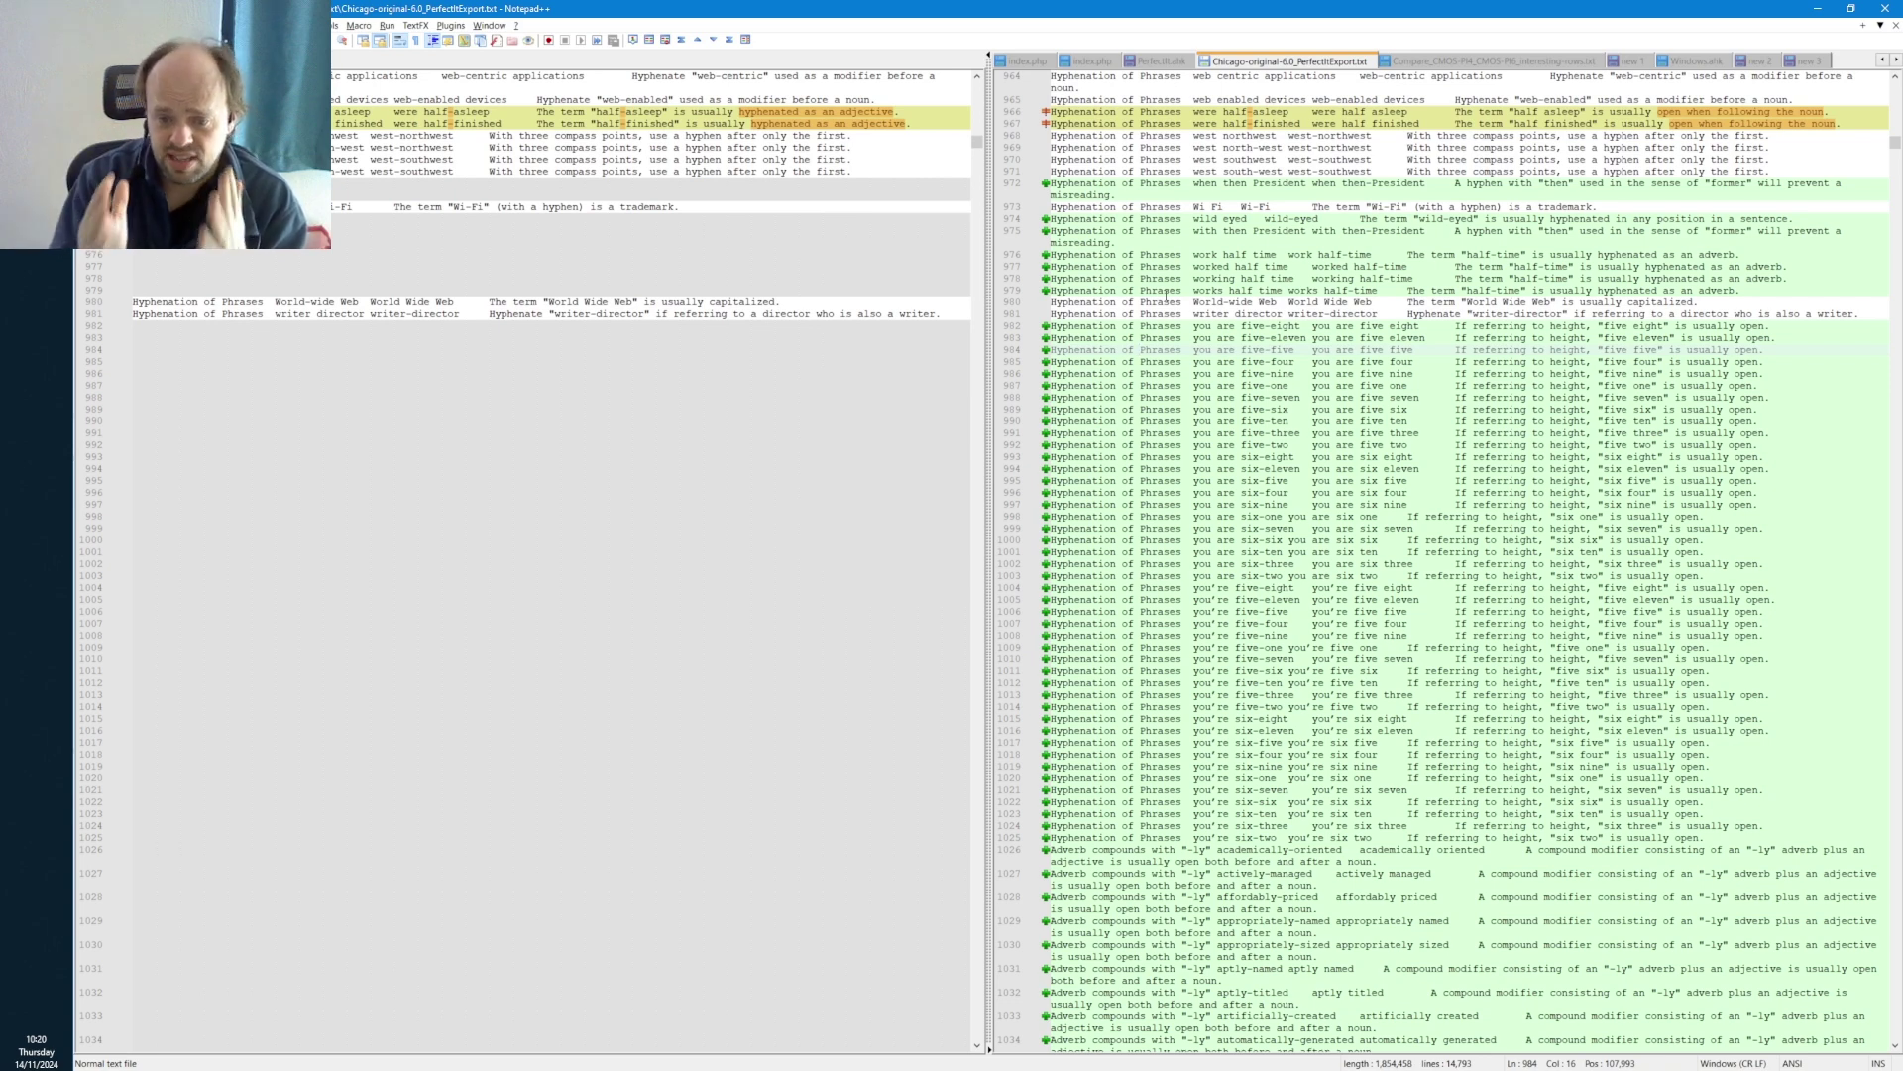
pyautogui.scroll(-4, 1153, 702)
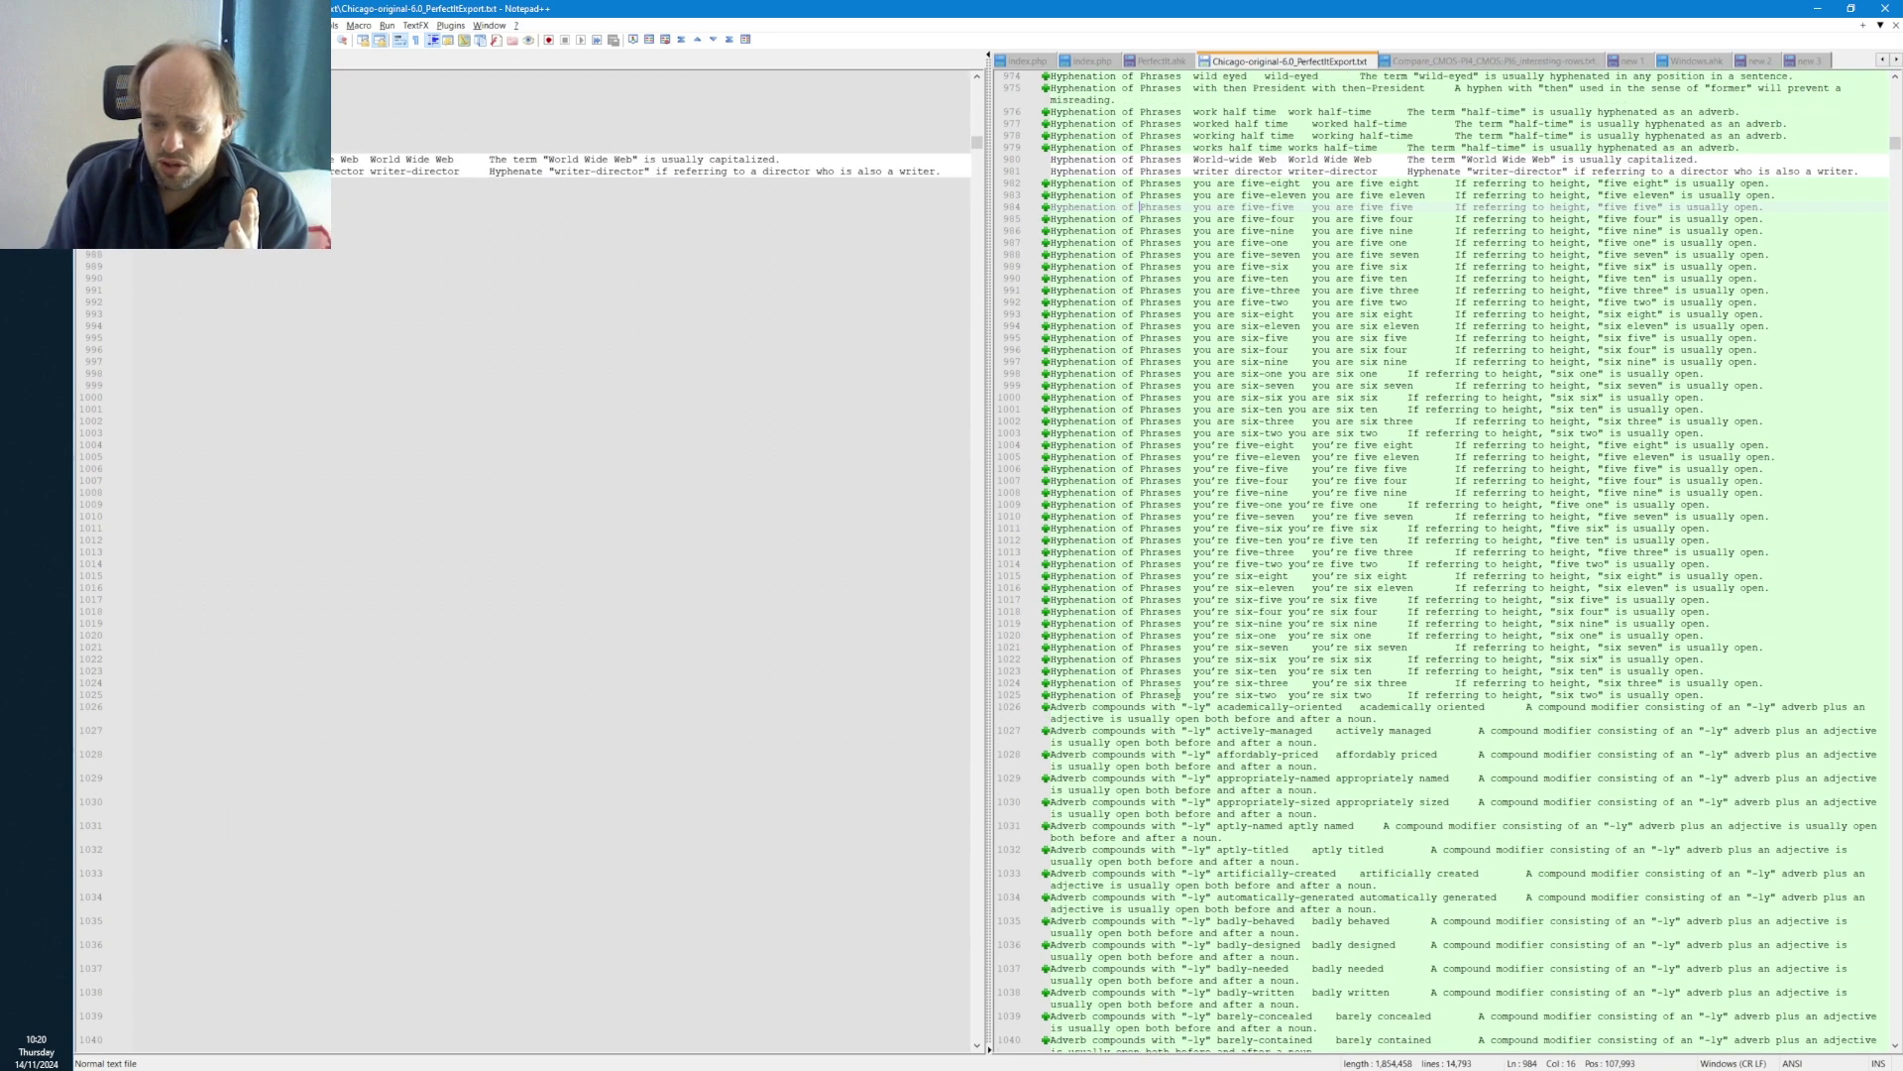
pyautogui.moveTo(1129, 707); pyautogui.dragTo(1190, 708)
pyautogui.tripleClick(1329, 717)
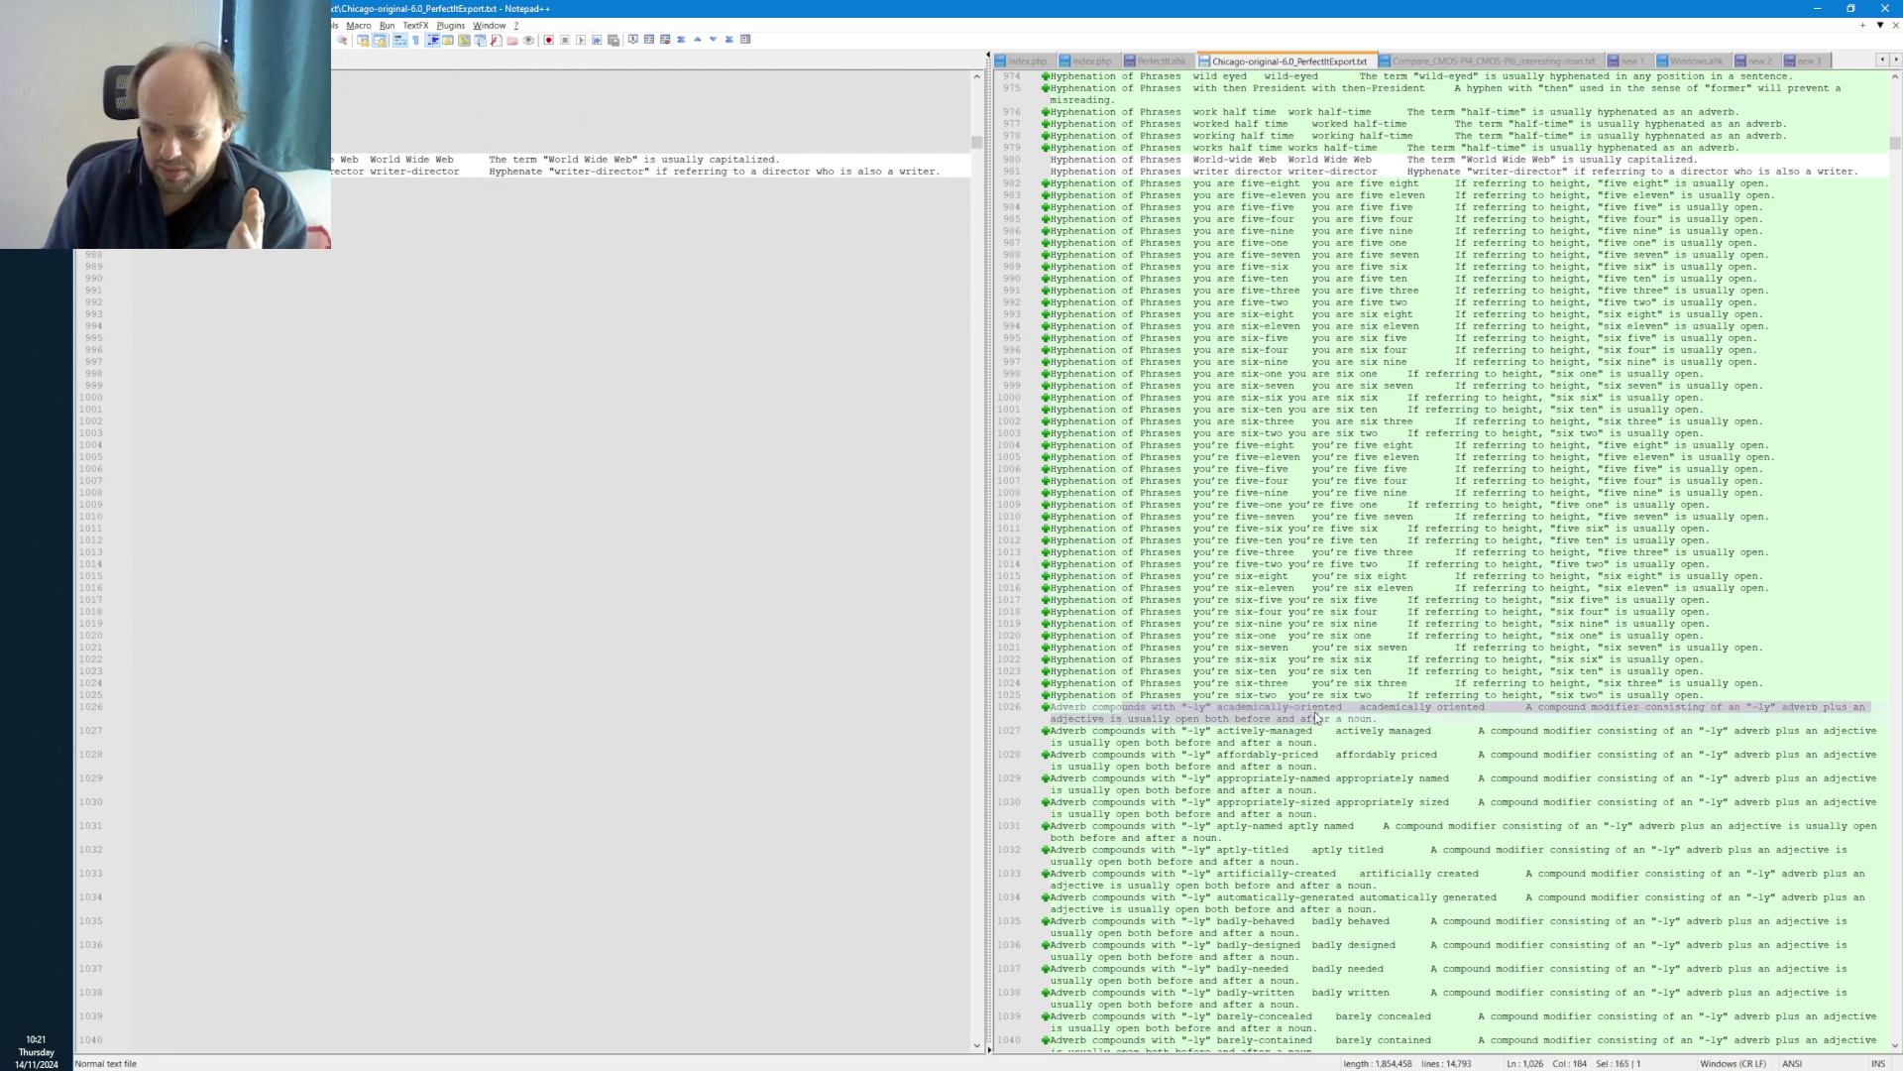
pyautogui.click(1341, 719)
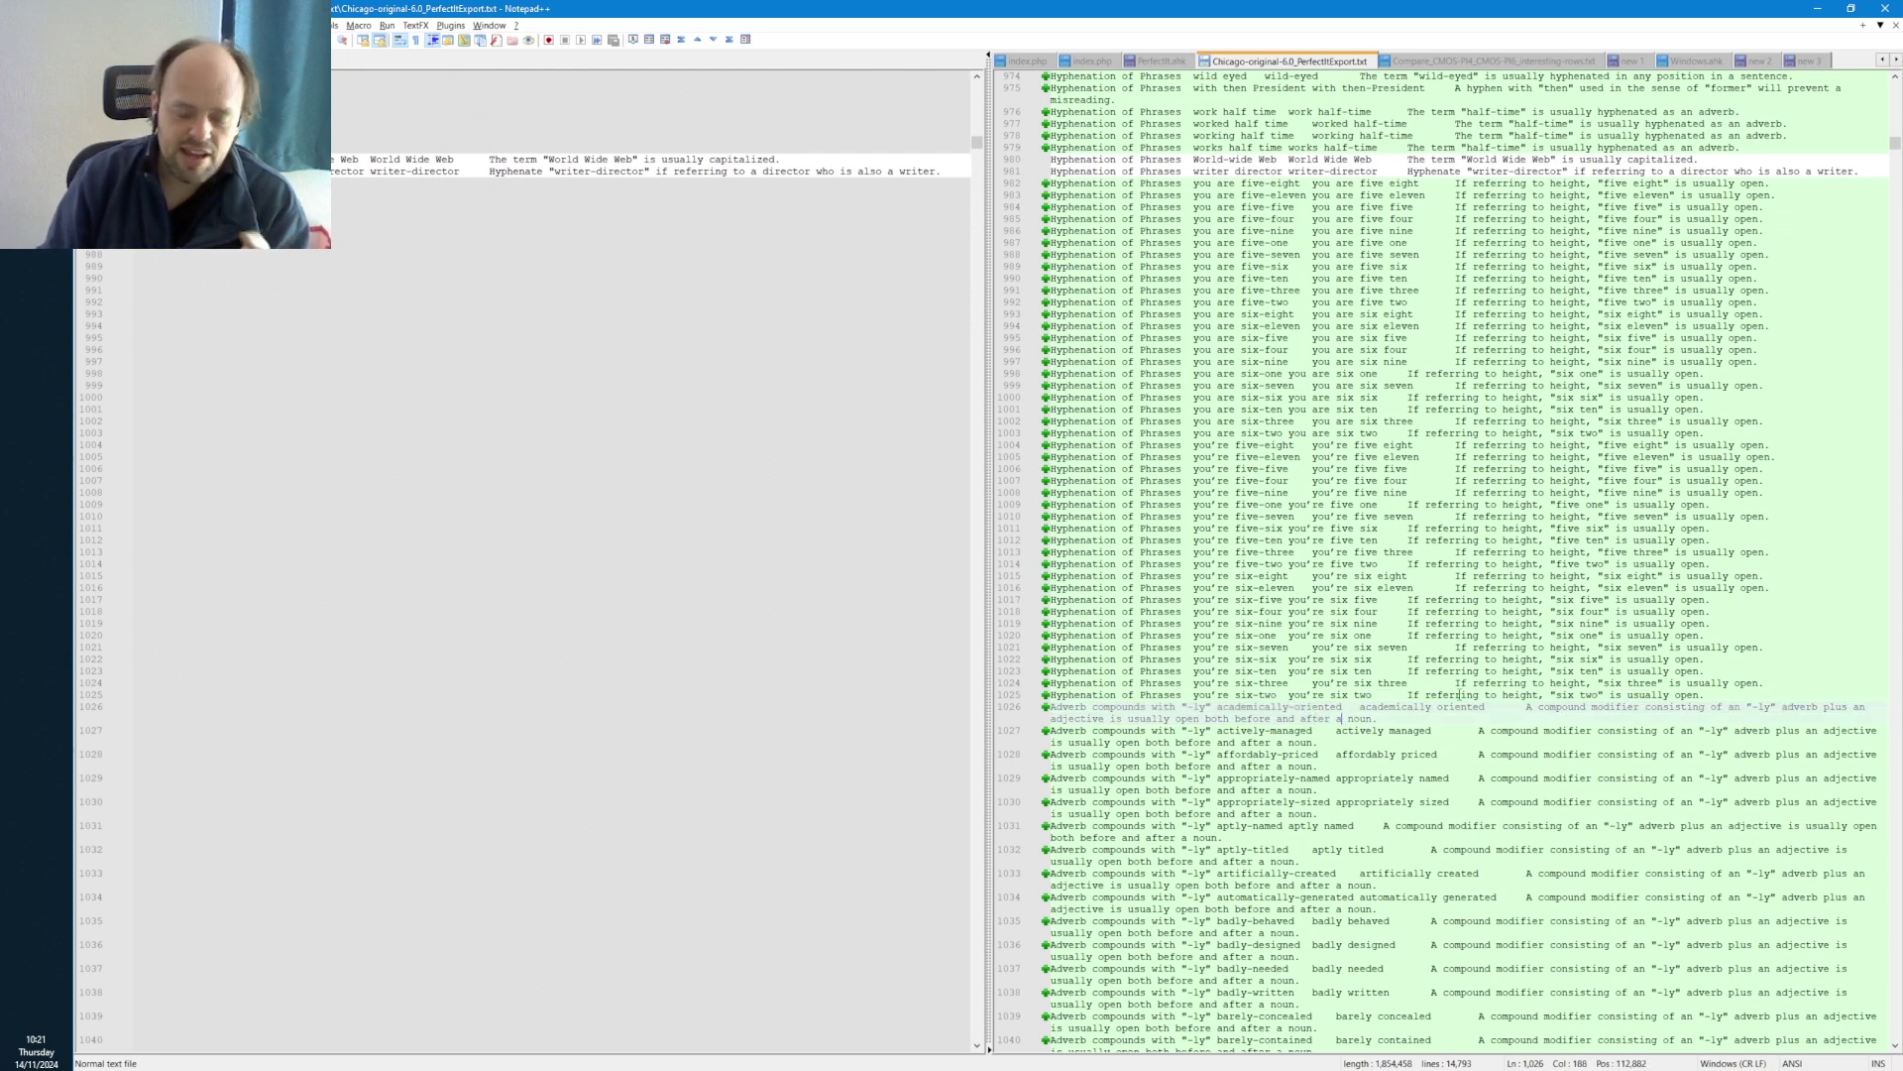
pyautogui.scroll(-12, 1374, 611)
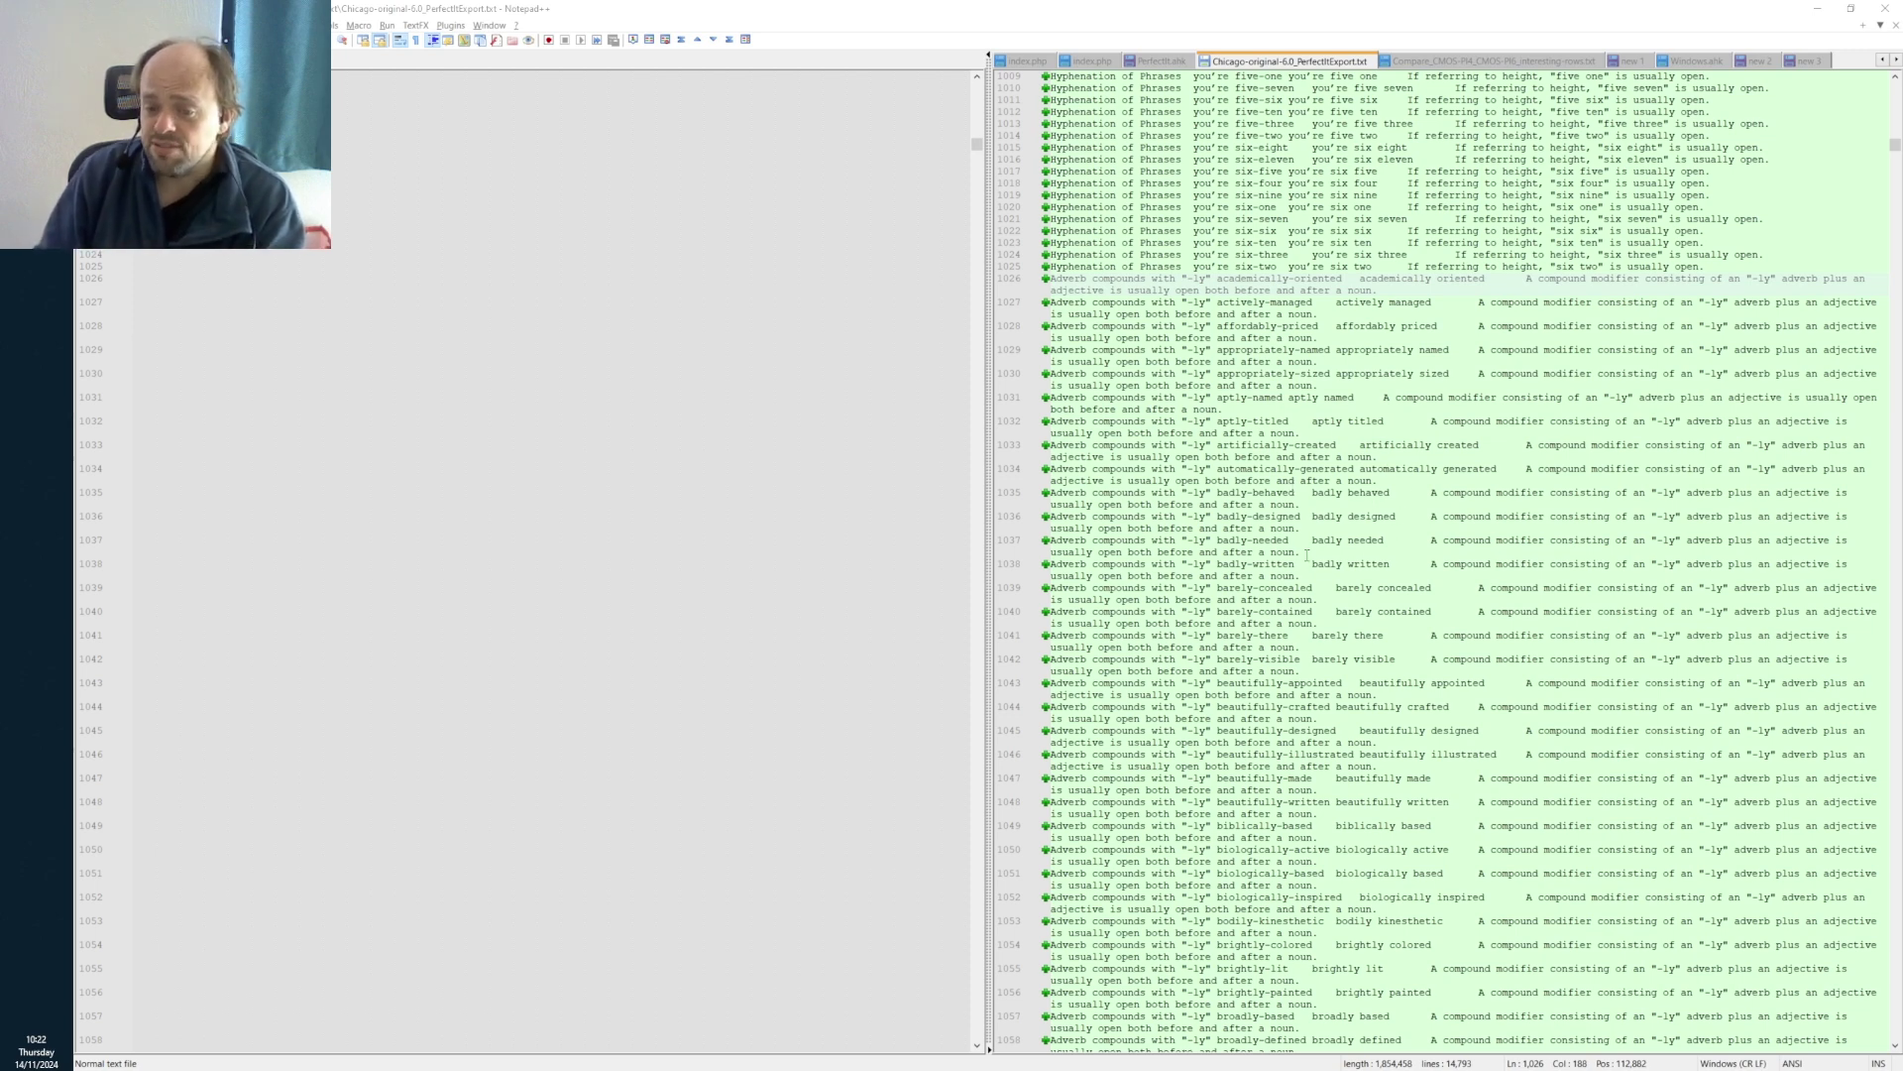
# - Highlight the four "badly-" entries on lines 1035–1038 and draft the wildcard pattern ly>-[a-z]@> in a blank Notepad document
pyautogui.moveTo(1302, 576); pyautogui.dragTo(1050, 492)
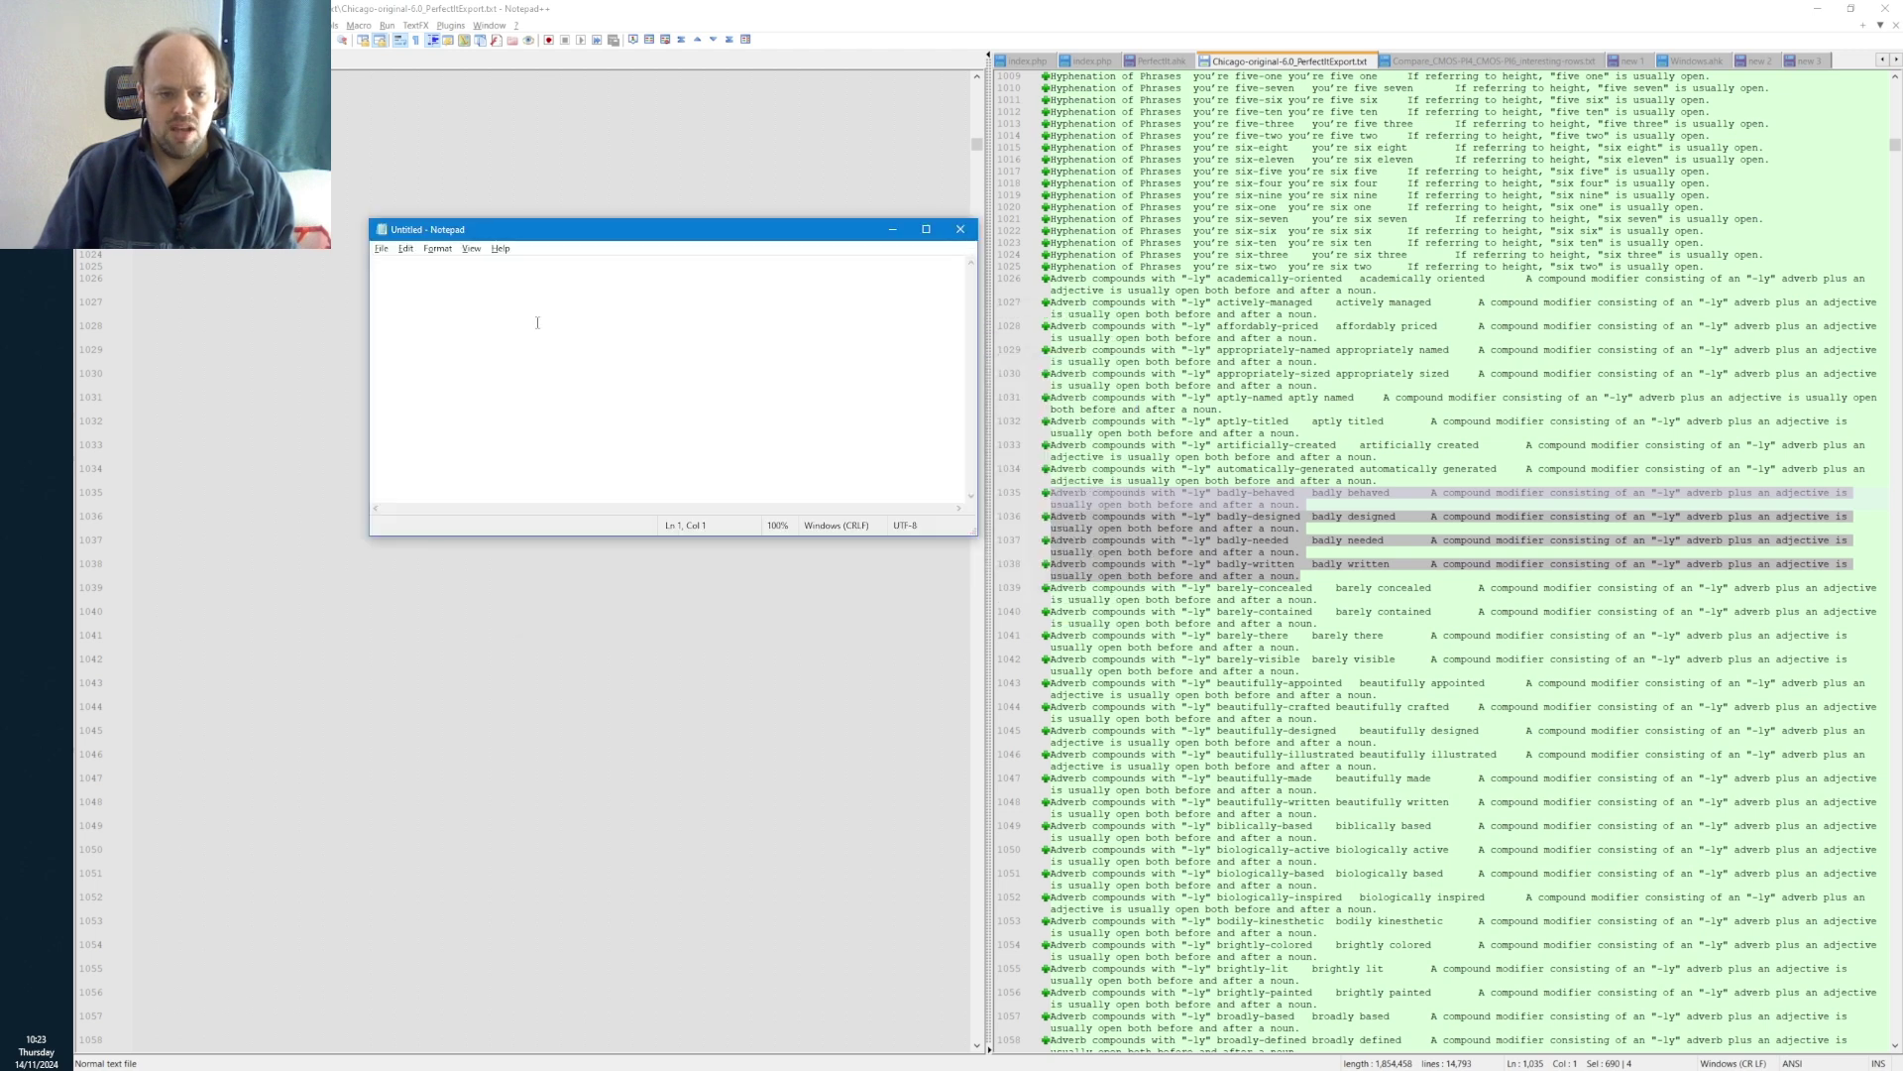
pyautogui.write('lu')
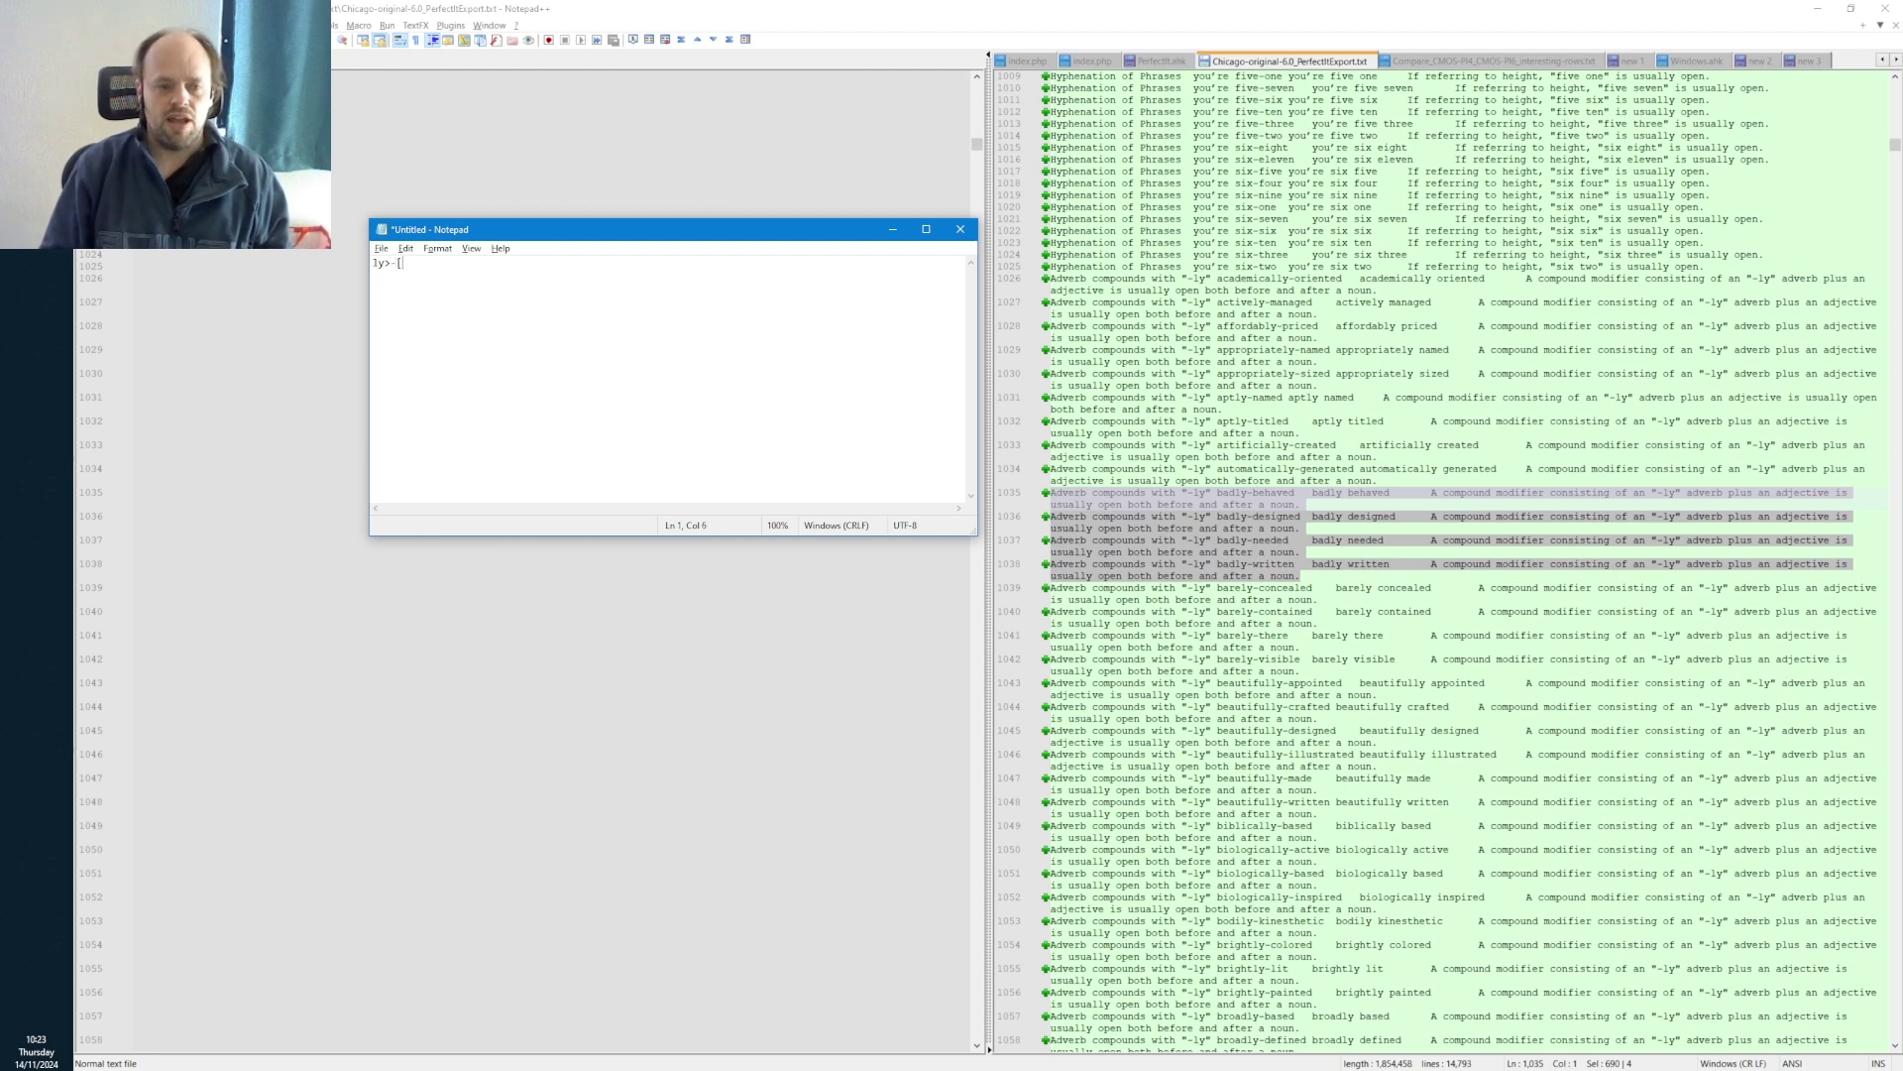
pyautogui.write('-z]')
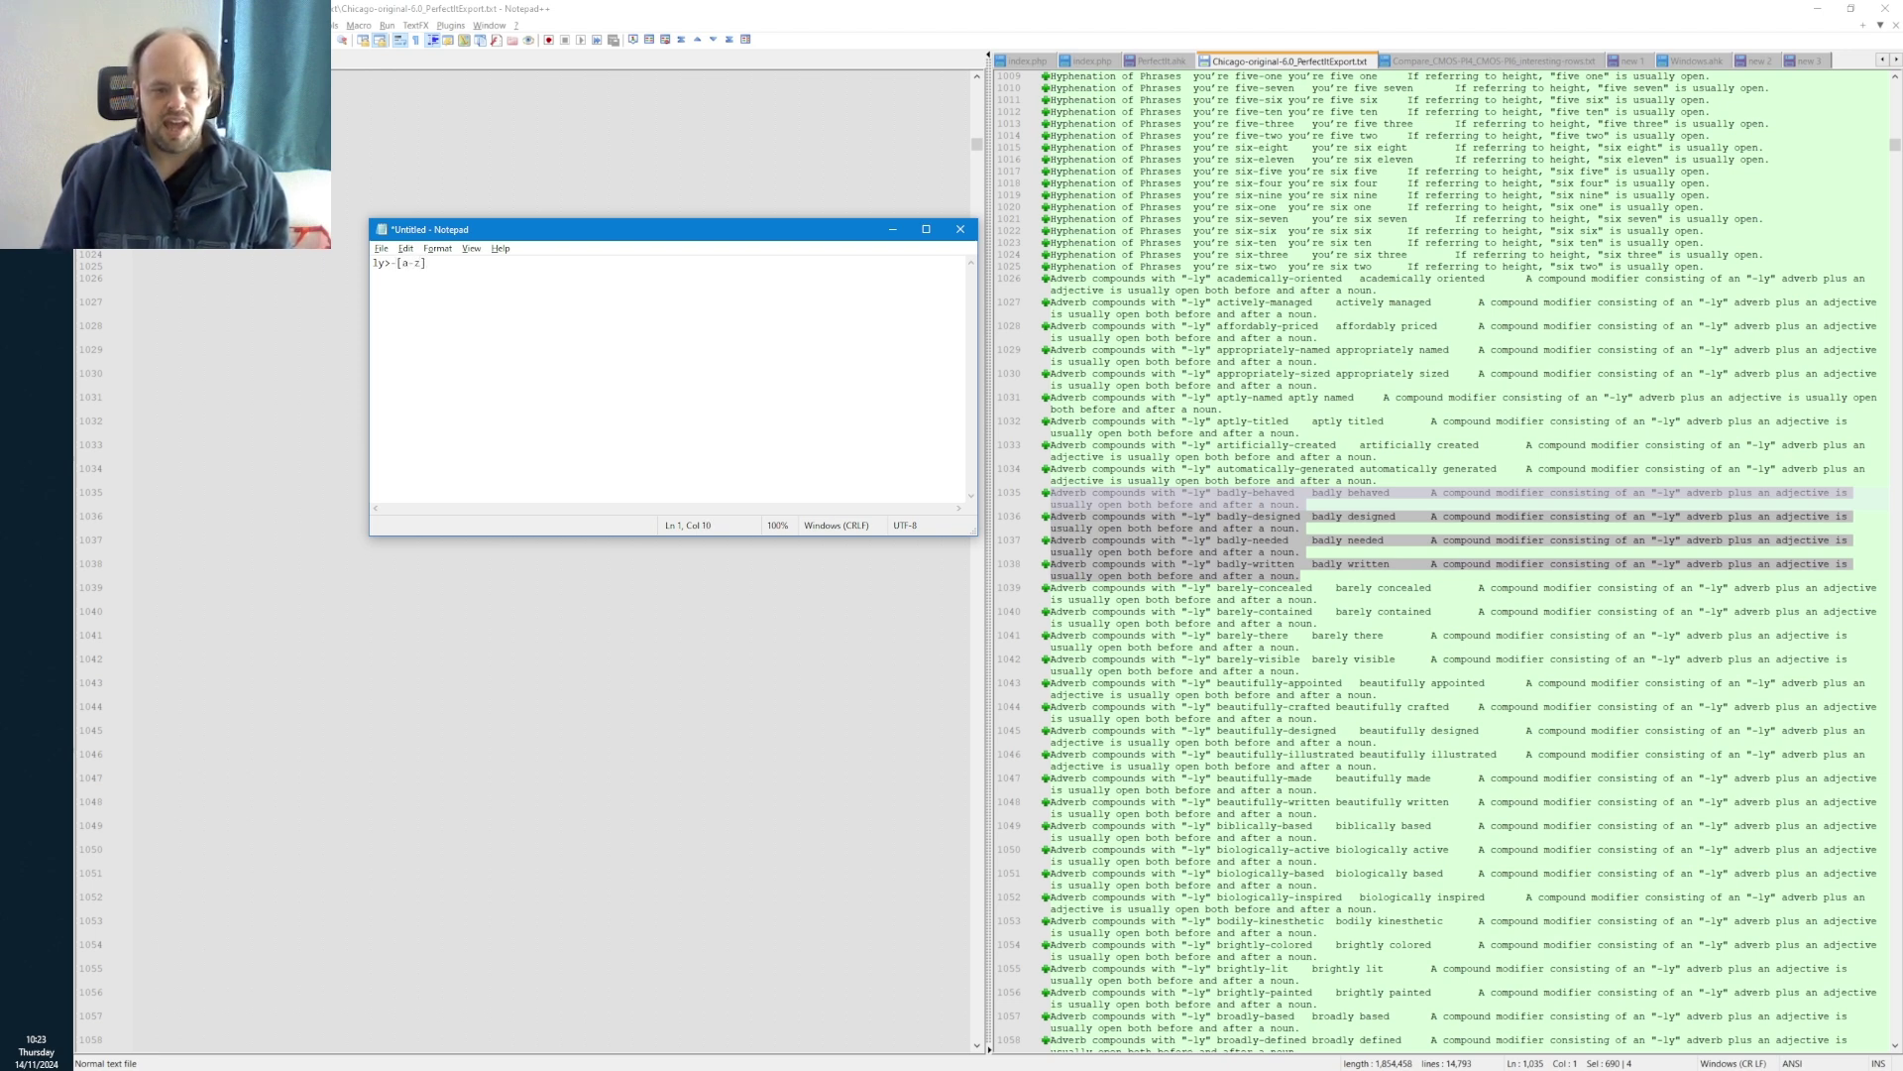
pyautogui.write('@')
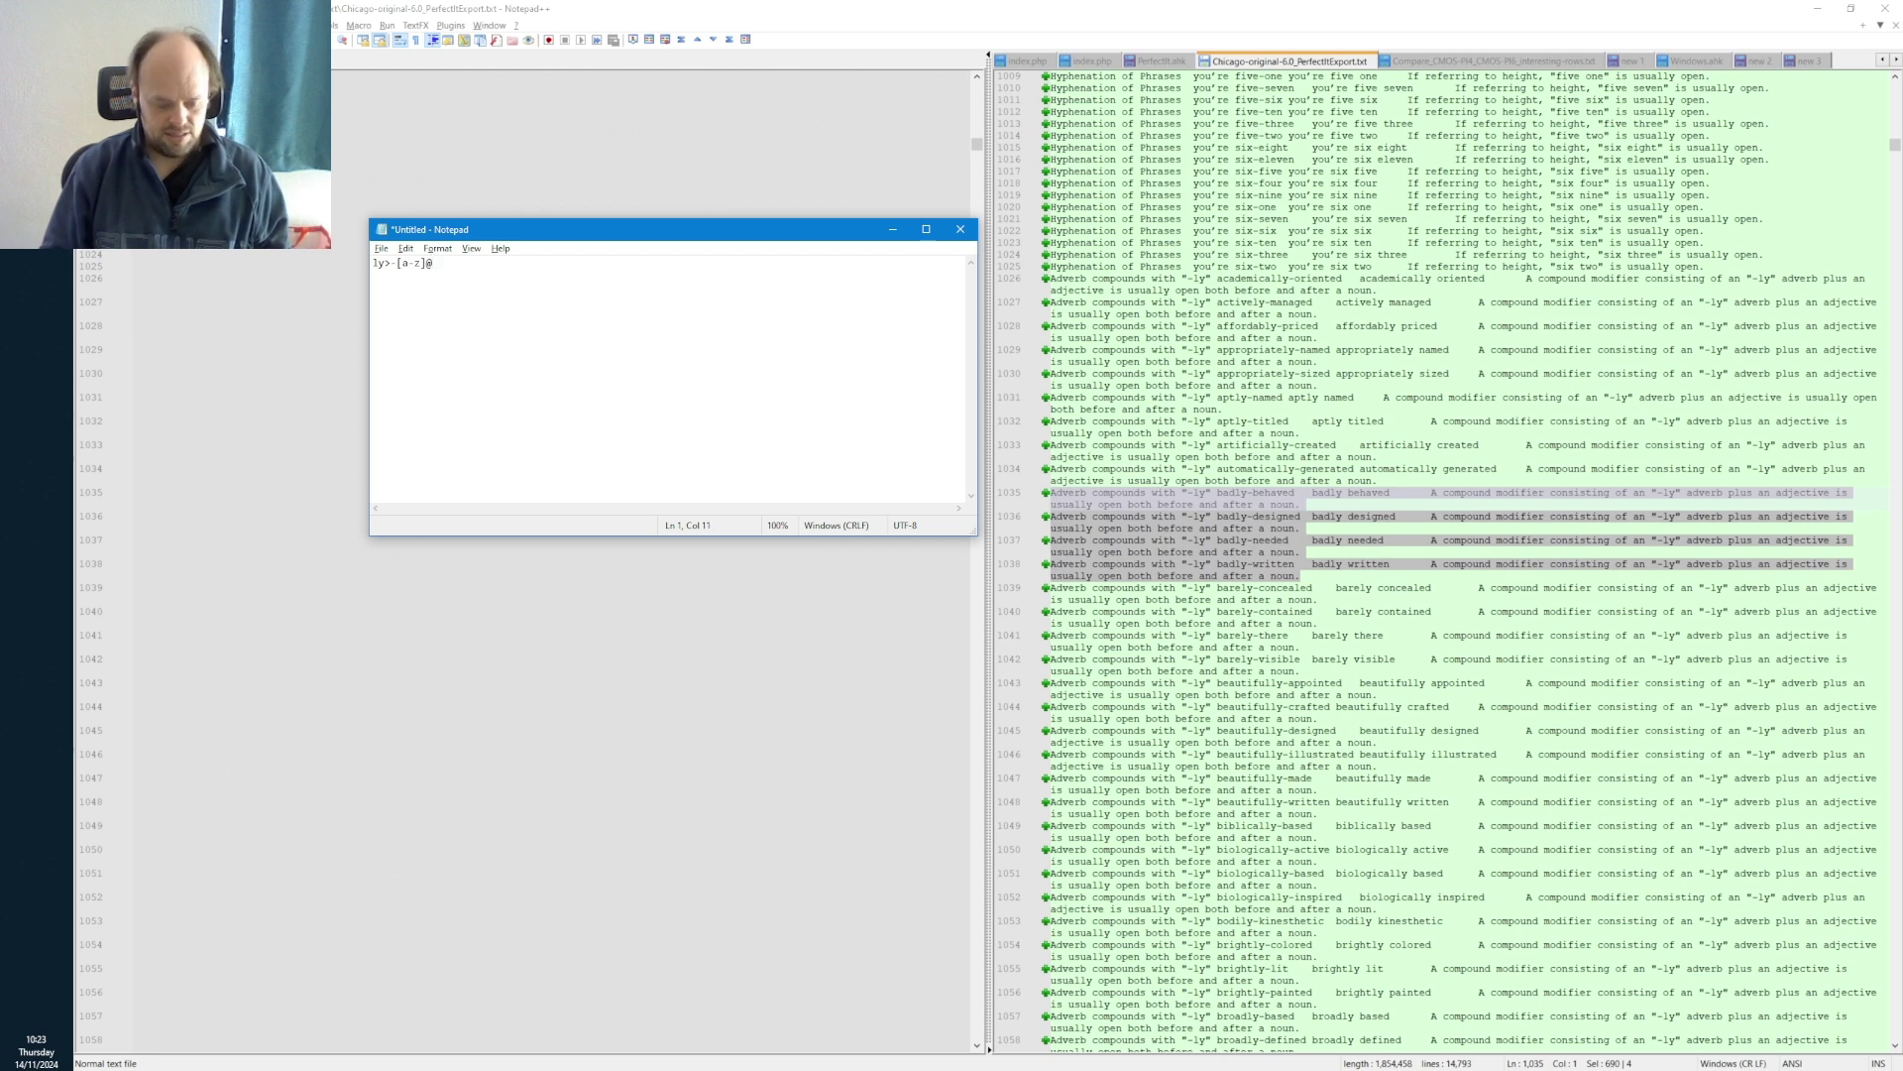
pyautogui.write('>')
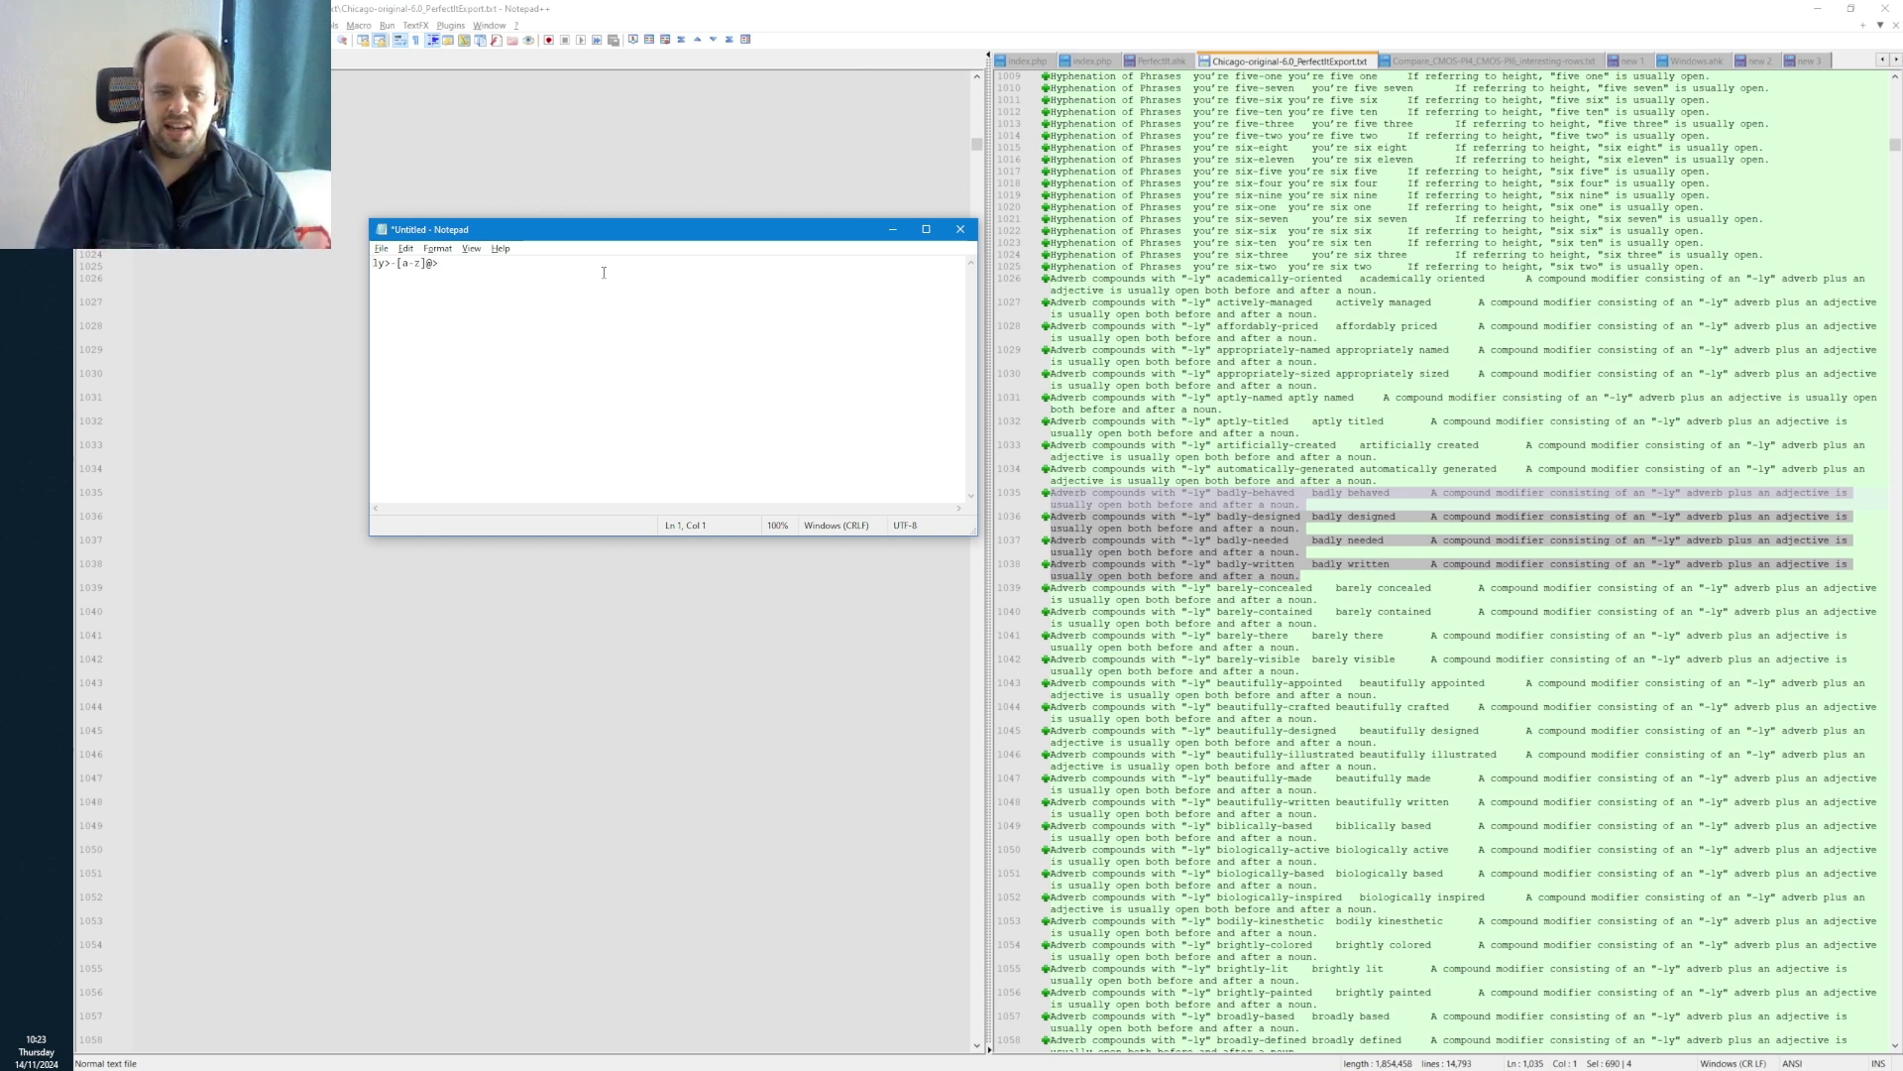
# - Prefix the wildcard pattern with <[A-Za-z][a-z]@ so that it covers the whole adverb ending in "ly"
pyautogui.write('[')
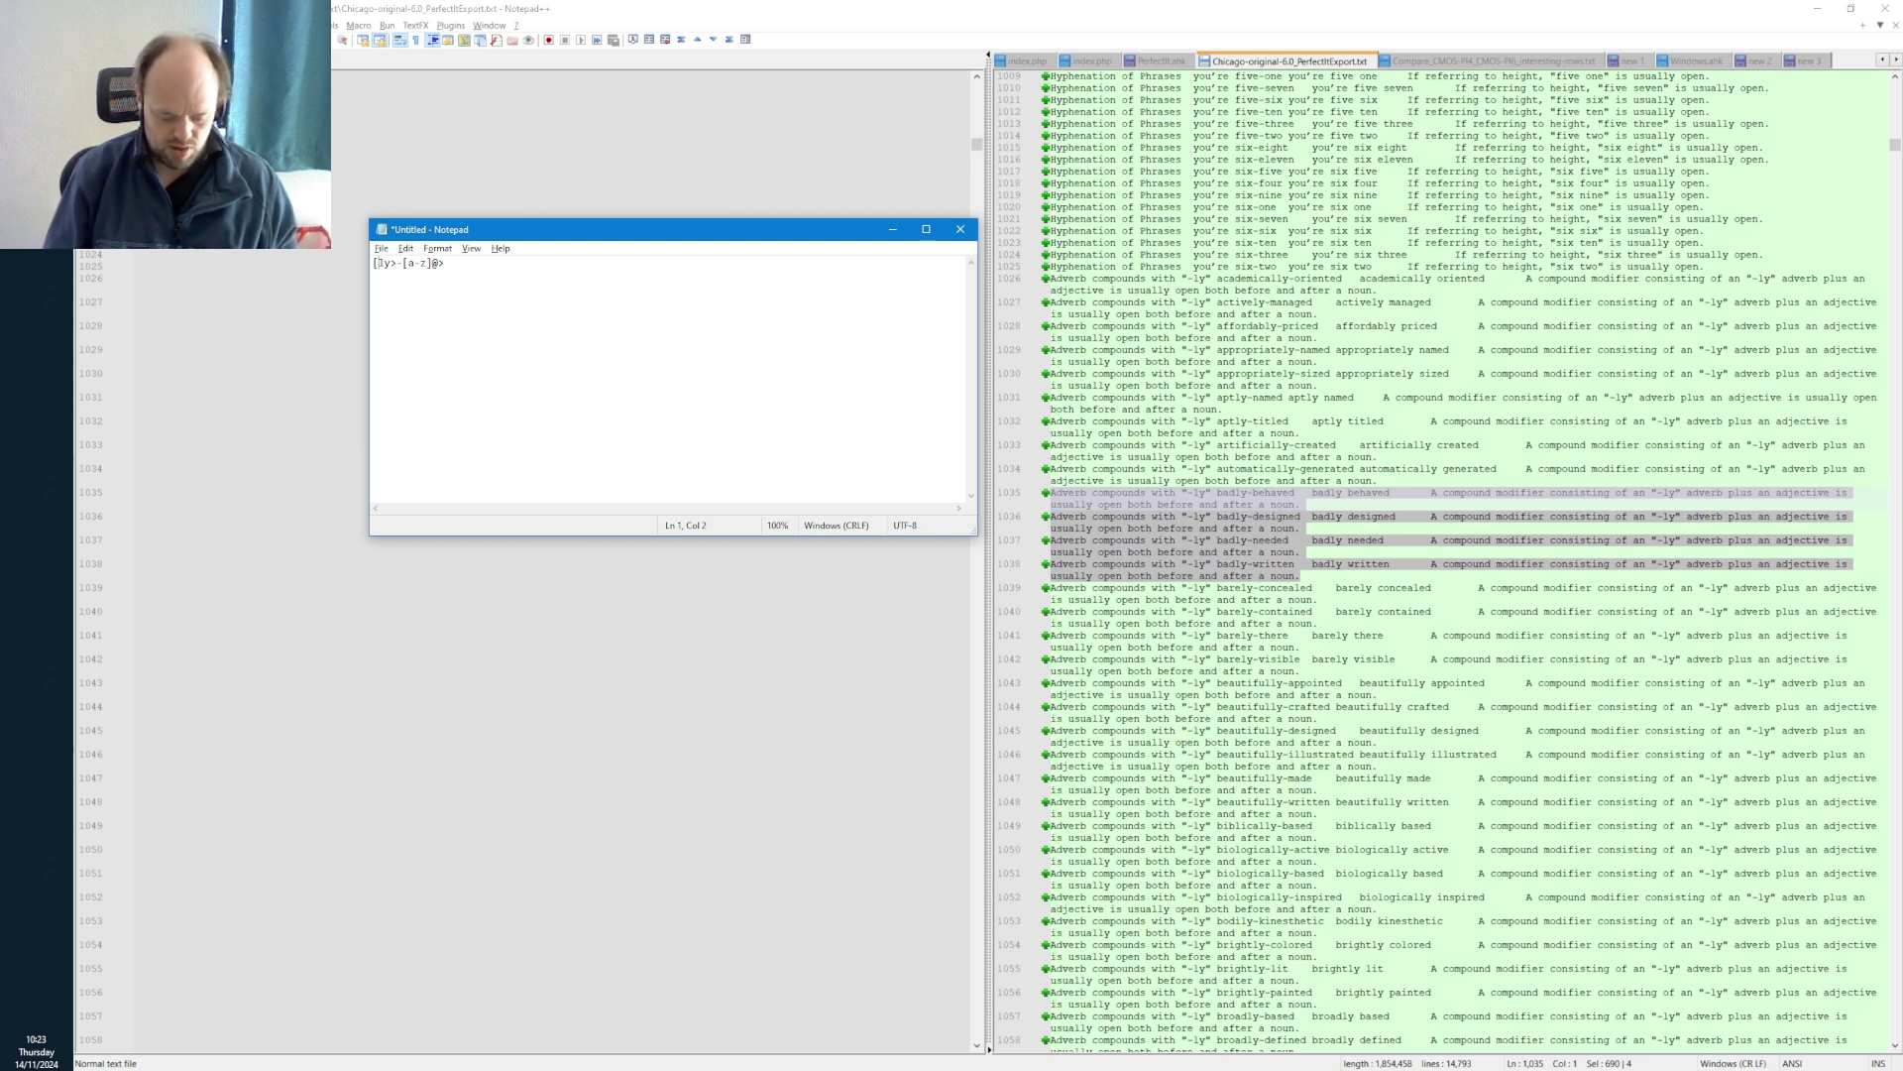
pyautogui.write('A-Z')
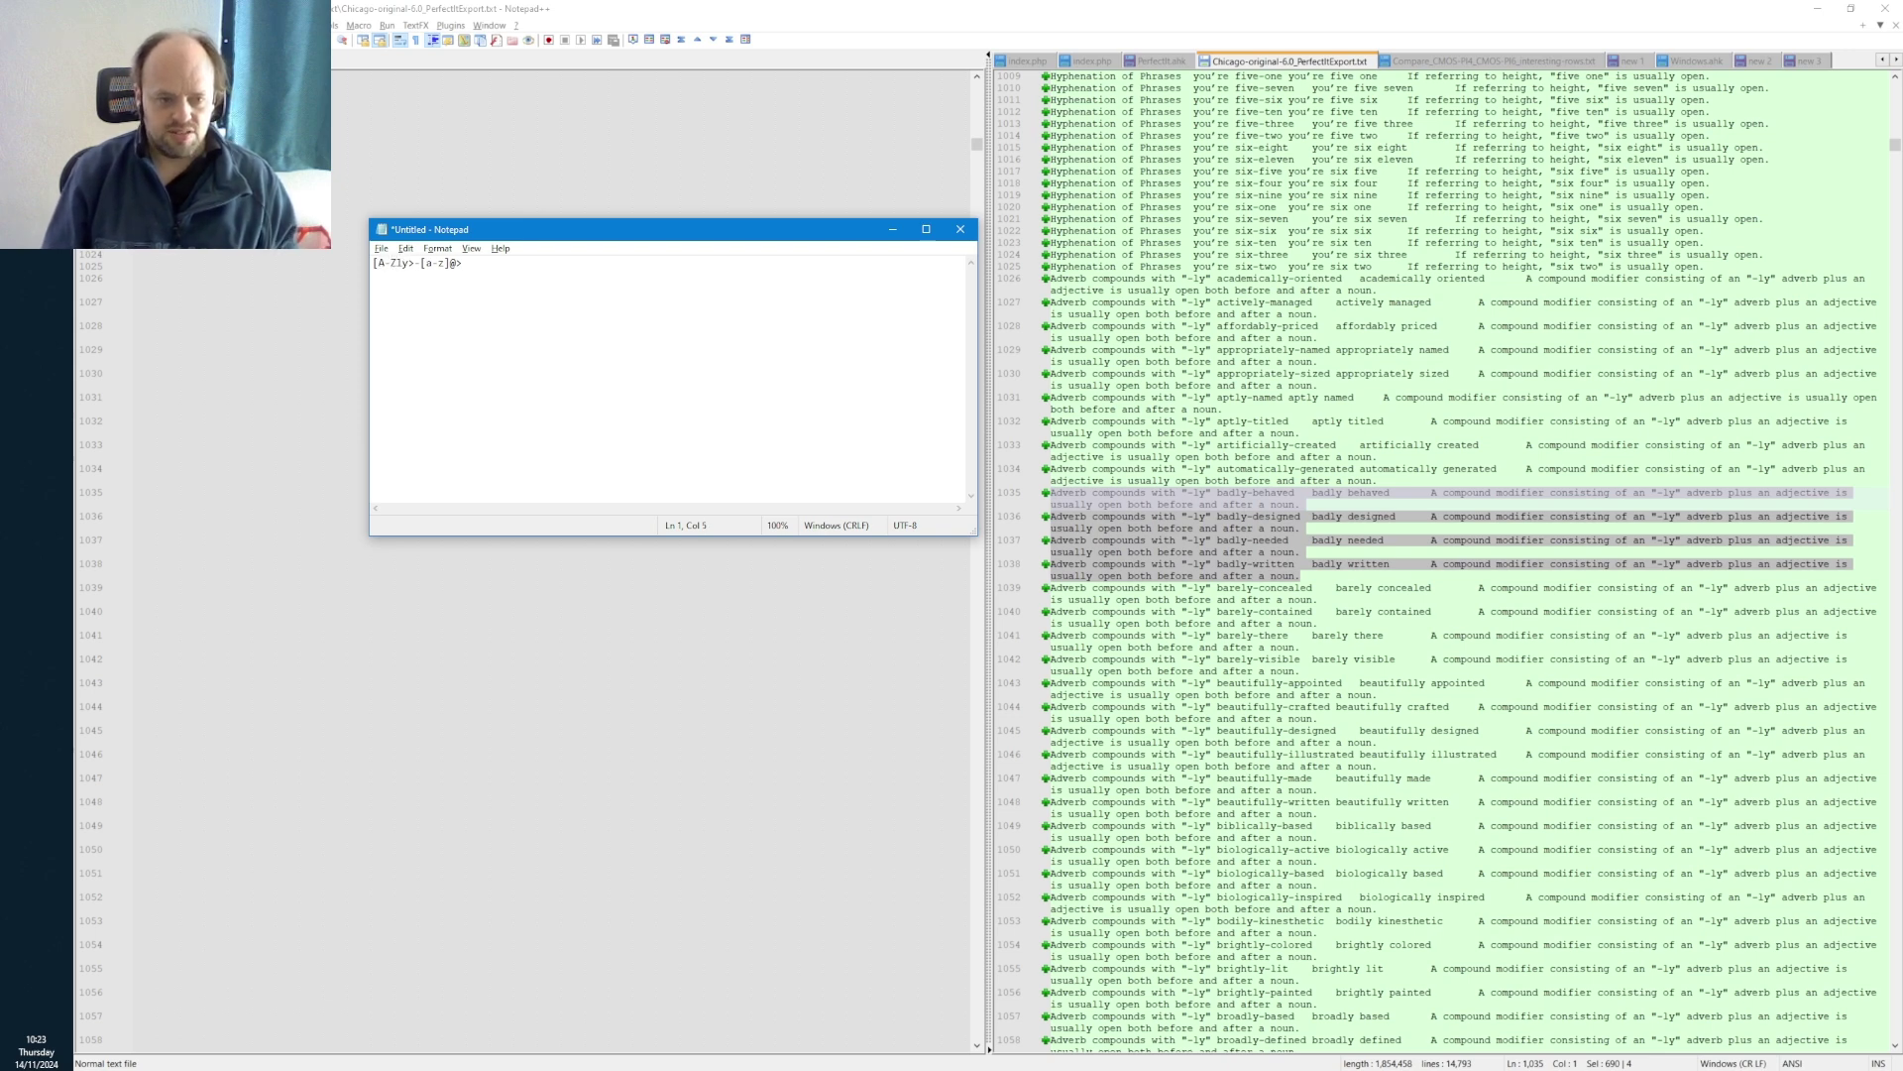
pyautogui.write(']')
pyautogui.press('Left')
pyautogui.write('a-z')
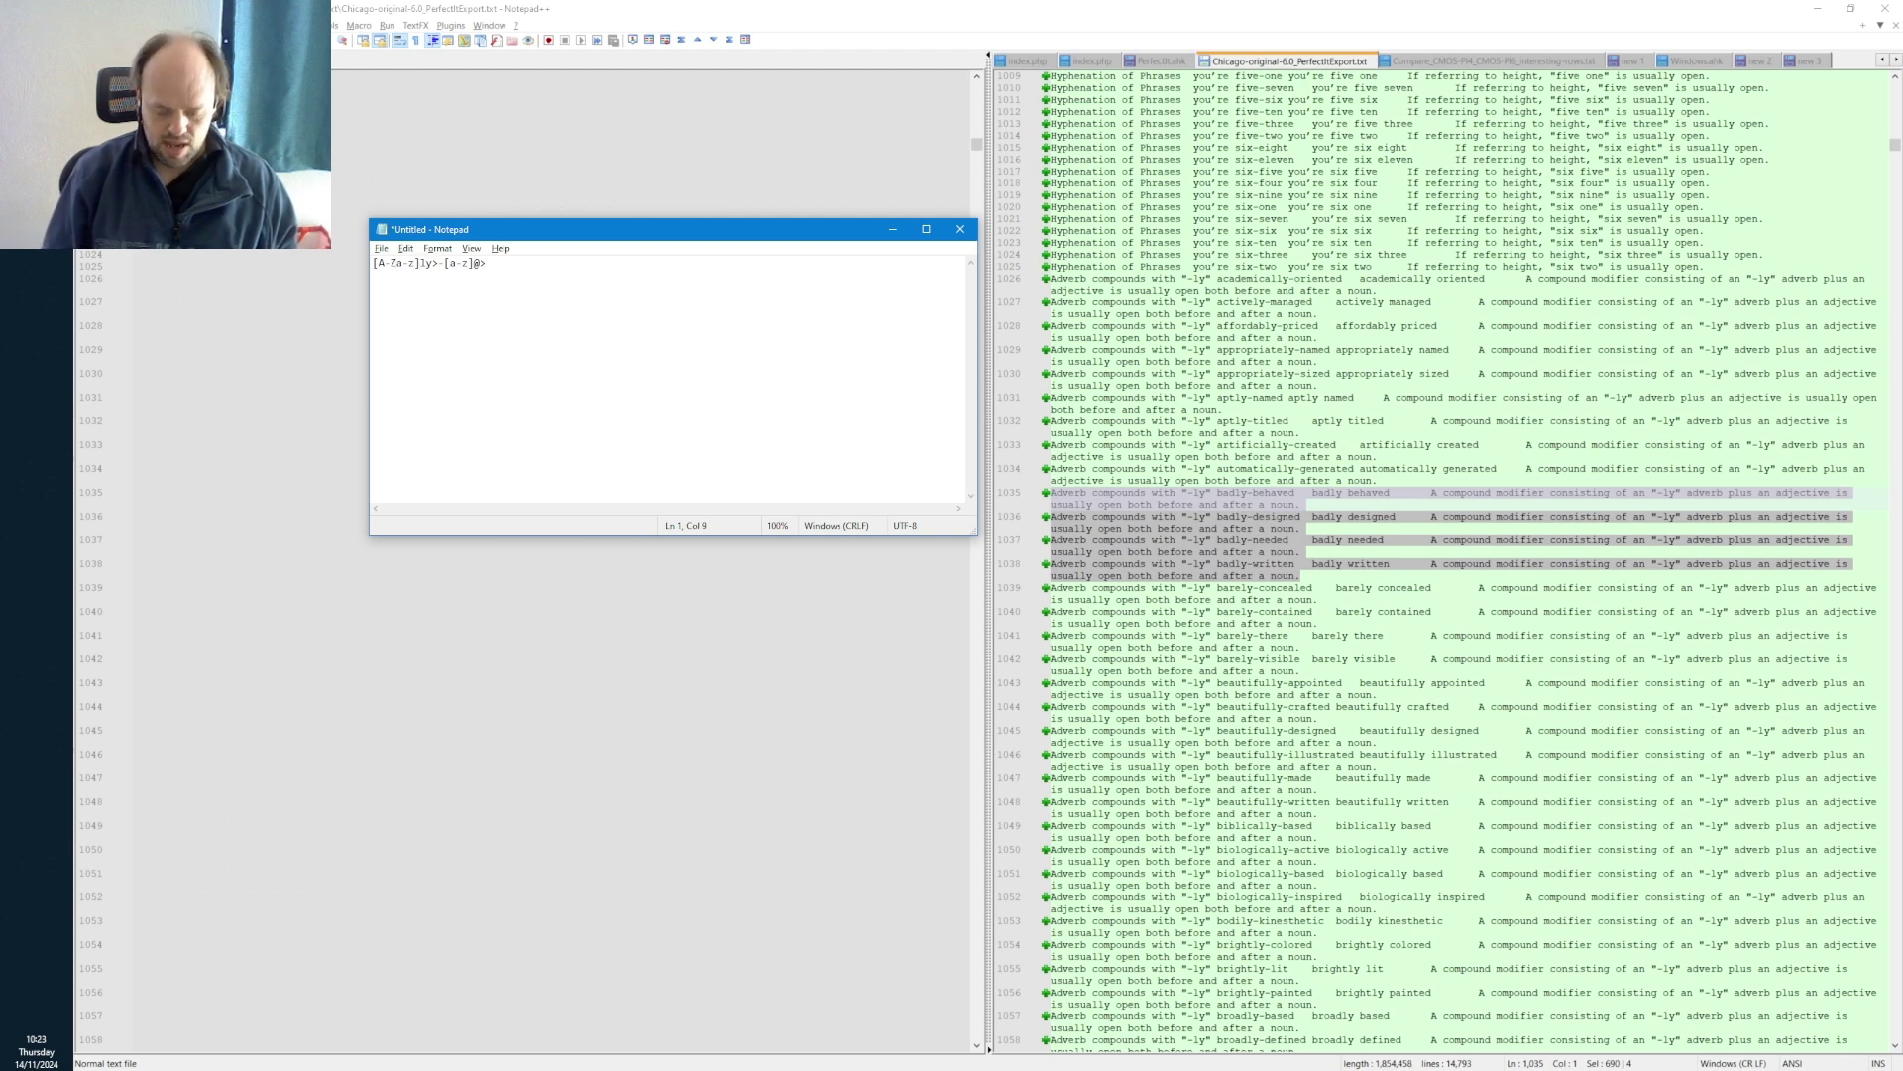
pyautogui.write('[a-z]')
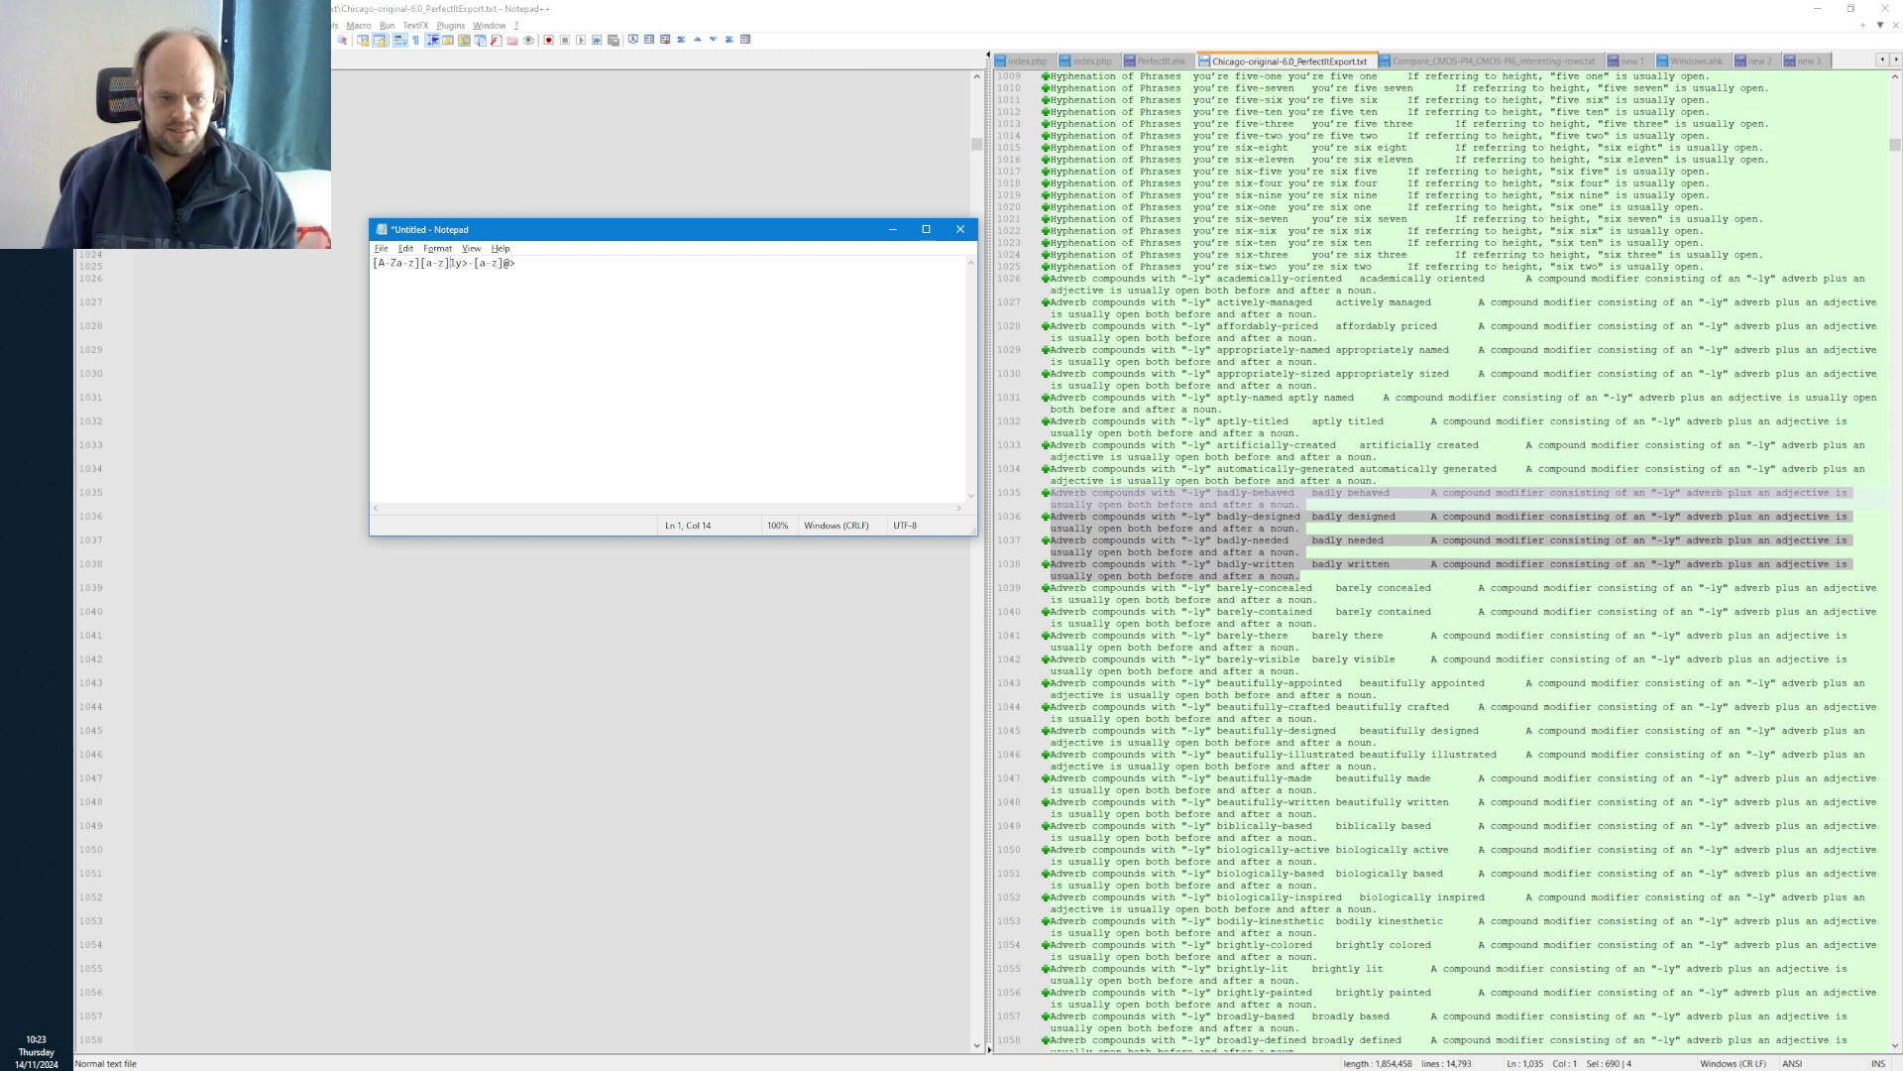
pyautogui.write('@')
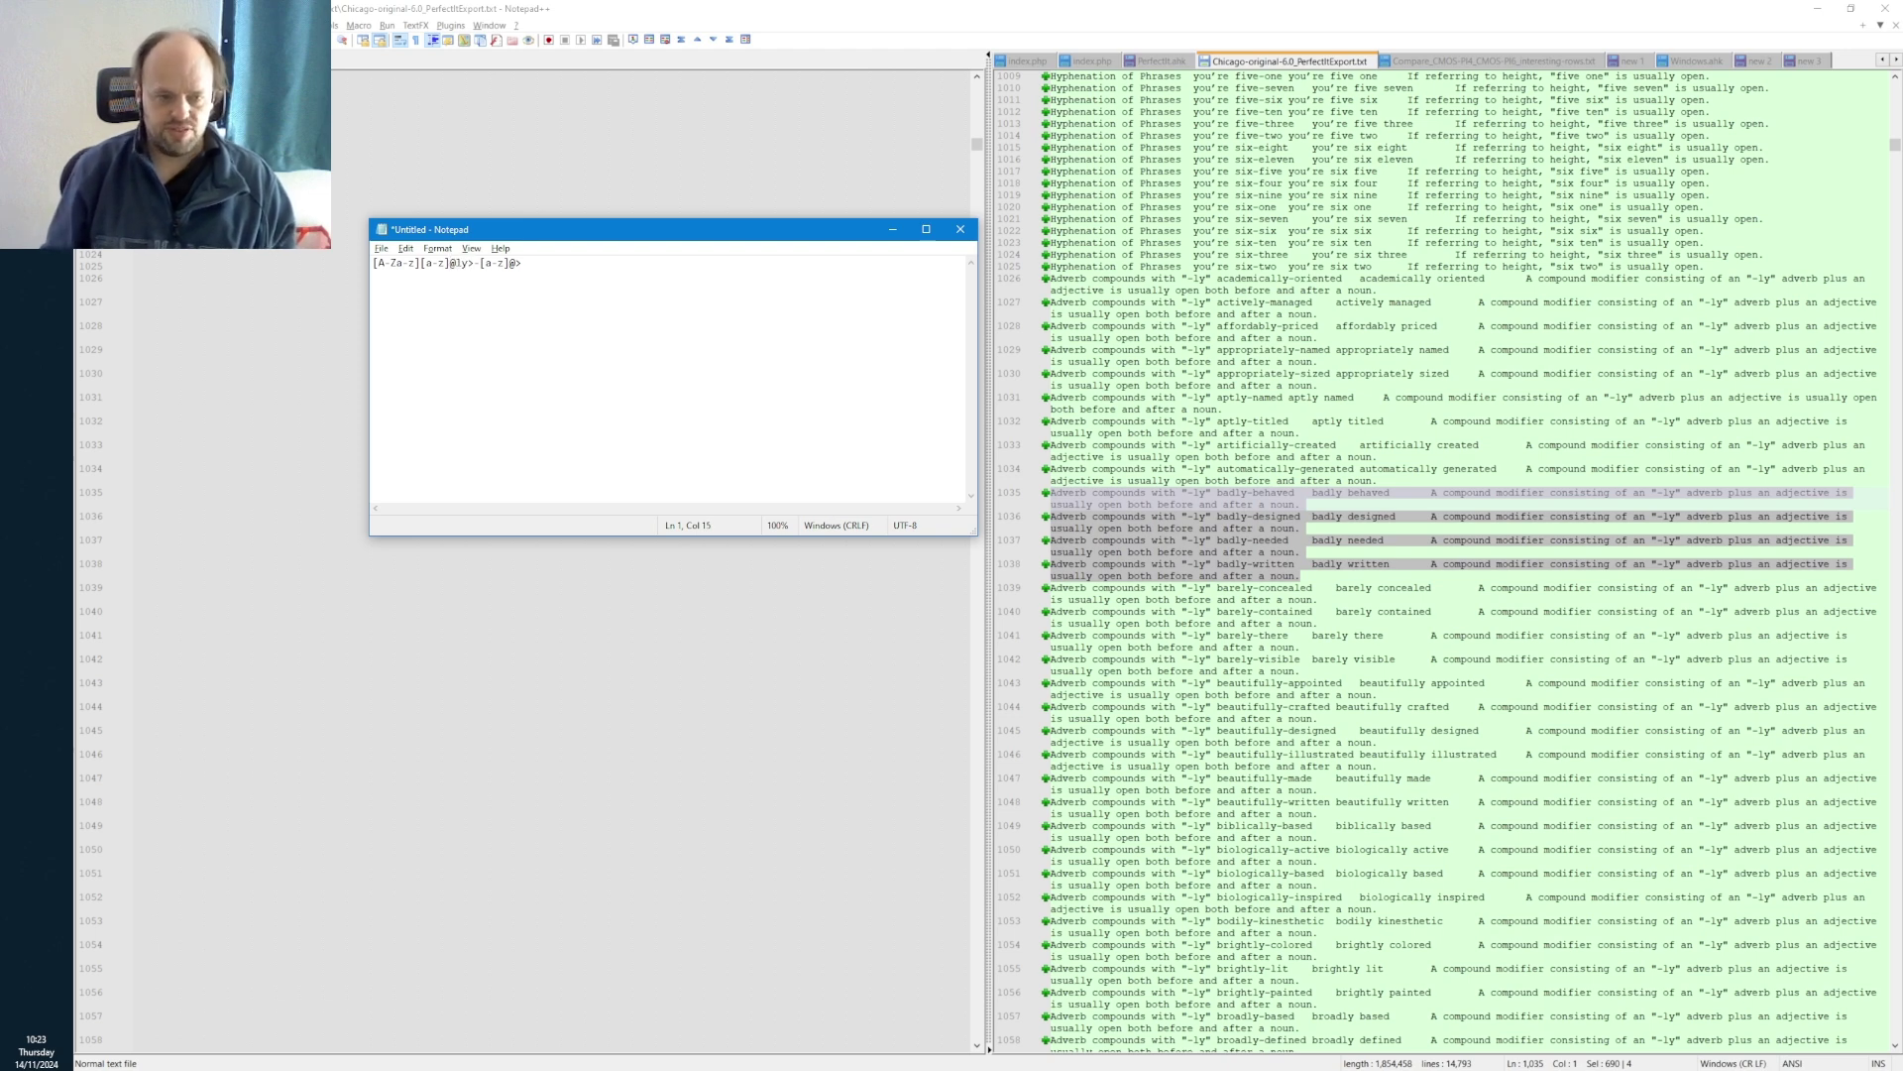
pyautogui.write('>')
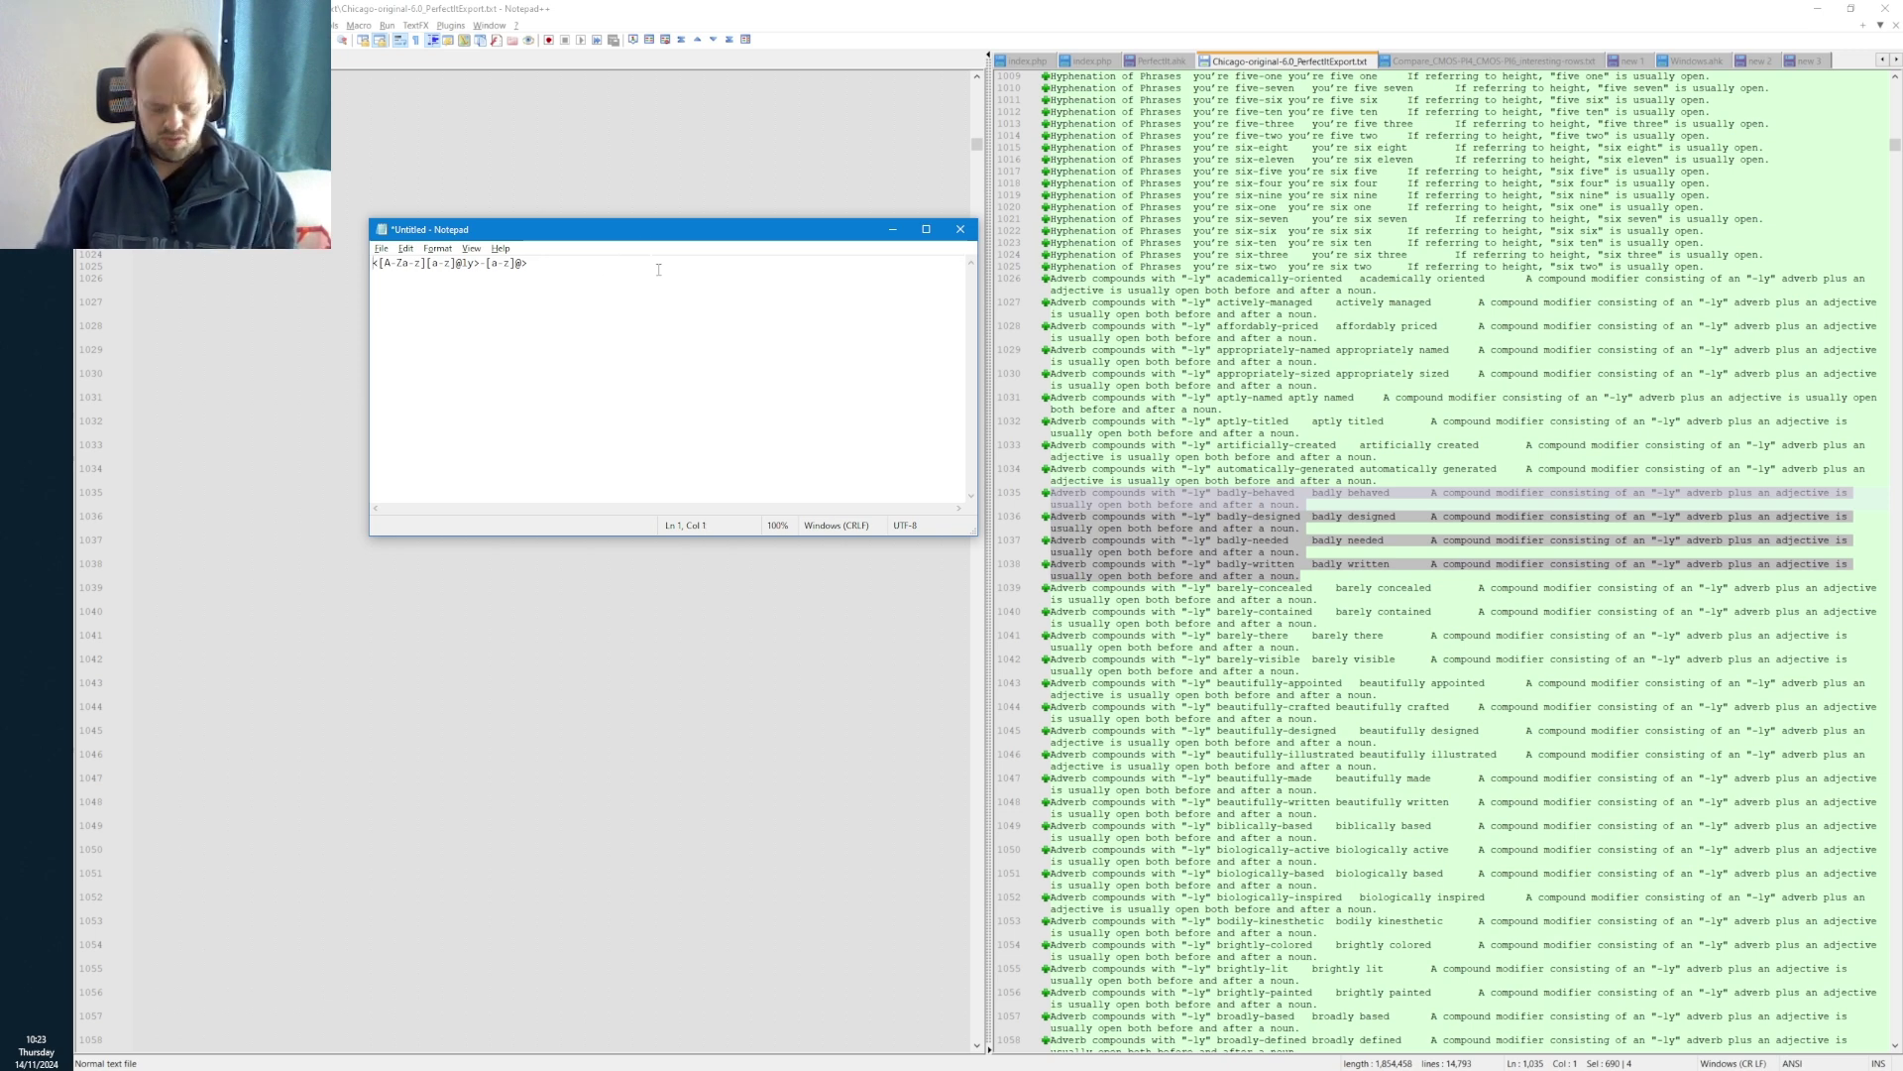
pyautogui.write('(')
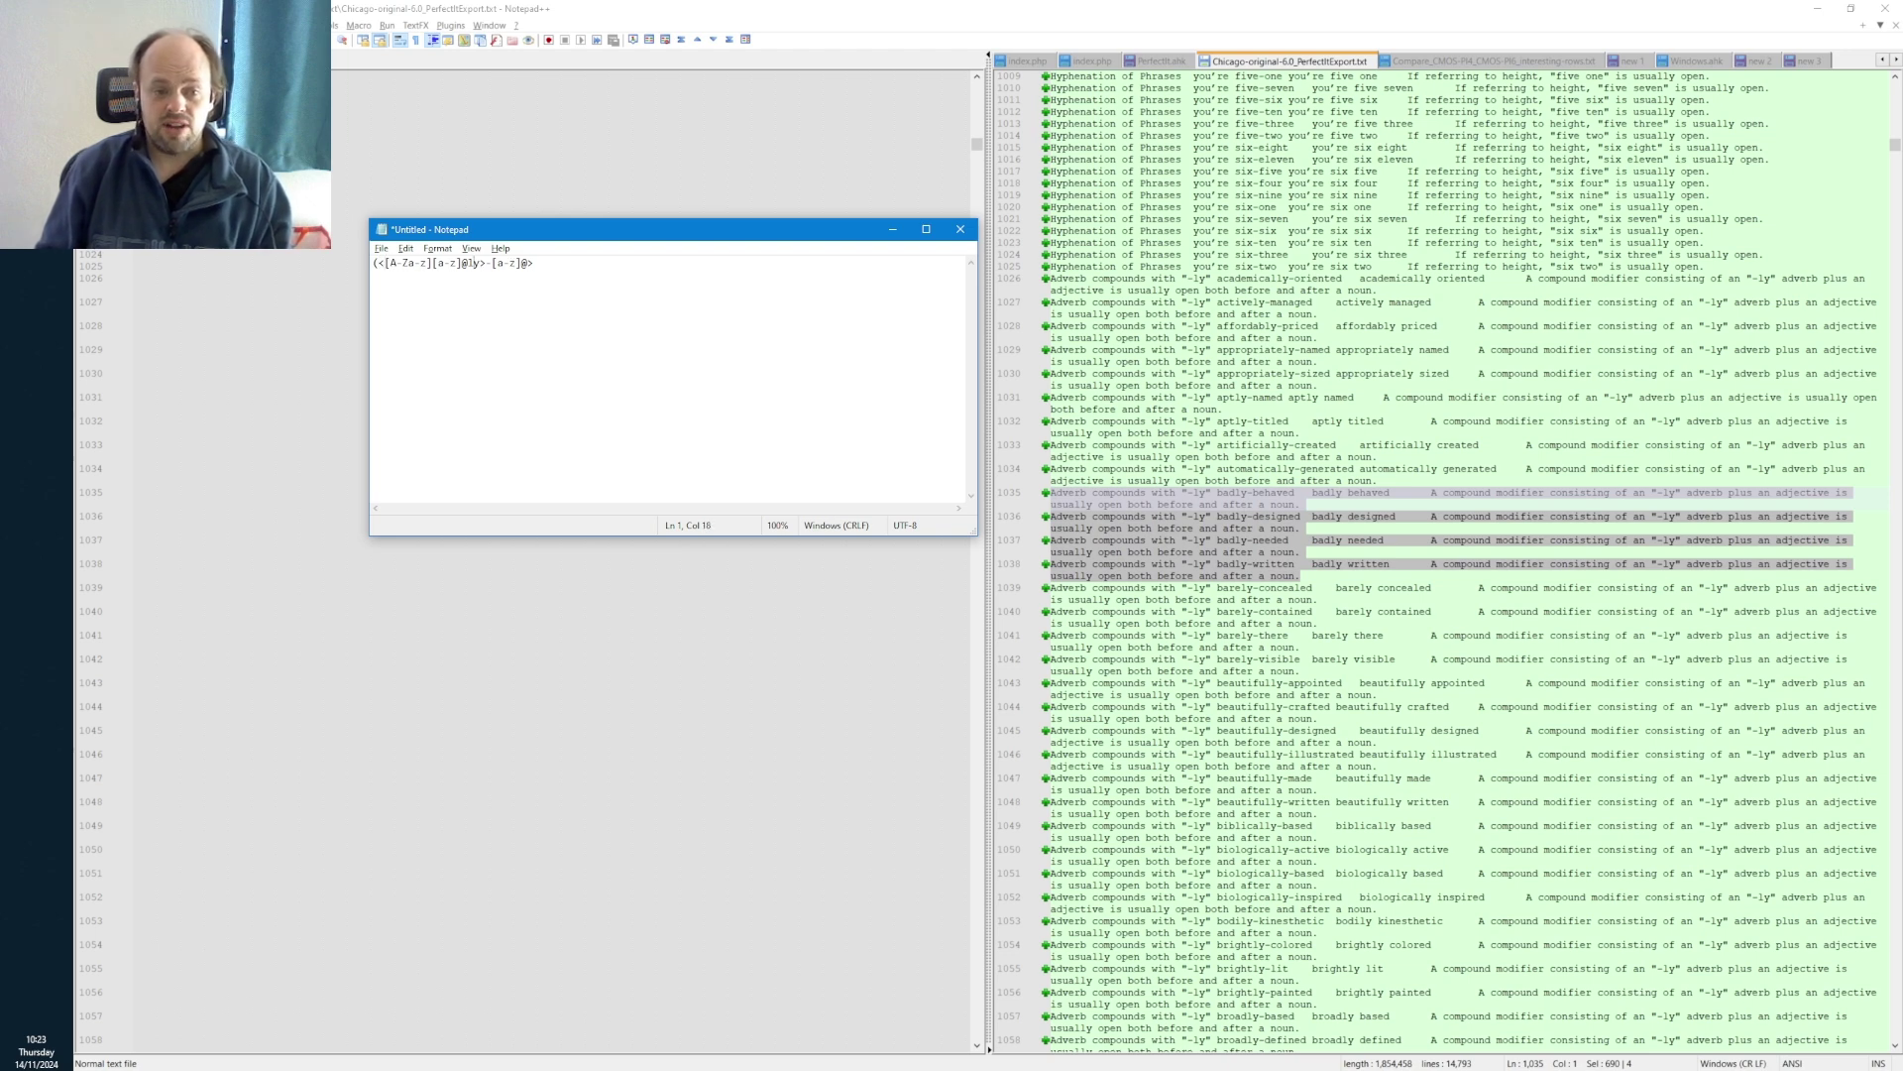
pyautogui.write(')')
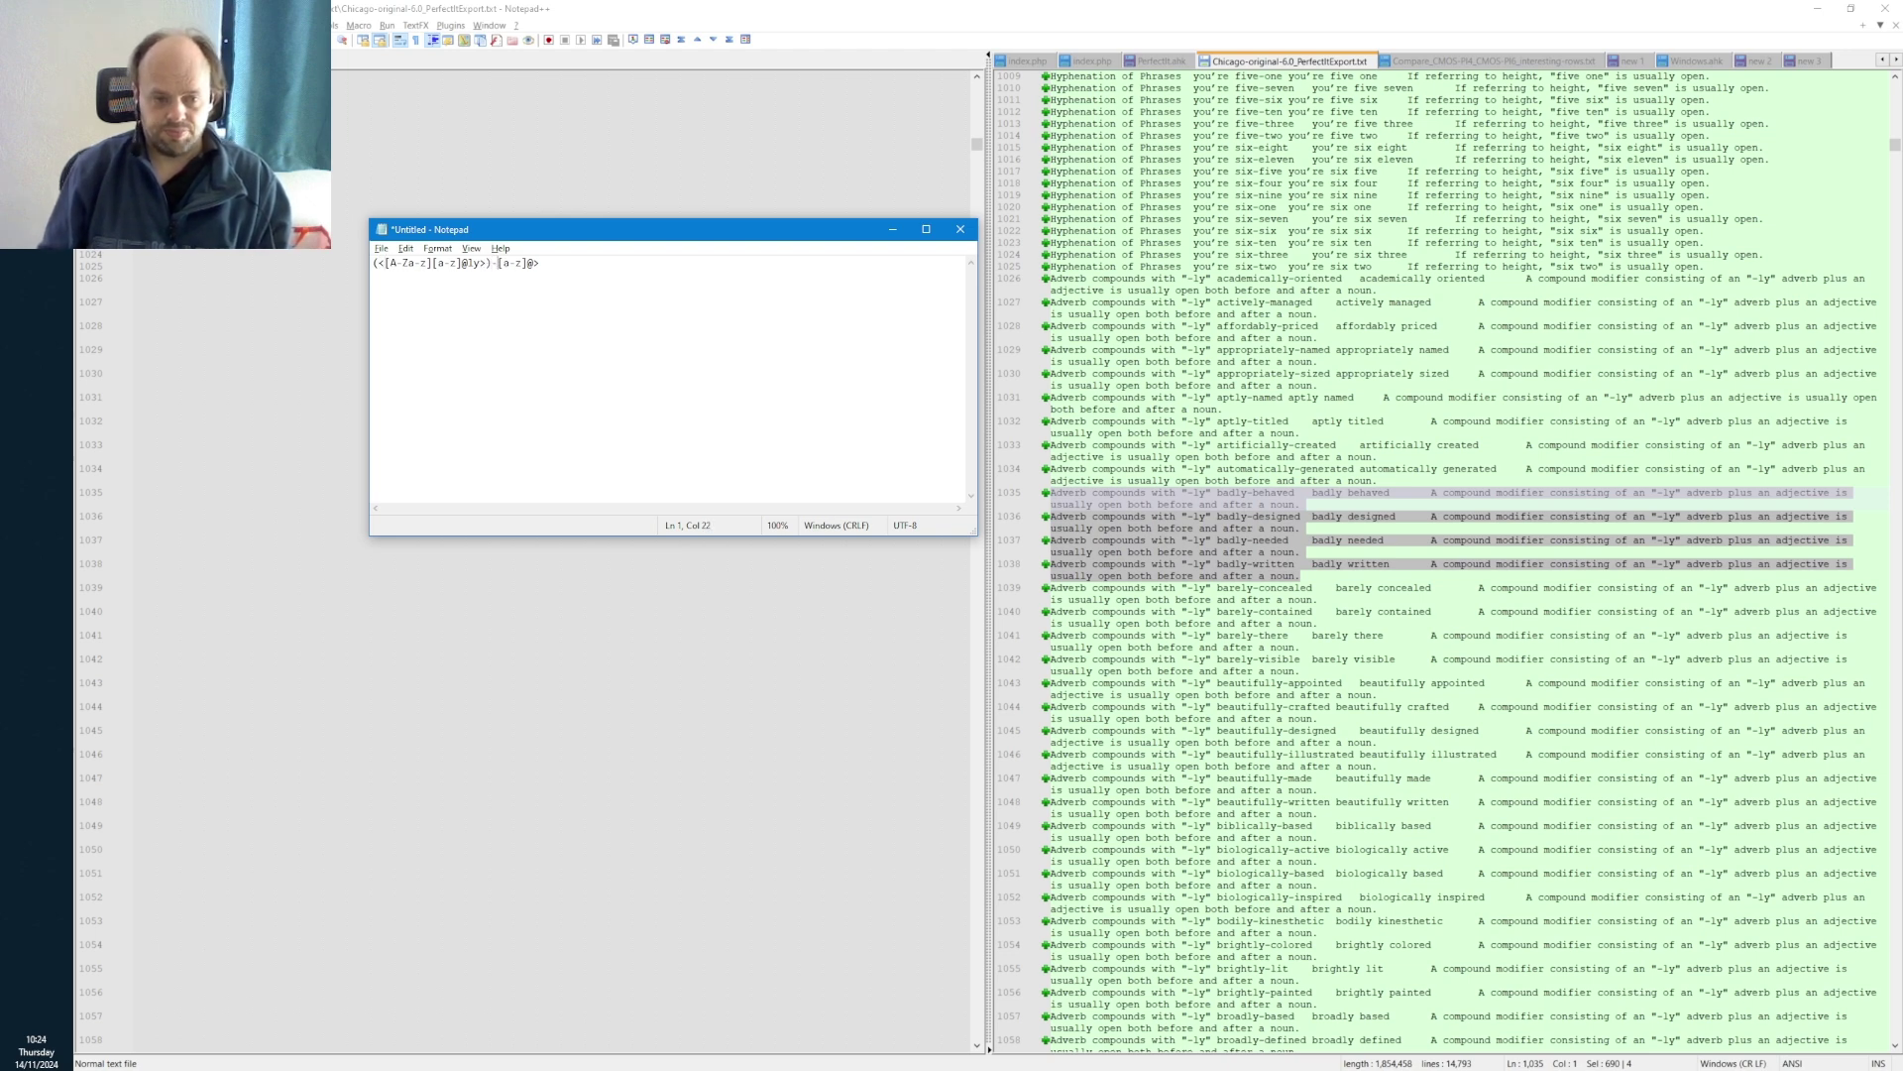
pyautogui.write('(')
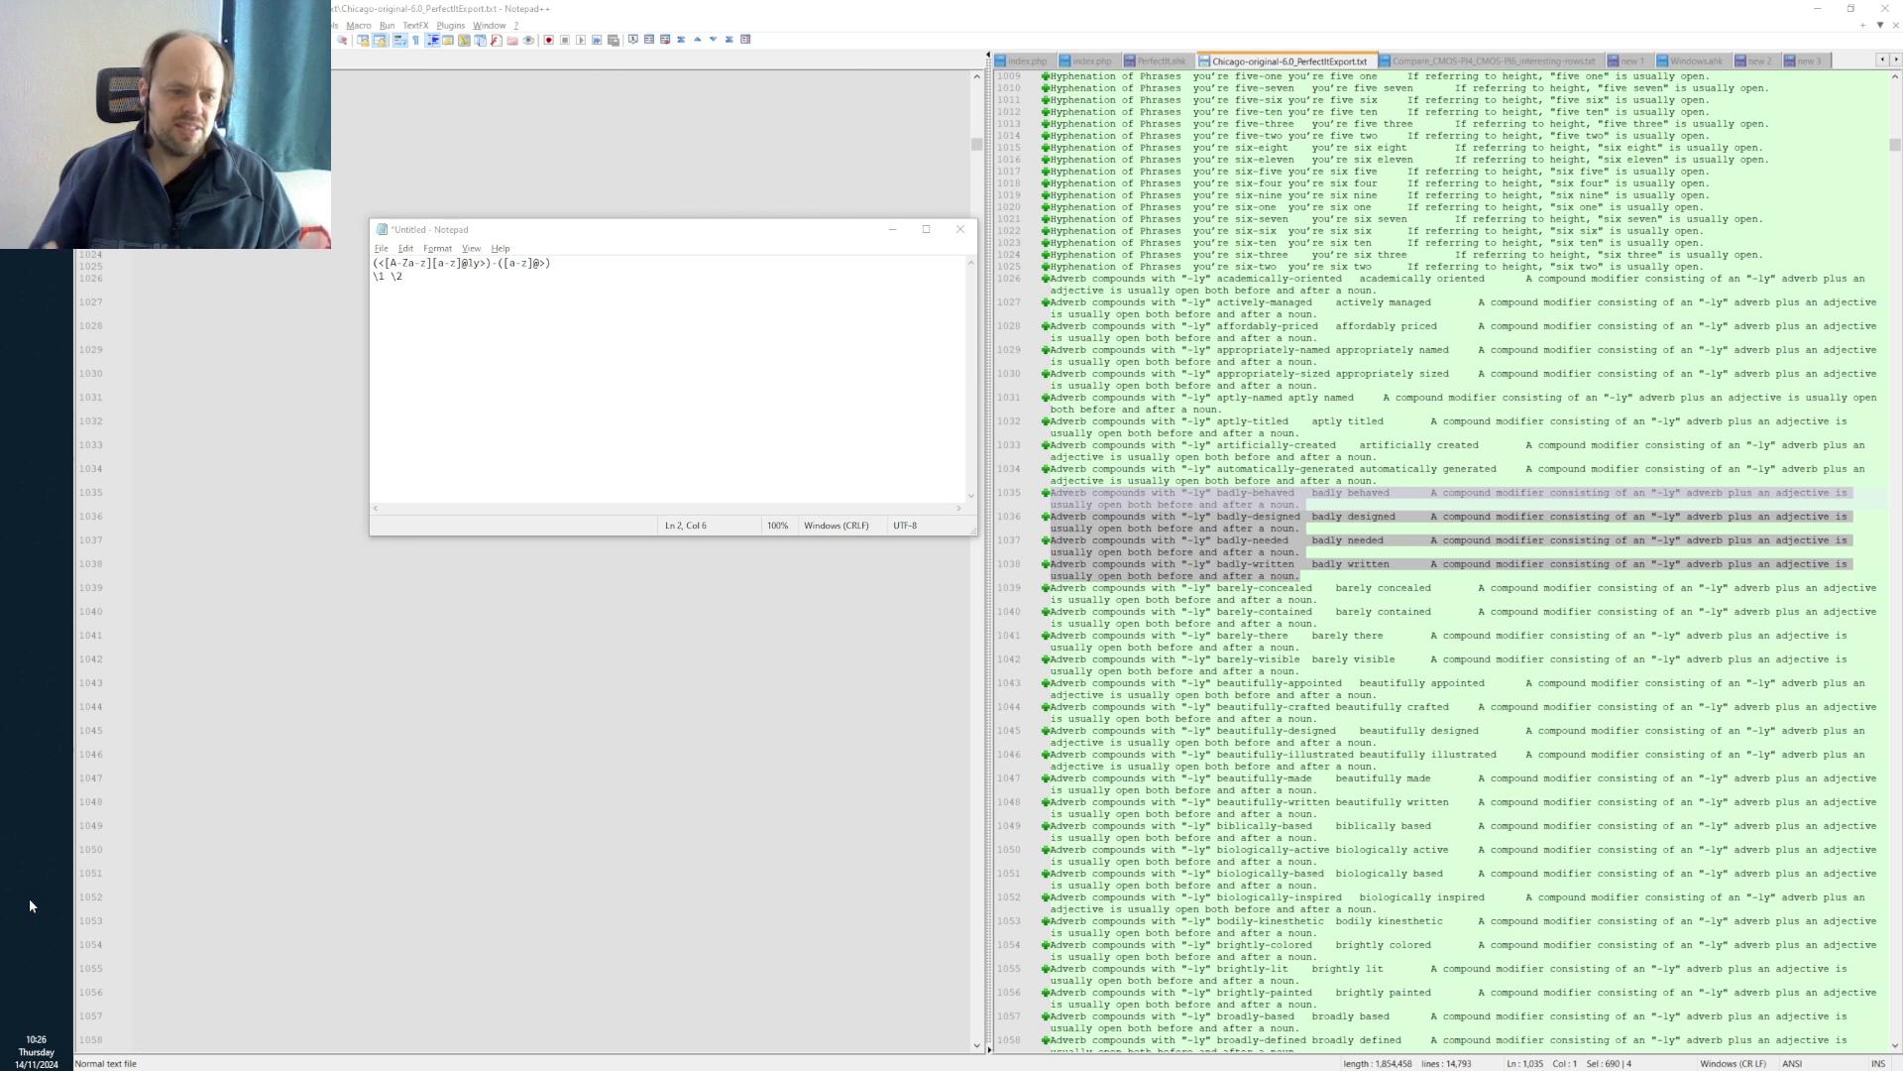
# - Add the example phrase "A barely-conscious person" on the third line, below the replacement
pyautogui.click(611, 344)
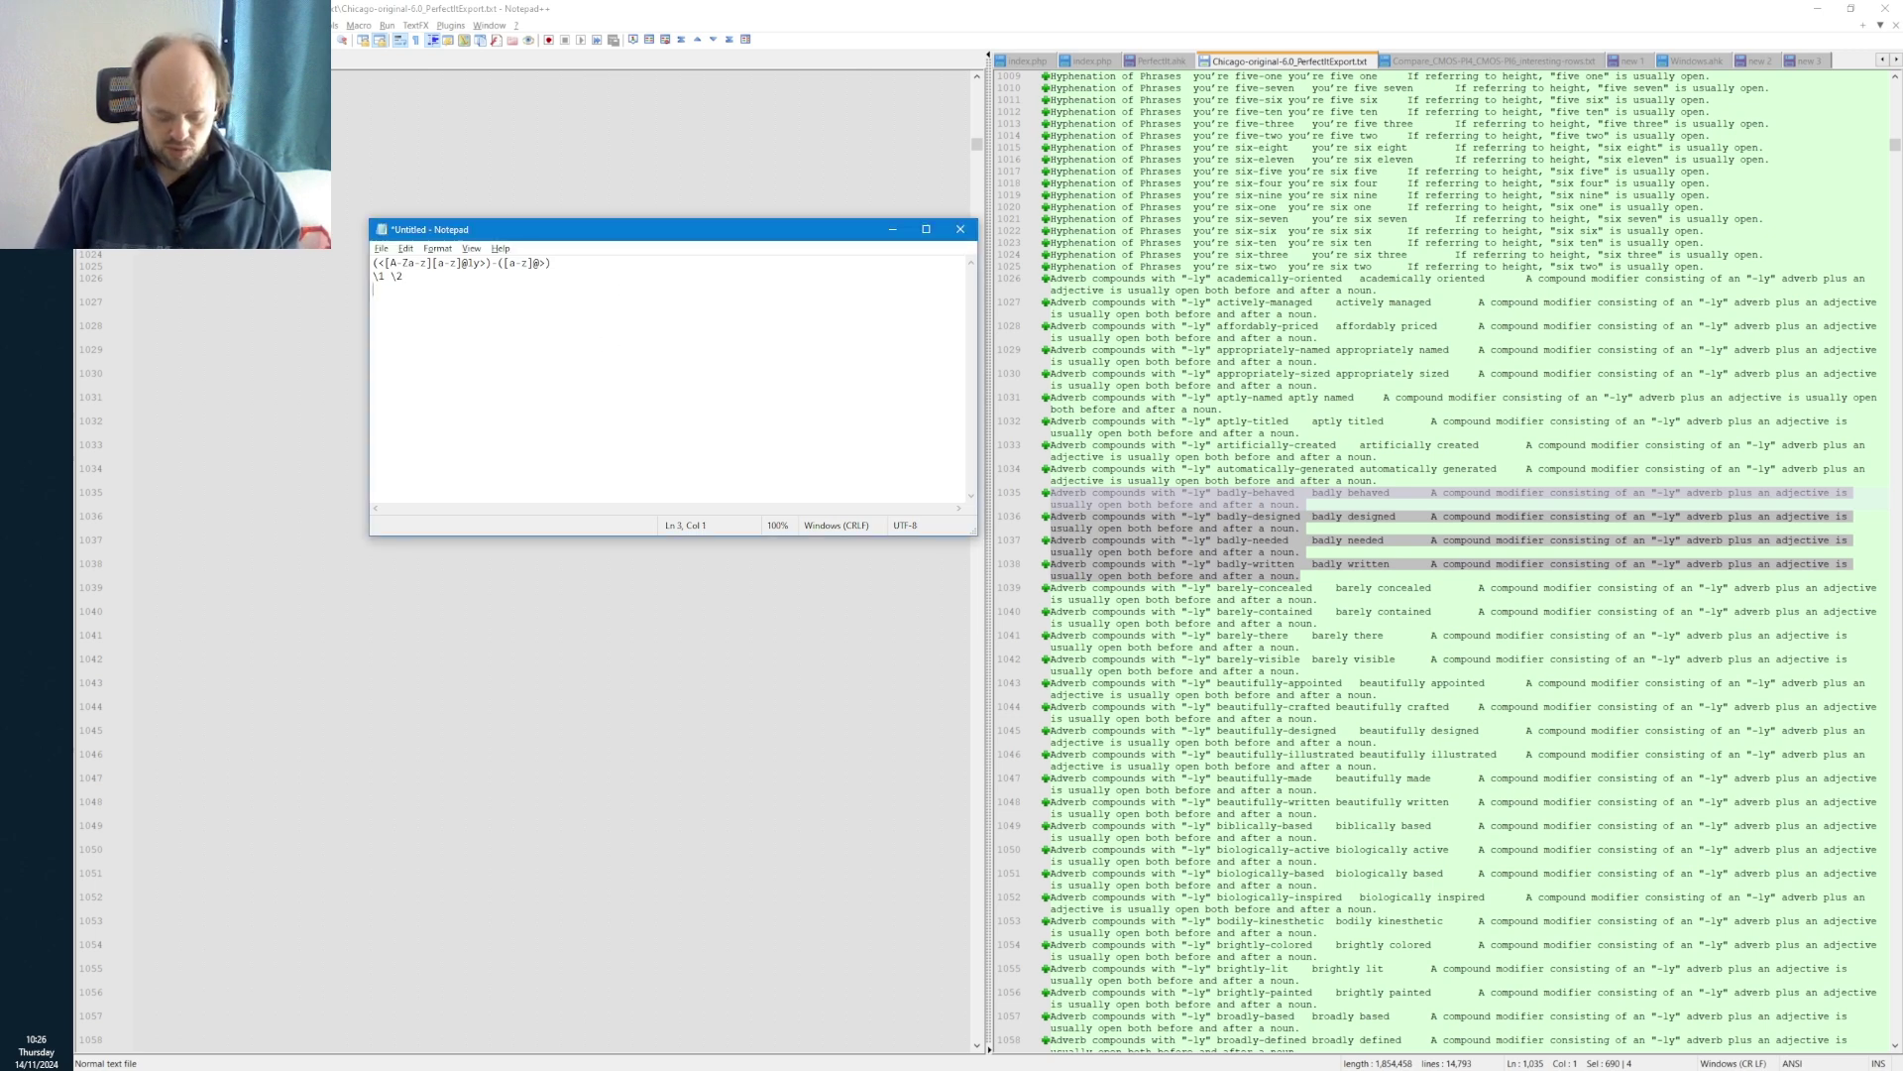
pyautogui.write('A barely')
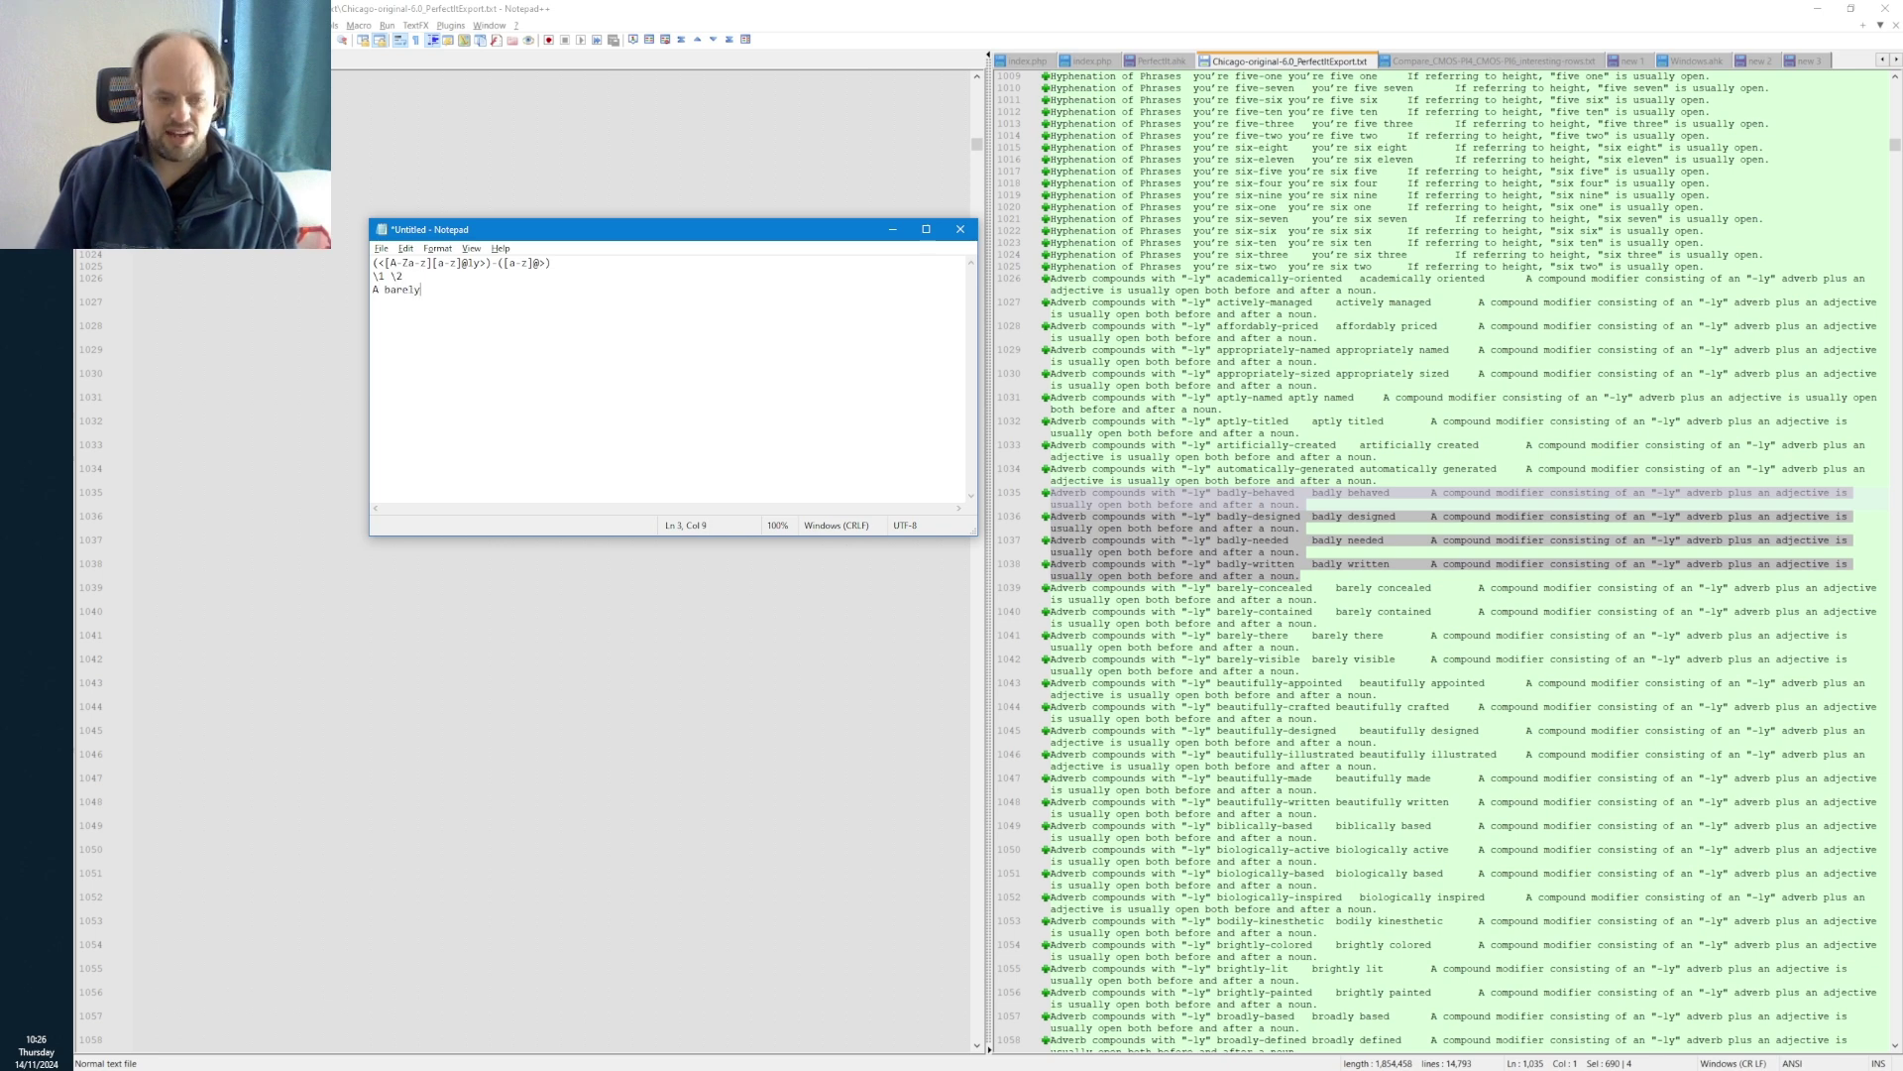
pyautogui.write('-consic')
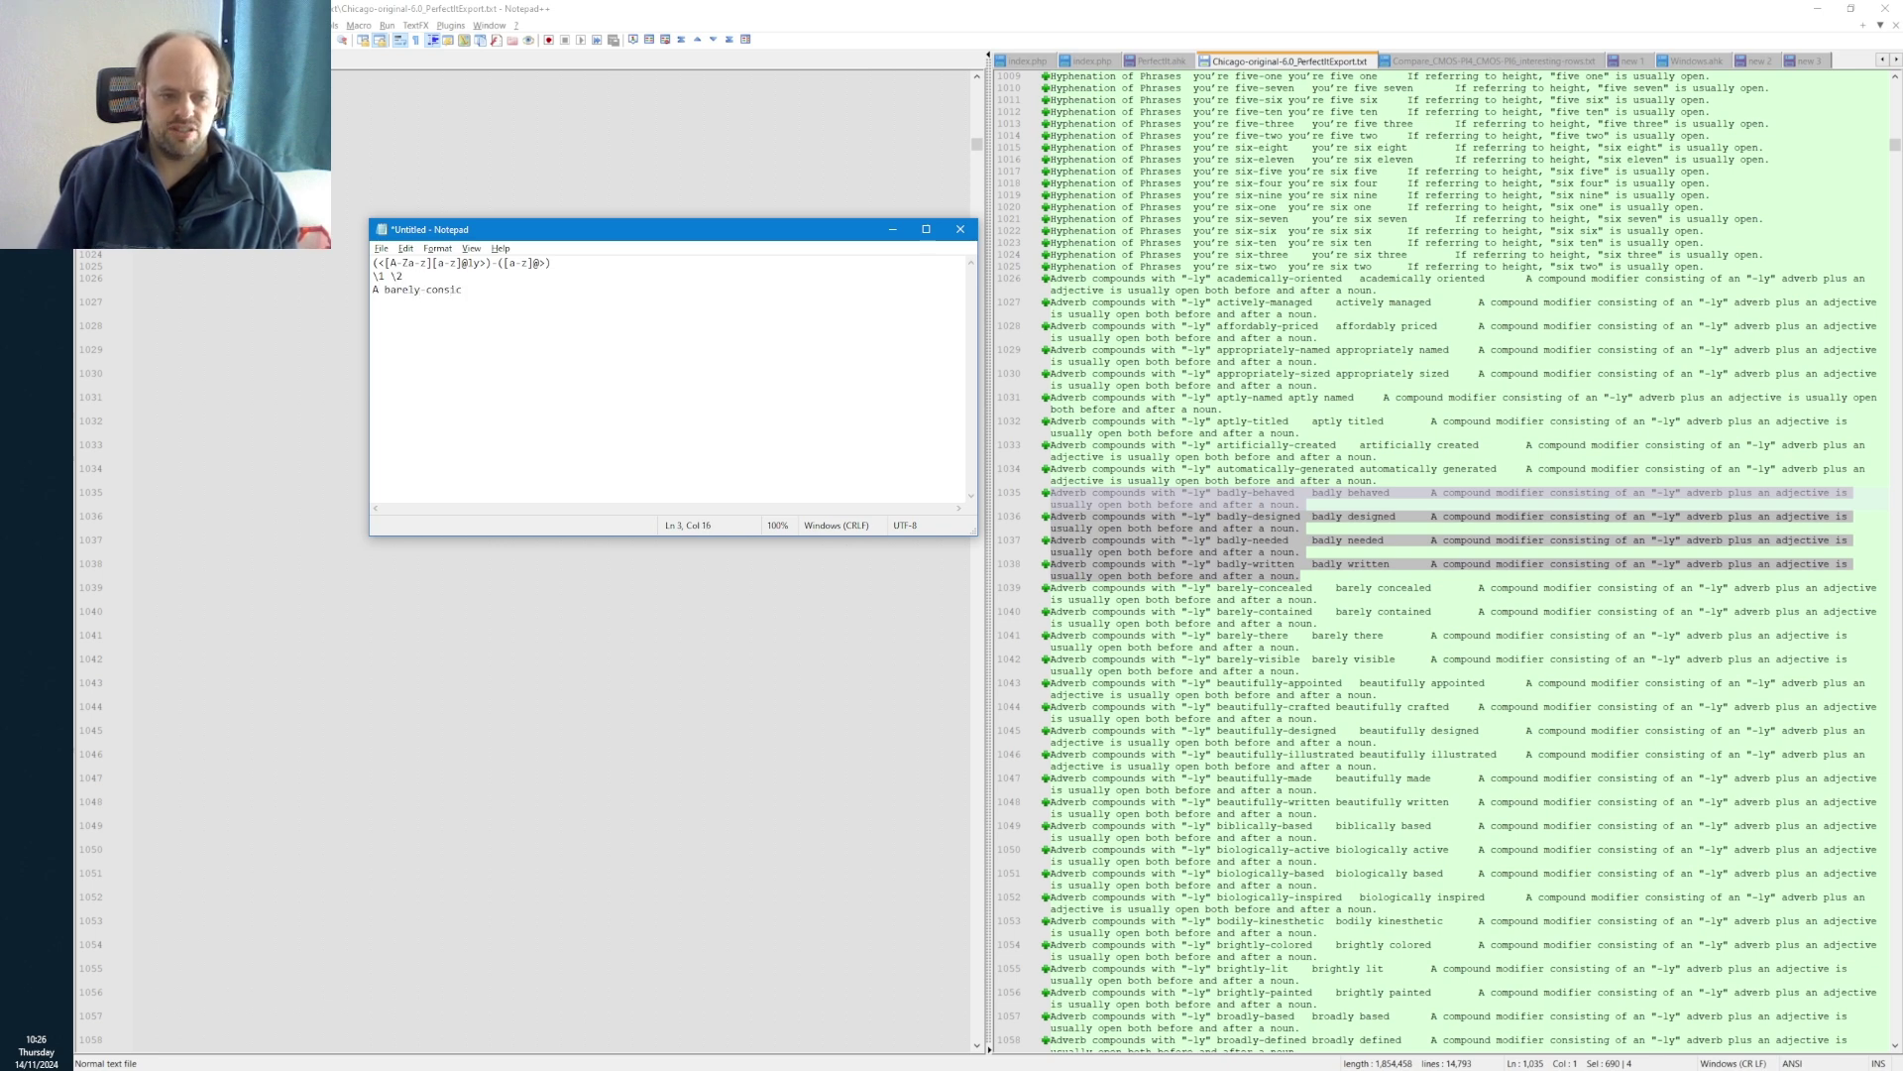
pyautogui.press('BackSpace')
pyautogui.press('BackSpace')
pyautogui.write('cious person')
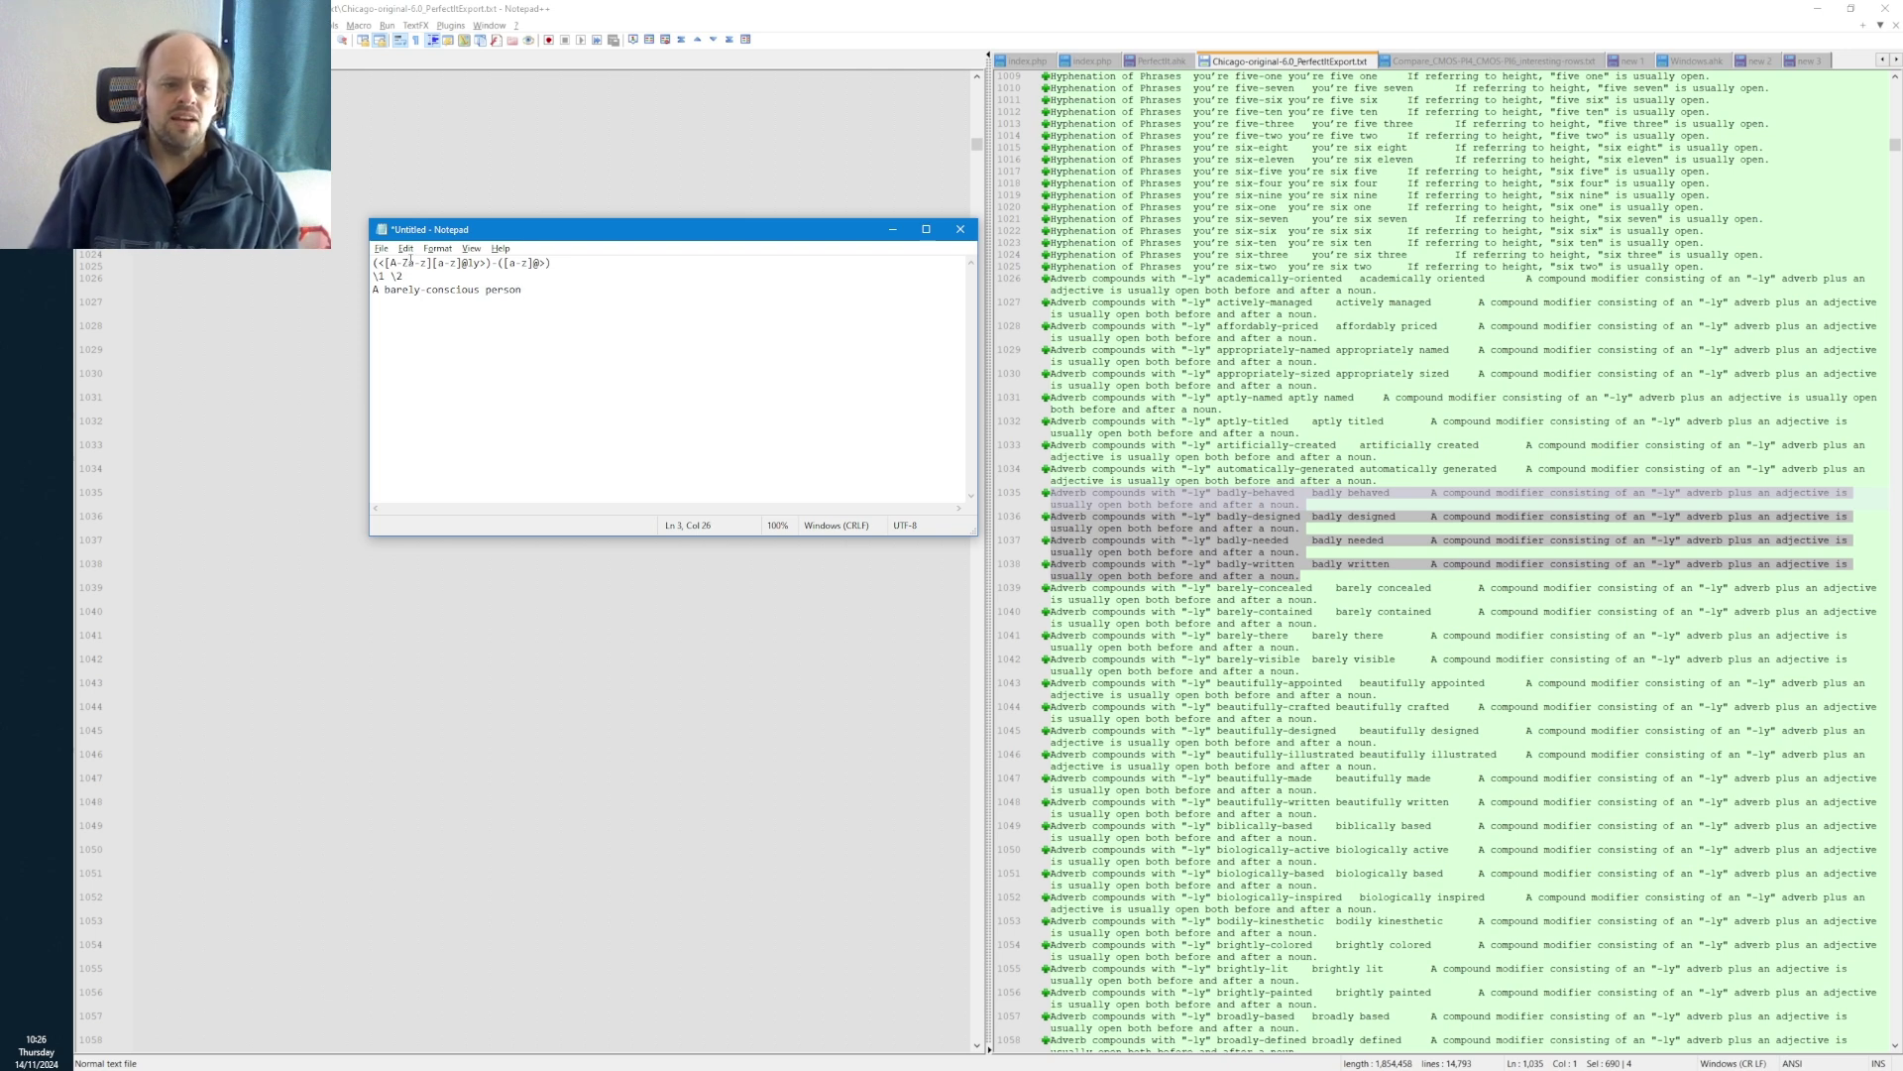
# - Highlight "barely-conscious" in the example phrase and the full search pattern on the first line to relate the two
pyautogui.moveTo(383, 291); pyautogui.dragTo(483, 292)
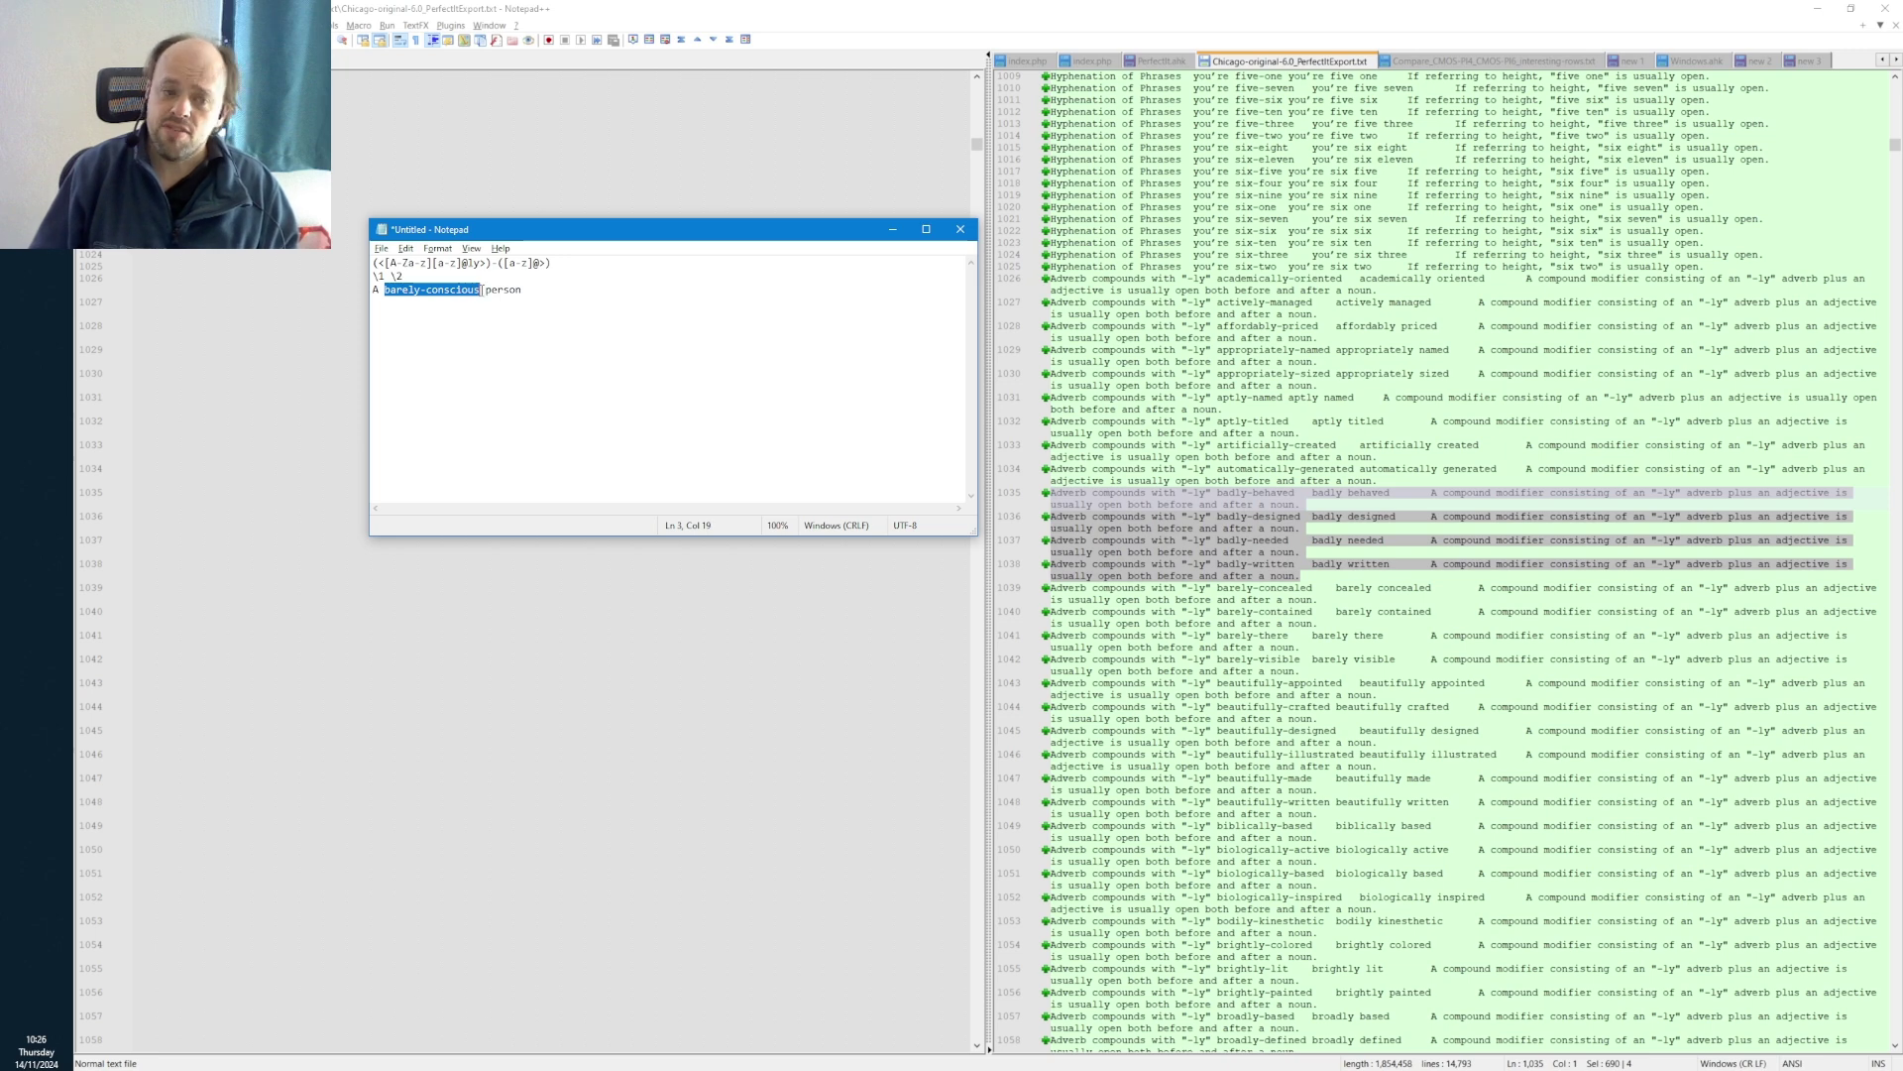
pyautogui.click(582, 310)
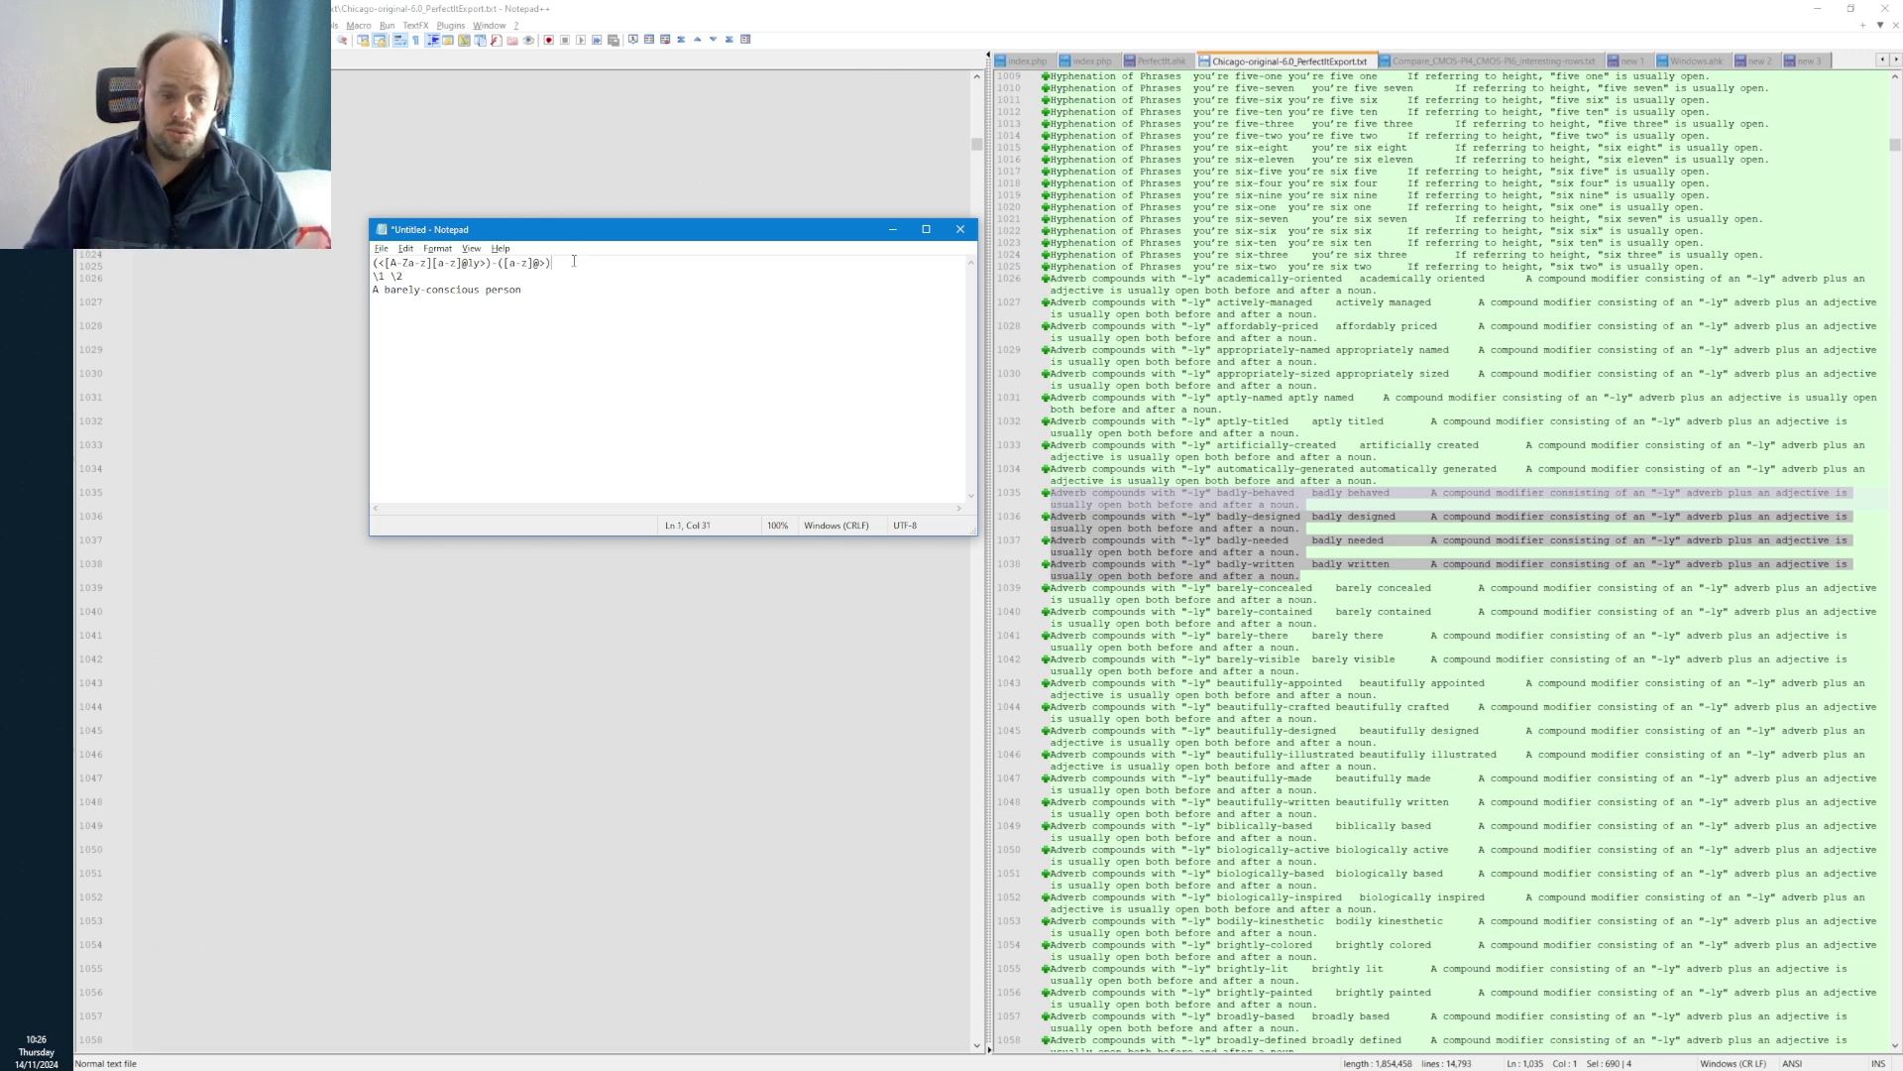
pyautogui.moveTo(554, 263); pyautogui.dragTo(365, 264)
pyautogui.click(692, 313)
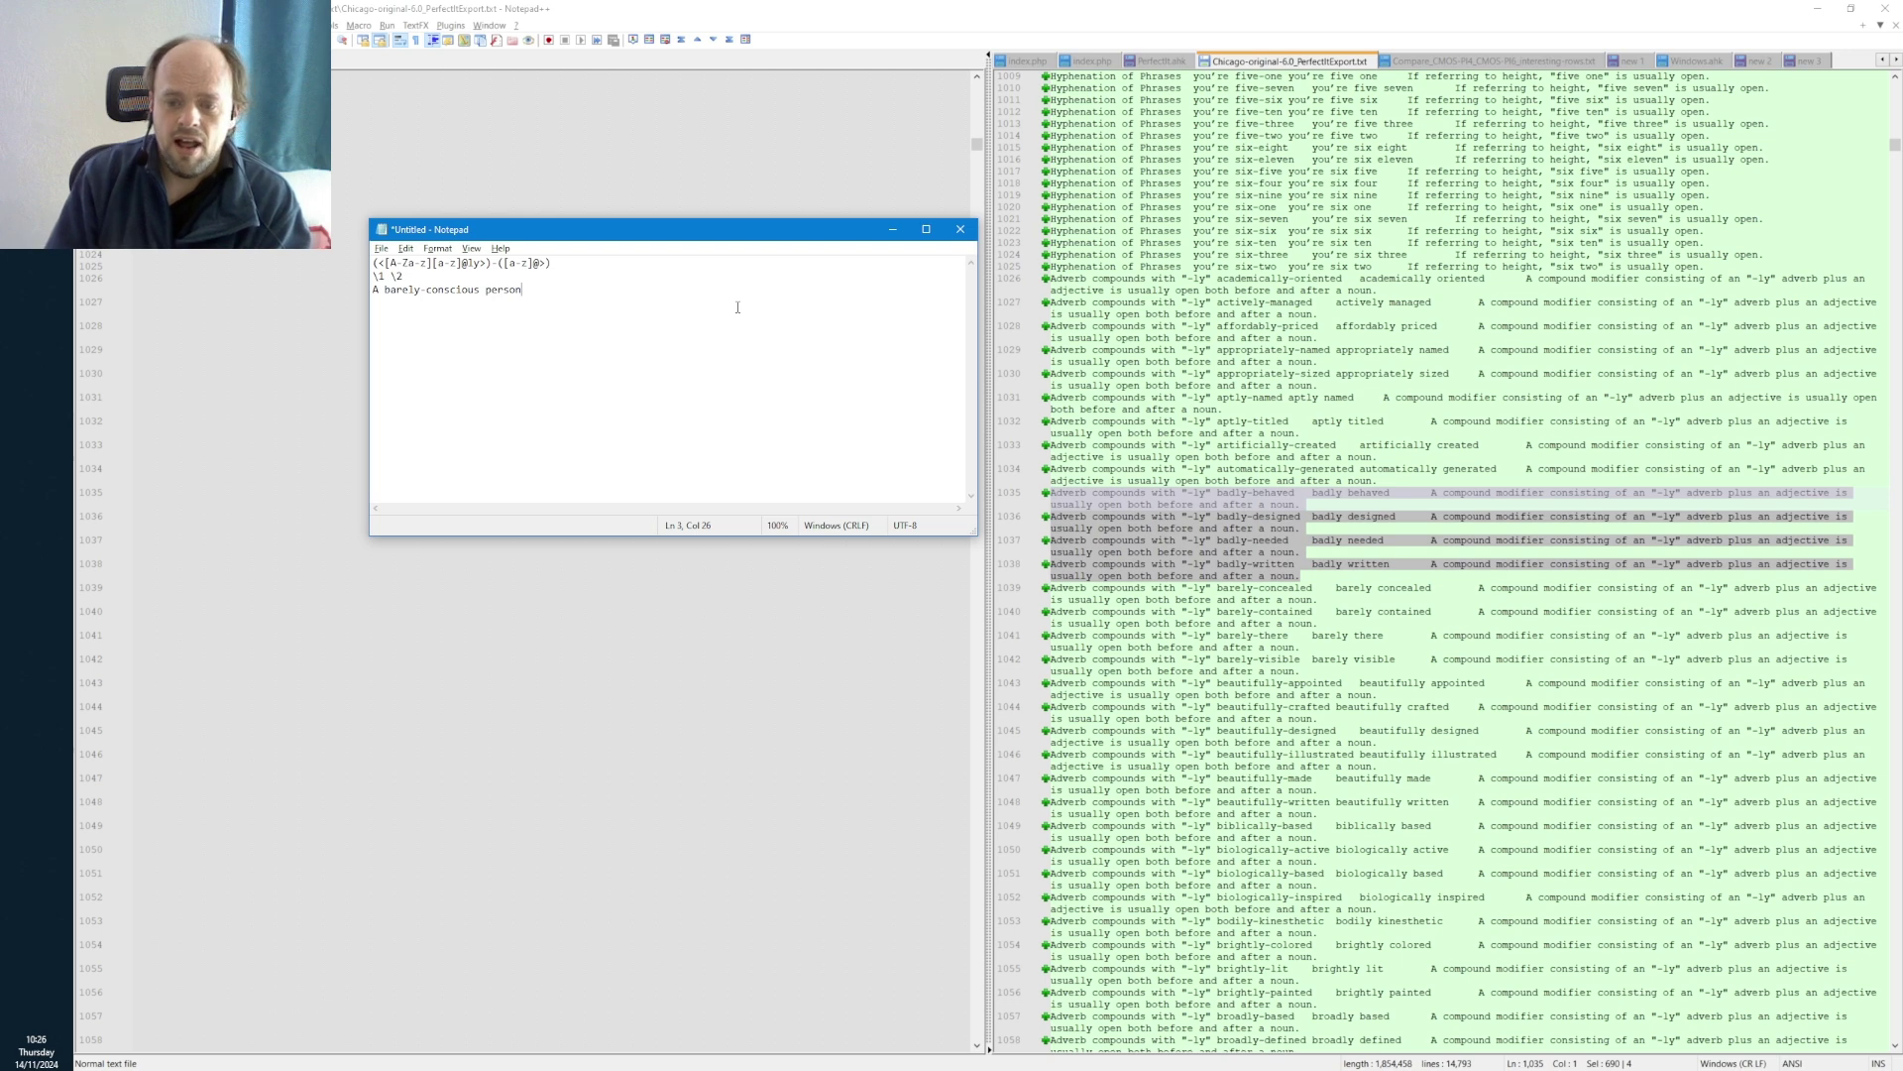
# - Return to the 6.0 export in Notepad++ and examine the added height phrases beginning with "he is", "he's" and "I am"
pyautogui.click(1335, 575)
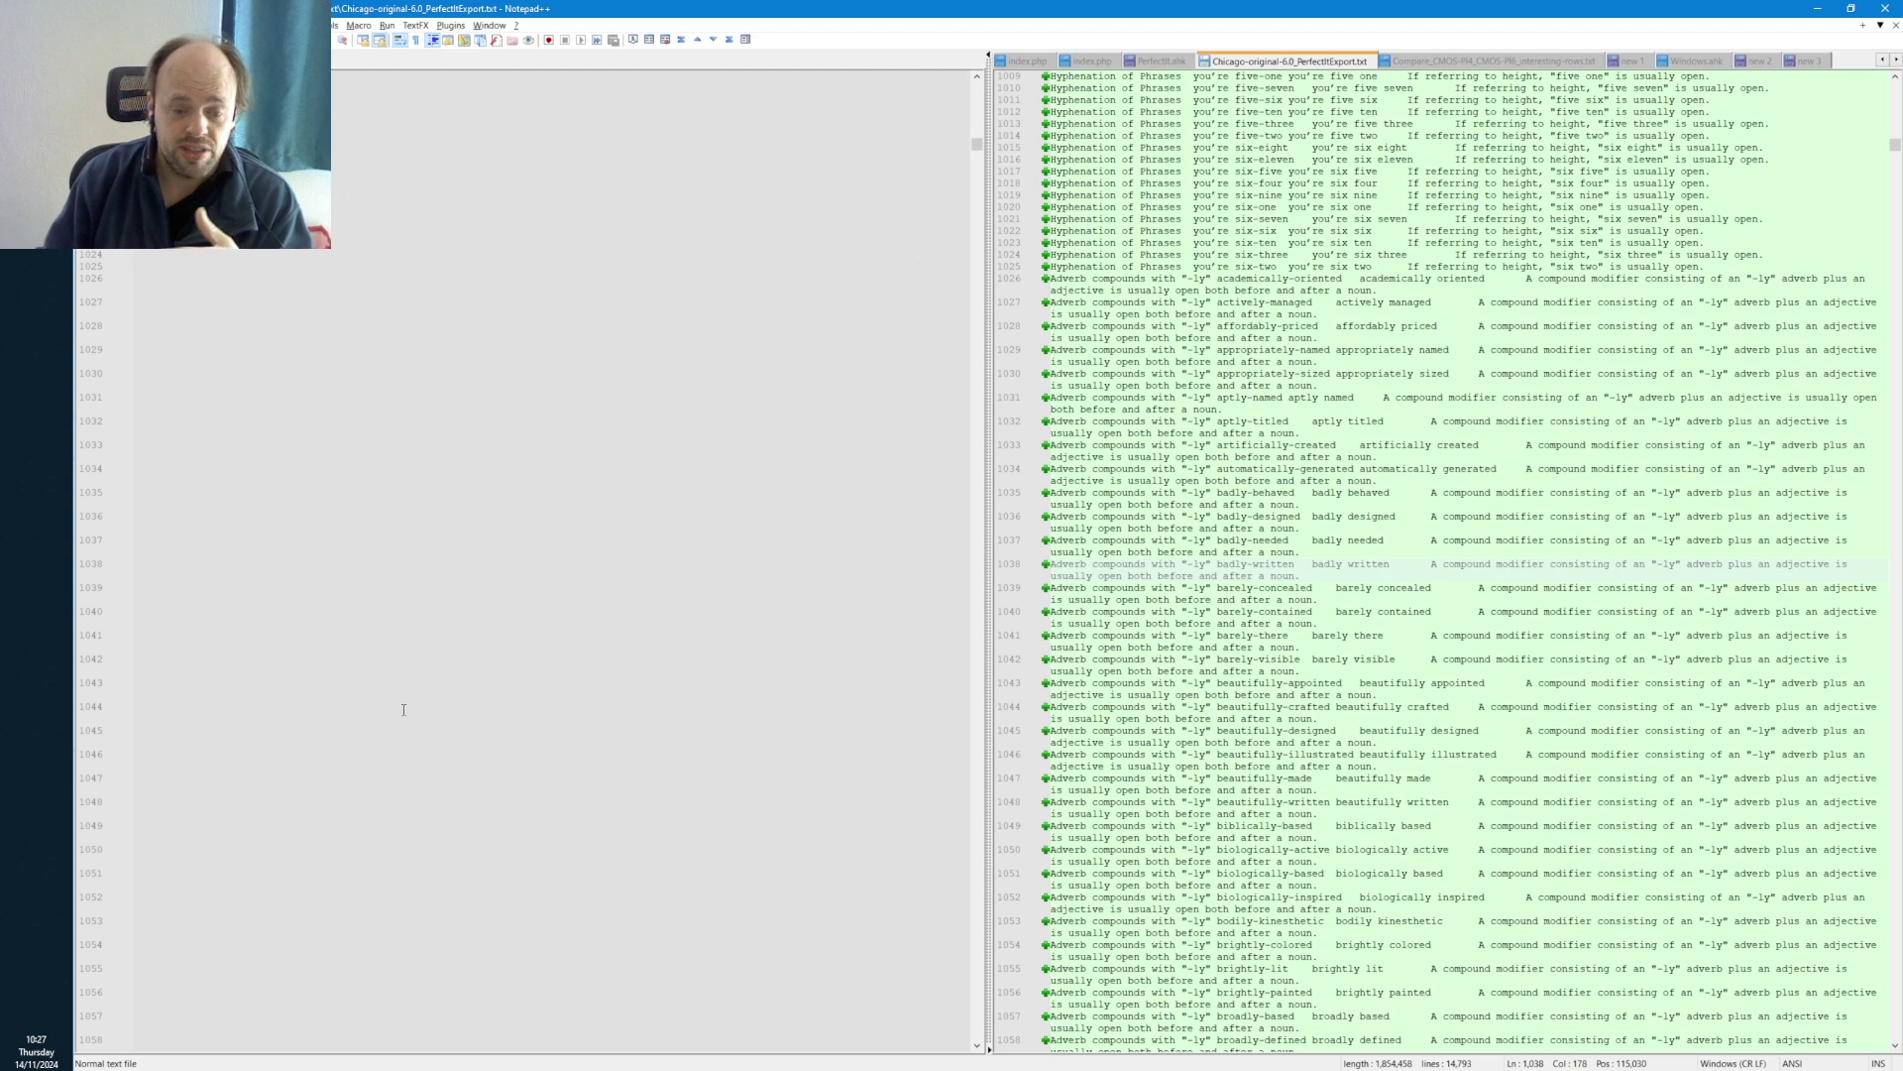
pyautogui.hotkey('ctrl', 'pageup')
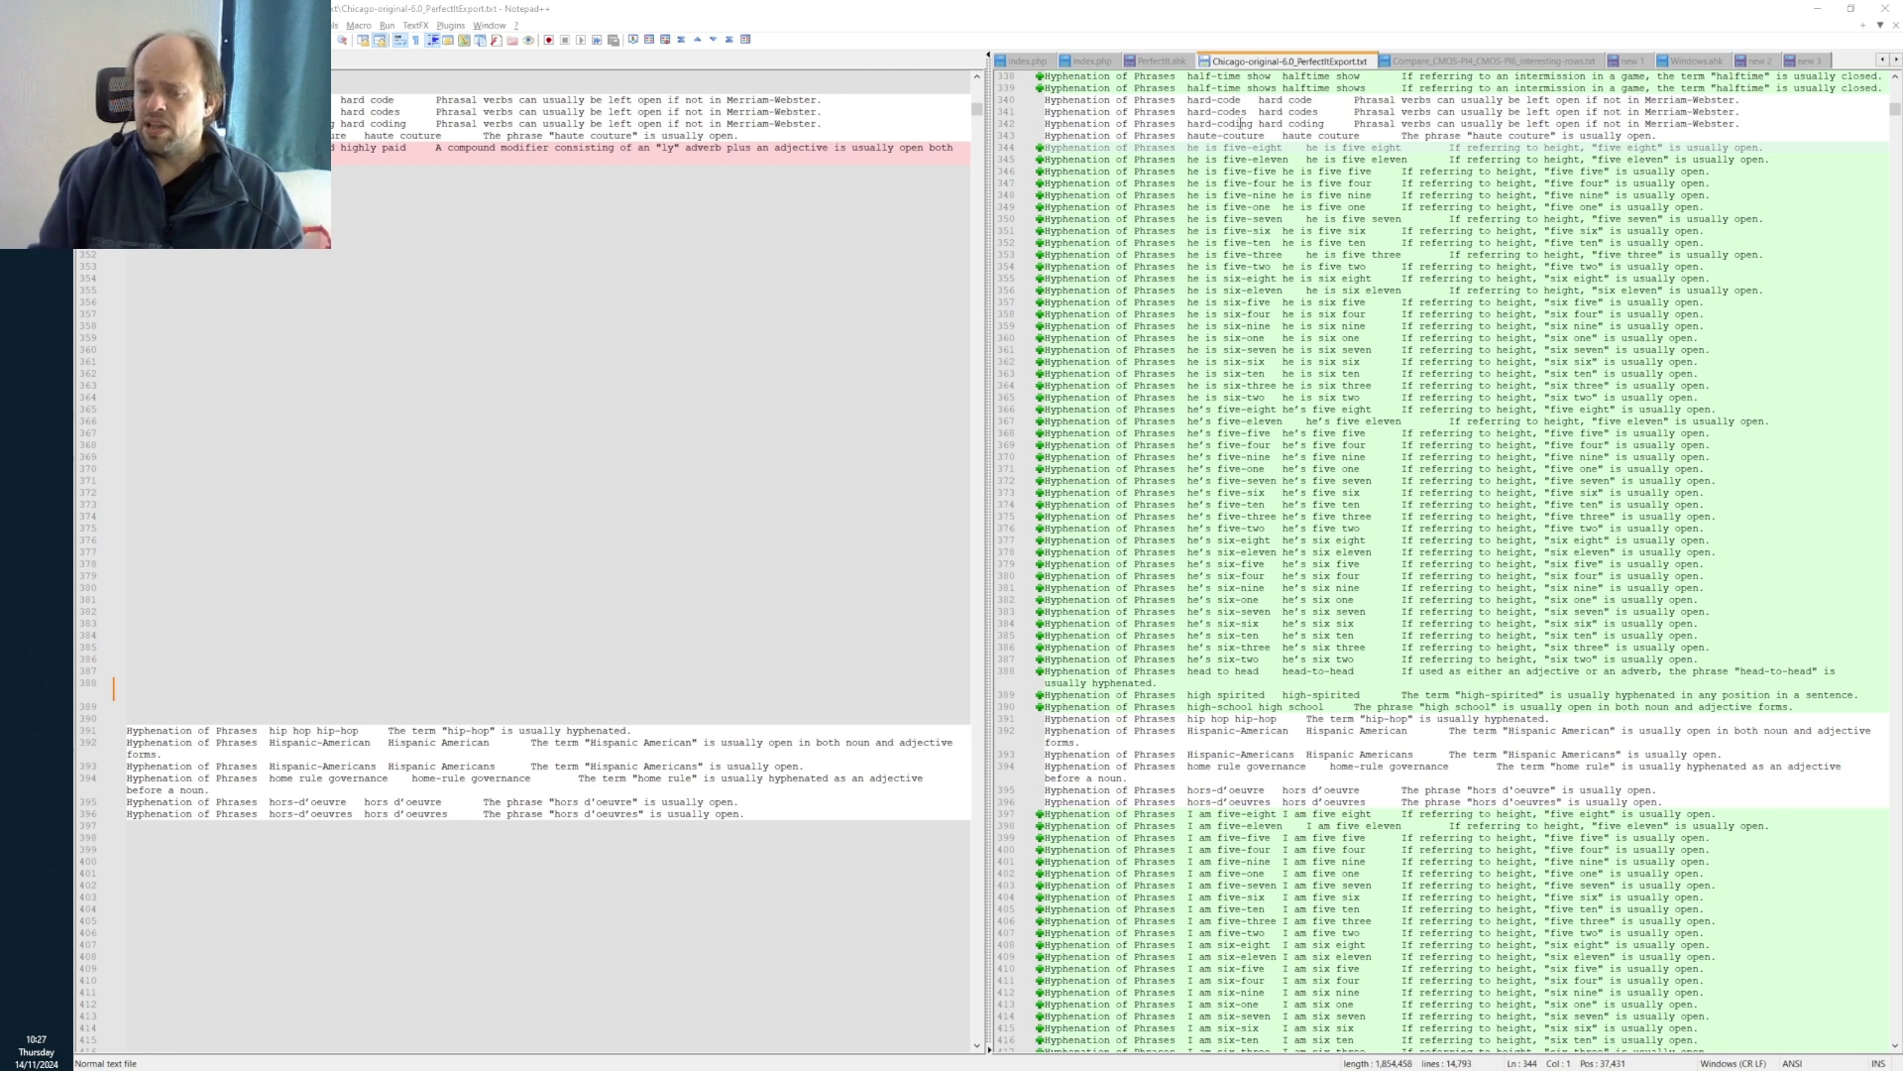
pyautogui.moveTo(1181, 822); pyautogui.dragTo(1316, 881)
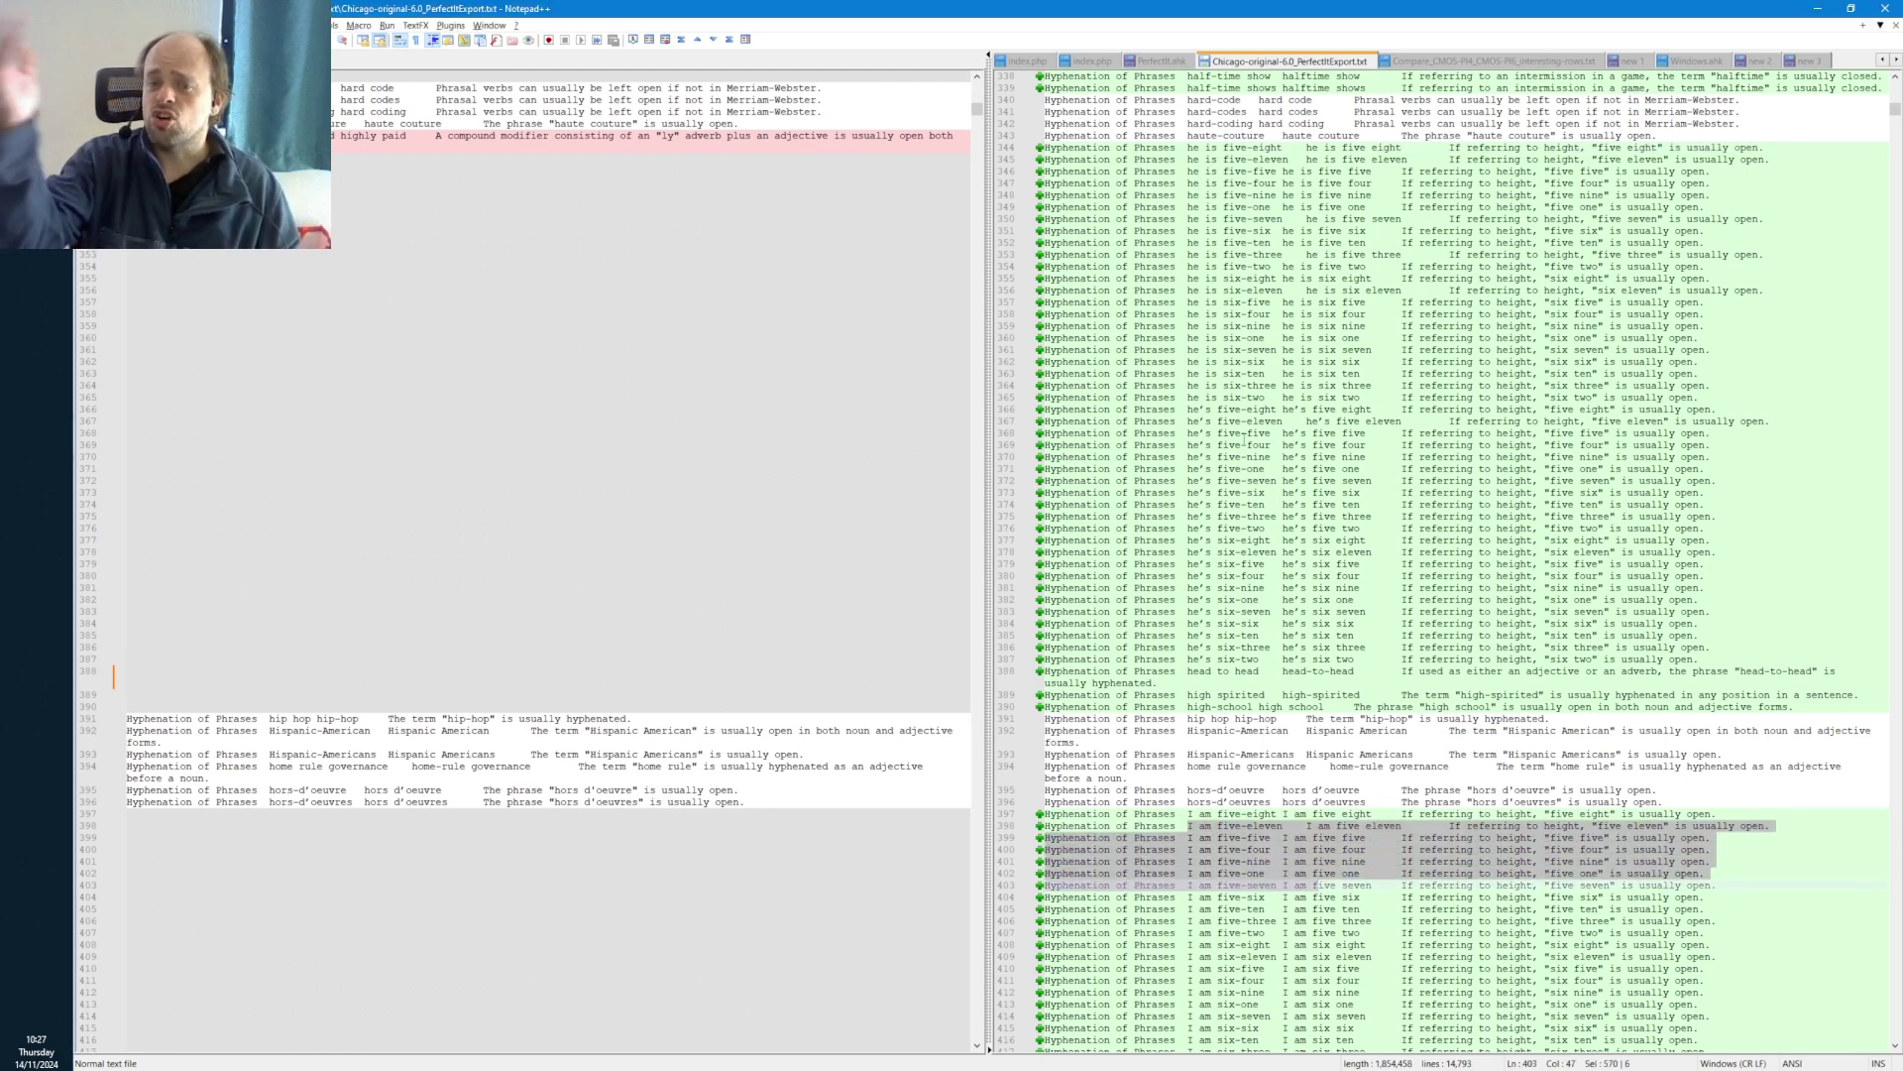
pyautogui.doubleClick(1198, 409)
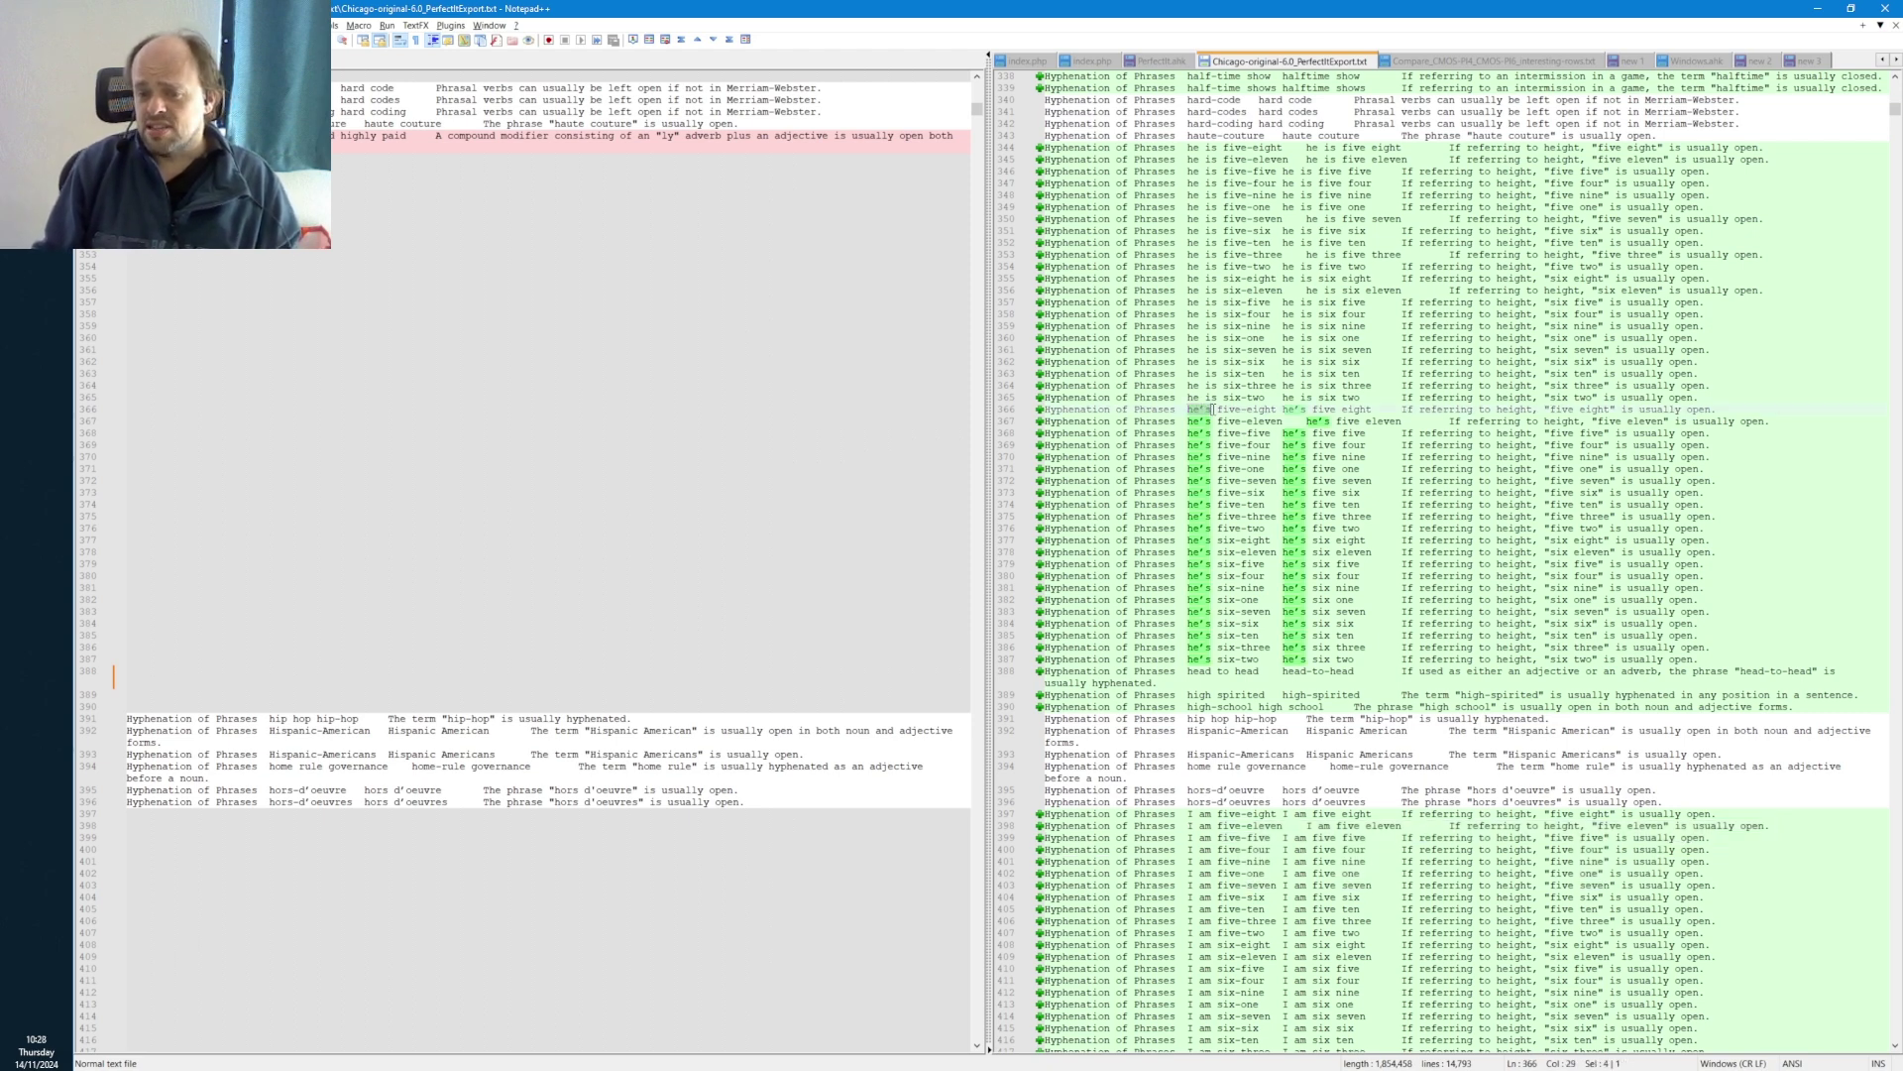
pyautogui.click(1205, 410)
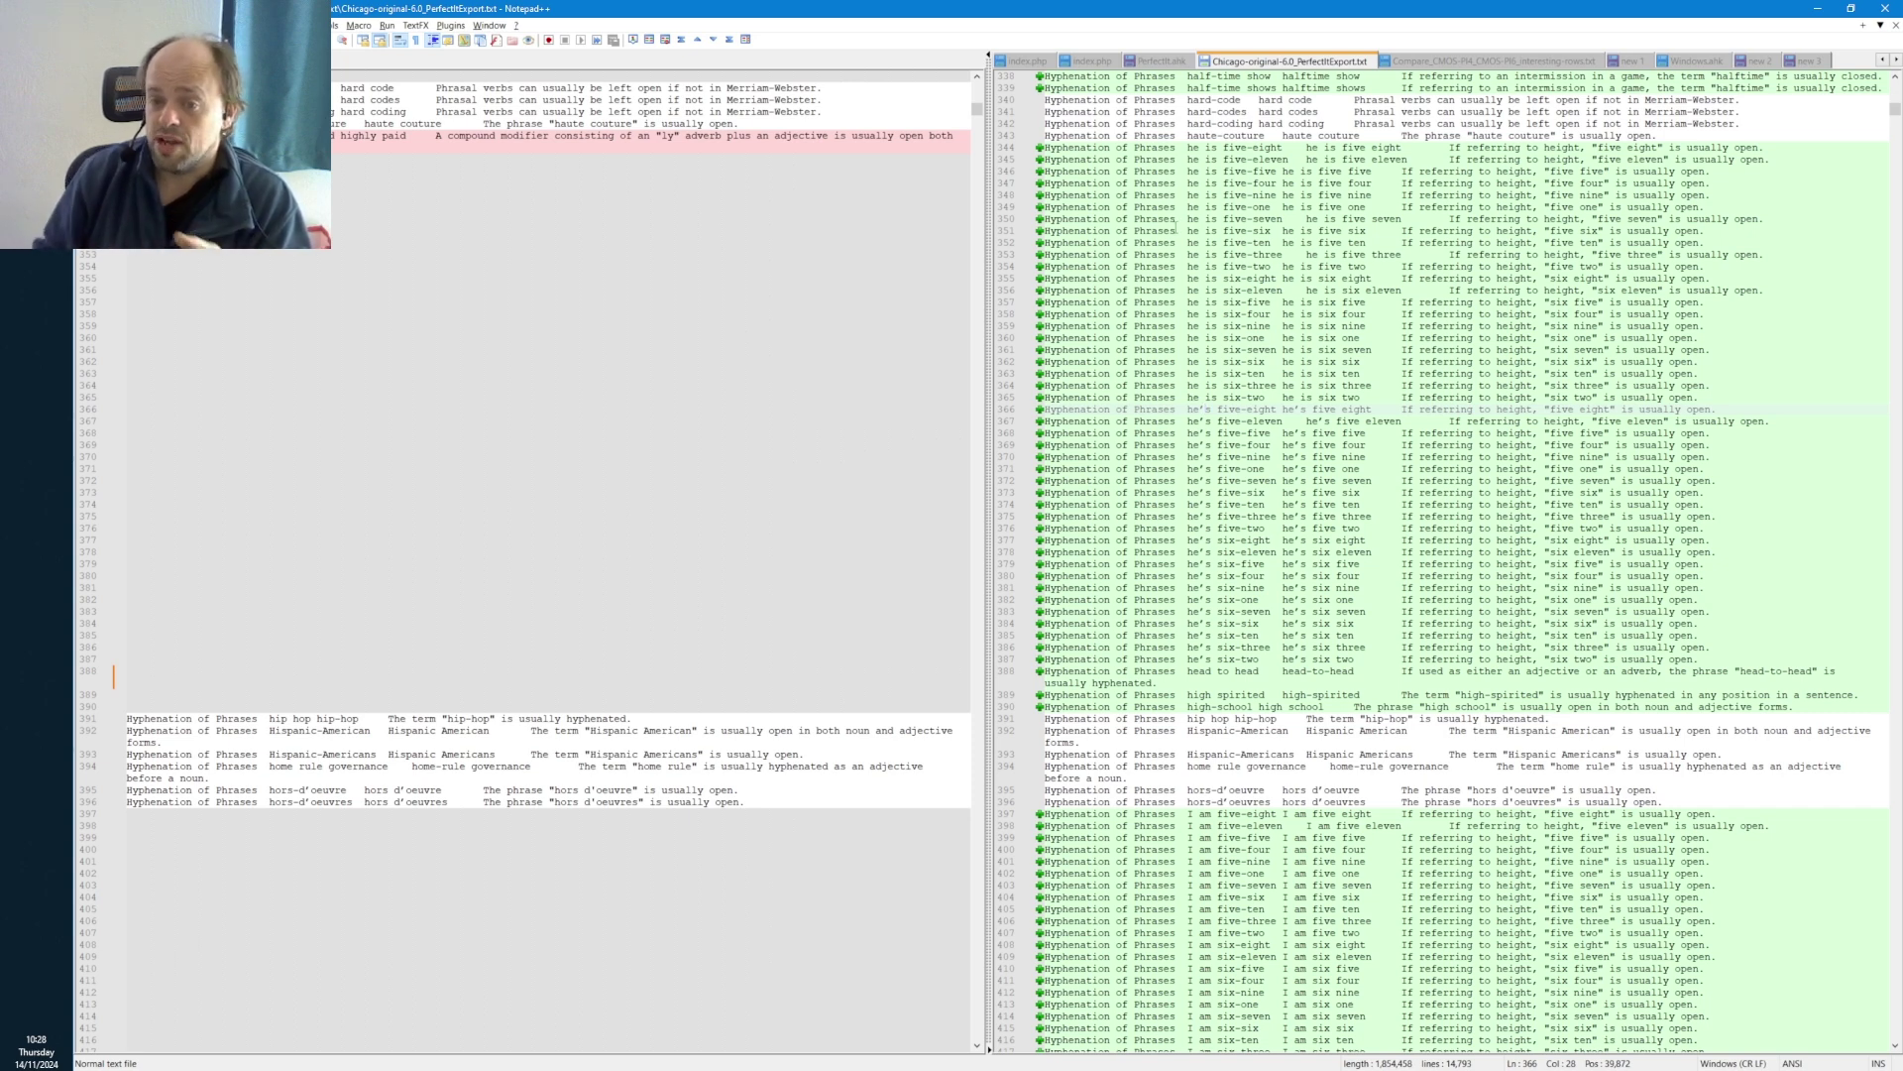
pyautogui.moveTo(1747, 396); pyautogui.dragTo(1036, 147)
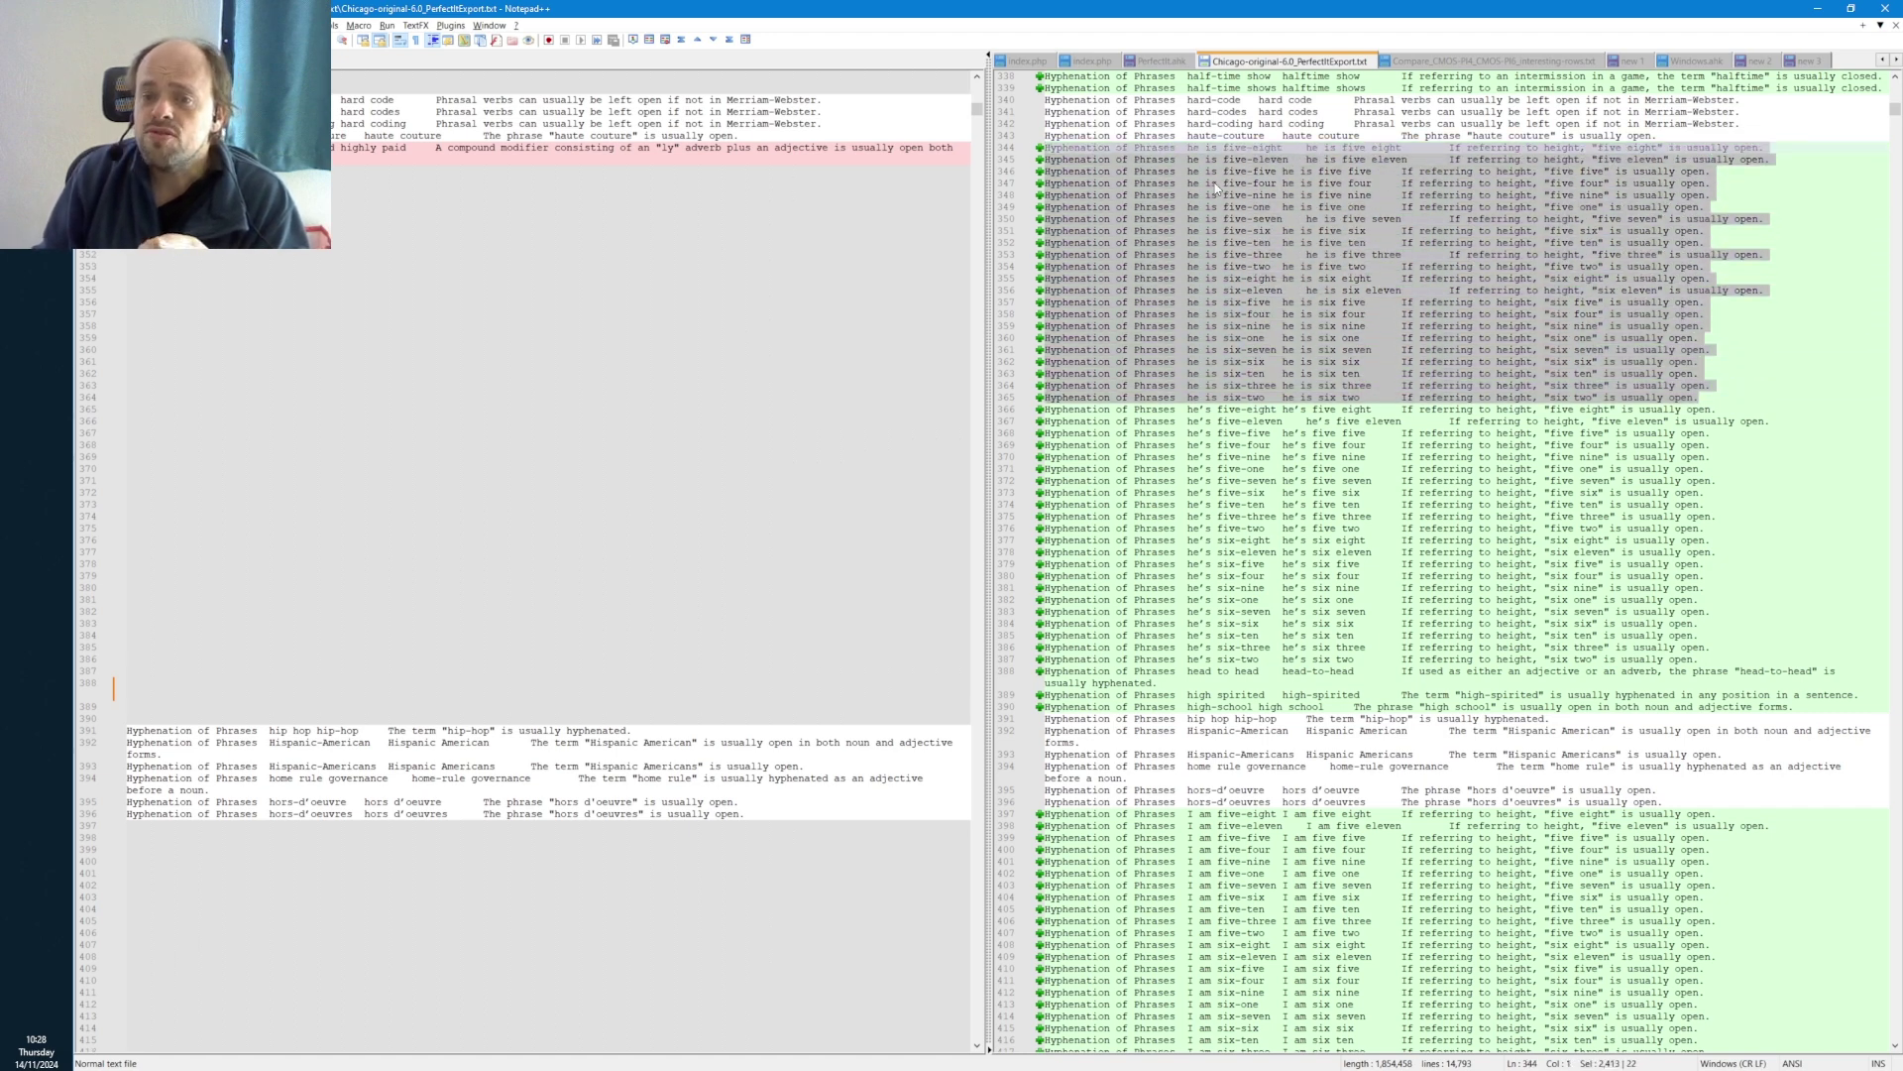
pyautogui.moveTo(1188, 148); pyautogui.dragTo(1228, 148)
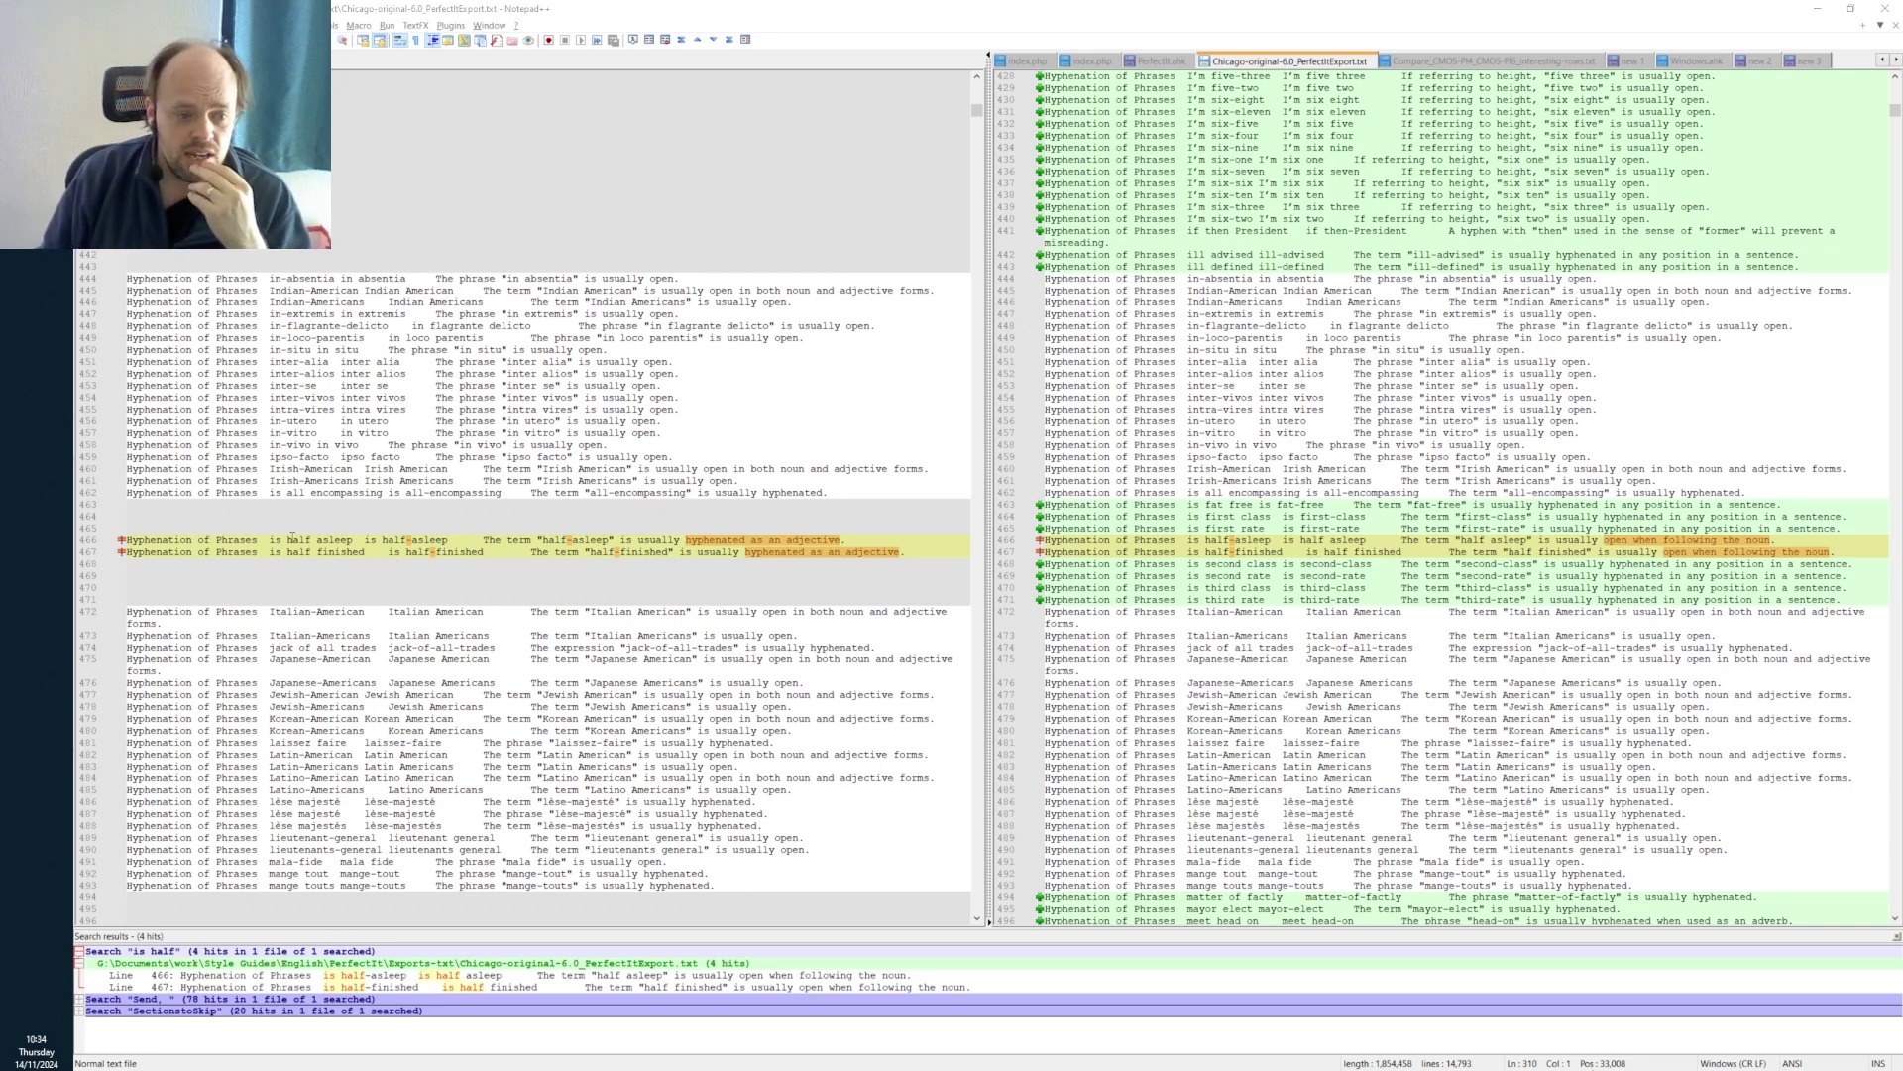
# - Compare the "is half asleep" and "is half finished" entries across both exports, and check the "is" in the added "is first class" entry
pyautogui.moveTo(269, 542); pyautogui.dragTo(354, 541)
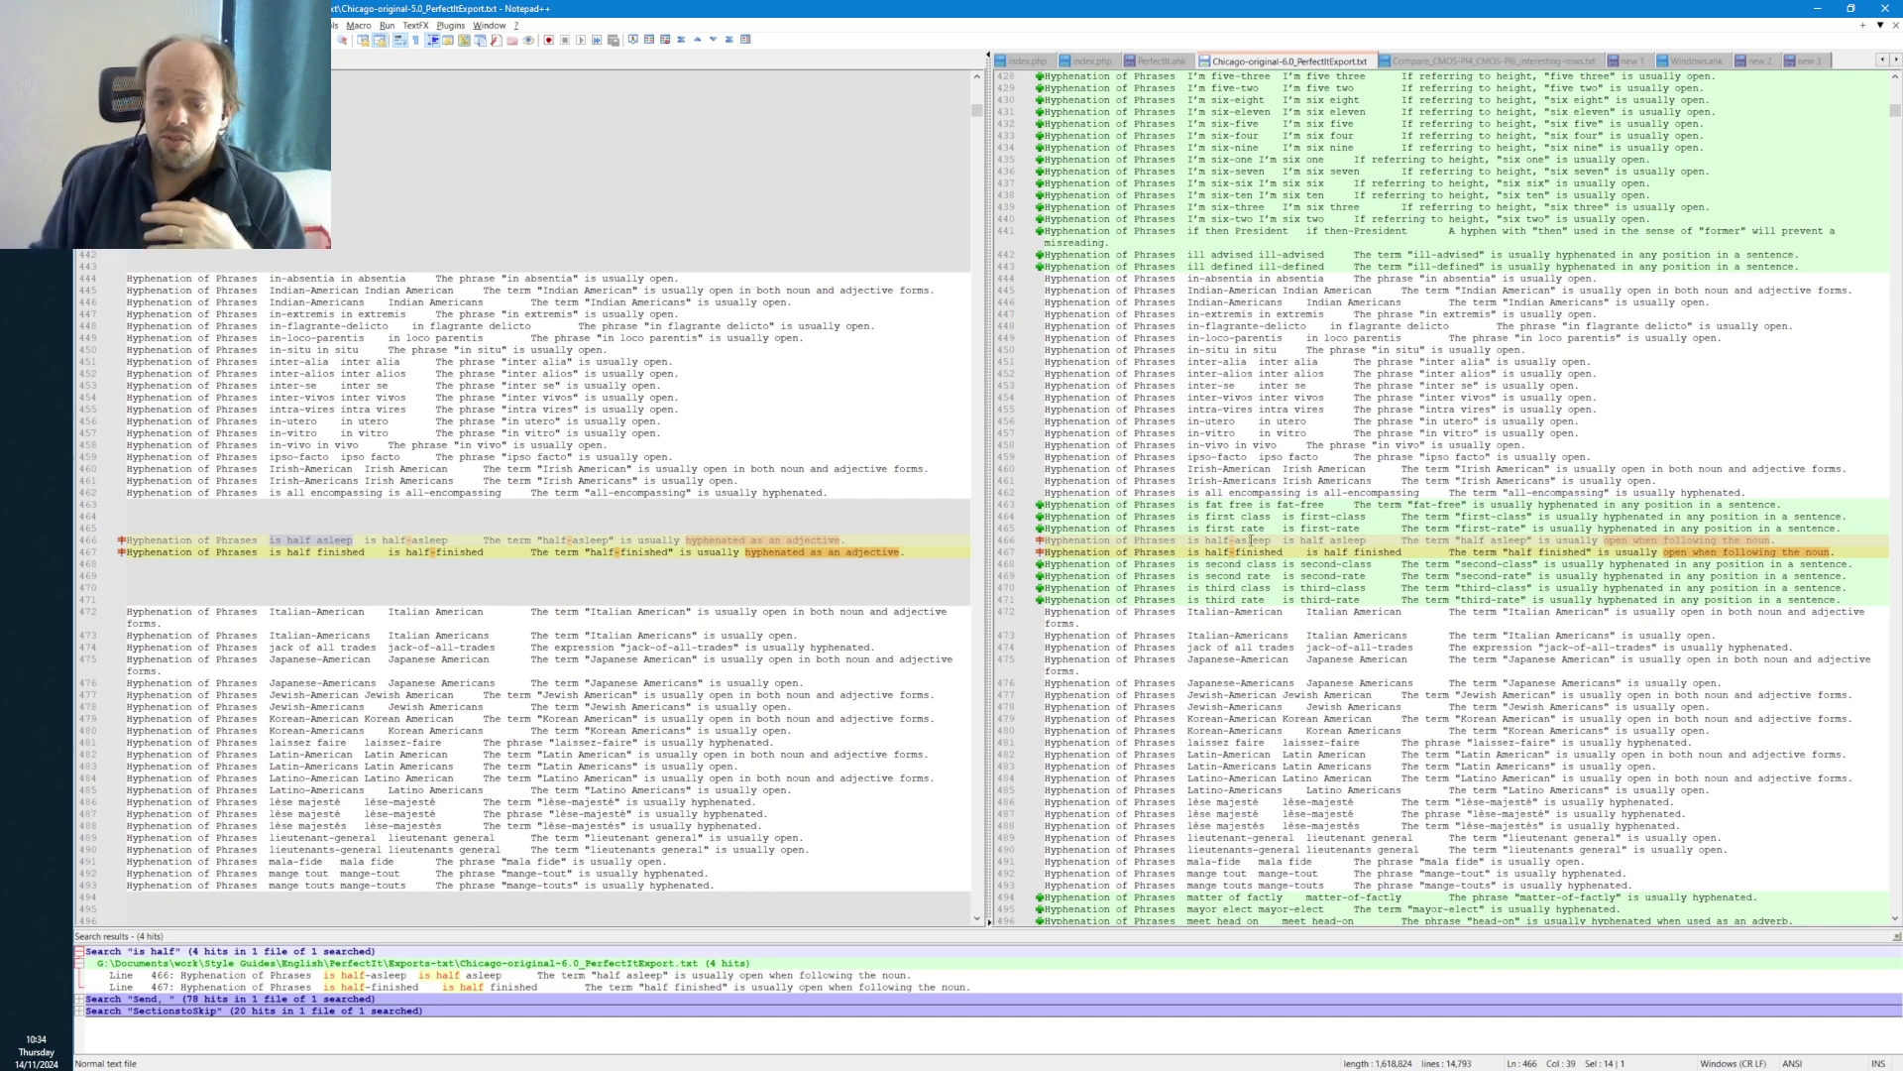
pyautogui.moveTo(1271, 541); pyautogui.dragTo(1205, 544)
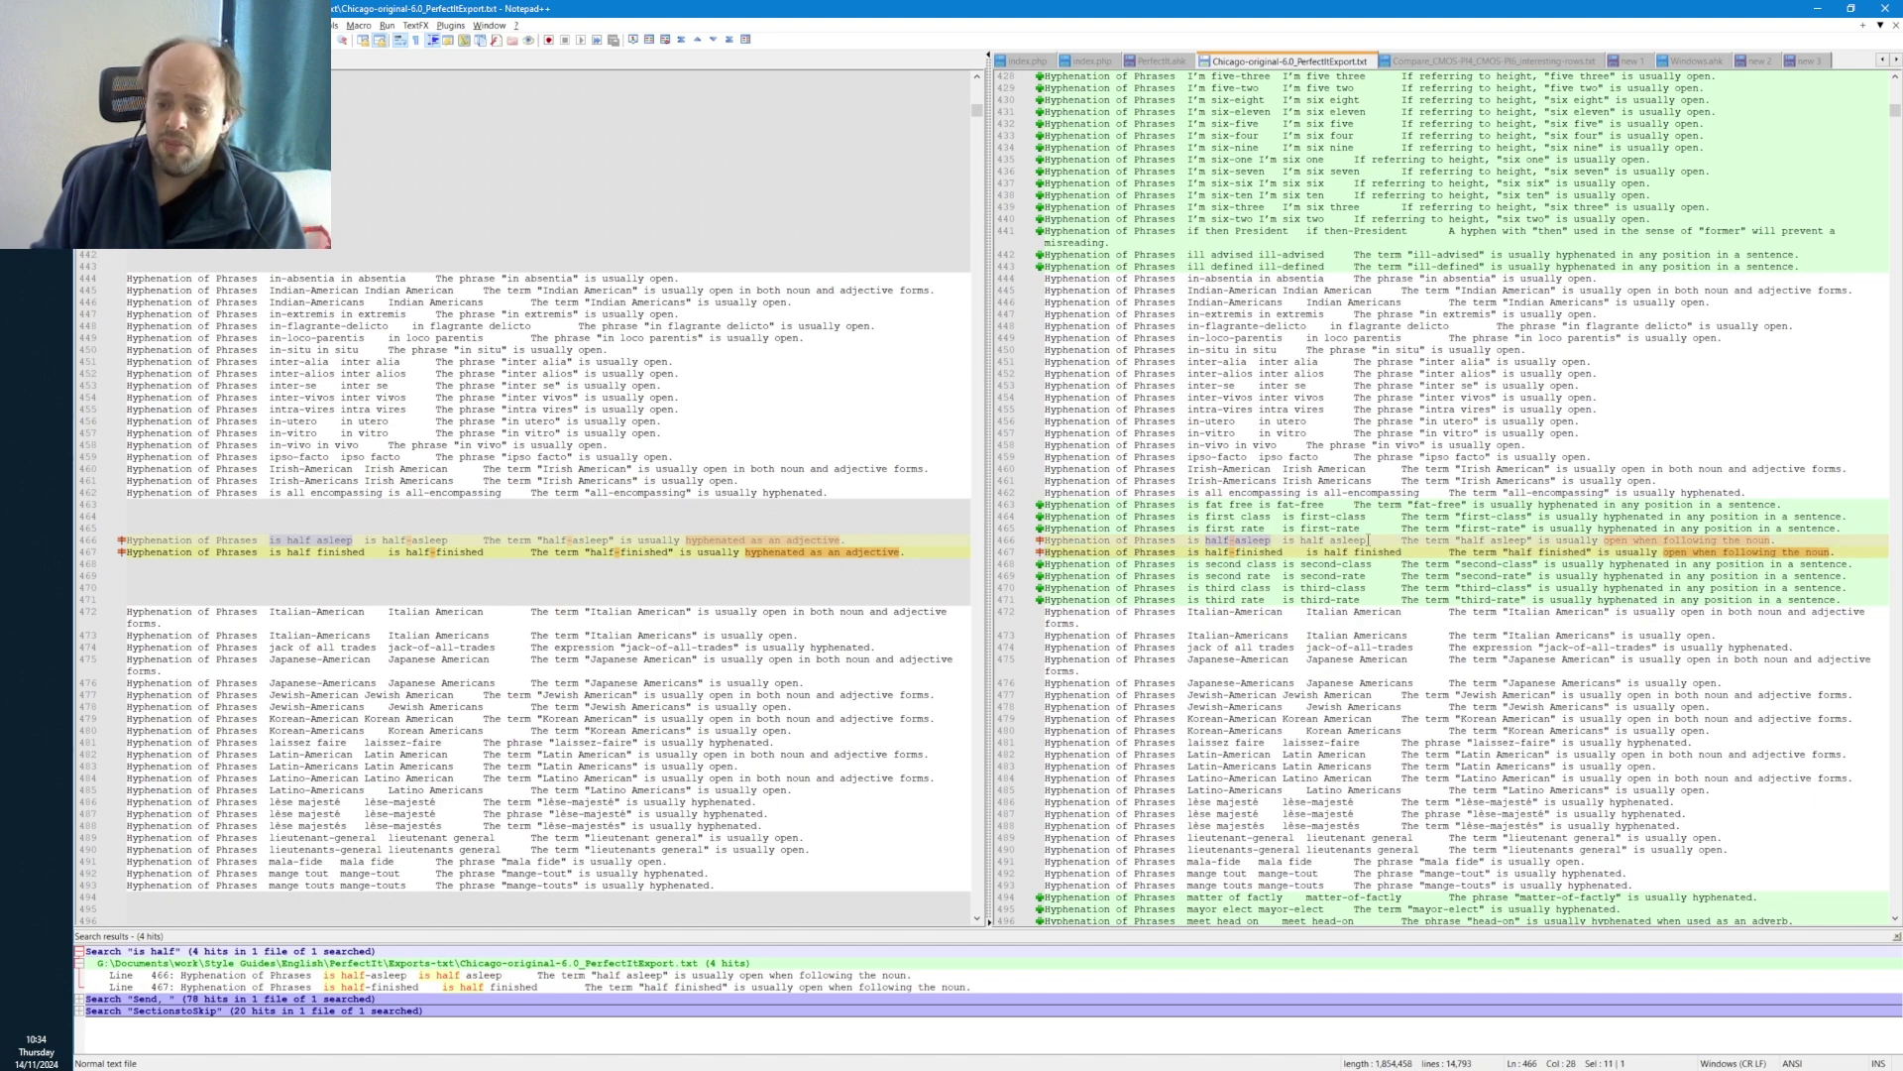
pyautogui.moveTo(1367, 541); pyautogui.dragTo(1284, 543)
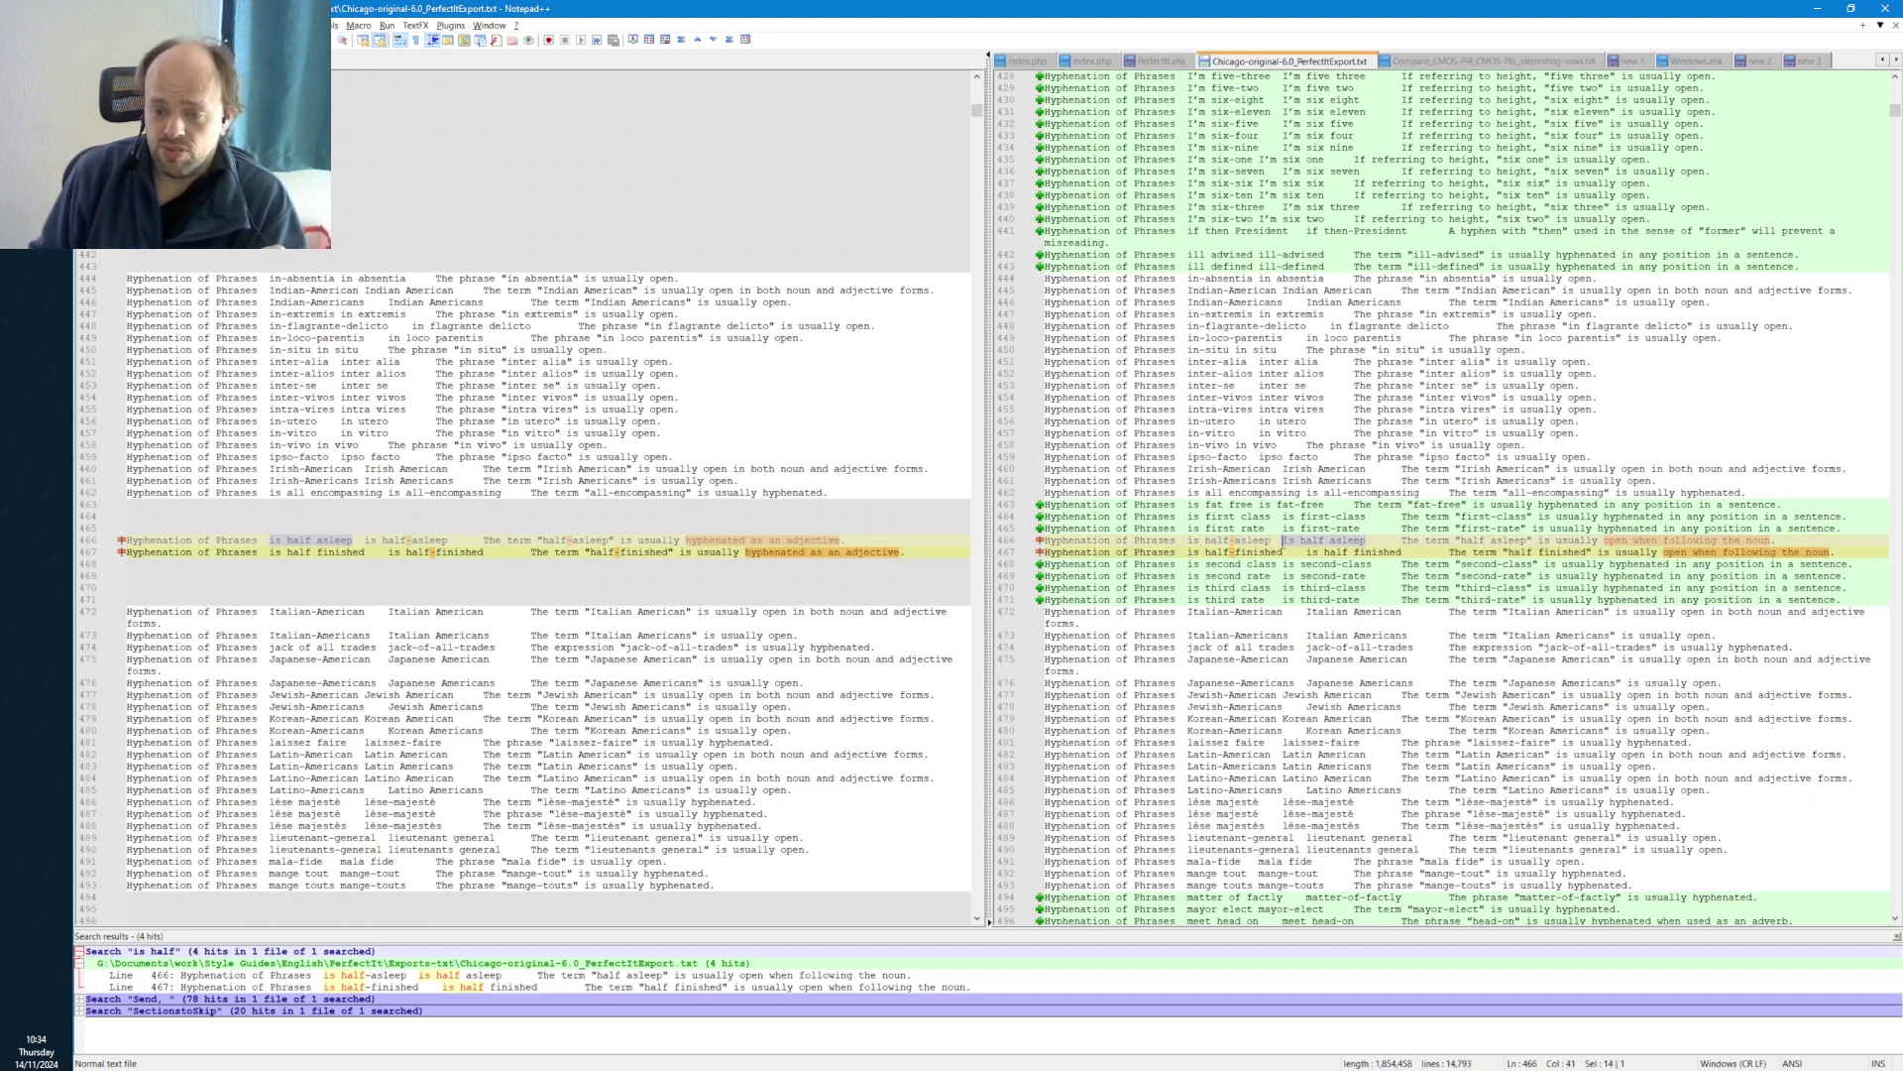
pyautogui.click(1659, 540)
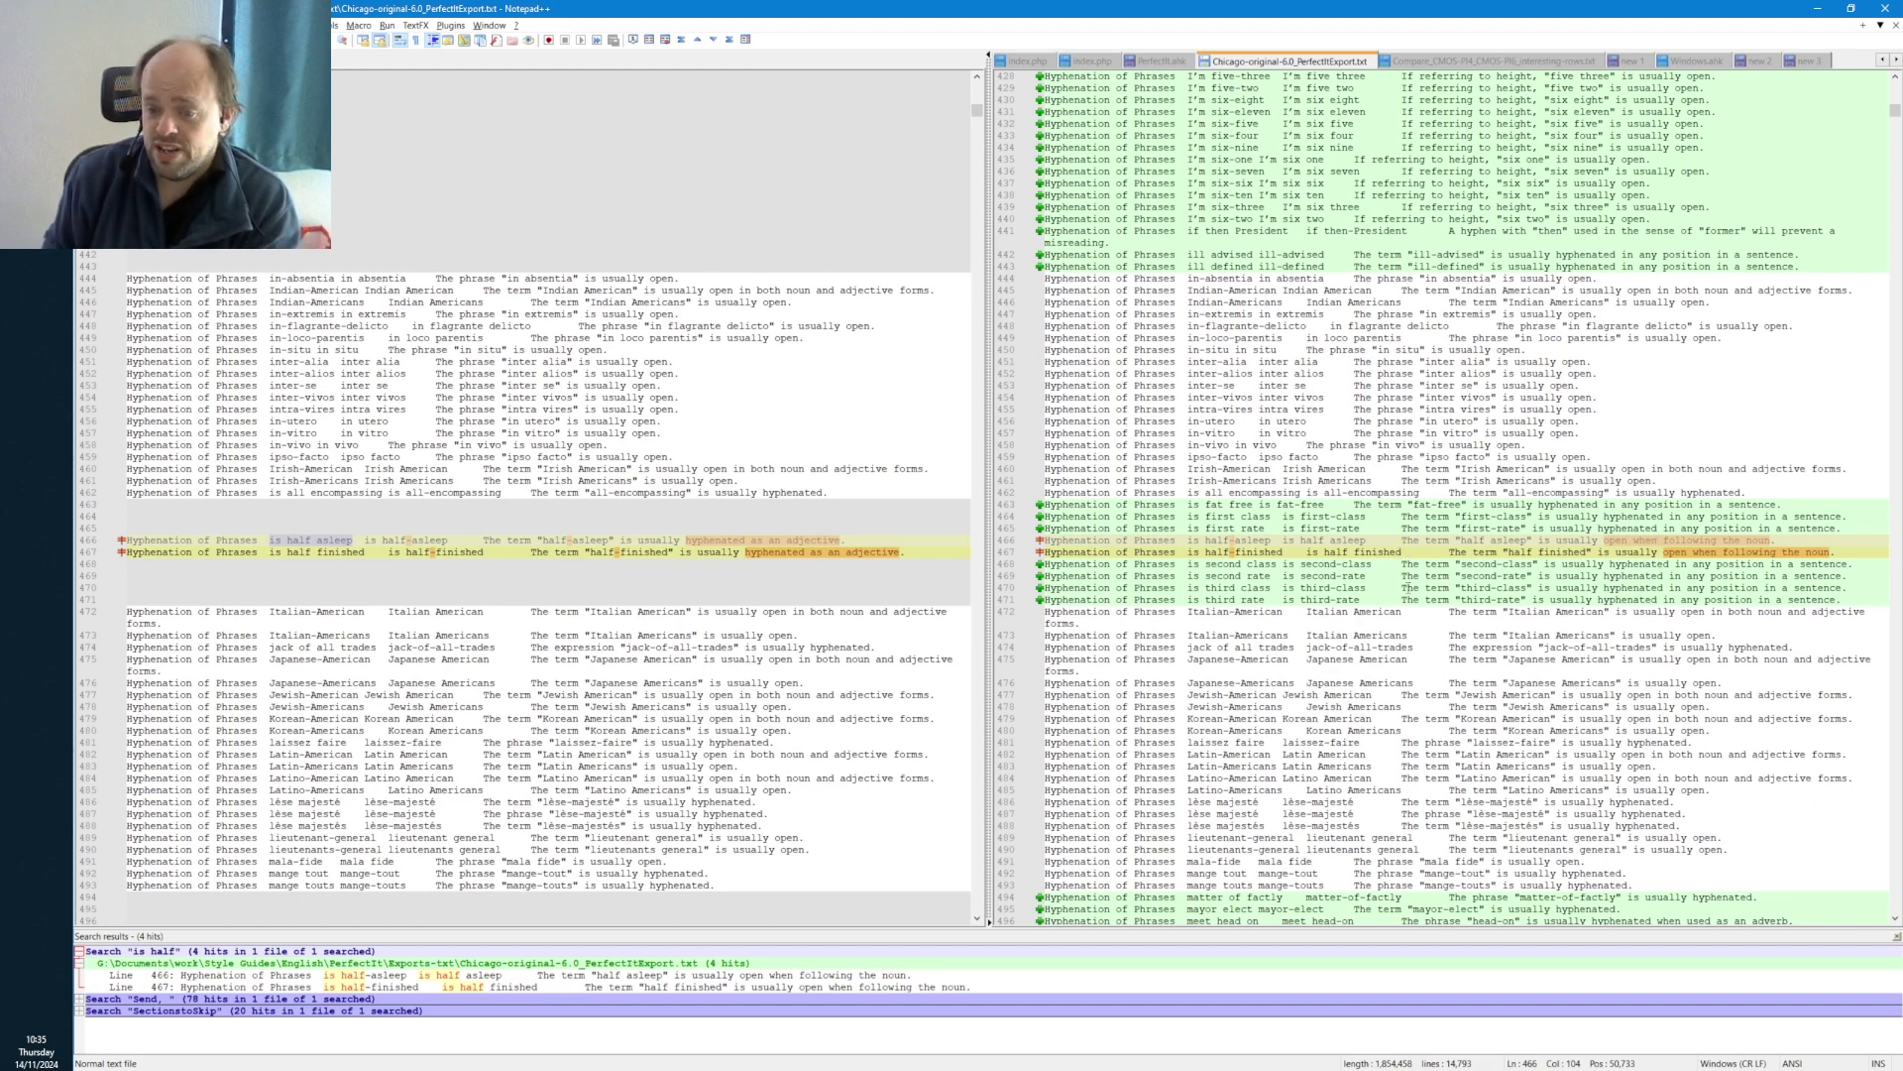
pyautogui.click(1425, 552)
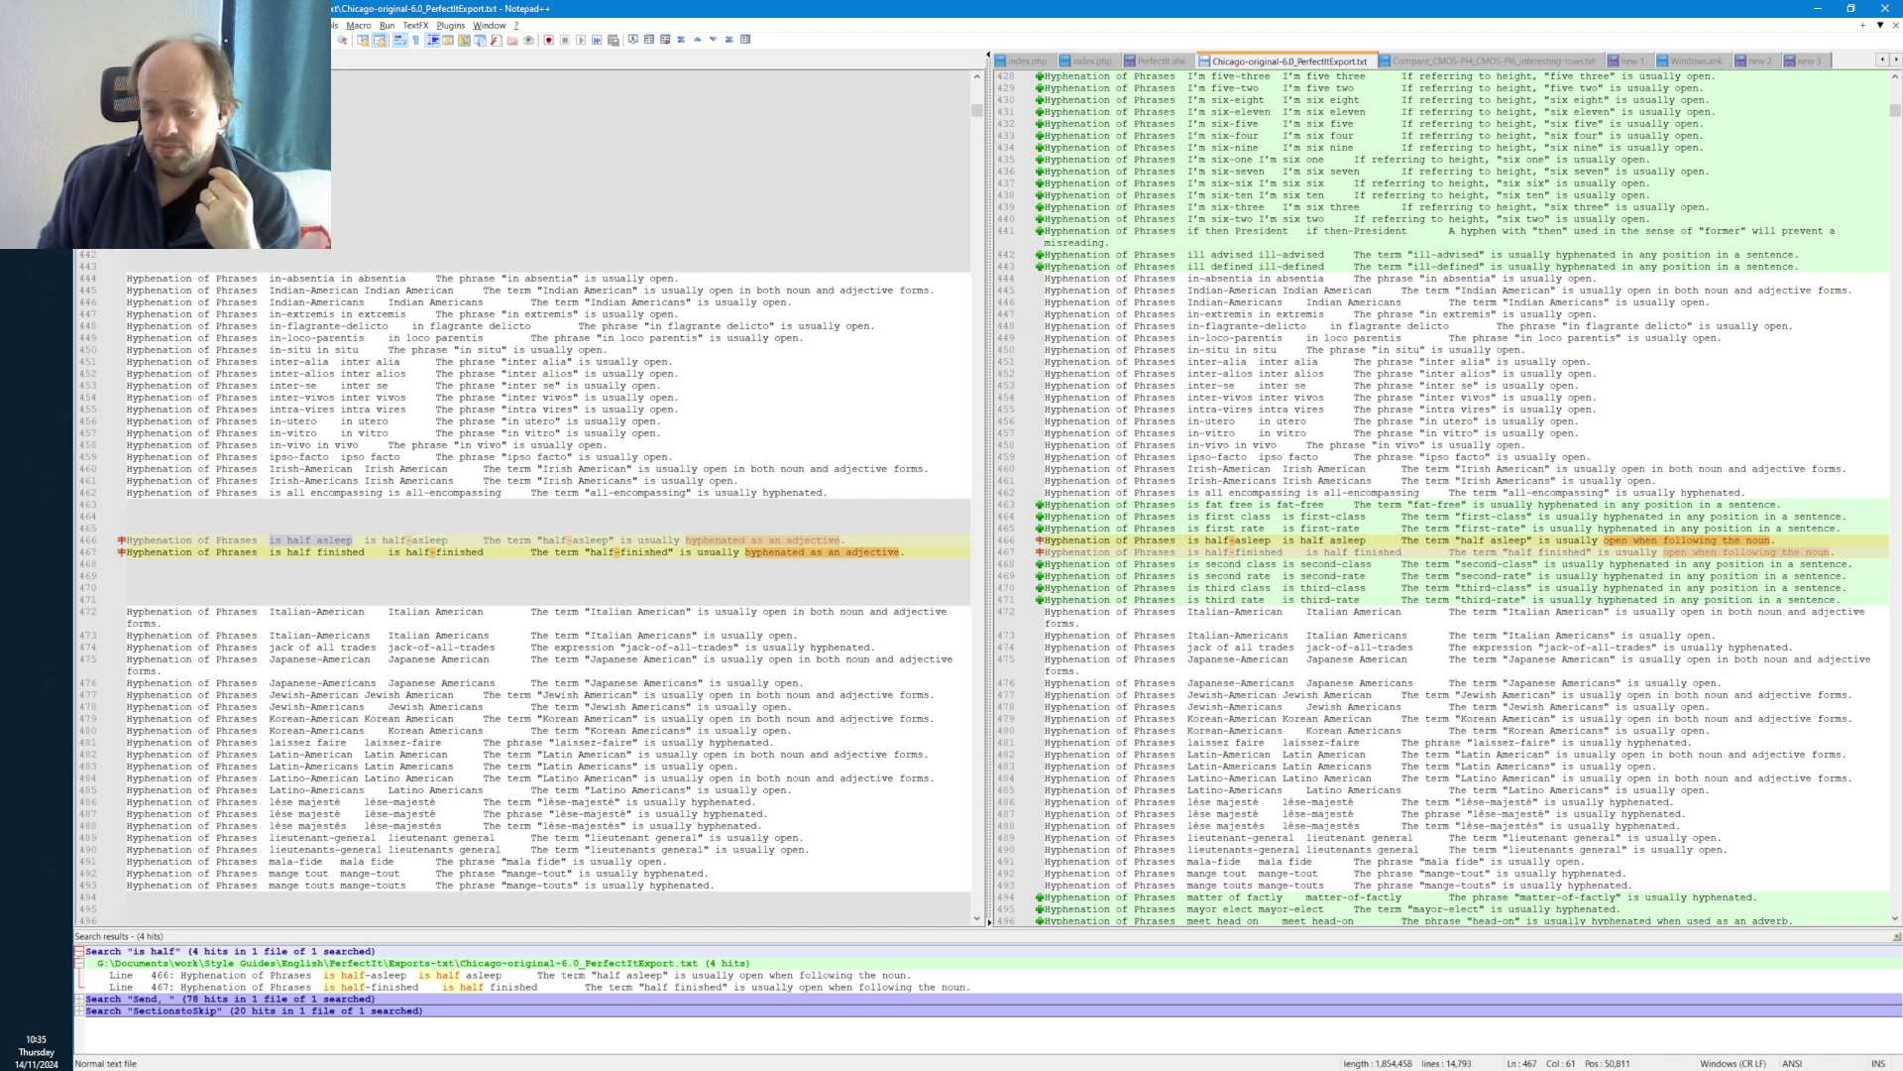
pyautogui.click(1194, 514)
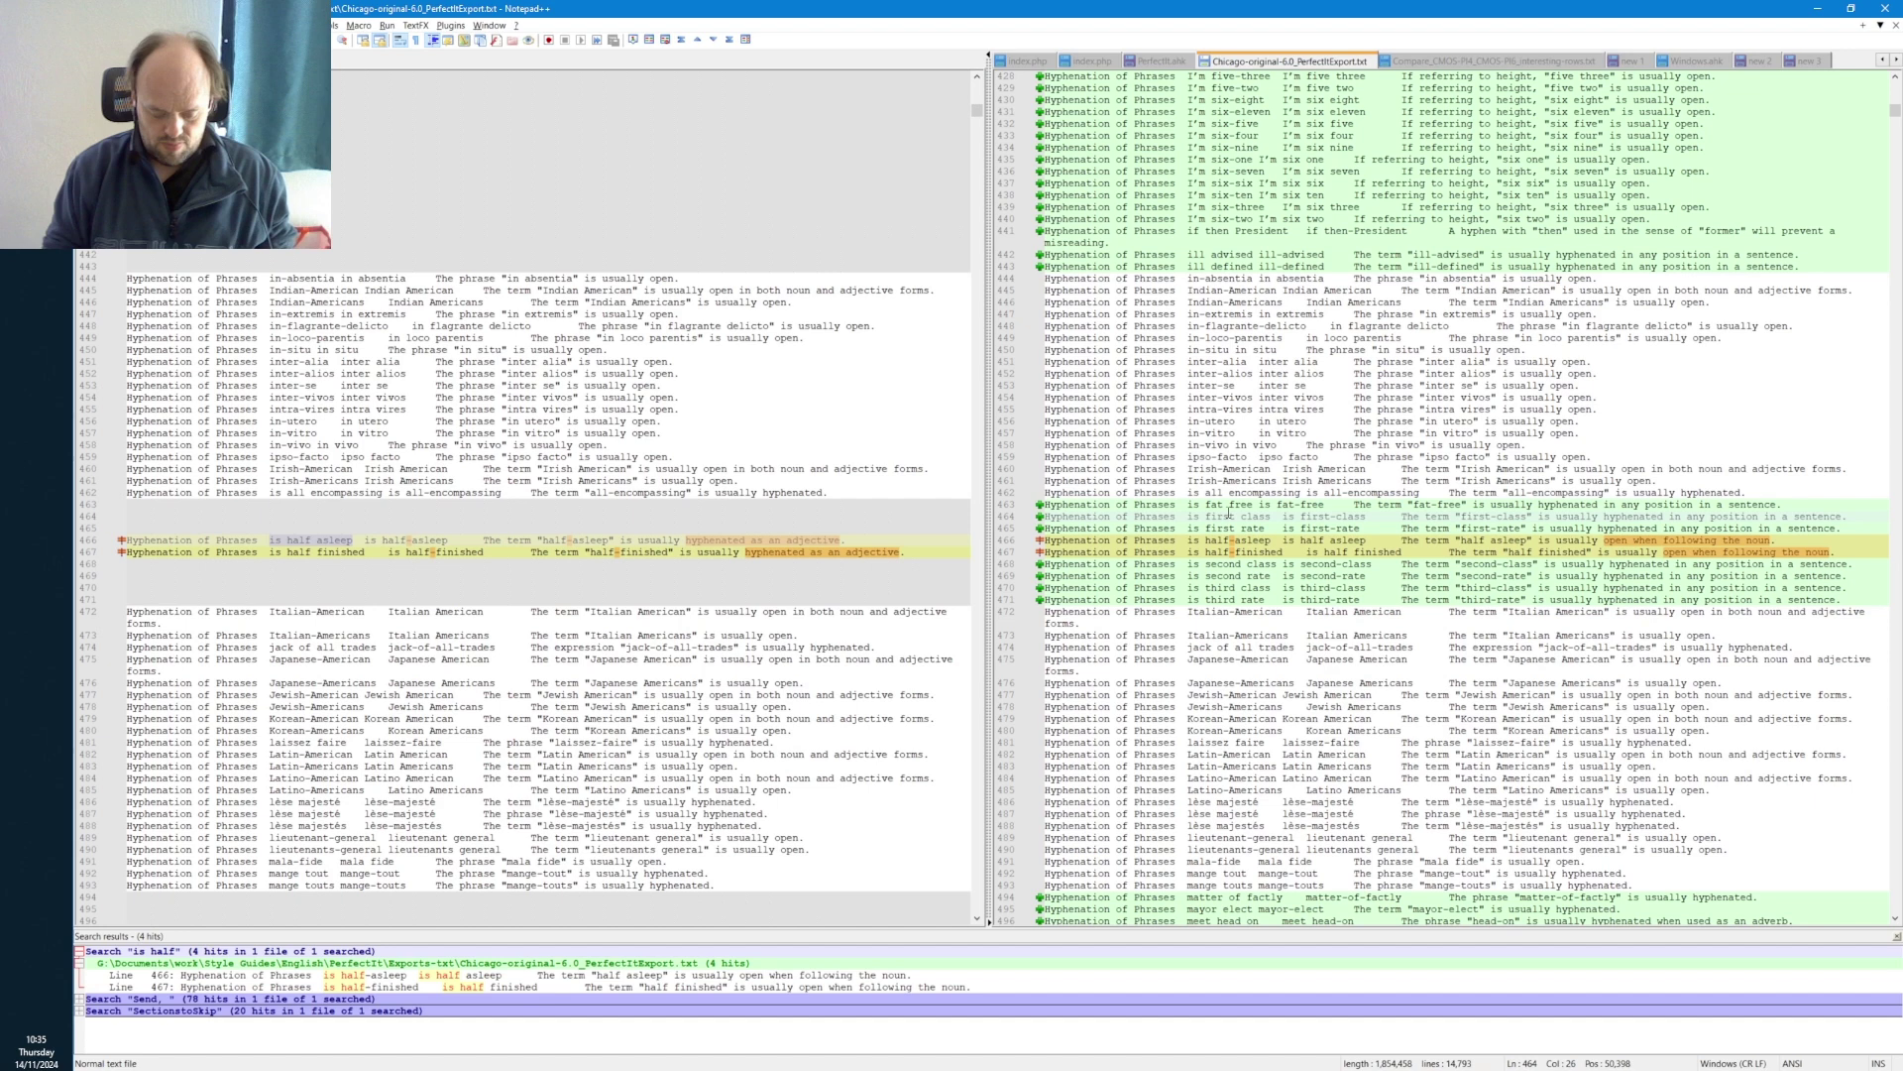
pyautogui.doubleClick(1195, 514)
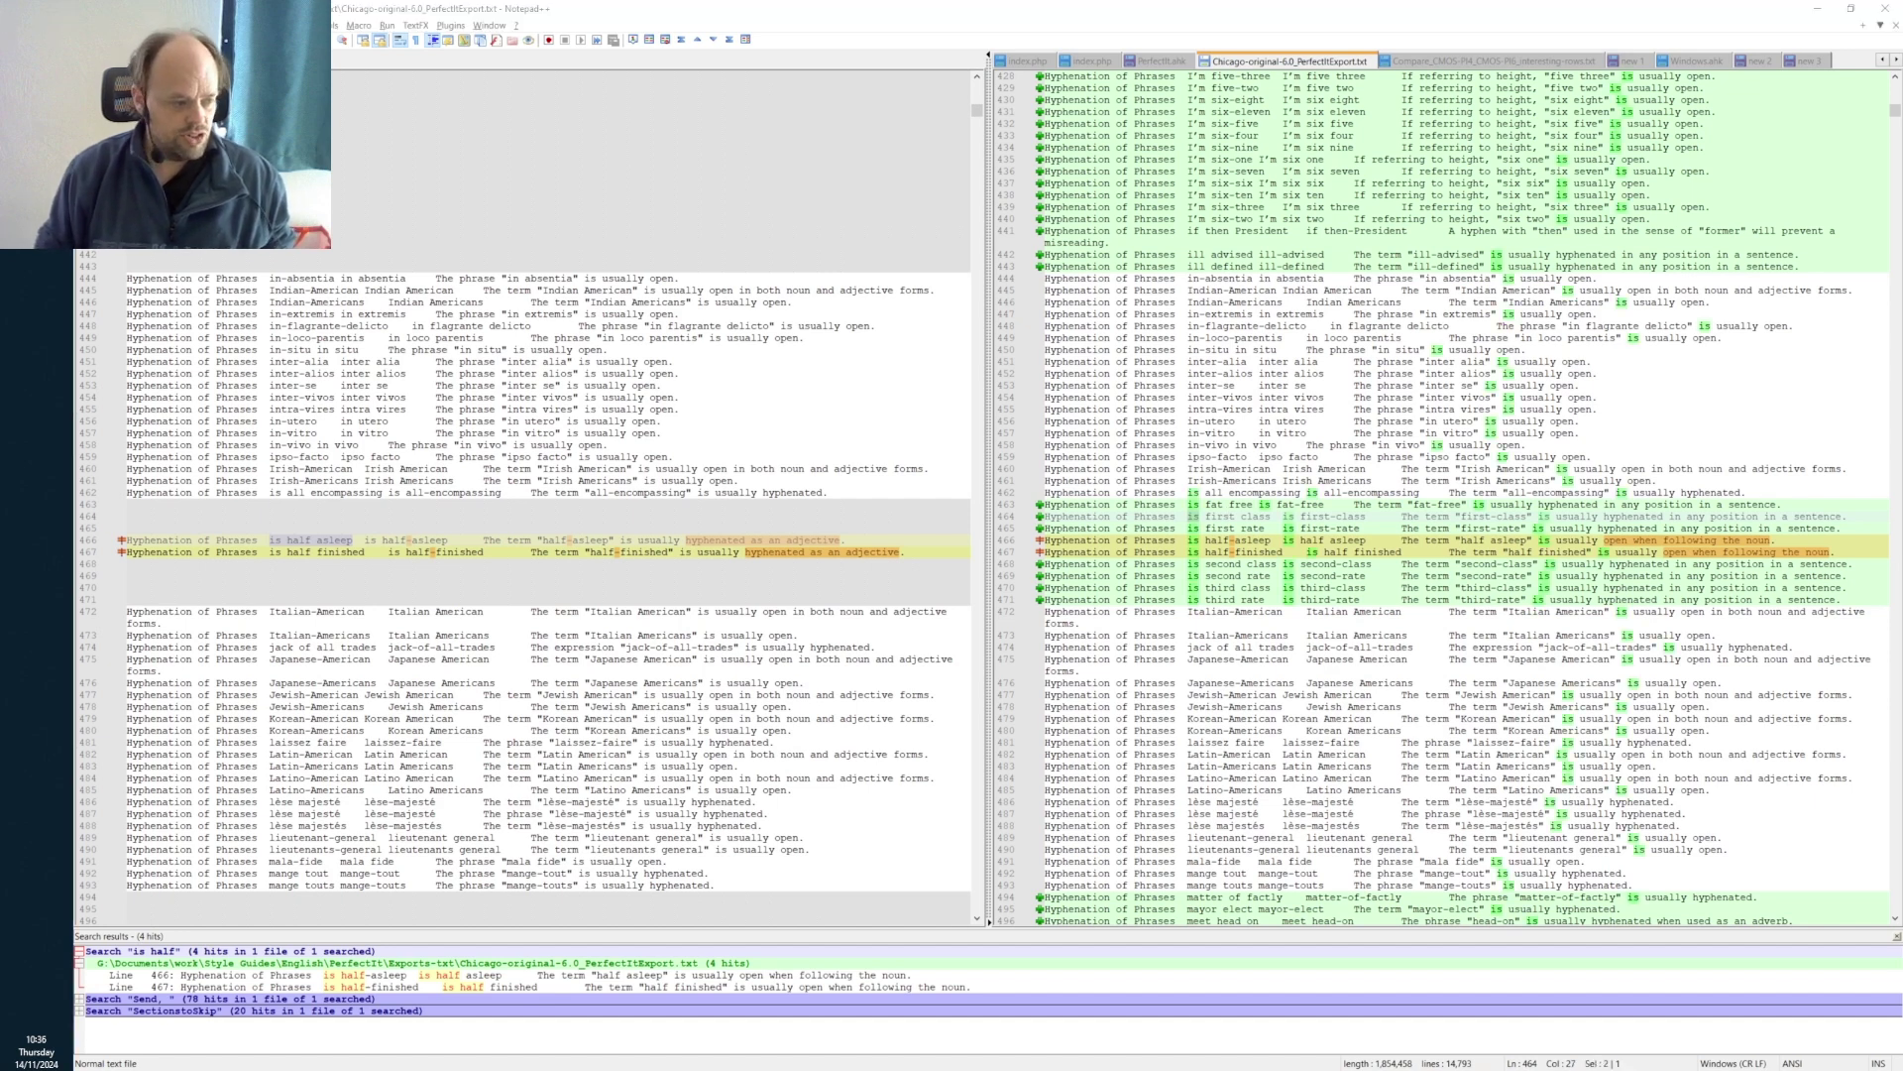
# - Find every occurrence of "half finished" in the 6.0 export
pyautogui.hotkey('ctrl', 'f')
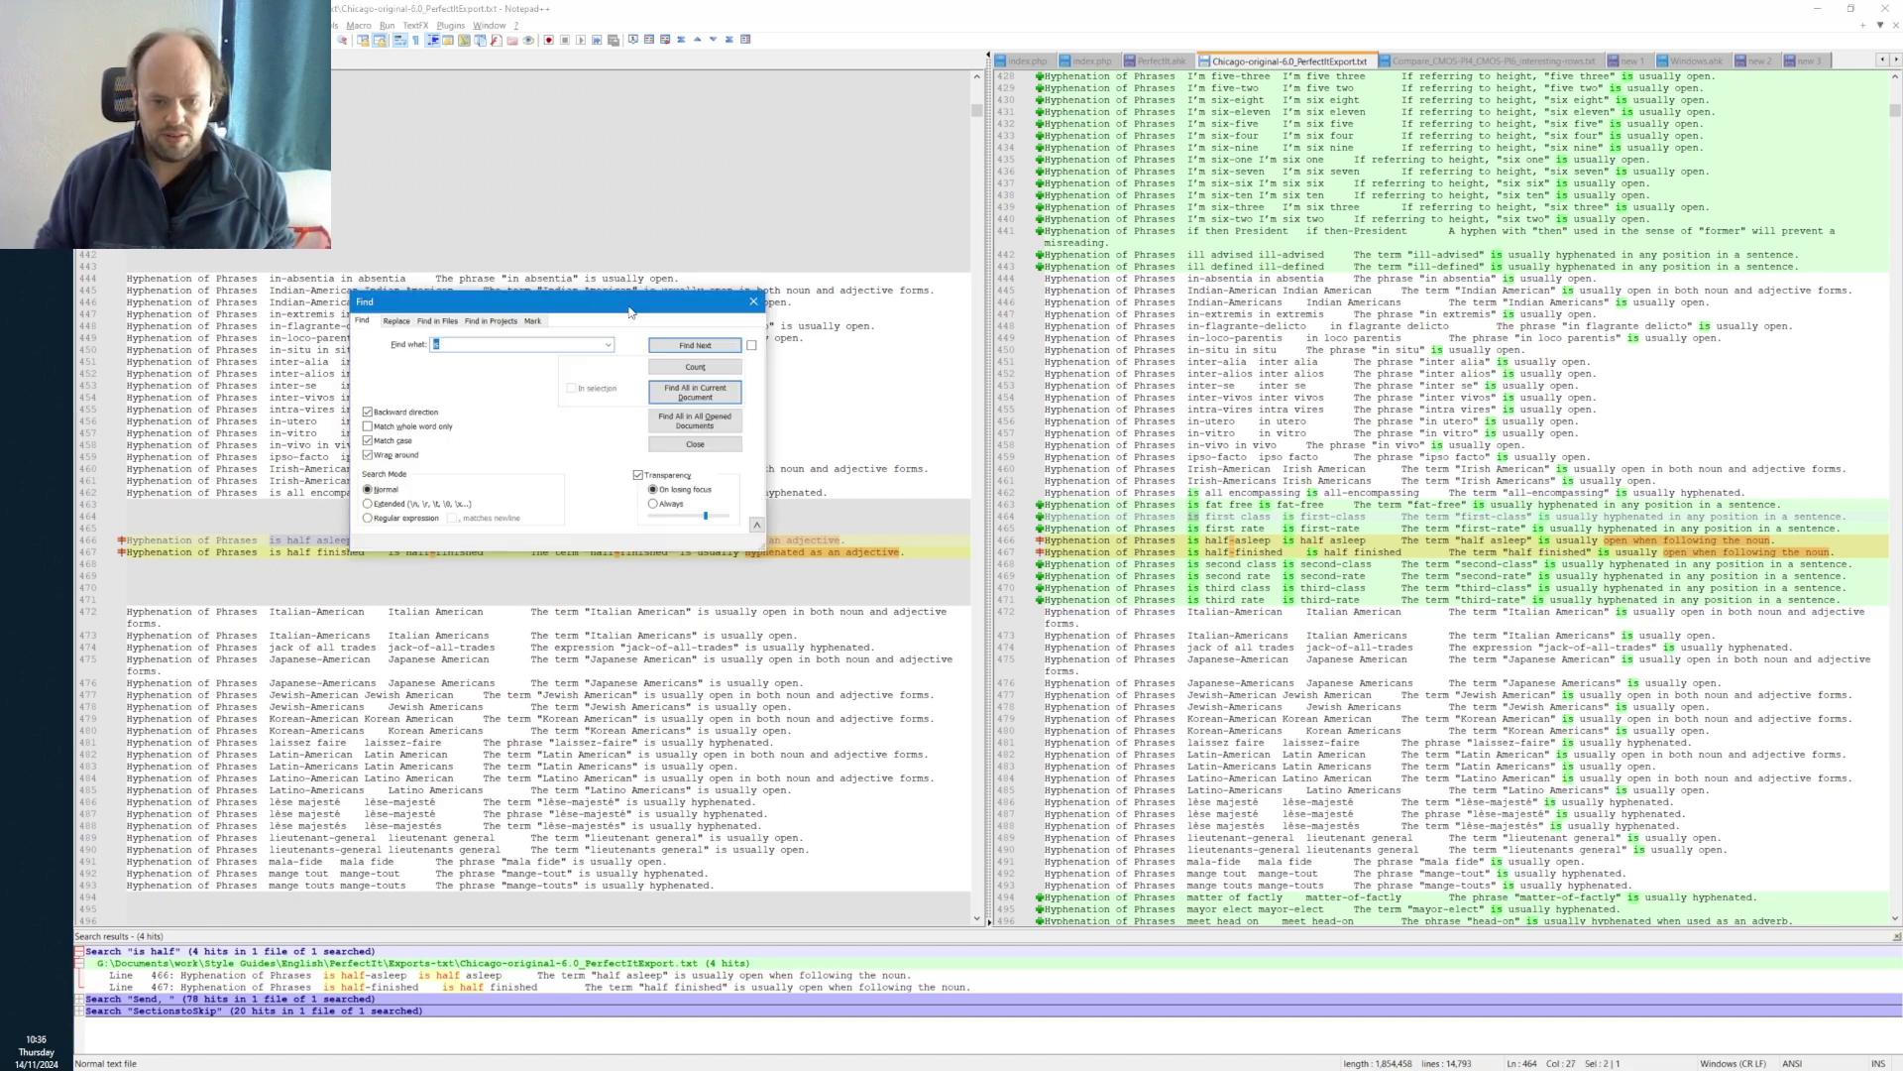
pyautogui.write('i')
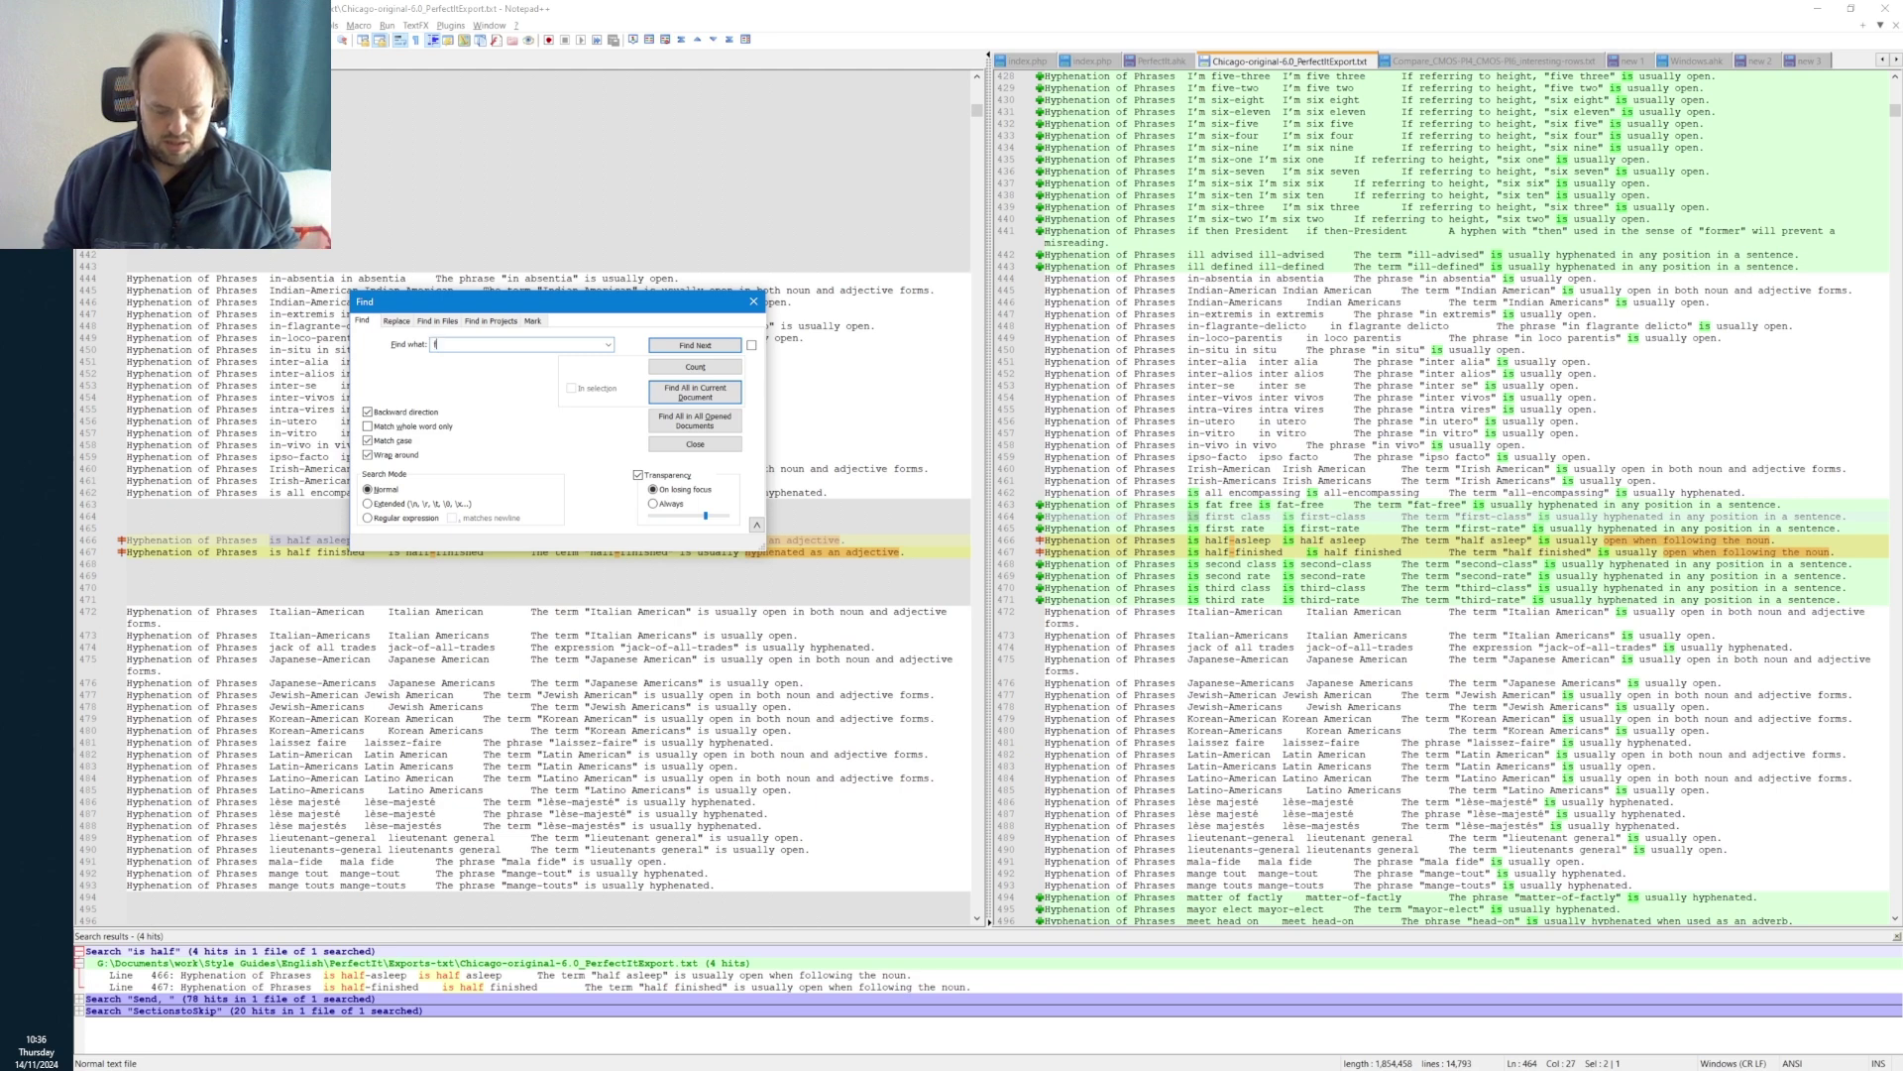
pyautogui.press('BackSpace')
pyautogui.press('BackSpace')
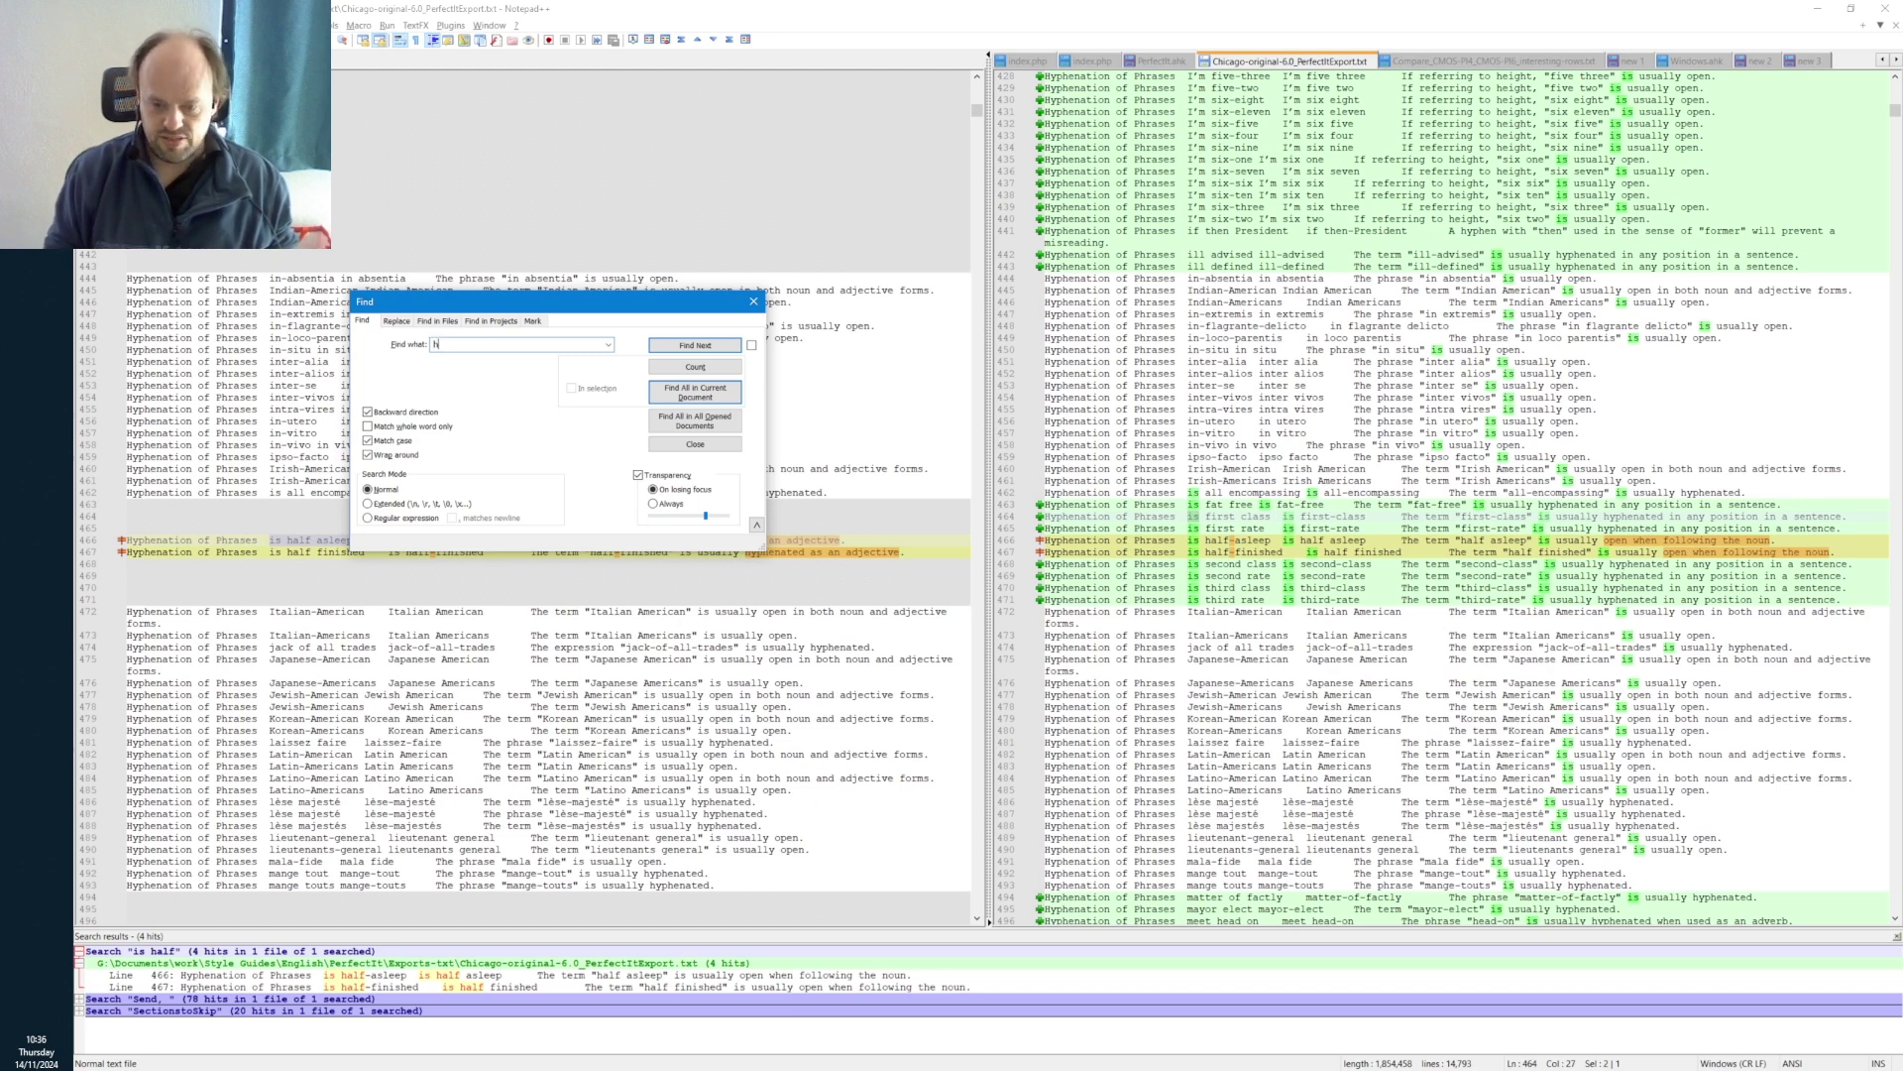
pyautogui.write('half finished')
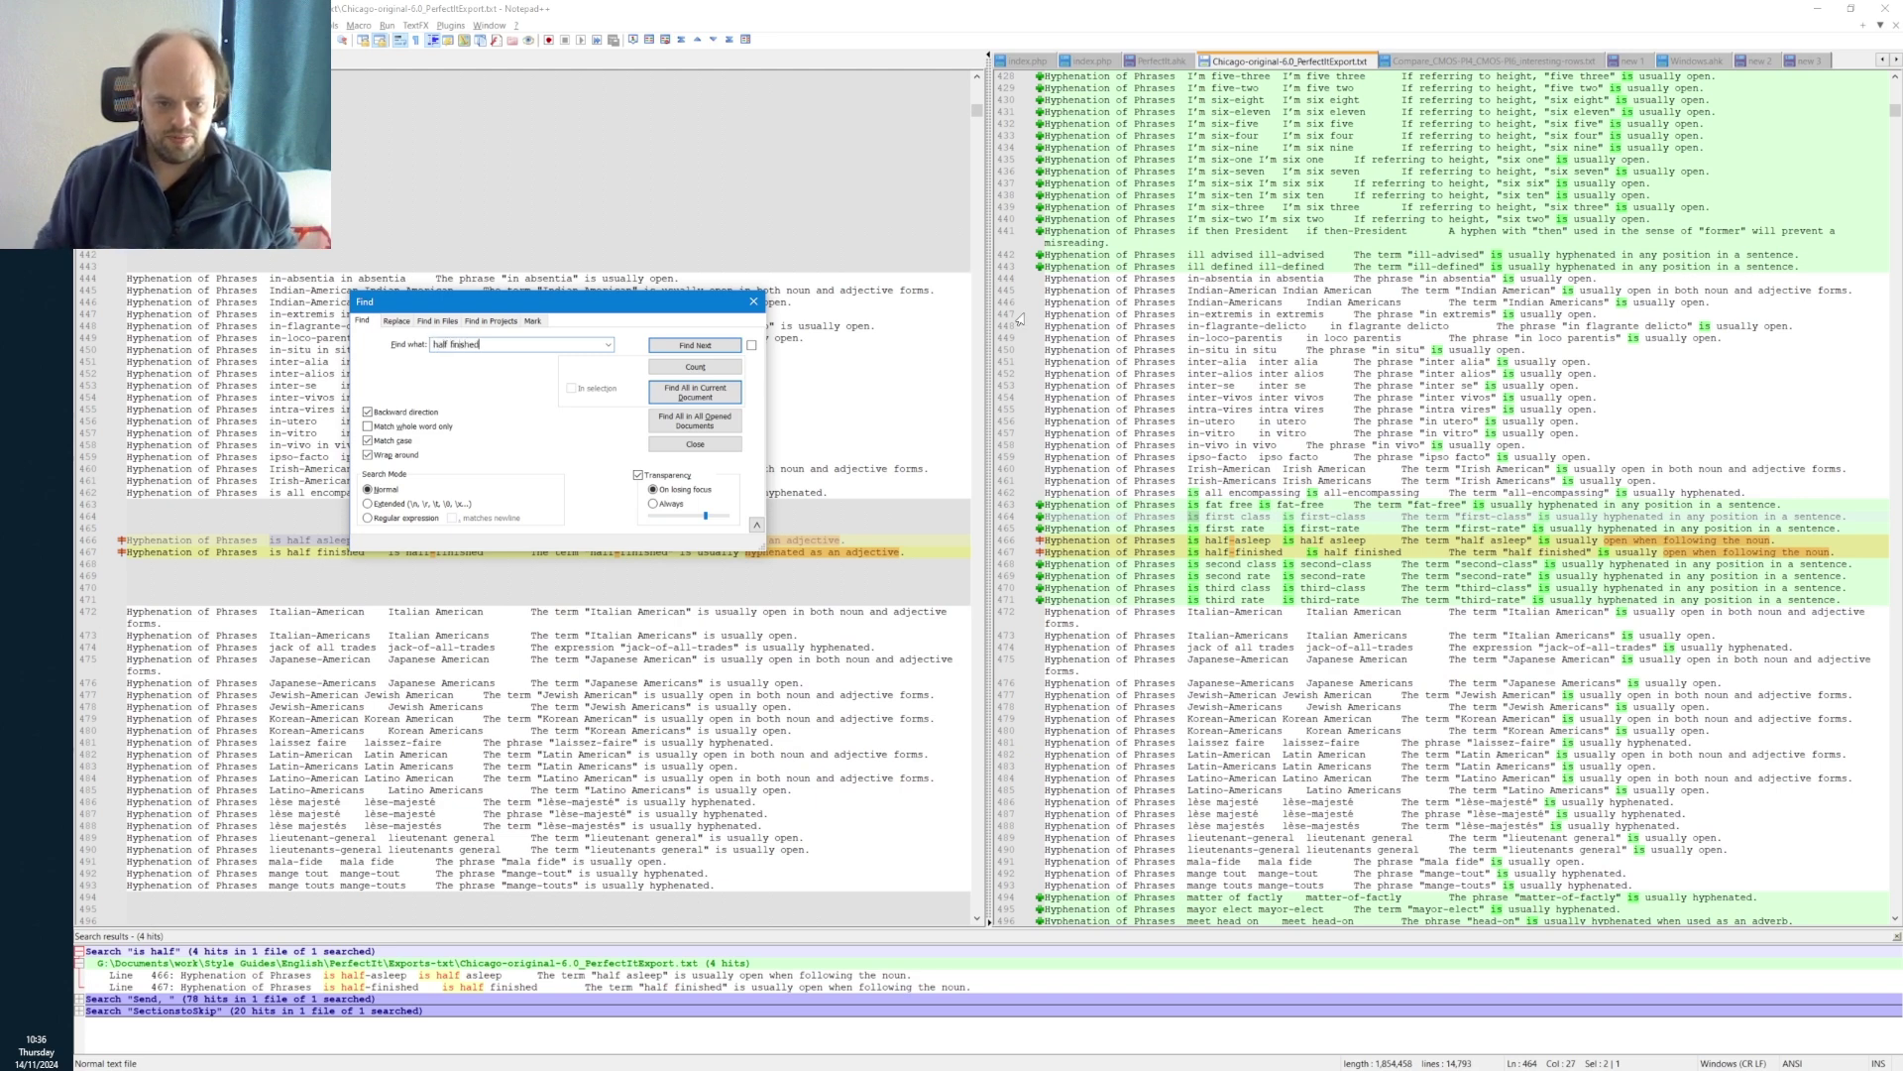
pyautogui.click(704, 393)
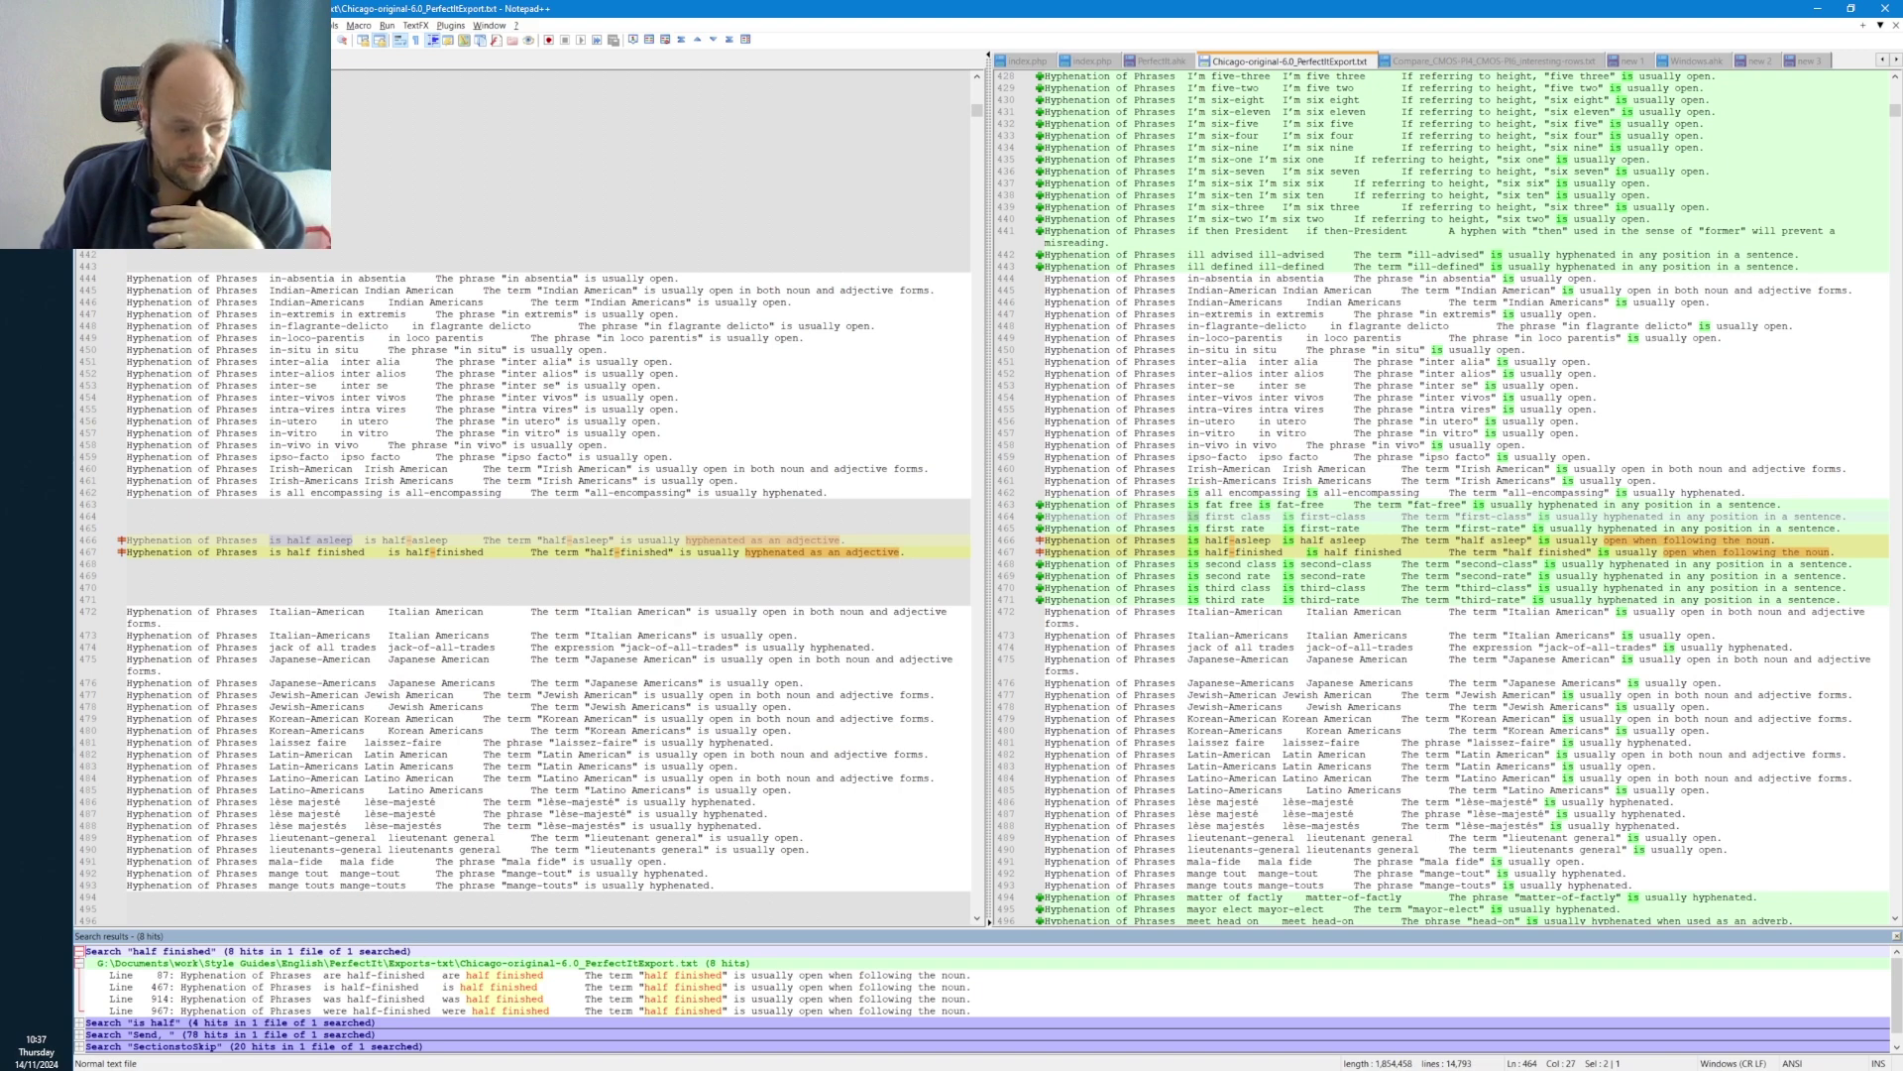
# - Highlight the "are" in the "are half asleep" and "are half finished" entries and check the matching "were" entries in the 6.0 export
pyautogui.hotkey('ctrl', 'pageup')
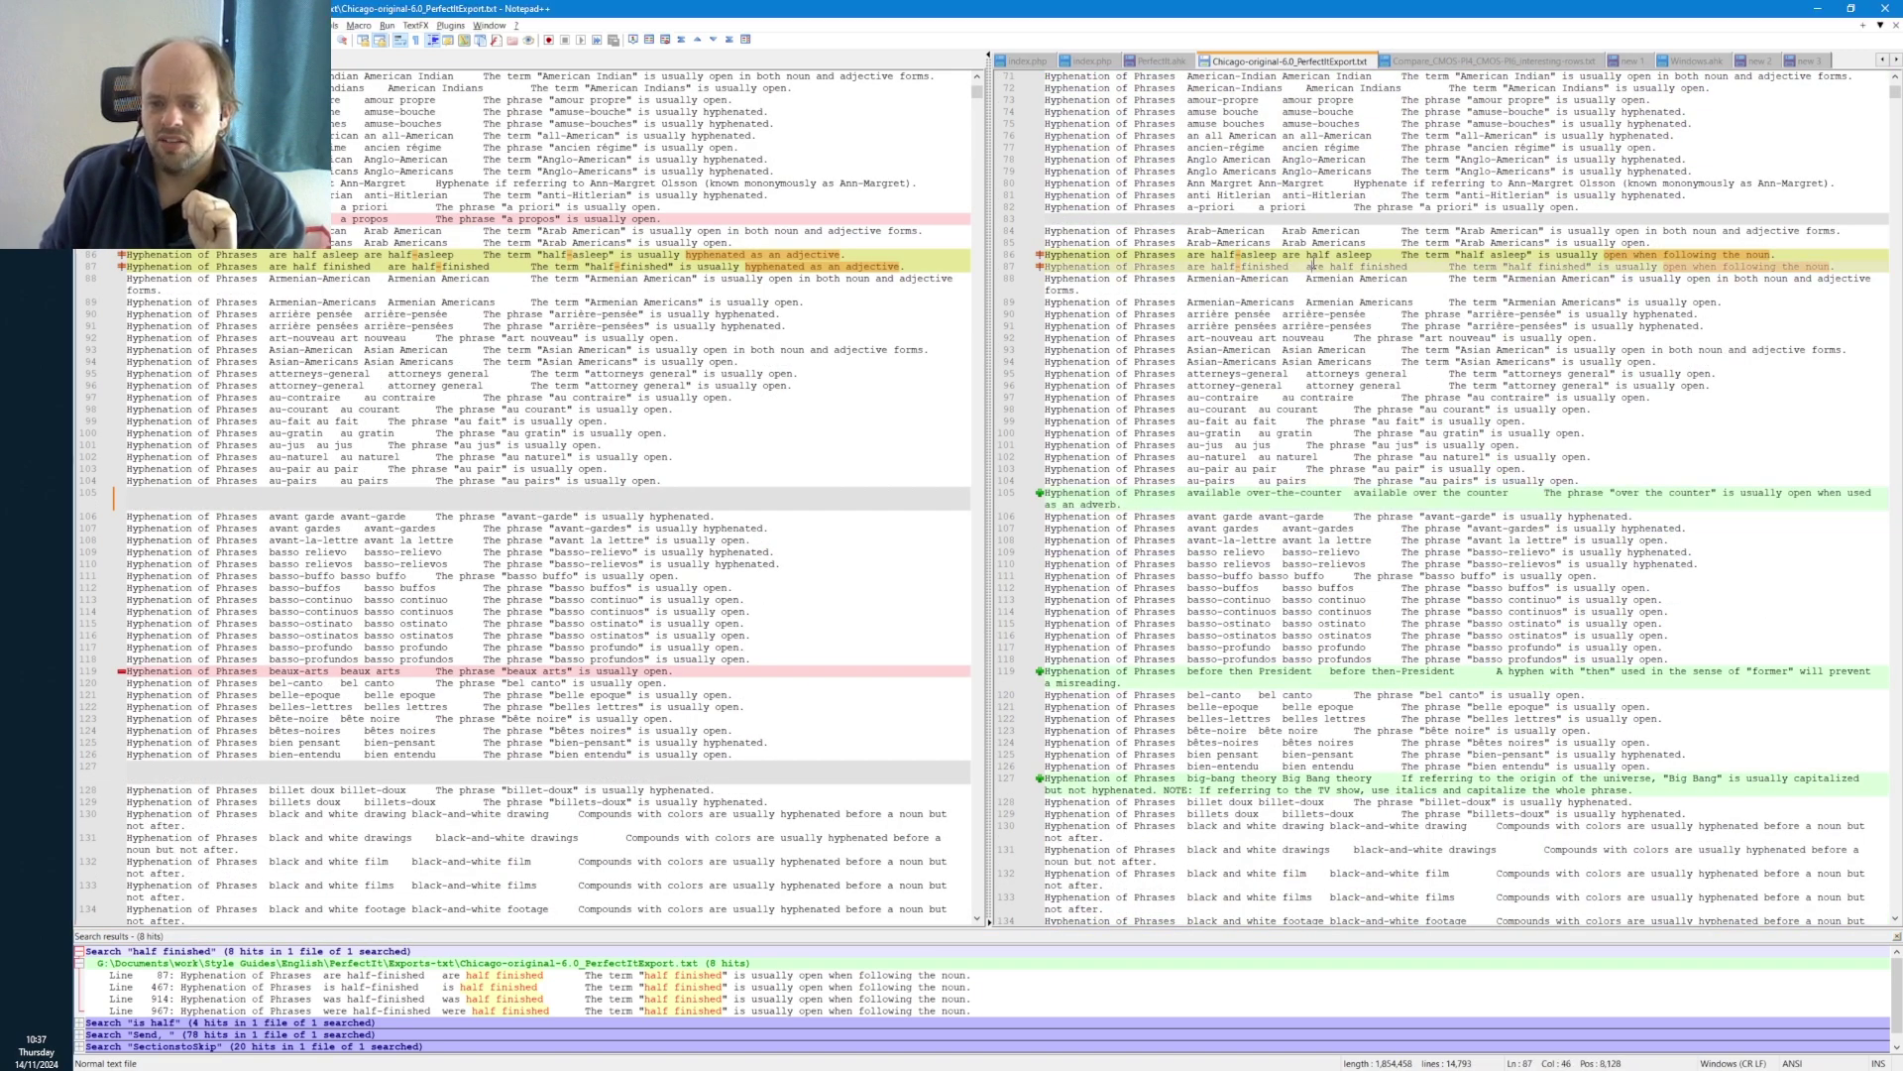
pyautogui.moveTo(1306, 266); pyautogui.dragTo(1076, 254)
pyautogui.click(1302, 266)
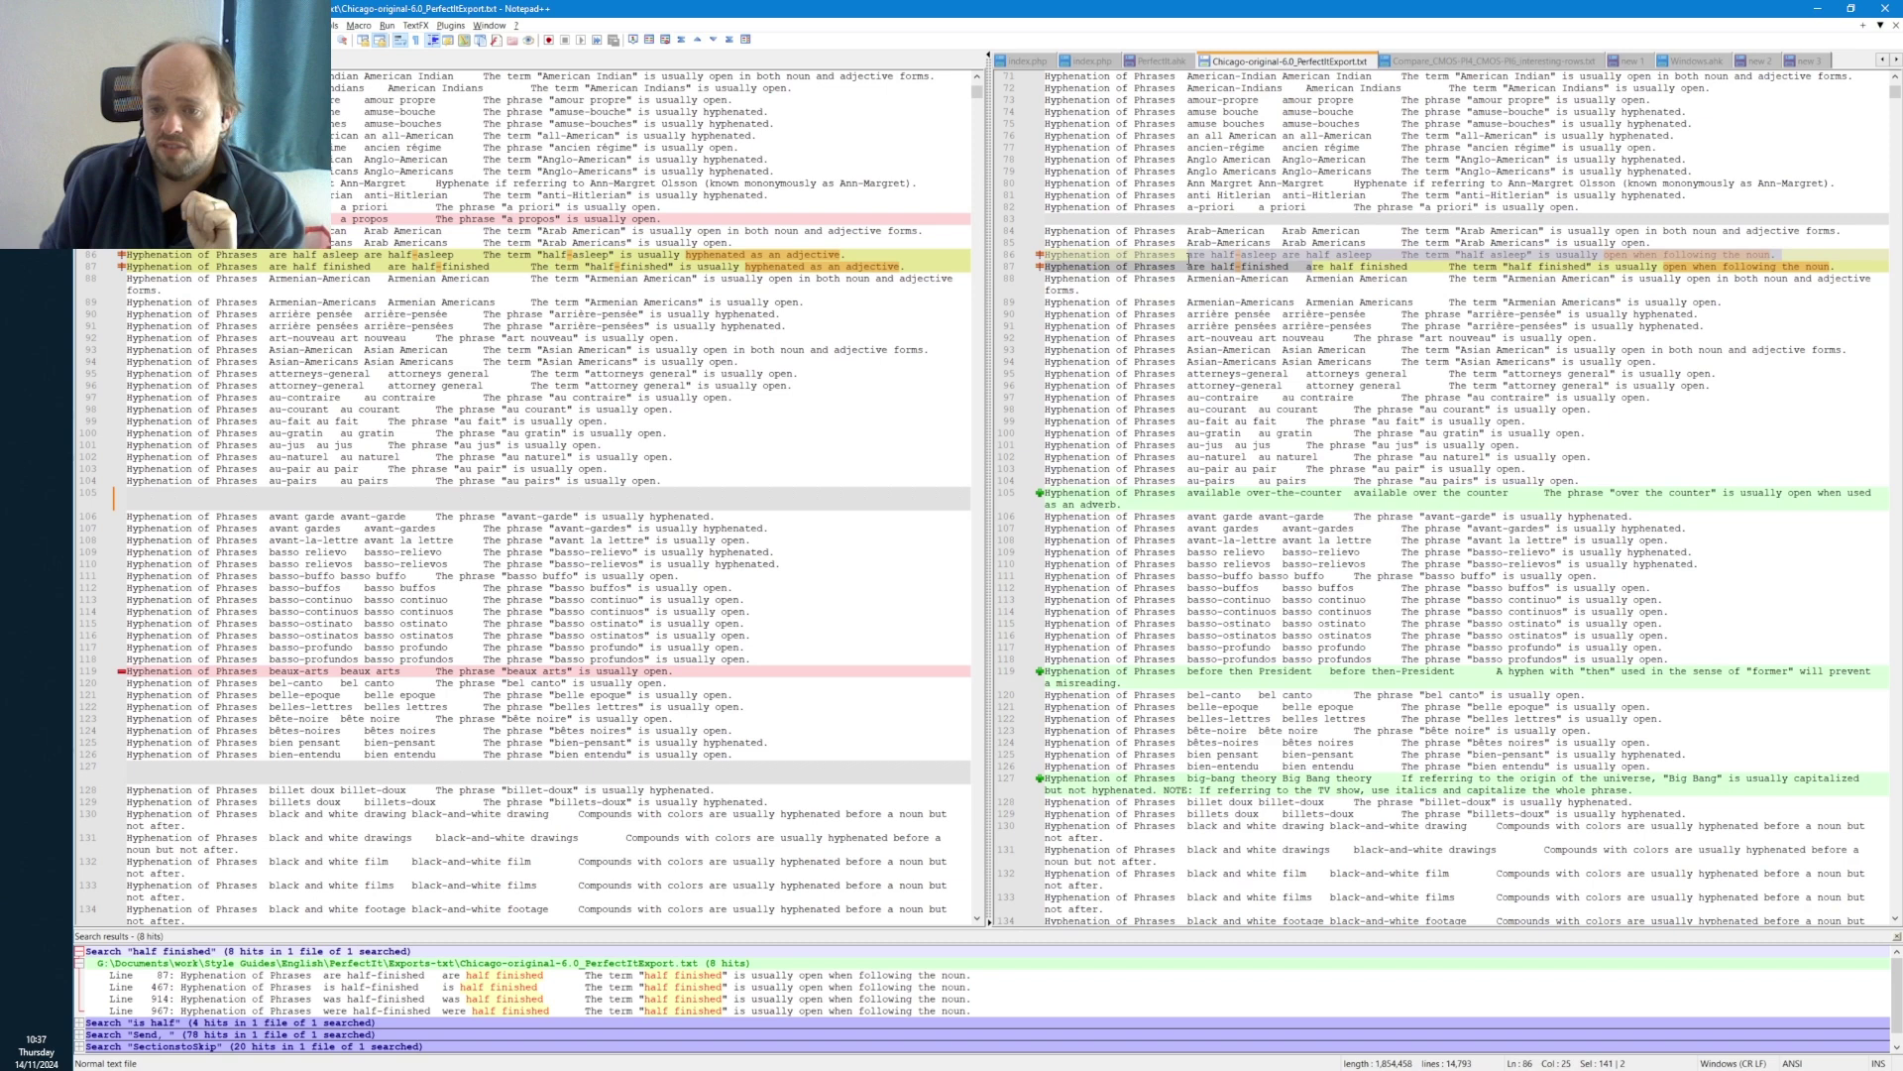
pyautogui.hotkey('shift', 'Left')
pyautogui.hotkey('shift', 'Left')
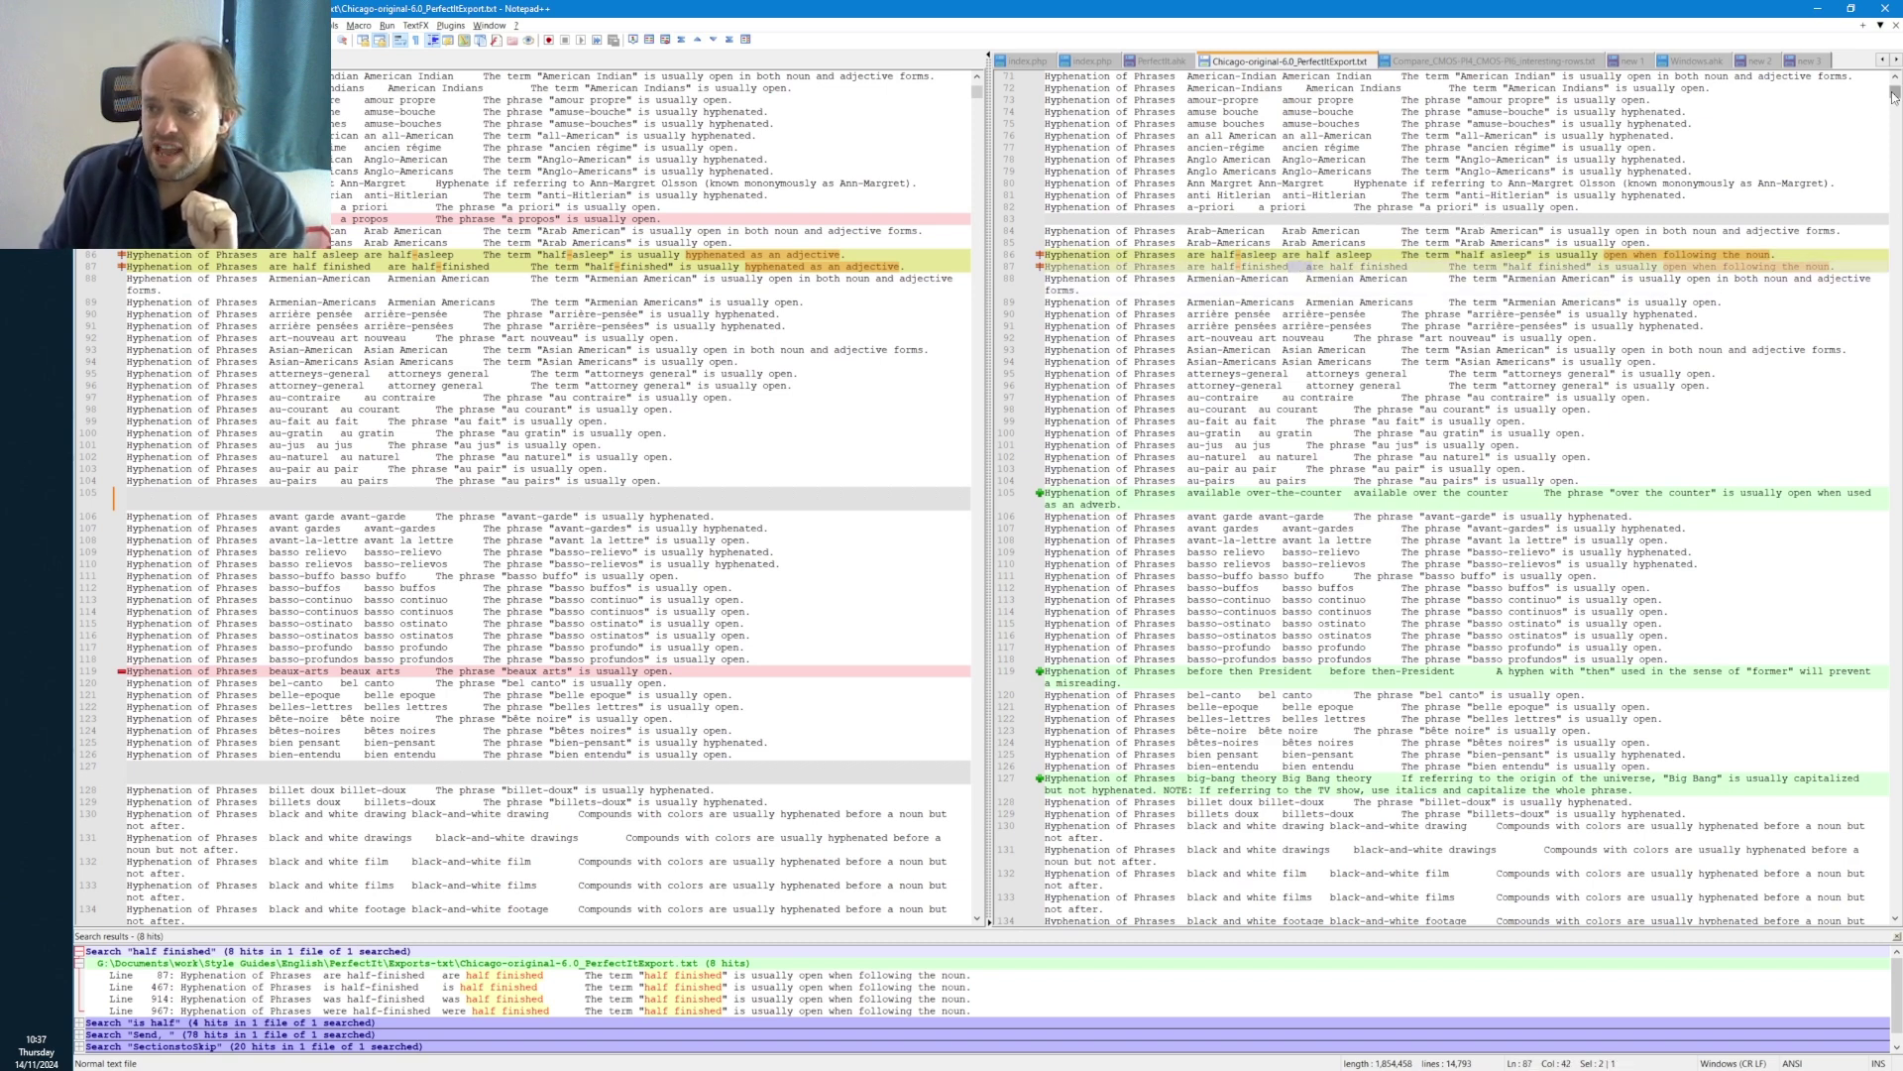
pyautogui.click(1247, 136)
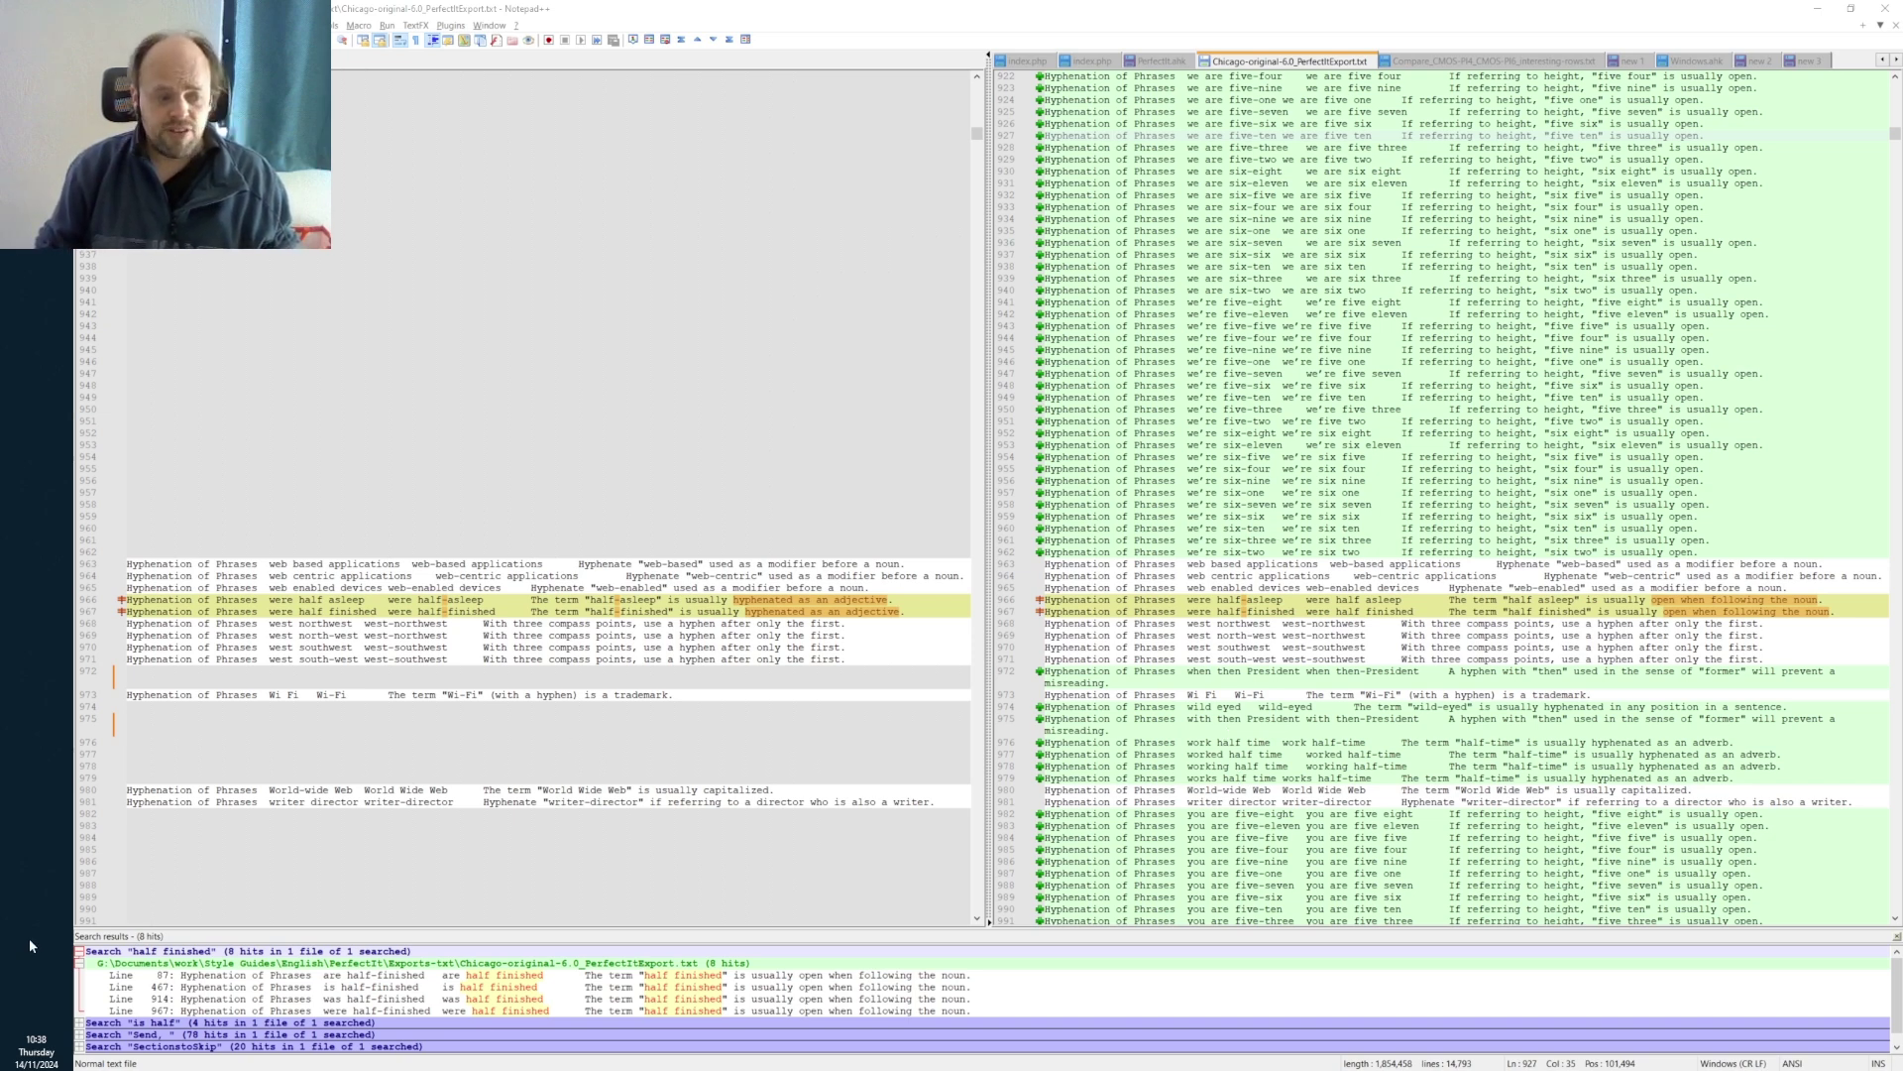
pyautogui.hotkey('ctrl', 'z')
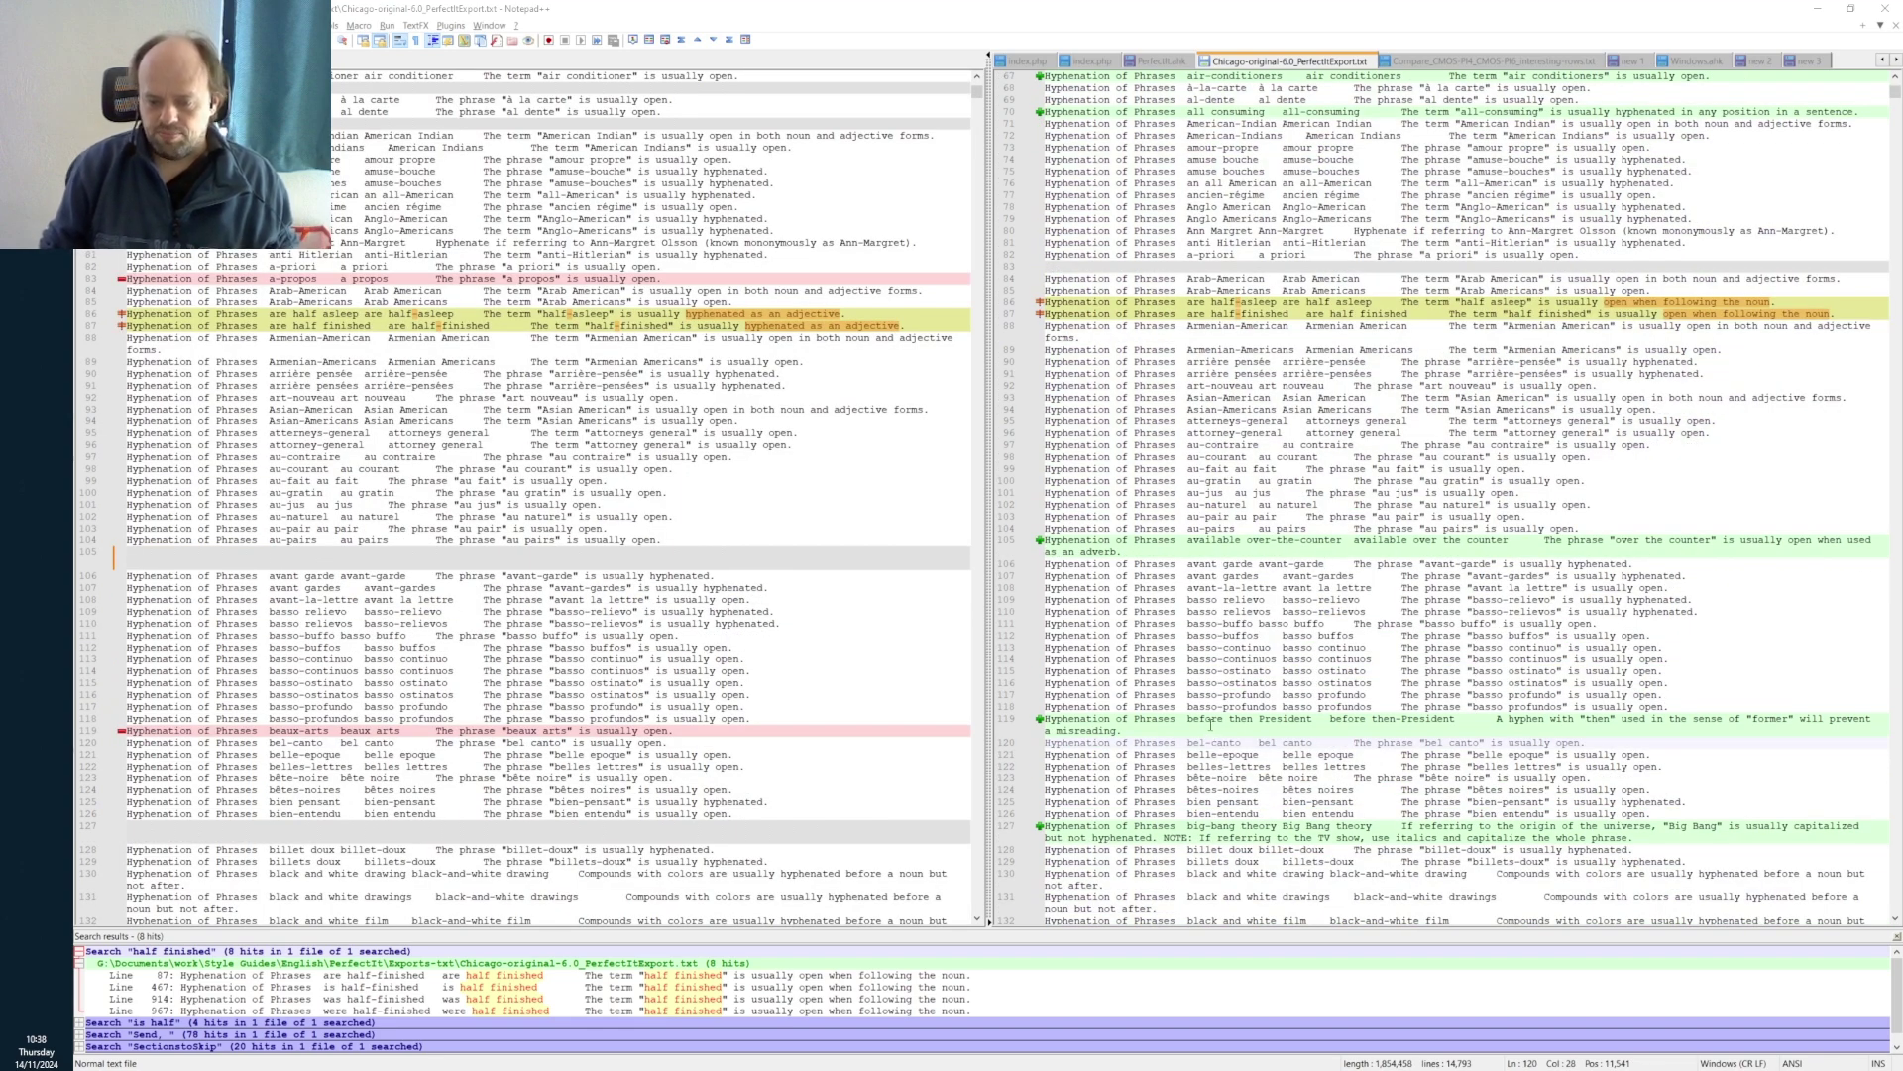
pyautogui.moveTo(1230, 801); pyautogui.dragTo(1076, 694)
pyautogui.click(1084, 661)
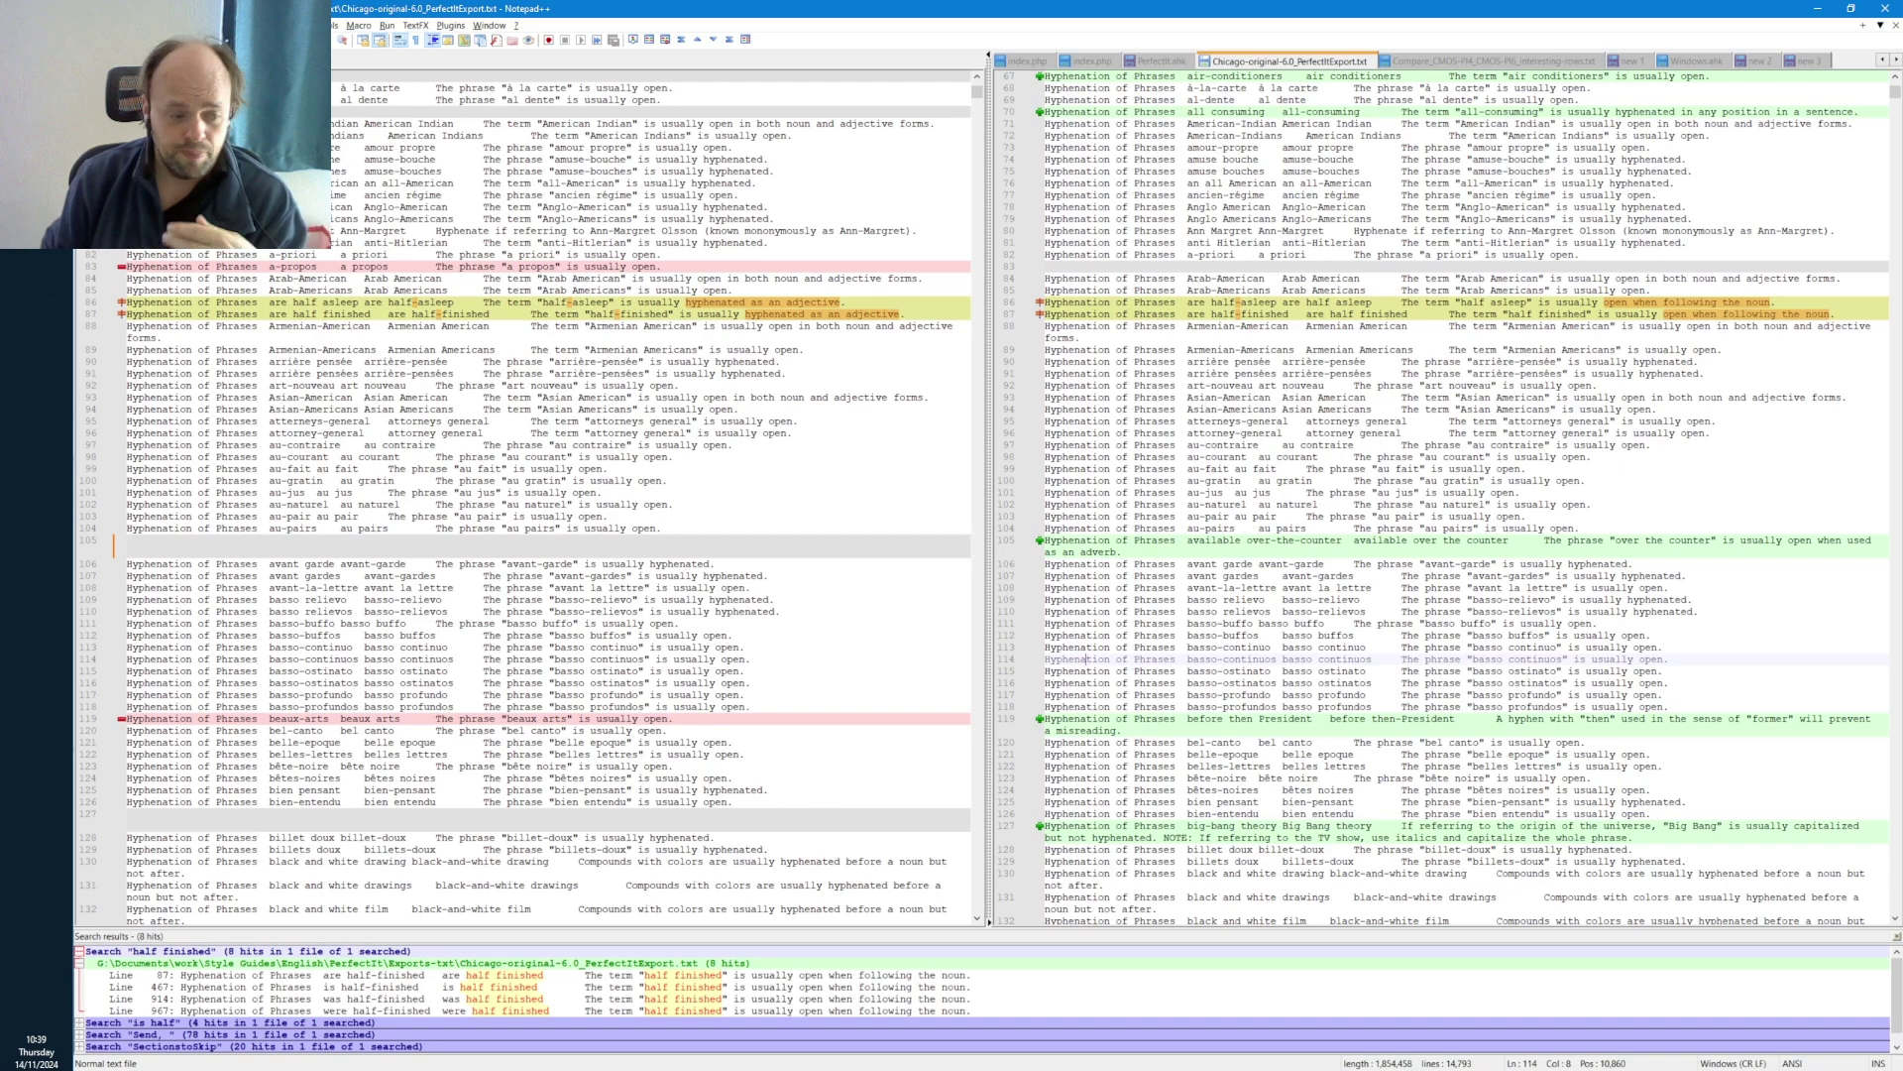
pyautogui.click(1229, 422)
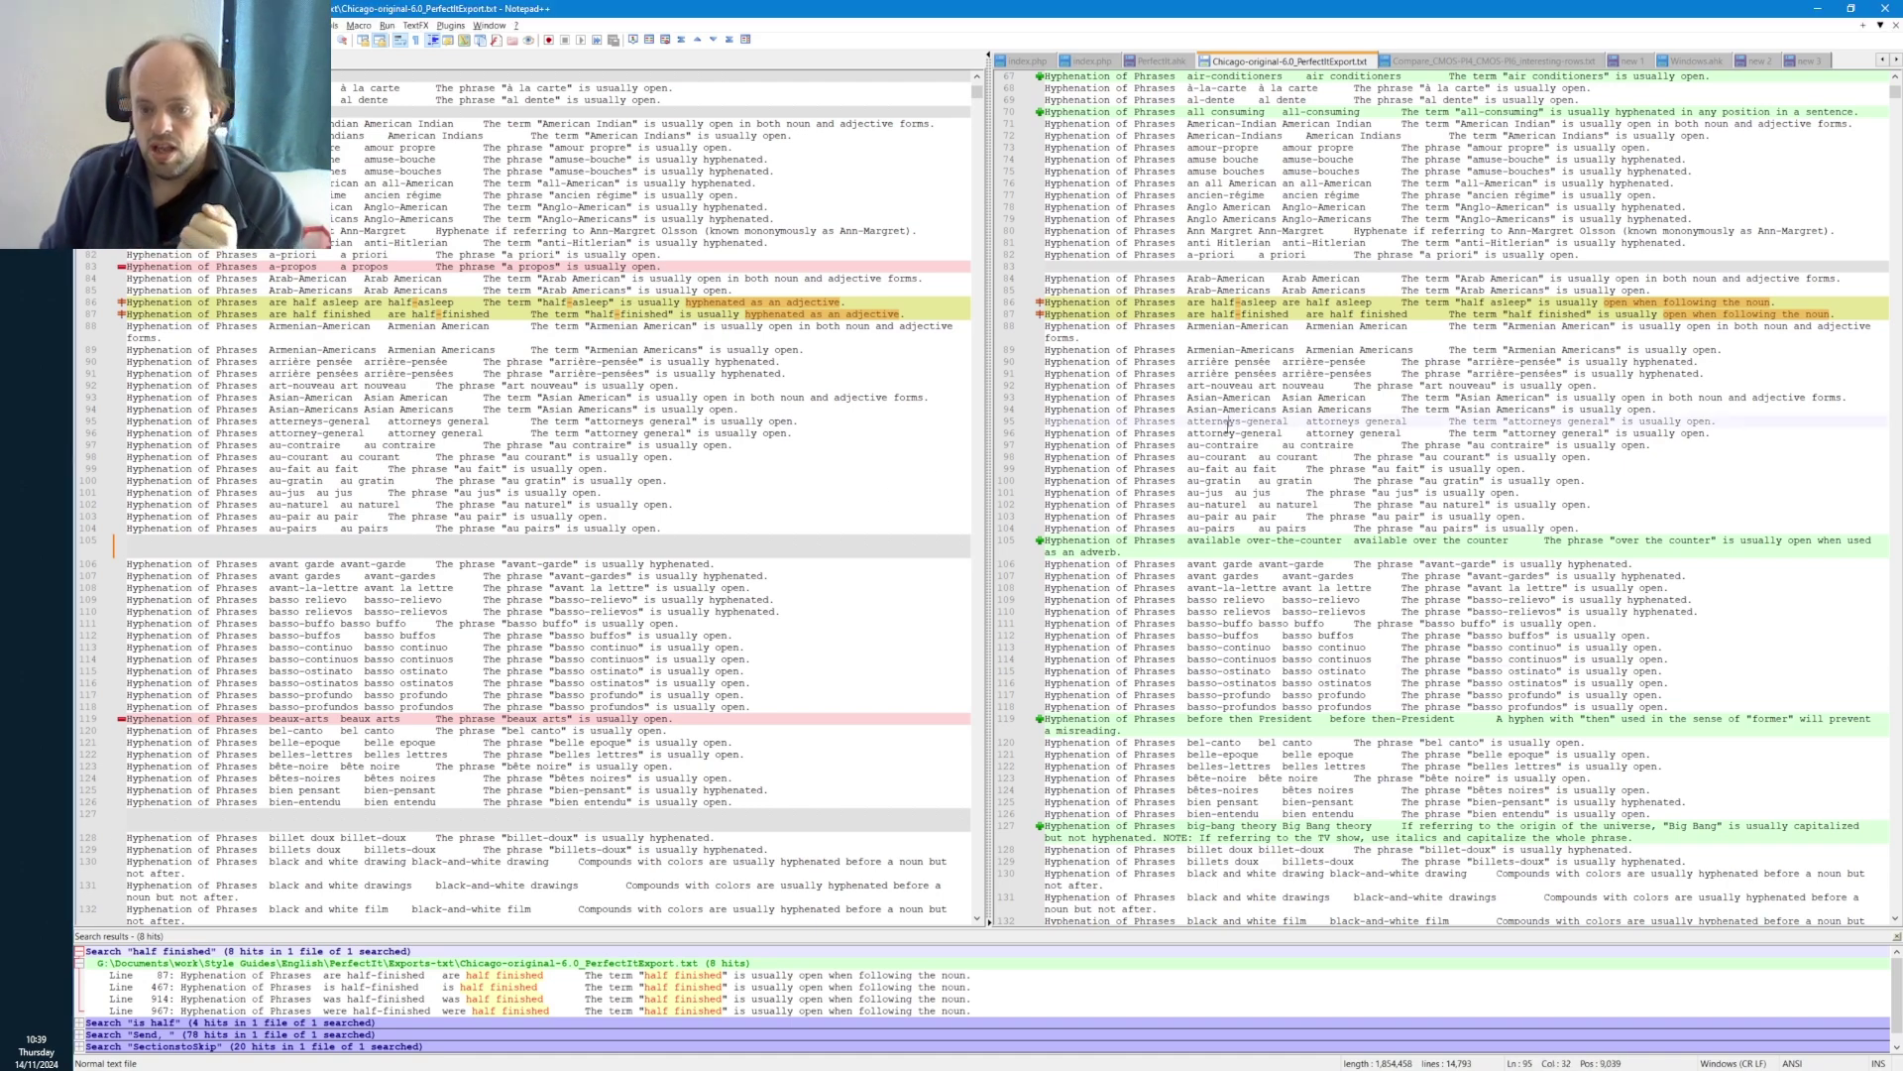
# - Go to line 547 of the 6.0 export and examine the added "mid to late" entries with a suspended hyphen
pyautogui.hotkey('ctrl', 'g')
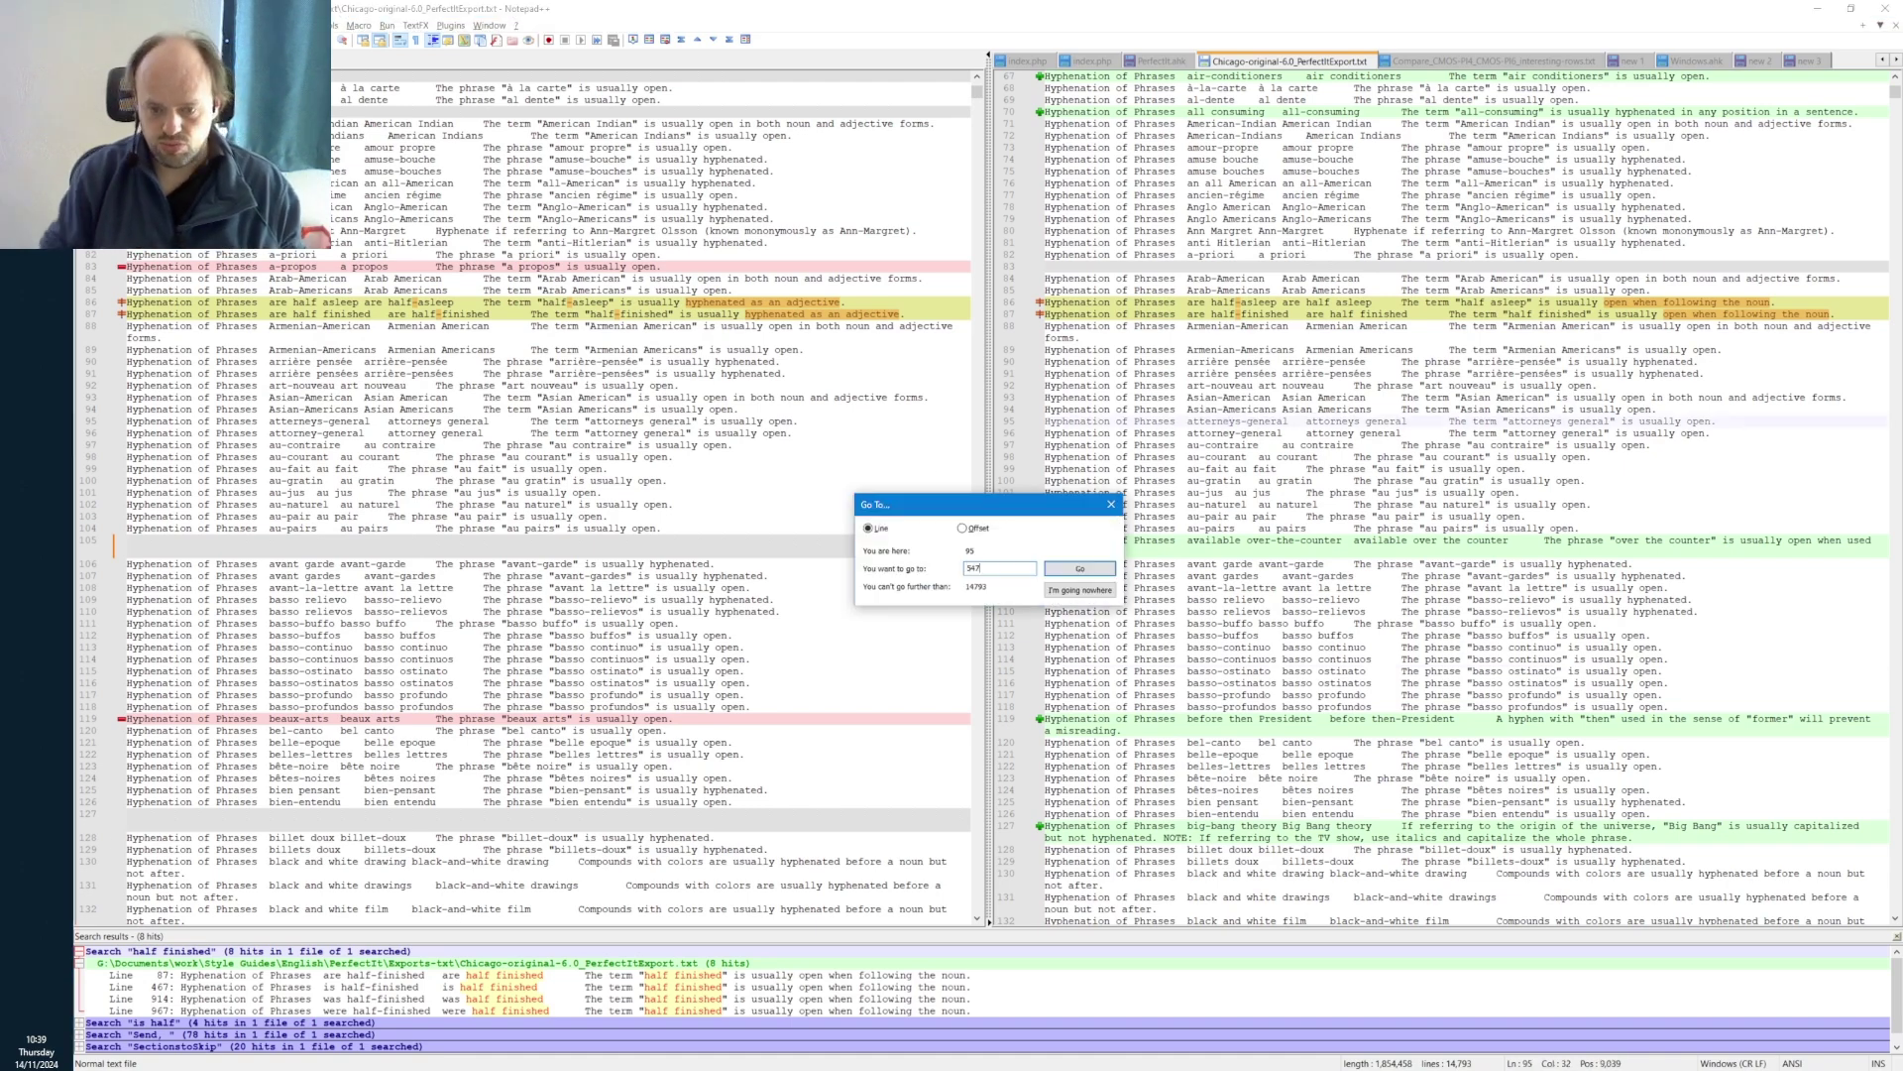
pyautogui.press('Return')
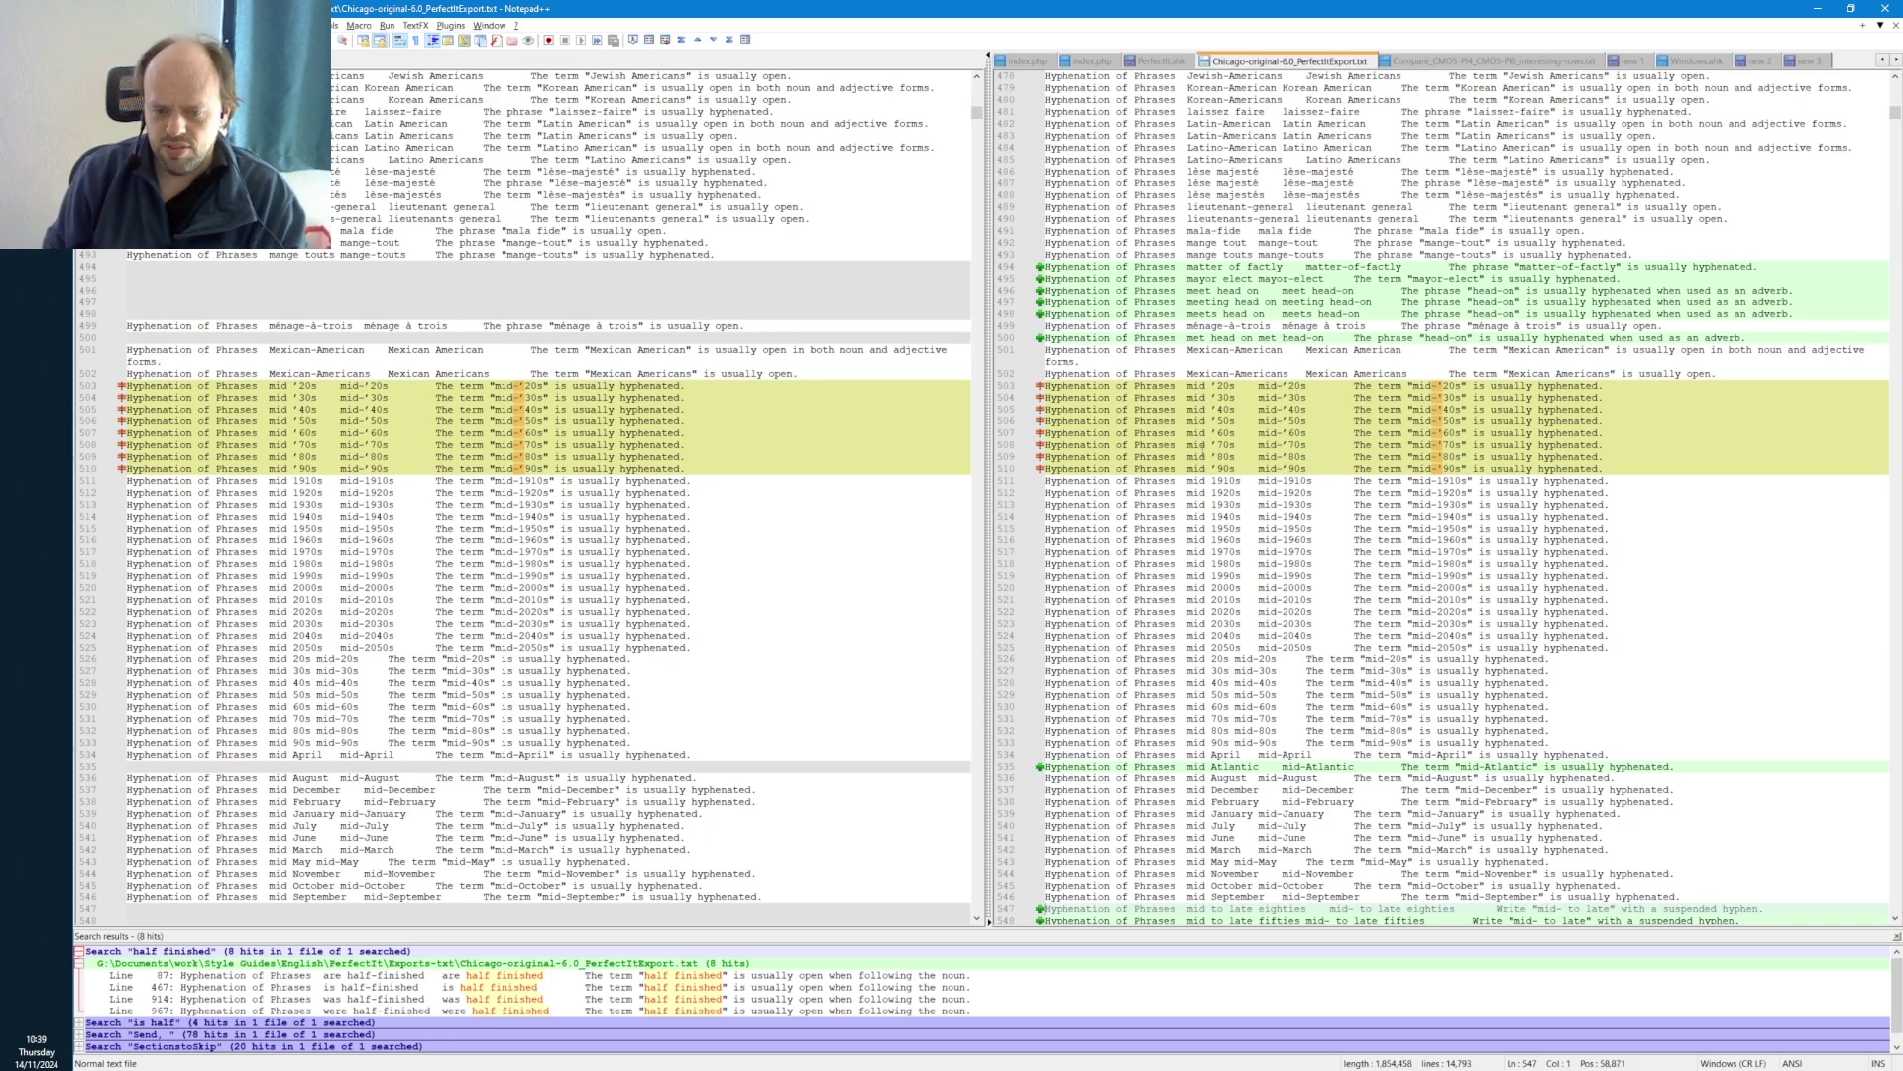
pyautogui.scroll(-11, 1203, 447)
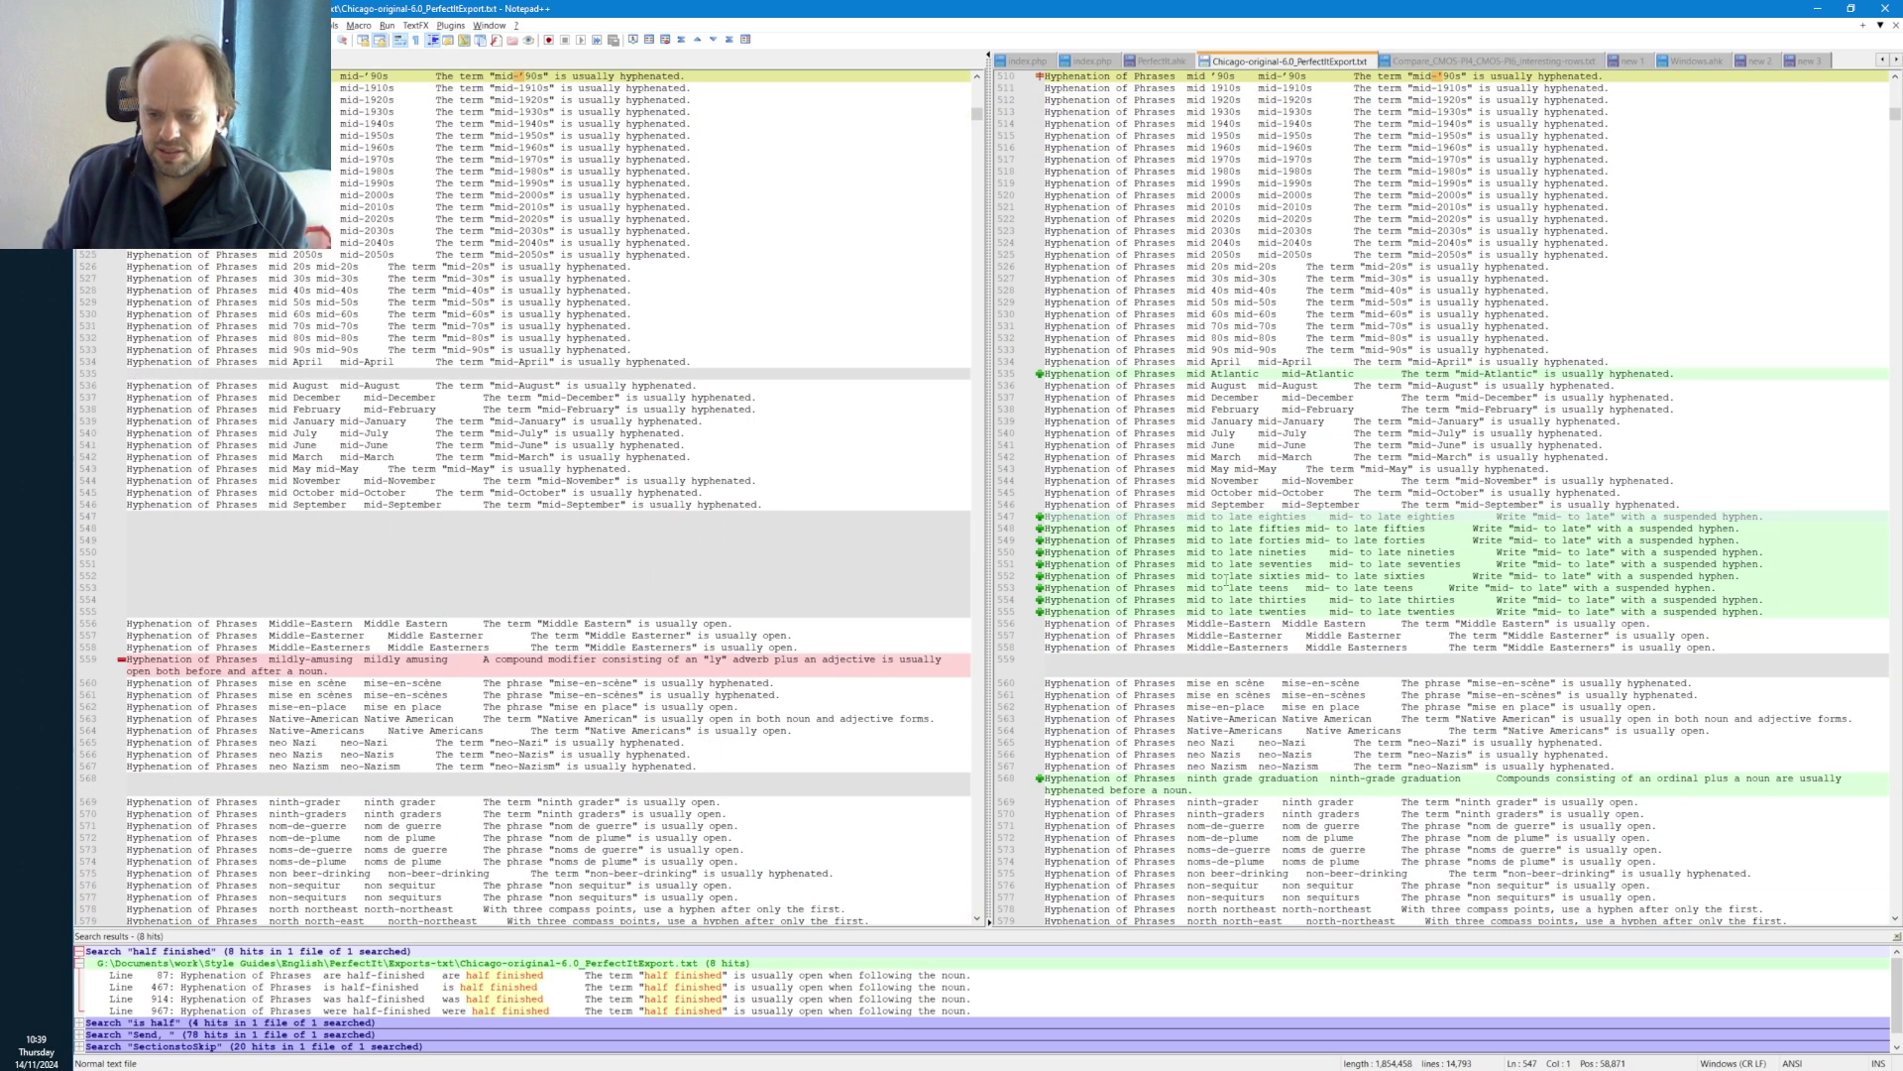
pyautogui.scroll(-3, 1227, 580)
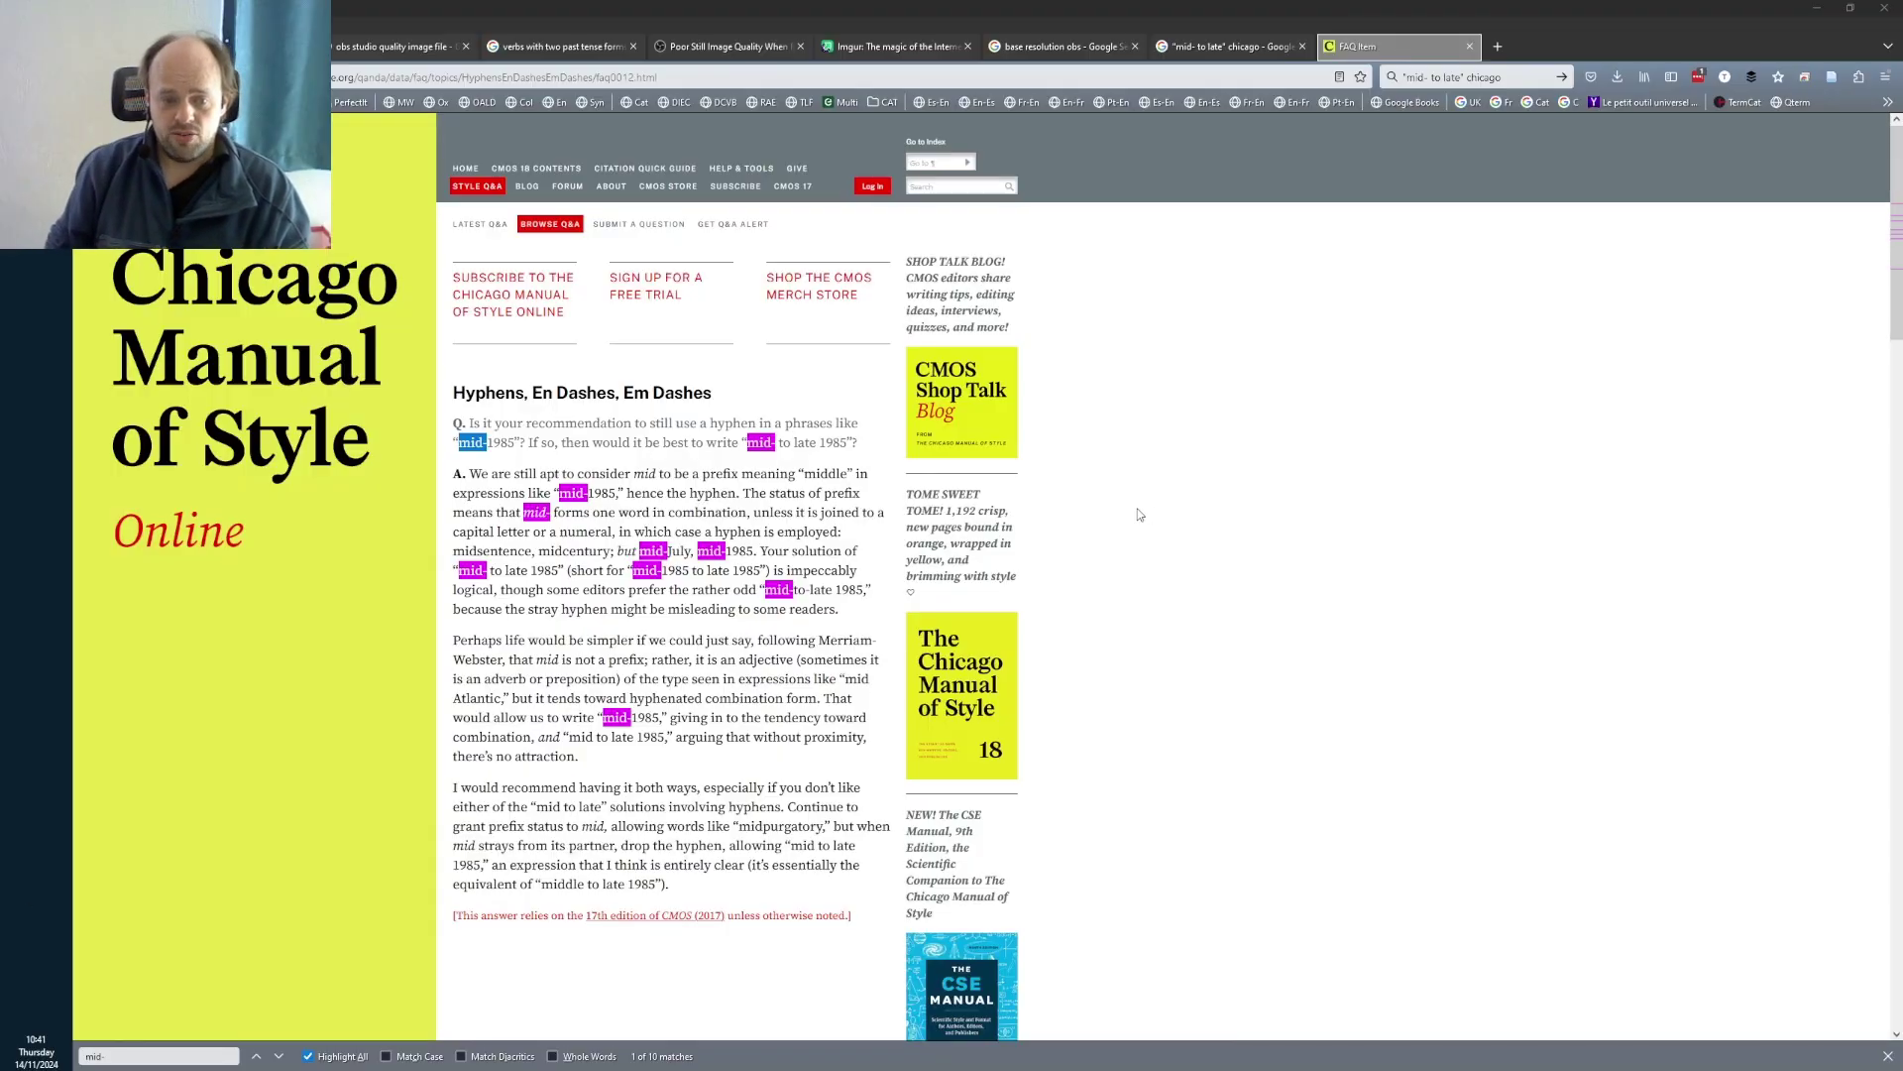
# - Switch to the Chicago Manual of Style Q&A page in the browser and highlight "mid- to late 1985" in the question
pyautogui.moveTo(749, 443); pyautogui.dragTo(849, 444)
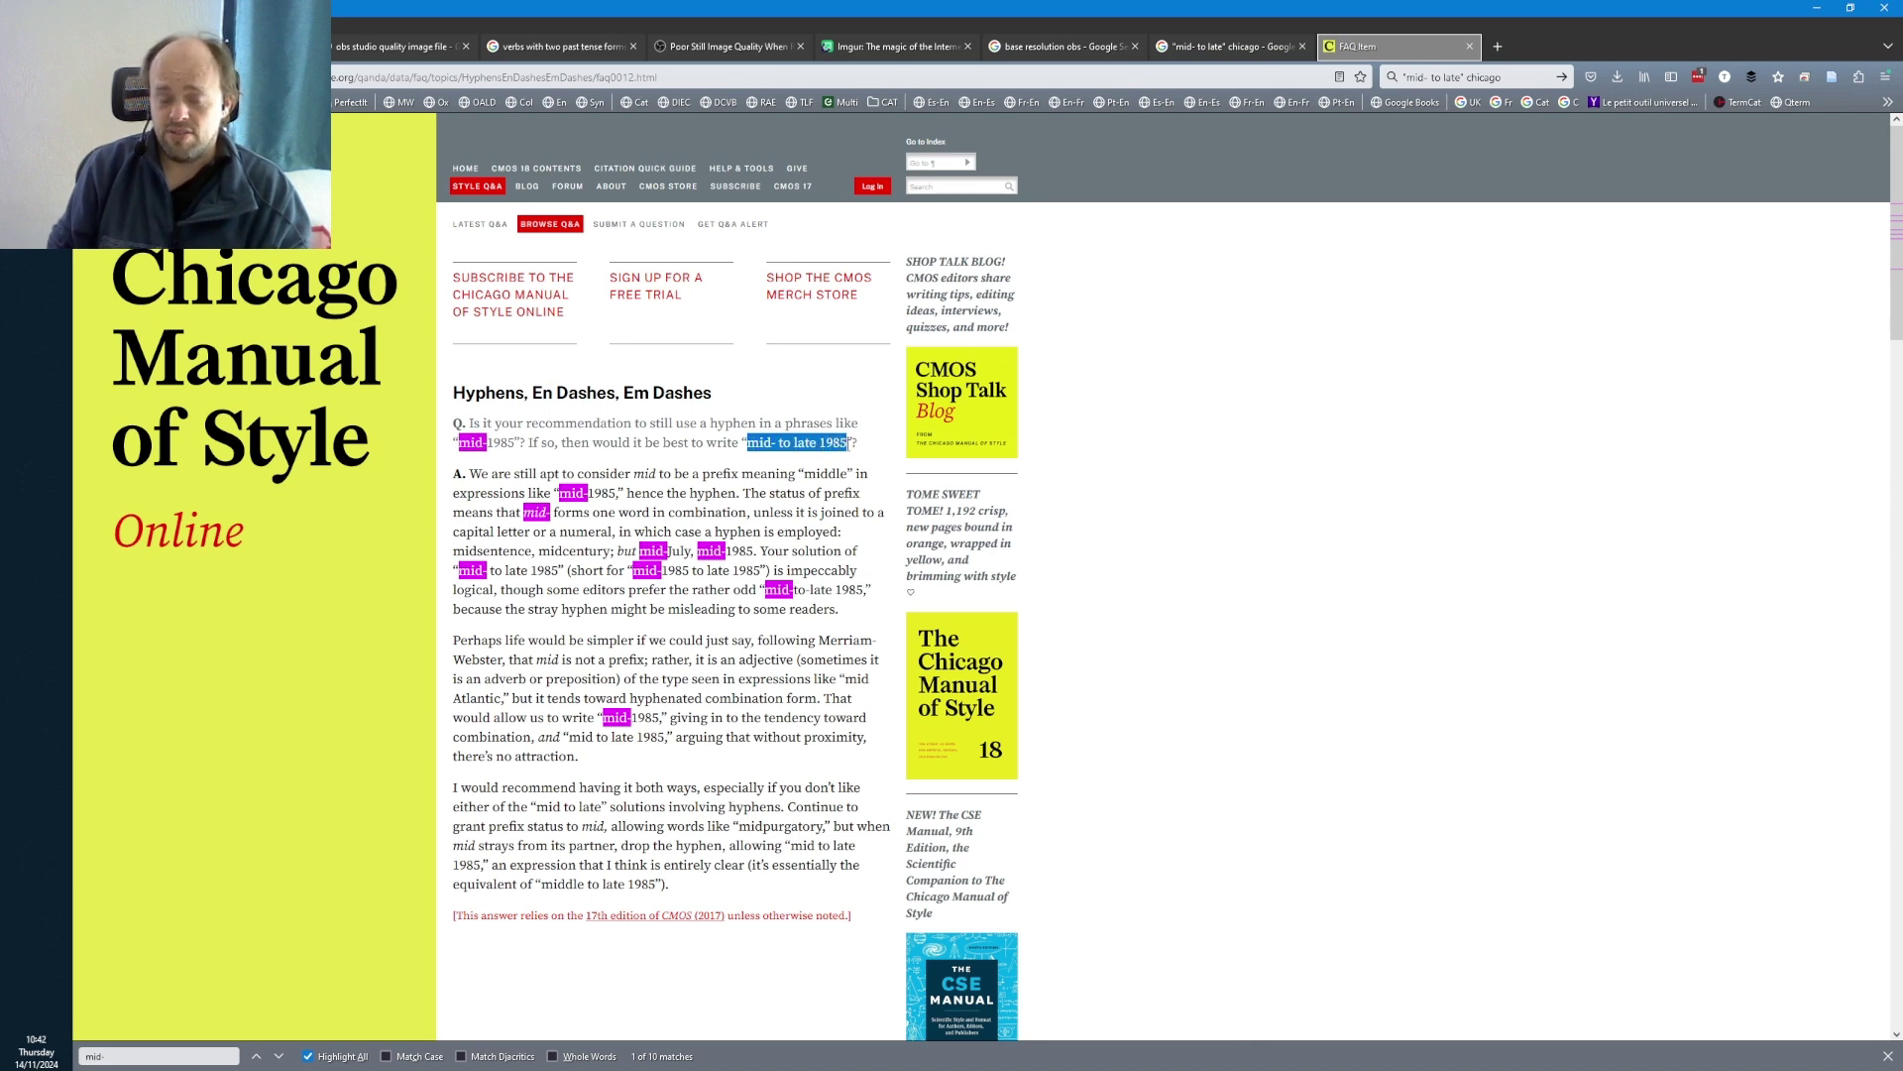
pyautogui.click(849, 443)
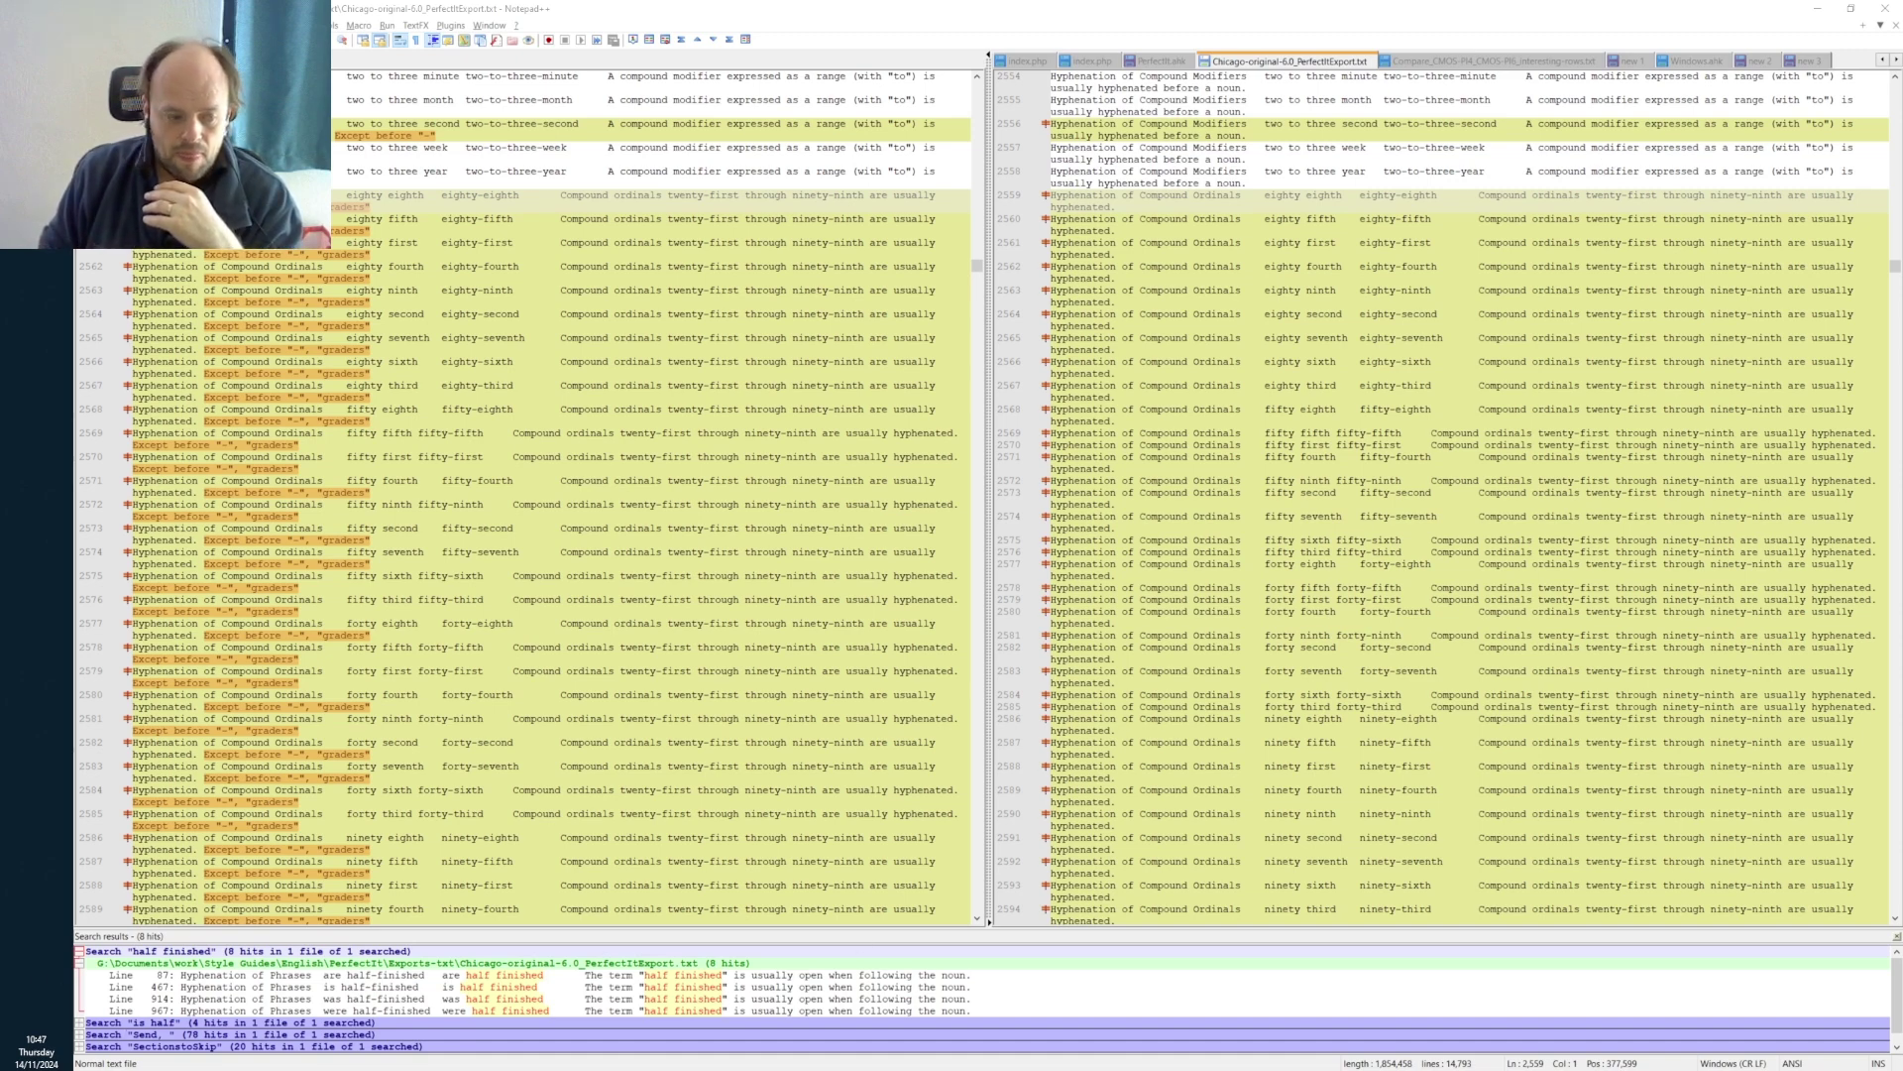
# - Return to Notepad++ and highlight the removed Preferred Spelling ligature entries in the 5.0 export, from "Aegean" through "Ethiopia"
pyautogui.hotkey('ctrl', 'pagedown')
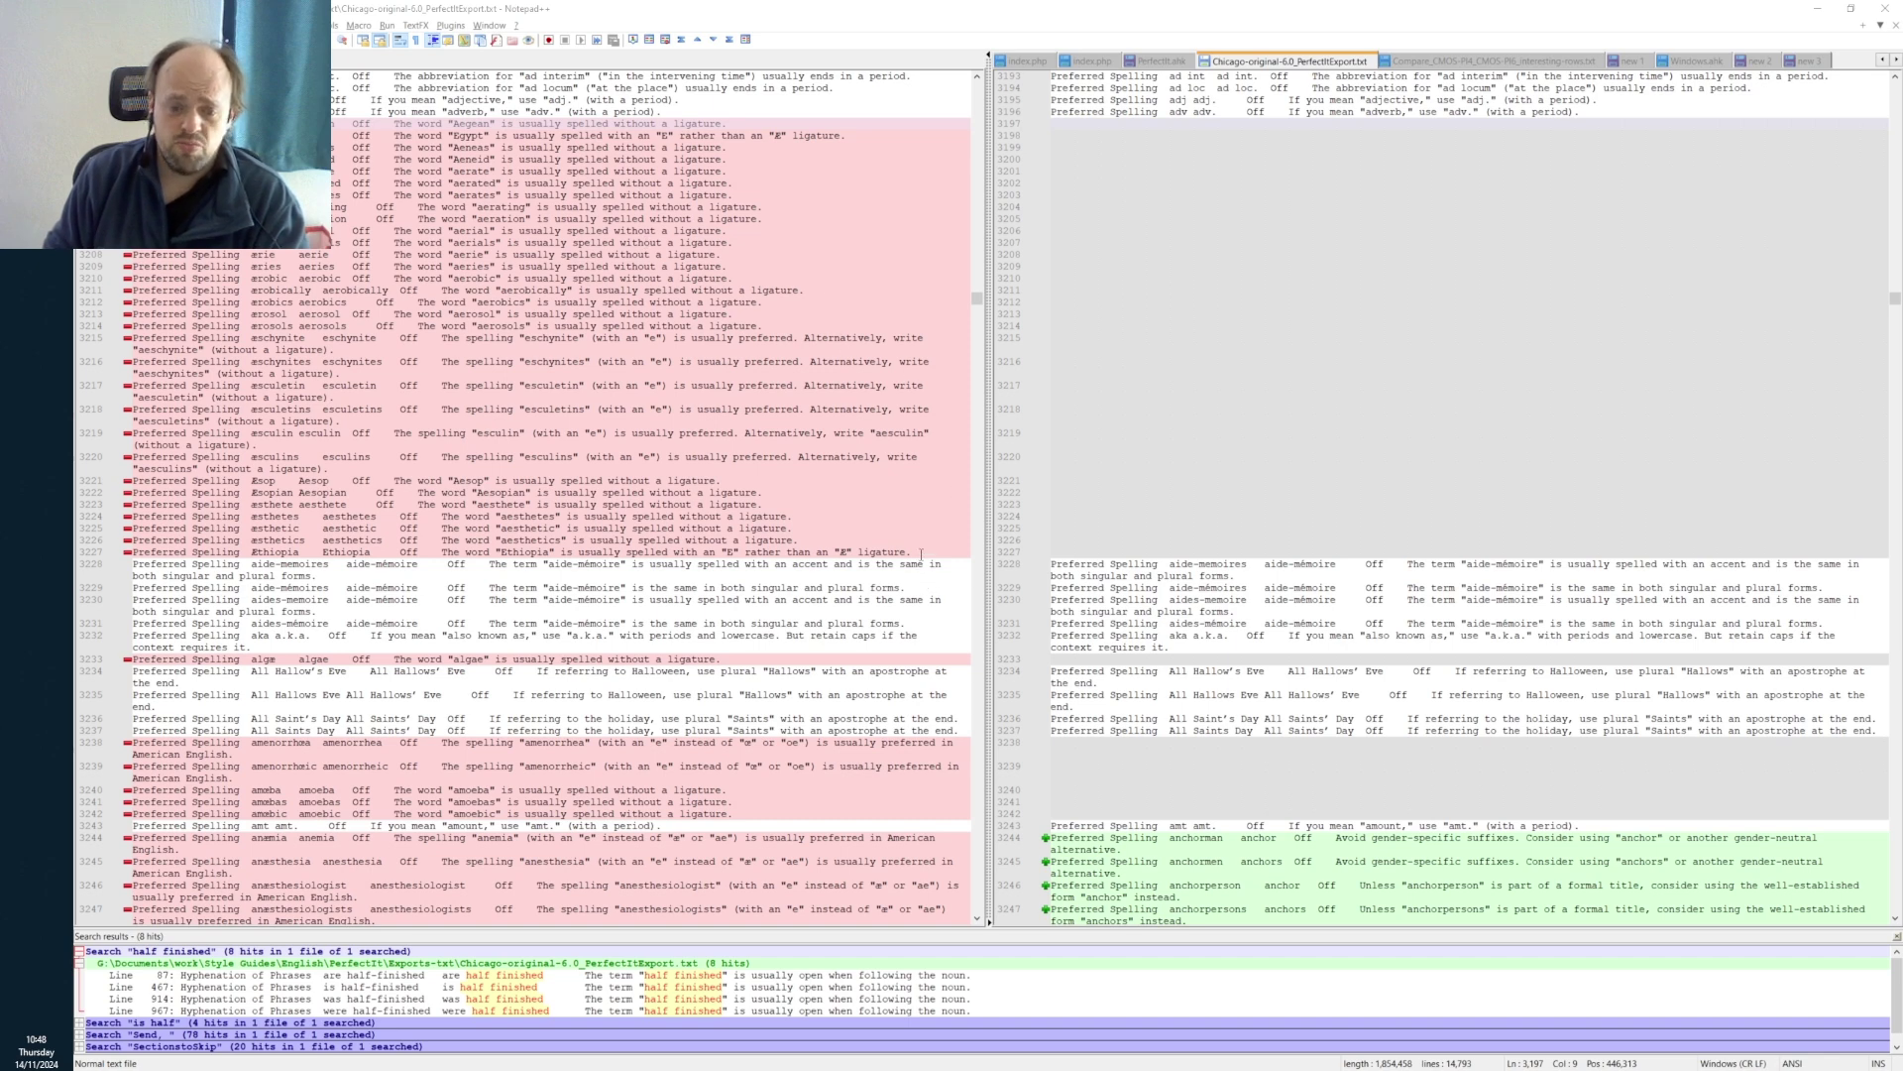
pyautogui.moveTo(921, 554); pyautogui.dragTo(133, 123)
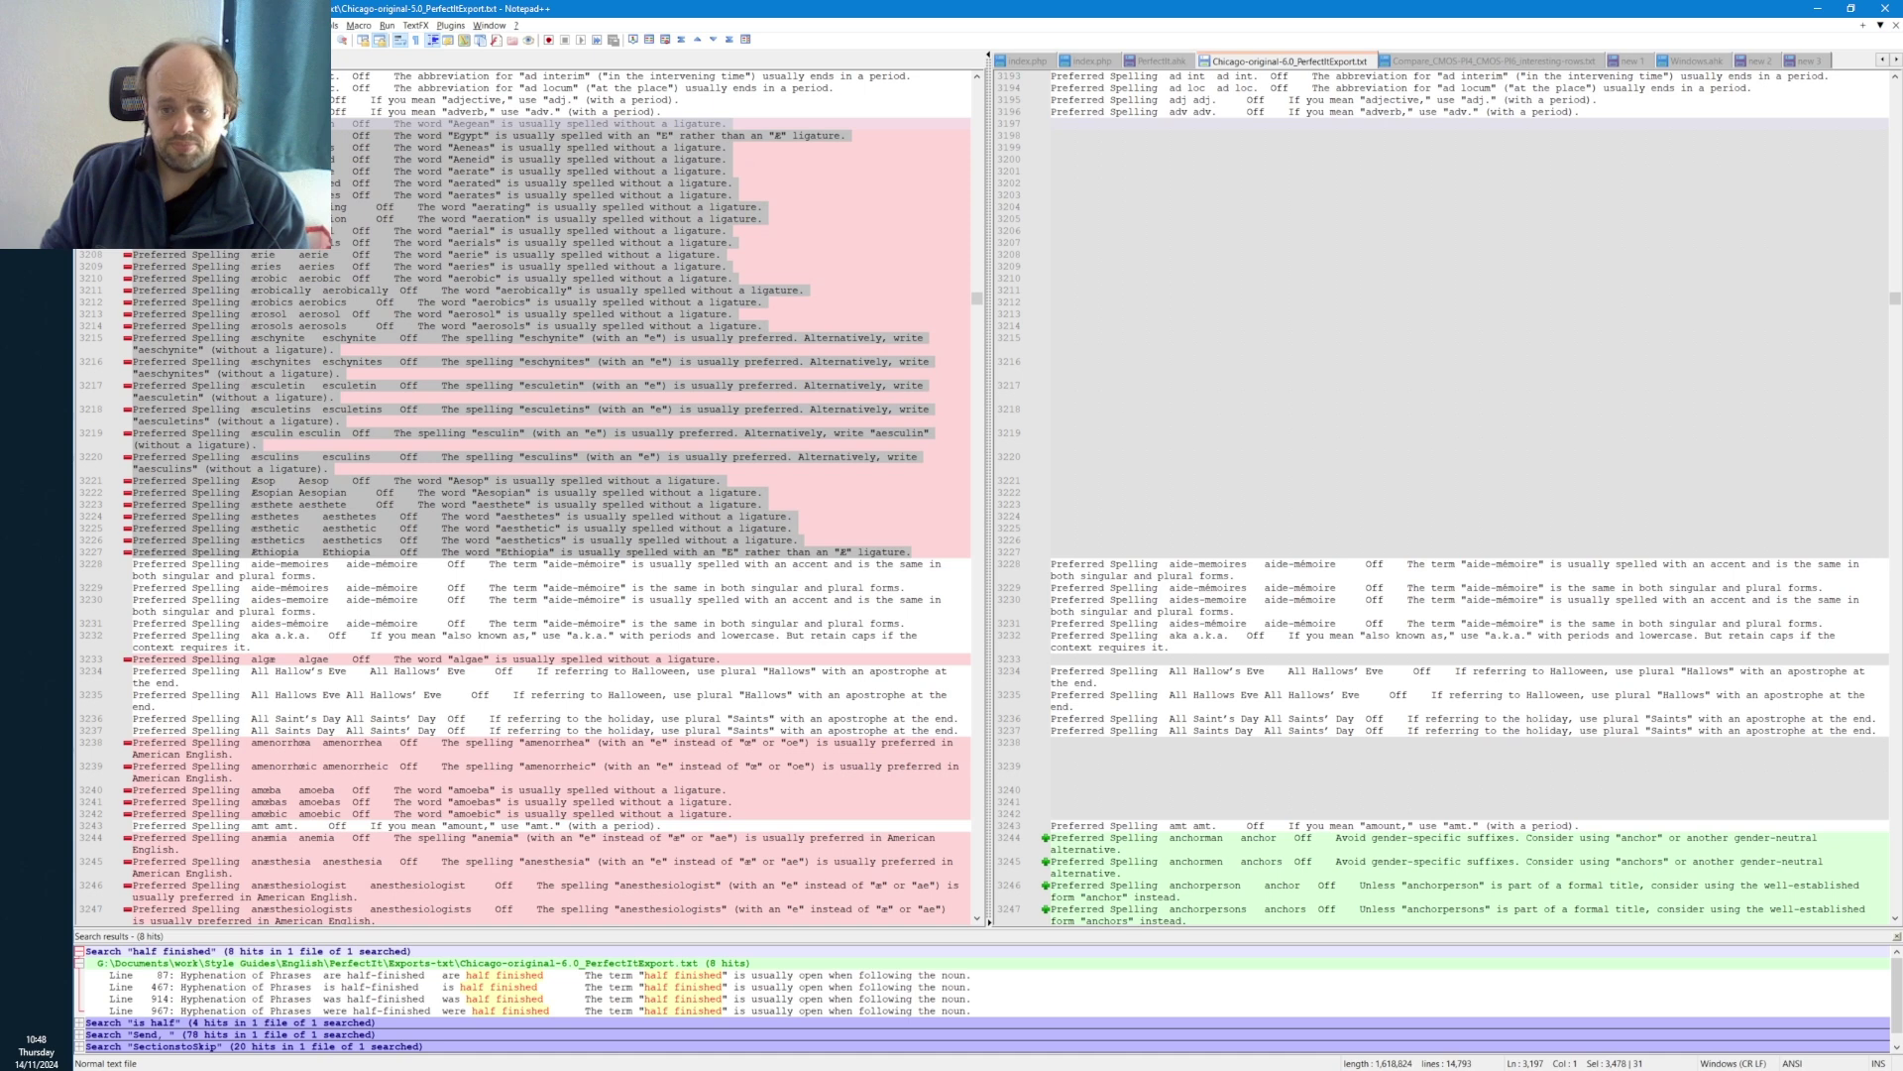
pyautogui.click(1360, 219)
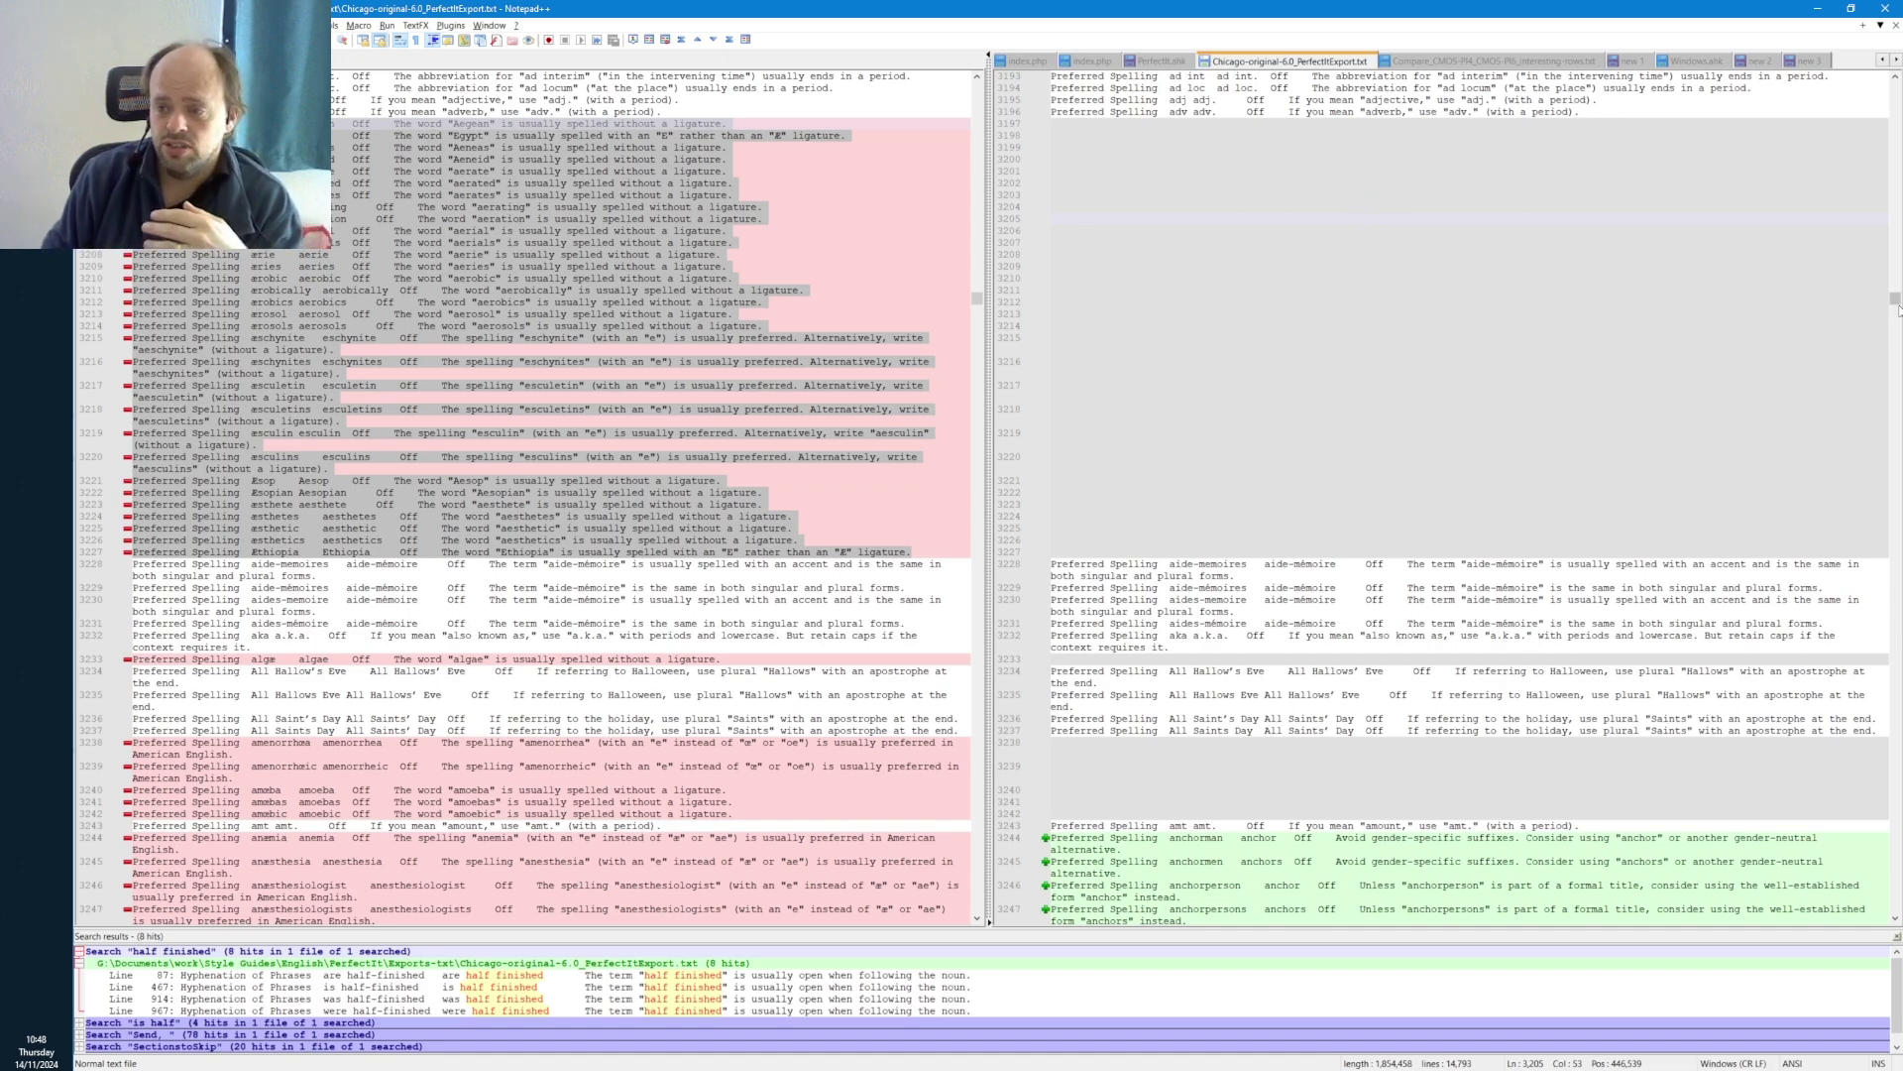
# - Search the 6.0 export from its beginning for "ligatures"
pyautogui.moveTo(1894, 302); pyautogui.dragTo(1894, 88)
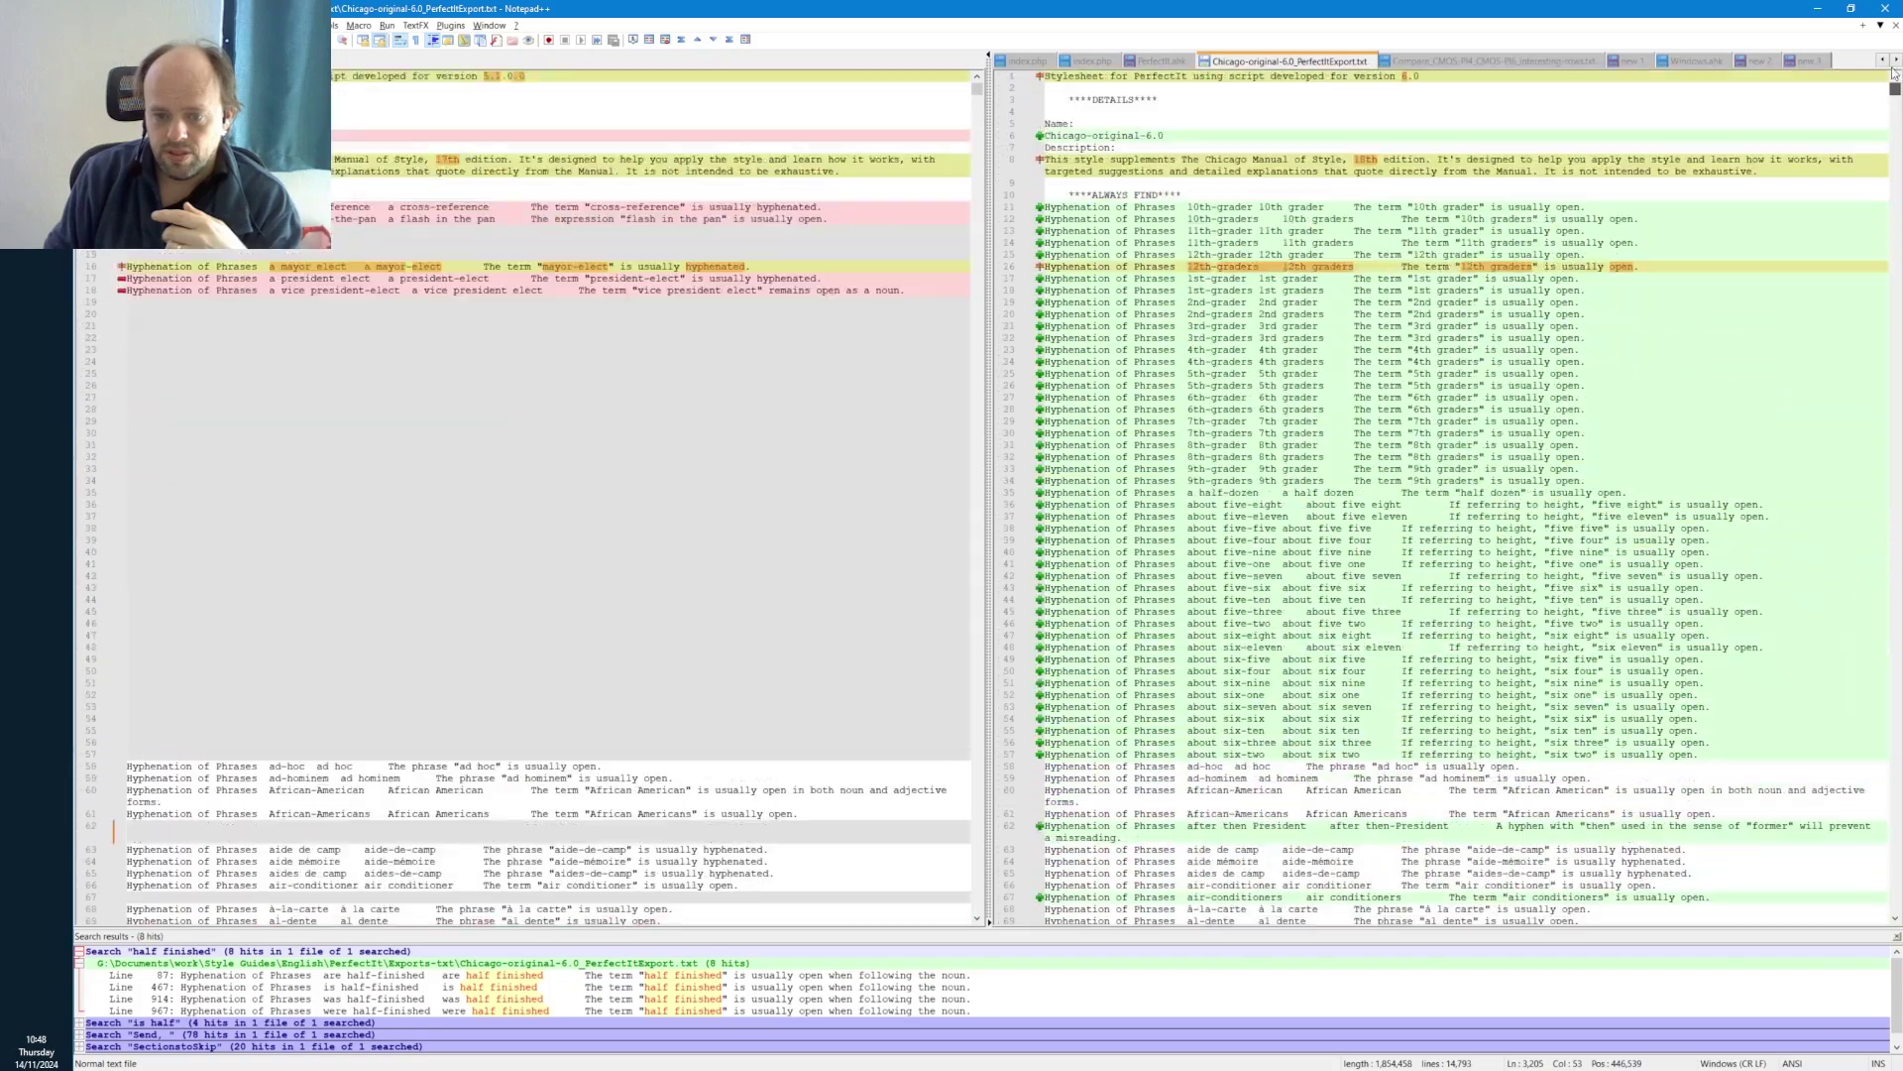
pyautogui.click(1334, 115)
pyautogui.hotkey('ctrl', 'f')
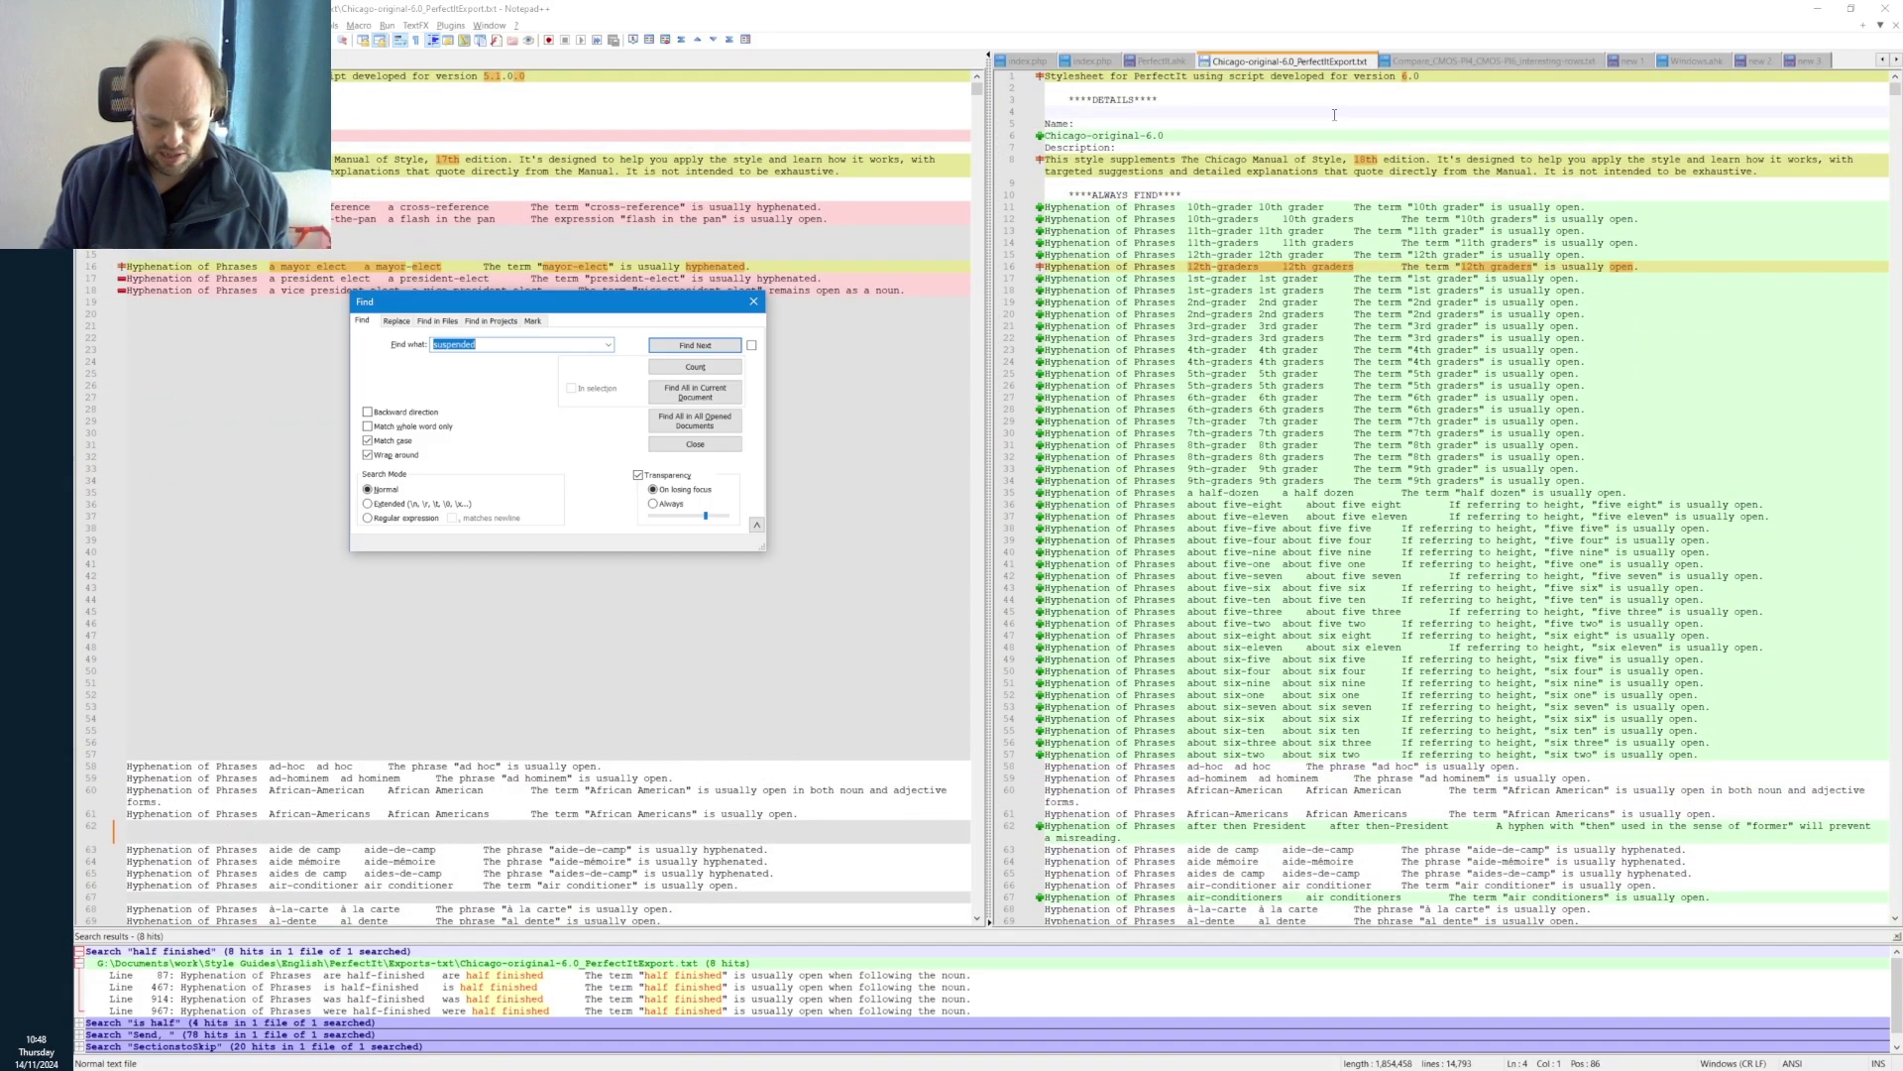
pyautogui.write('lqgatures')
pyautogui.press('Return')
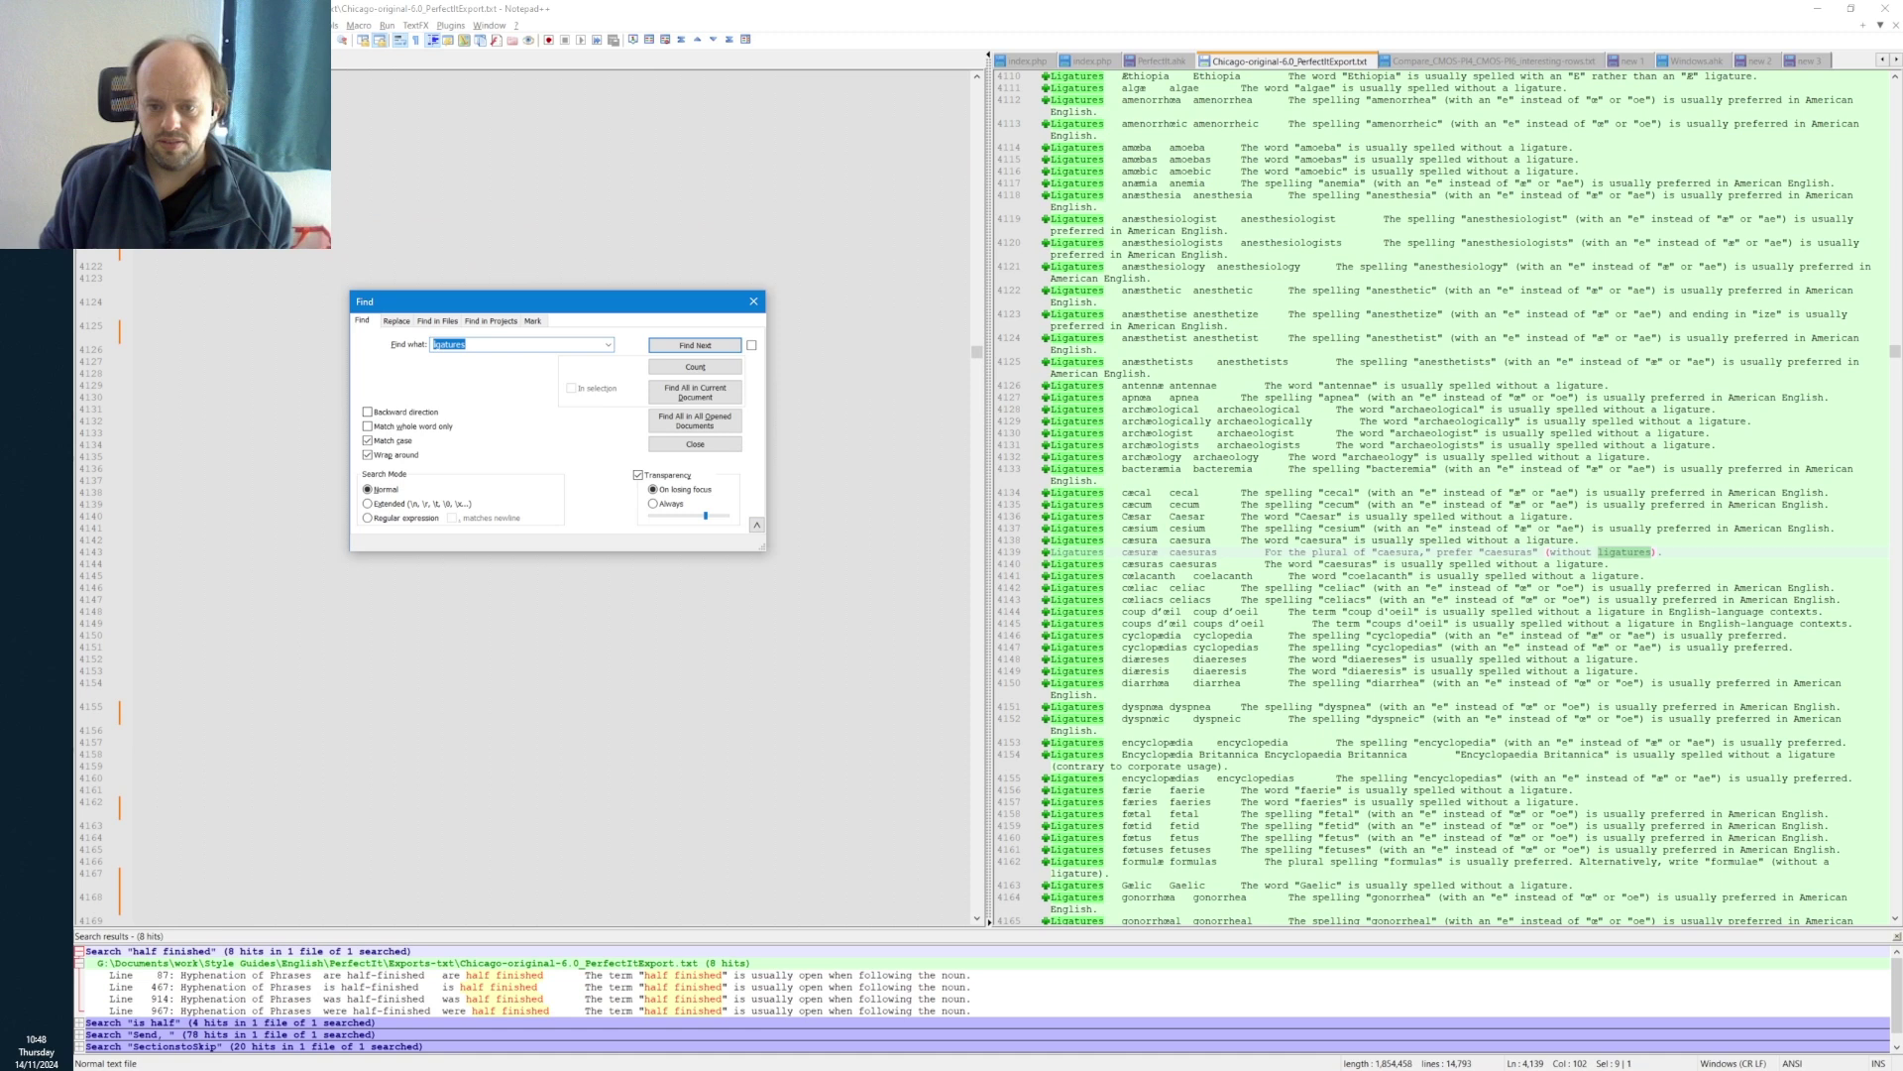
pyautogui.press('Escape')
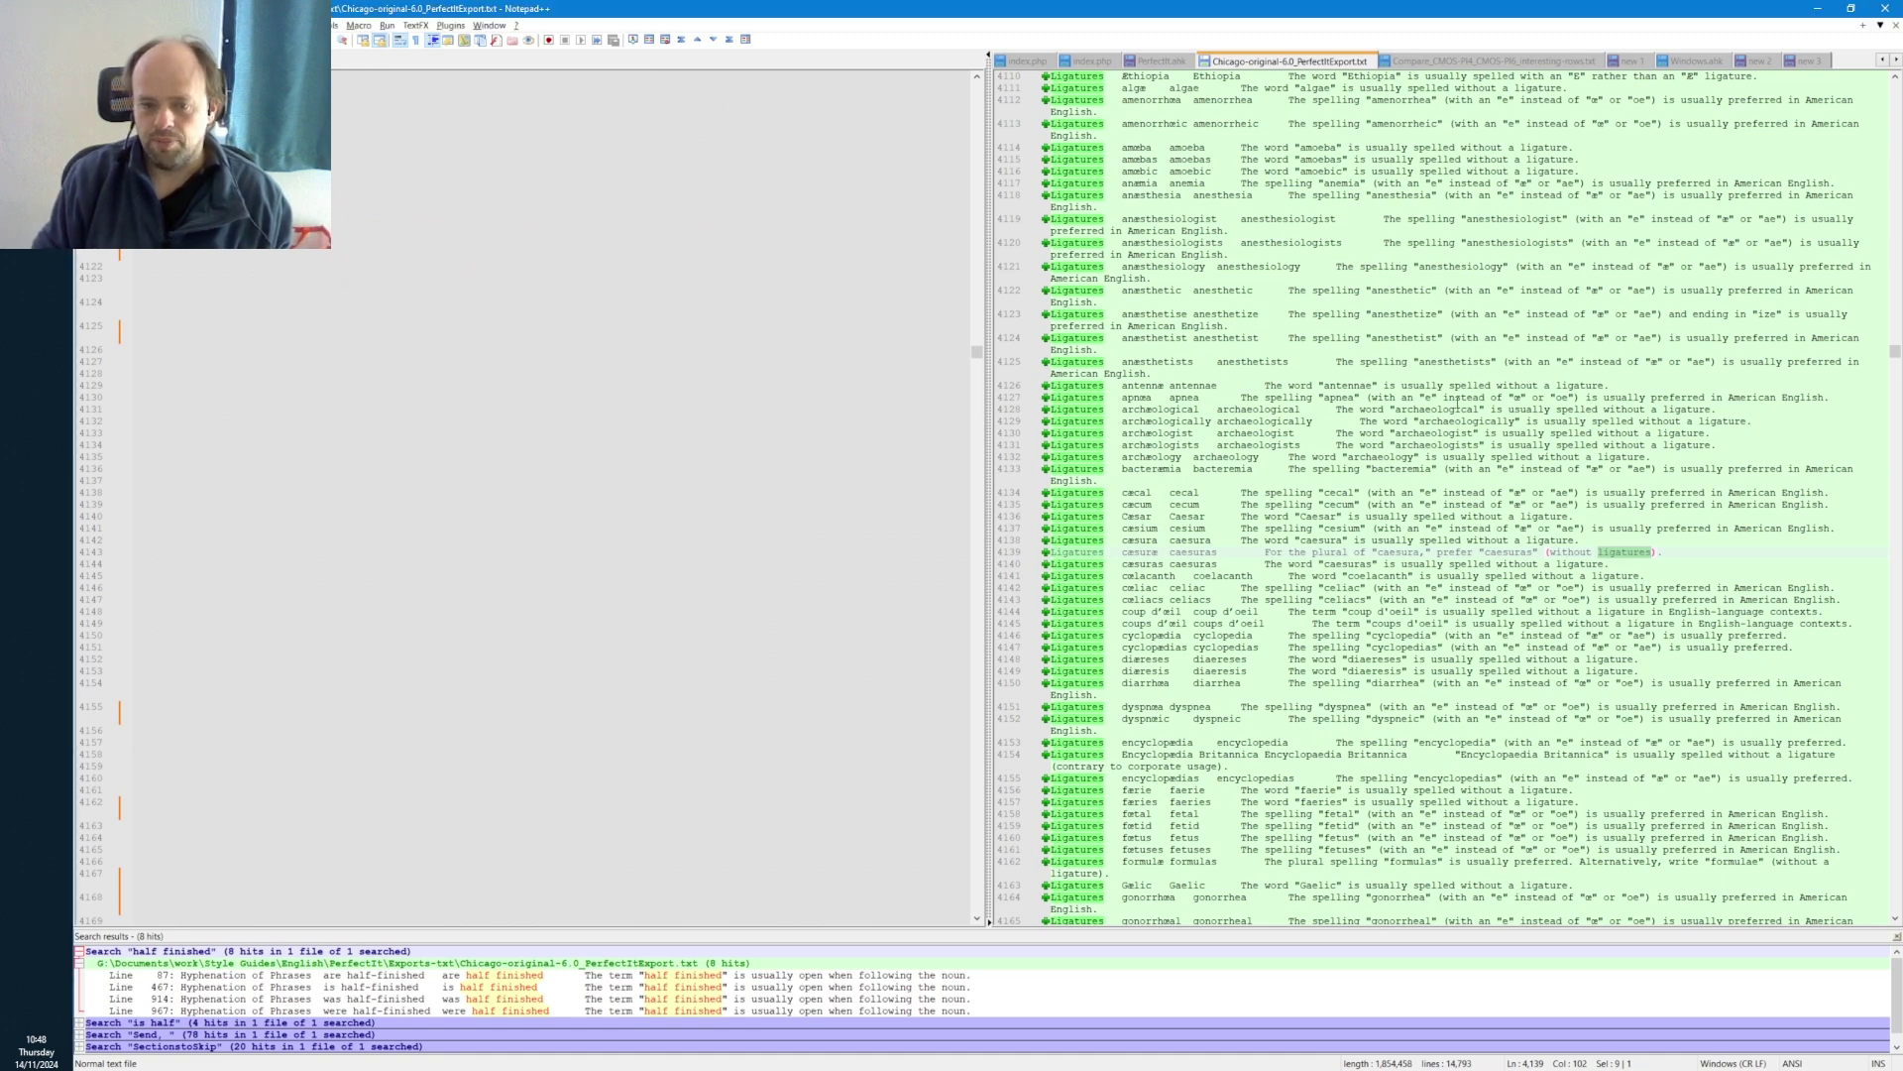
# - Examine the added Ligatures entries in the 6.0 export, from the start of the section down to the "Ethiopia" entry
pyautogui.scroll(5, 1133, 220)
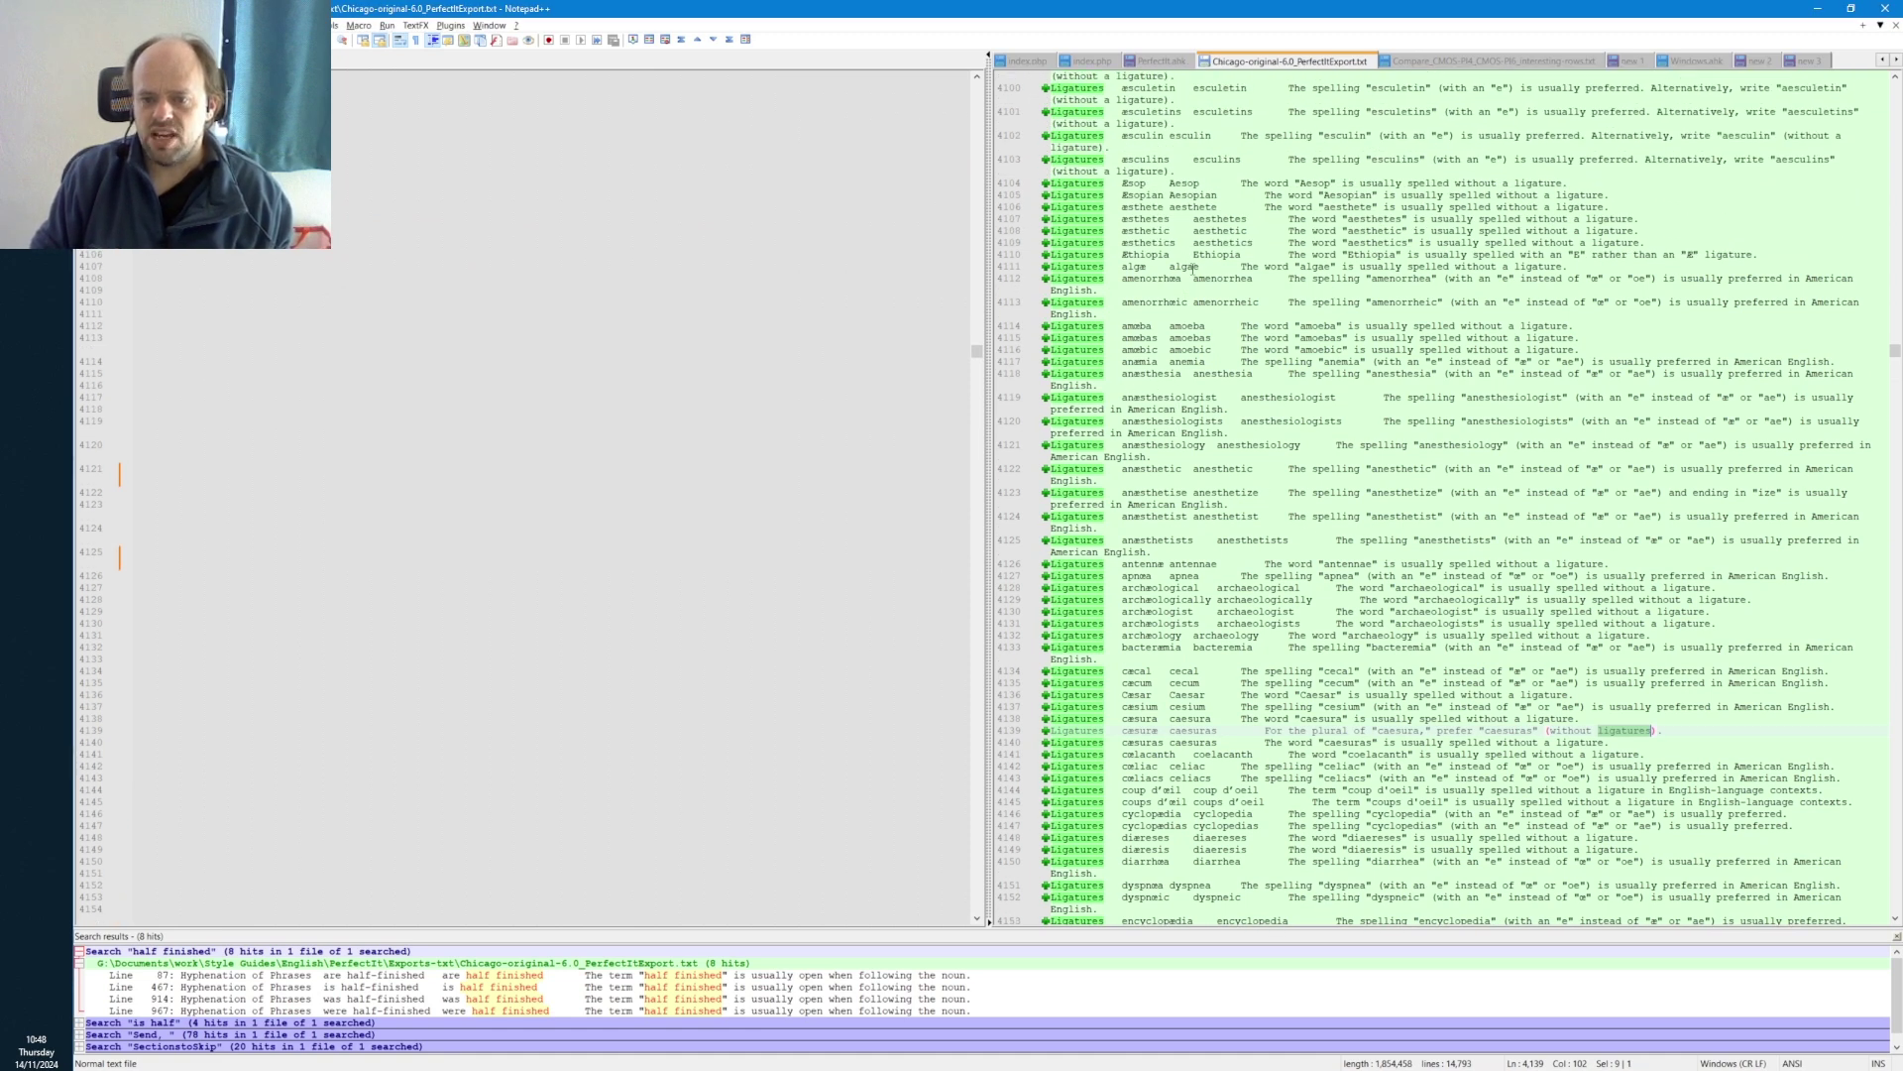
pyautogui.click(1204, 268)
pyautogui.press('Up')
pyautogui.press('Up')
pyautogui.press('Up')
pyautogui.press('Up')
pyautogui.press('Up')
pyautogui.press('Up')
pyautogui.press('Up')
pyautogui.press('Up')
pyautogui.press('Up')
pyautogui.press('Up')
pyautogui.press('Up')
pyautogui.press('Up')
pyautogui.press('Up')
pyautogui.press('Up')
pyautogui.press('Up')
pyautogui.press('Up')
pyautogui.press('Up')
pyautogui.press('Up')
pyautogui.press('Up')
pyautogui.press('Up')
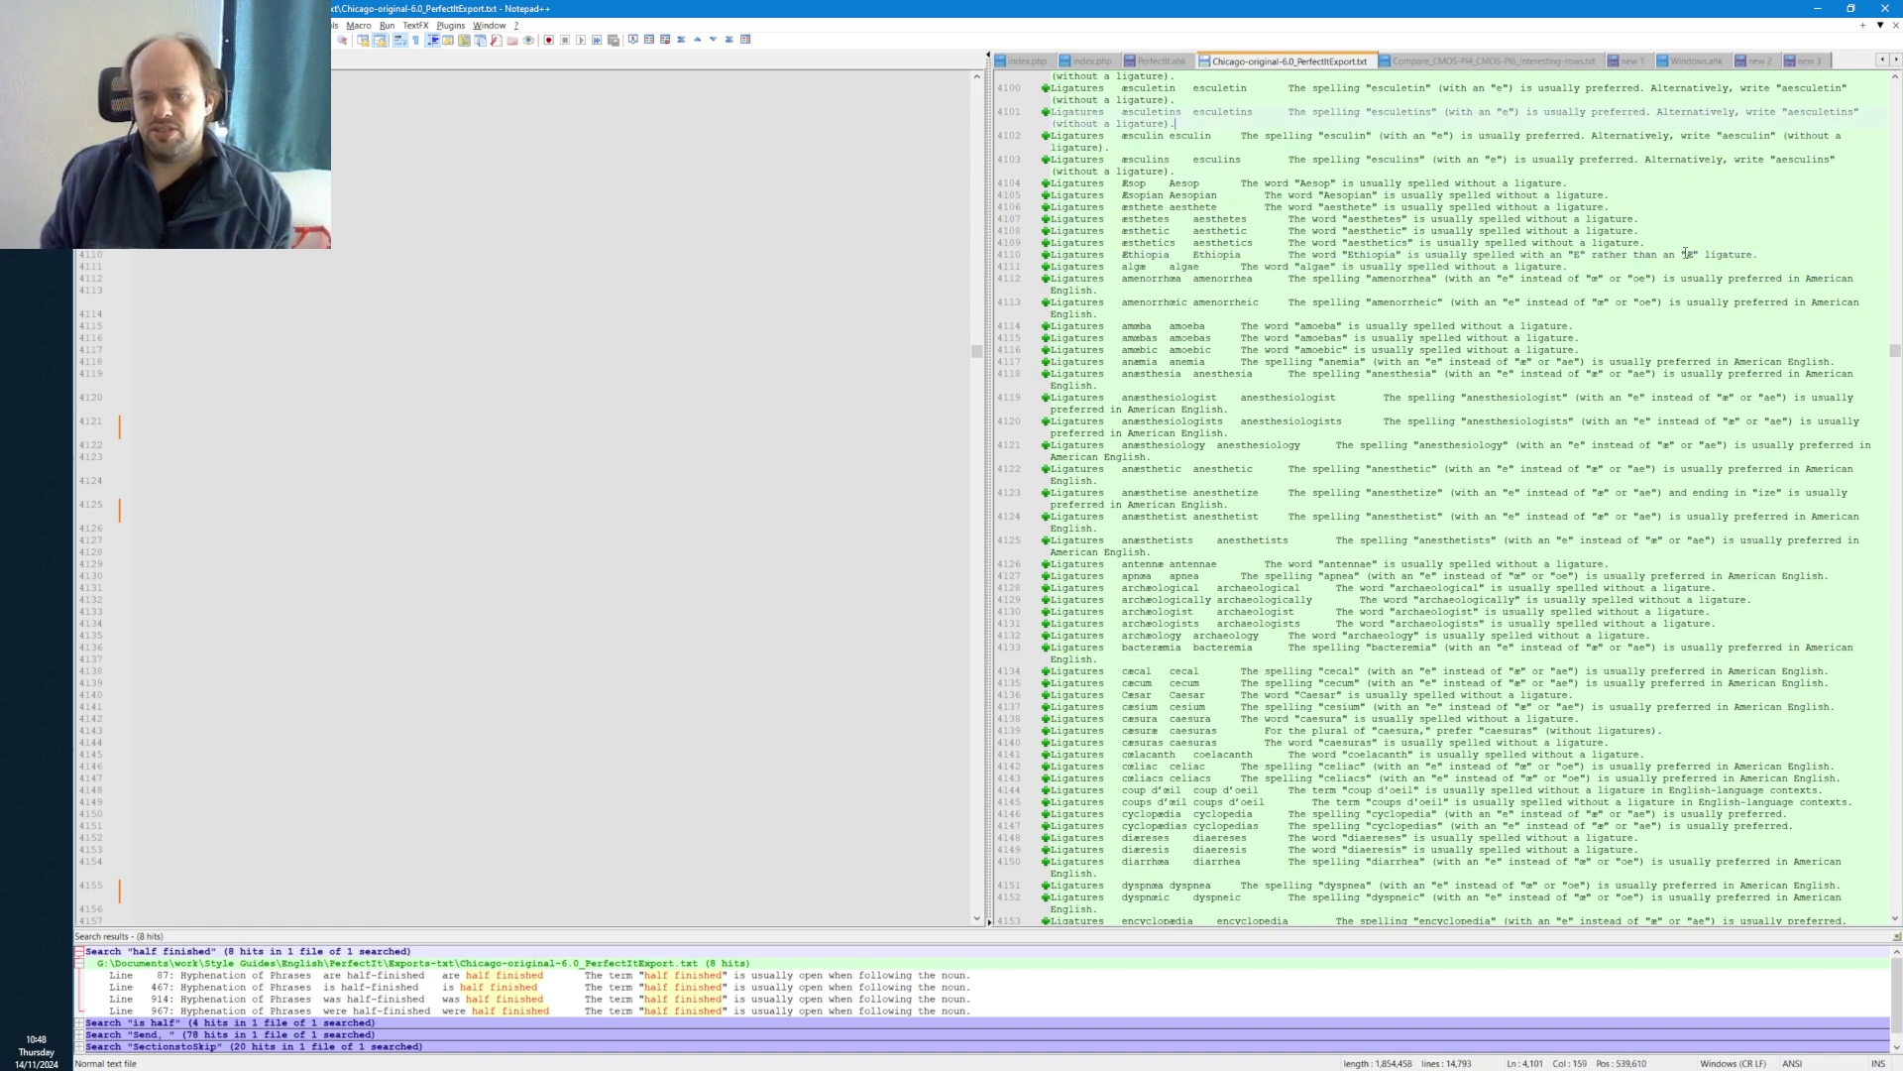
pyautogui.press('Up')
pyautogui.press('Up')
pyautogui.press('Up')
pyautogui.press('Up')
pyautogui.press('Up')
pyautogui.press('Up')
pyautogui.press('Up')
pyautogui.press('Up')
pyautogui.press('Up')
pyautogui.press('Up')
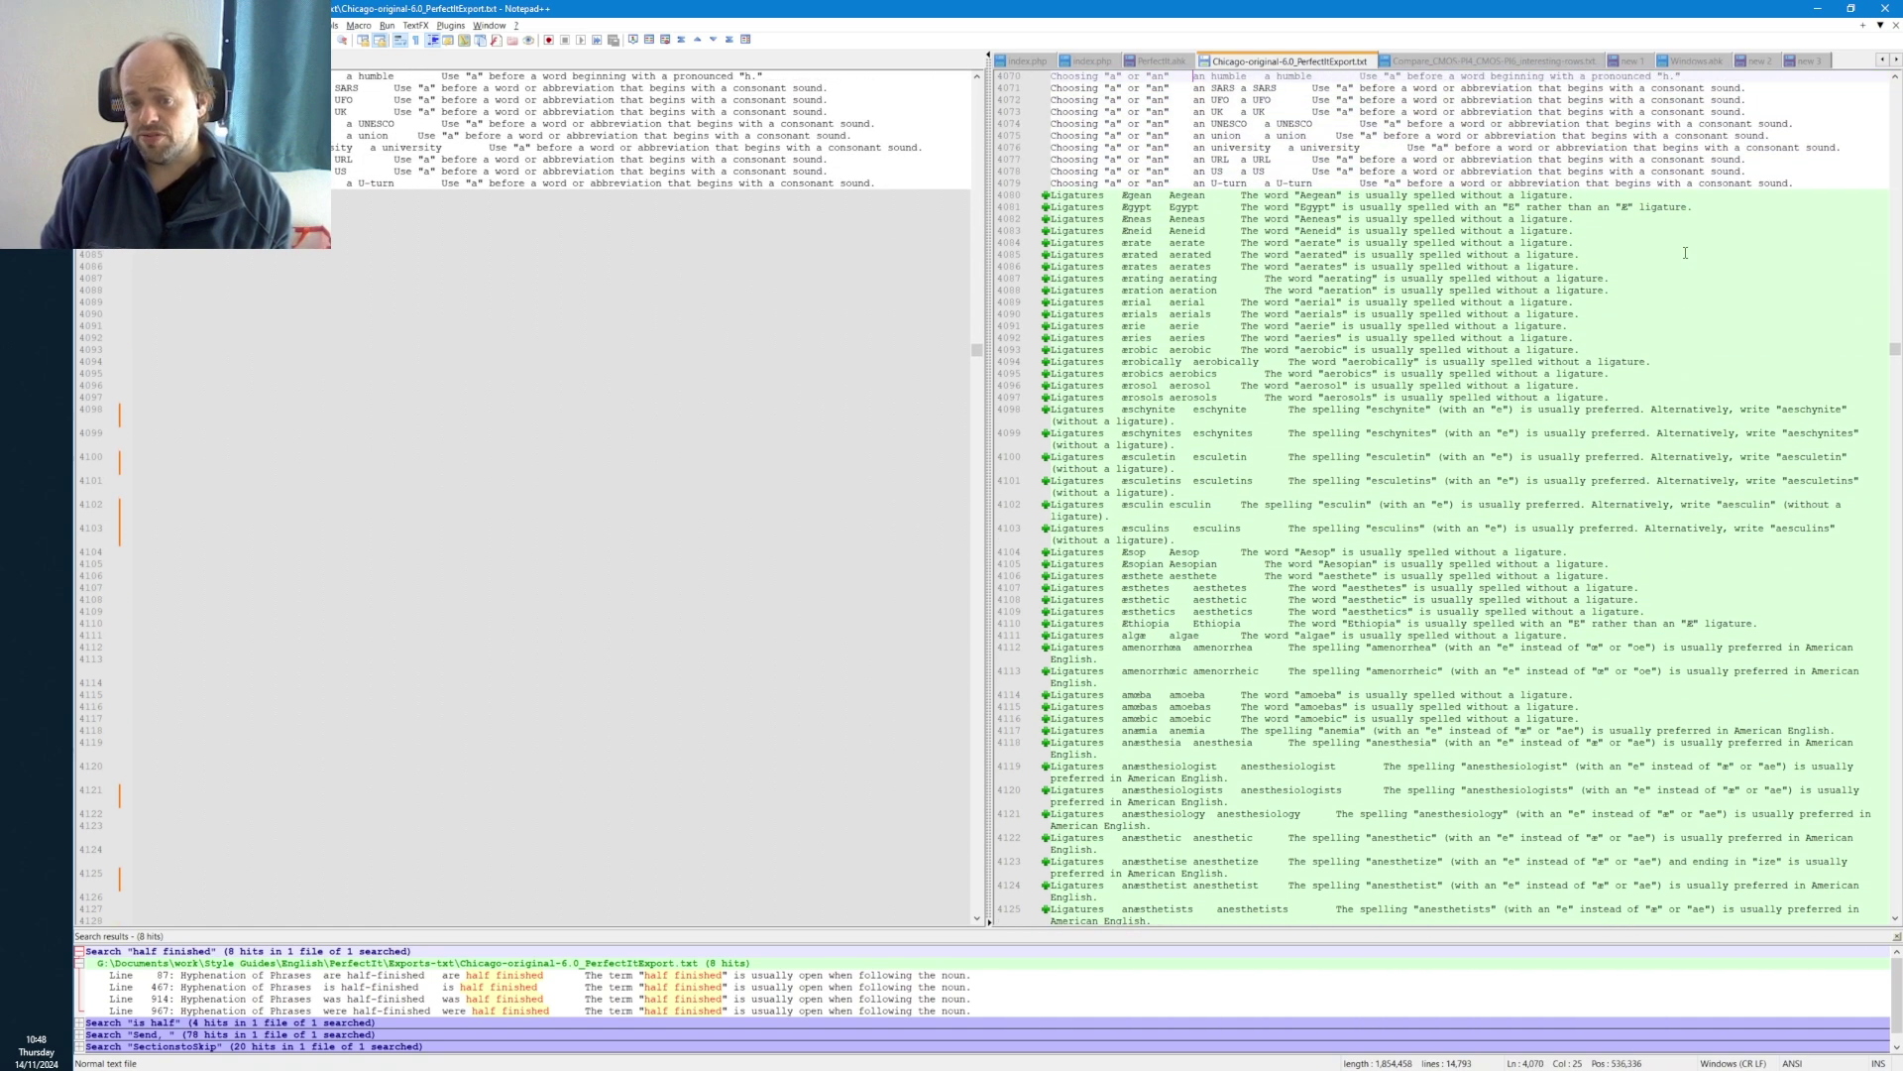
pyautogui.press('Down')
pyautogui.press('Down')
pyautogui.press('Down')
pyautogui.press('Down')
pyautogui.press('Down')
pyautogui.press('Down')
pyautogui.press('Down')
pyautogui.press('Down')
pyautogui.press('Down')
pyautogui.press('Down')
pyautogui.press('Down')
pyautogui.press('Down')
pyautogui.press('Down')
pyautogui.press('Down')
pyautogui.press('Down')
pyautogui.press('Down')
pyautogui.press('Down')
pyautogui.press('Down')
pyautogui.press('Down')
pyautogui.press('Down')
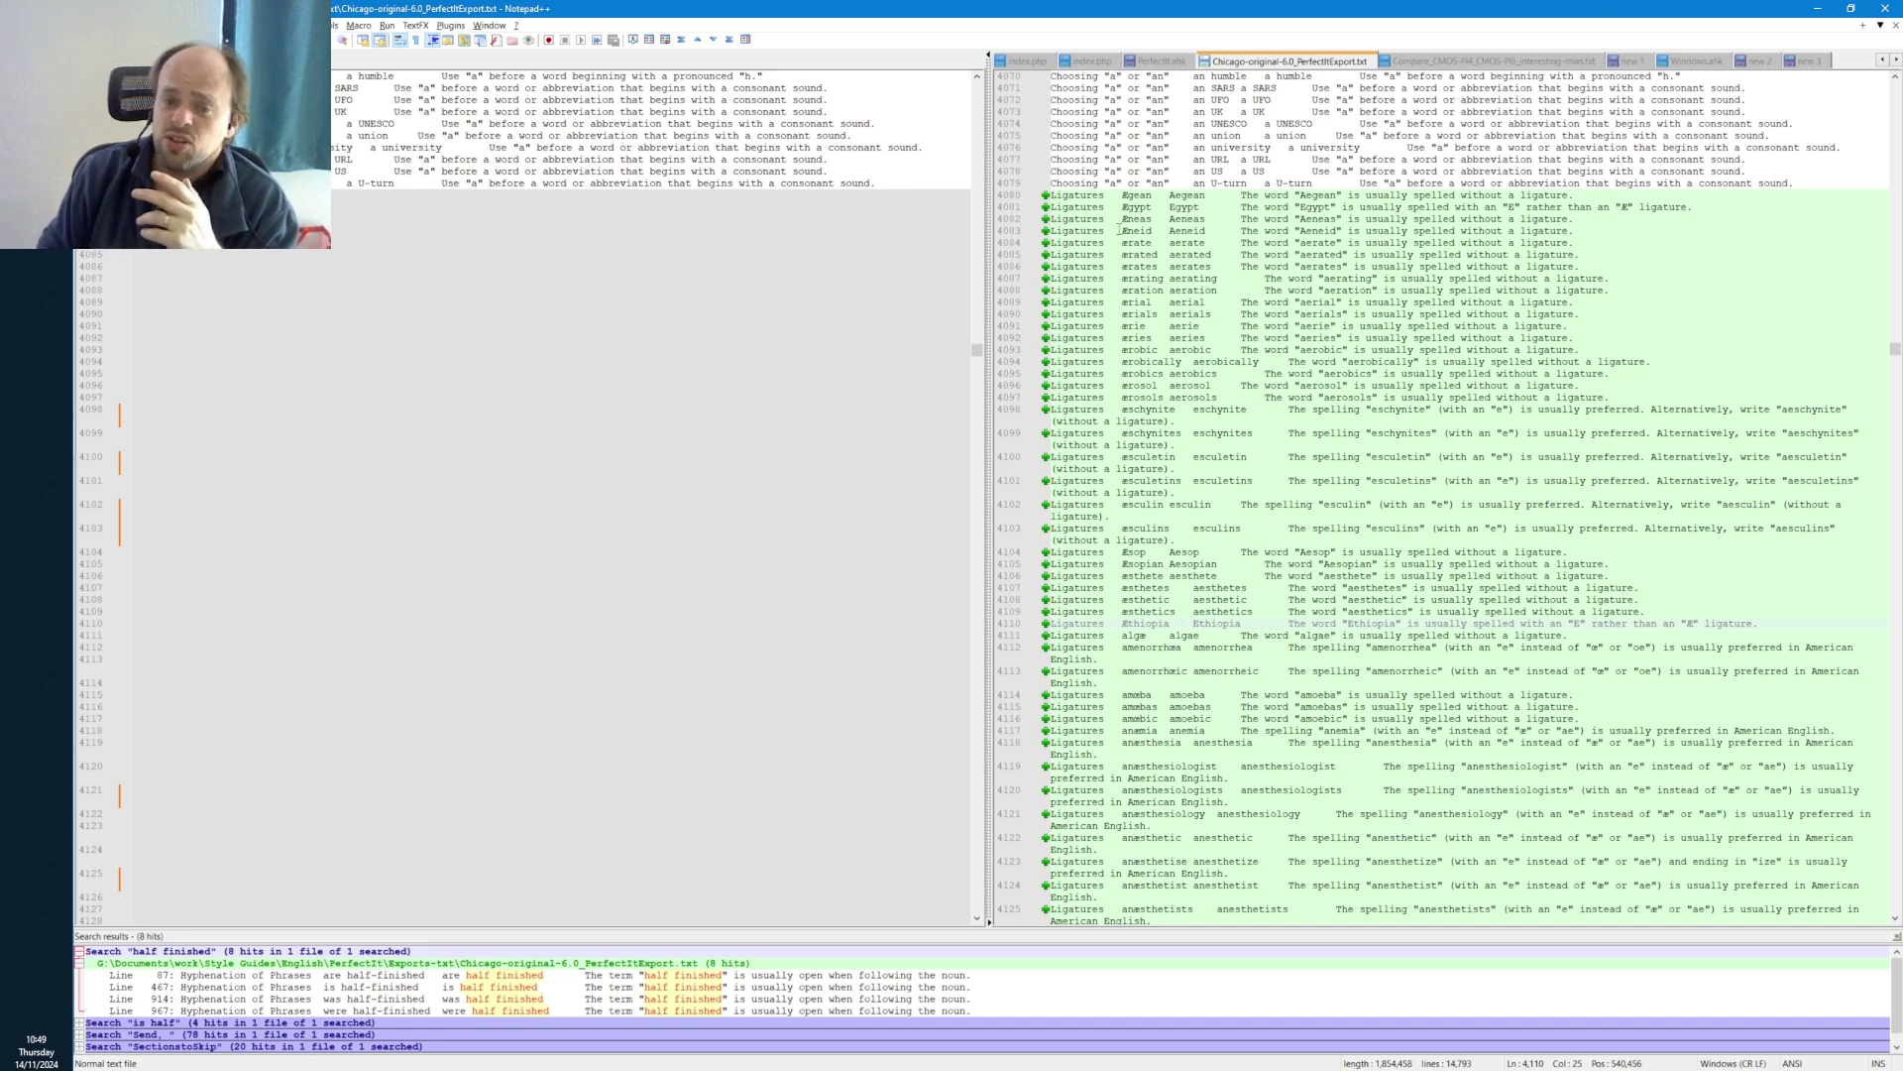
# - Highlight the ligature characters in the "Aegean", "eschynite" and "Aeneid" entries and the "e" in the "aerosols" replacement
pyautogui.click(1123, 195)
pyautogui.hotkey('shift', 'Right')
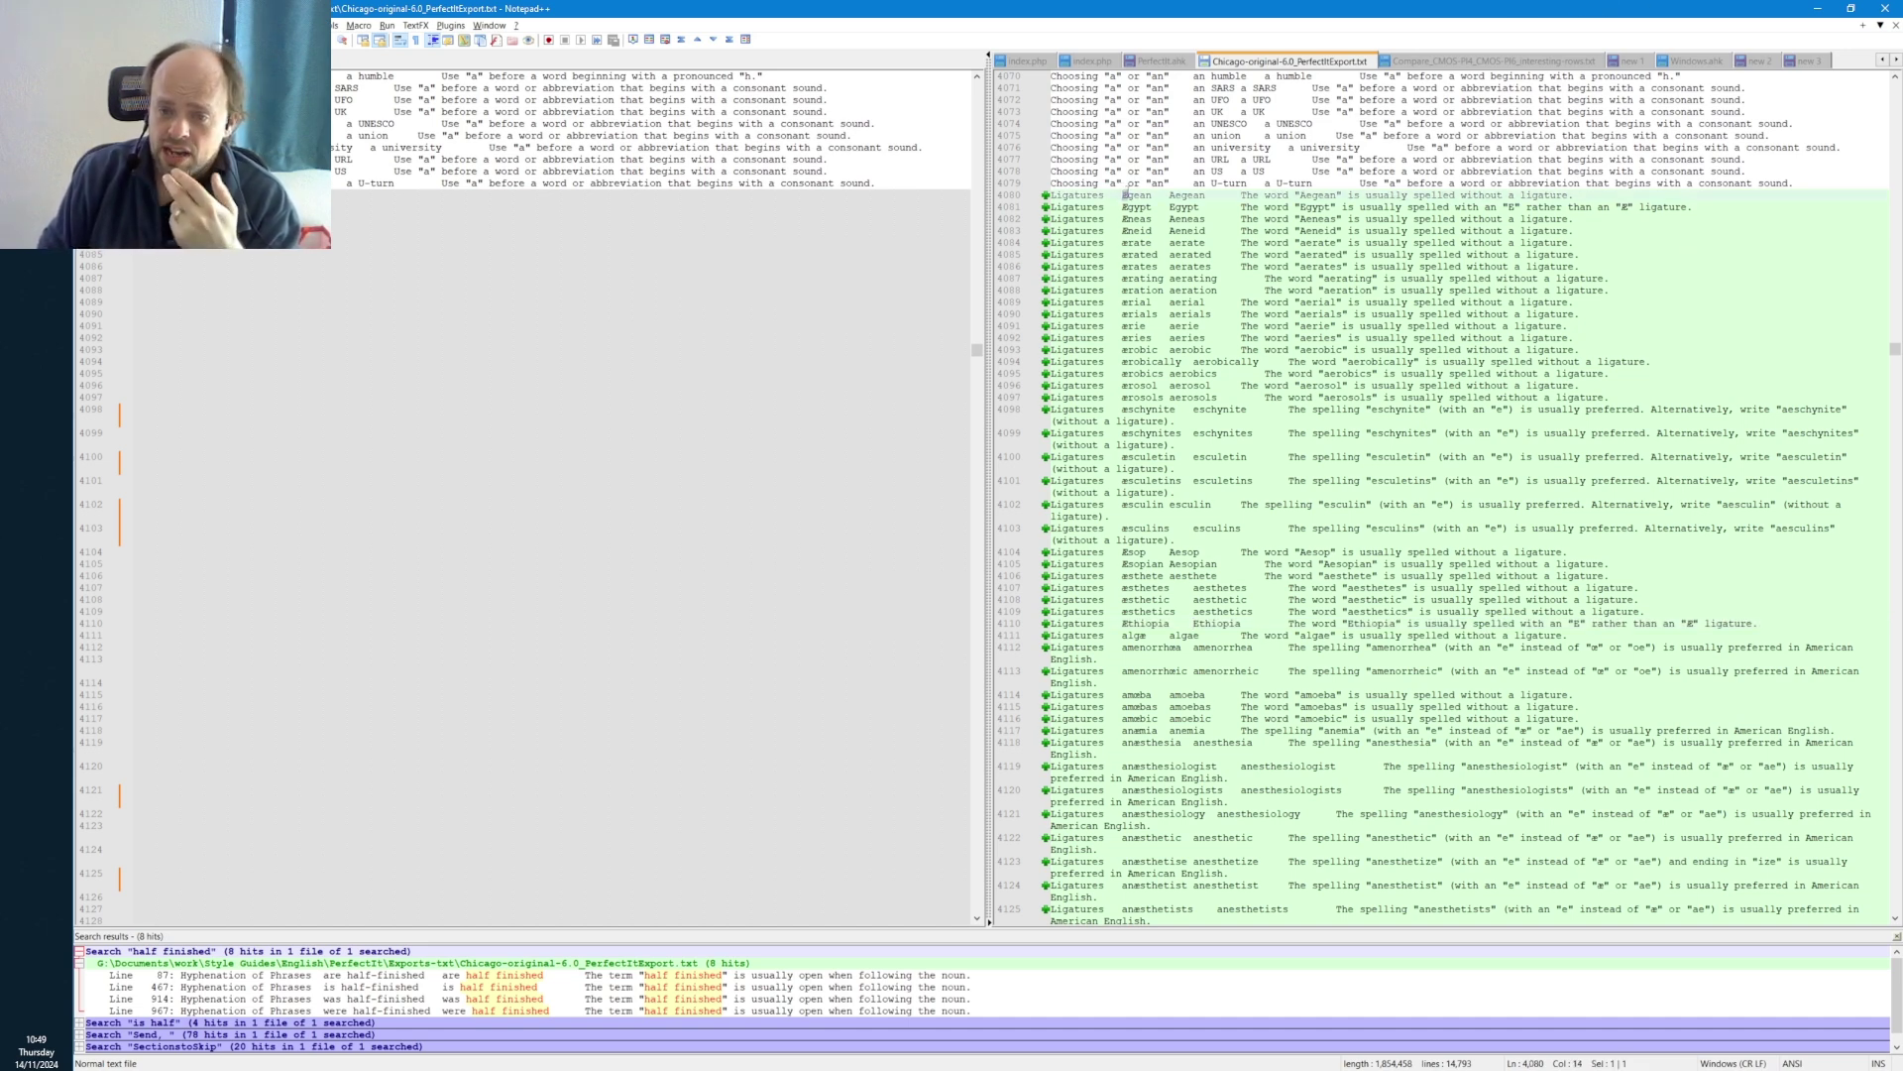
pyautogui.click(1123, 409)
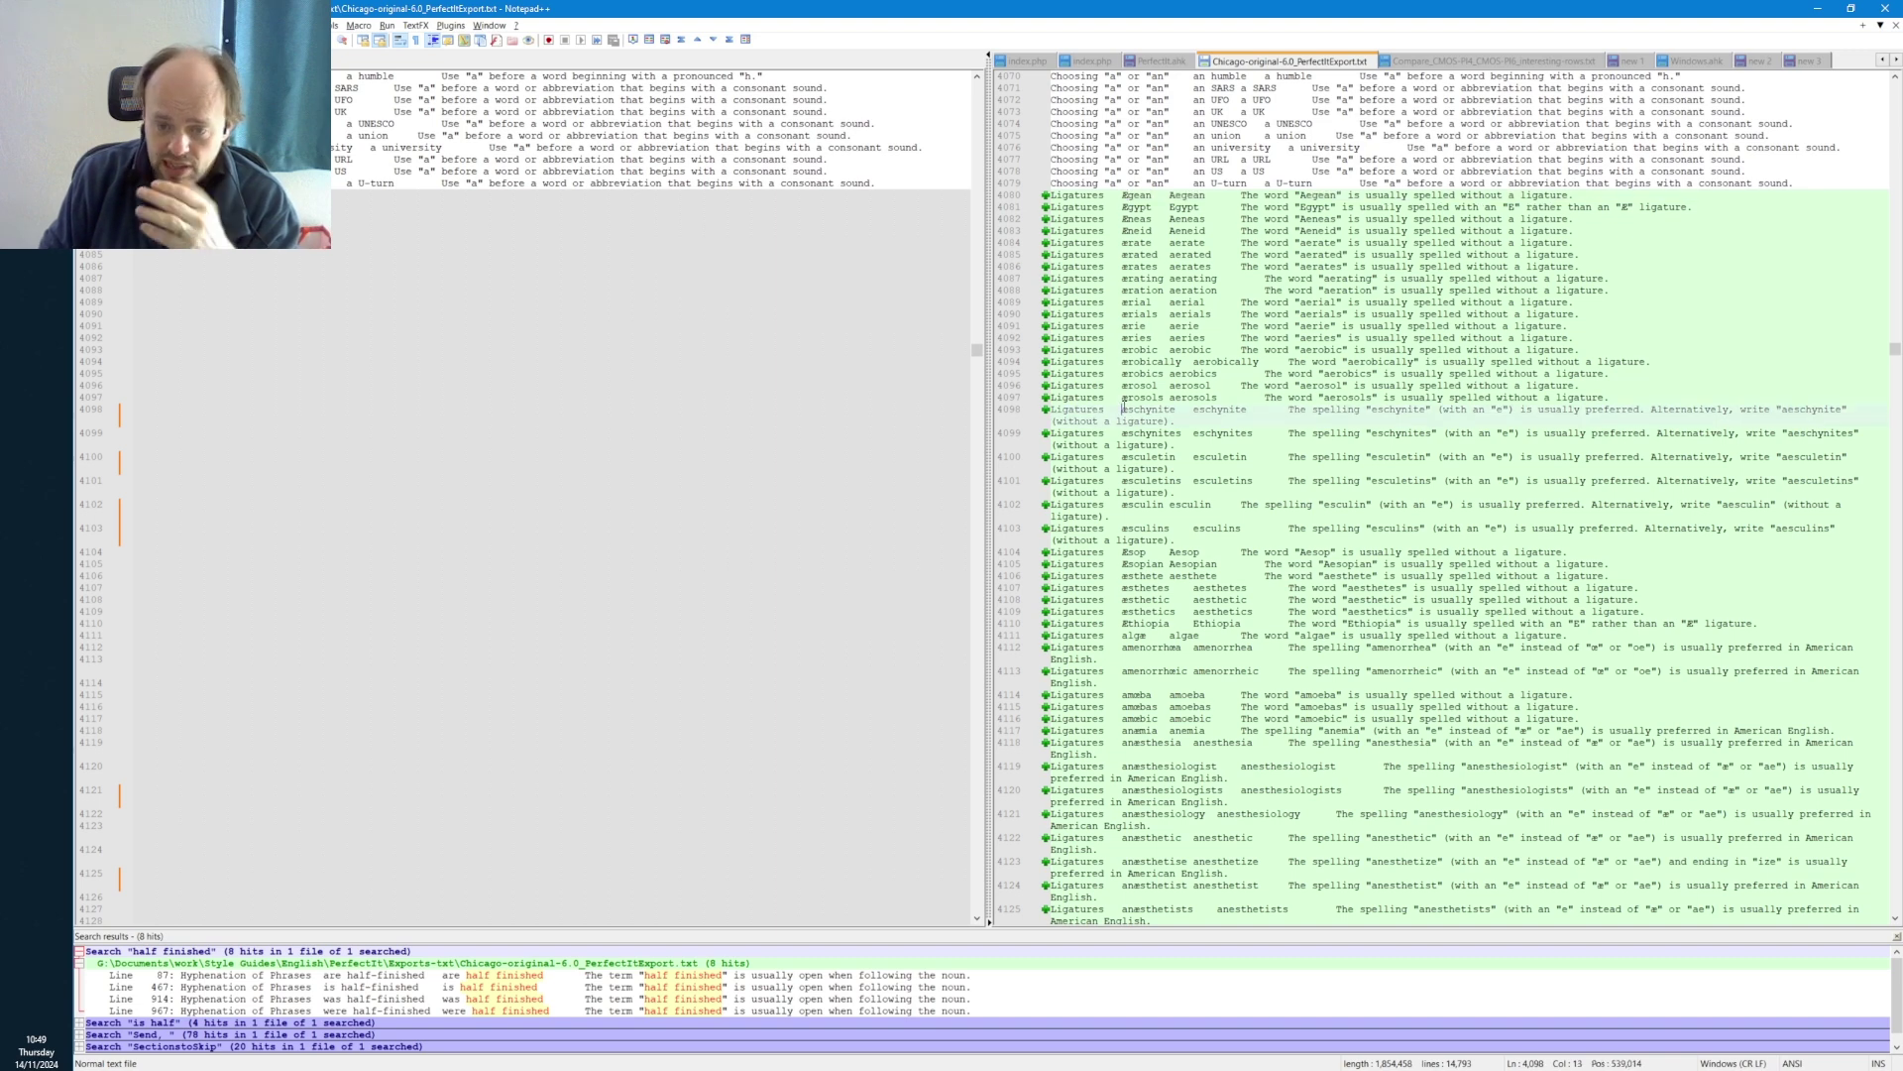
pyautogui.hotkey('shift', 'Right')
pyautogui.hotkey('shift', 'Left')
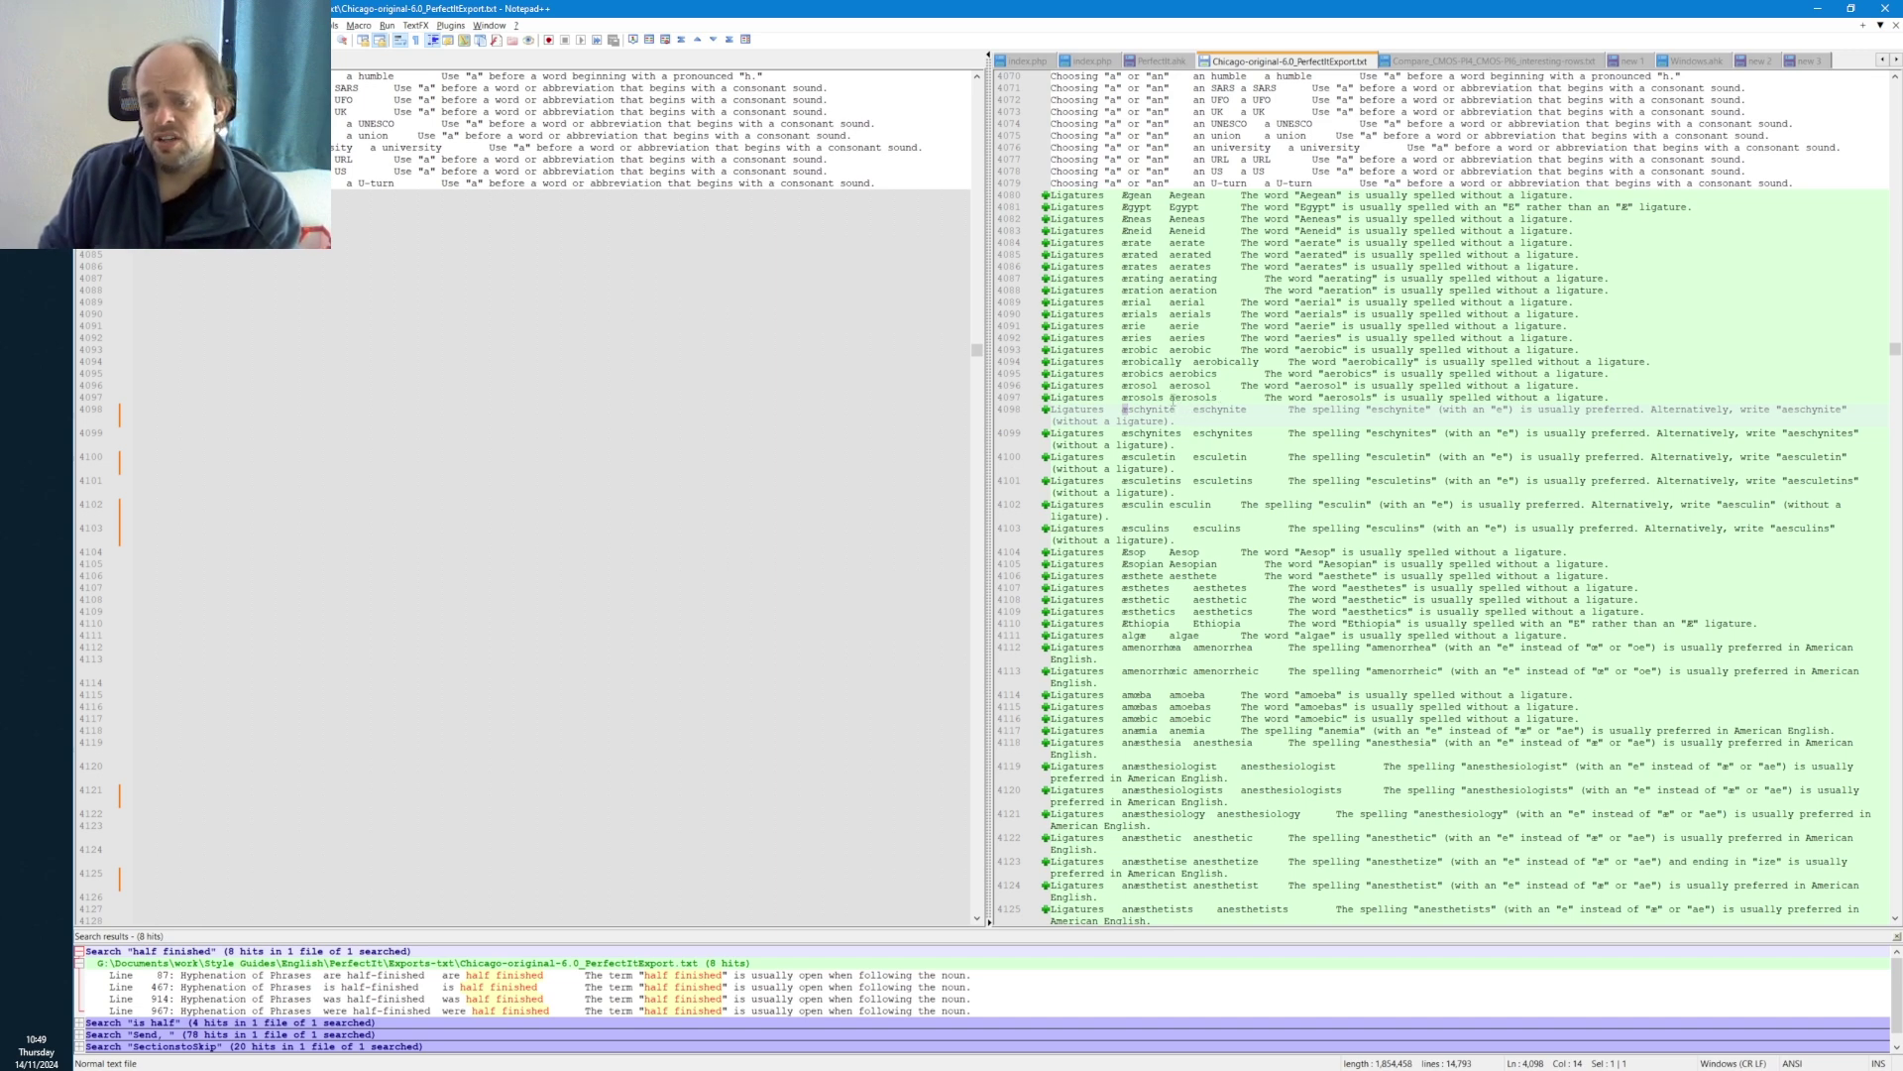
pyautogui.moveTo(1176, 397); pyautogui.dragTo(1180, 398)
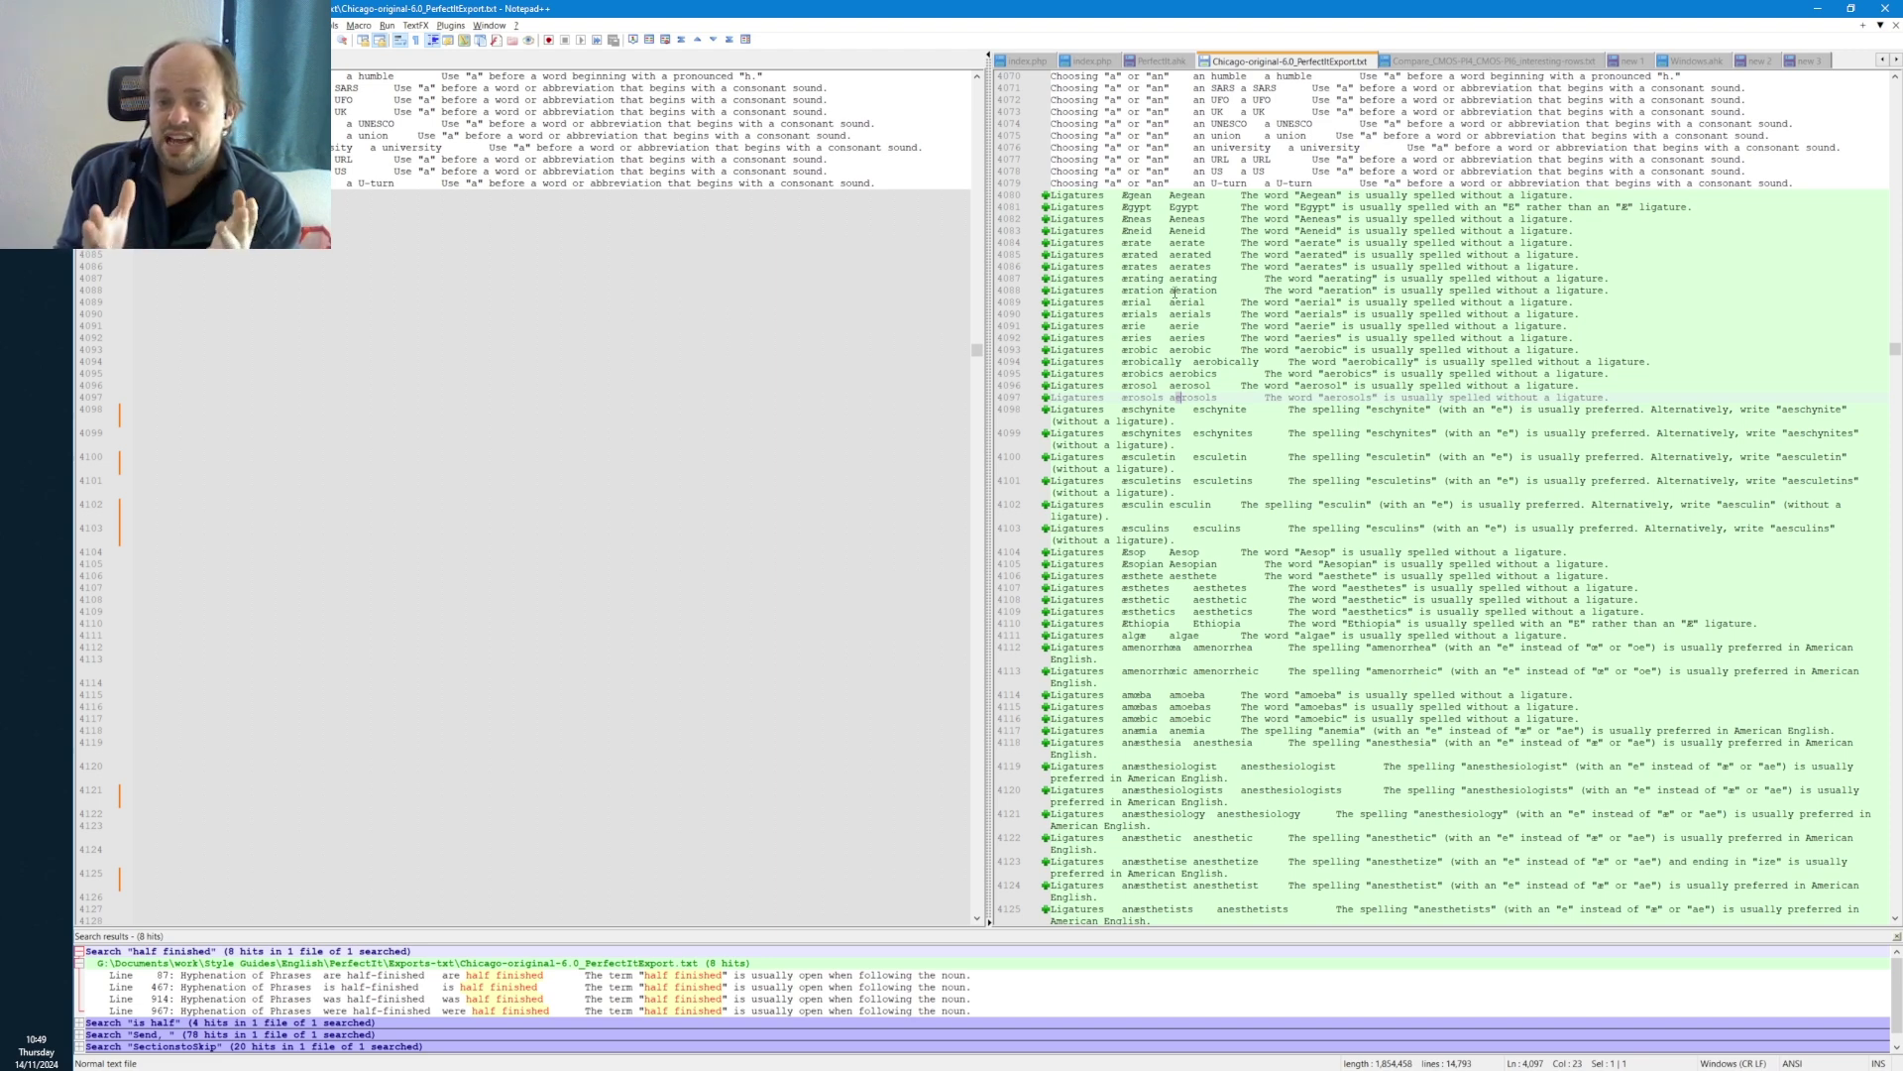
pyautogui.click(1122, 242)
pyautogui.click(1127, 229)
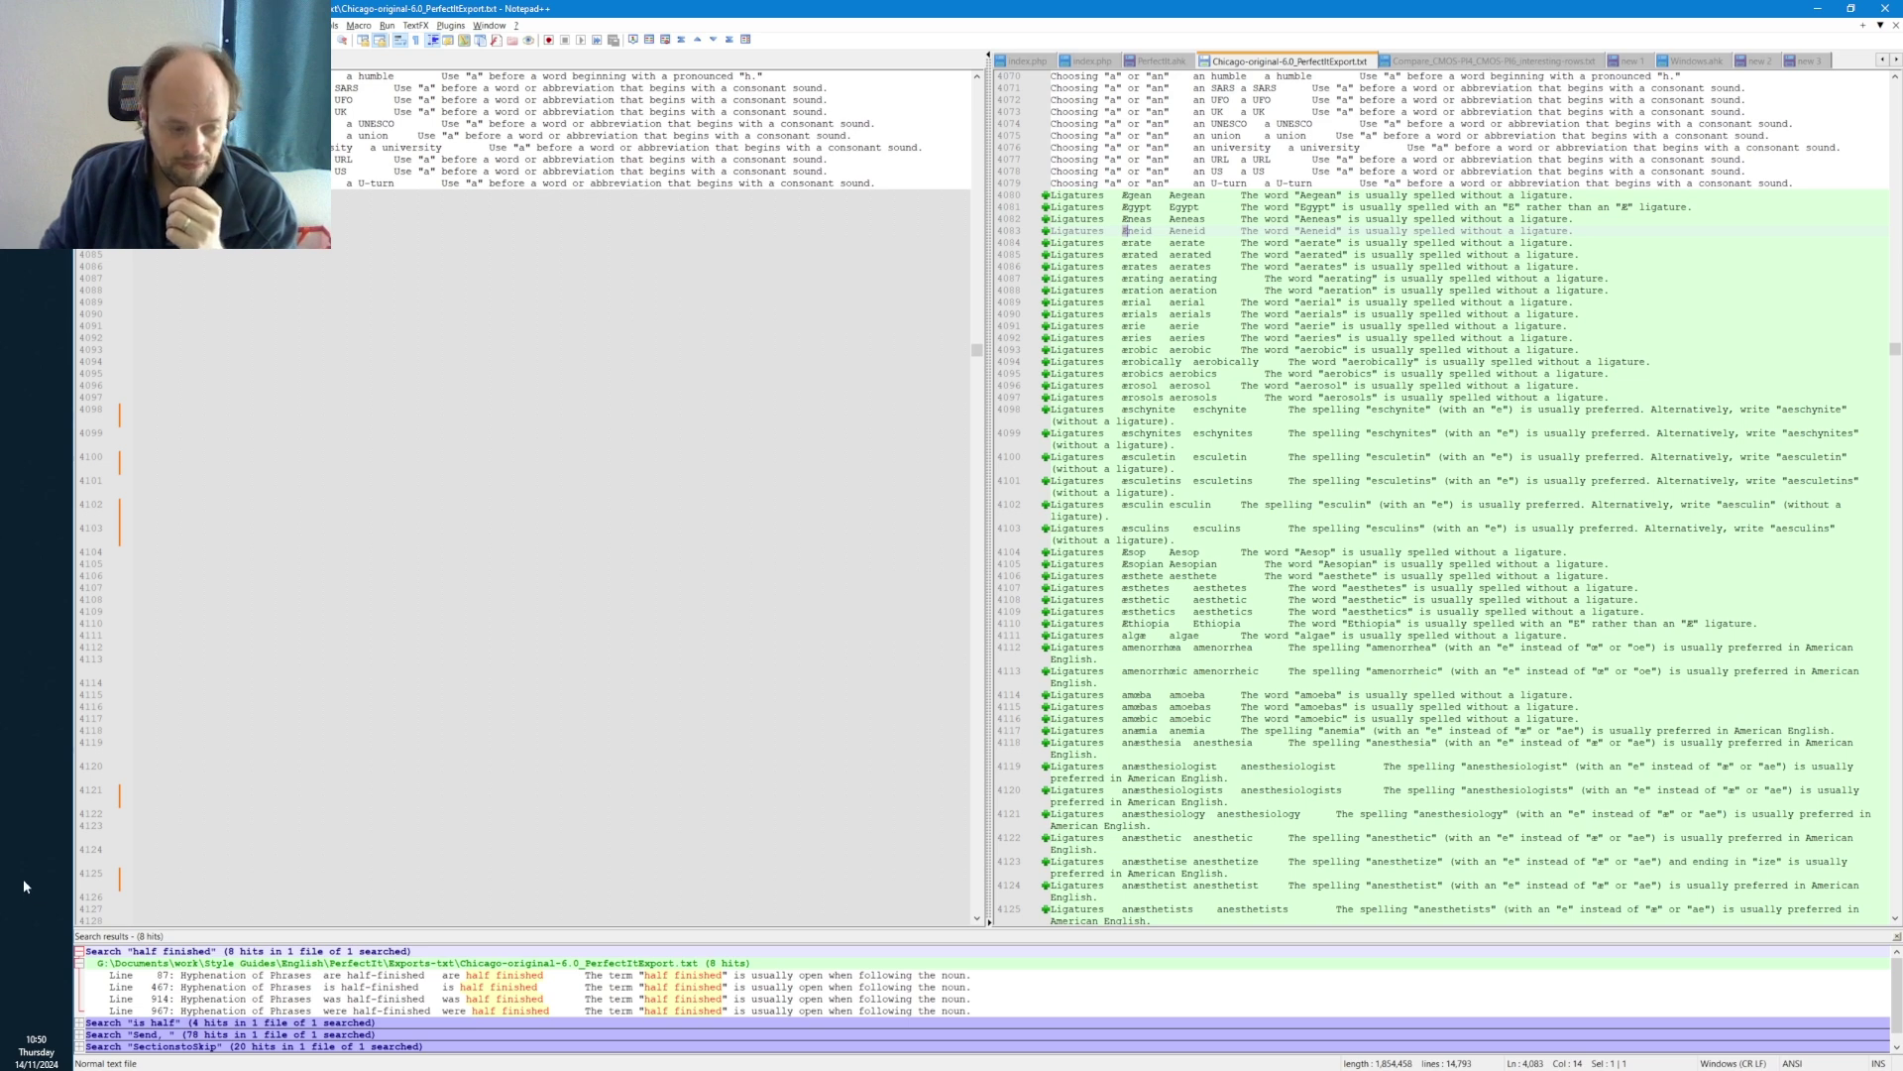
# - Go back to the Preferred Spelling section and examine the added "chairman" and "chairmen" entries in the 6.0 export
pyautogui.hotkey('ctrl', 'pageup')
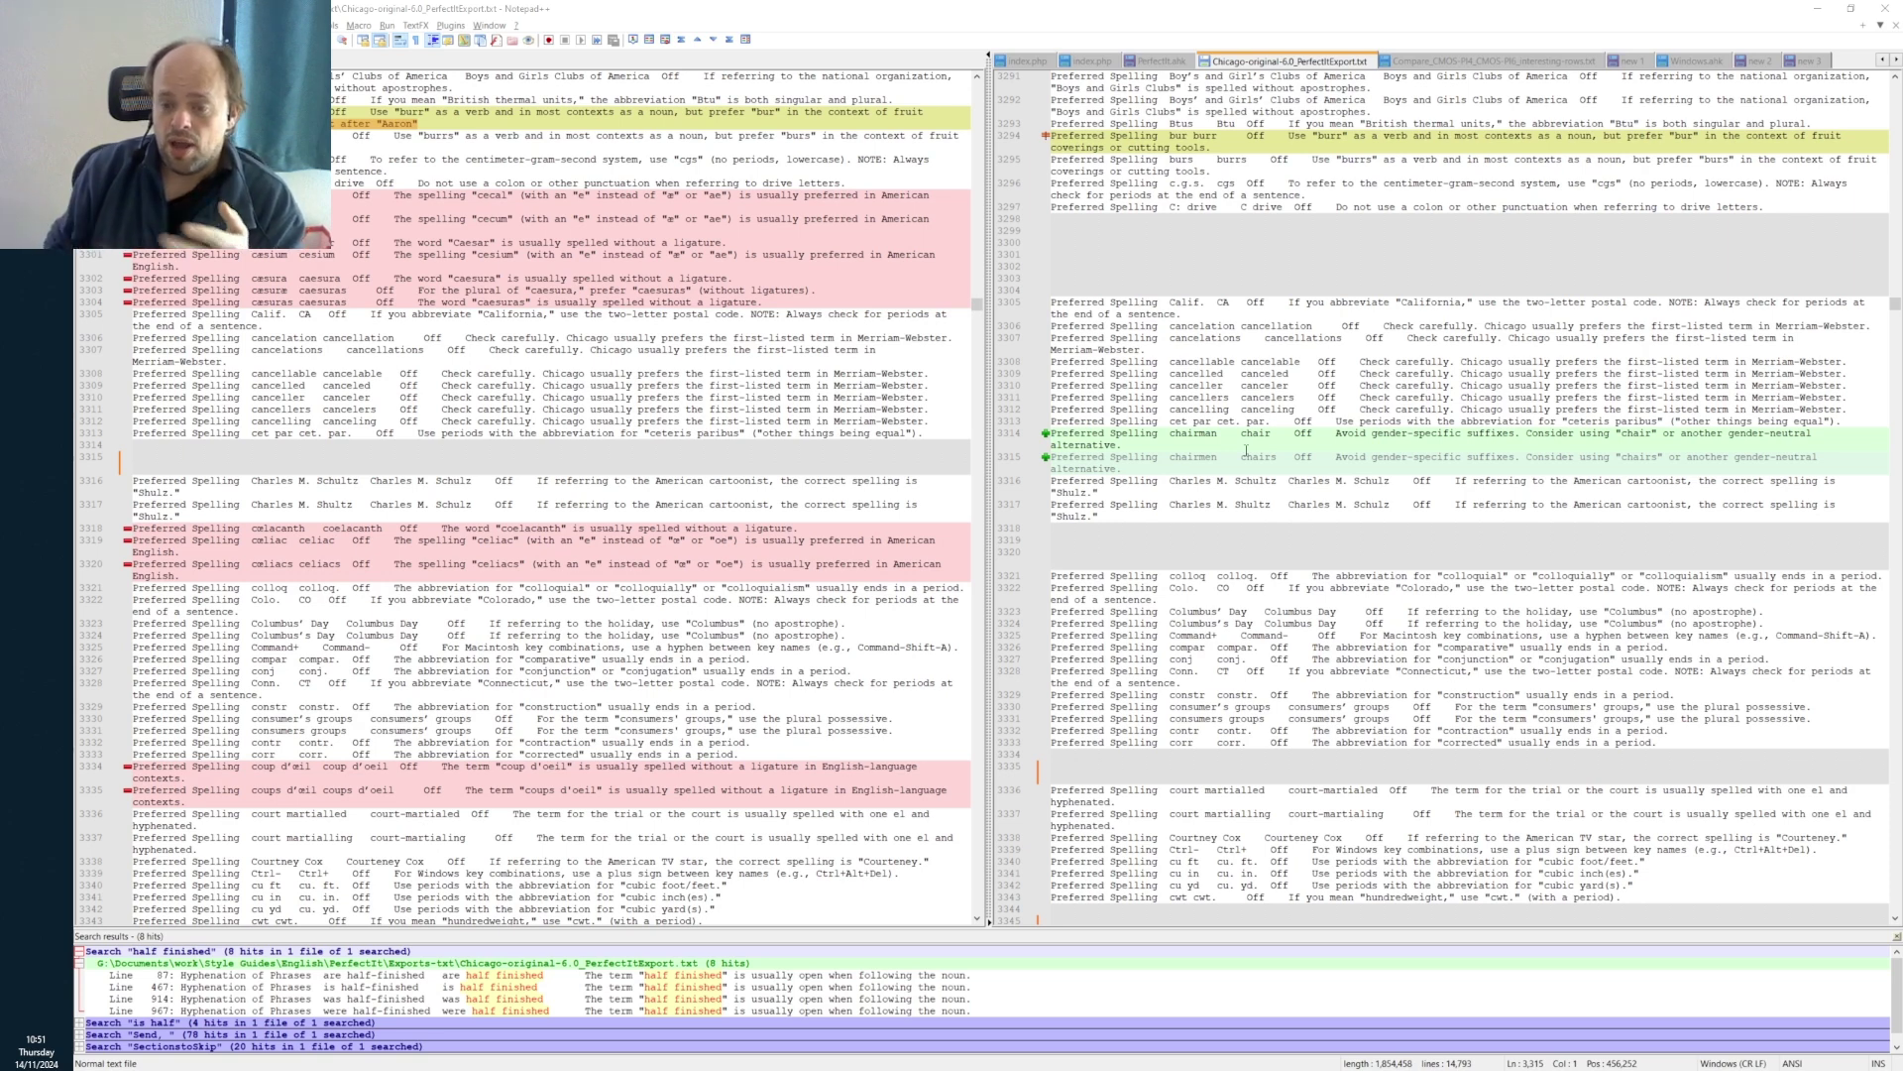
# - Finish with the added "chairman" entry and highlight the last word of the "deriv" entry's comment in both exports
pyautogui.click(1271, 432)
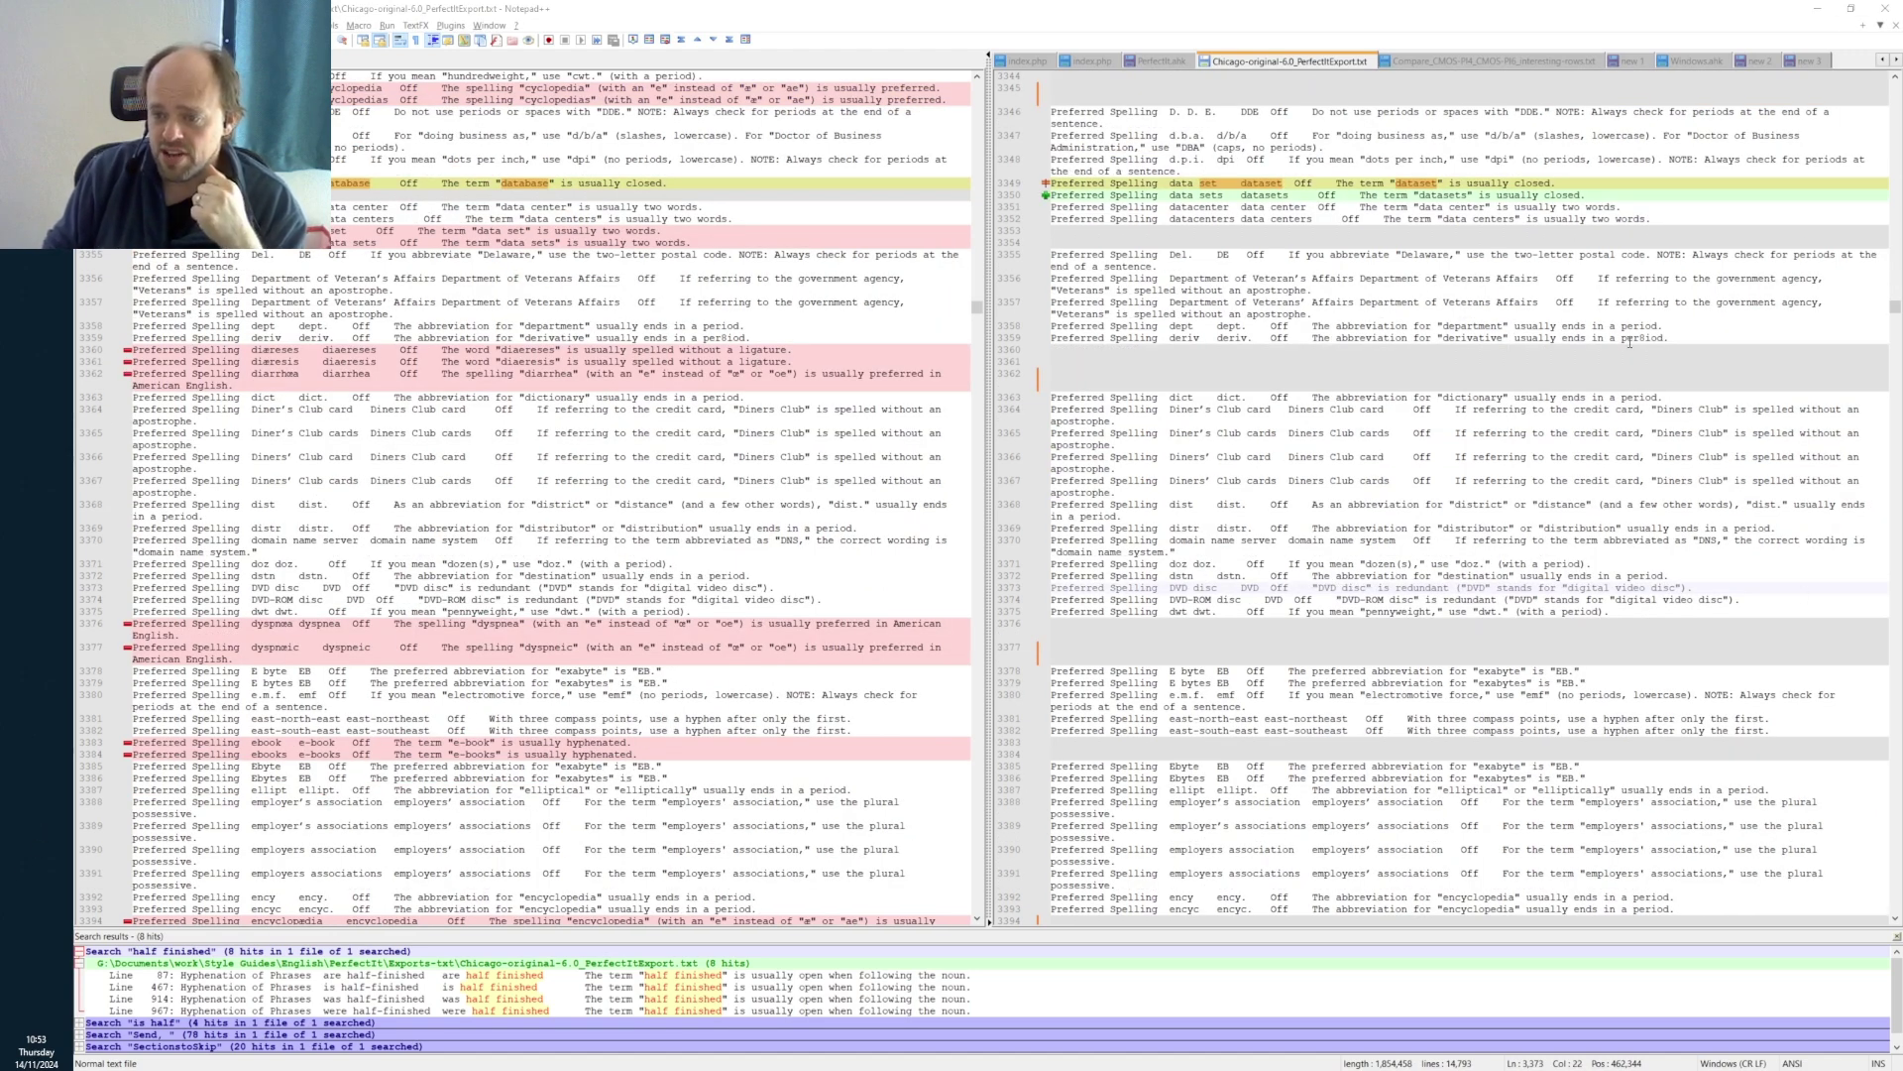
pyautogui.moveTo(1665, 338); pyautogui.dragTo(1622, 338)
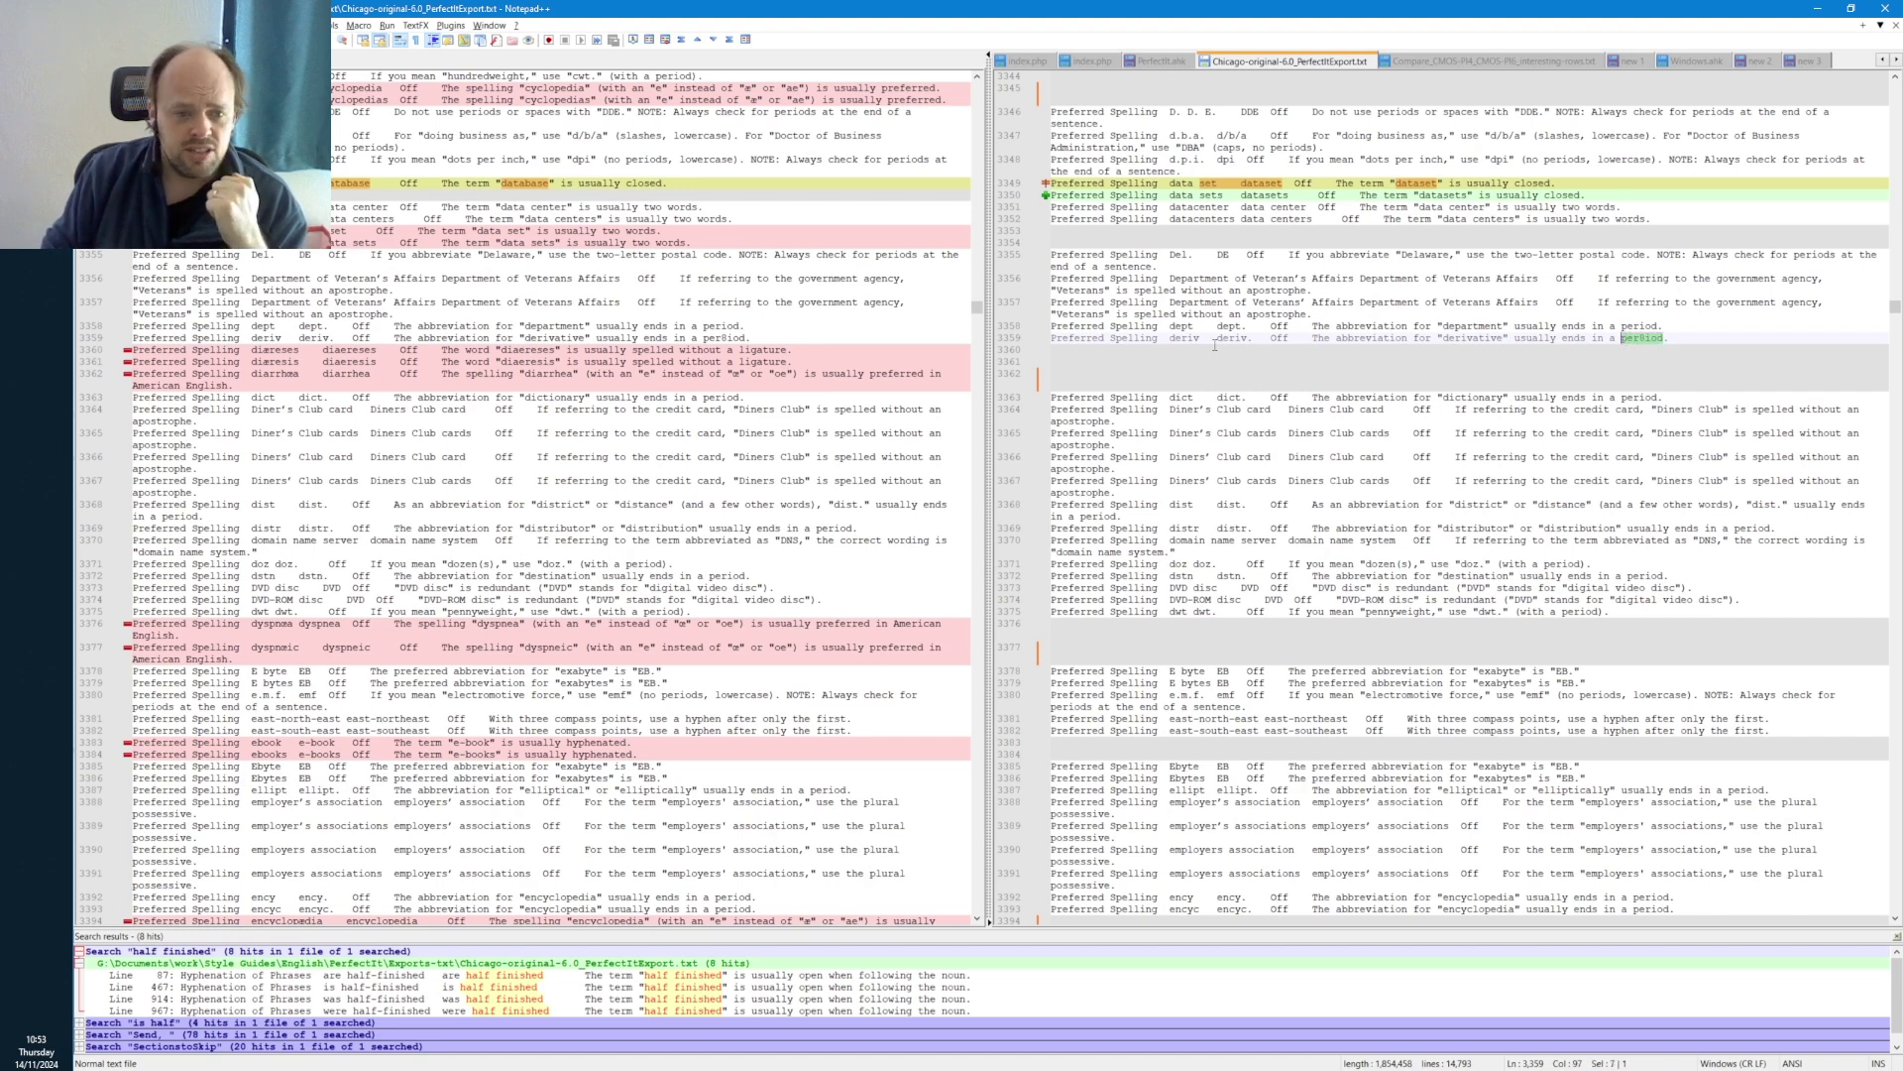
pyautogui.moveTo(705, 341); pyautogui.dragTo(748, 338)
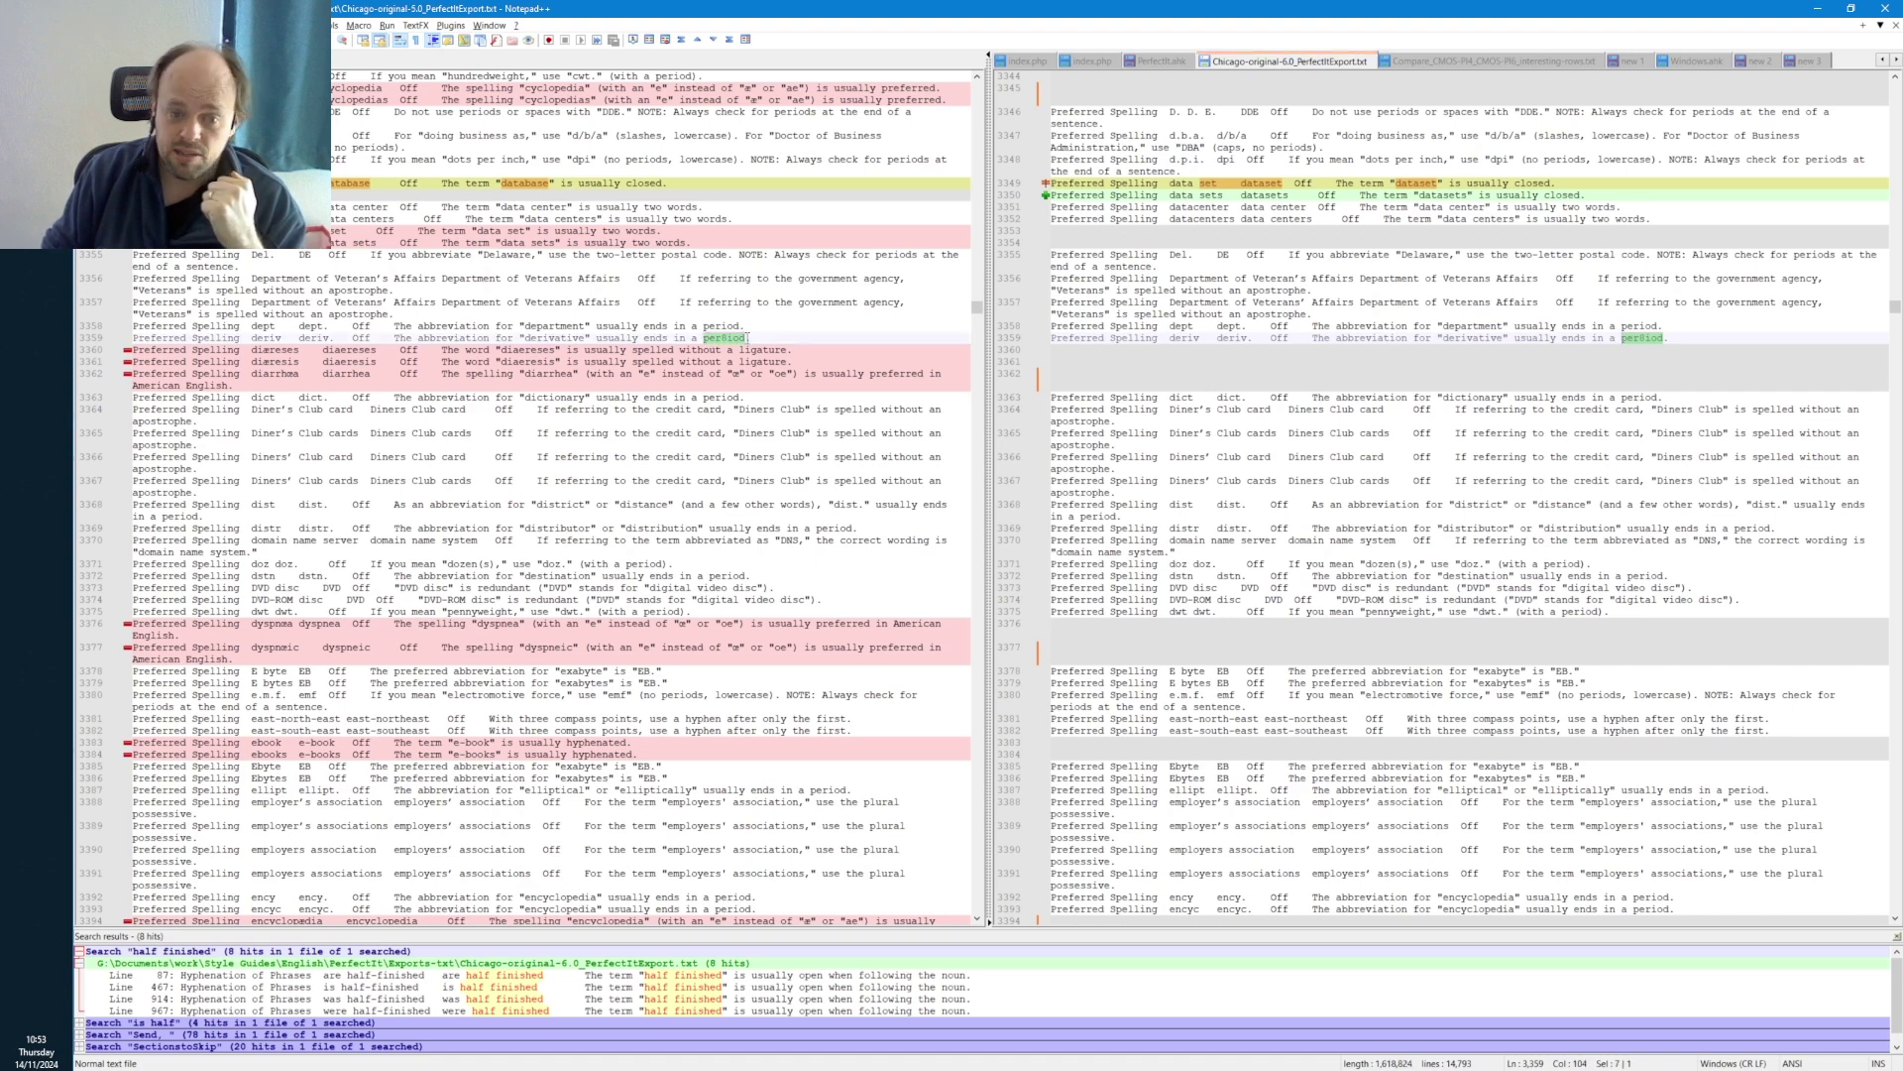
pyautogui.click(1685, 338)
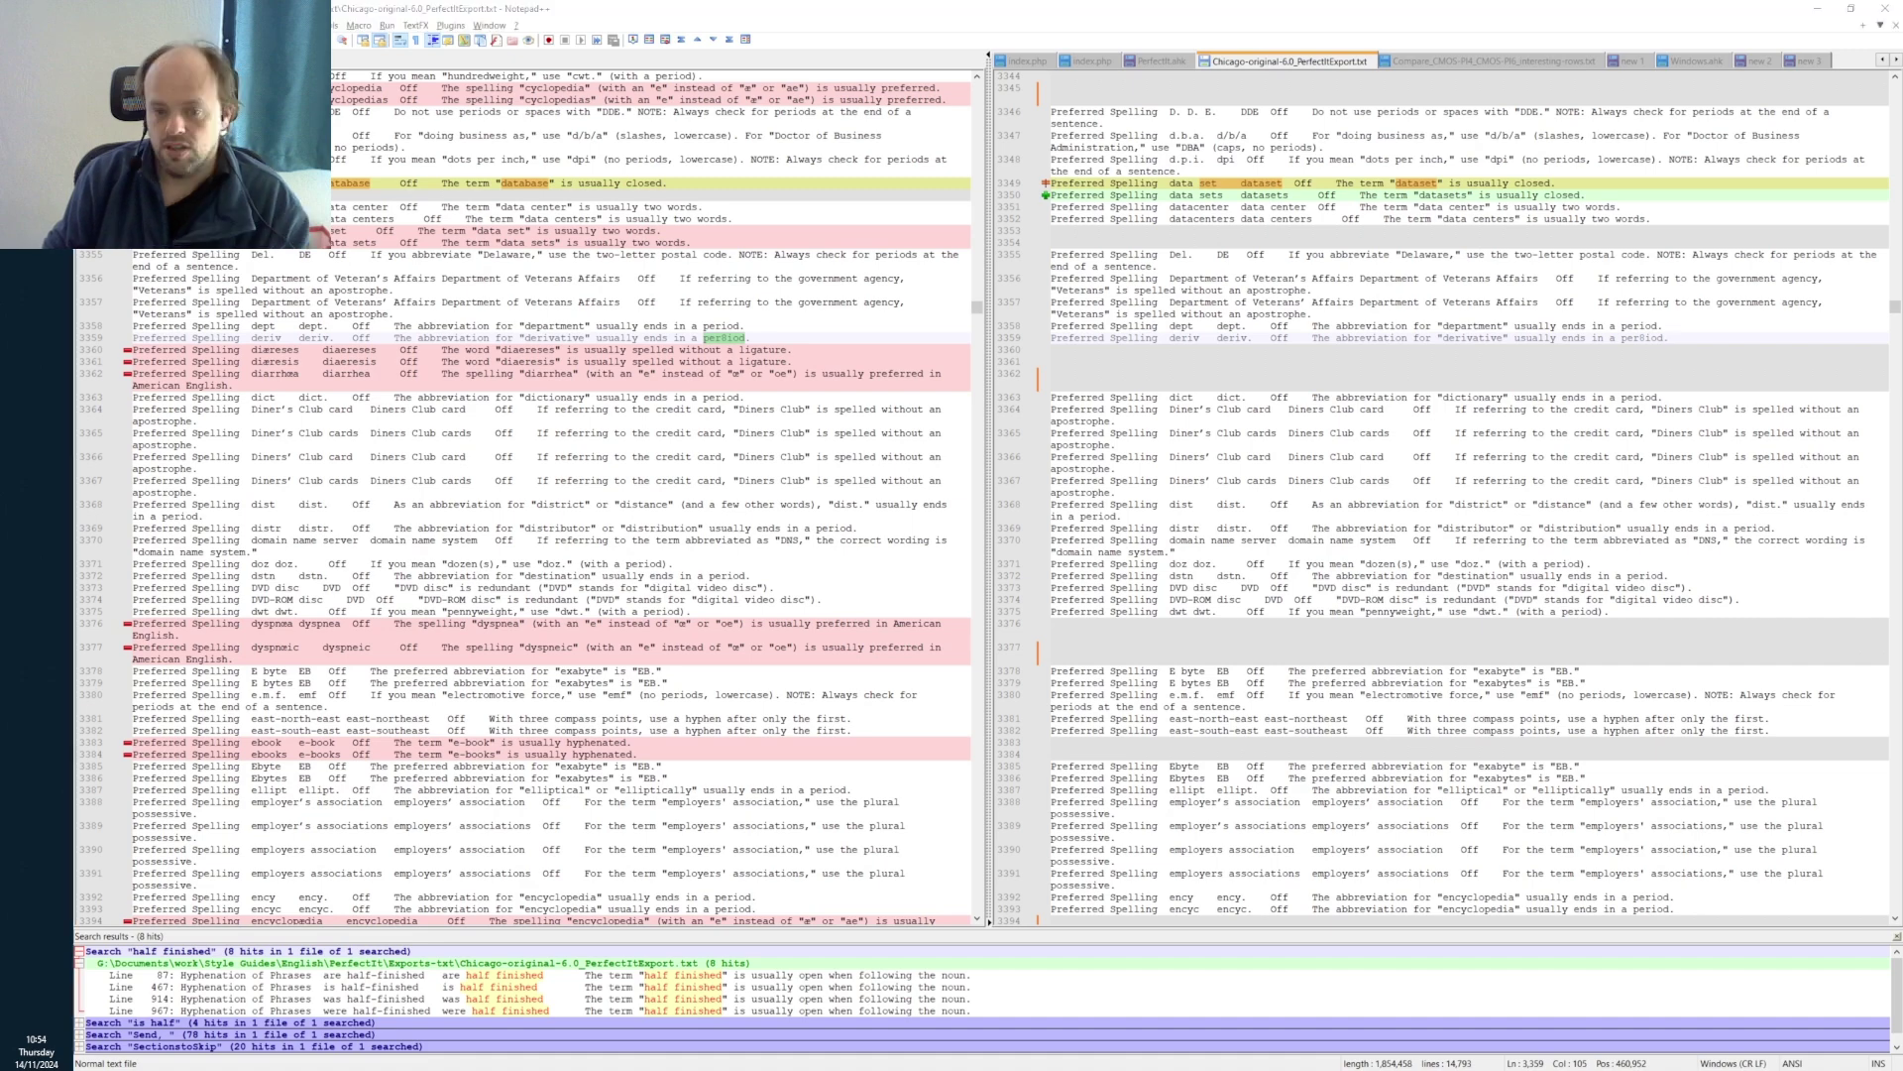
# - Highlight "KB" and the reworded comment about binary and decimal units in the 6.0 export's changed "K byte" entry
pyautogui.hotkey('ctrl', 'pagedown')
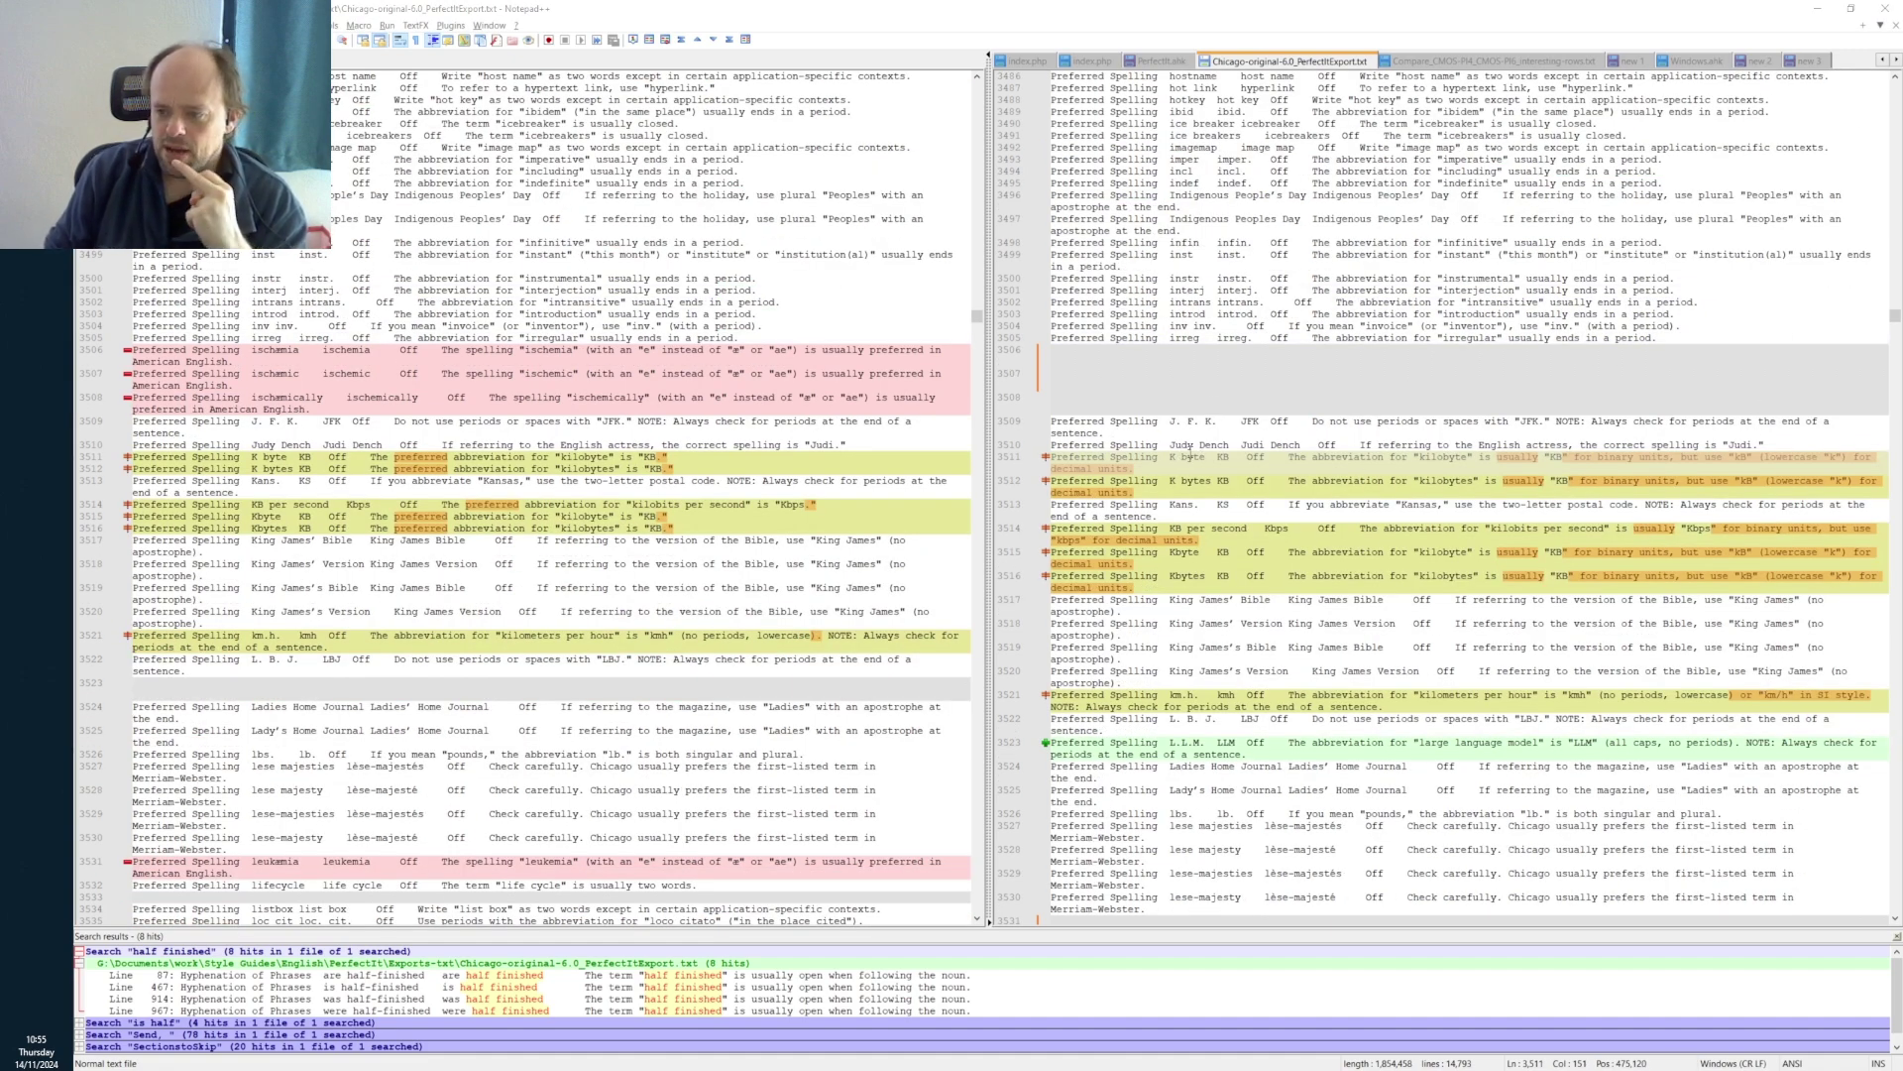
pyautogui.moveTo(1170, 457); pyautogui.dragTo(1224, 457)
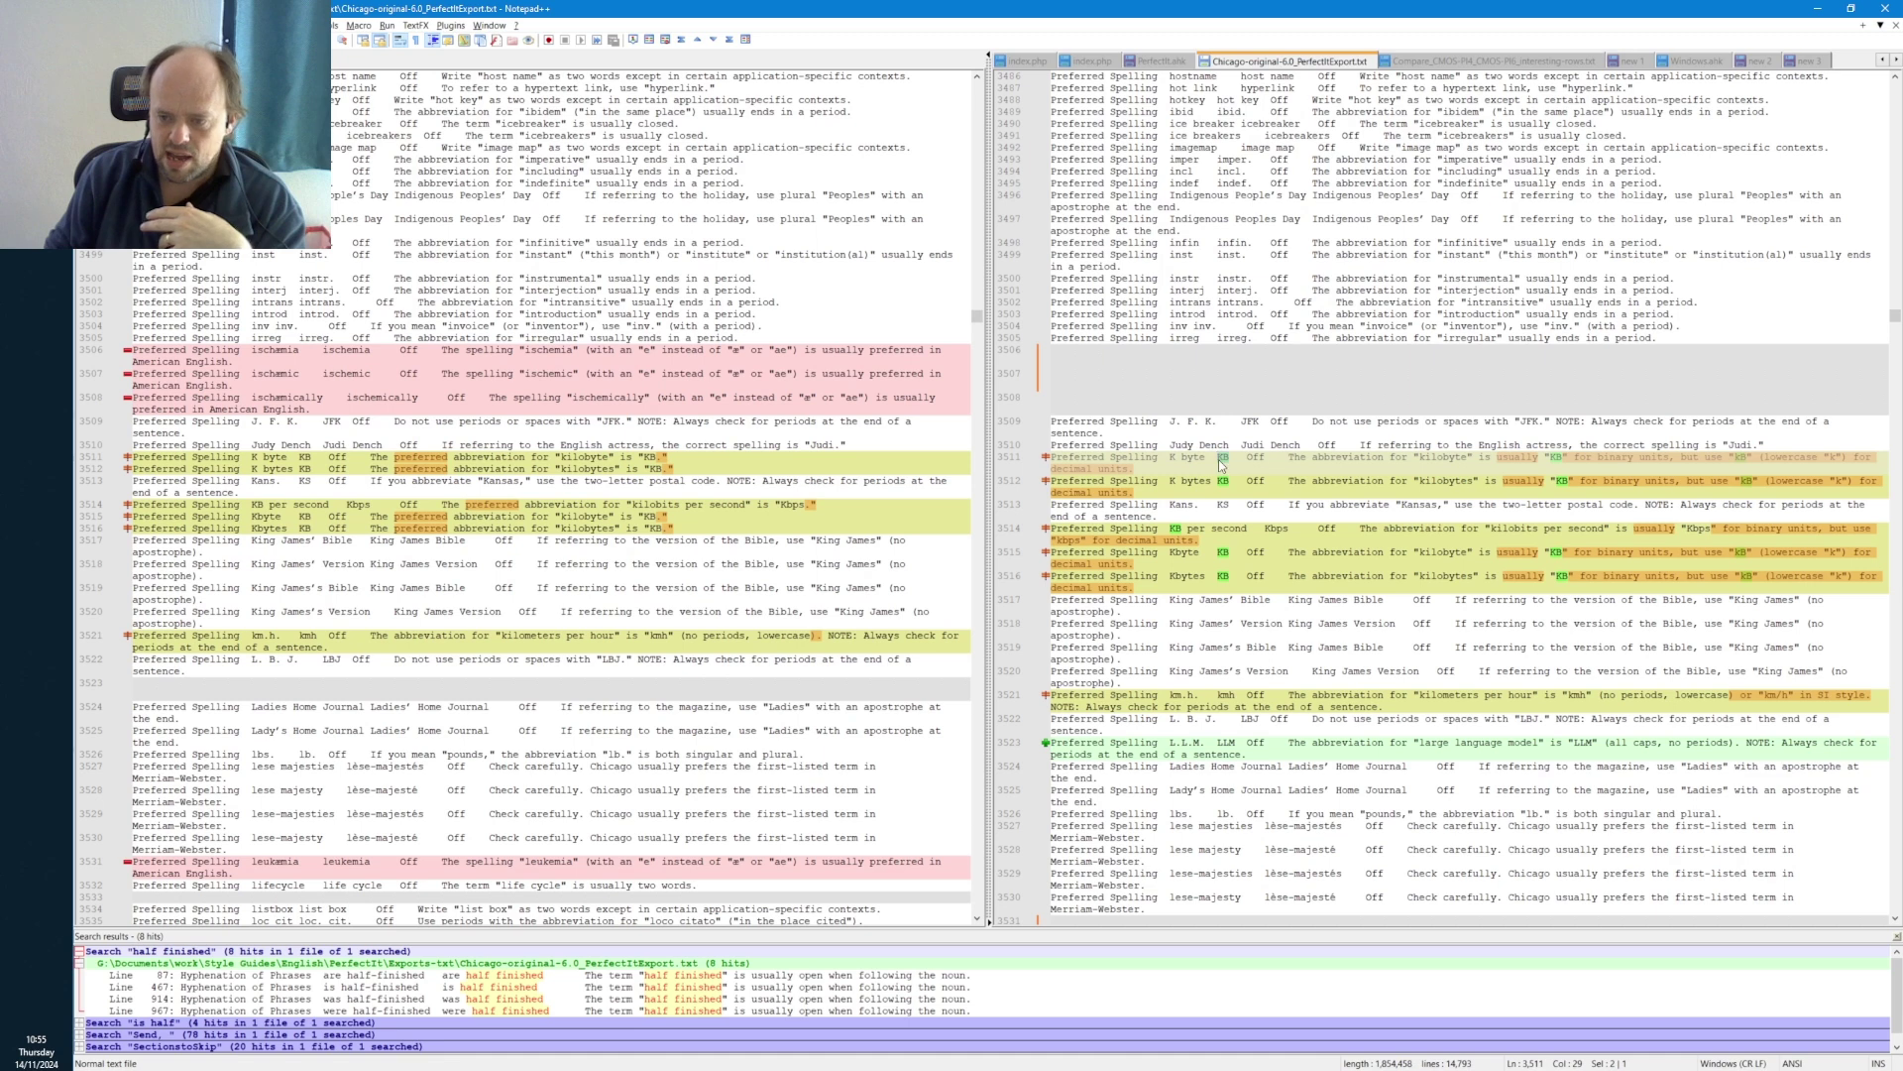
pyautogui.press('End')
pyautogui.moveTo(1291, 454); pyautogui.dragTo(1632, 458)
pyautogui.press('End')
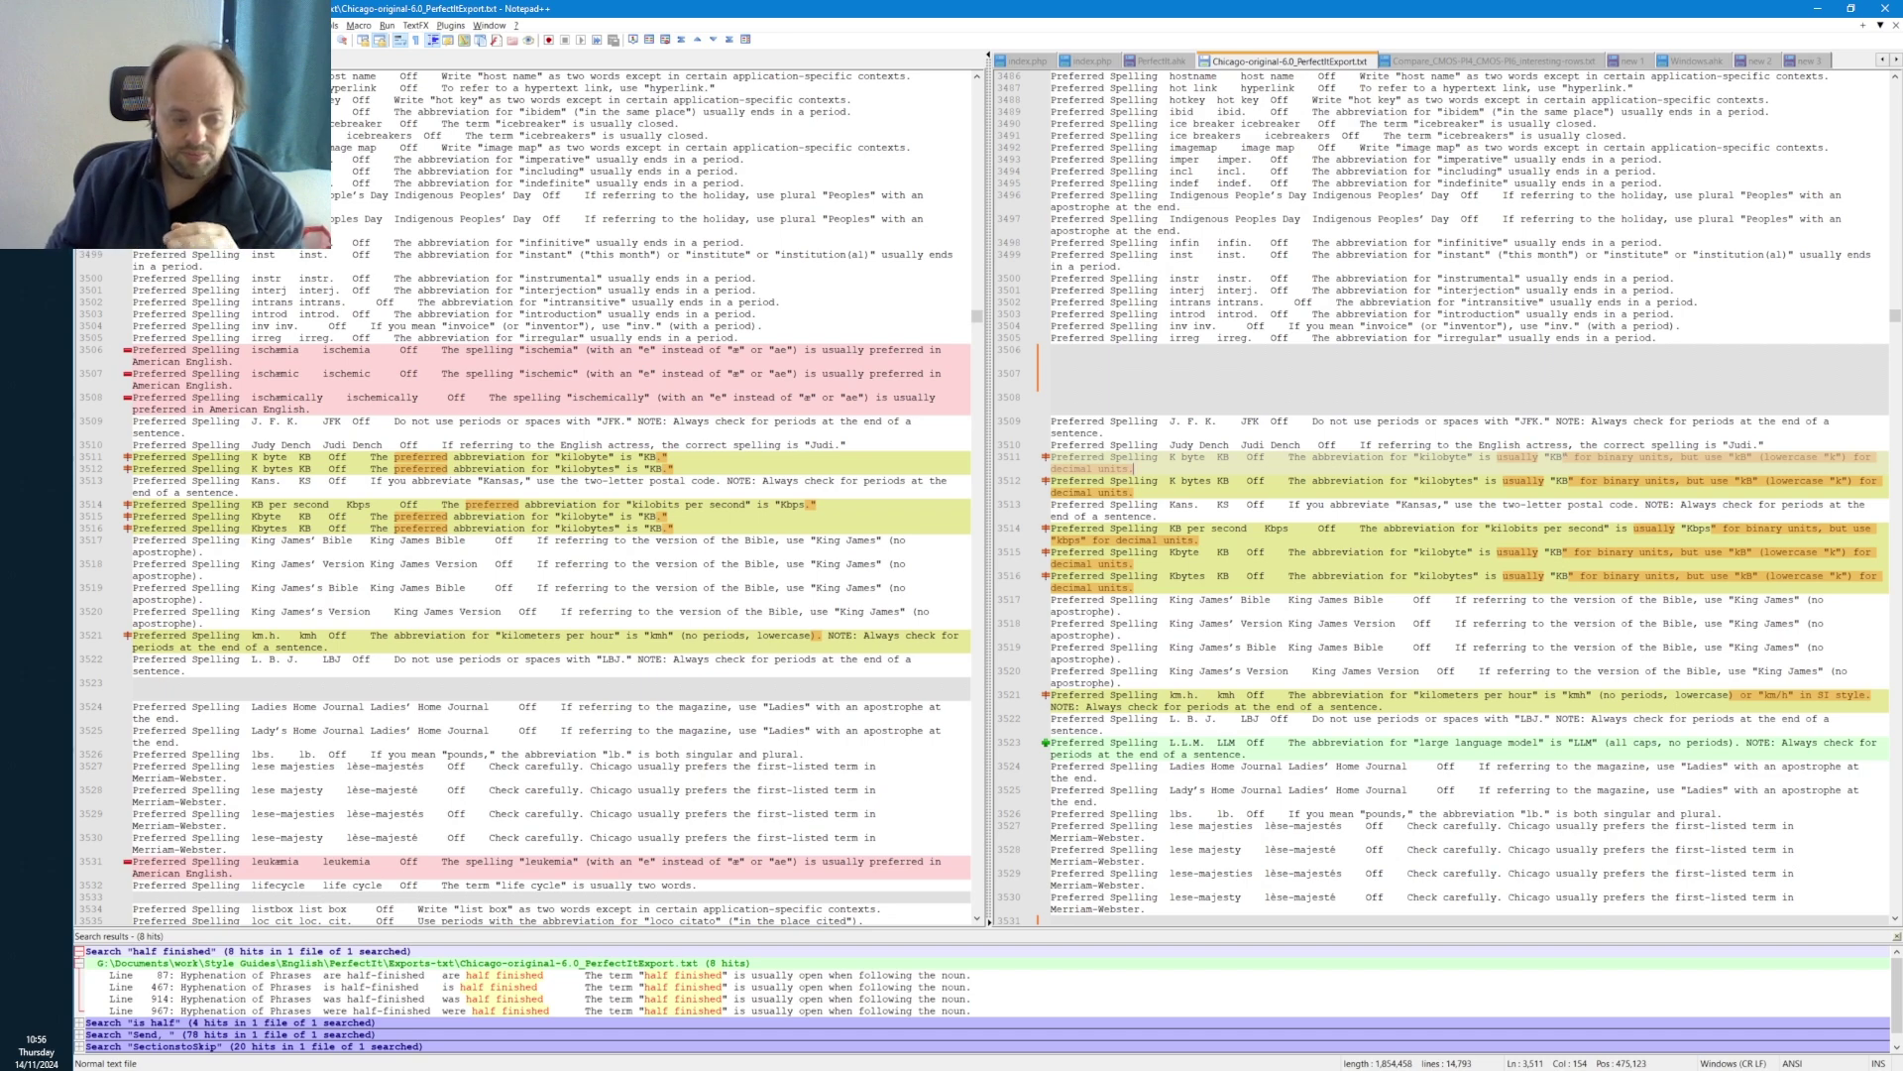
# - Check the added "L.Ac." entry under Academic Degrees and go to the added Preferred Usage entry at line 5711 of the 6.0 export
pyautogui.hotkey('ctrl', 'pagedown')
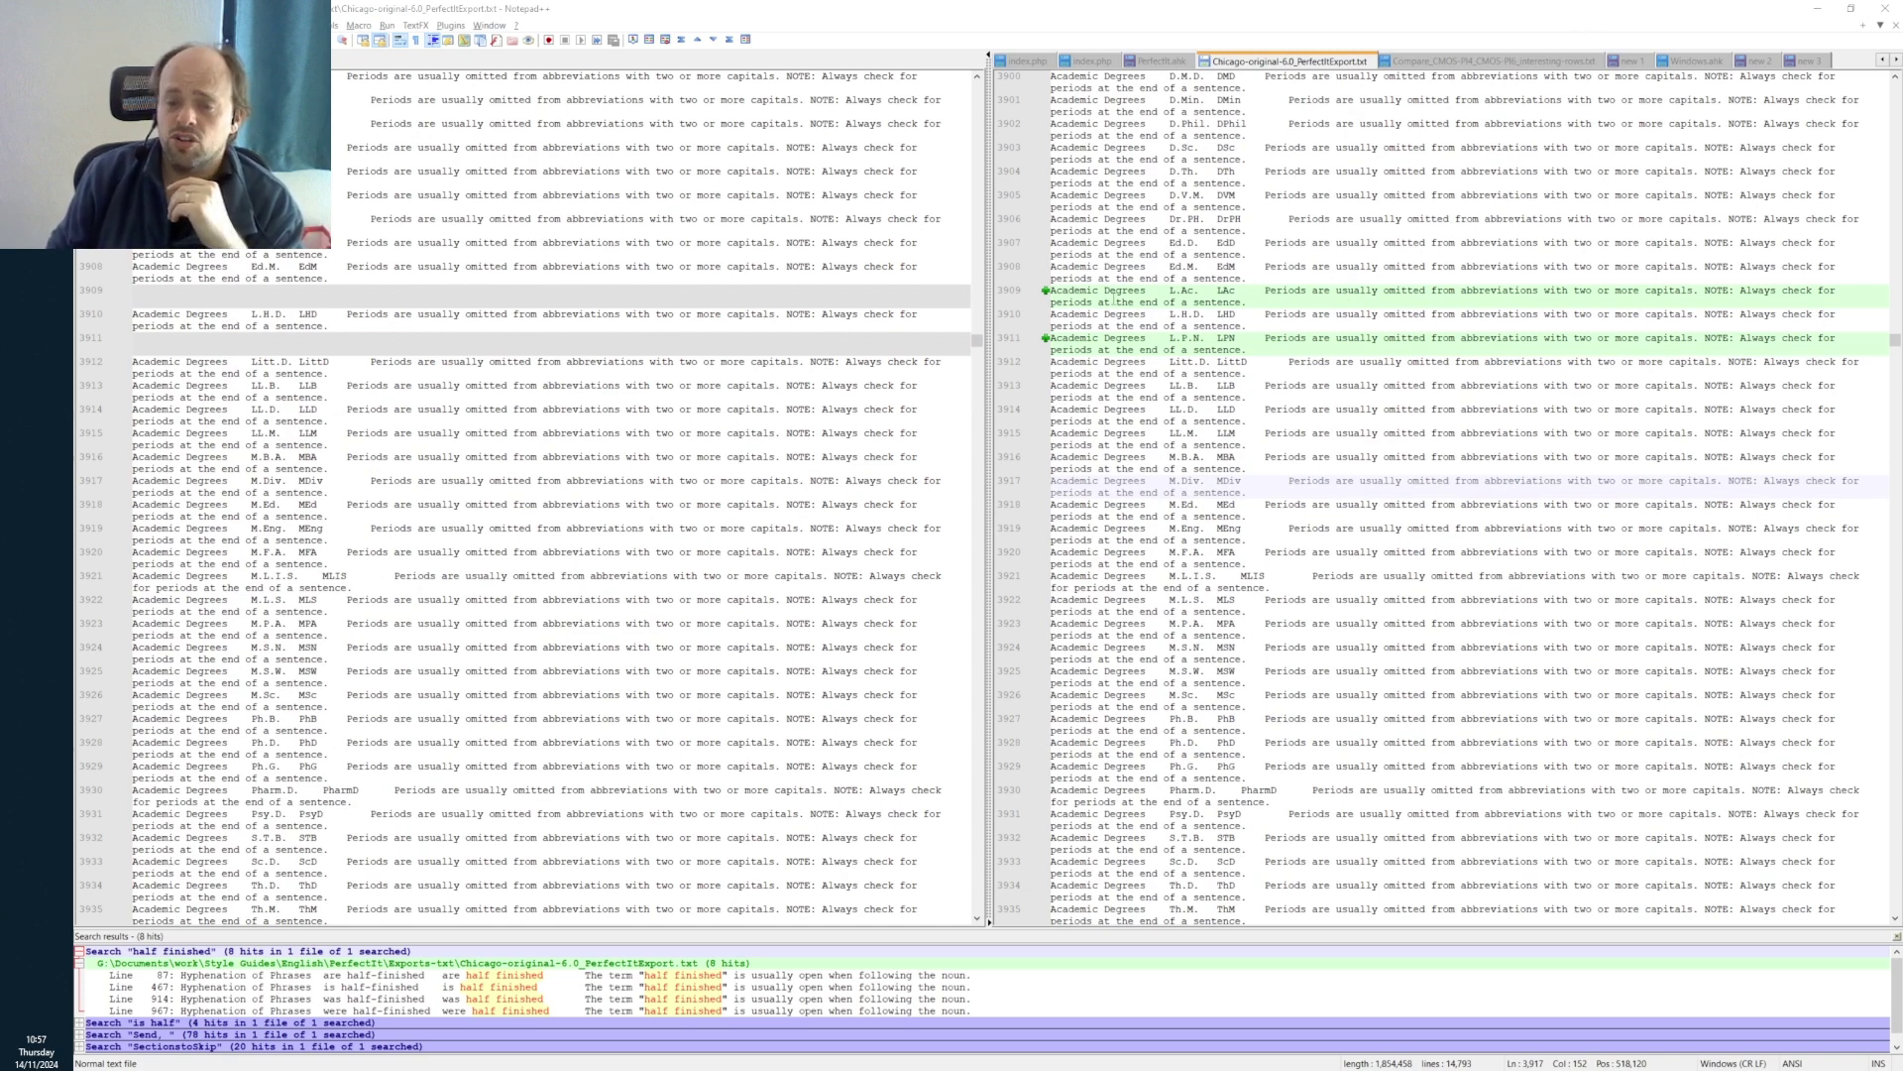
pyautogui.click(1276, 303)
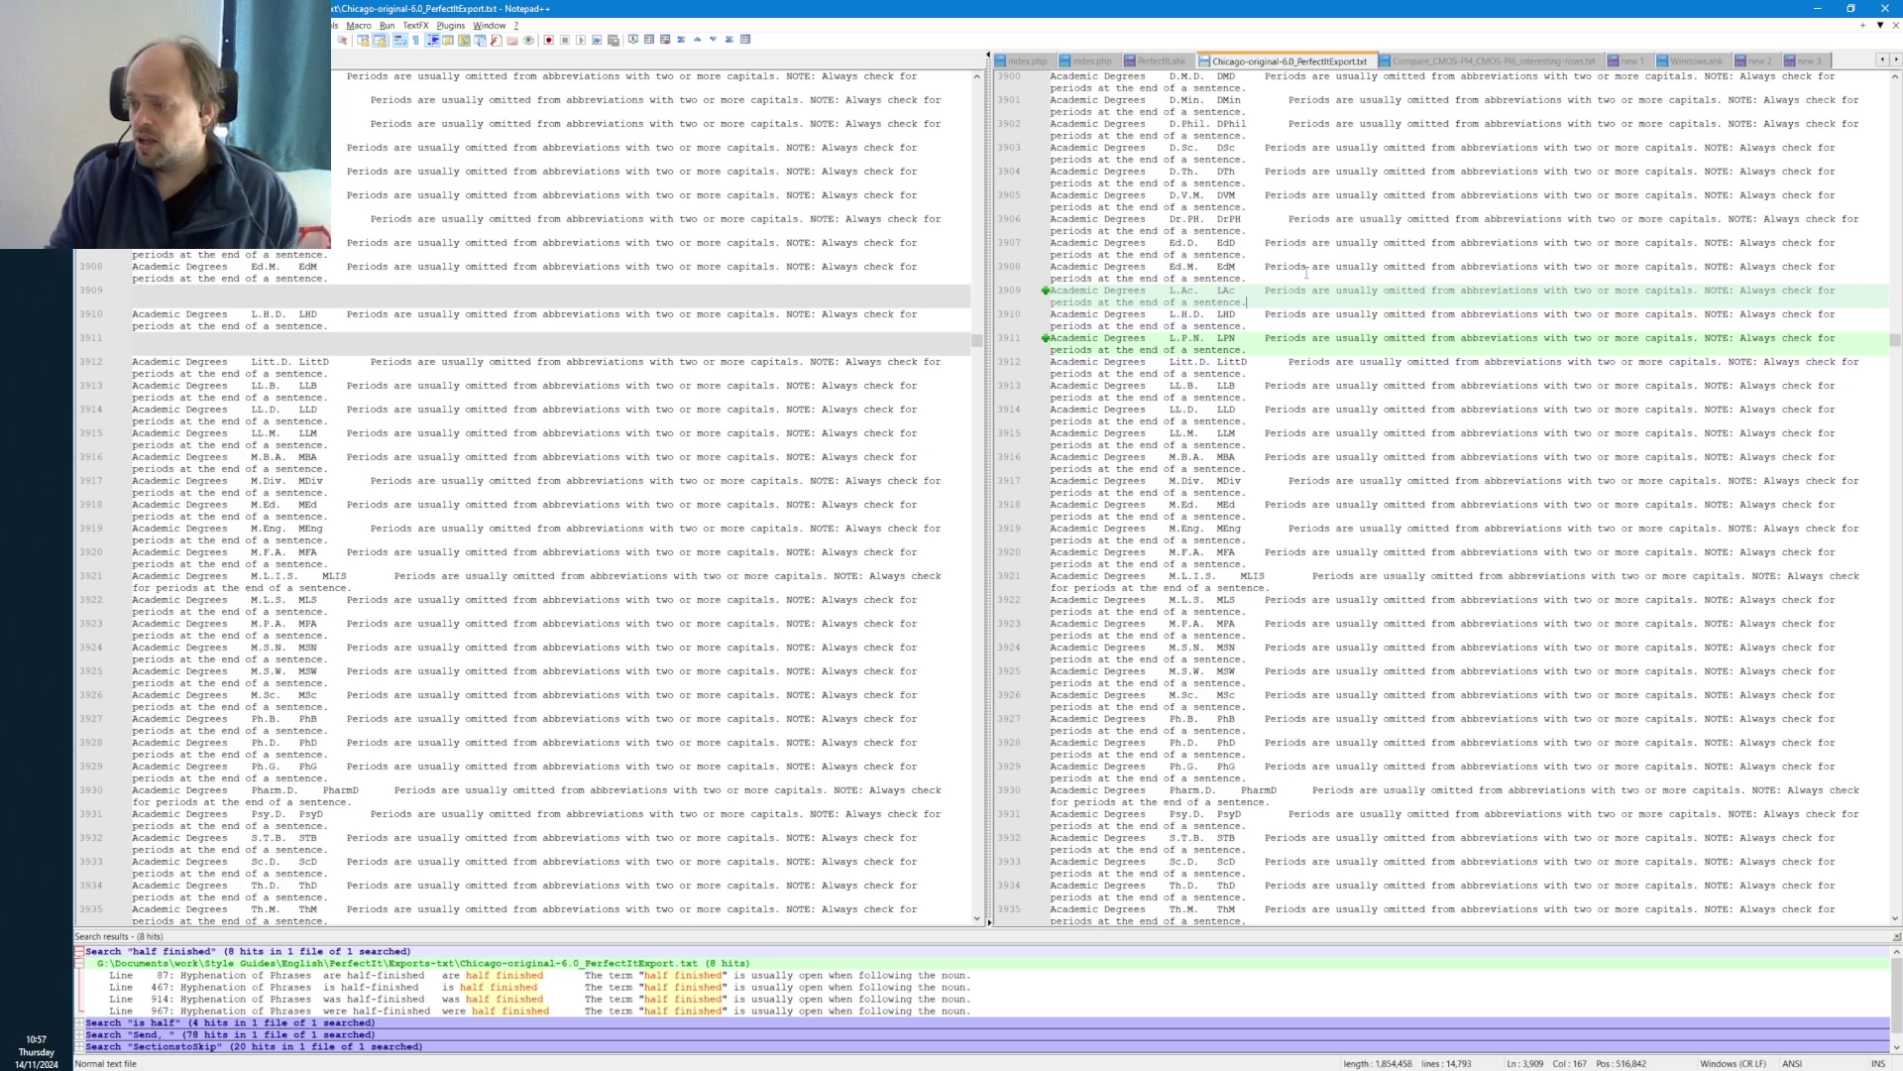
pyautogui.hotkey('ctrl', 'g')
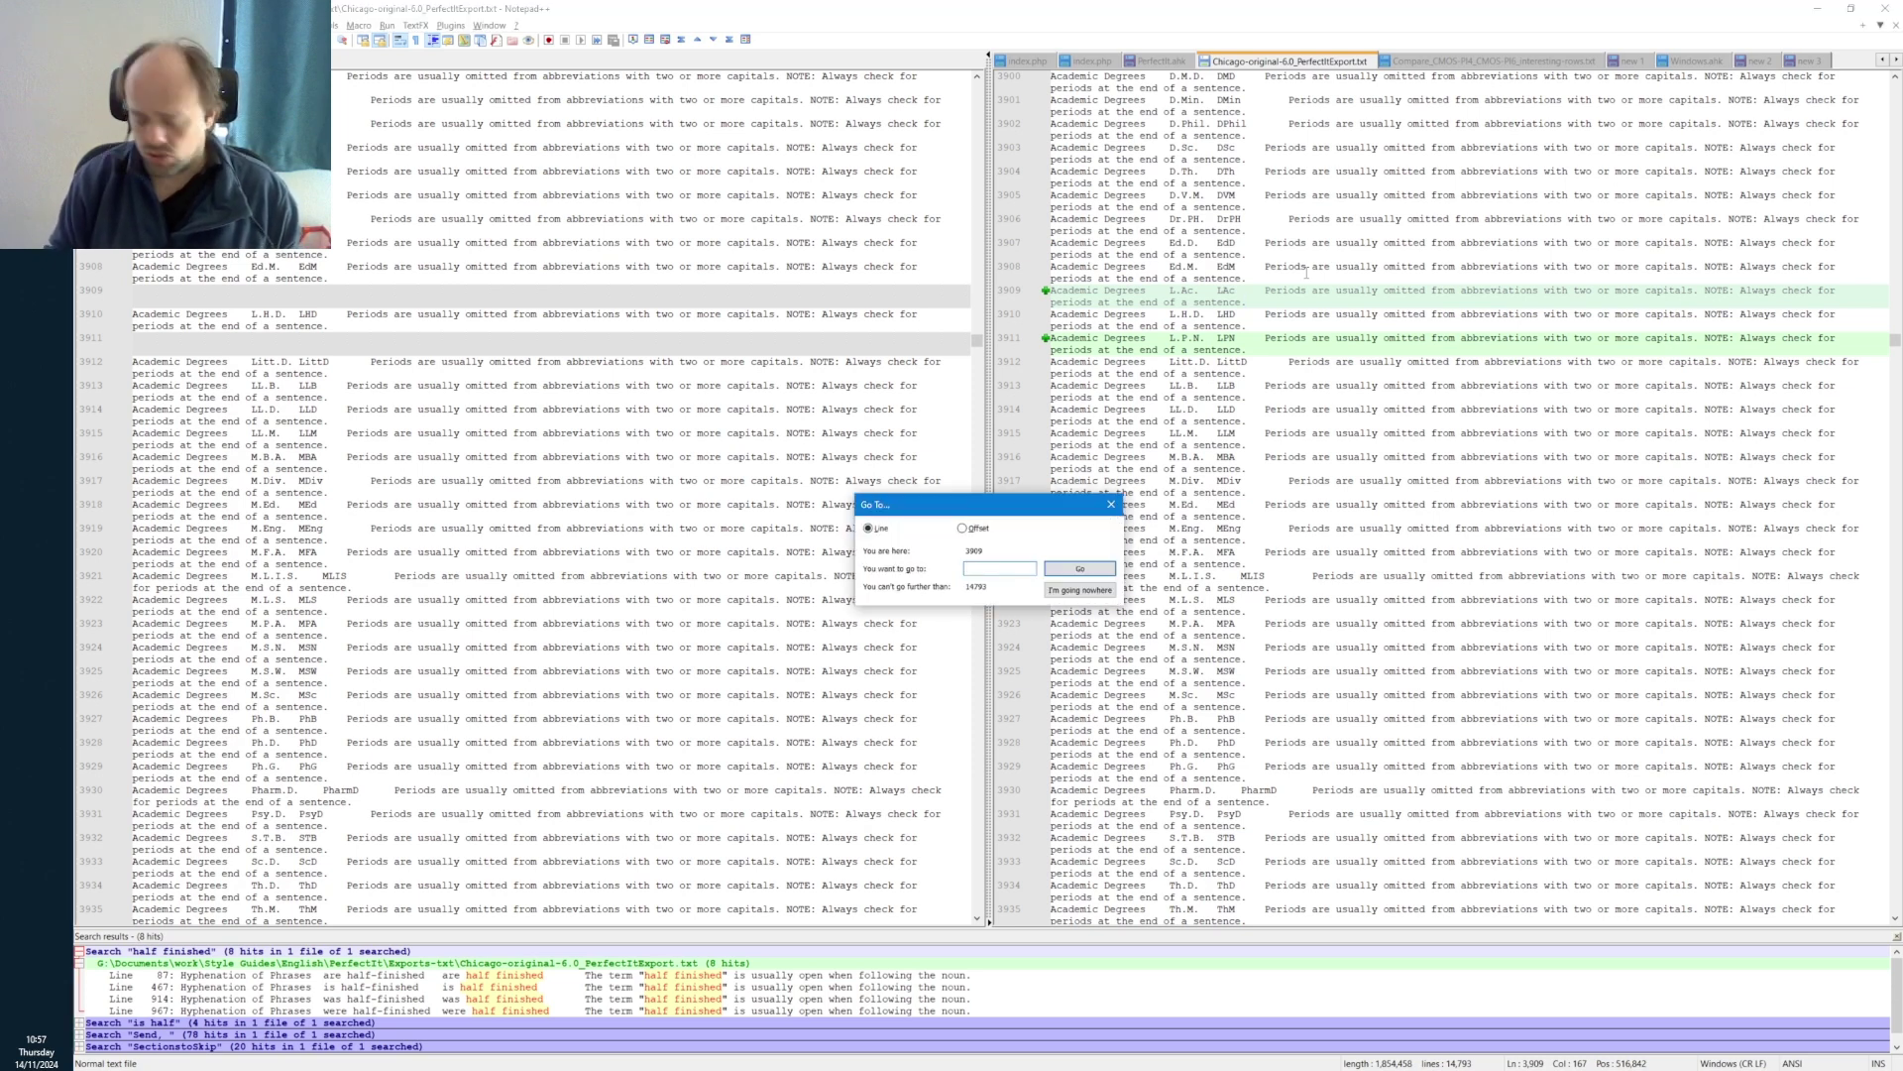
pyautogui.write('5711')
pyautogui.press('Return')
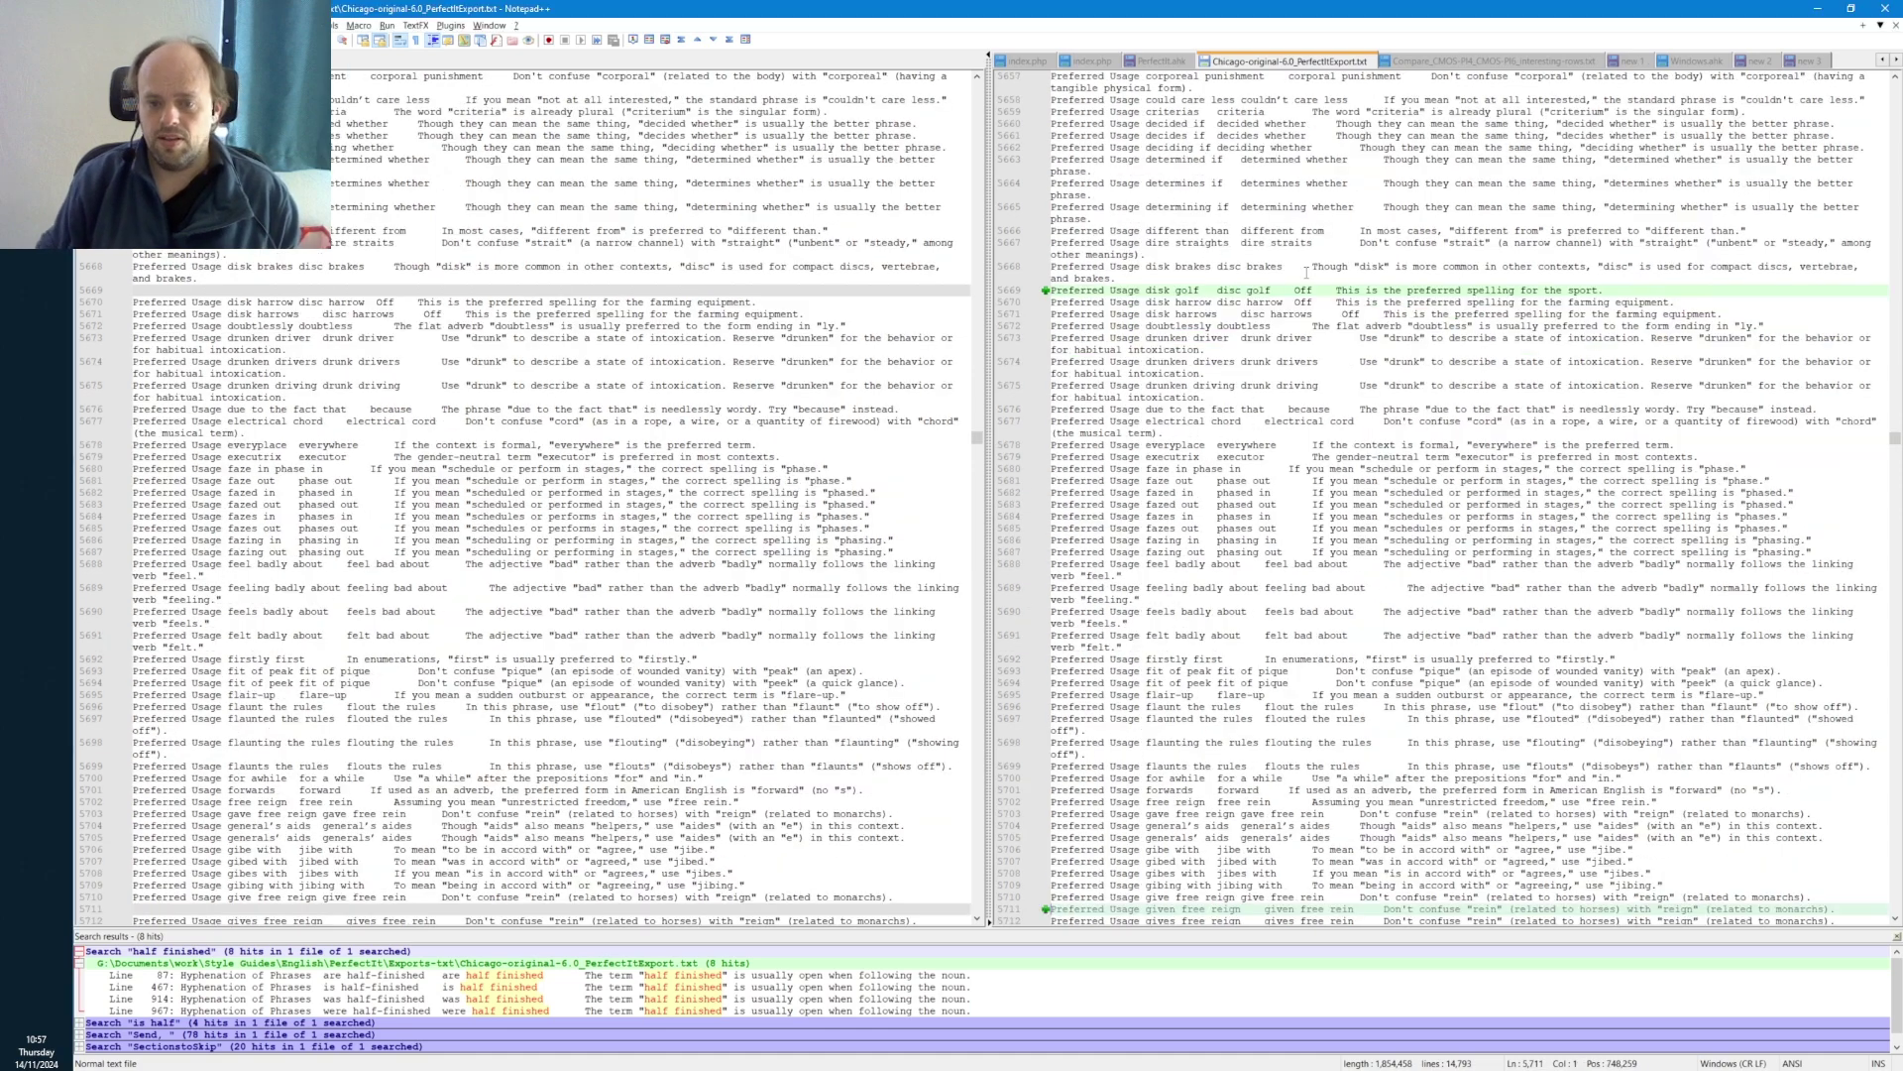
pyautogui.click(1897, 898)
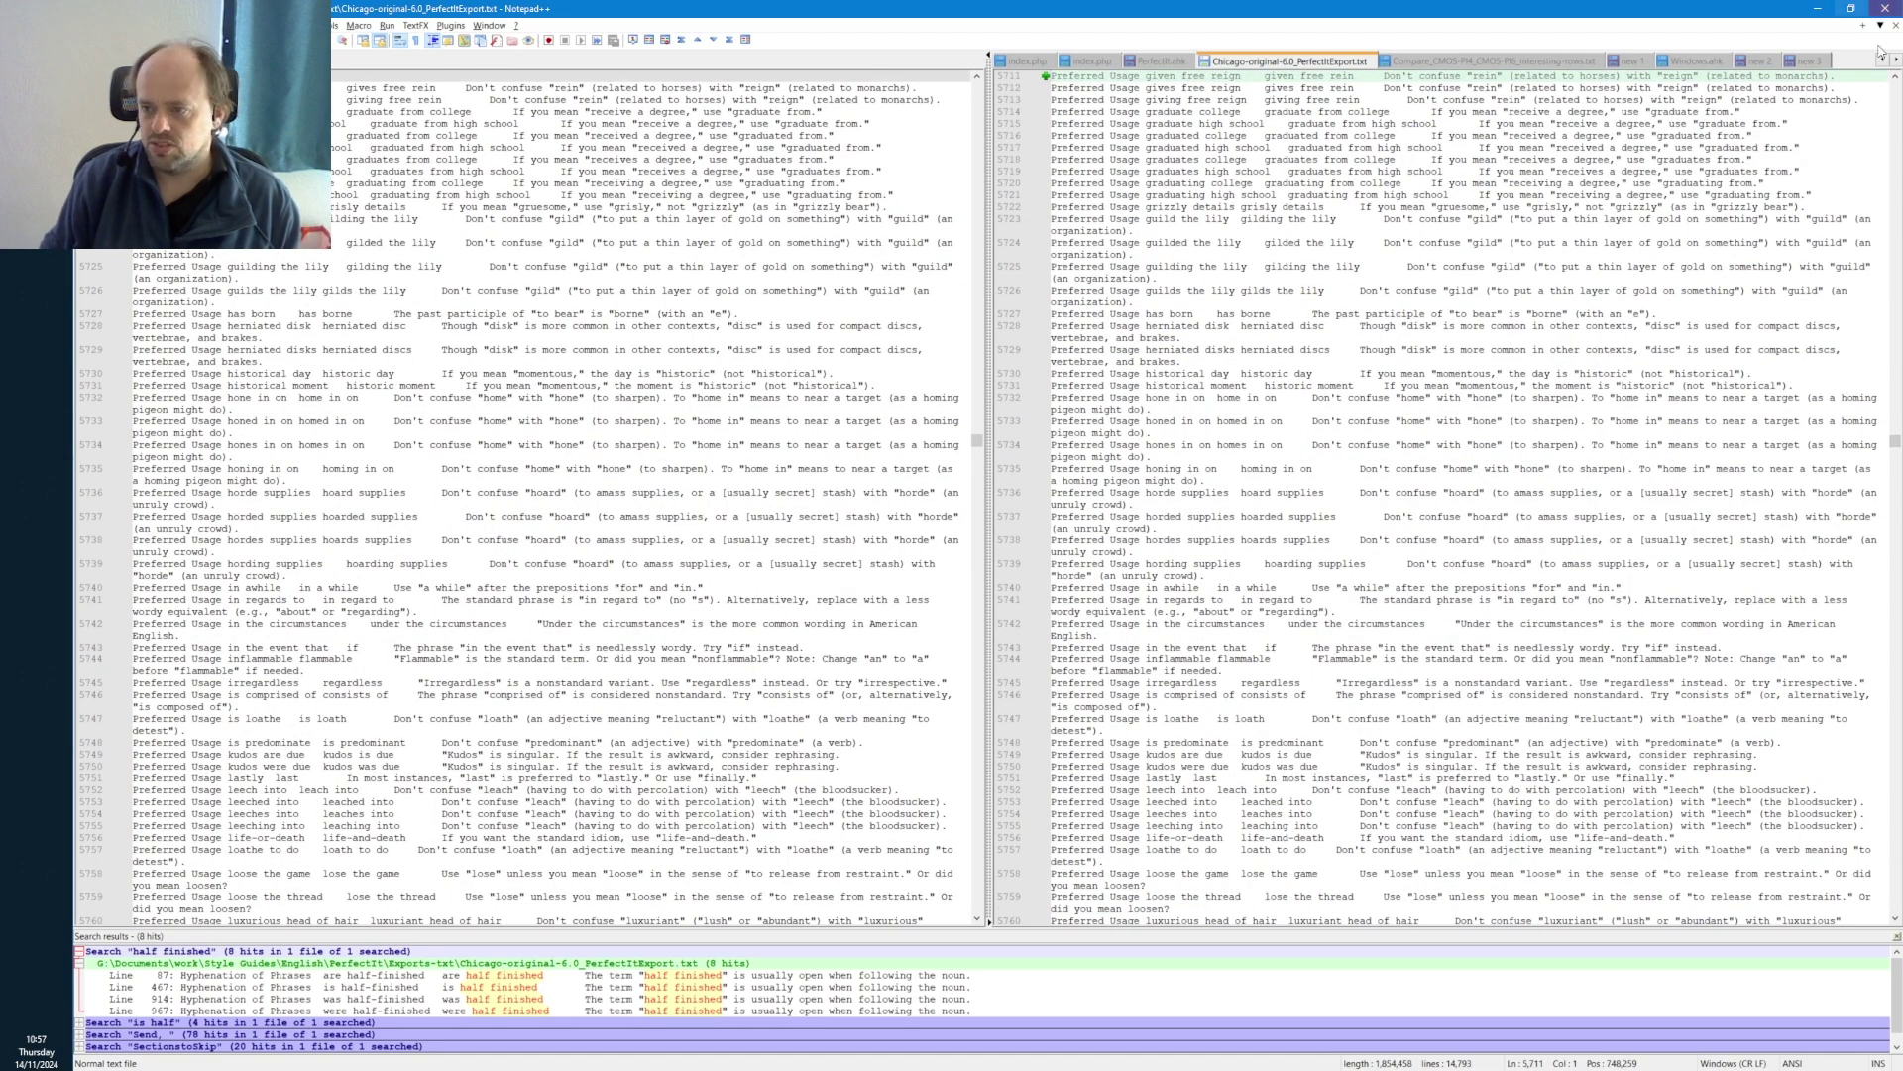
pyautogui.click(1896, 78)
pyautogui.scroll(10, 1897, 78)
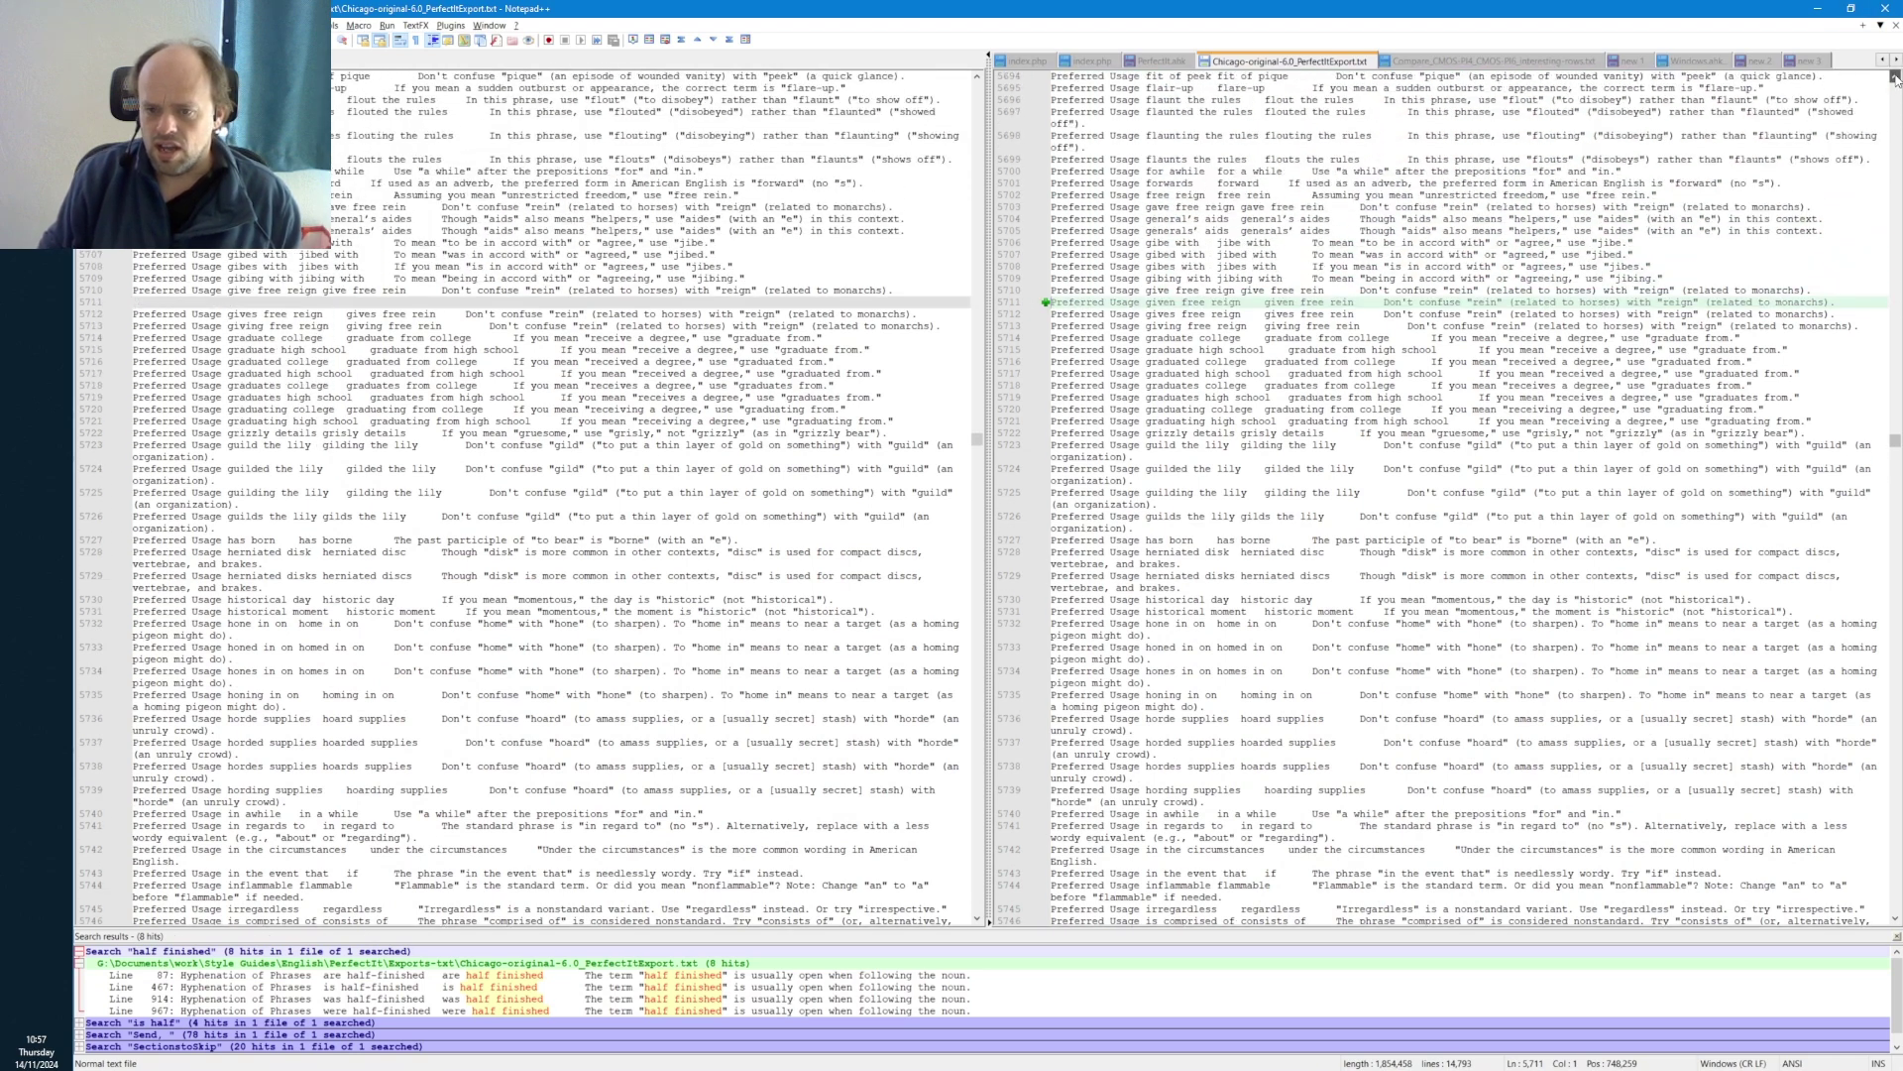
# - Compare the added "gives free reign" entry in the 6.0 export with the "give" to "giving free reign" entries in the 5.0 export
pyautogui.moveTo(1237, 434); pyautogui.dragTo(1230, 433)
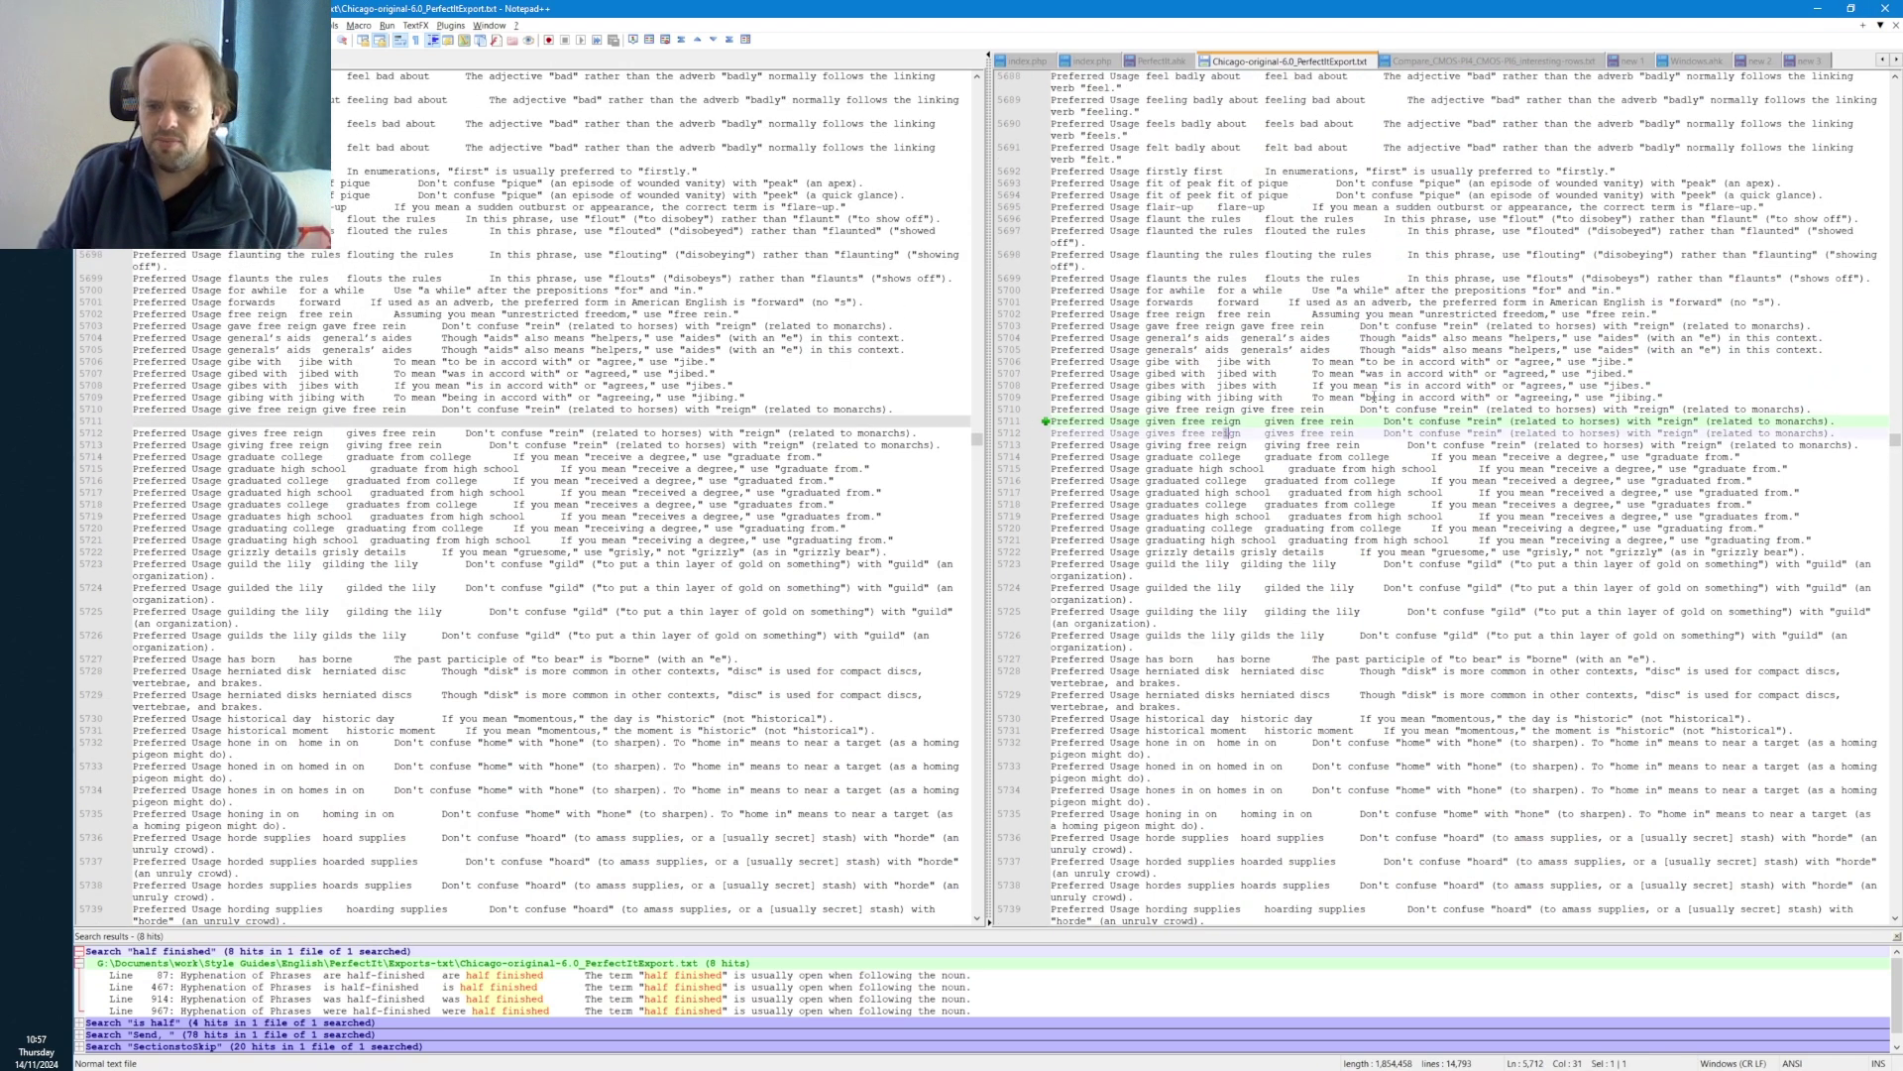
pyautogui.click(1236, 433)
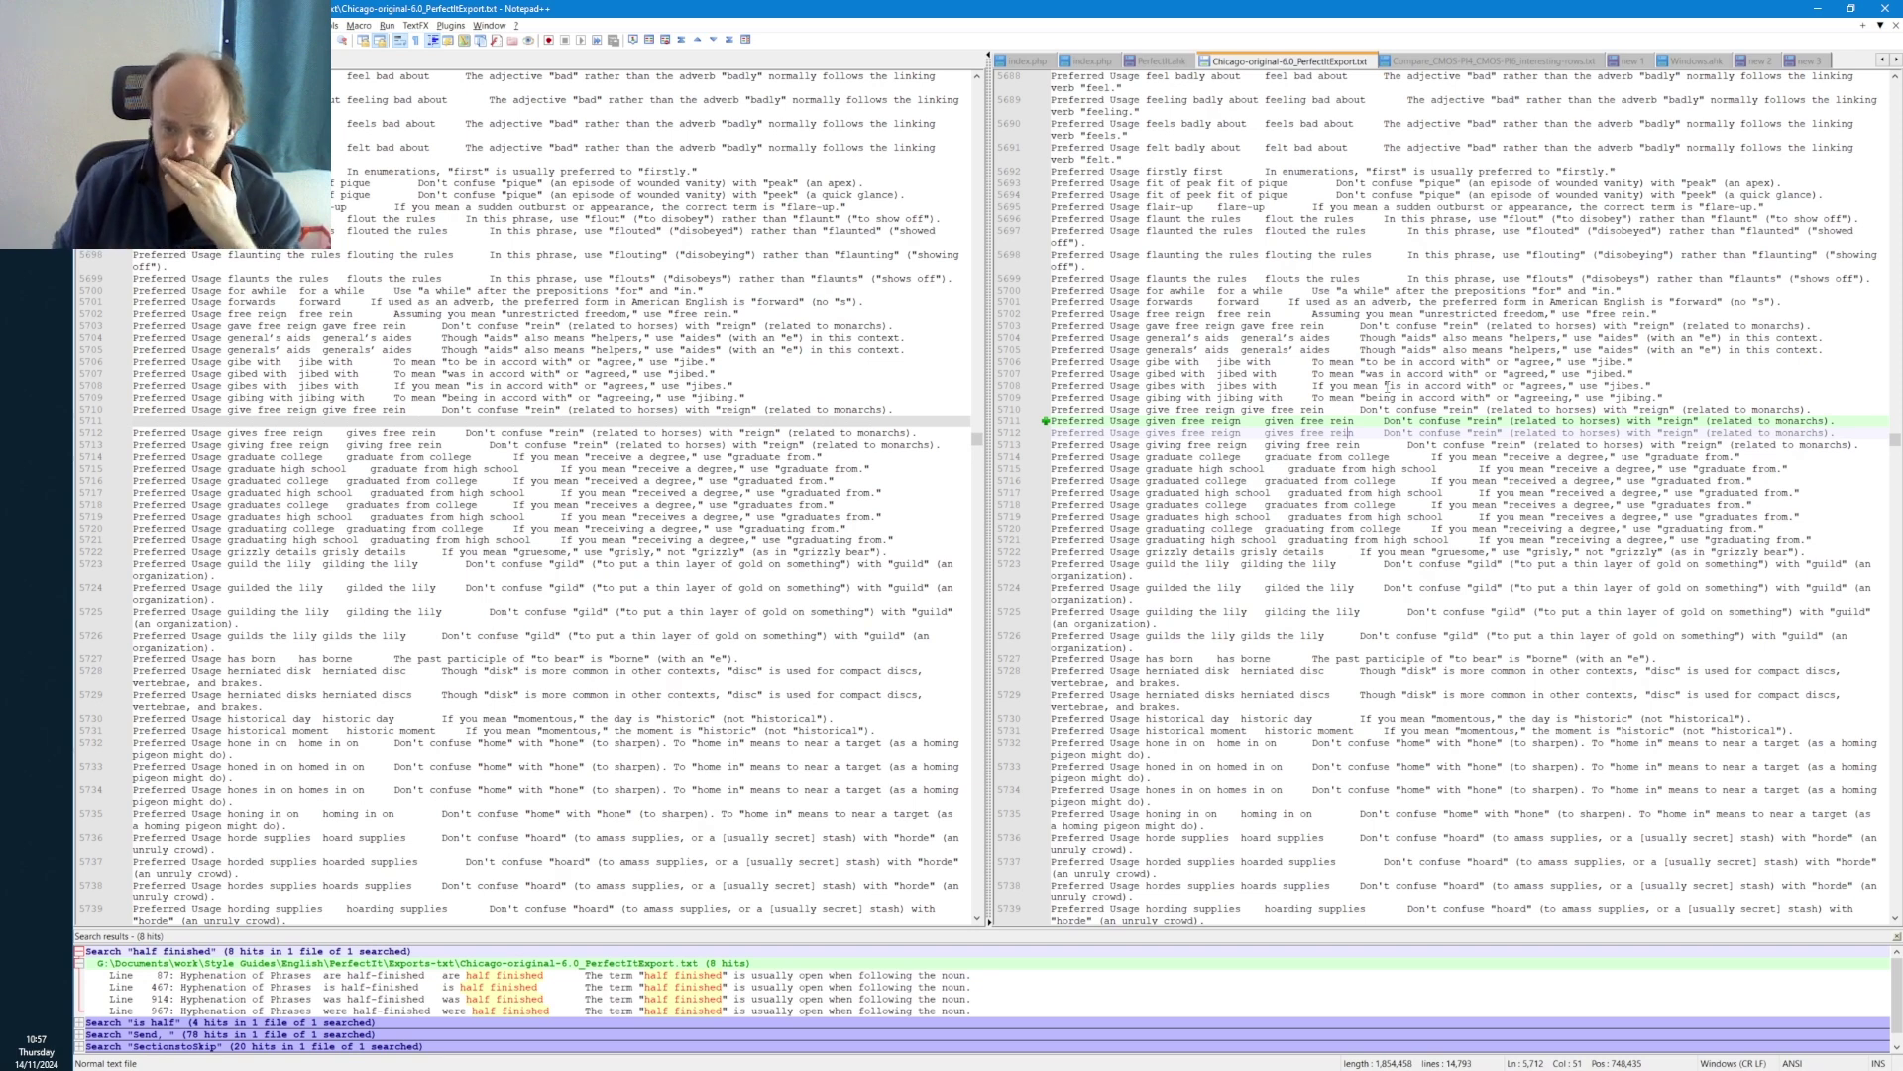
pyautogui.press('Up')
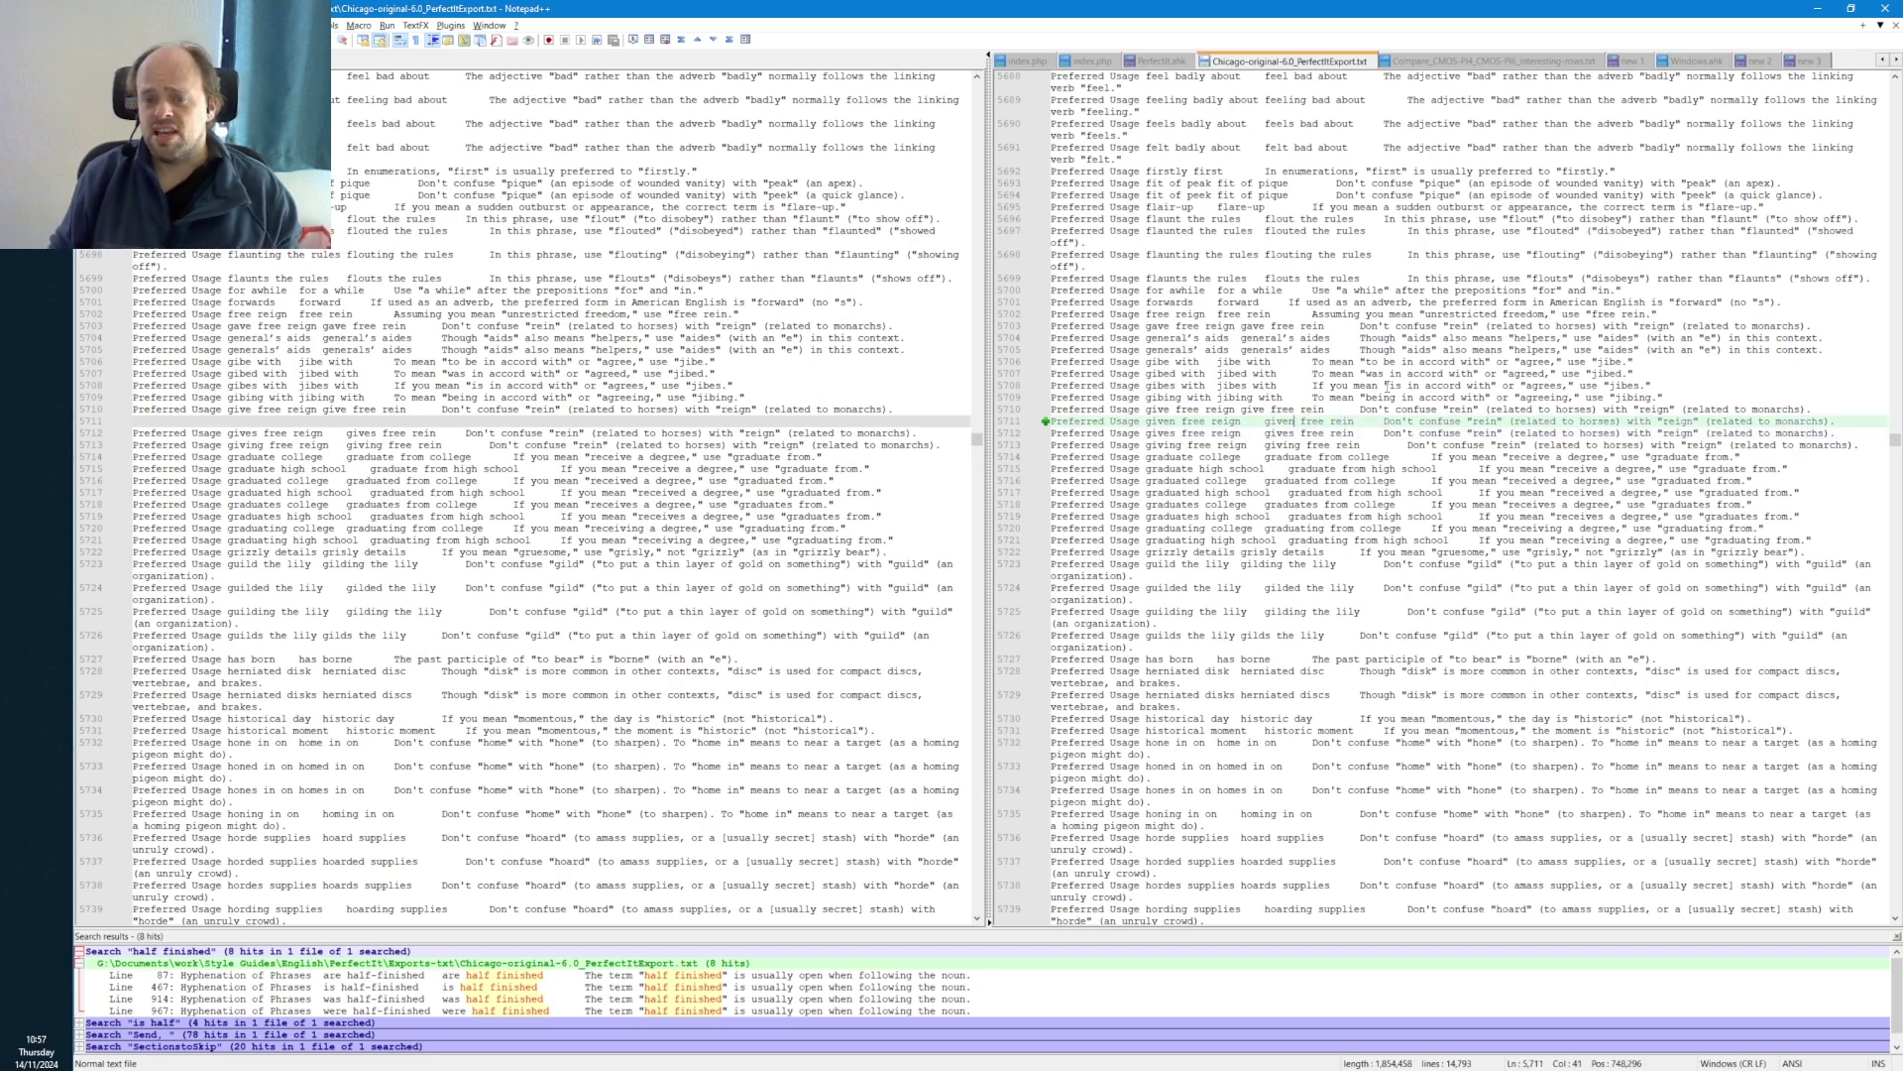
pyautogui.press('Up')
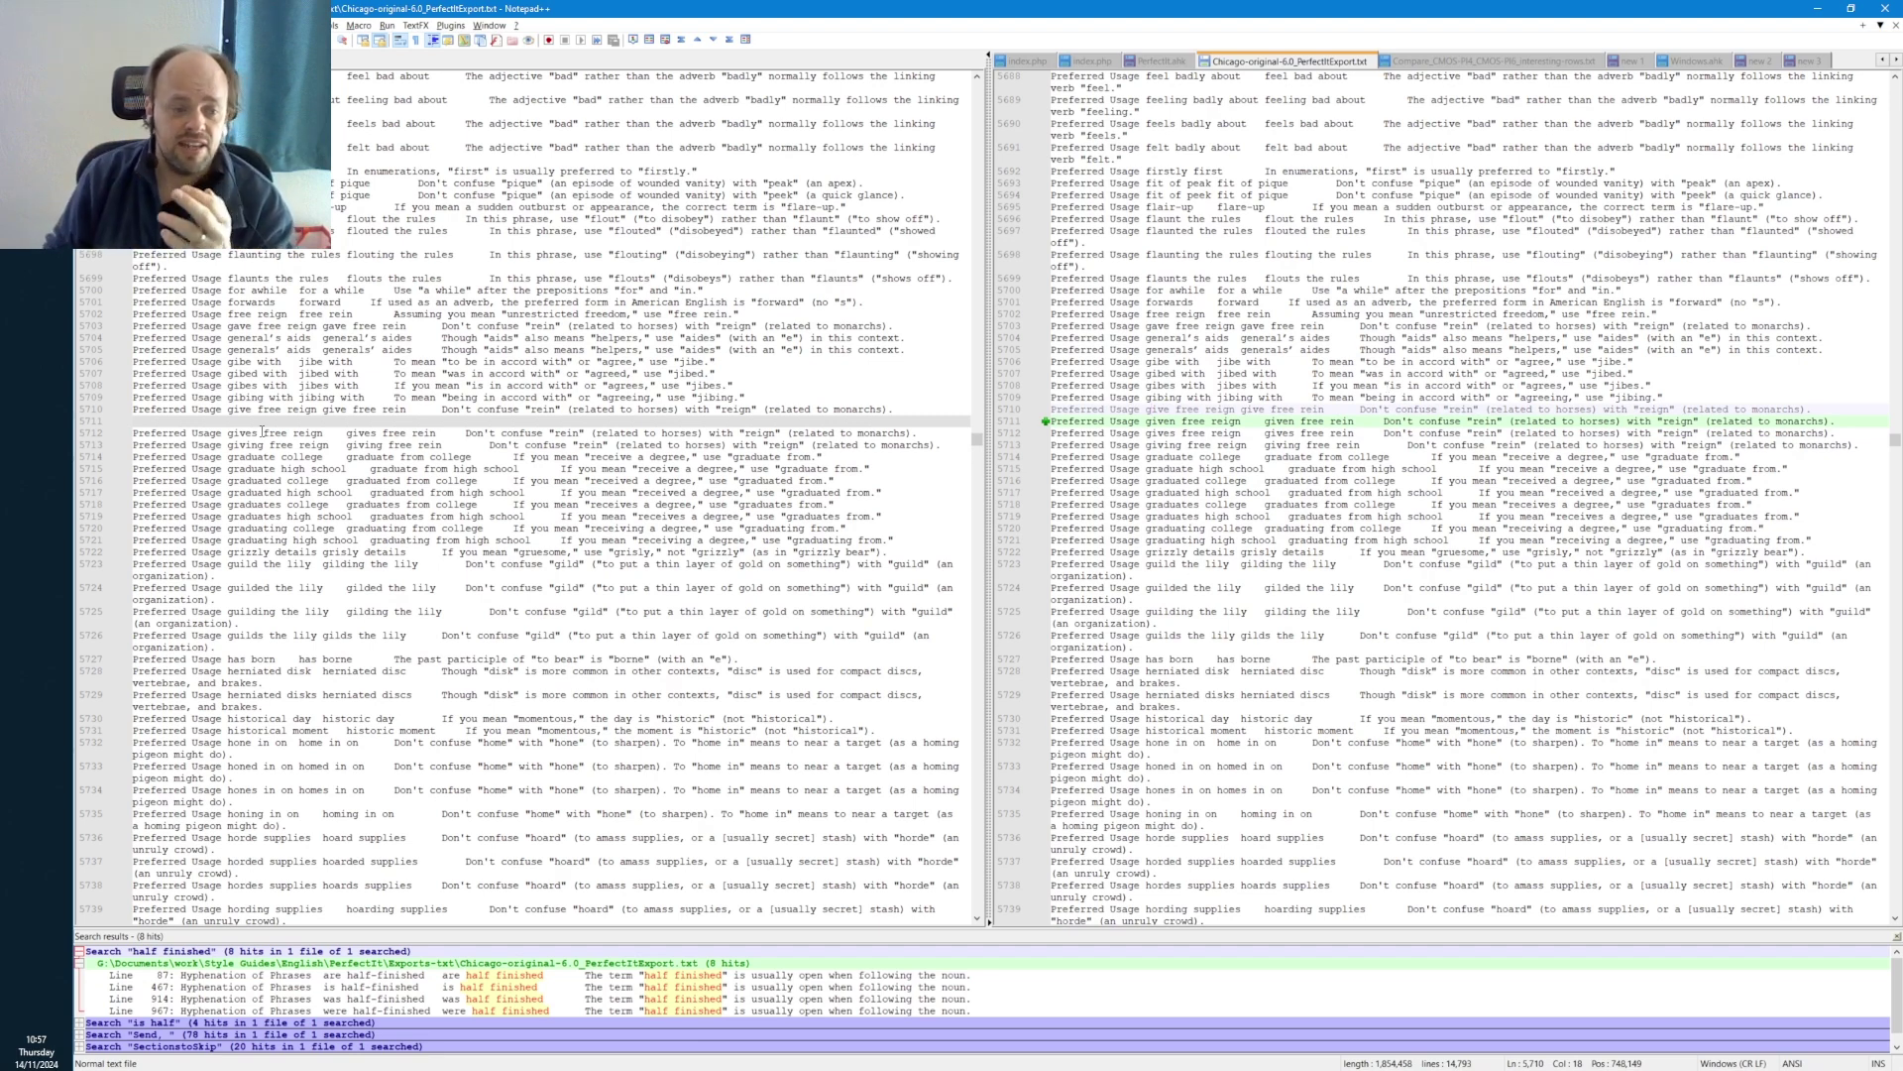
pyautogui.moveTo(176, 410); pyautogui.dragTo(514, 445)
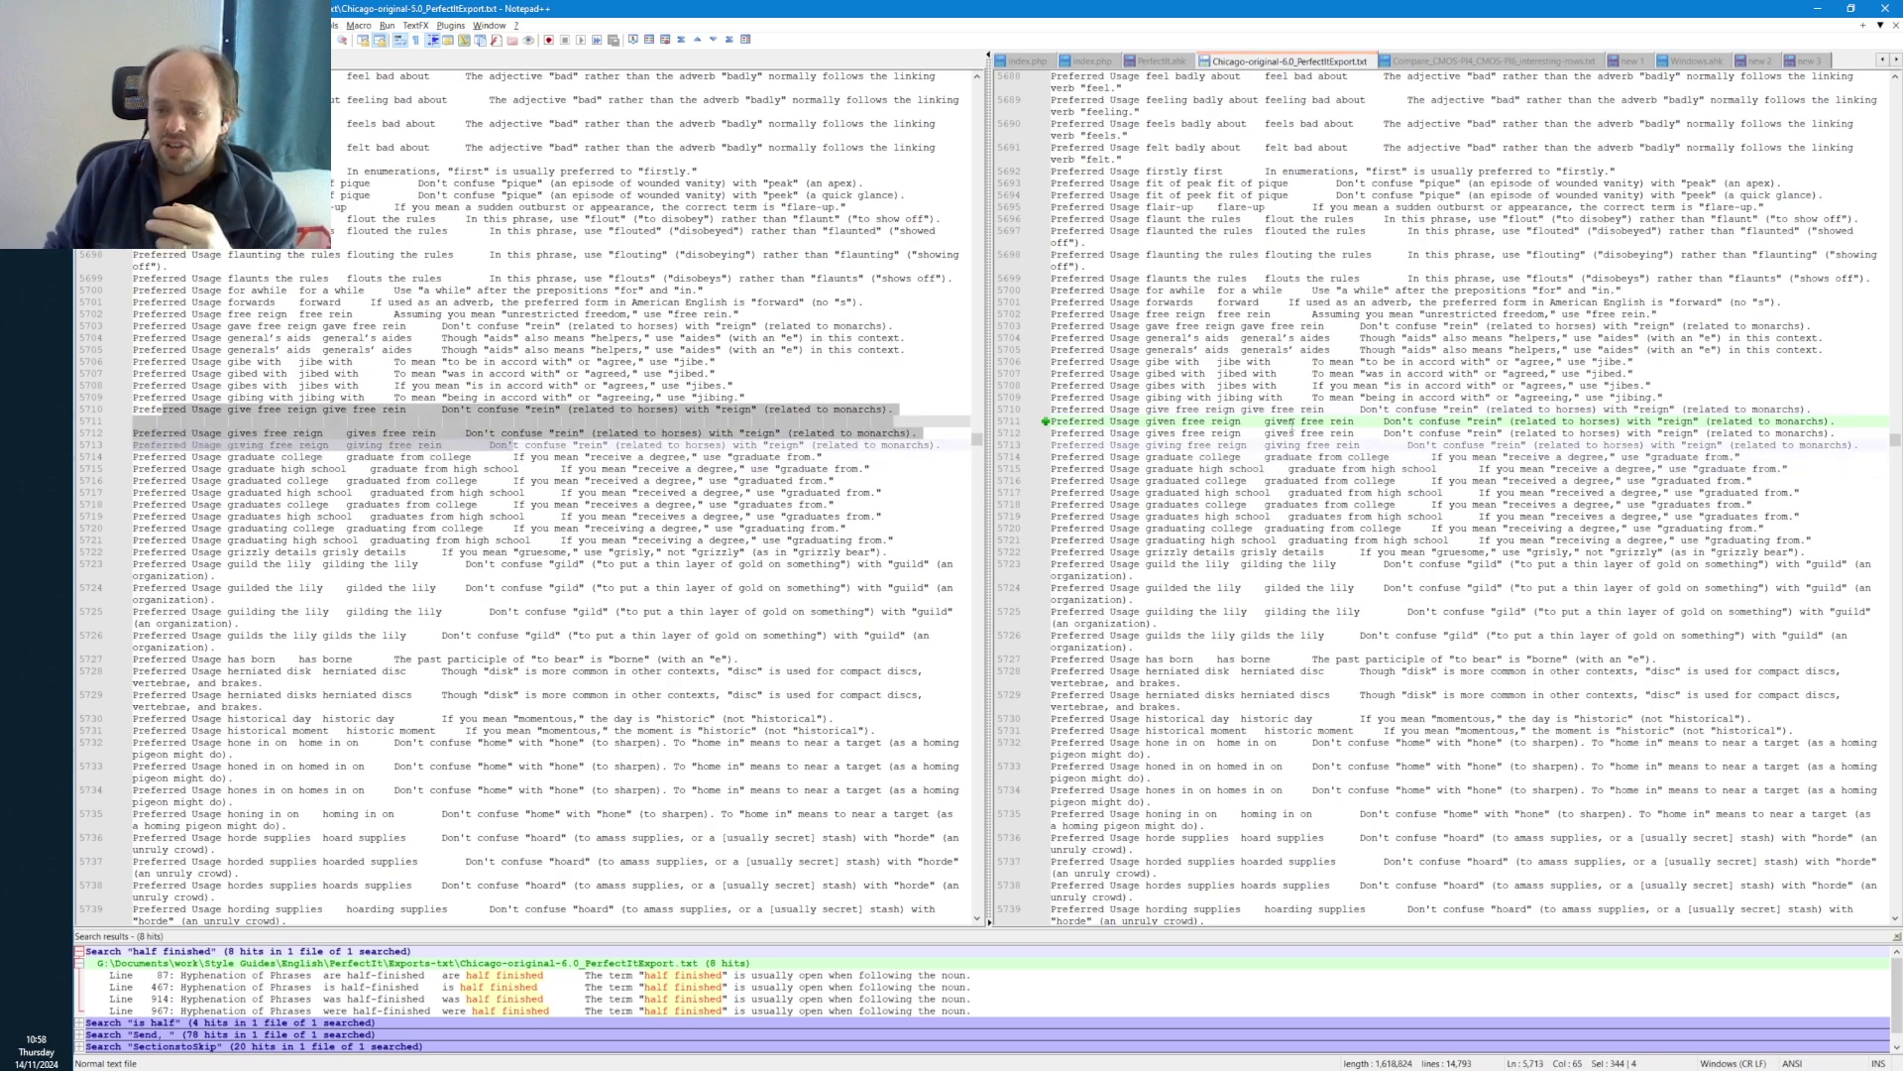
pyautogui.moveTo(1292, 426); pyautogui.dragTo(1114, 422)
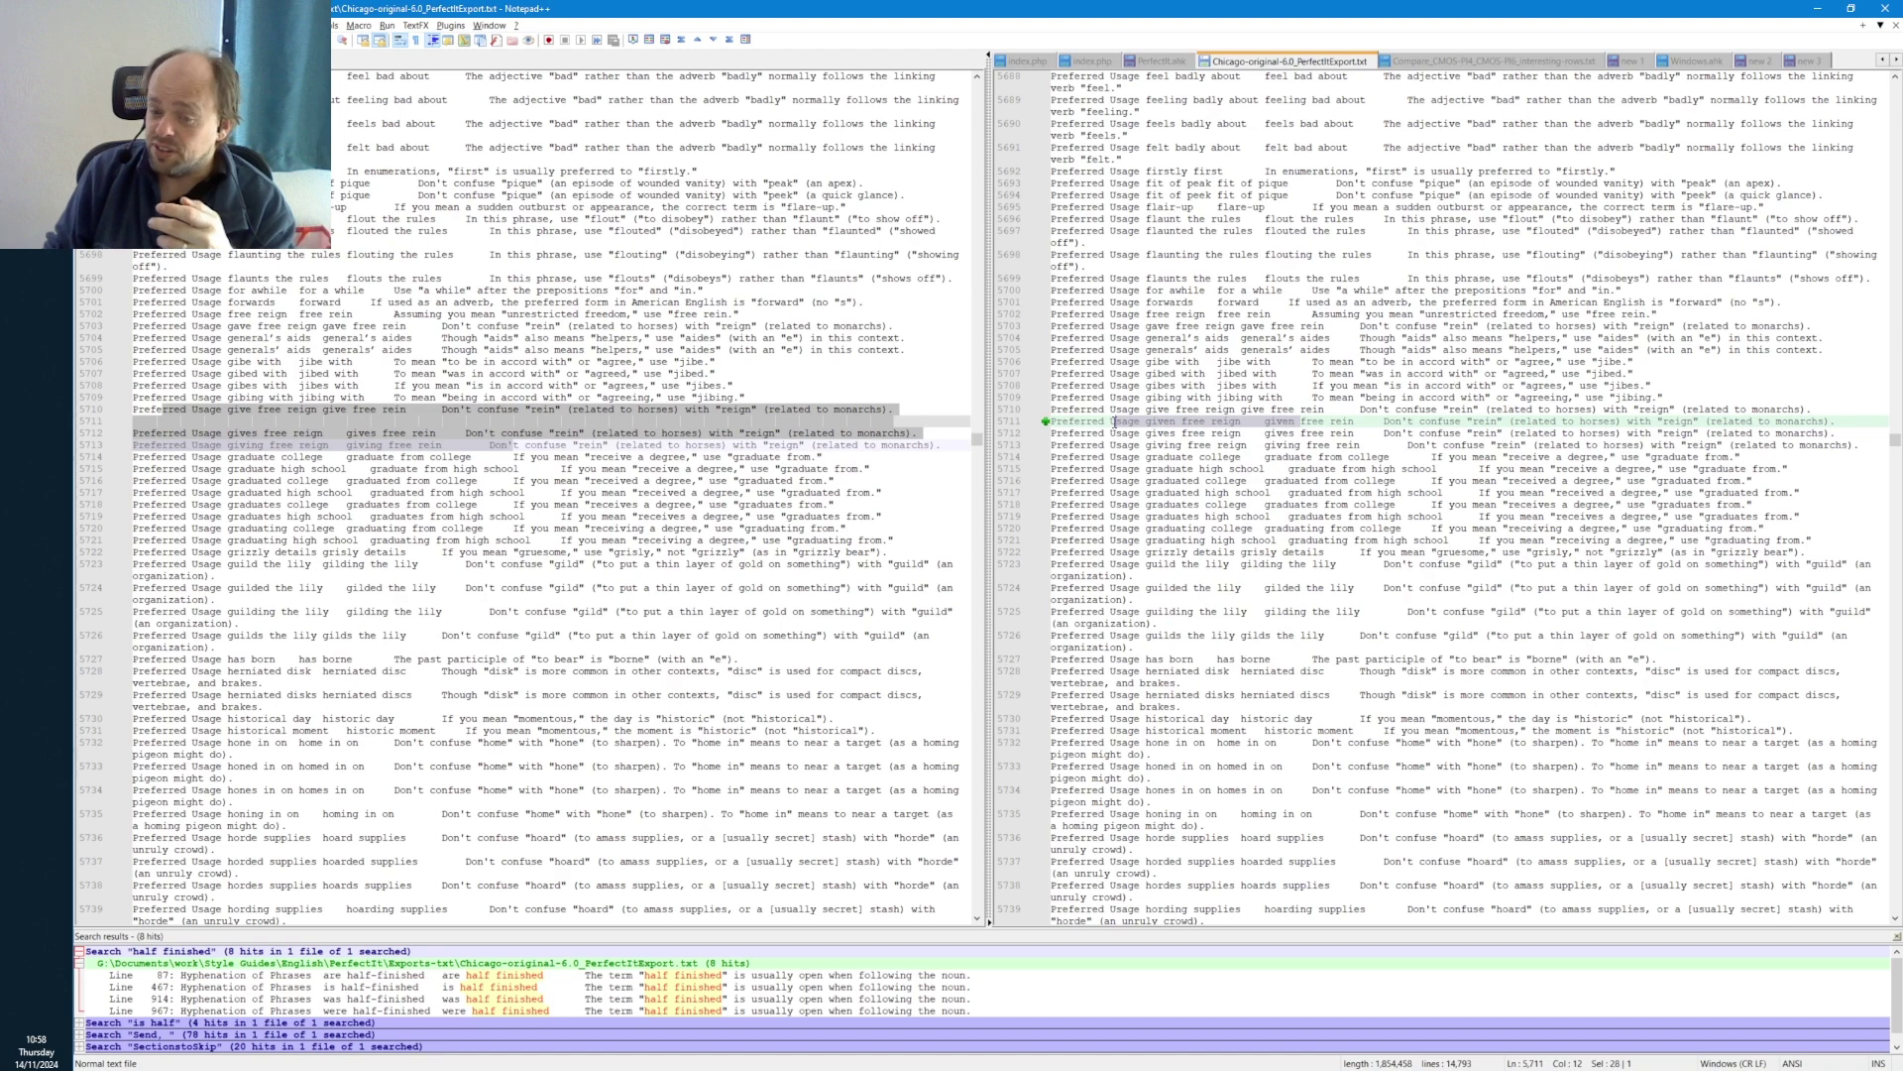
pyautogui.click(1353, 422)
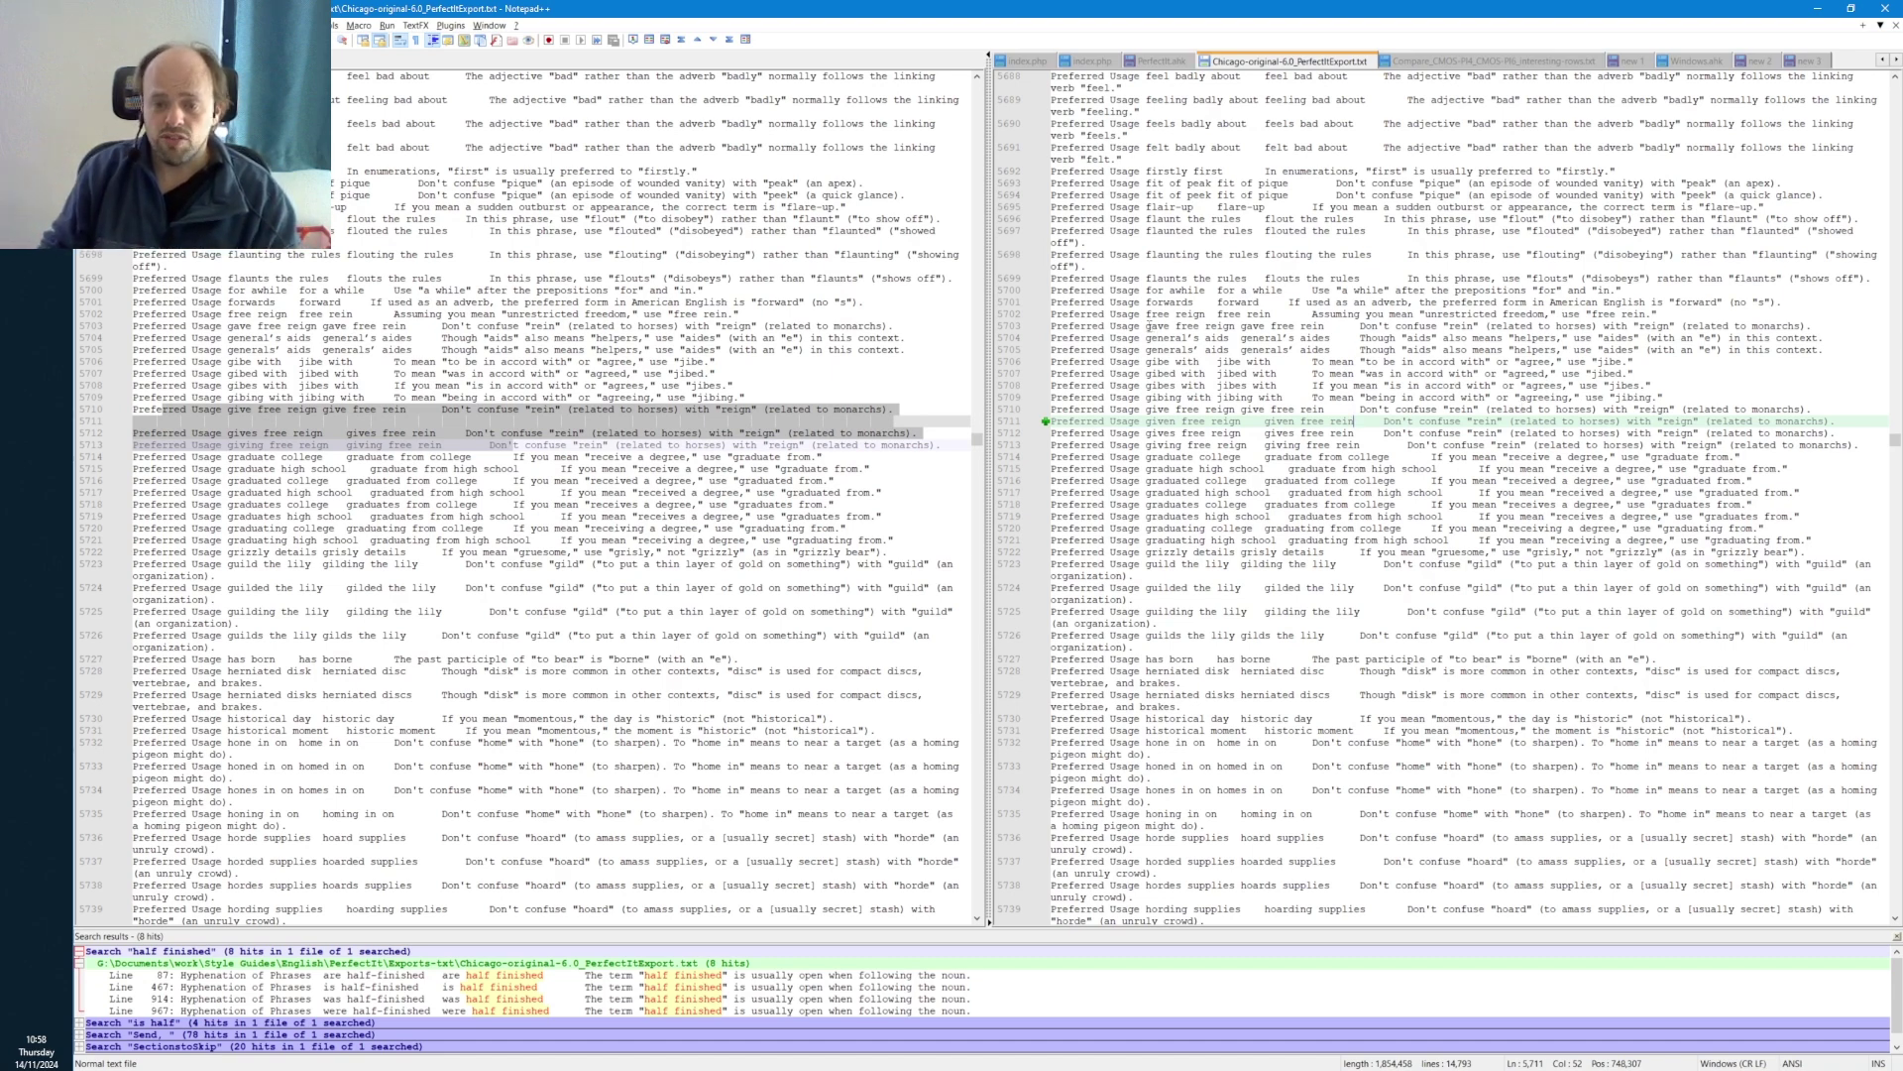
# - Highlight "gave free reign" and its separate words, plus the "give" to "giving free reign" entries, in the 6.0 export
pyautogui.moveTo(1148, 326); pyautogui.dragTo(1240, 327)
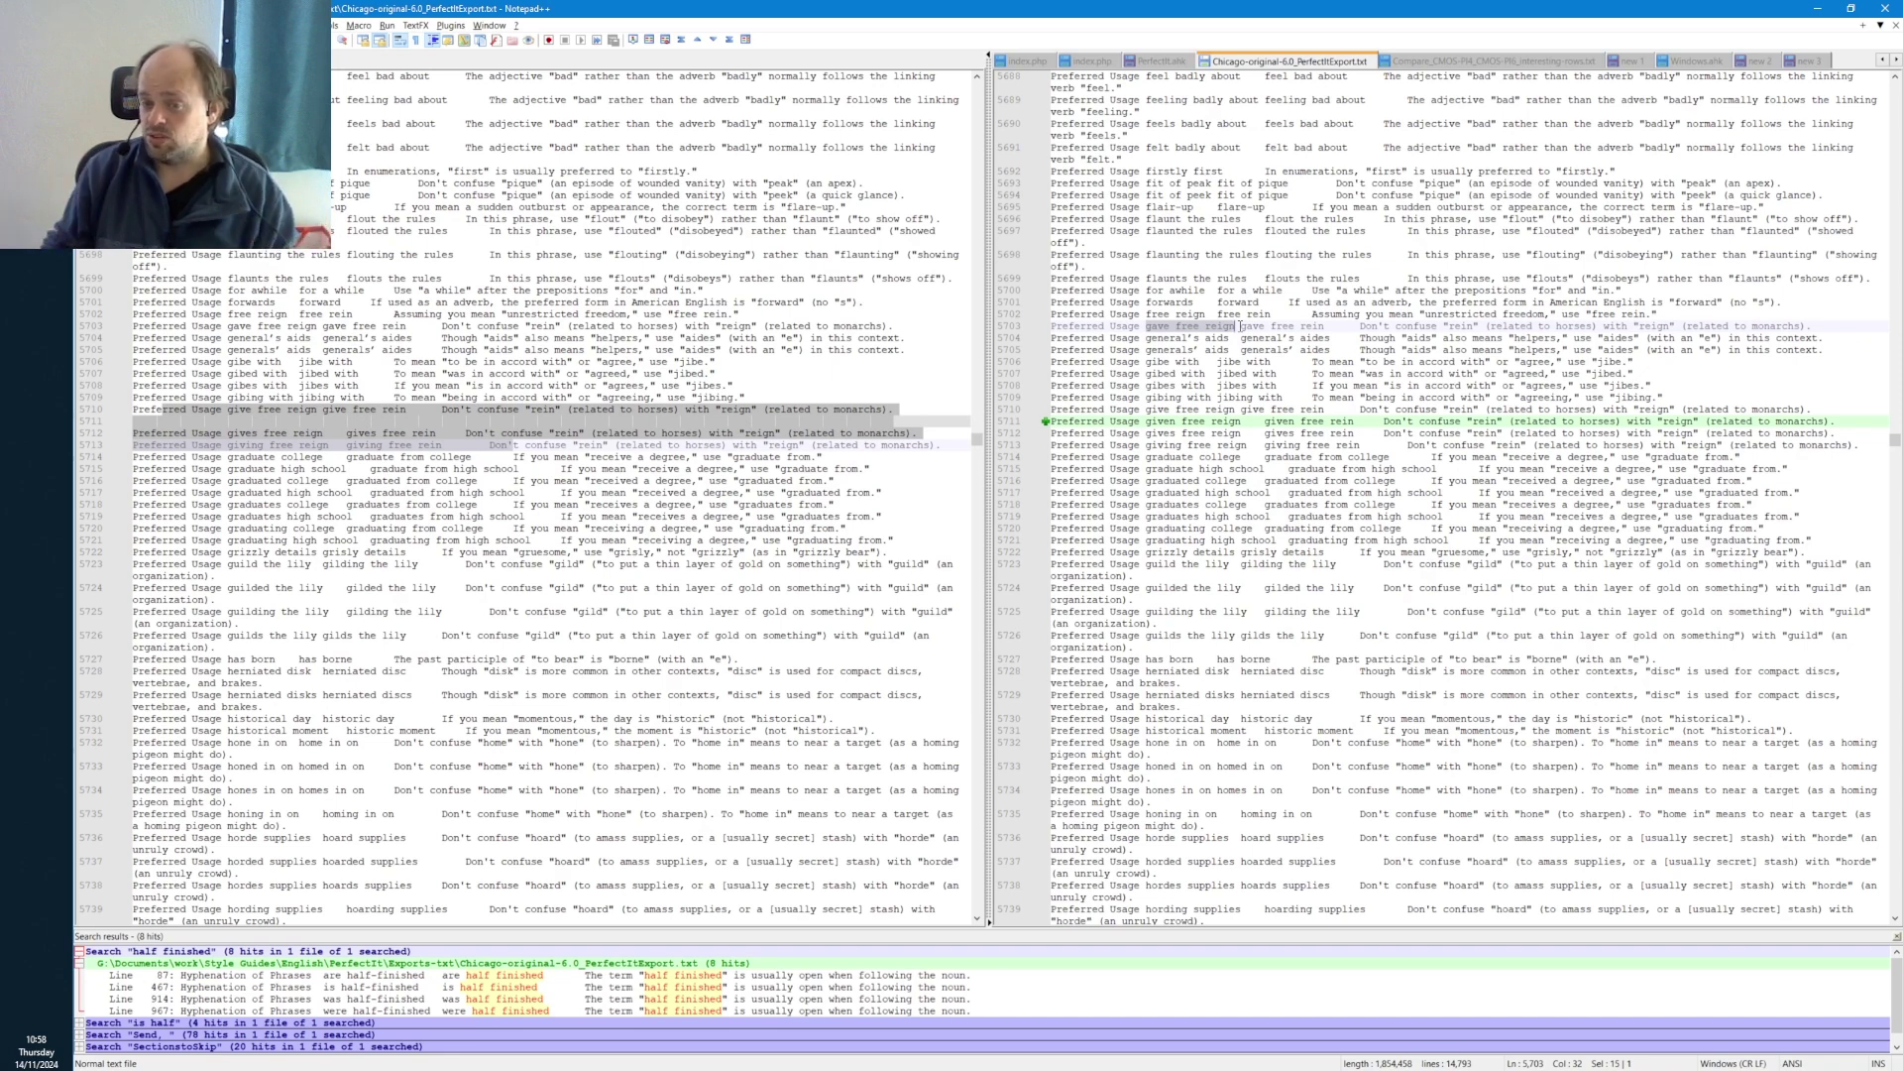
pyautogui.click(1177, 326)
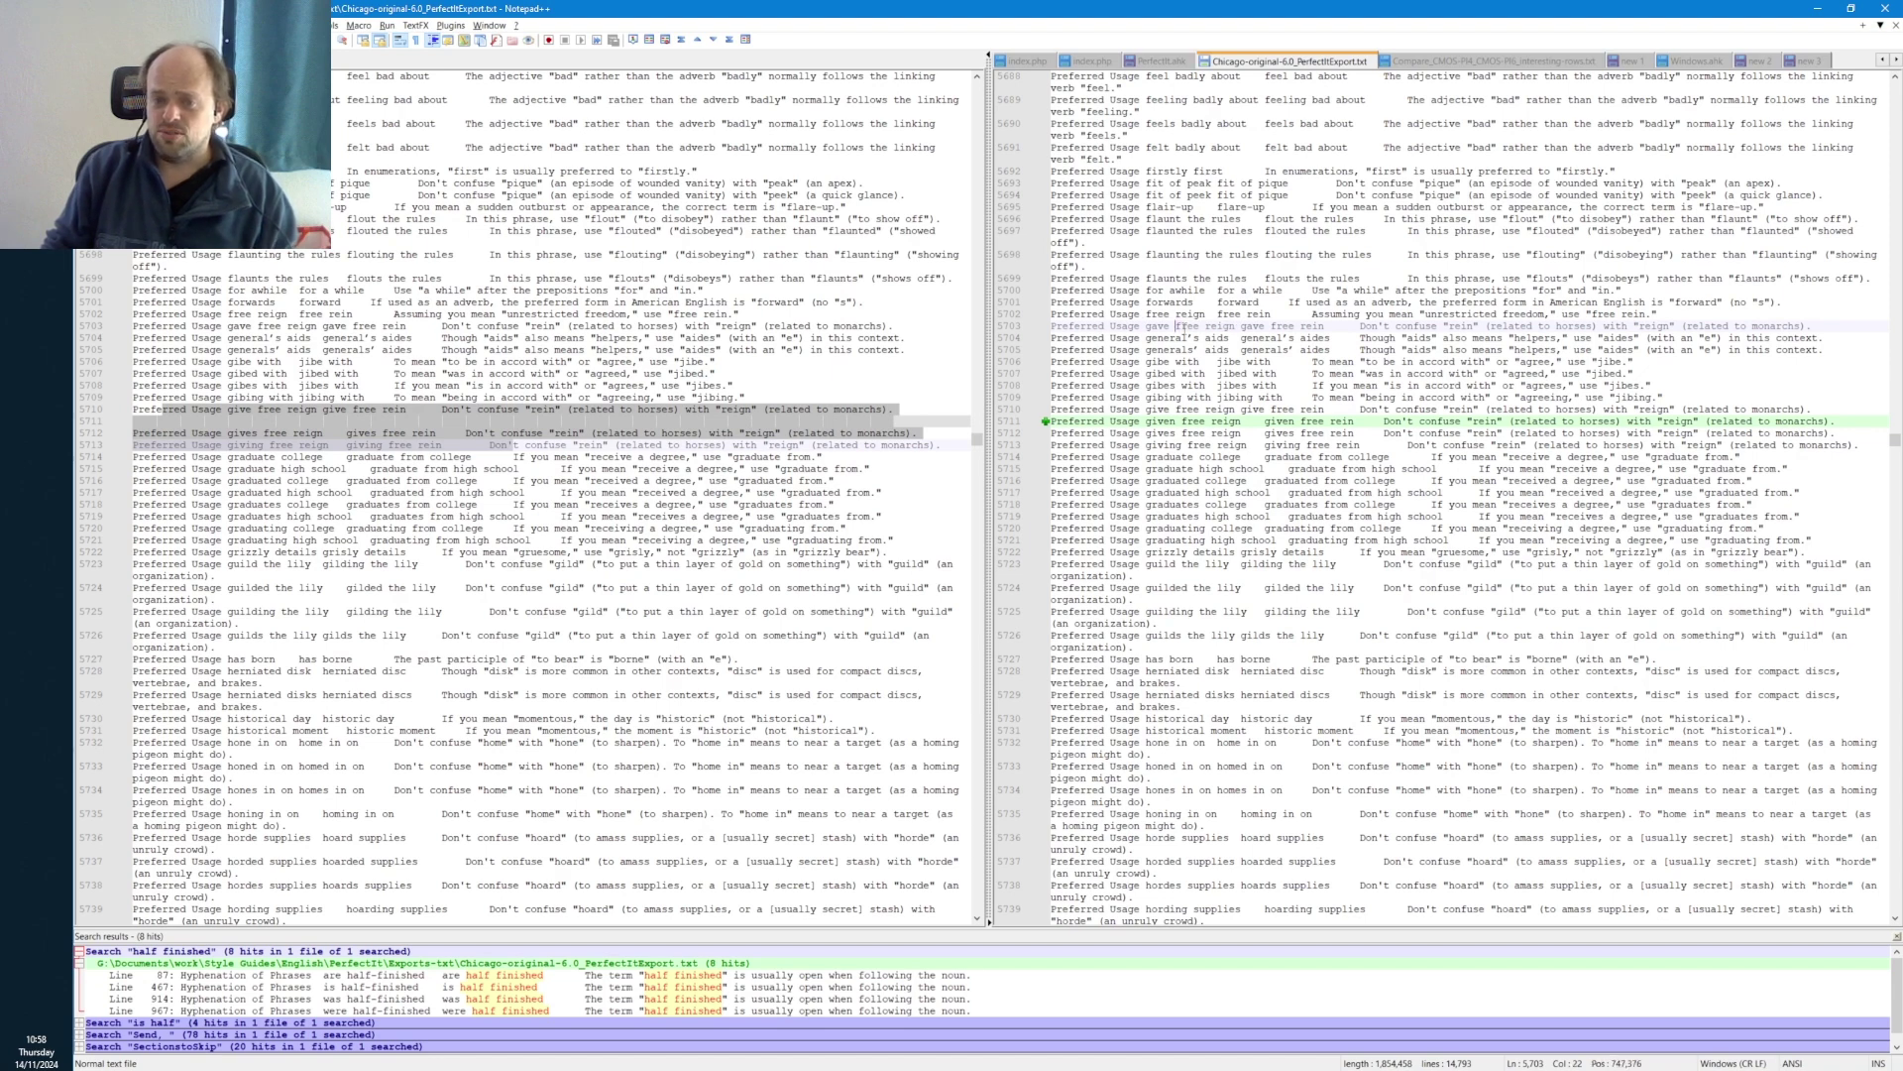
pyautogui.moveTo(1177, 327); pyautogui.dragTo(1234, 326)
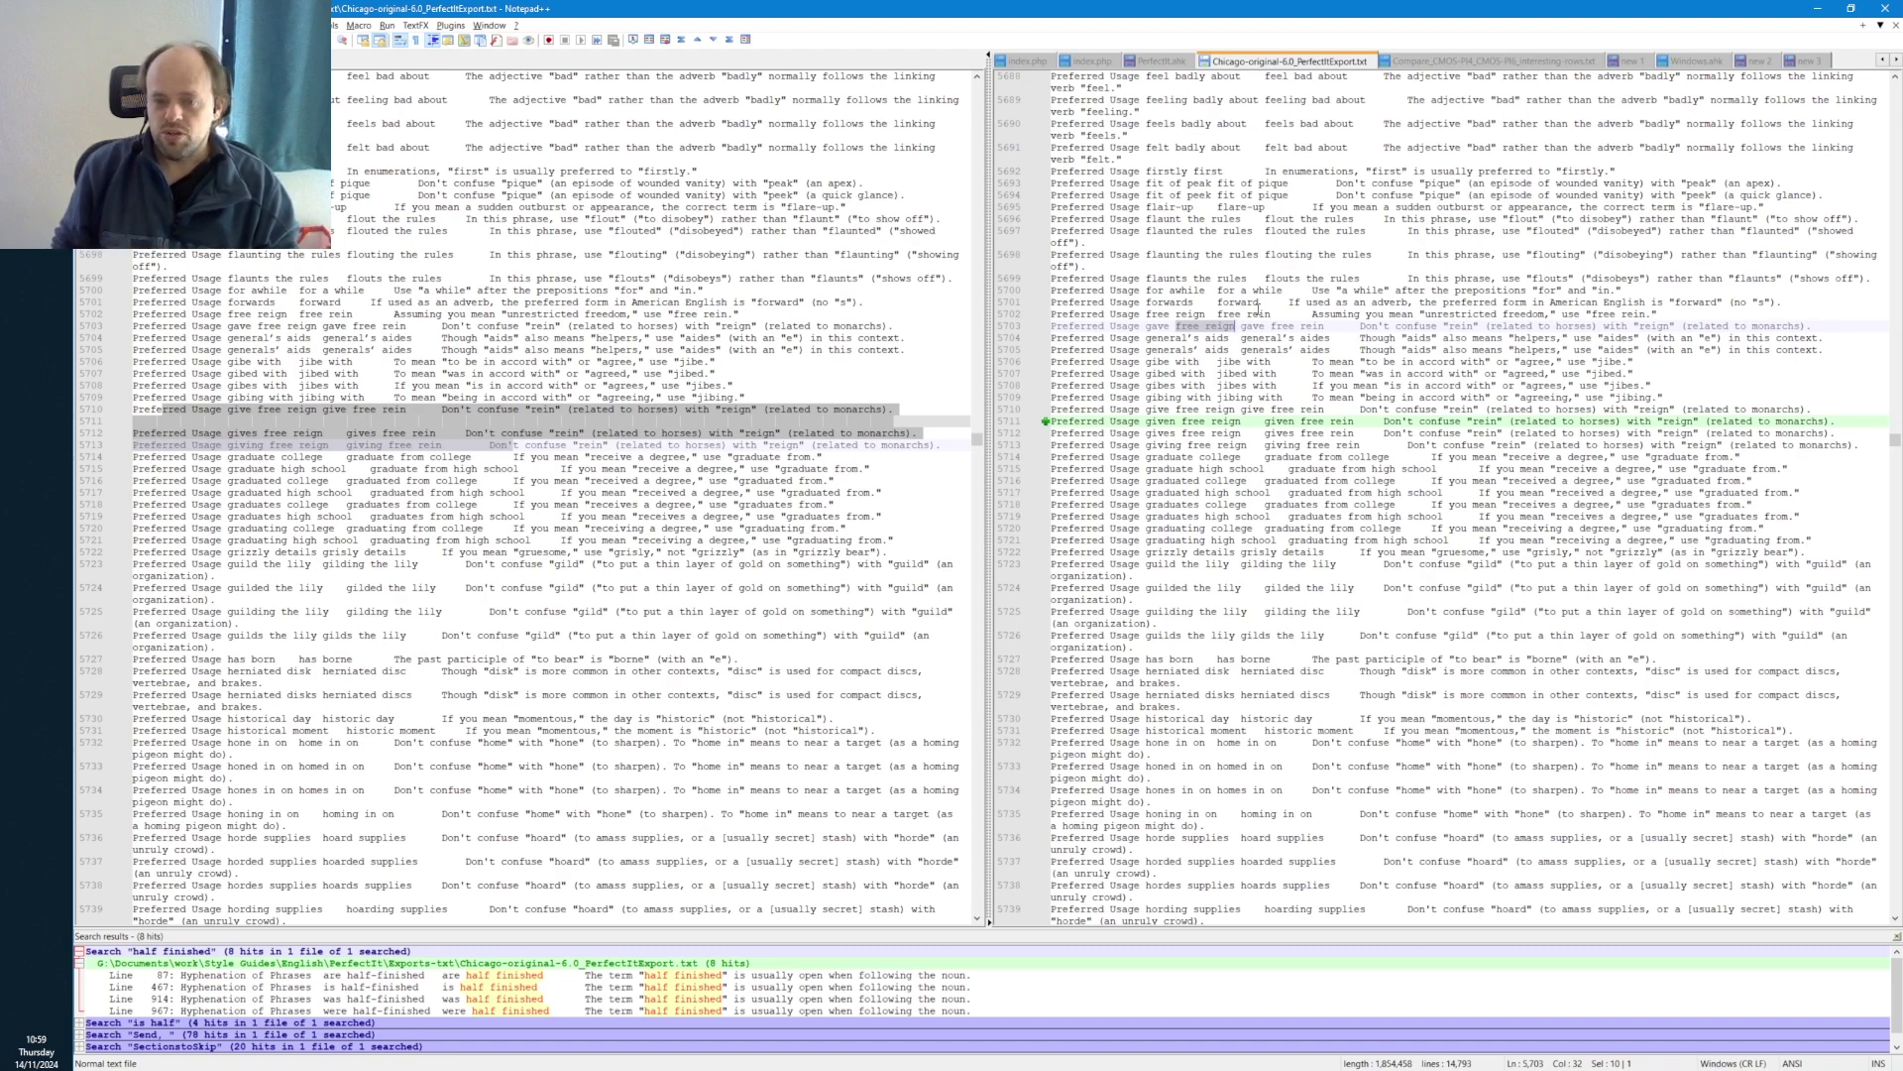
pyautogui.doubleClick(1158, 326)
pyautogui.hotkey('shift', 'Right')
pyautogui.hotkey('shift', 'Right')
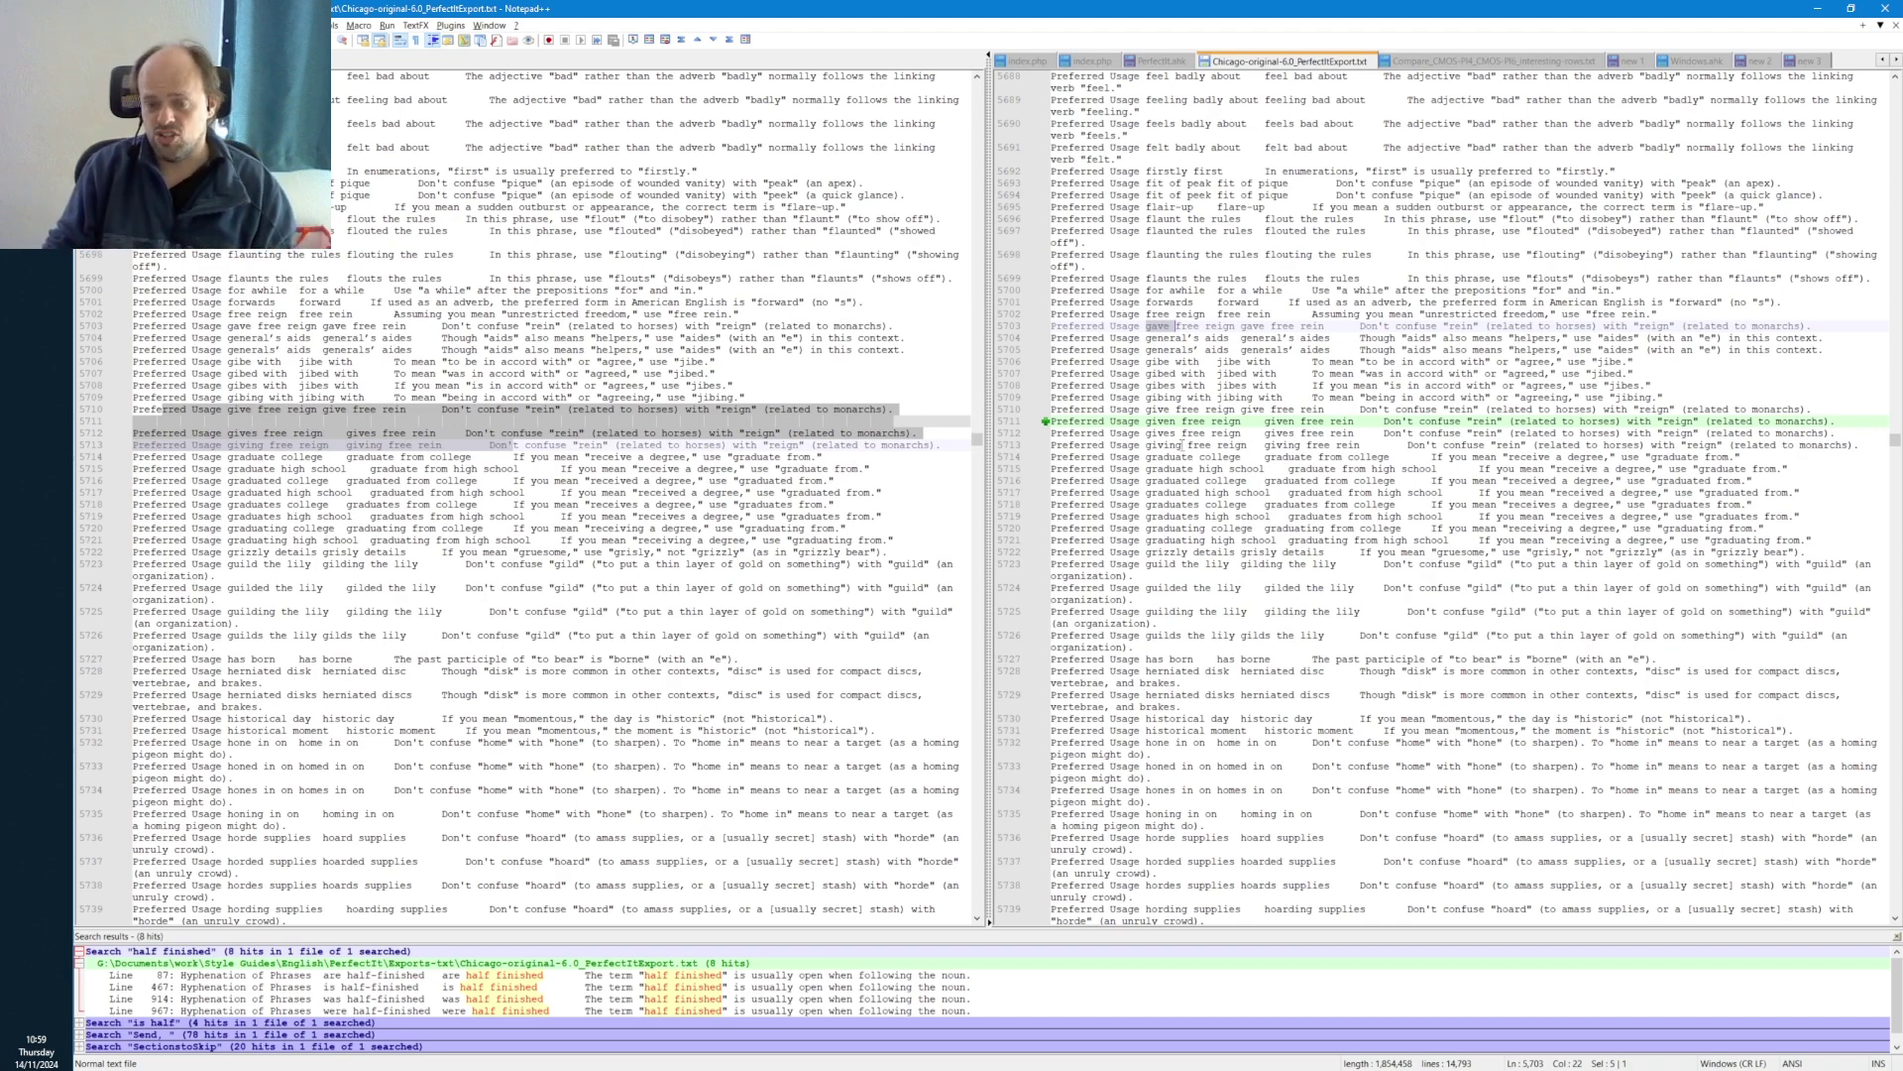
pyautogui.moveTo(1245, 445); pyautogui.dragTo(1066, 409)
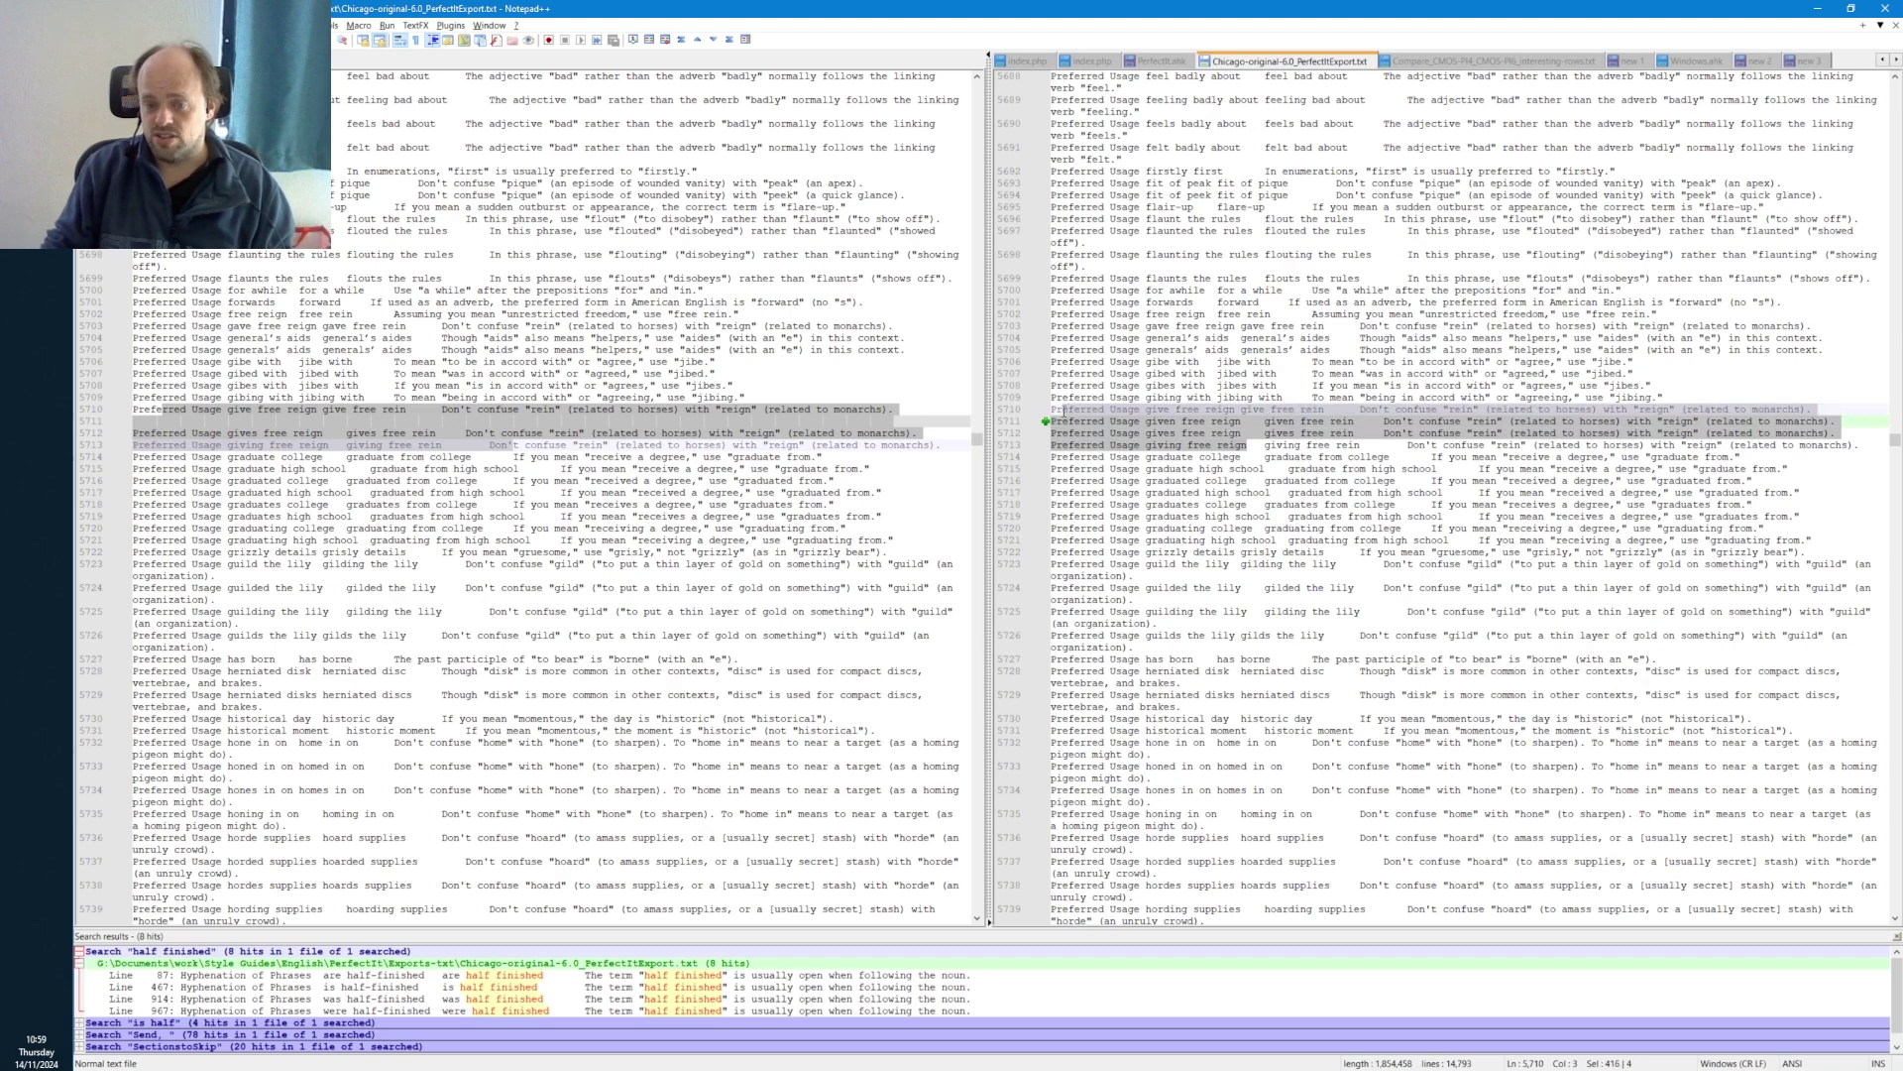
pyautogui.click(1199, 435)
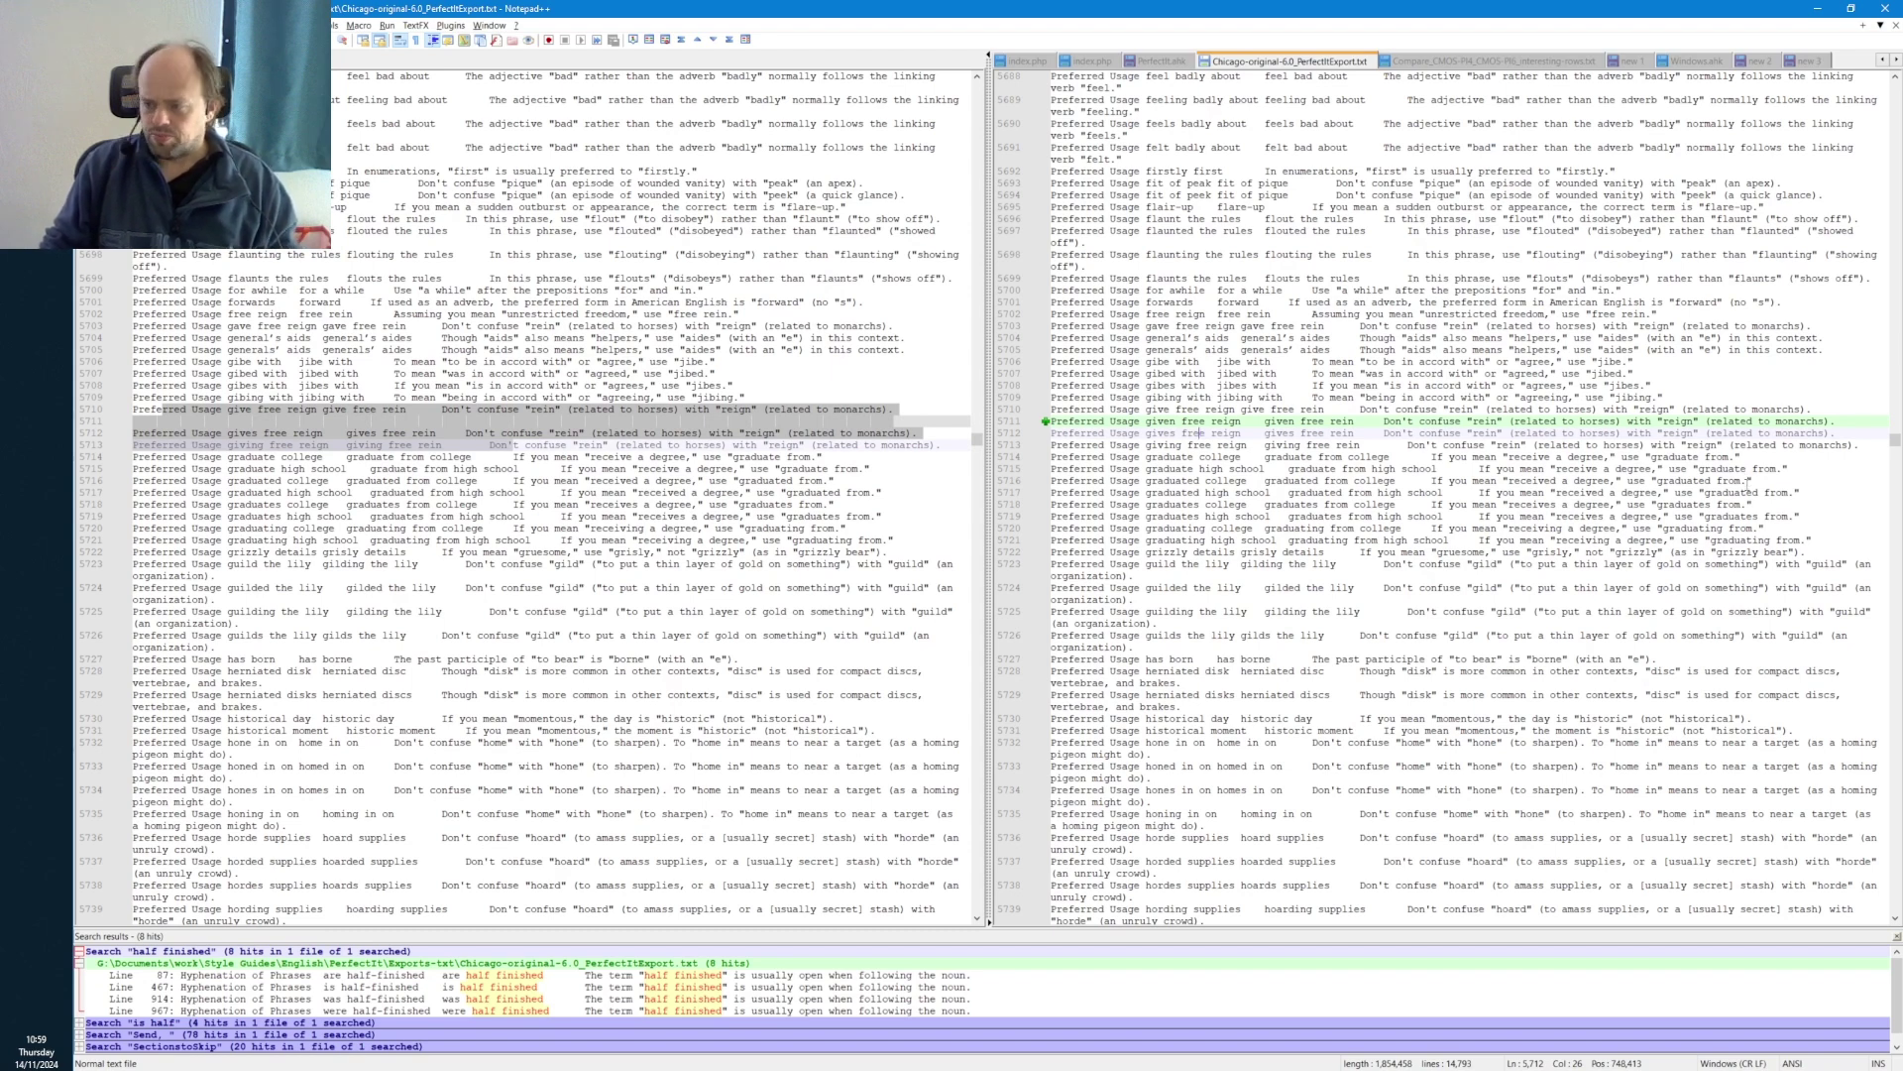
# - Go to line 6040 of the 6.0 export and place the cursor on the changed "acceptor" entry under Spelling Variations
pyautogui.hotkey('ctrl', 'g')
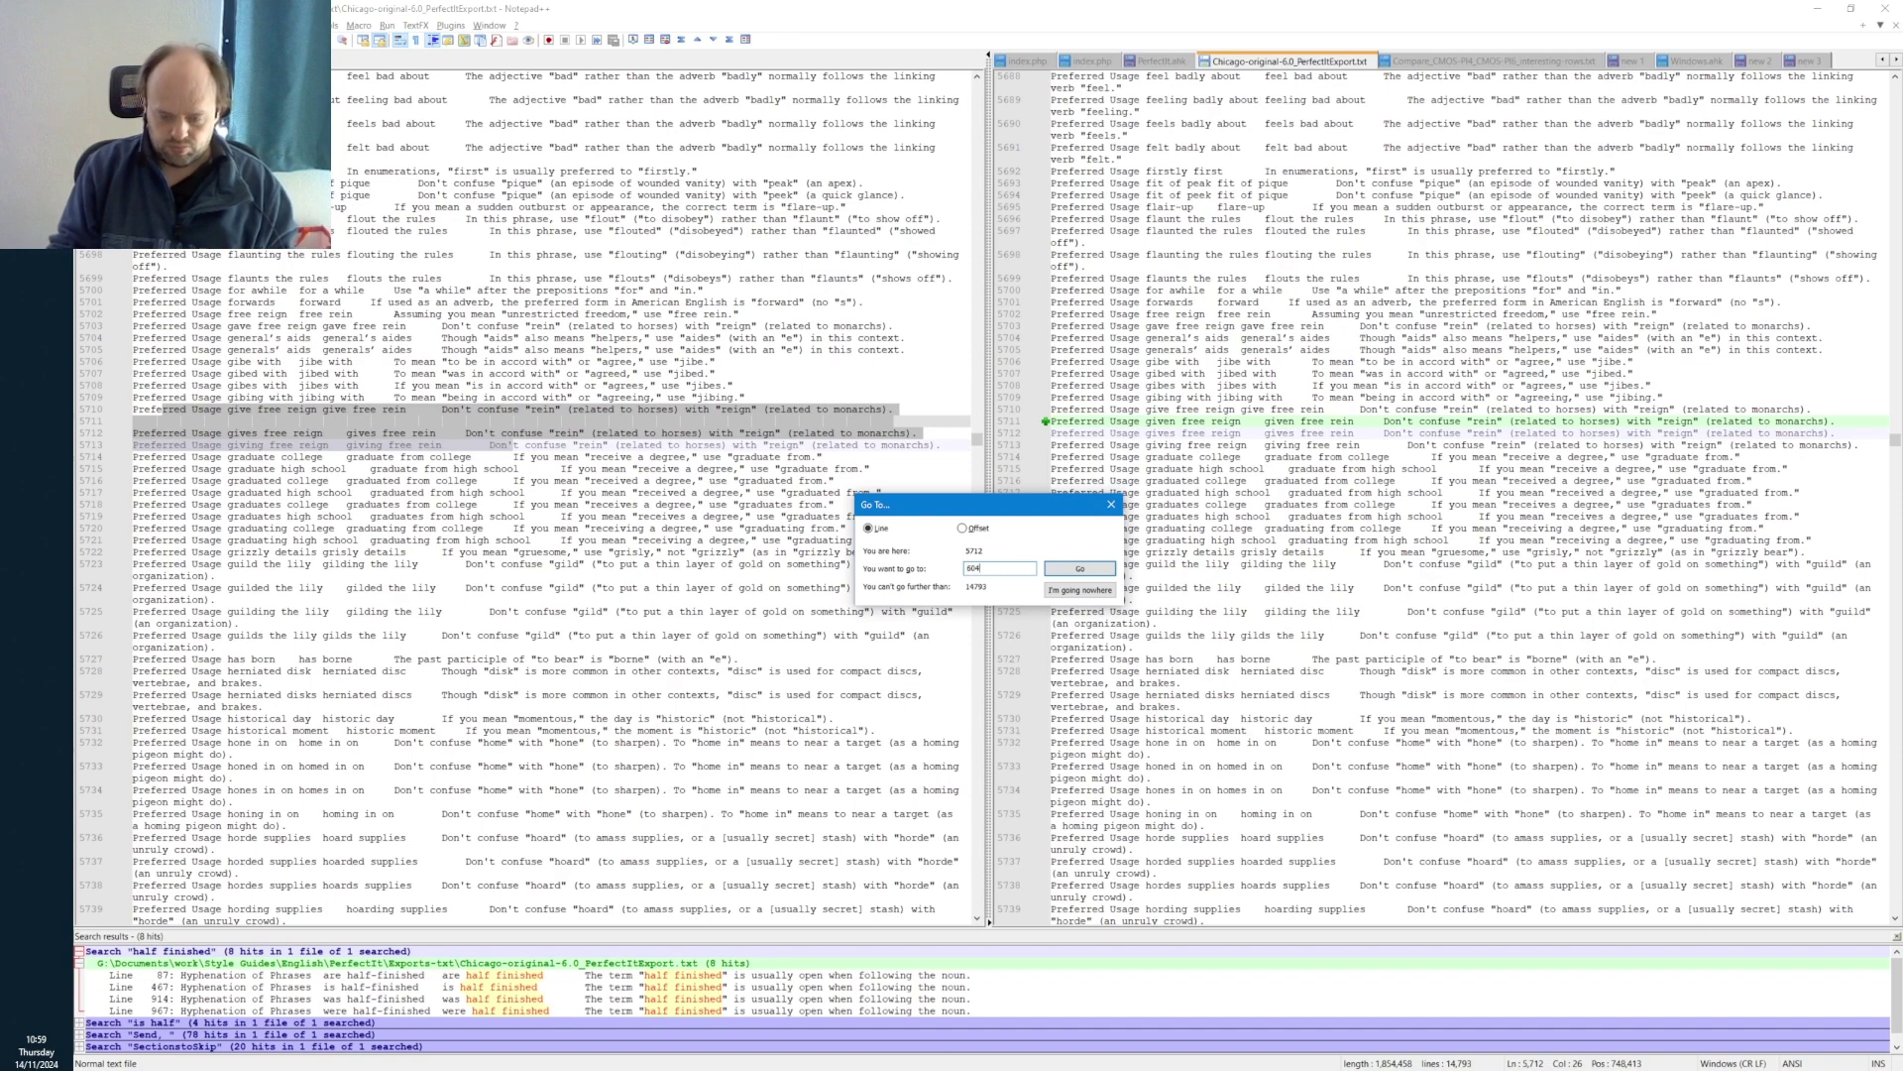
pyautogui.press('Return')
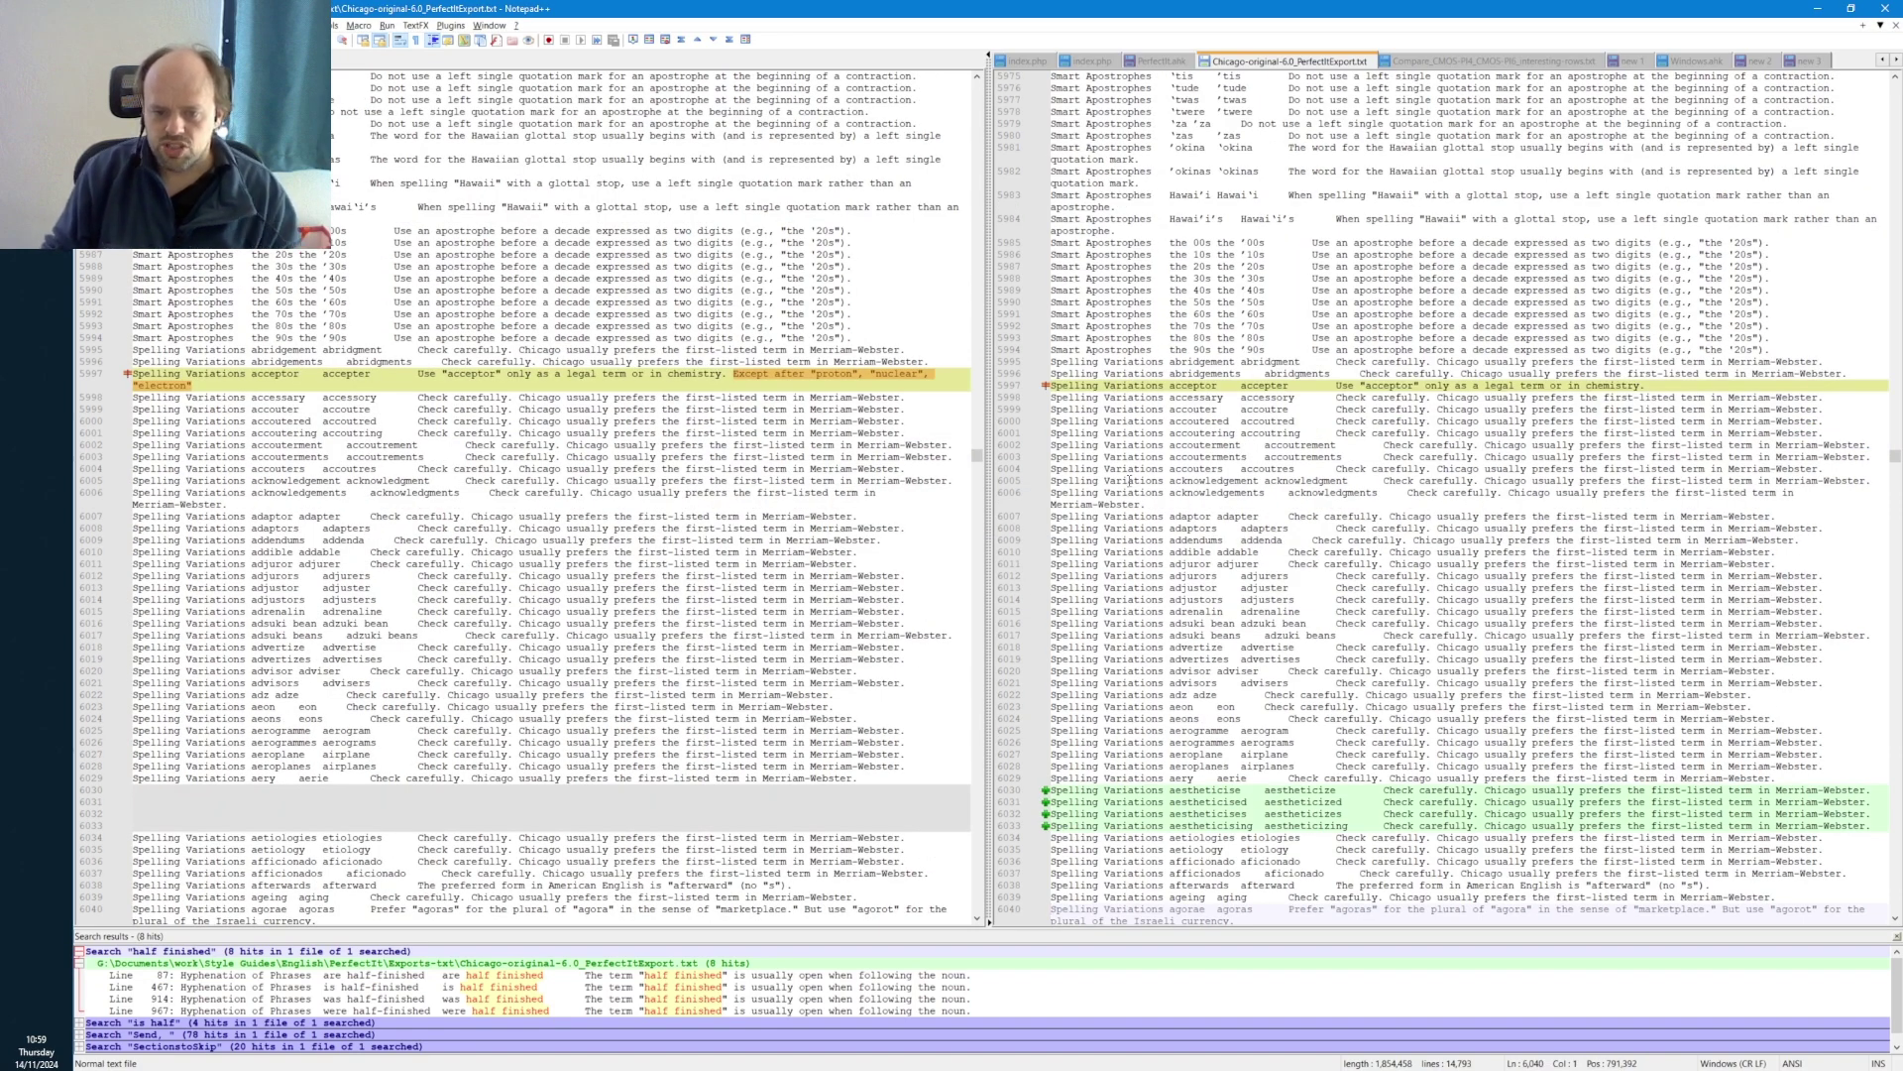
pyautogui.click(1073, 373)
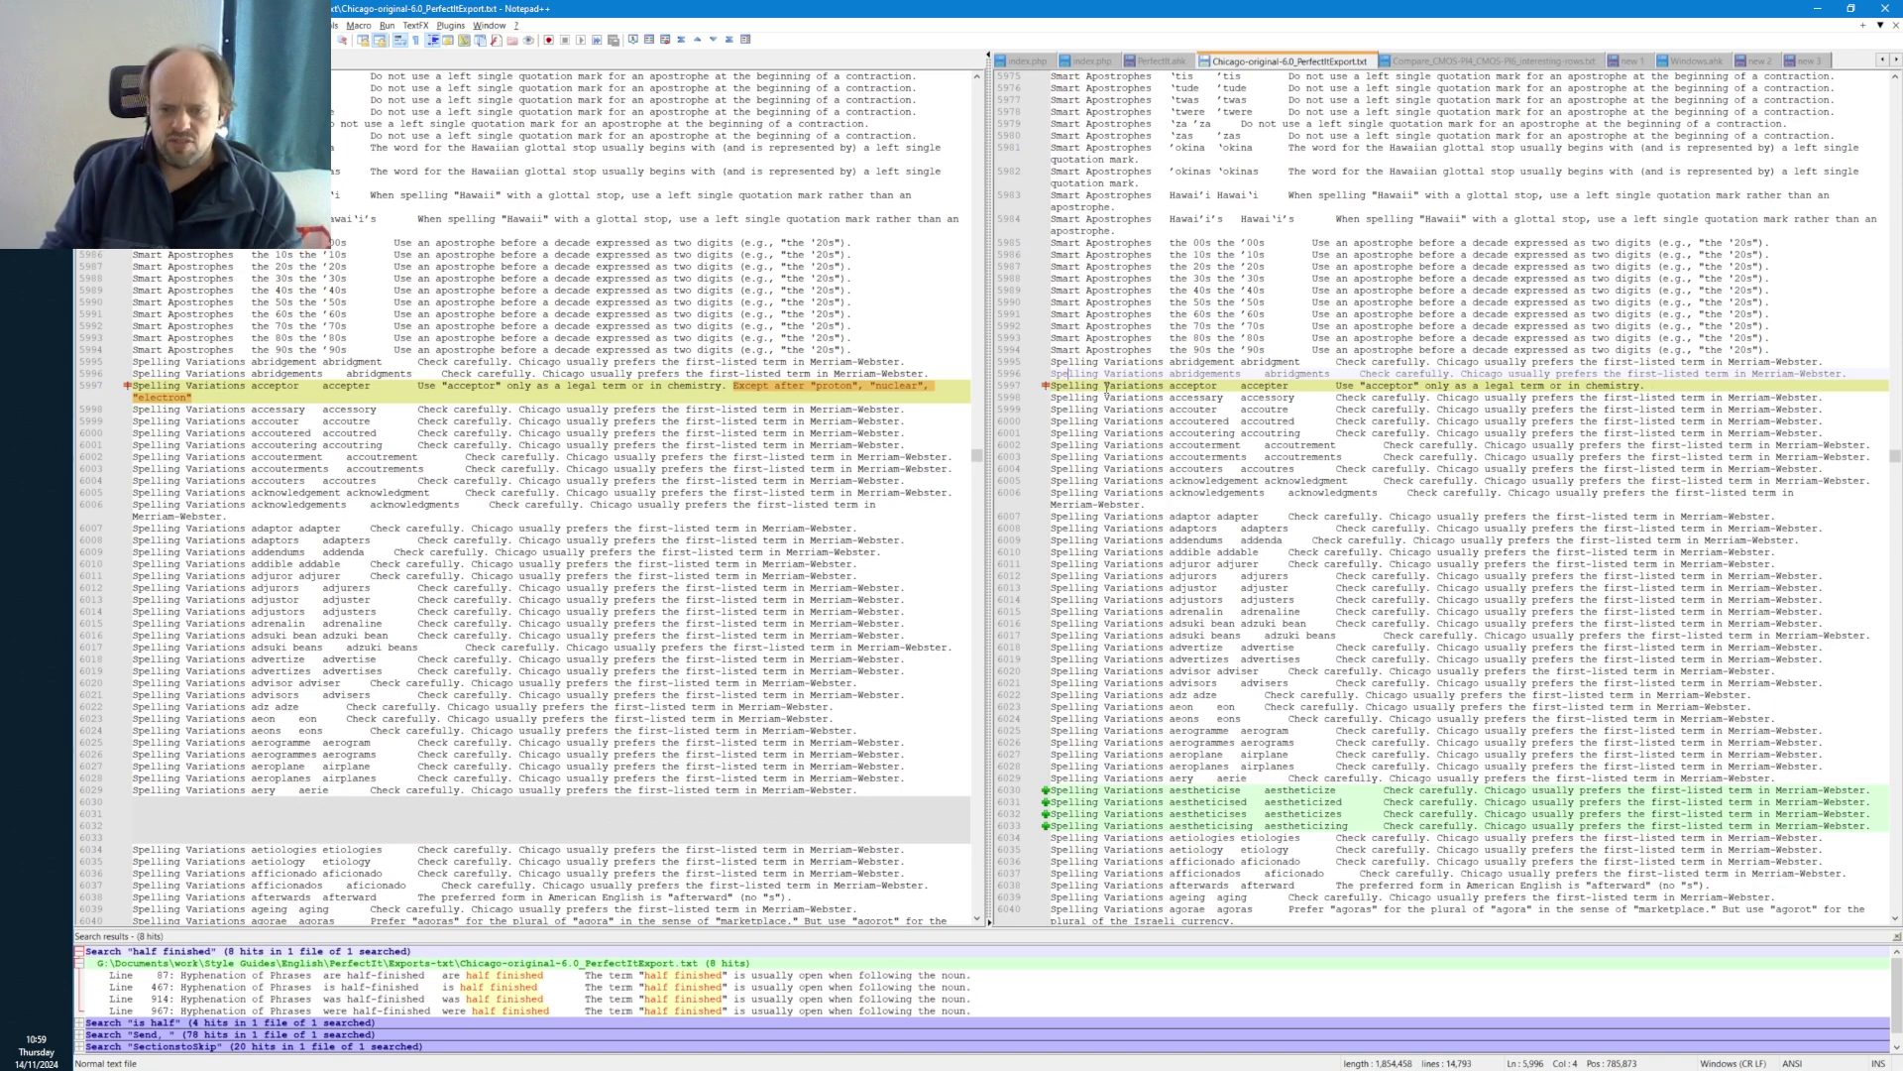
pyautogui.press('Down')
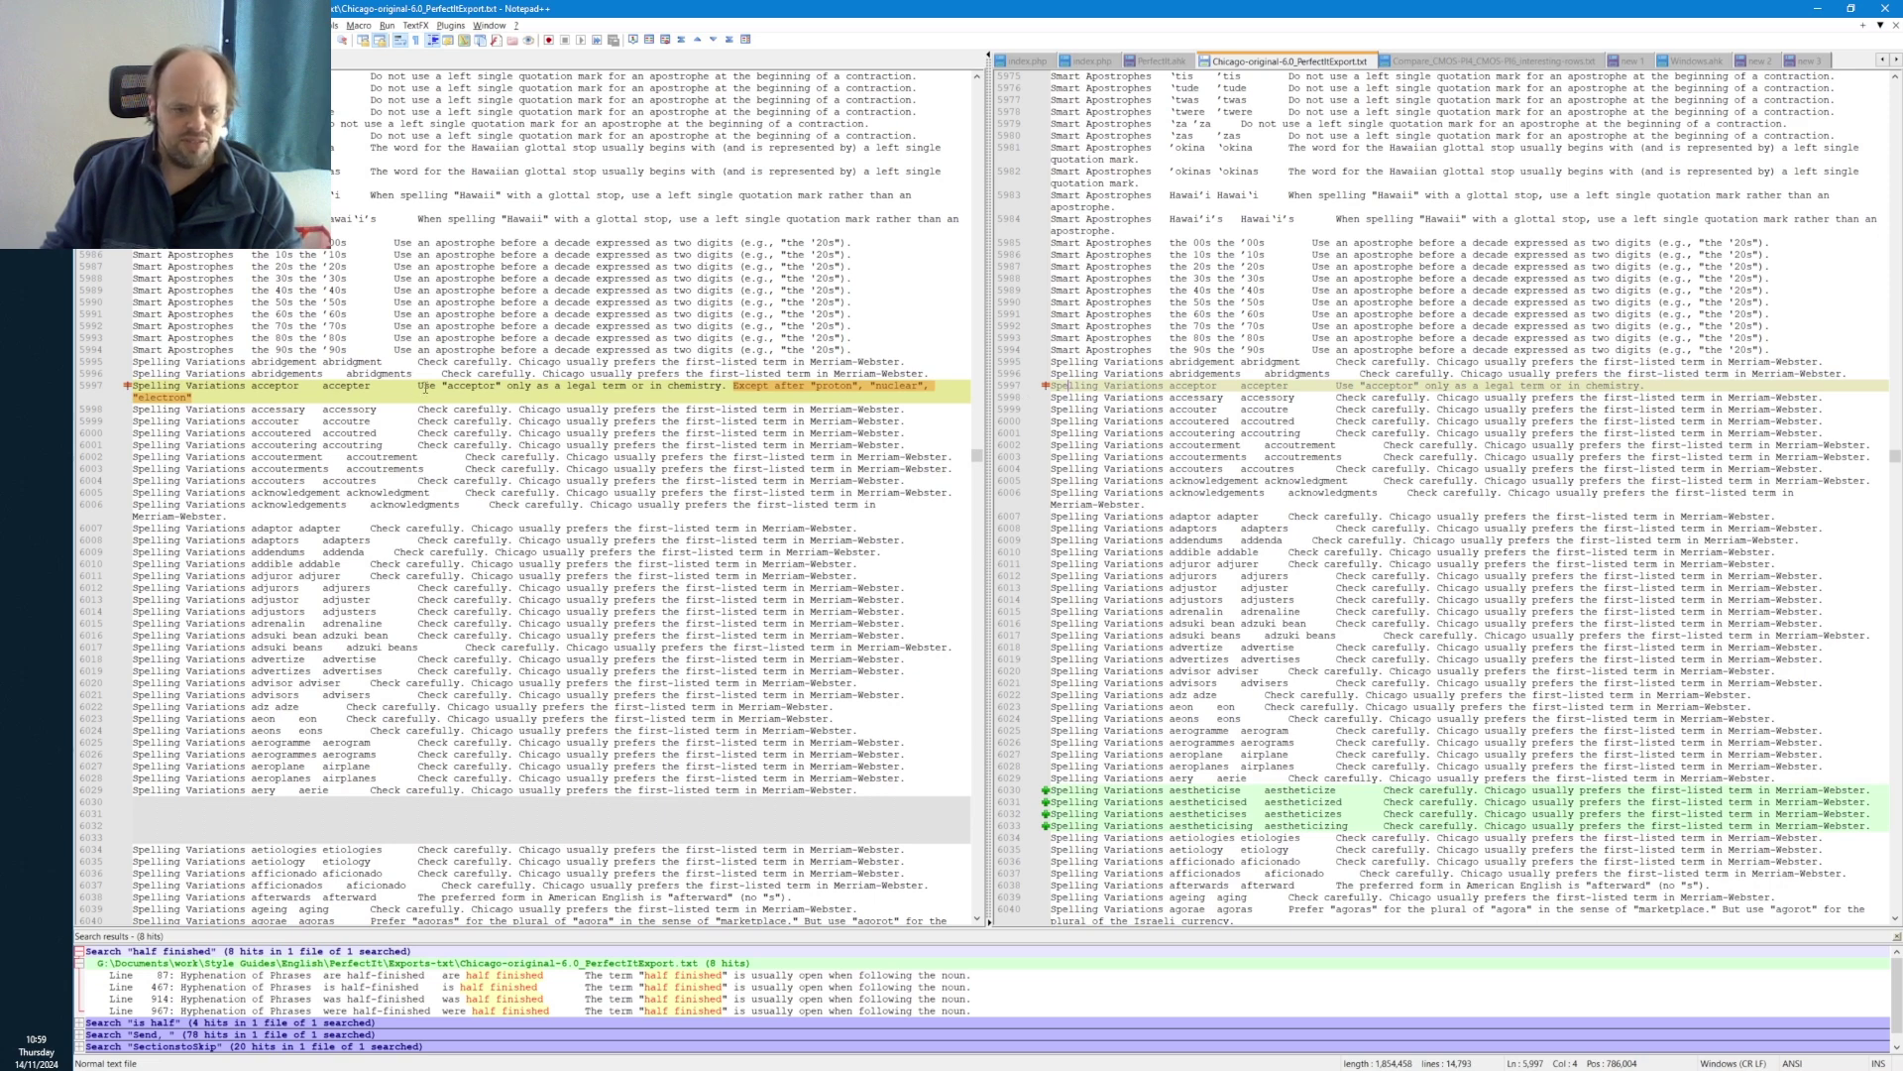
# - Highlight the "Except after" wording and its quoted terms in the 5.0 "acceptor" entry, comparing it with the 6.0 entry
pyautogui.moveTo(735, 390); pyautogui.dragTo(192, 397)
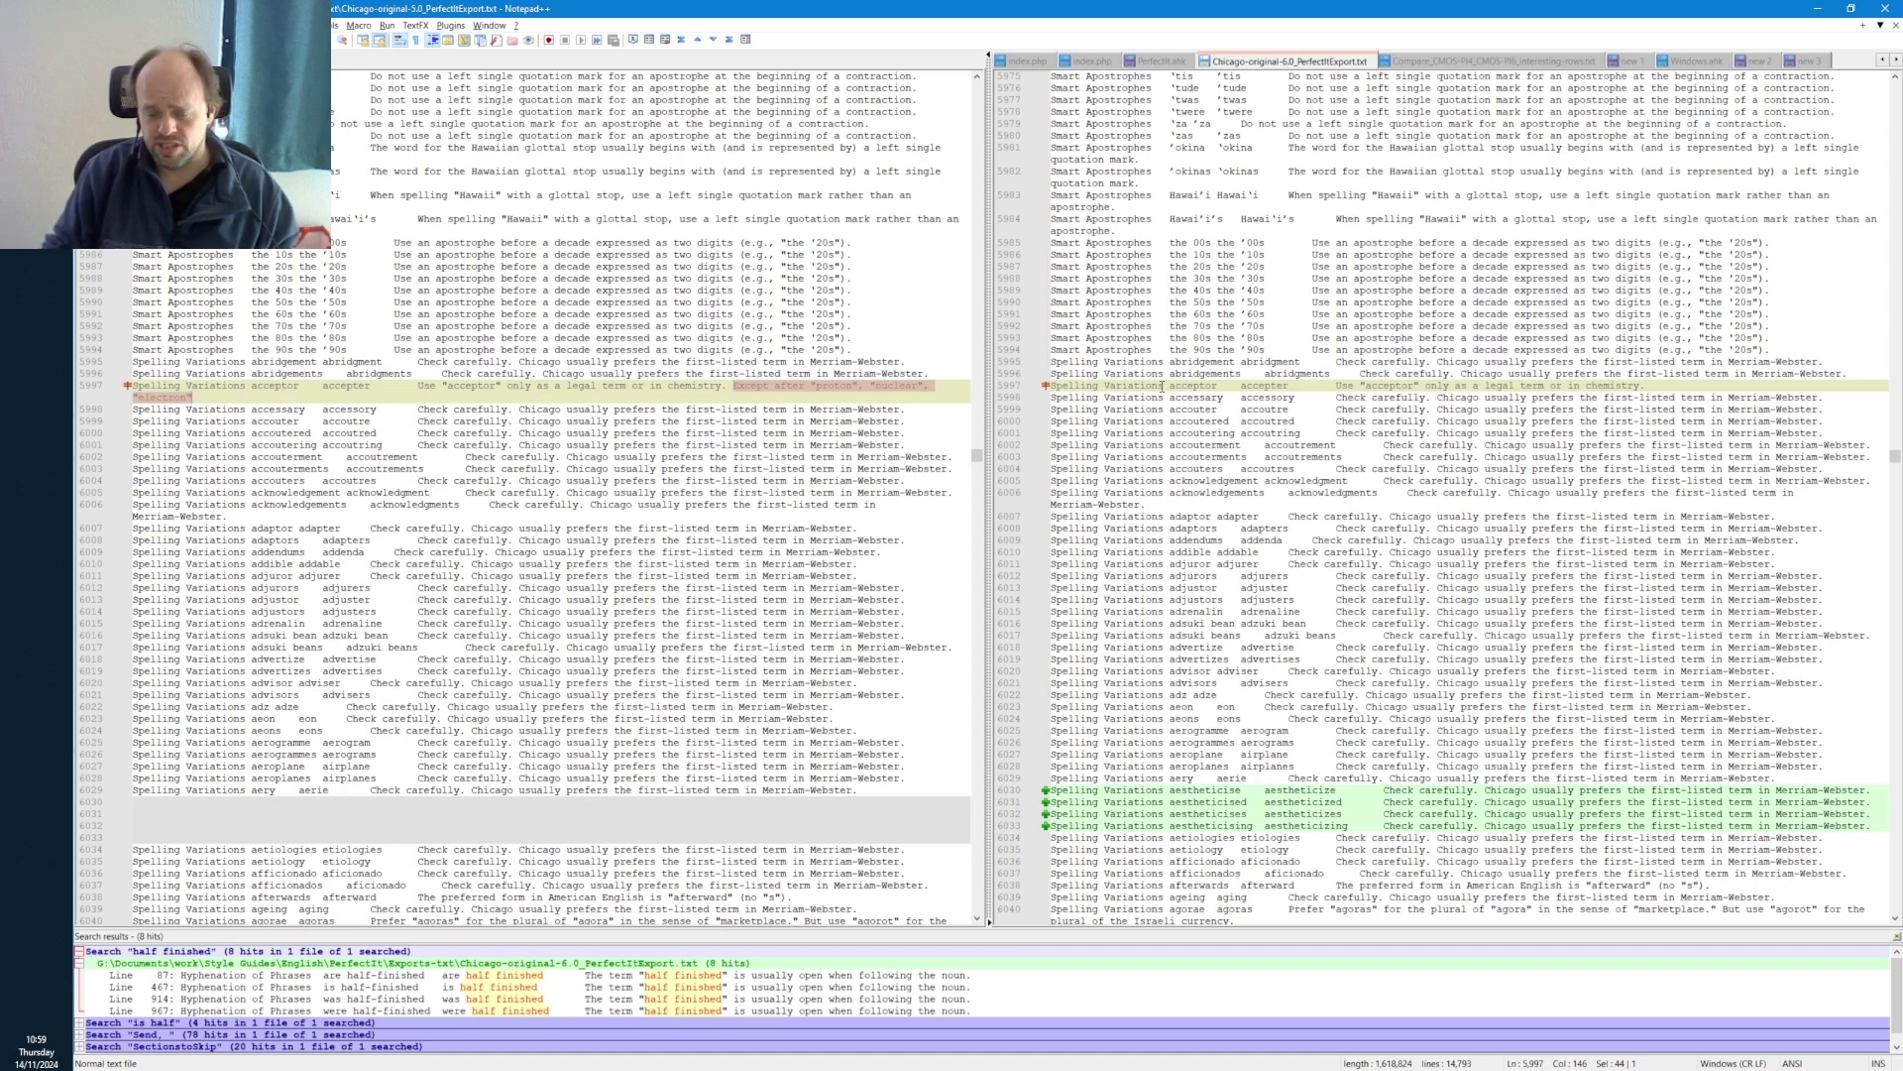
pyautogui.click(1242, 385)
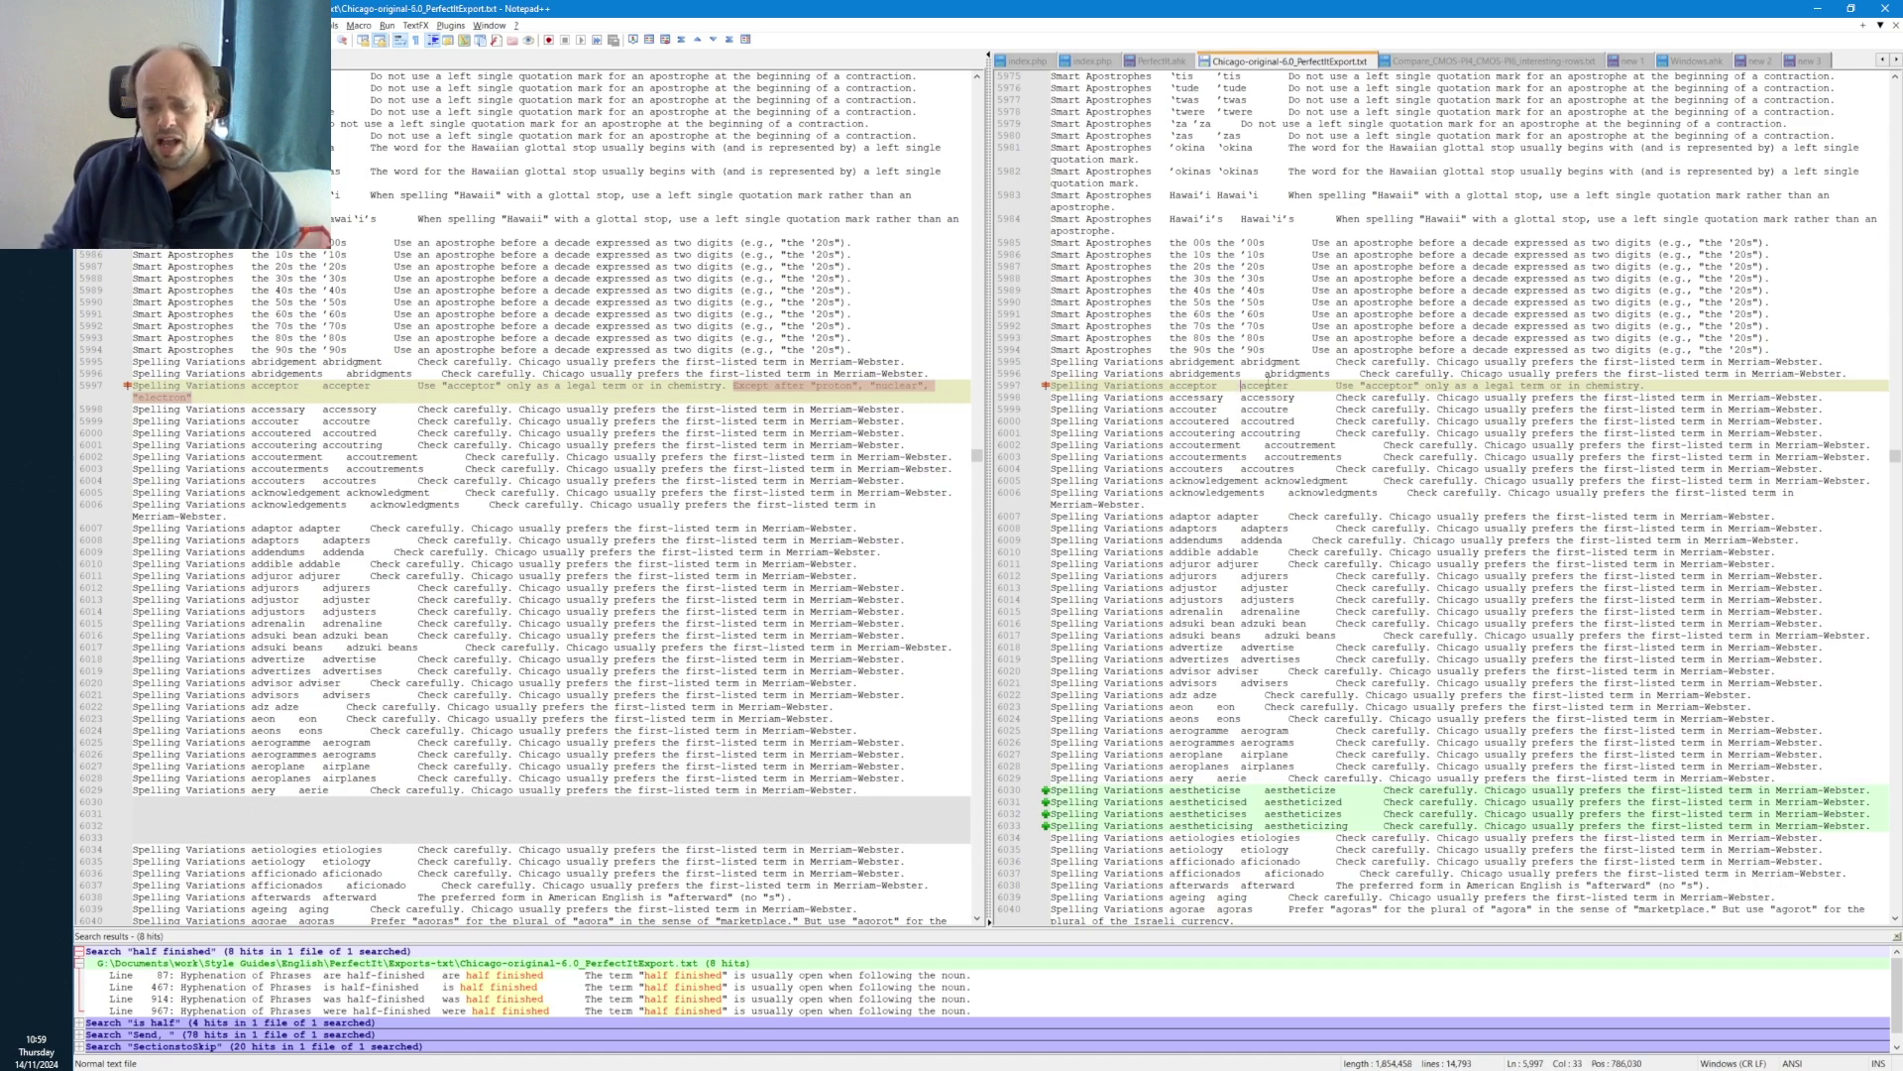
pyautogui.click(1337, 386)
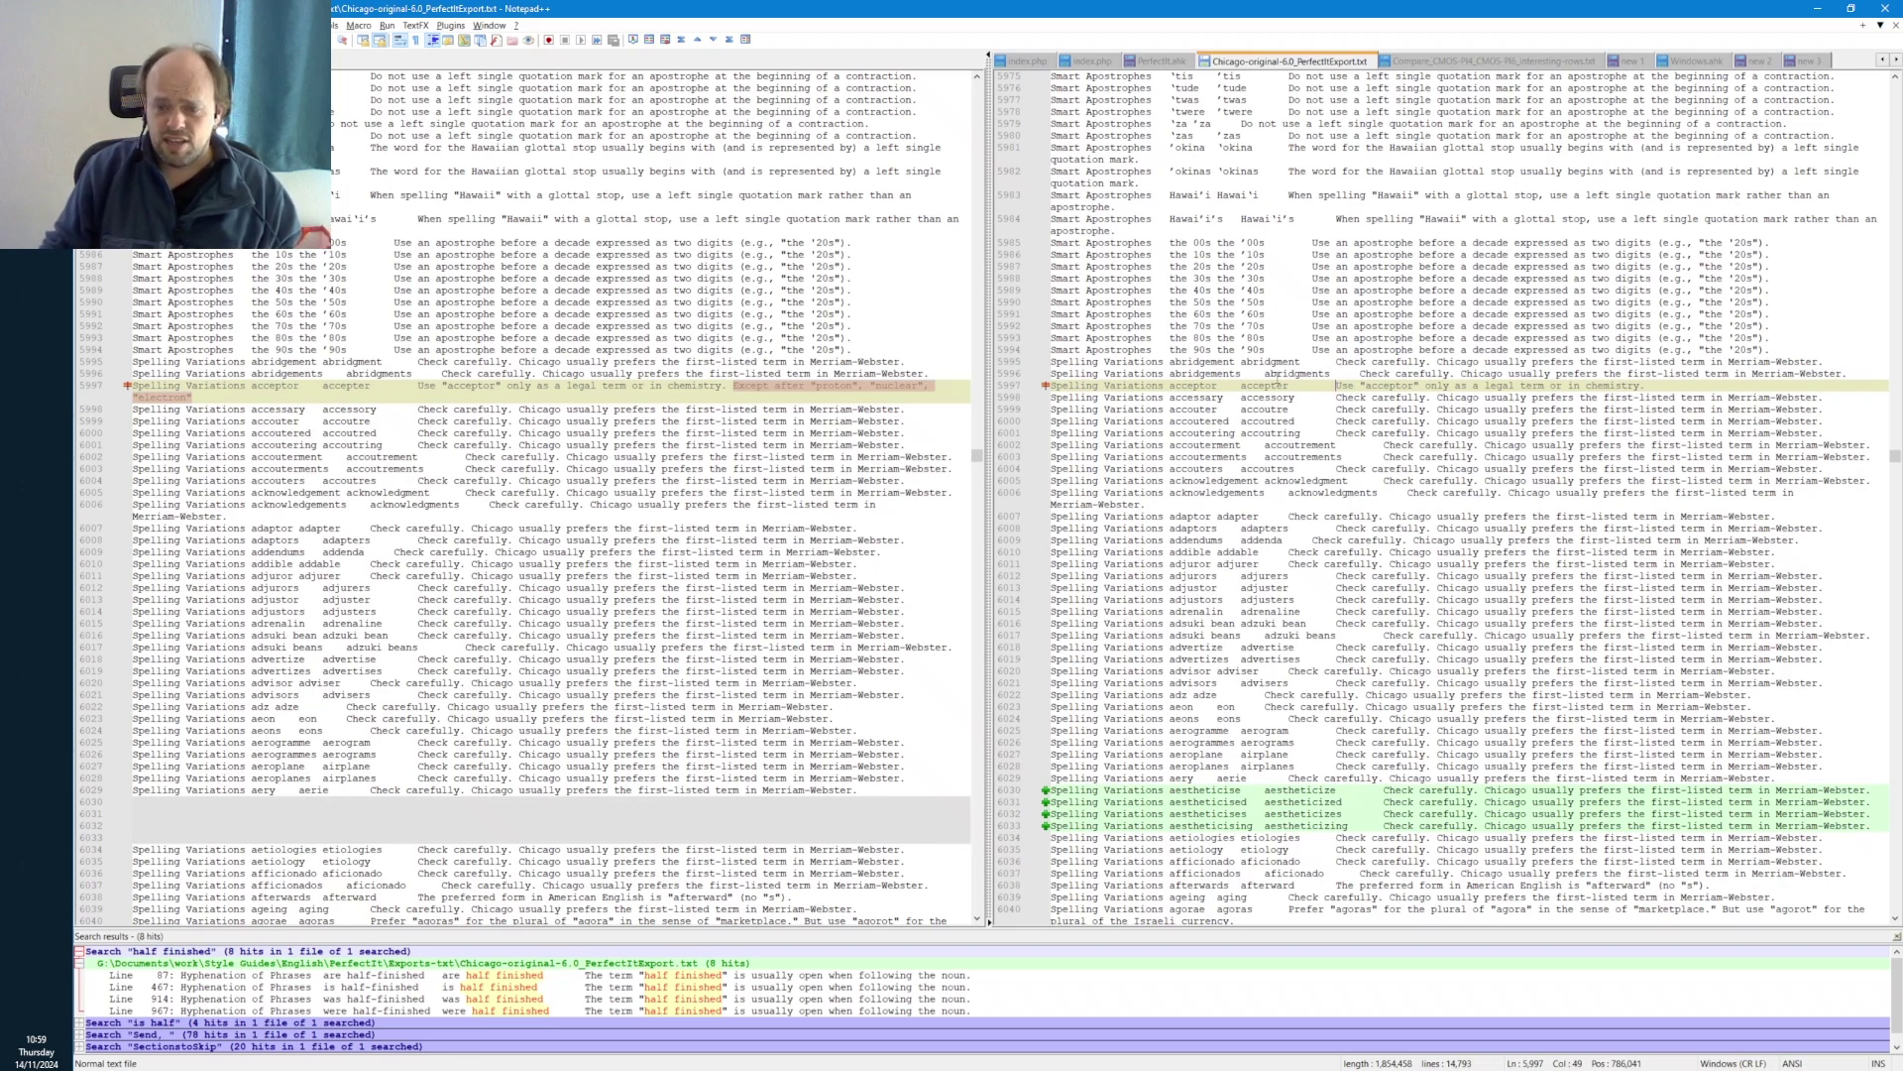
pyautogui.moveTo(1212, 386); pyautogui.dragTo(1205, 386)
pyautogui.click(828, 386)
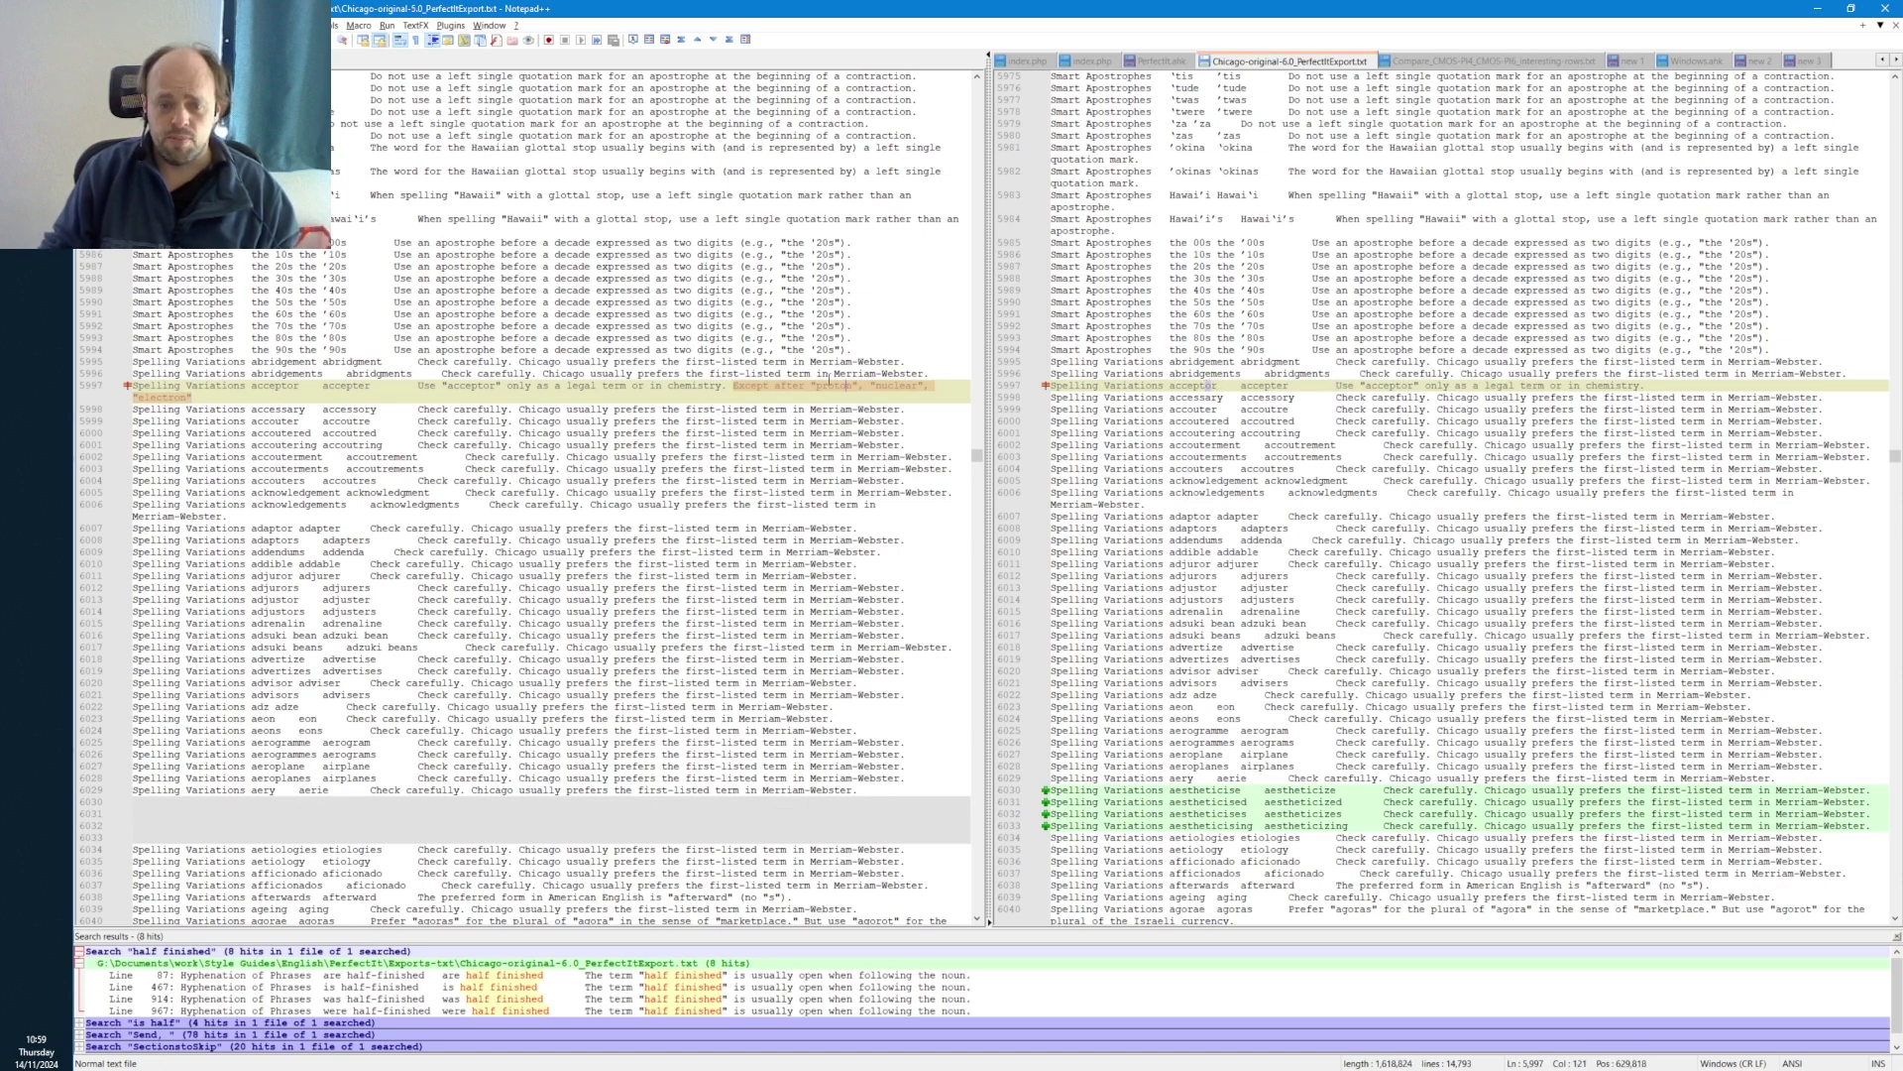
pyautogui.moveTo(821, 386); pyautogui.dragTo(922, 388)
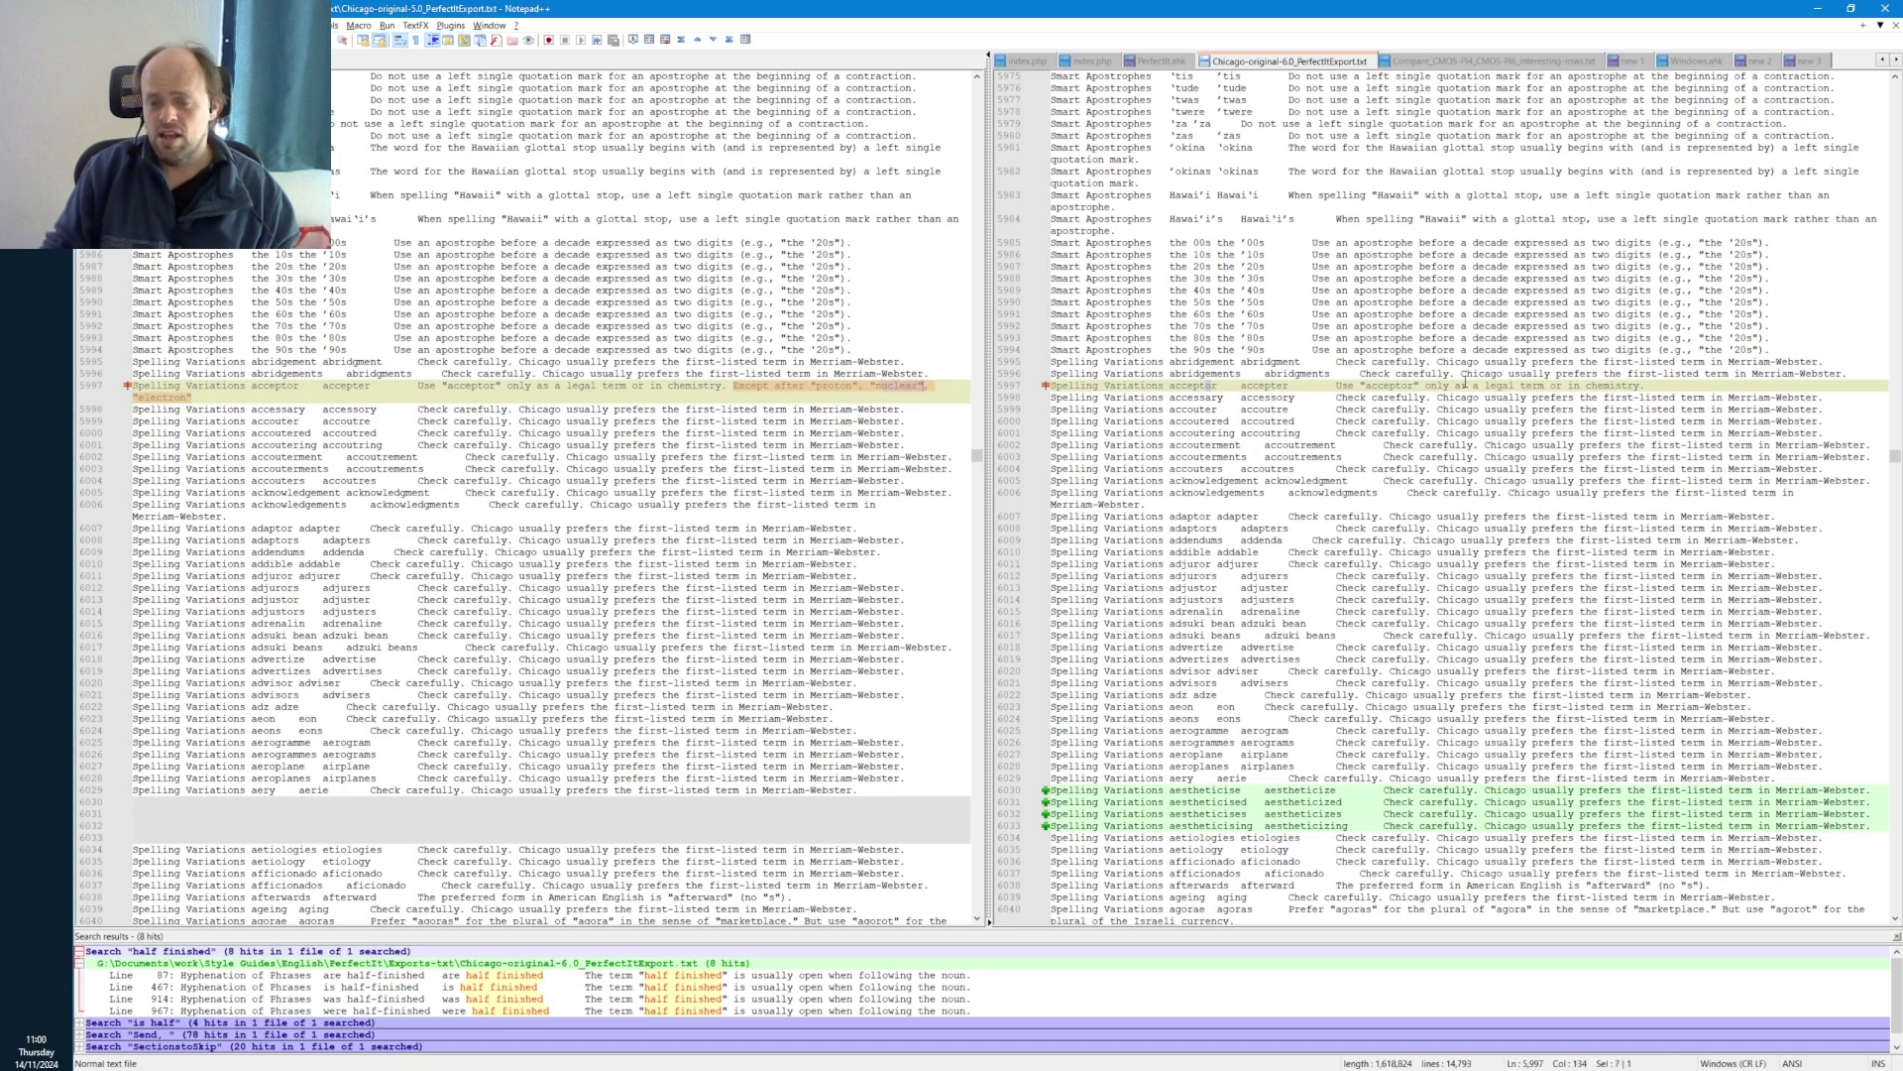
# - Inspect the 6.0 "acceptor" entry and find all occurrences of "Except before" in the 6.0 export
pyautogui.click(1277, 386)
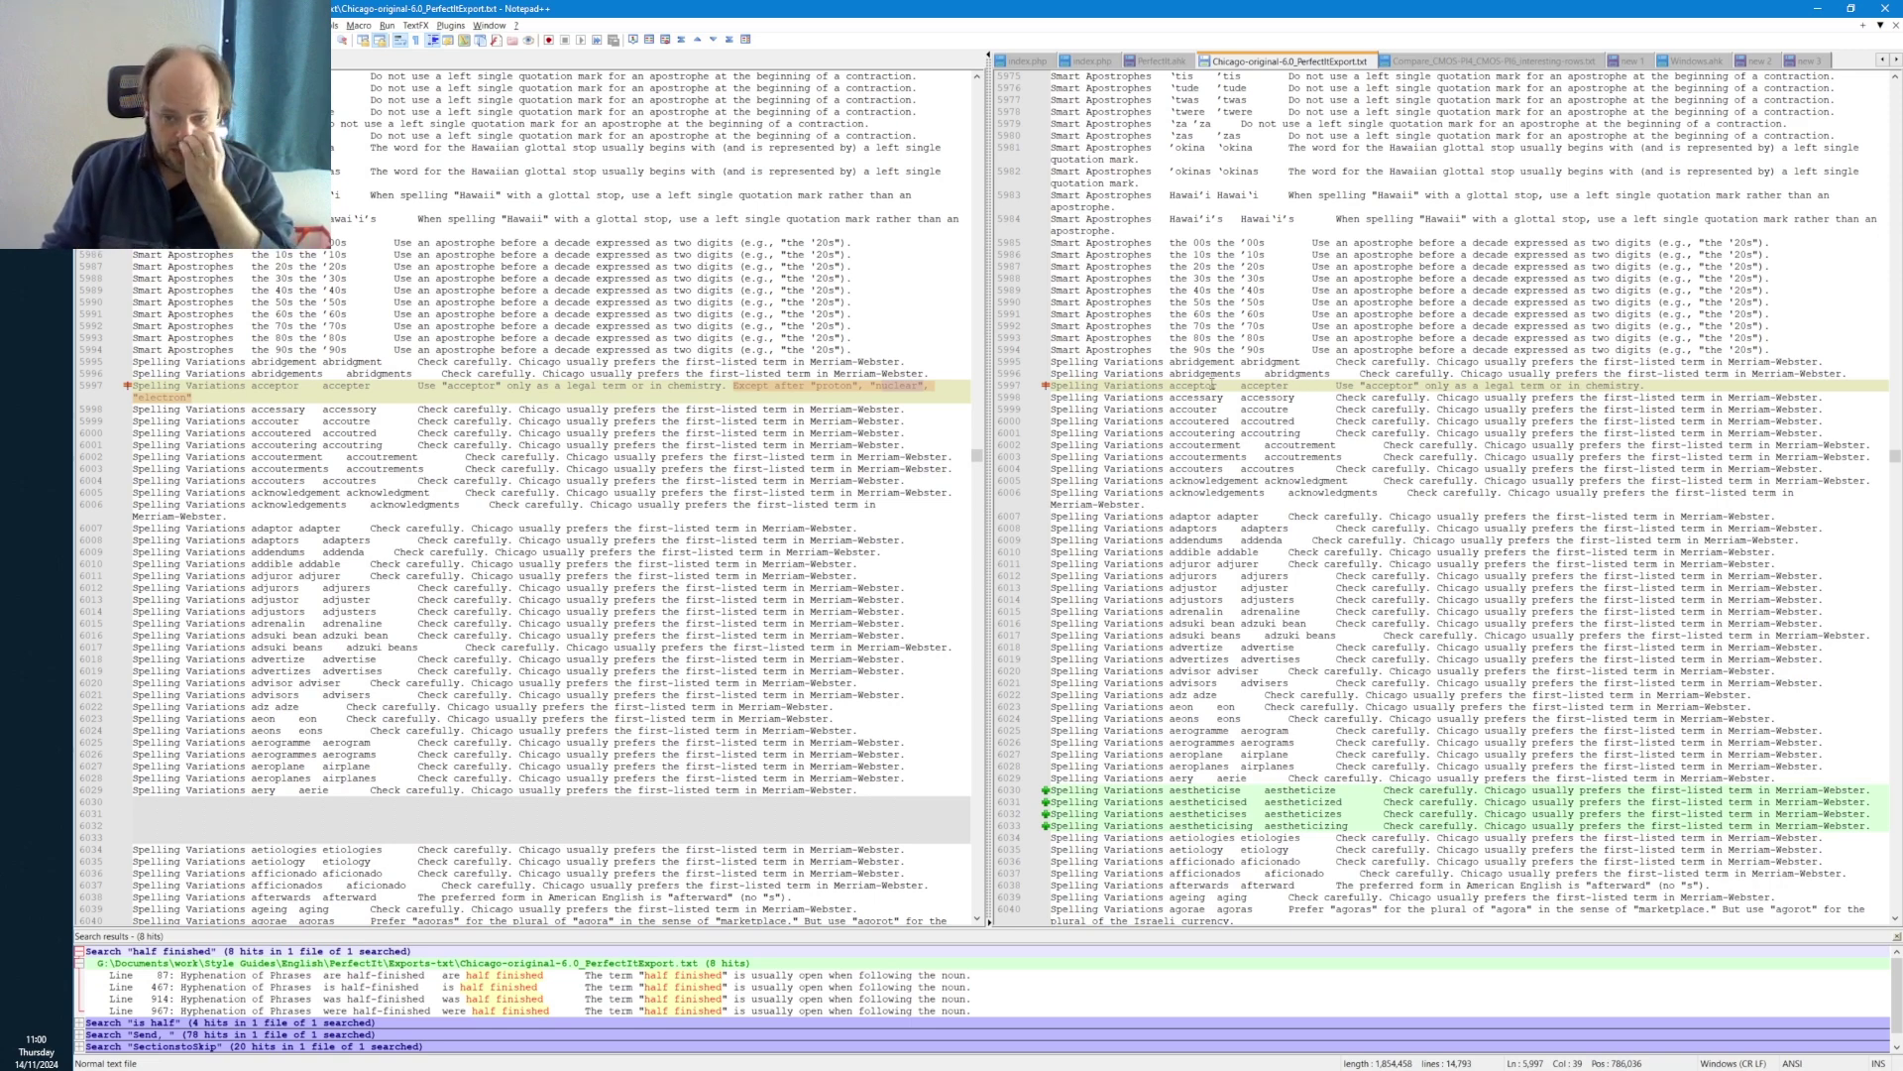
pyautogui.doubleClick(1251, 386)
pyautogui.hotkey('ctrl', 'f')
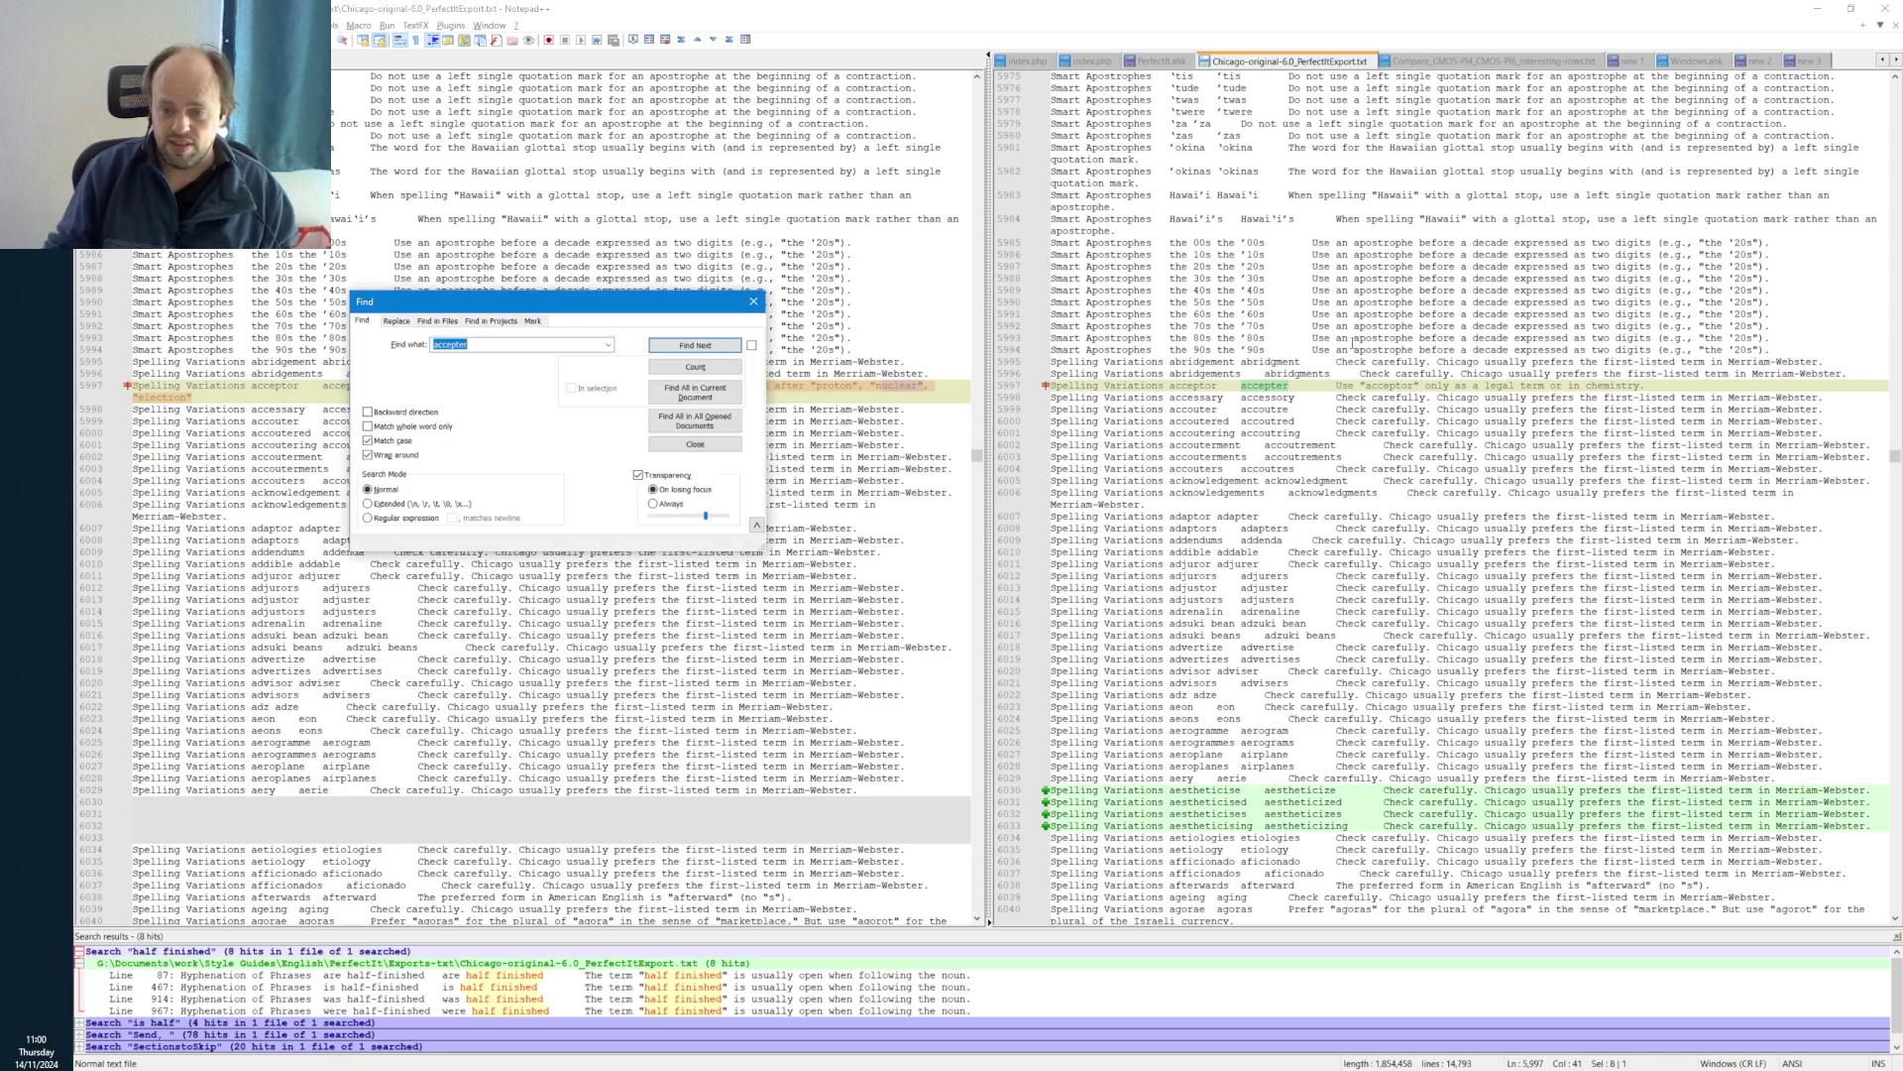
pyautogui.write('Excep')
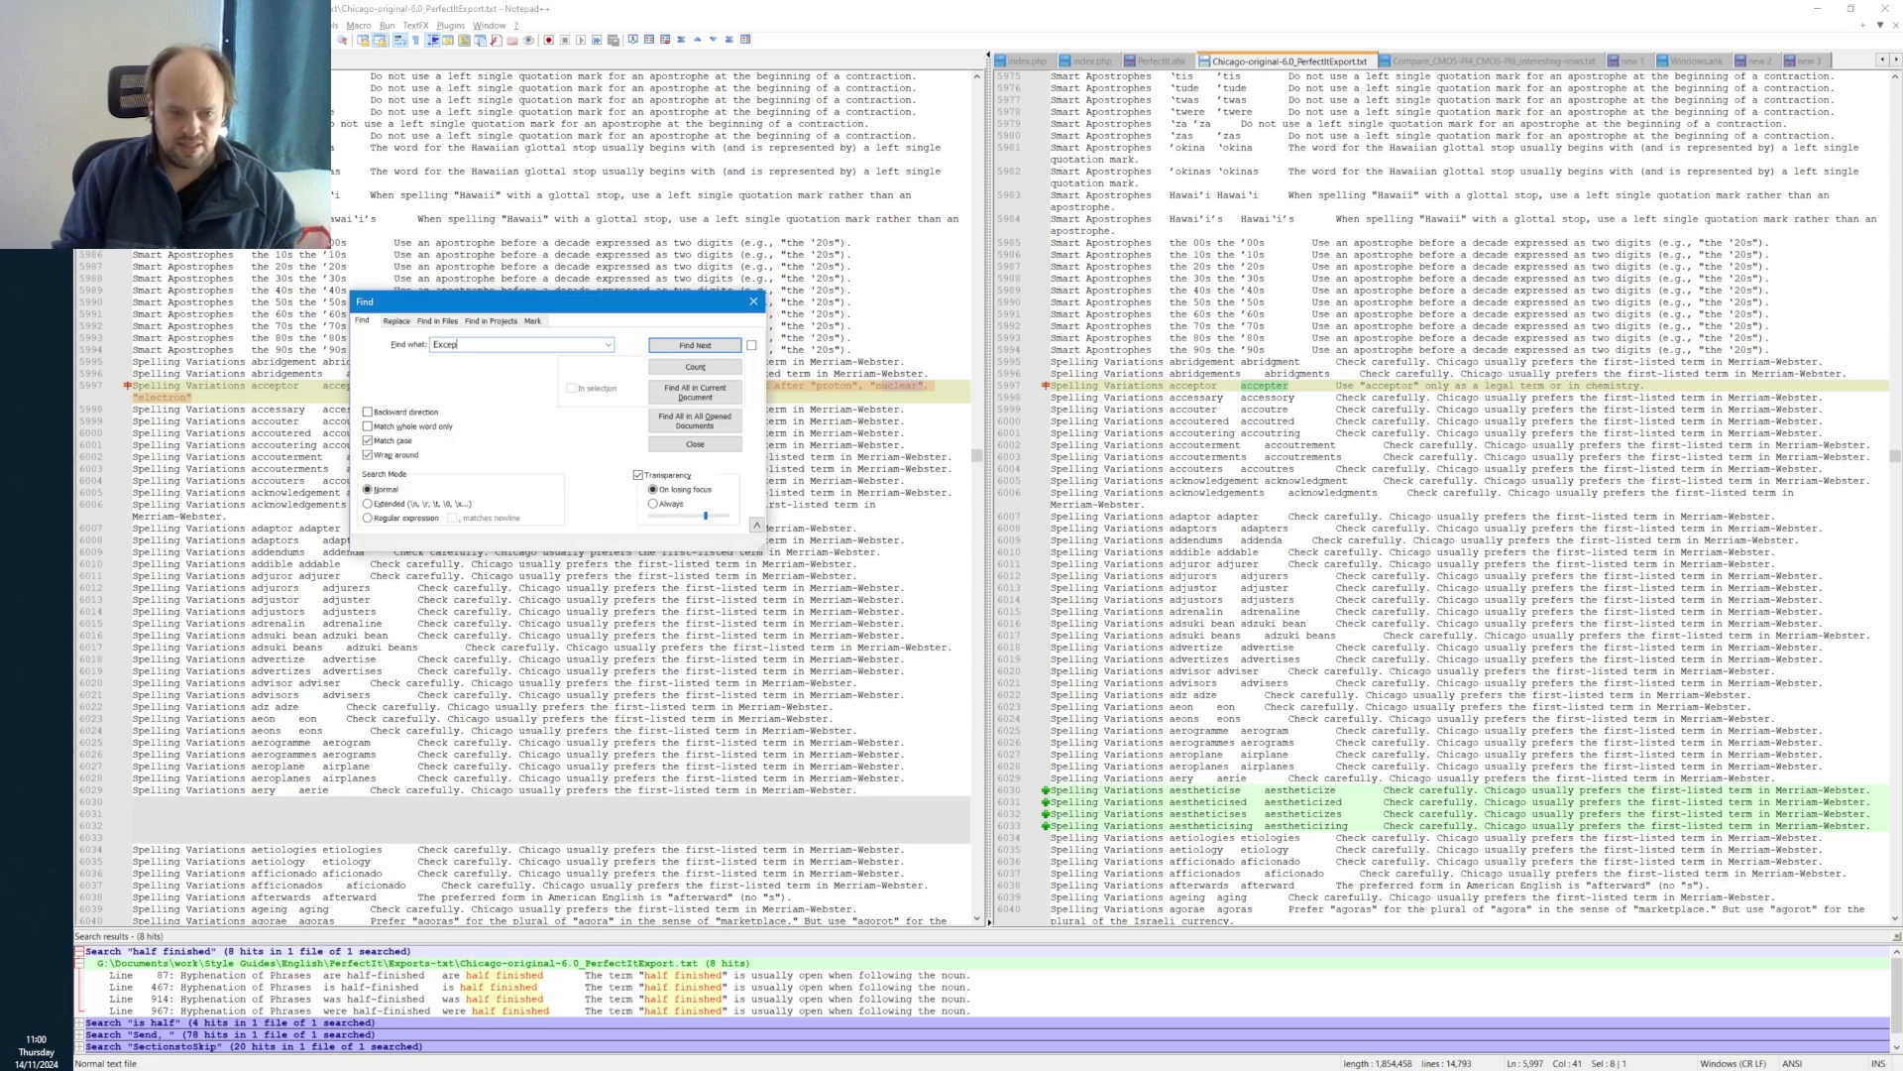
pyautogui.write('t before')
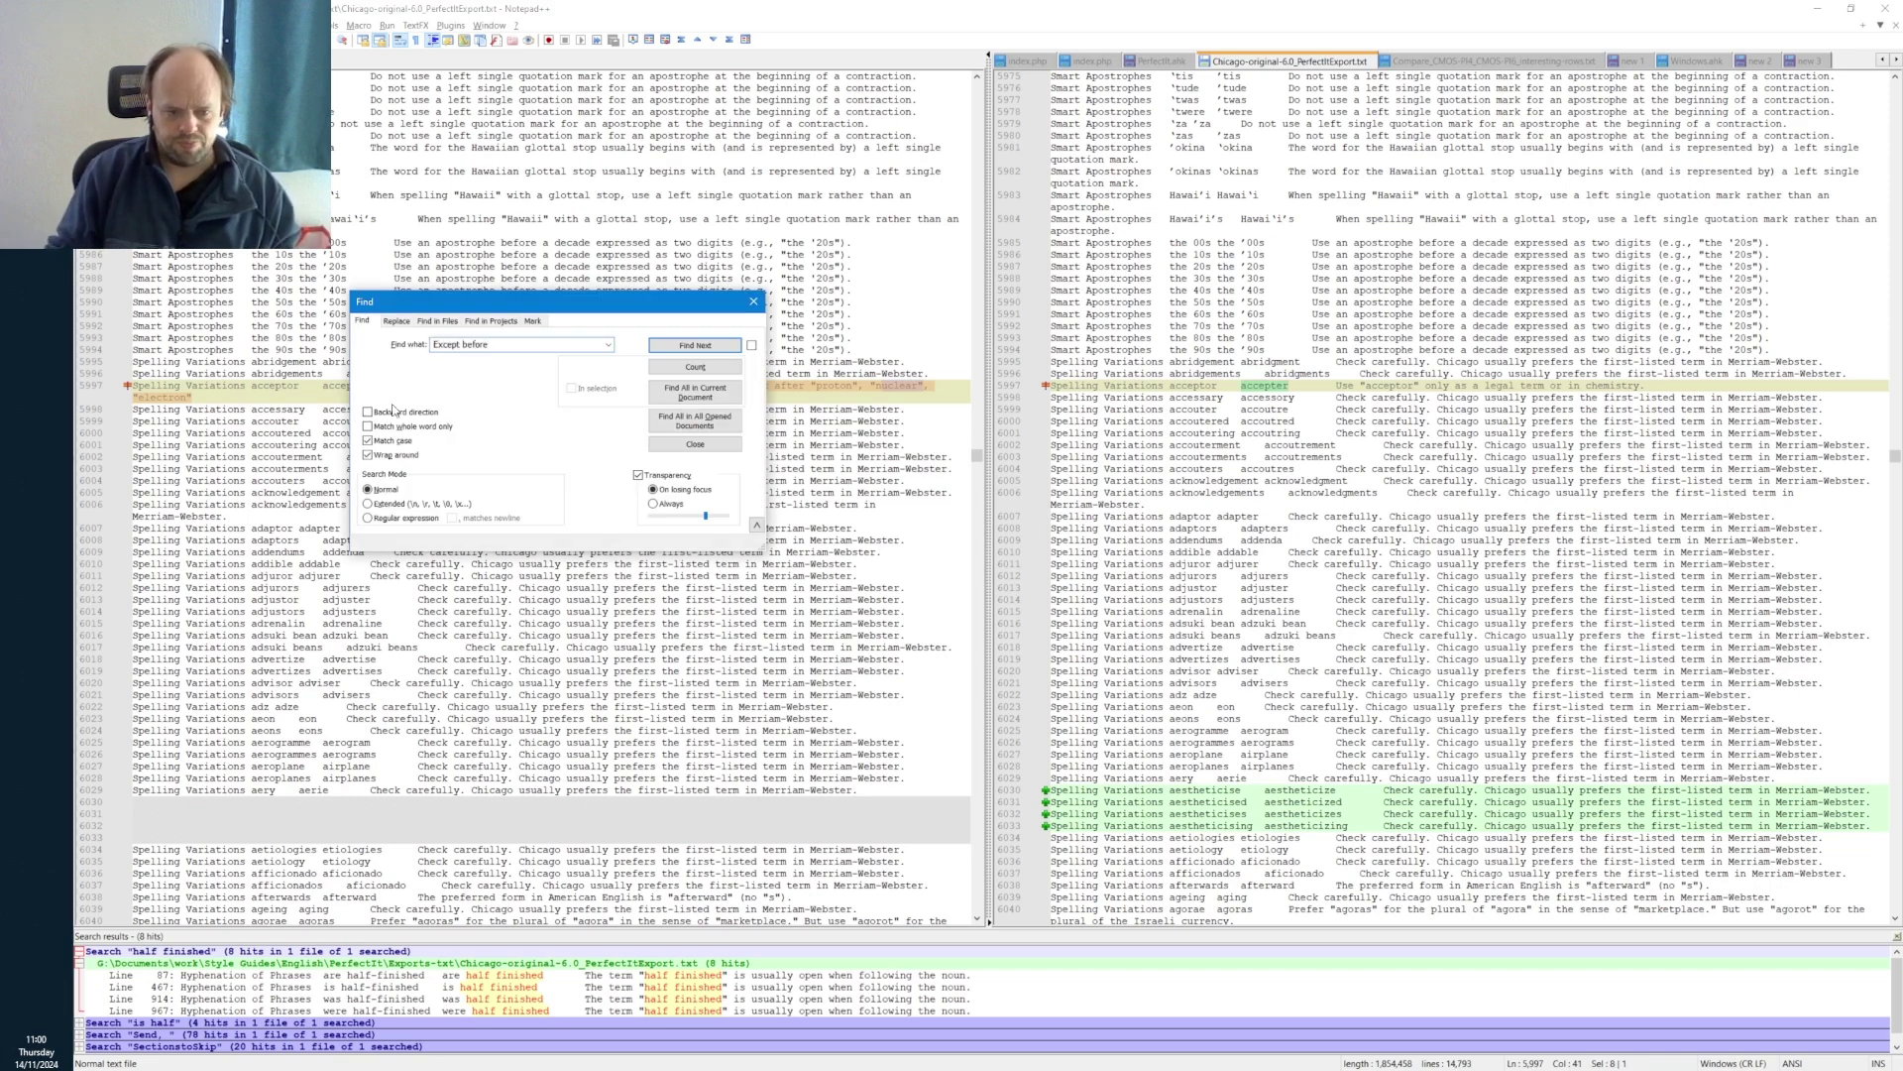
pyautogui.click(702, 394)
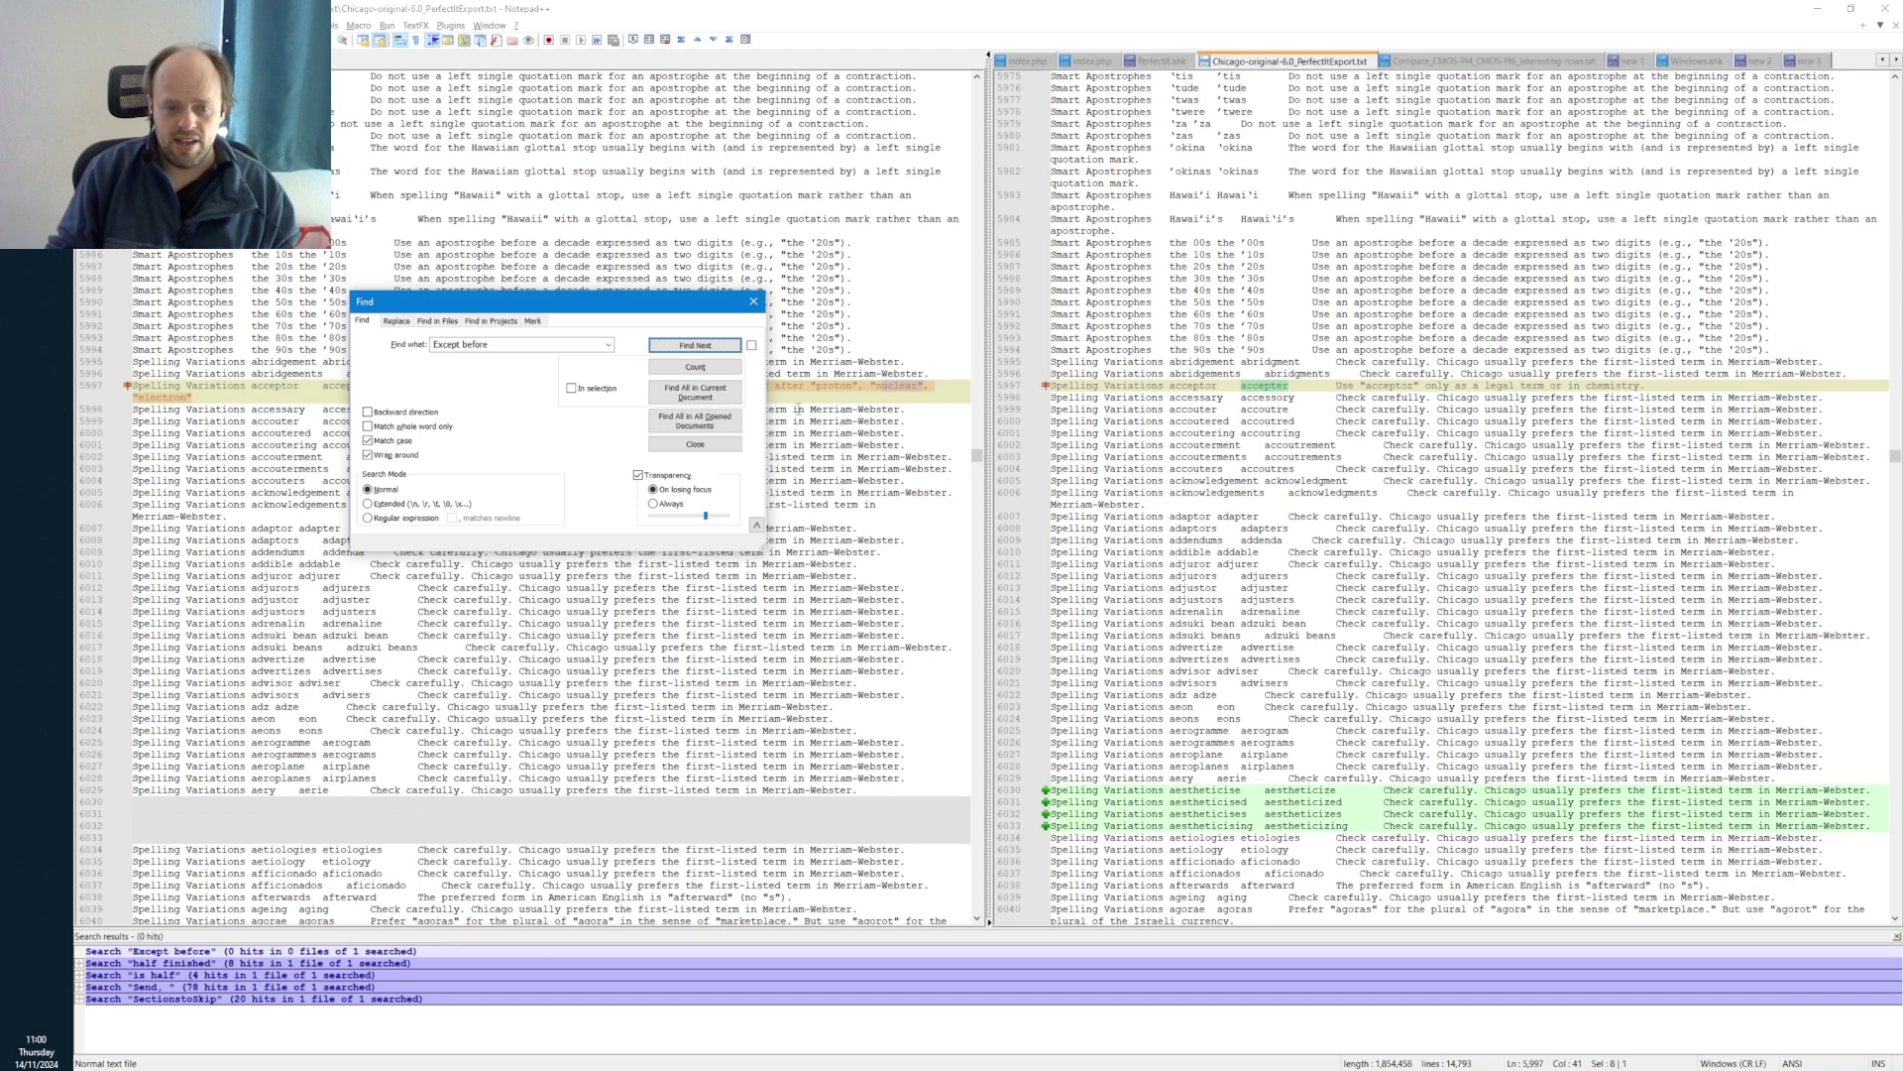
# - Find all occurrences of "Except before" in the 5.0 export, and close the search results
pyautogui.click(800, 409)
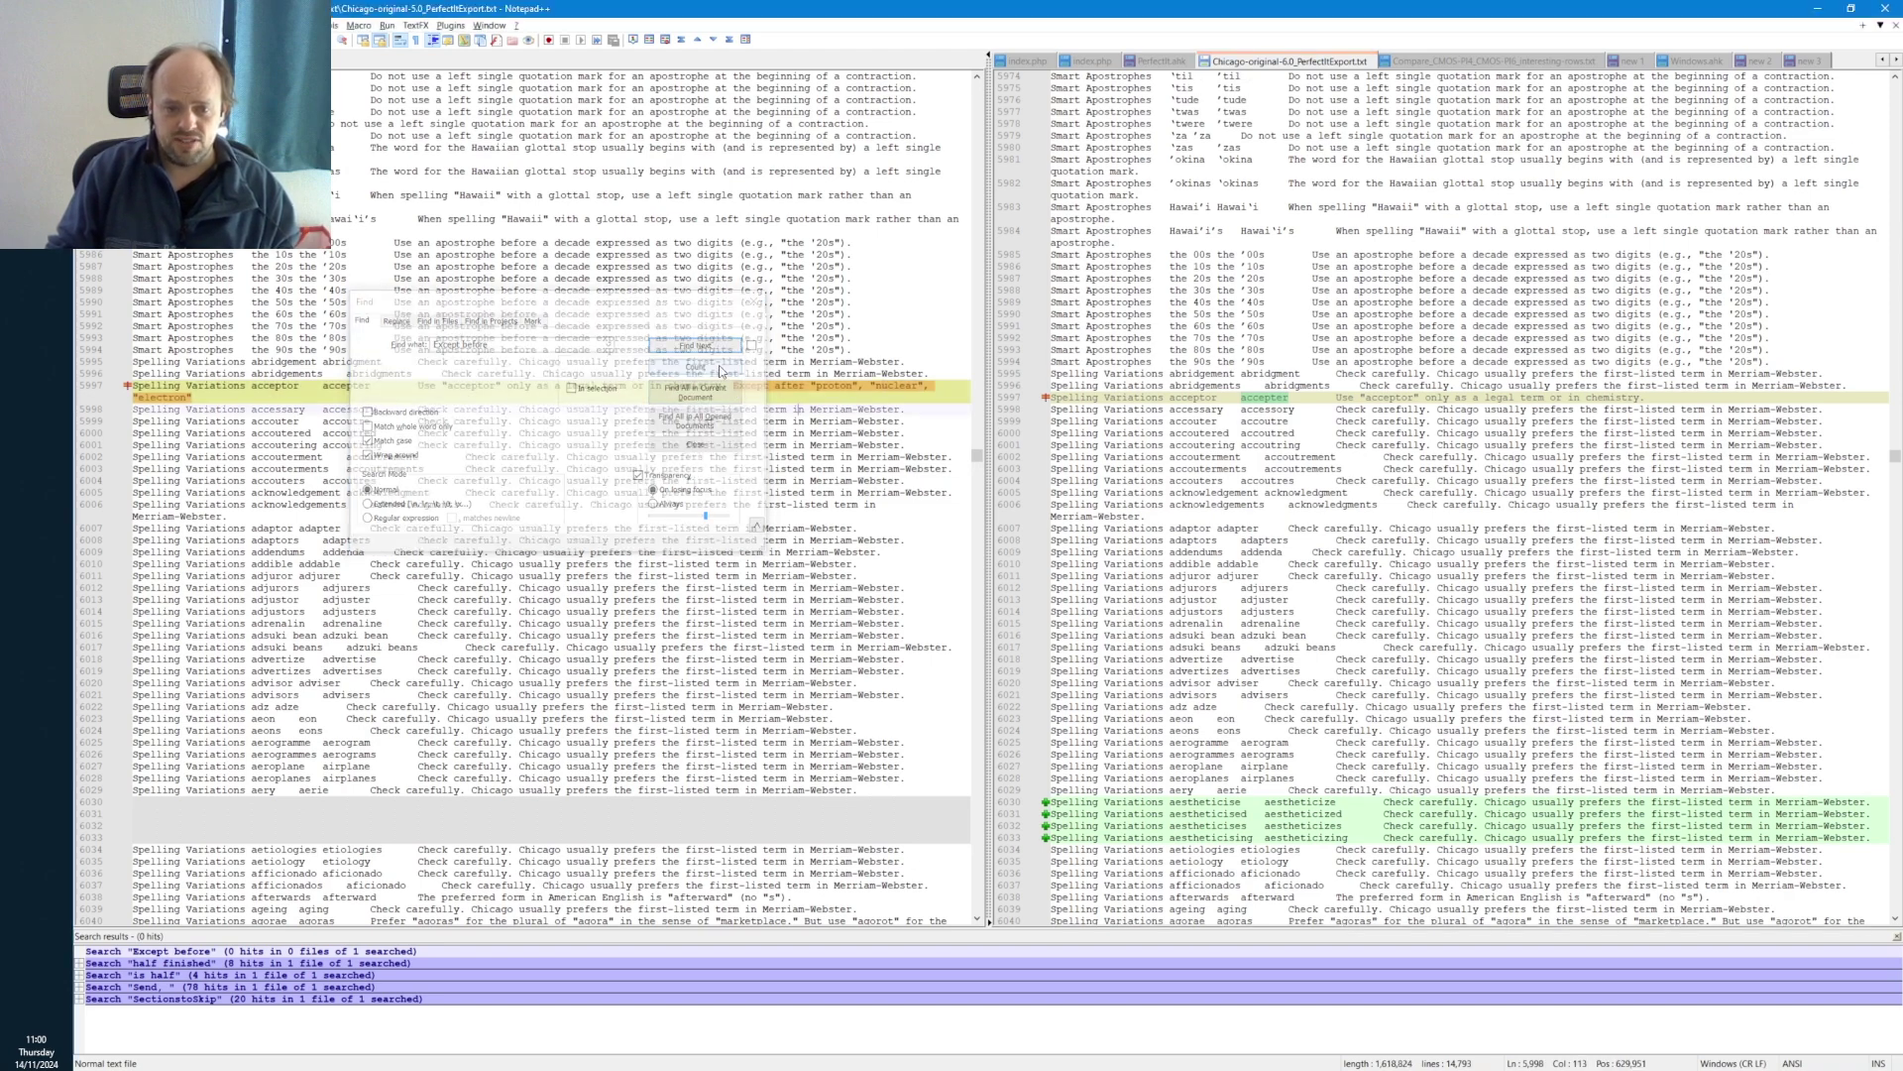
pyautogui.click(714, 397)
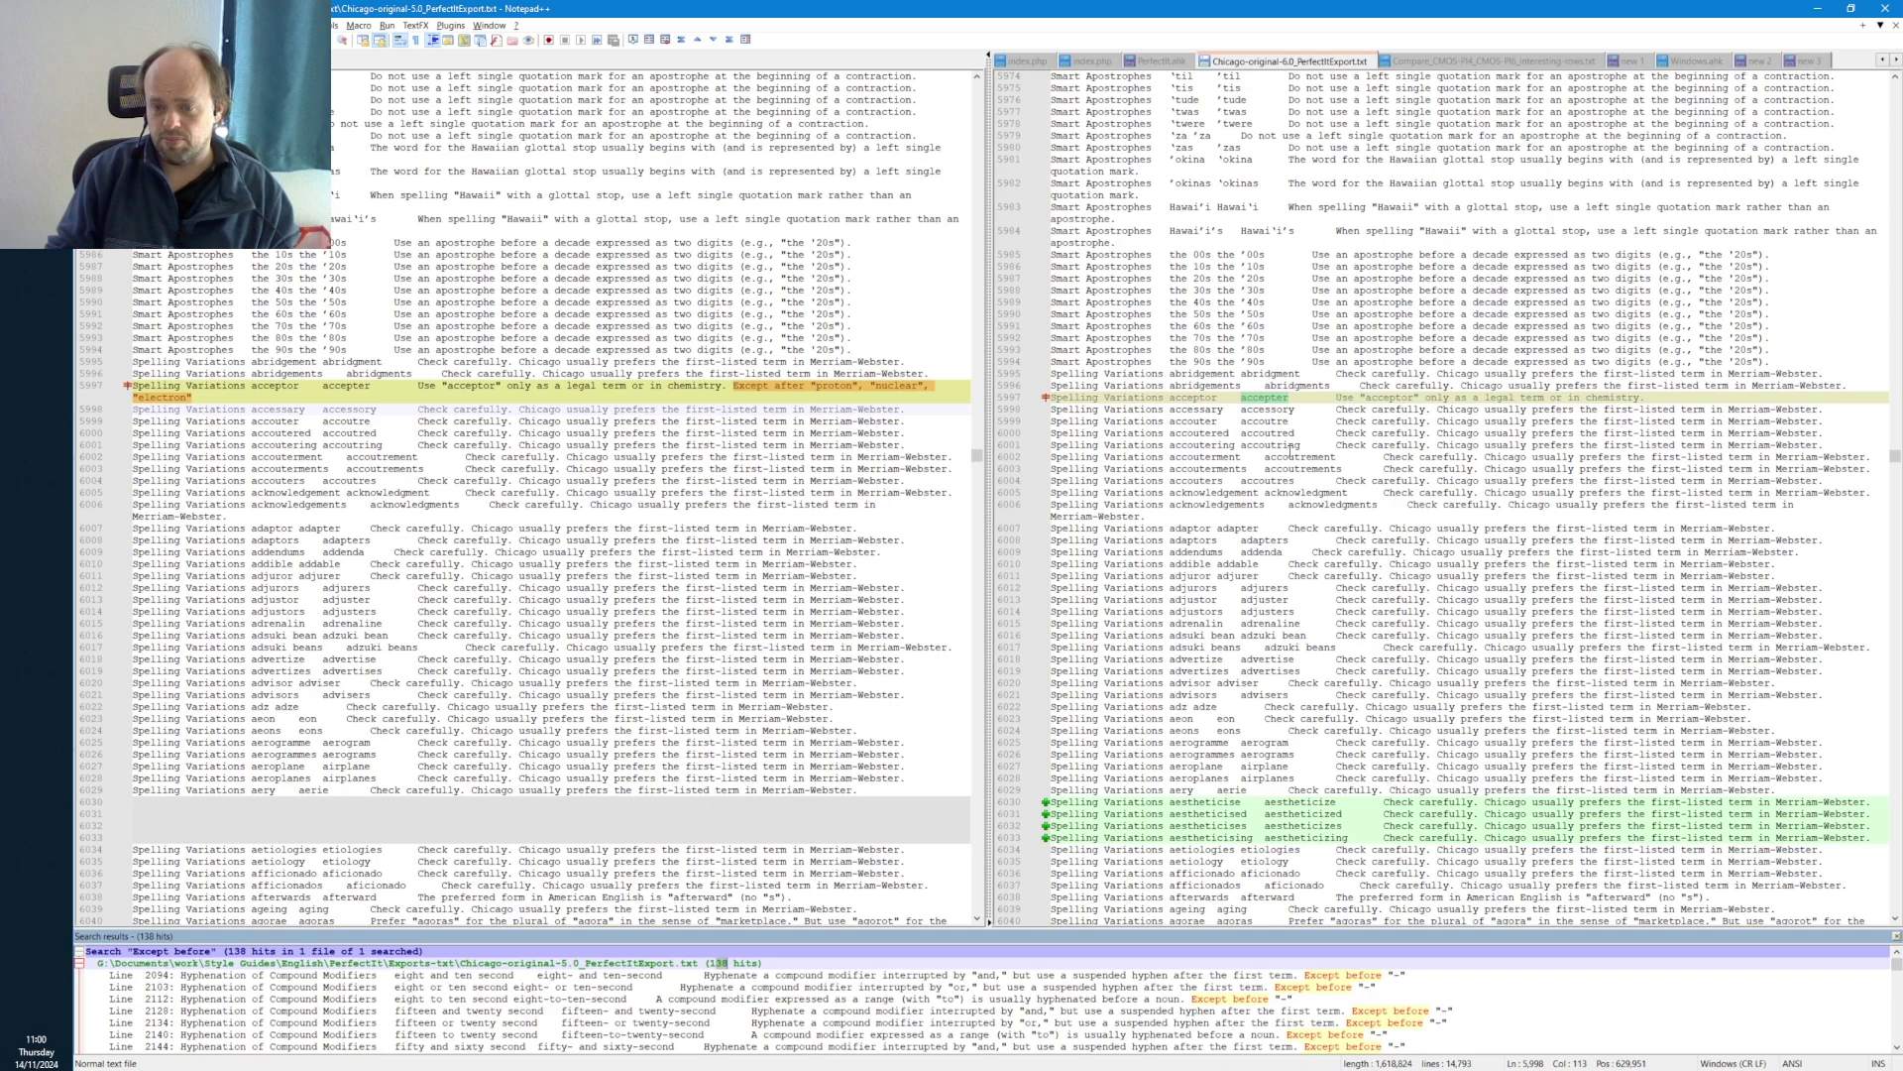
pyautogui.click(1896, 935)
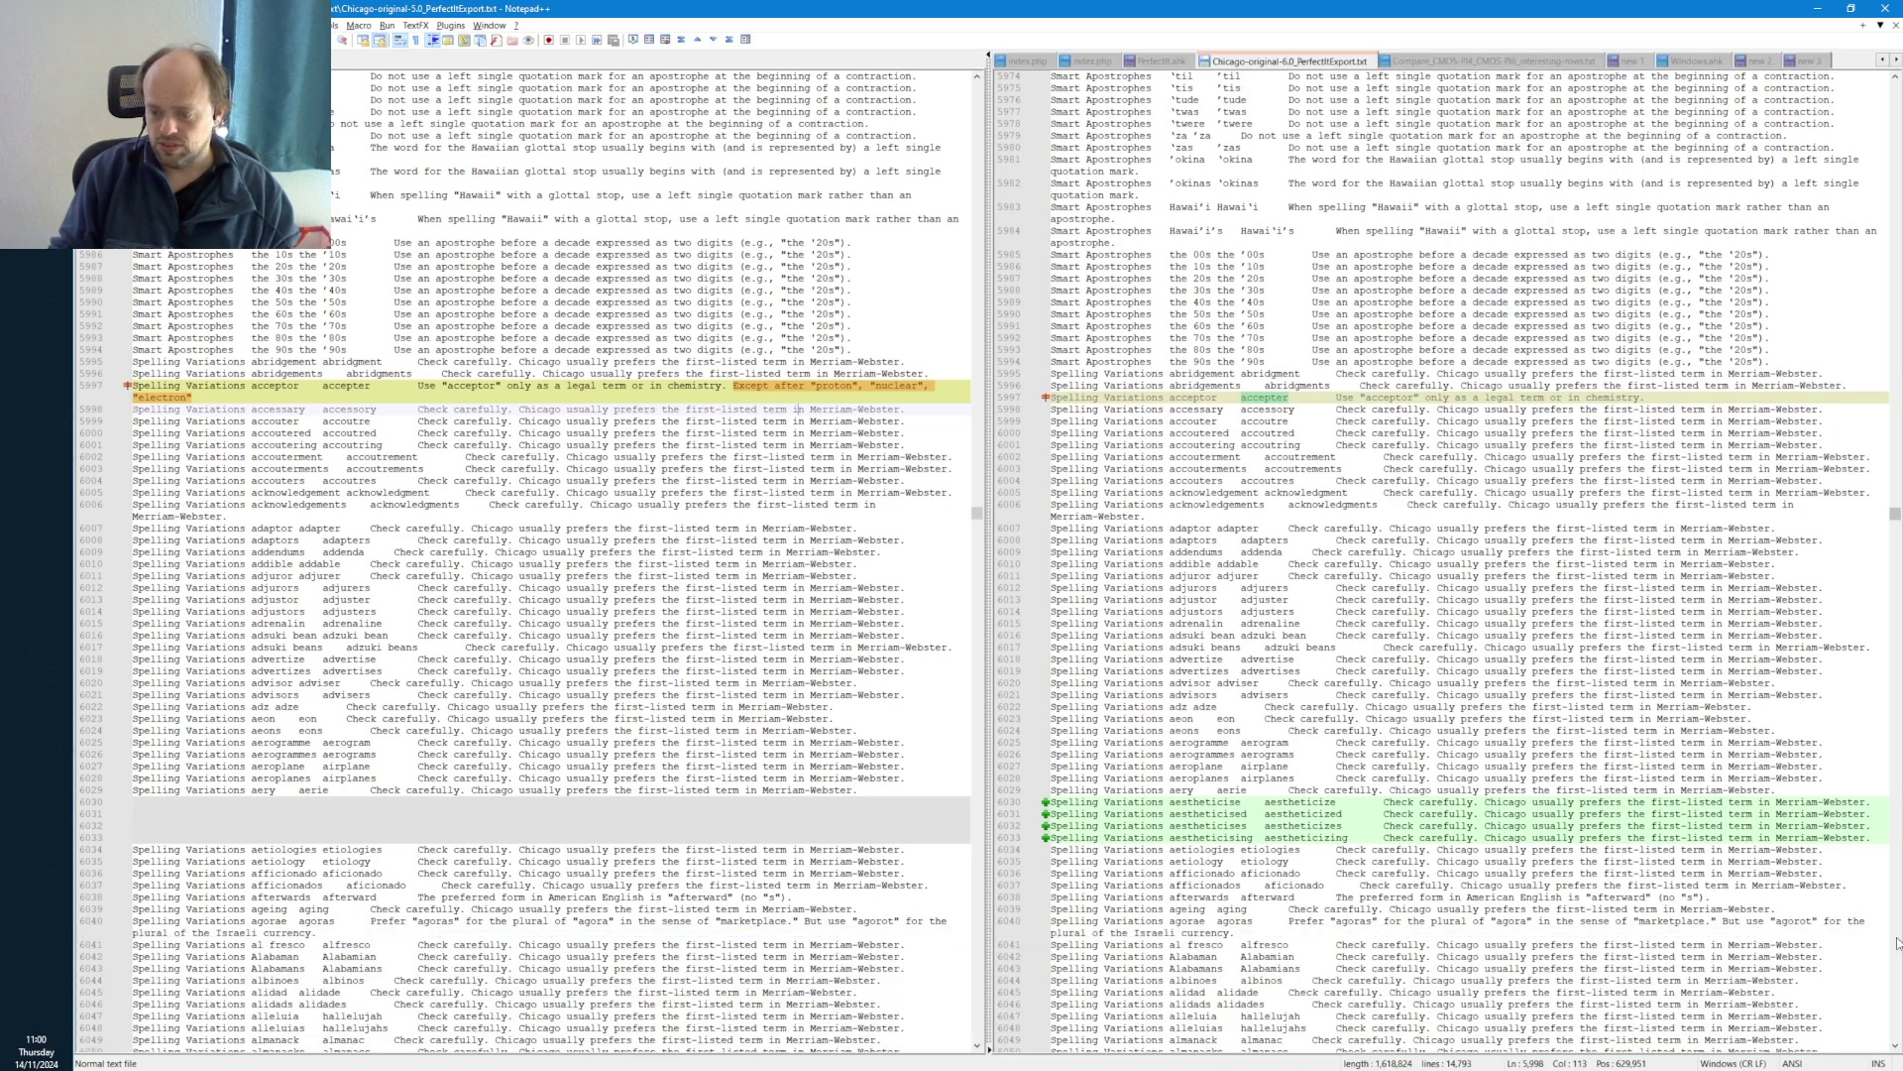
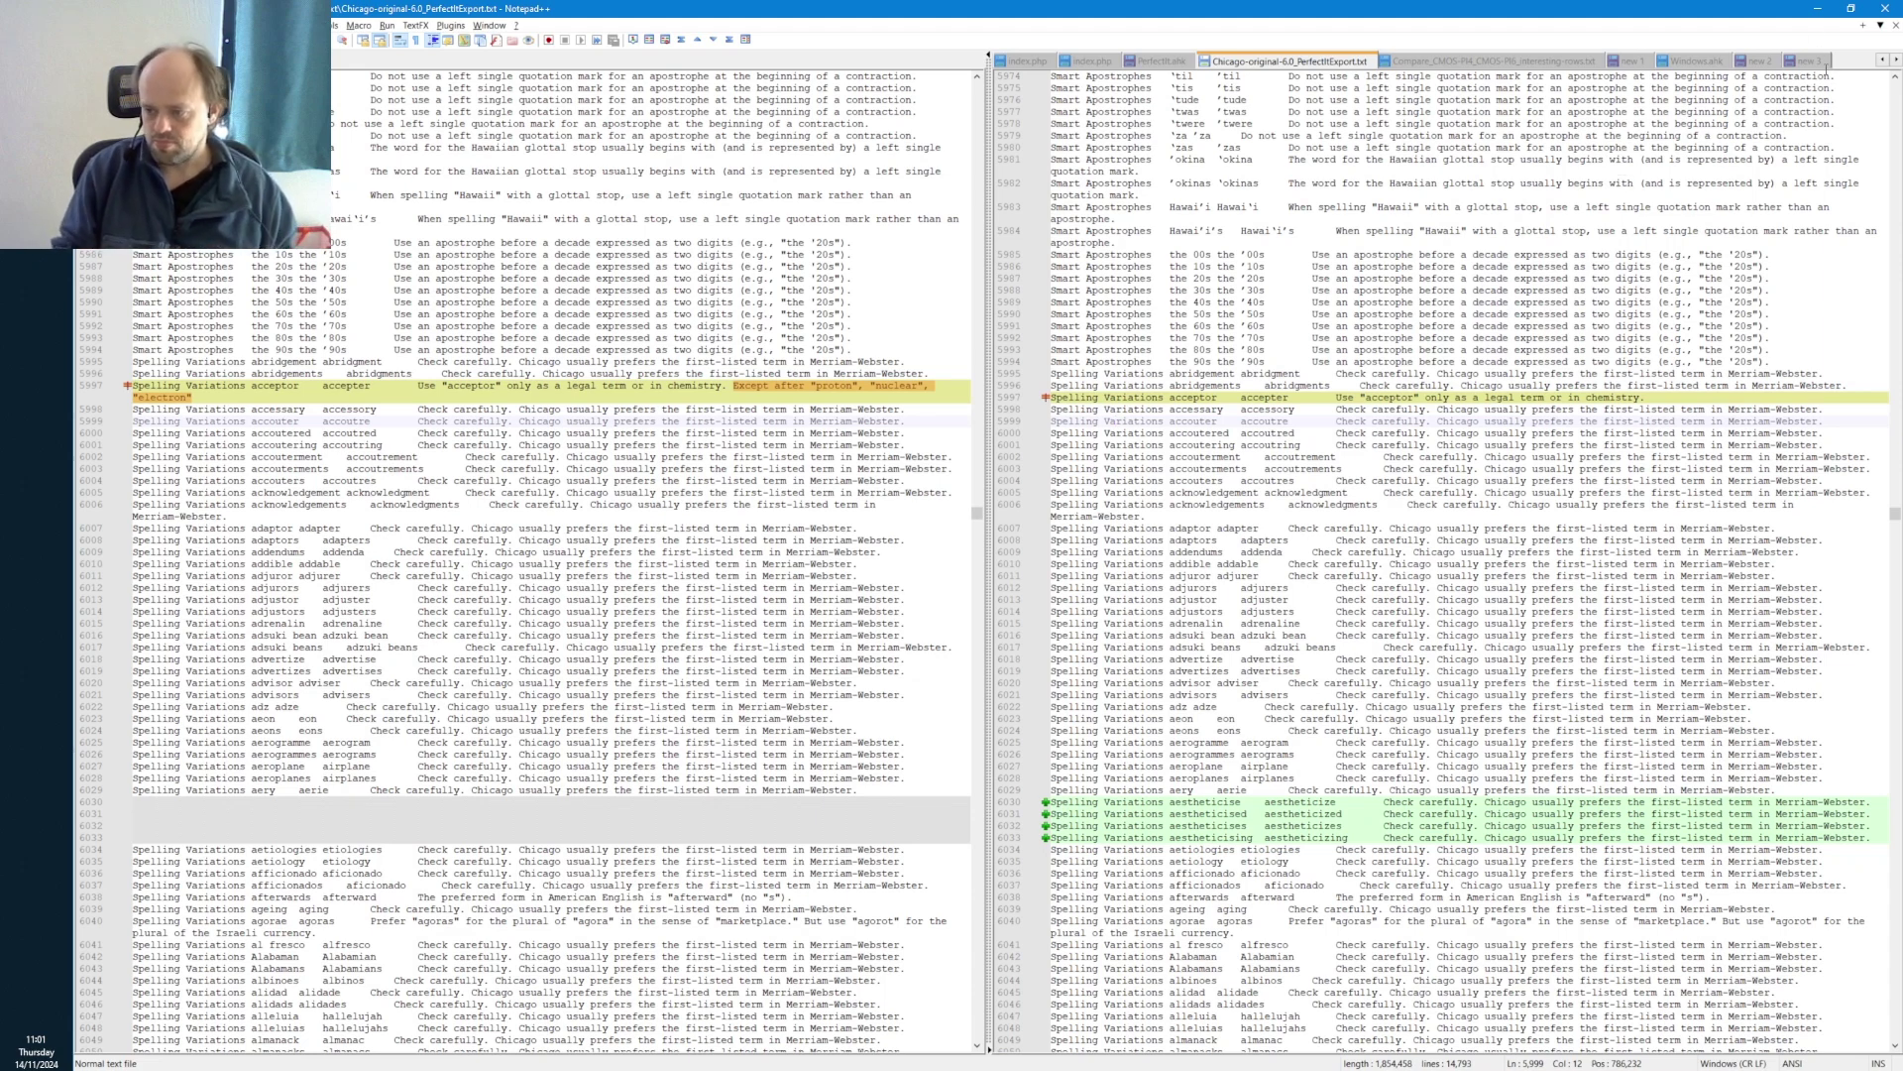
# - Go to line 6590 of the 6.0 export and compare the removed "emojis" entry in 5.0 with its gap in 6.0
pyautogui.hotkey('ctrl', 'g')
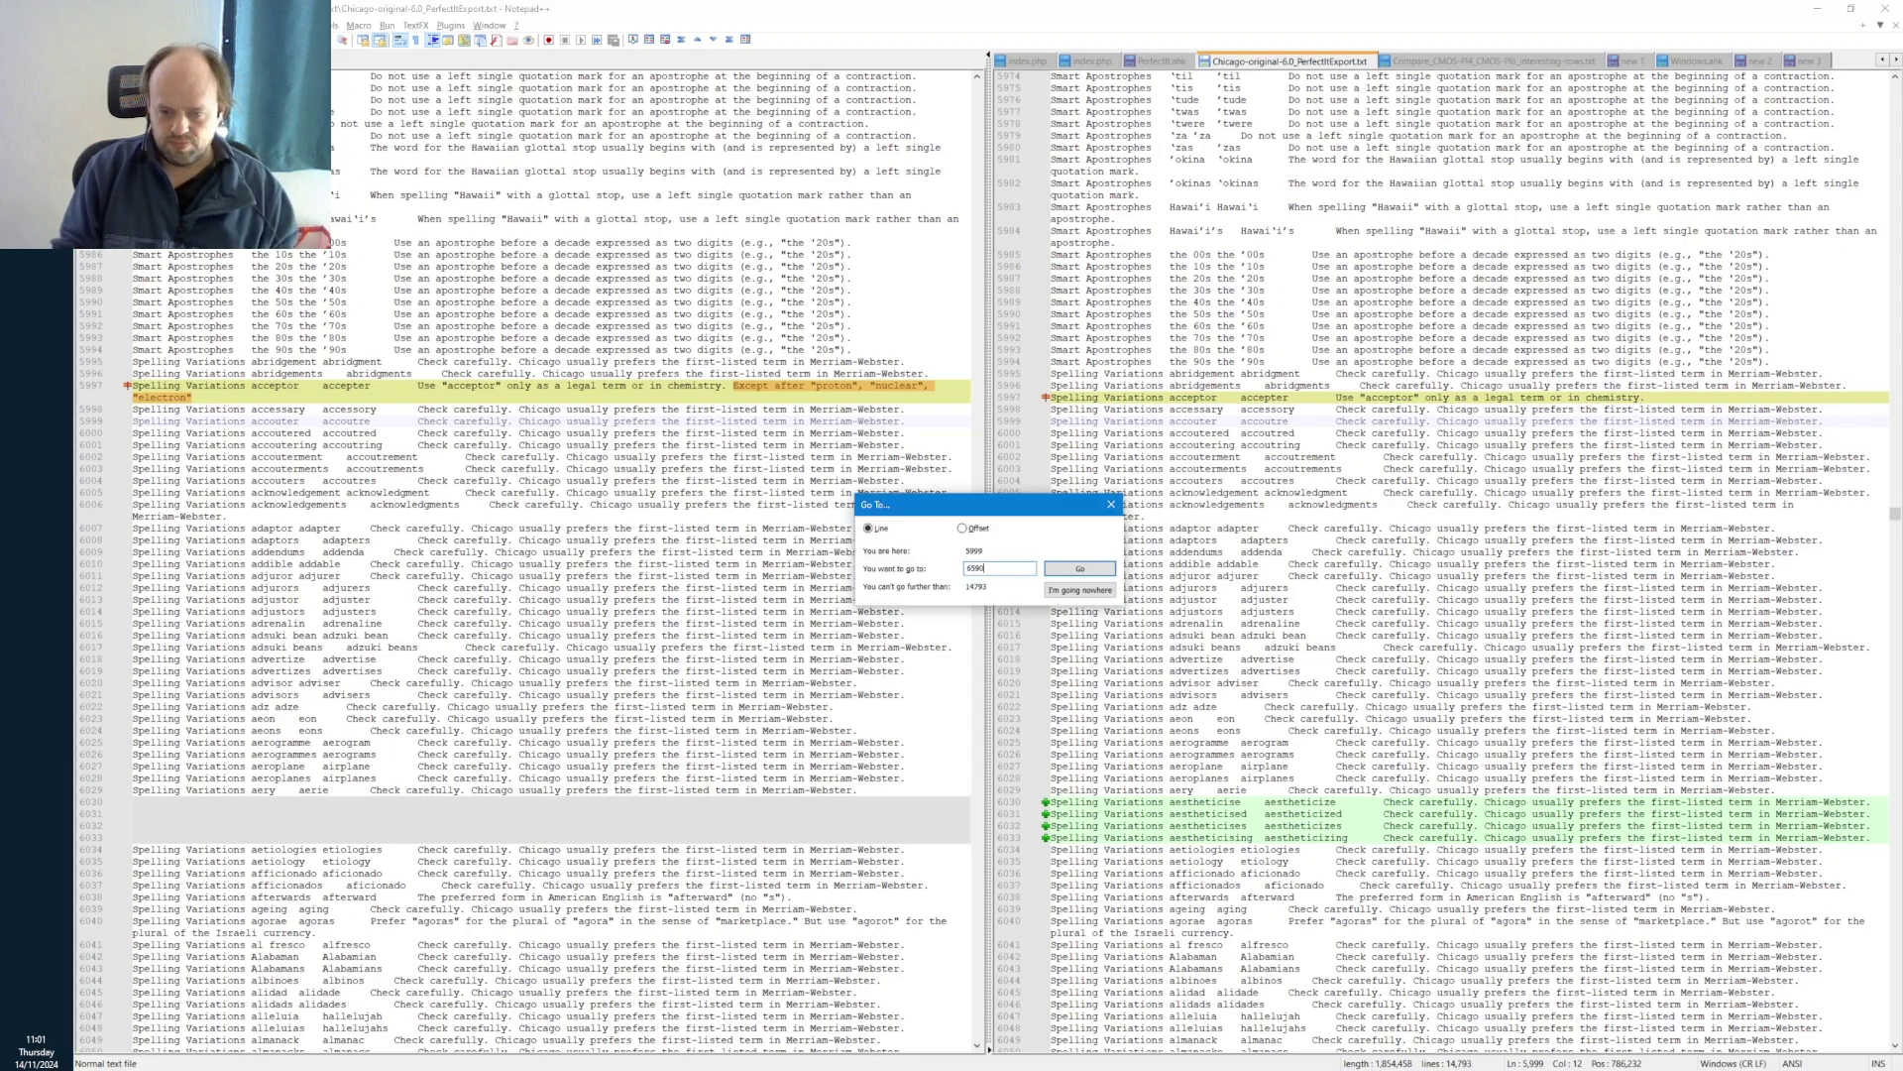
pyautogui.write('6590')
pyautogui.press('Return')
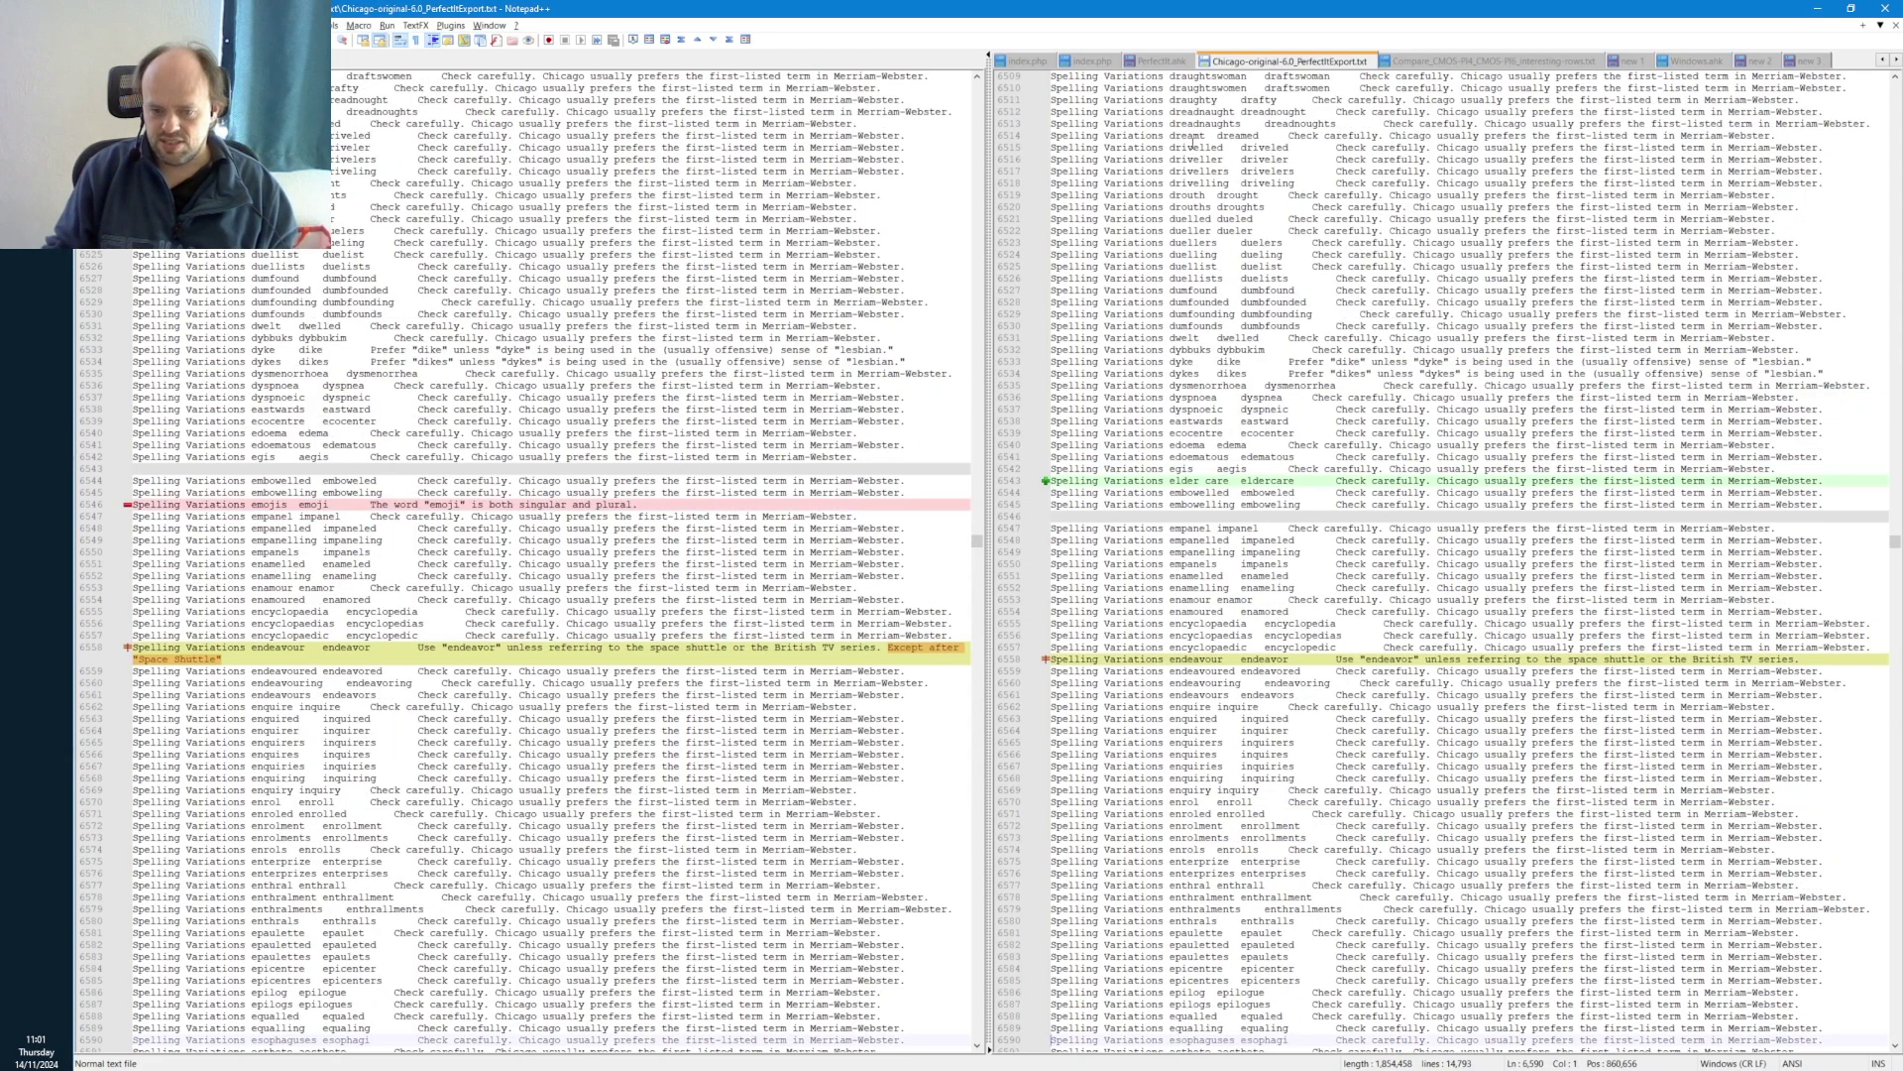
pyautogui.click(1121, 515)
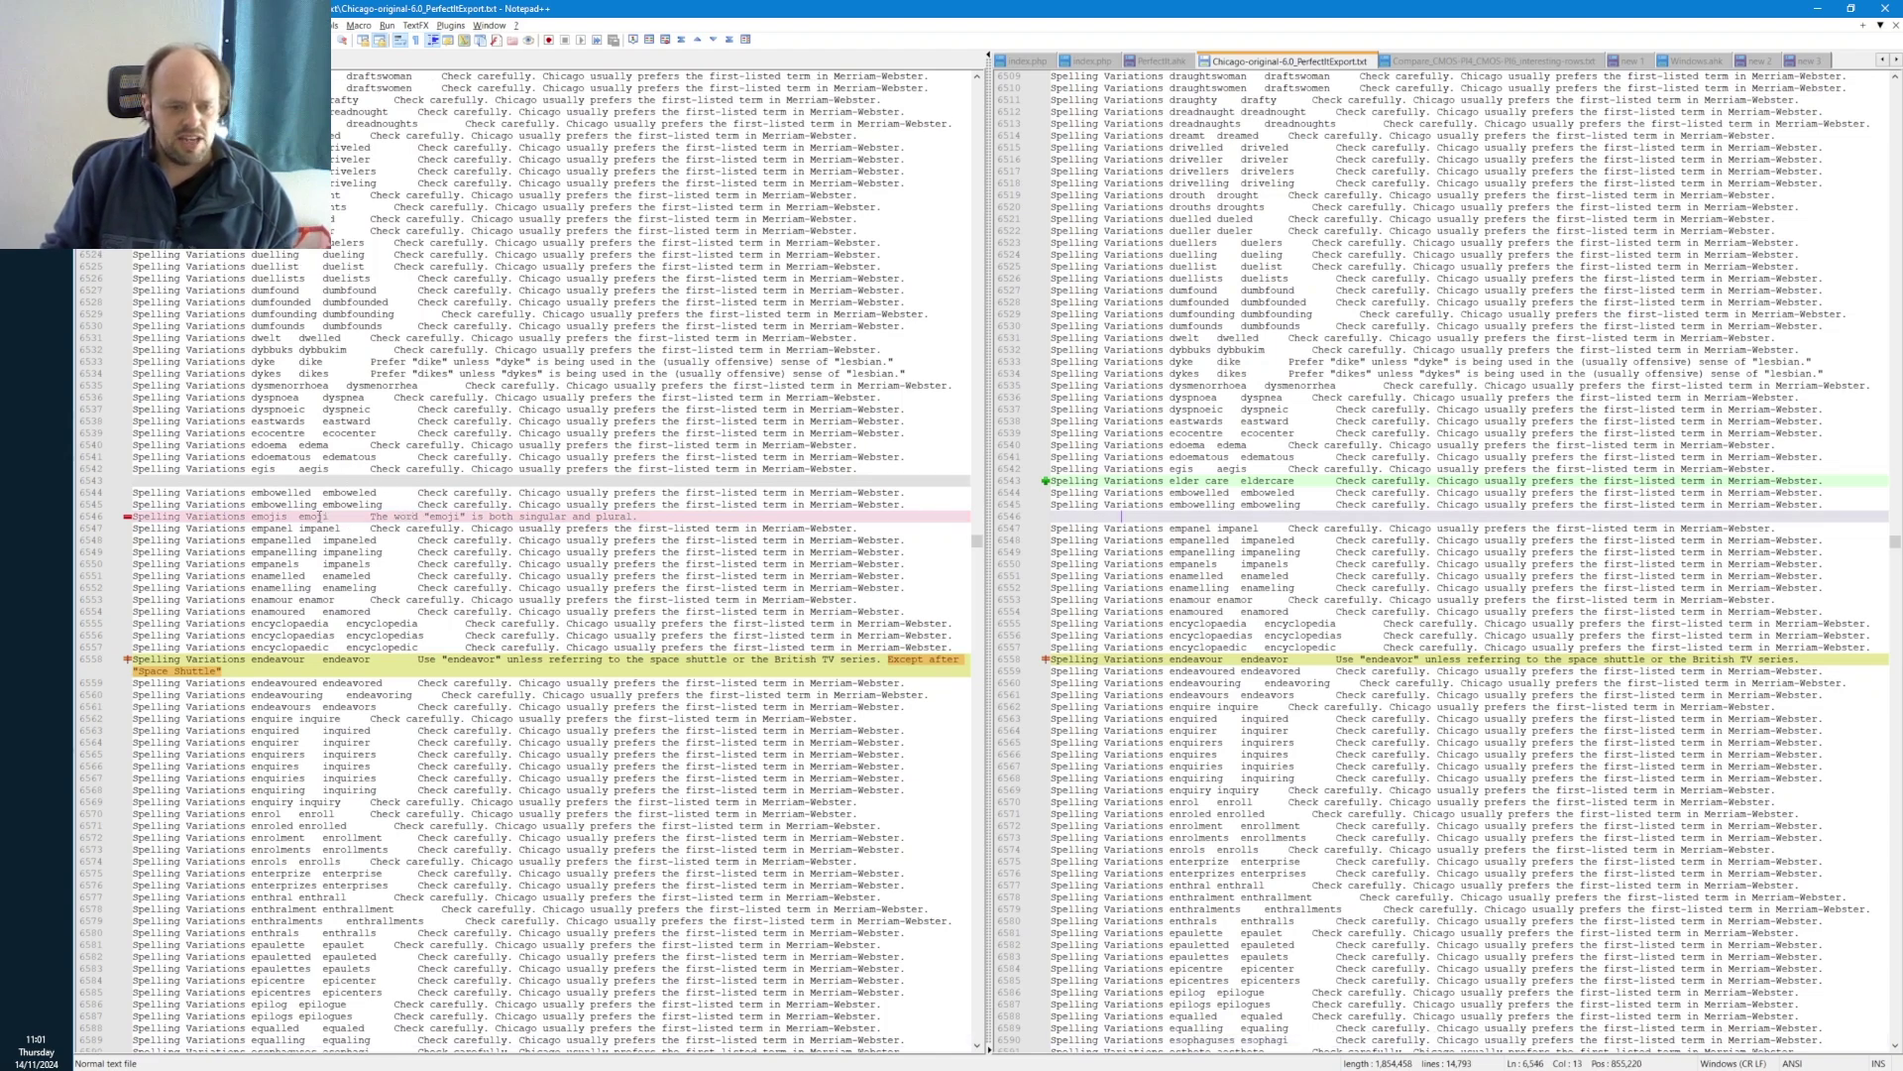
pyautogui.moveTo(252, 516); pyautogui.dragTo(300, 517)
pyautogui.click(1218, 517)
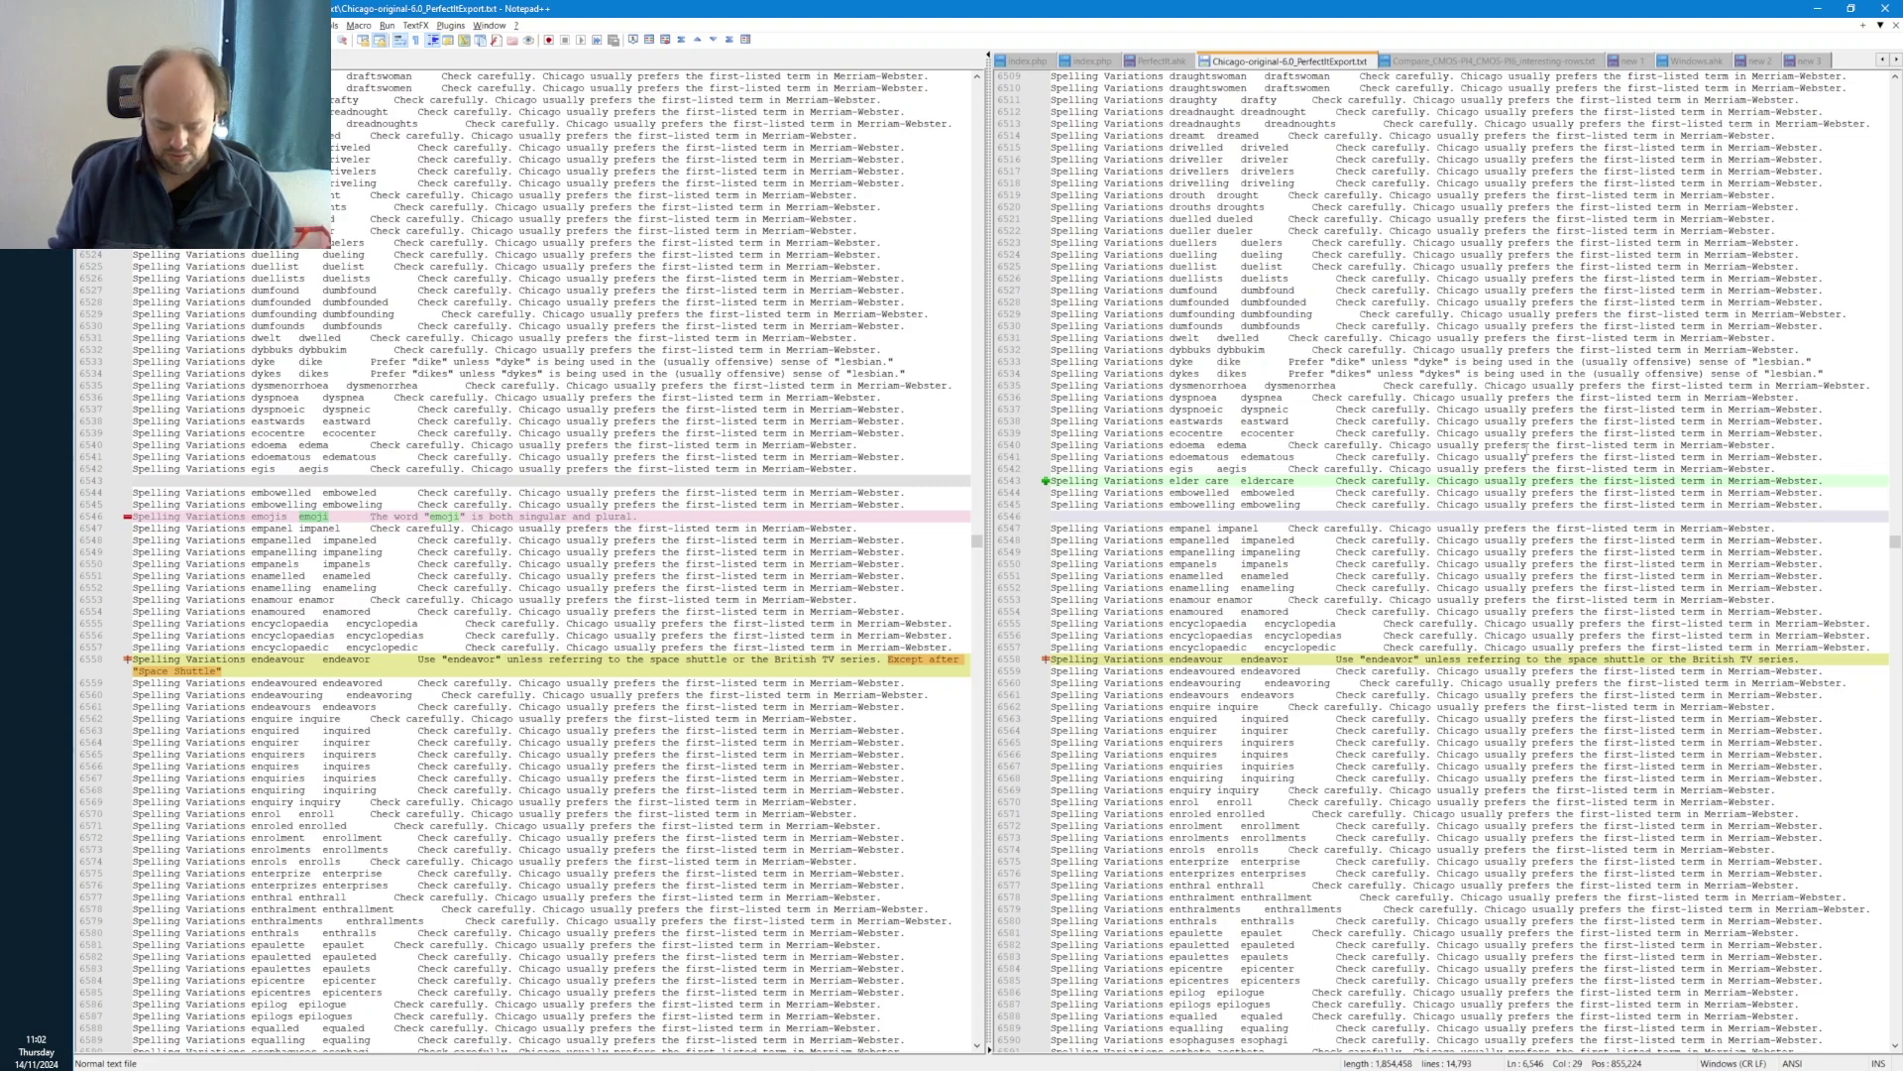
# - Go to line 6600 of the 6.0 export and compare its "endeavour" entry with the 5.0 entry's "Except after" wording
pyautogui.hotkey('ctrl', 'g')
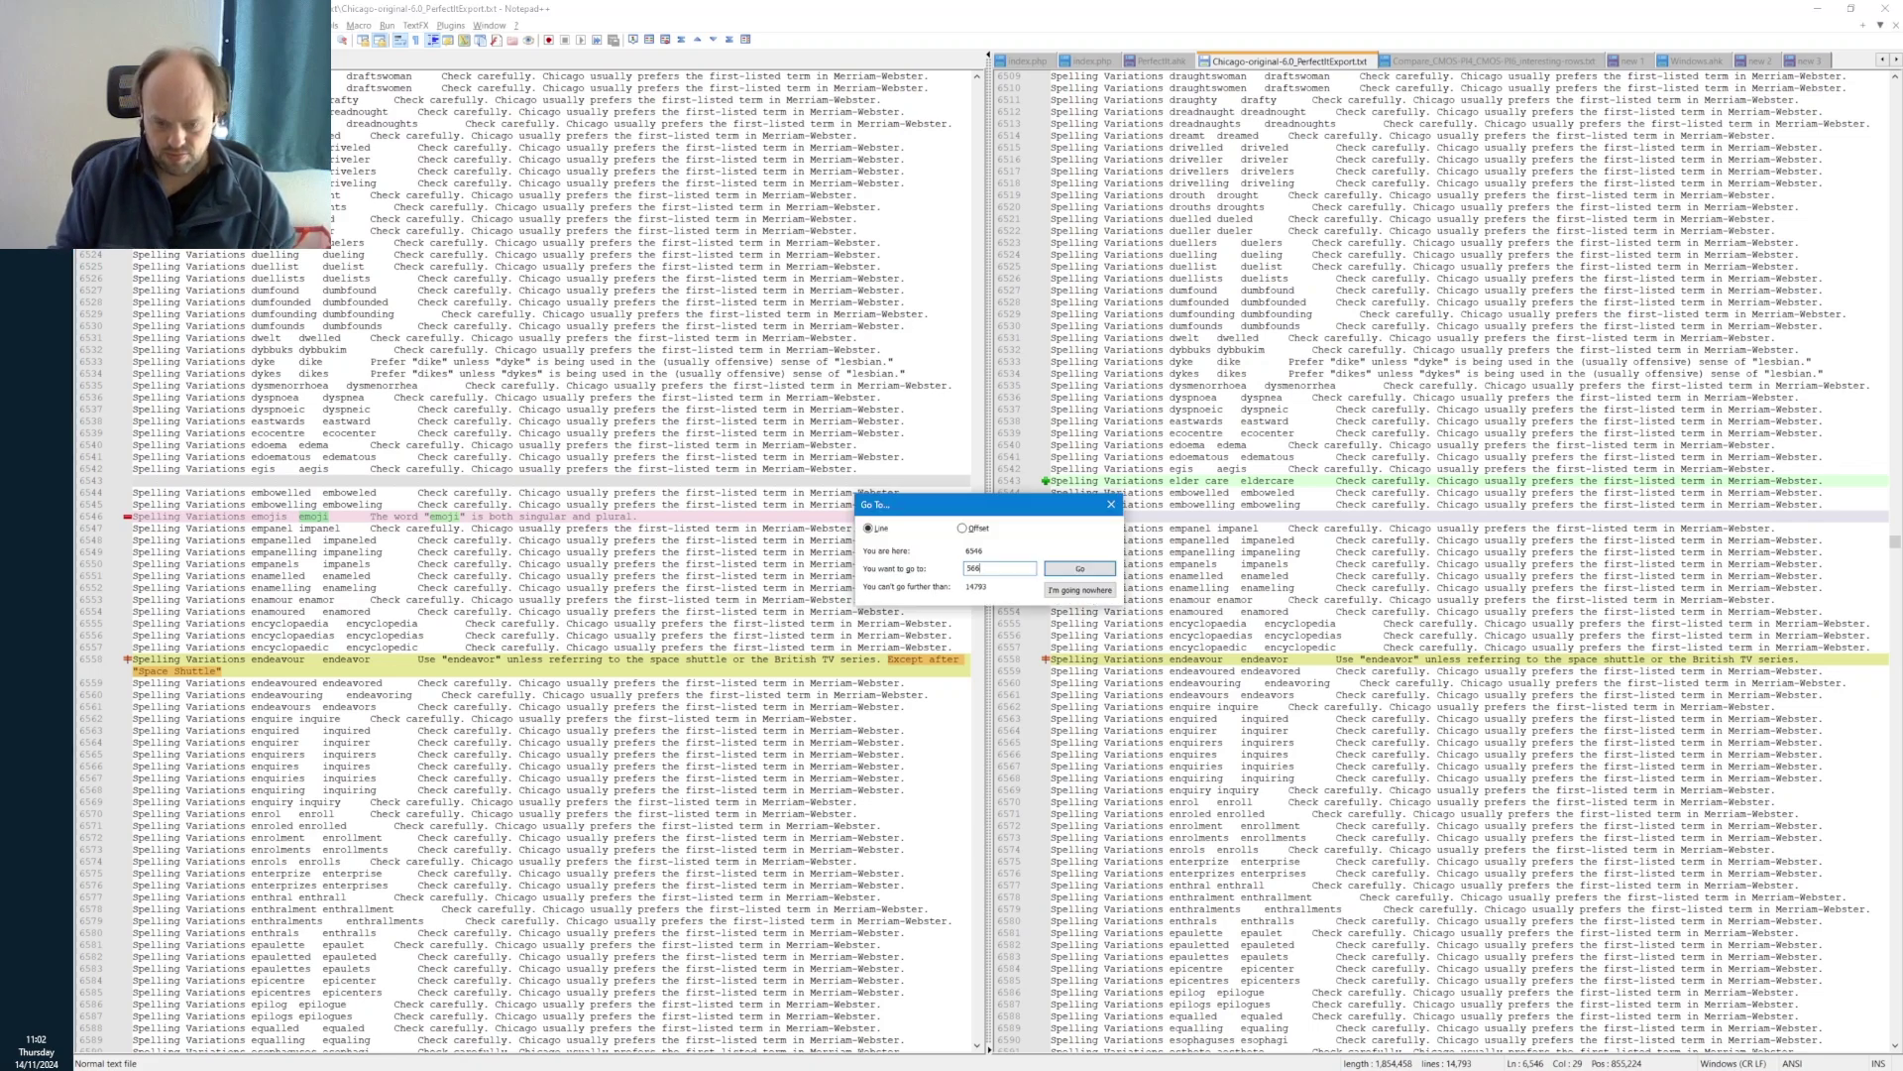
pyautogui.write('660')
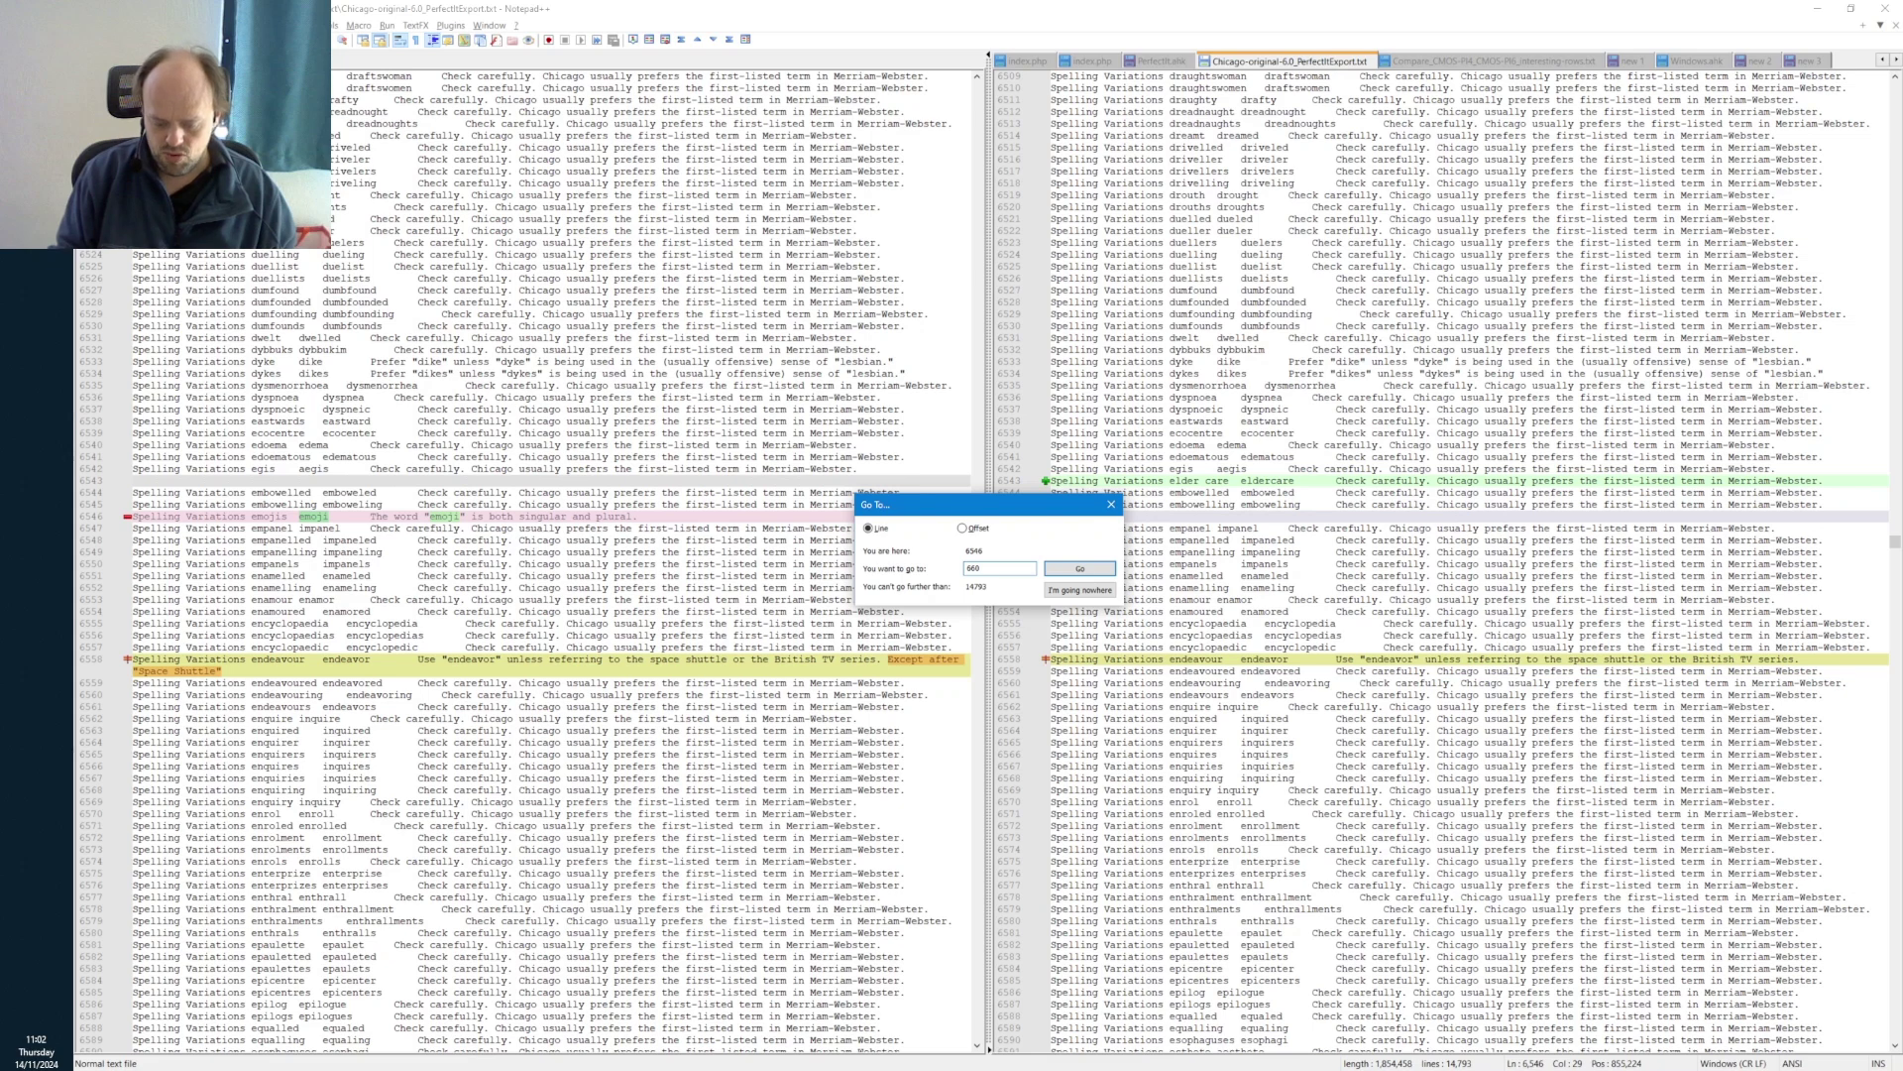
pyautogui.write('0')
pyautogui.press('Return')
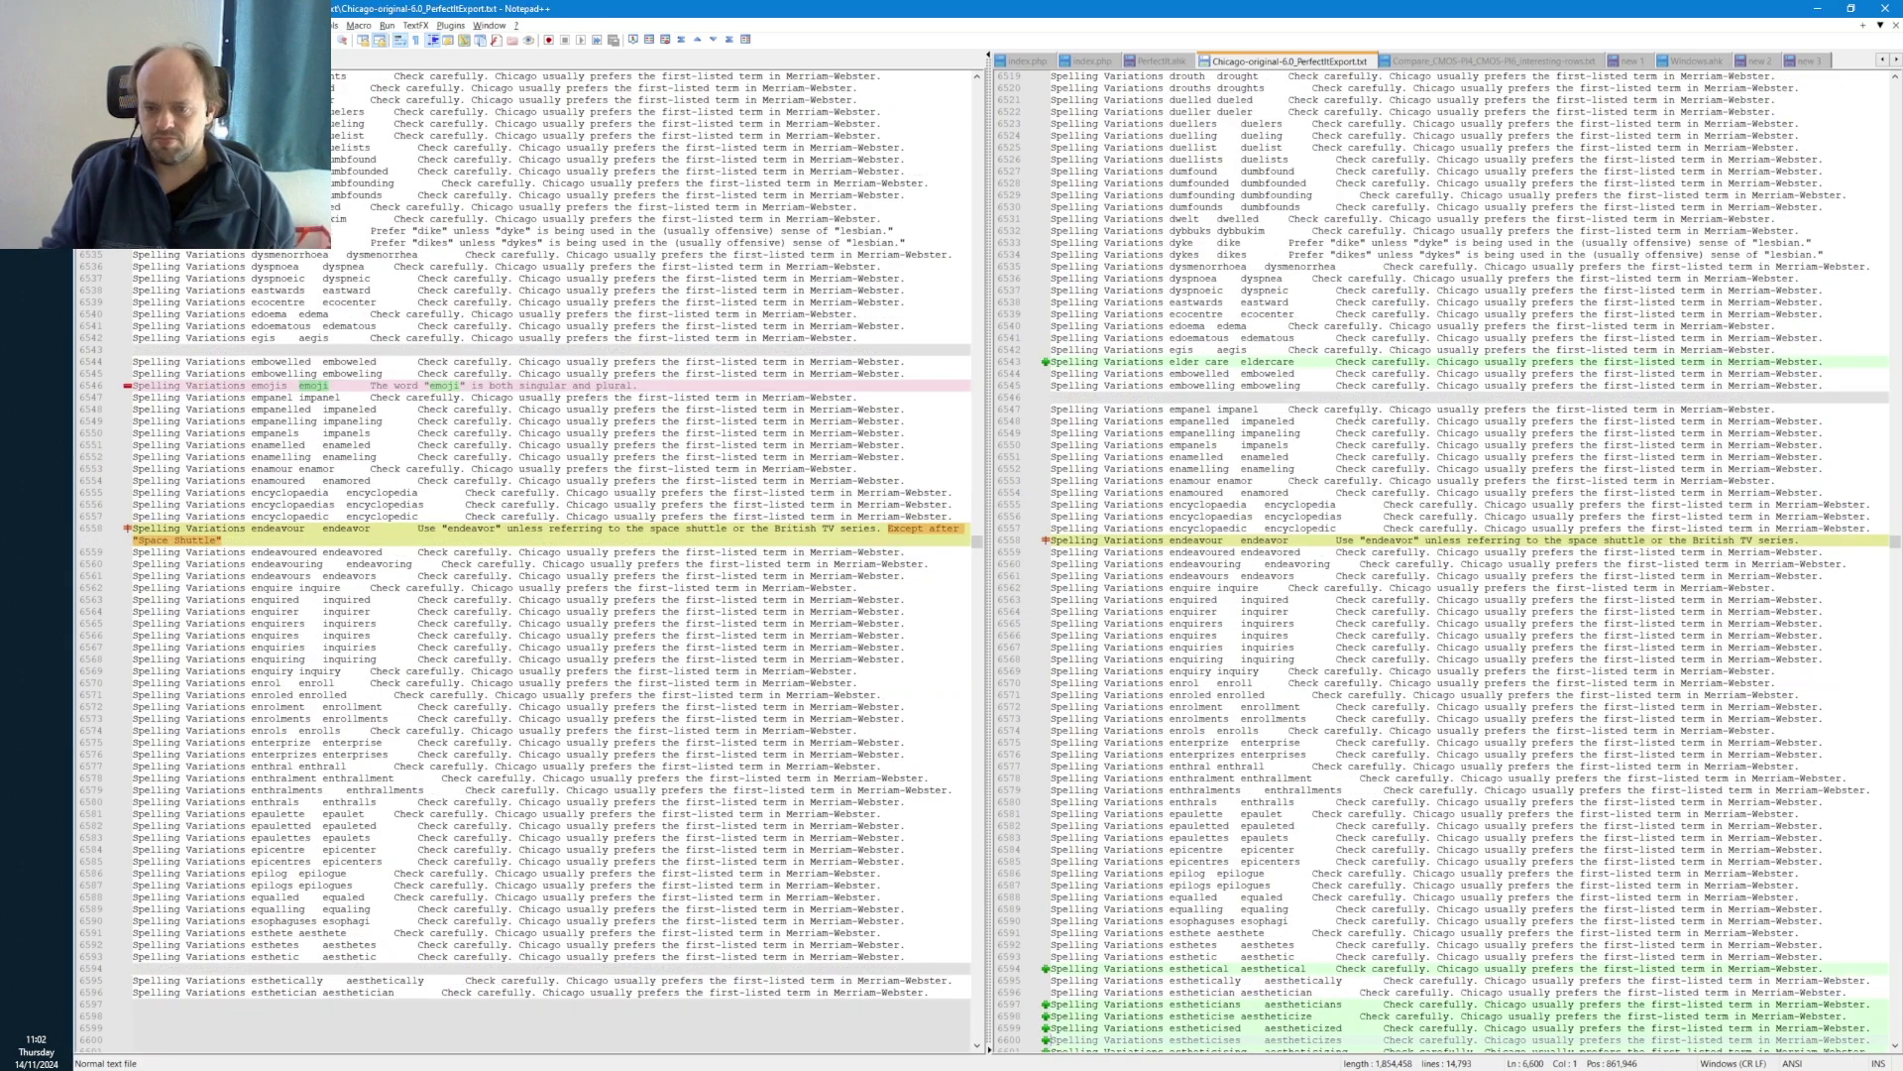
pyautogui.click(1171, 551)
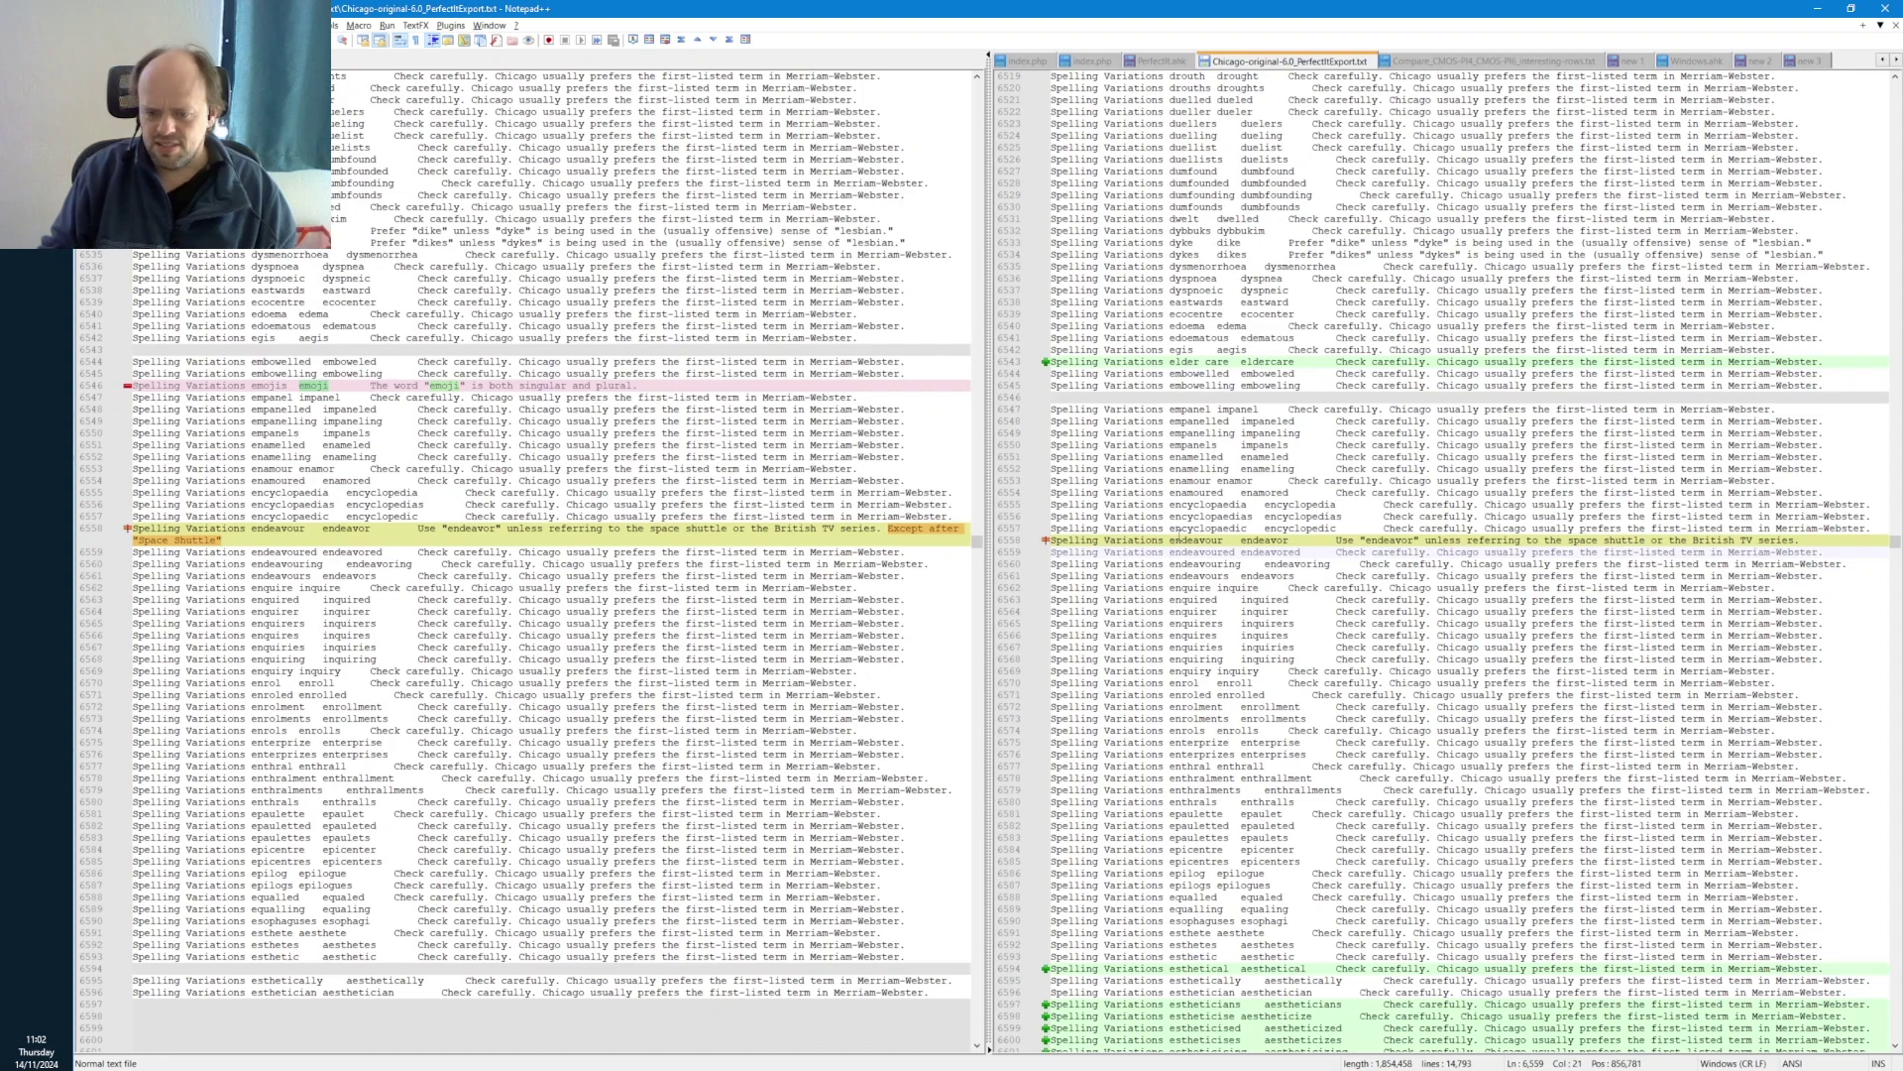
pyautogui.doubleClick(902, 528)
pyautogui.click(376, 540)
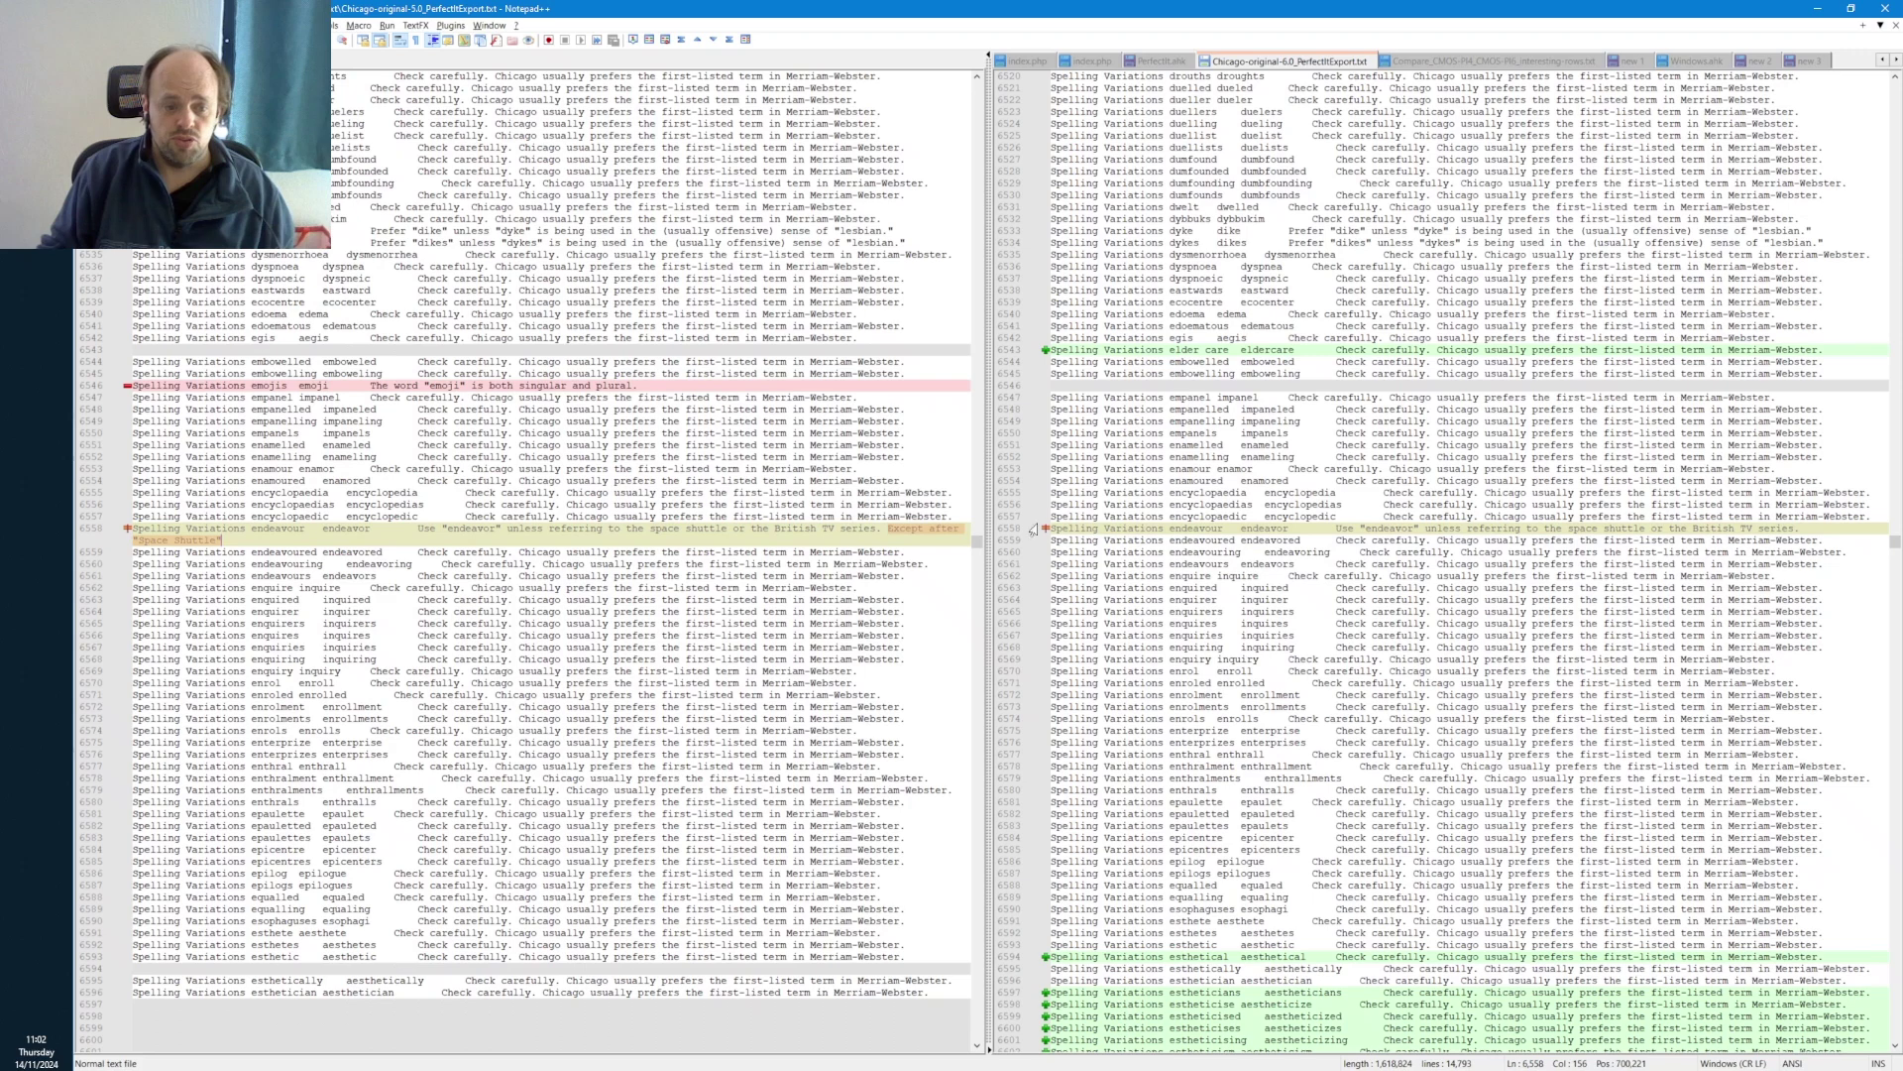
pyautogui.click(1230, 528)
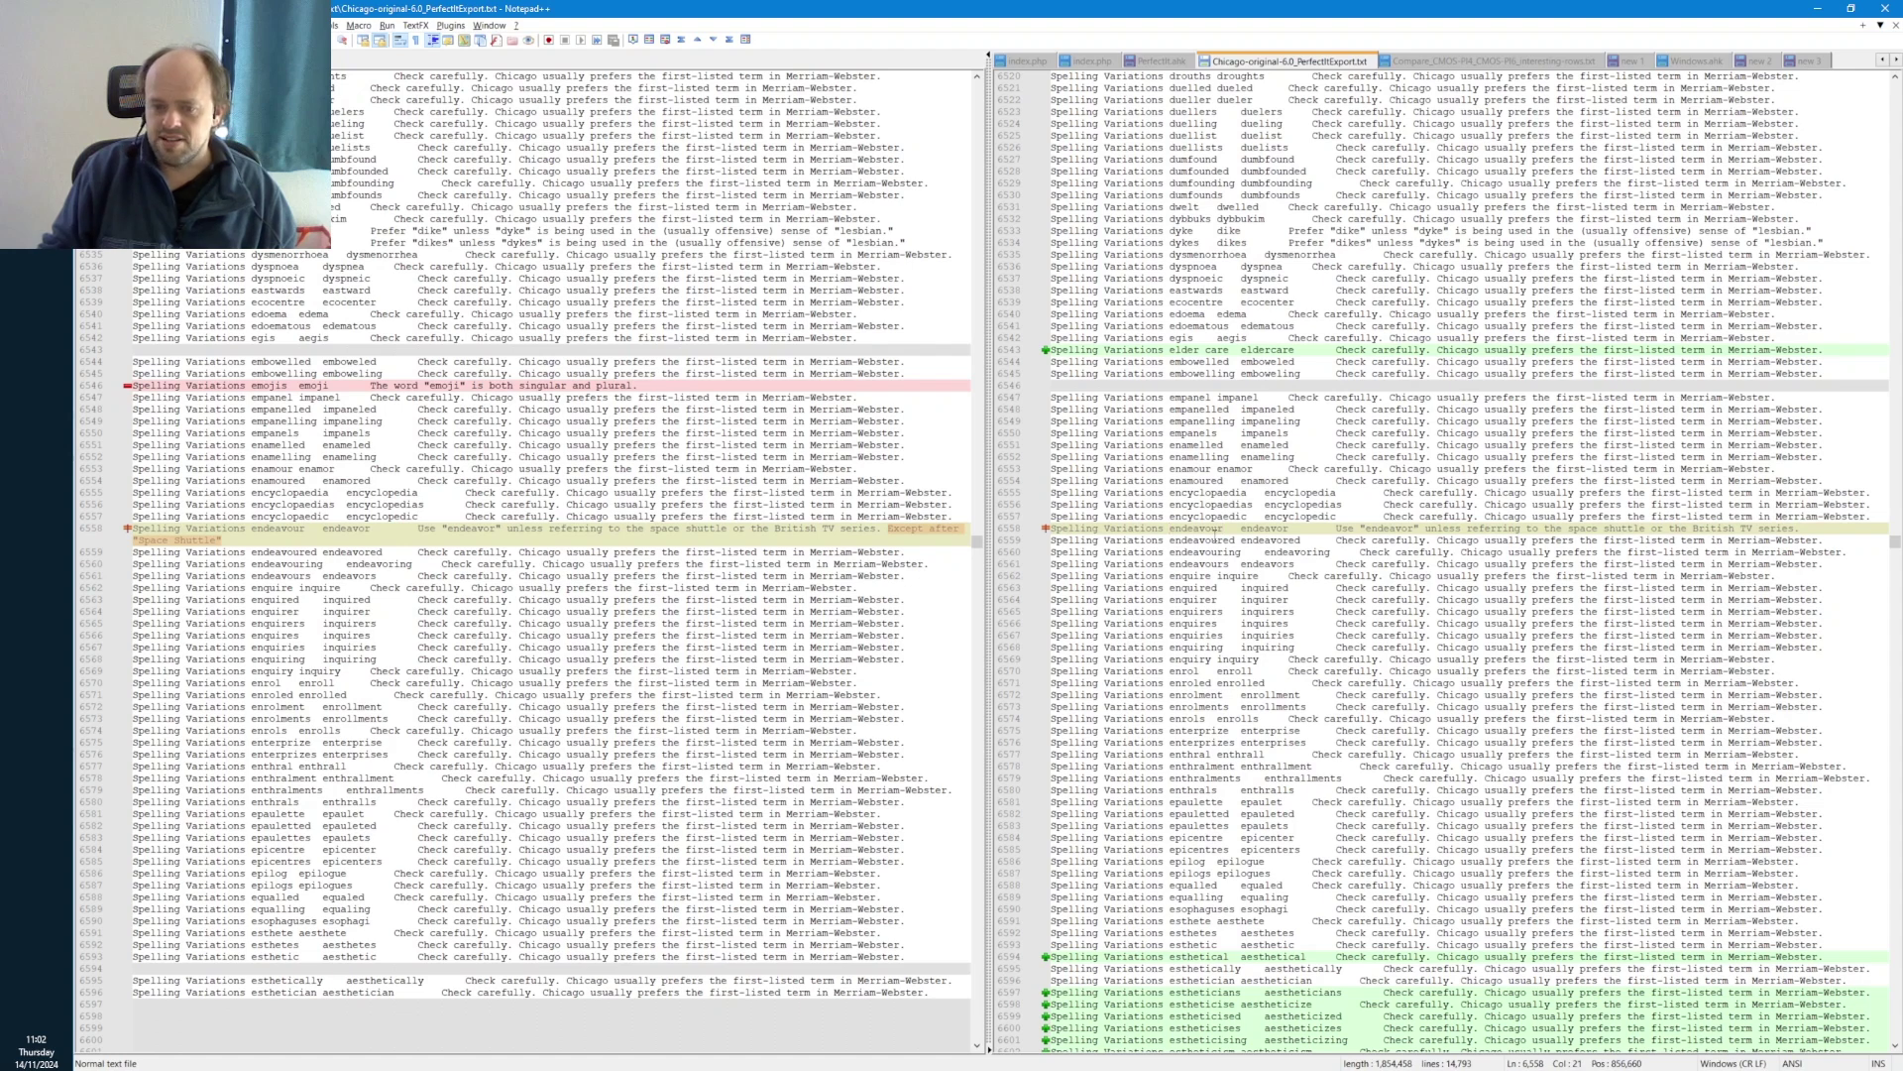
pyautogui.moveTo(1284, 530); pyautogui.dragTo(1276, 537)
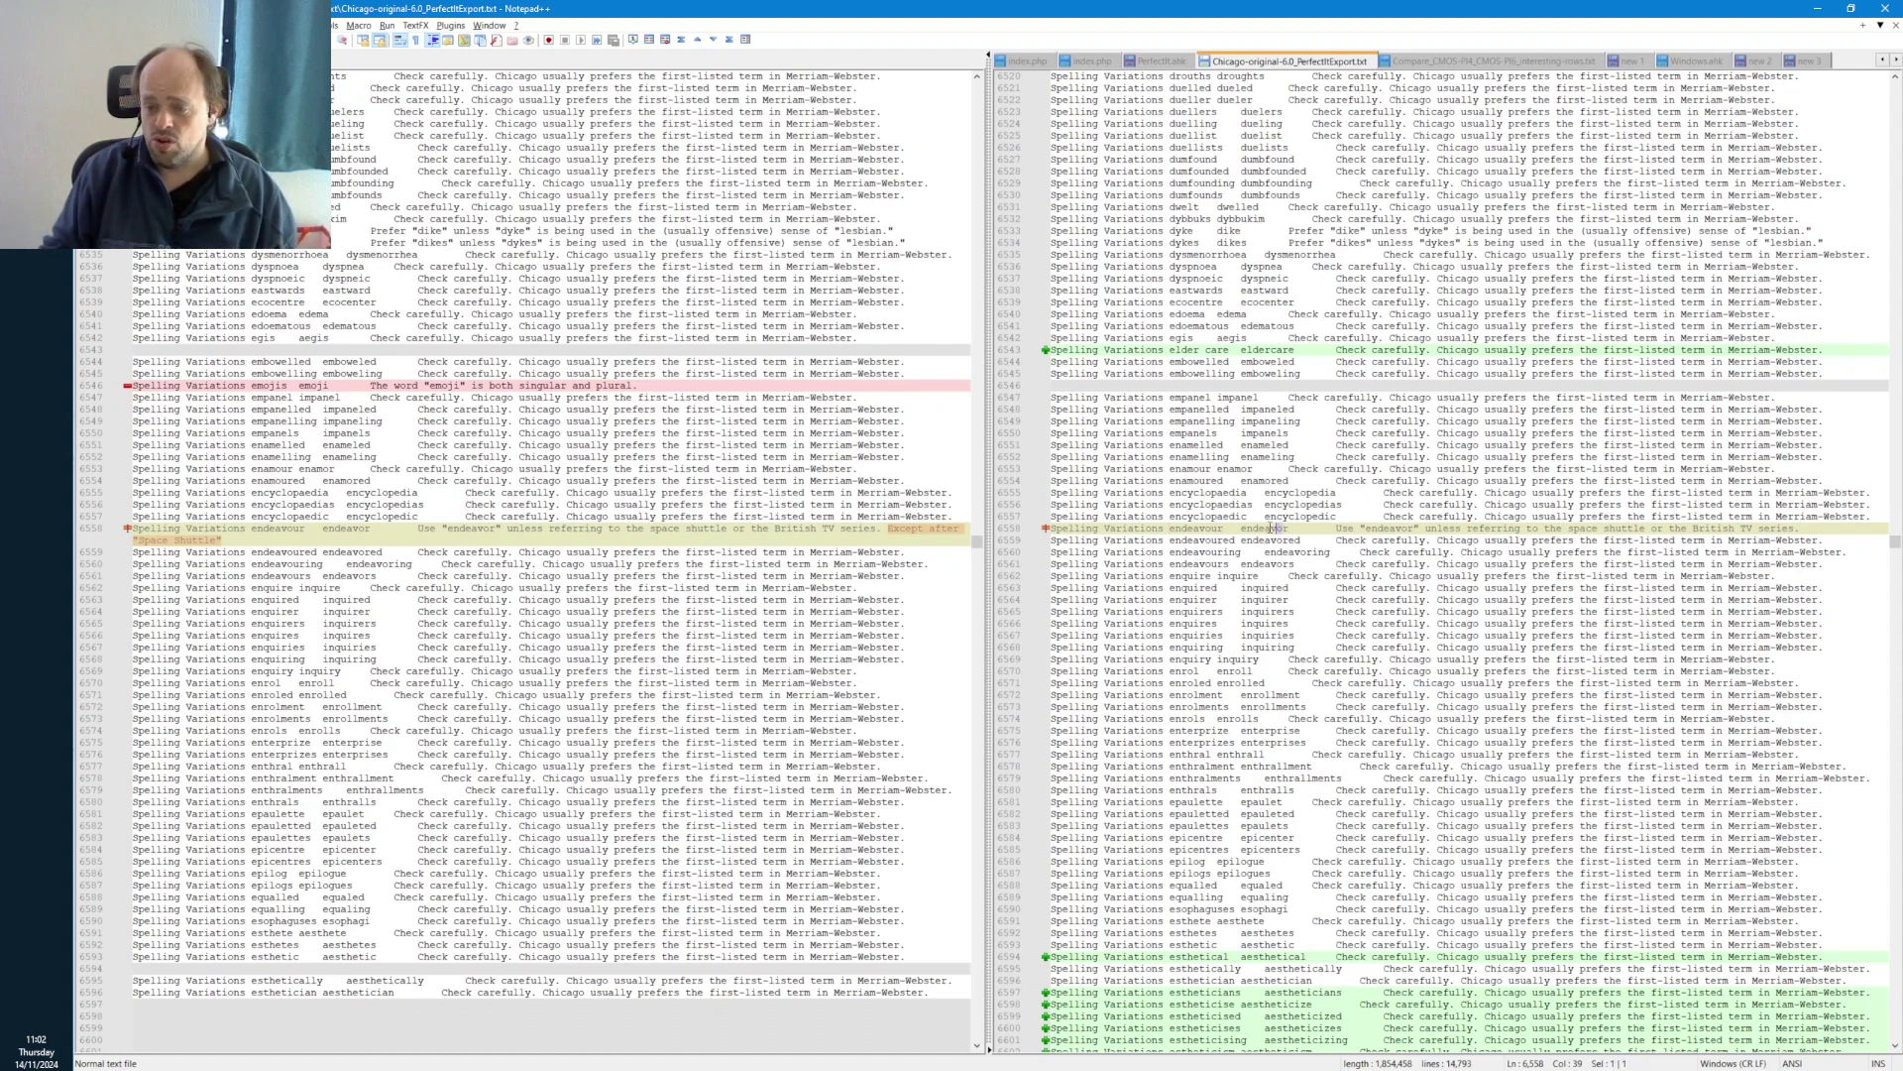
pyautogui.click(1283, 529)
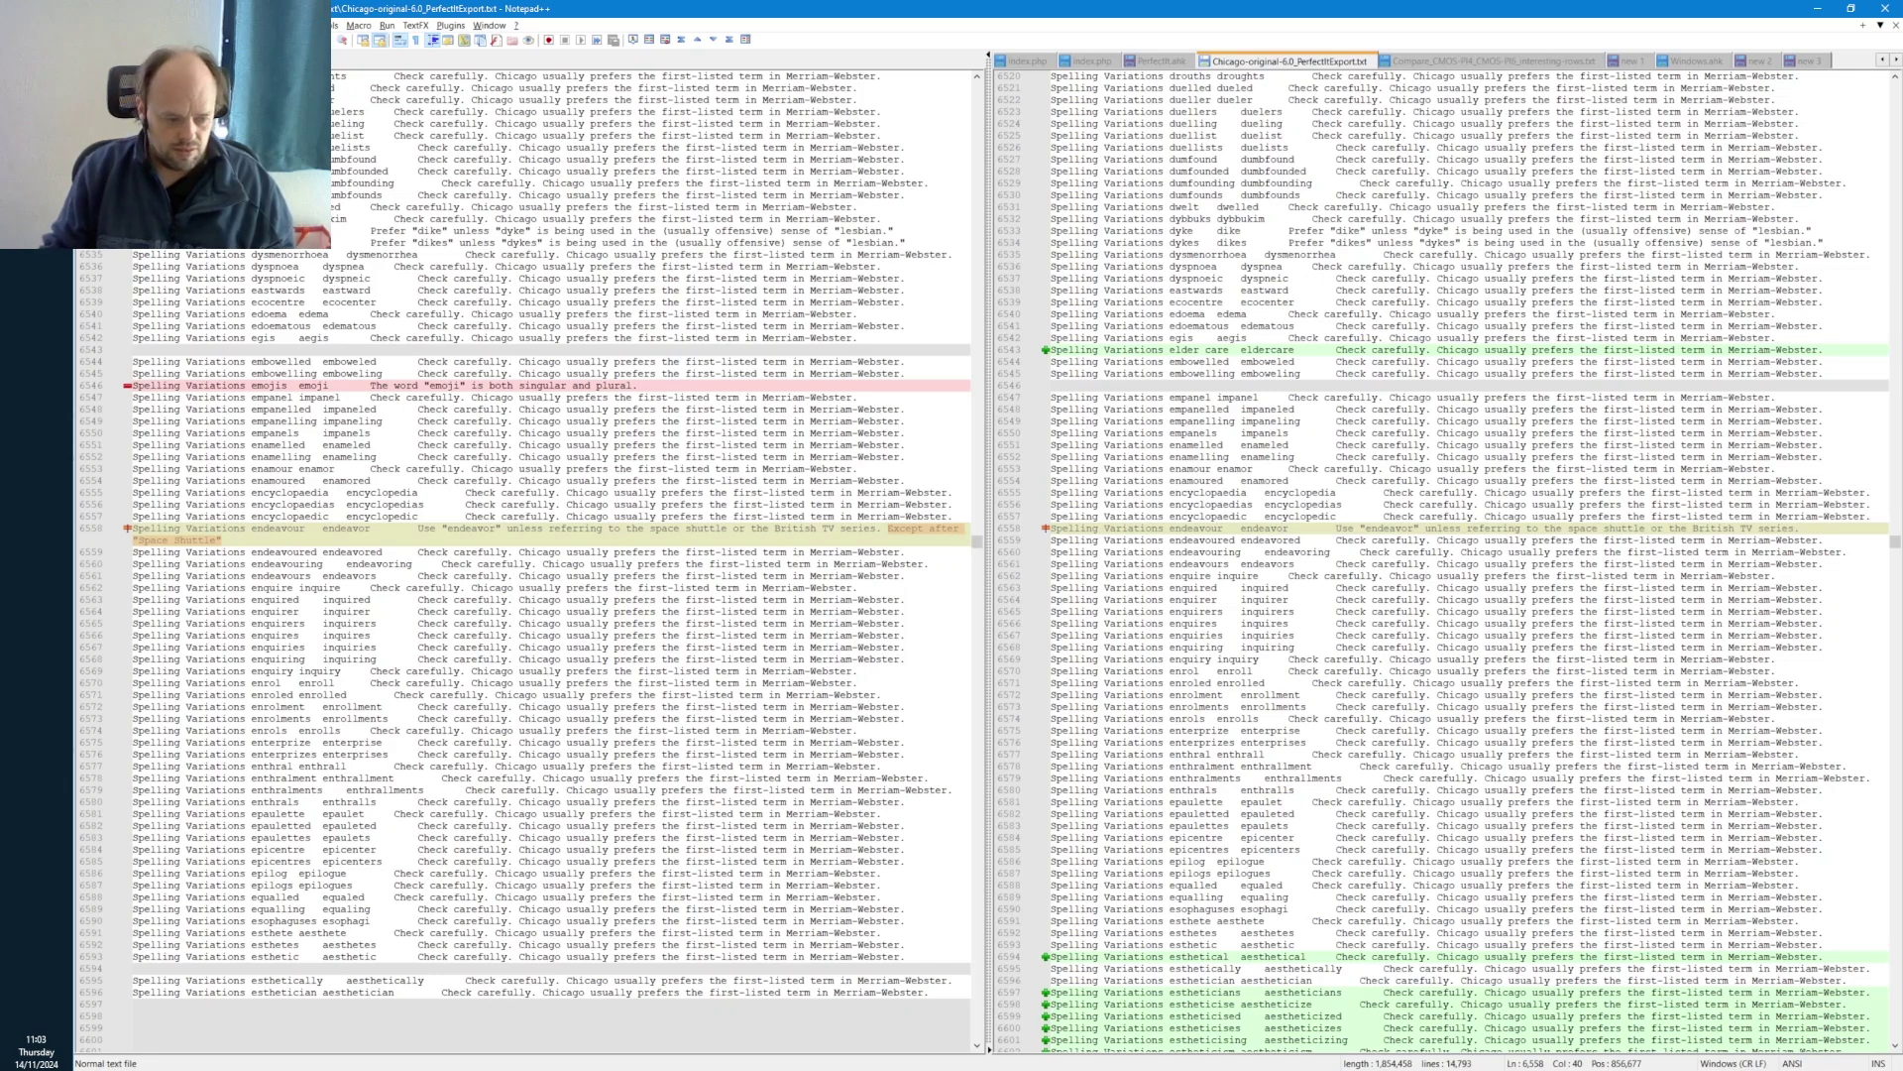
# - Move on to the changed "possum" entry under Spelling Variations and highlight "possum" in the 6.0 export
pyautogui.hotkey('ctrl', 'pagedown')
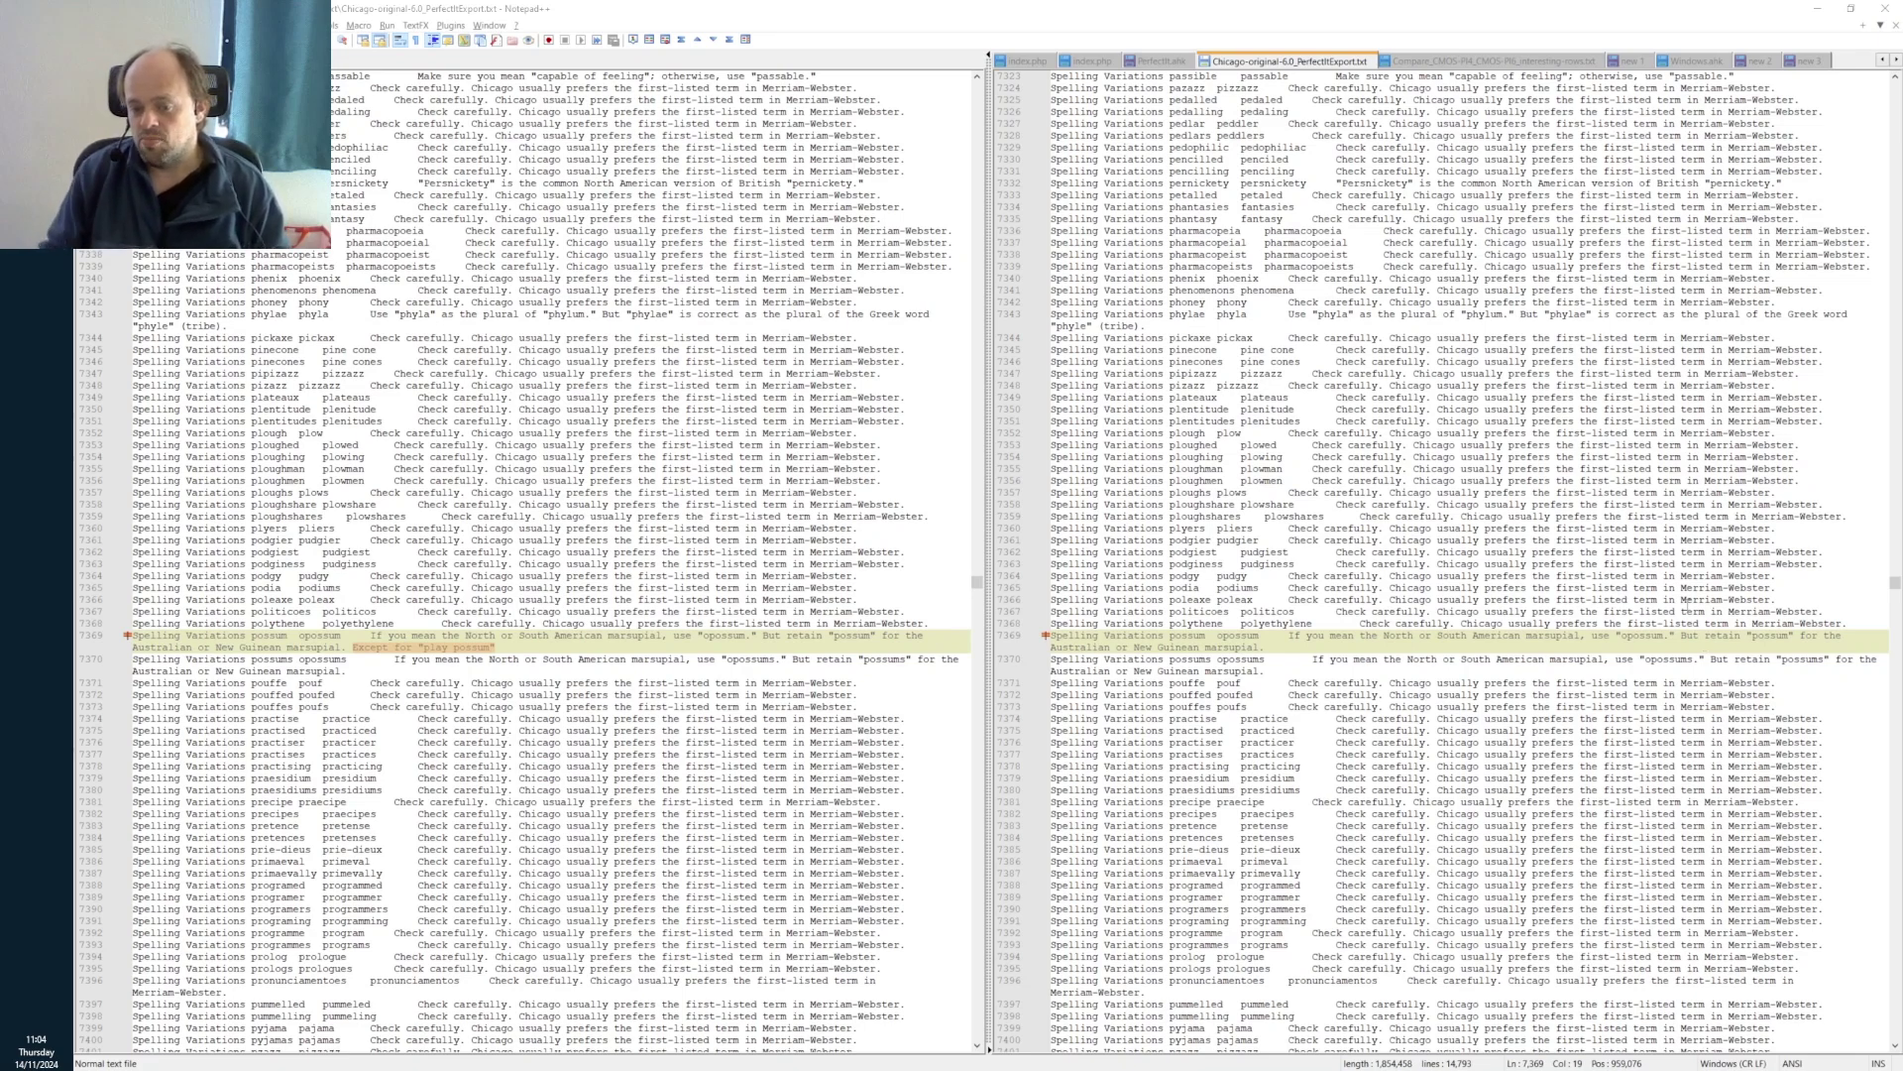
pyautogui.doubleClick(1186, 635)
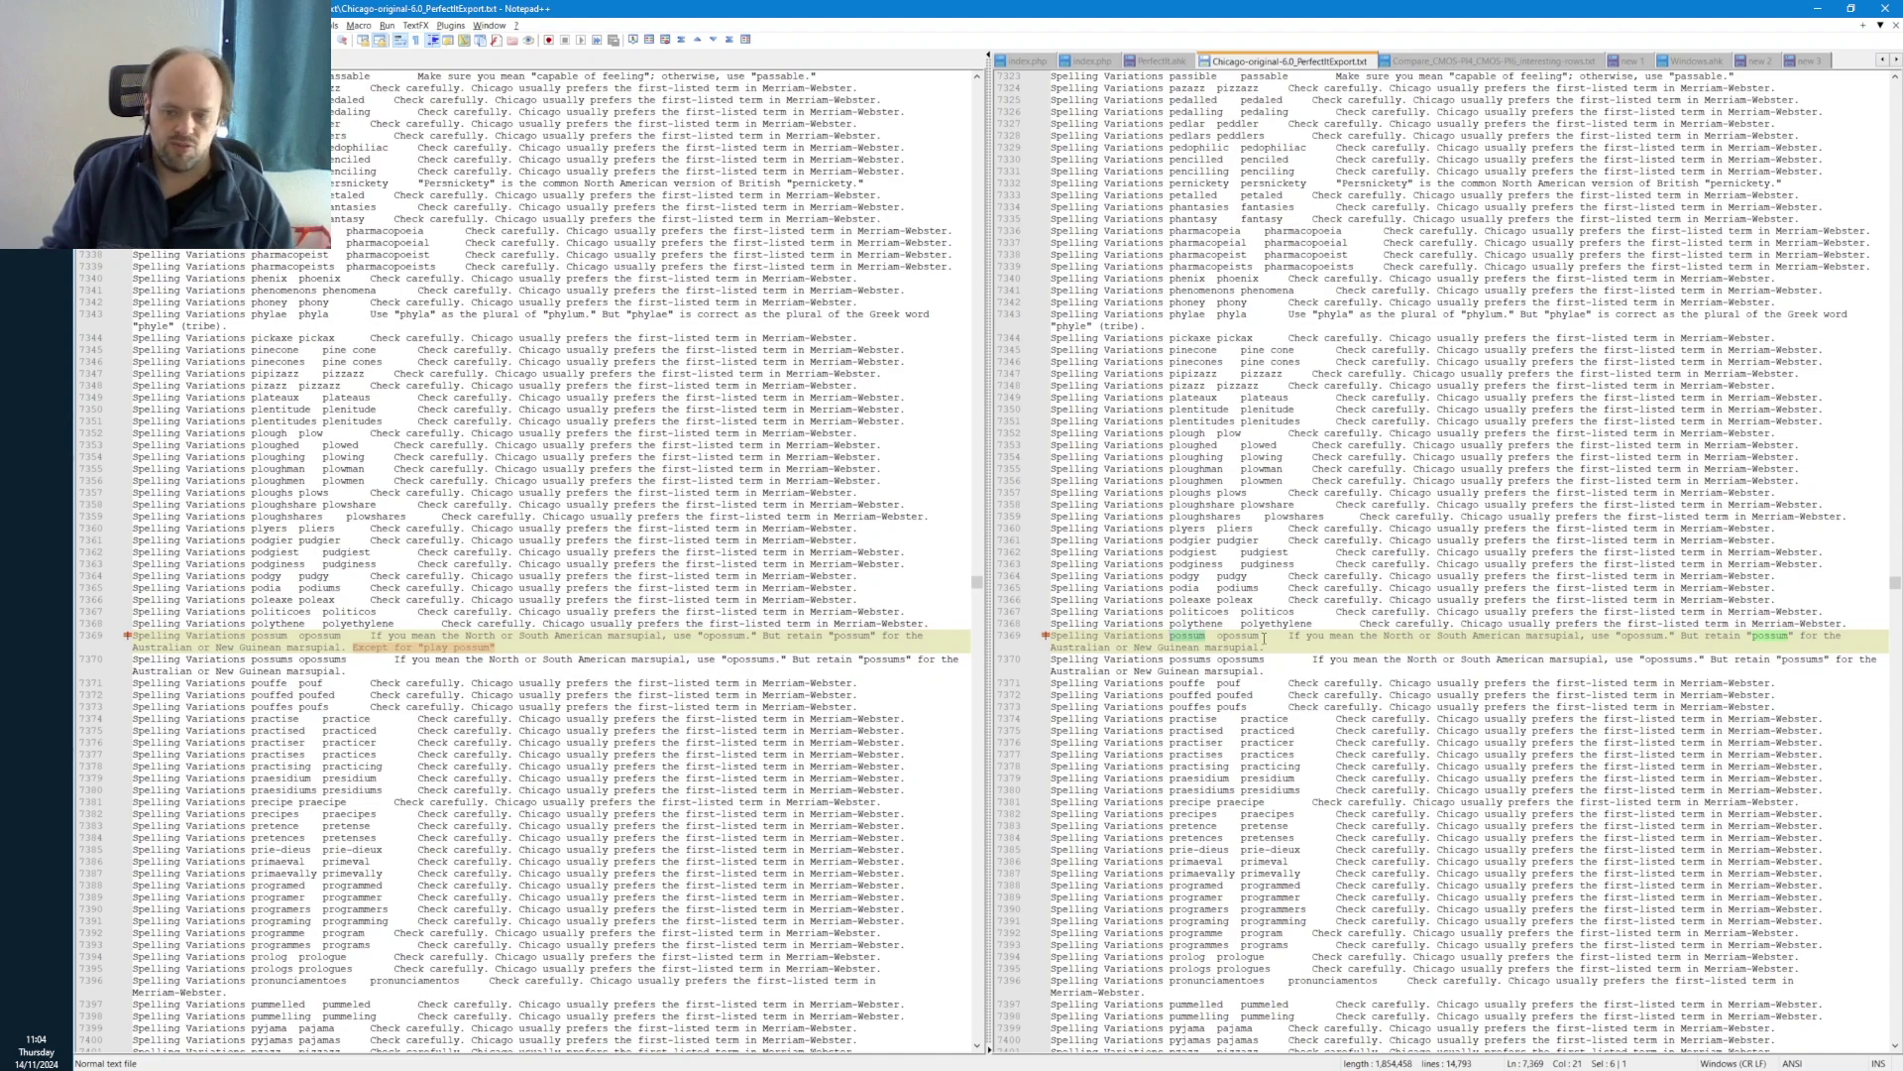
pyautogui.click(1263, 640)
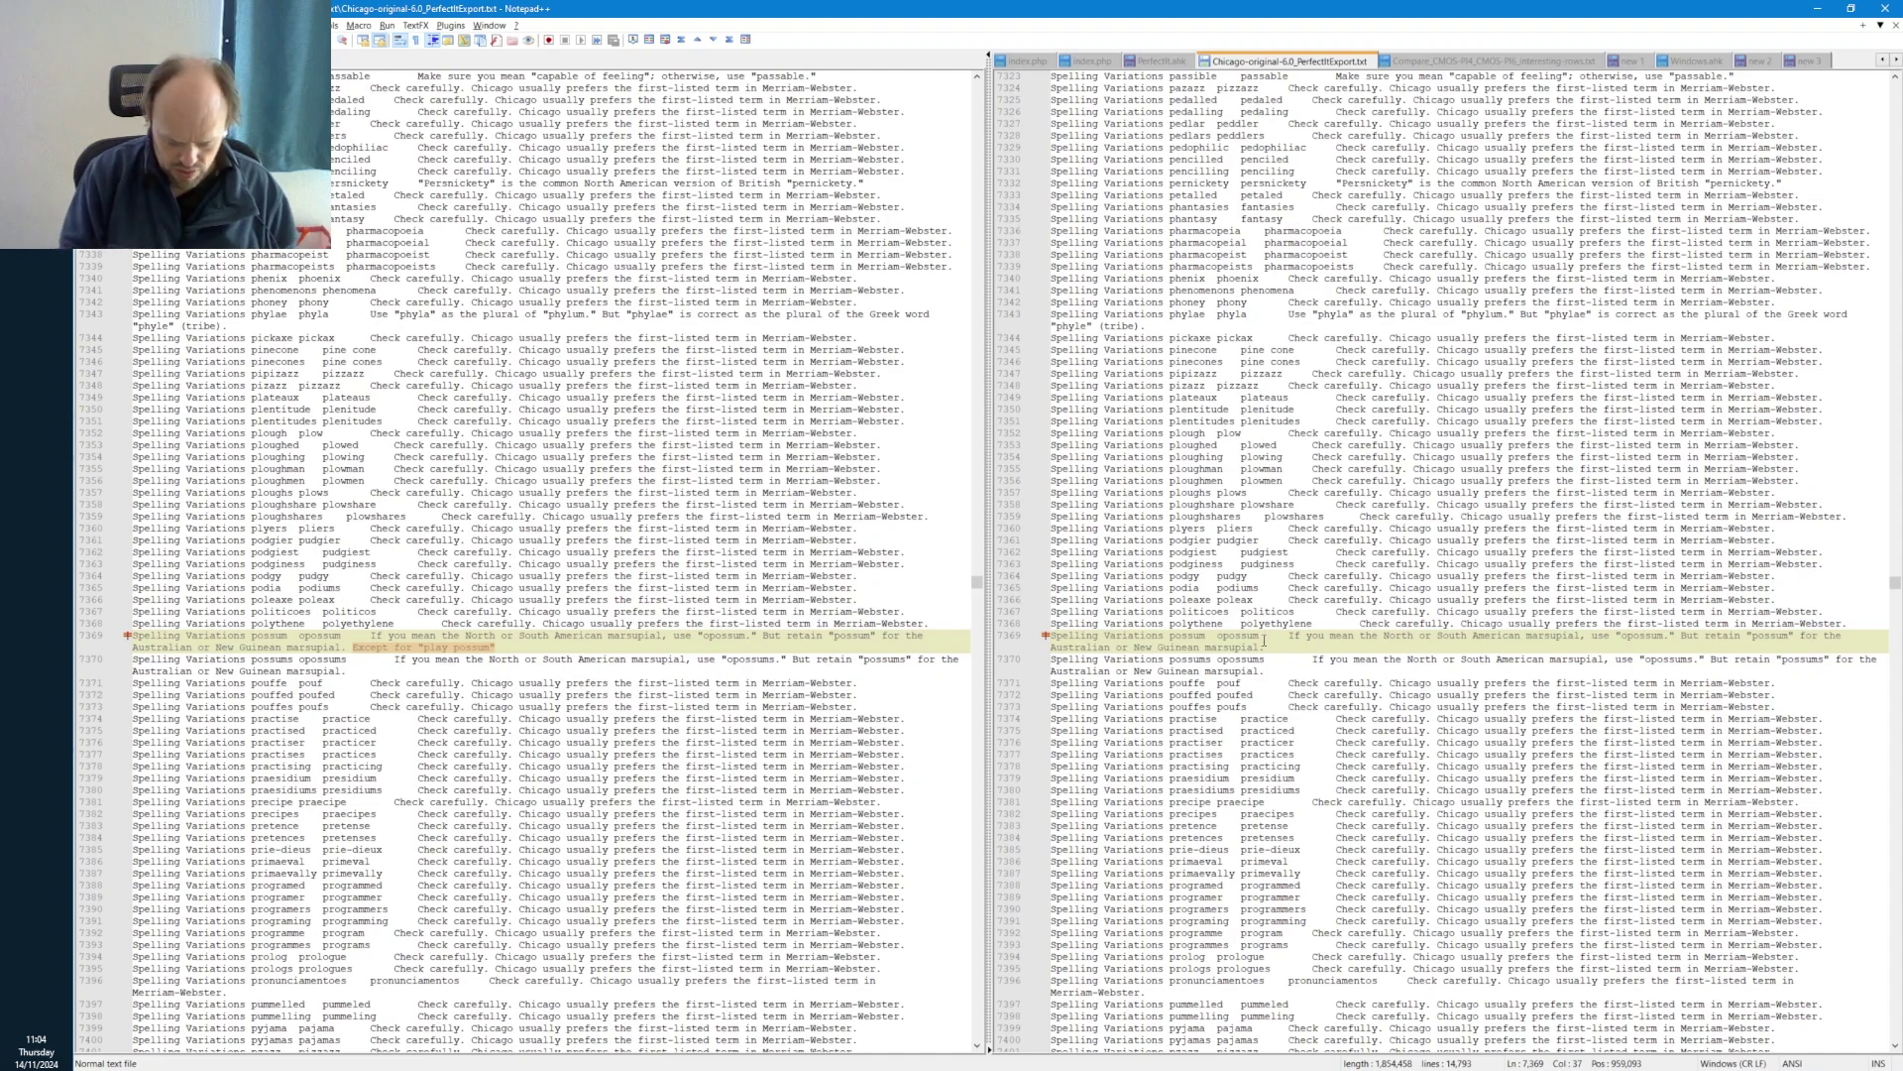
# - Go to line 7450 of the 6.0 export and compare the removed "Quran" and "Quranic" entries in 5.0 with the 6.0 gap
pyautogui.hotkey('ctrl', 'g')
pyautogui.press('Return')
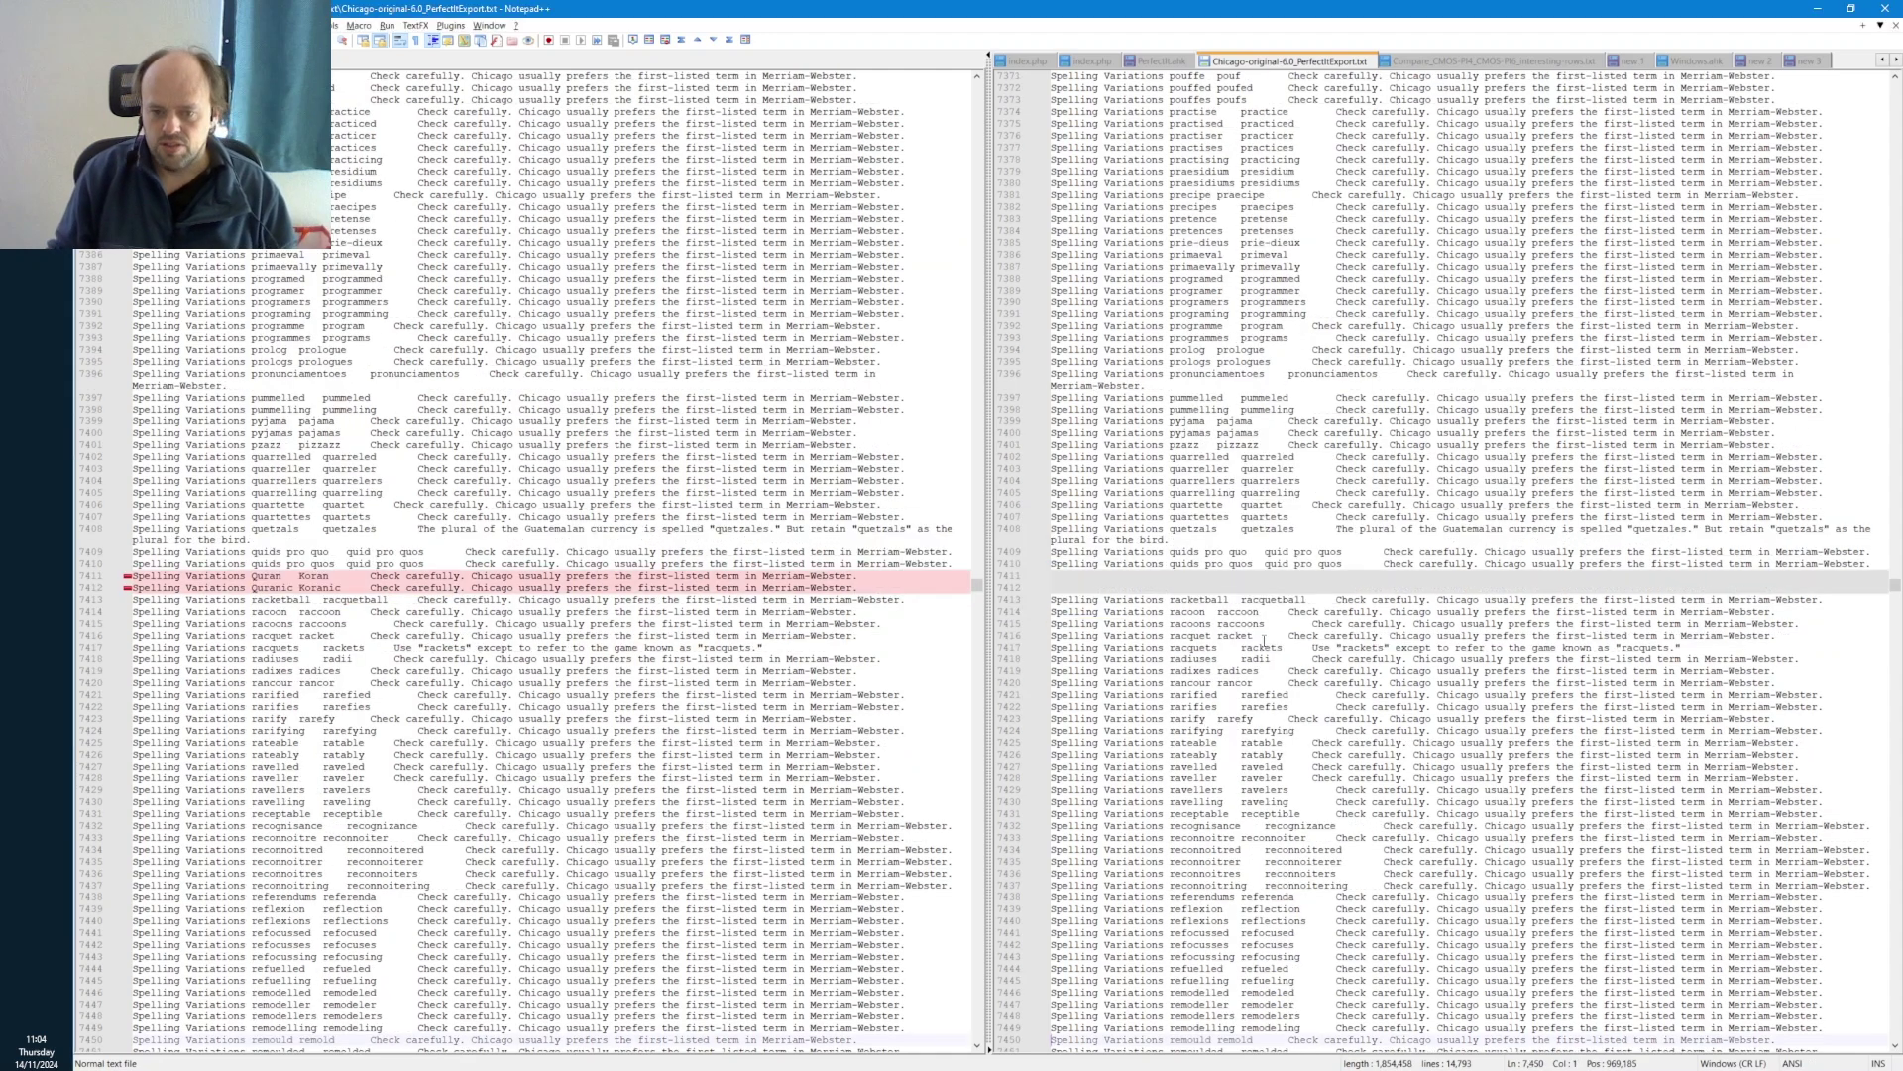
pyautogui.moveTo(305, 575); pyautogui.dragTo(311, 575)
pyautogui.click(1208, 582)
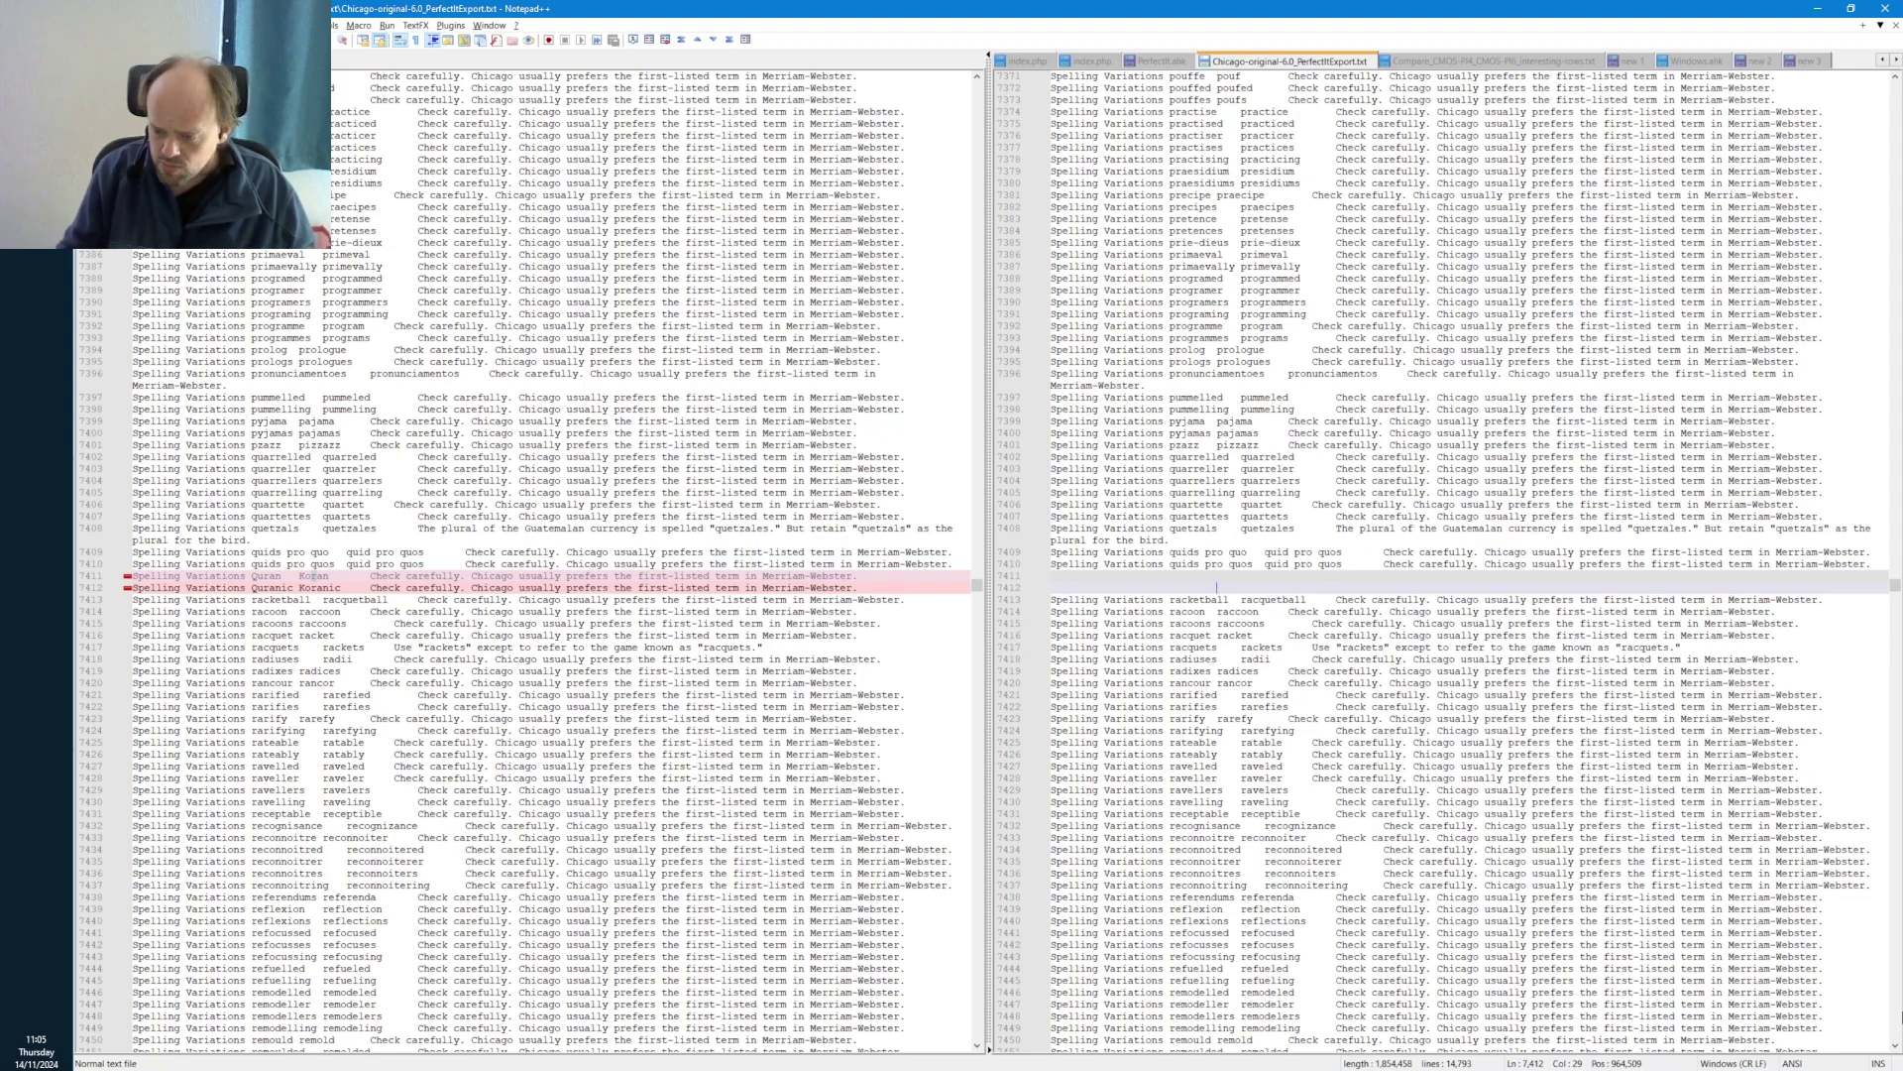
# - Highlight the "Except before" wording in the 5.0 "savannah" entry and compare it with the 6.0 entry
pyautogui.click(1895, 1021)
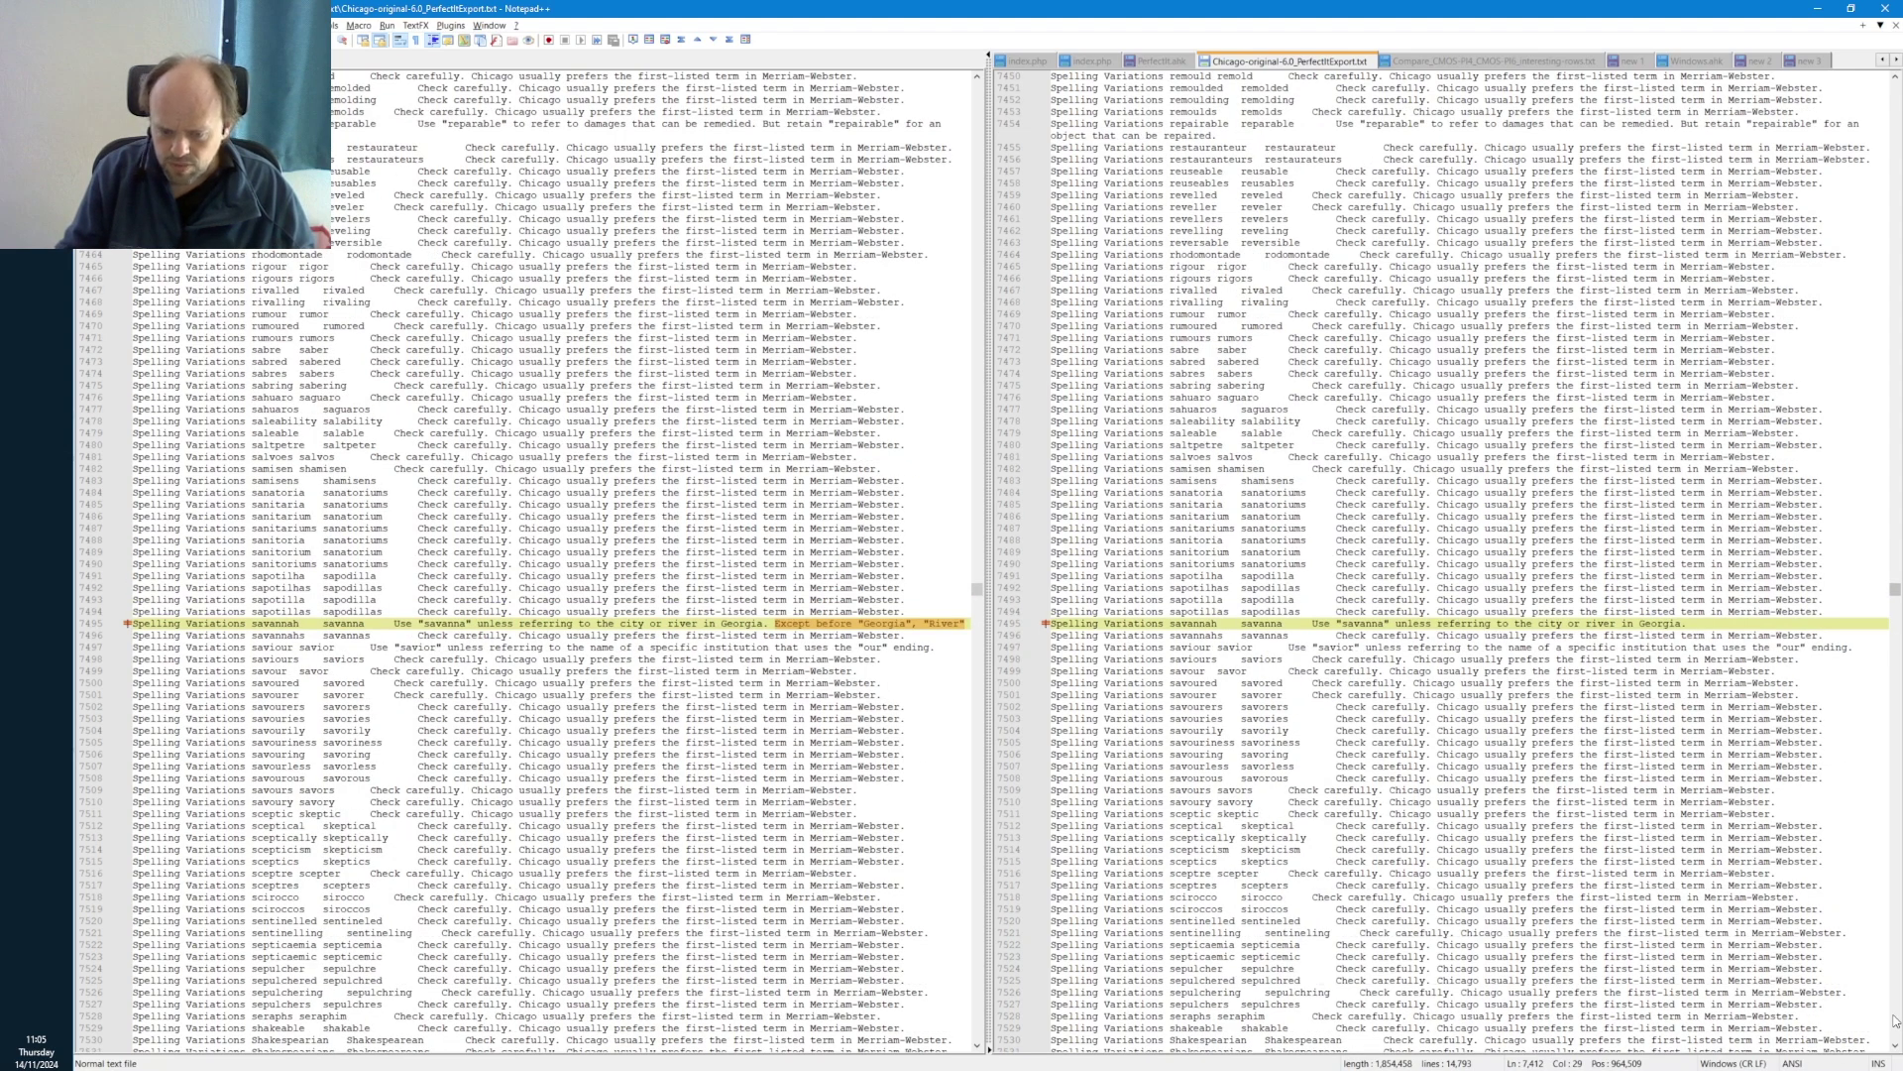
pyautogui.click(1215, 623)
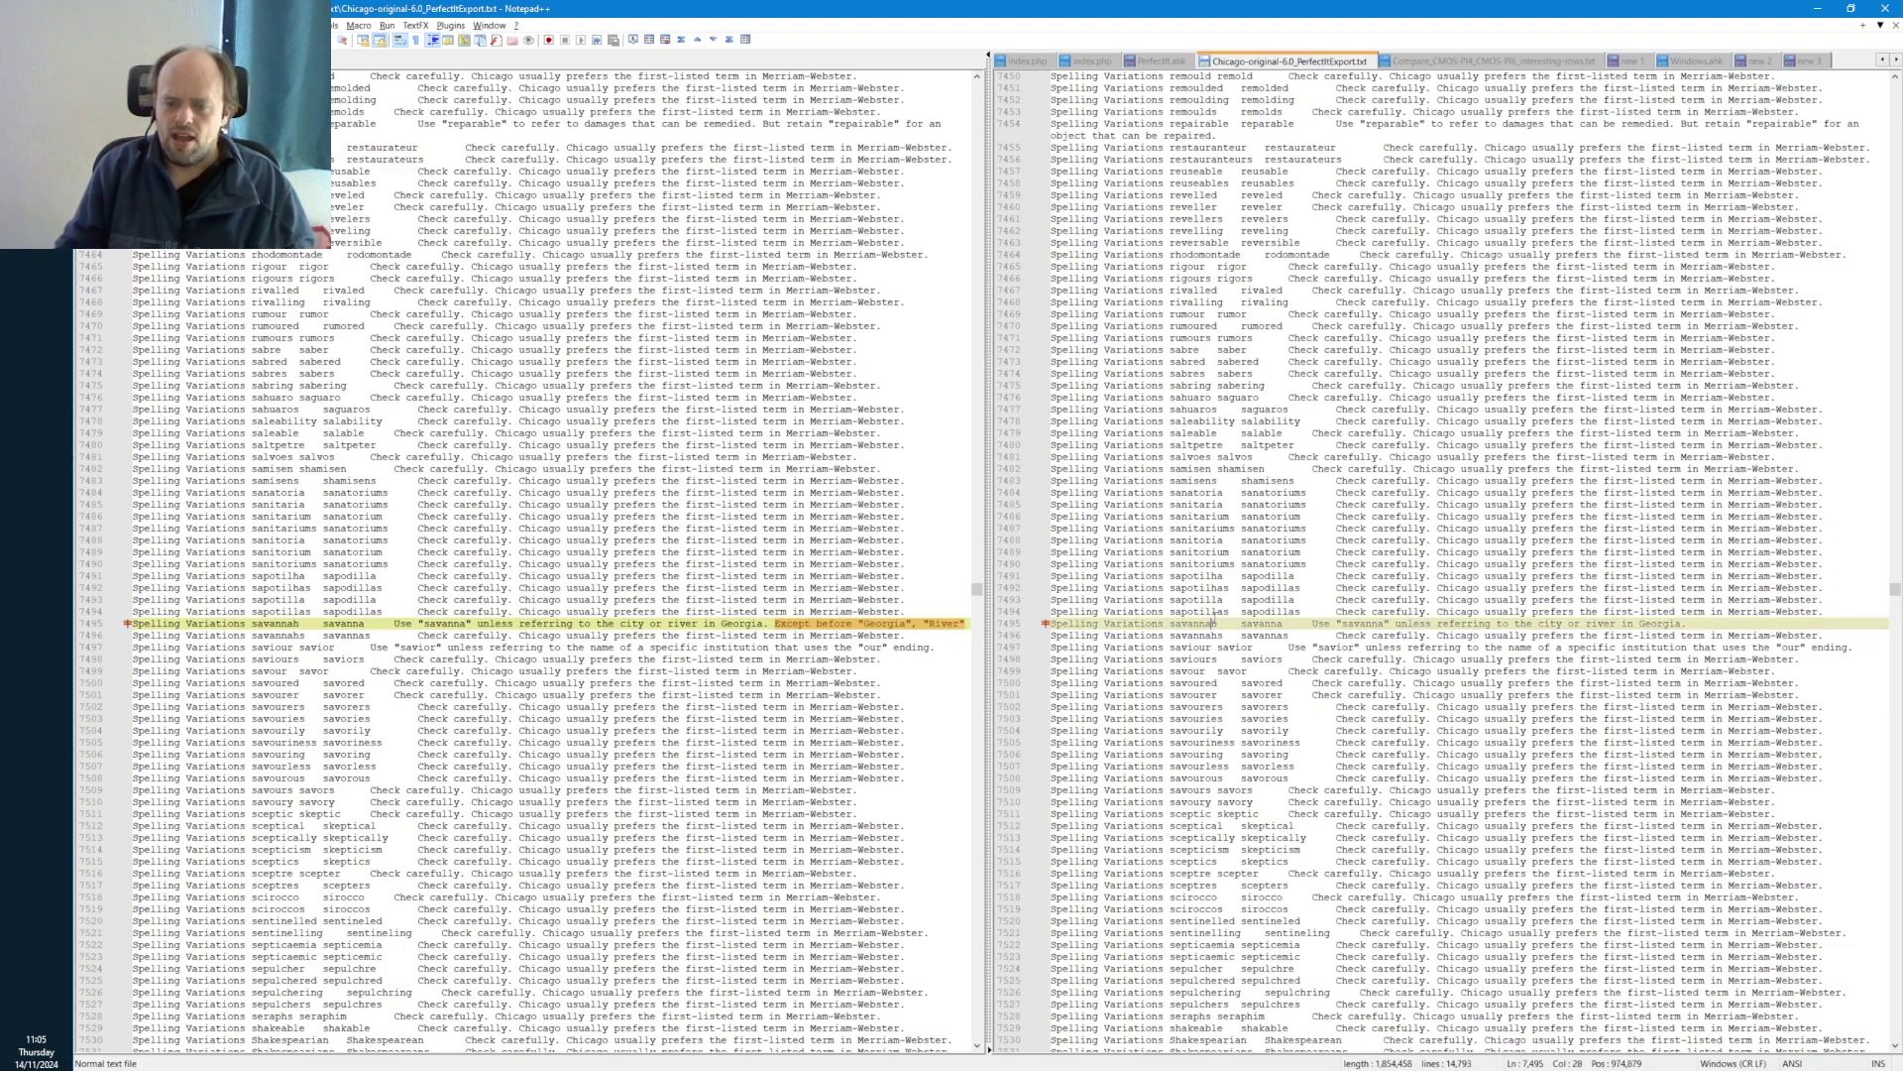
pyautogui.moveTo(774, 624); pyautogui.dragTo(974, 626)
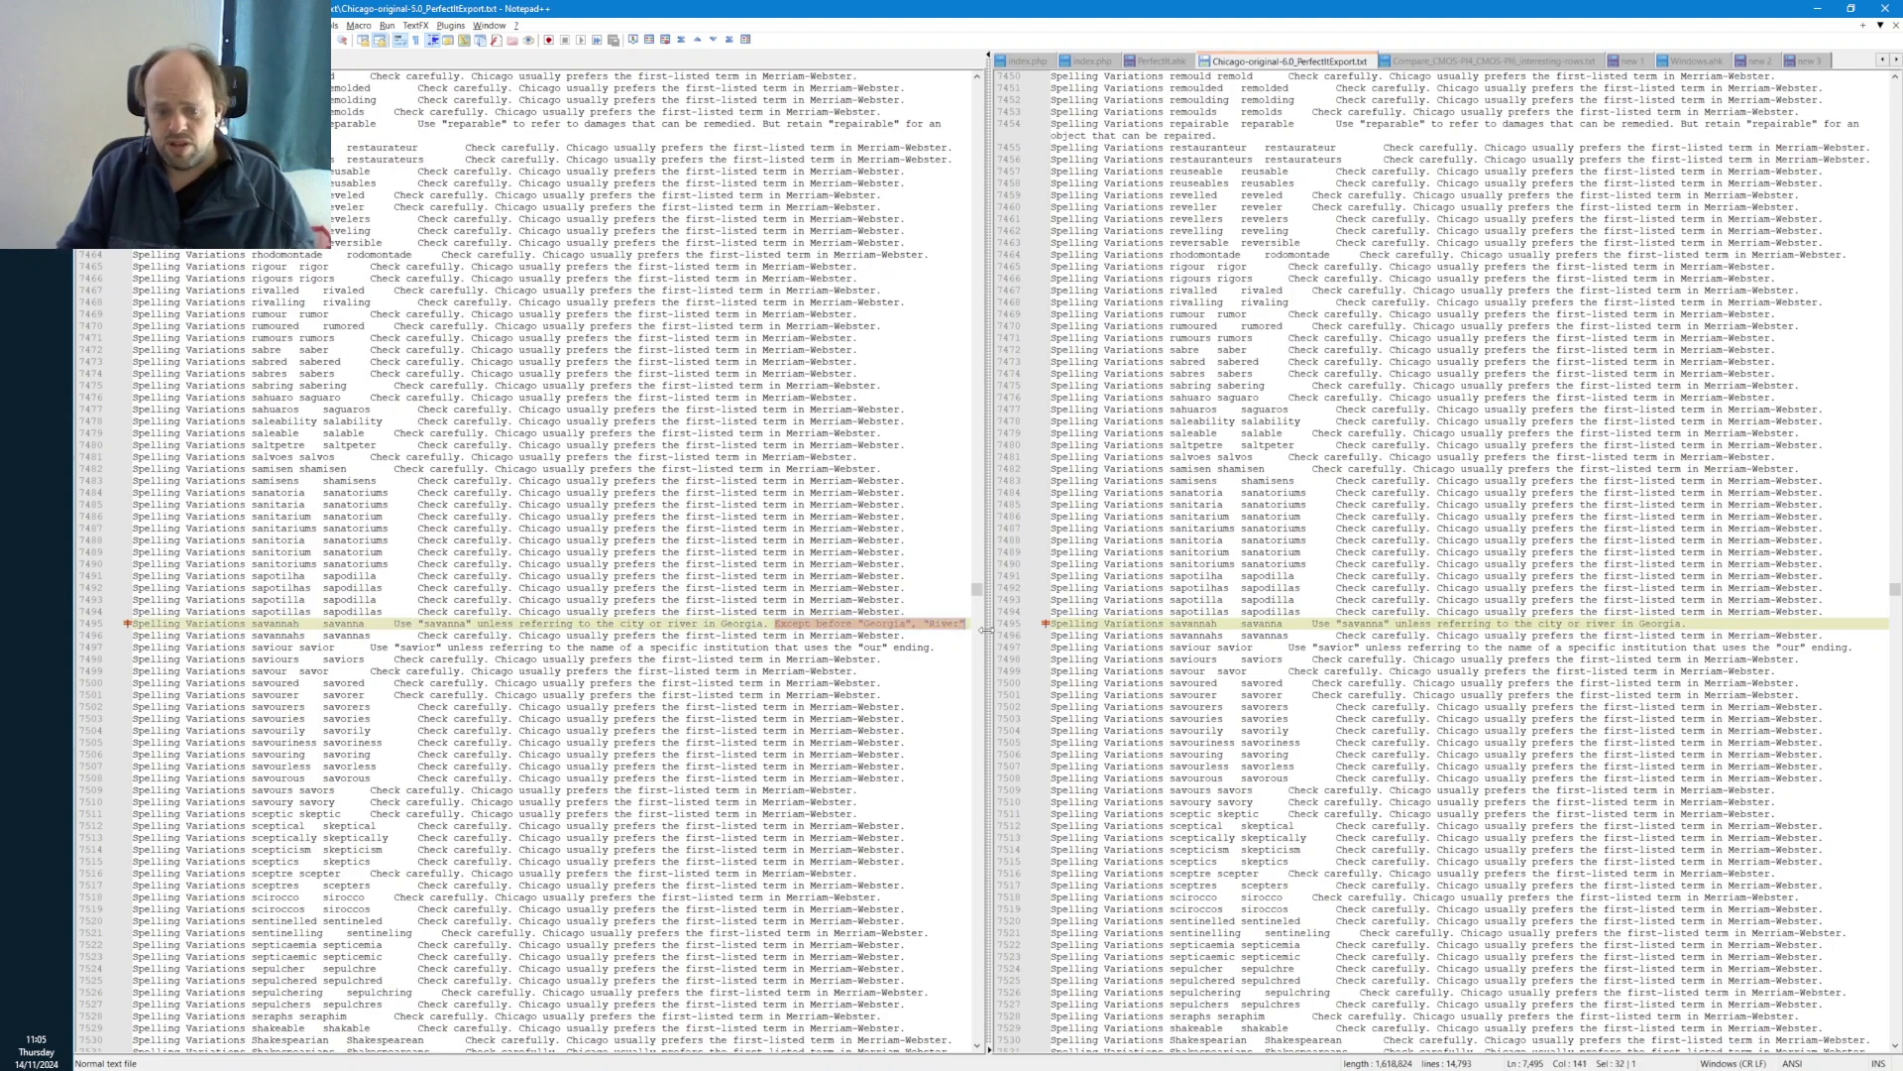
pyautogui.click(1181, 625)
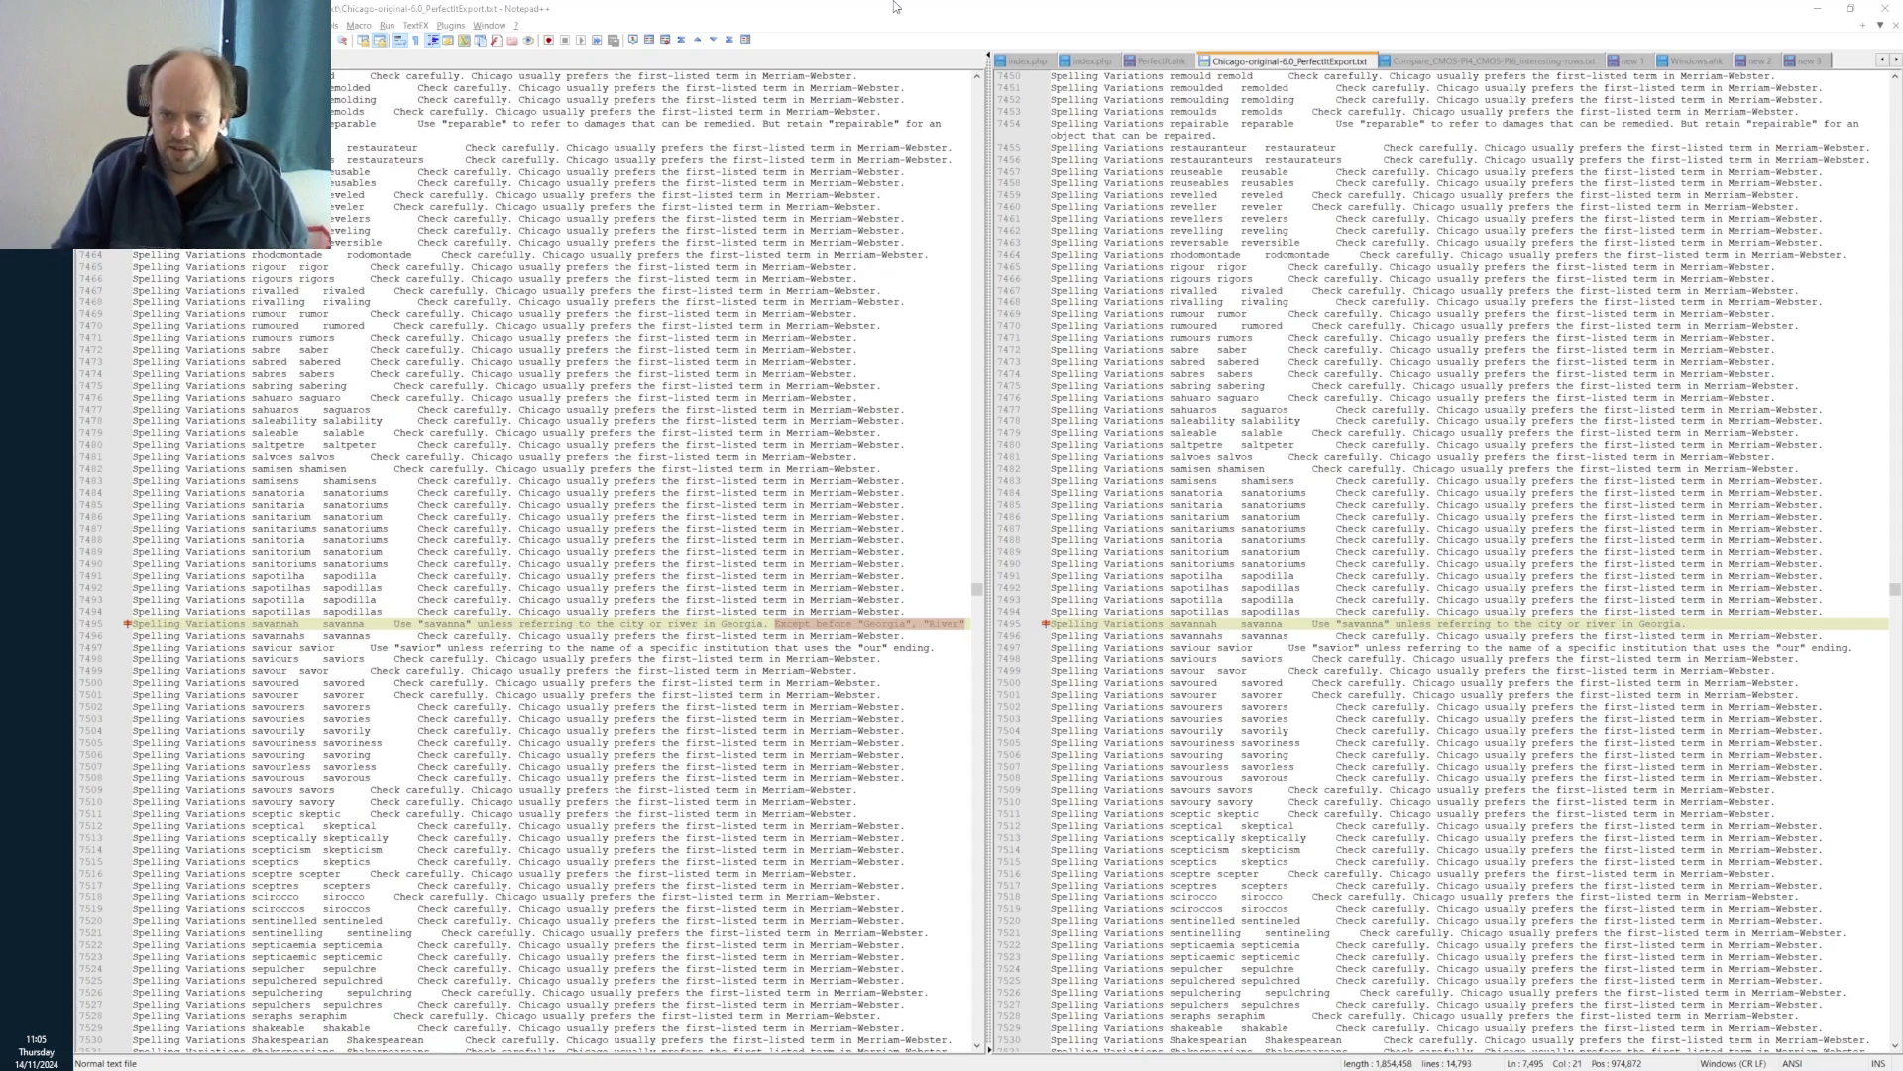
pyautogui.click(1175, 591)
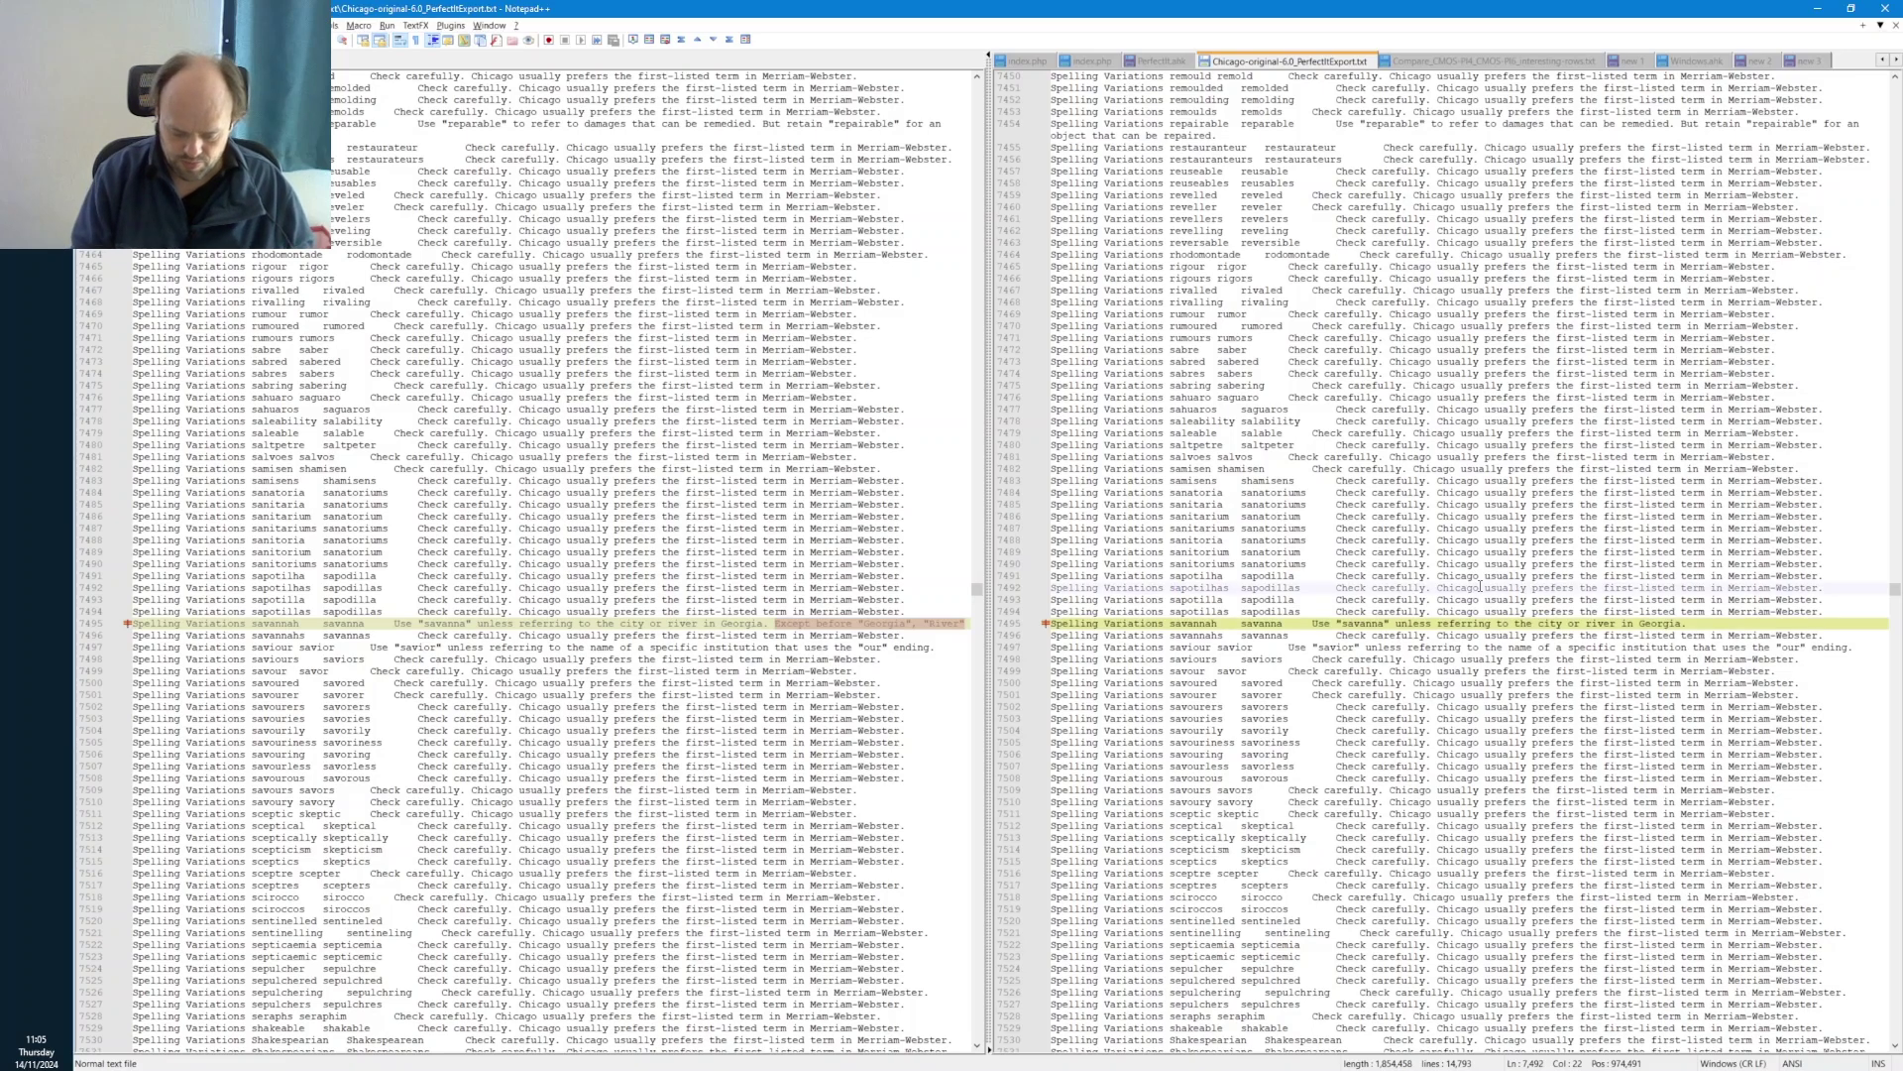
# - Go to line 7900 of the 6.0 export and highlight the two "résumé" entries under Accents in the 5.0 export
pyautogui.hotkey('ctrl', 'h')
pyautogui.press('Escape')
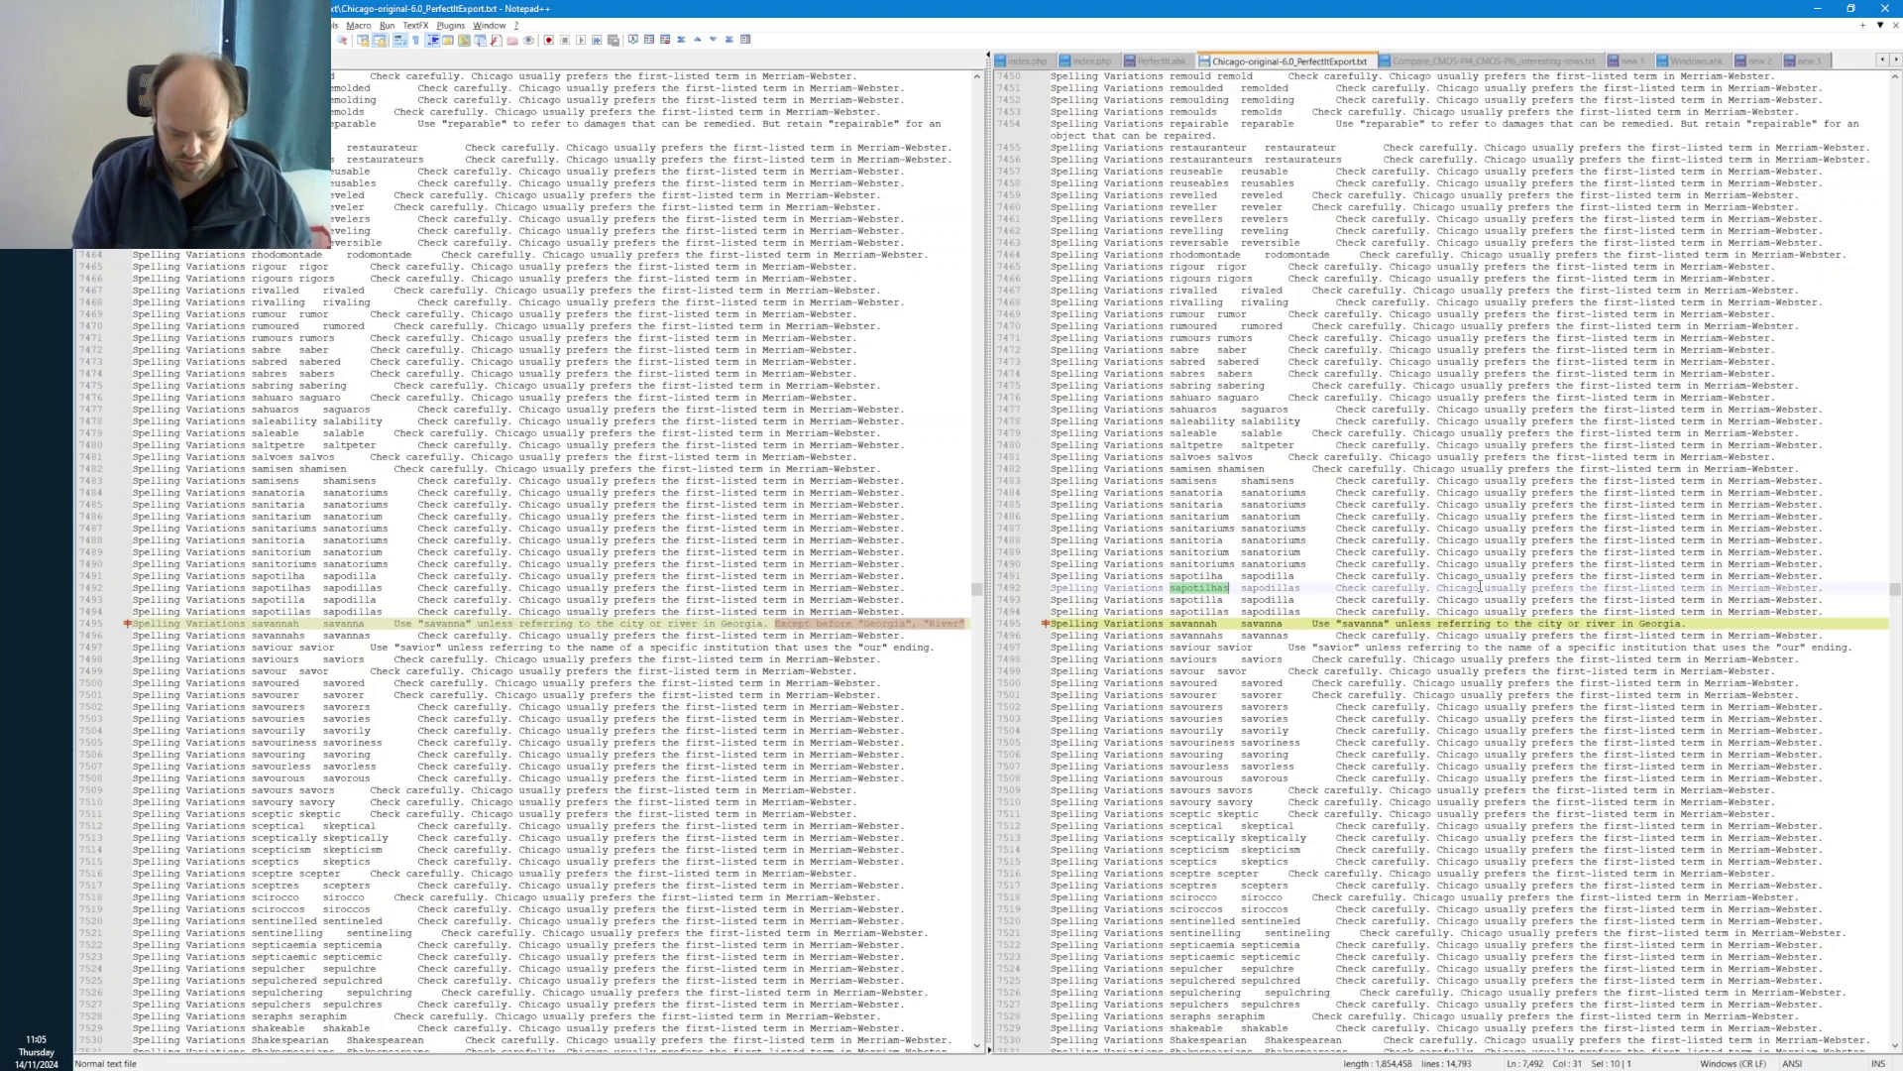
pyautogui.hotkey('ctrl', 'g')
pyautogui.write('7900')
pyautogui.press('Return')
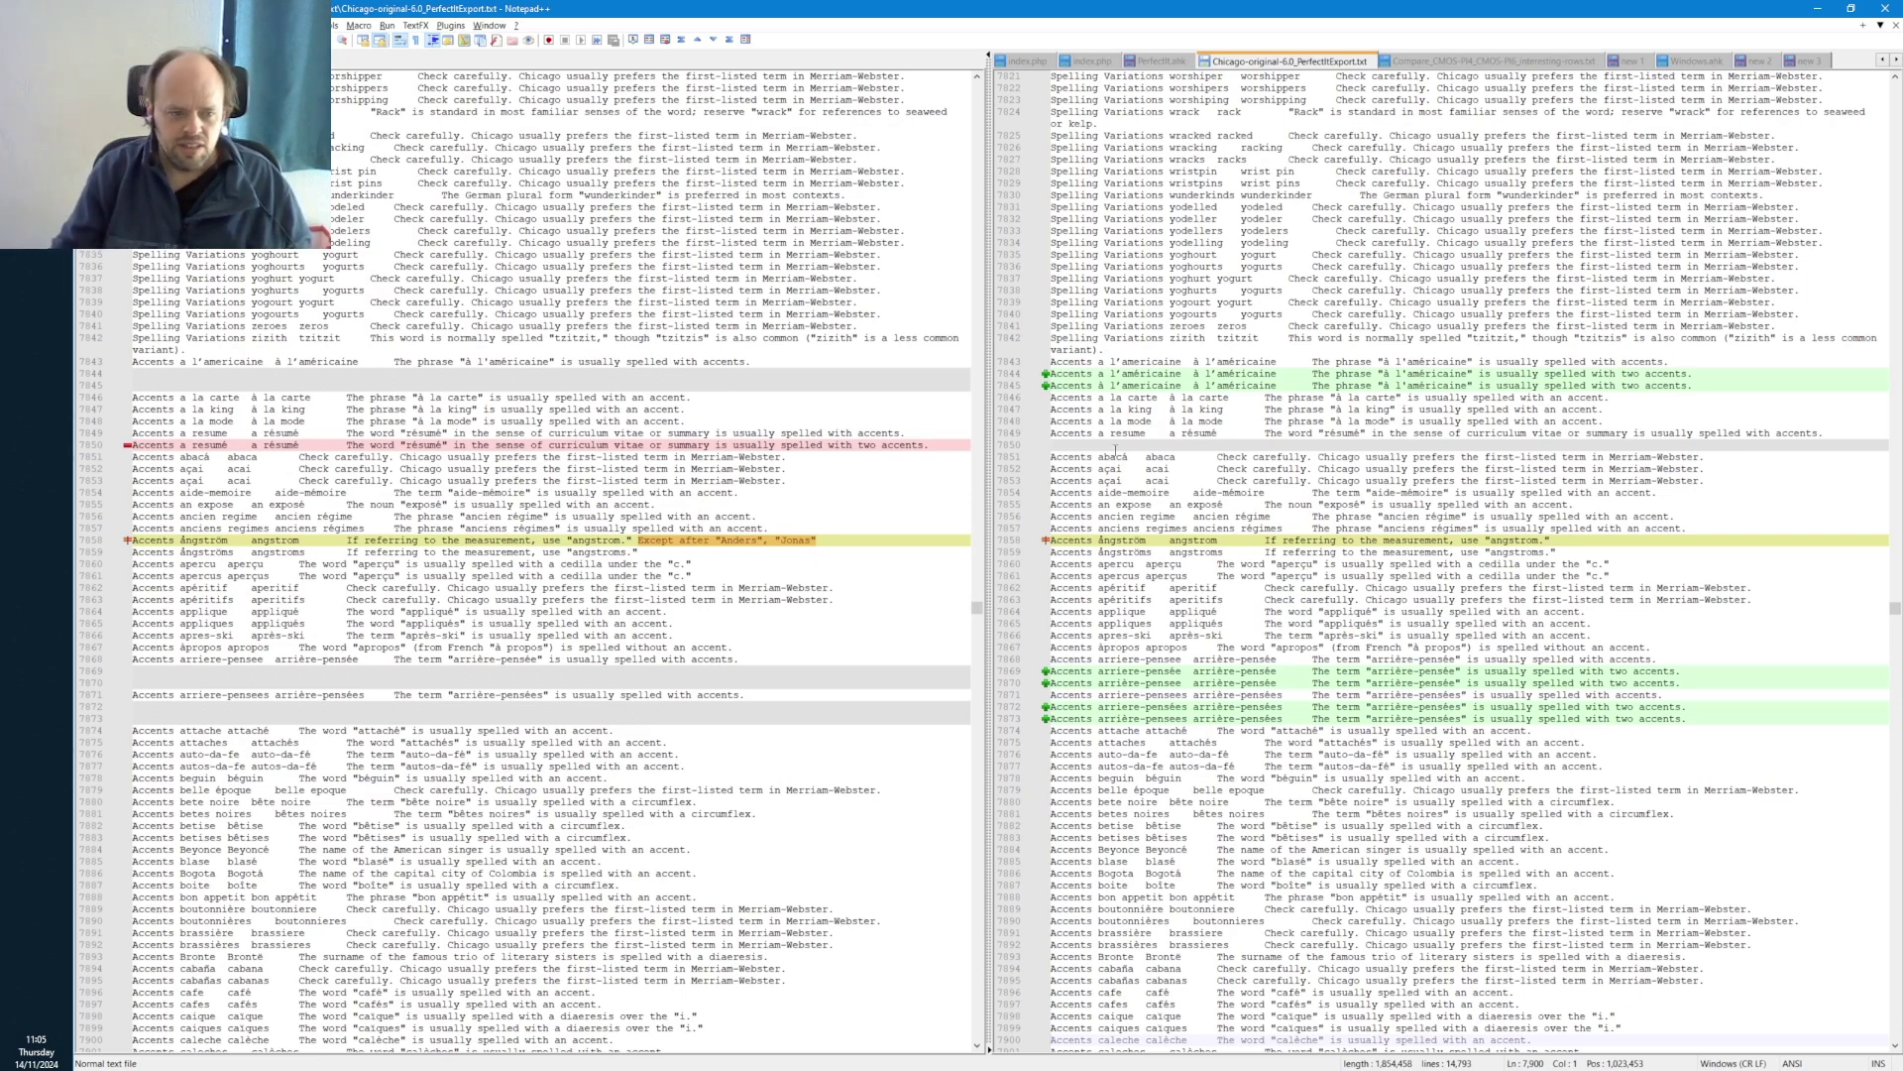
pyautogui.click(1075, 444)
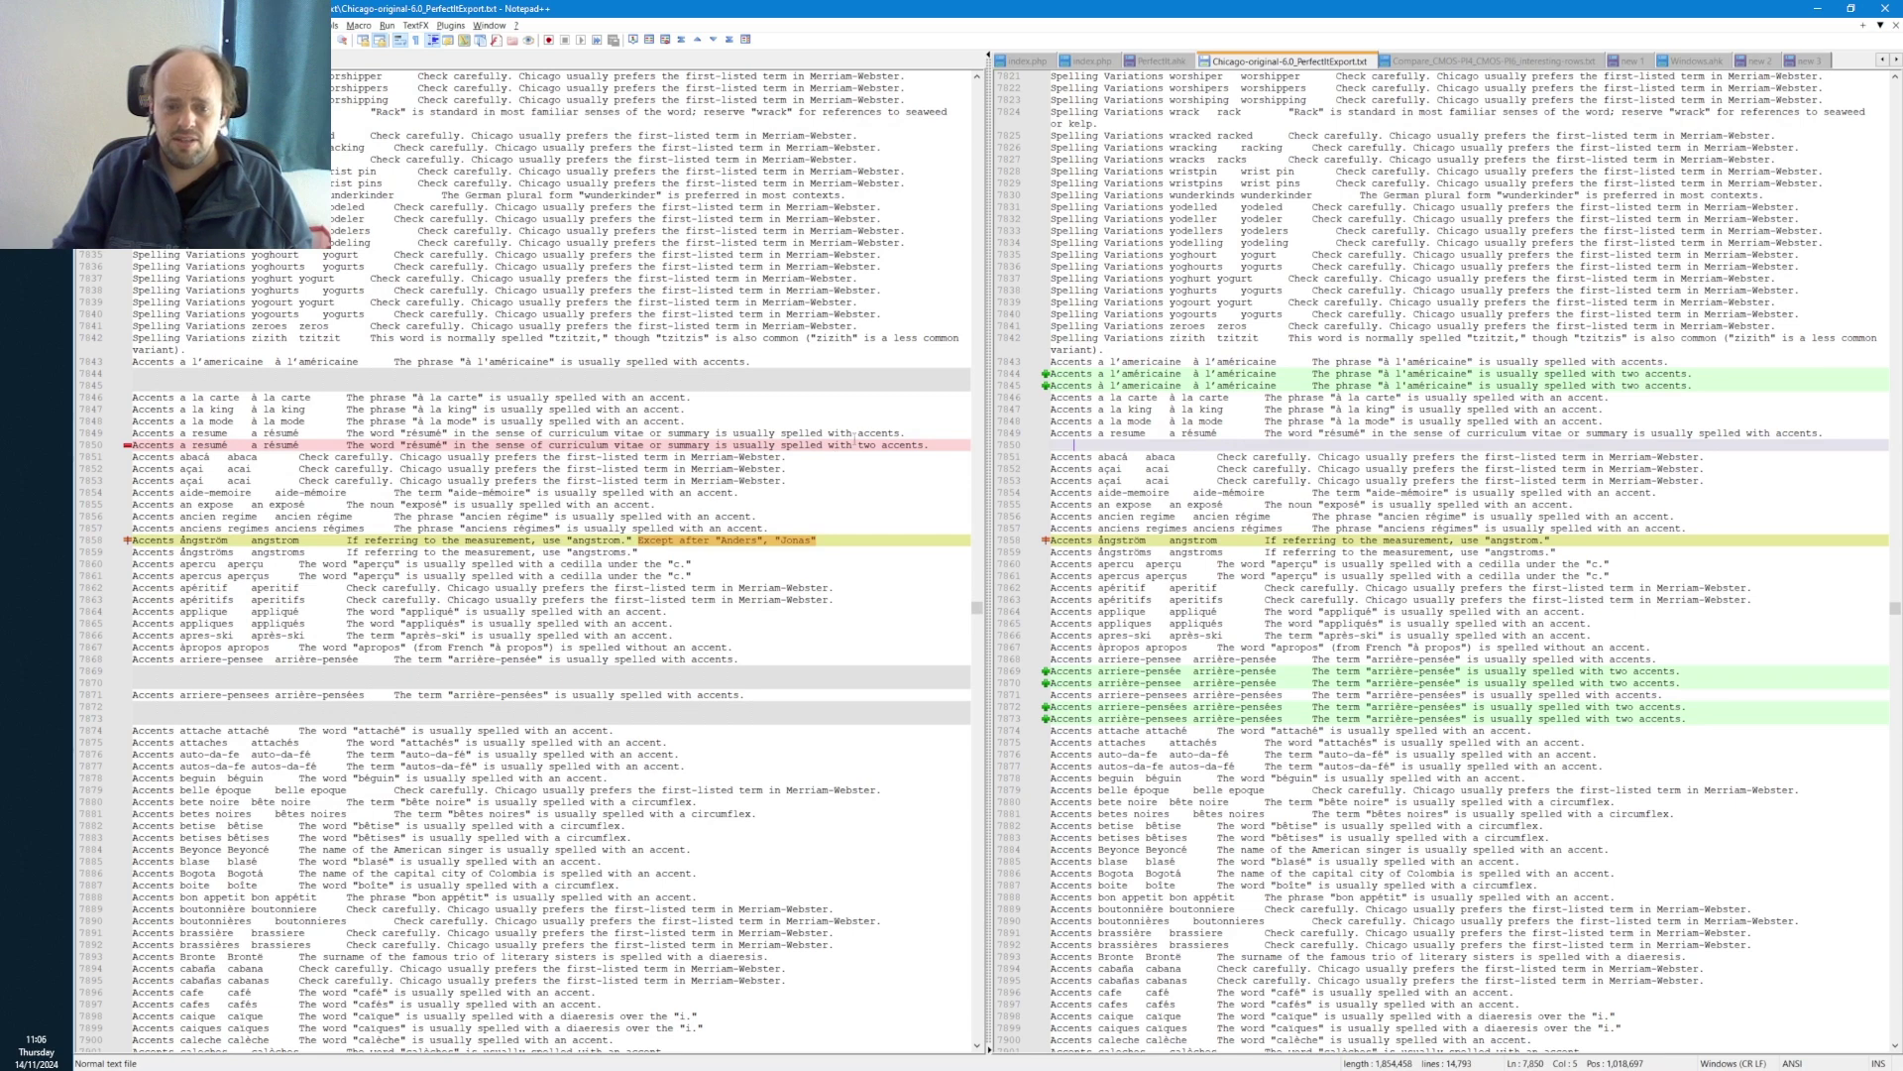
pyautogui.moveTo(937, 445); pyautogui.dragTo(2, 433)
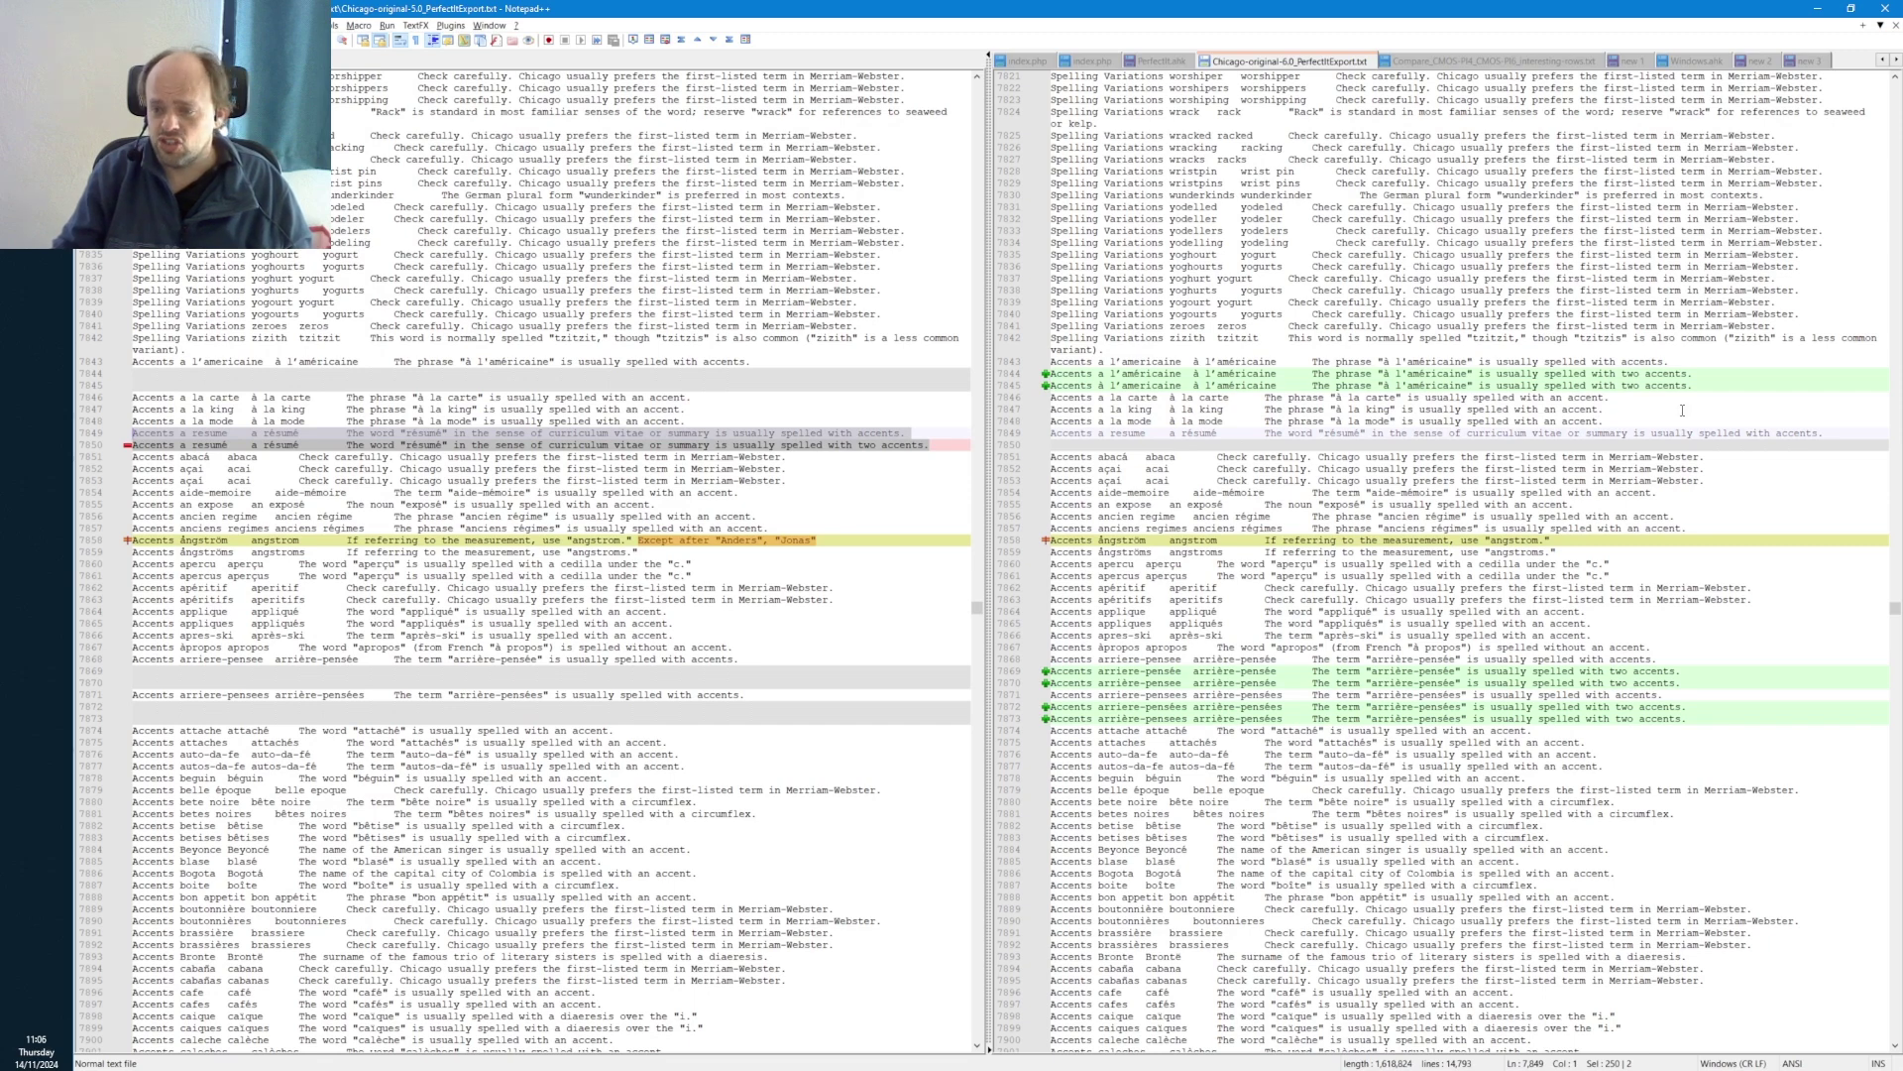
# - Compare the "a résumé" entries under Accents, highlighting the 5.0 line spelled with two accents that is removed in 6.0
pyautogui.click(1753, 434)
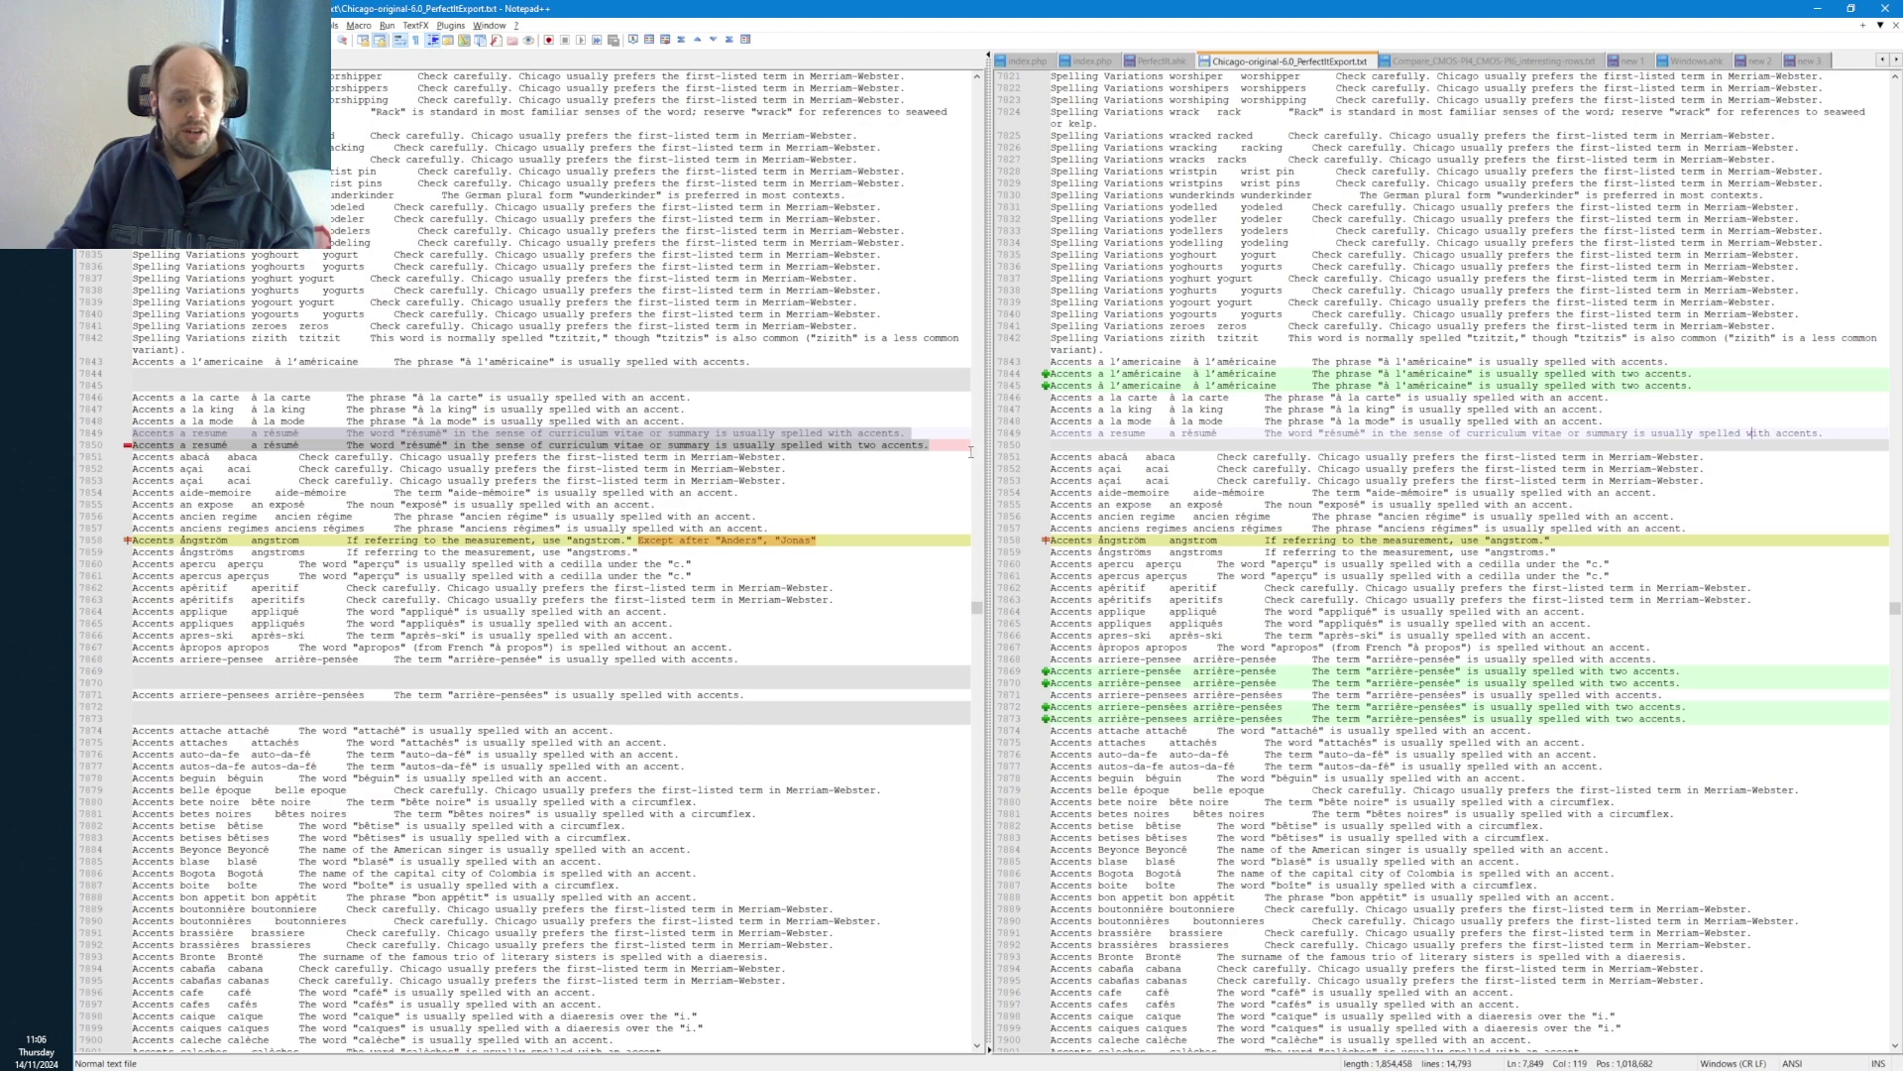
pyautogui.moveTo(929, 445); pyautogui.dragTo(80, 449)
pyautogui.click(1148, 433)
# - Examine the "arrière-pensée" entries added in the 6.0 export against the existing entry above them
pyautogui.click(1132, 672)
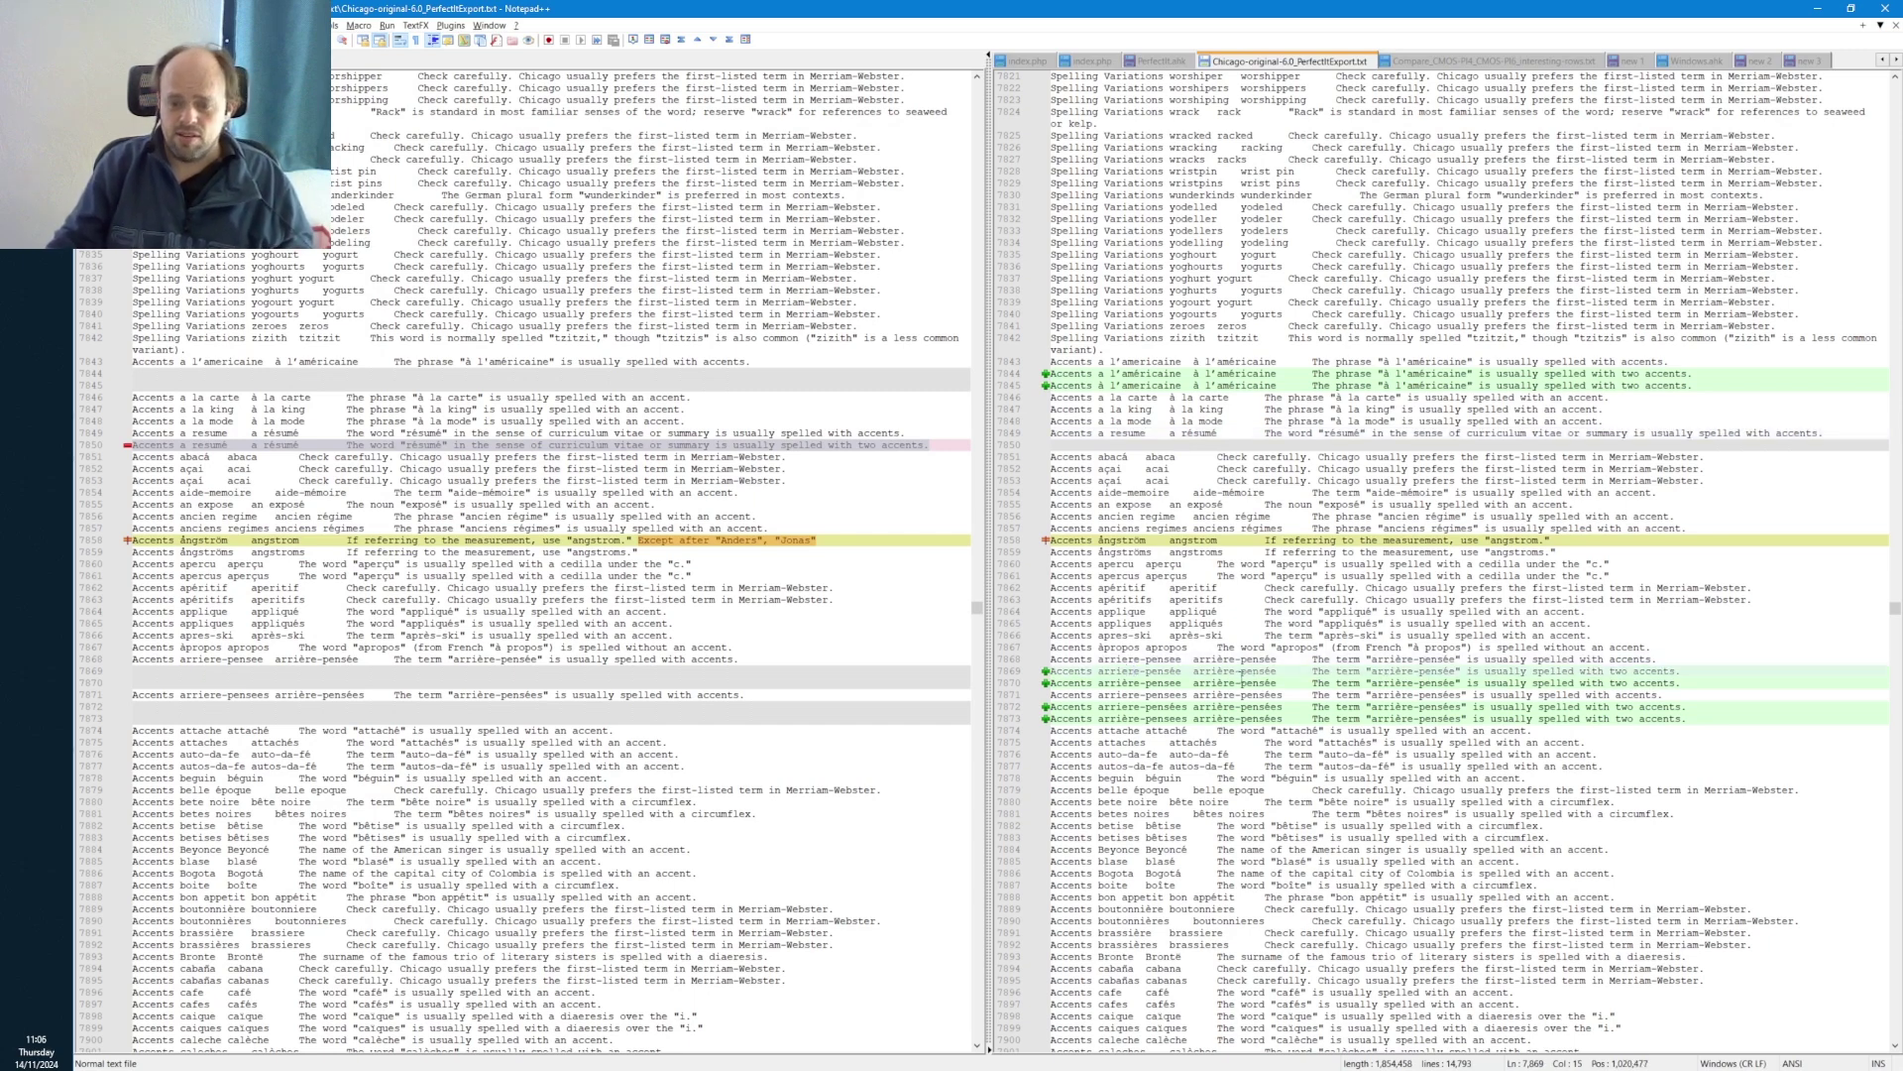
pyautogui.moveTo(1276, 683); pyautogui.dragTo(1055, 658)
pyautogui.press('Right')
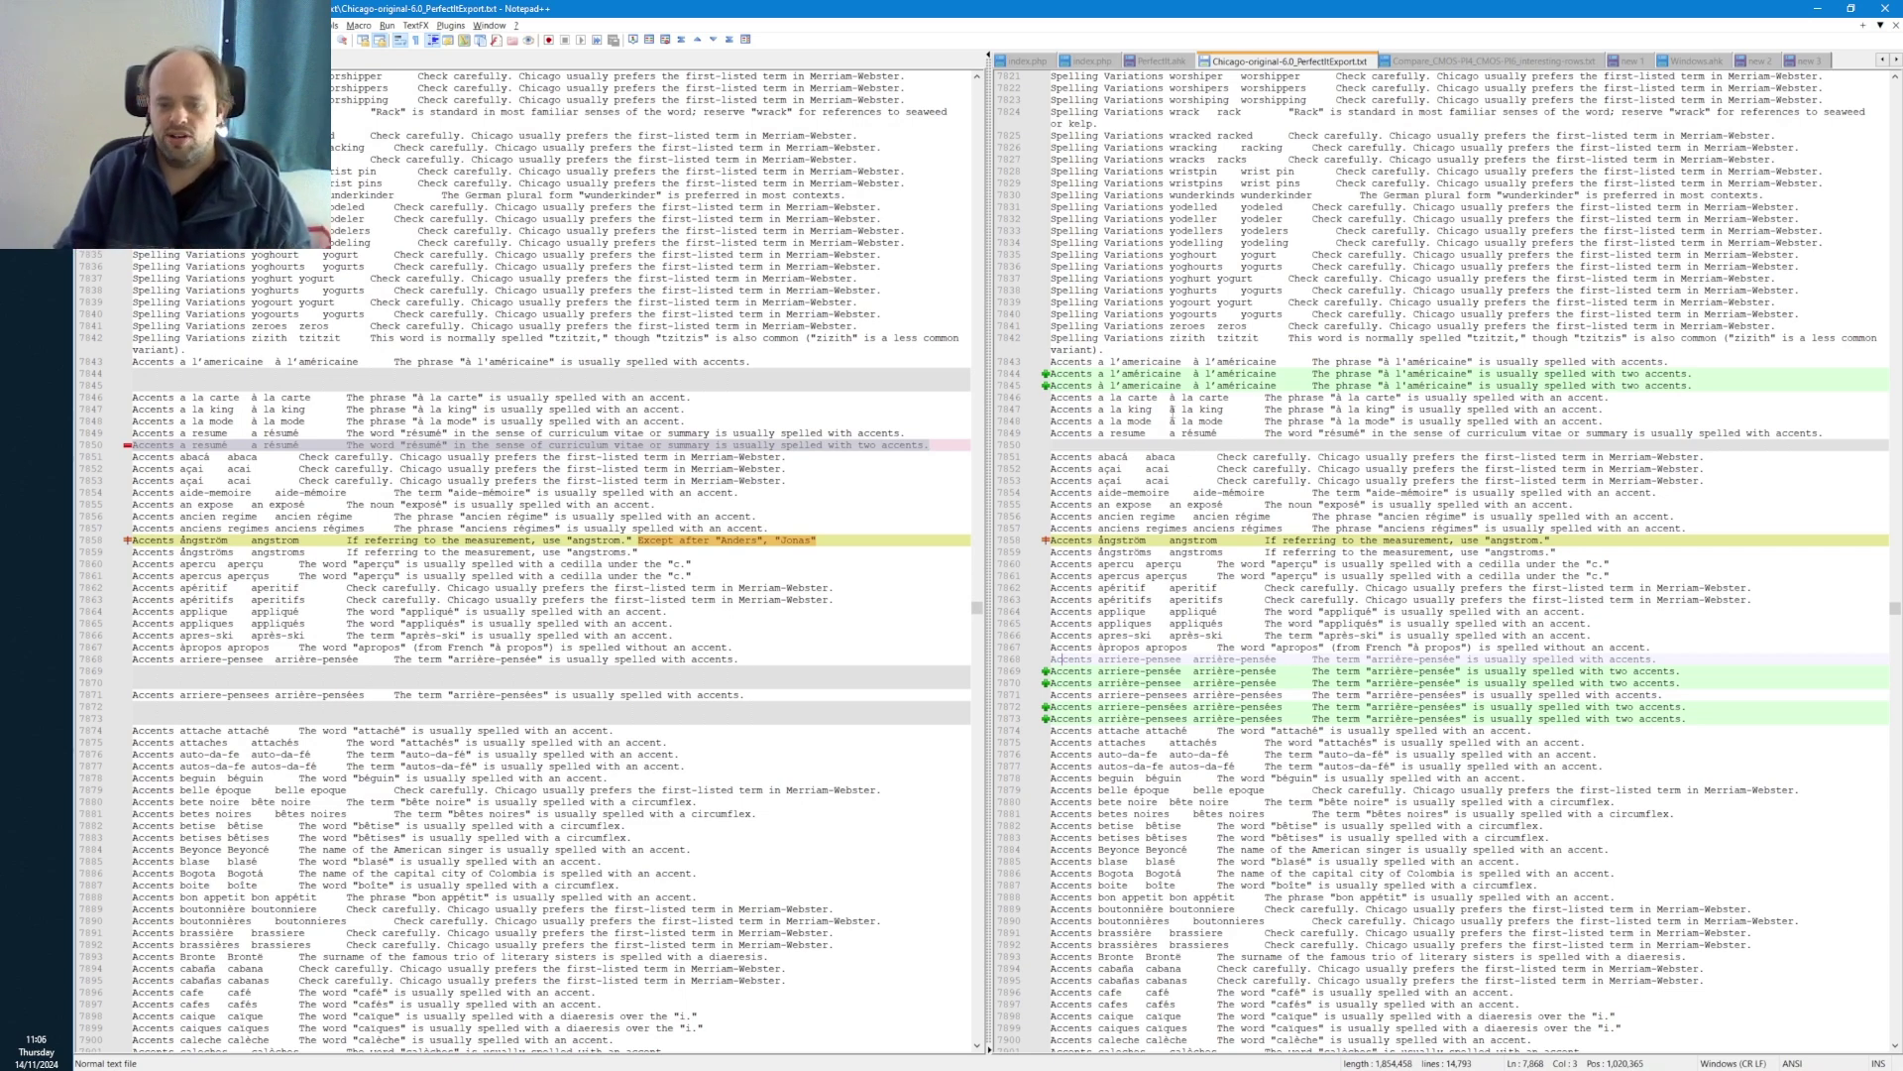
# - Highlight the search terms of the three "à l'américaine" entries in the 6.0 export and compare their accents
pyautogui.moveTo(1181, 364); pyautogui.dragTo(1098, 364)
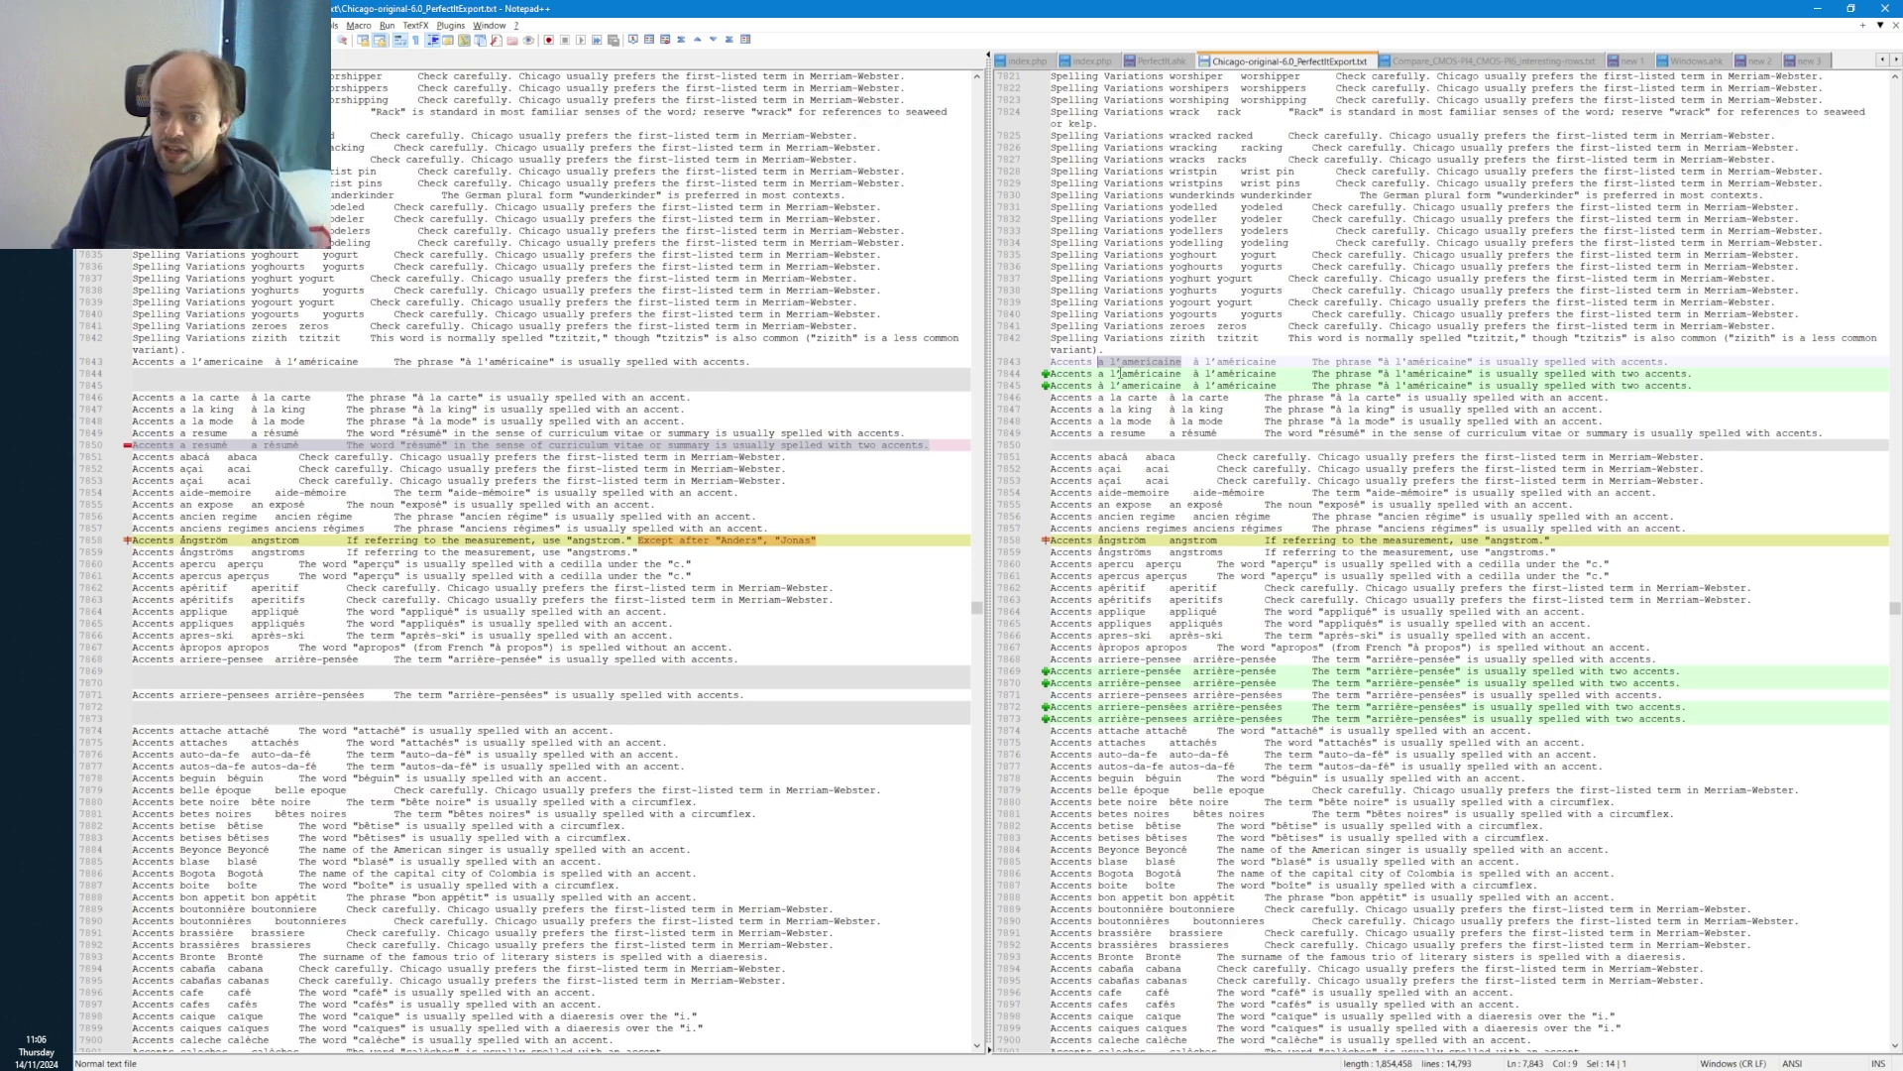
pyautogui.click(1102, 384)
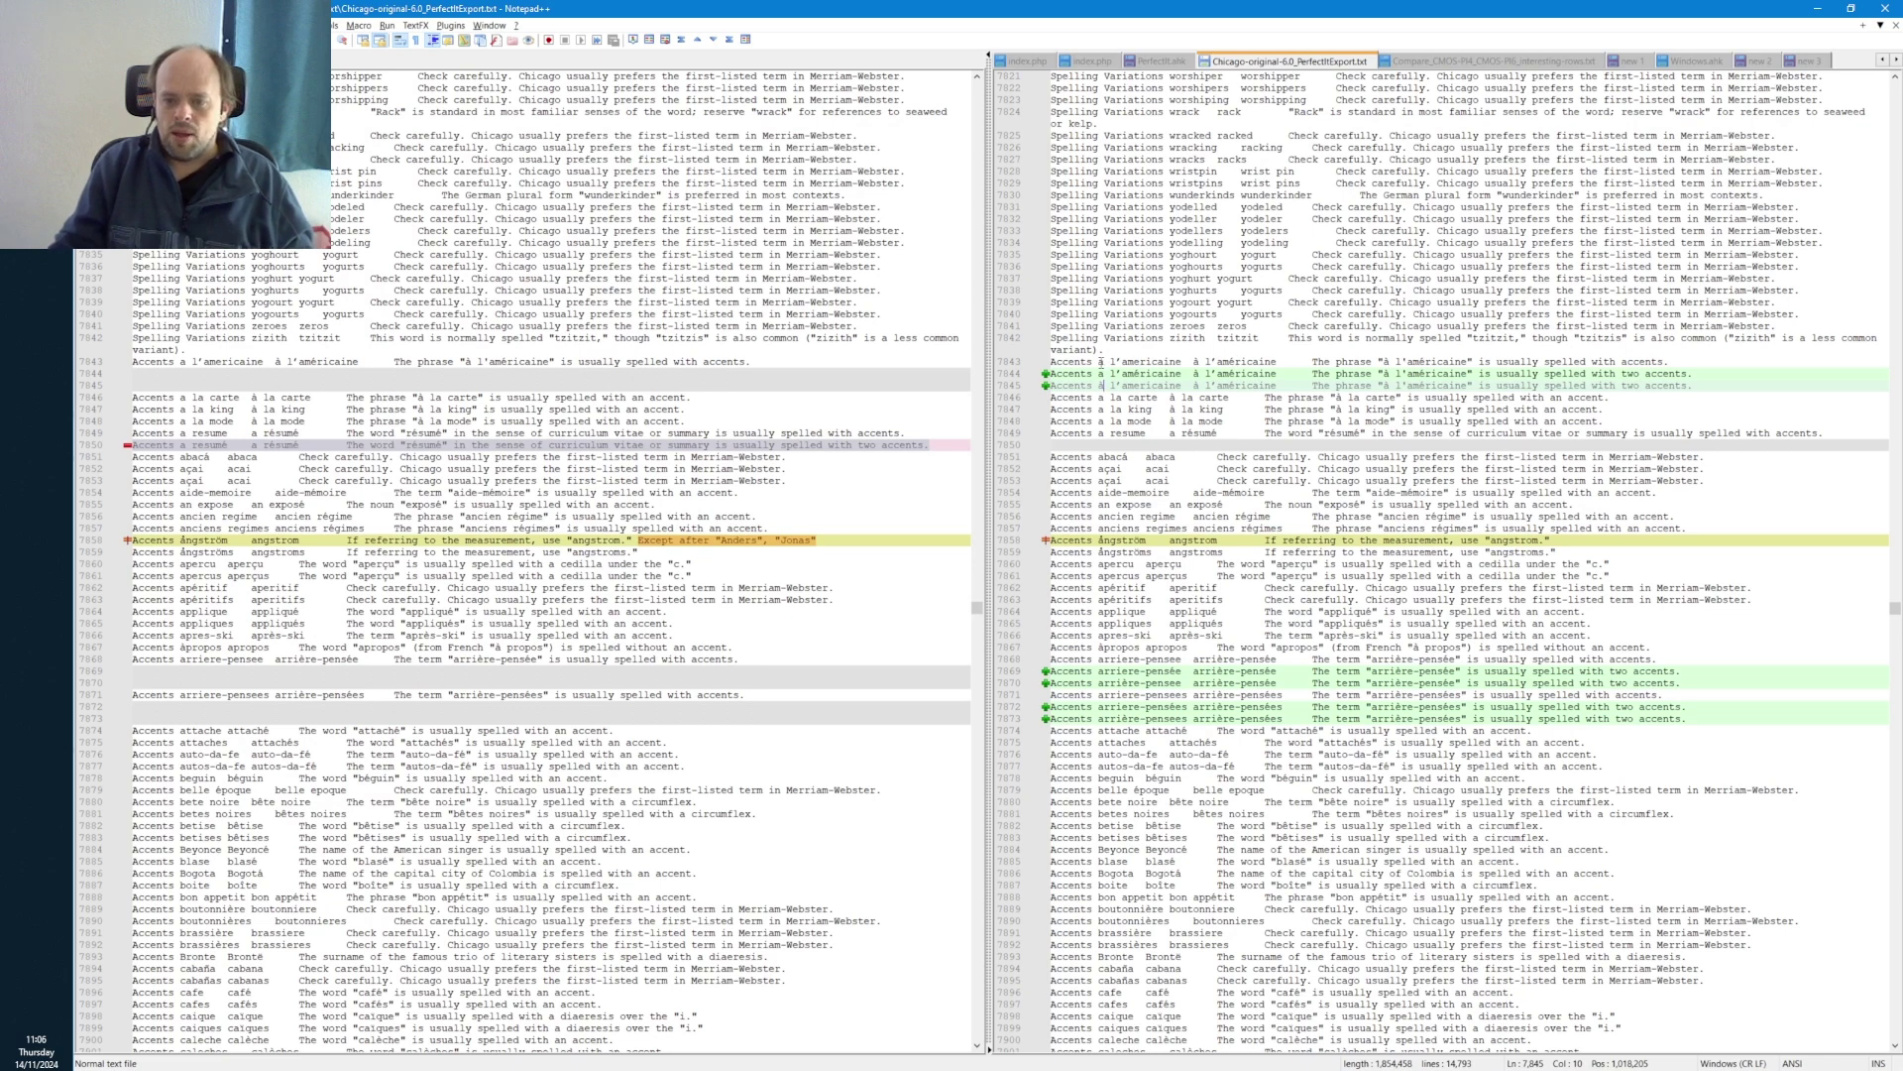
pyautogui.moveTo(1179, 358)
pyautogui.mouseDown()
pyautogui.moveTo(1098, 363)
pyautogui.moveTo(1182, 374)
pyautogui.mouseUp()
pyautogui.doubleClick(1103, 386)
pyautogui.moveTo(1104, 389); pyautogui.dragTo(1123, 389)
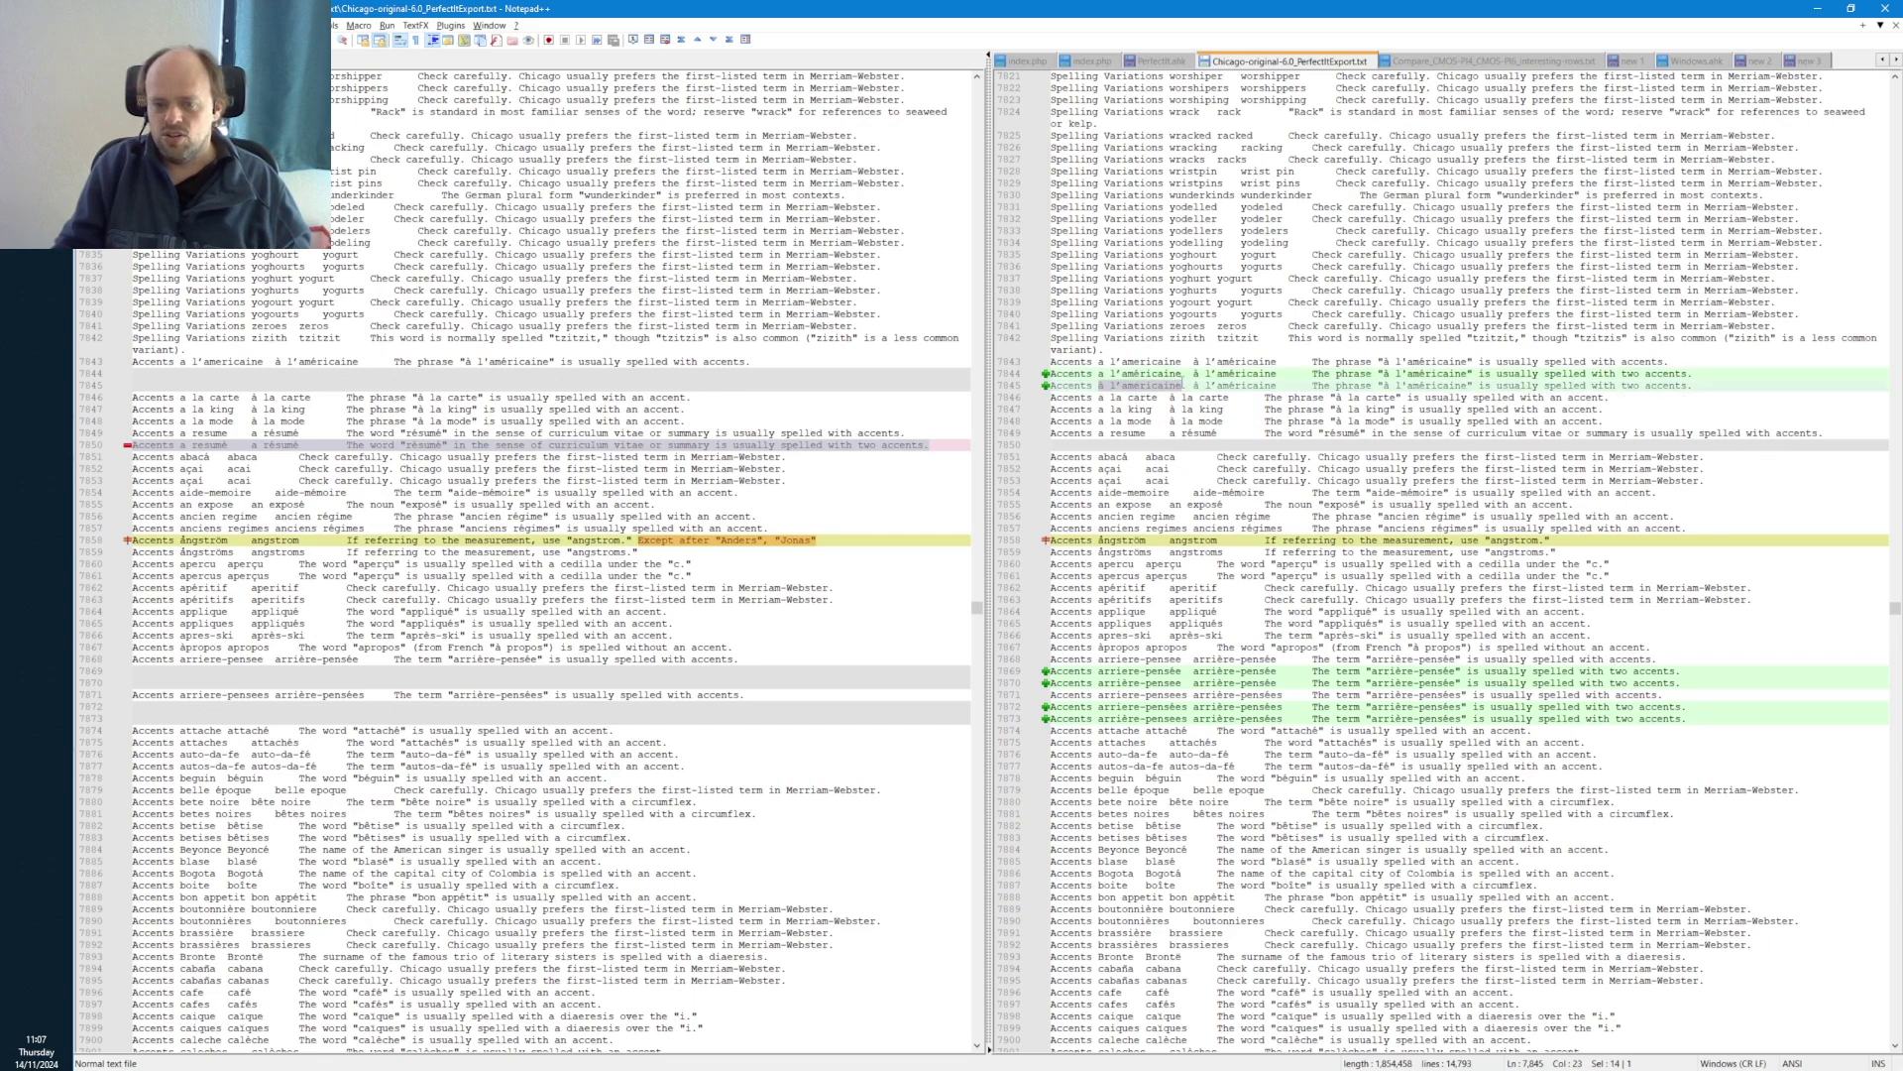
pyautogui.click(1131, 387)
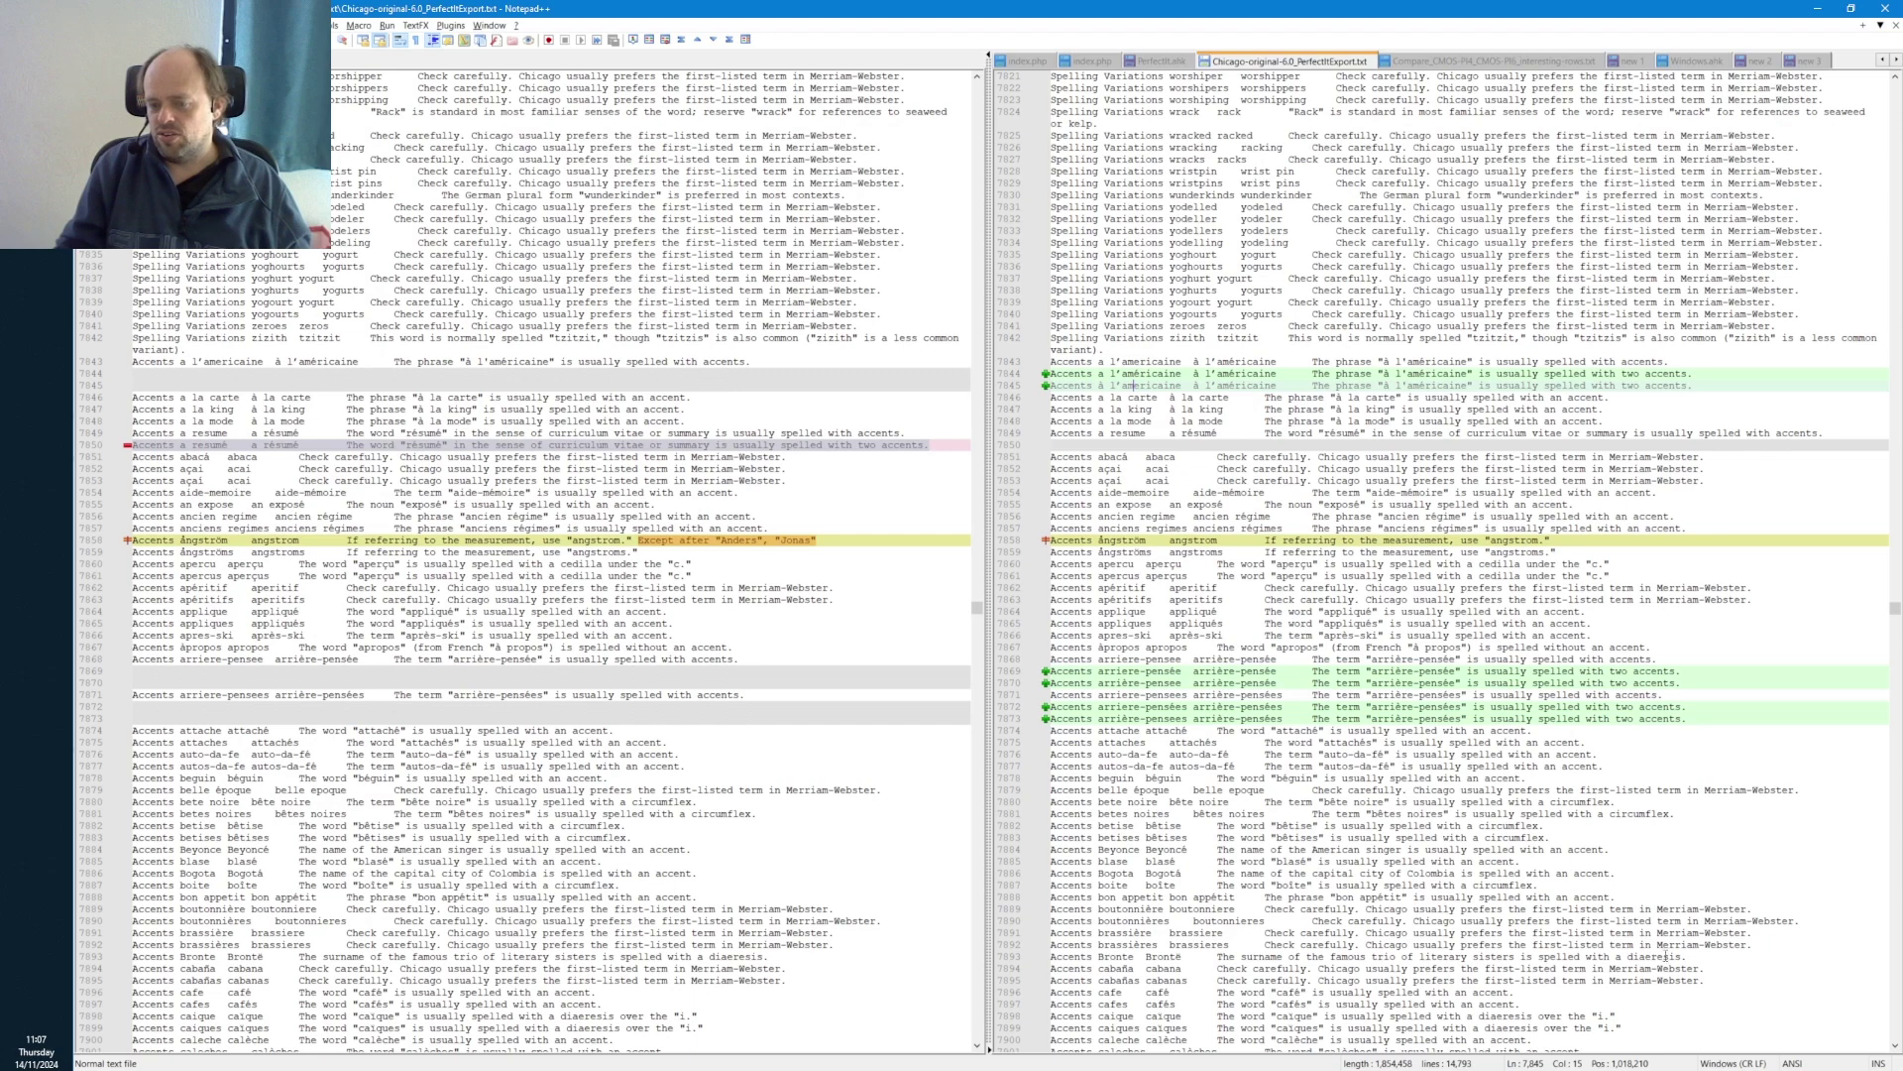
# - Move further down the Accents section and highlight the group of "crème brûlée" entries in the 6.0 export
pyautogui.click(1895, 930)
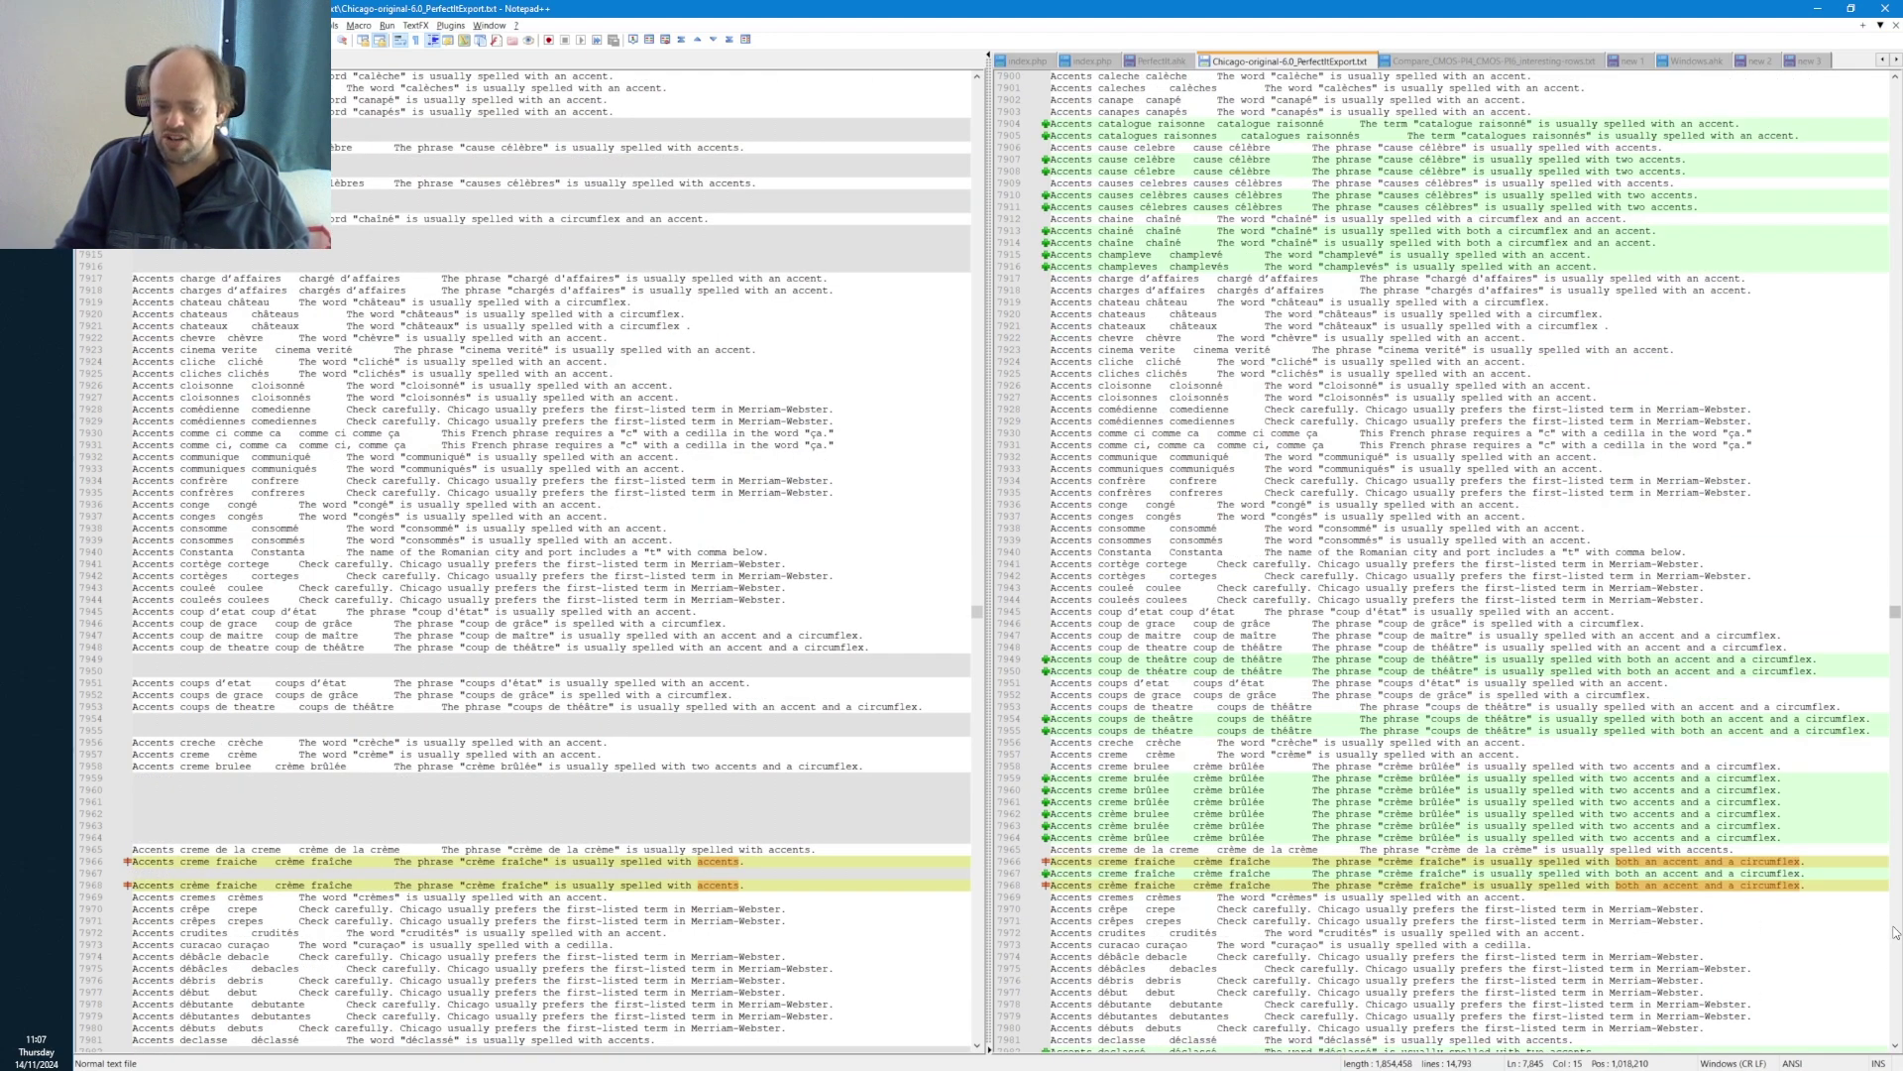
pyautogui.click(1170, 778)
pyautogui.moveTo(1103, 778); pyautogui.dragTo(1167, 838)
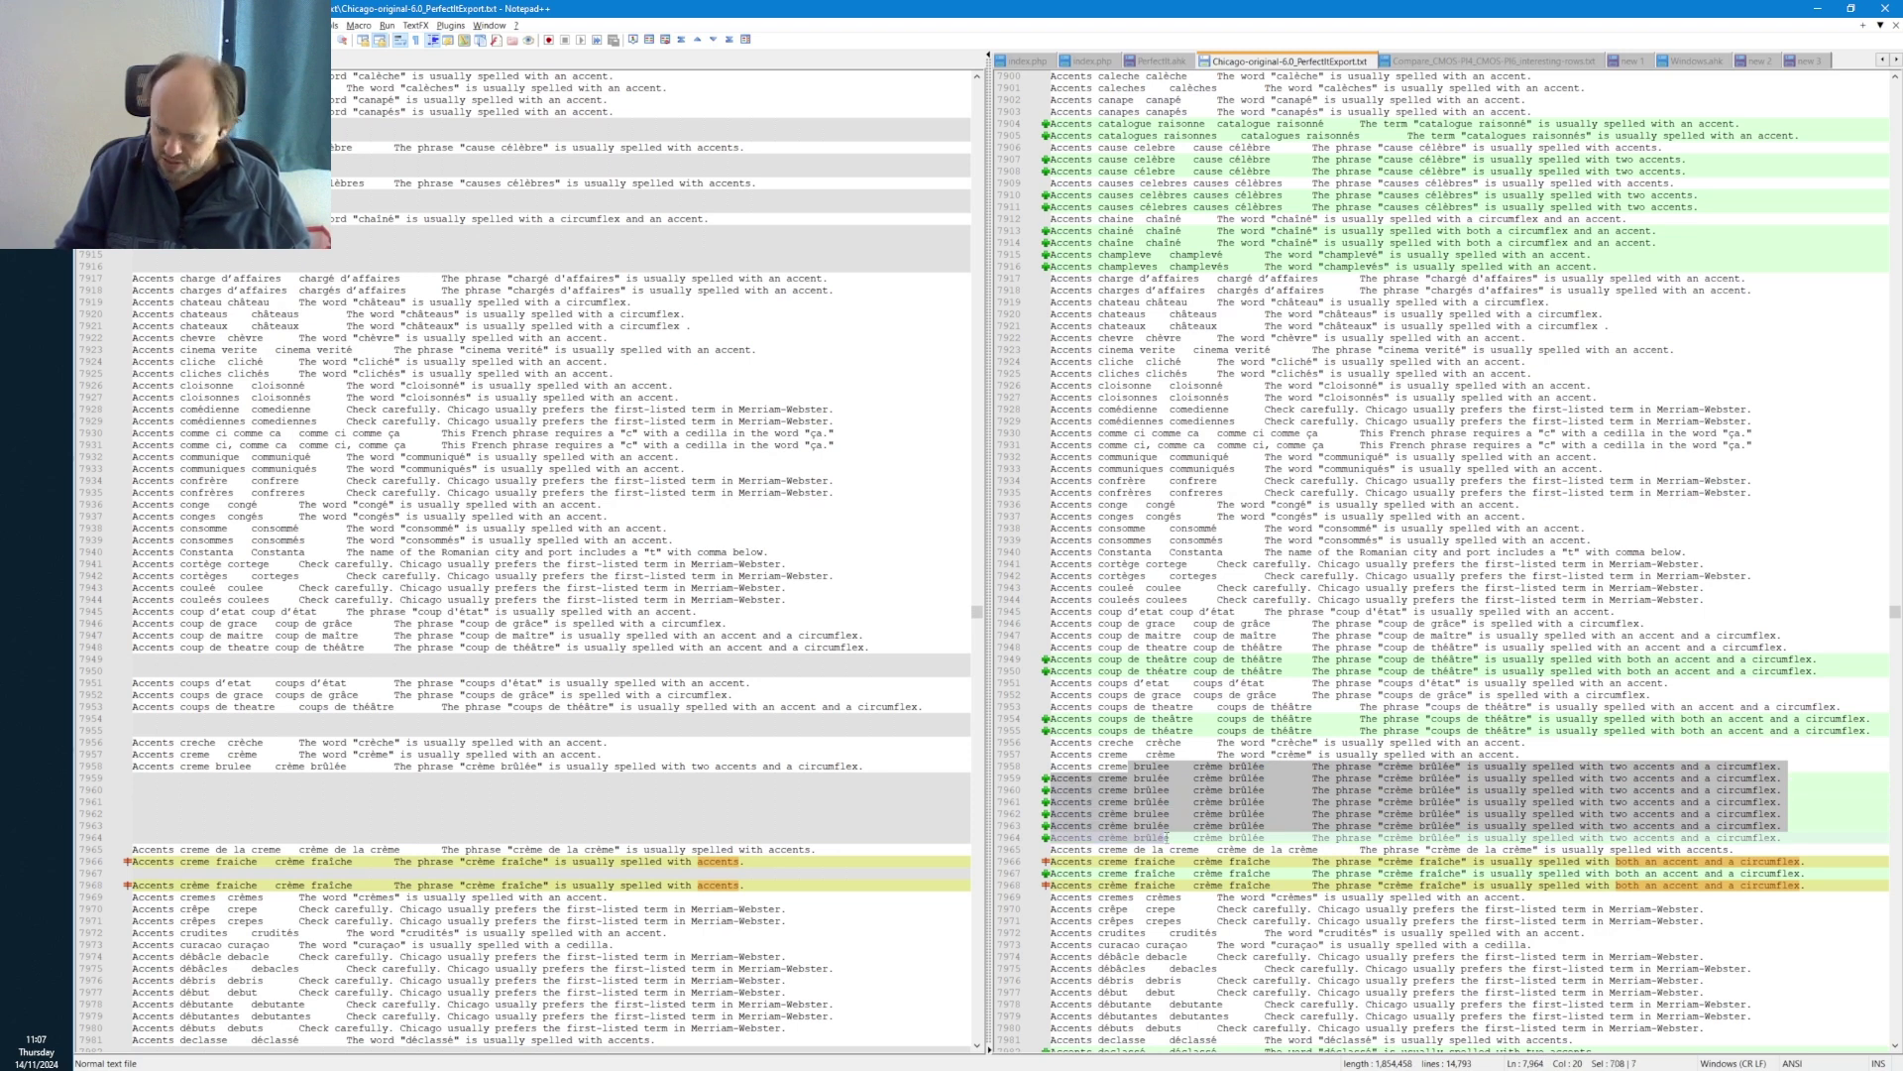
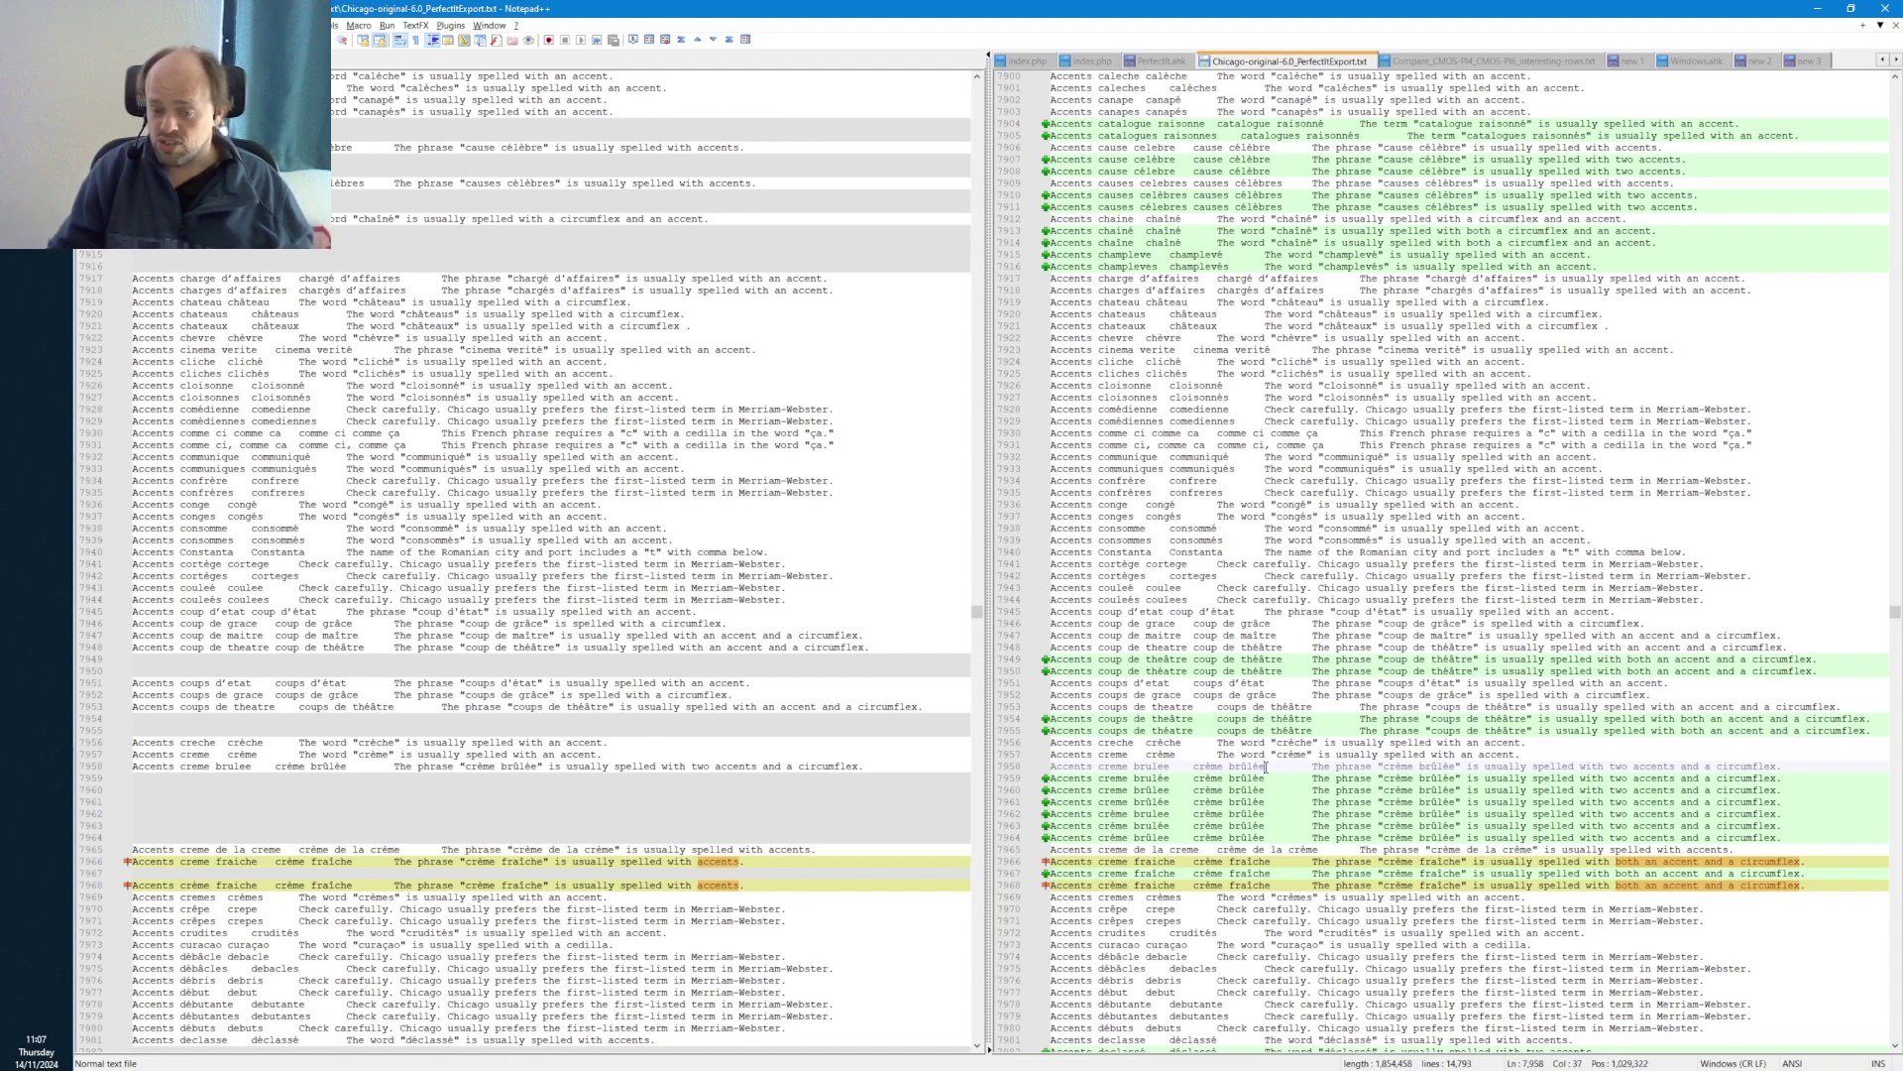
# - Add an "s" to "brûlée" in the suggested form on line 7958 of the 6.0 export and check the variants beneath it
pyautogui.write('s')
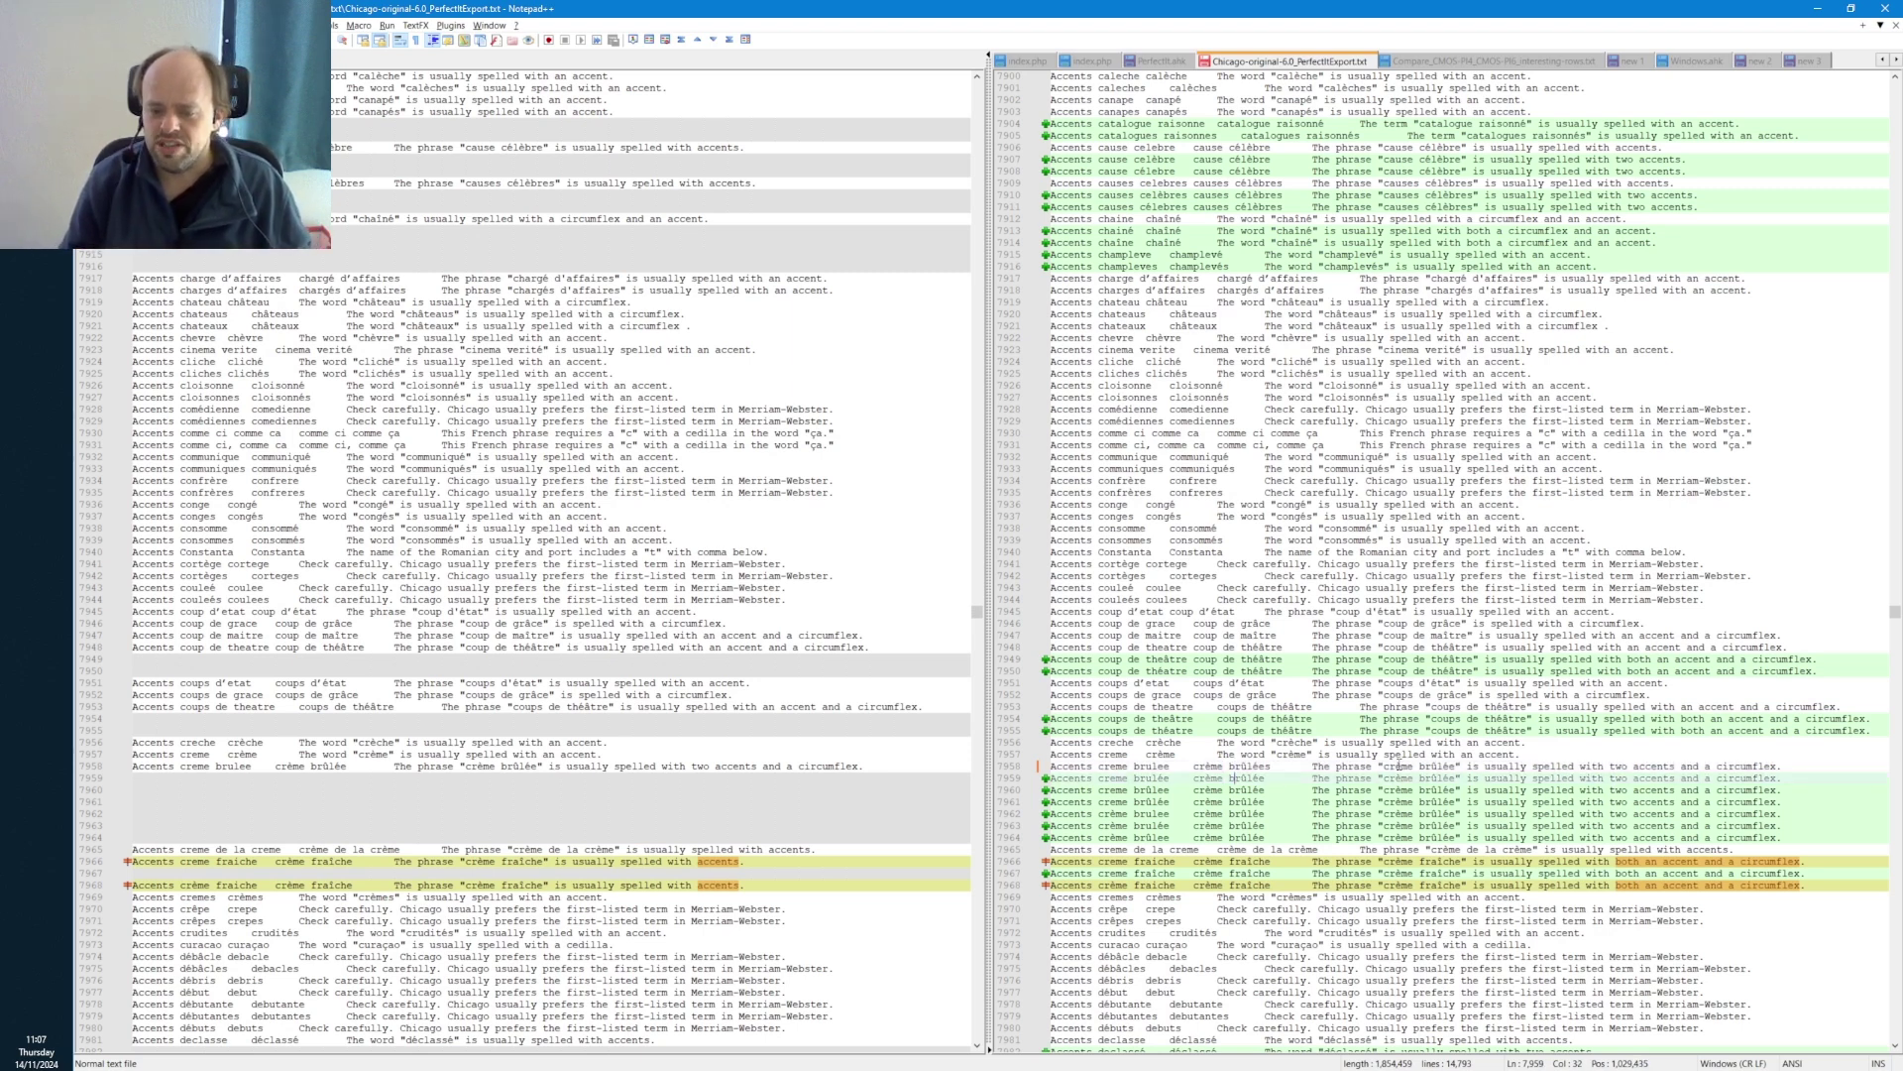
pyautogui.hotkey('shift', 'Left')
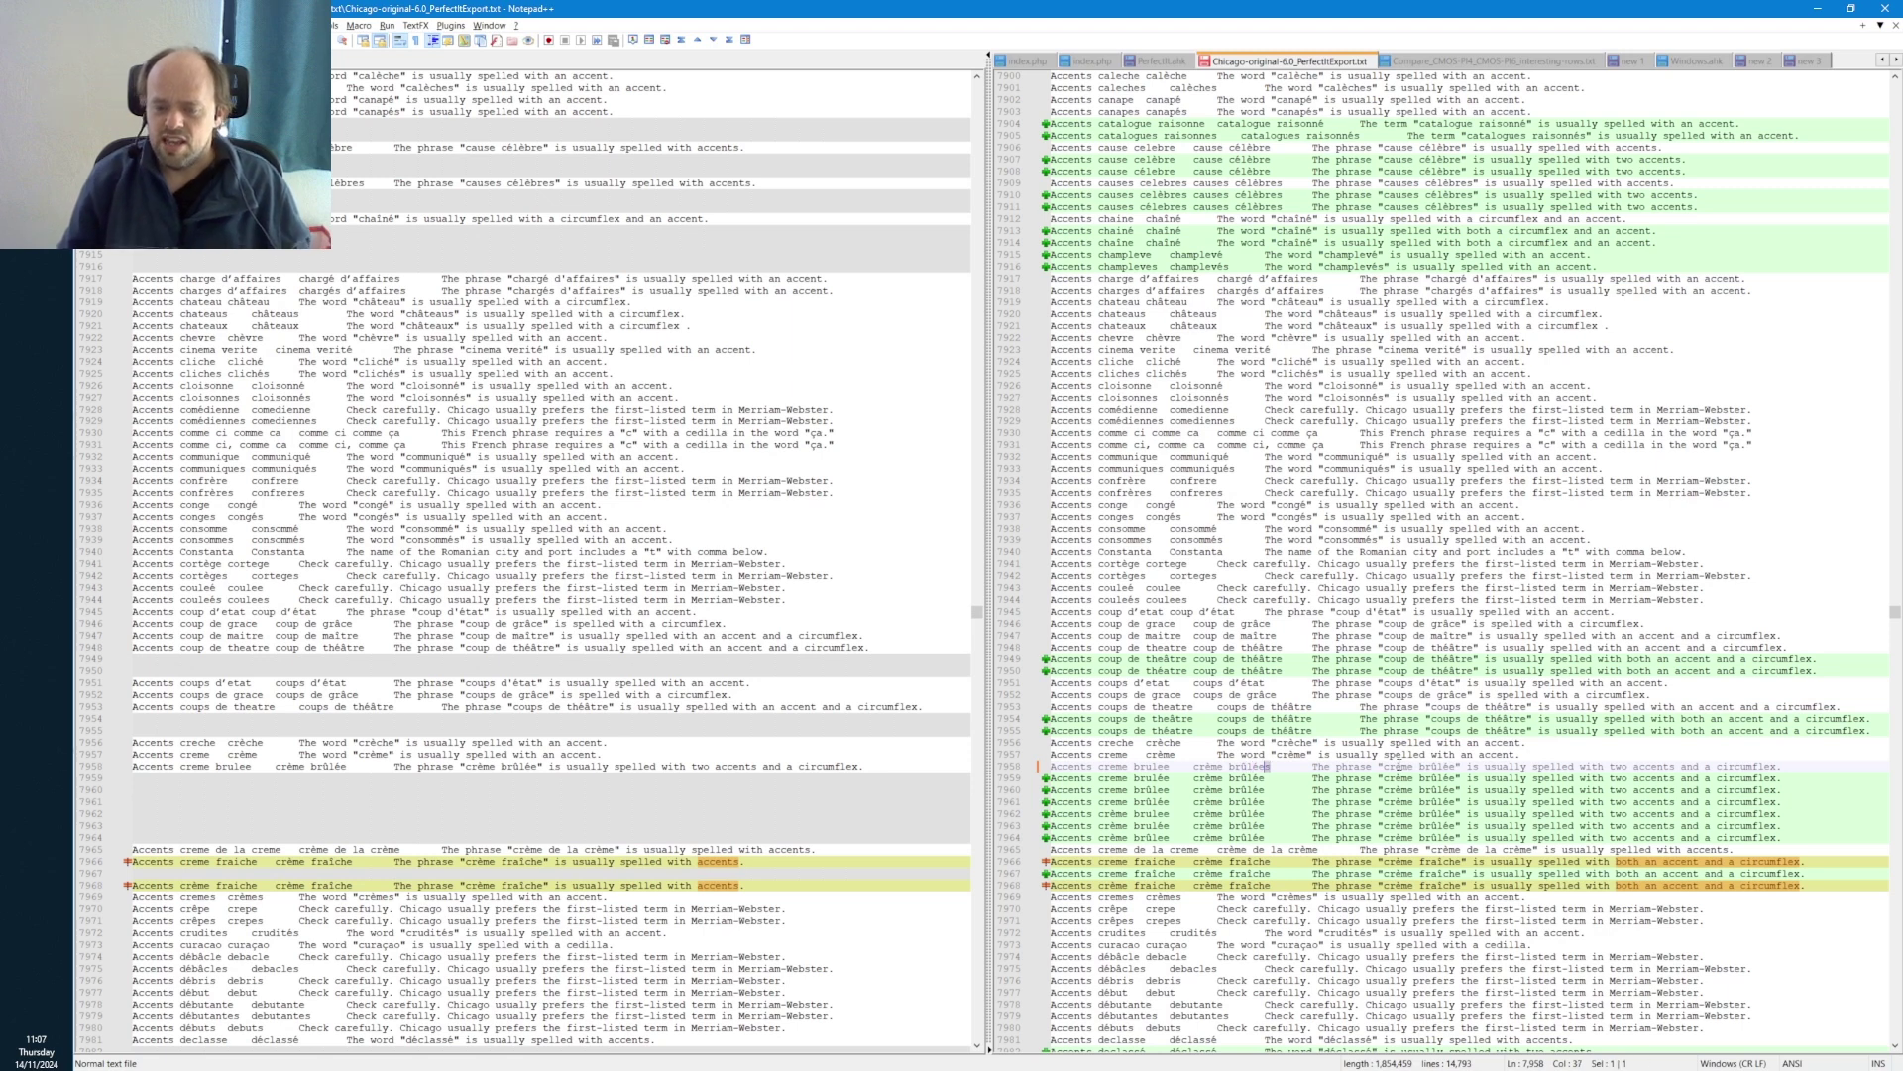
pyautogui.press('Down')
pyautogui.hotkey('shift', 'Down')
pyautogui.hotkey('shift', 'Down')
pyautogui.hotkey('shift', 'Down')
pyautogui.hotkey('shift', 'Down')
pyautogui.hotkey('shift', 'Down')
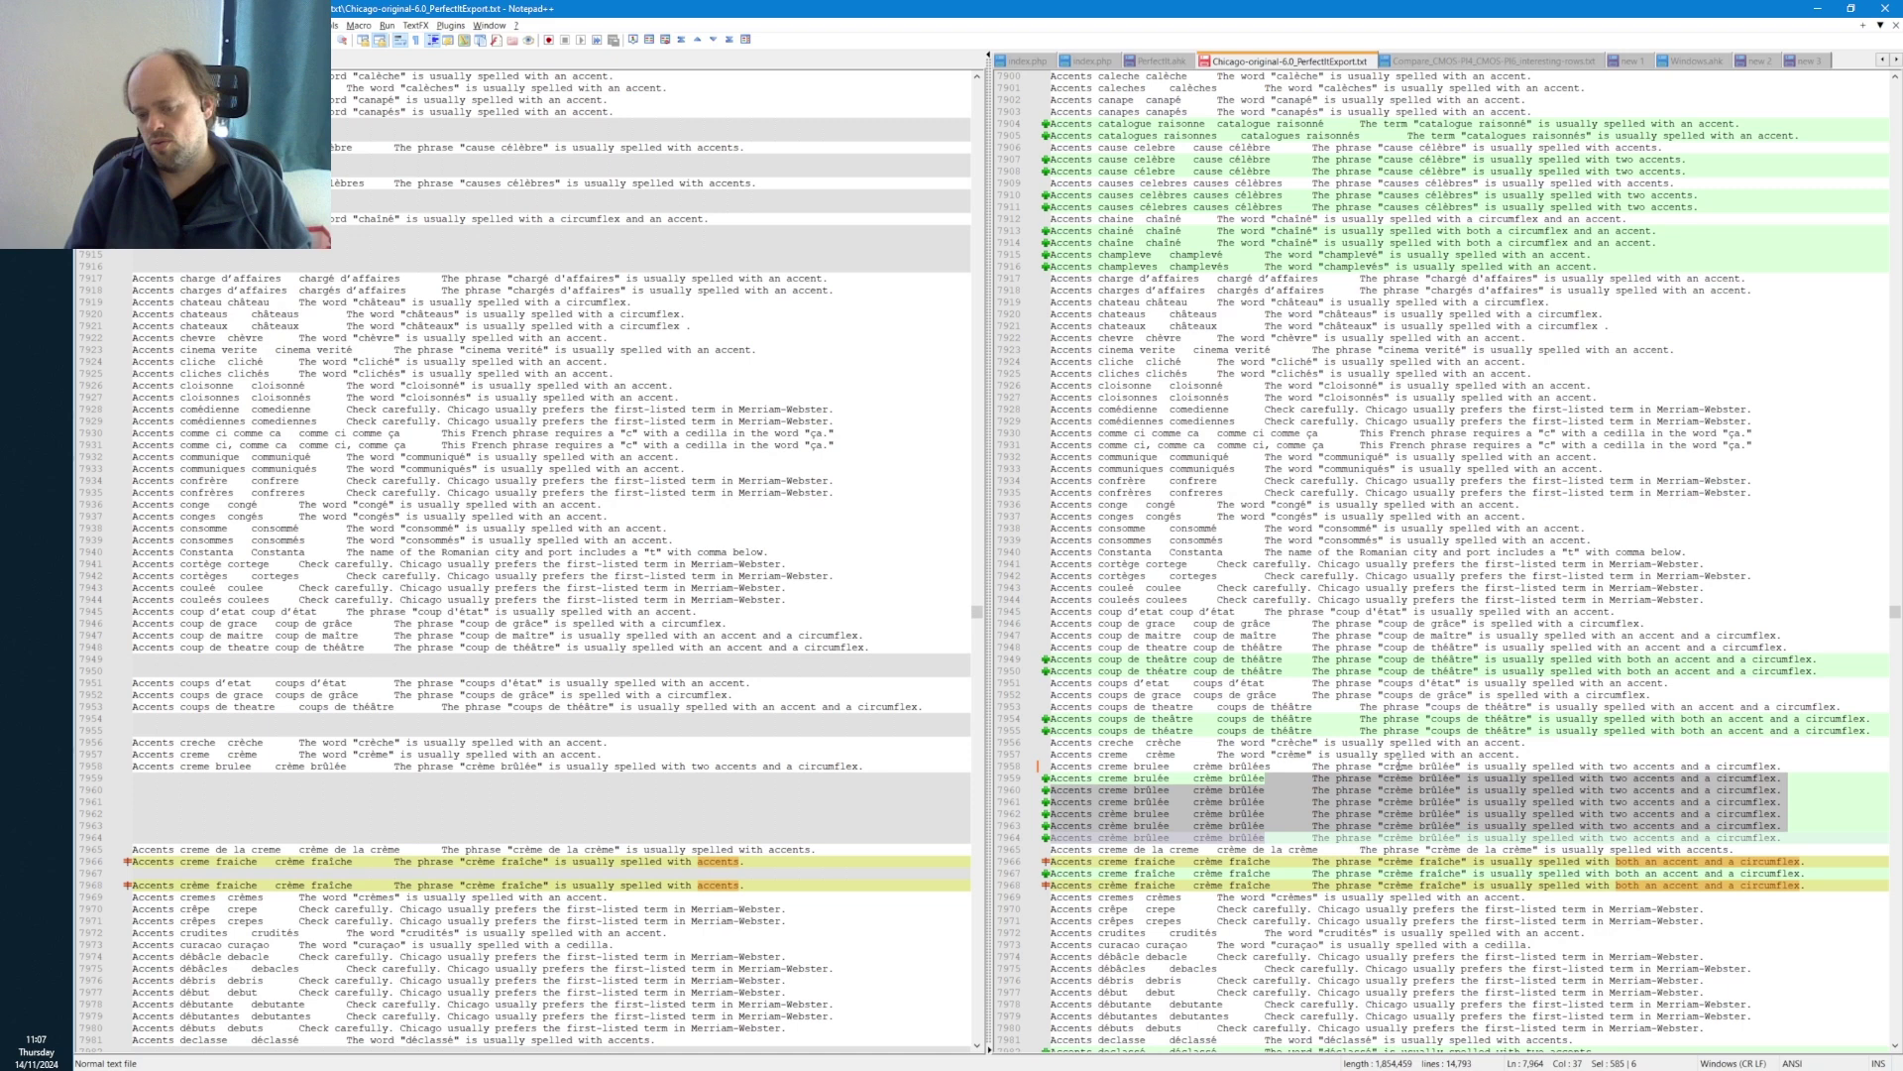
pyautogui.press('Up')
pyautogui.press('Up')
pyautogui.press('Up')
pyautogui.press('Up')
pyautogui.press('Up')
pyautogui.press('Up')
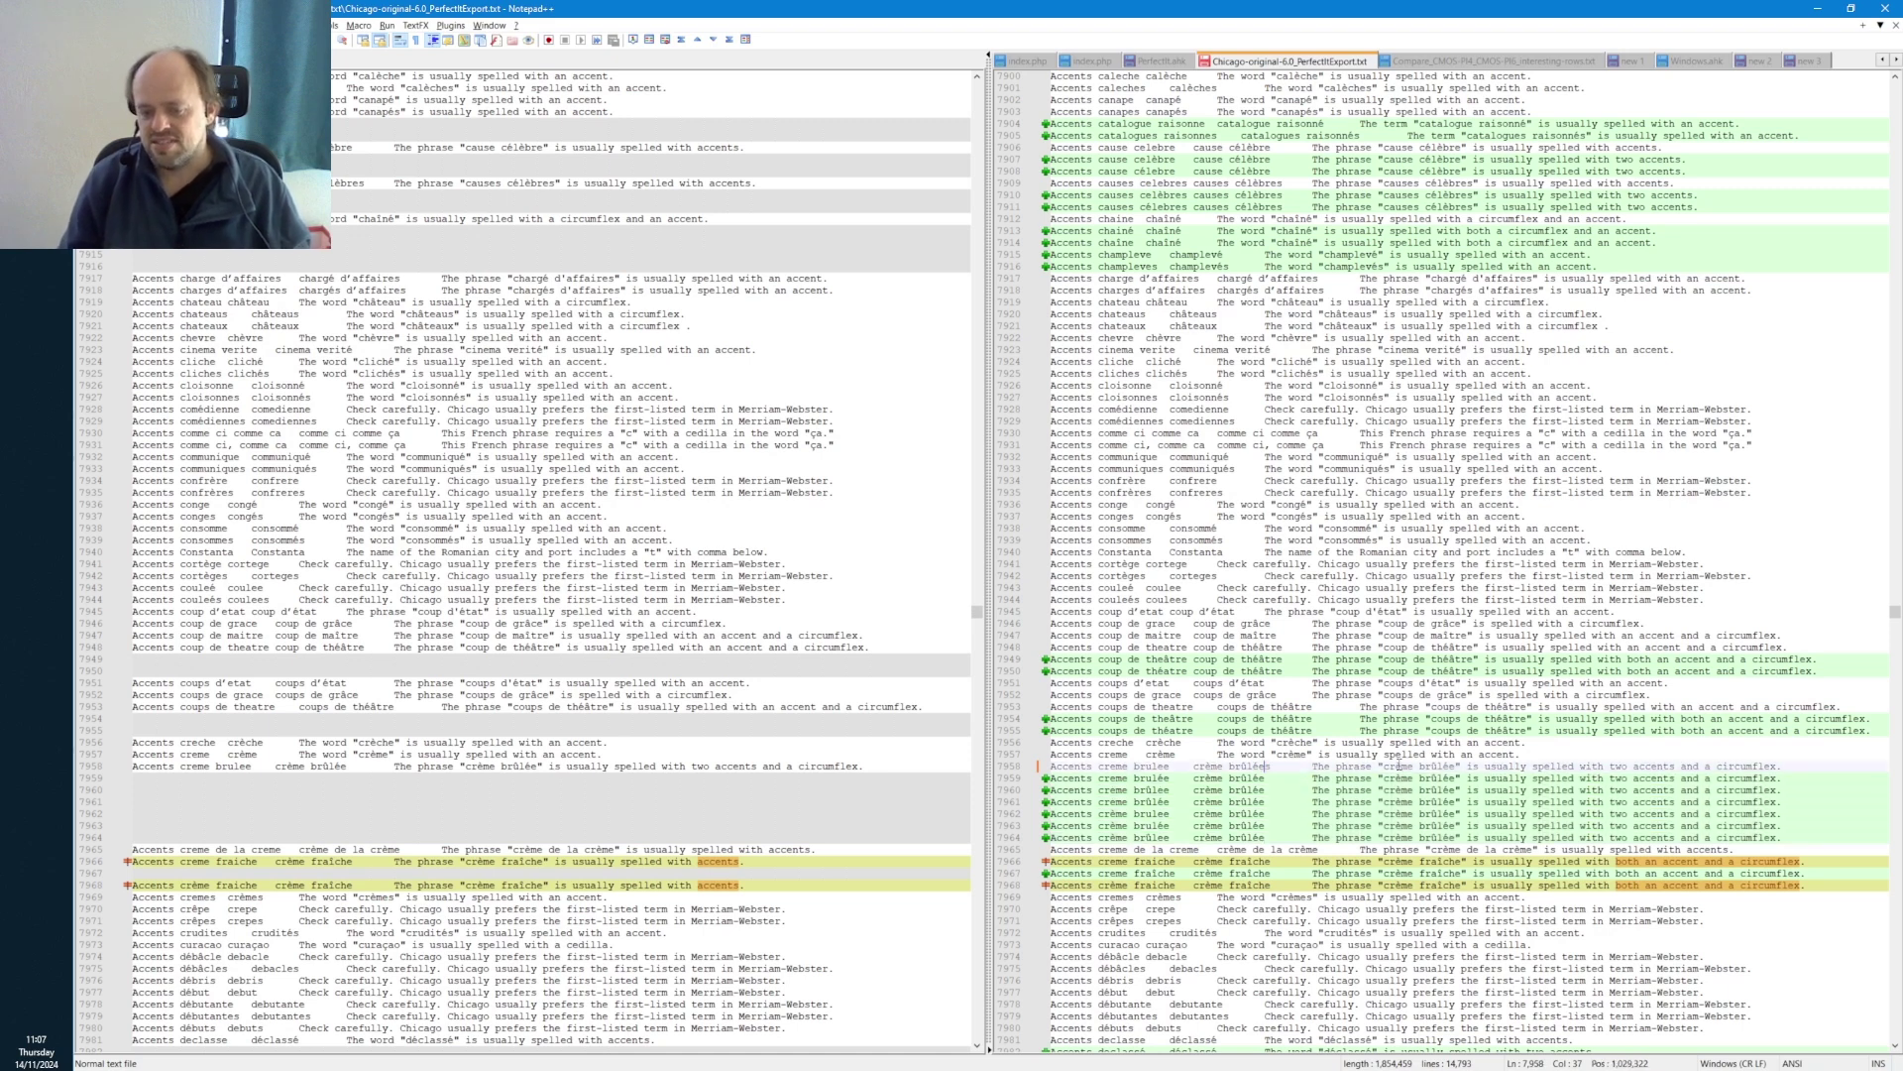
# - Add an "s" to "crème" in the suggested form on line 7958 and compare it with the variants beneath
pyautogui.write('s')
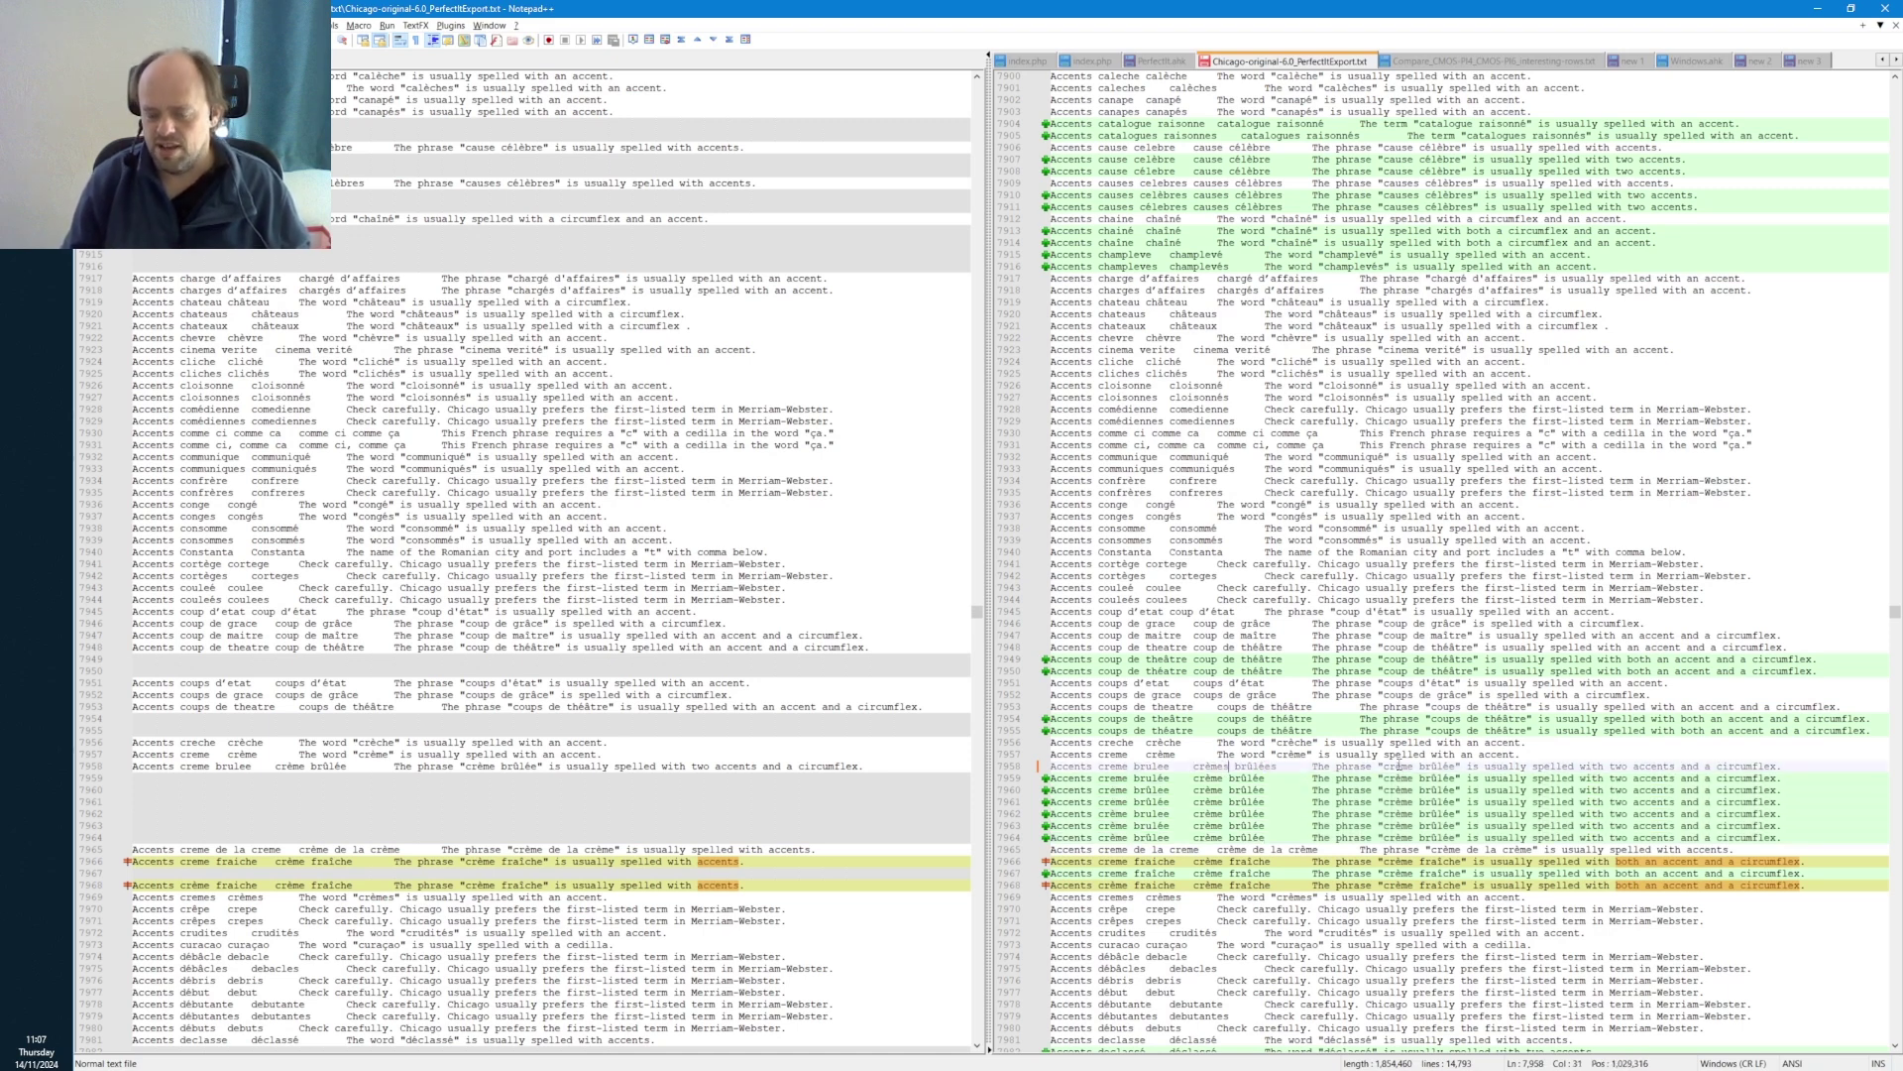
pyautogui.press('Down')
pyautogui.hotkey('shift', 'Down')
pyautogui.hotkey('shift', 'Down')
pyautogui.hotkey('shift', 'Down')
pyautogui.hotkey('shift', 'Down')
pyautogui.hotkey('shift', 'Down')
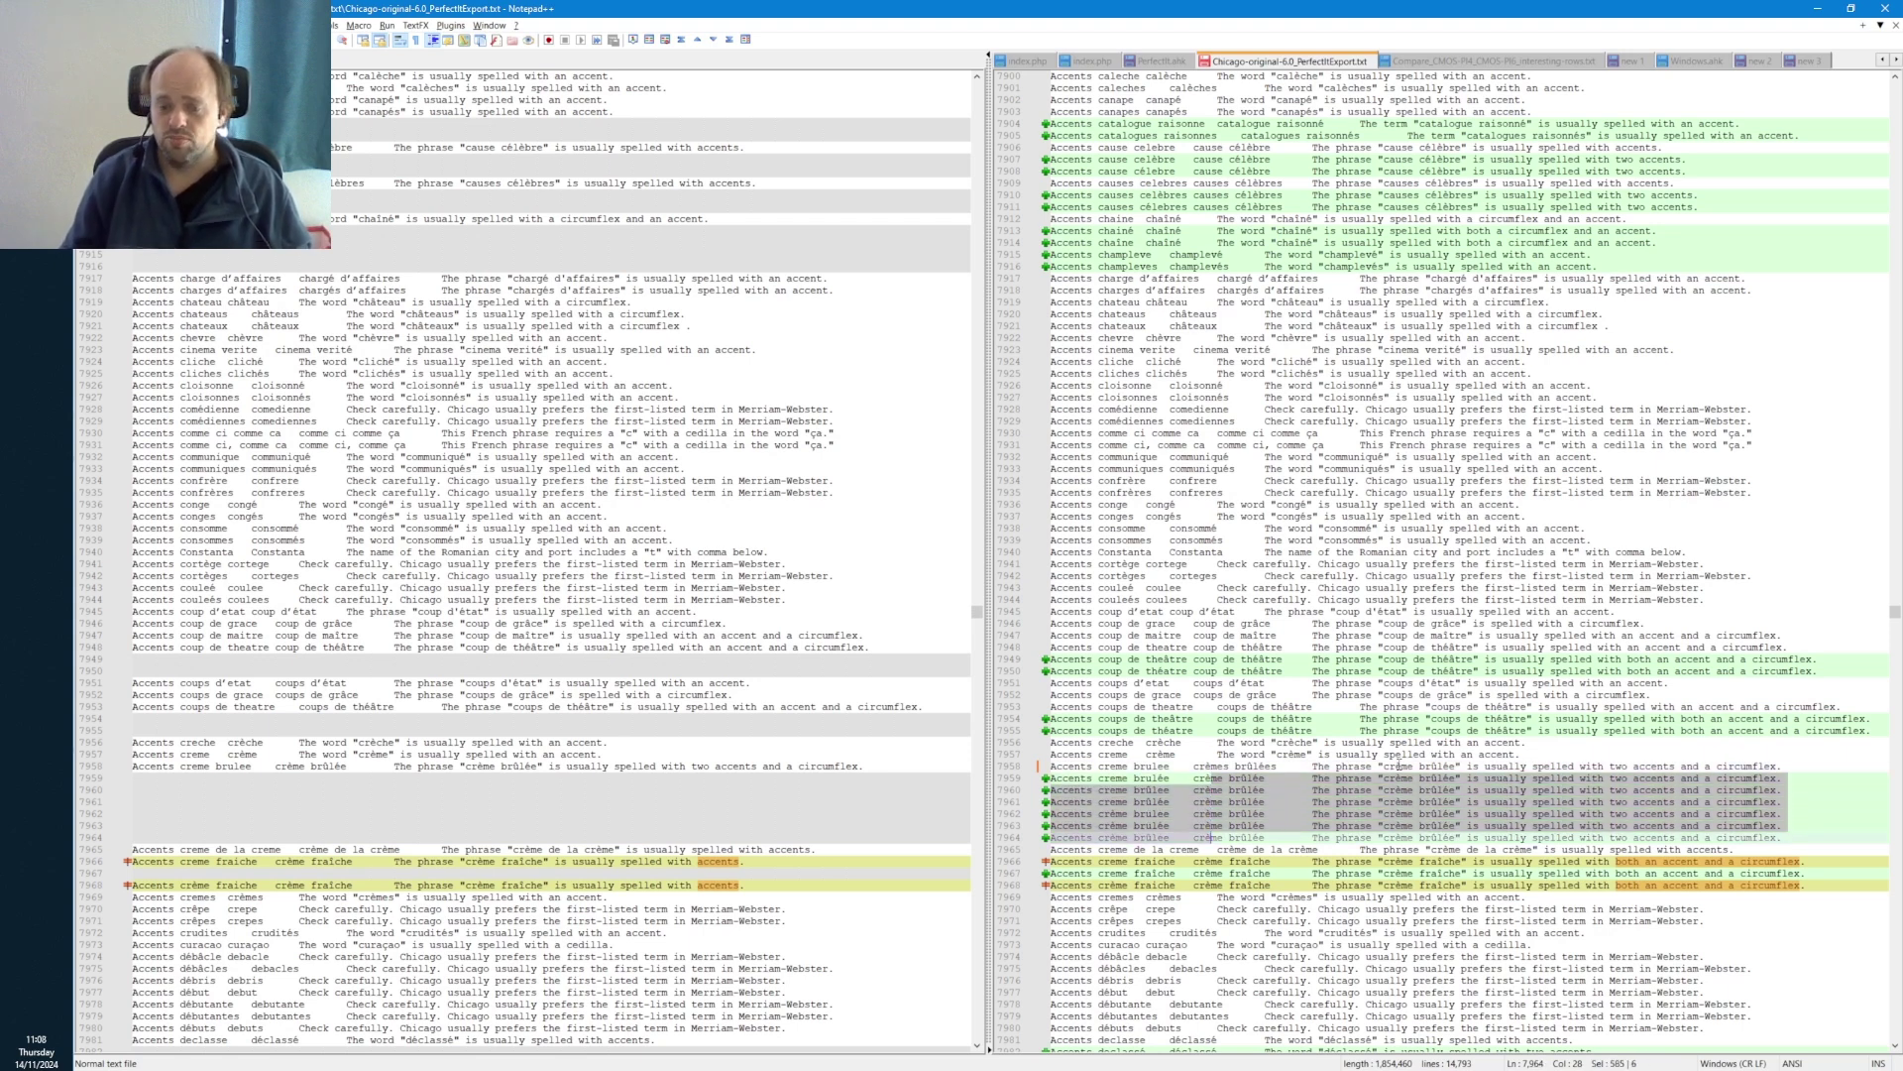
pyautogui.press('Up')
pyautogui.press('Up')
pyautogui.press('Up')
pyautogui.press('Up')
pyautogui.press('Up')
pyautogui.press('Up')
pyautogui.press('End')
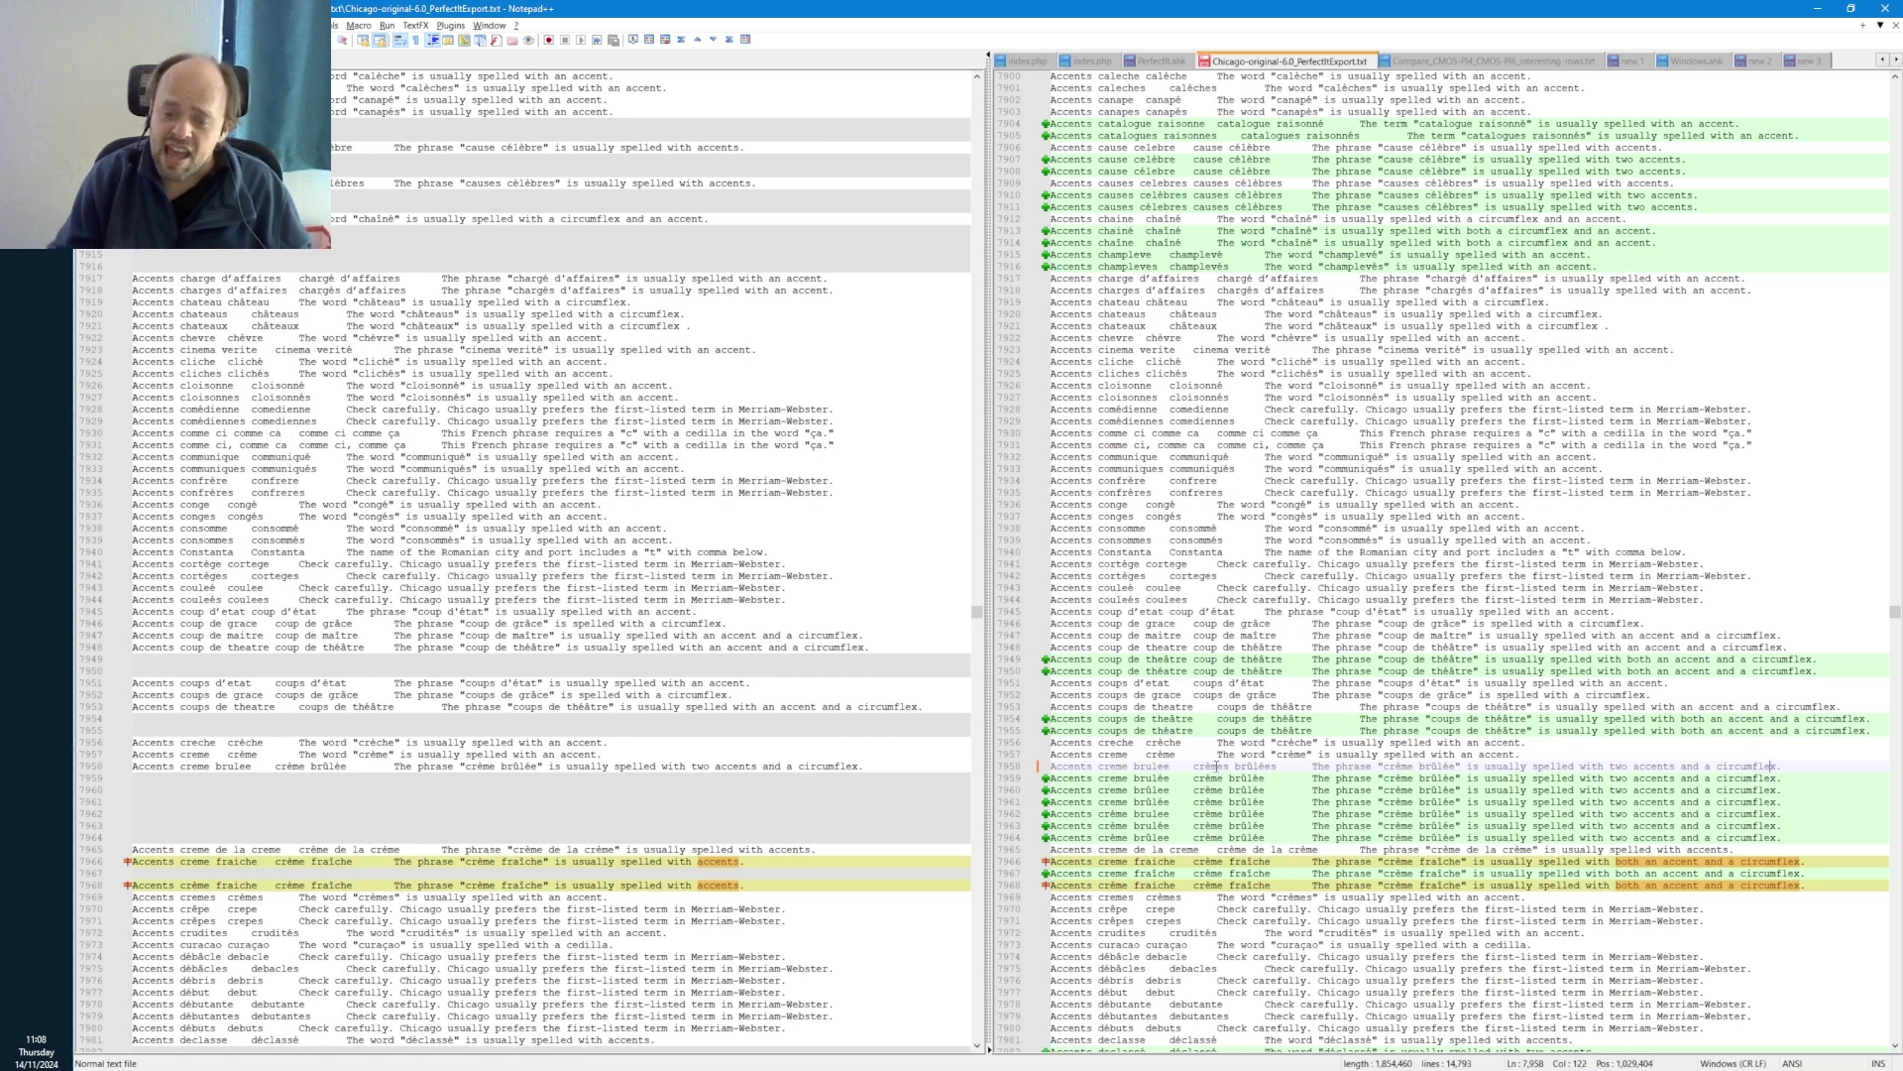
# - Remove the added plural endings on line 7958 so the suggested form reads "crème brûlée"
pyautogui.click(1277, 768)
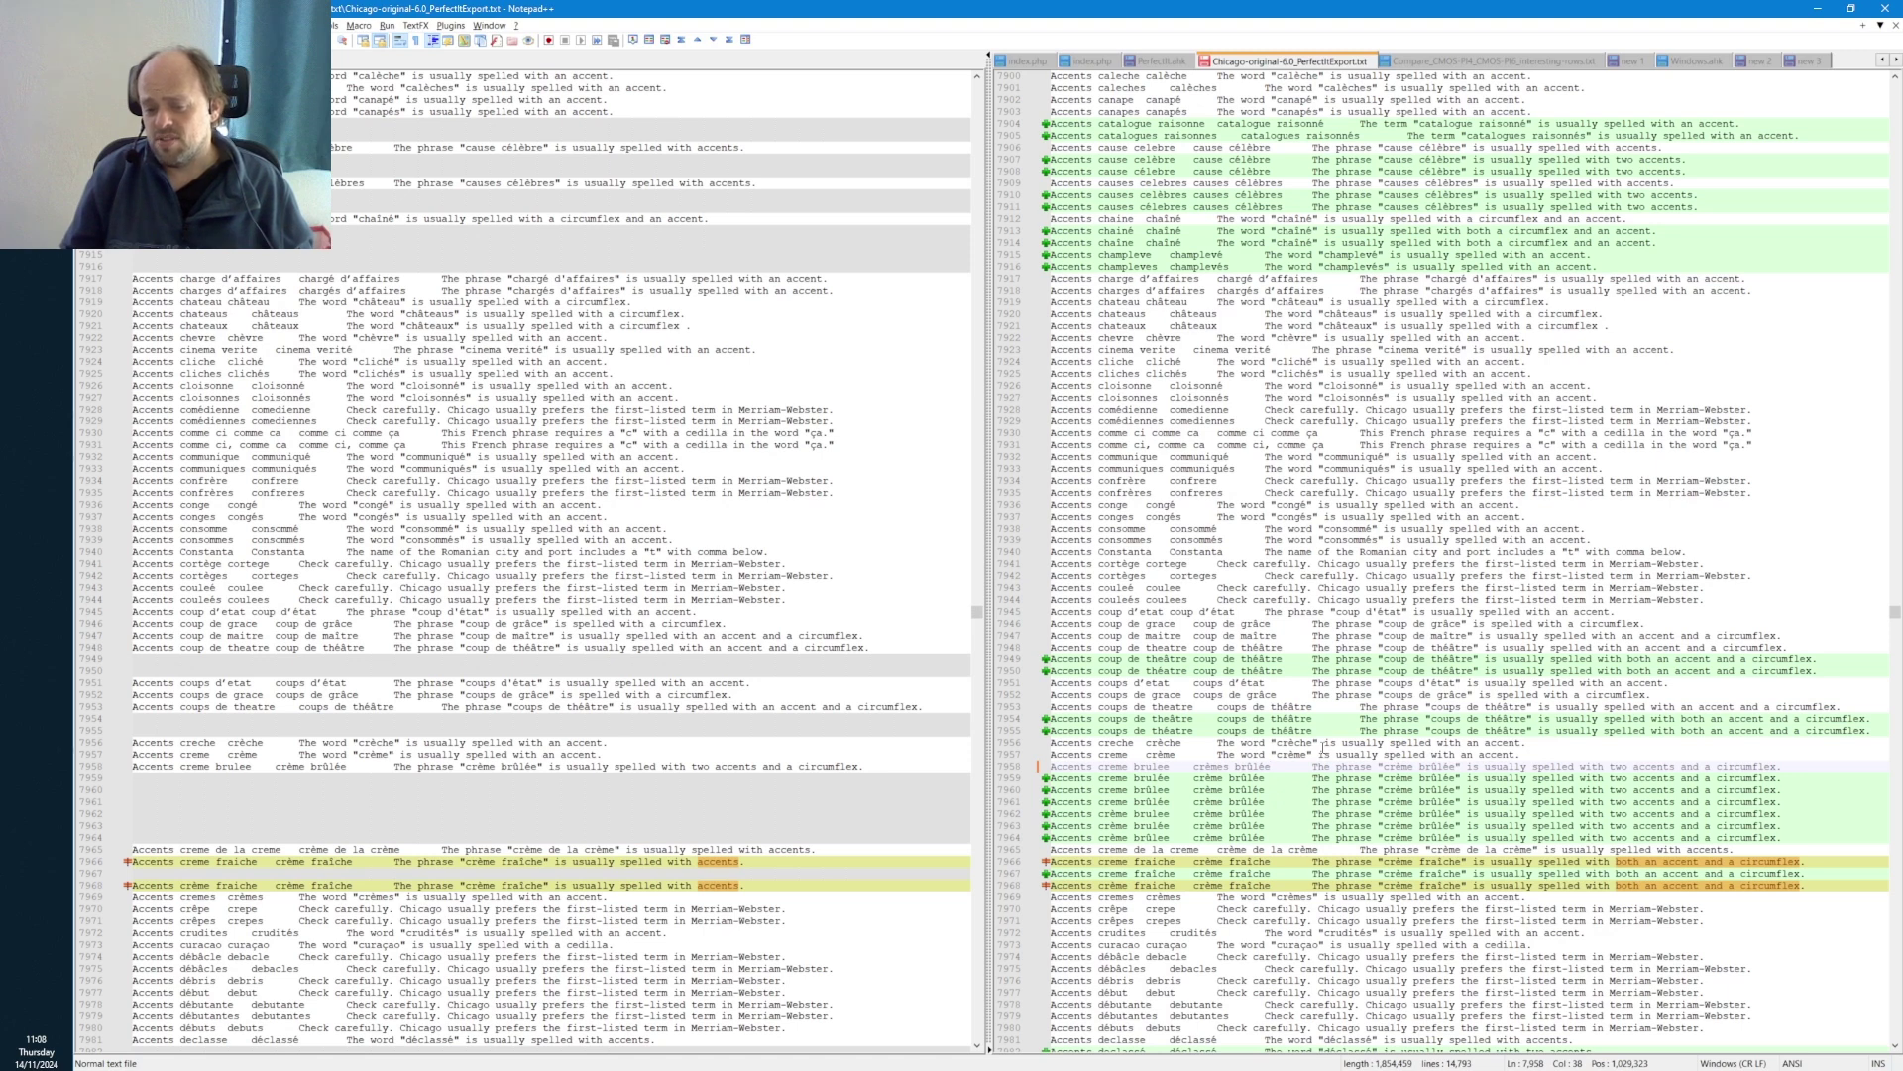
pyautogui.press('Left')
pyautogui.press('Left')
pyautogui.press('Left')
pyautogui.press('Left')
pyautogui.press('Left')
pyautogui.press('Left')
pyautogui.press('Left')
pyautogui.press('Left')
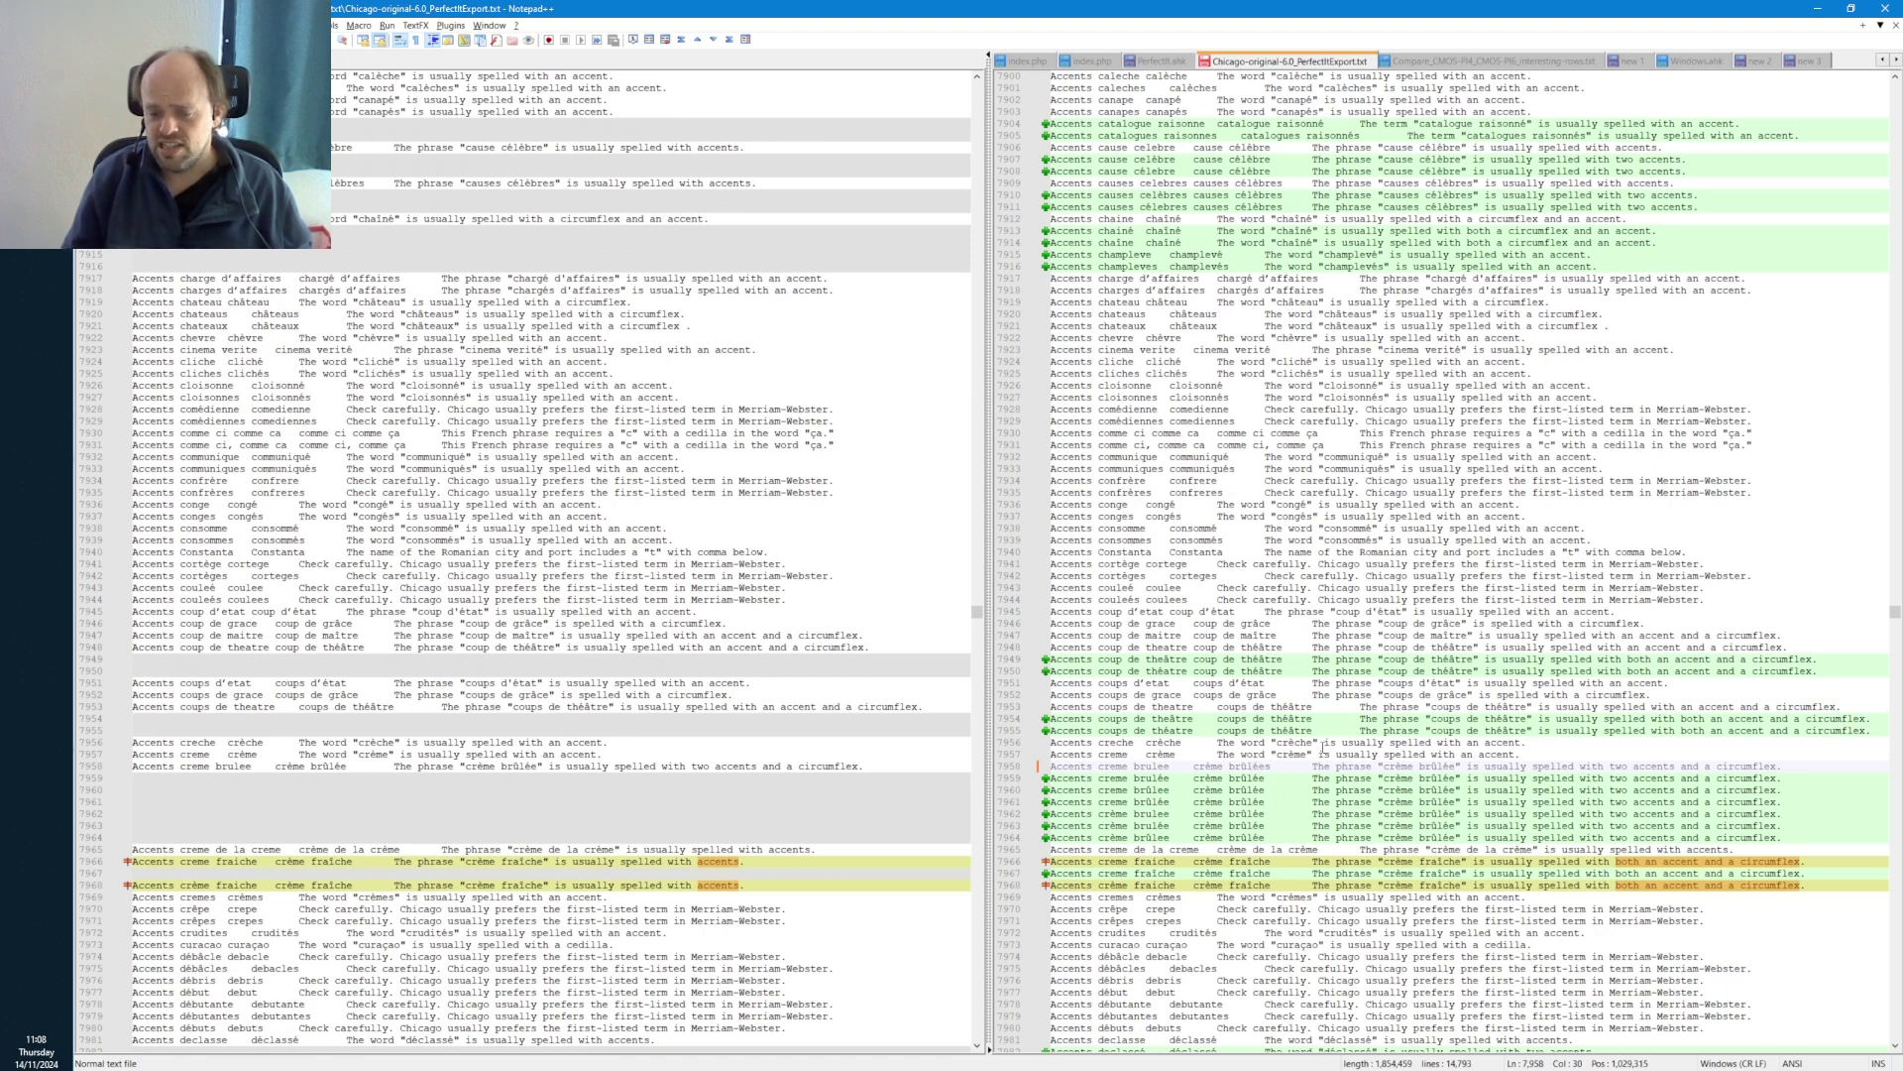
pyautogui.press('Right')
pyautogui.press('Right')
pyautogui.press('Right')
pyautogui.press('Right')
pyautogui.press('Right')
pyautogui.press('Right')
pyautogui.press('Right')
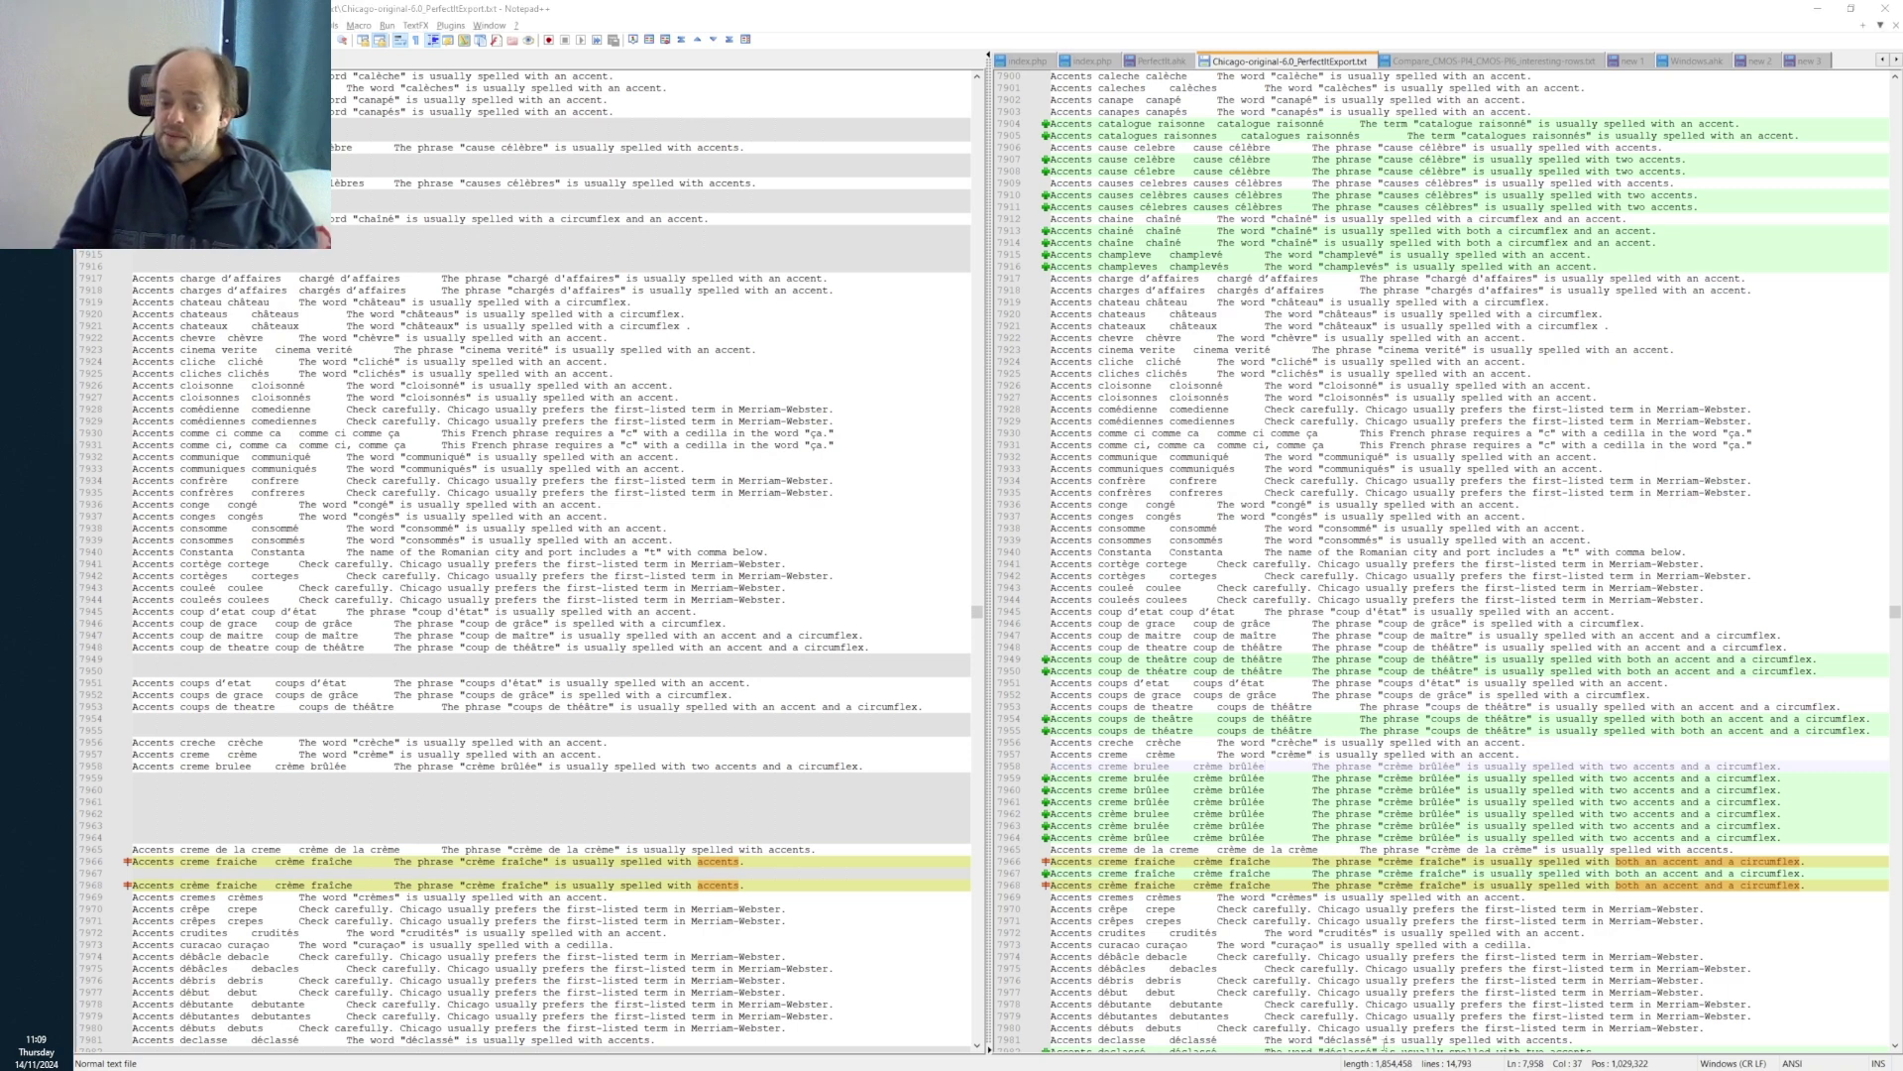
# - Highlight the changed and added "crème fraîche" entries in the 6.0 export and compare their accent variants
pyautogui.moveTo(1301, 881); pyautogui.dragTo(1124, 861)
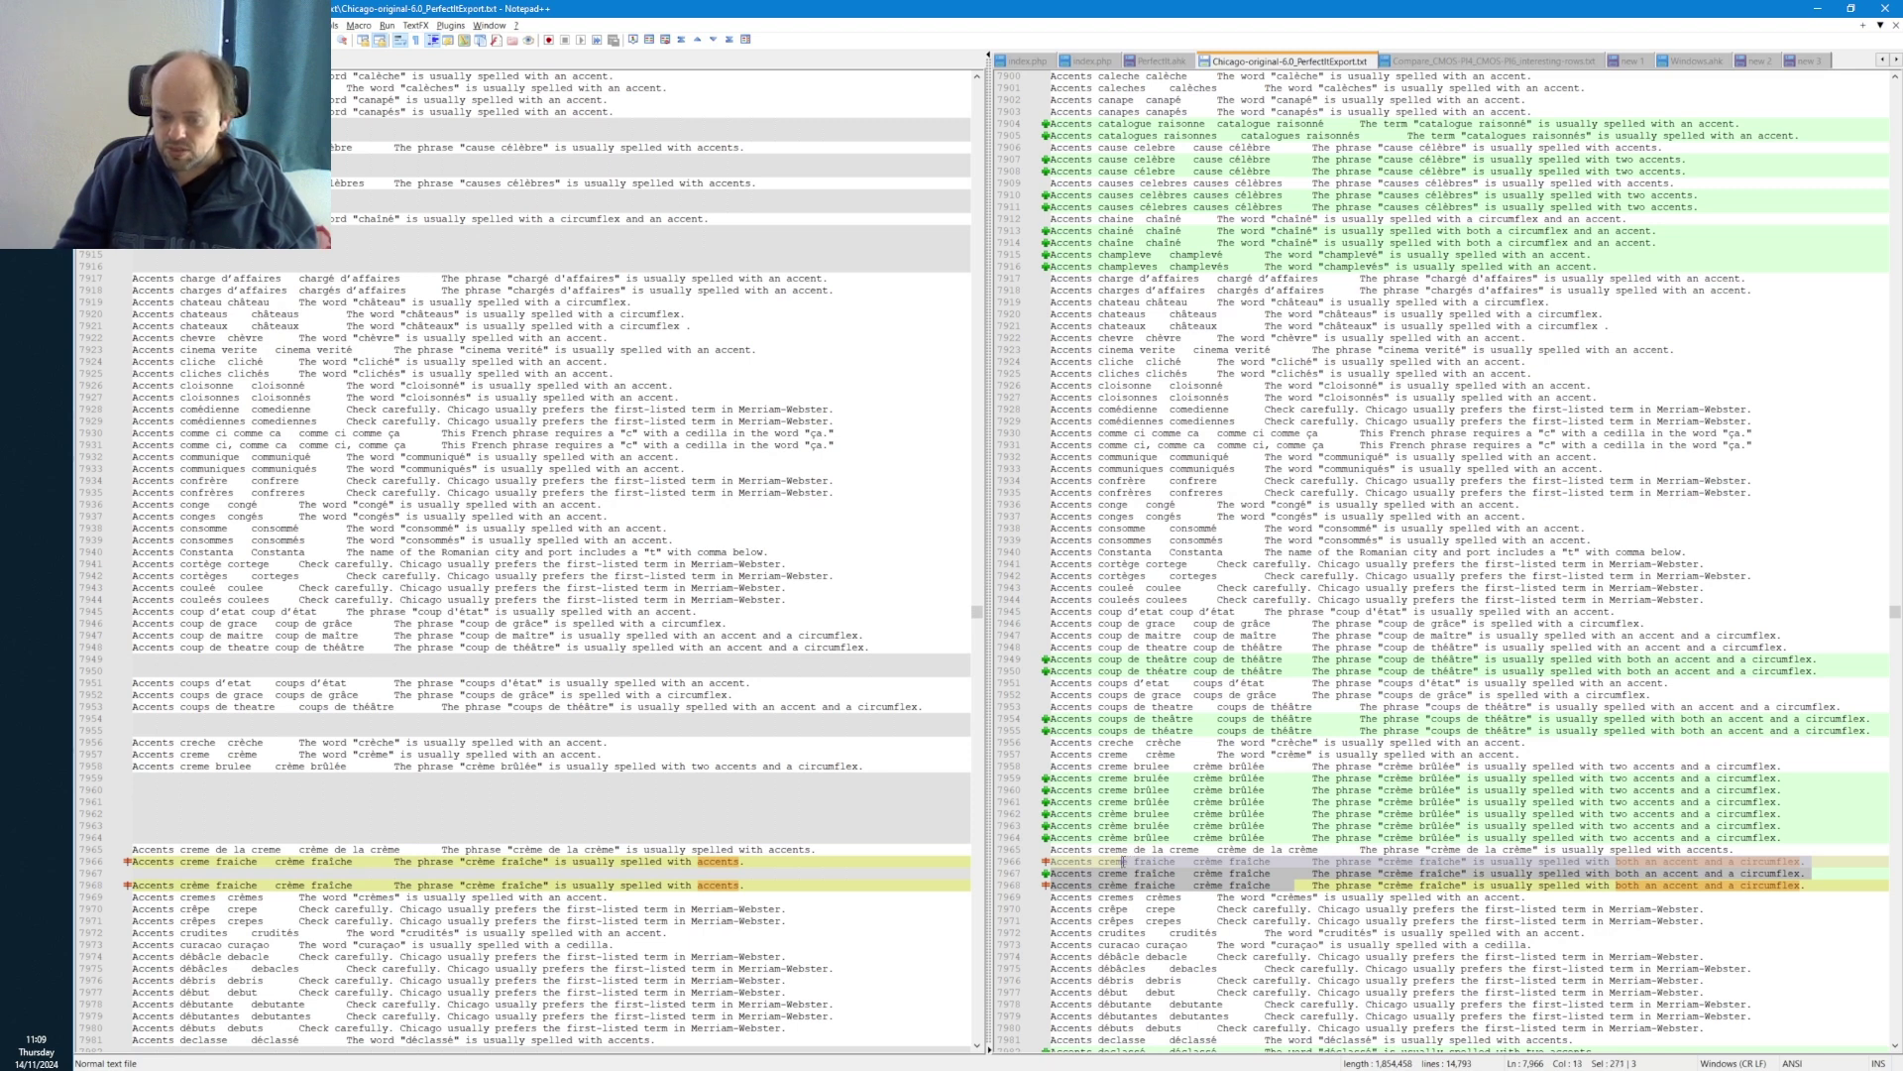
pyautogui.click(1123, 883)
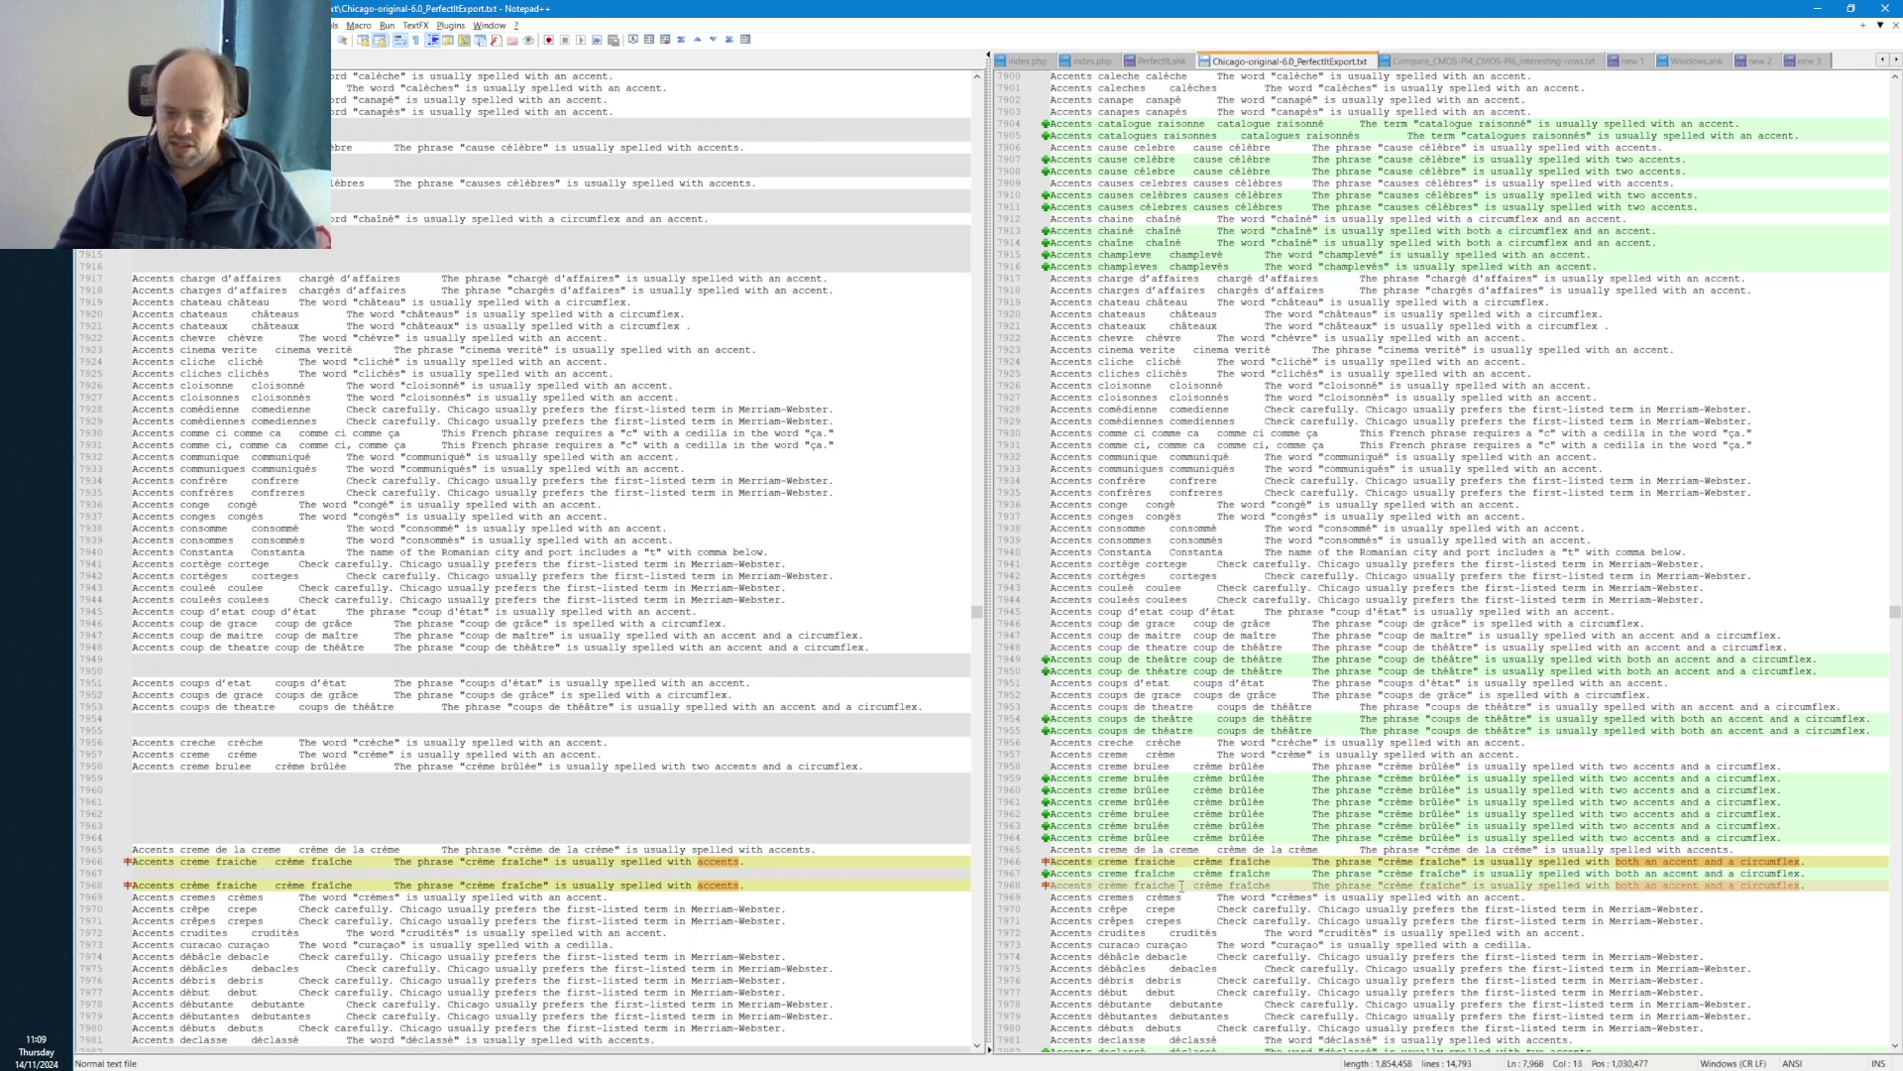
pyautogui.moveTo(1180, 886); pyautogui.dragTo(1064, 861)
pyautogui.click(1116, 885)
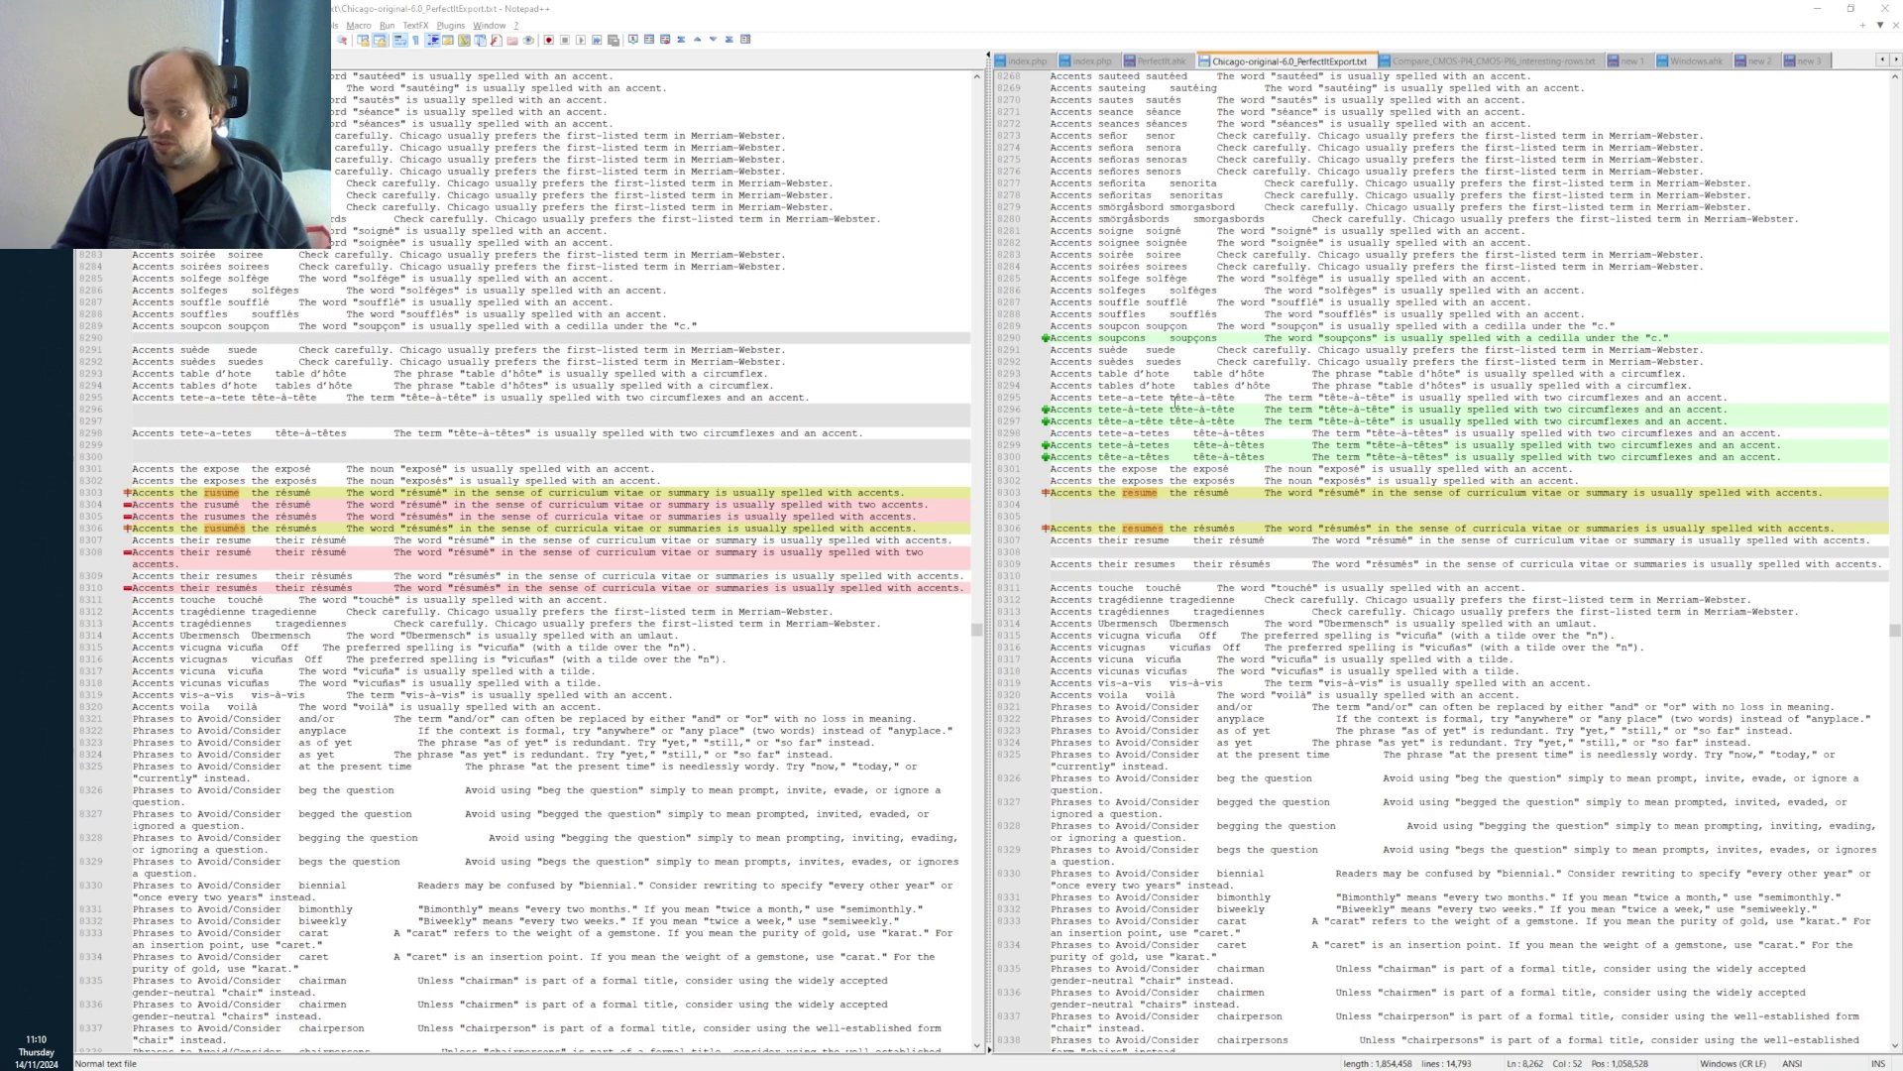
# - Move past the added "tête-à-têtes" entries to the new Titles of Newspapers and Magazines rules in the 6.0 export
pyautogui.click(1120, 436)
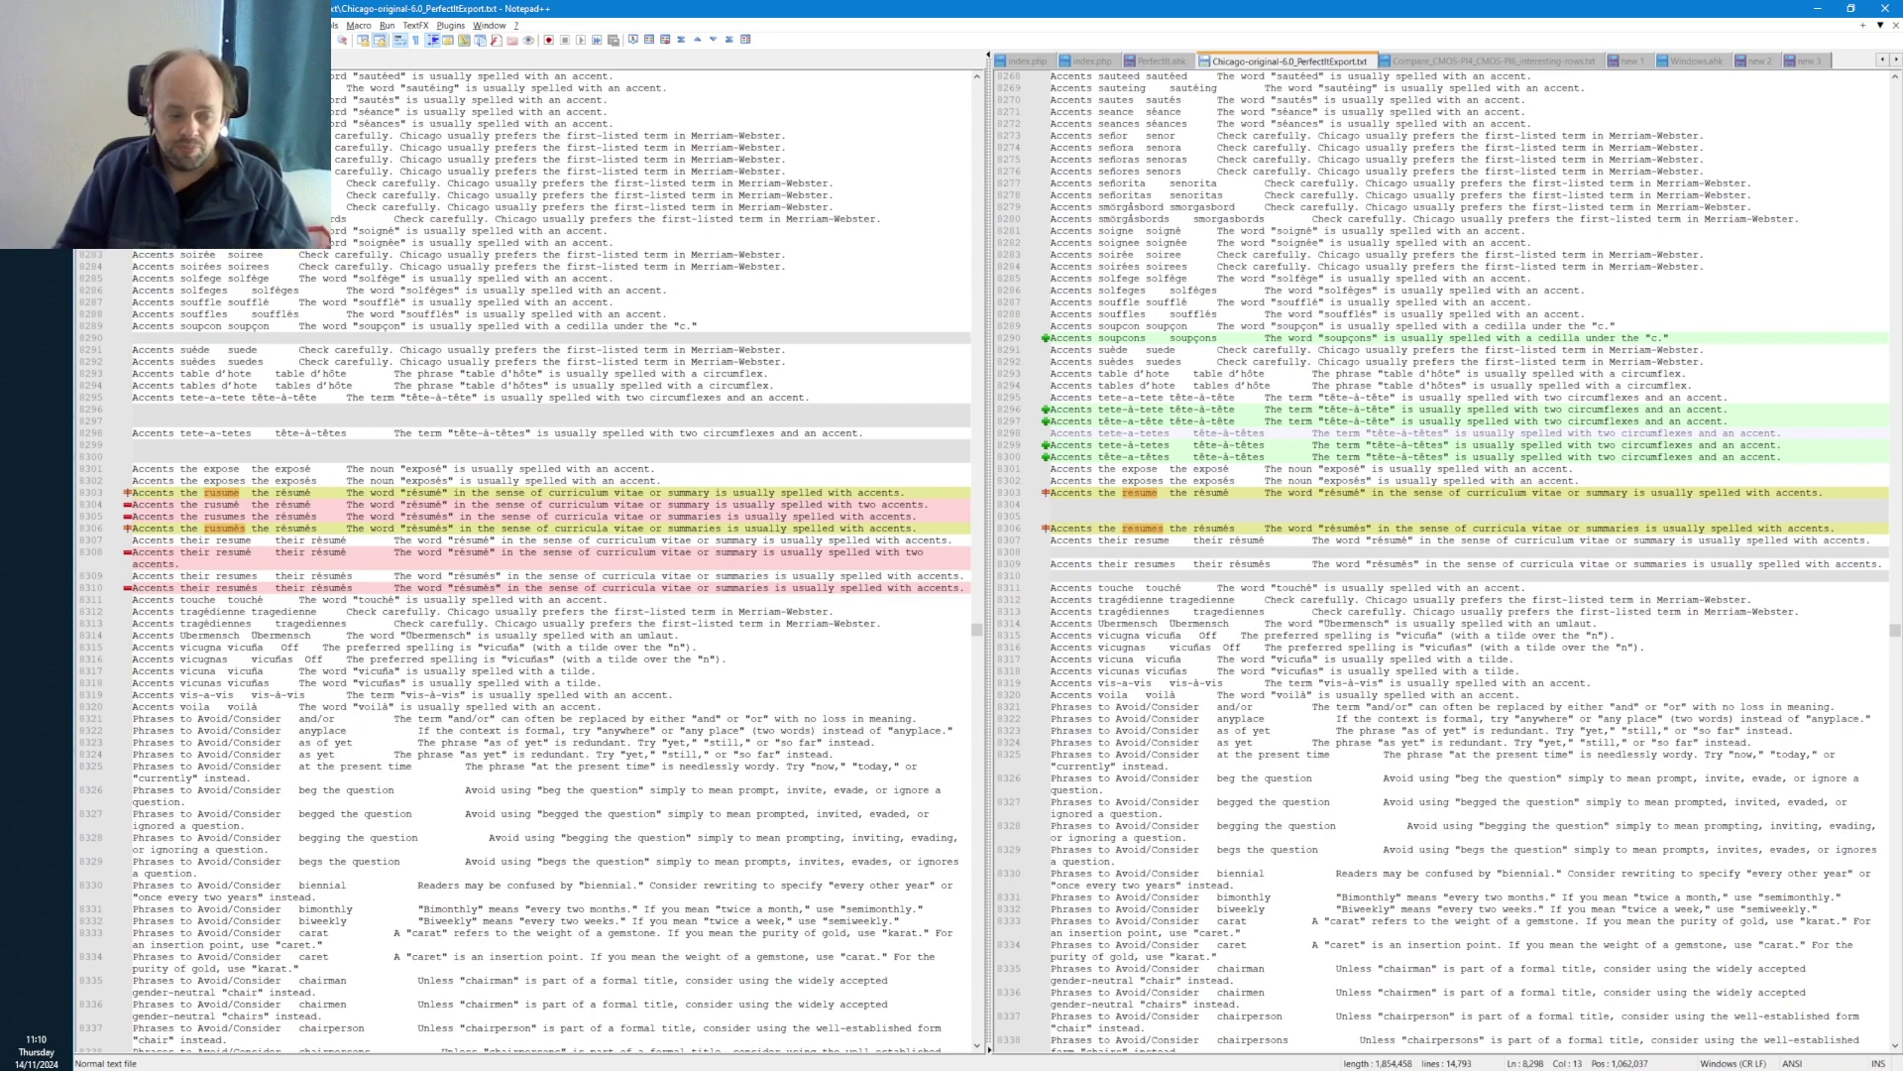
pyautogui.press('pagedown')
pyautogui.press('pagedown')
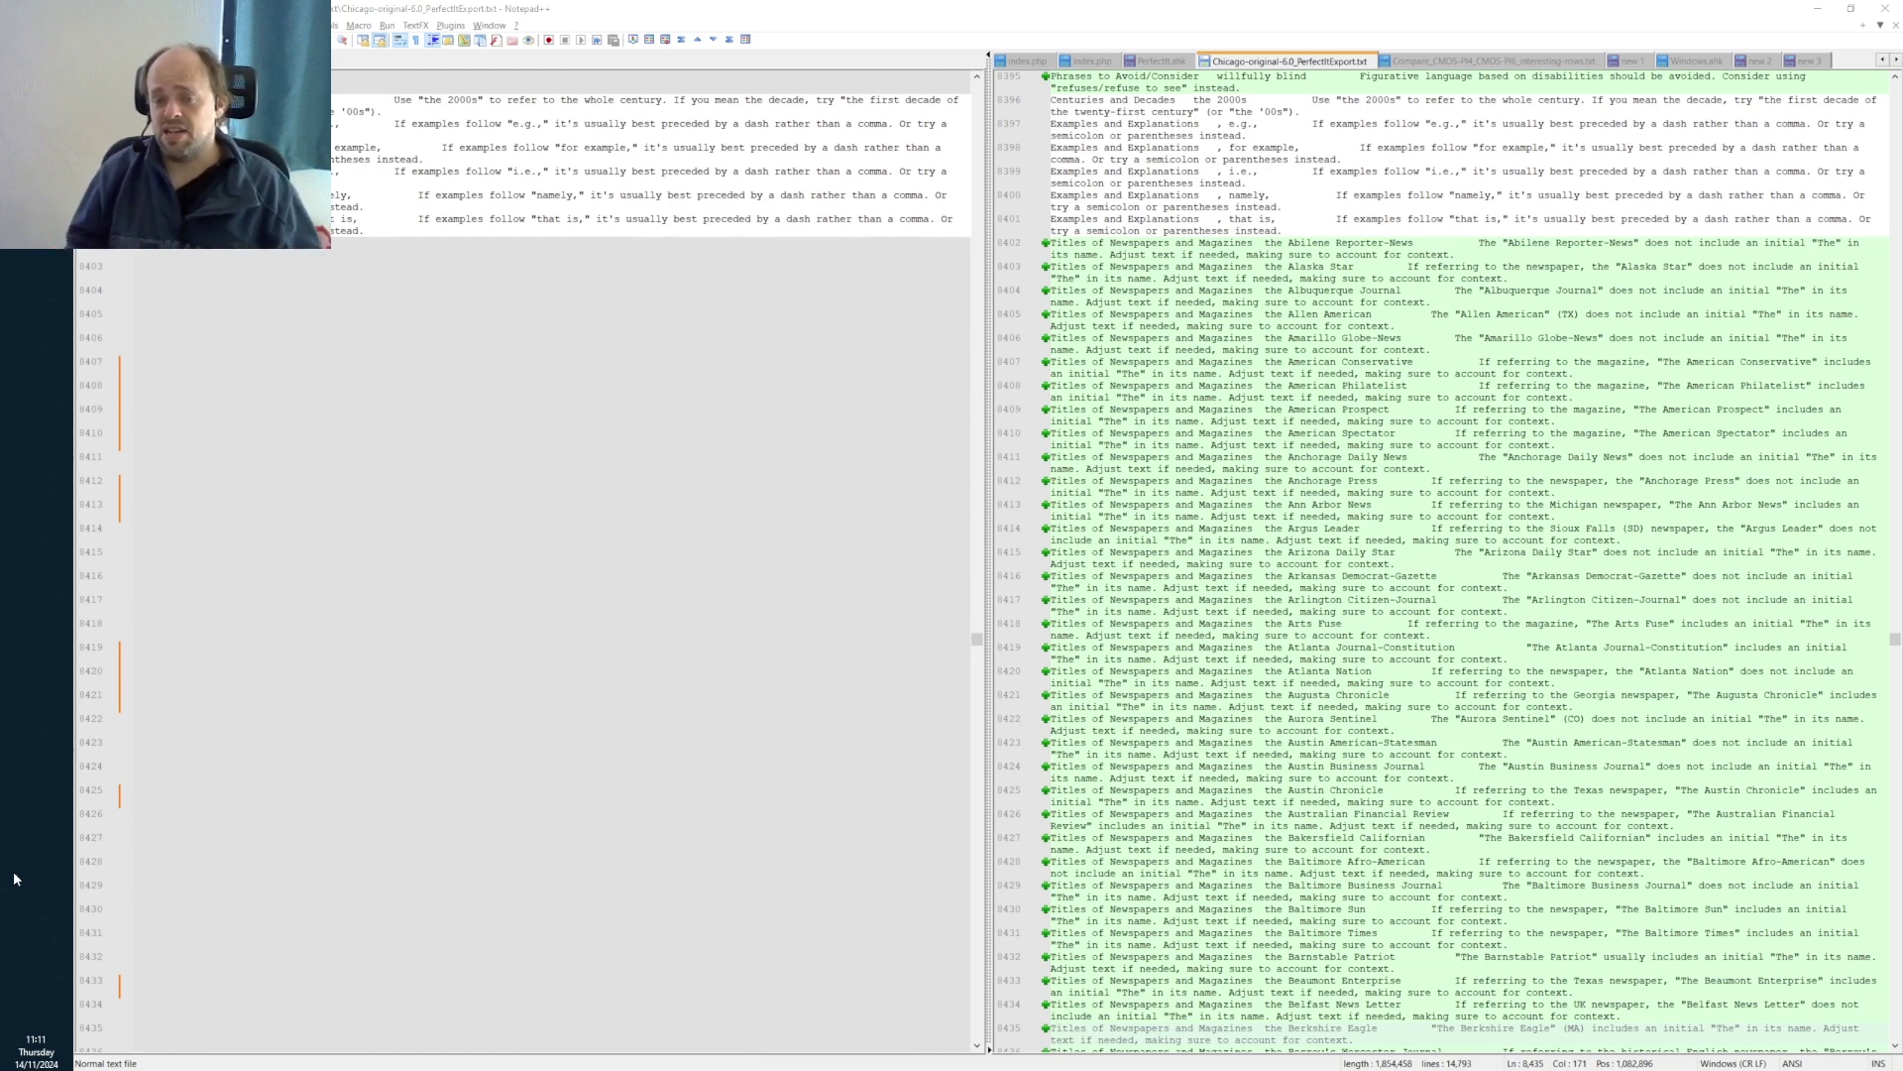
pyautogui.click(1253, 243)
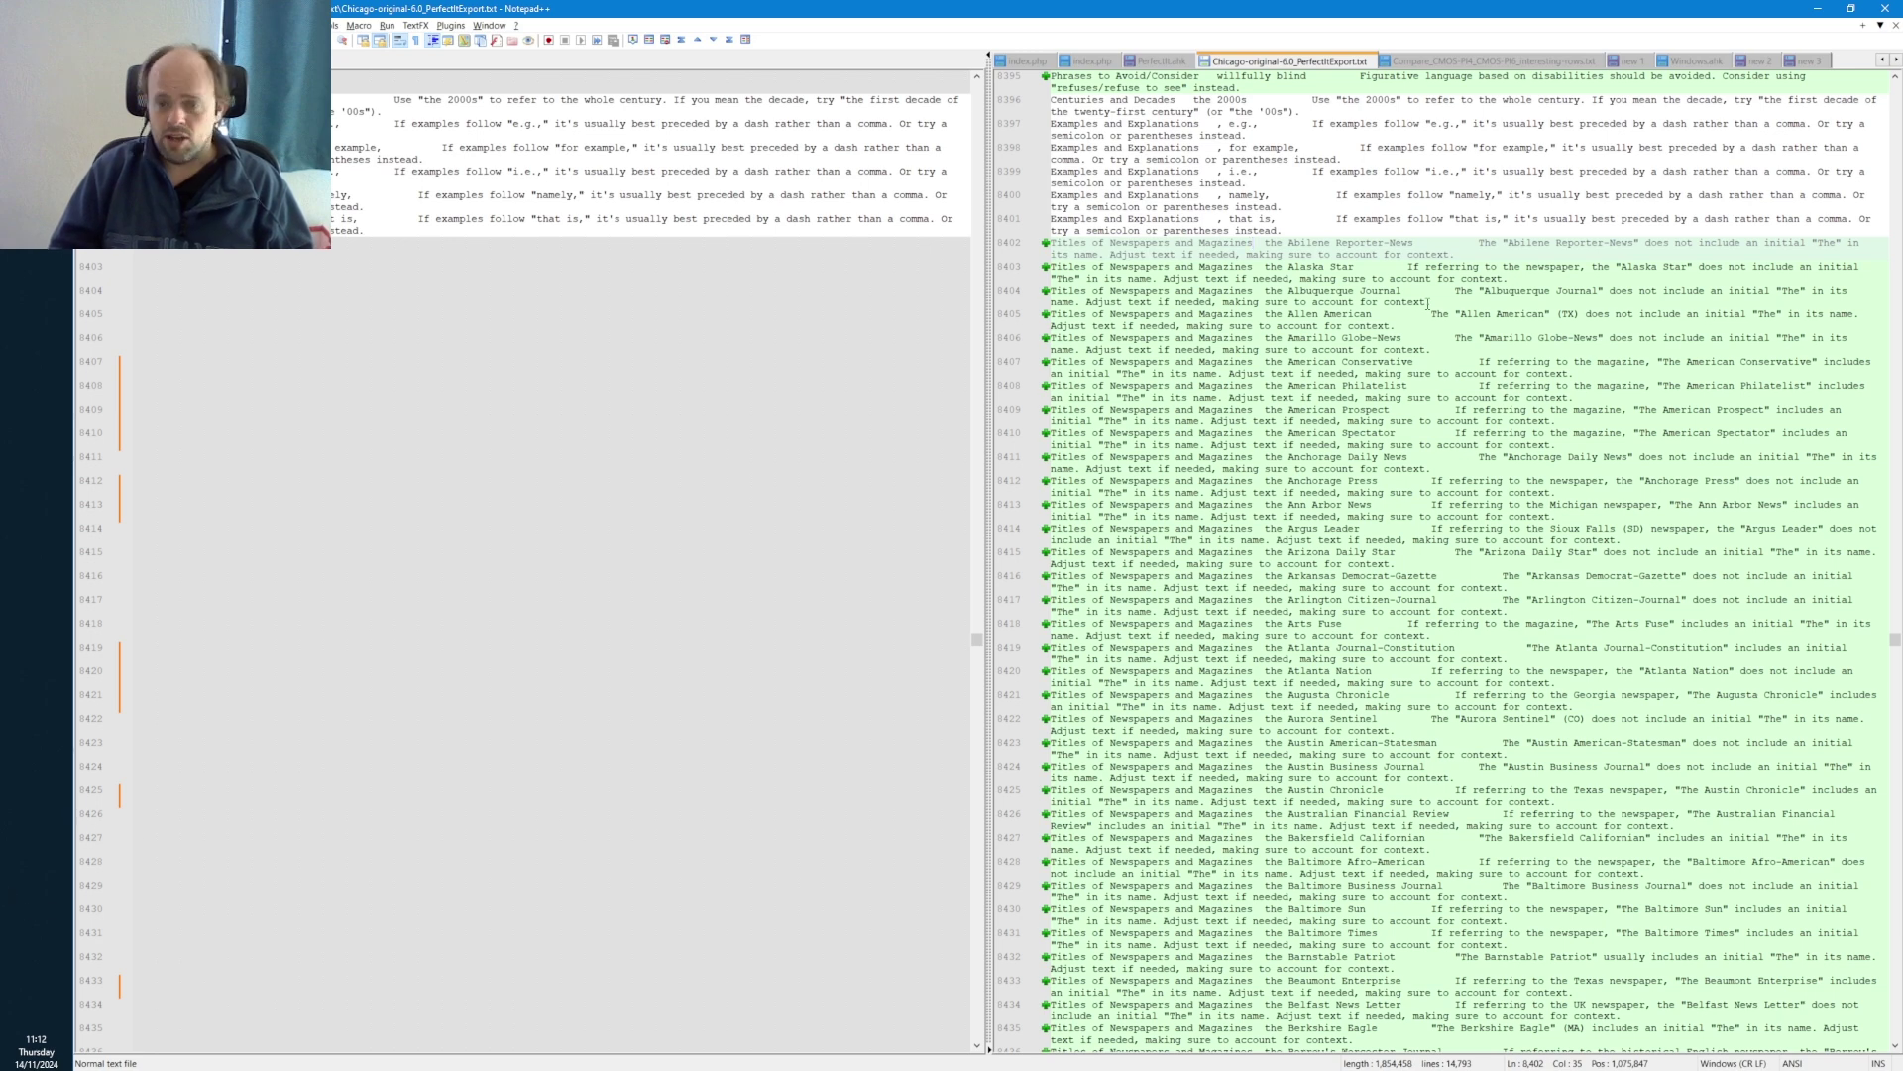
pyautogui.click(1310, 254)
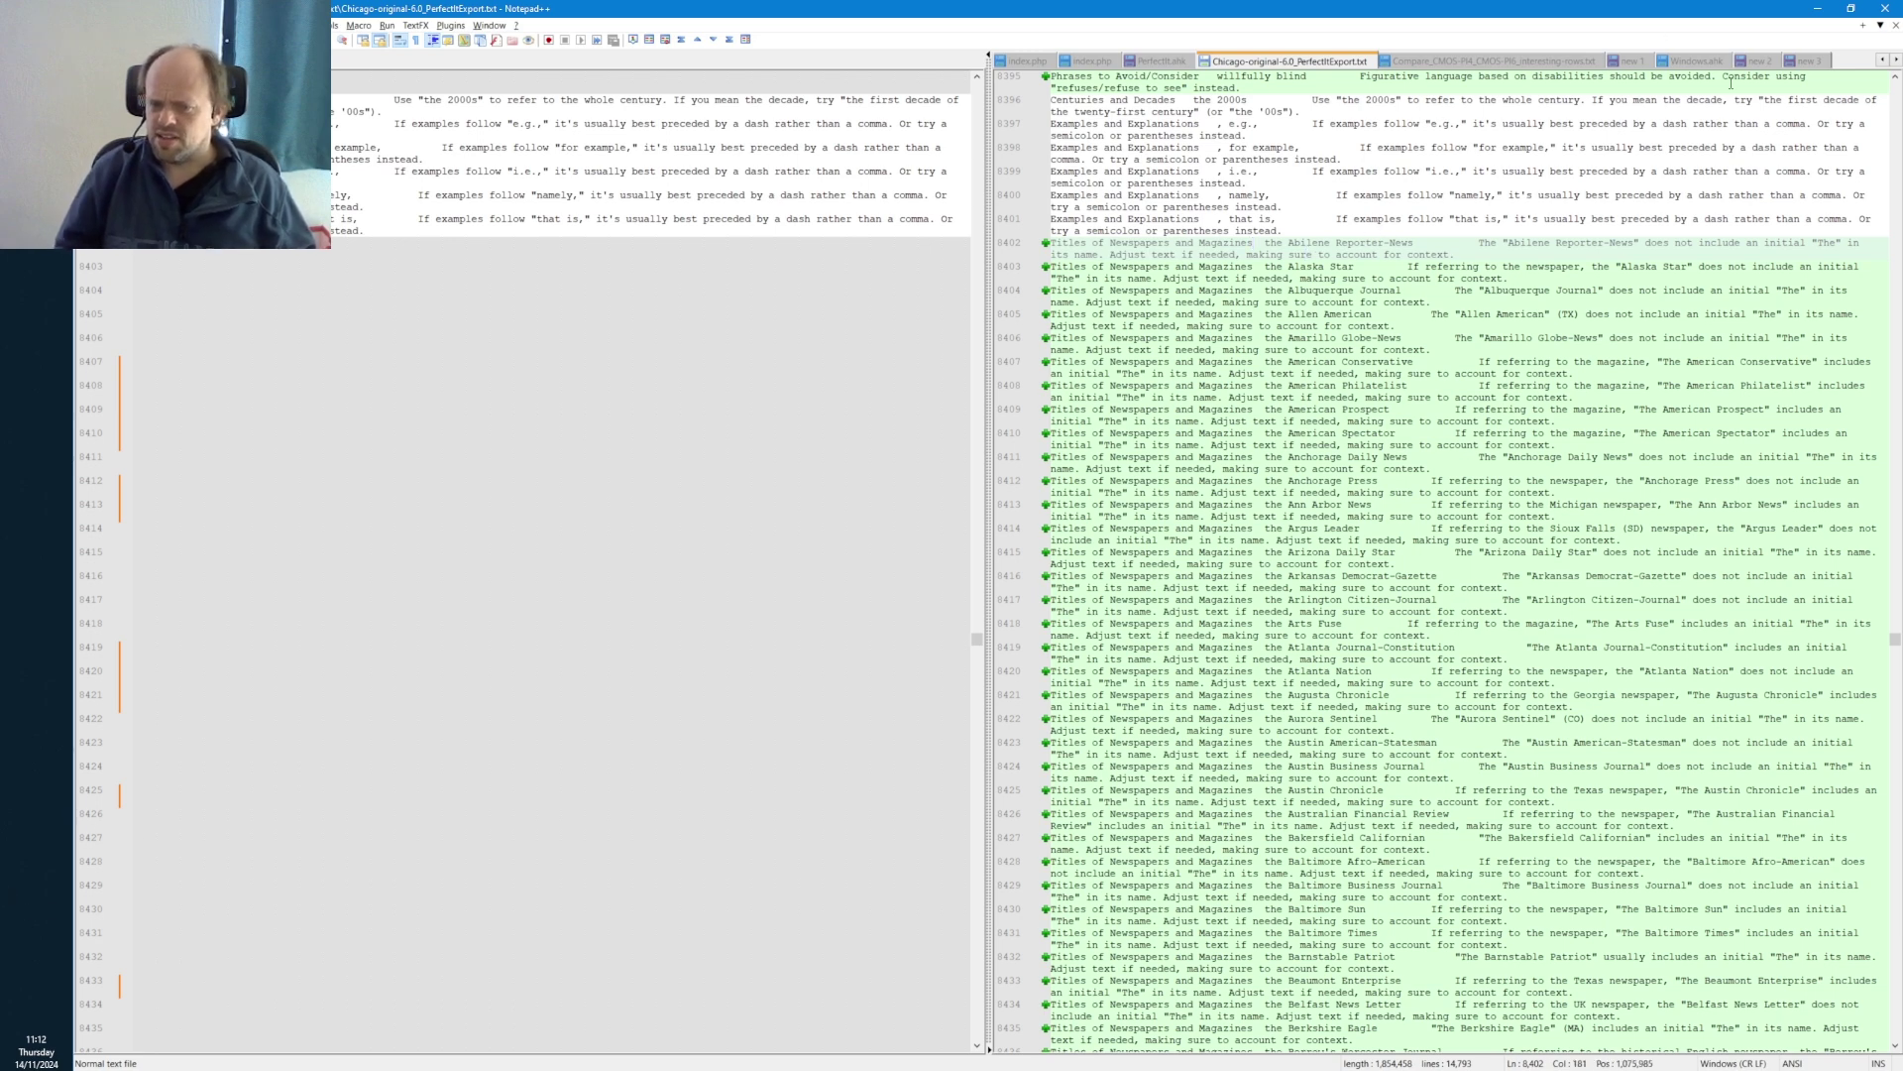
# - Select "Albuquerque Journal" on line 8404 of the 6.0 export and find all its occurrences in the current document
pyautogui.press('Up')
pyautogui.press('Down')
pyautogui.press('Down')
pyautogui.press('Down')
pyautogui.press('Down')
pyautogui.press('Down')
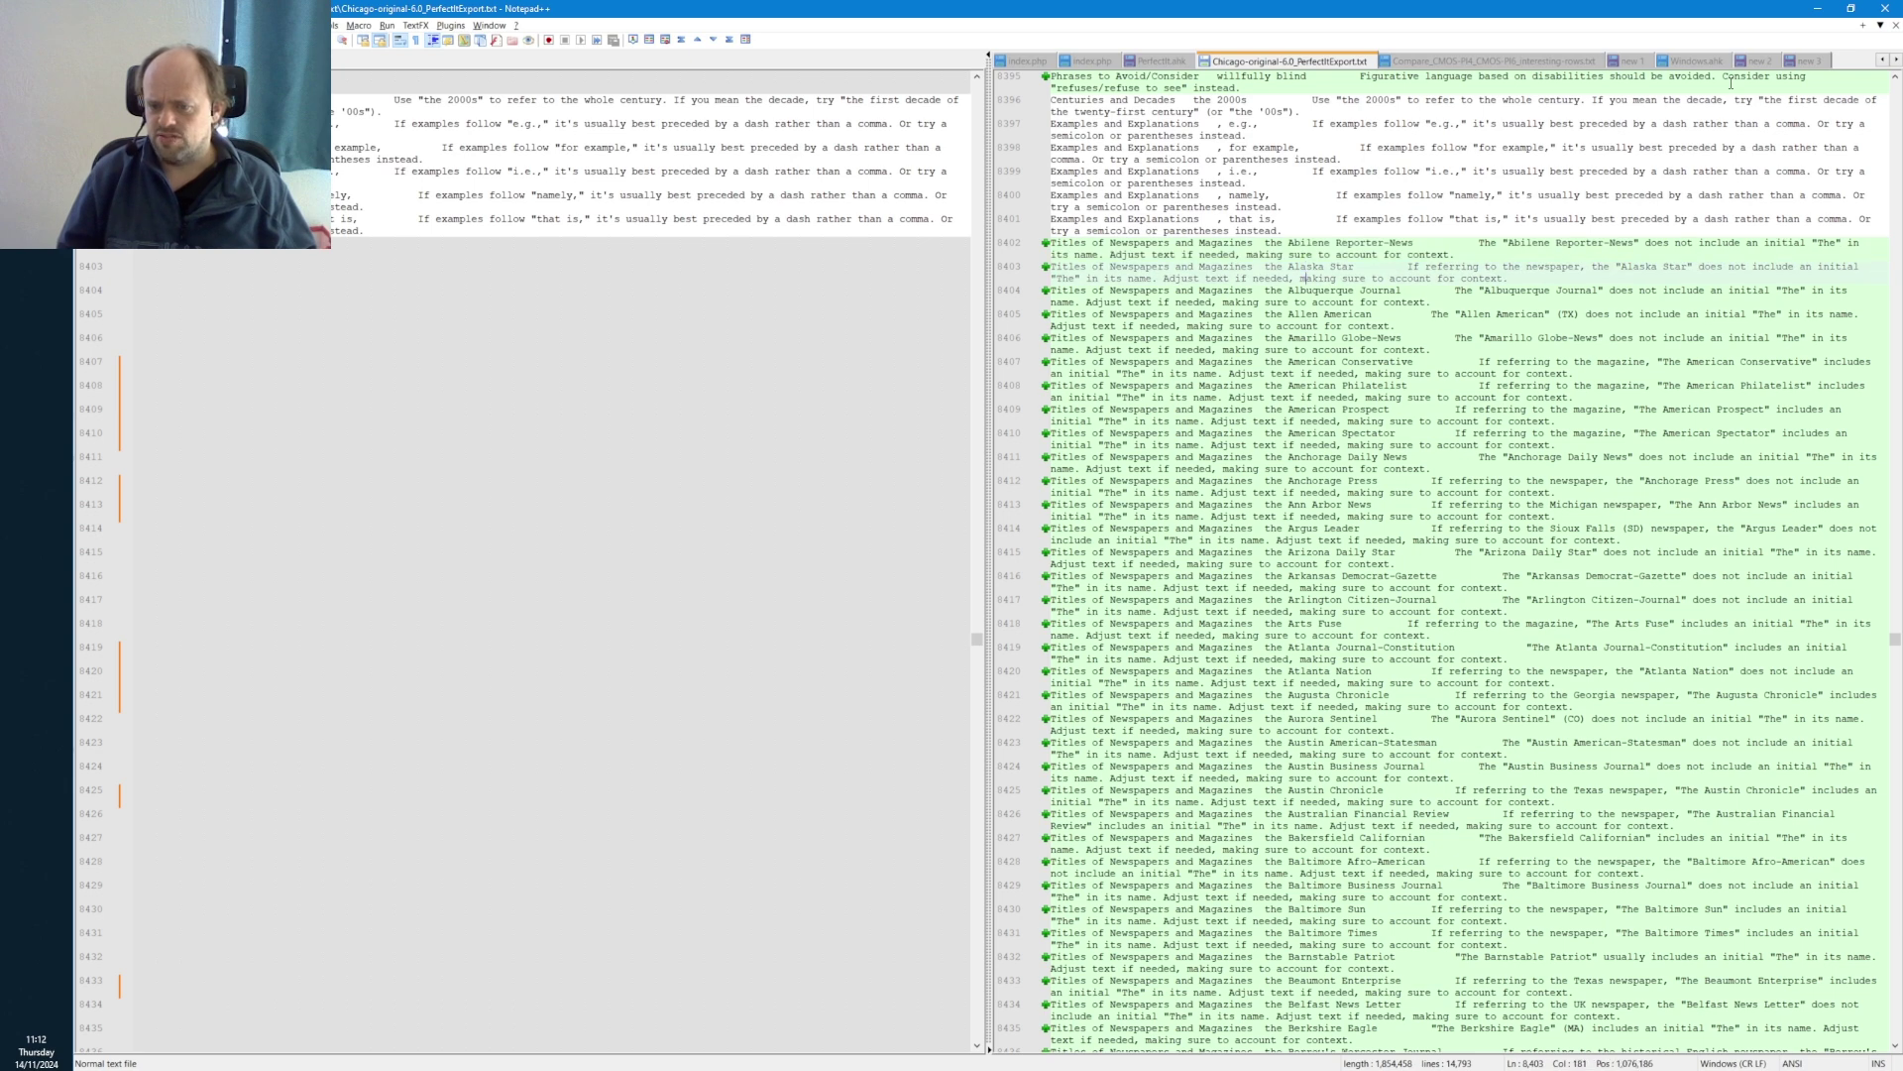
pyautogui.press('Up')
pyautogui.hotkey('ctrl', 'Left')
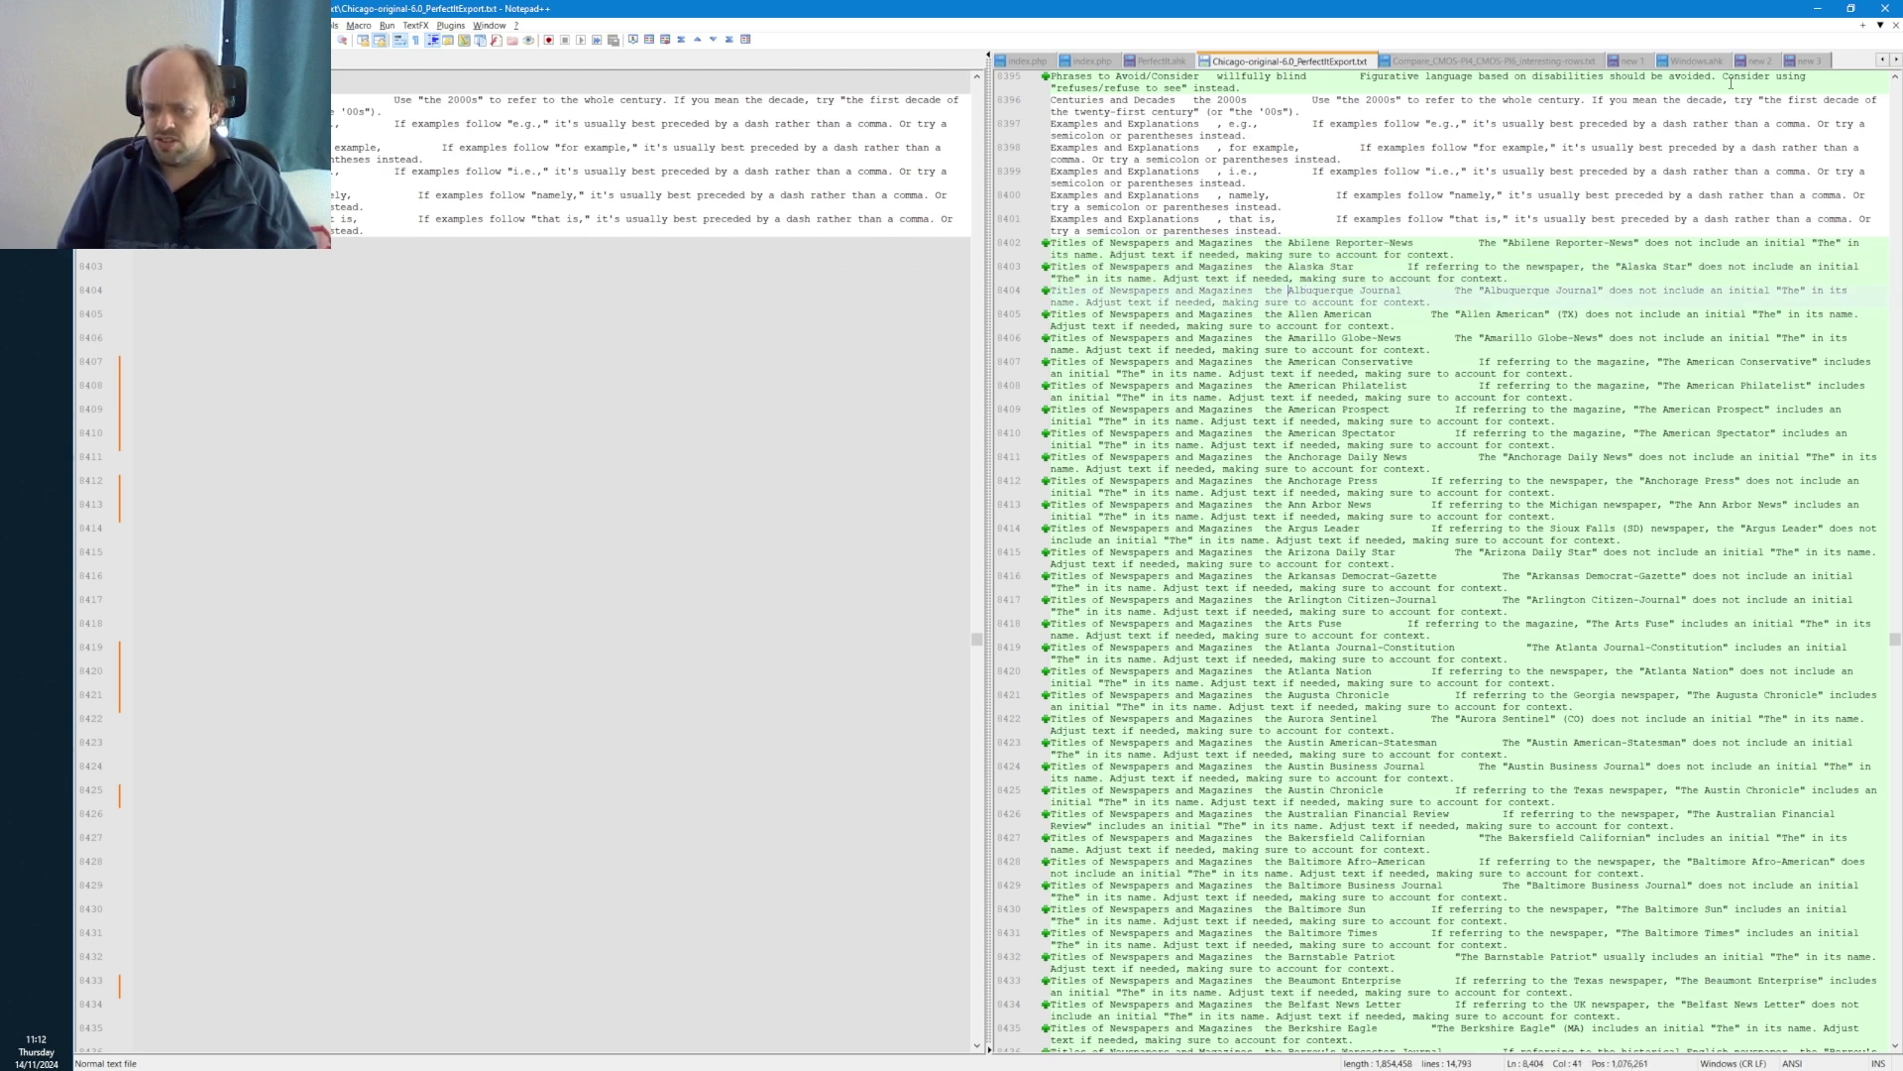
pyautogui.hotkey('shift', 'Right')
pyautogui.hotkey('shift', 'Right')
pyautogui.hotkey('shift', 'Right')
pyautogui.hotkey('shift', 'Right')
pyautogui.hotkey('shift', 'Right')
pyautogui.hotkey('shift', 'Right')
pyautogui.hotkey('shift', 'Right')
pyautogui.hotkey('shift', 'Right')
pyautogui.hotkey('shift', 'Right')
pyautogui.hotkey('shift', 'Right')
pyautogui.hotkey('shift', 'Right')
pyautogui.hotkey('shift', 'Right')
pyautogui.hotkey('shift', 'Right')
pyautogui.hotkey('shift', 'Right')
pyautogui.hotkey('shift', 'Right')
pyautogui.hotkey('shift', 'Right')
pyautogui.hotkey('shift', 'Right')
pyautogui.hotkey('shift', 'Right')
pyautogui.hotkey('shift', 'Right')
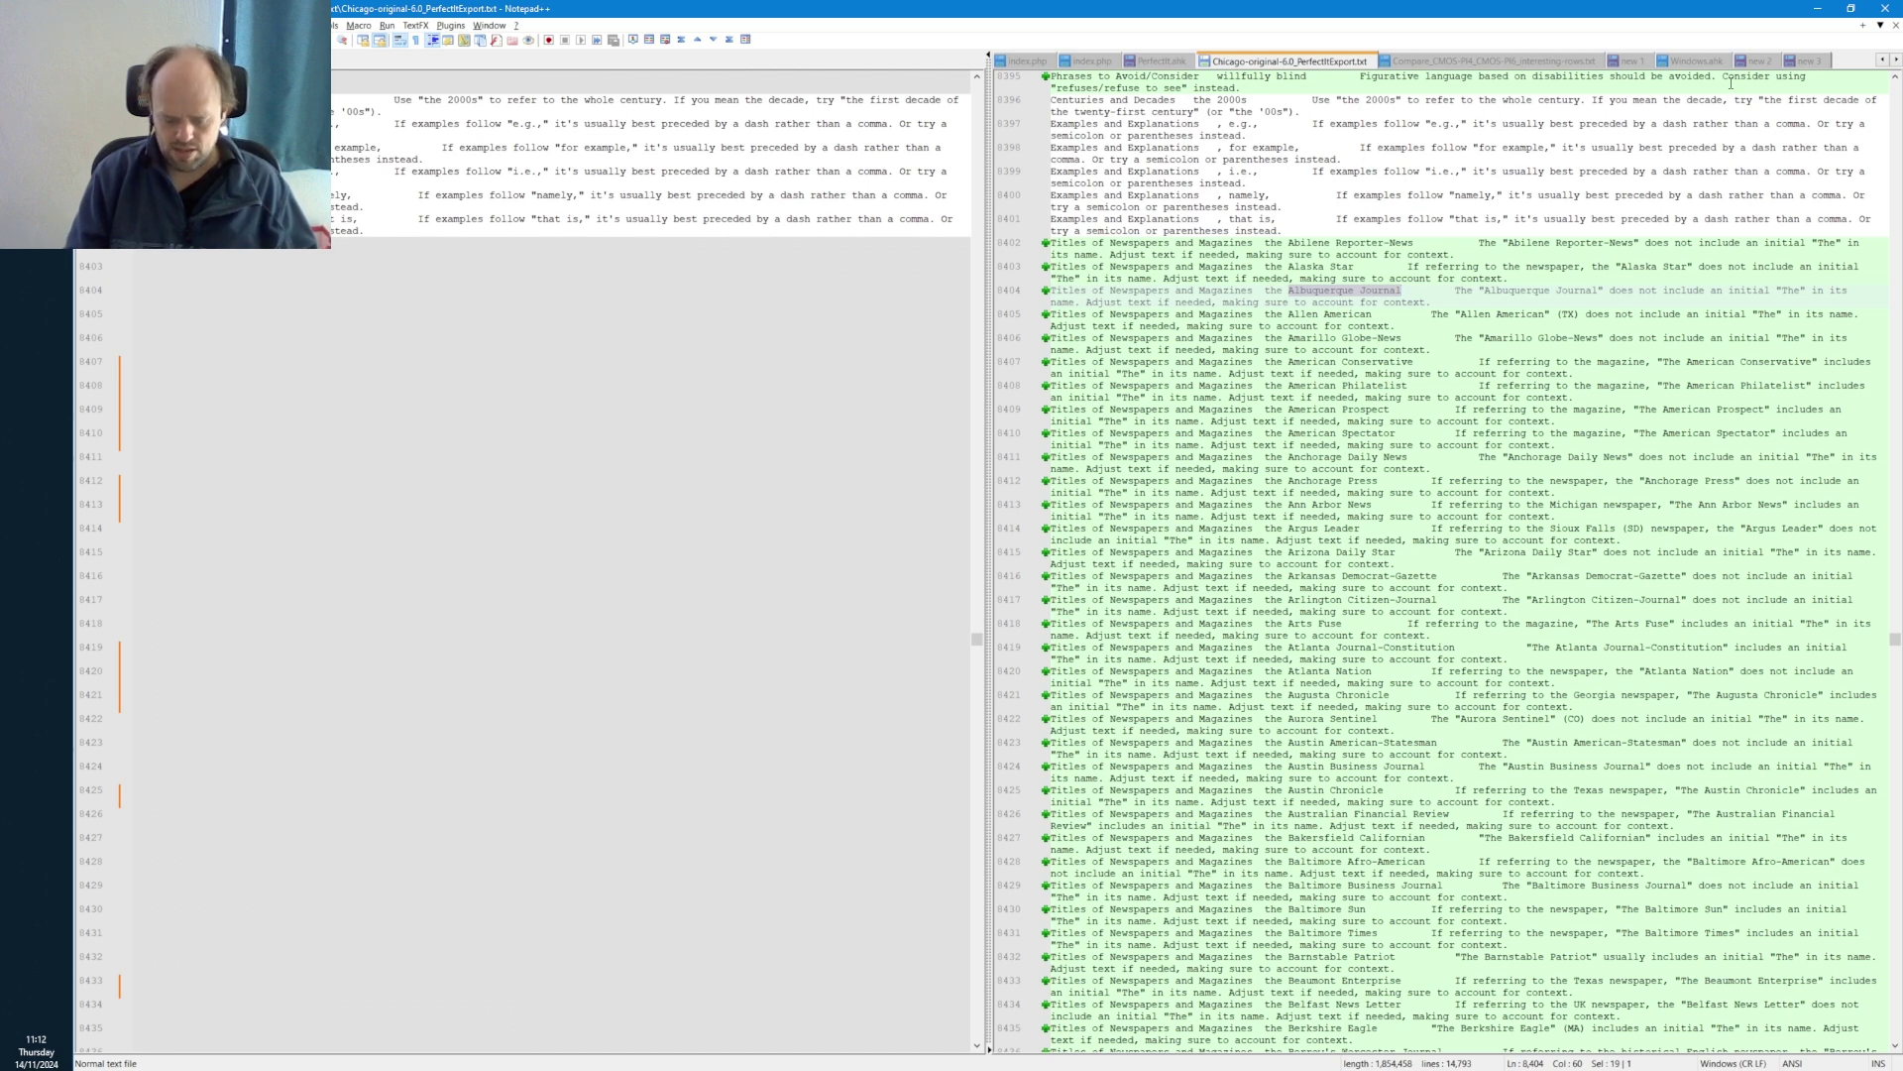
pyautogui.hotkey('ctrl', 'f')
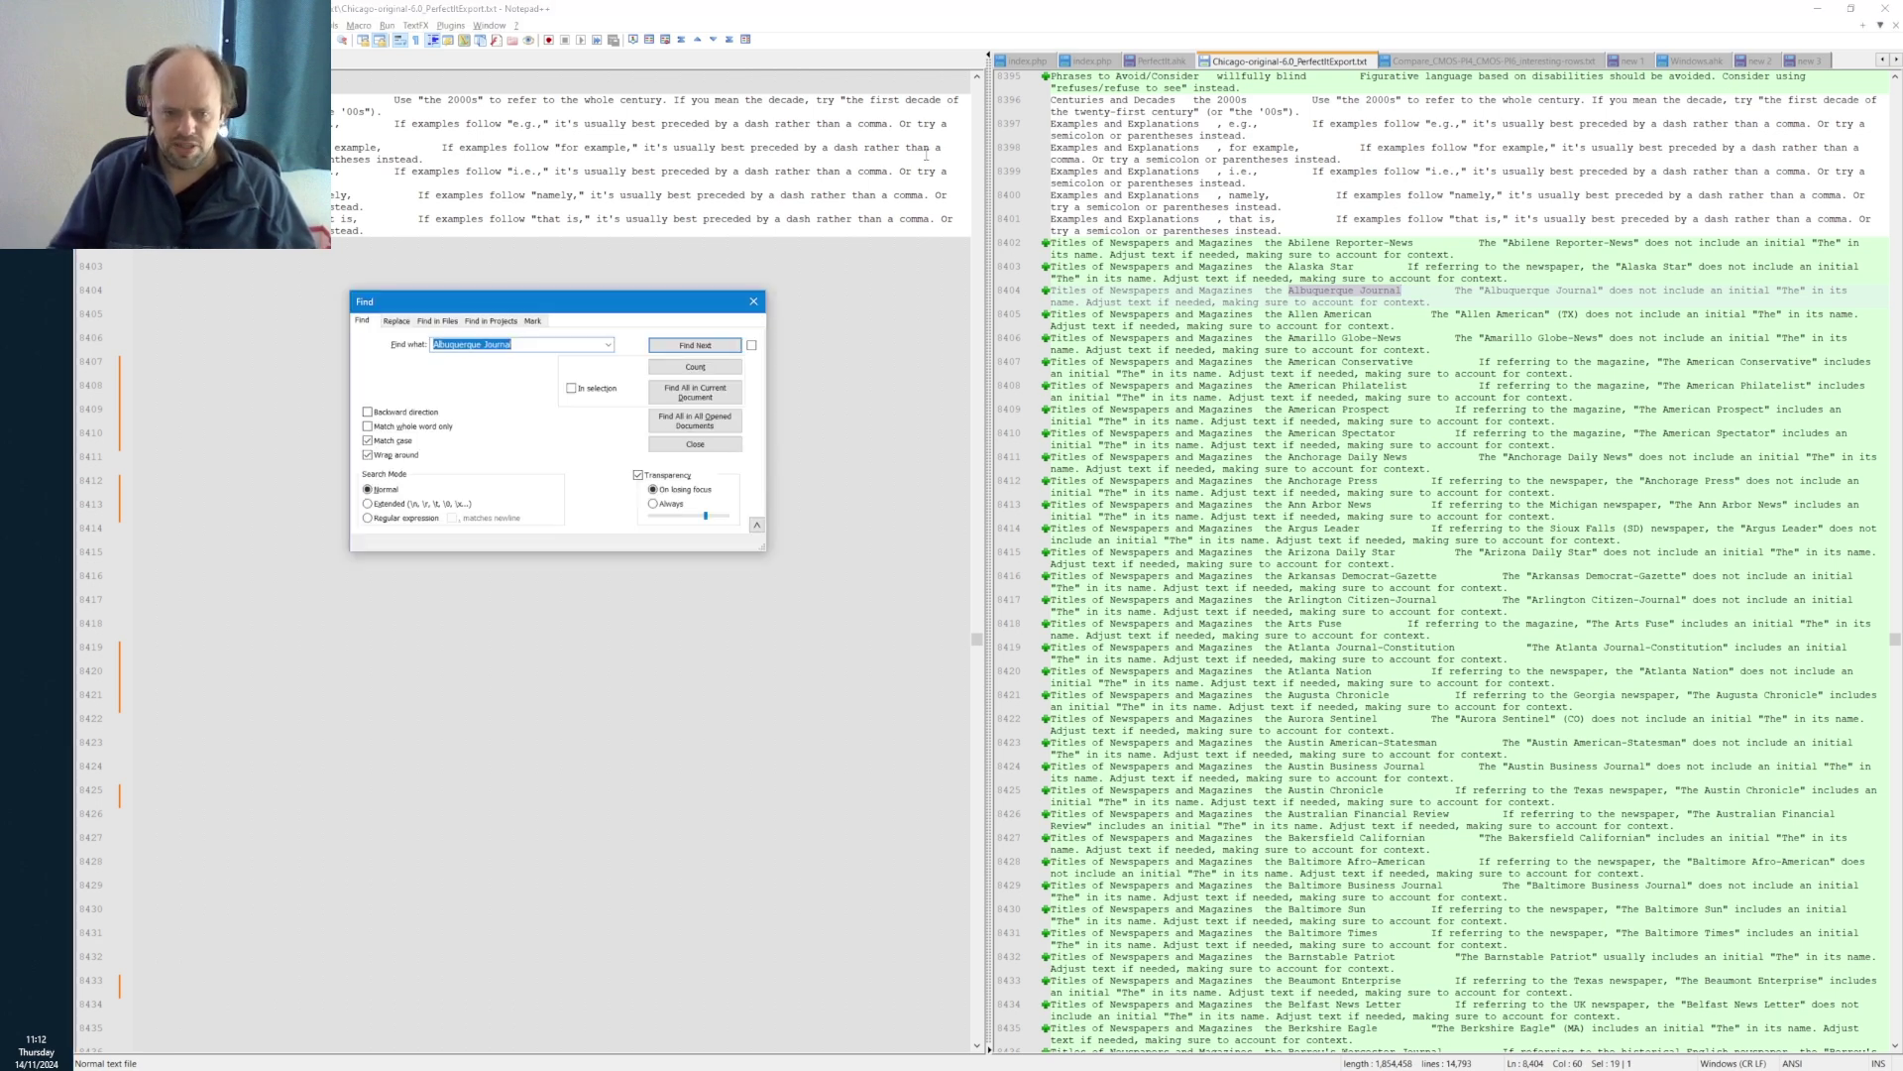
pyautogui.click(694, 393)
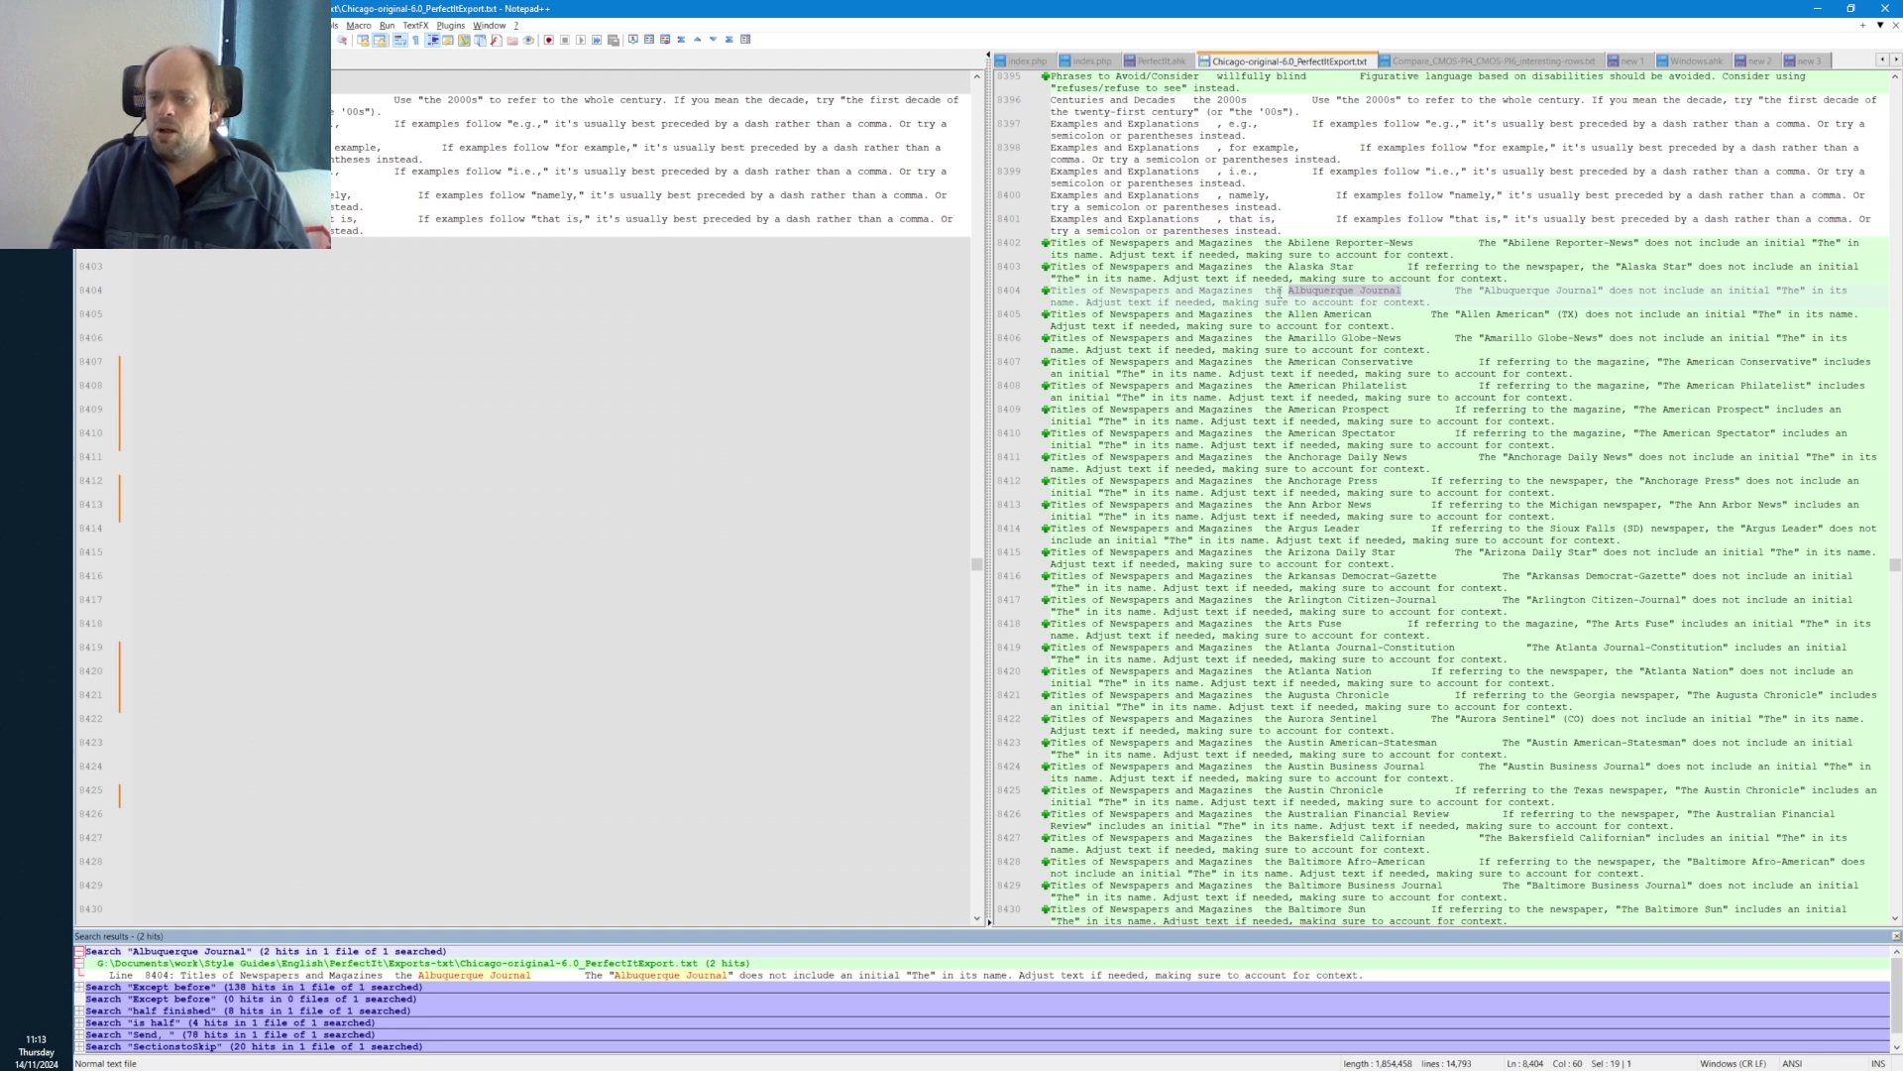
# - Inspect the word "the" before "Albuquerque Journal" in the line 8404 entry of the 6.0 export
pyautogui.click(1278, 291)
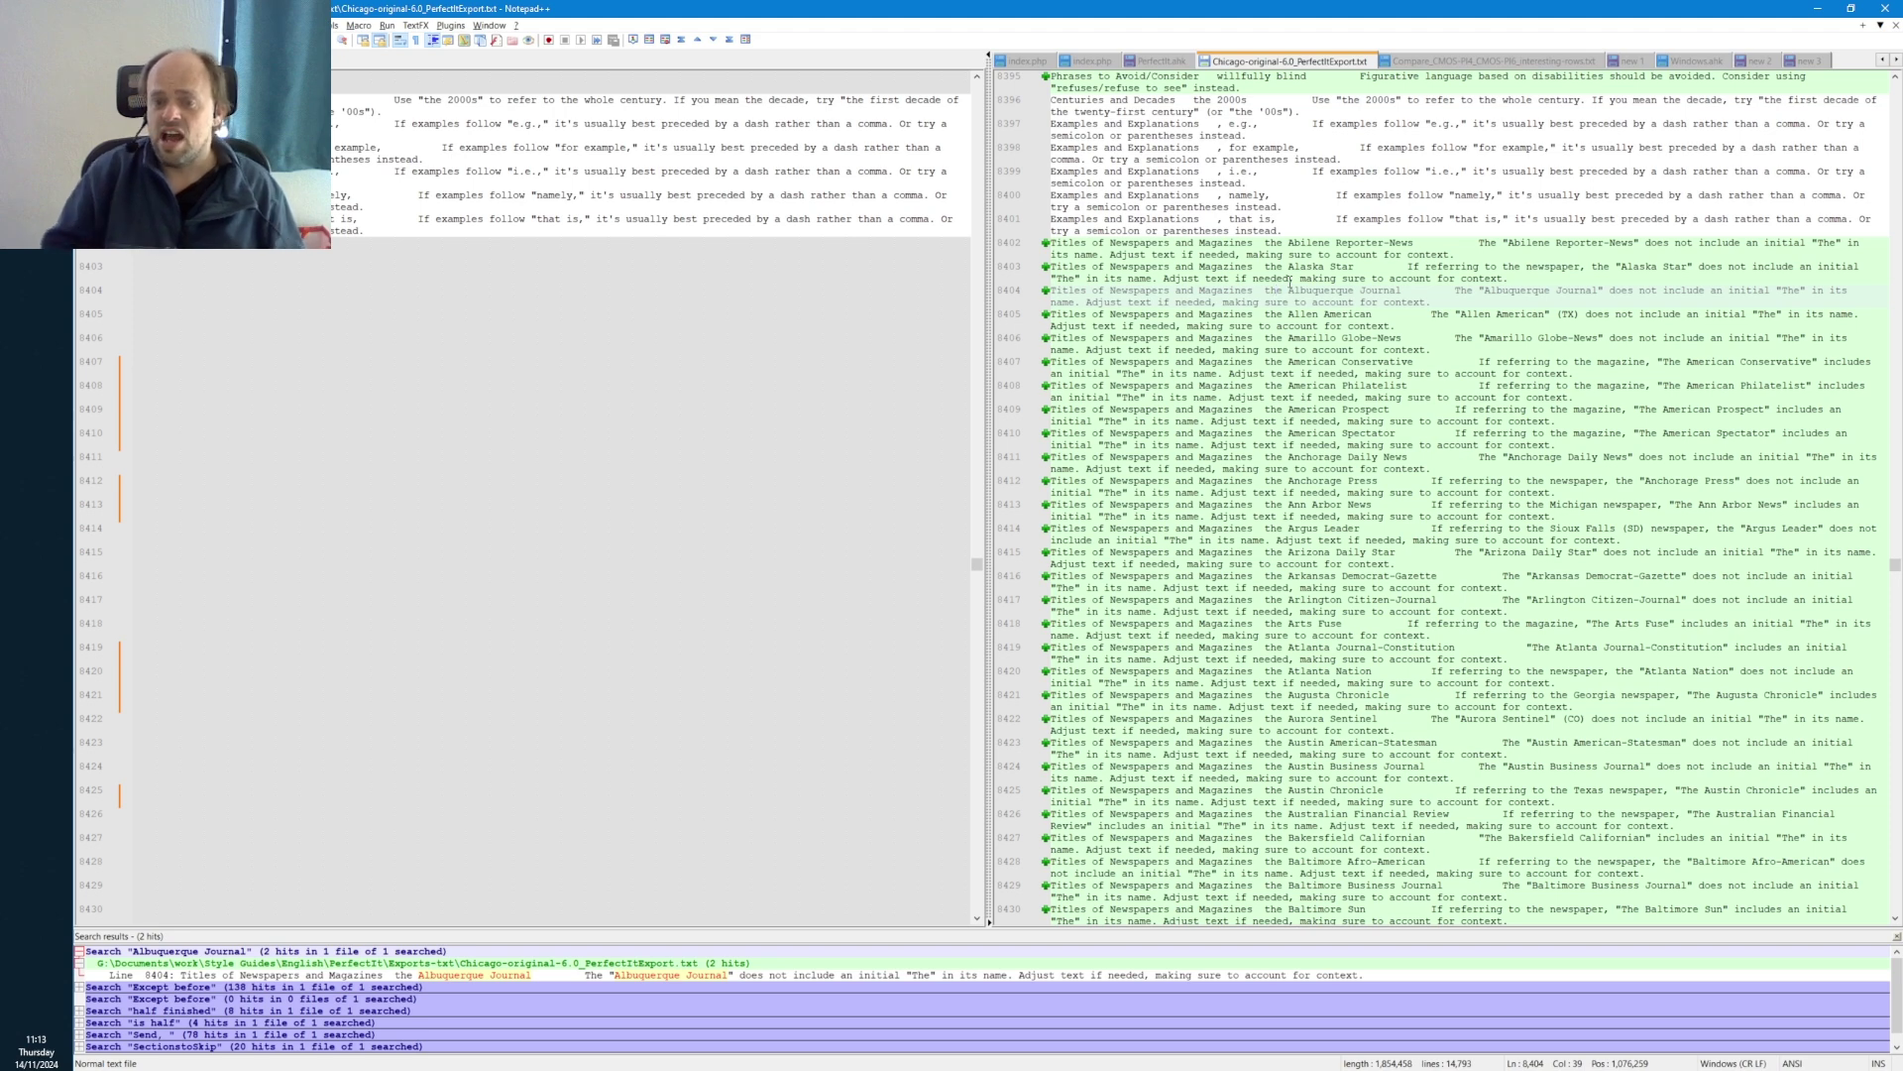
pyautogui.hotkey('shift', 'Left')
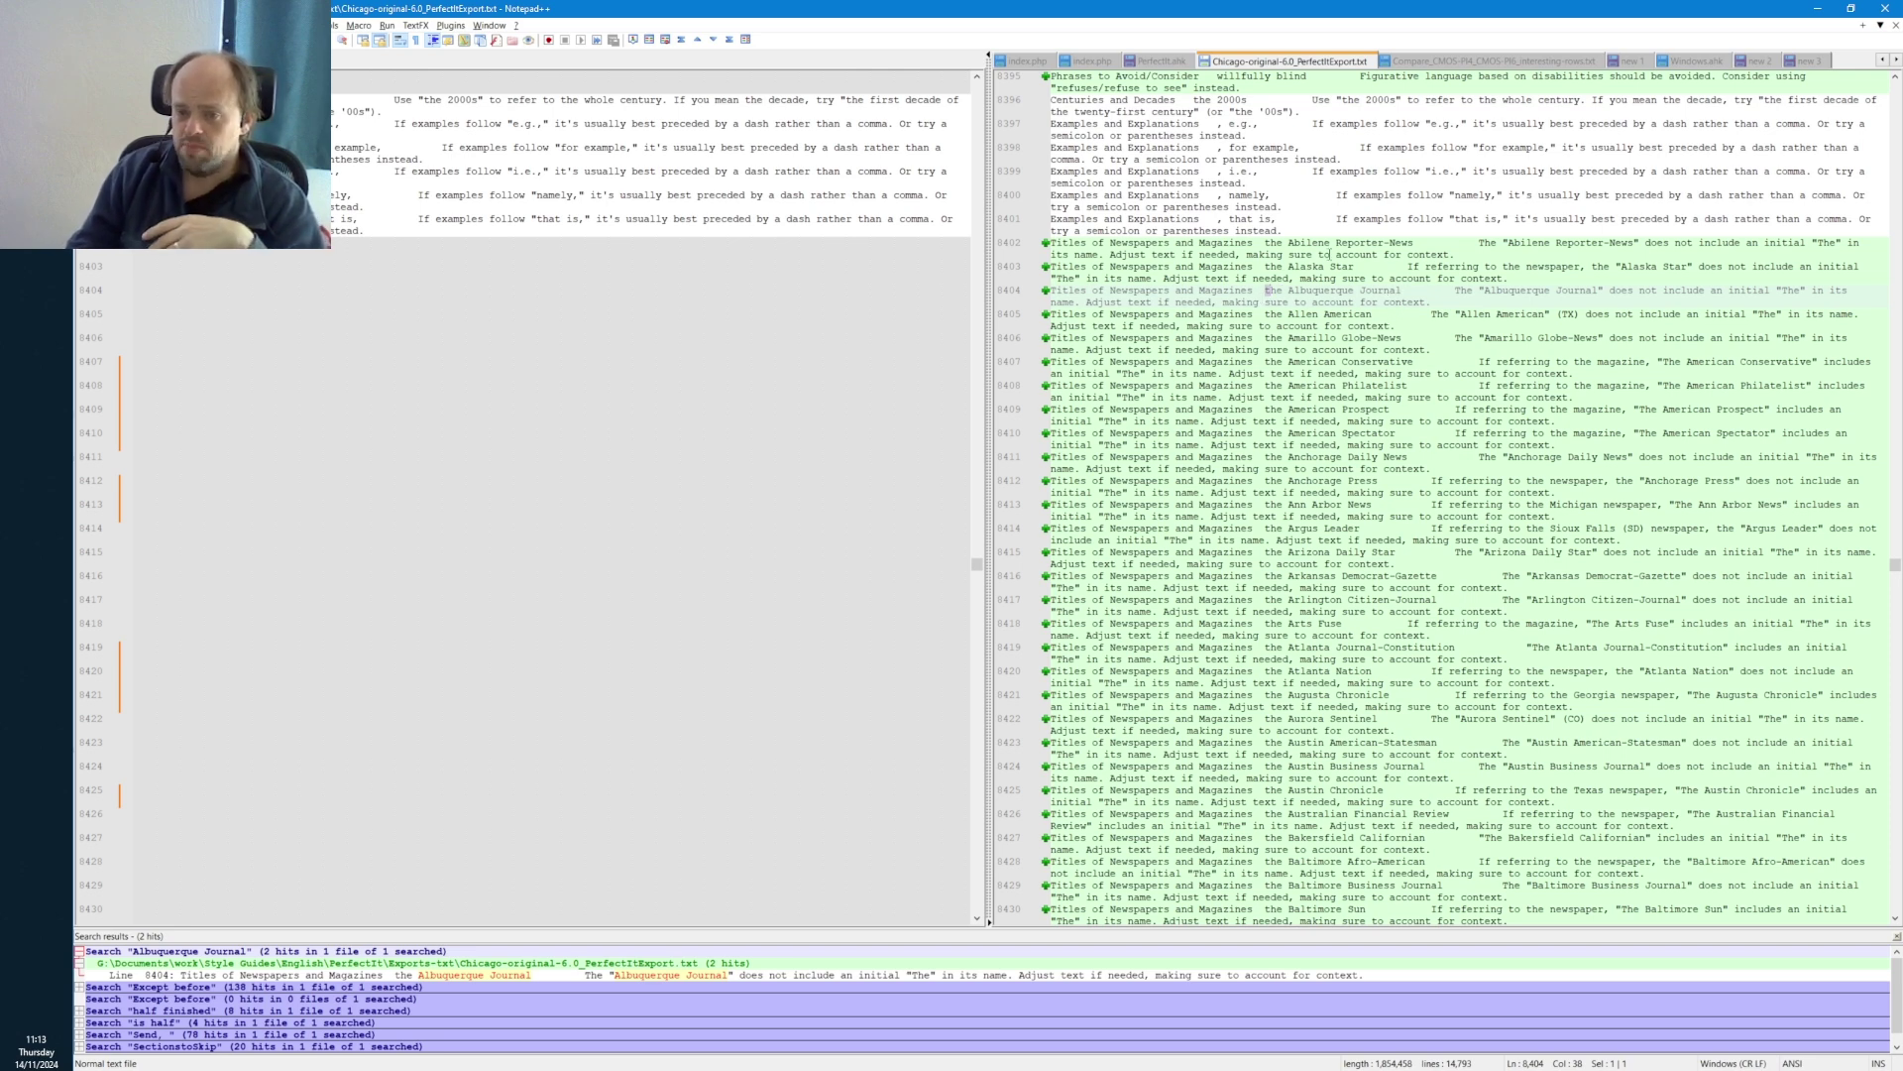
pyautogui.click(1276, 289)
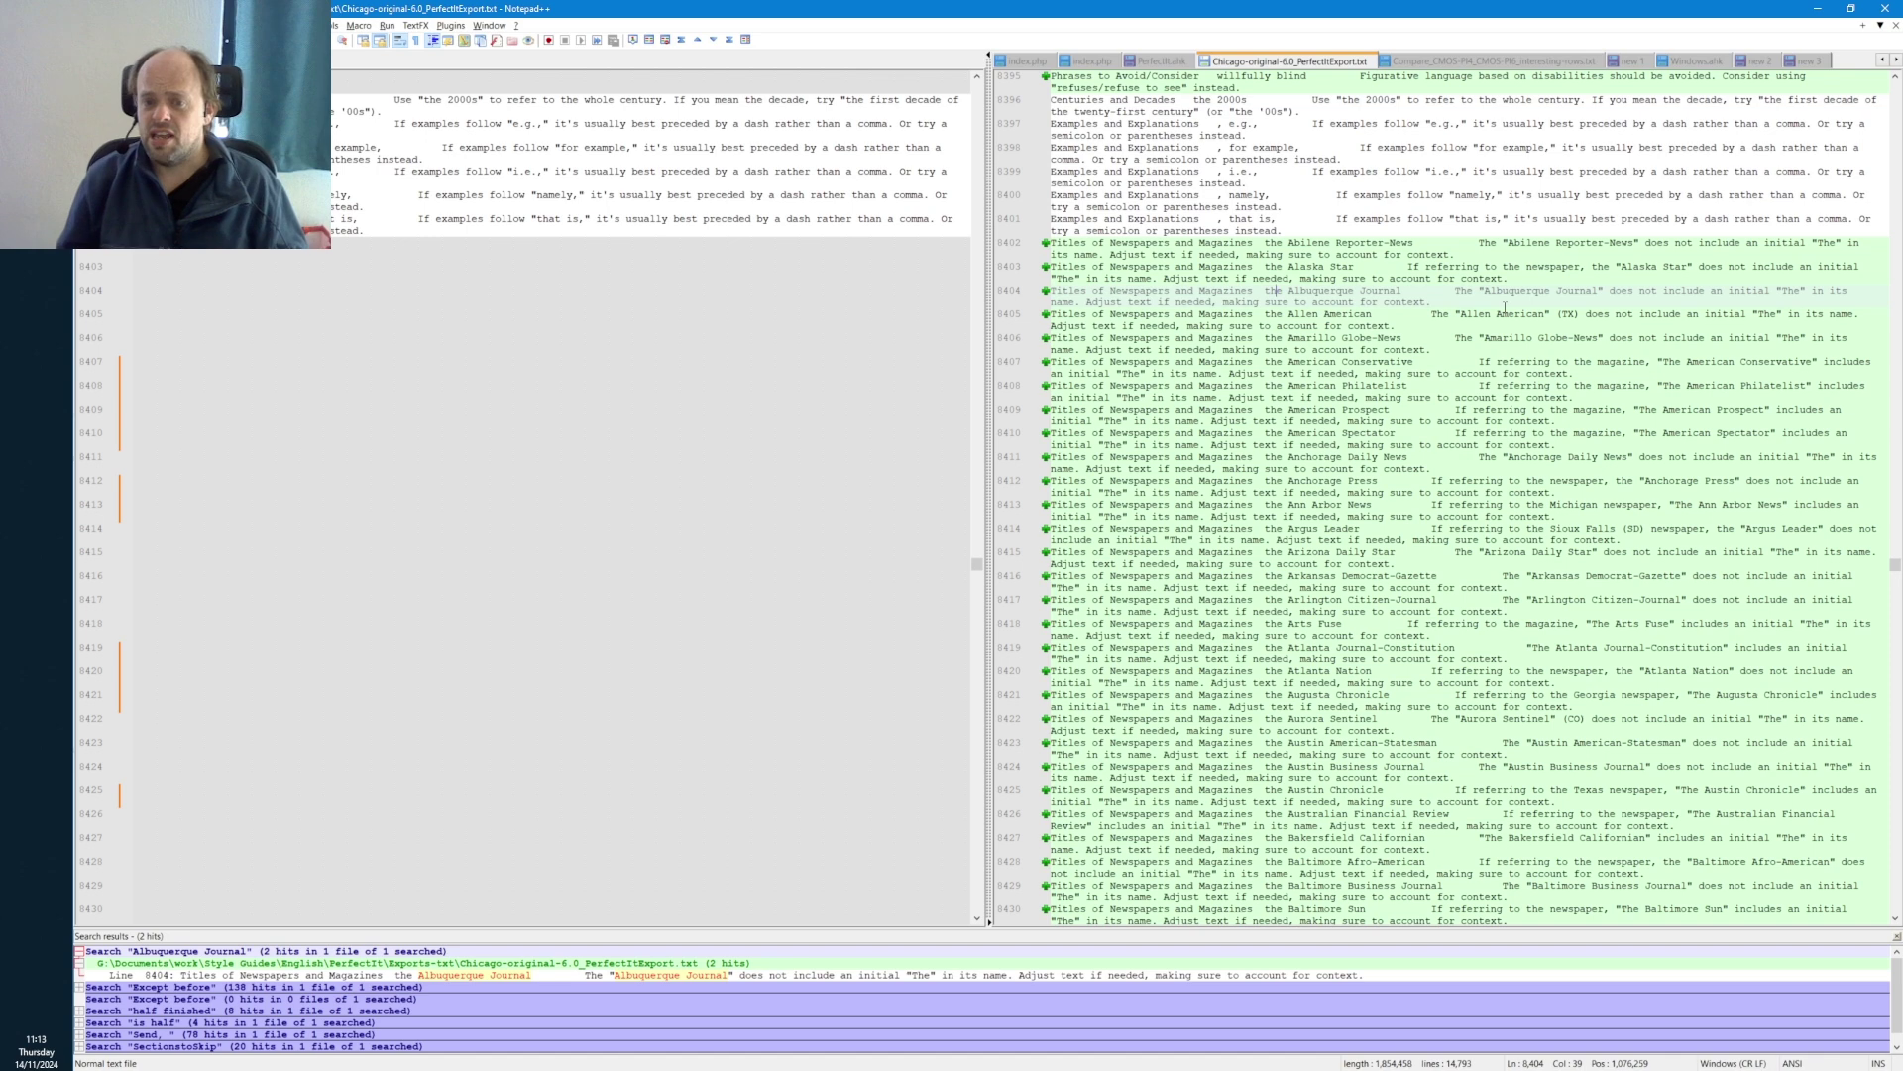
# - Highlight the full search phrase "the Albuquerque Journal" in the line 8404 entry of the 6.0 export
pyautogui.hotkey('shift', 'Right')
pyautogui.hotkey('shift', 'Right')
pyautogui.hotkey('shift', 'Right')
pyautogui.hotkey('shift', 'Right')
pyautogui.hotkey('shift', 'Right')
pyautogui.hotkey('shift', 'Right')
pyautogui.hotkey('shift', 'Right')
pyautogui.hotkey('shift', 'Right')
pyautogui.hotkey('shift', 'Right')
pyautogui.hotkey('shift', 'Right')
pyautogui.hotkey('shift', 'Right')
pyautogui.hotkey('shift', 'Right')
pyautogui.hotkey('shift', 'Right')
pyautogui.hotkey('shift', 'Right')
pyautogui.hotkey('shift', 'Right')
pyautogui.hotkey('shift', 'Right')
pyautogui.hotkey('shift', 'Right')
pyautogui.hotkey('shift', 'Right')
pyautogui.hotkey('shift', 'Right')
pyautogui.hotkey('shift', 'Right')
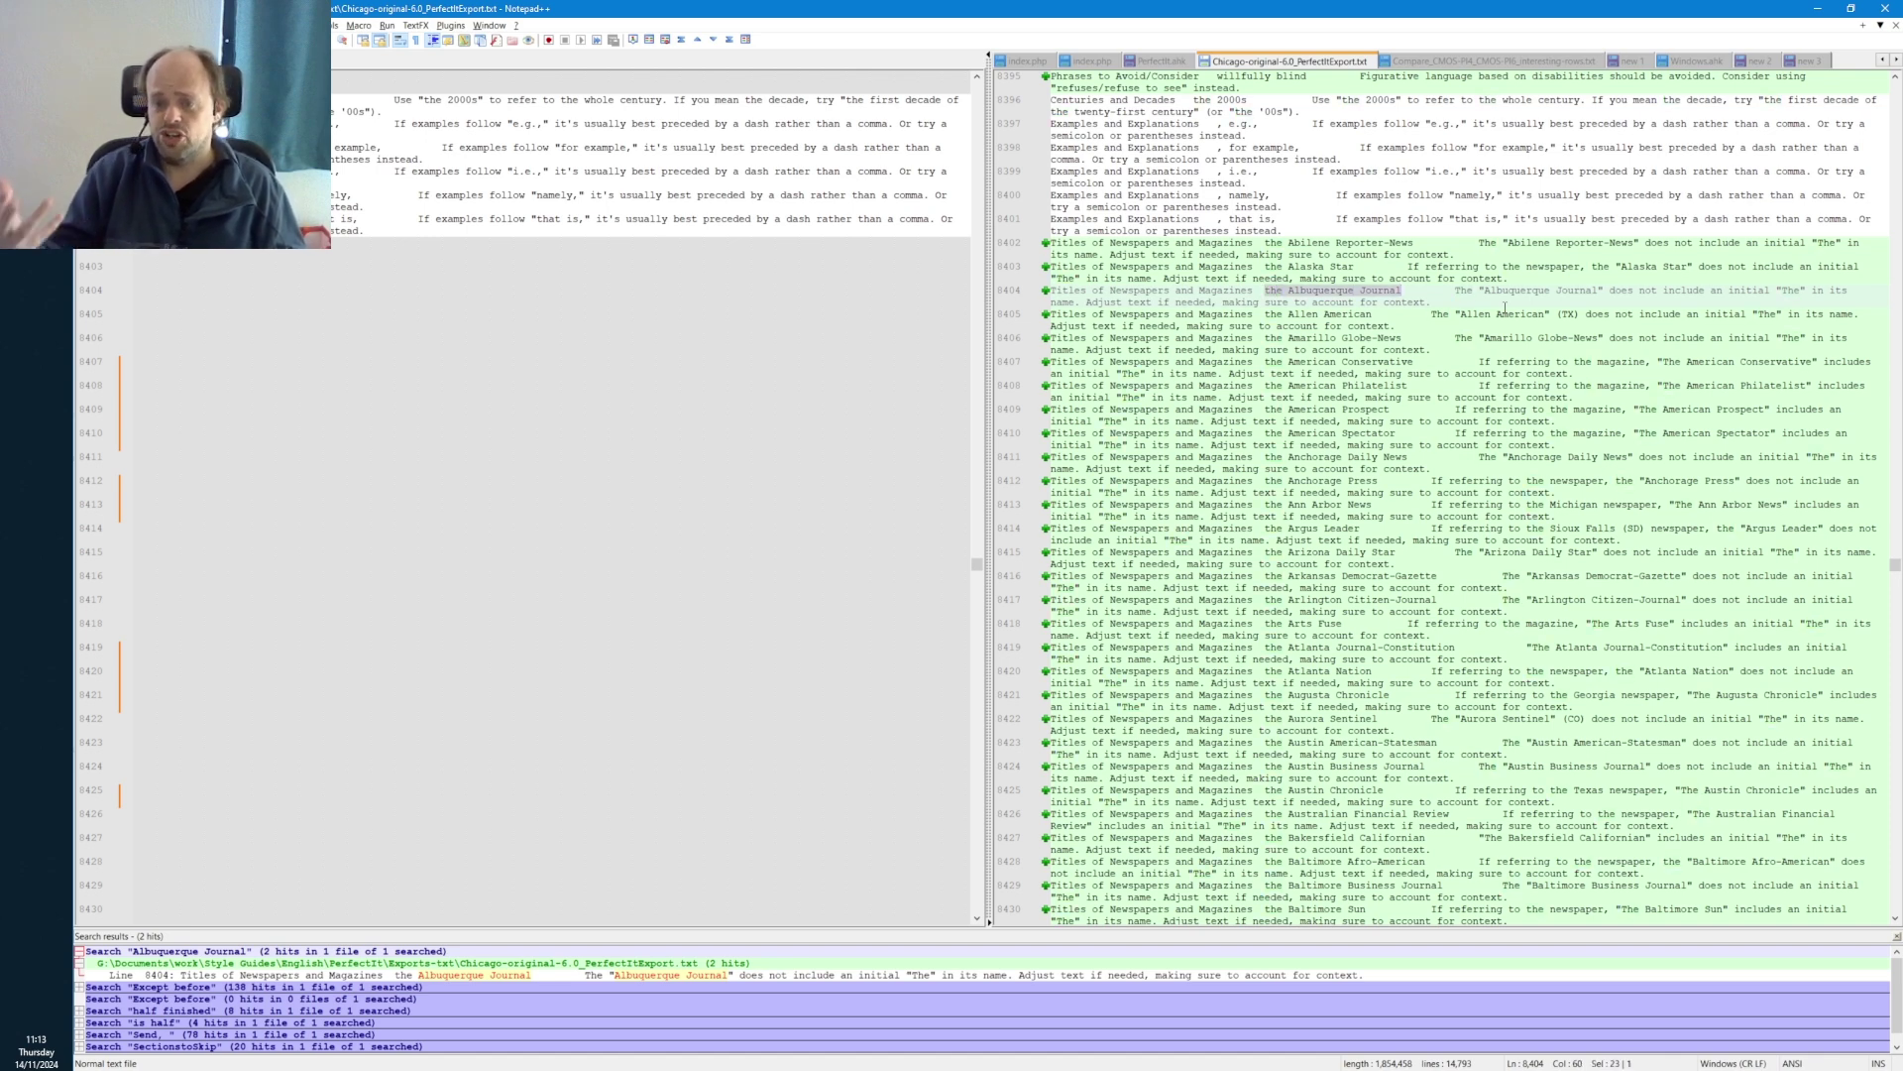
# - Highlight the phrase "the Alaska Star" in the line 8403 entry and inspect its initial "the"
pyautogui.press('Up')
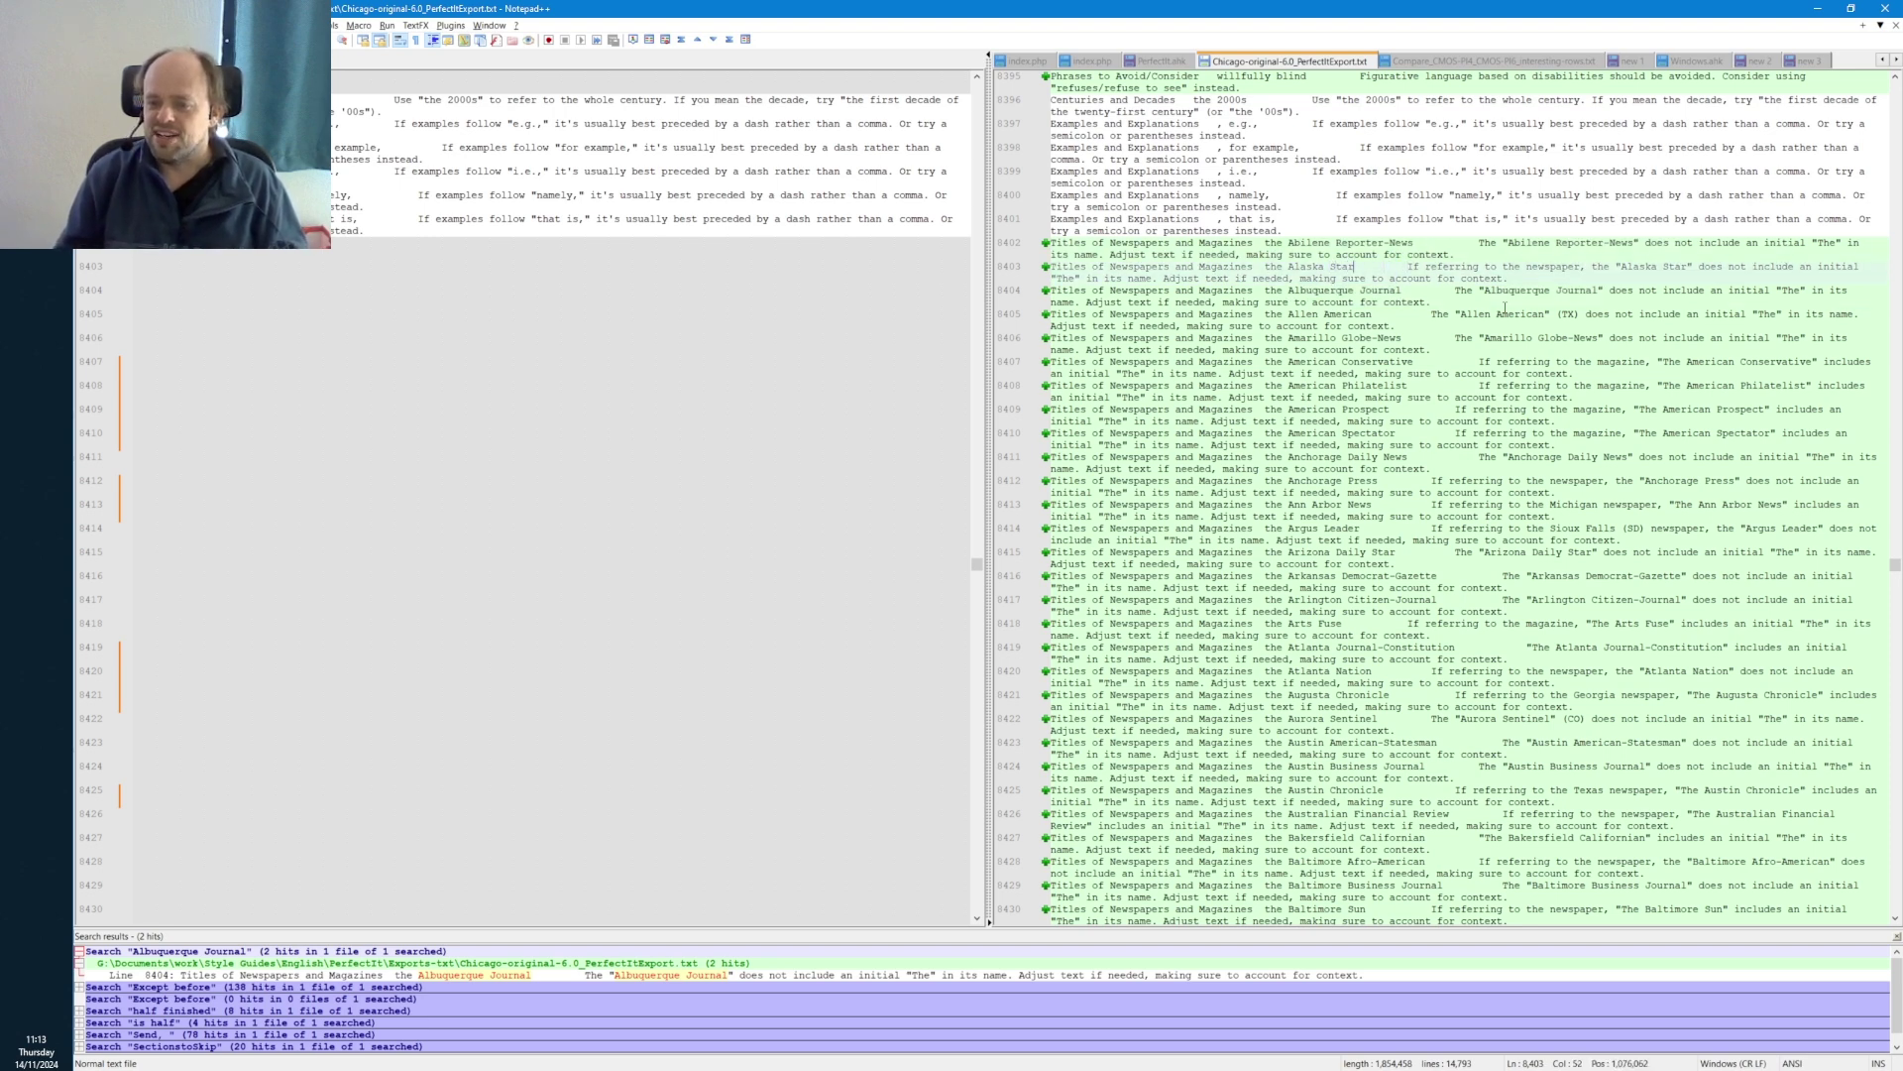
pyautogui.hotkey('ctrl', 'shift', 'Left')
pyautogui.hotkey('ctrl', 'shift', 'Left')
pyautogui.hotkey('ctrl', 'shift', 'Left')
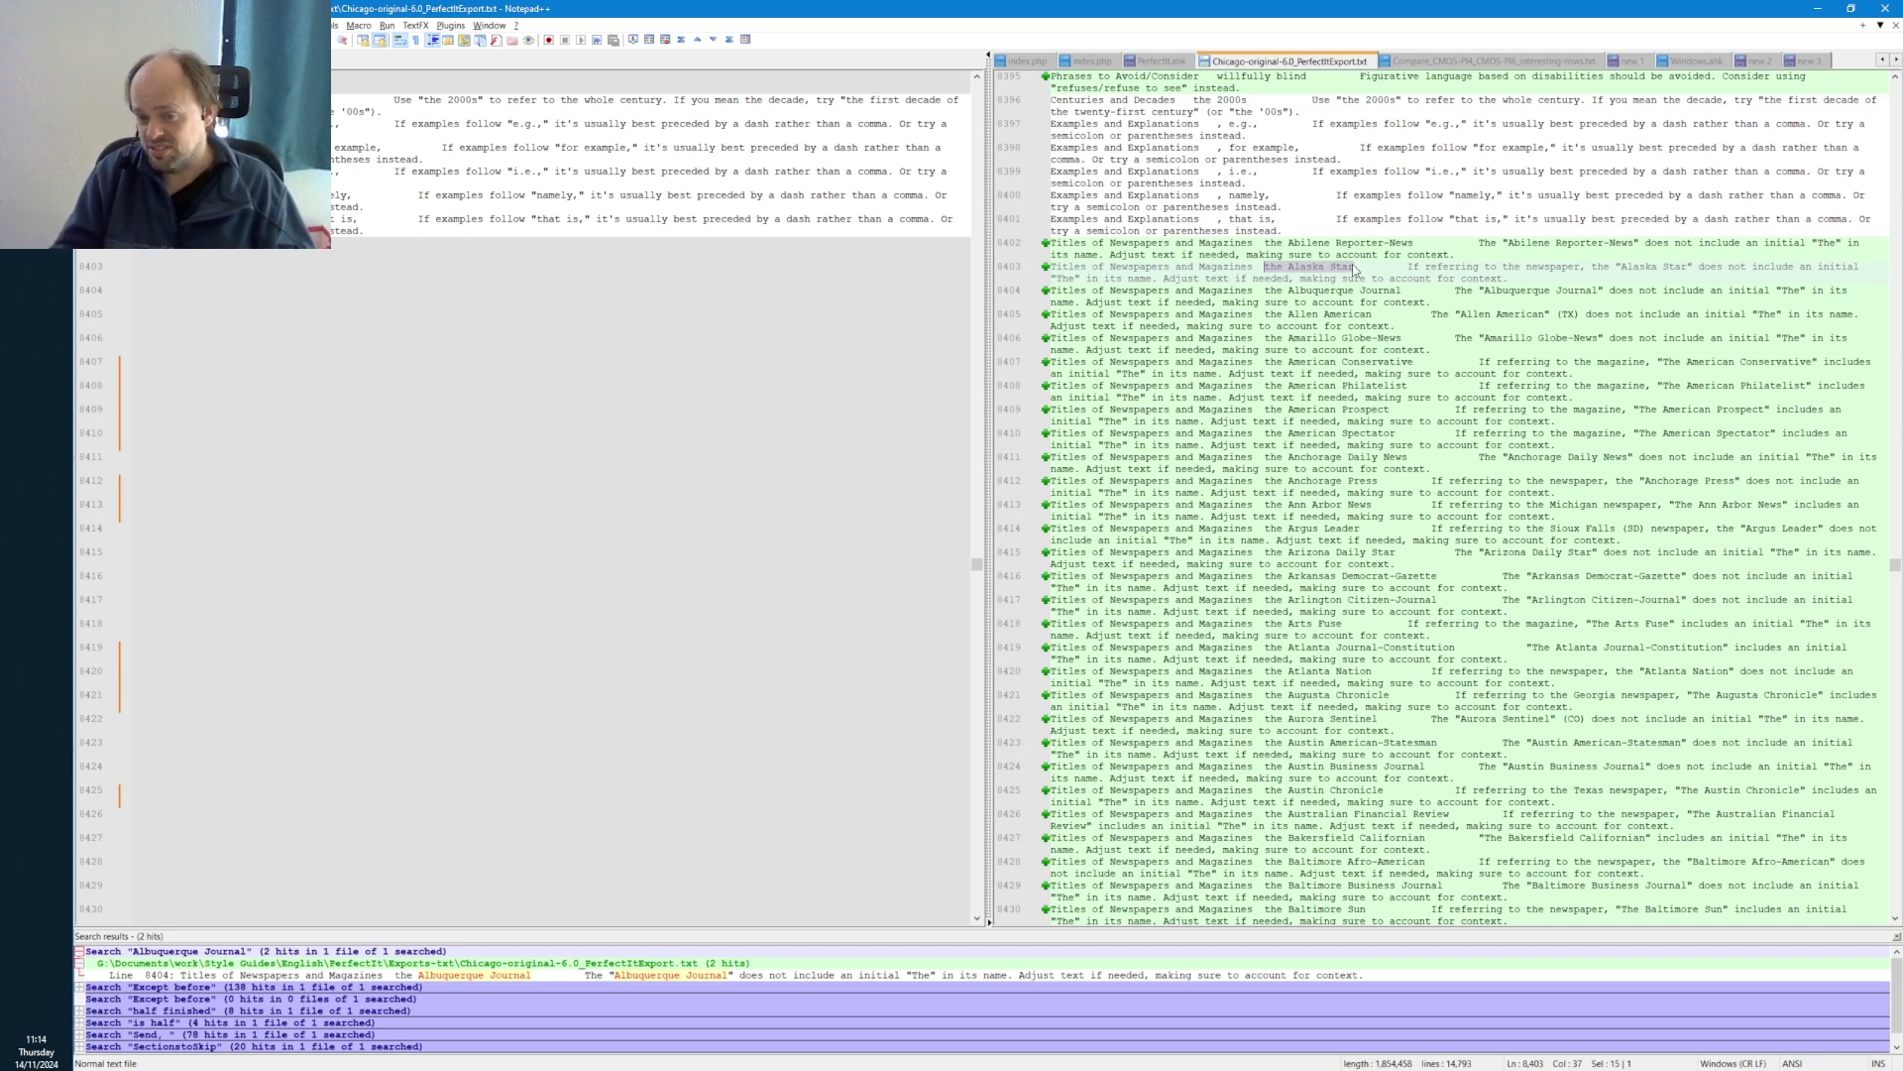
pyautogui.click(1289, 265)
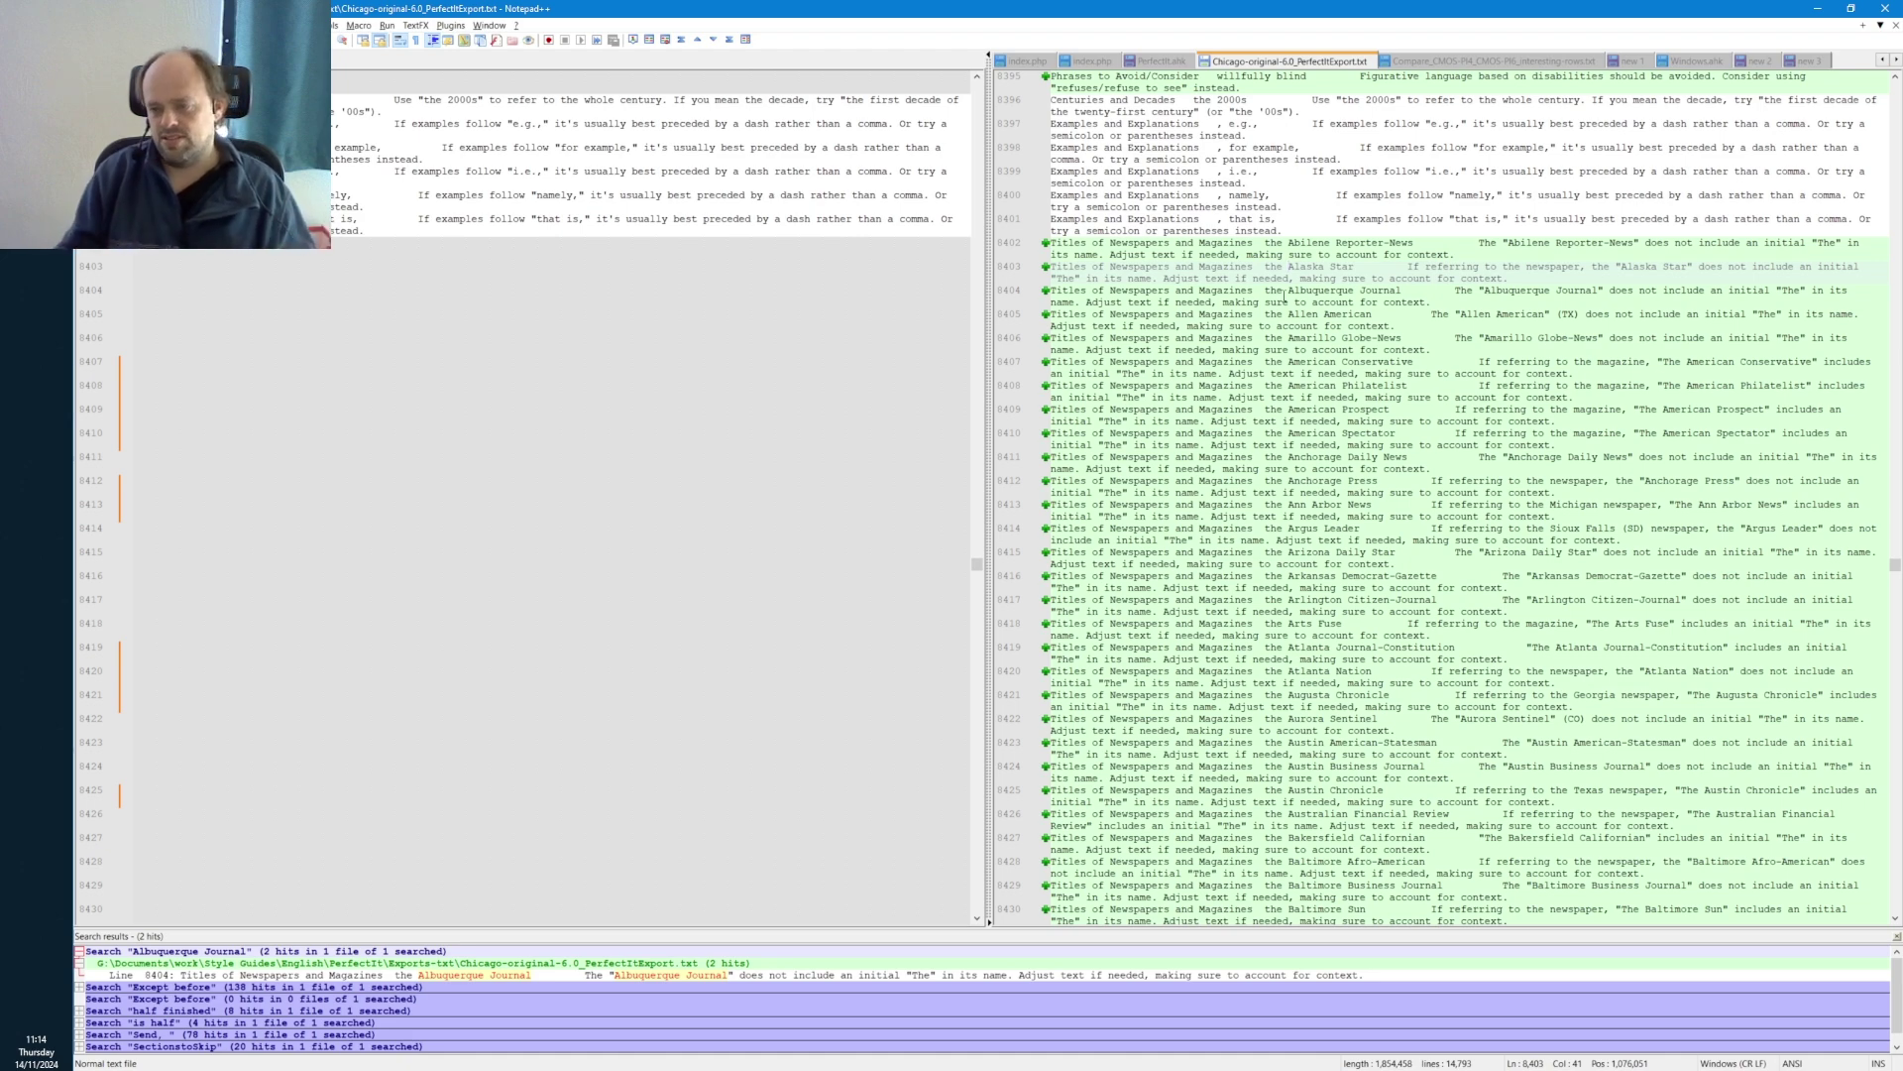
# - Move to the added a.m. time zone entries under Capitalization of Phrases in the 6.0 export and inspect their wording
pyautogui.hotkey('ctrl', 'pagedown')
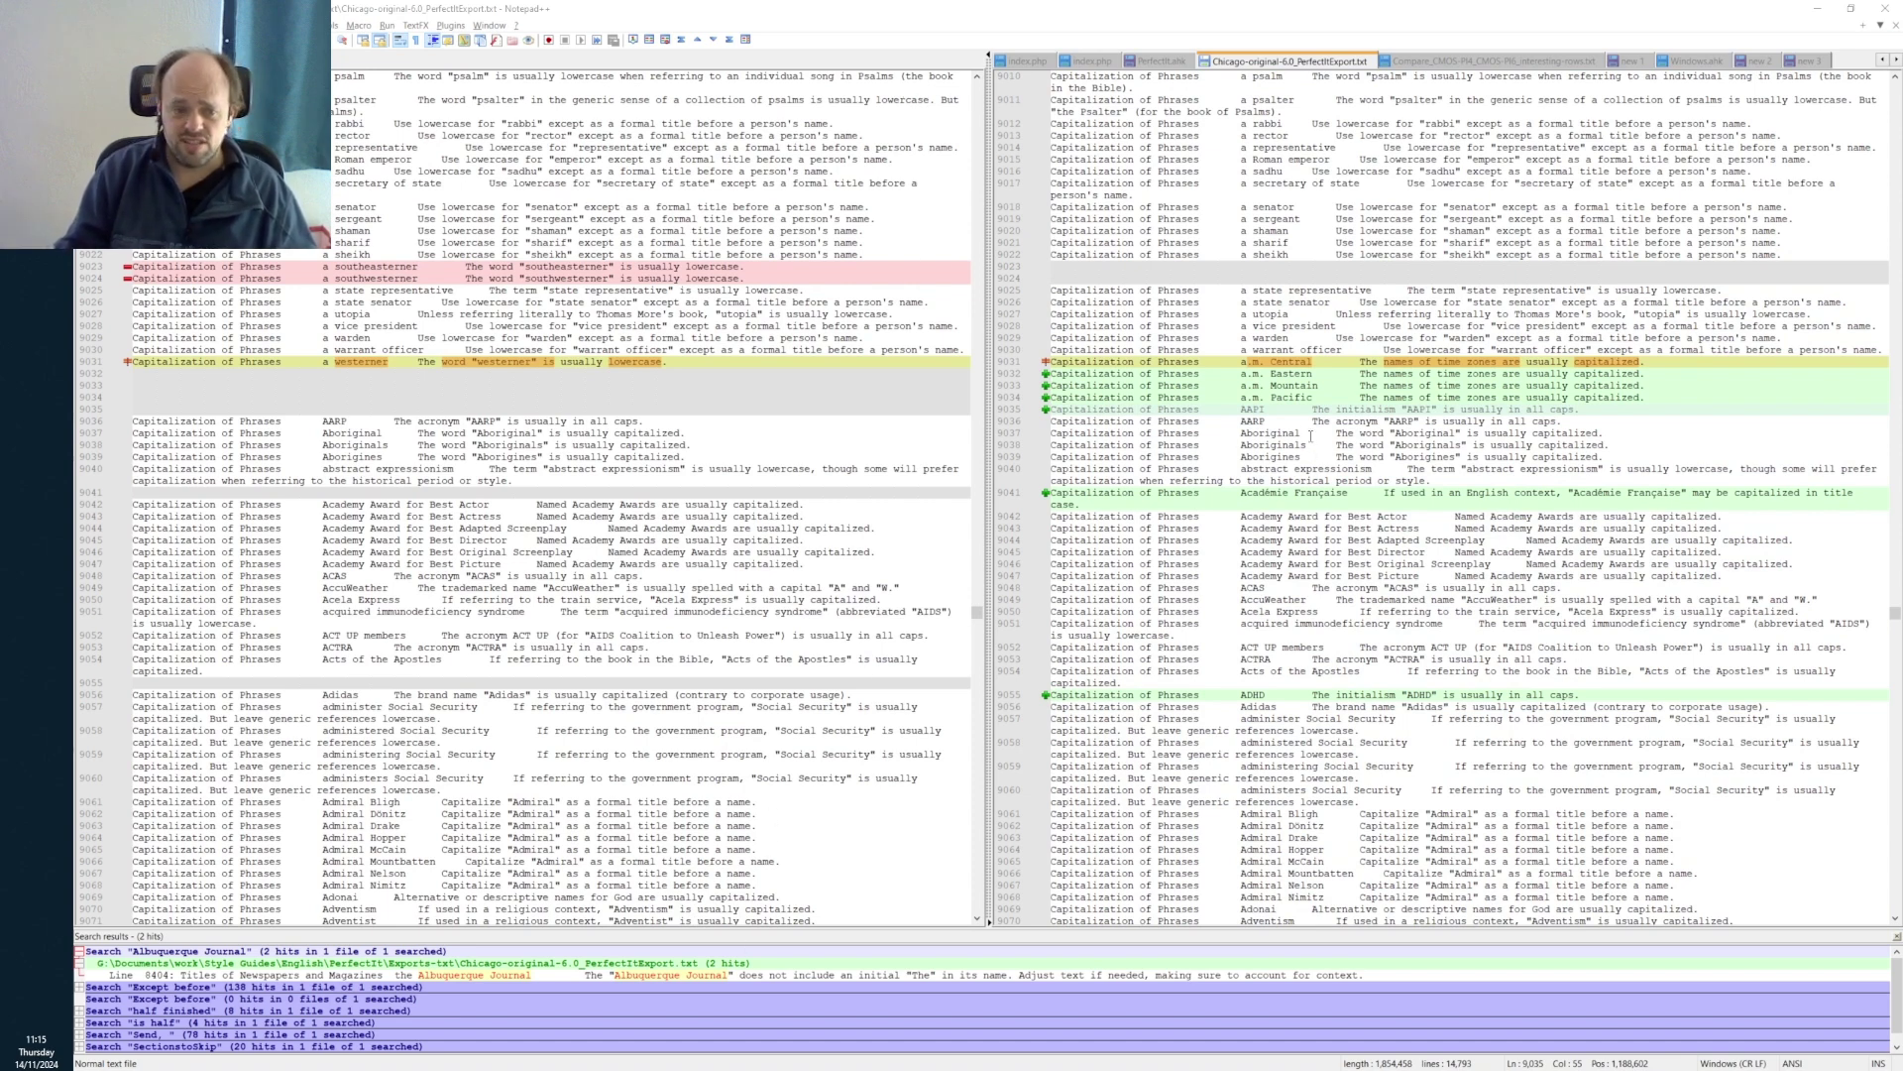
pyautogui.moveTo(1326, 397)
pyautogui.mouseDown()
pyautogui.moveTo(1279, 363)
pyautogui.moveTo(1110, 362)
pyautogui.moveTo(1359, 397)
pyautogui.mouseUp()
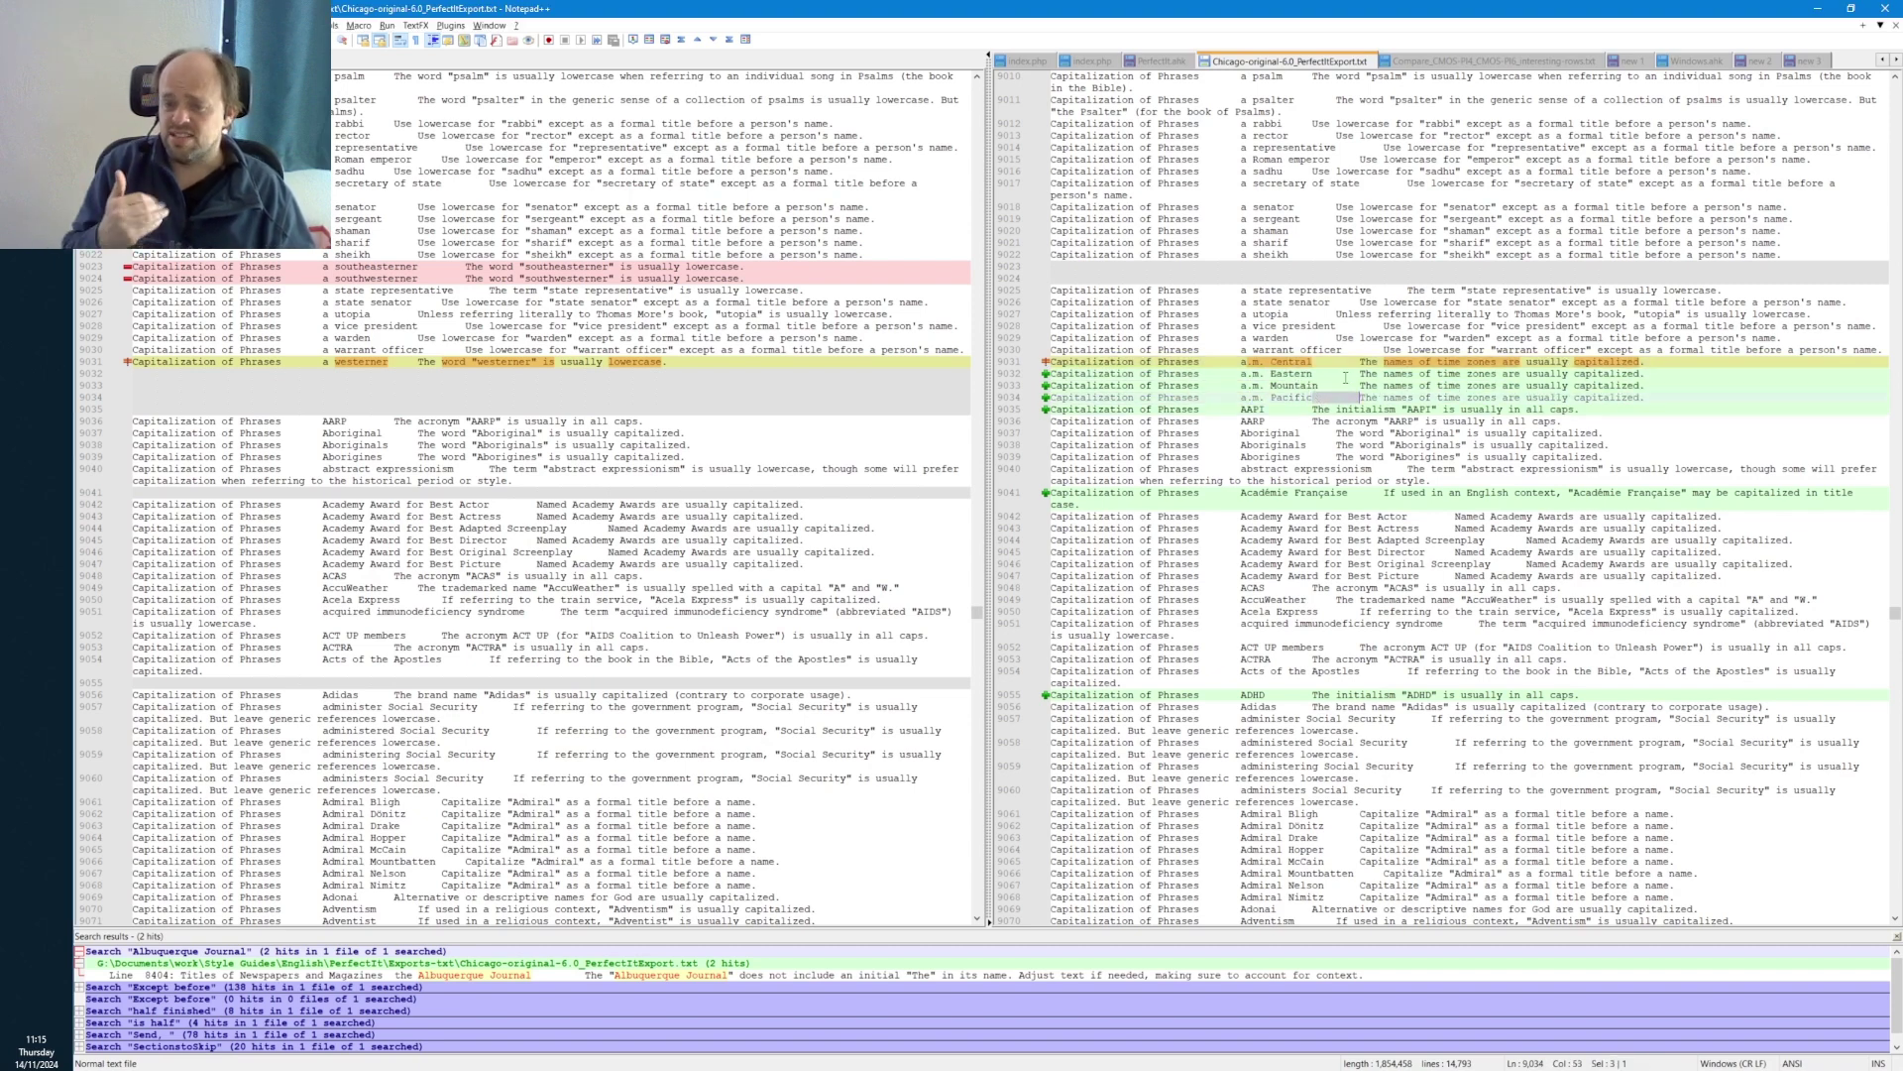
pyautogui.click(1326, 374)
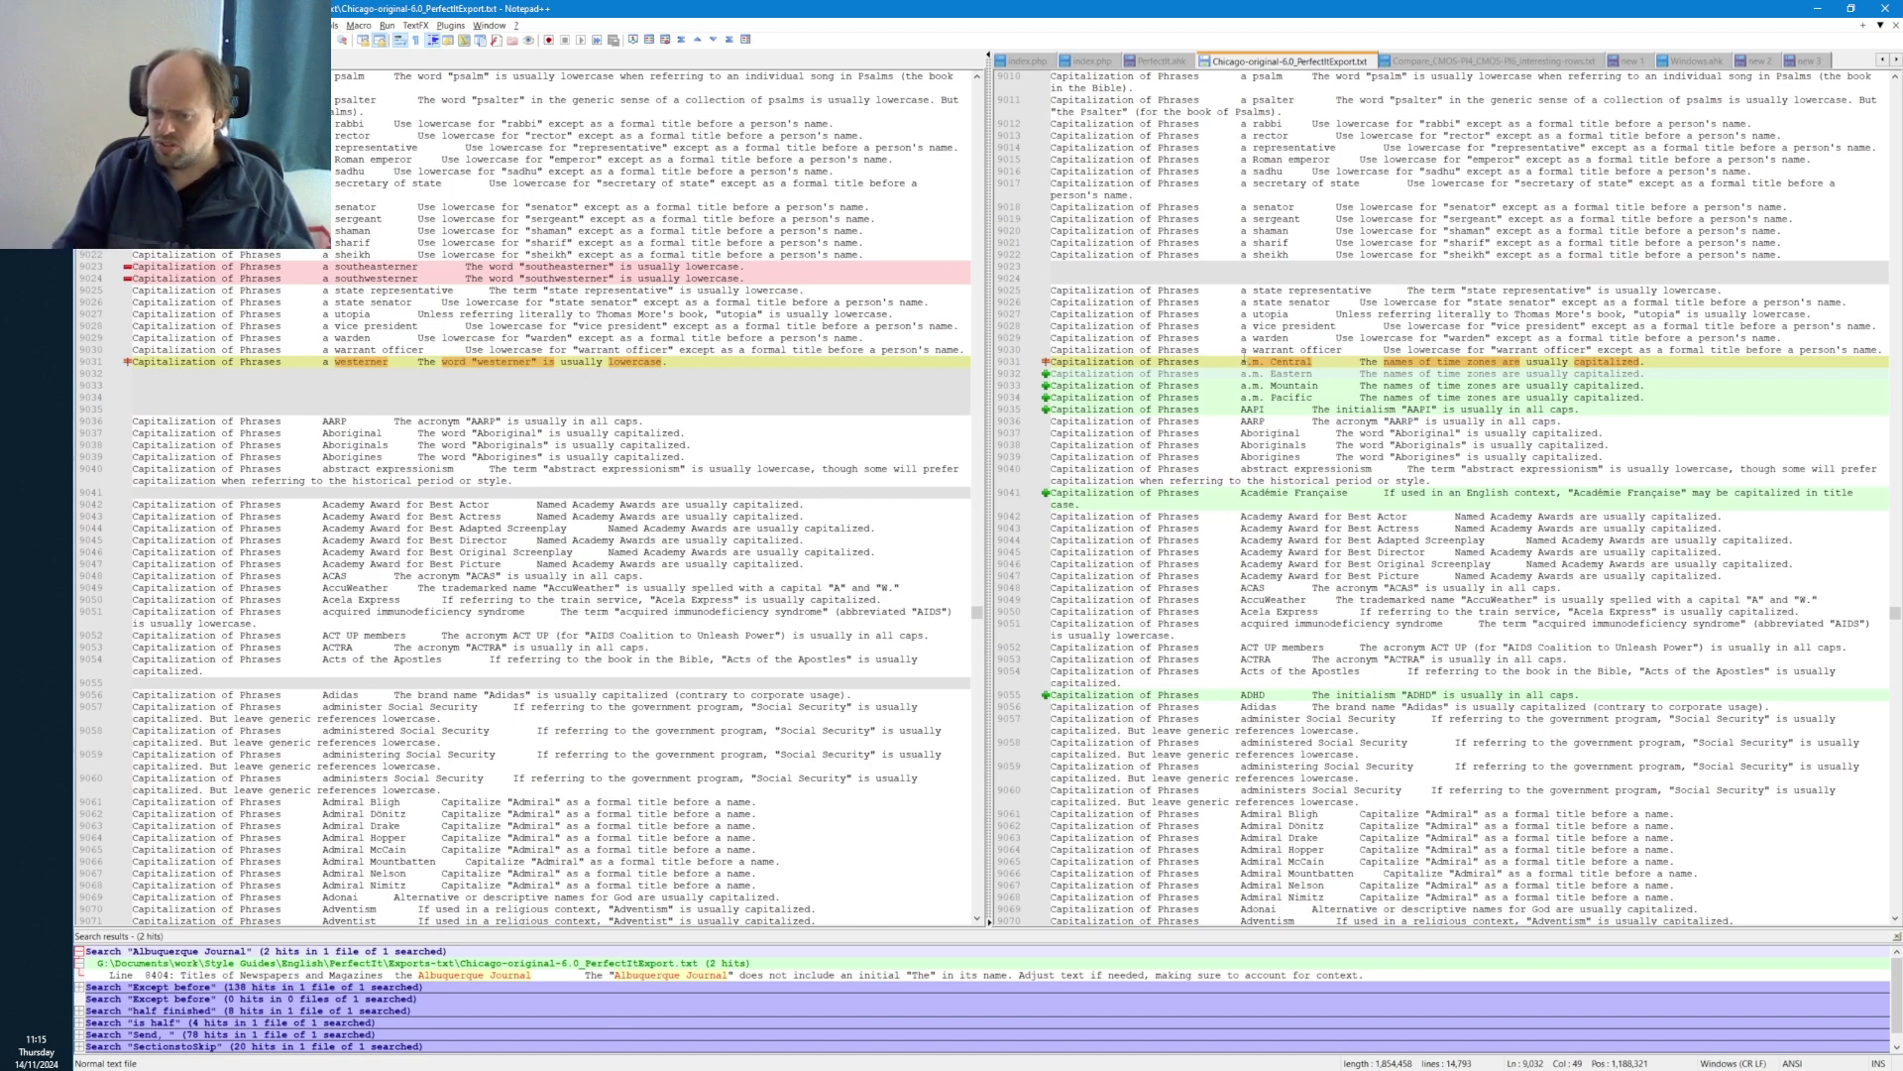
pyautogui.moveTo(1241, 362); pyautogui.dragTo(1279, 363)
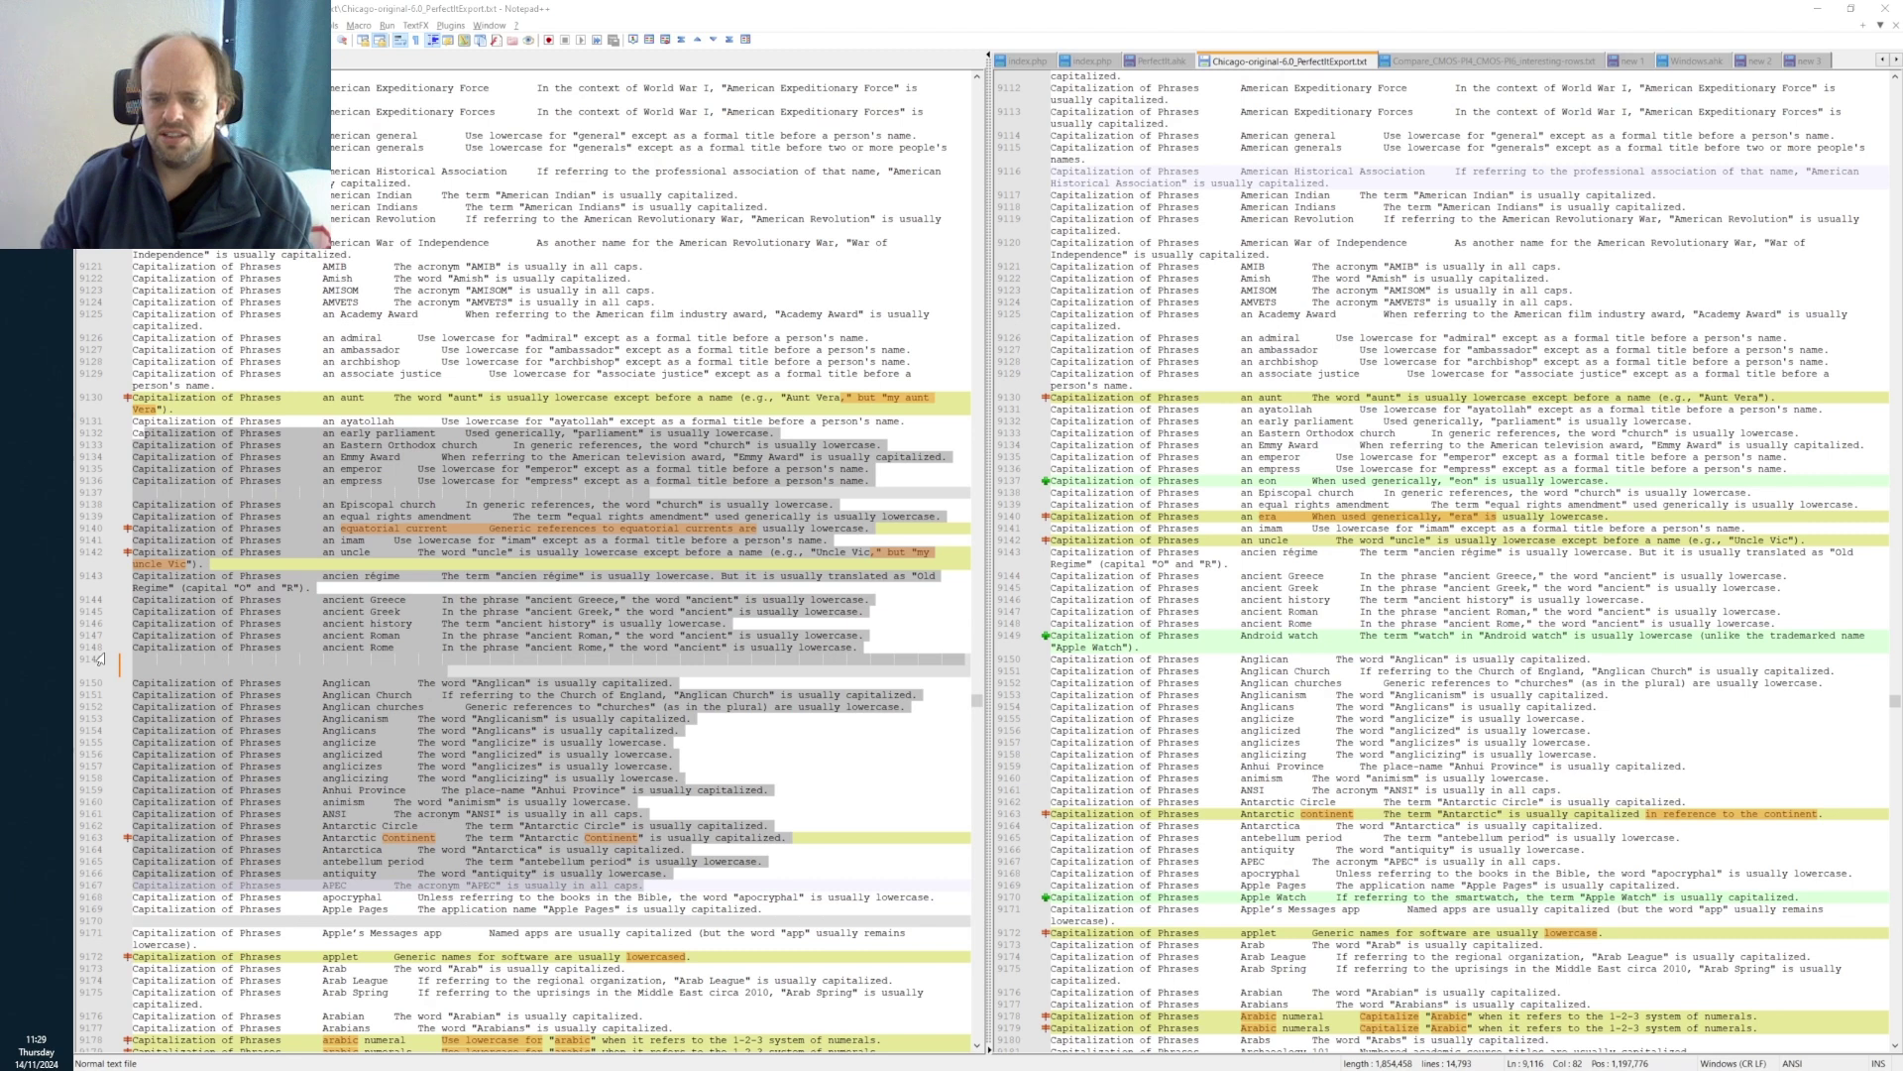
# - Highlight the "an admiral" to "an imam" entries in the 6.0 export and go to the end of "an aunt" on line 9130
pyautogui.moveTo(1231, 338); pyautogui.dragTo(1487, 519)
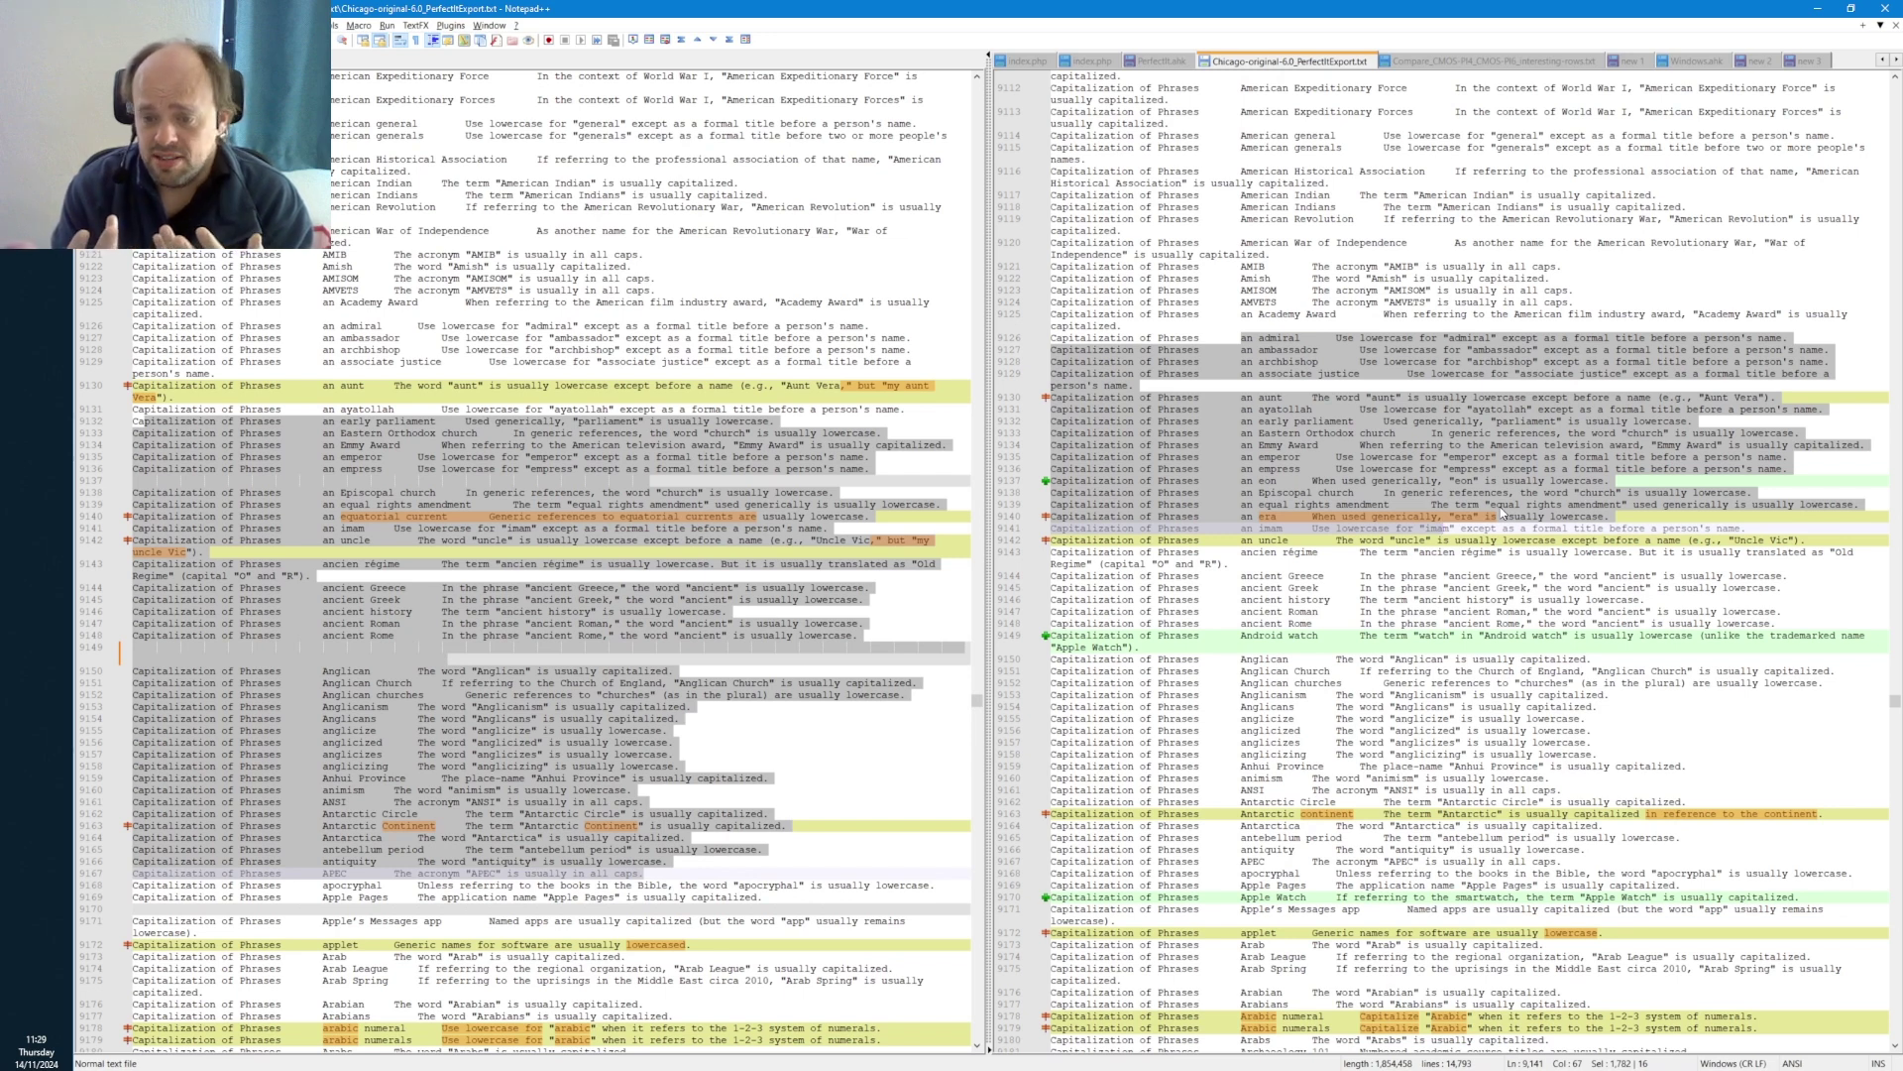
pyautogui.click(1281, 398)
pyautogui.press('Right')
pyautogui.press('Right')
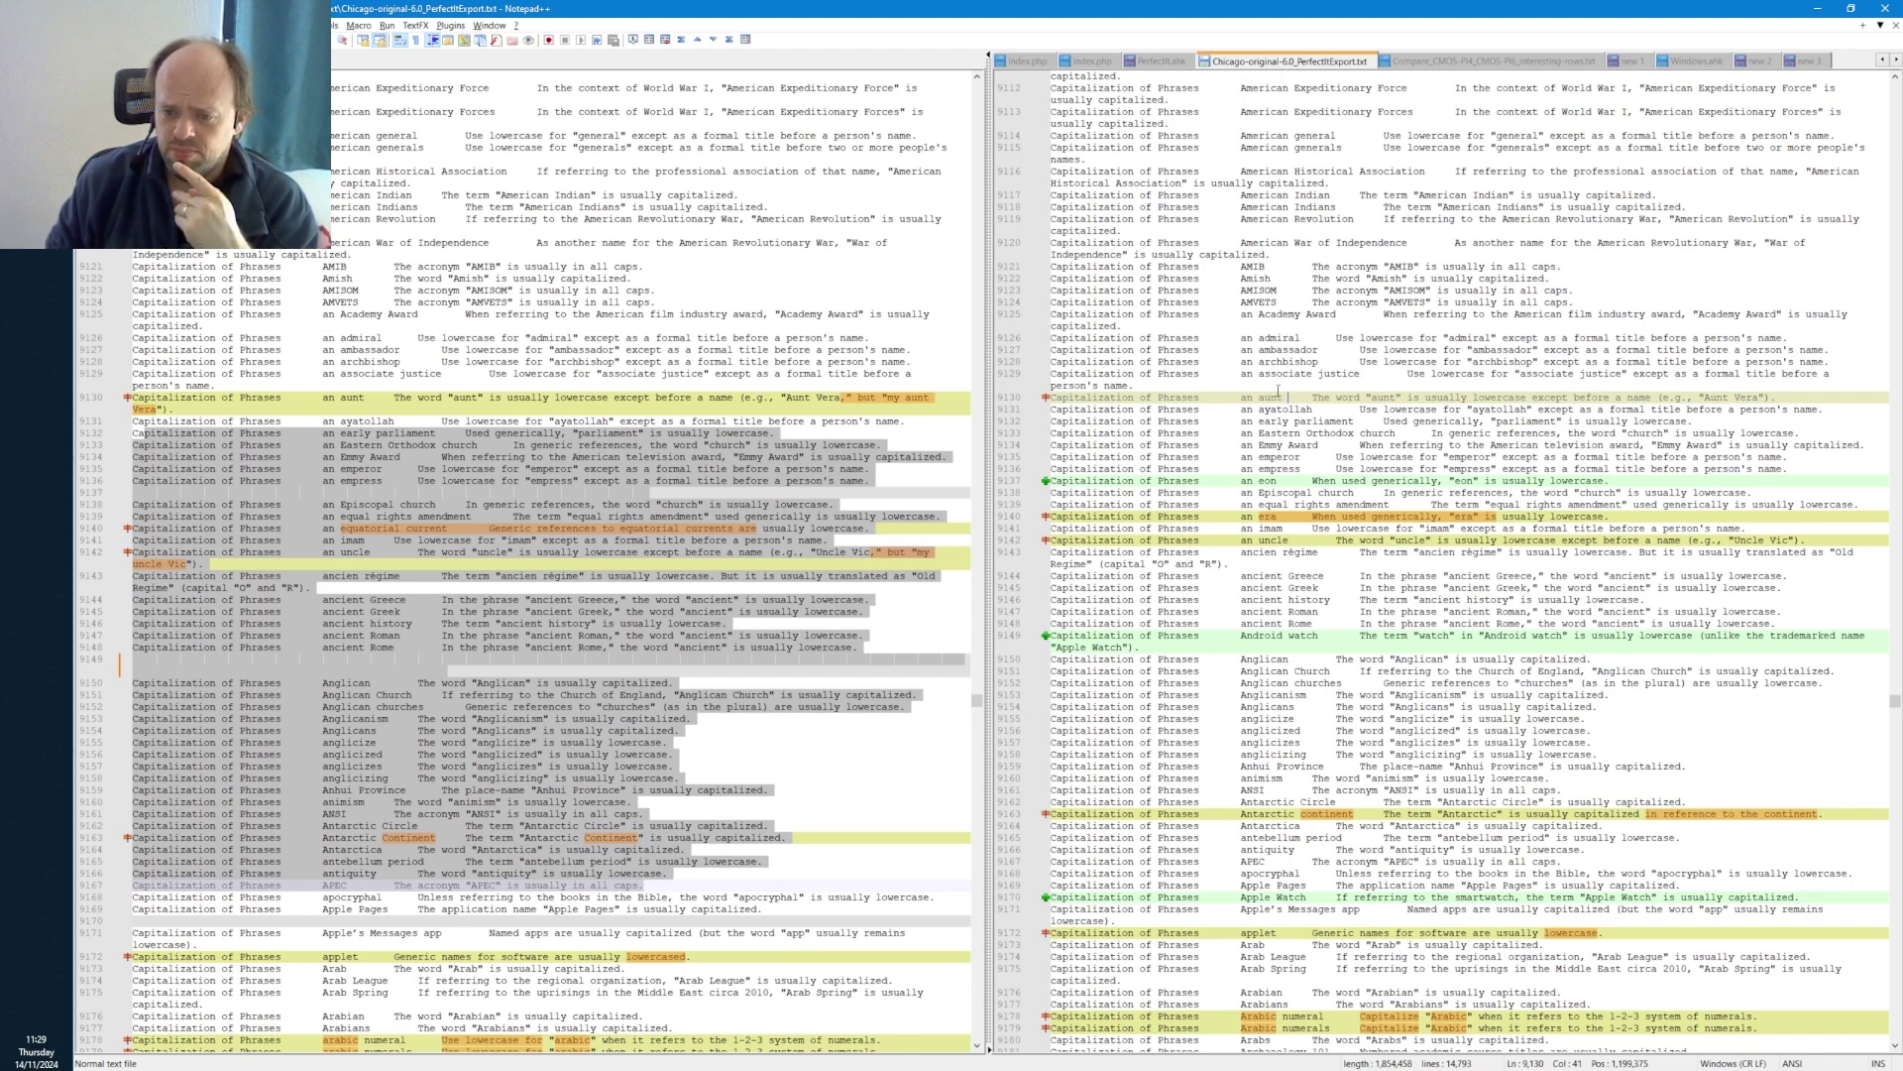
pyautogui.press('Left')
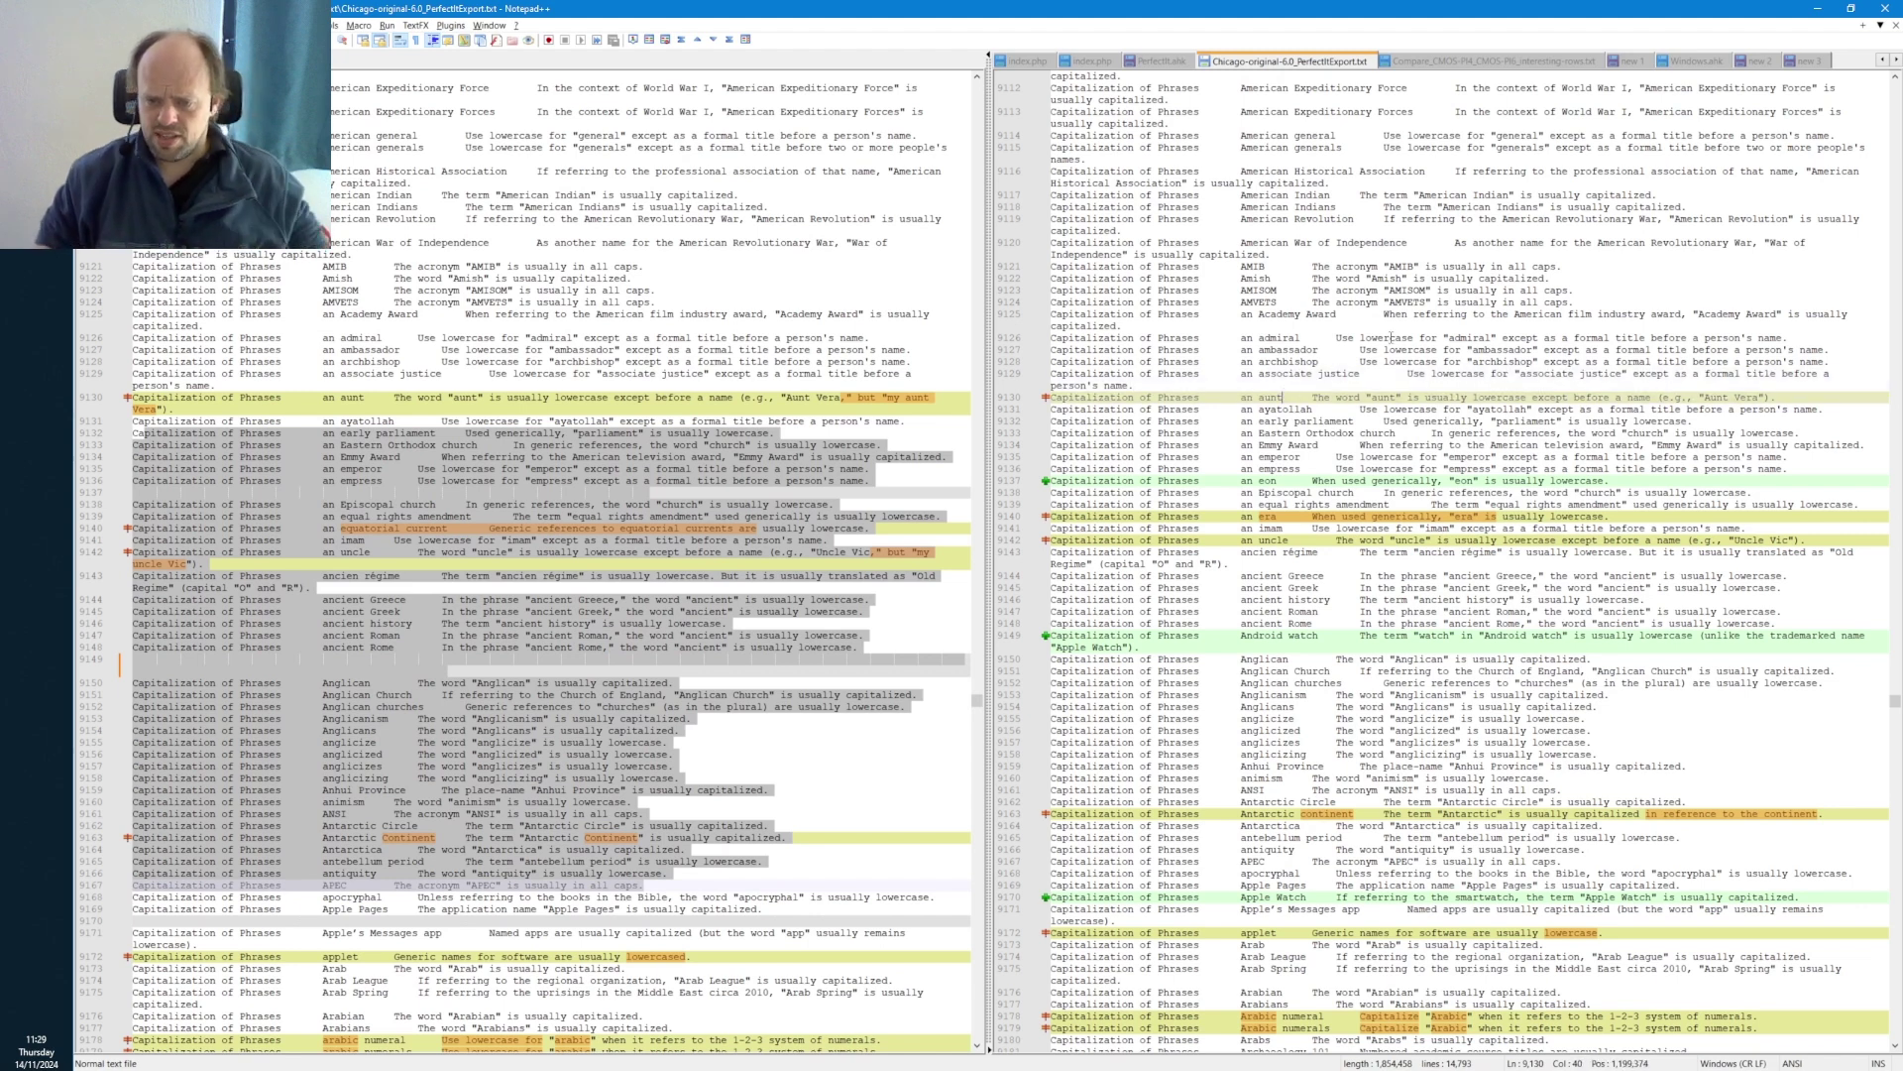
# - Find all whole-word occurrences of "aunt" in the current document
pyautogui.hotkey('ctrl', 'f')
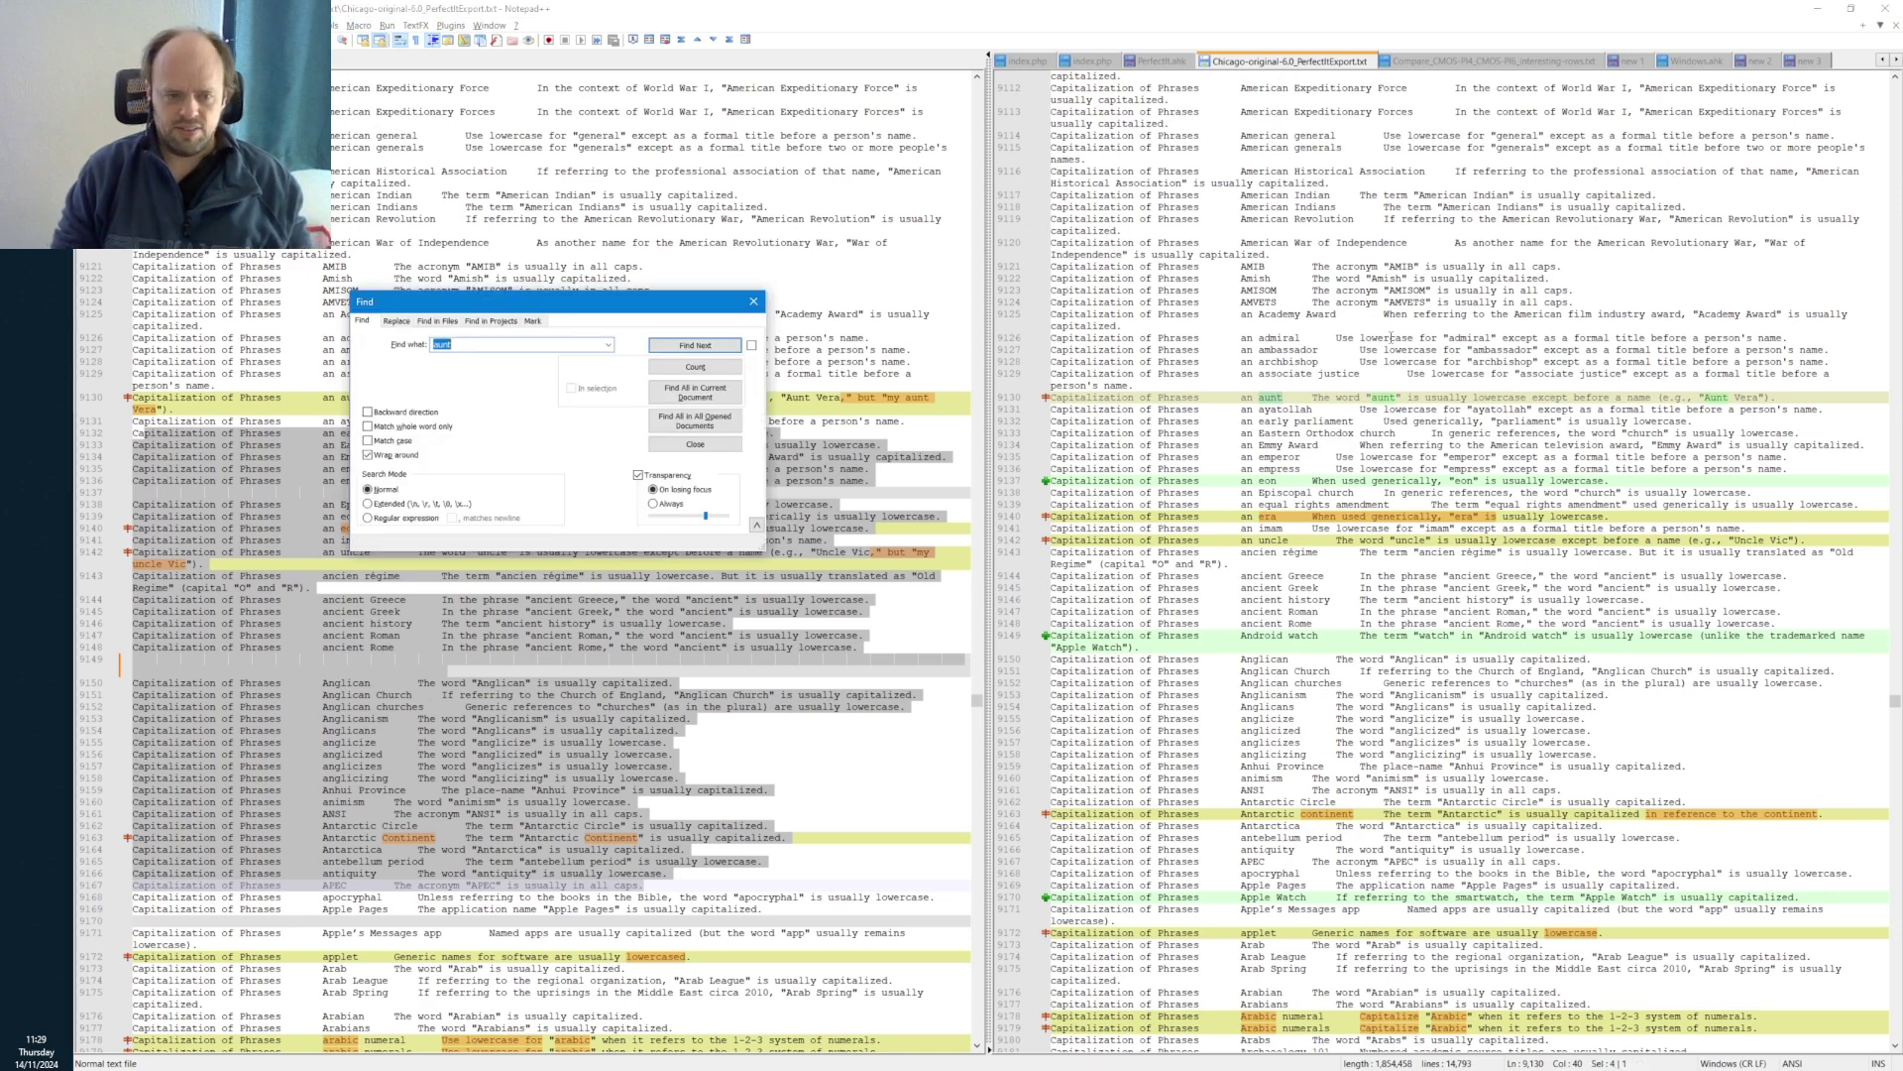
pyautogui.write('aun')
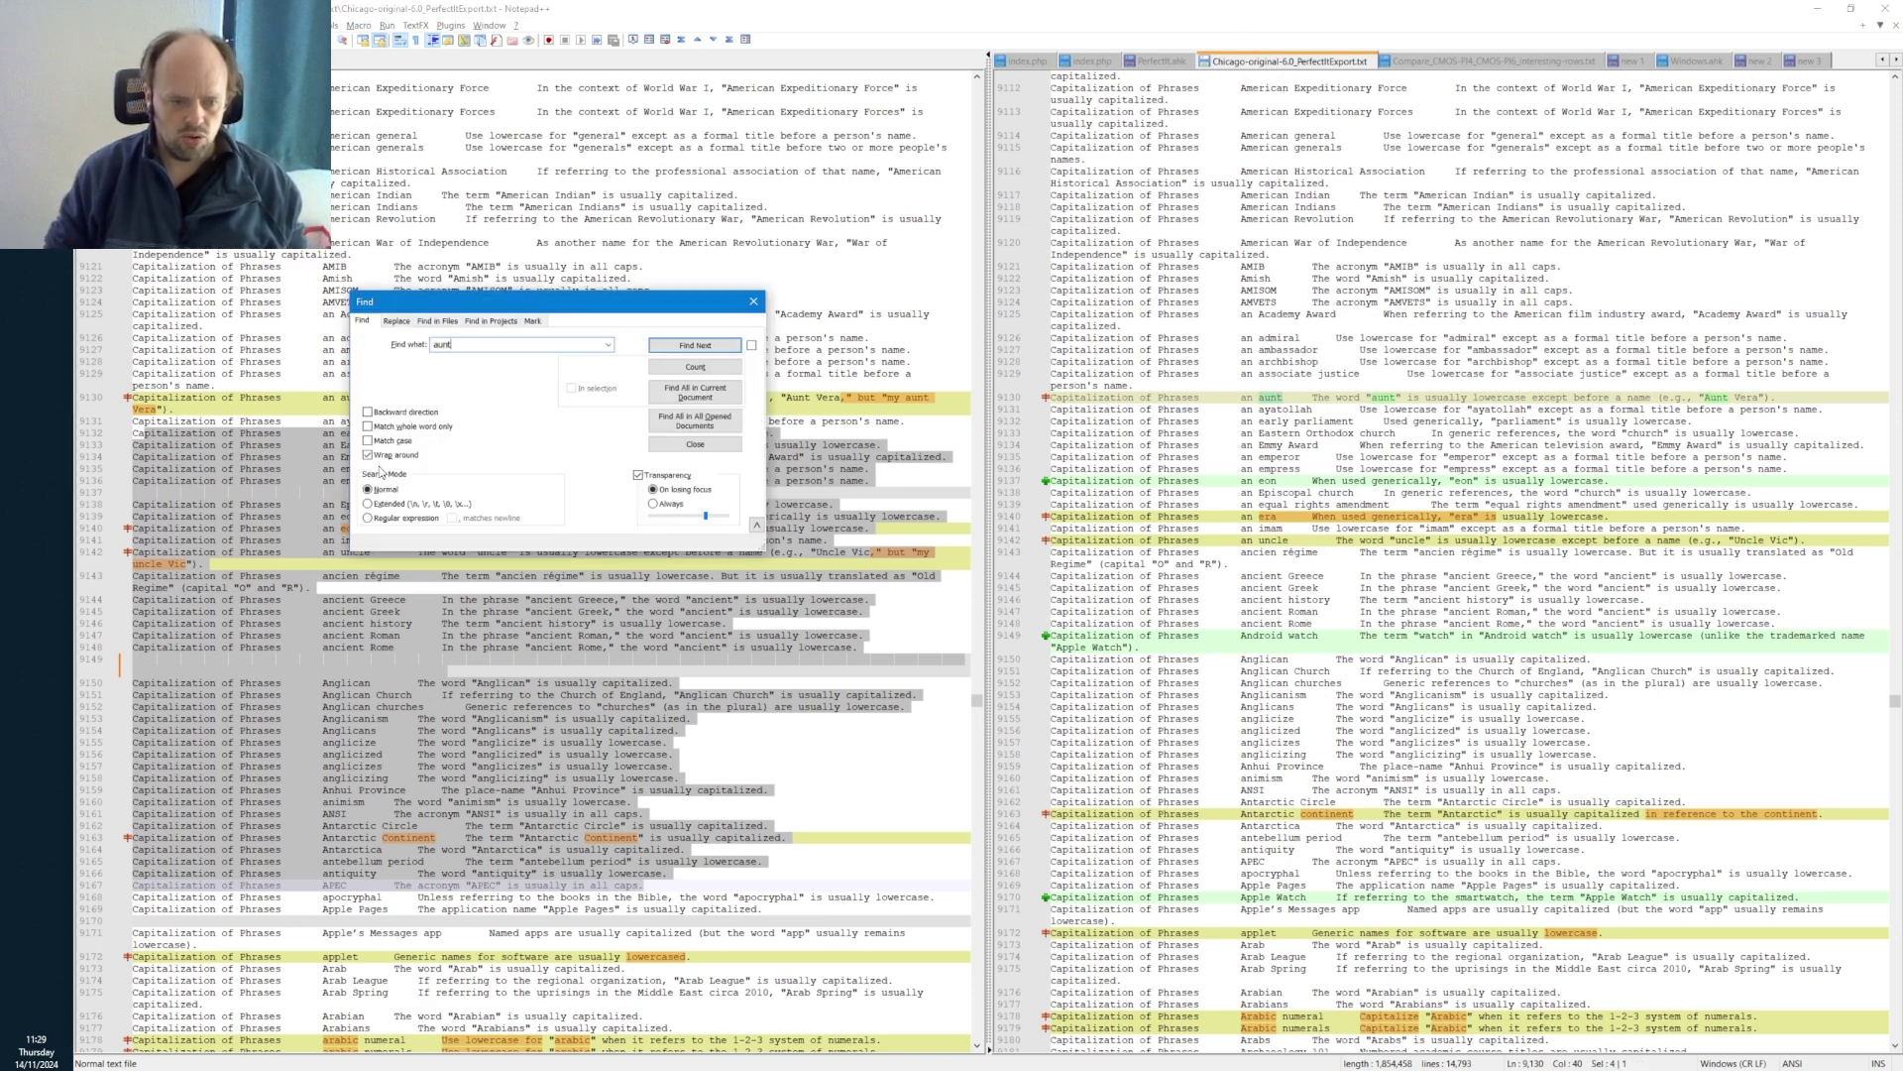
pyautogui.click(411, 427)
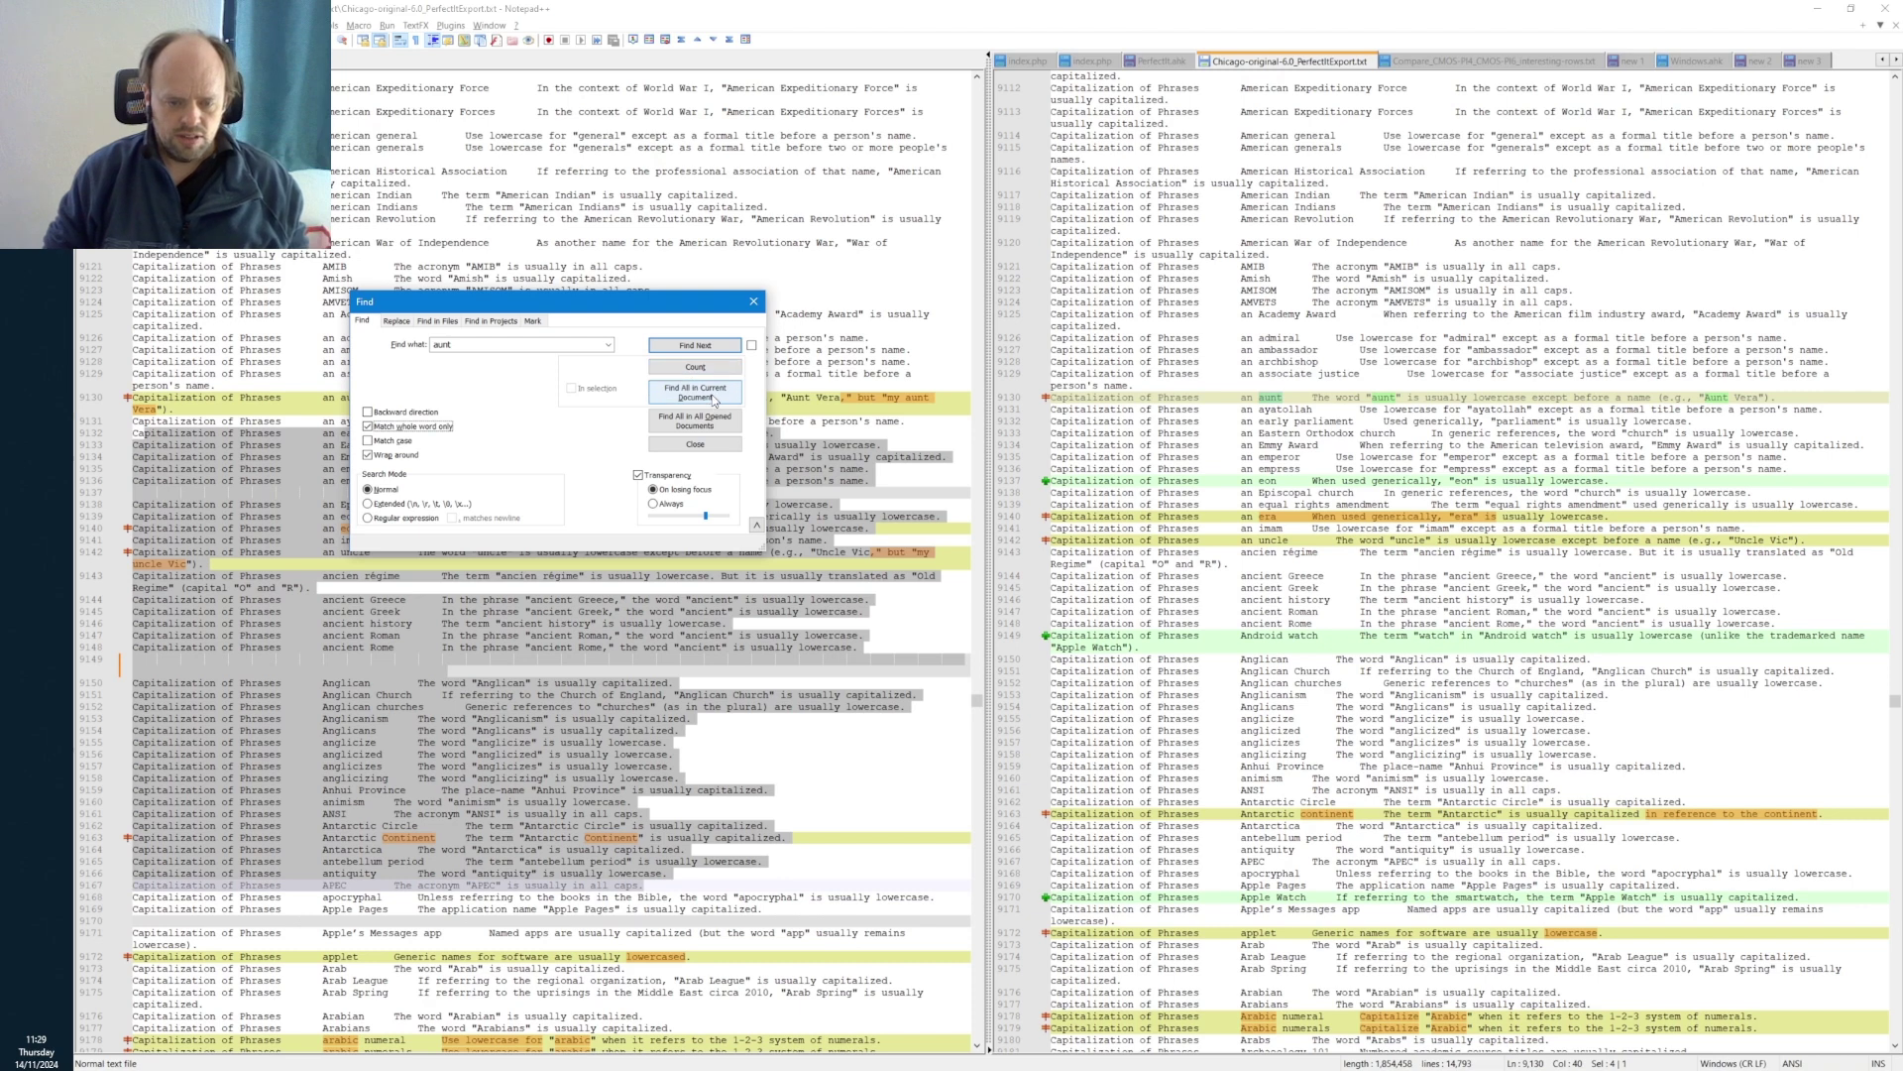
pyautogui.click(695, 392)
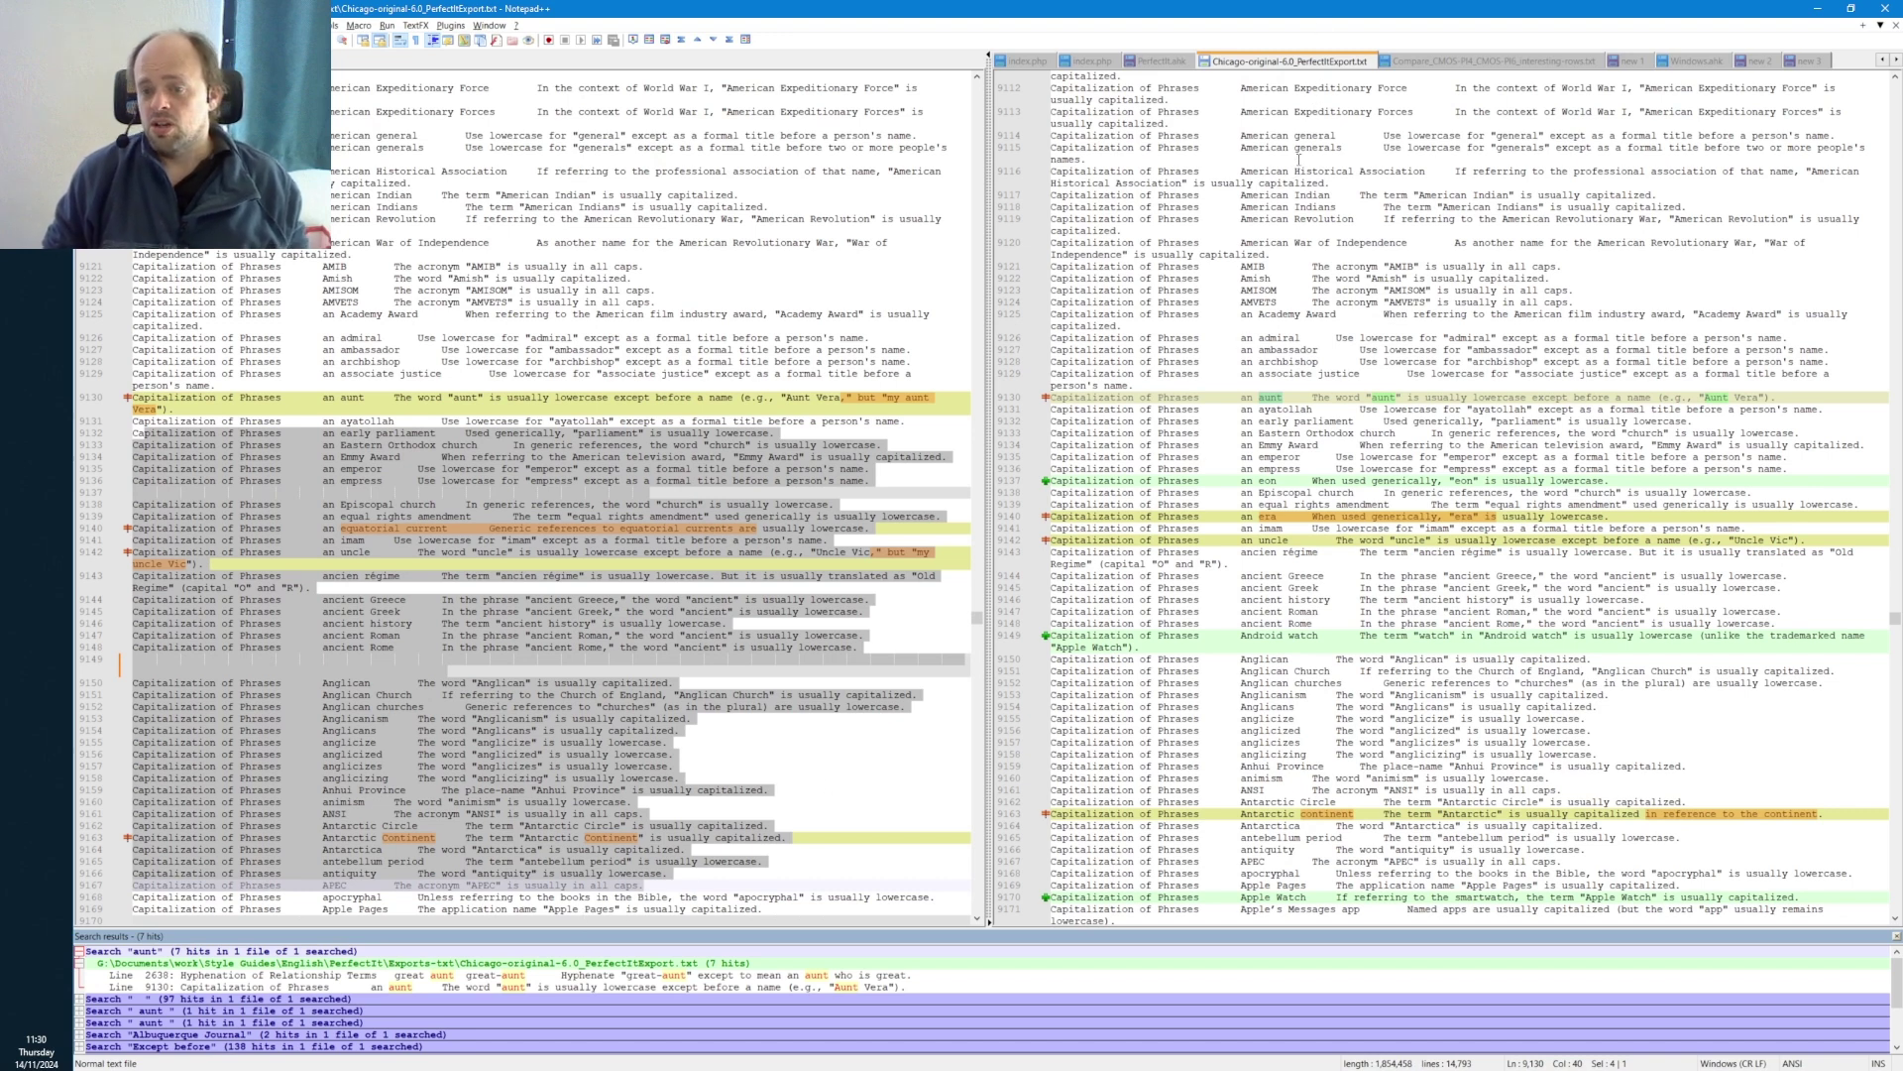
# - Inspect the 6.0 "an aunt" entry, highlighting its "Aunt Vera" example and the search term "aunt" with its trailing space
pyautogui.click(1285, 398)
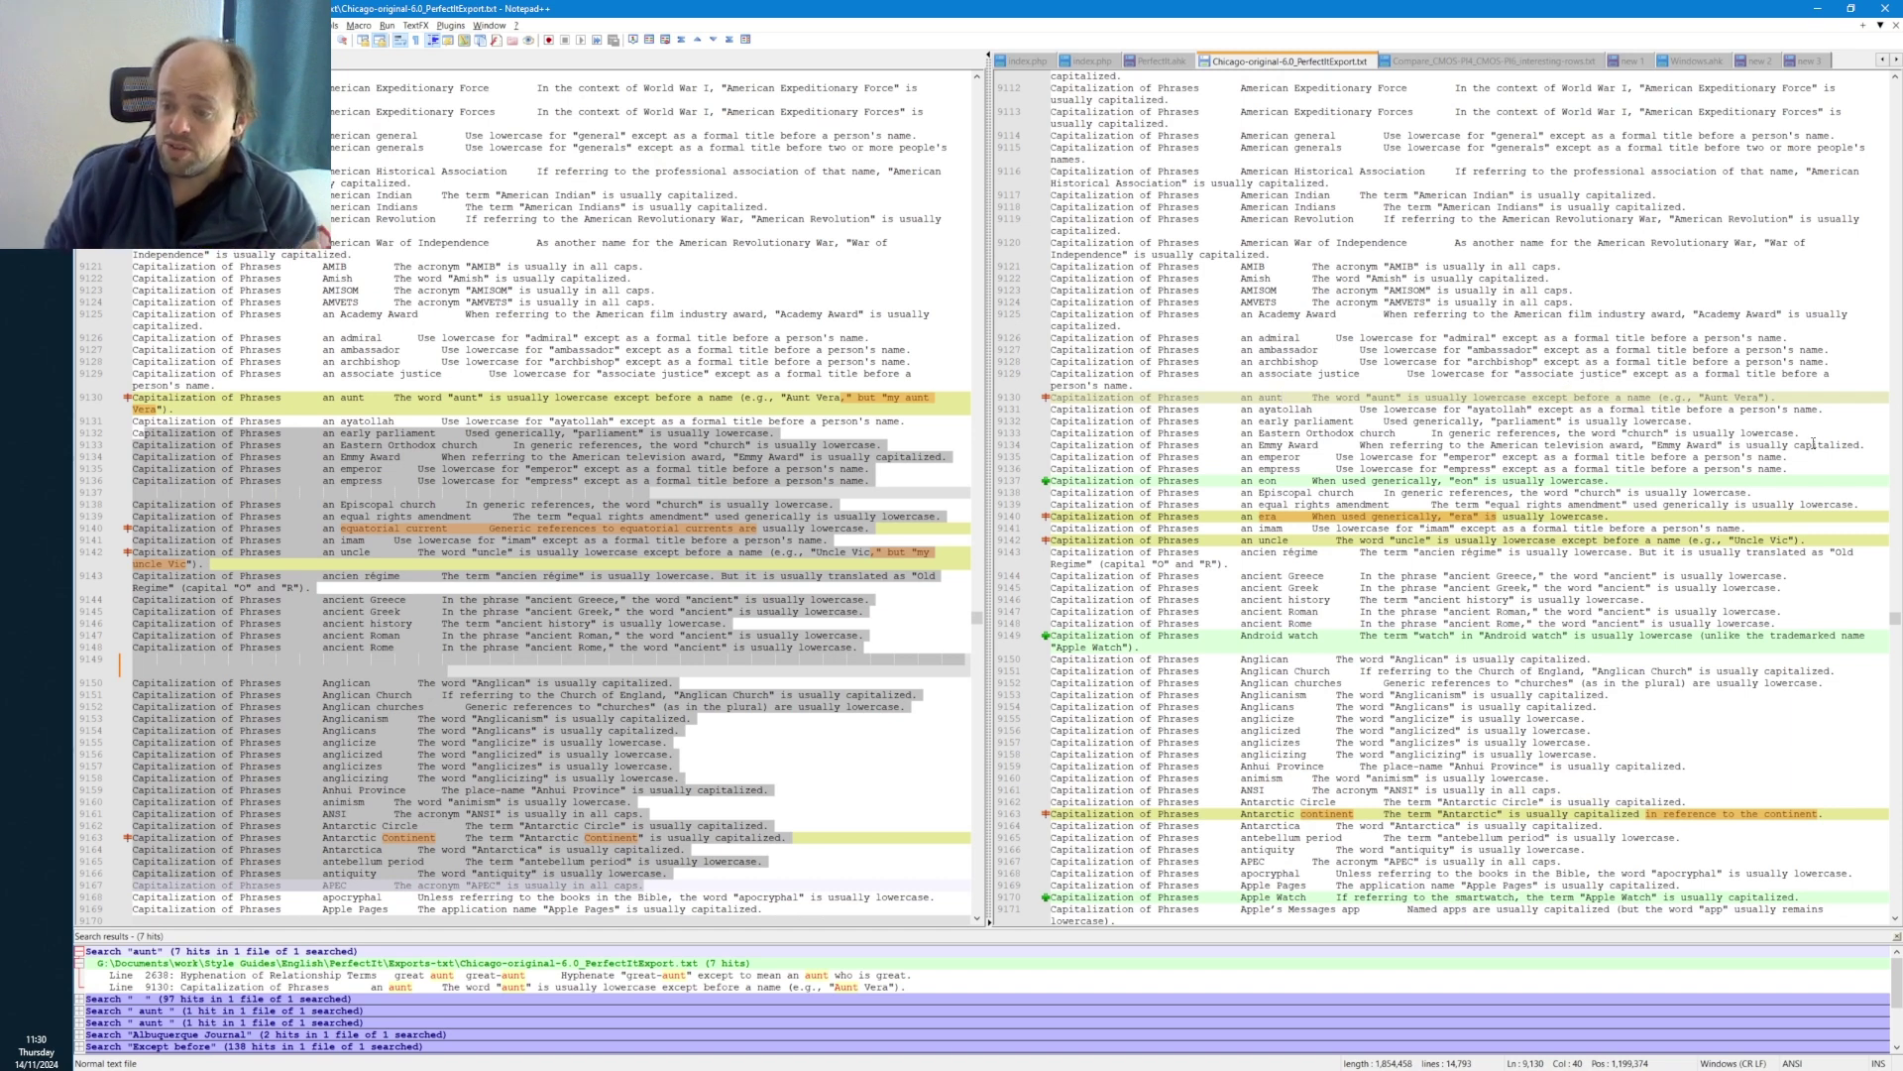
pyautogui.moveTo(1761, 397); pyautogui.dragTo(1705, 397)
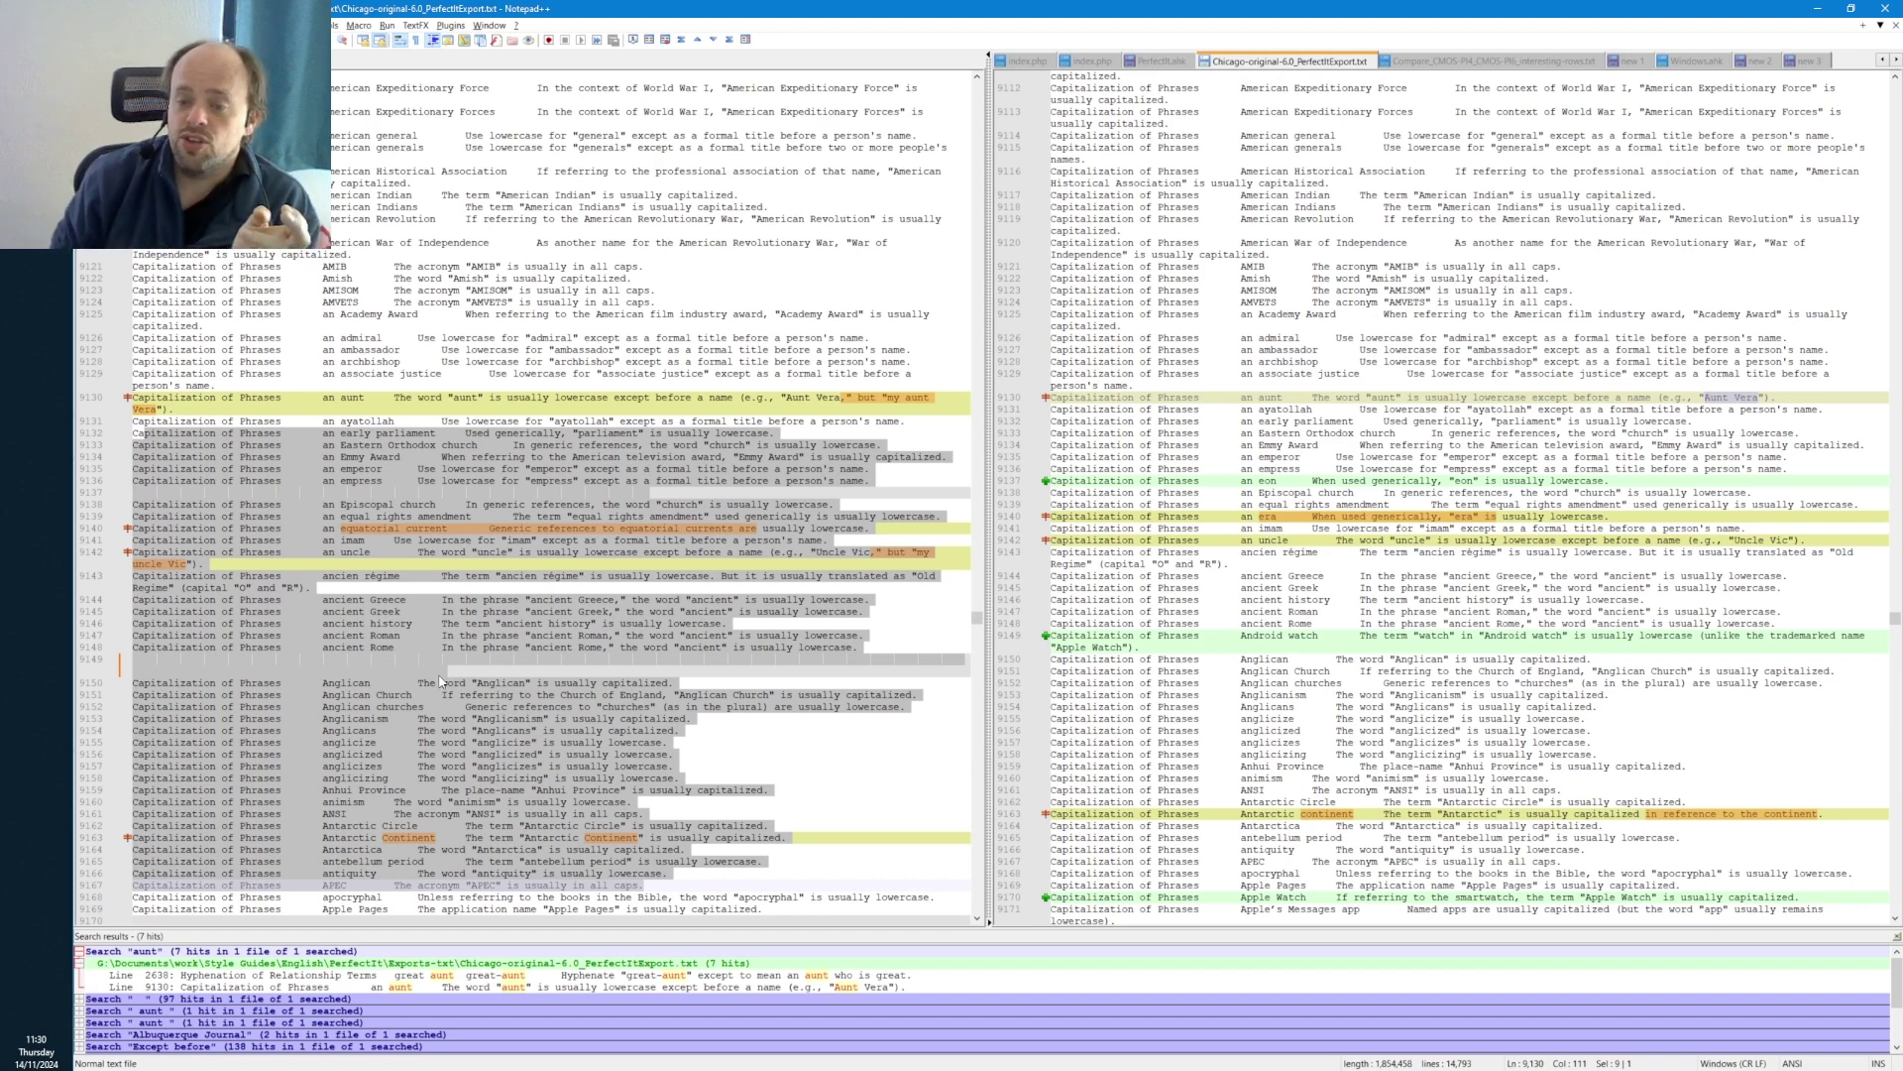
pyautogui.moveTo(1258, 399); pyautogui.dragTo(1294, 397)
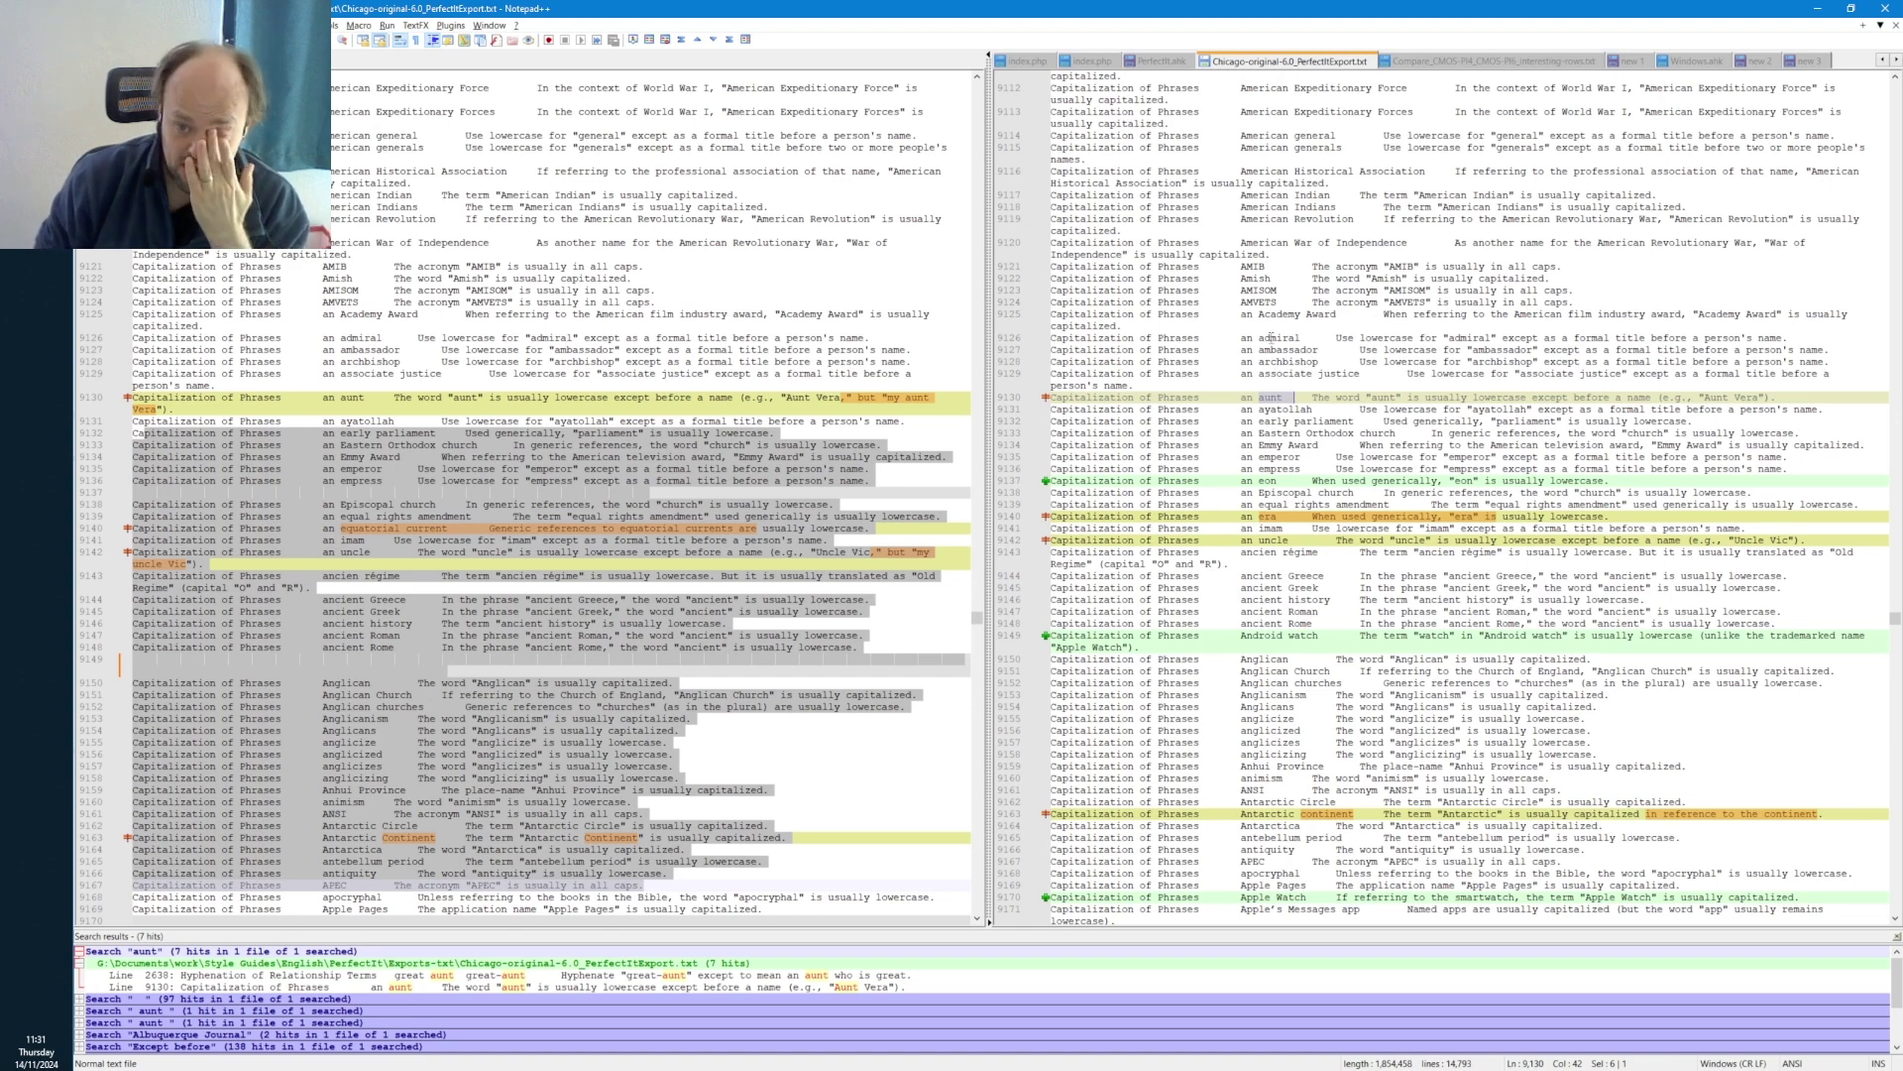
pyautogui.click(1286, 398)
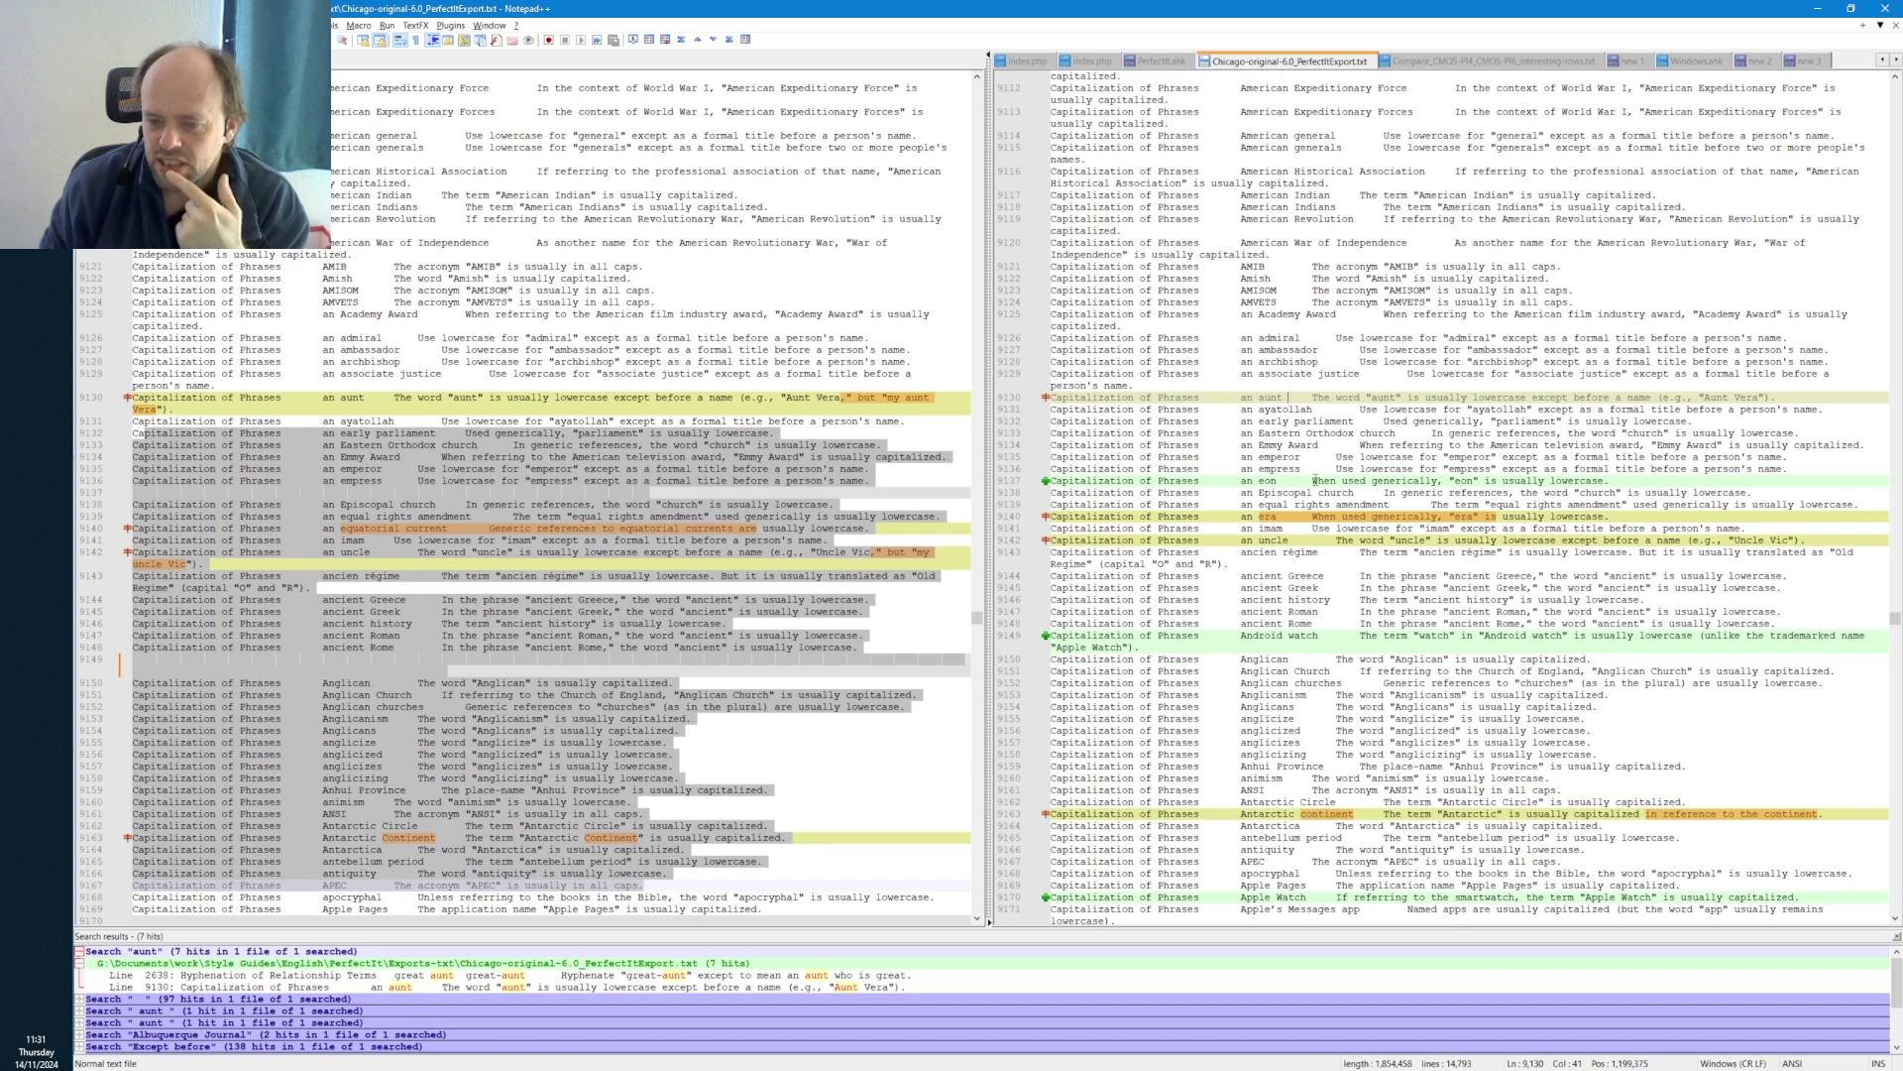
# - Find all occurrences of "equal rights amendment" from line 9139 in the current document and highlight the capitalized line 9810 result
pyautogui.click(1390, 505)
pyautogui.hotkey('ctrl', 'shift', 'Left')
pyautogui.hotkey('ctrl', 'shift', 'Left')
pyautogui.hotkey('ctrl', 'shift', 'Left')
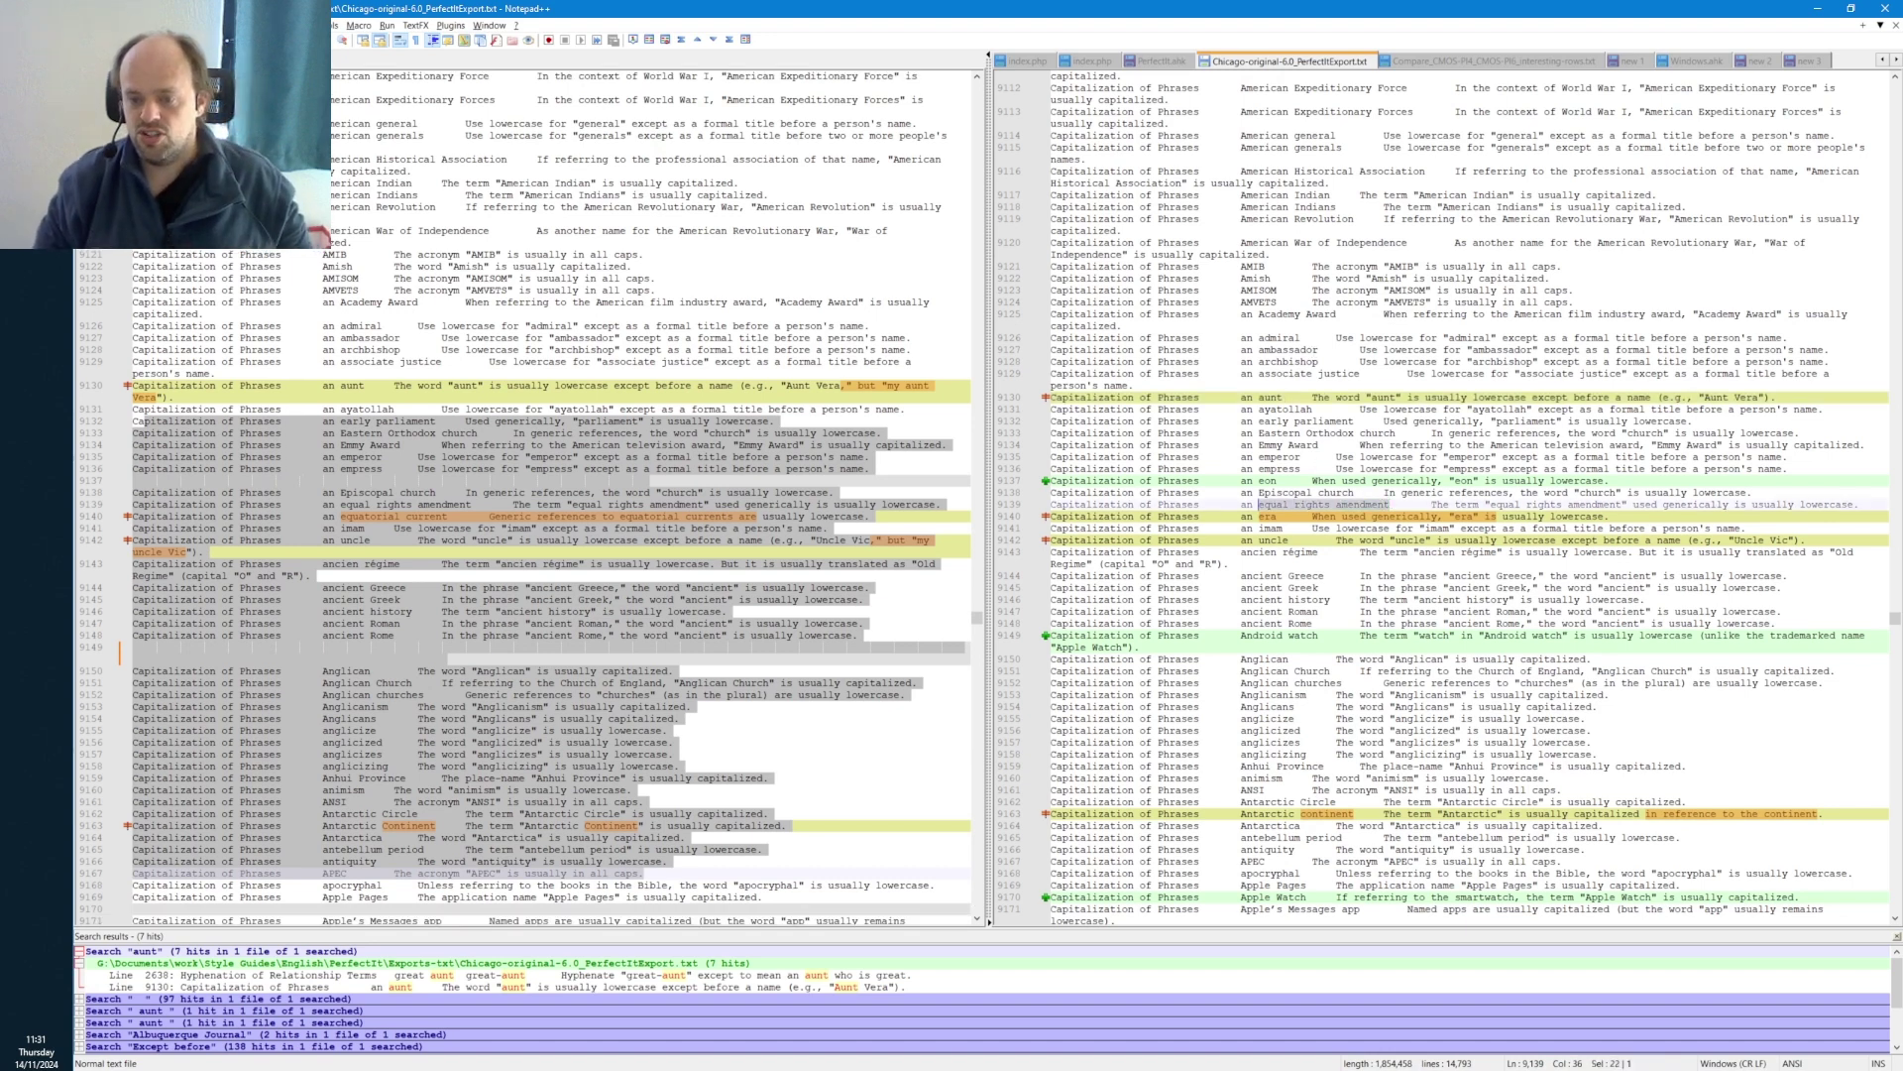
pyautogui.hotkey('ctrl', 'f')
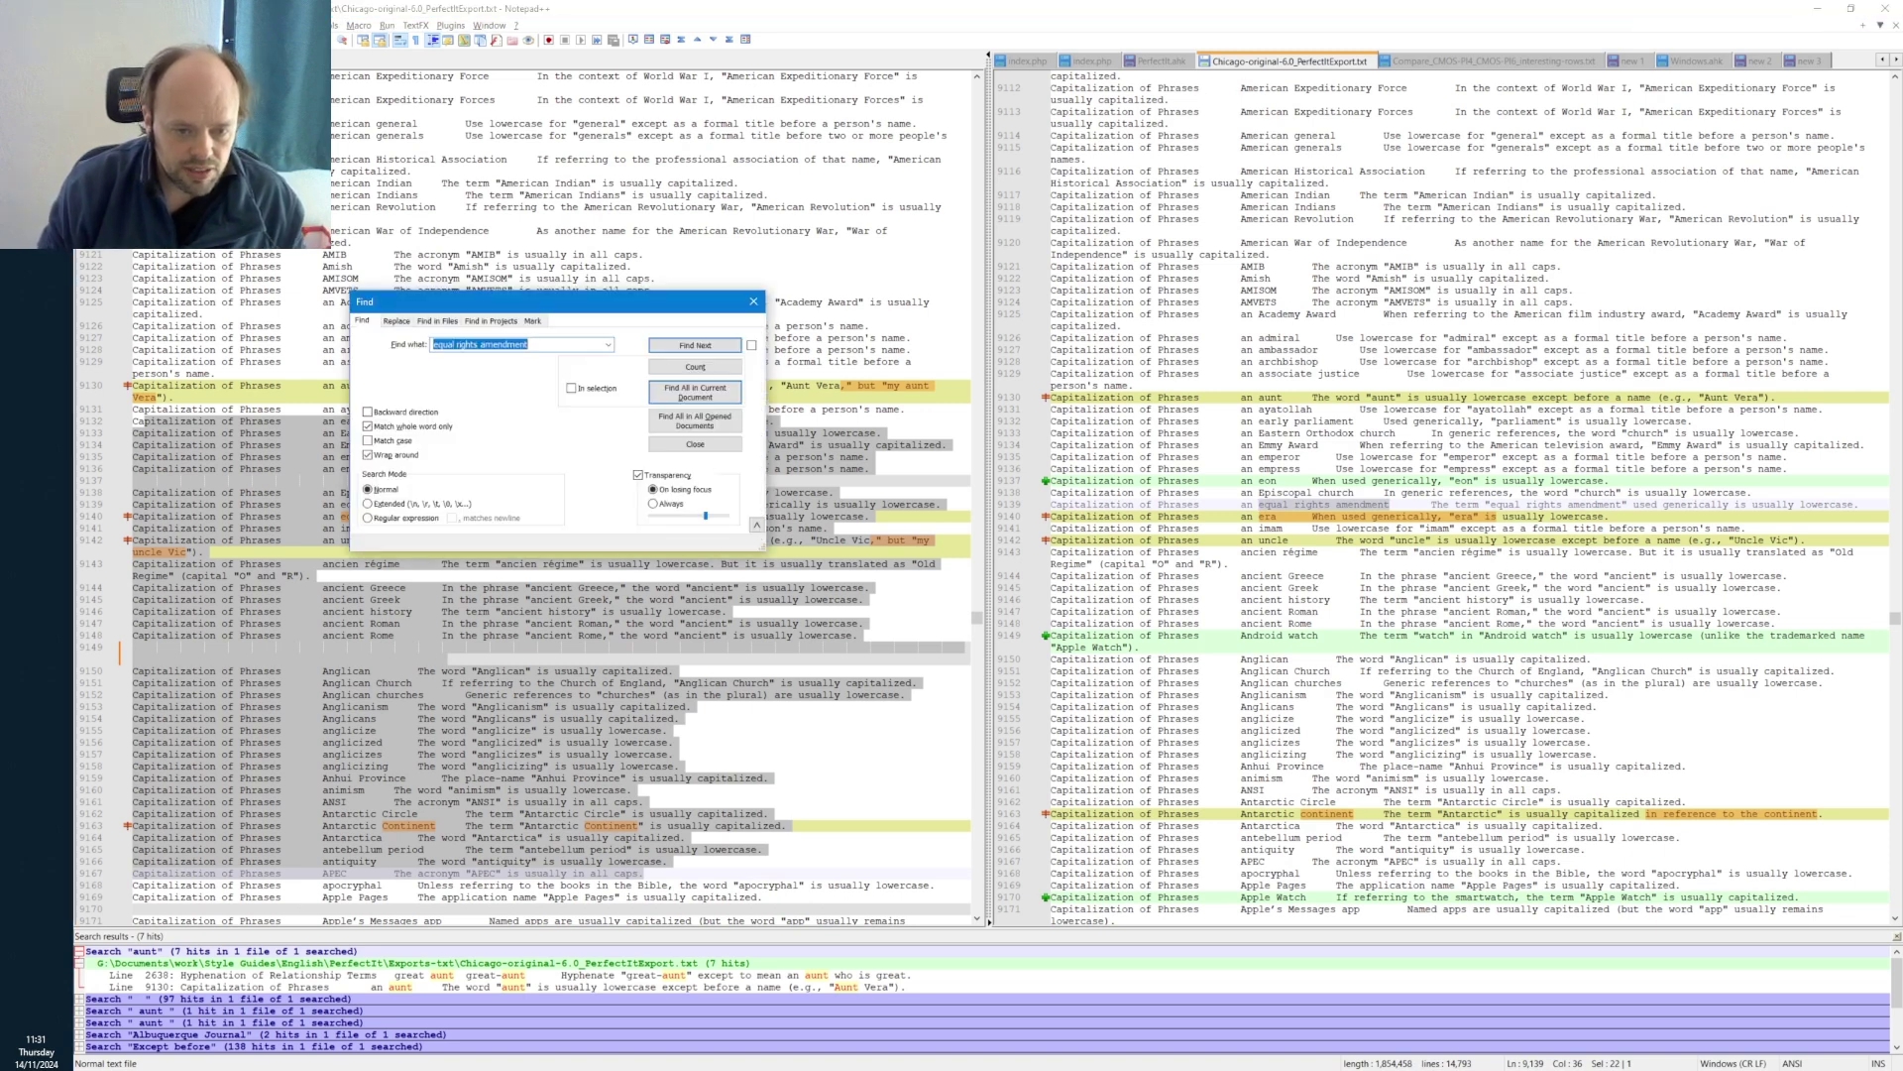
pyautogui.click(710, 395)
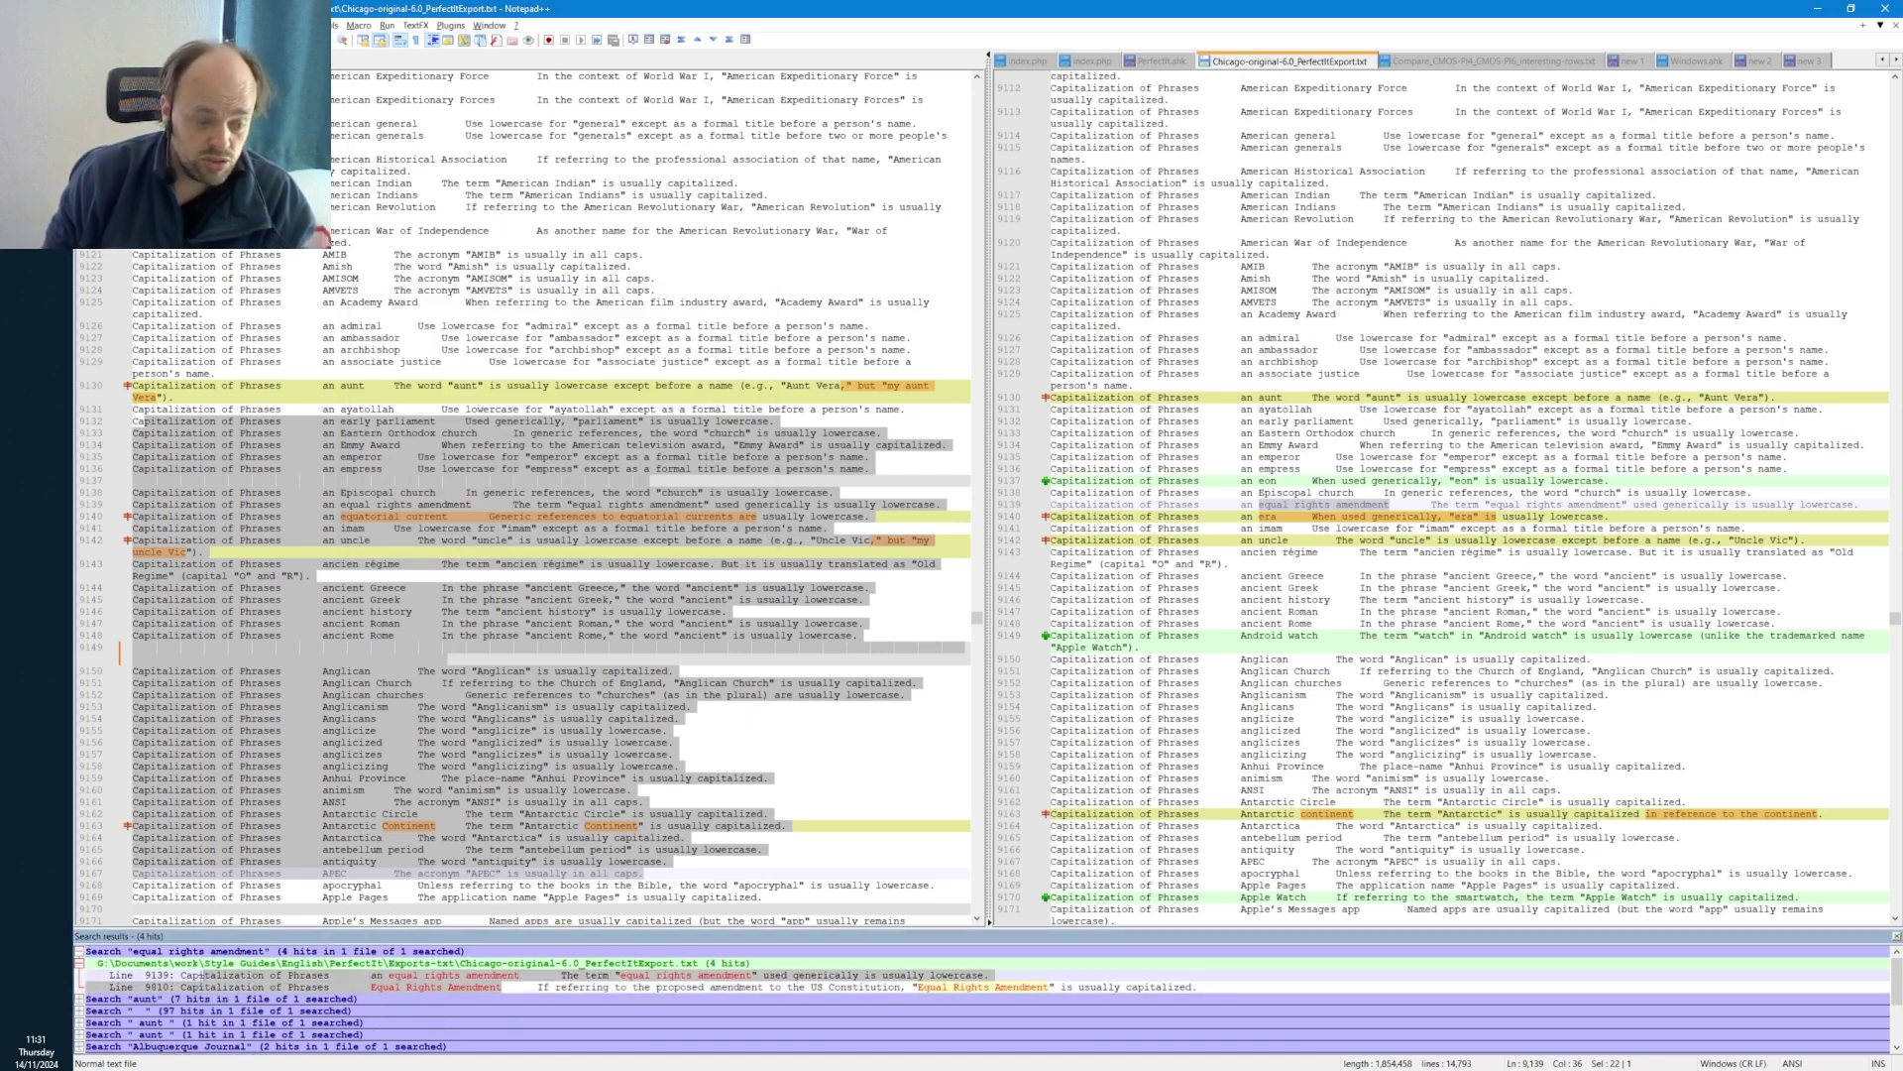
pyautogui.moveTo(329, 987); pyautogui.dragTo(181, 987)
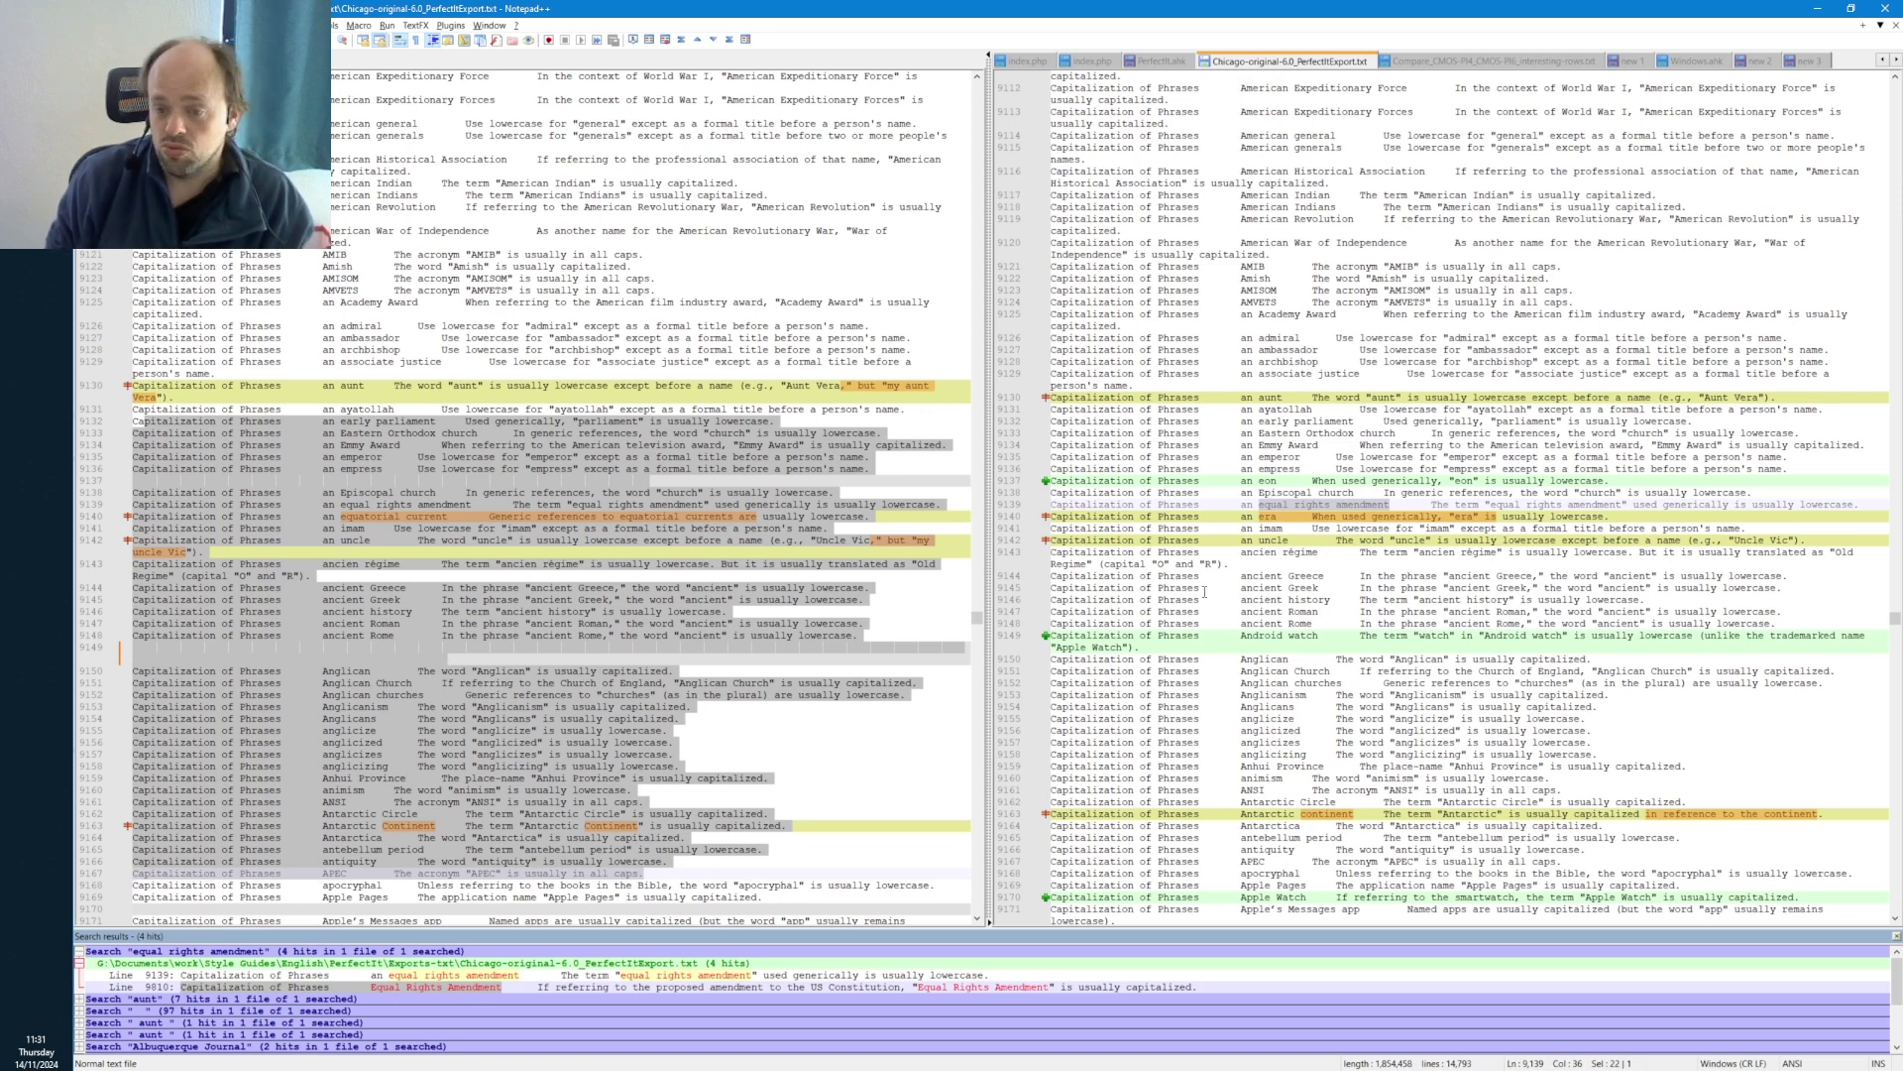
# - Inspect the line 9139 entry again, highlighting "equal rights amendment" in the 6.0 export
pyautogui.click(1247, 515)
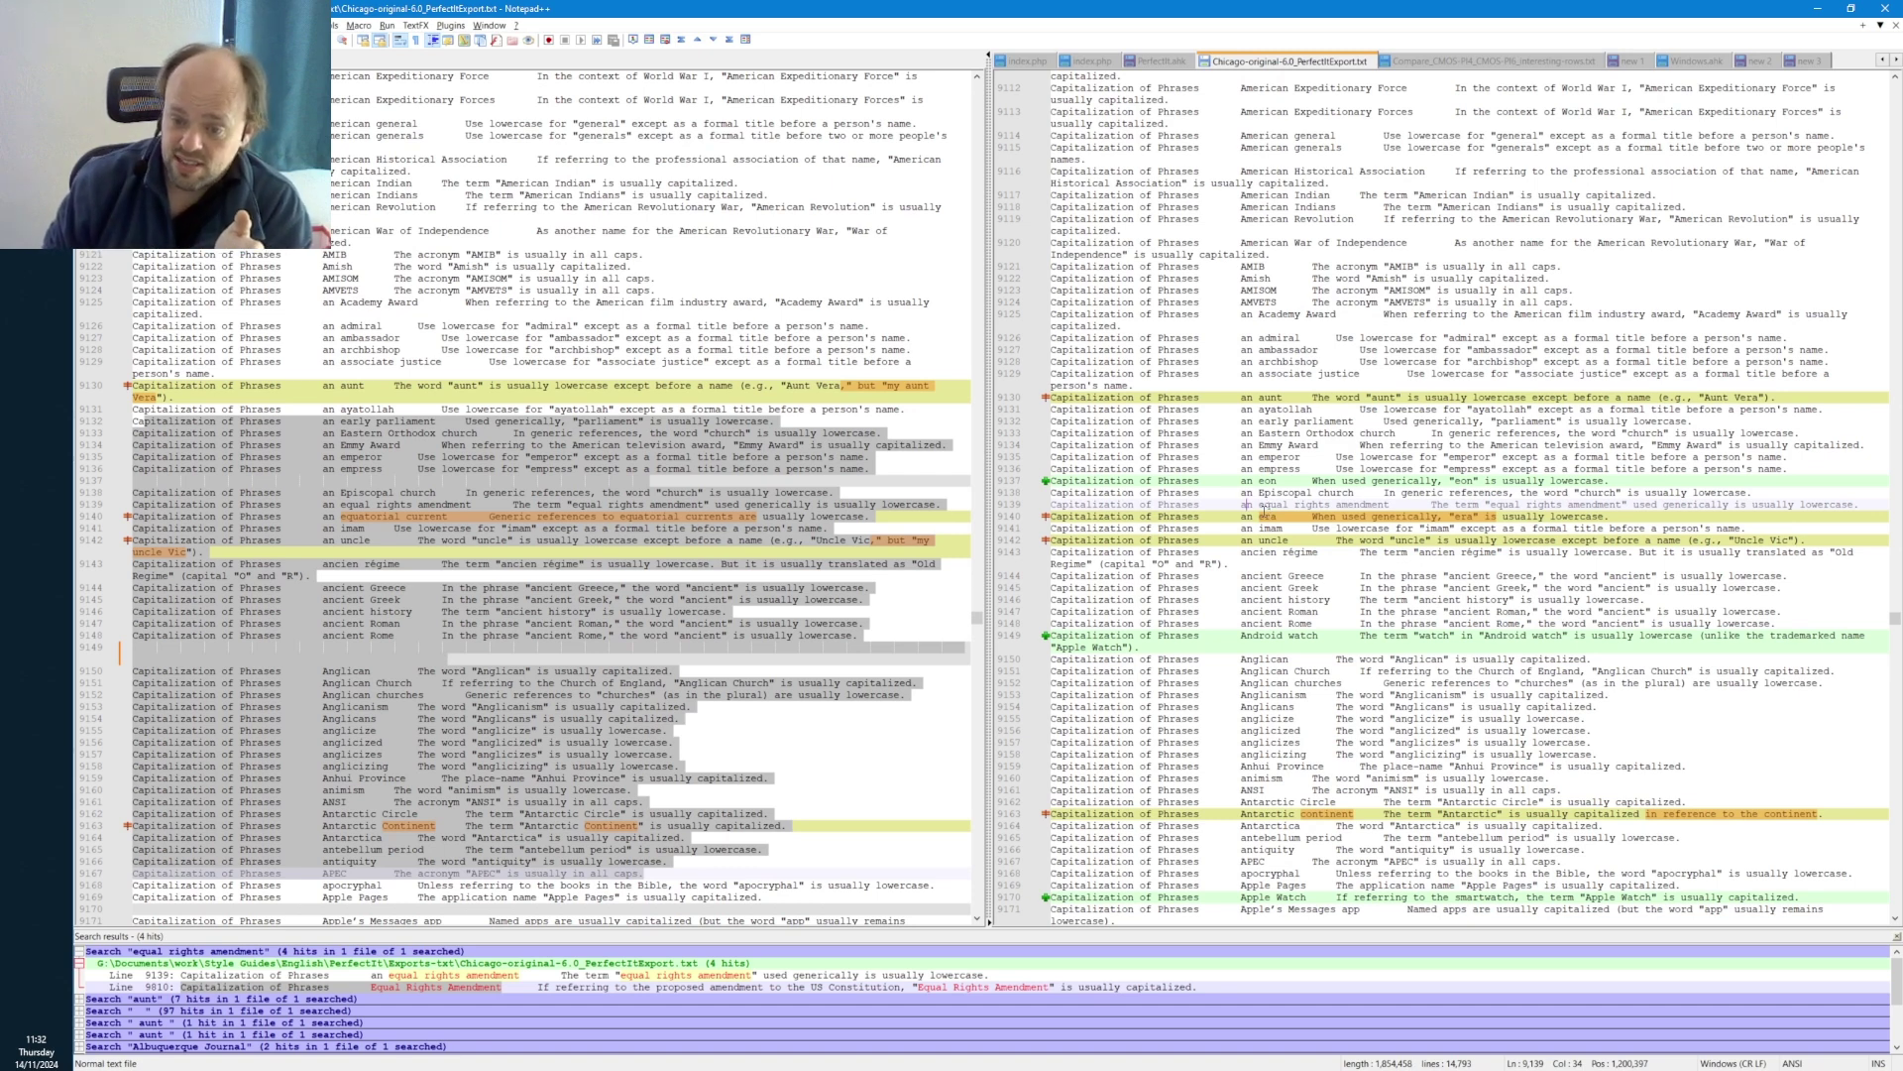
pyautogui.moveTo(1263, 506); pyautogui.dragTo(1392, 505)
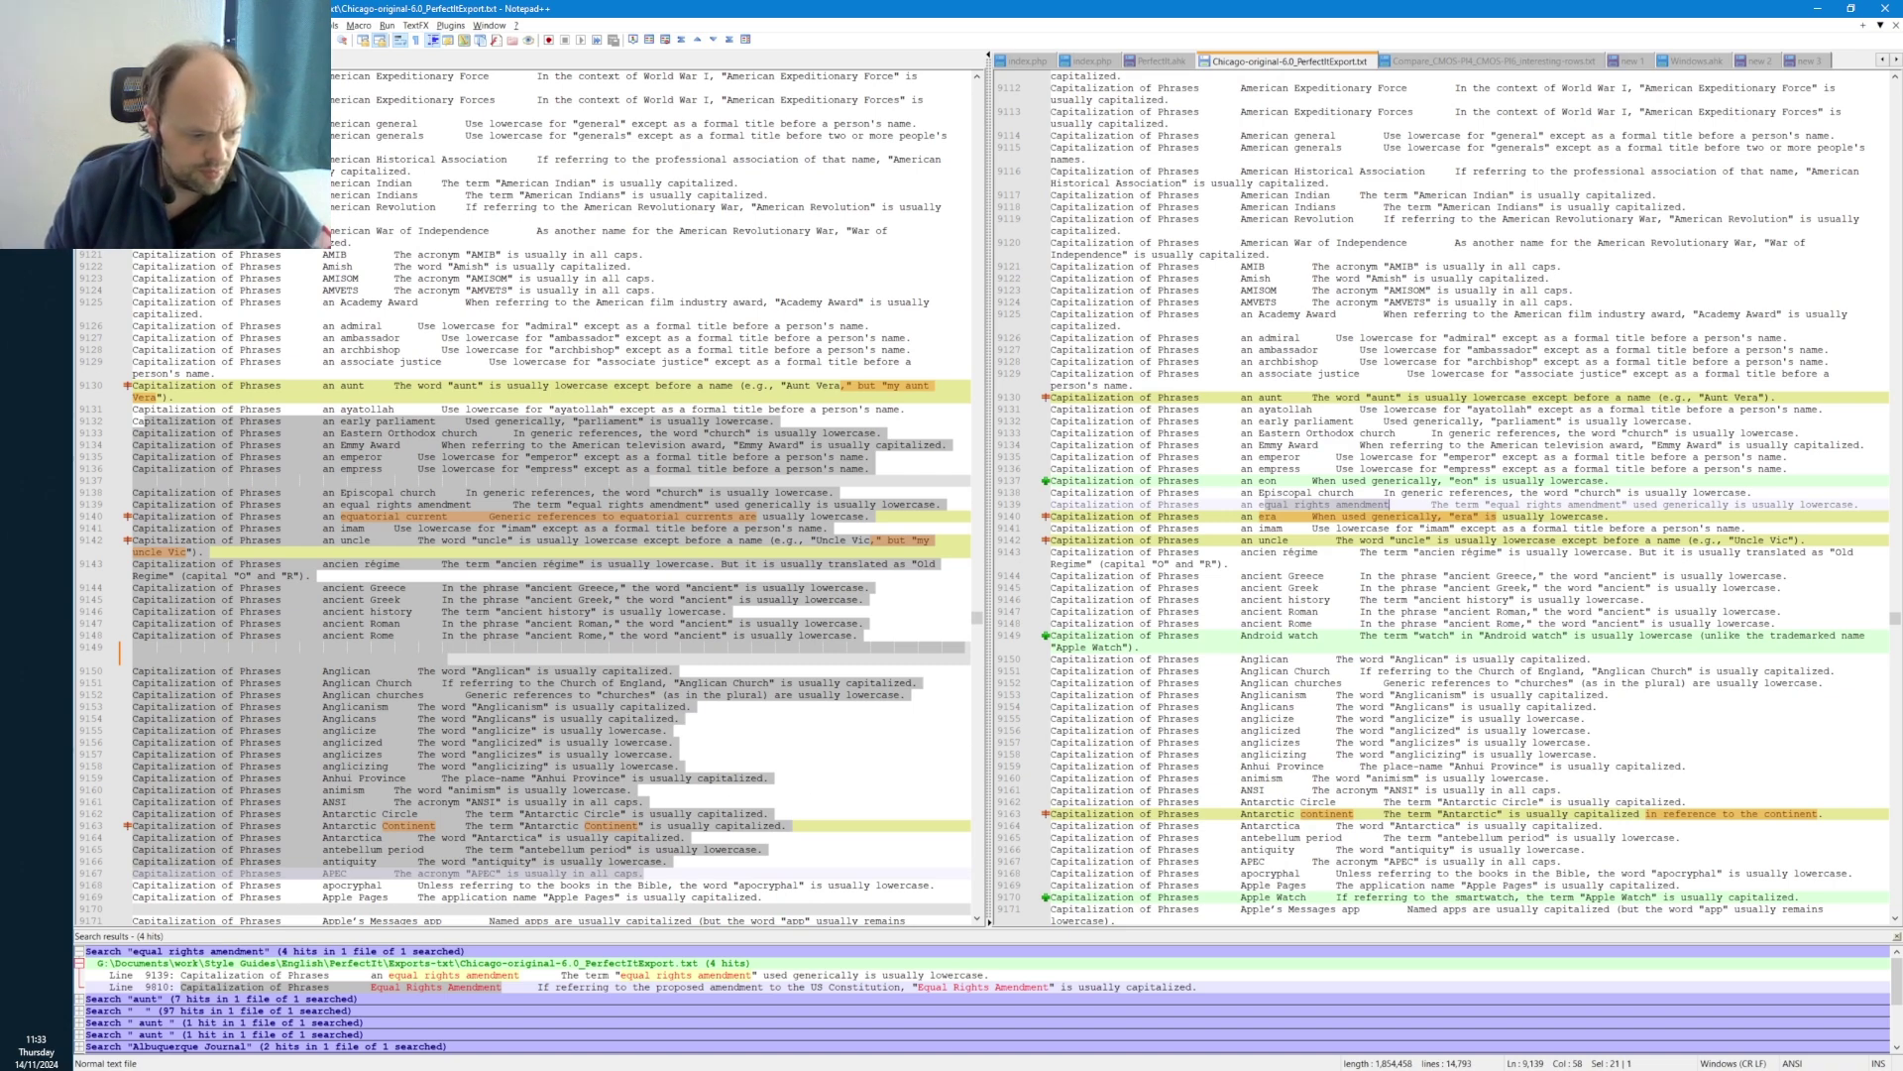
pyautogui.click(1114, 136)
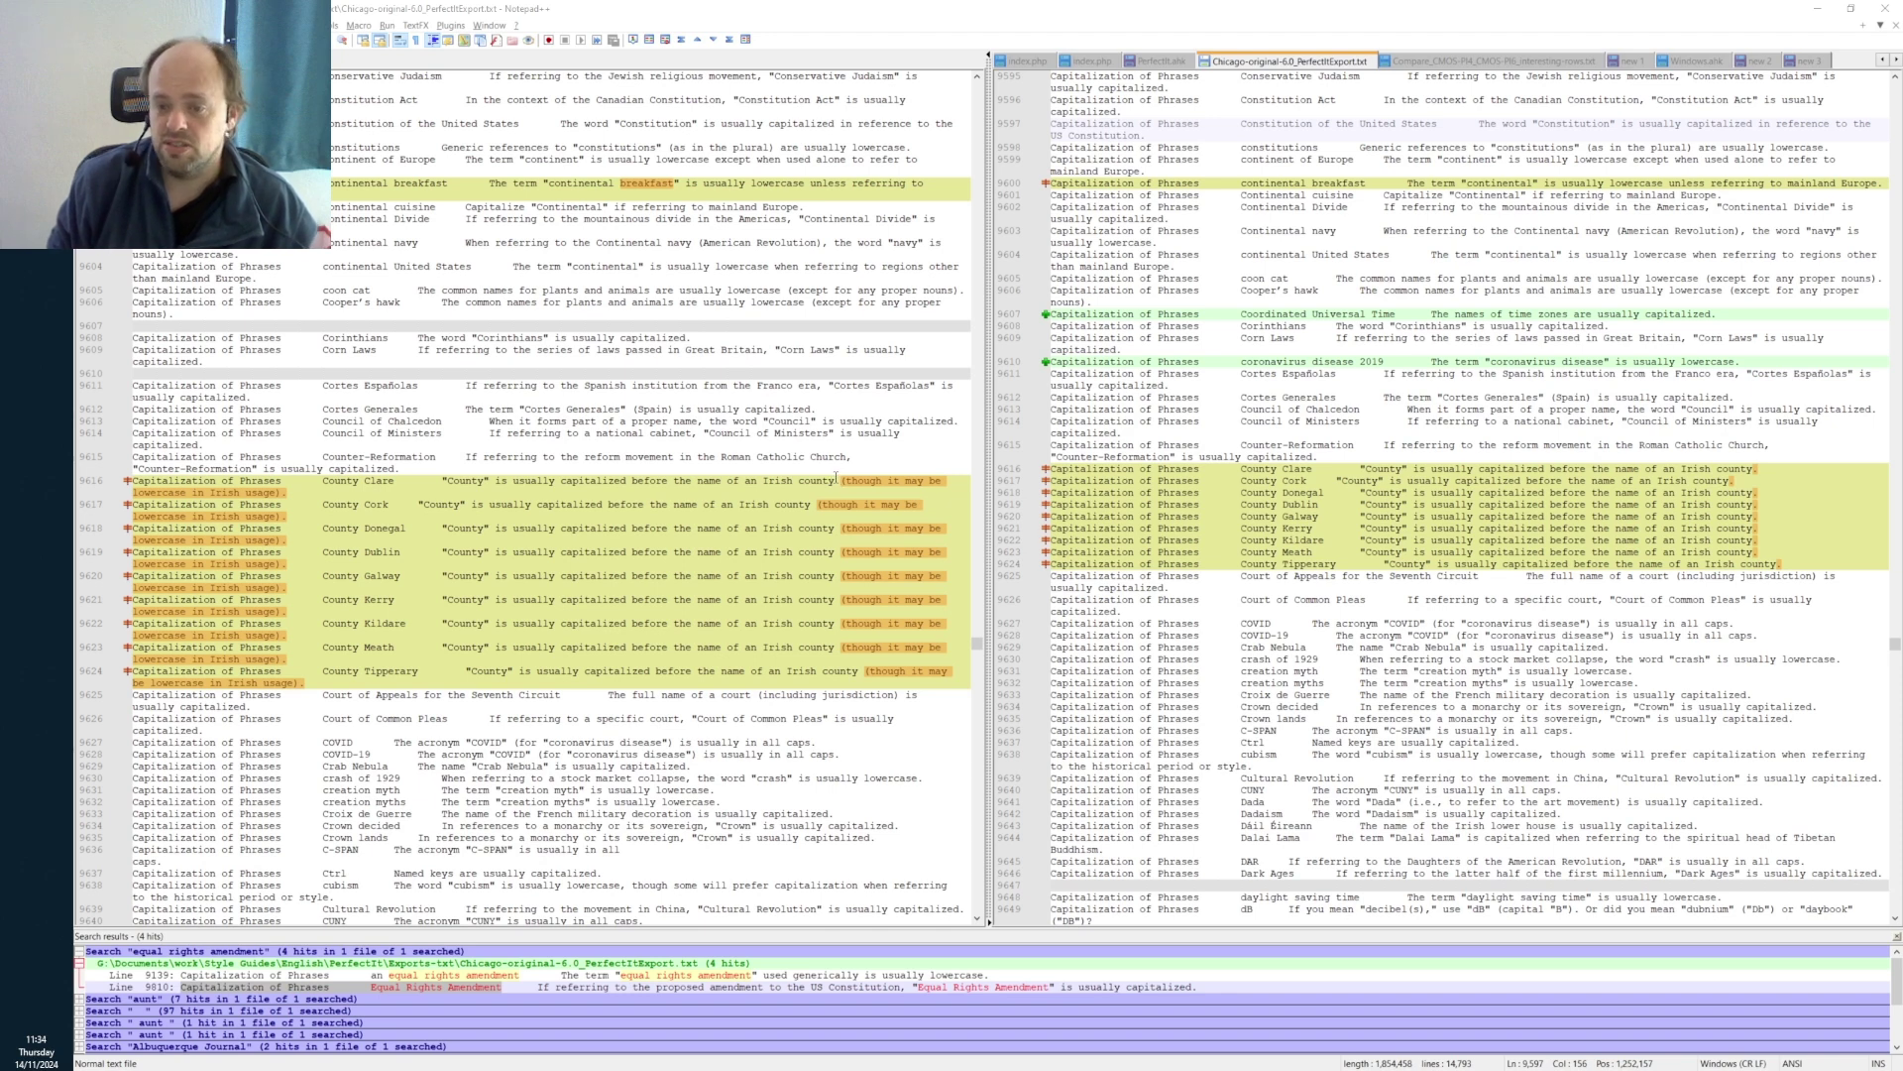
# - Highlight the Irish-usage note in the 5.0 County Clare entry and find all occurrences of "County" in the 6.0 export
pyautogui.moveTo(836, 480); pyautogui.dragTo(290, 489)
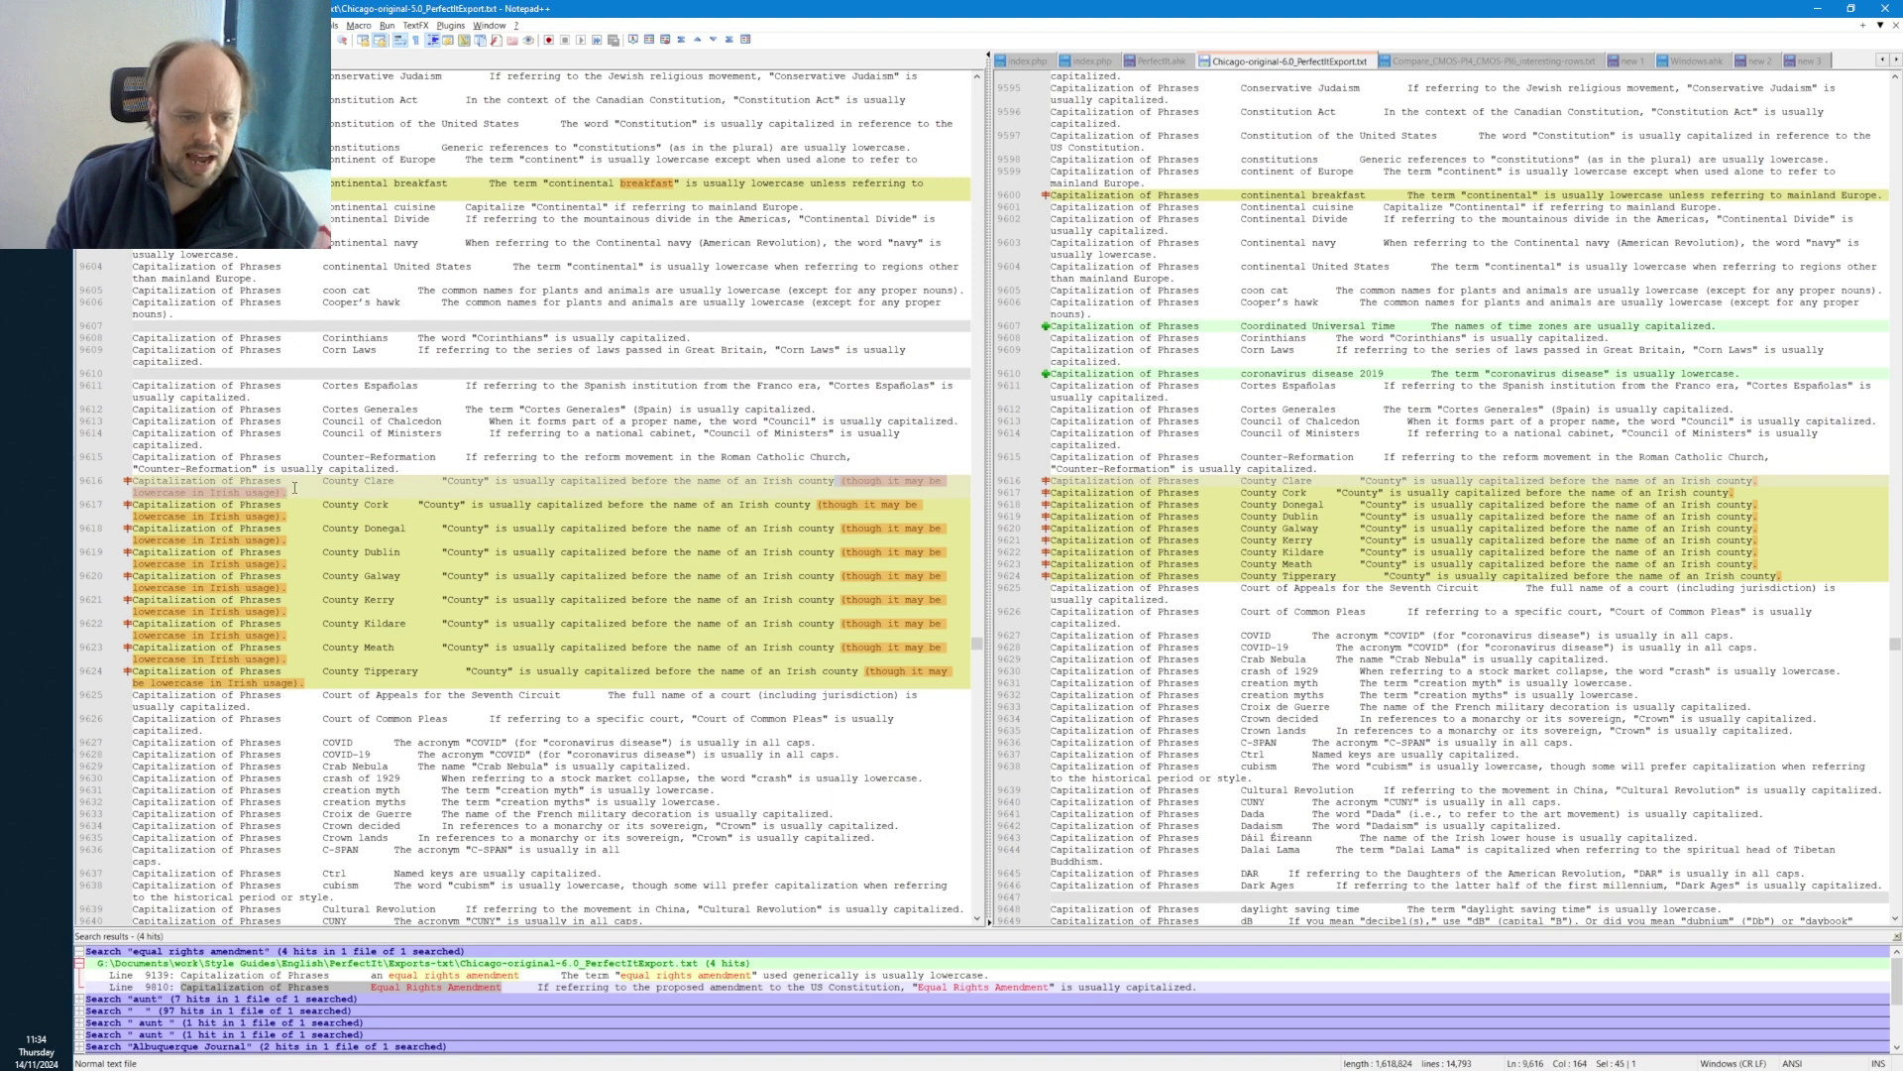
pyautogui.click(1205, 482)
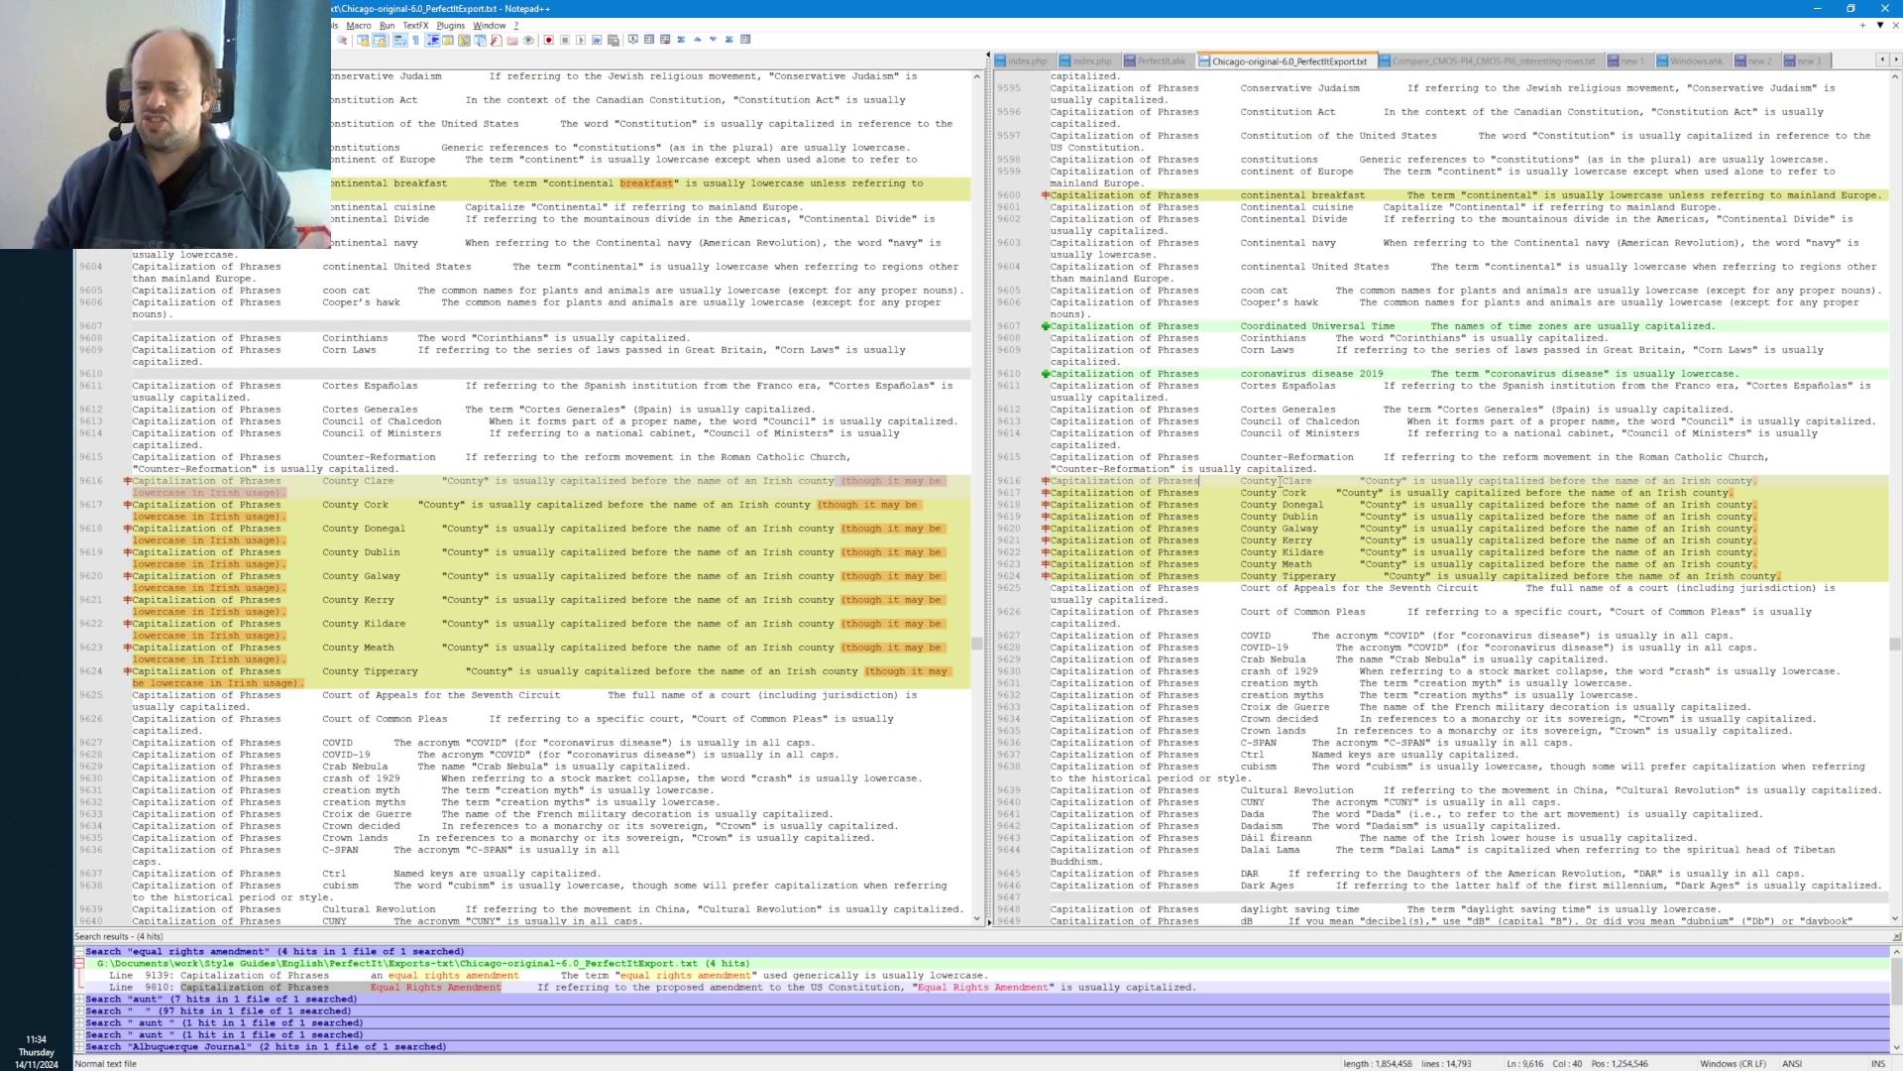
pyautogui.hotkey('ctrl', 'shift', 'Left')
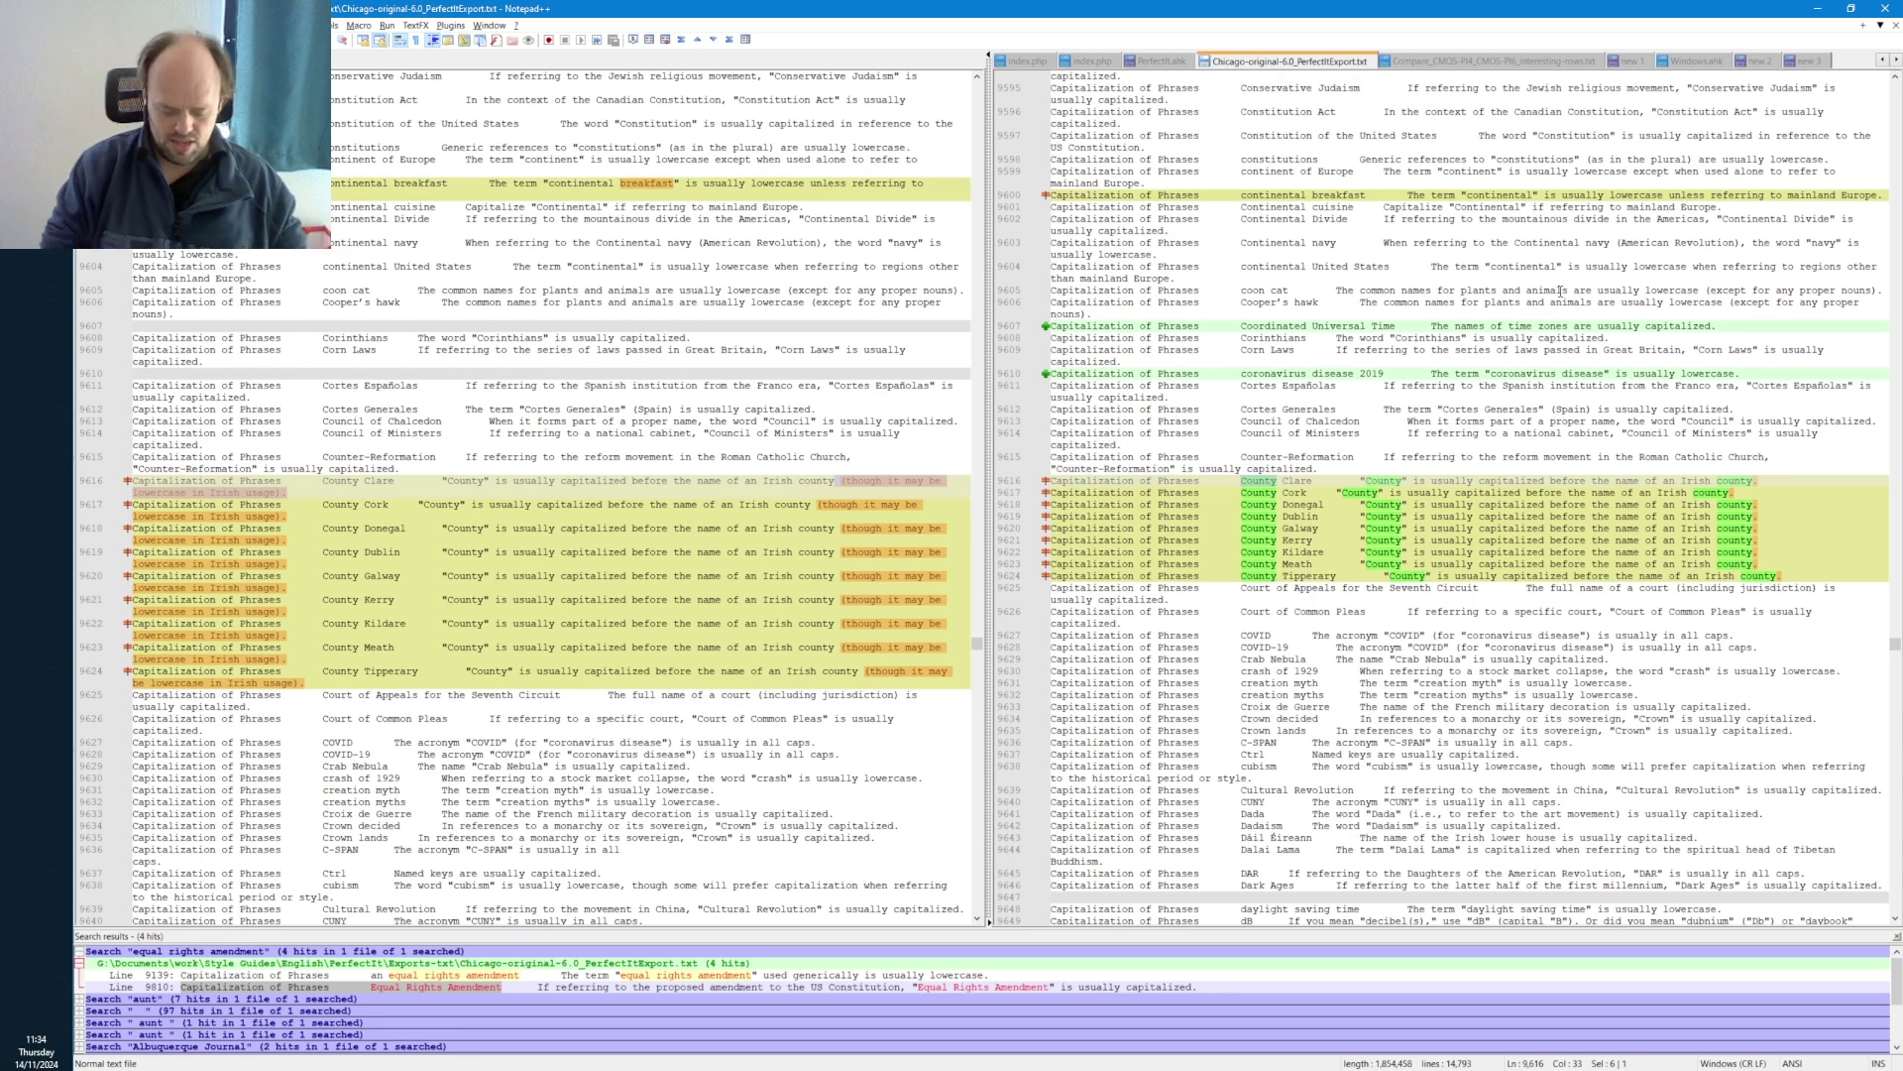
pyautogui.hotkey('ctrl', 'f')
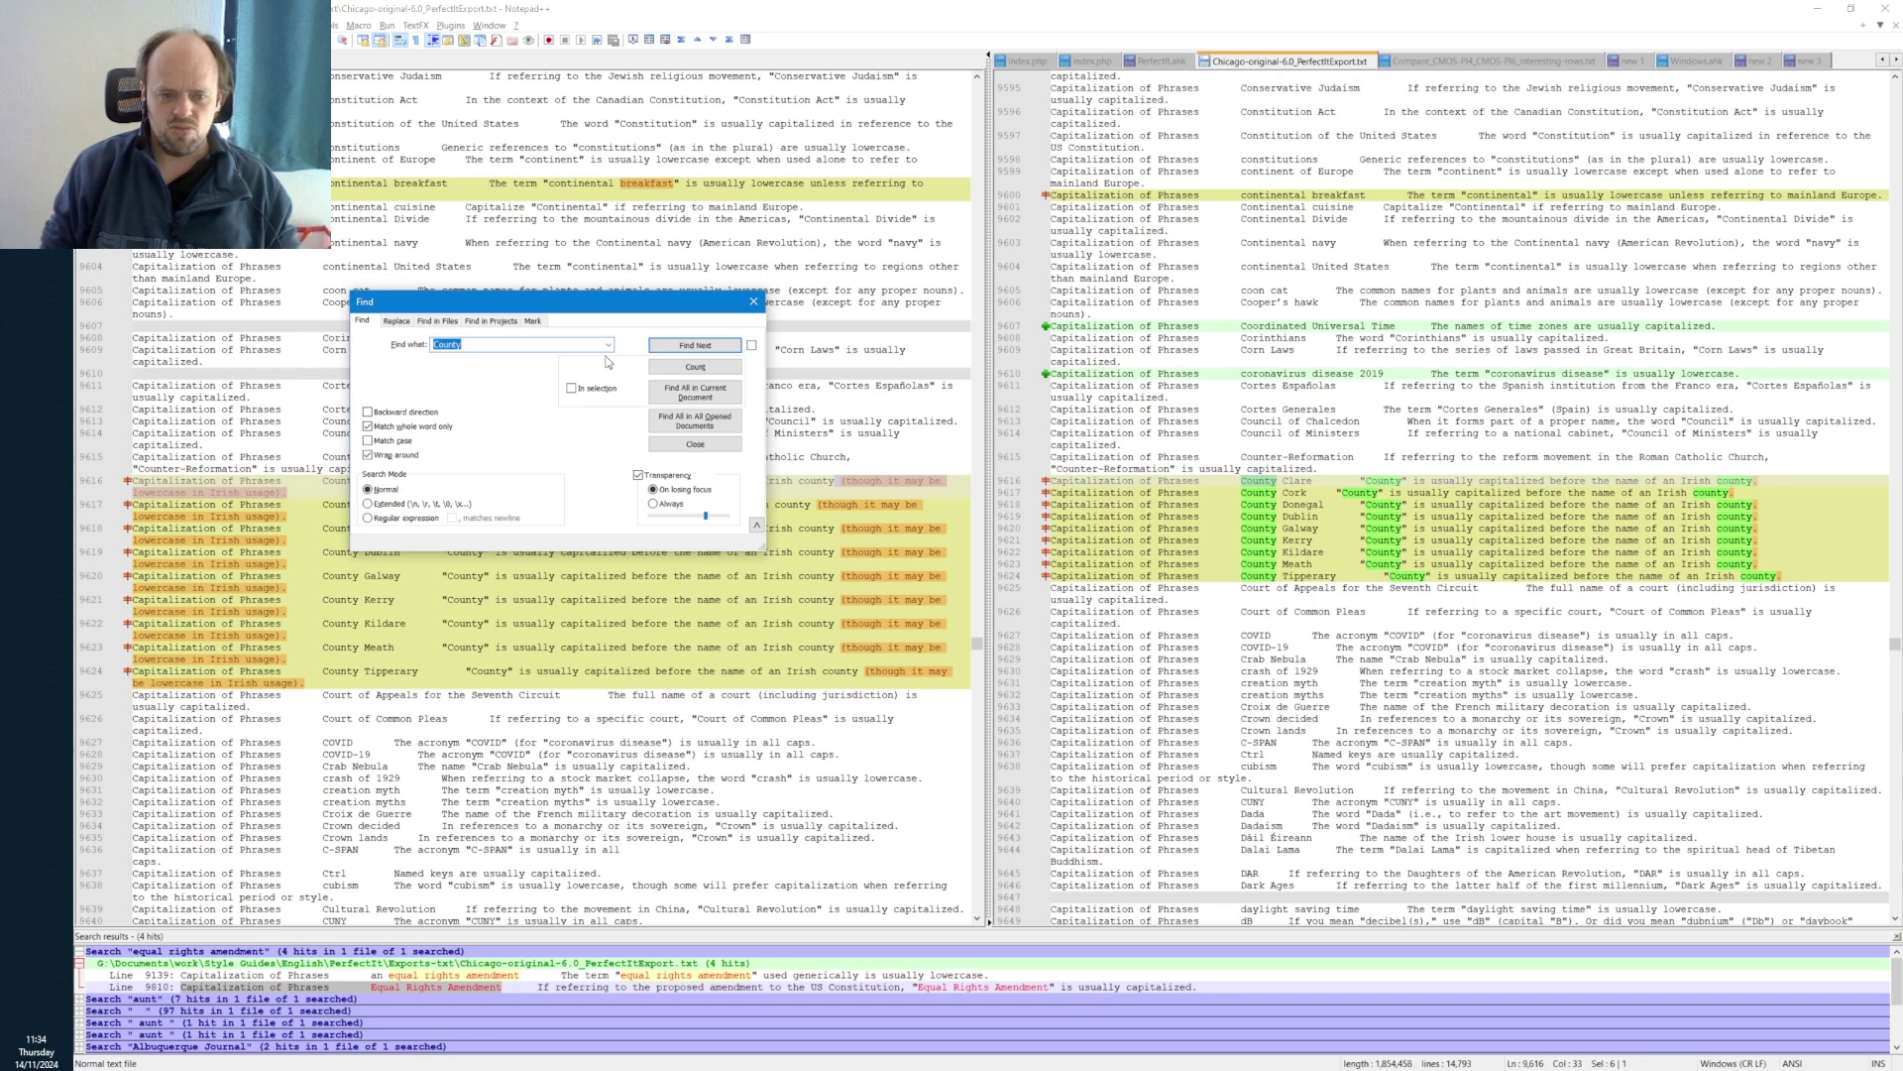
pyautogui.click(608, 344)
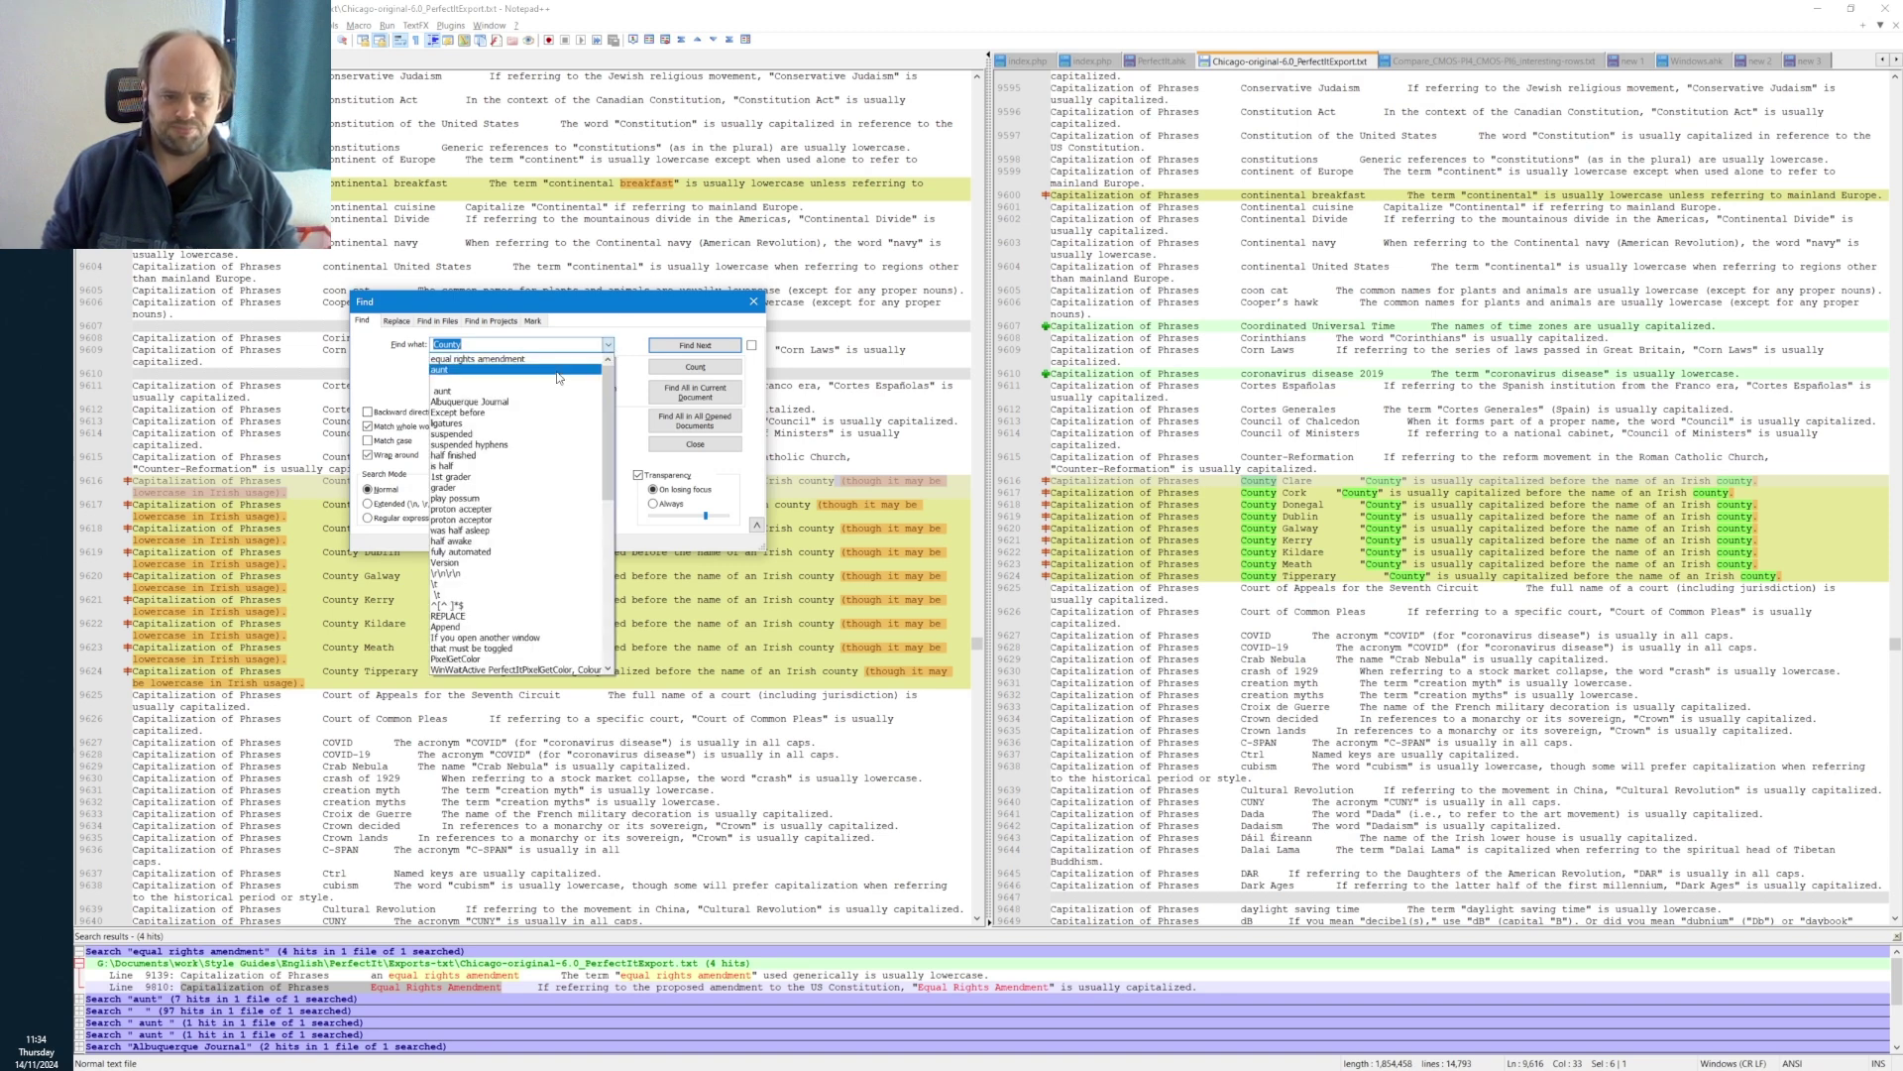
pyautogui.click(395, 376)
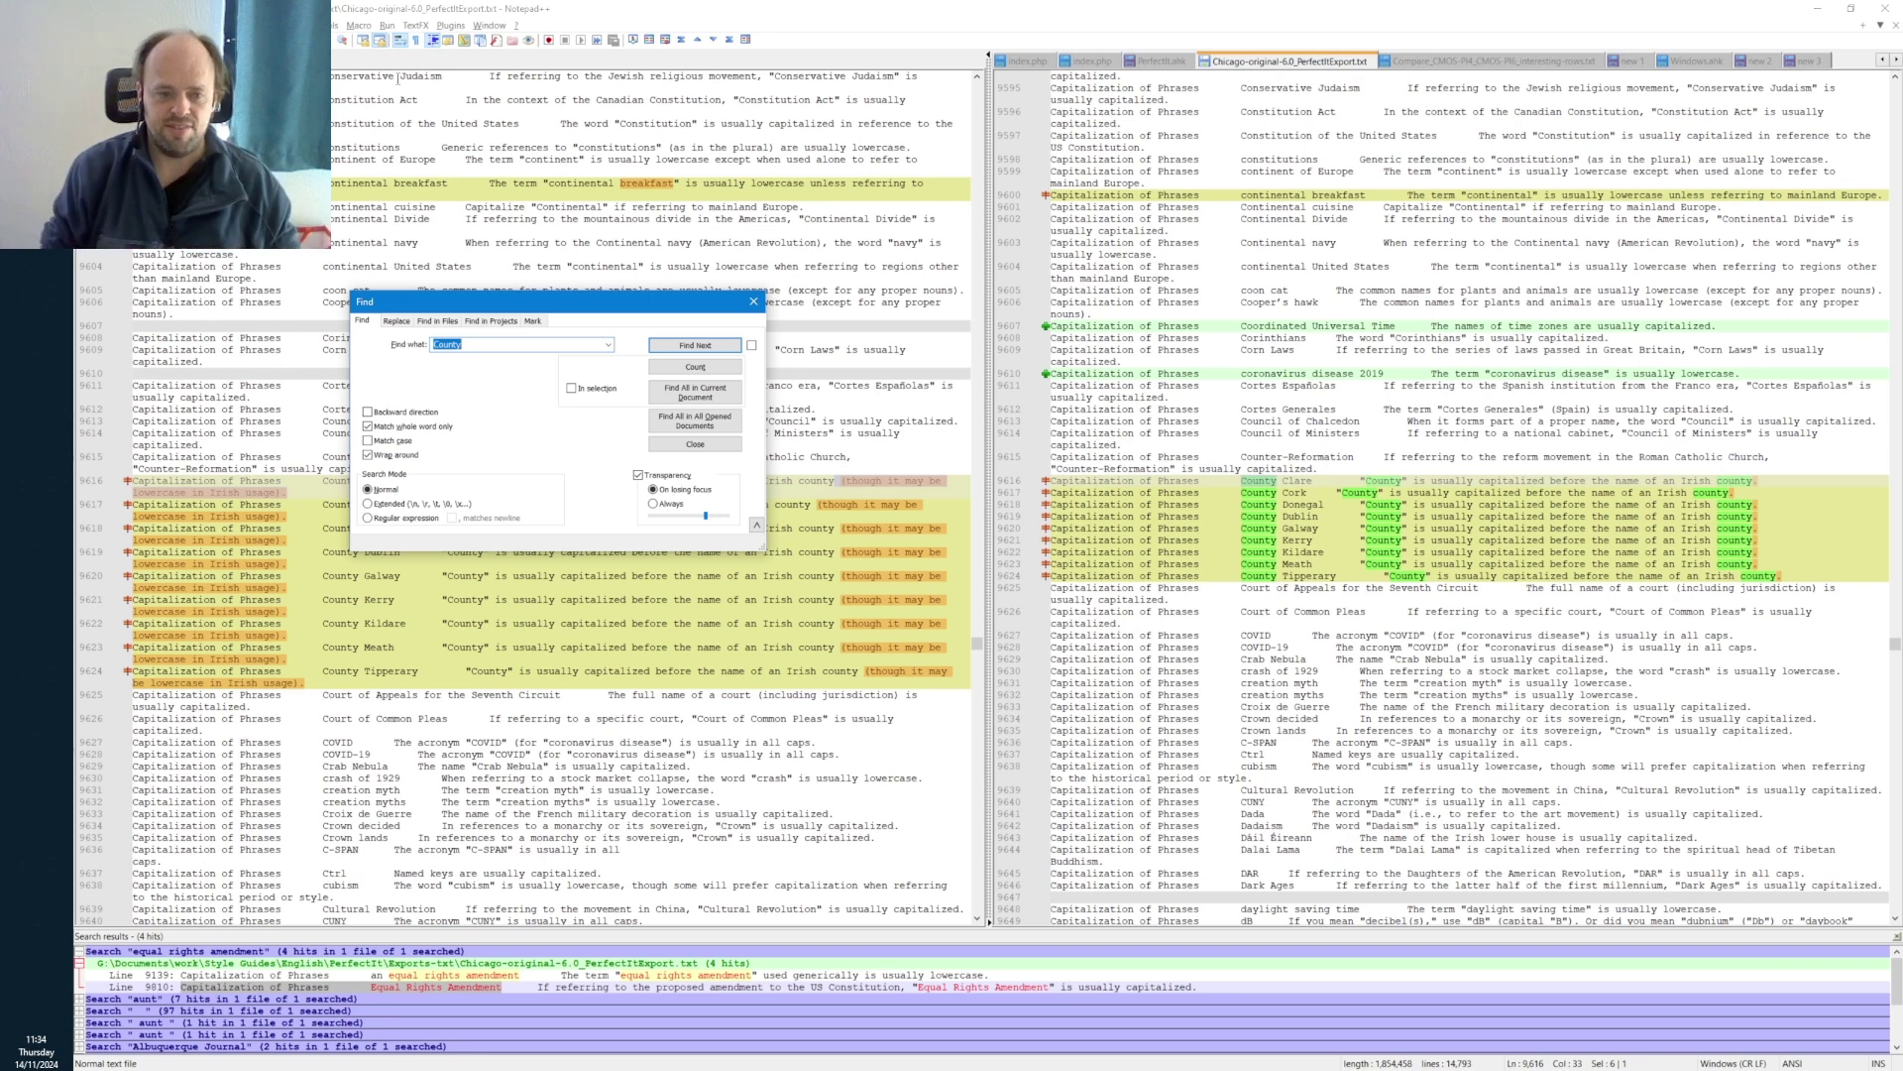
pyautogui.click(691, 394)
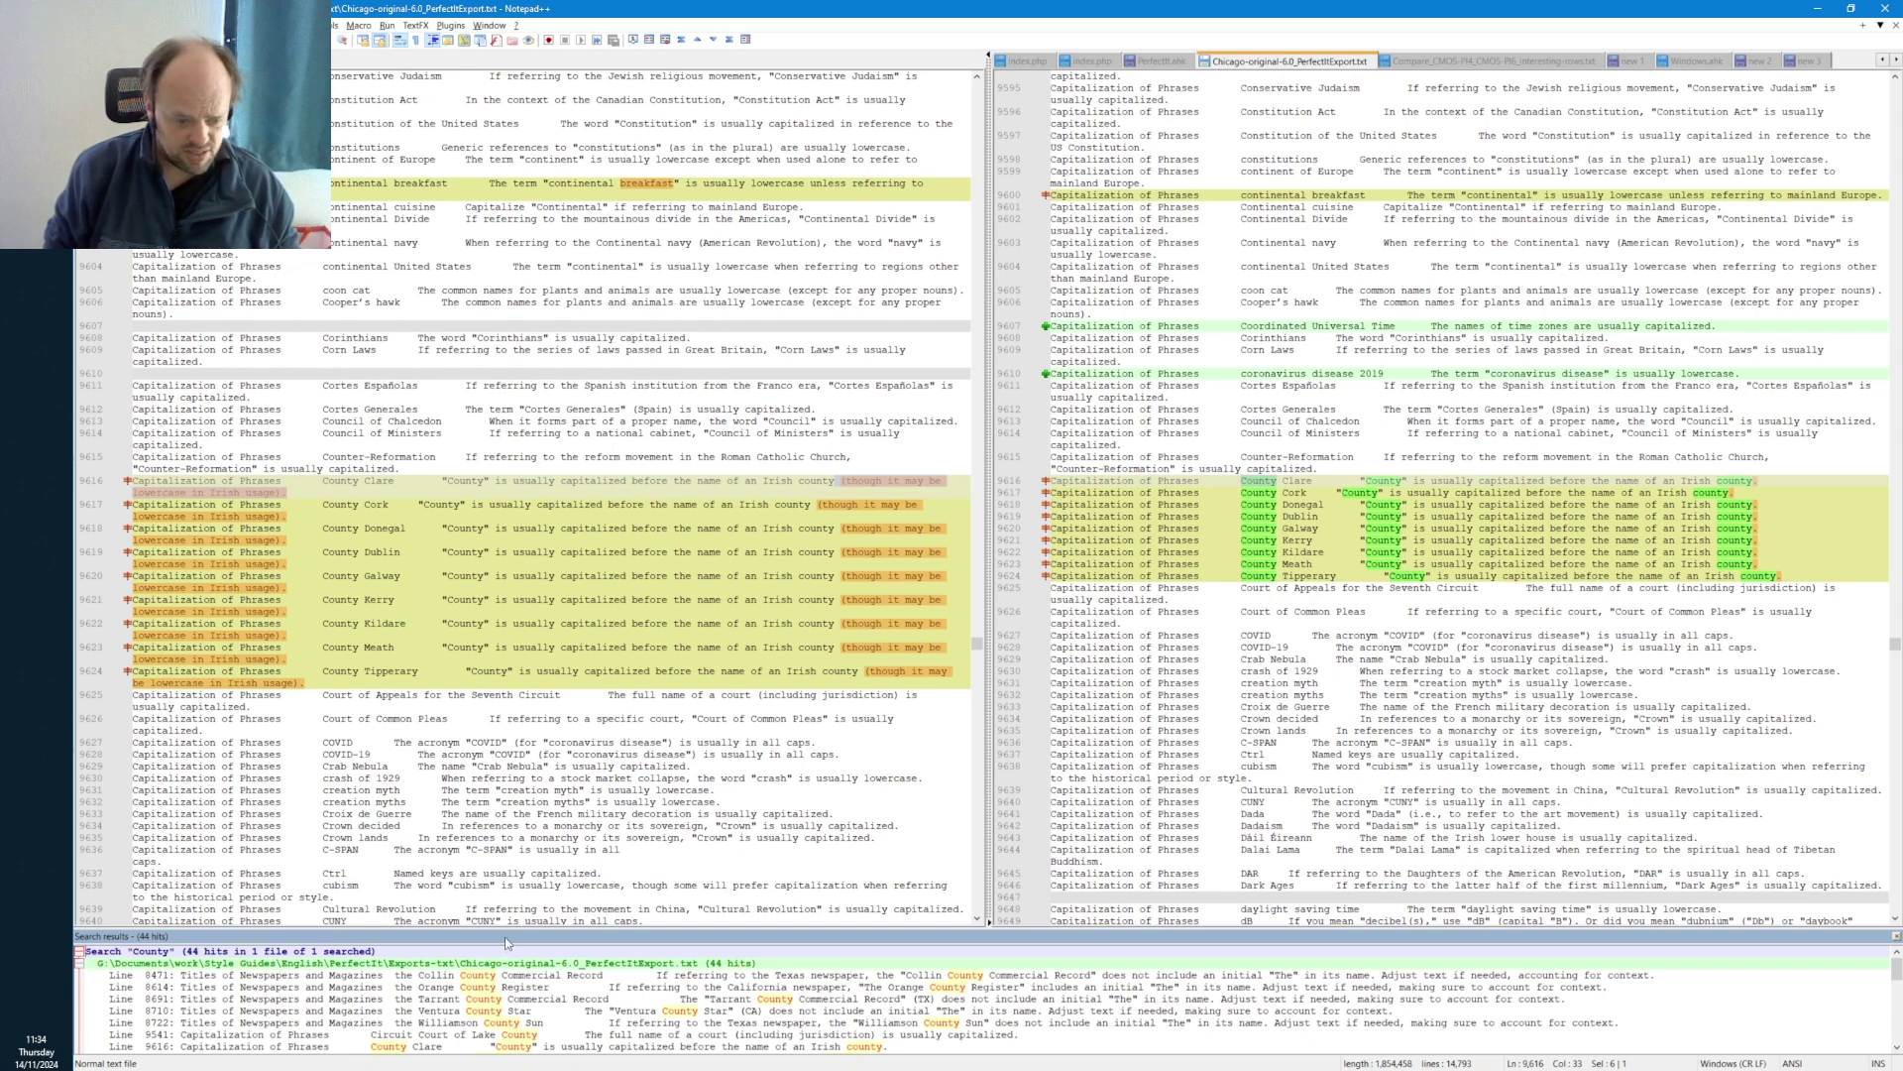
# - Enlarge the search results area and review the listed "County" entries
pyautogui.moveTo(512, 931); pyautogui.dragTo(539, 805)
pyautogui.scroll(-4, 530, 986)
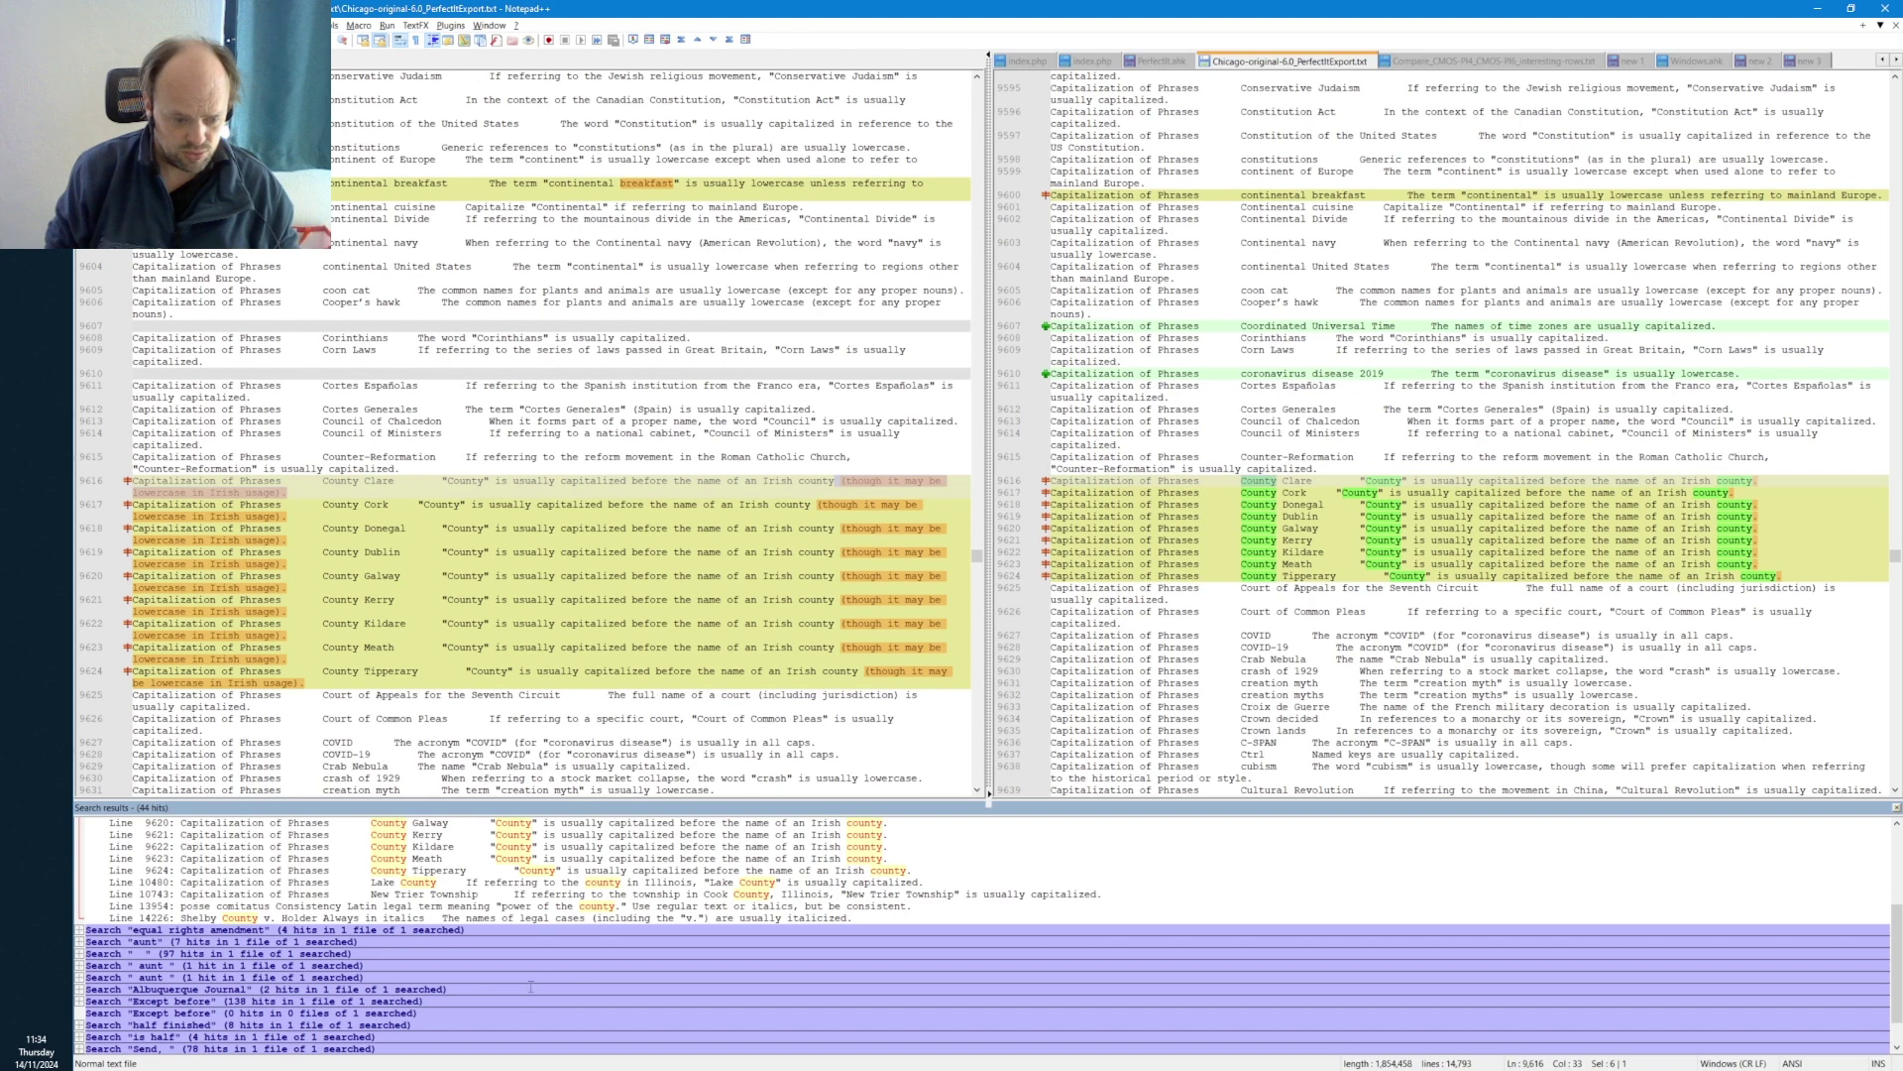
pyautogui.scroll(2, 530, 986)
pyautogui.scroll(2, 532, 1007)
pyautogui.scroll(-2, 532, 1007)
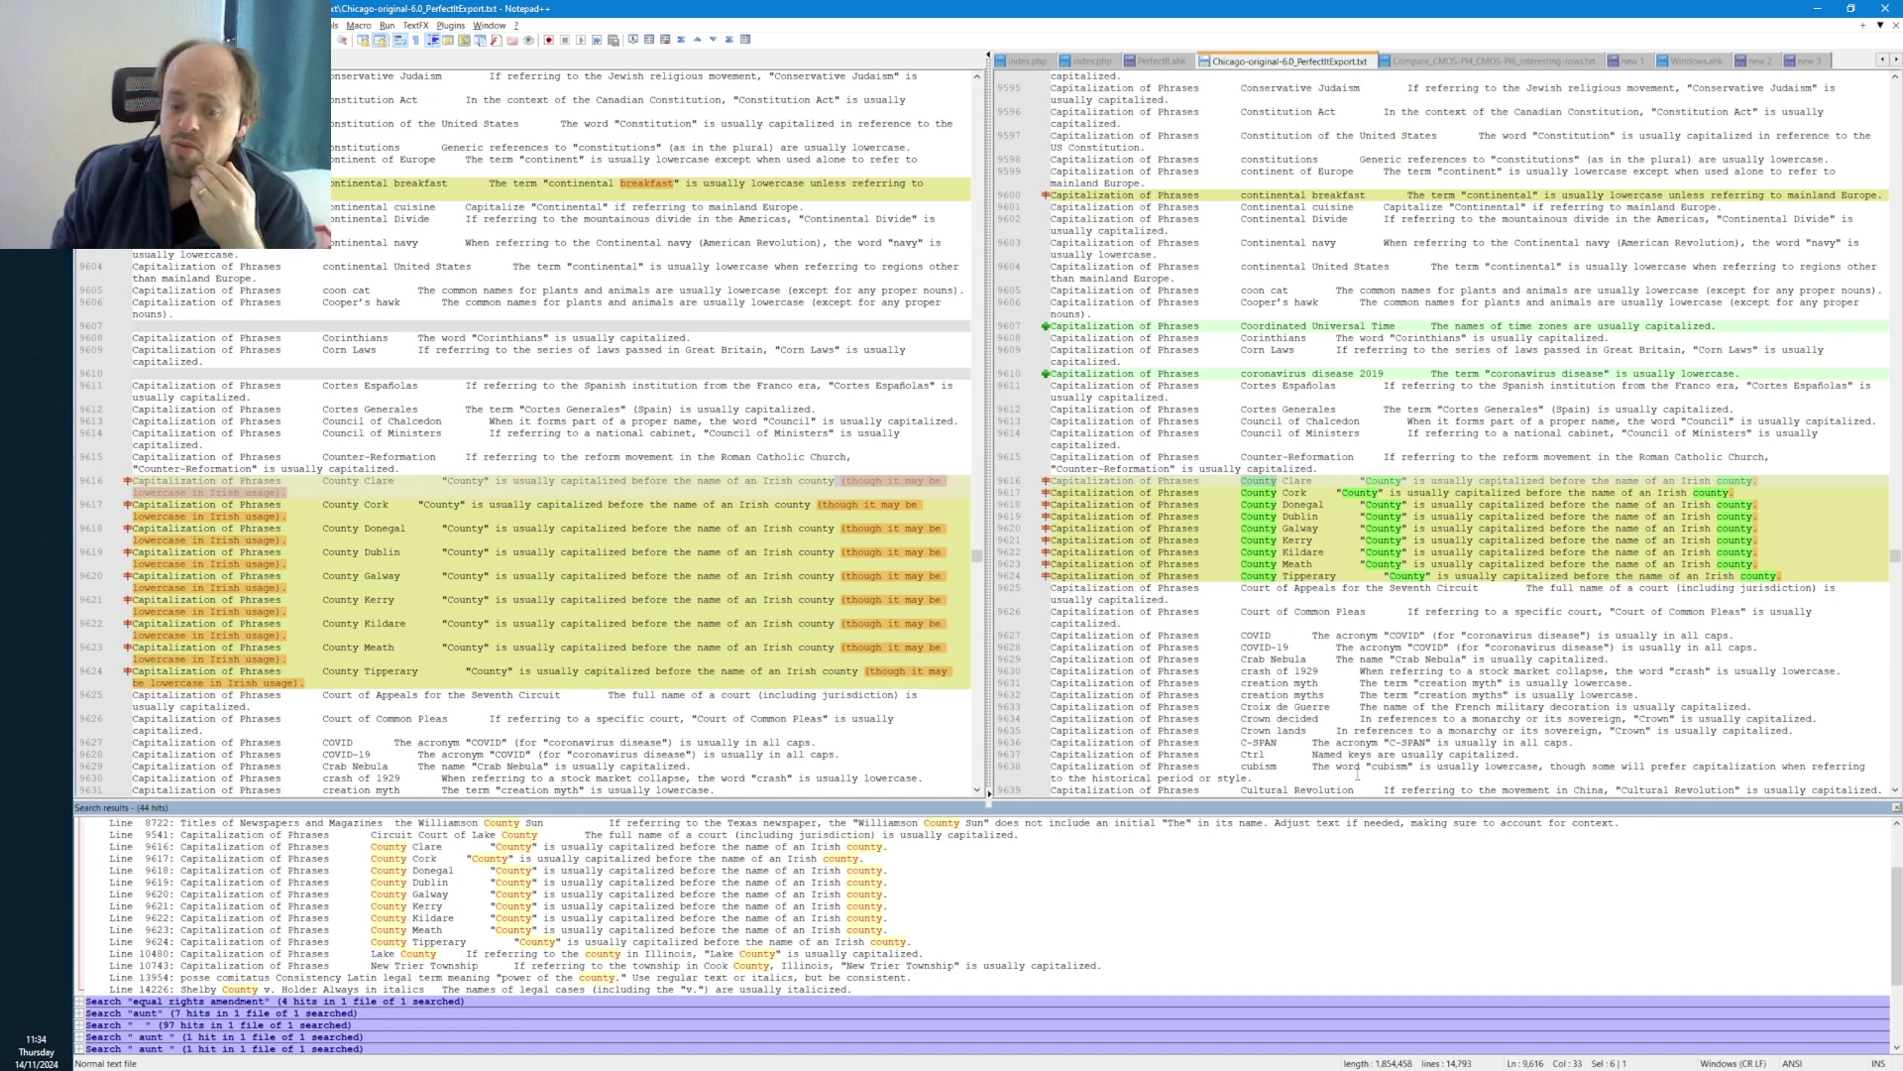
# - Shrink the search results area and continue to the capitalization differences around "digital object identifier" and "Dutch oven"
pyautogui.moveTo(1317, 799); pyautogui.dragTo(1318, 848)
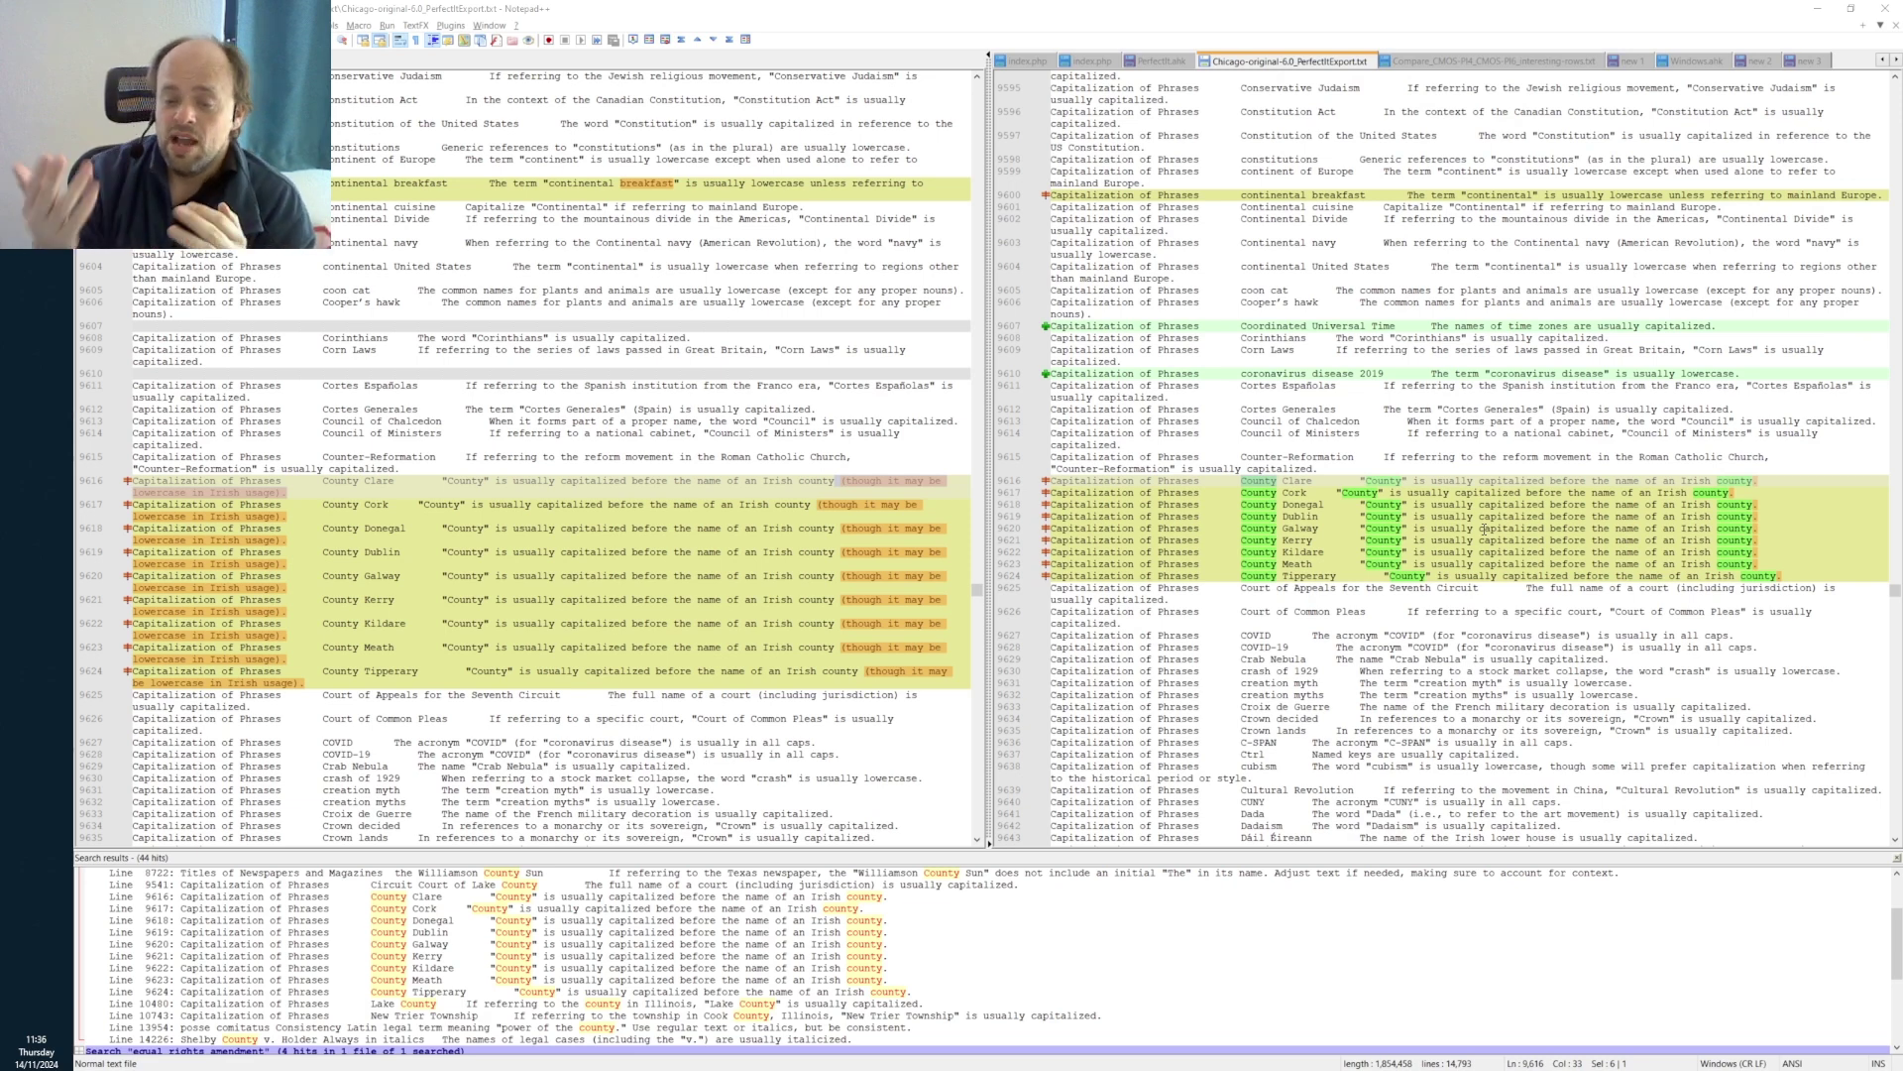
pyautogui.scroll(-1, 1545, 449)
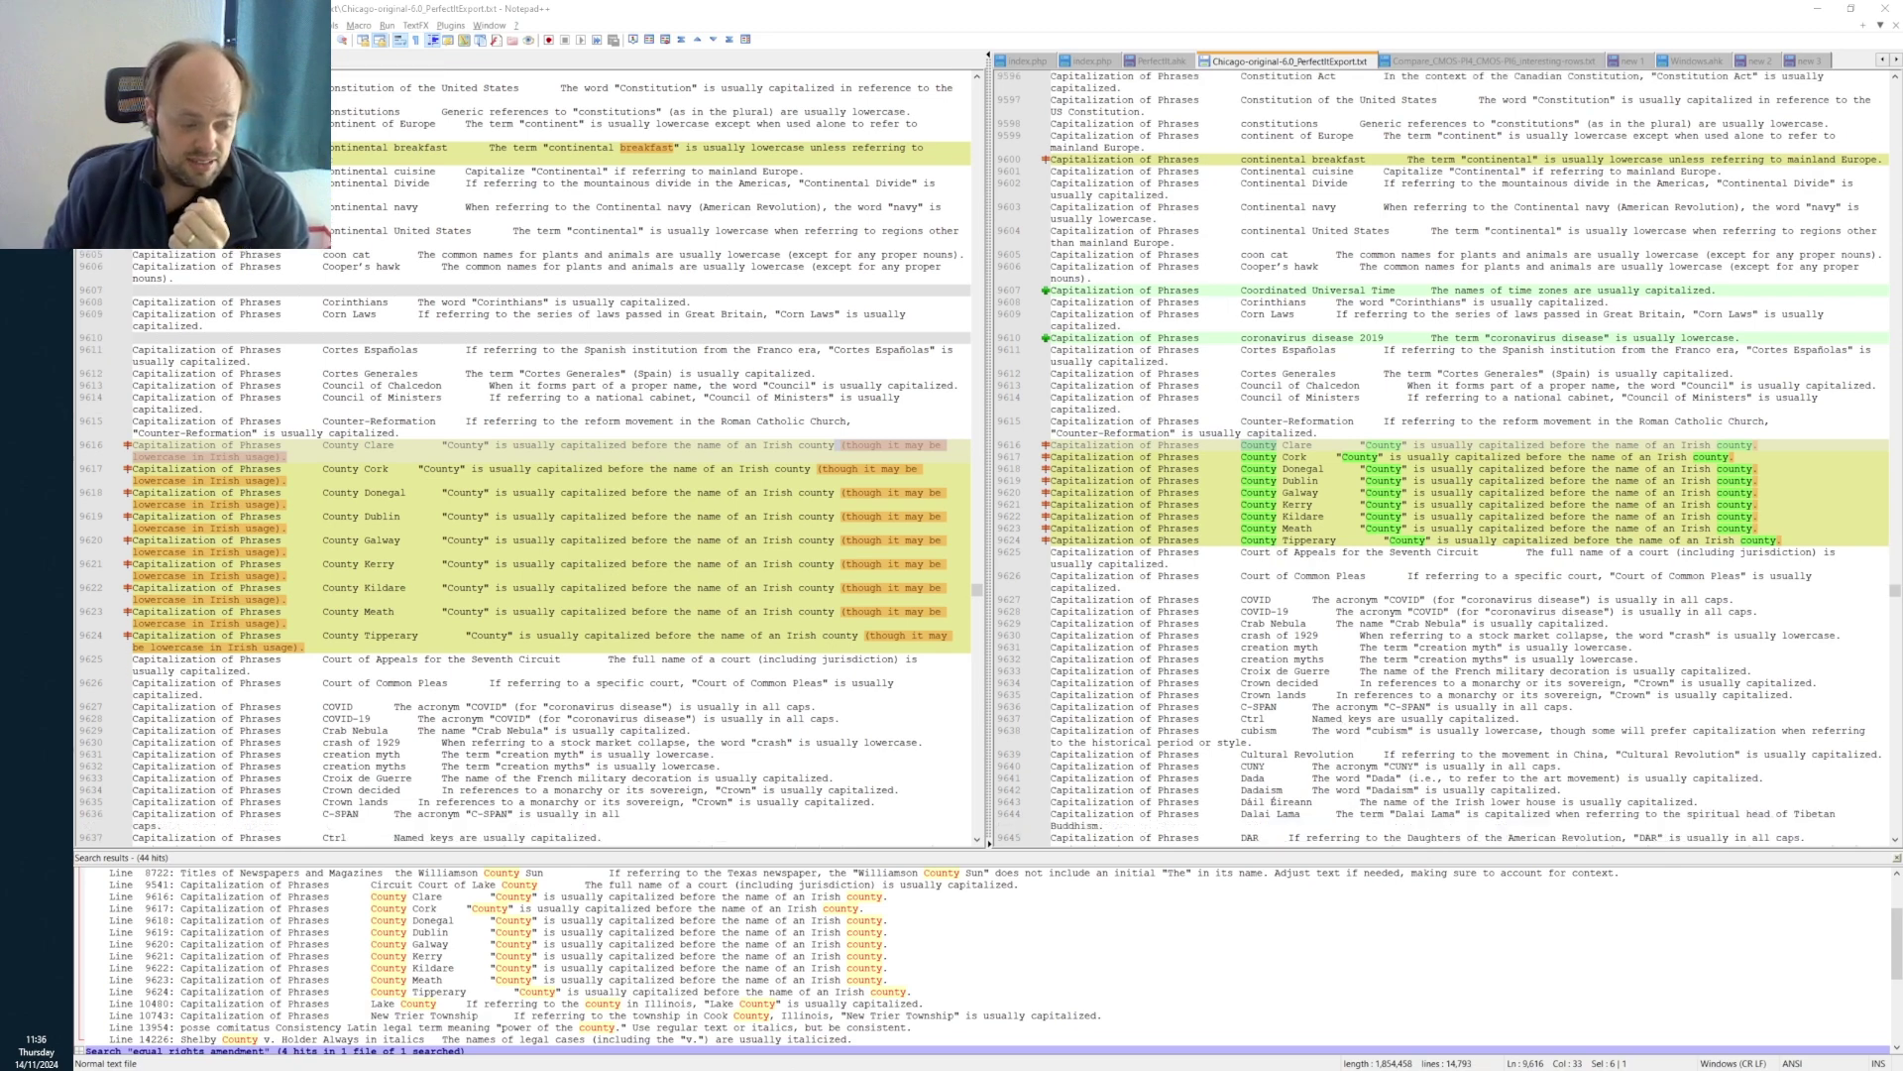
pyautogui.hotkey('ctrl', 'pagedown')
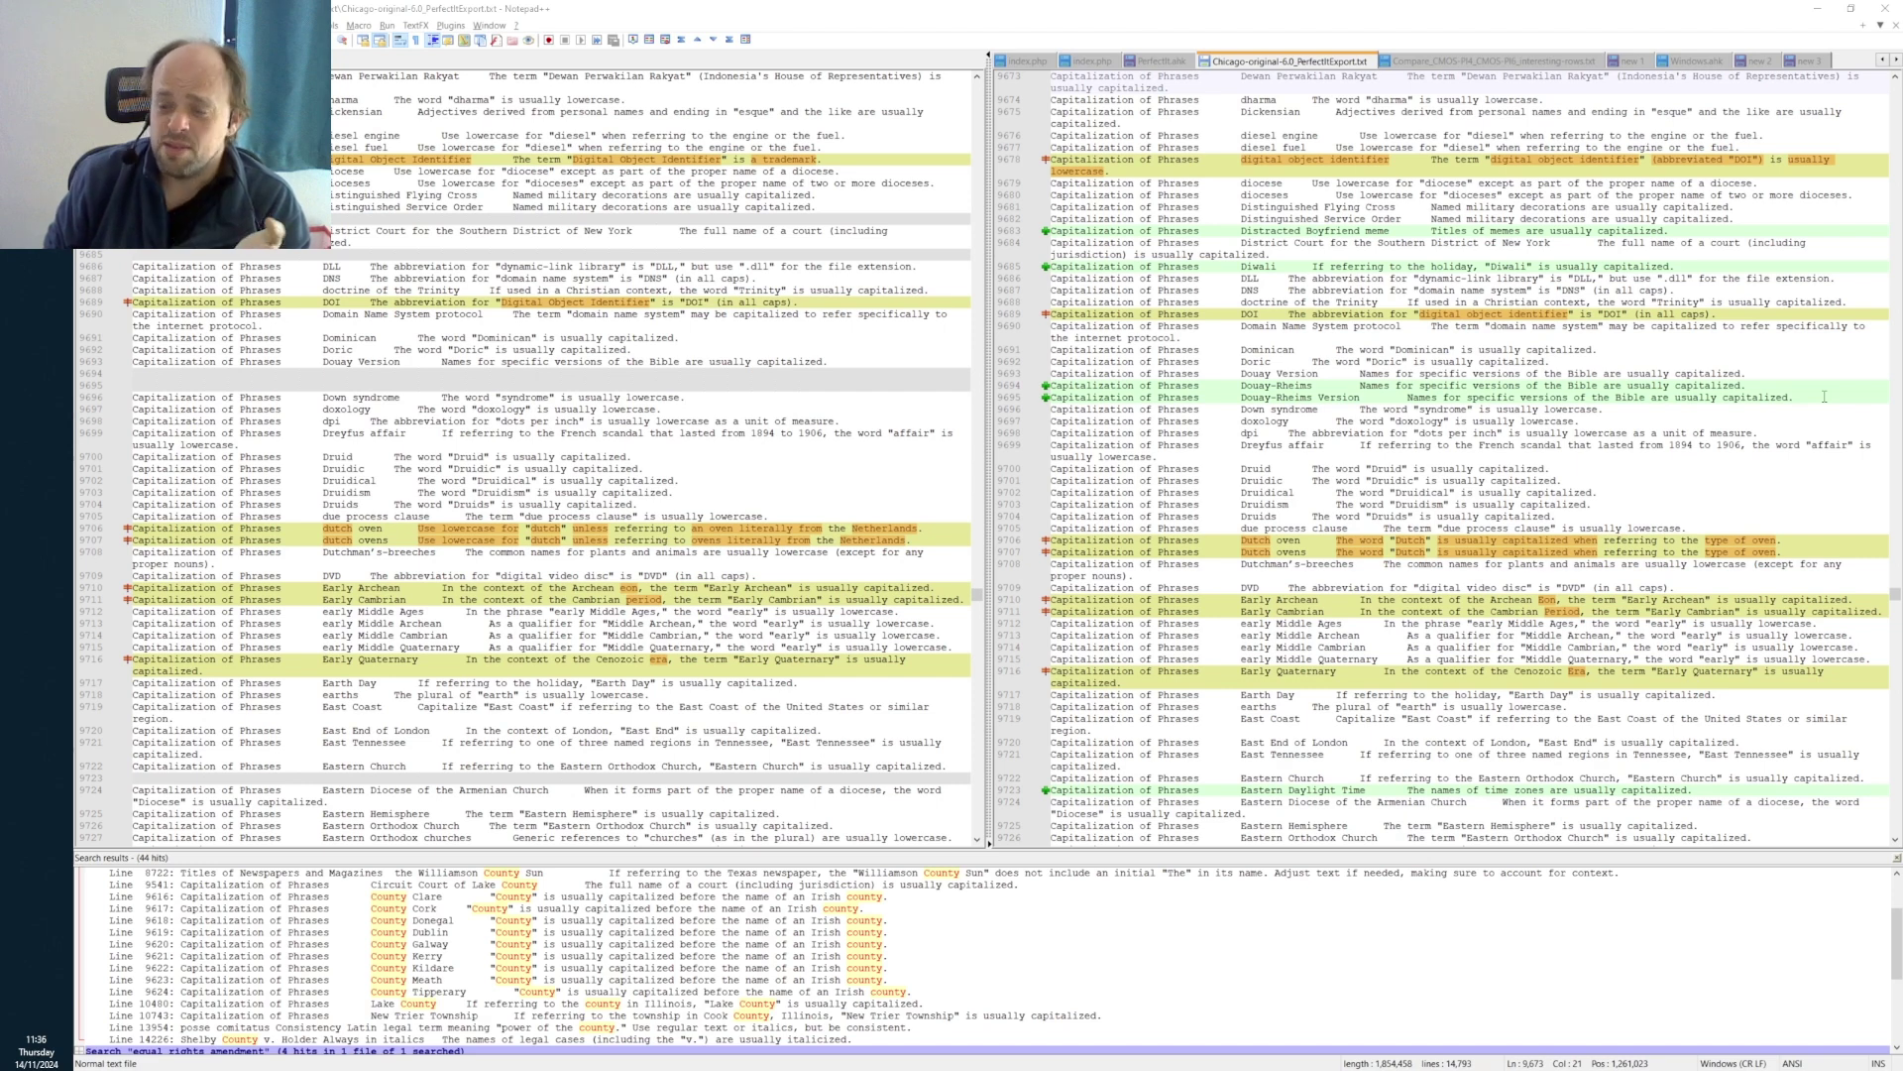
# - Highlight the added Douay-Rheims entries in the 6.0 export and compare the word "Version" with the "Douay Version" entry
pyautogui.moveTo(1825, 397); pyautogui.dragTo(1056, 386)
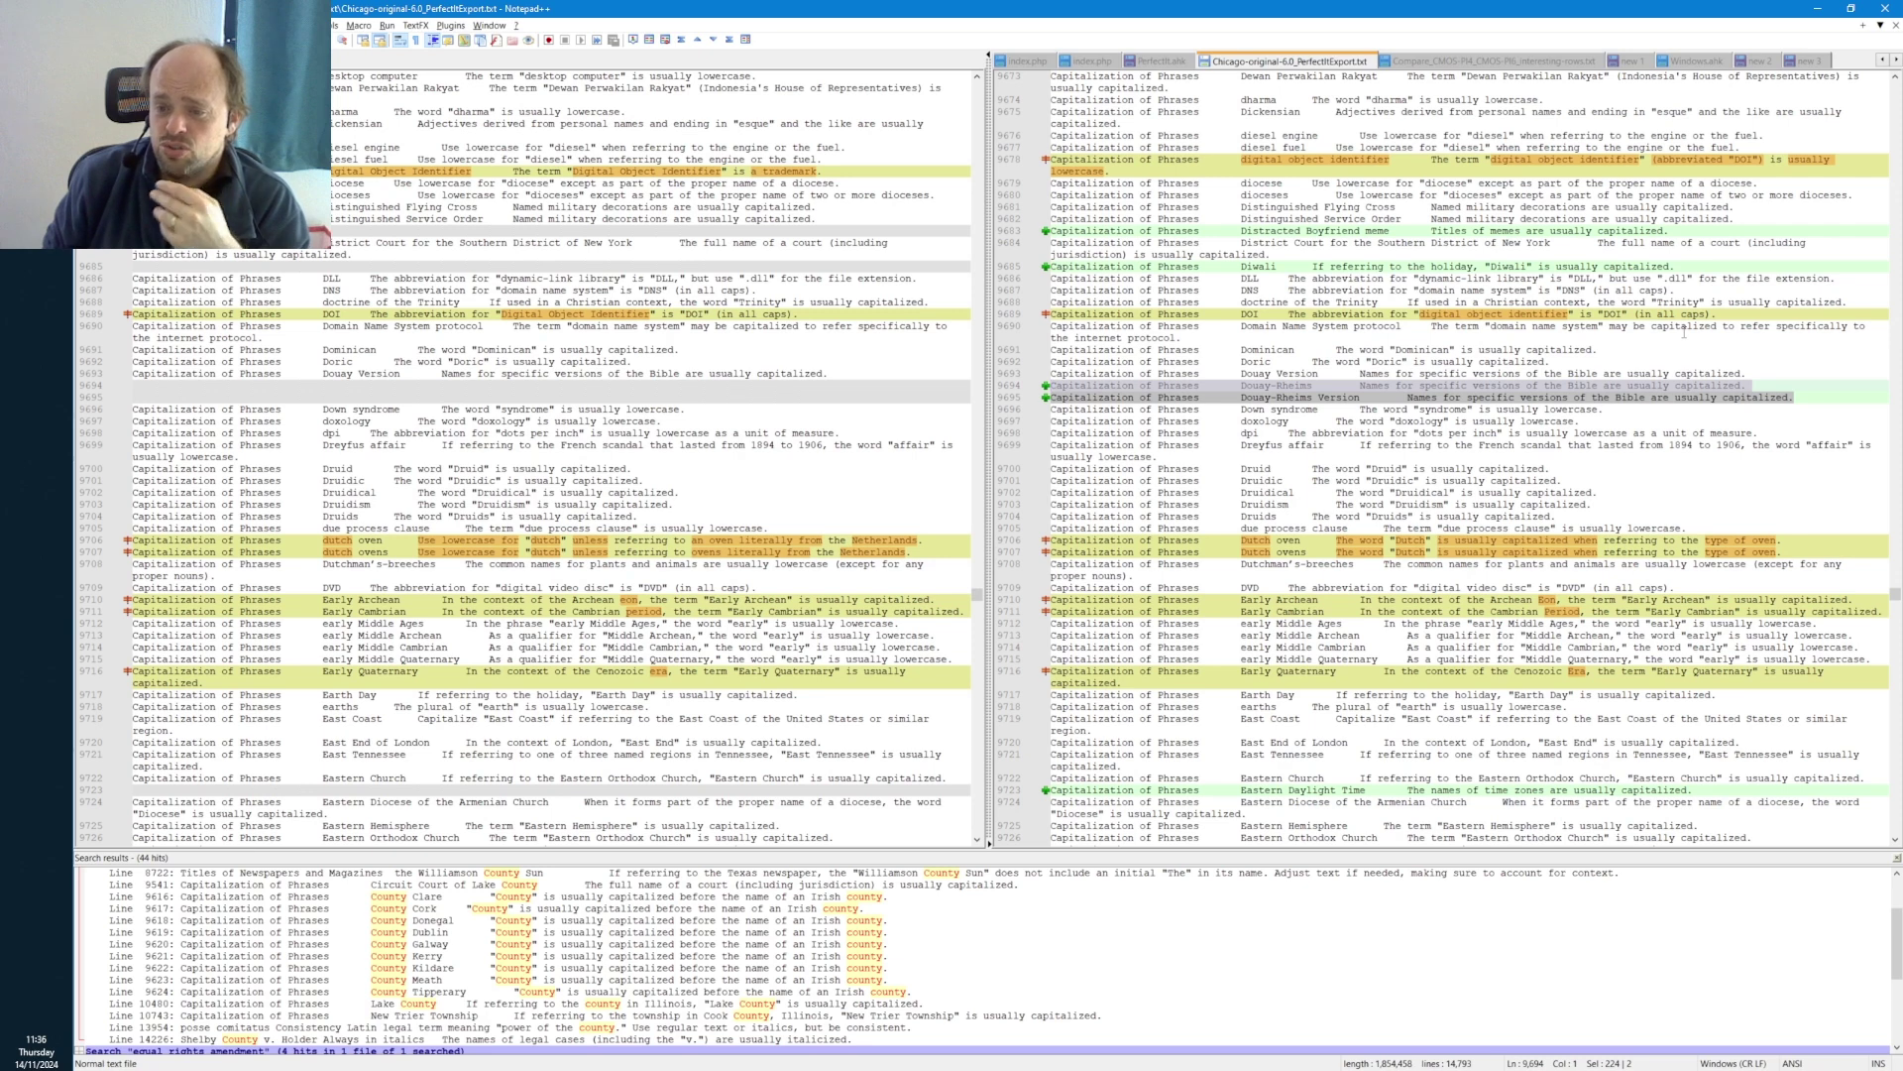
pyautogui.click(1358, 397)
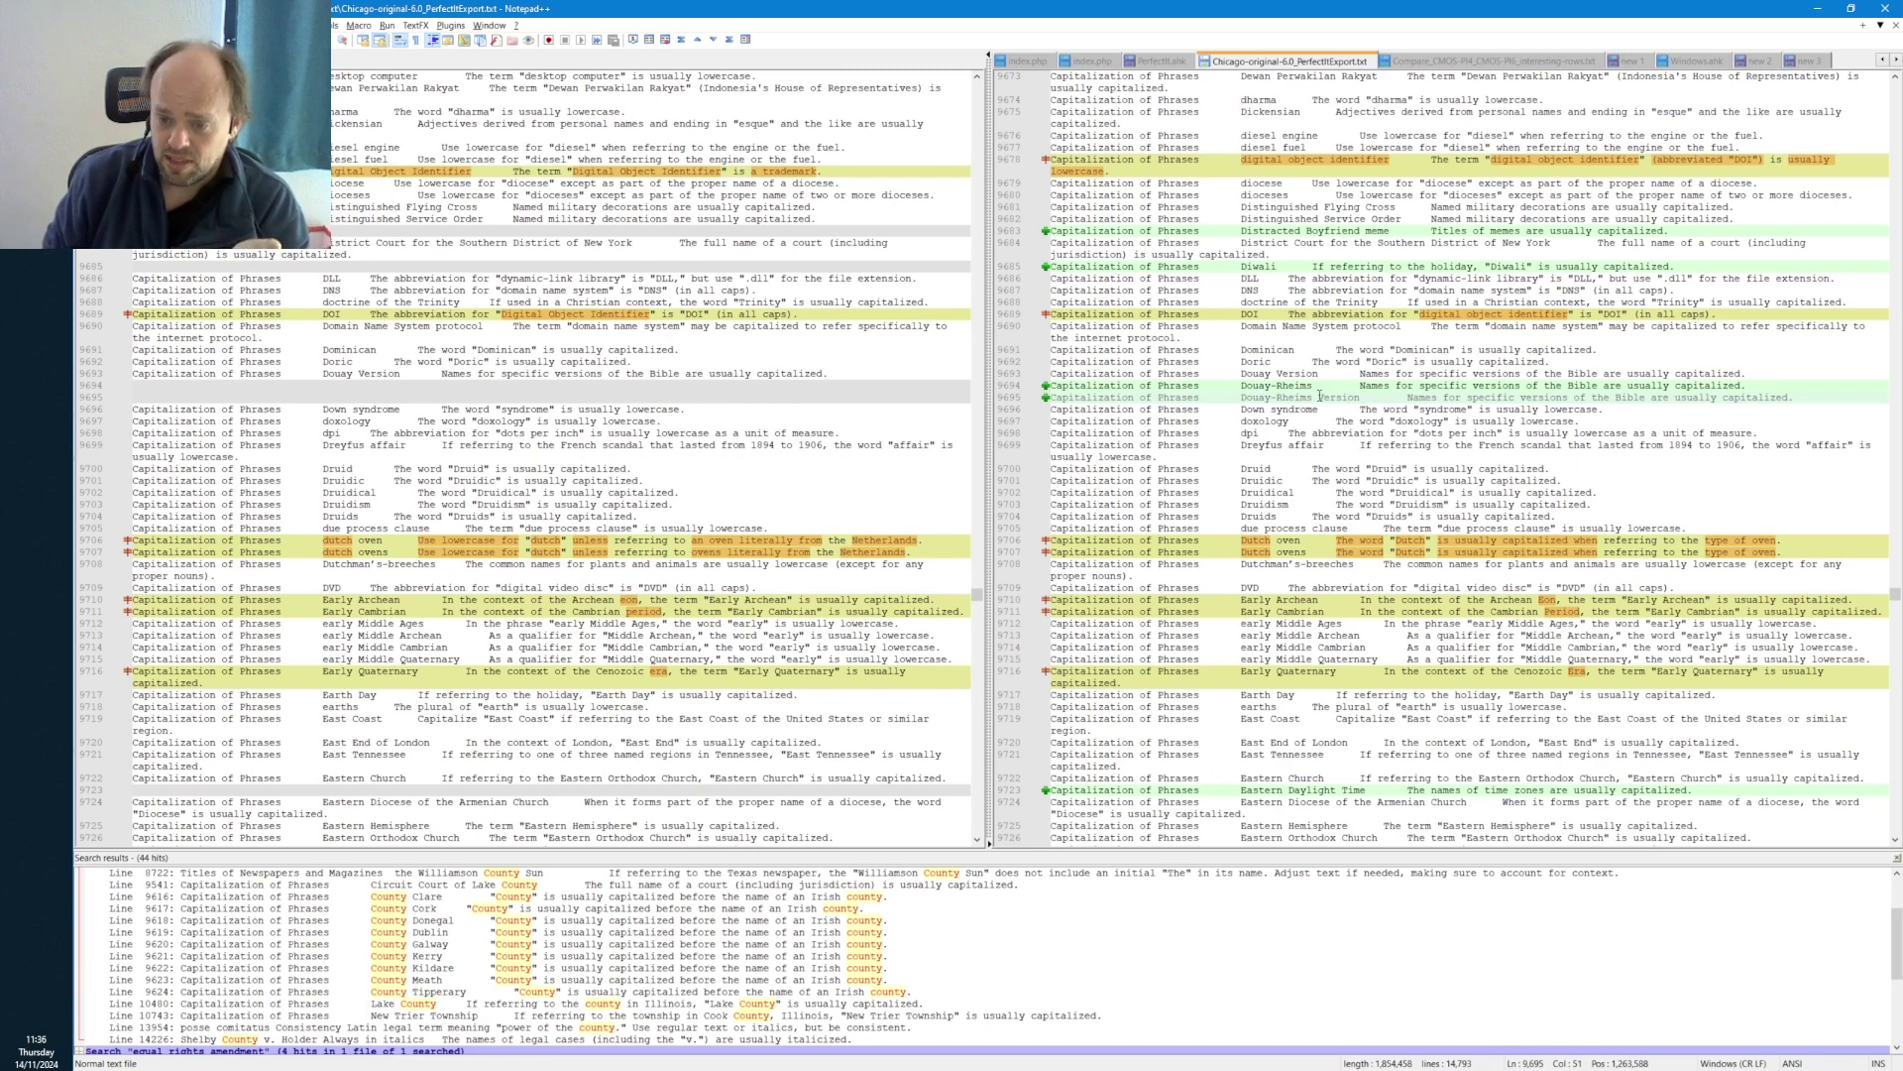
pyautogui.moveTo(1320, 396); pyautogui.dragTo(1360, 397)
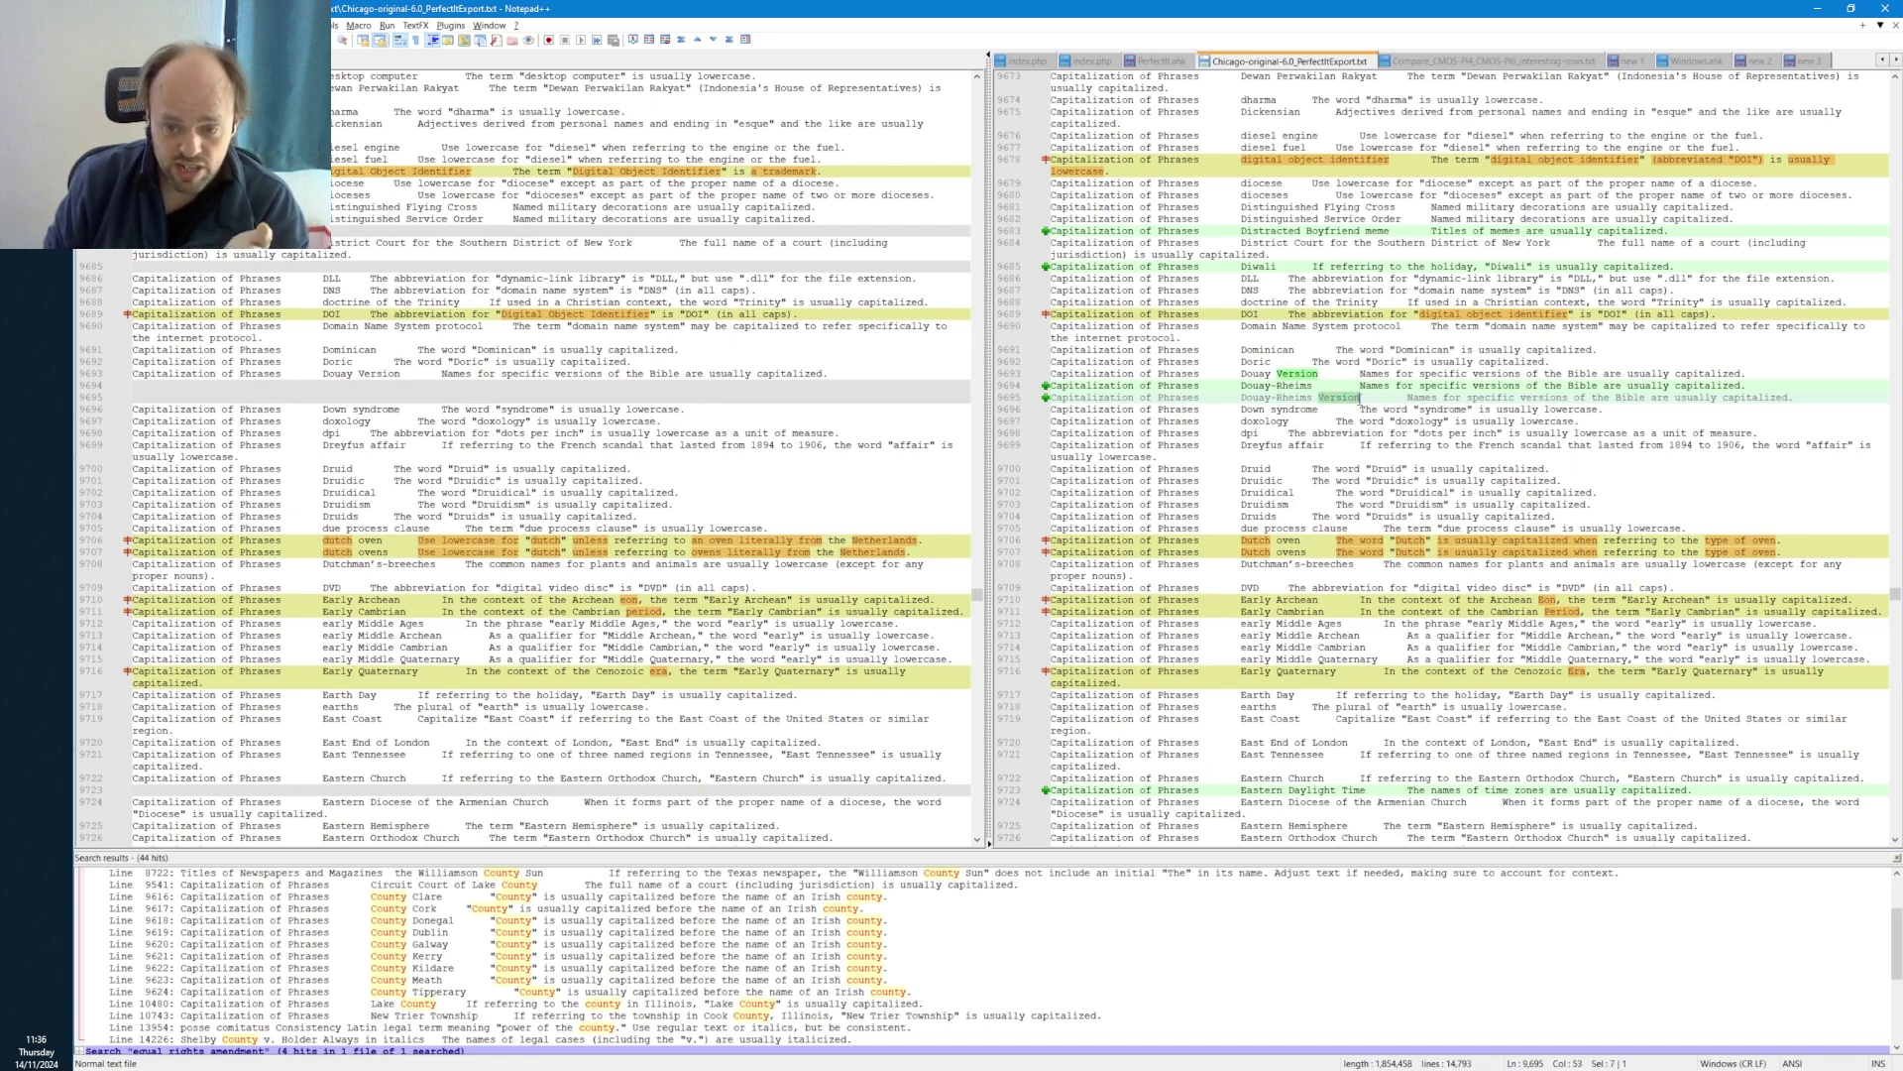
pyautogui.click(1324, 374)
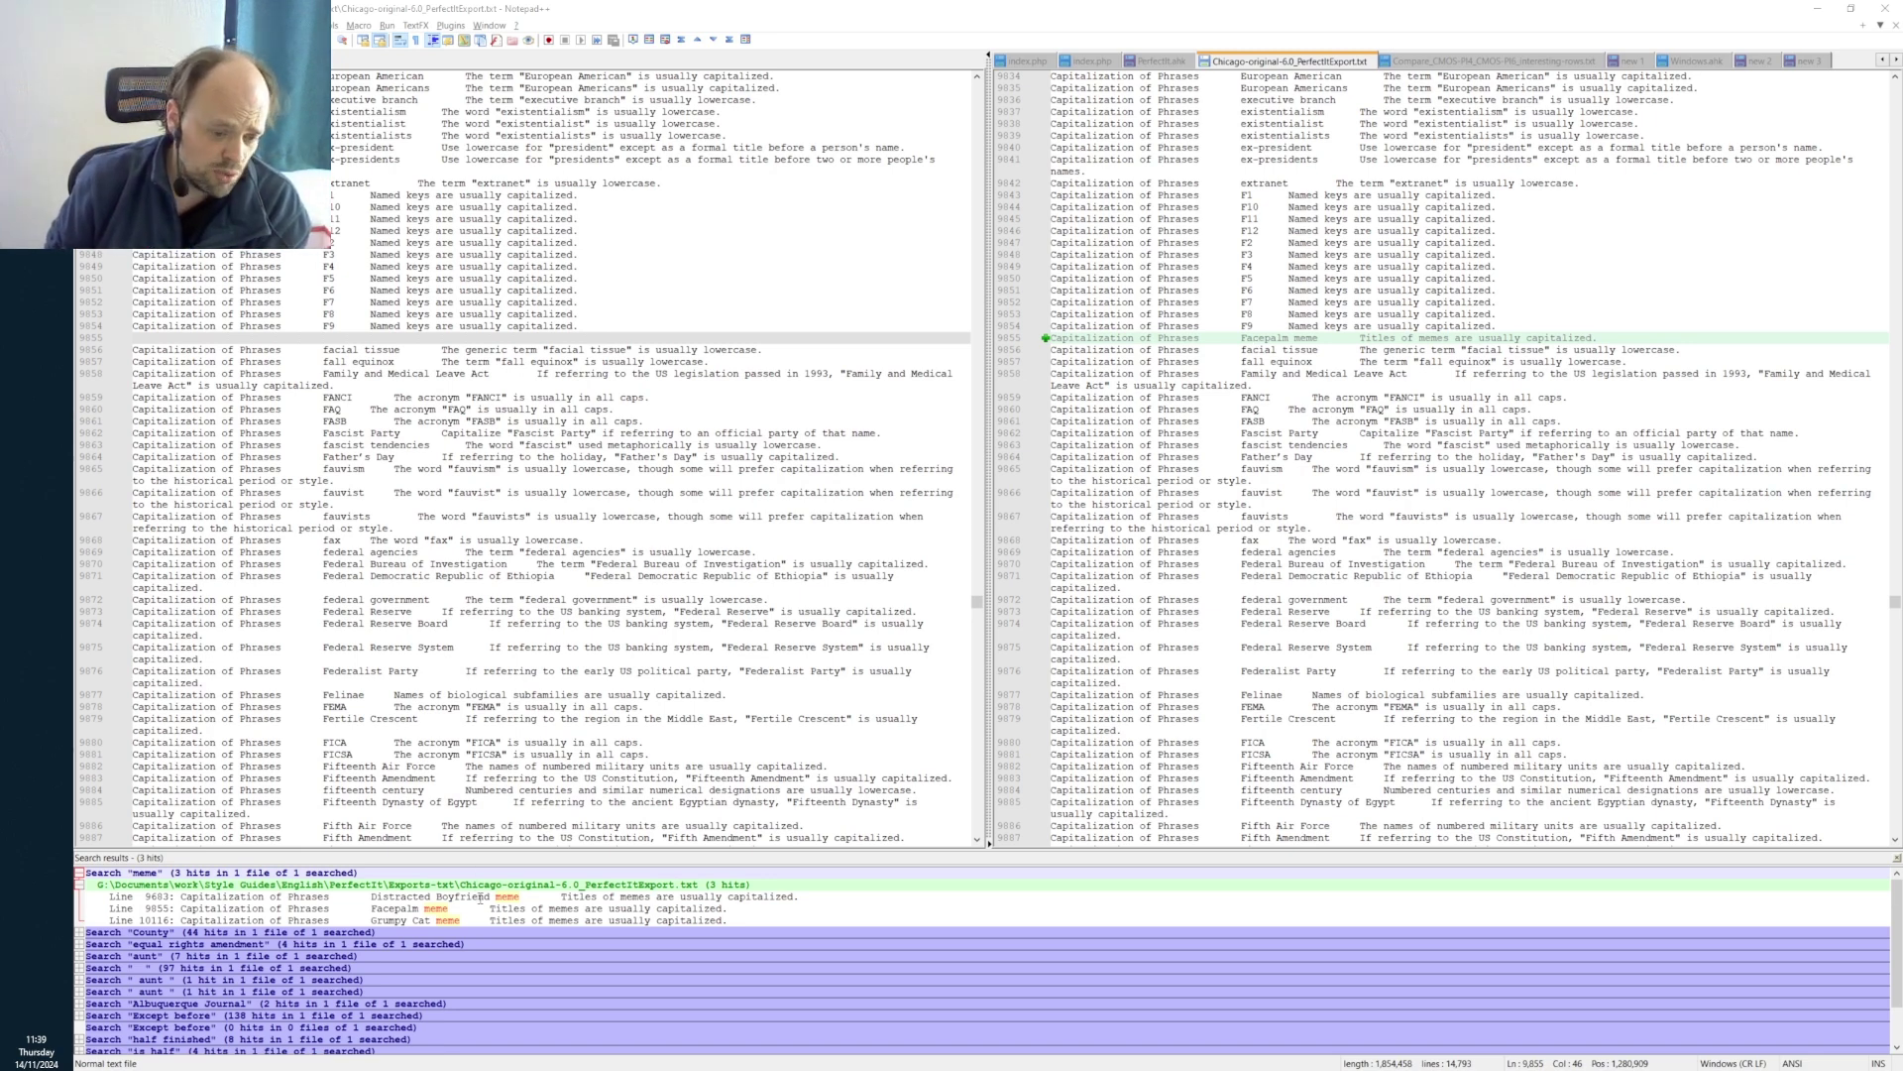
# - Highlight the listed "meme" results and find all occurrences of "Generation Alpha" in the 6.0 export
pyautogui.moveTo(485, 922)
pyautogui.mouseDown()
pyautogui.moveTo(110, 900)
pyautogui.moveTo(457, 897)
pyautogui.mouseUp()
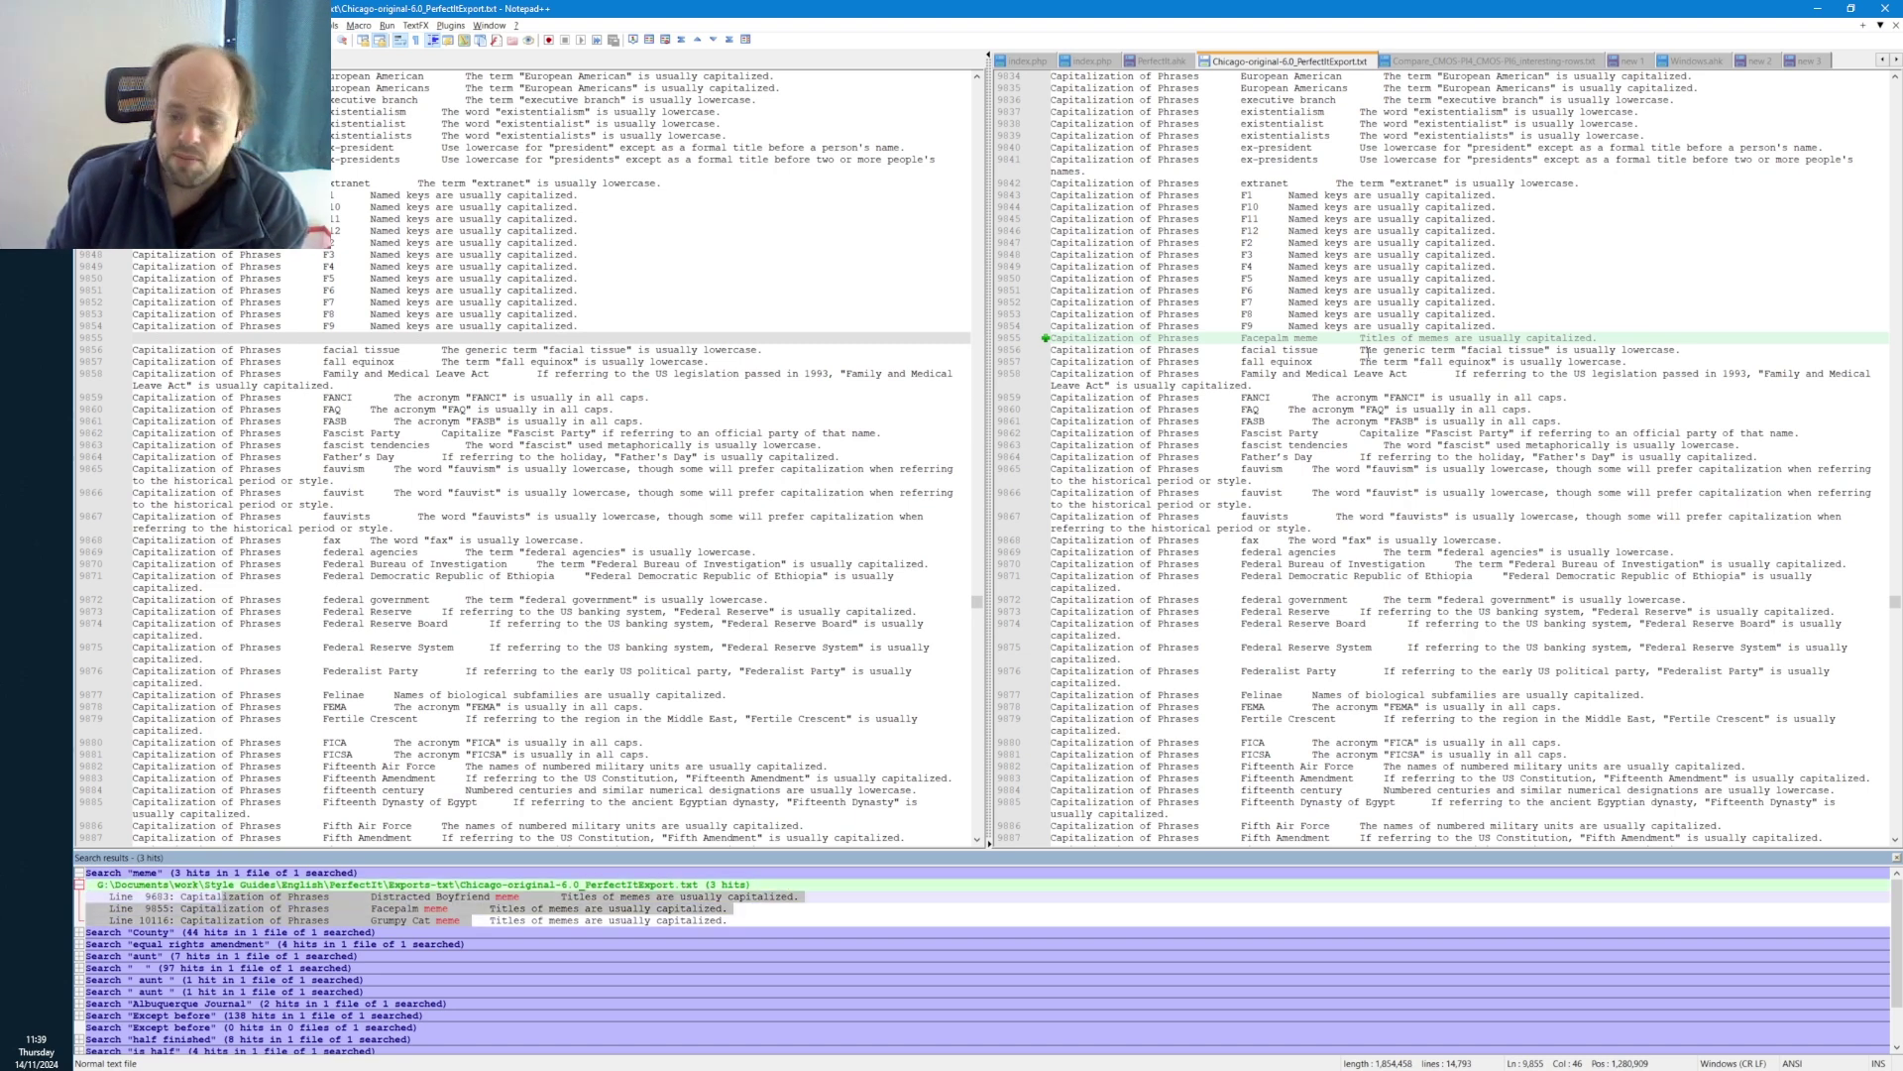
pyautogui.moveTo(1409, 372); pyautogui.dragTo(1404, 374)
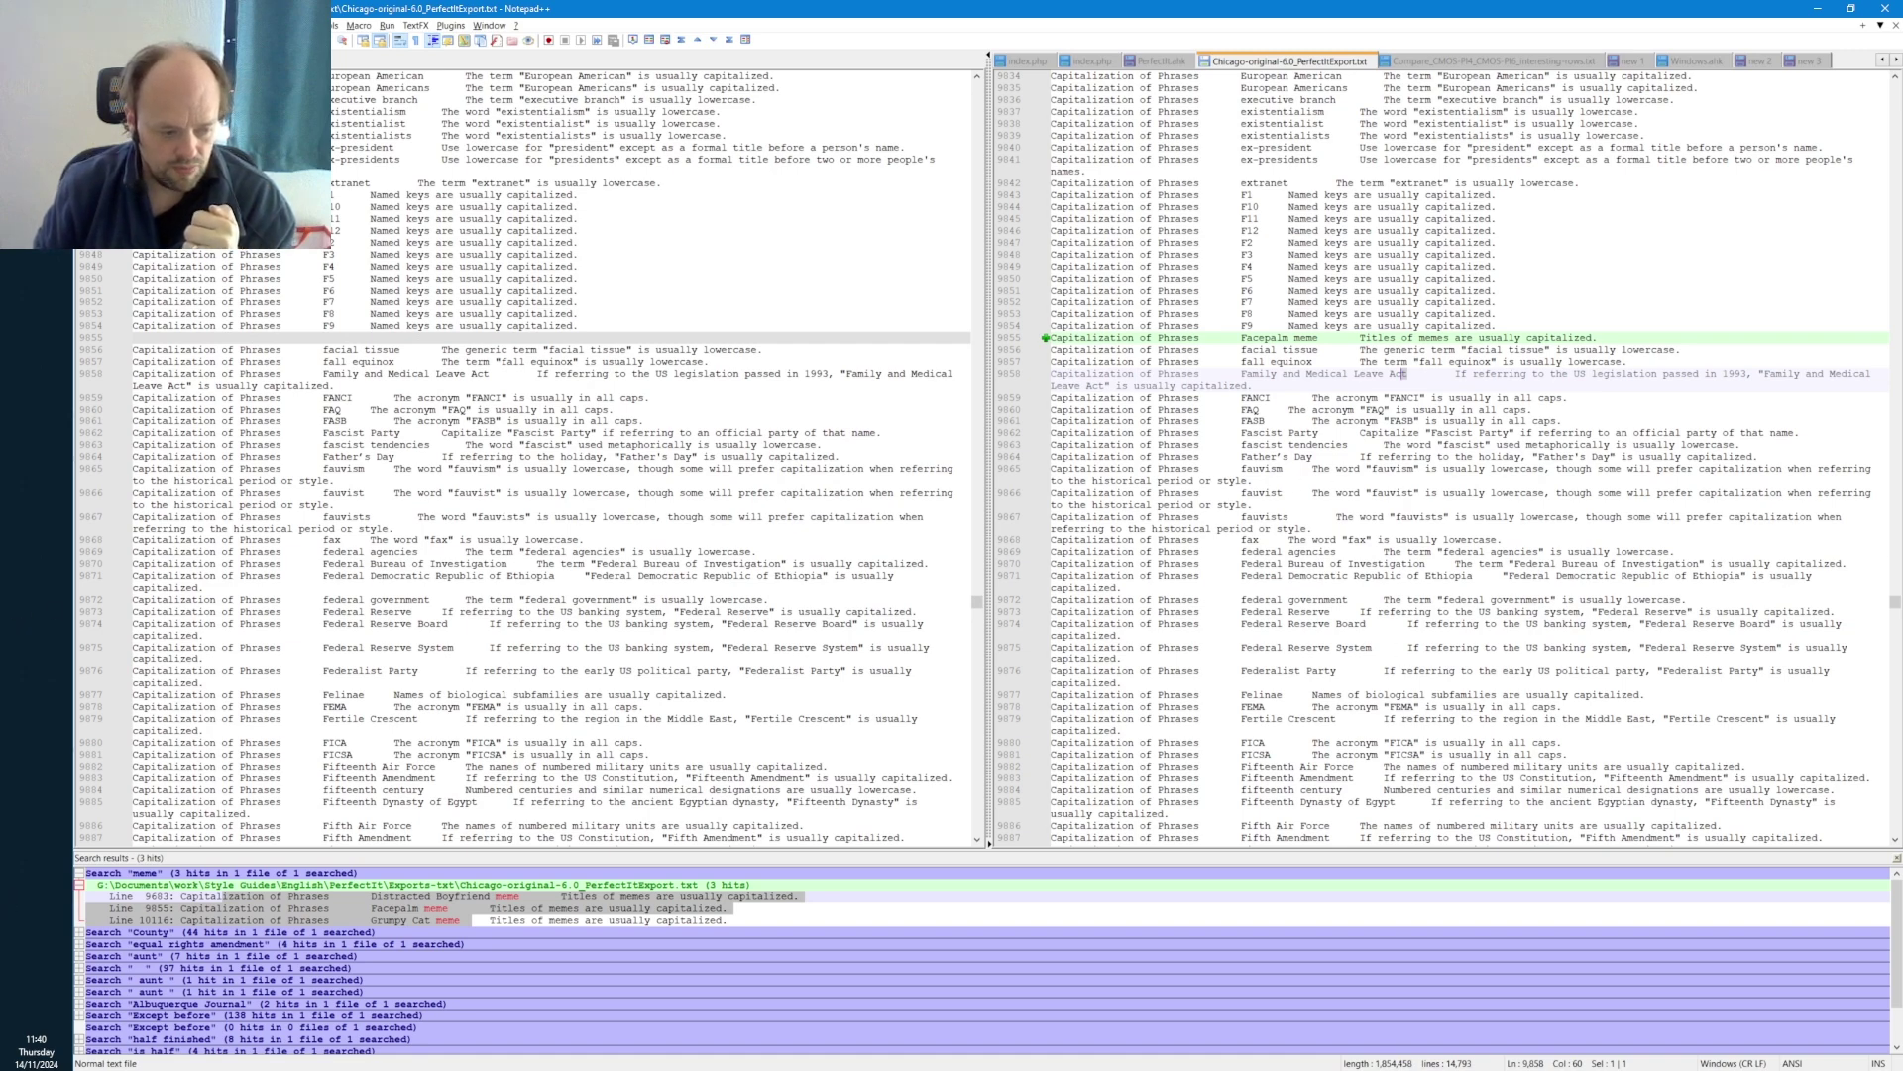
pyautogui.press('Return')
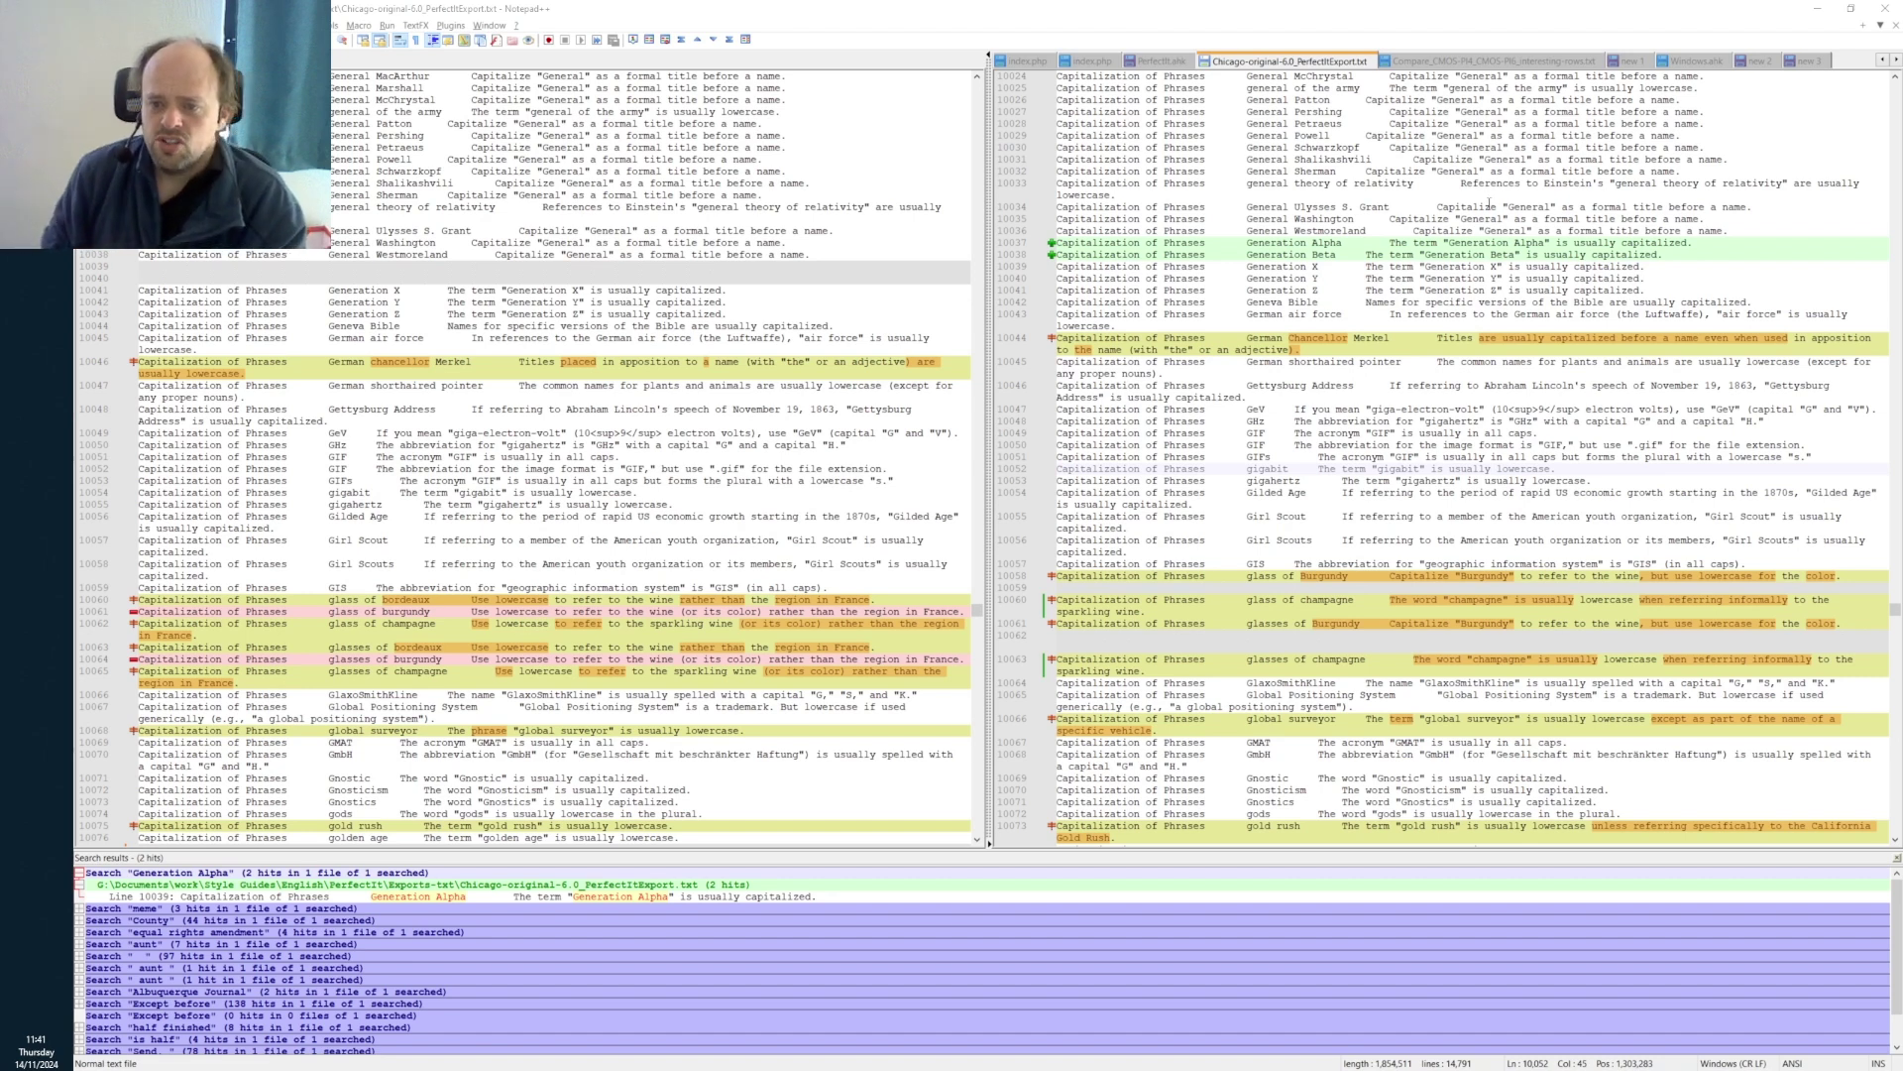
# - Find all occurrences of "German Chancellor" from line 10044 in the current document
pyautogui.click(1392, 339)
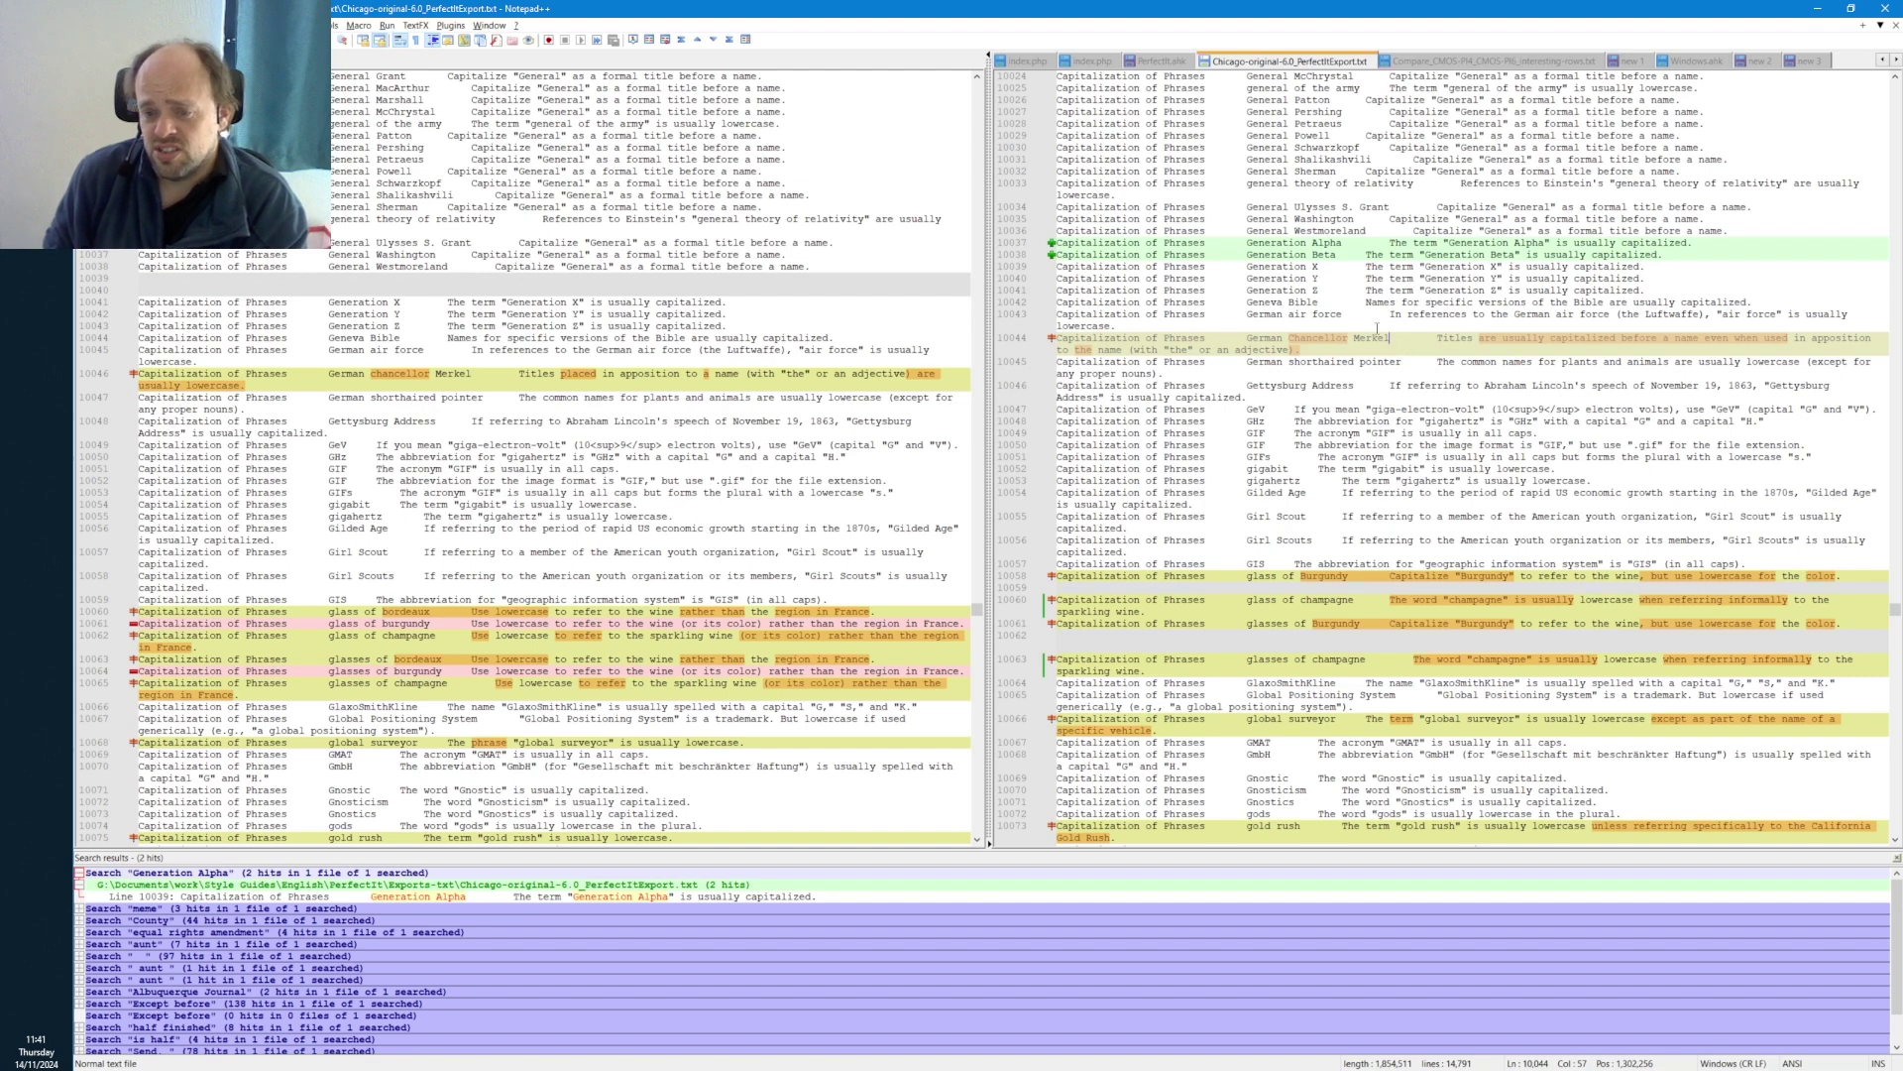
pyautogui.moveTo(1350, 340); pyautogui.dragTo(1250, 344)
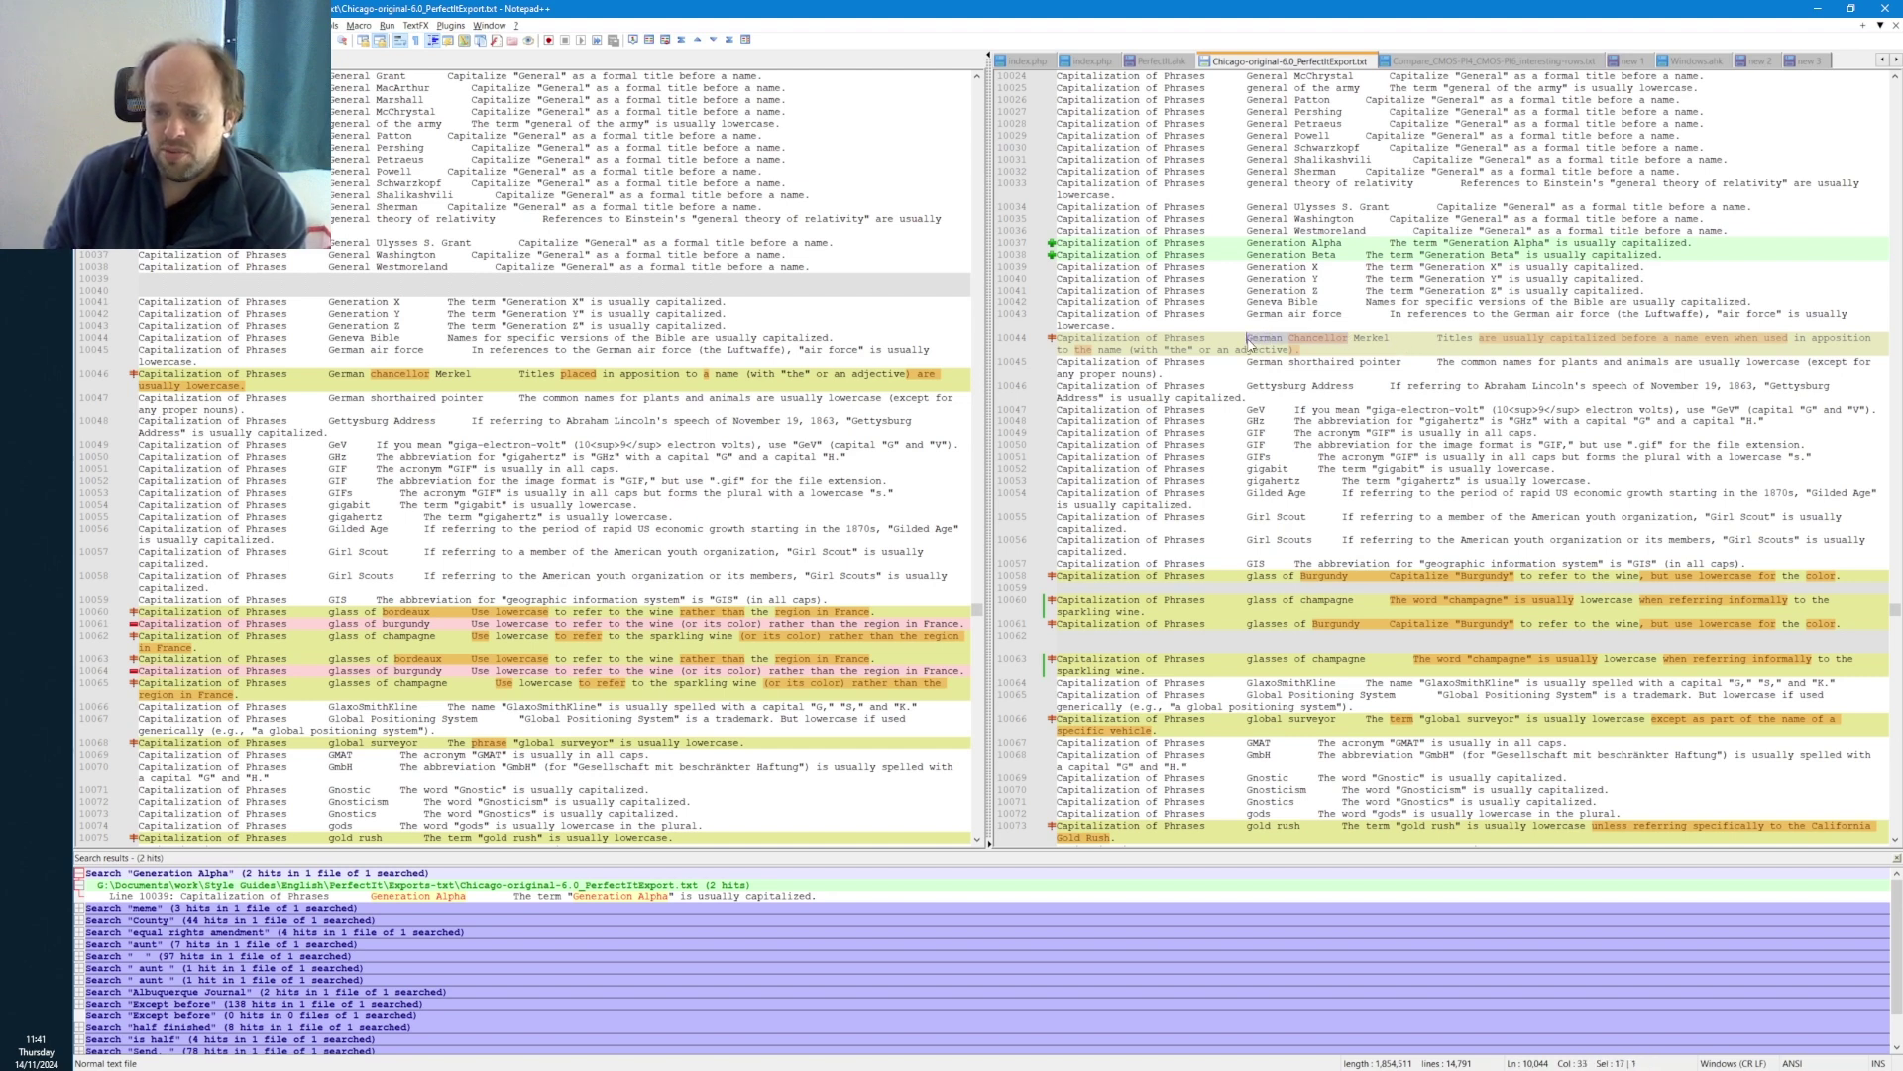
pyautogui.hotkey('ctrl', 'f')
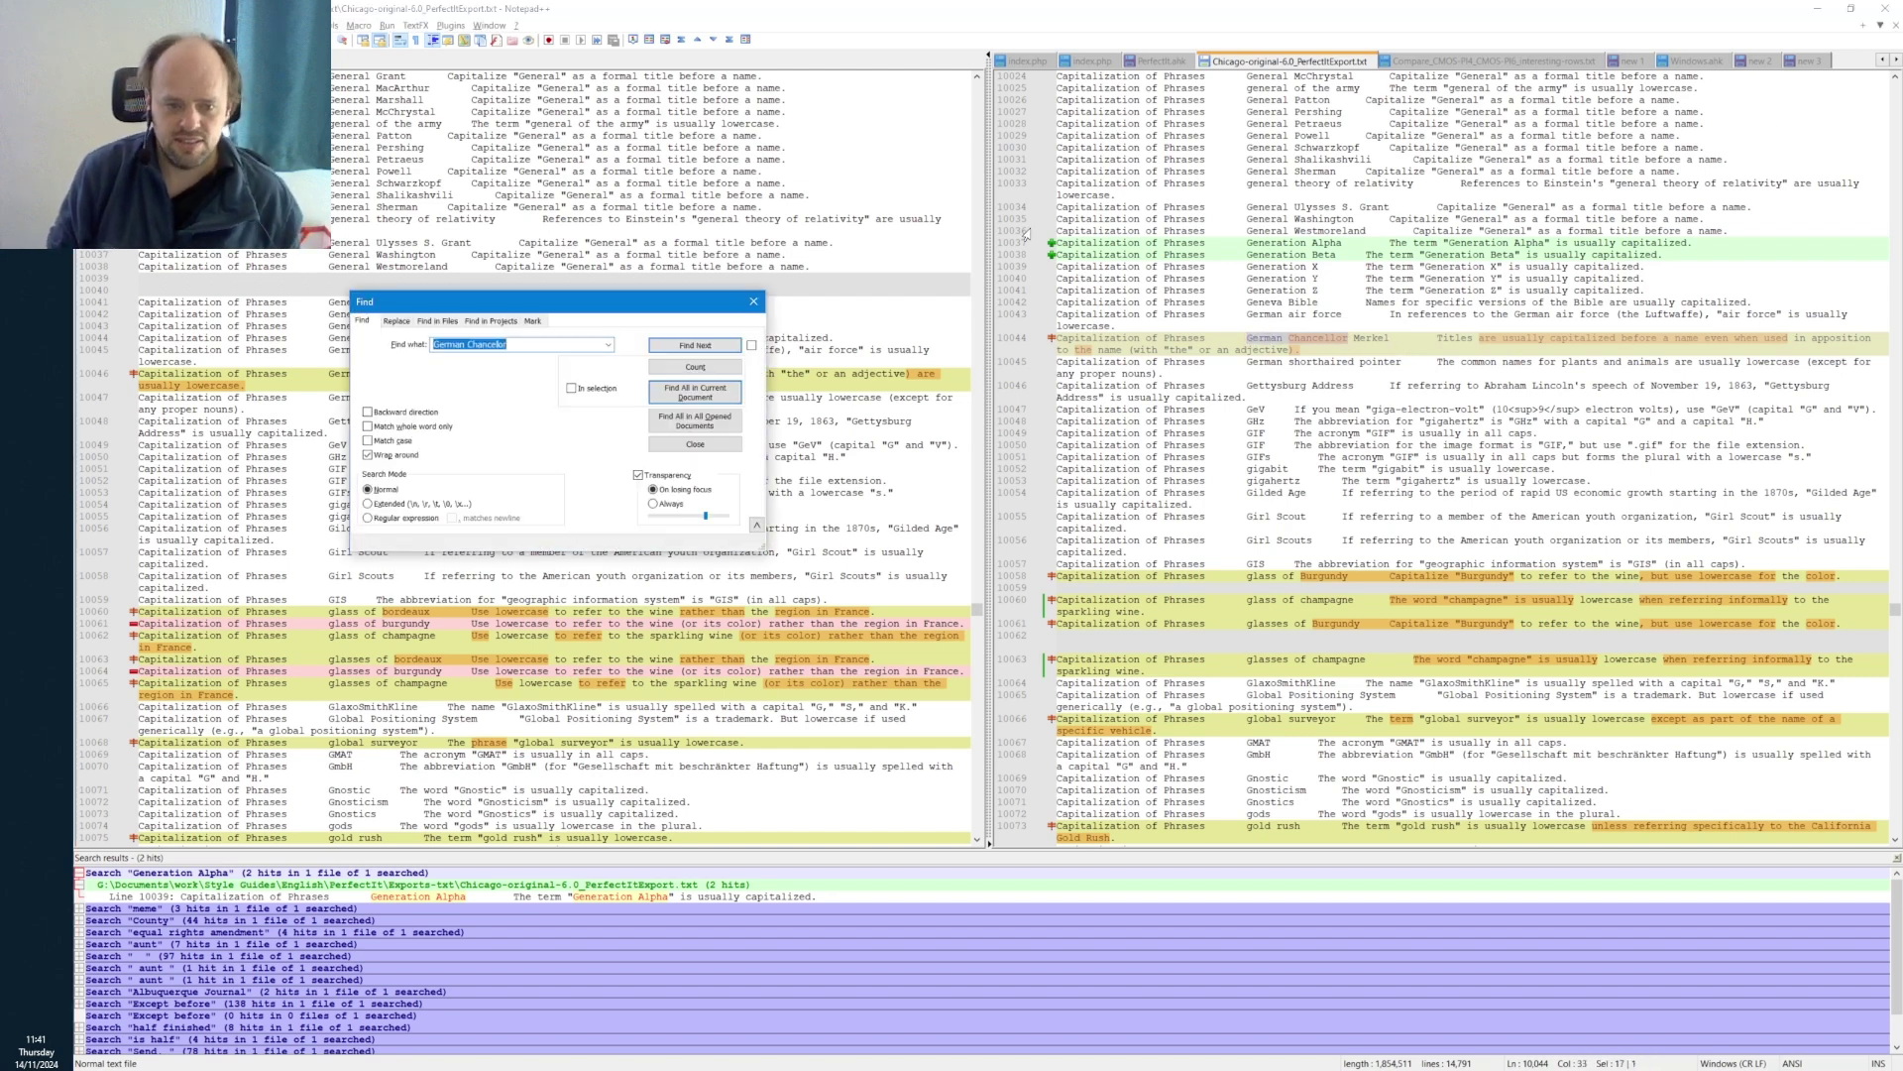
pyautogui.click(712, 391)
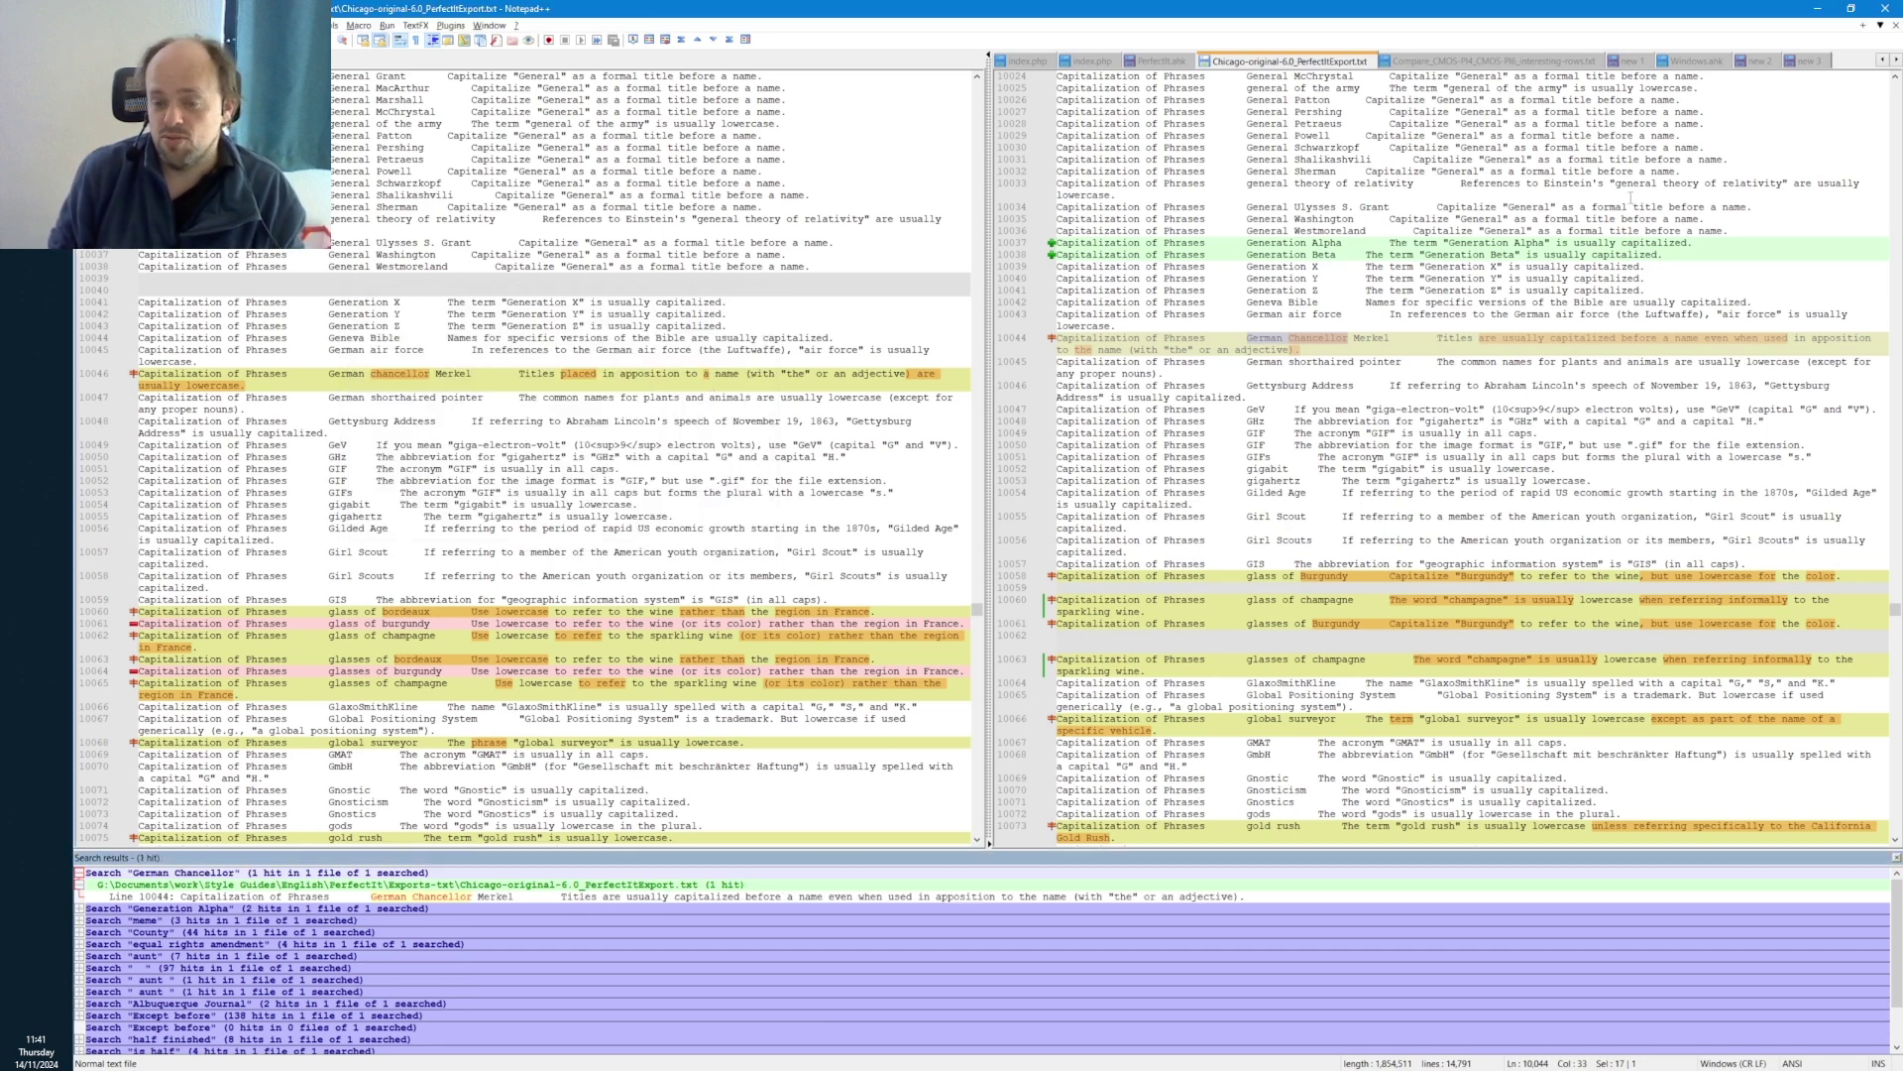
# - Inspect the German Chancellor Merkel entry in the 6.0 export, highlighting the full phrase and the word "German"
pyautogui.click(1365, 364)
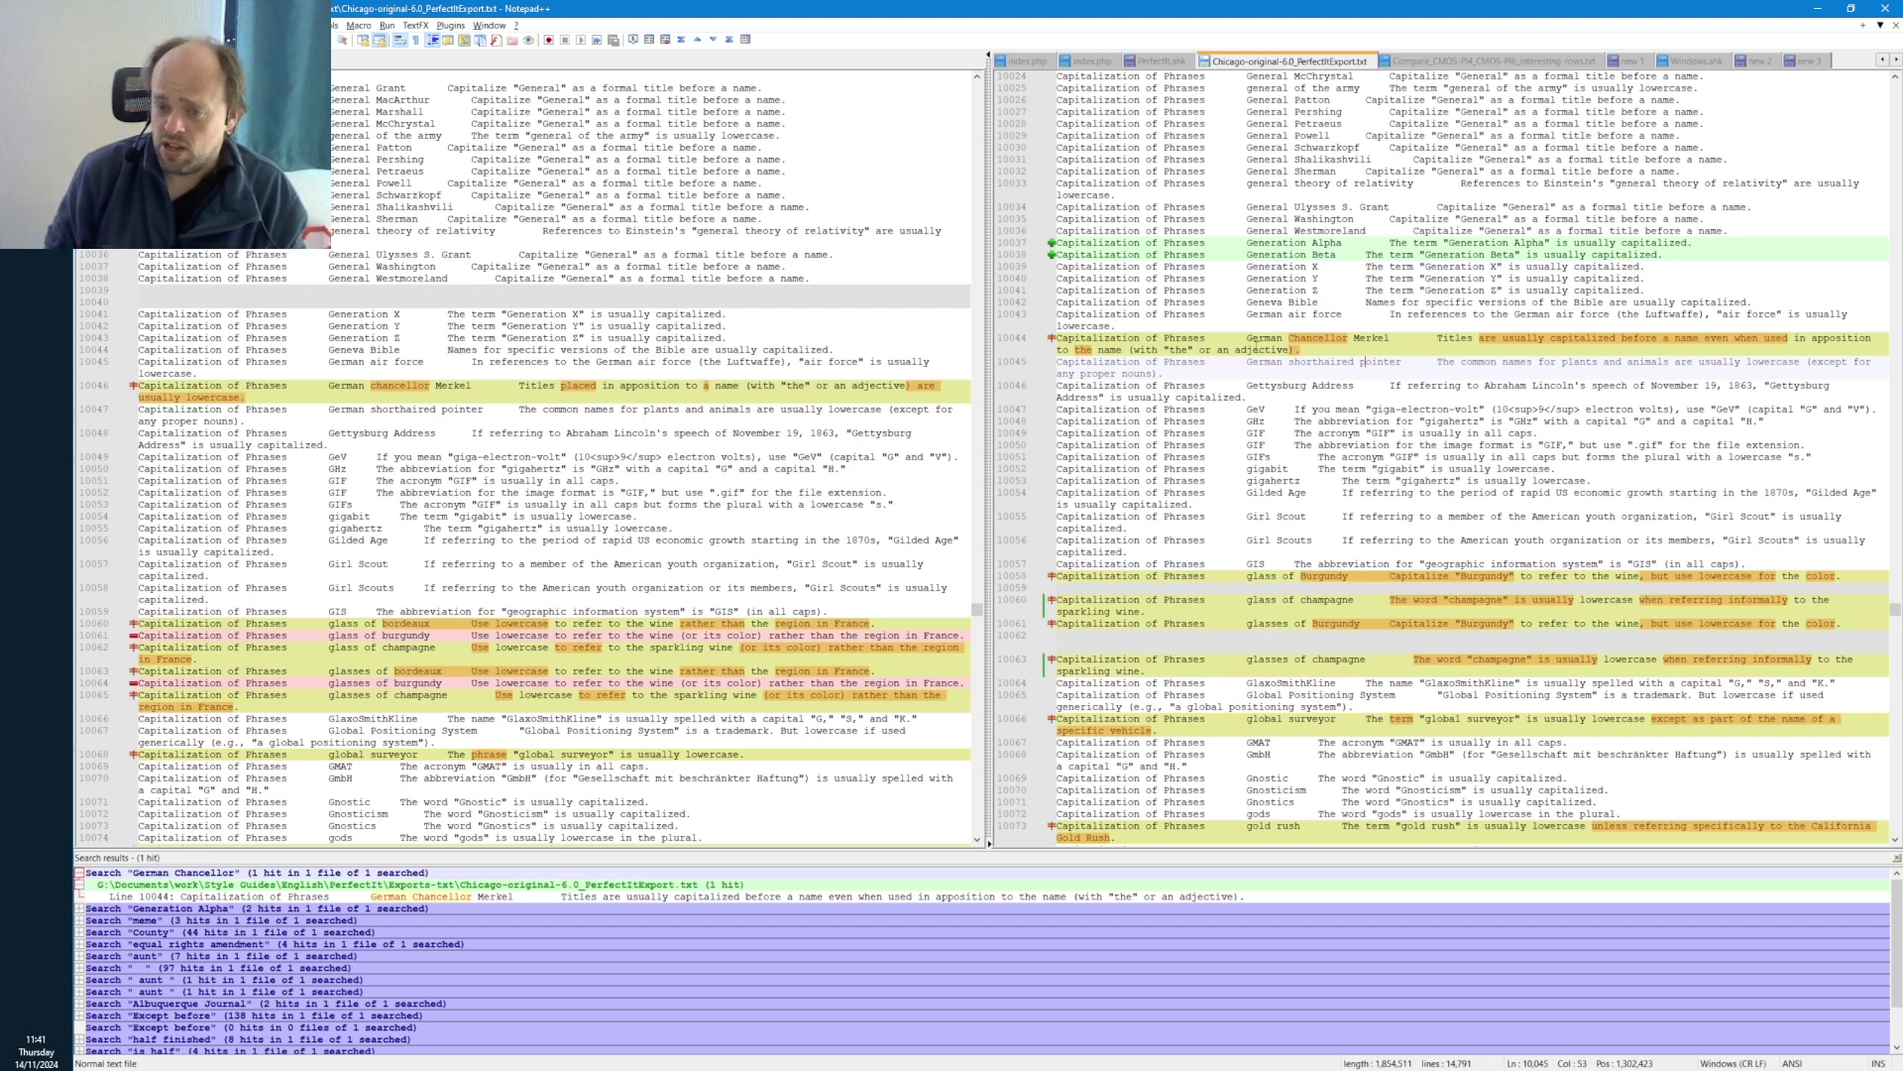
pyautogui.moveTo(1248, 338); pyautogui.dragTo(1393, 338)
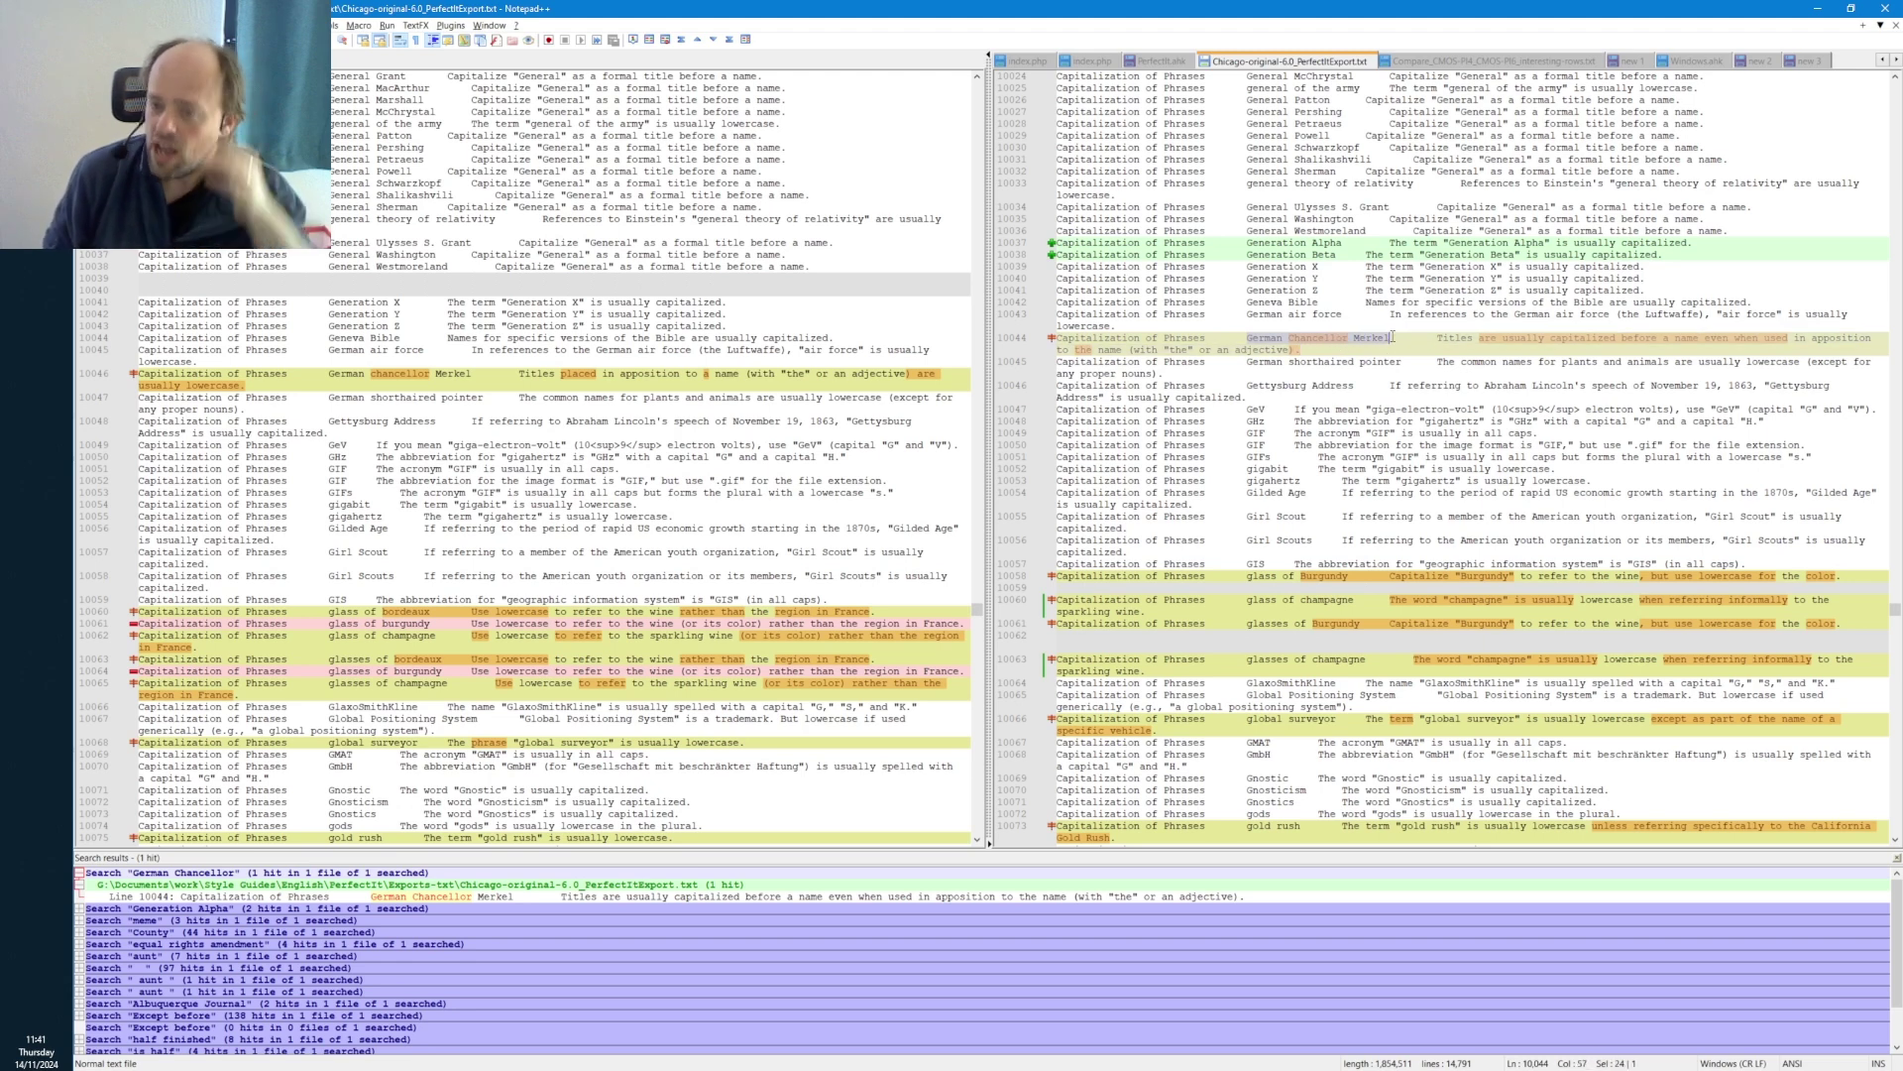
pyautogui.click(1390, 344)
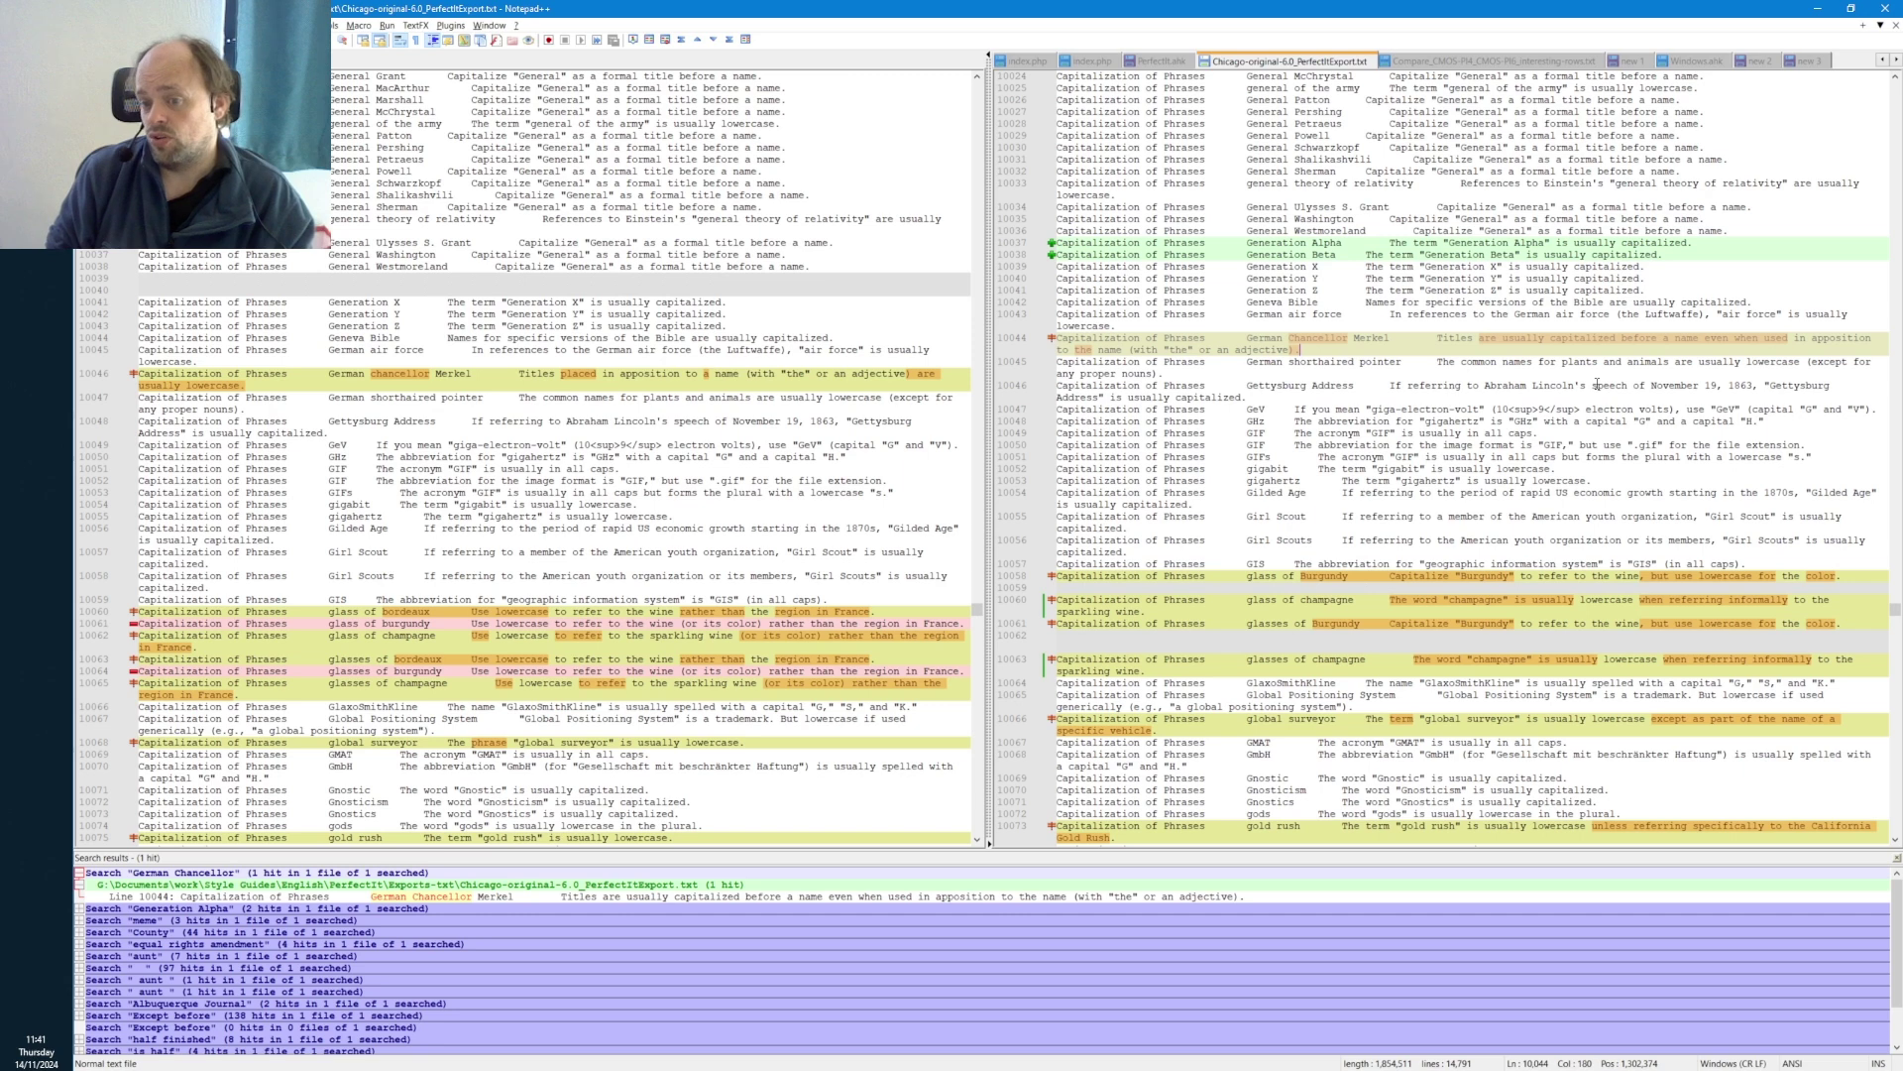
pyautogui.keyDown('shift'); pyautogui.click(1355, 341); pyautogui.keyUp('shift')
pyautogui.click(1358, 341)
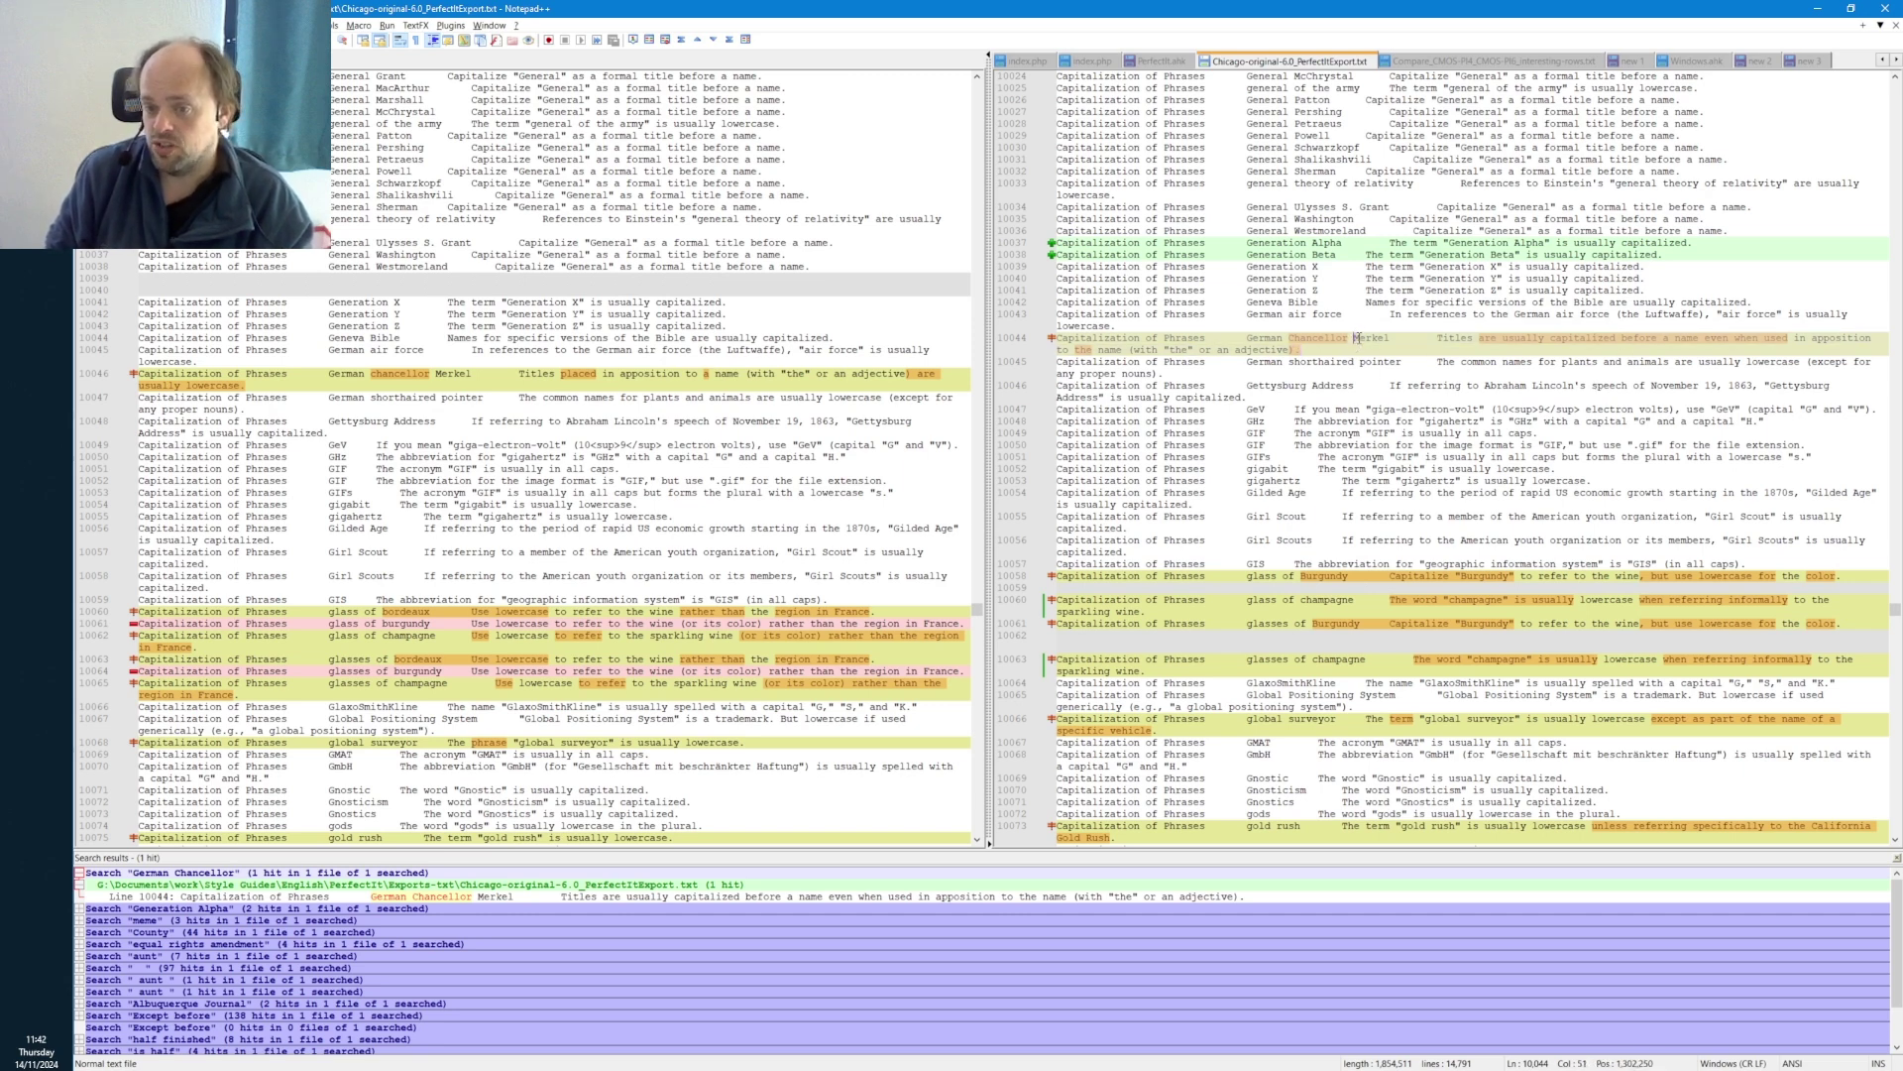
pyautogui.moveTo(1249, 341); pyautogui.dragTo(1290, 341)
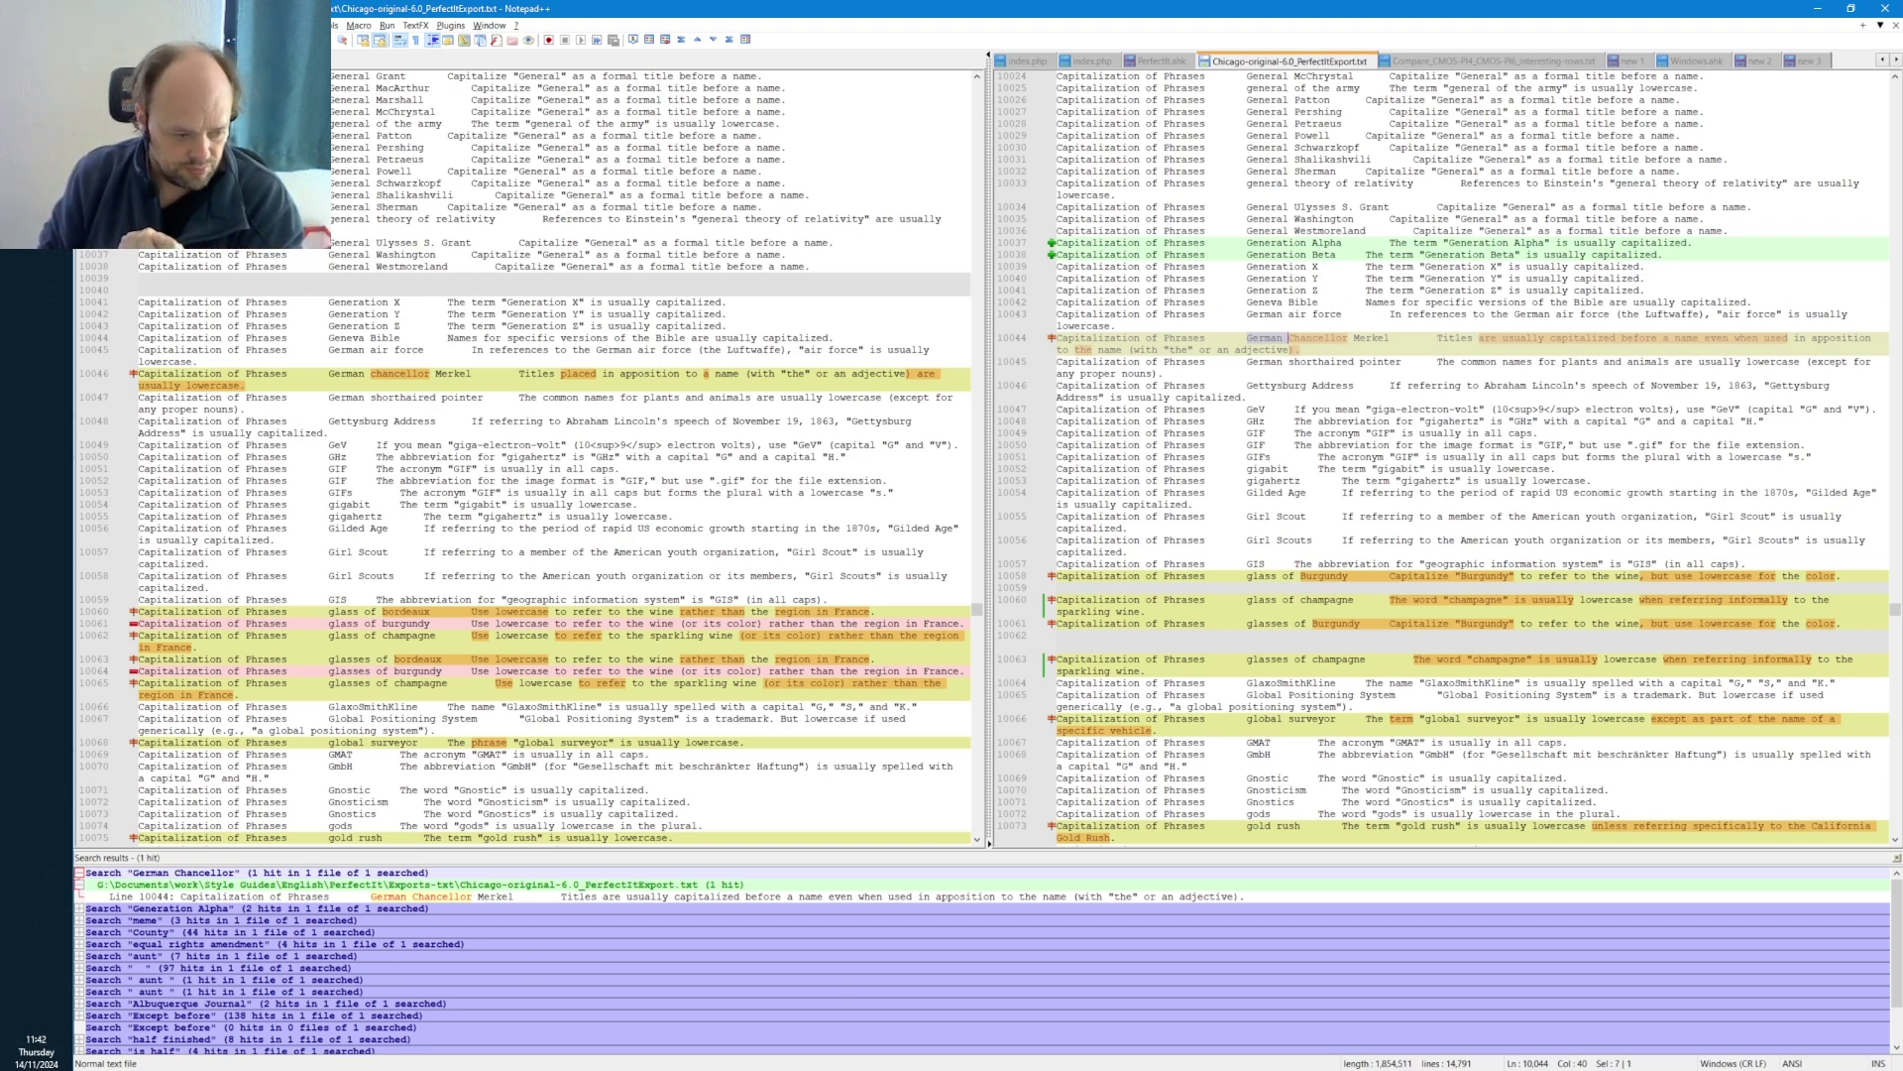
# - Highlight "gold rush" in the 5.0 export and compare its rule with the California Gold Rush exception in the 6.0 export
pyautogui.hotkey('ctrl', 'pagedown')
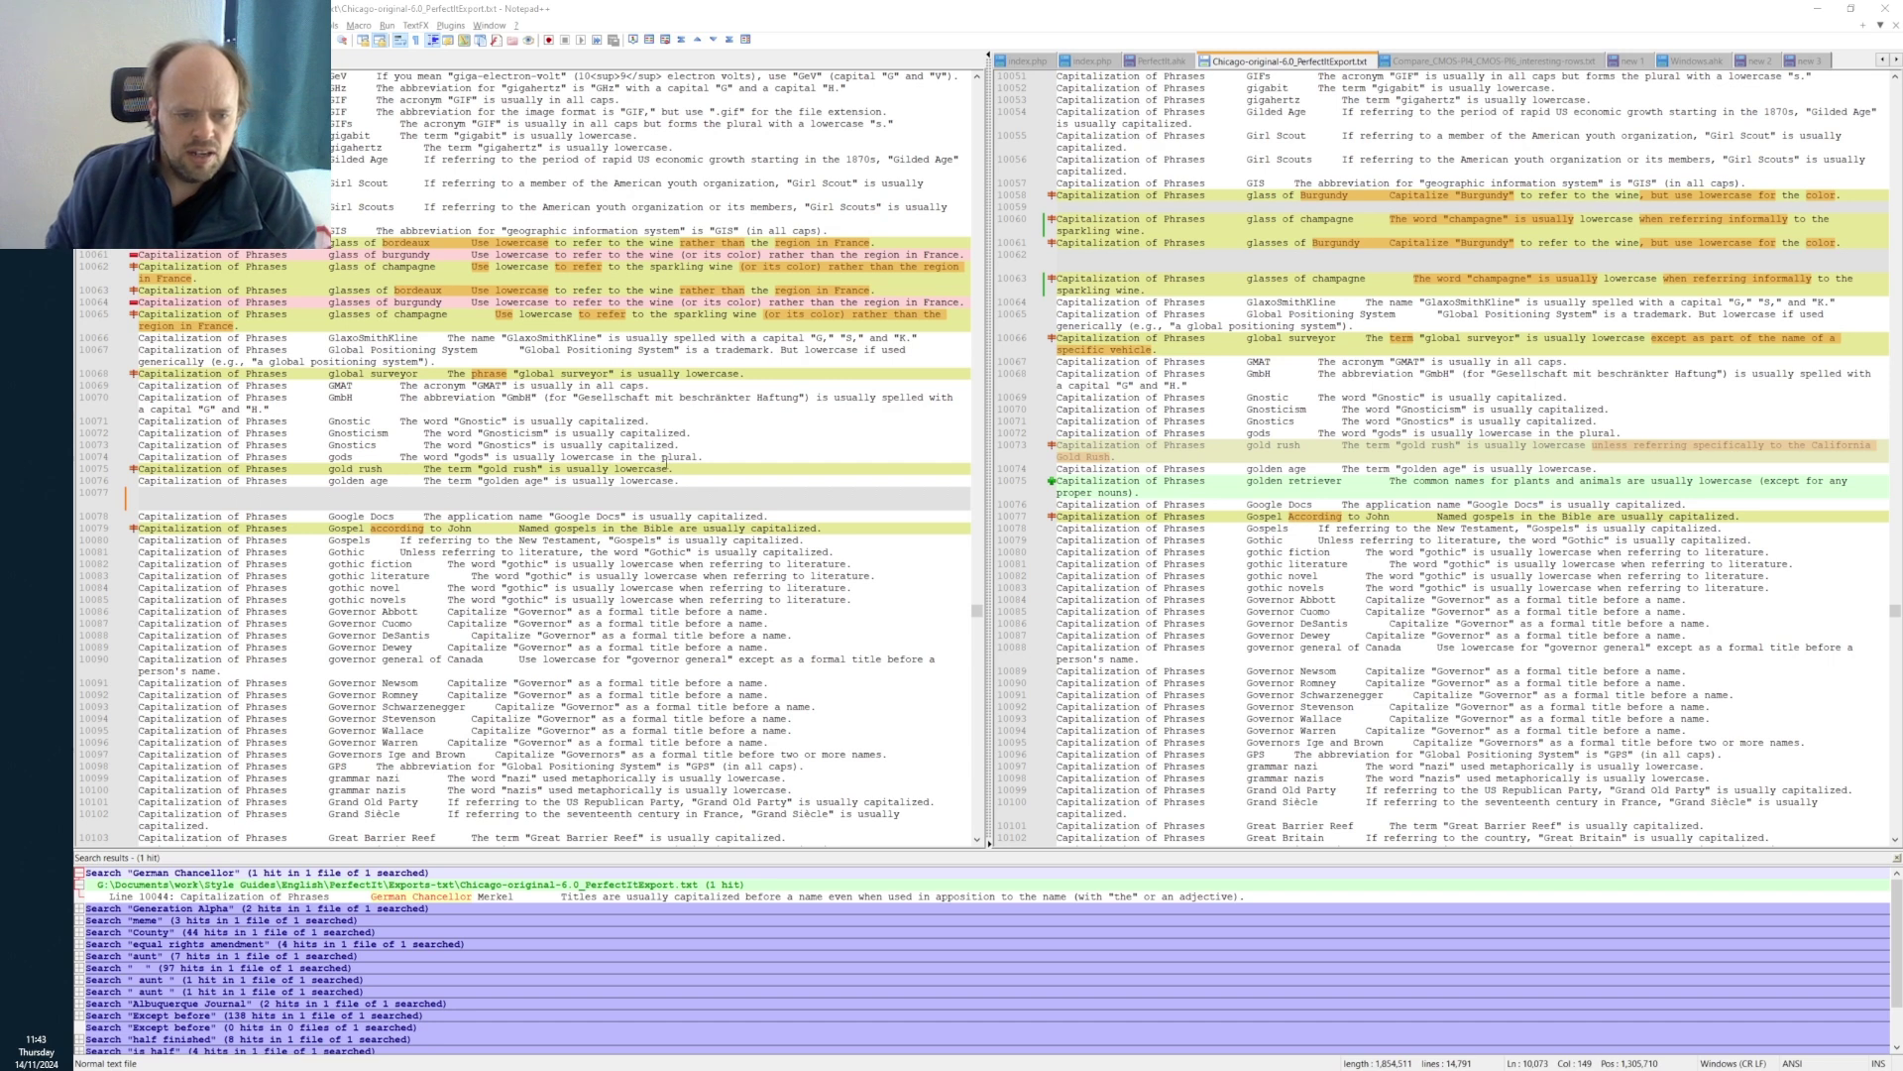
pyautogui.moveTo(329, 468); pyautogui.dragTo(385, 468)
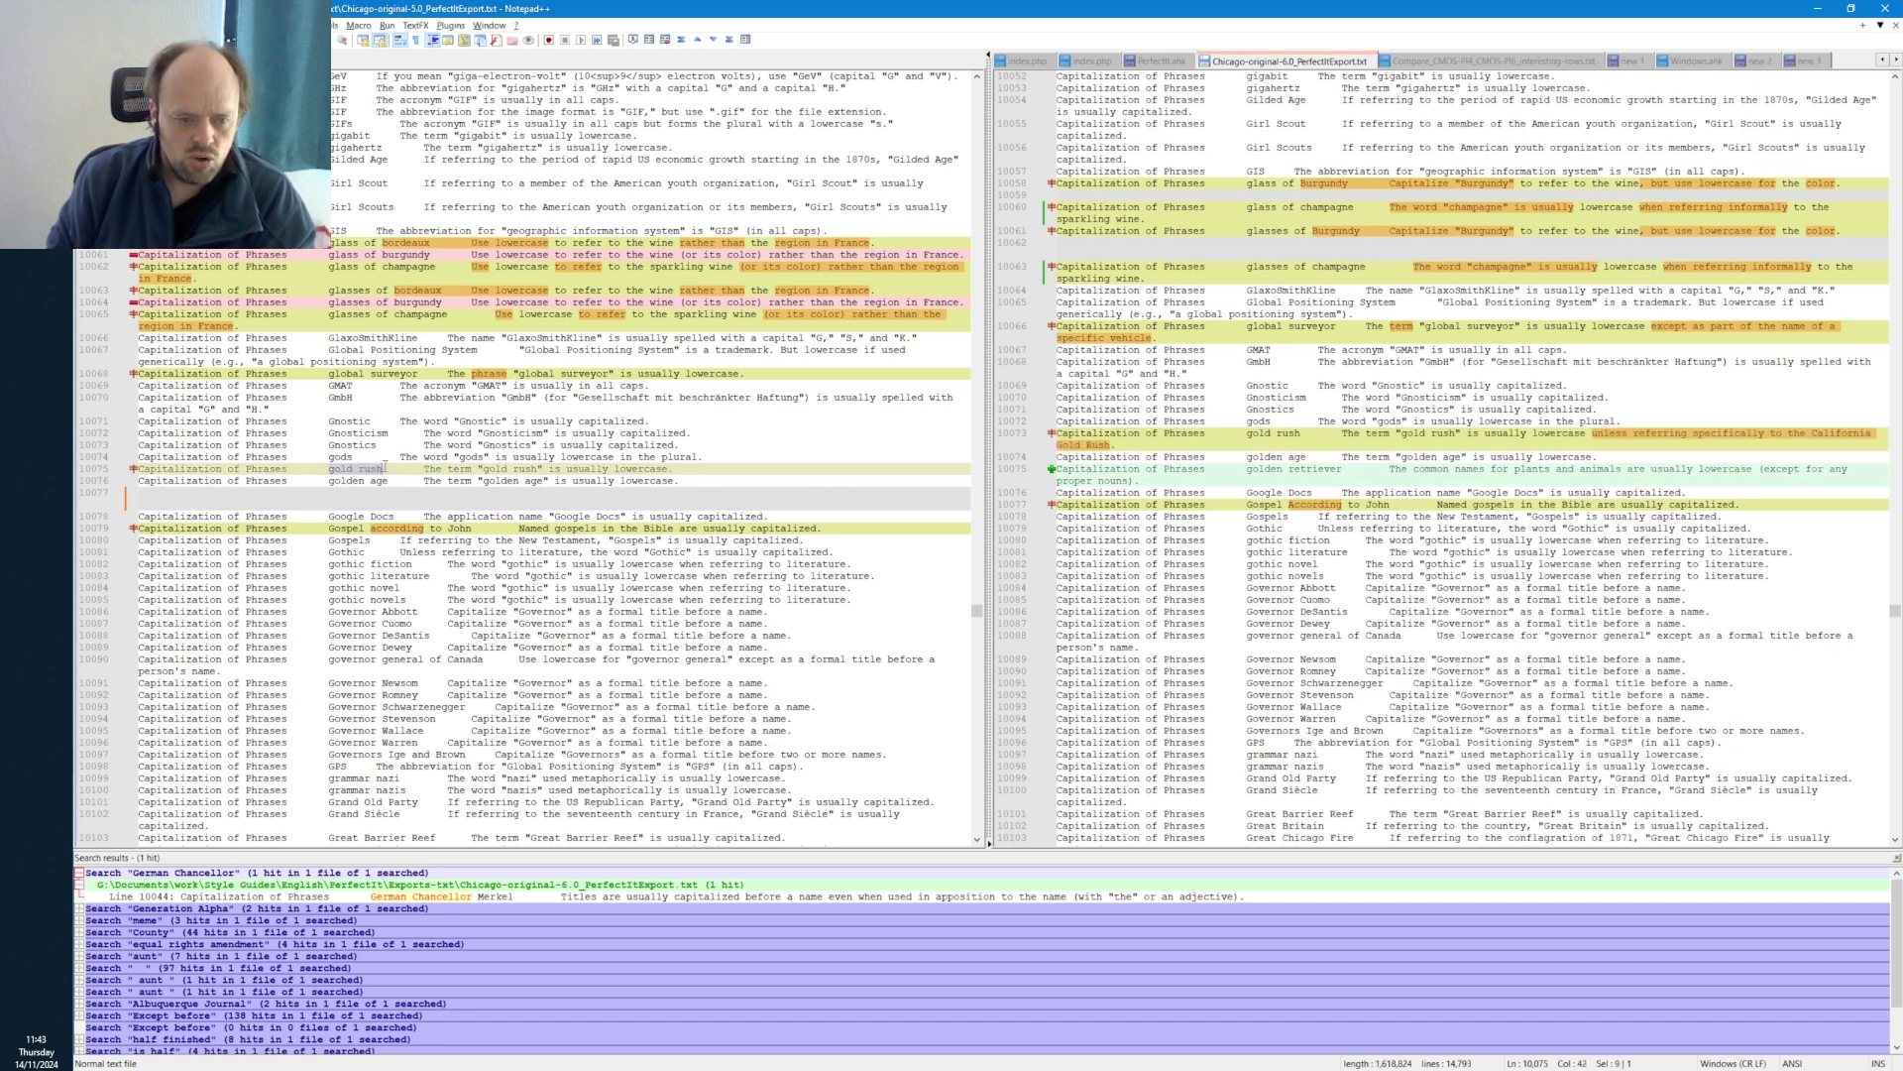
pyautogui.click(1299, 443)
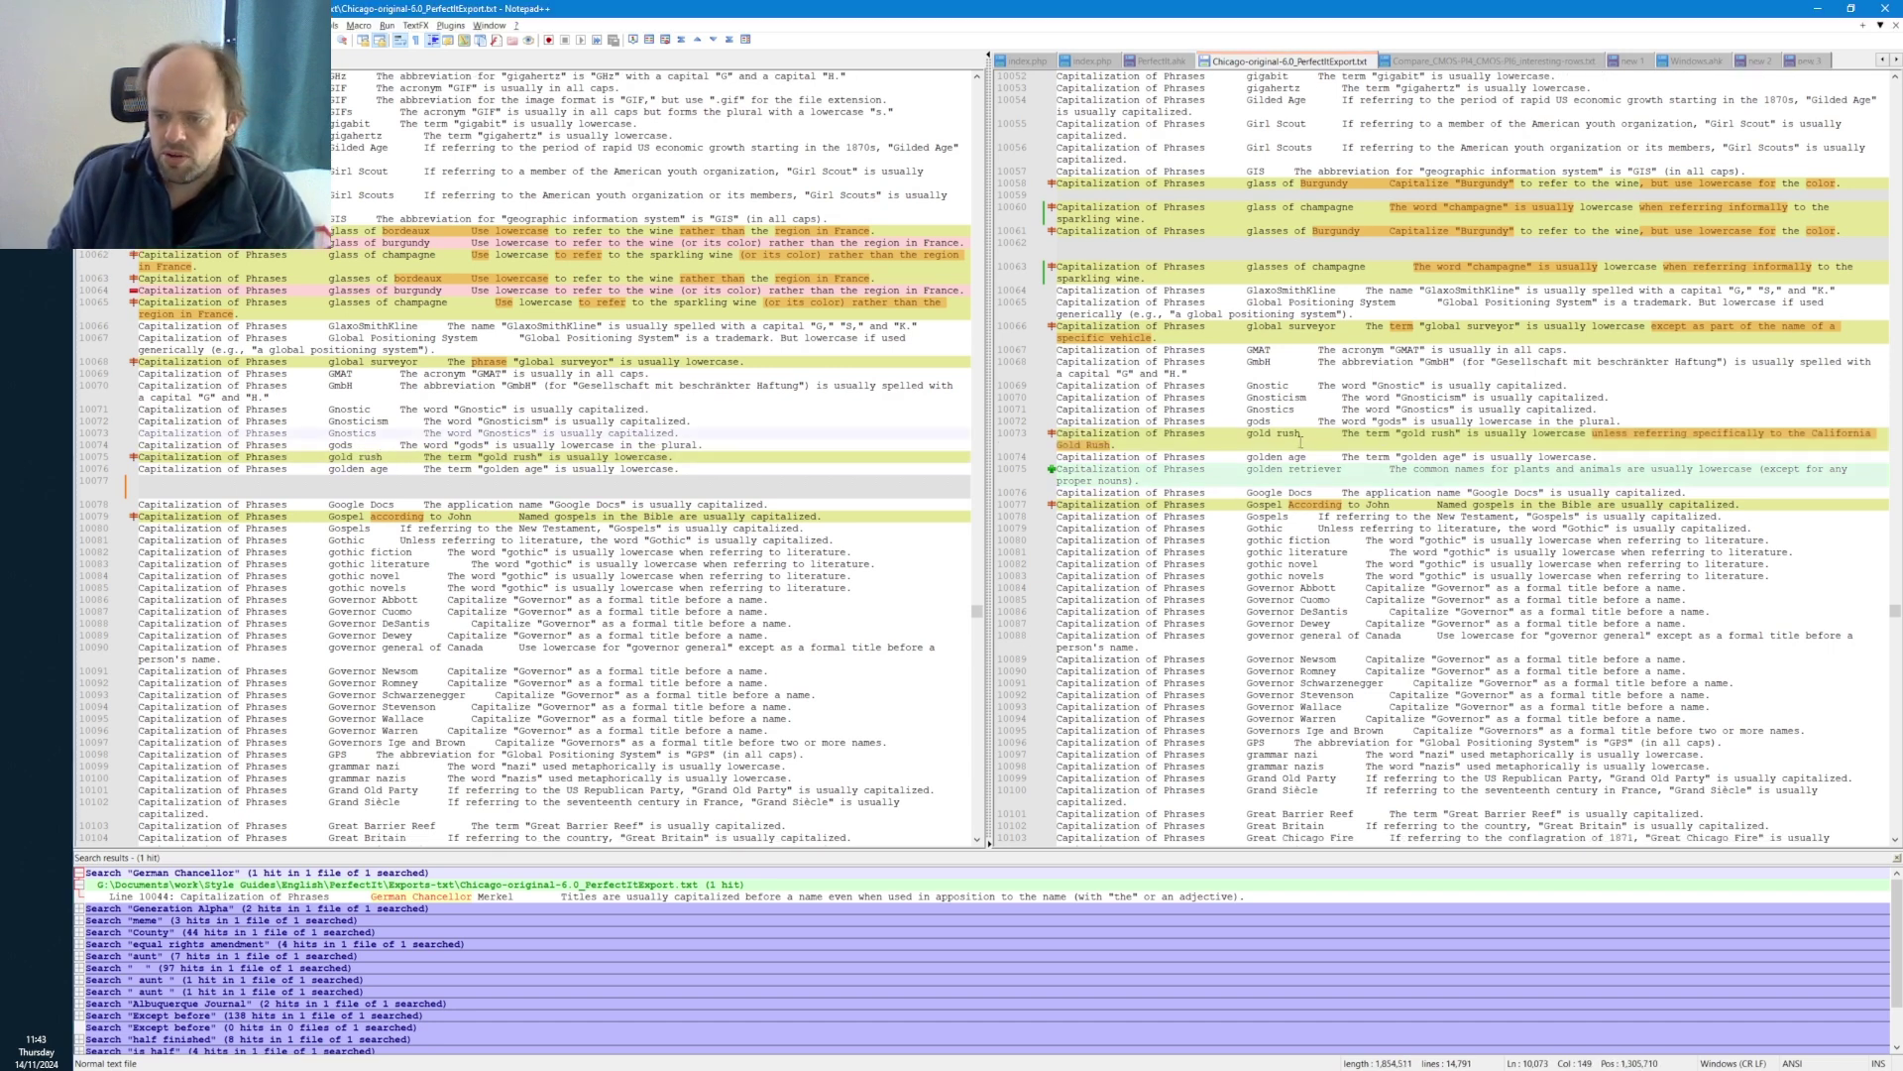
pyautogui.click(1593, 433)
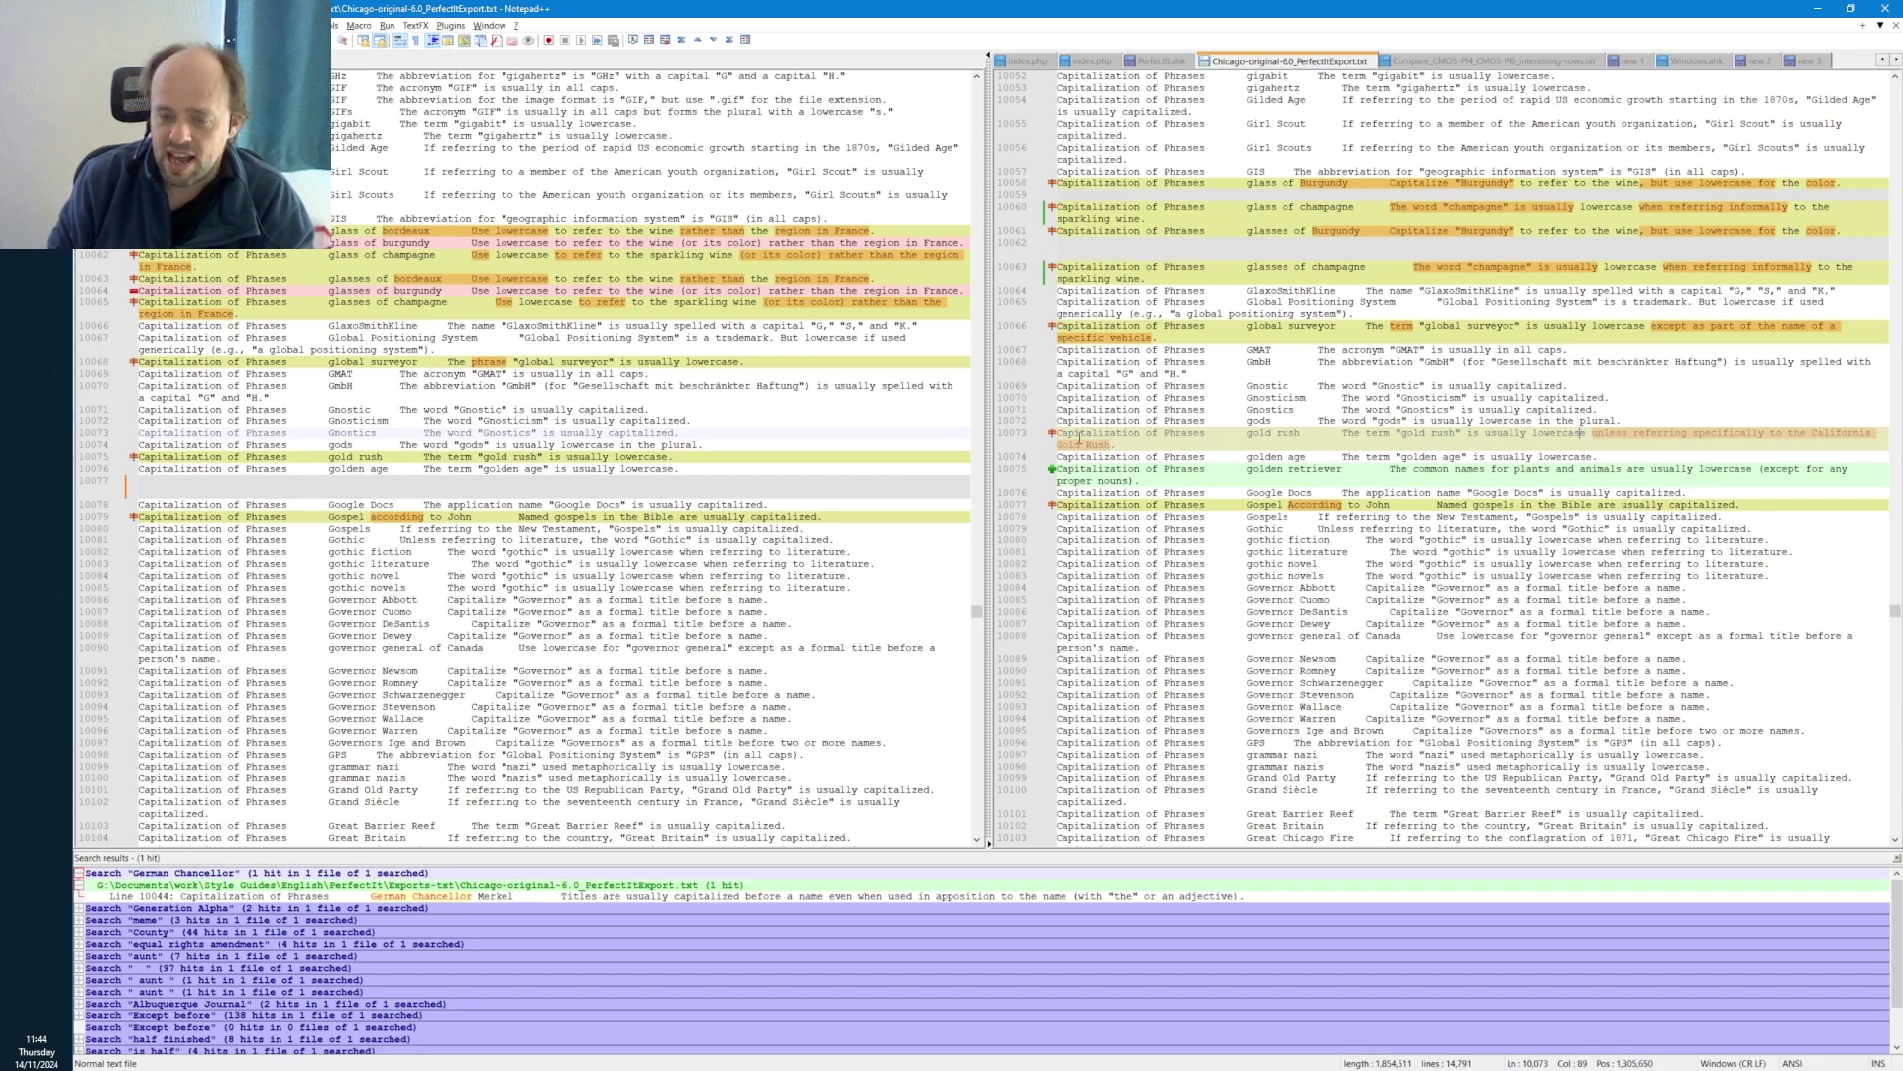
pyautogui.click(1147, 410)
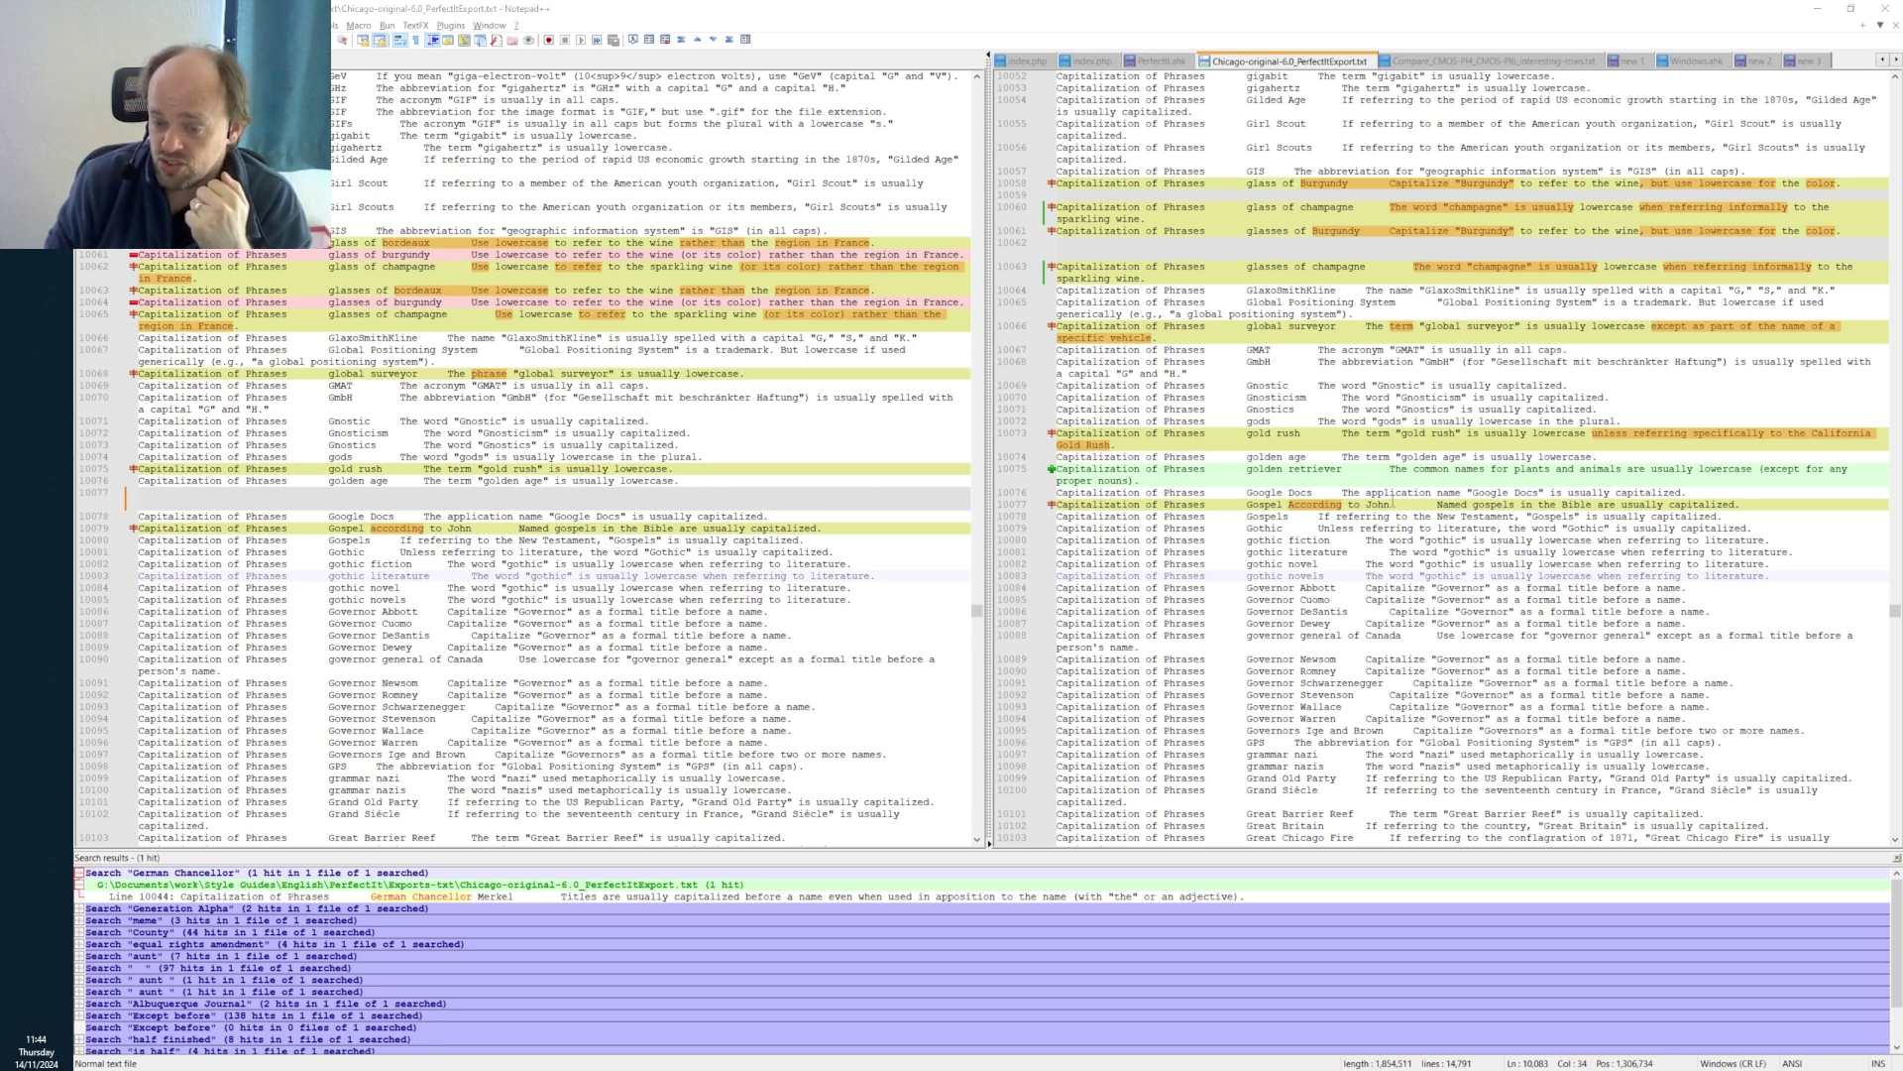
# - Examine the "Gospel According to John" entry and the neighbouring "Gospels" rule in the 6.0 export
pyautogui.moveTo(1393, 503); pyautogui.dragTo(1238, 502)
pyautogui.click(1317, 528)
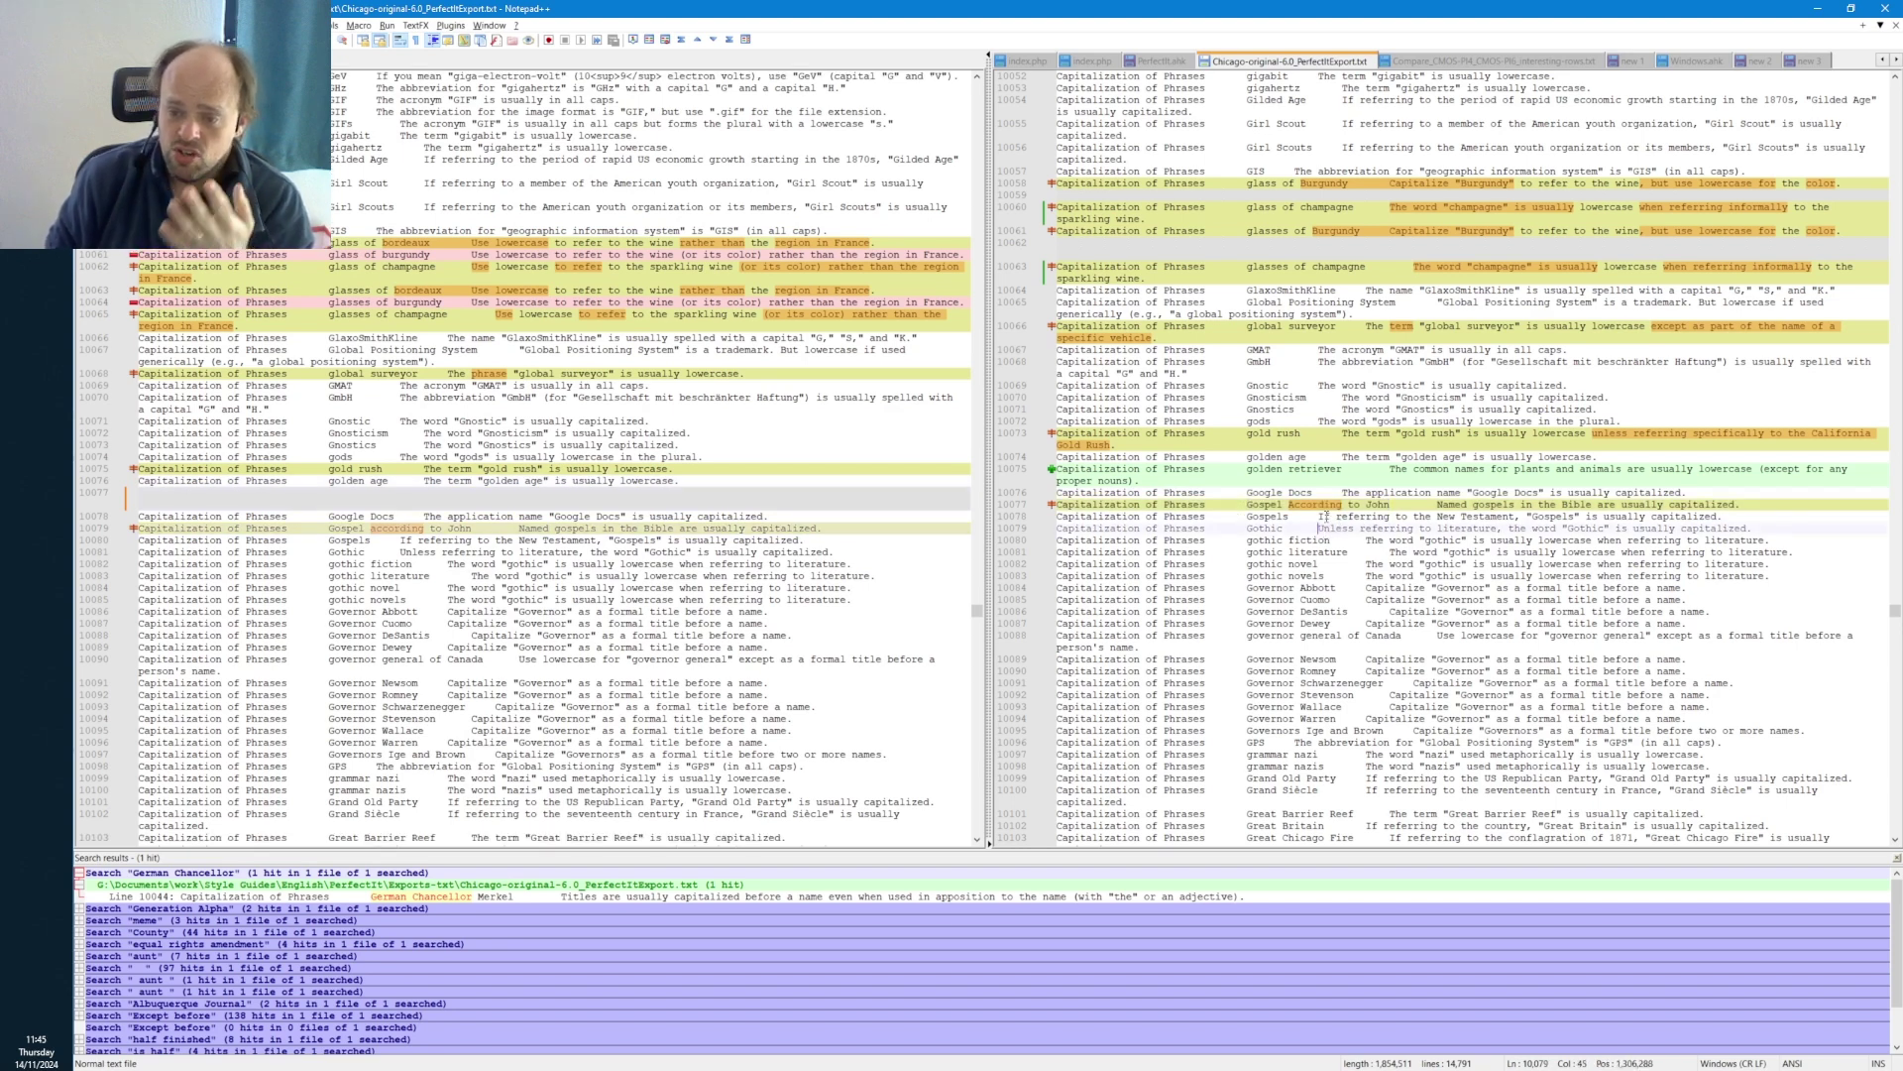
pyautogui.click(1389, 516)
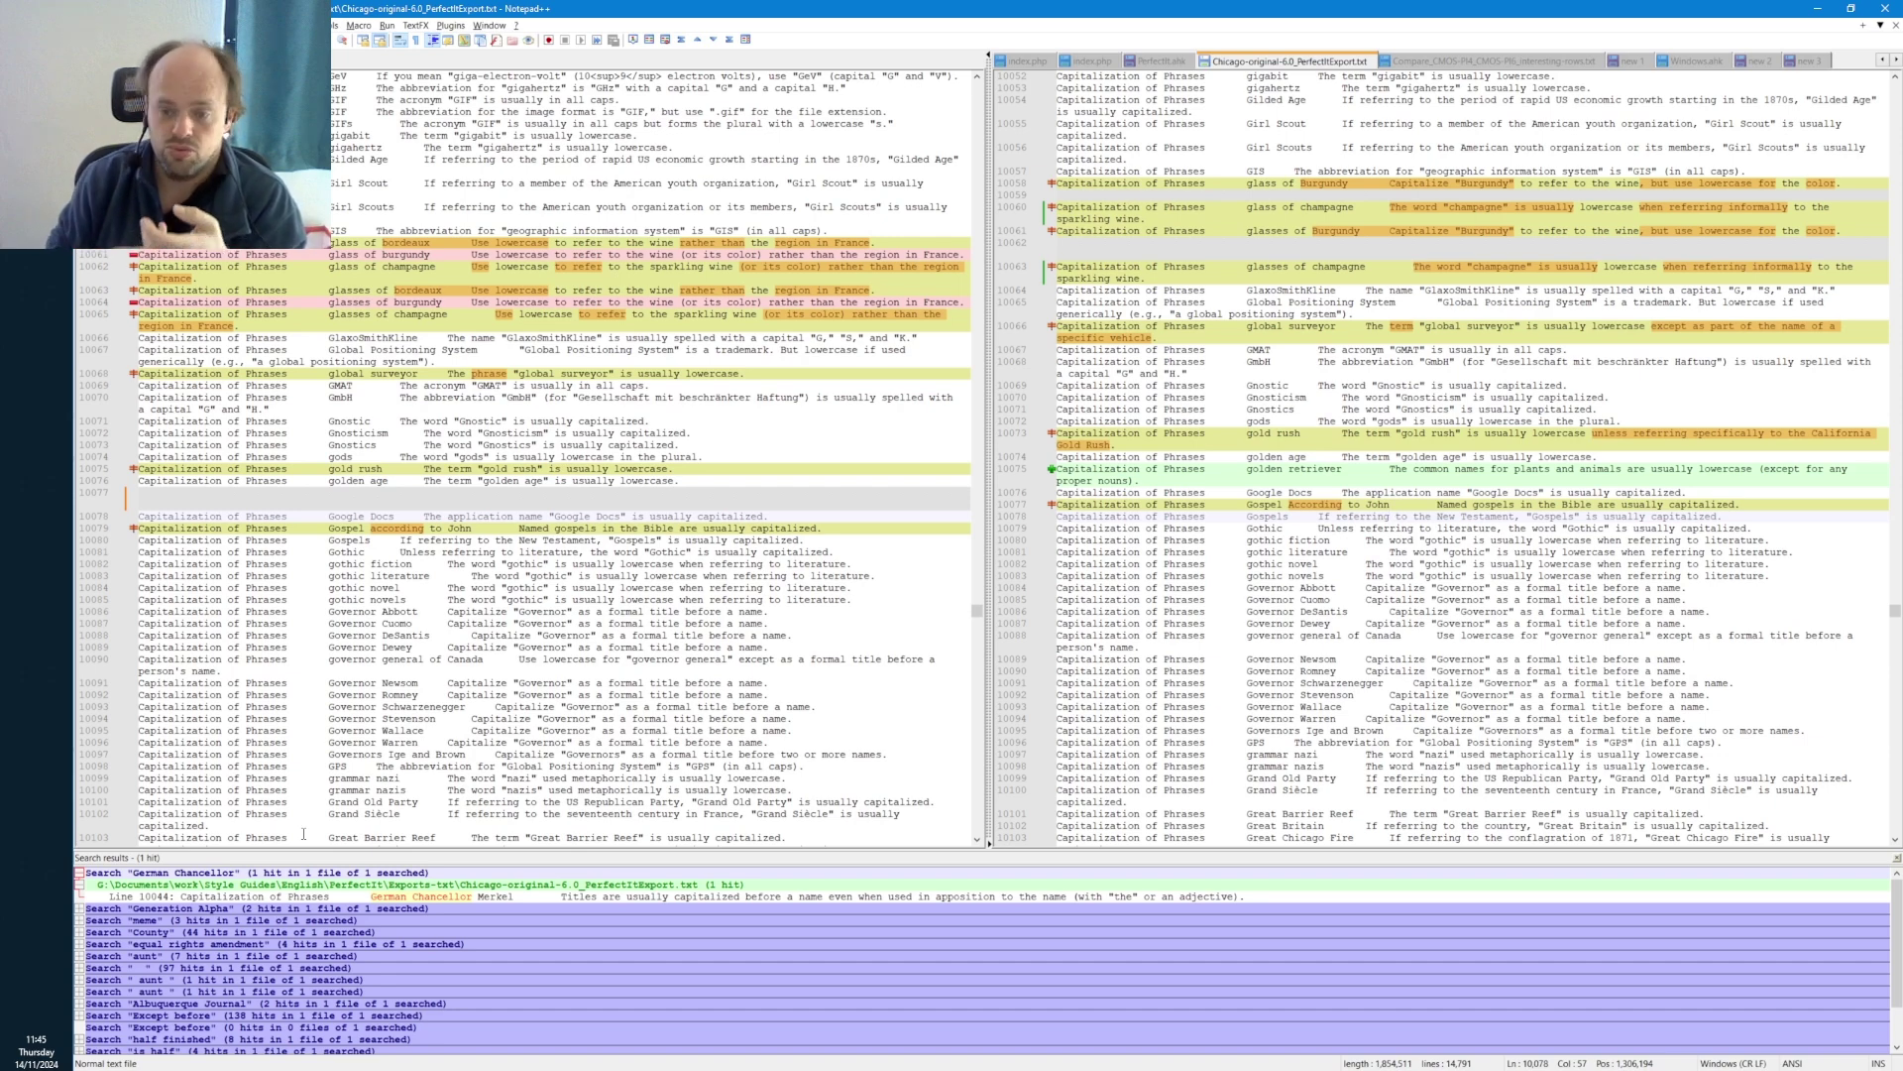
# - Review the differences from "Greenwich Mean Time" through the regional direction entries, highlighting the added "in the Northeast" entry
pyautogui.press('pagedown')
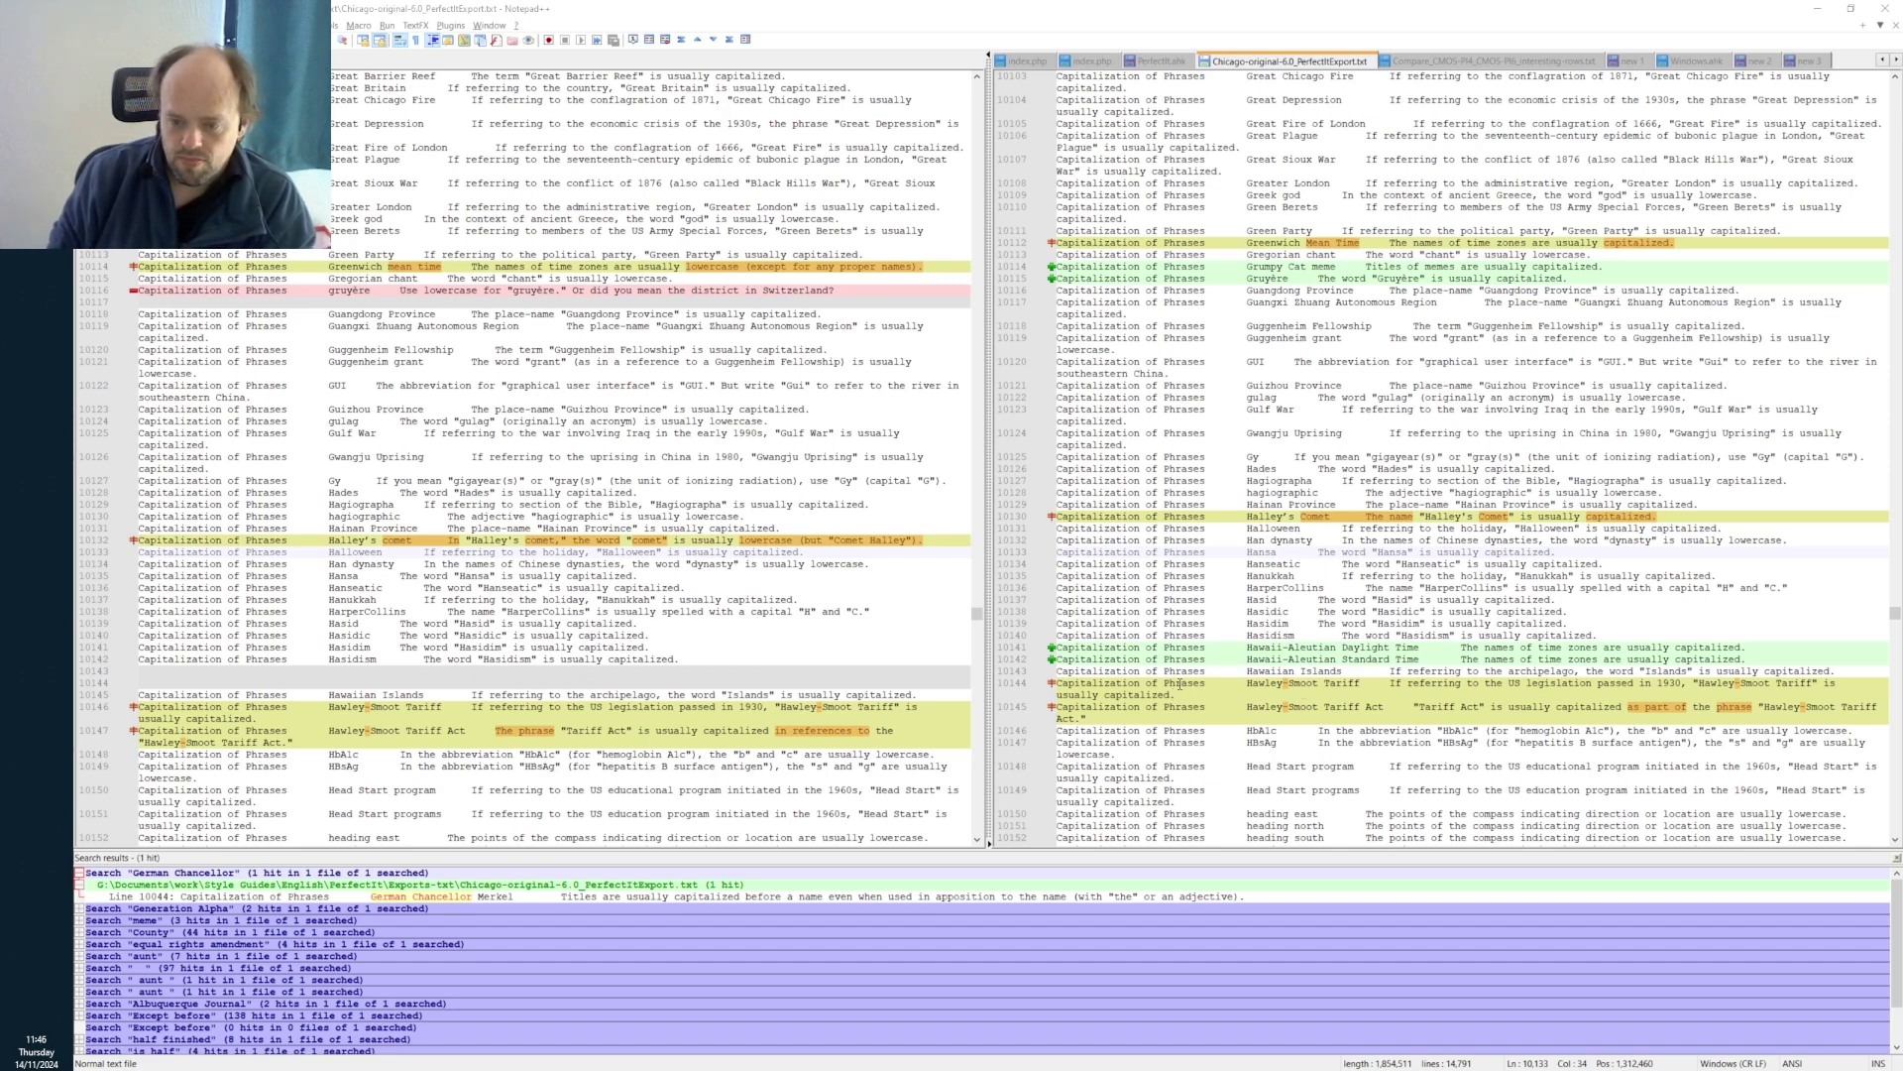
pyautogui.click(1213, 646)
pyautogui.press('pagedown')
pyautogui.press('pagedown')
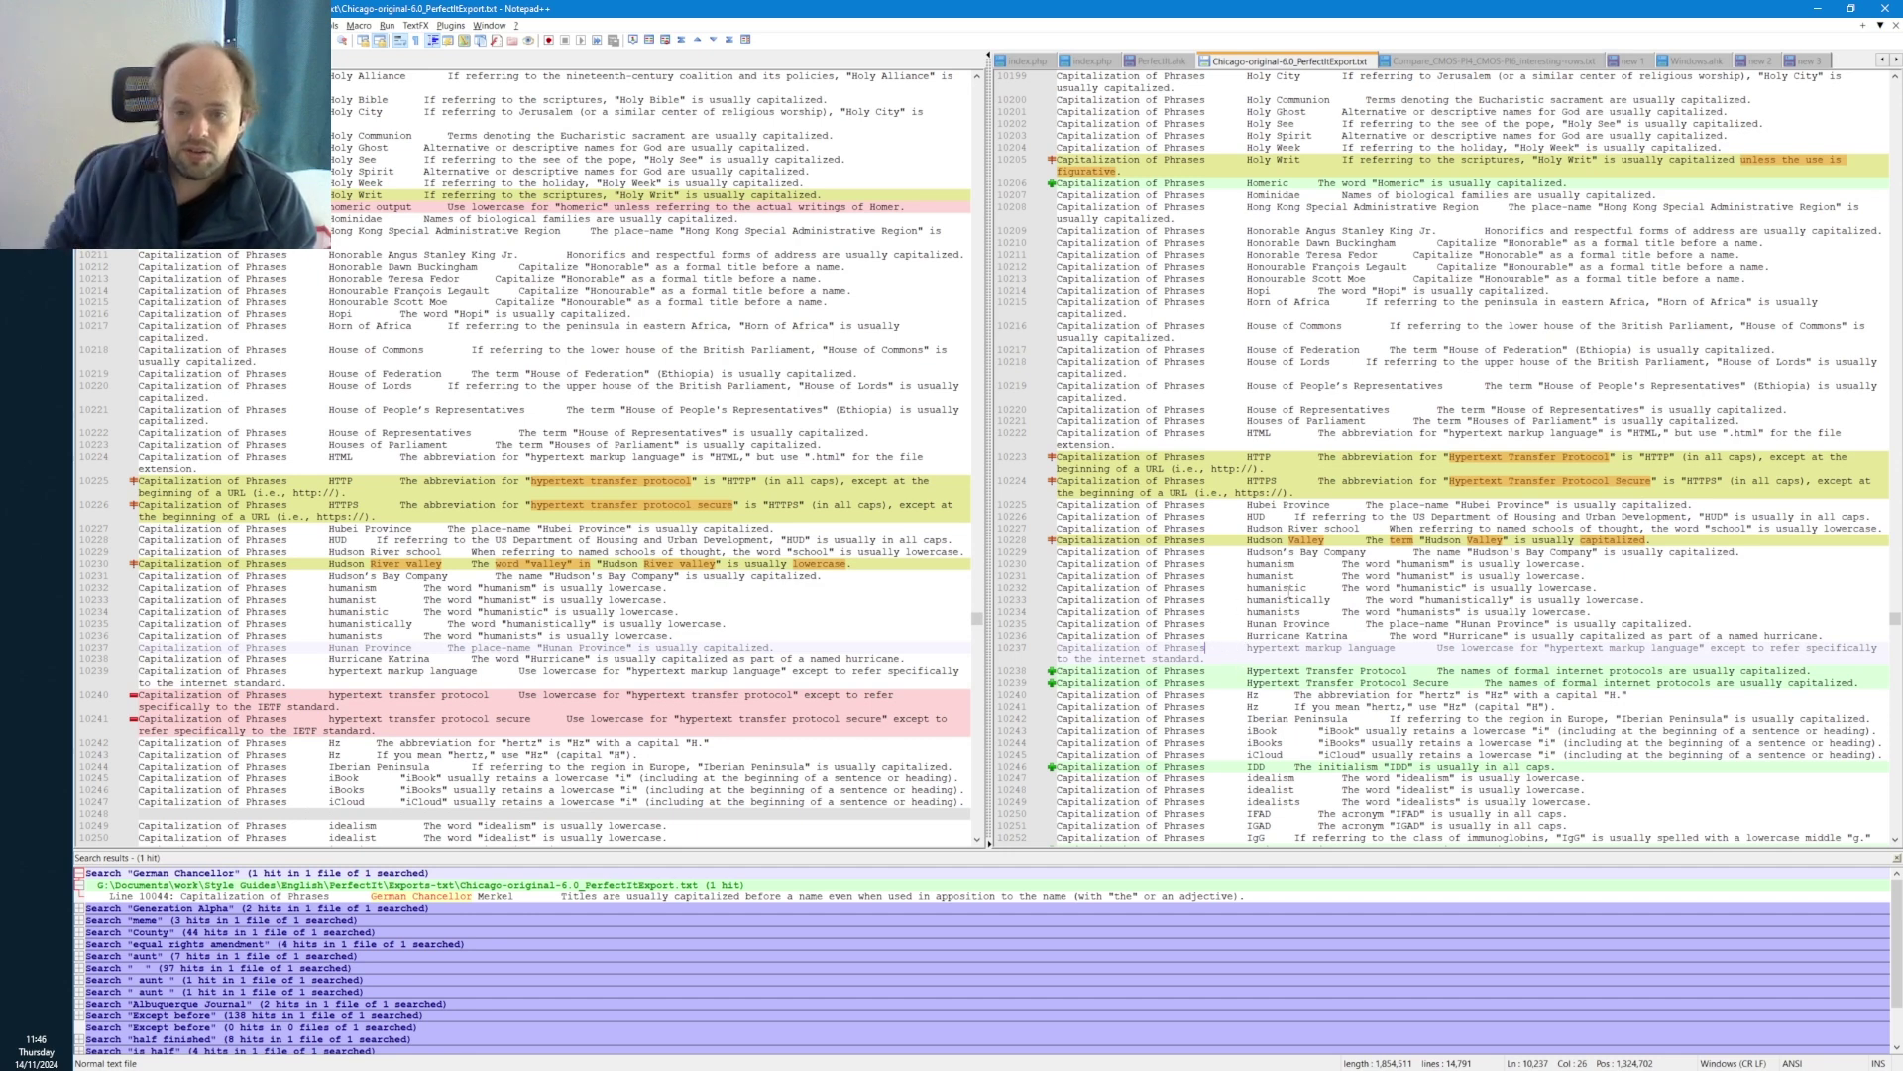
pyautogui.hotkey('ctrl', 'pagedown')
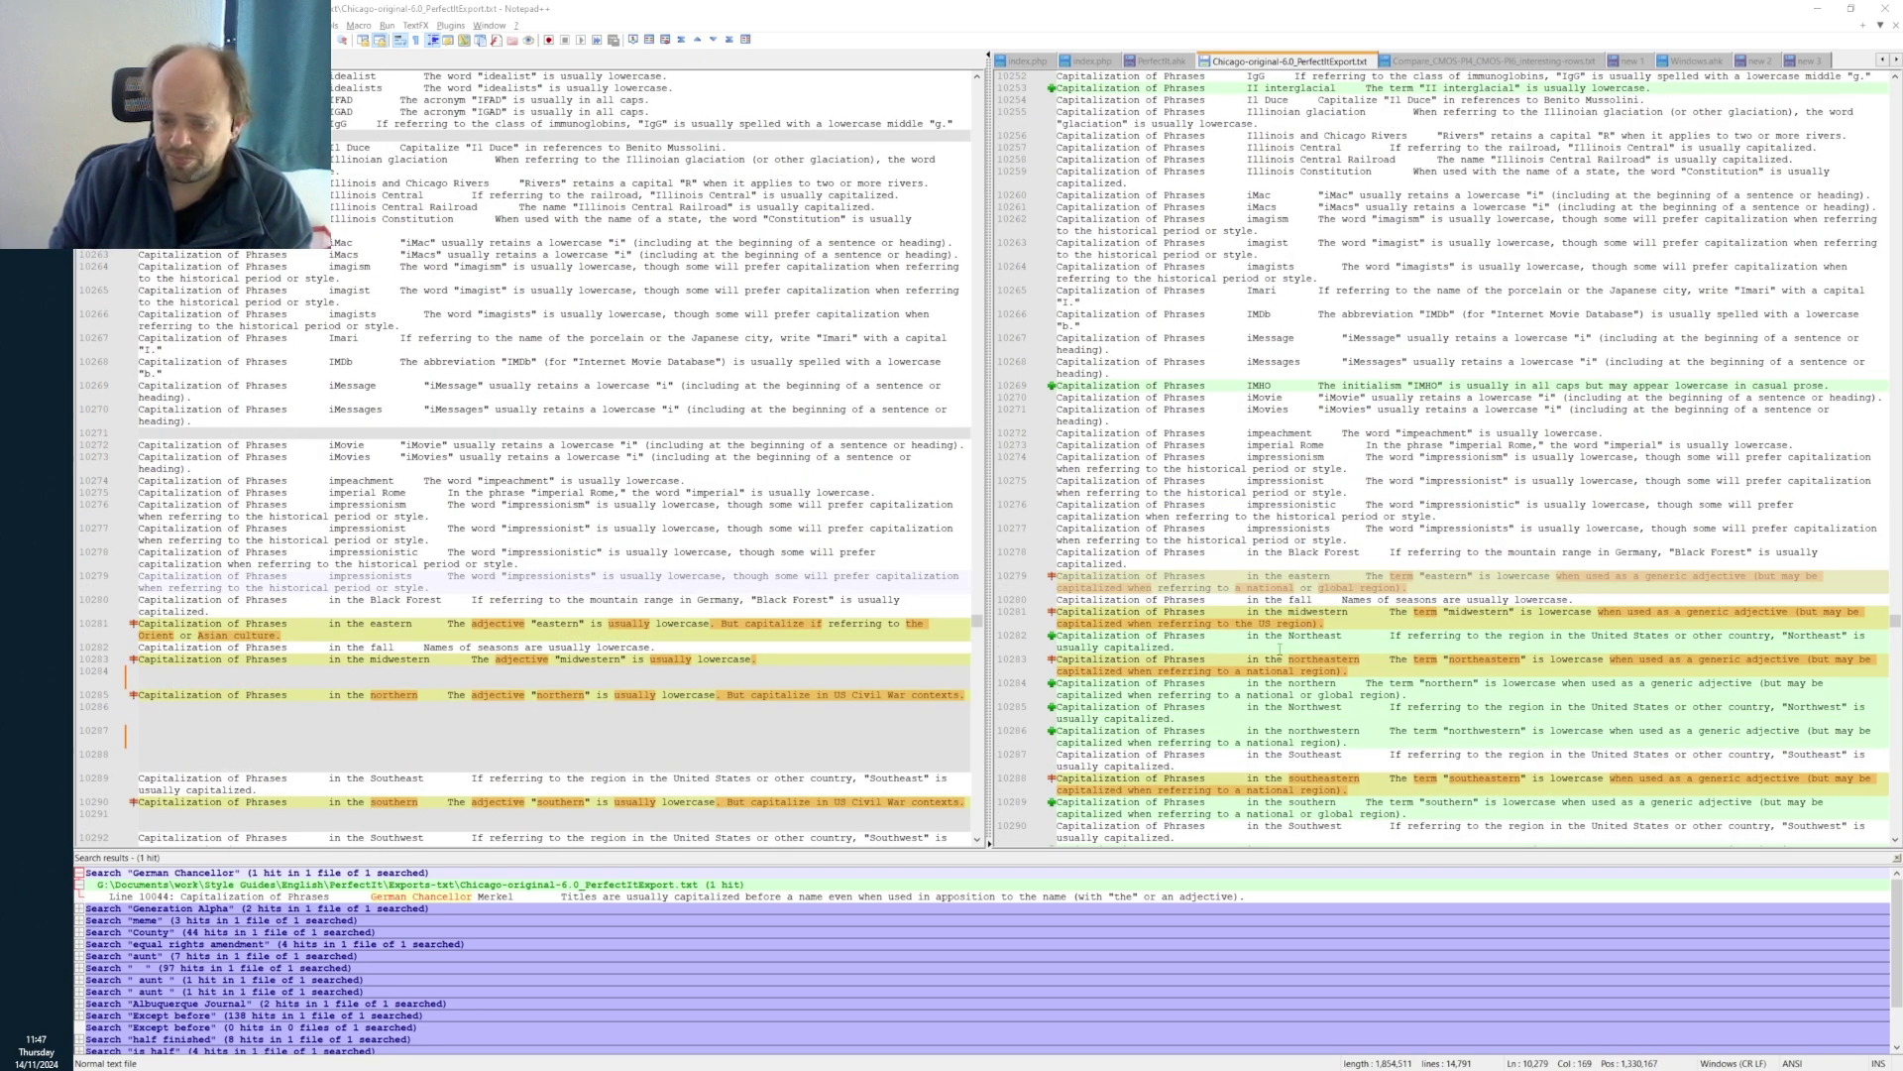
pyautogui.moveTo(1266, 636); pyautogui.dragTo(1326, 635)
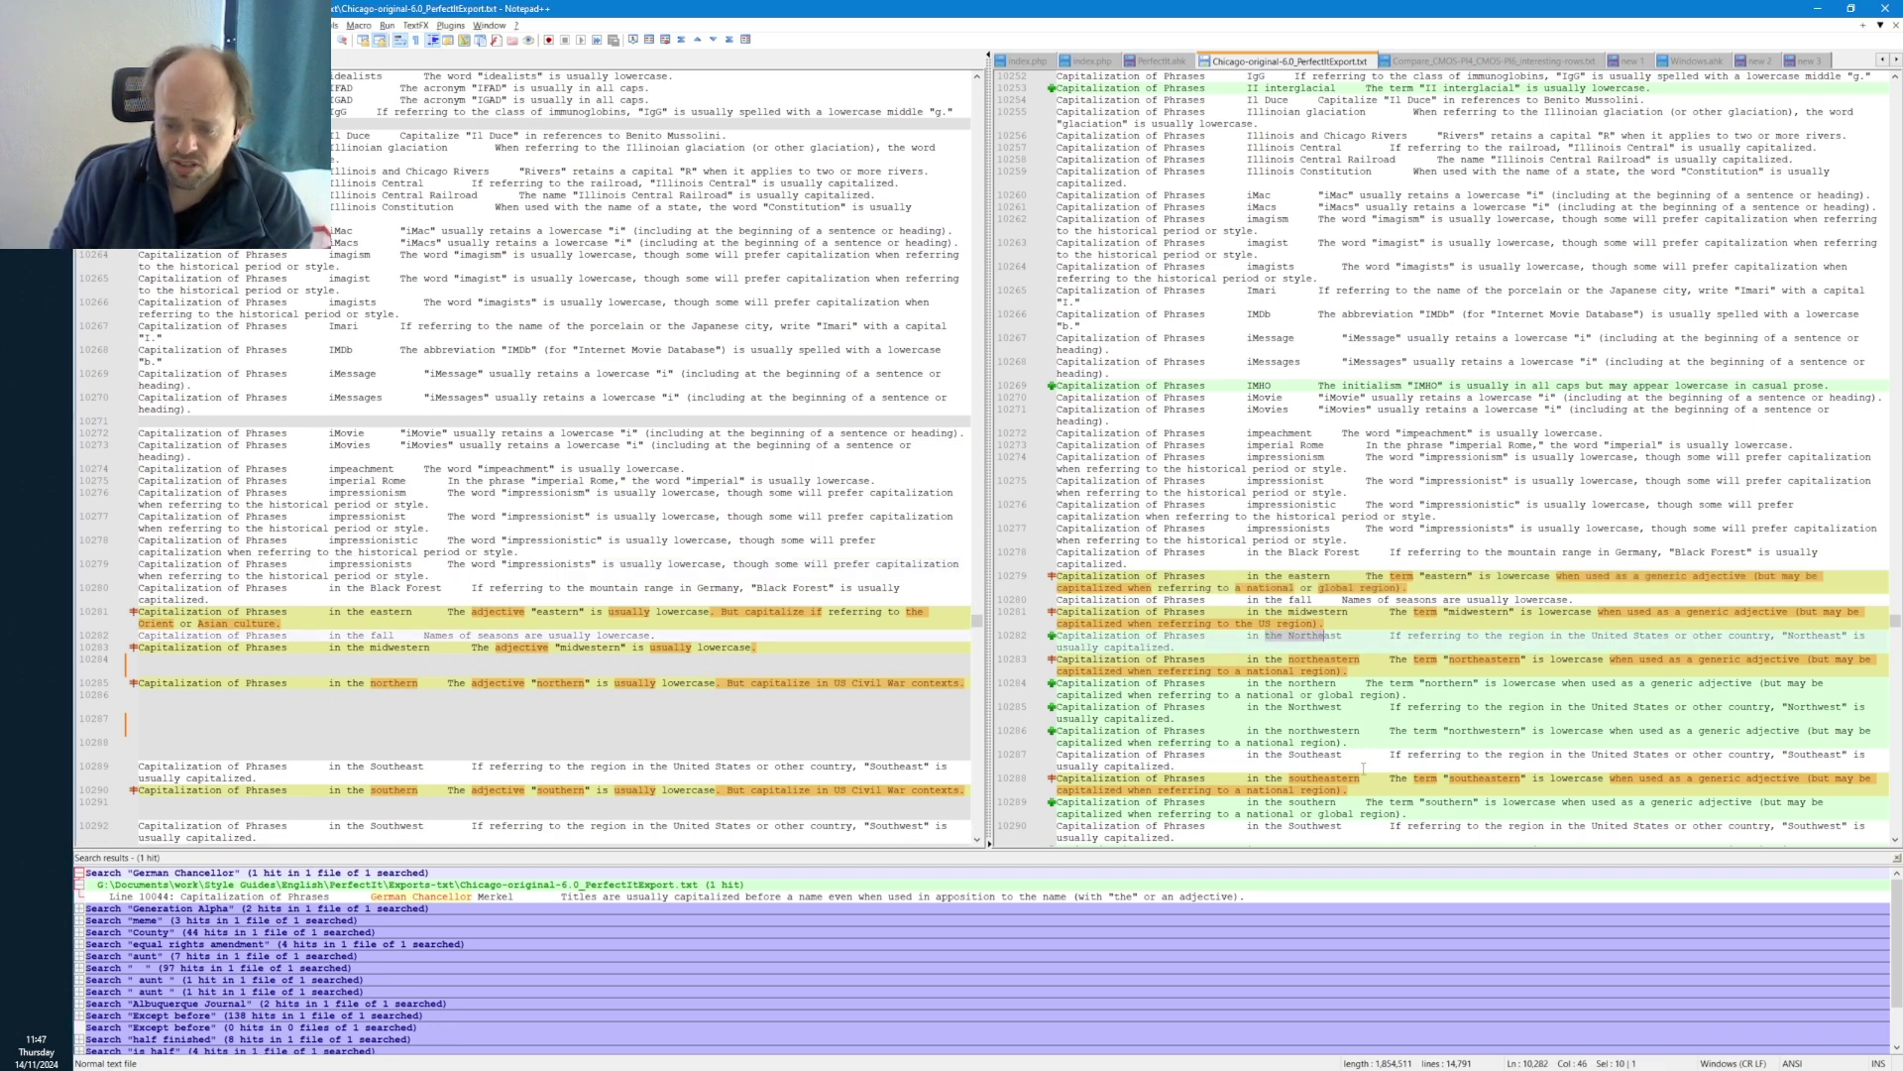
# - Inspect the added "Indigenous" entries and highlight "macOS" in its added entry in the 6.0 export
pyautogui.click(1896, 808)
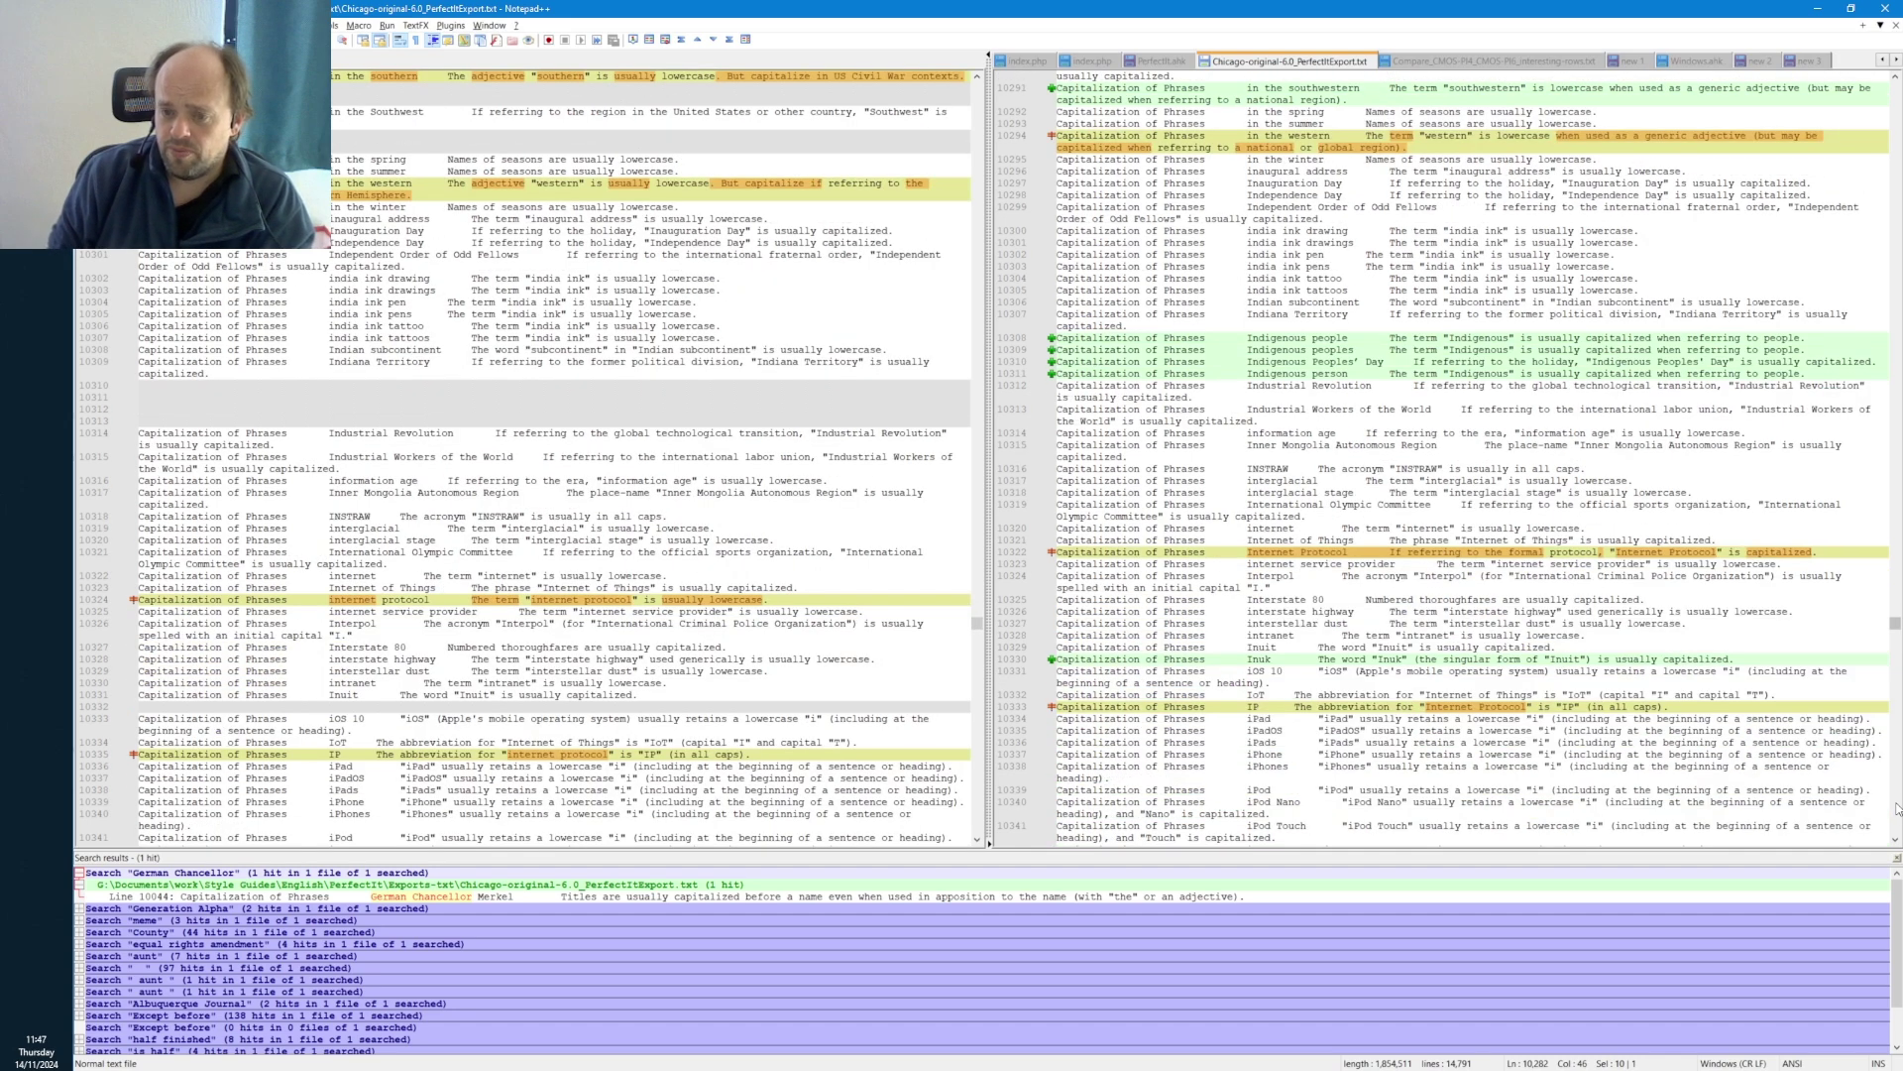
pyautogui.click(1304, 374)
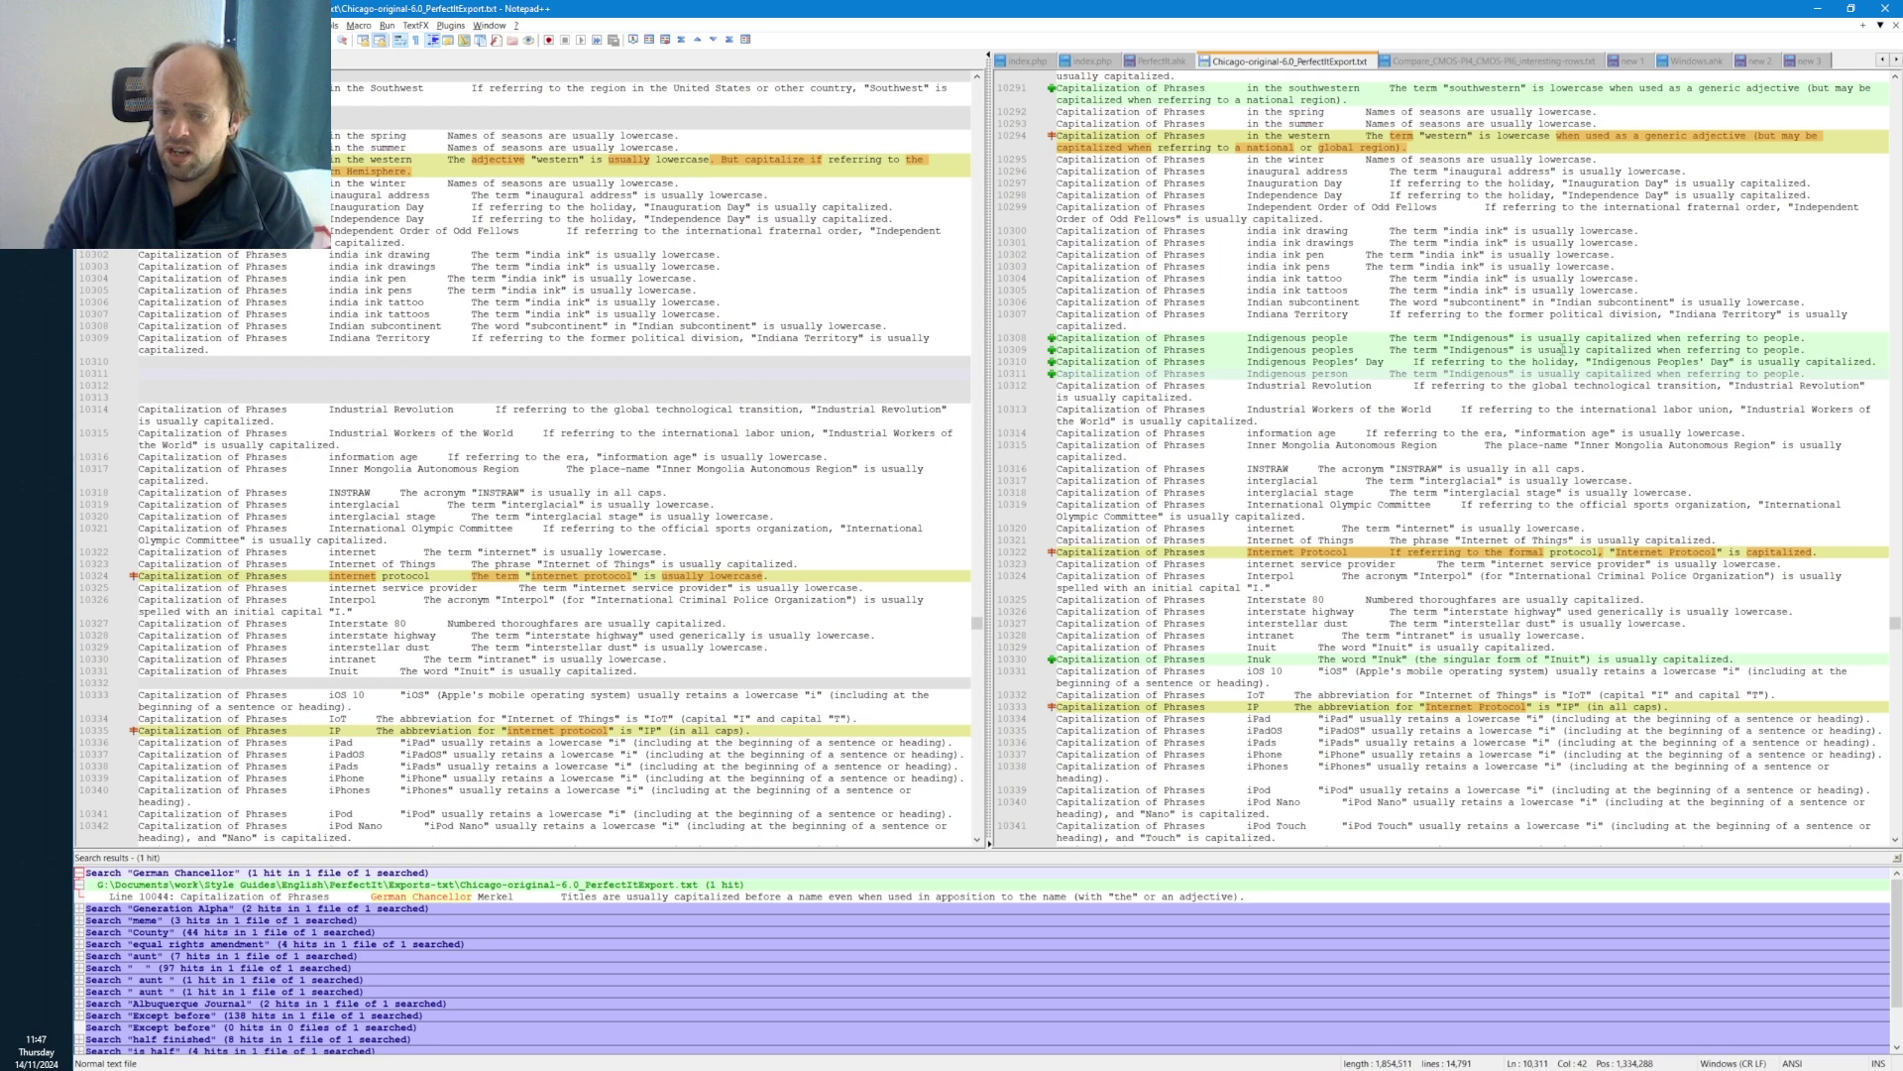
pyautogui.click(1527, 338)
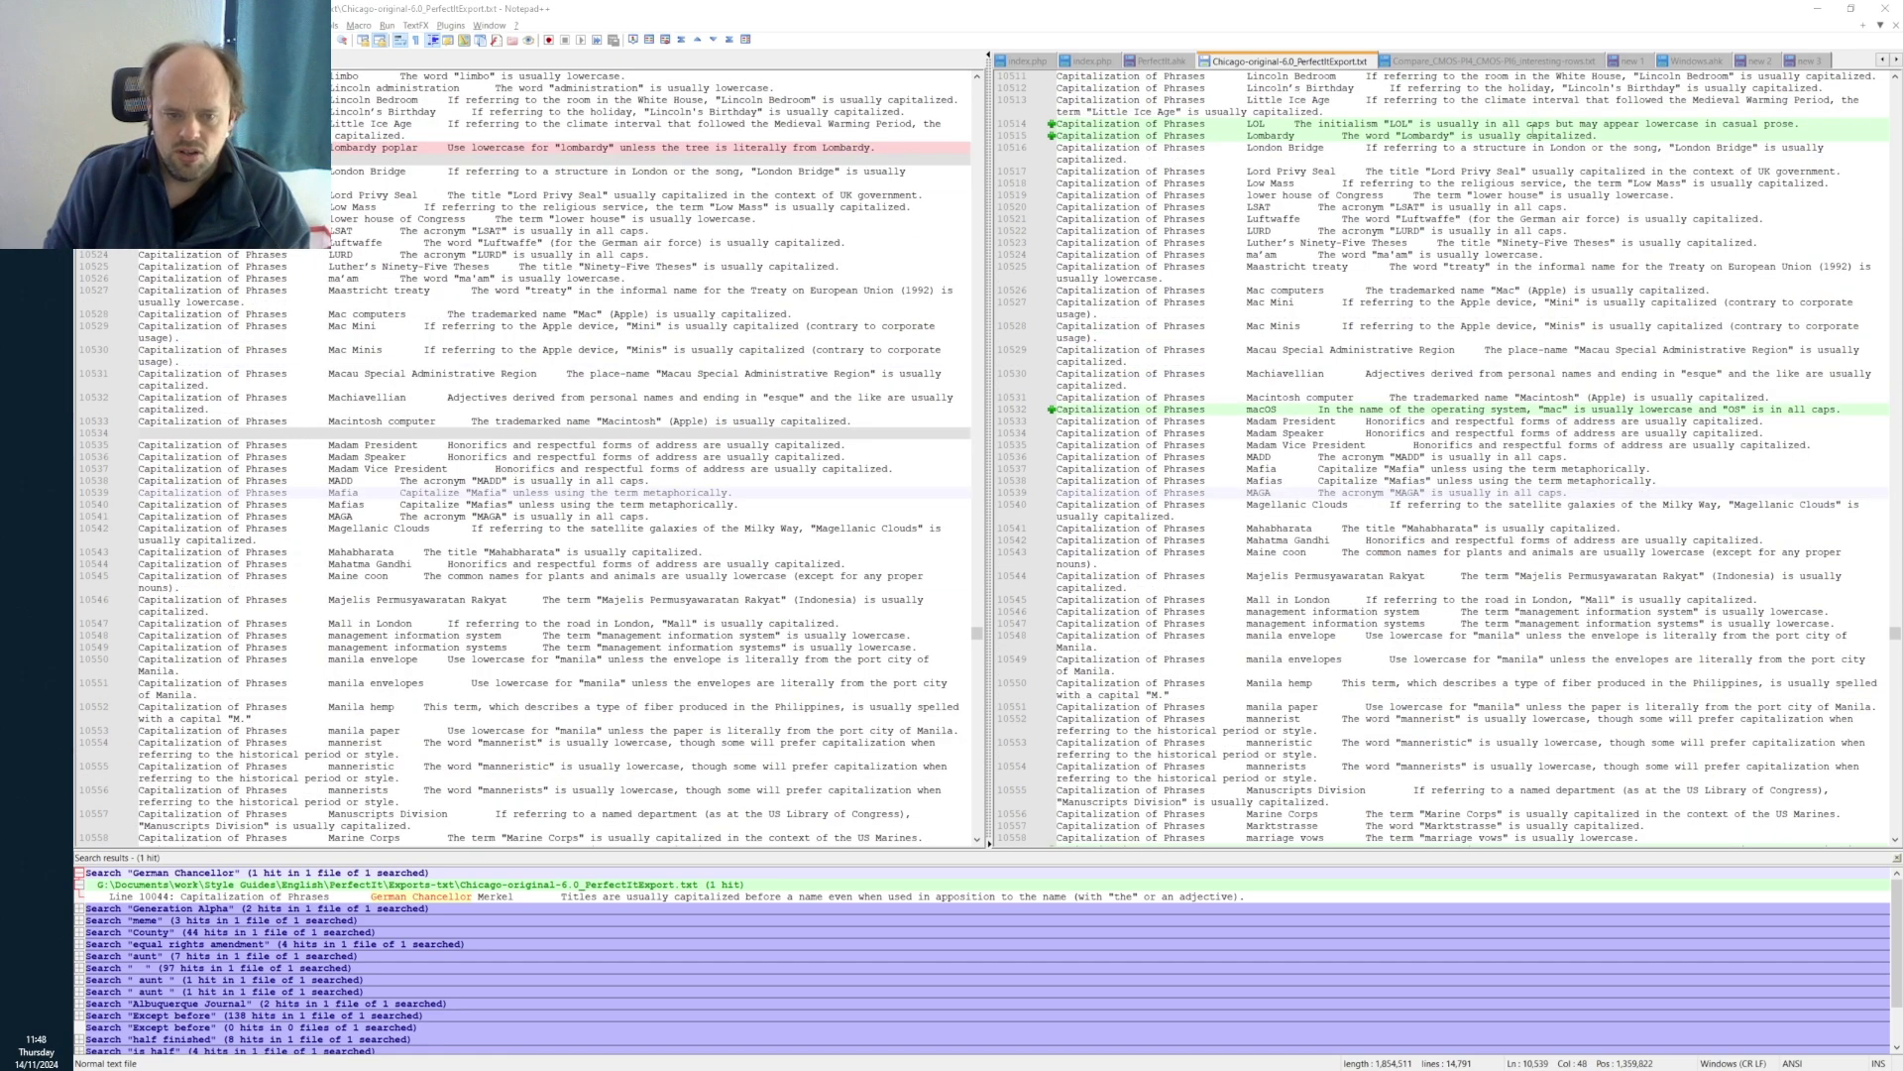
pyautogui.click(1301, 409)
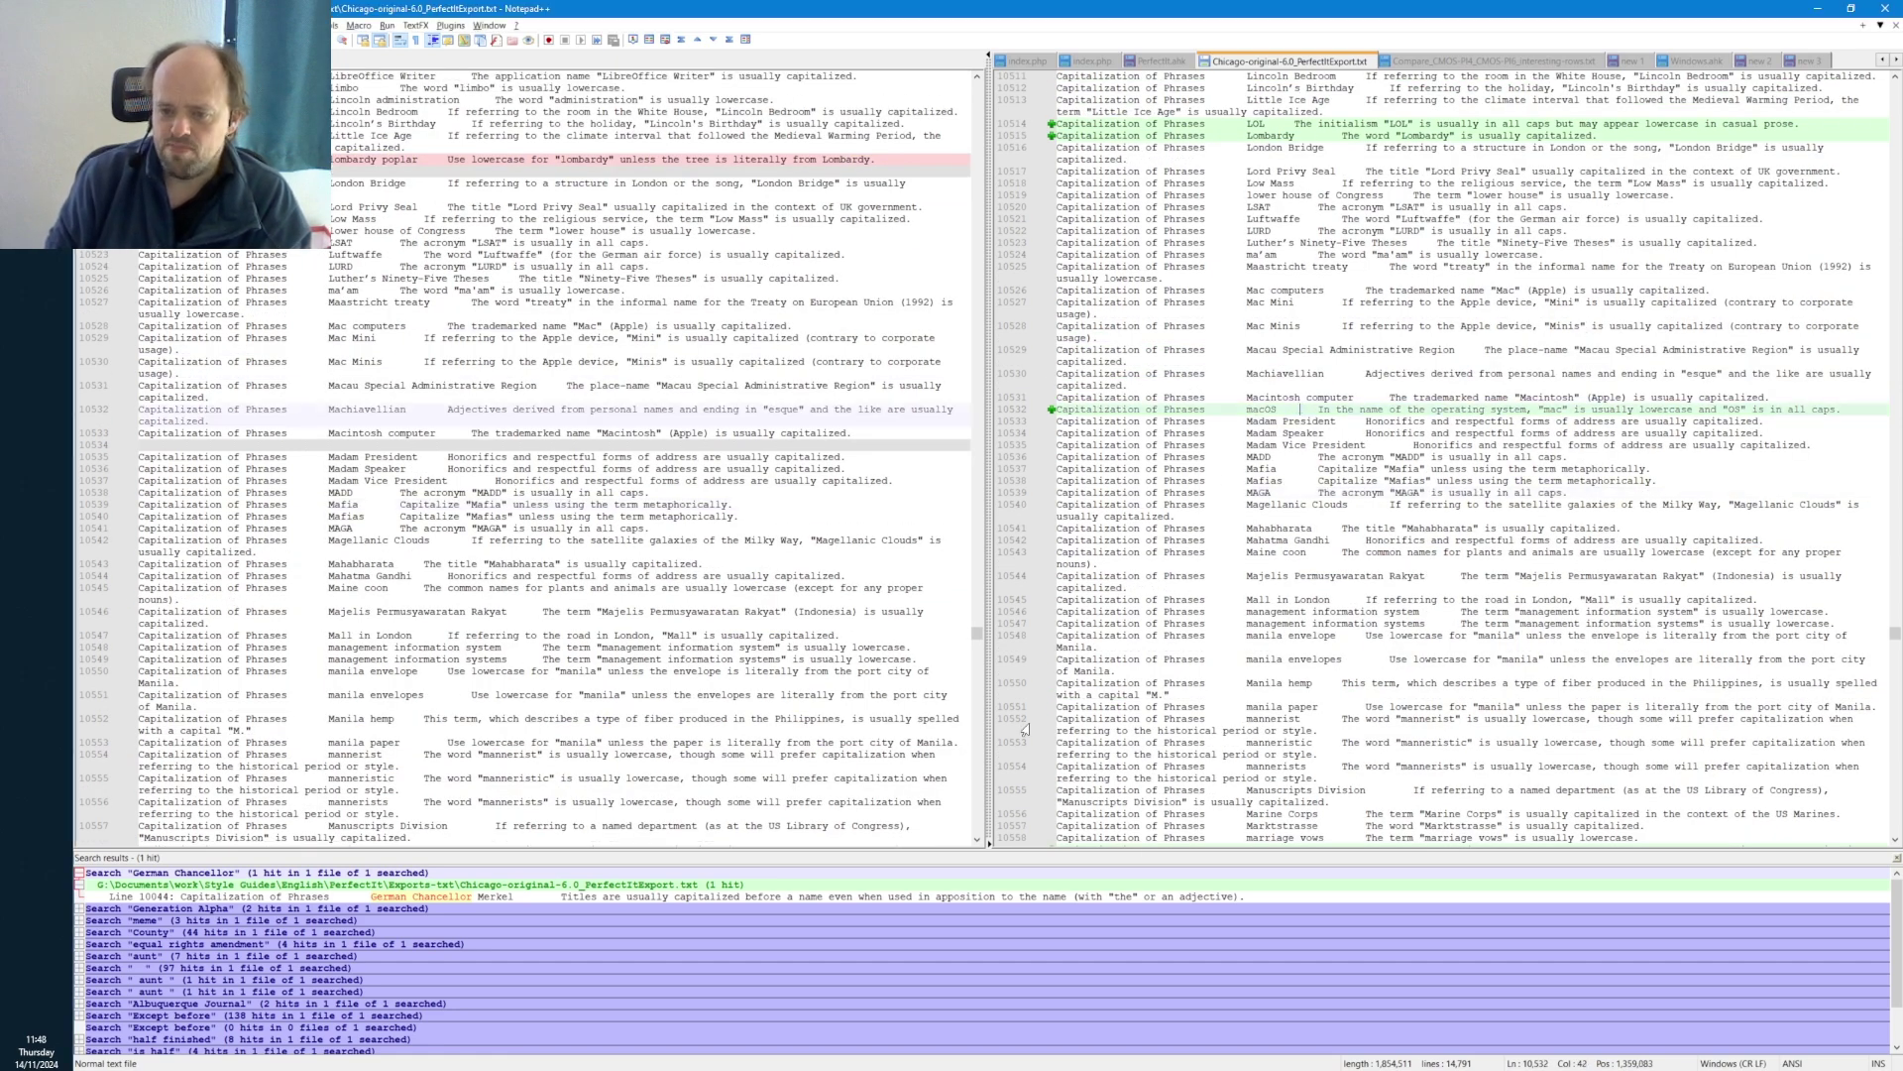
pyautogui.moveTo(1248, 410); pyautogui.dragTo(1276, 409)
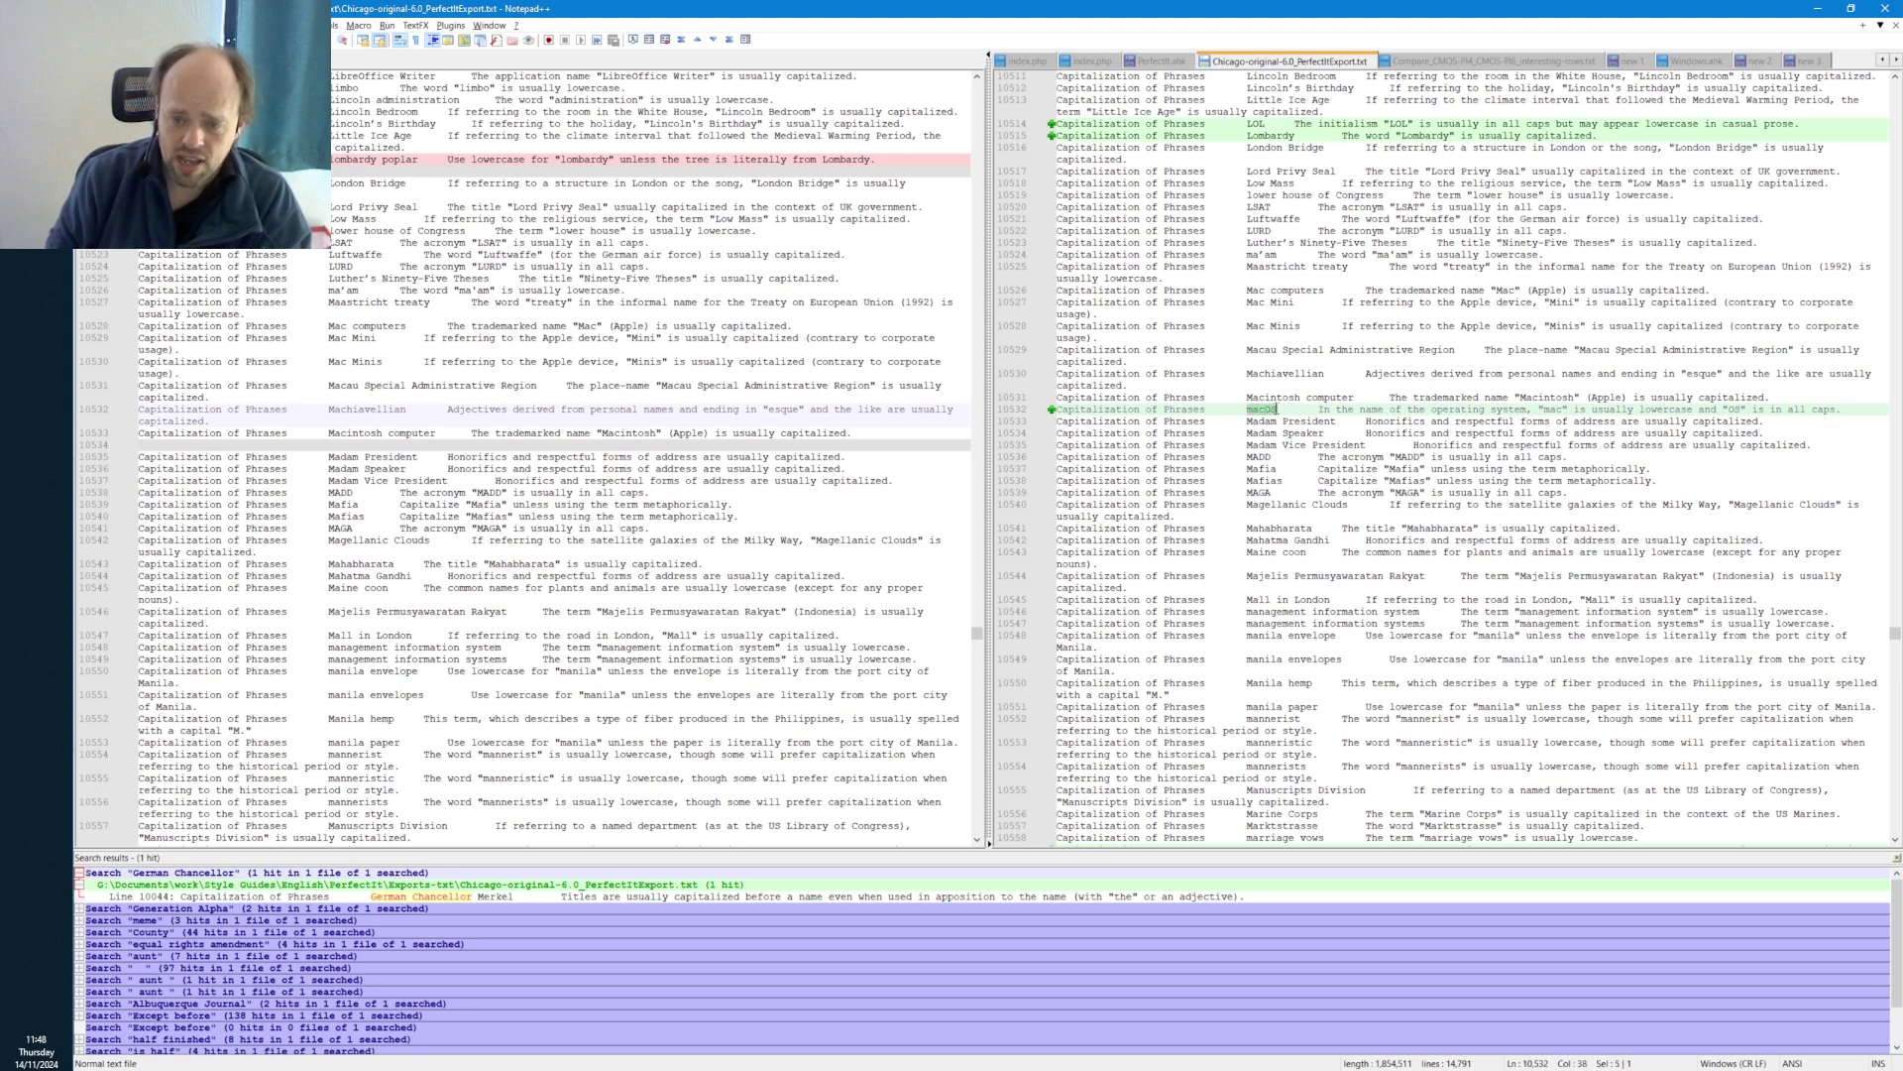
# - Review the added entries past "macOS" and highlight "Mars Polar Lander" in the 6.0 export
pyautogui.click(1263, 470)
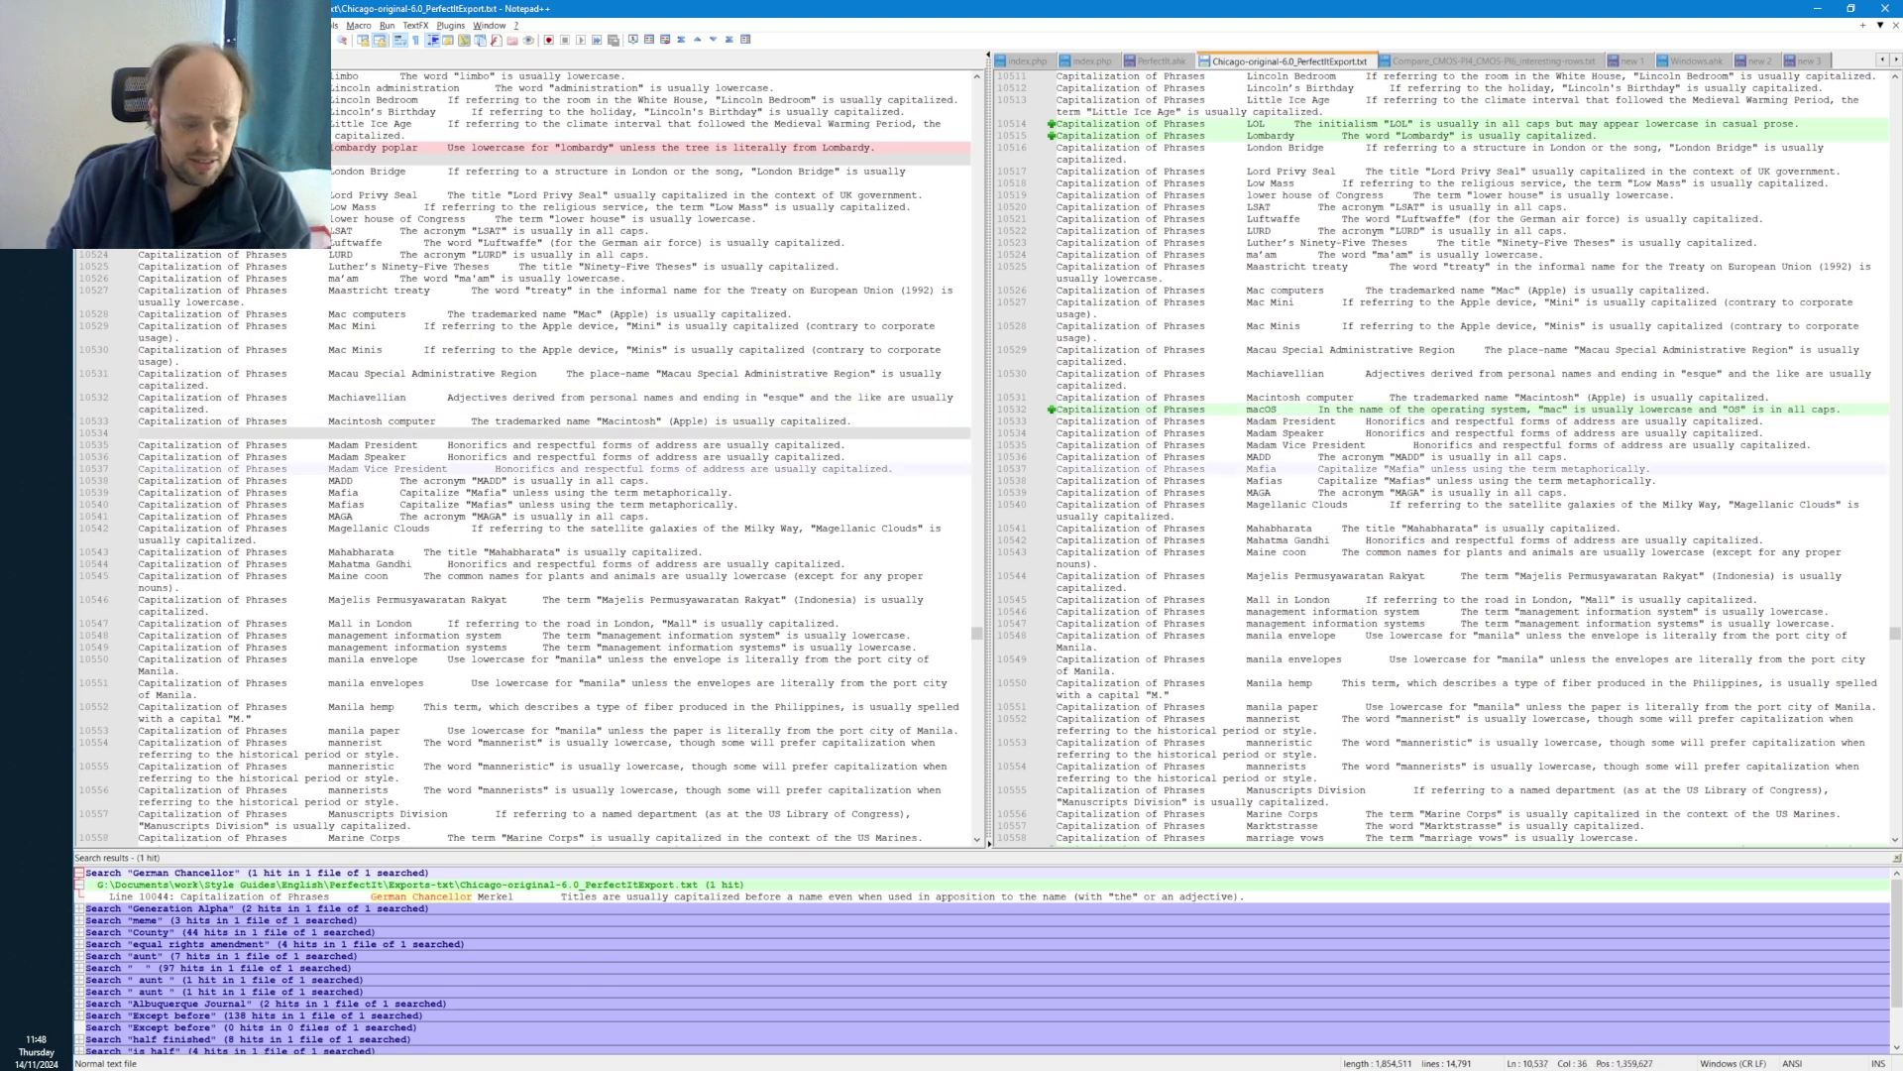
pyautogui.press('pagedown')
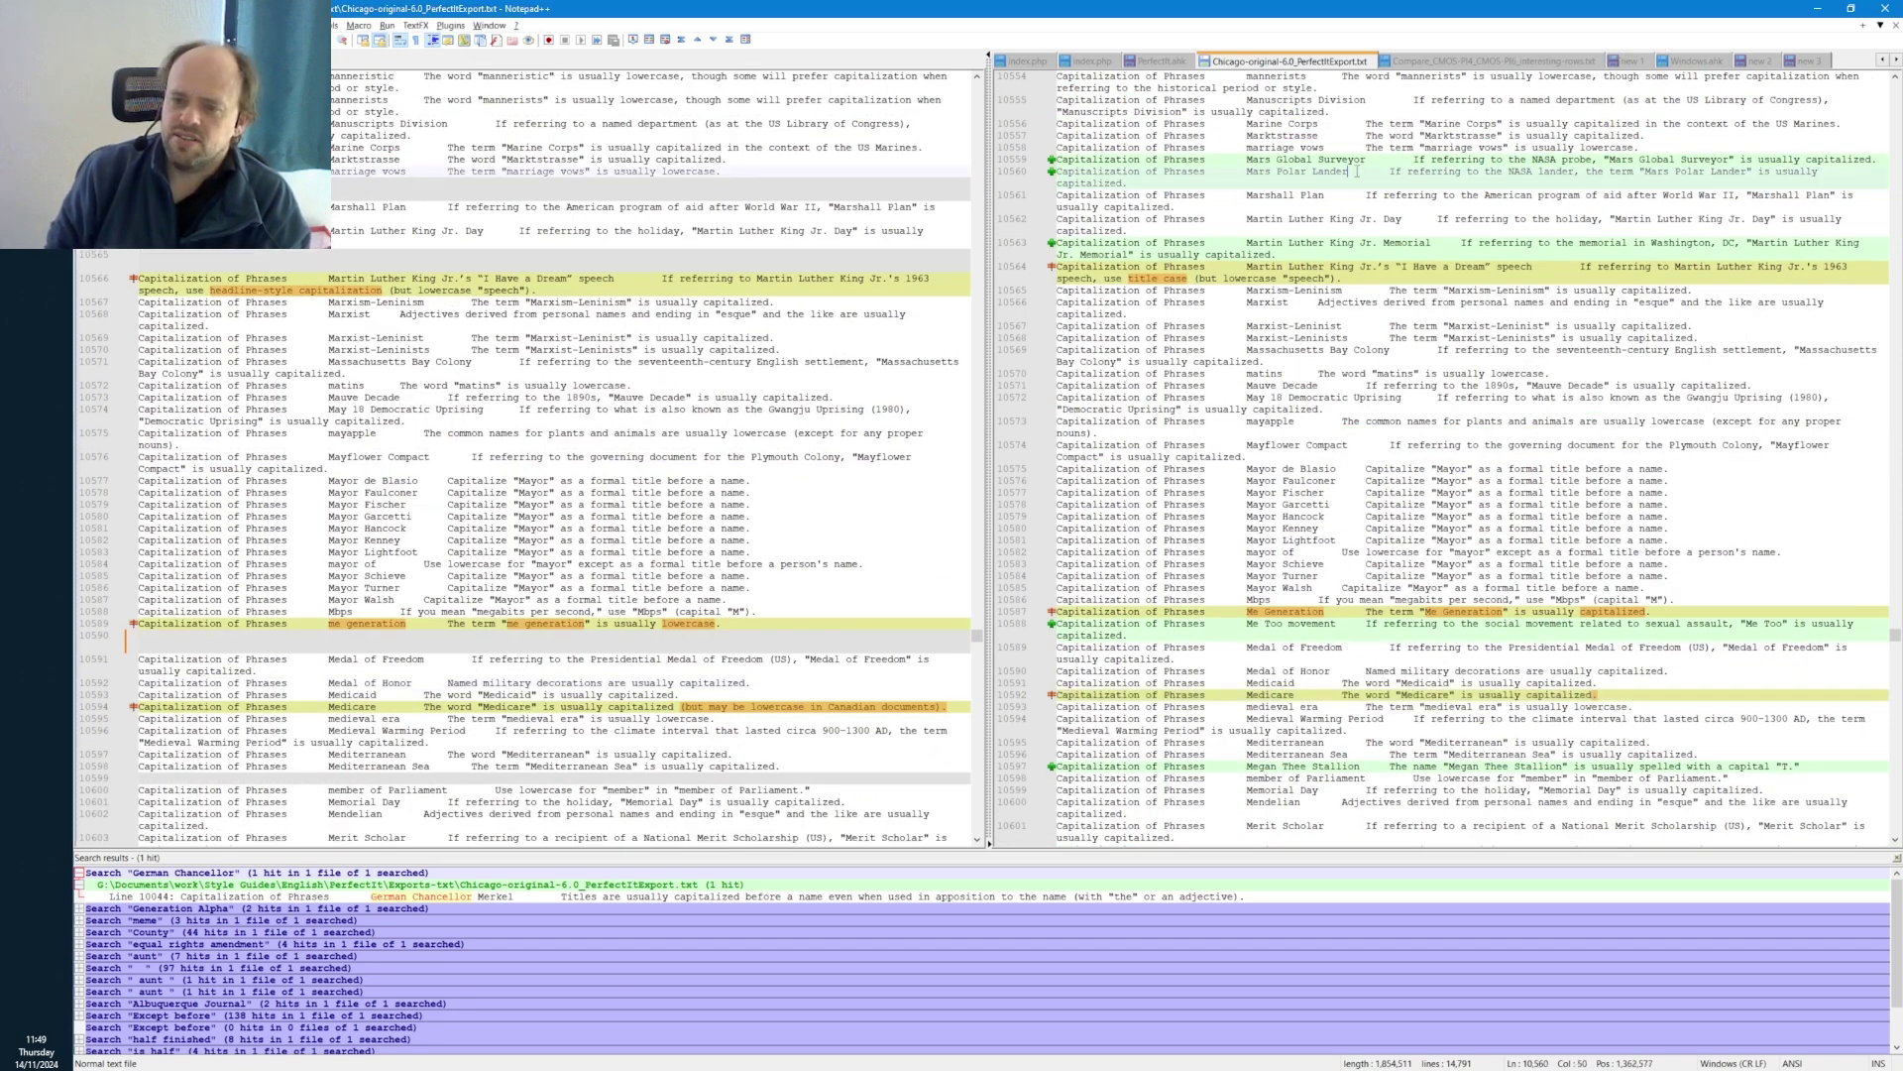
pyautogui.moveTo(1350, 170); pyautogui.dragTo(1248, 171)
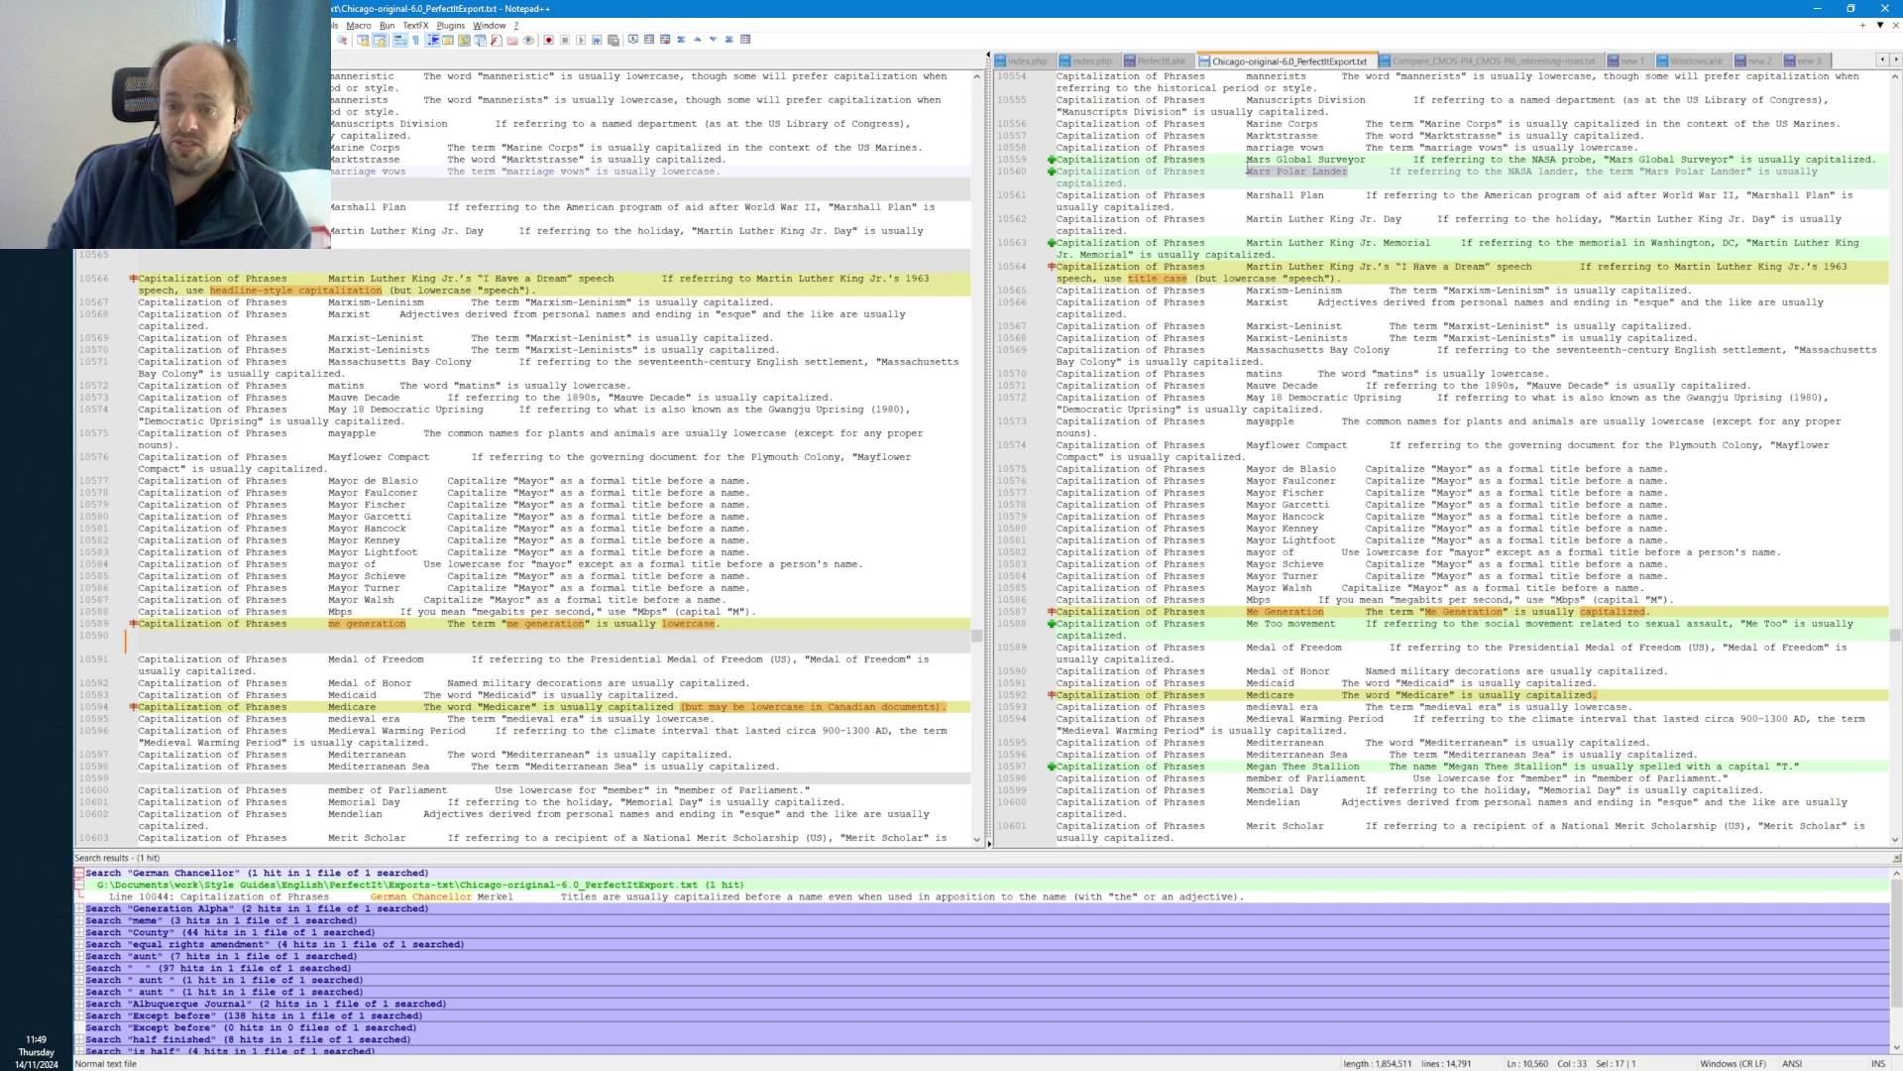
pyautogui.click(1311, 170)
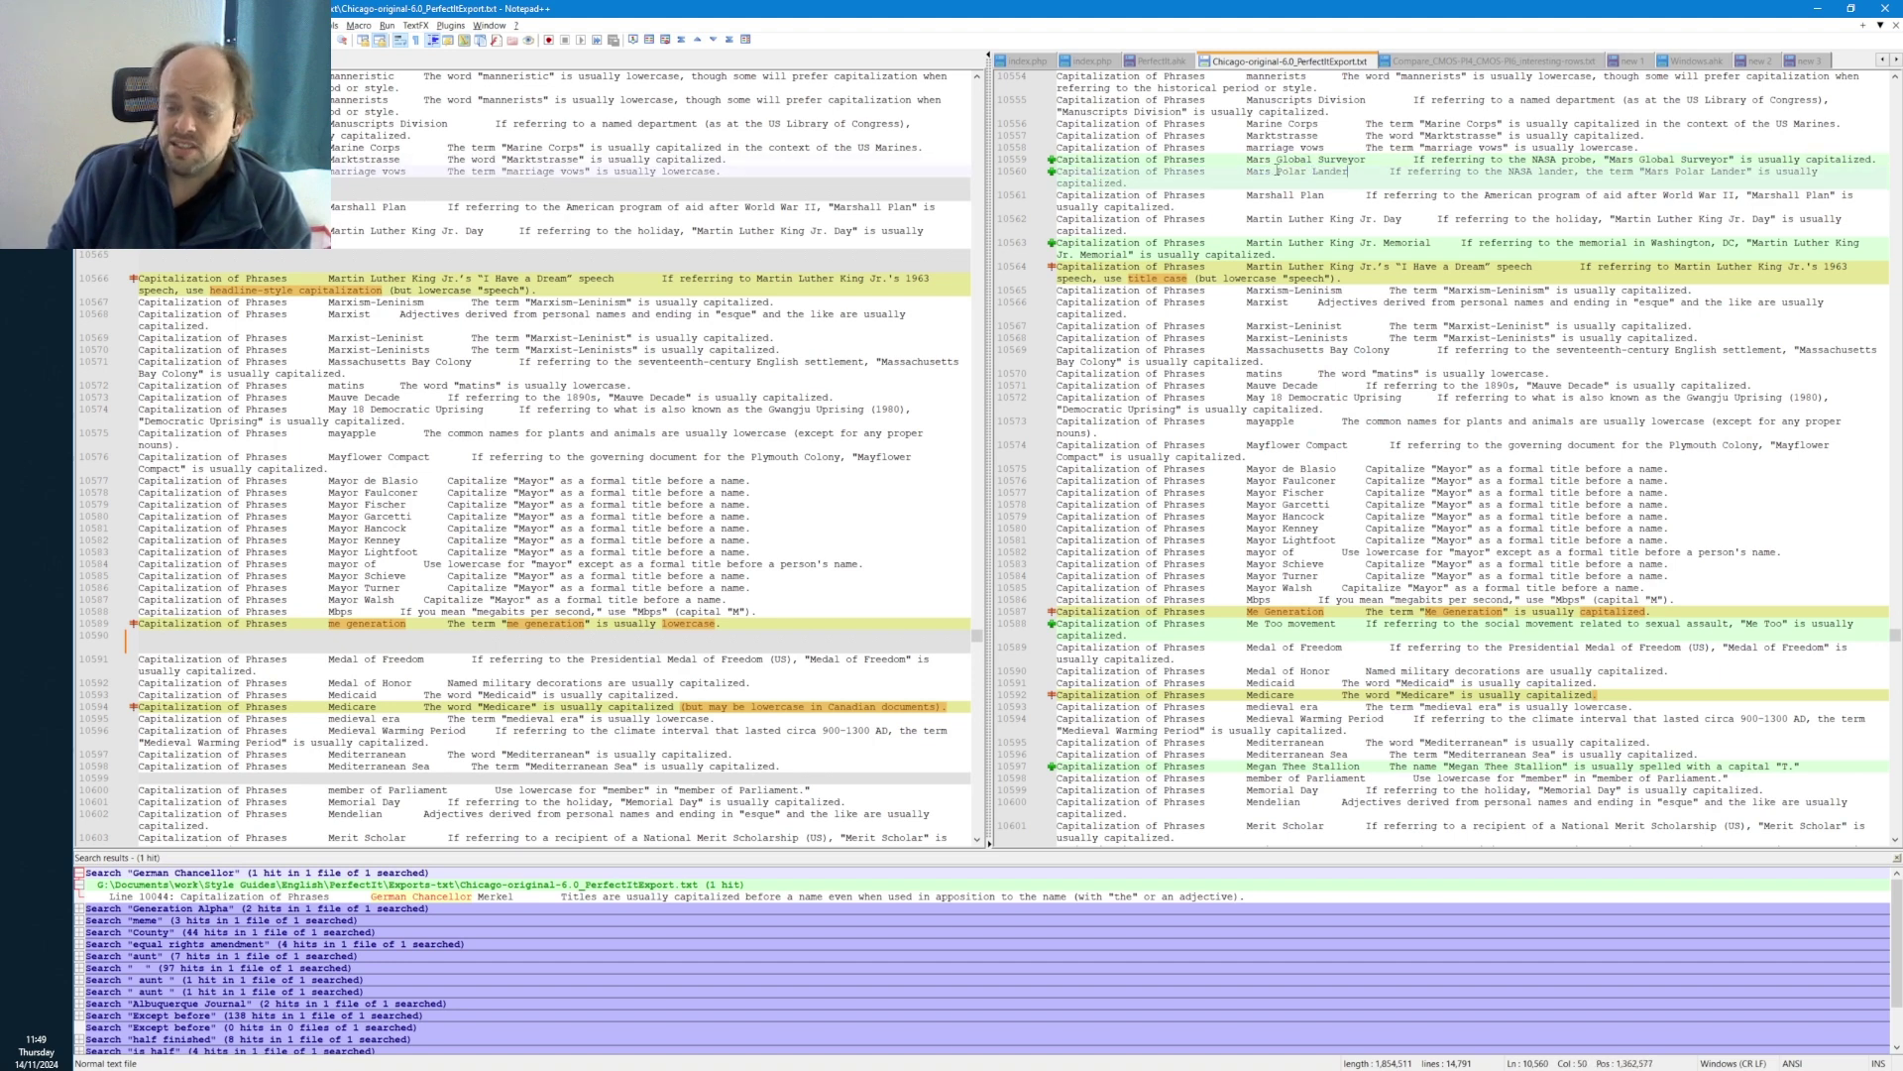
pyautogui.moveTo(1247, 172); pyautogui.dragTo(1346, 173)
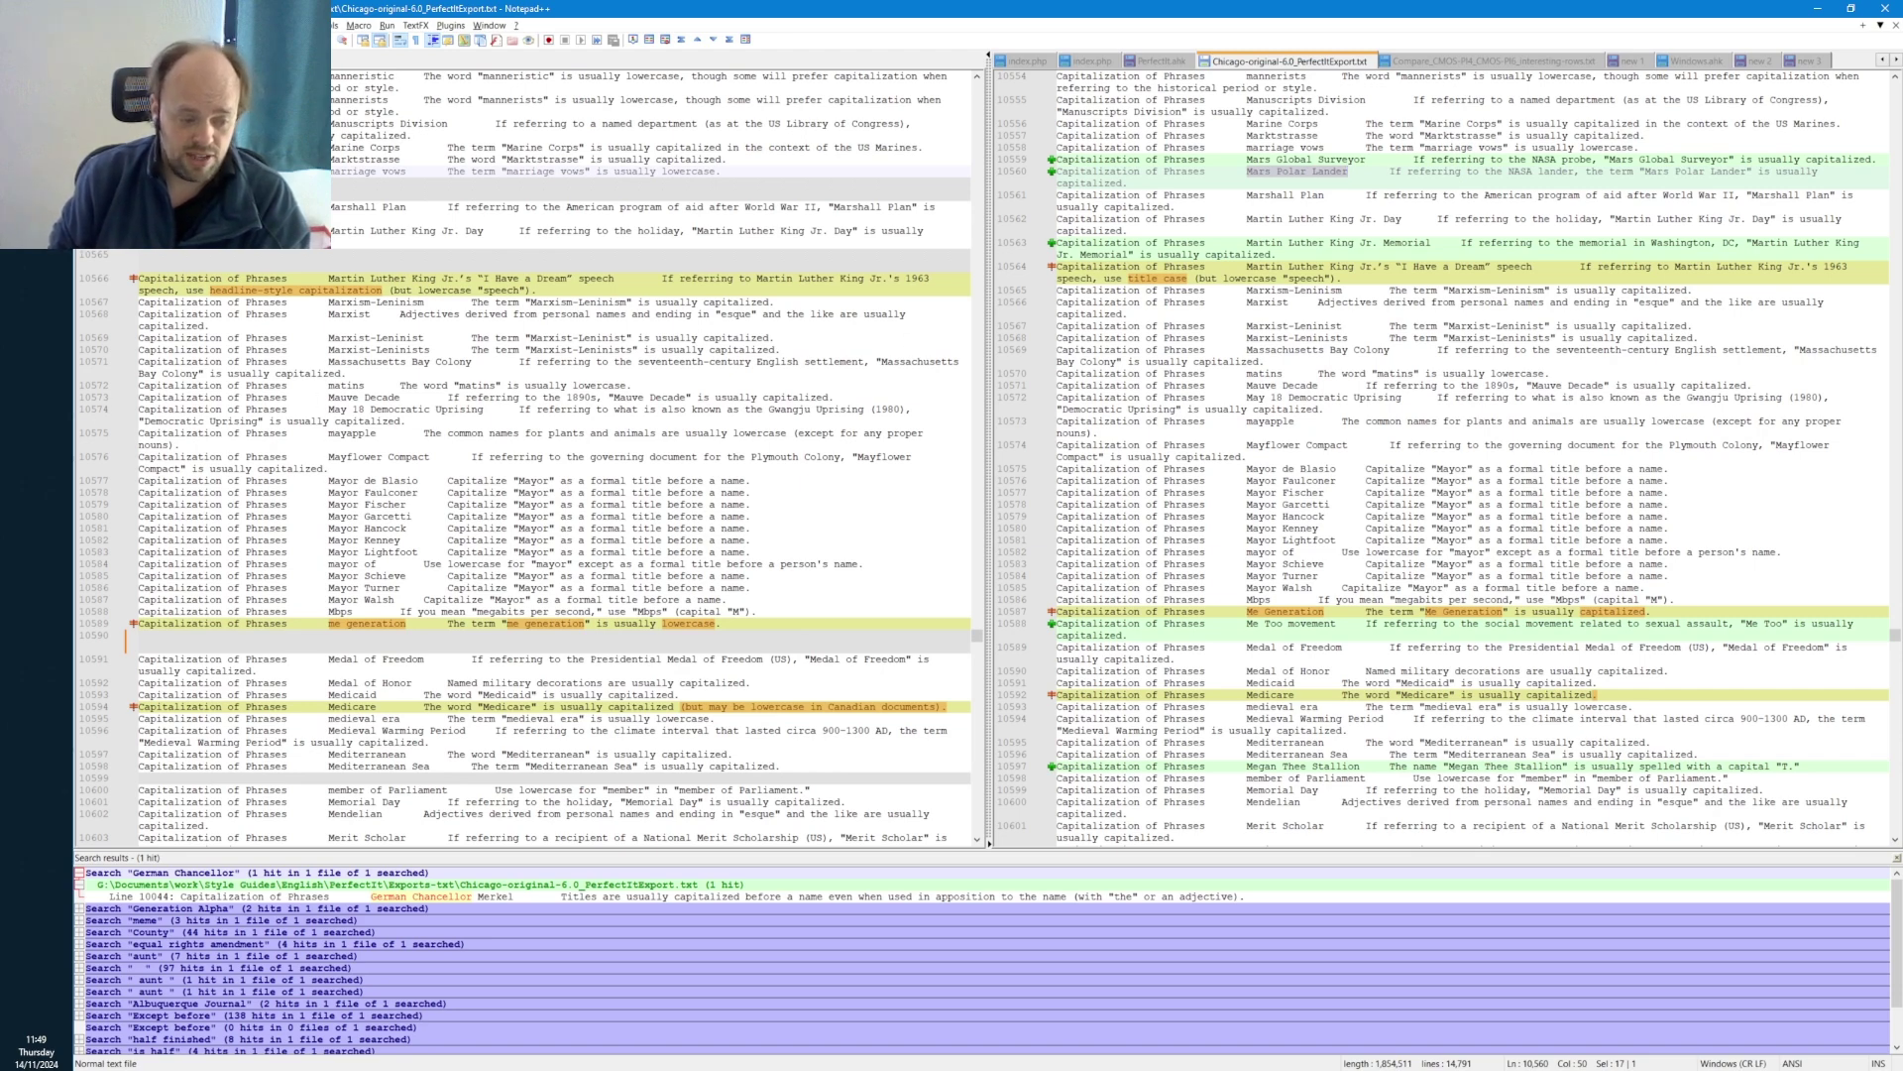
# - Compare the "Mississippi Delta" and "Mississippi River Valley" rules in both exports, highlighting "Delta" in the 6.0 entry
pyautogui.scroll(-15, 383, 446)
pyautogui.click(383, 527)
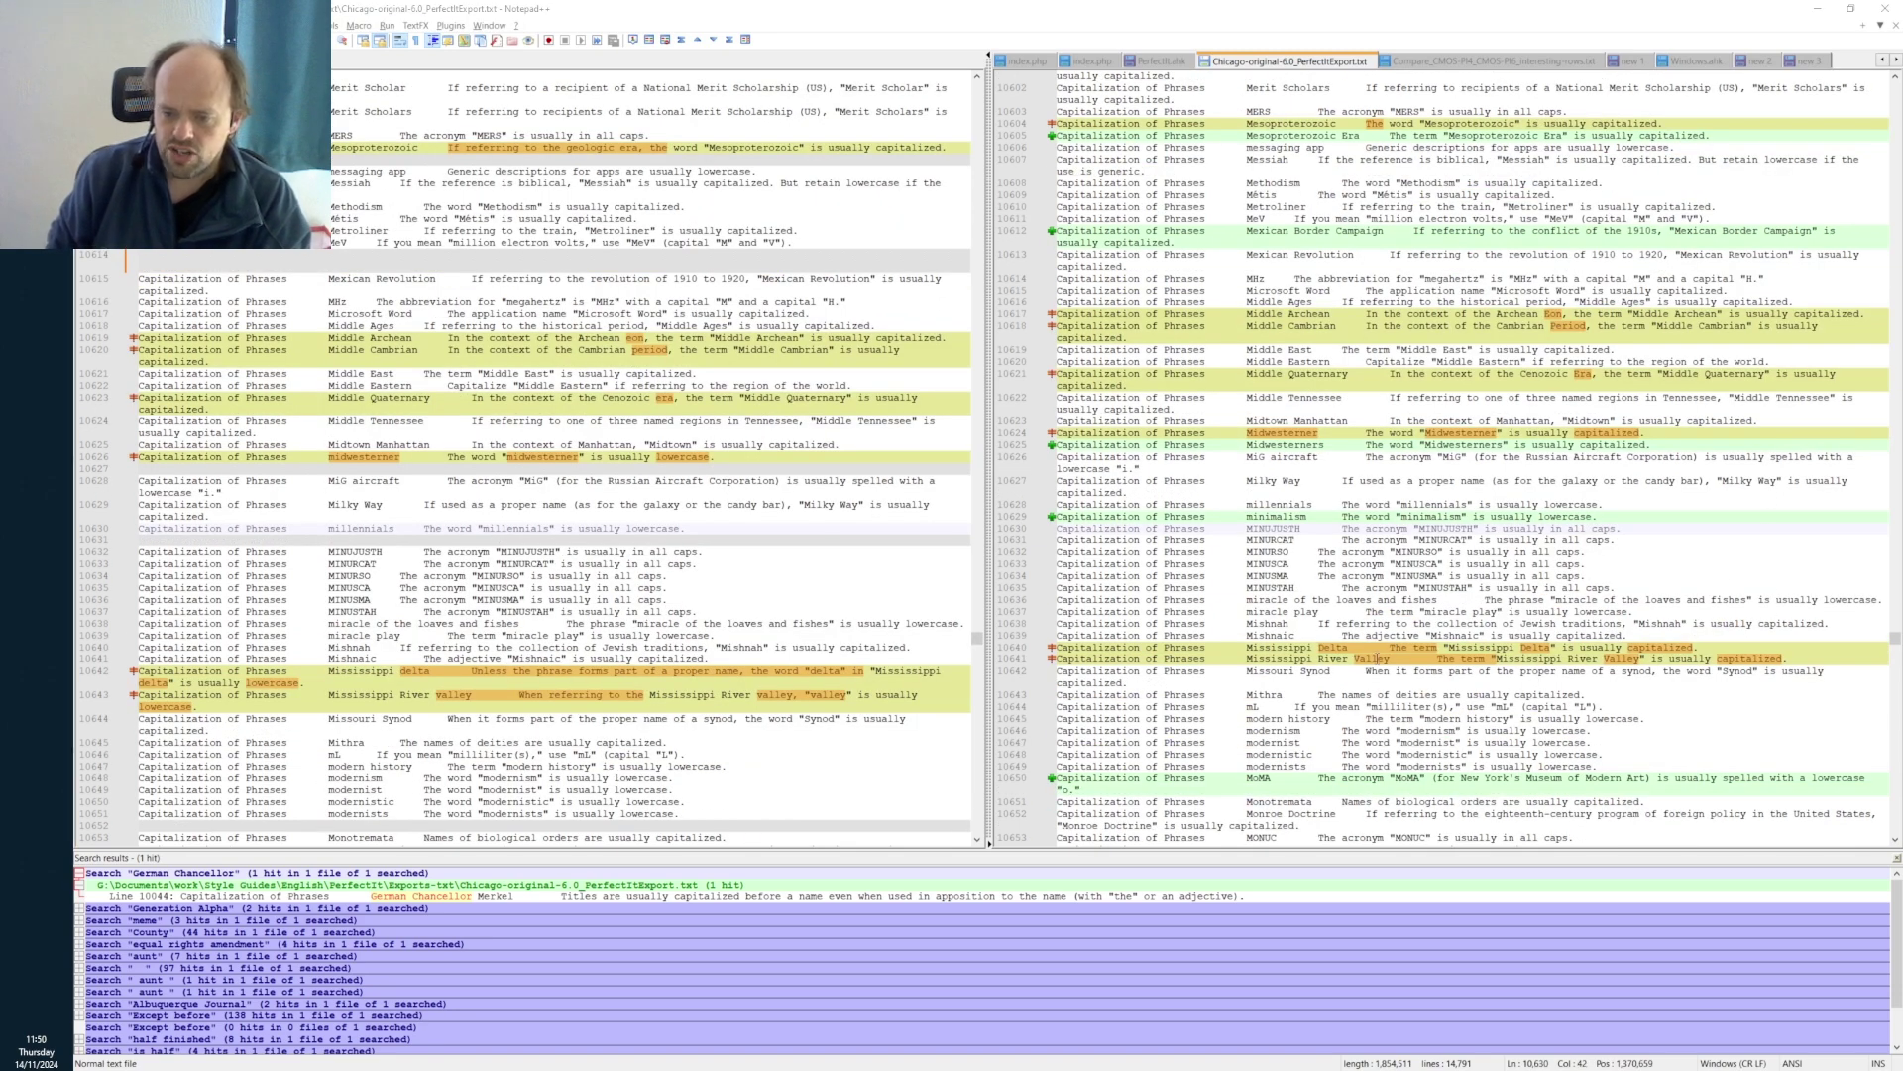
pyautogui.moveTo(1320, 647); pyautogui.dragTo(1347, 647)
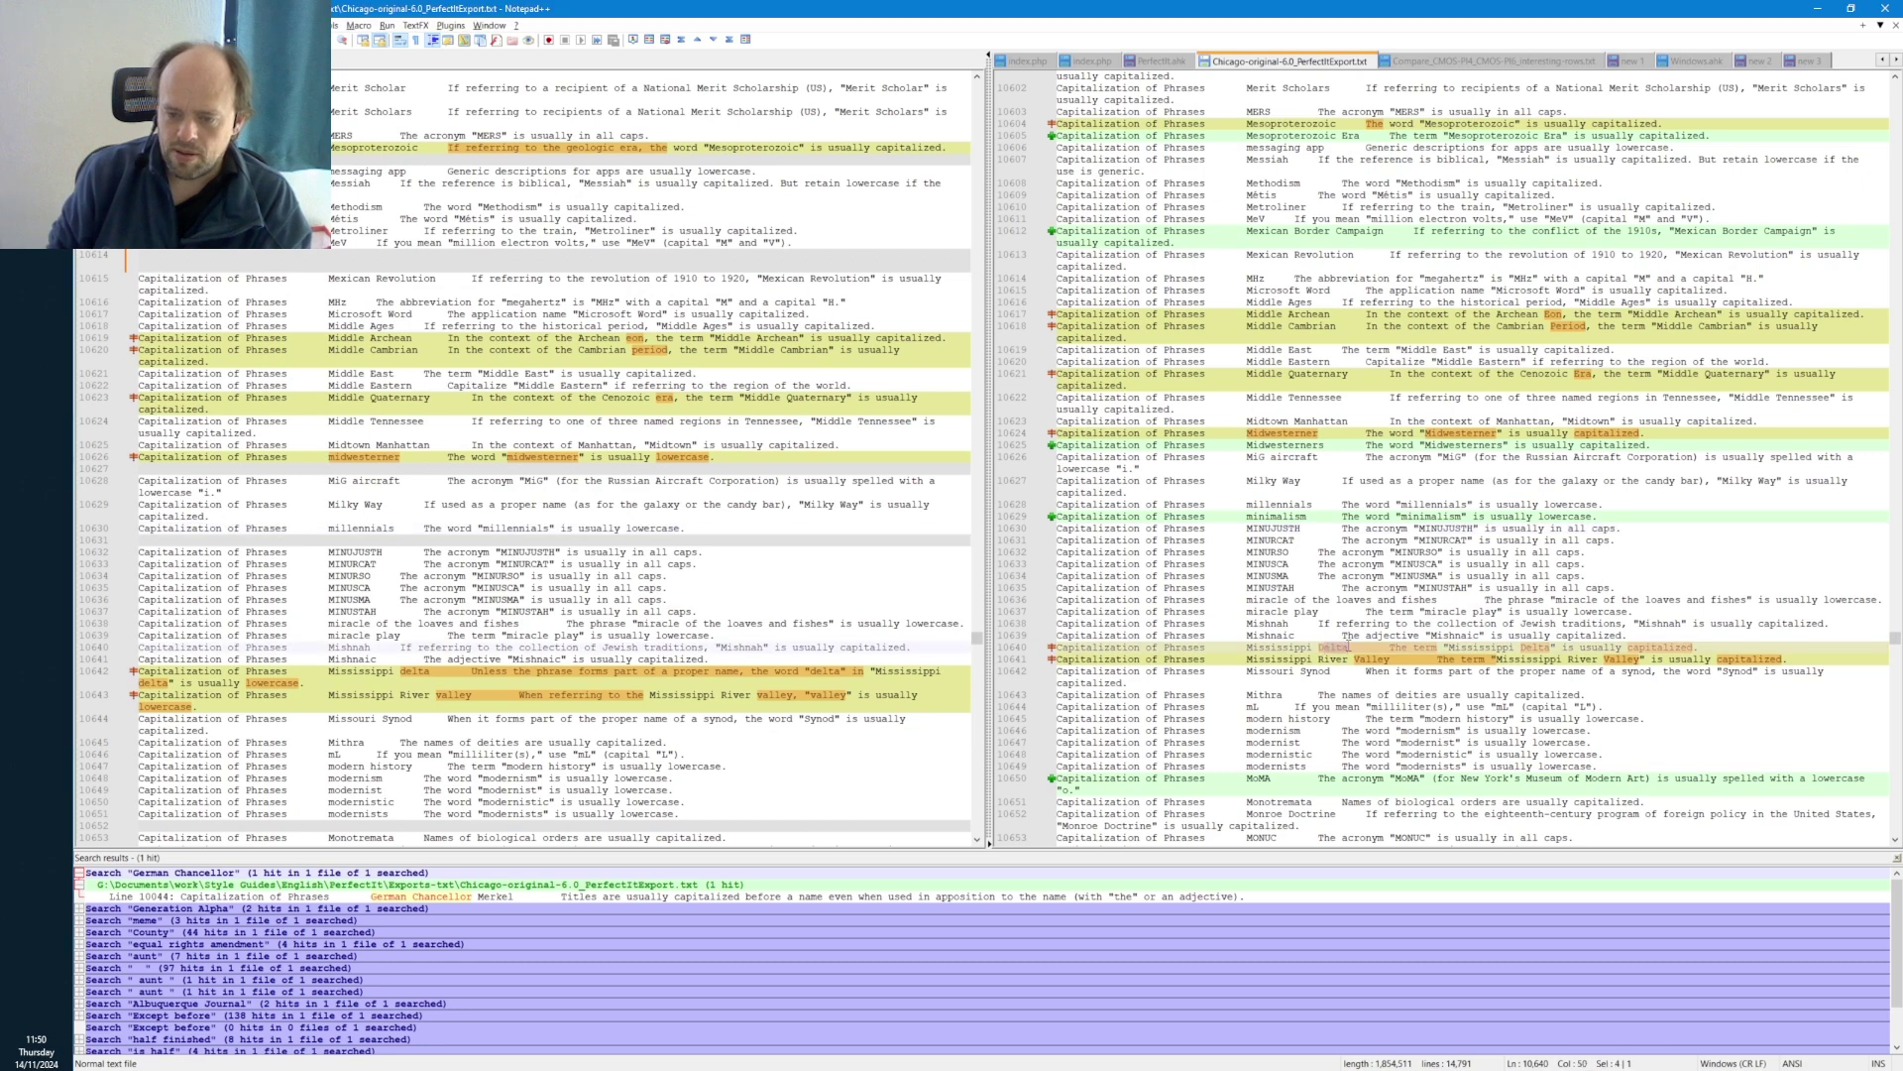
pyautogui.click(1322, 659)
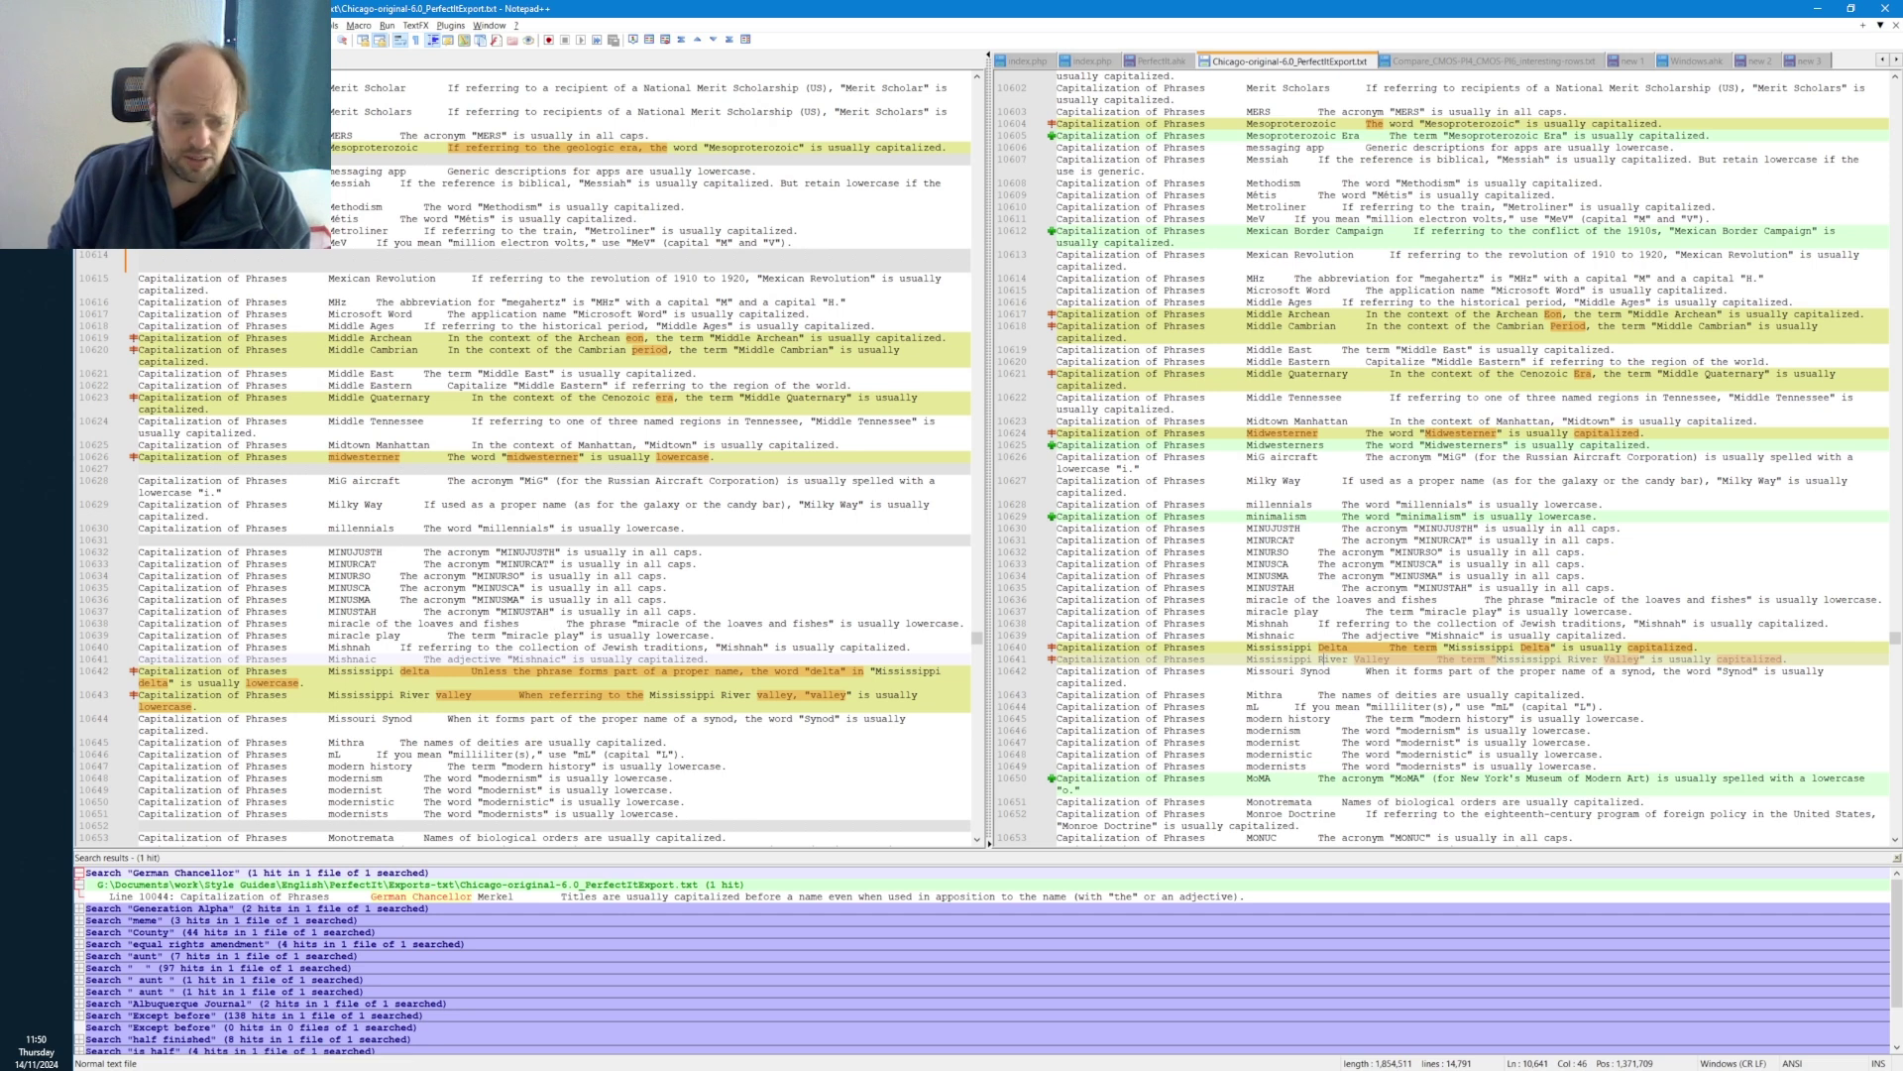
pyautogui.click(5, 884)
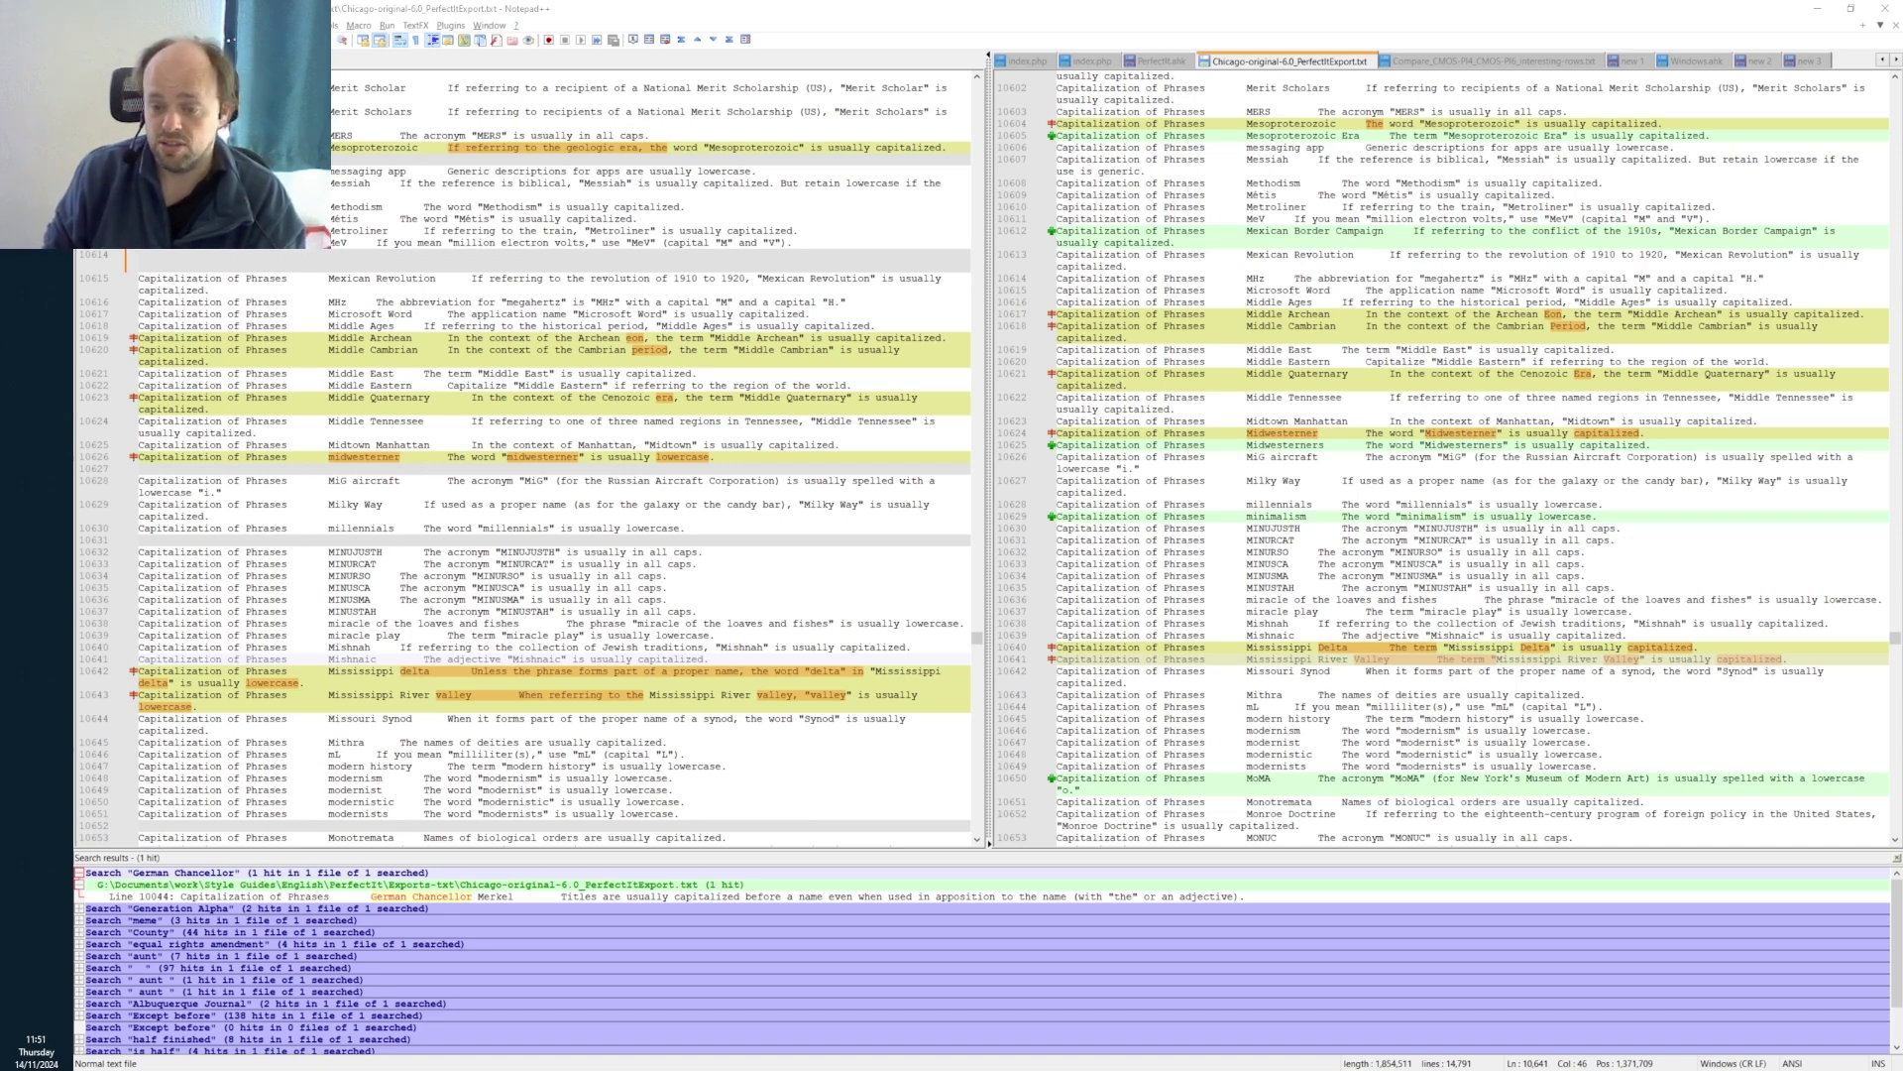
# - Review the differences through the "O" and "P" entries and highlight "Pennsylvania and New York" in the added avenues entry
pyautogui.hotkey('ctrl', 'pagedown')
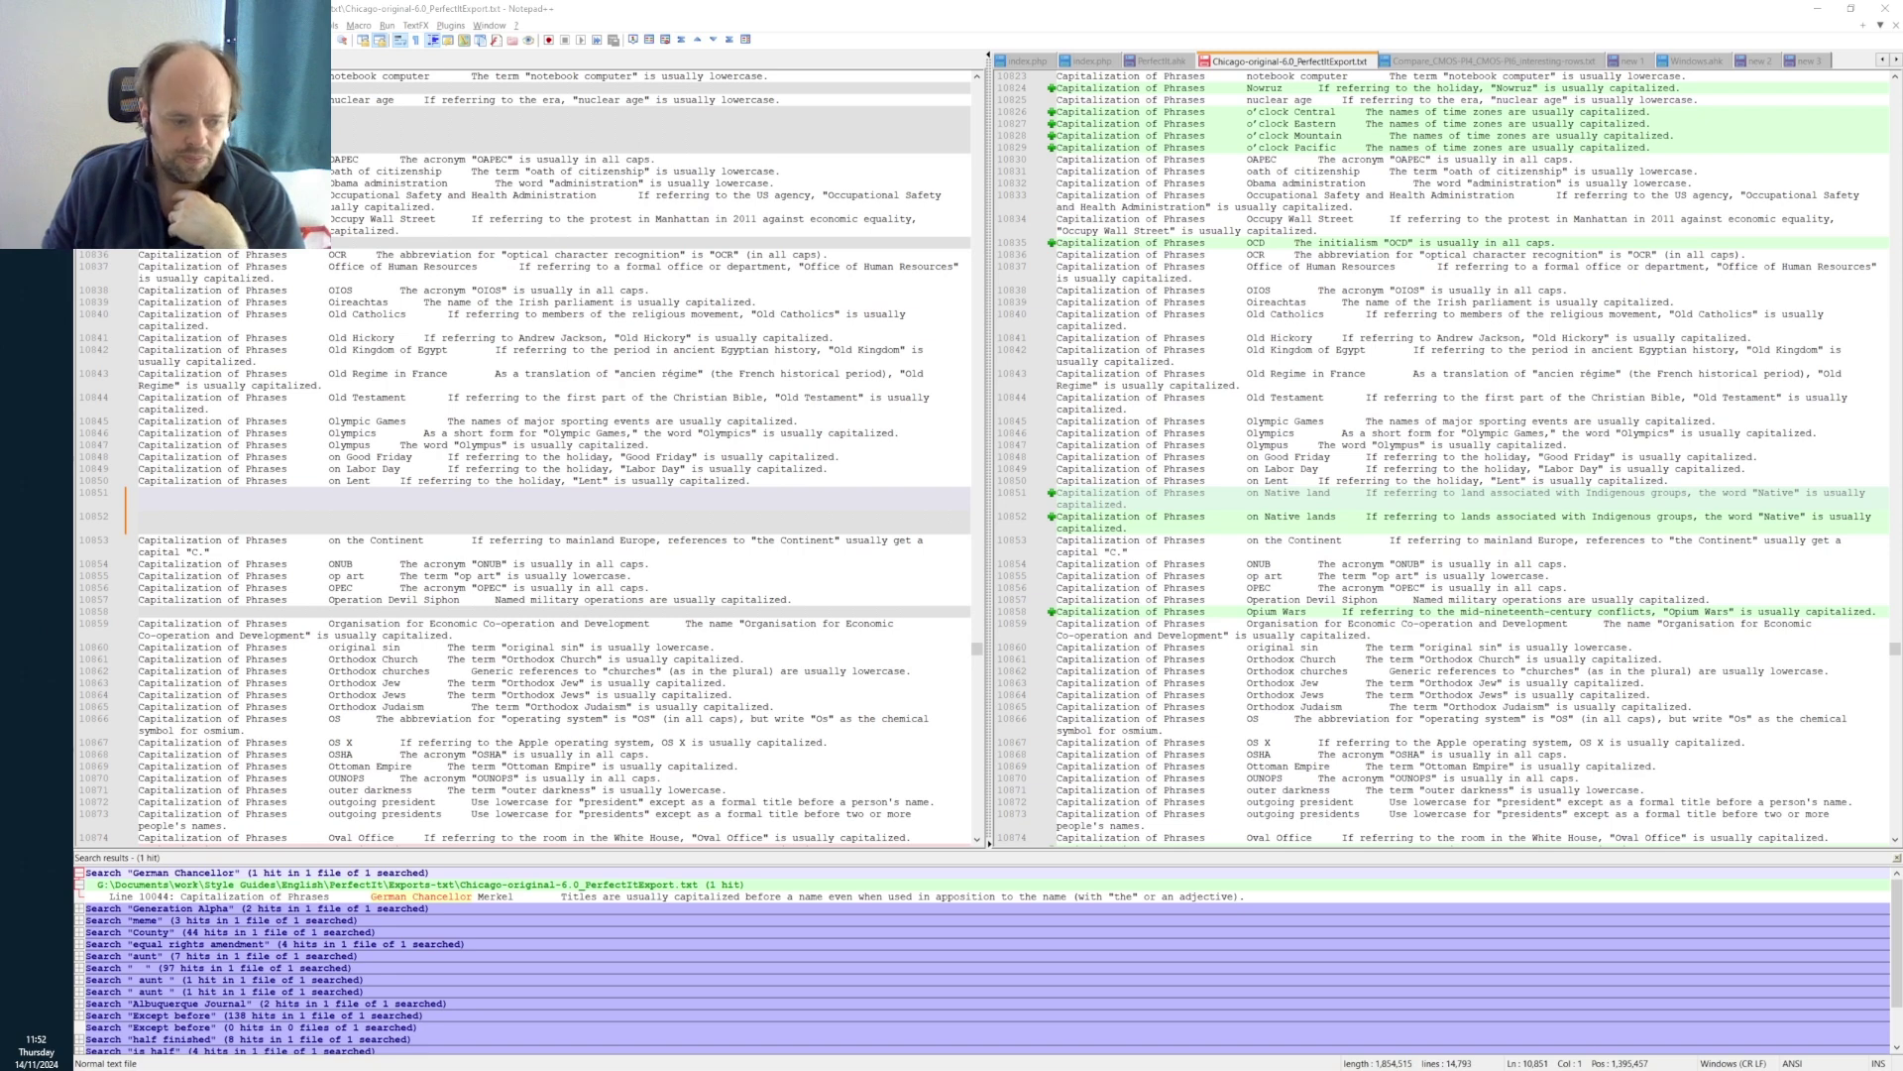
pyautogui.hotkey('ctrl', 'pagedown')
pyautogui.hotkey('ctrl', 'pagedown')
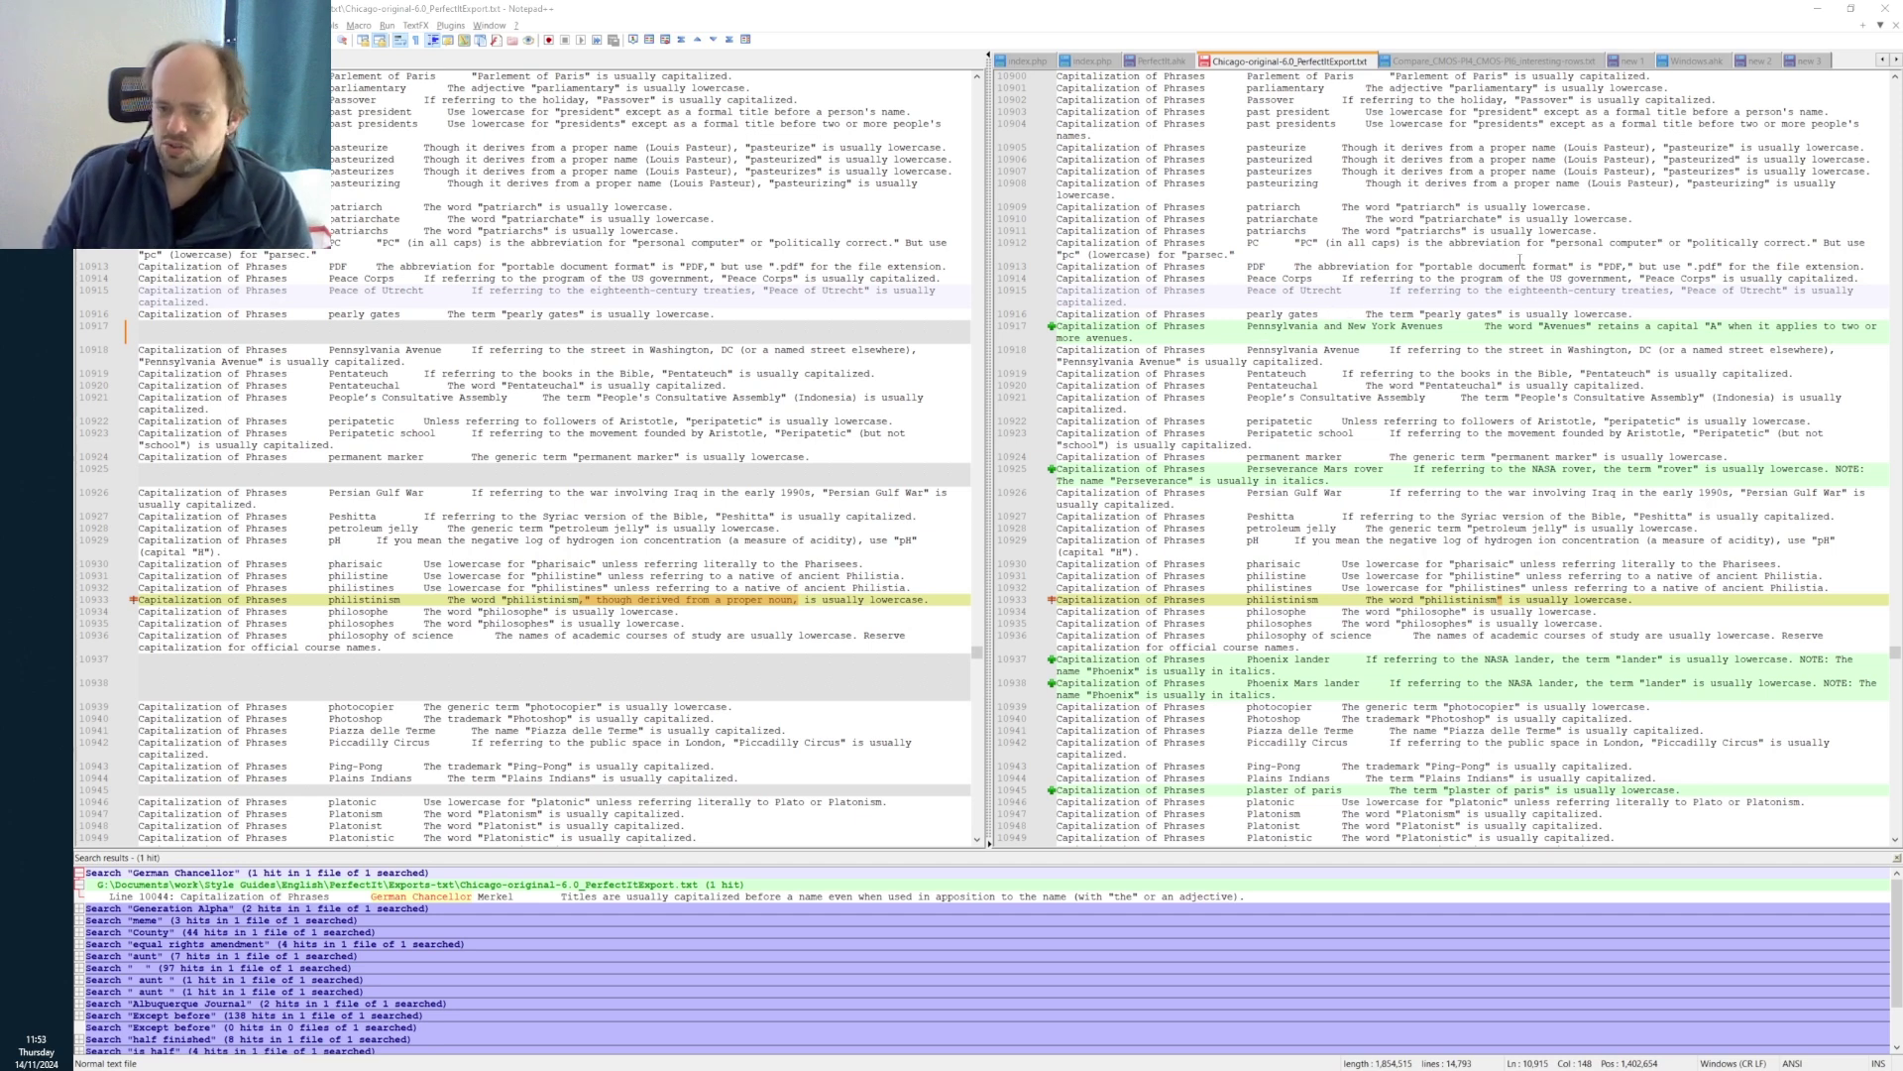
pyautogui.moveTo(1248, 327); pyautogui.dragTo(1396, 326)
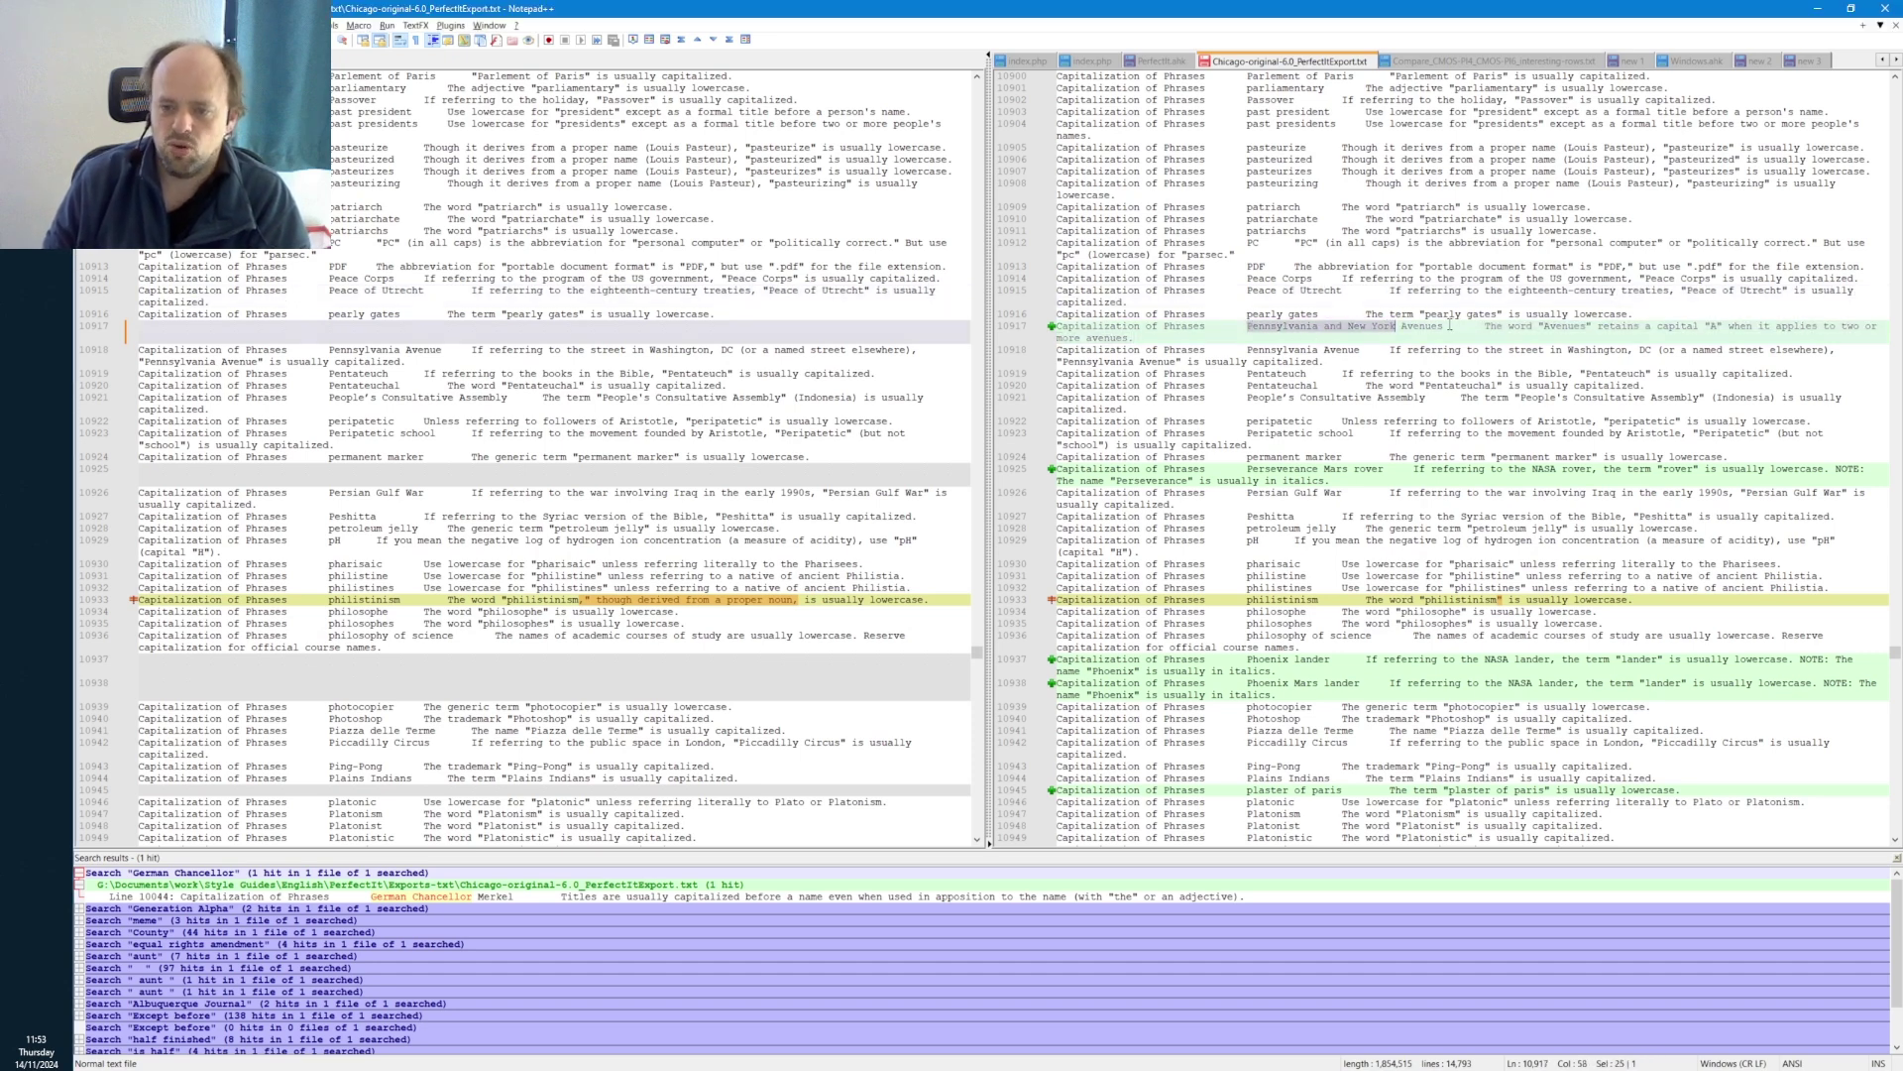
pyautogui.click(1372, 329)
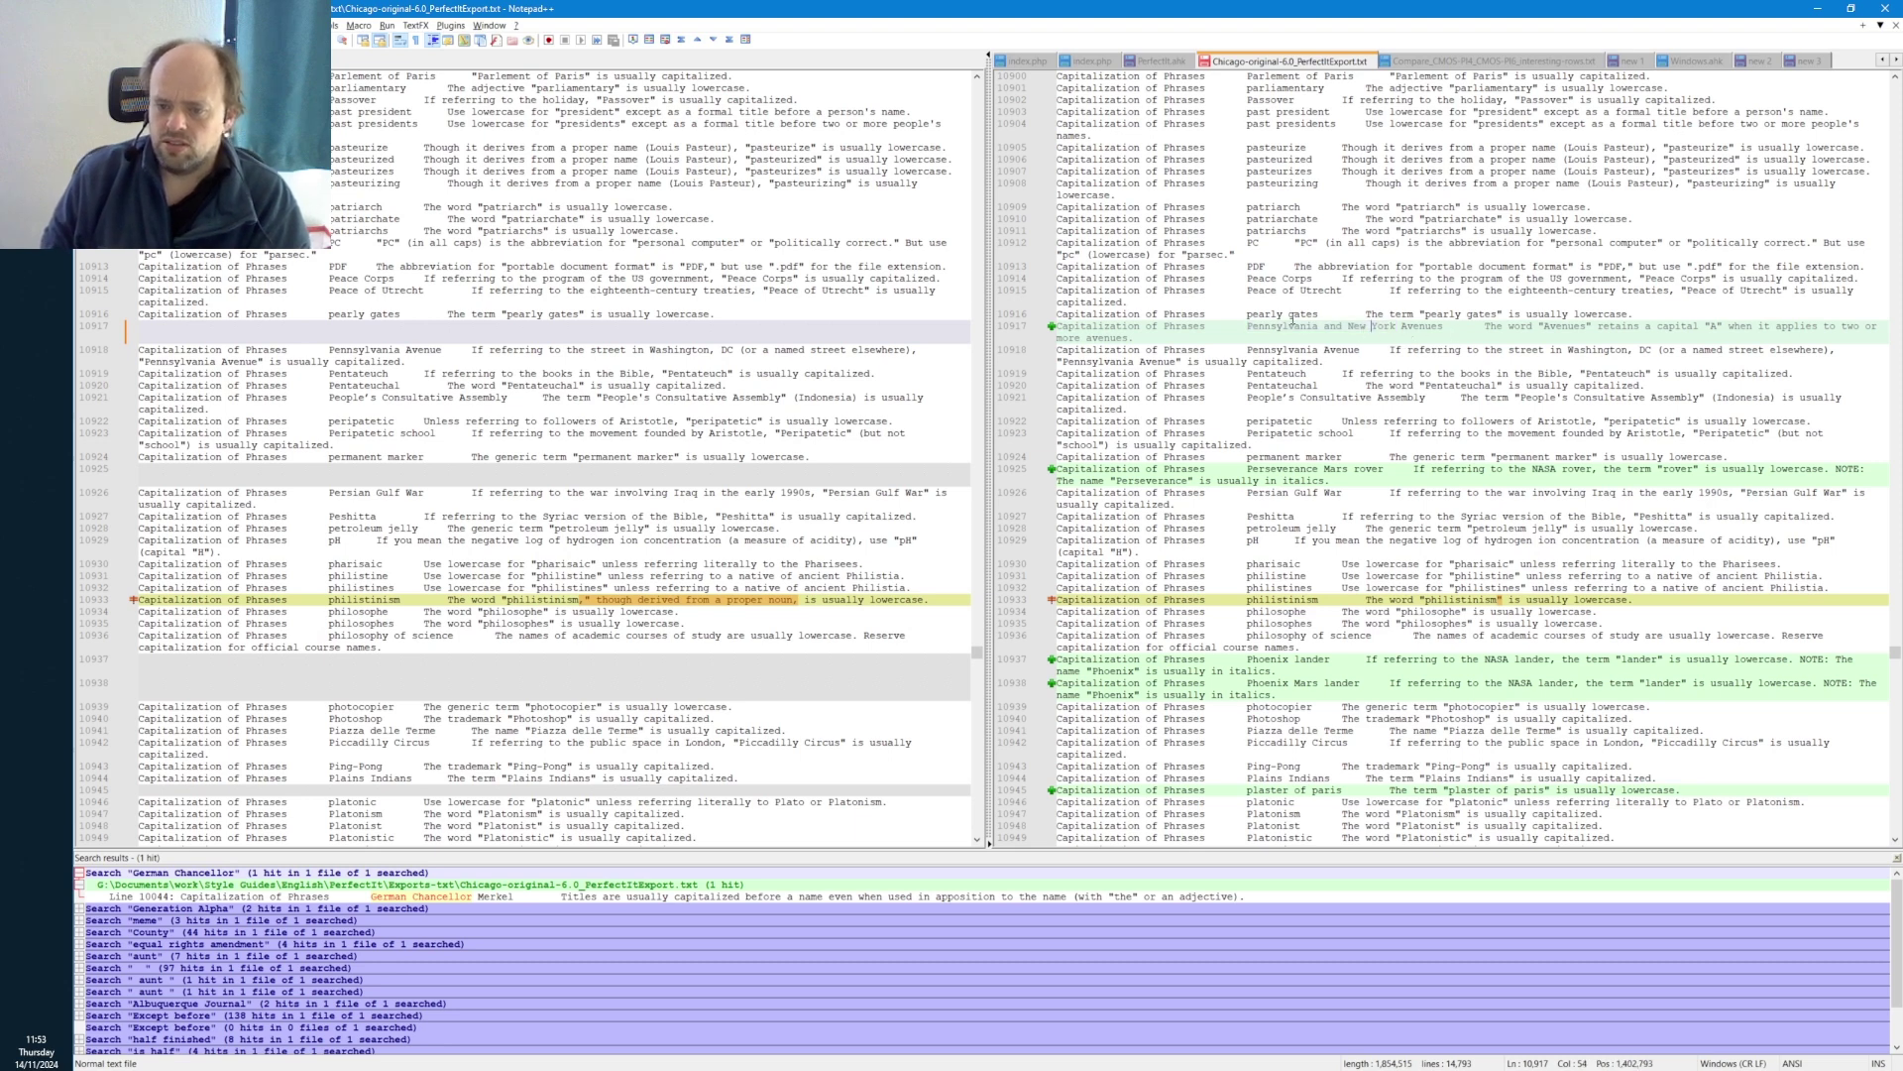
# - Find all occurrences of "Pennsylvania" in the 6.0 export
pyautogui.hotkey('ctrl', 'shift', 'Left')
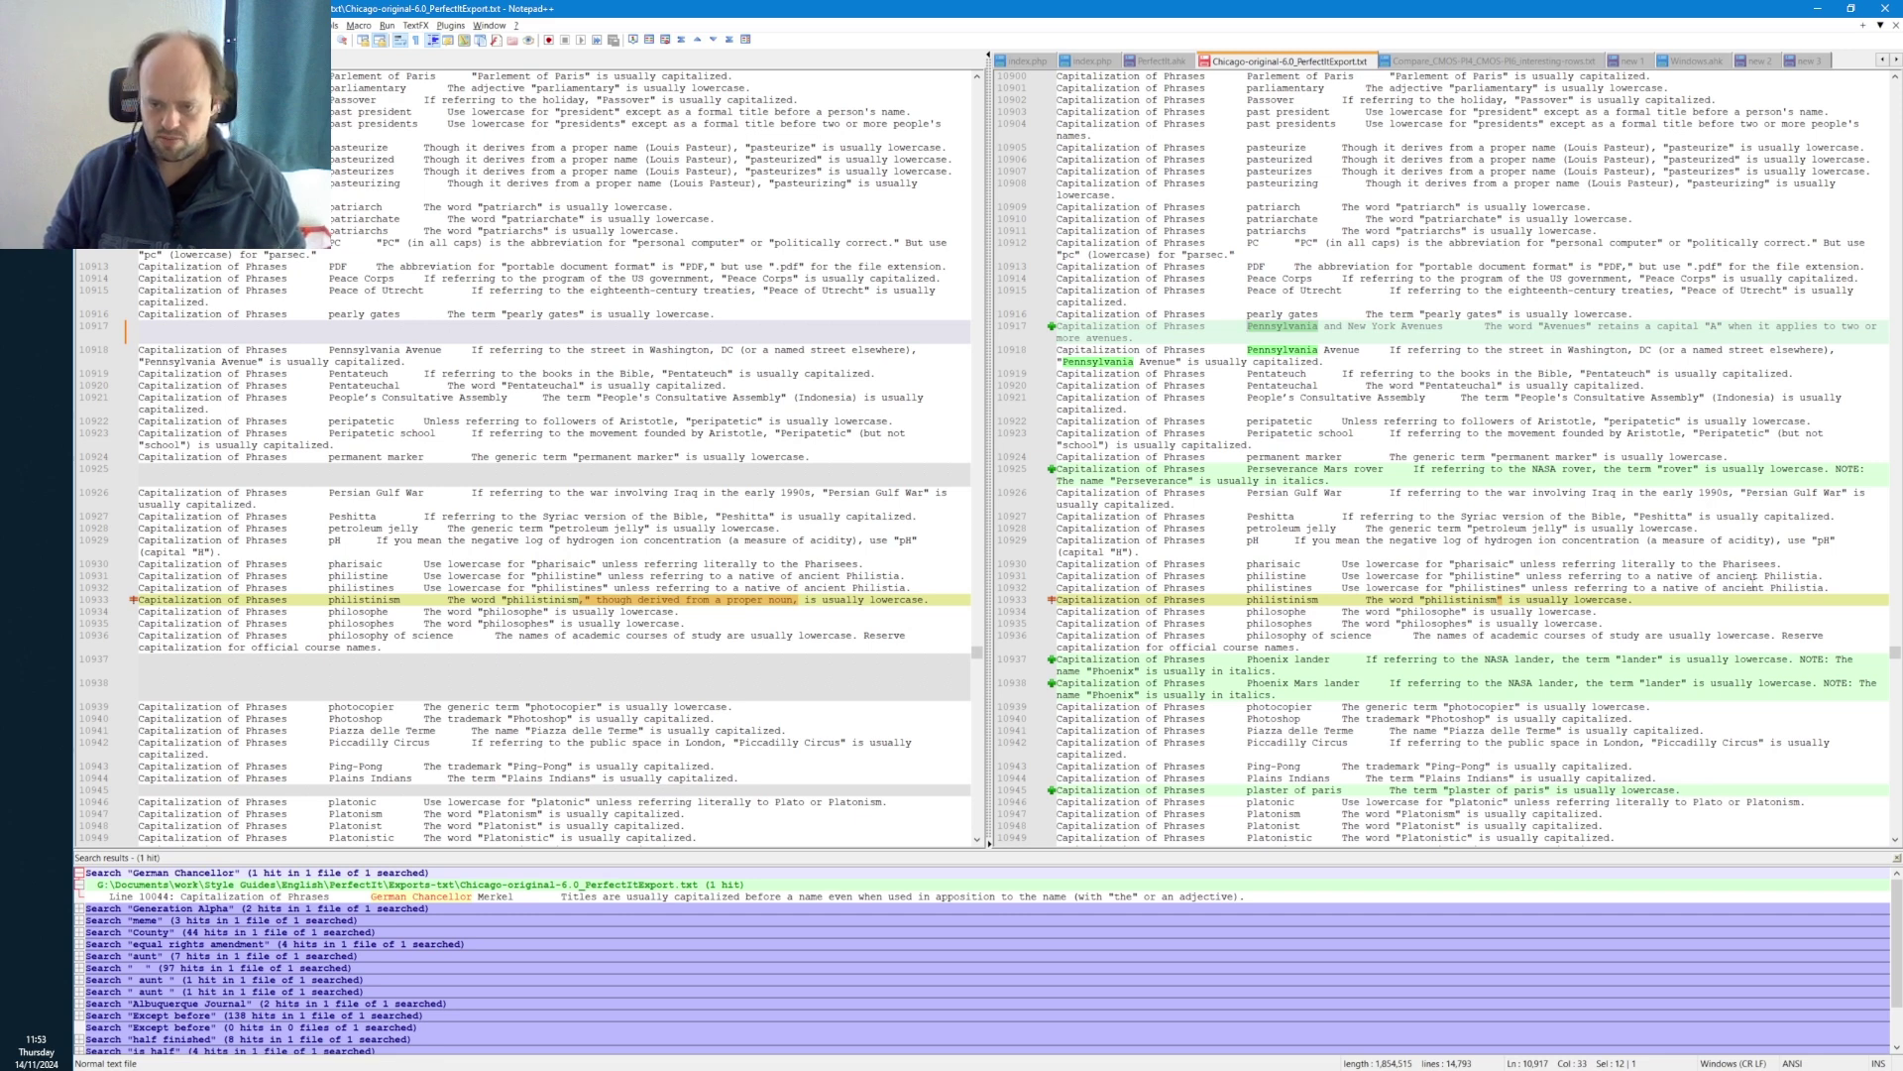
pyautogui.hotkey('ctrl', 'f')
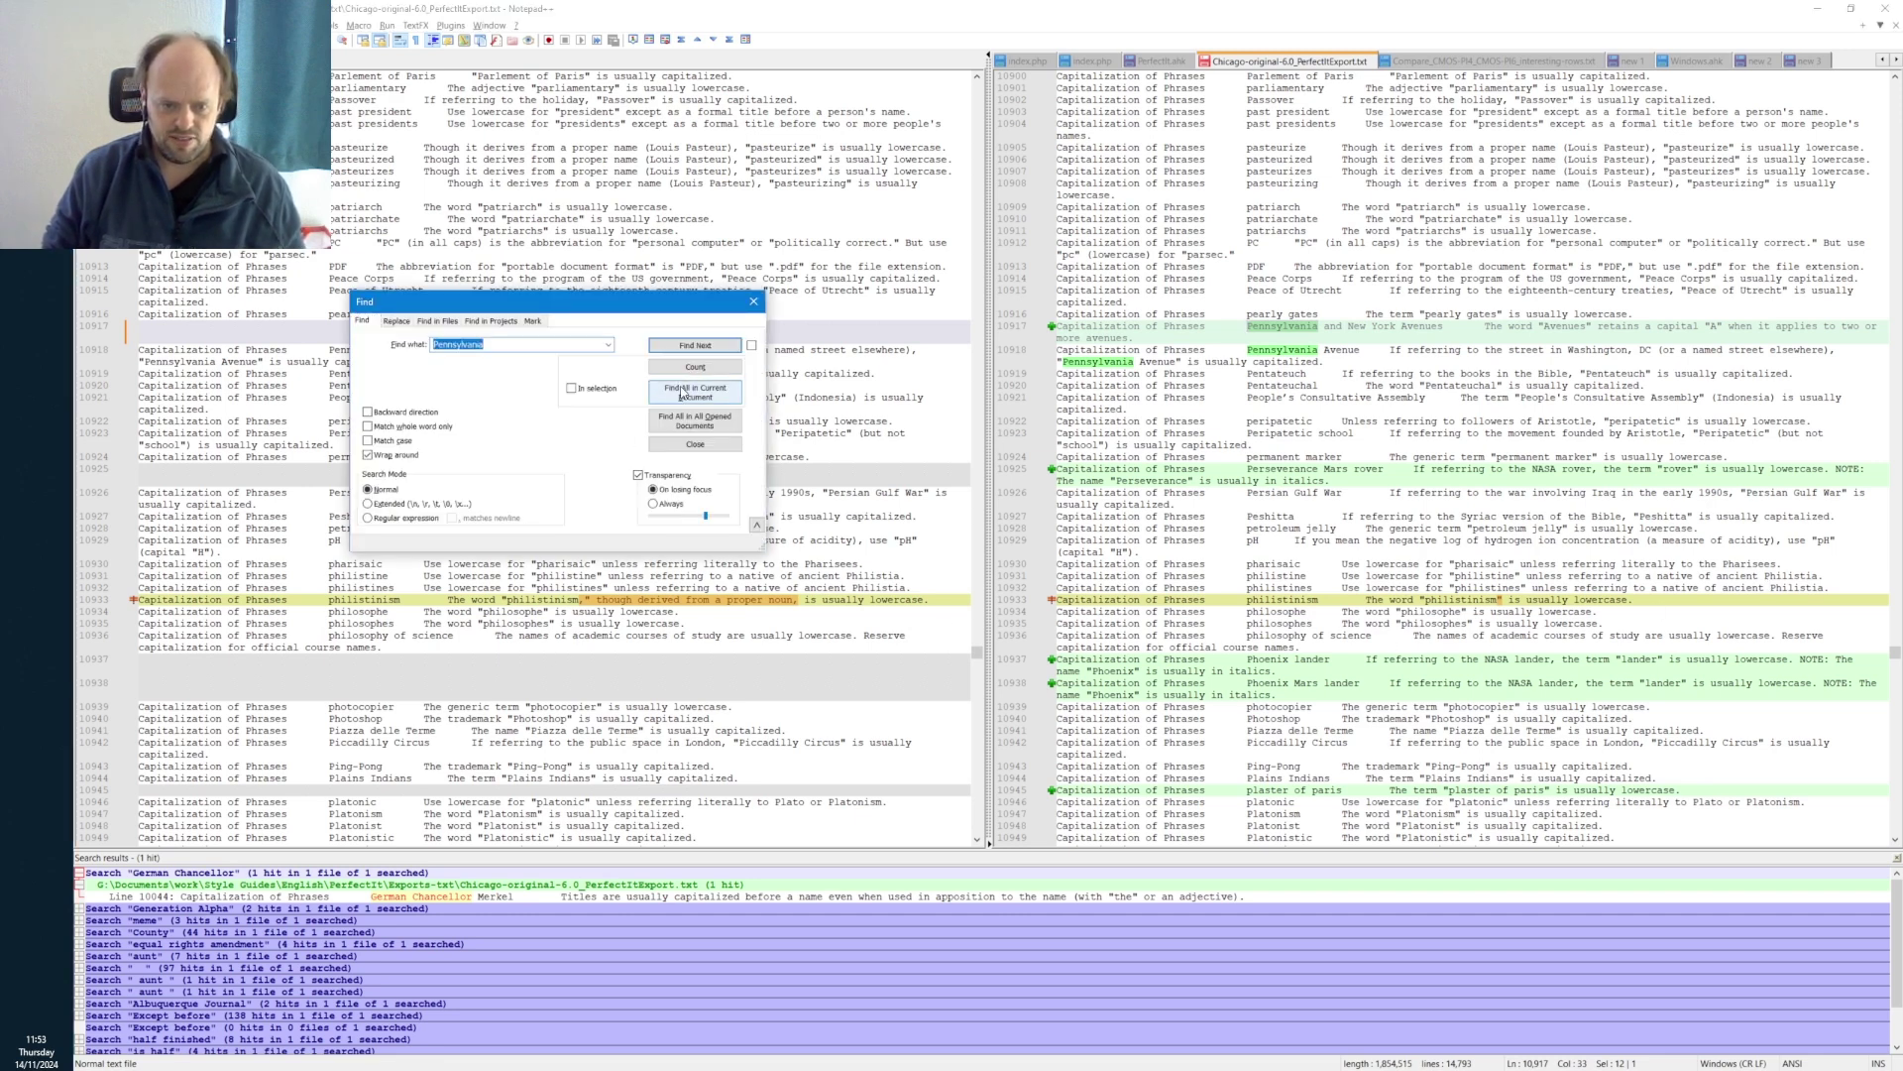
pyautogui.click(684, 392)
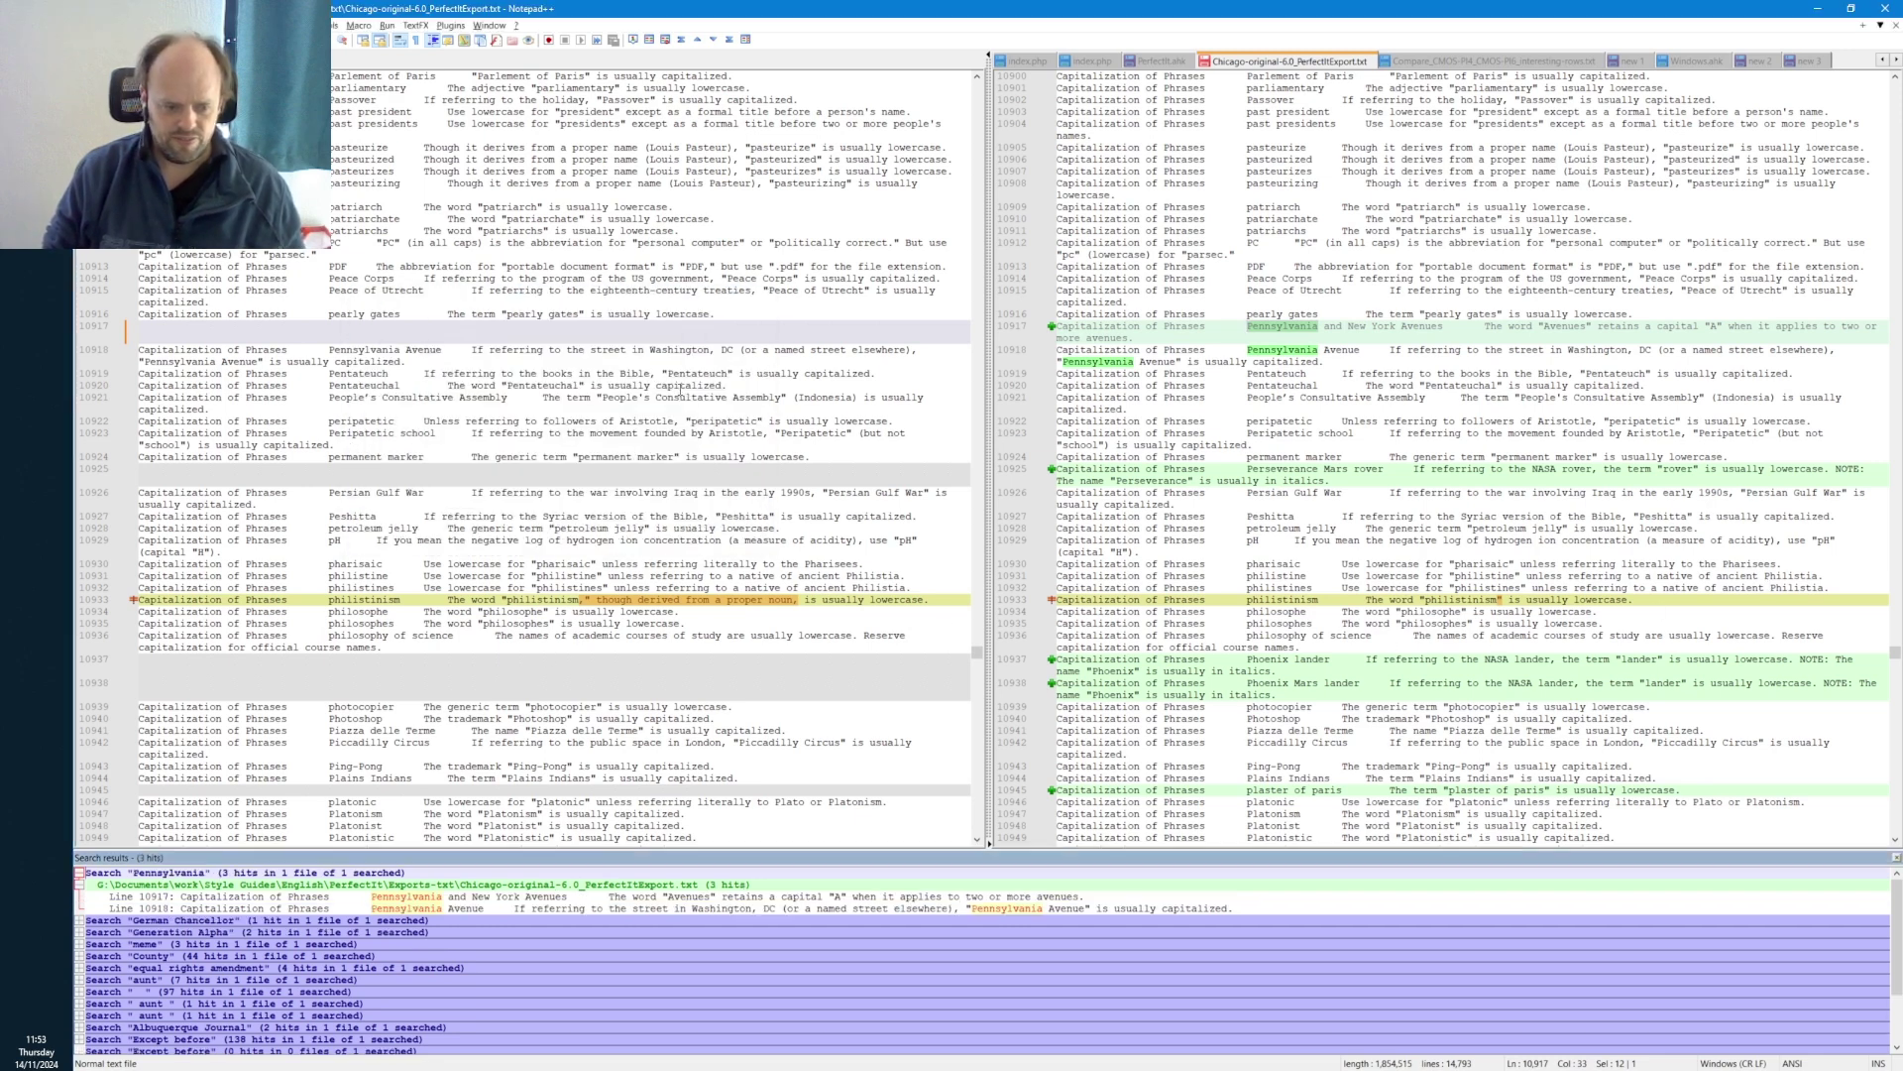
# - Examine the "Pennsylvania and New York Avenues" entry in the 6.0 export, highlighting "New York" and "Avenues" in turn
pyautogui.click(1383, 330)
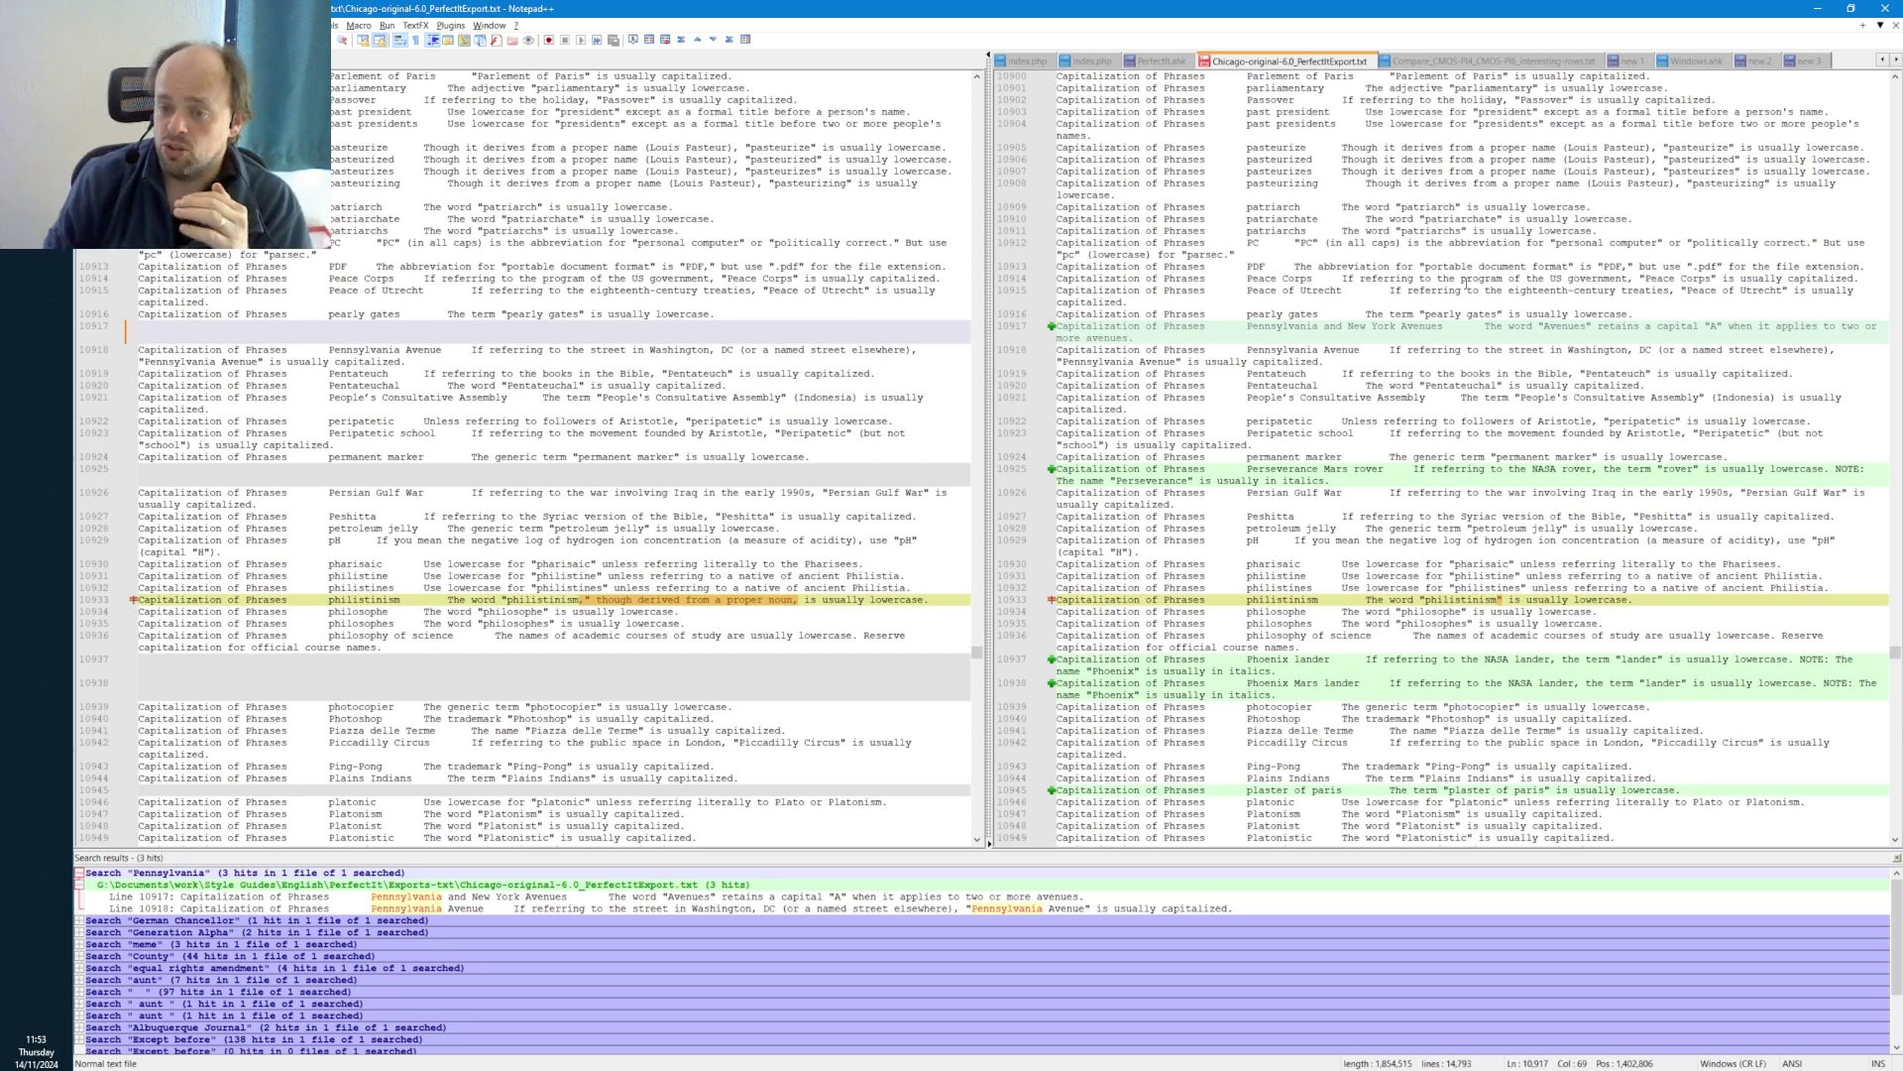
pyautogui.moveTo(1350, 326); pyautogui.dragTo(1398, 326)
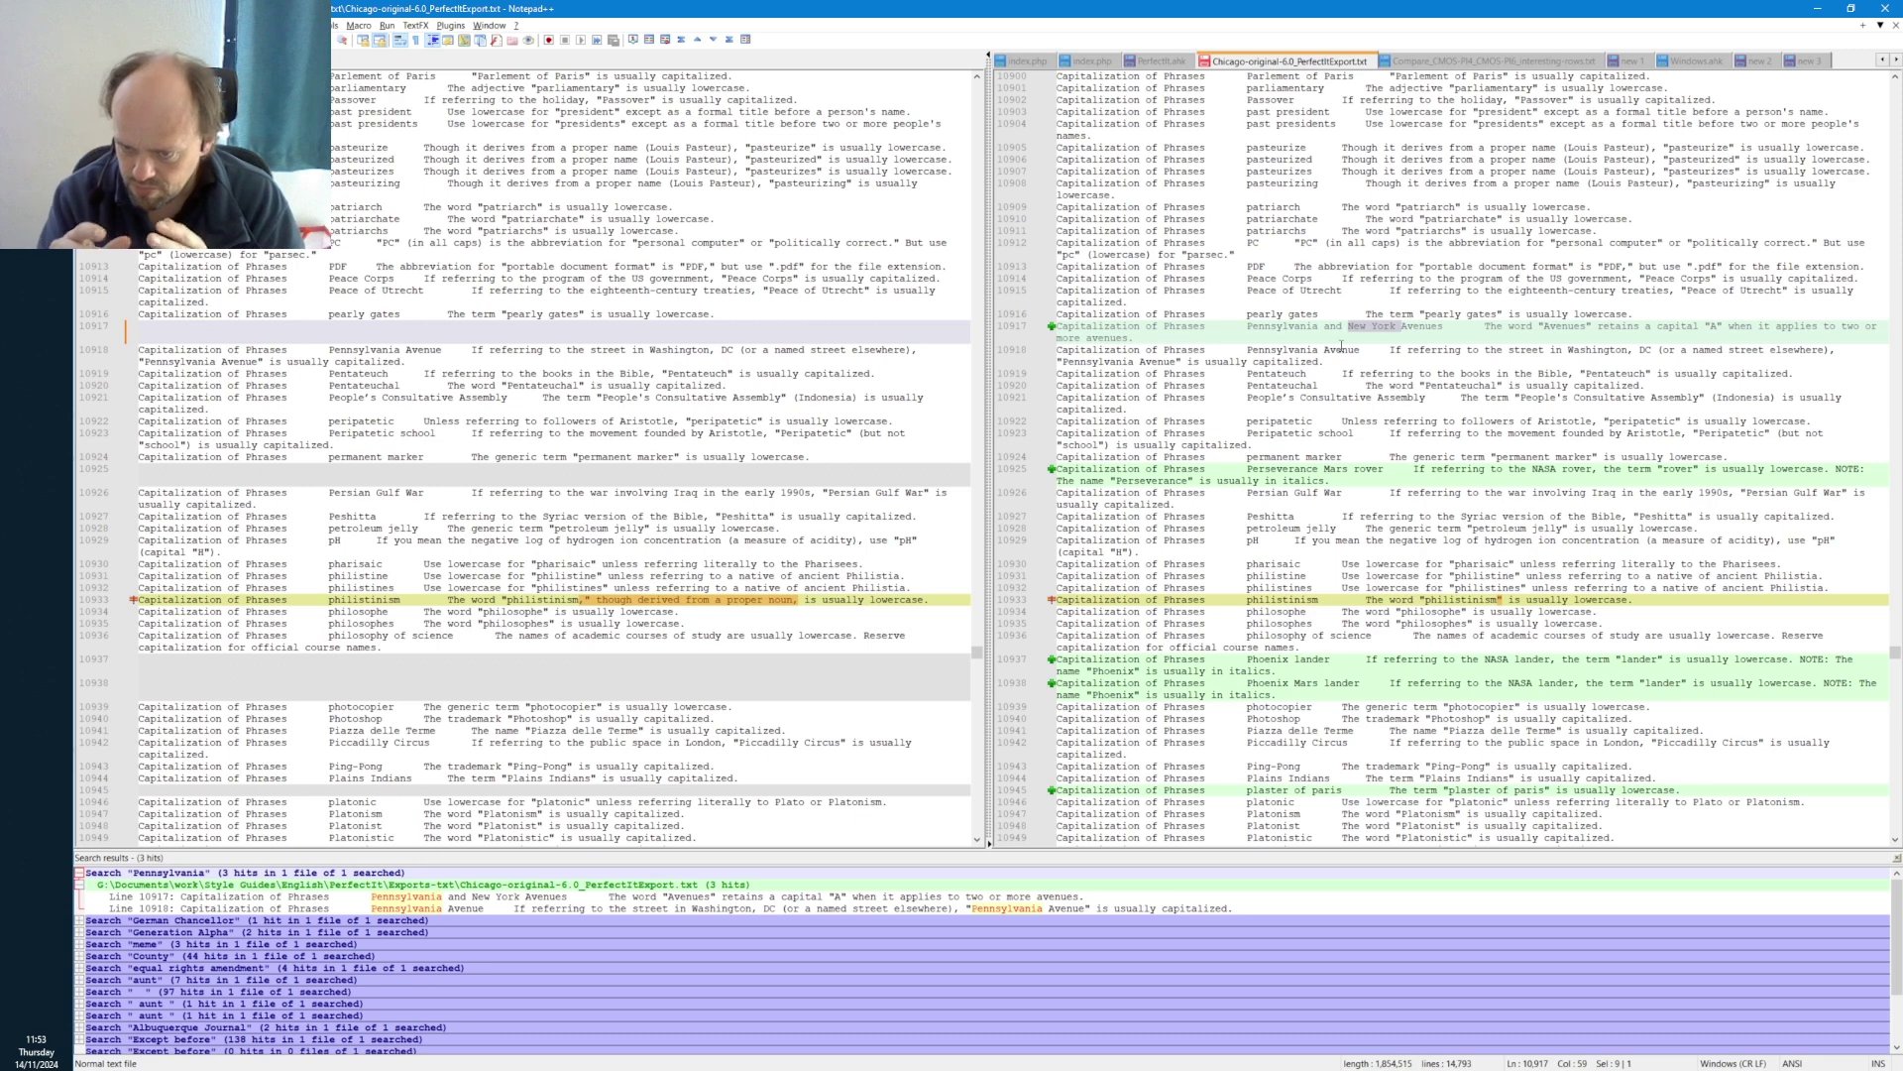
pyautogui.moveTo(1345, 327); pyautogui.dragTo(1404, 322)
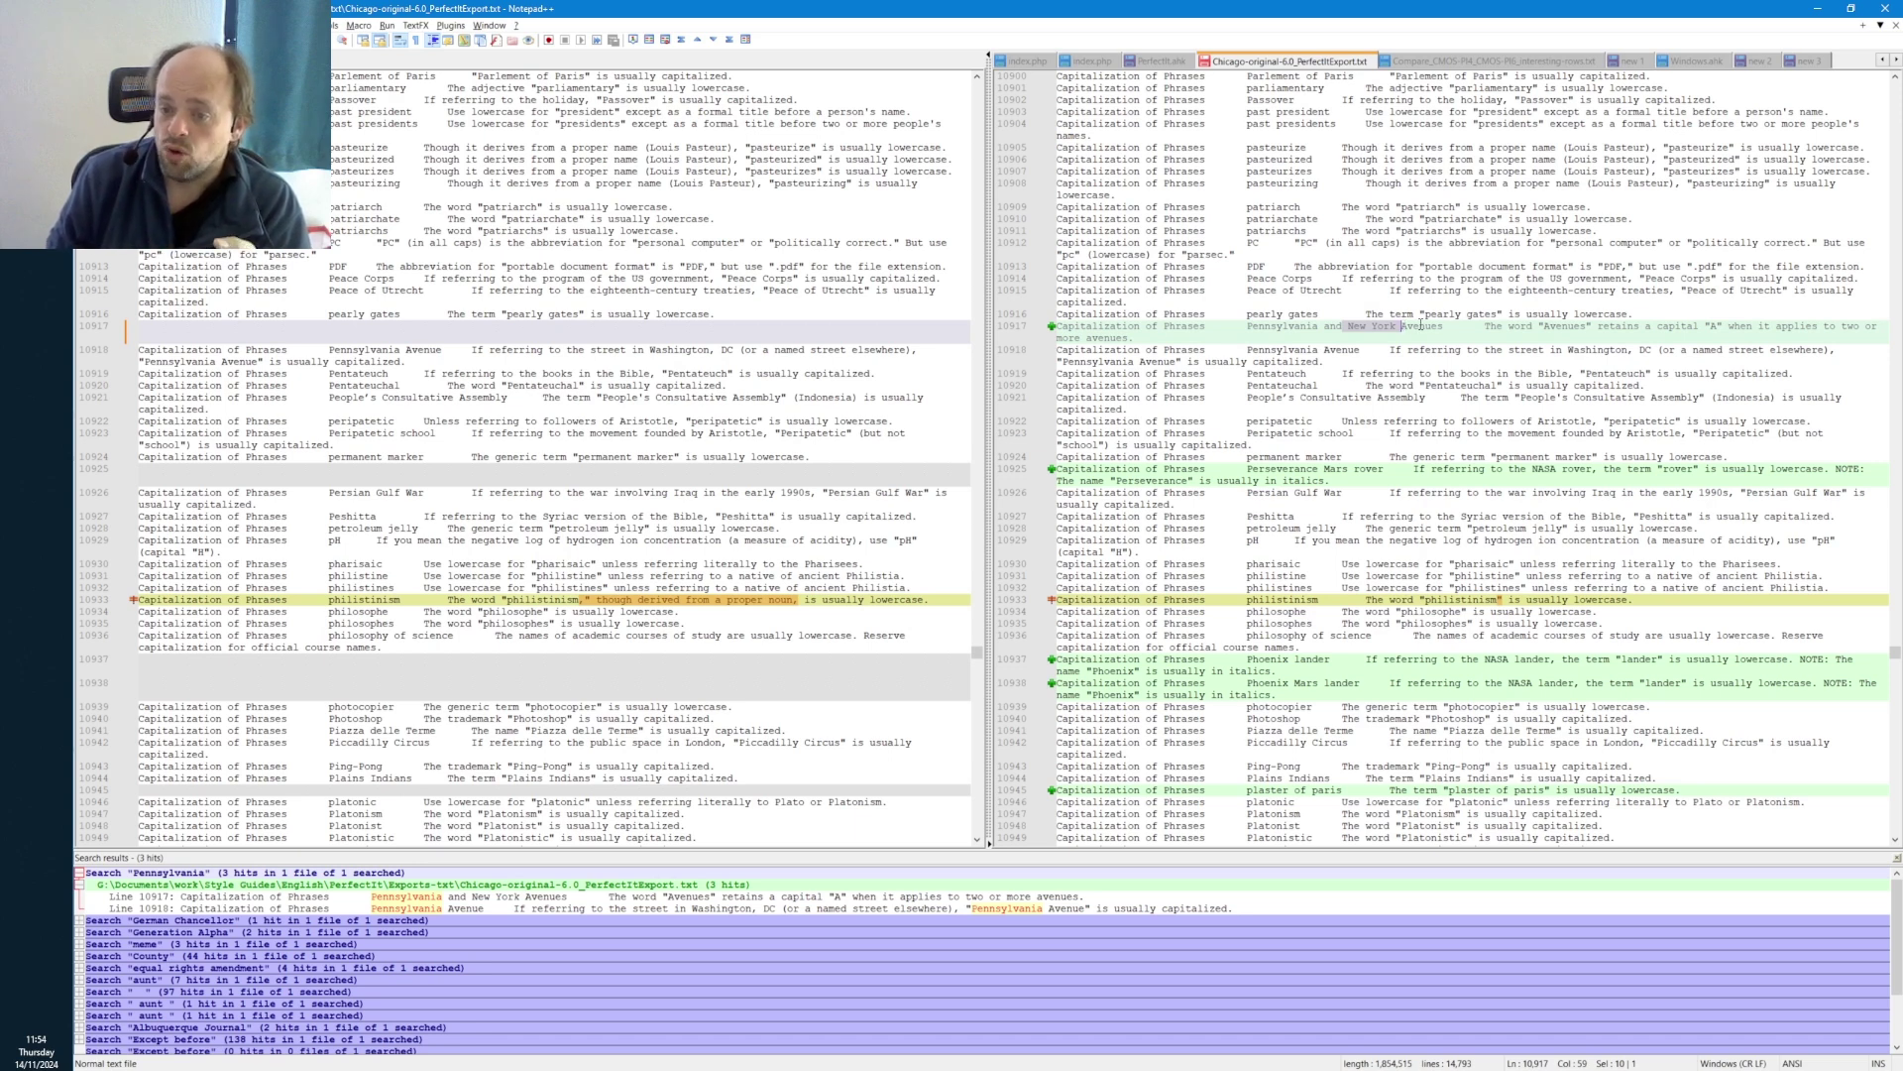
pyautogui.moveTo(1461, 331); pyautogui.dragTo(1402, 326)
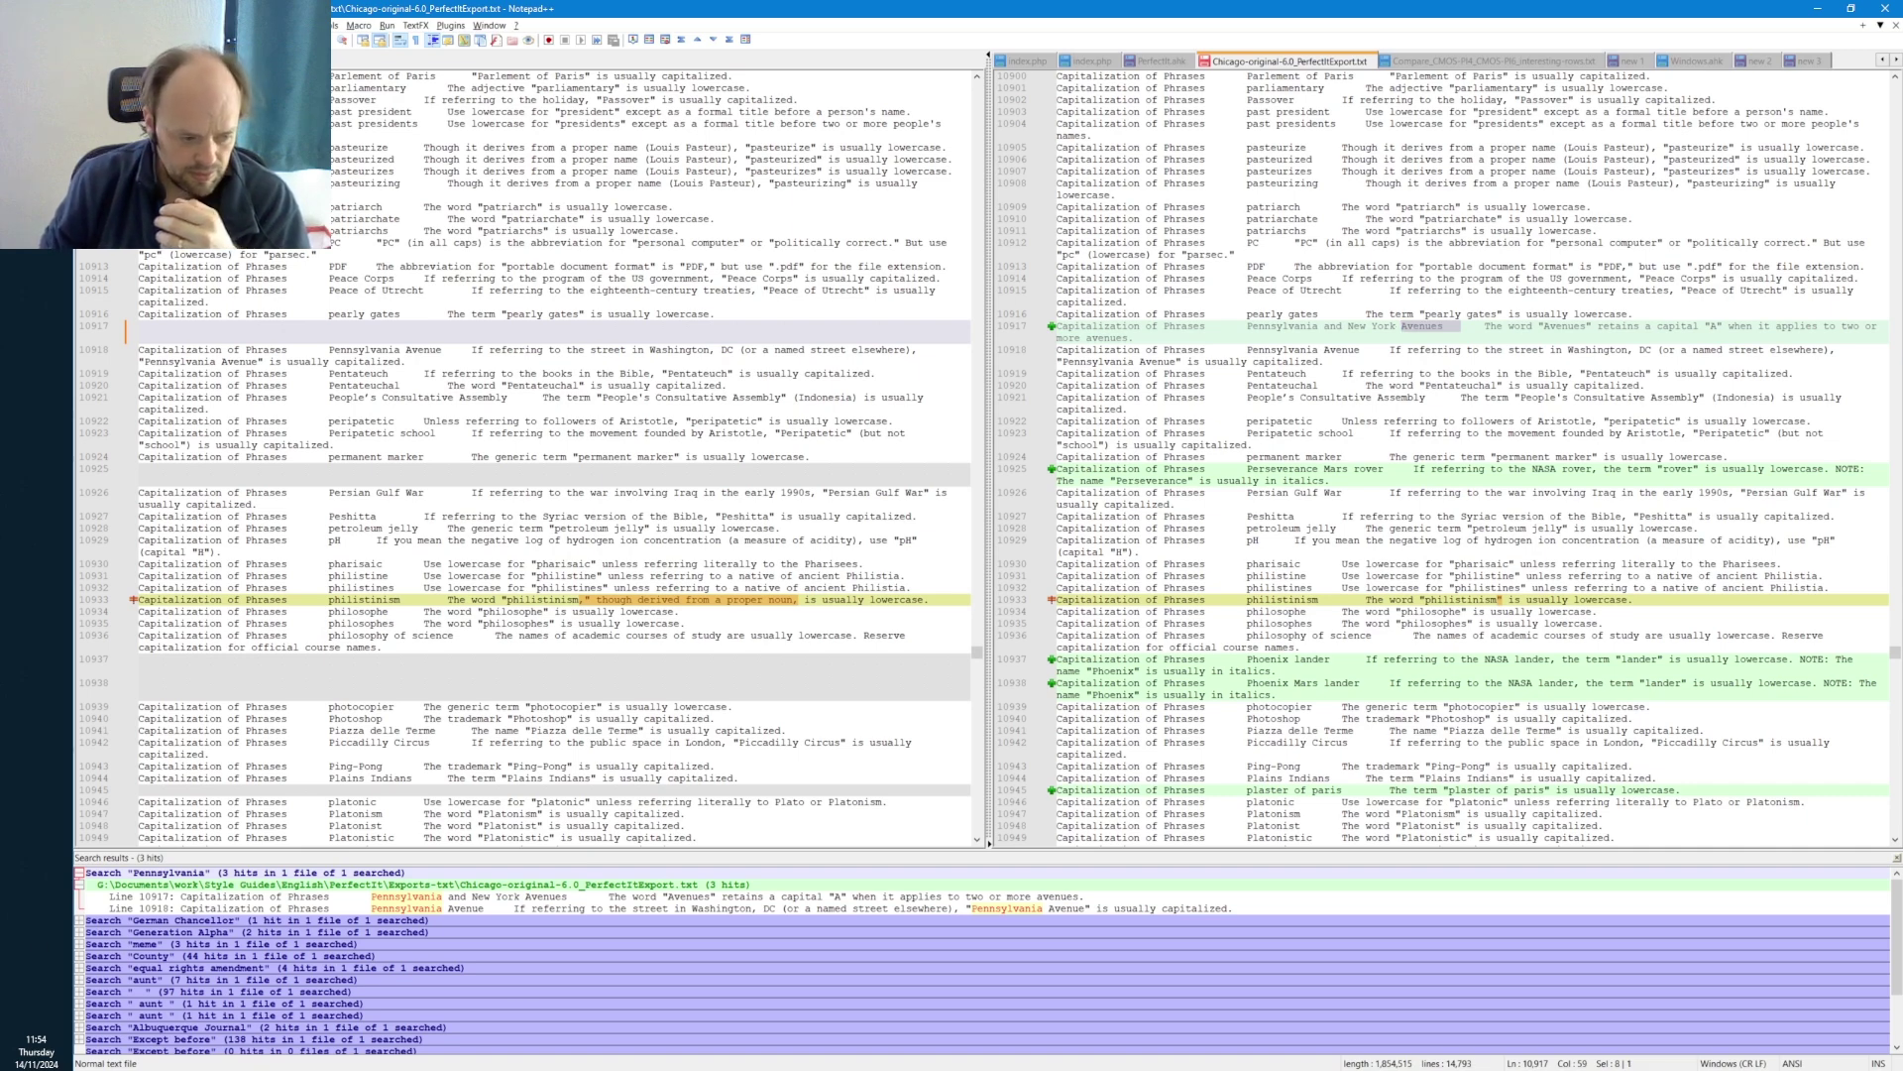
# - Examine the "President" title entries in the 6.0 export, highlighting the whole block and the "President Bush" entry
pyautogui.hotkey('ctrl', 'pagedown')
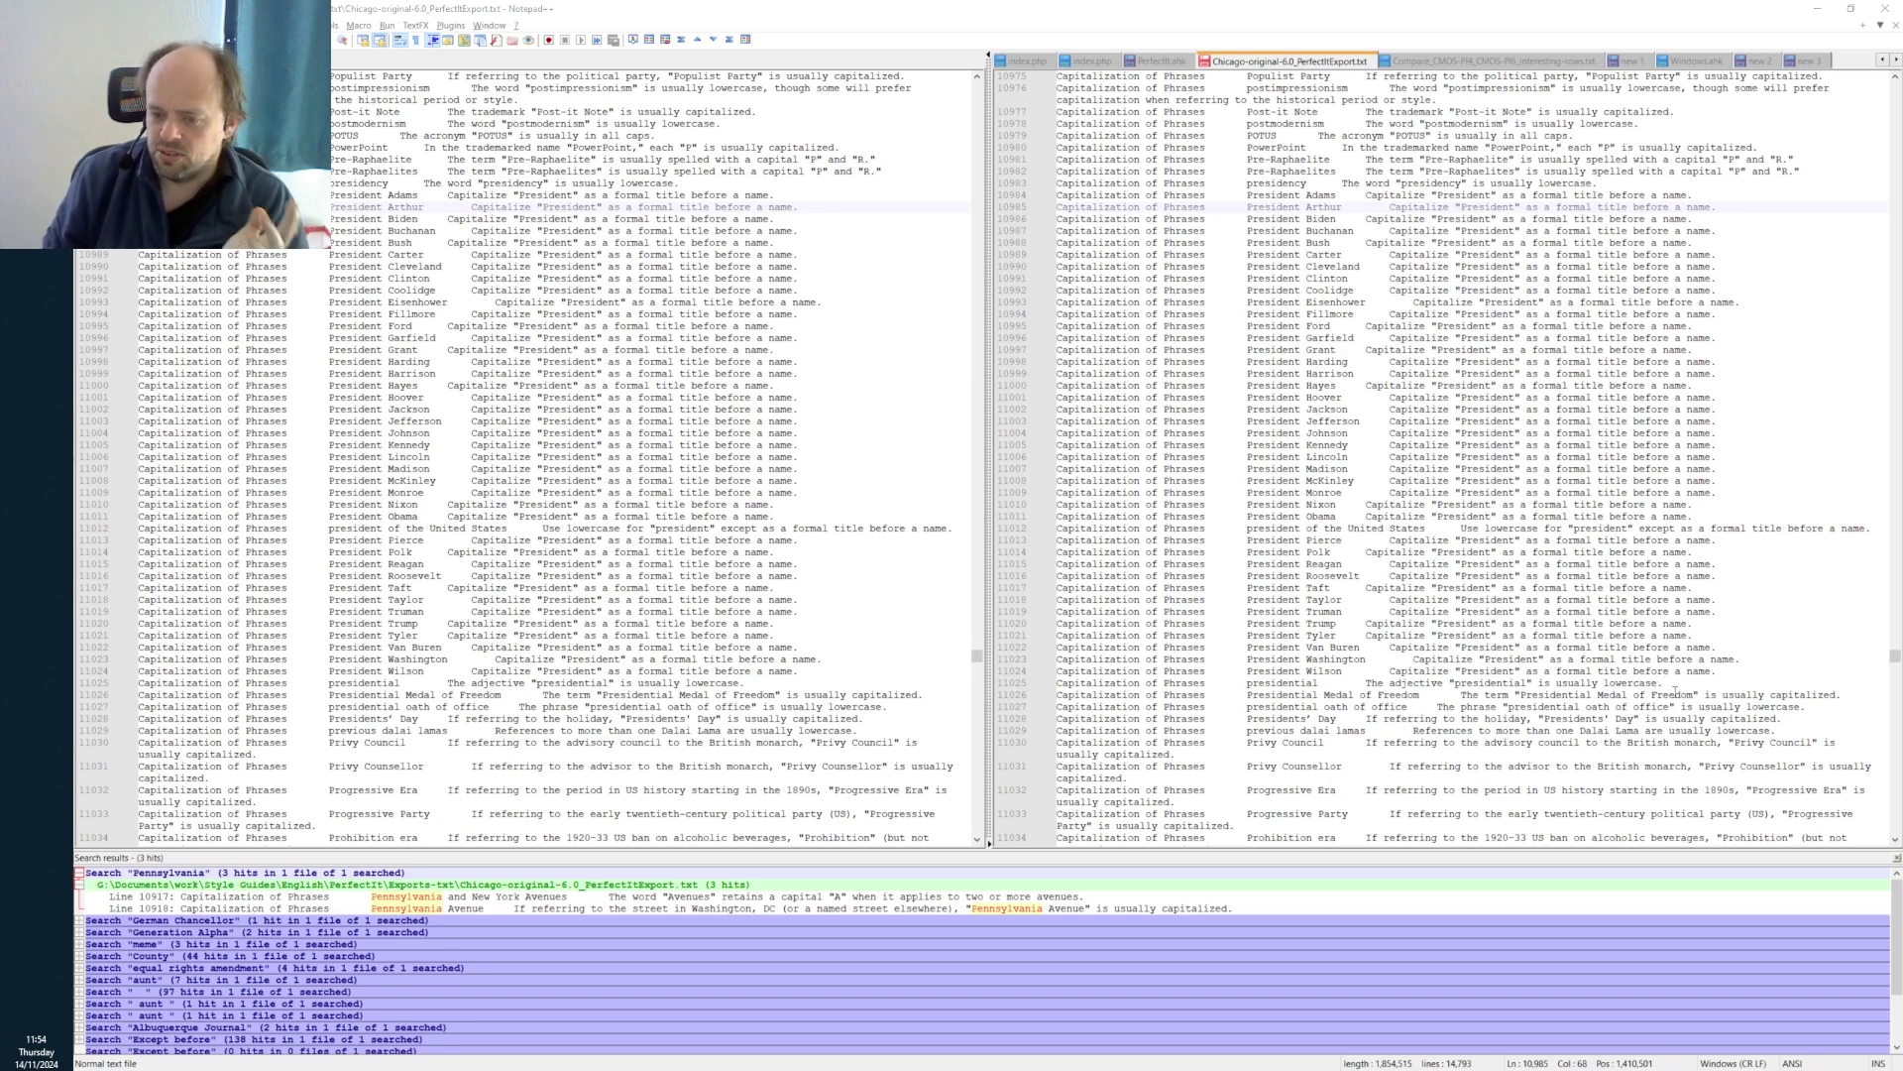
pyautogui.moveTo(1735, 674); pyautogui.dragTo(994, 195)
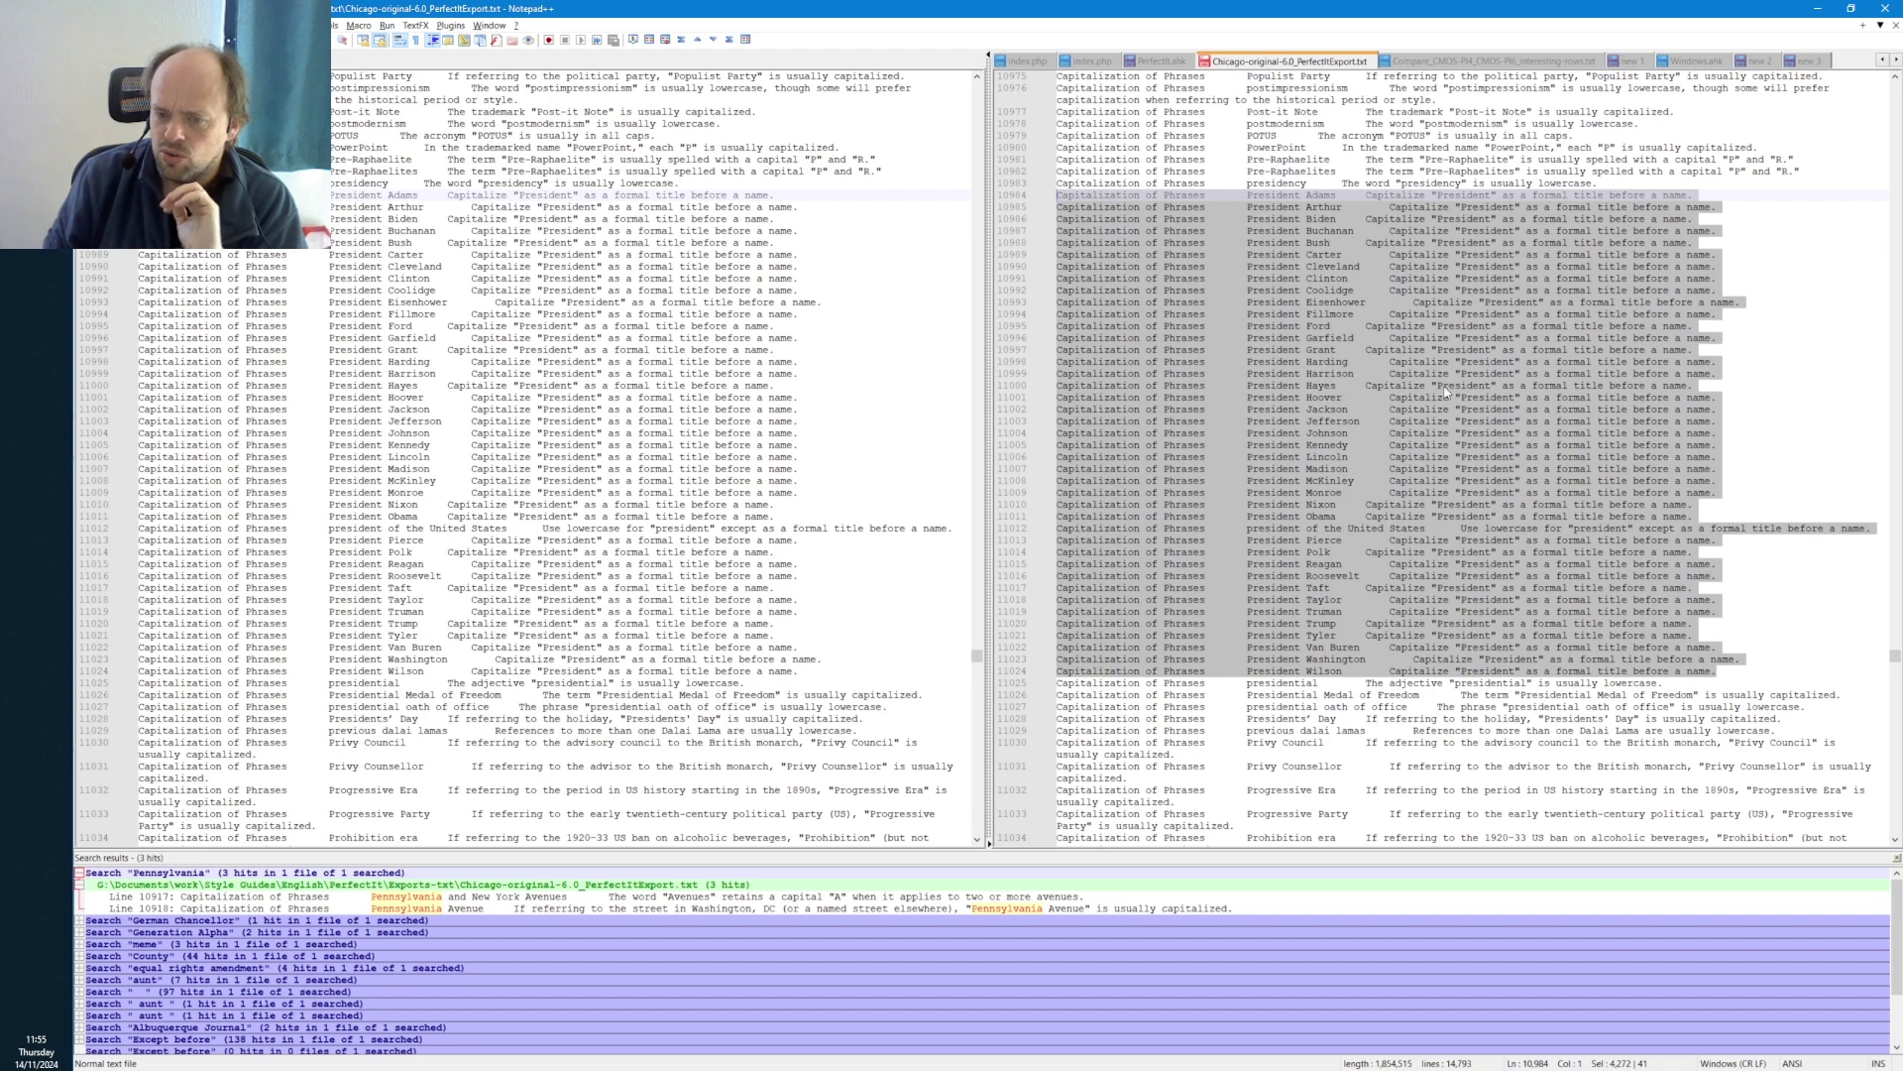
pyautogui.click(1346, 244)
pyautogui.moveTo(1343, 244); pyautogui.dragTo(1049, 246)
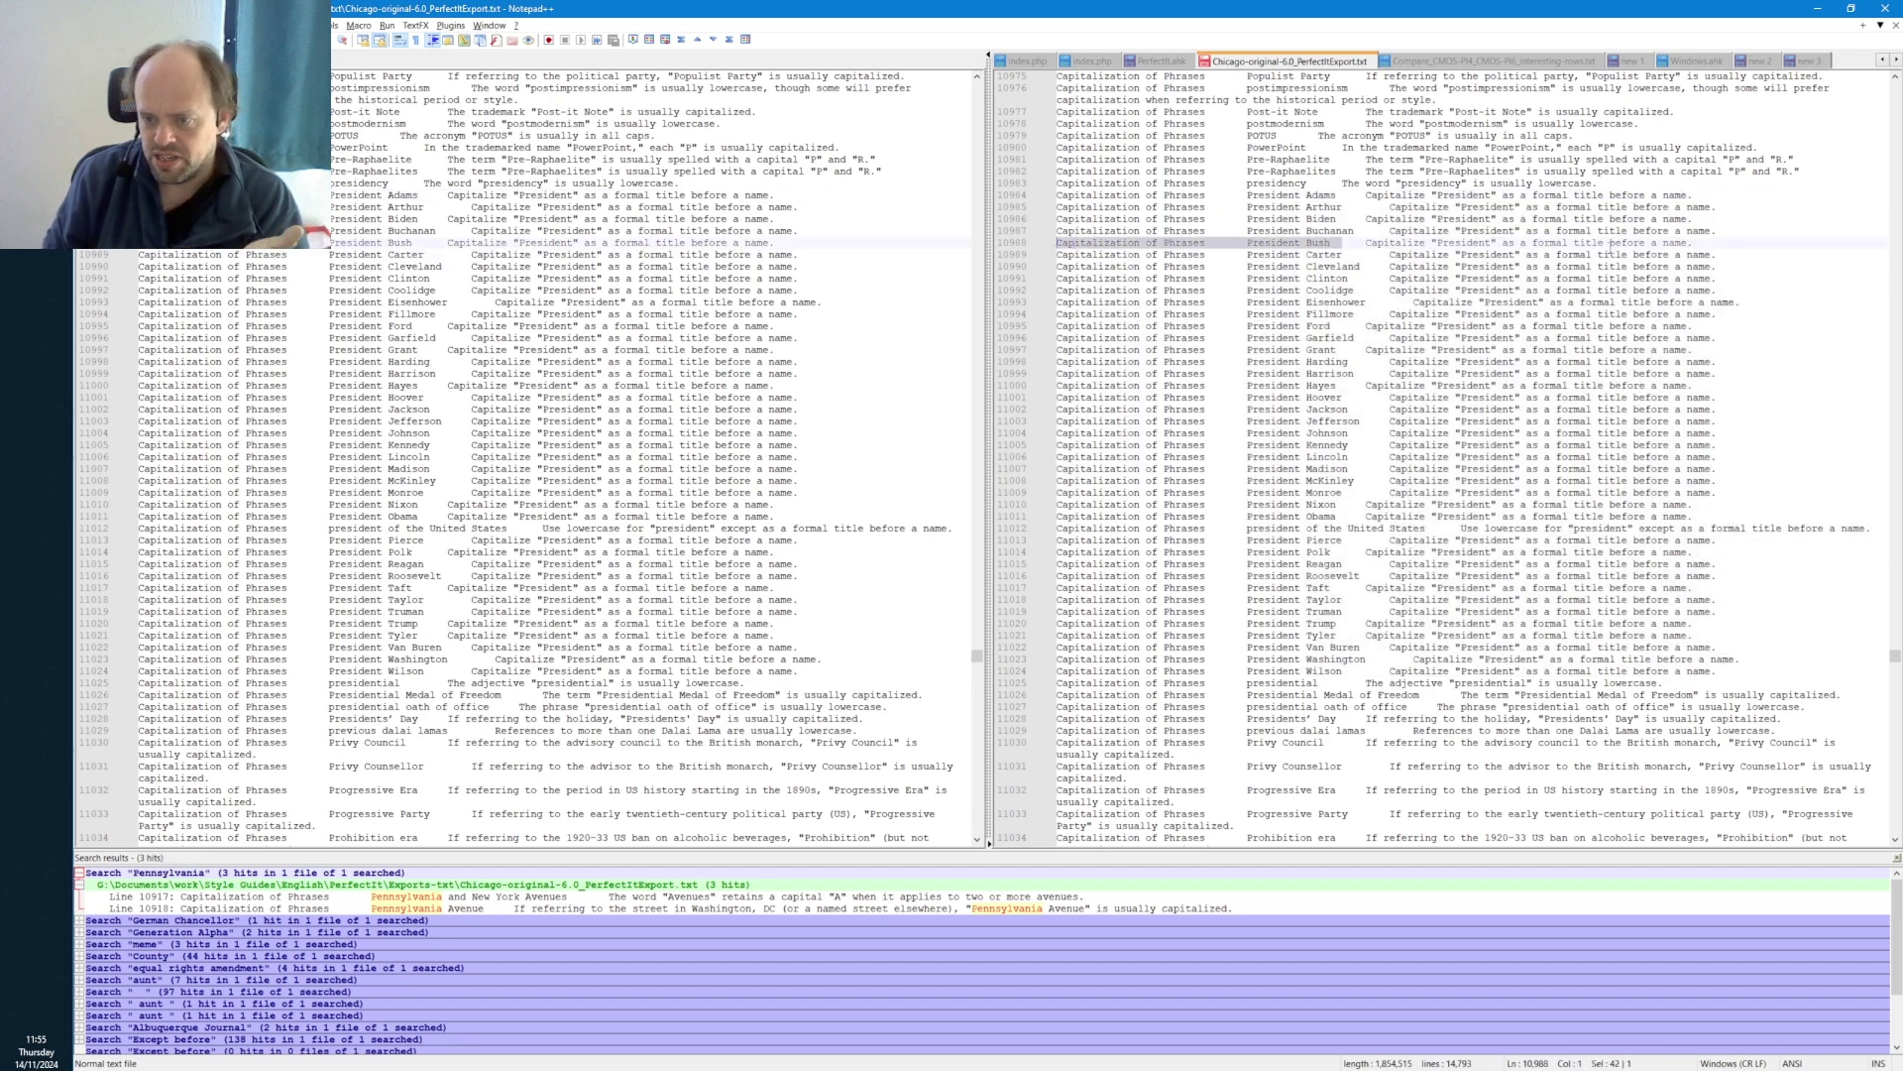
pyautogui.click(1709, 241)
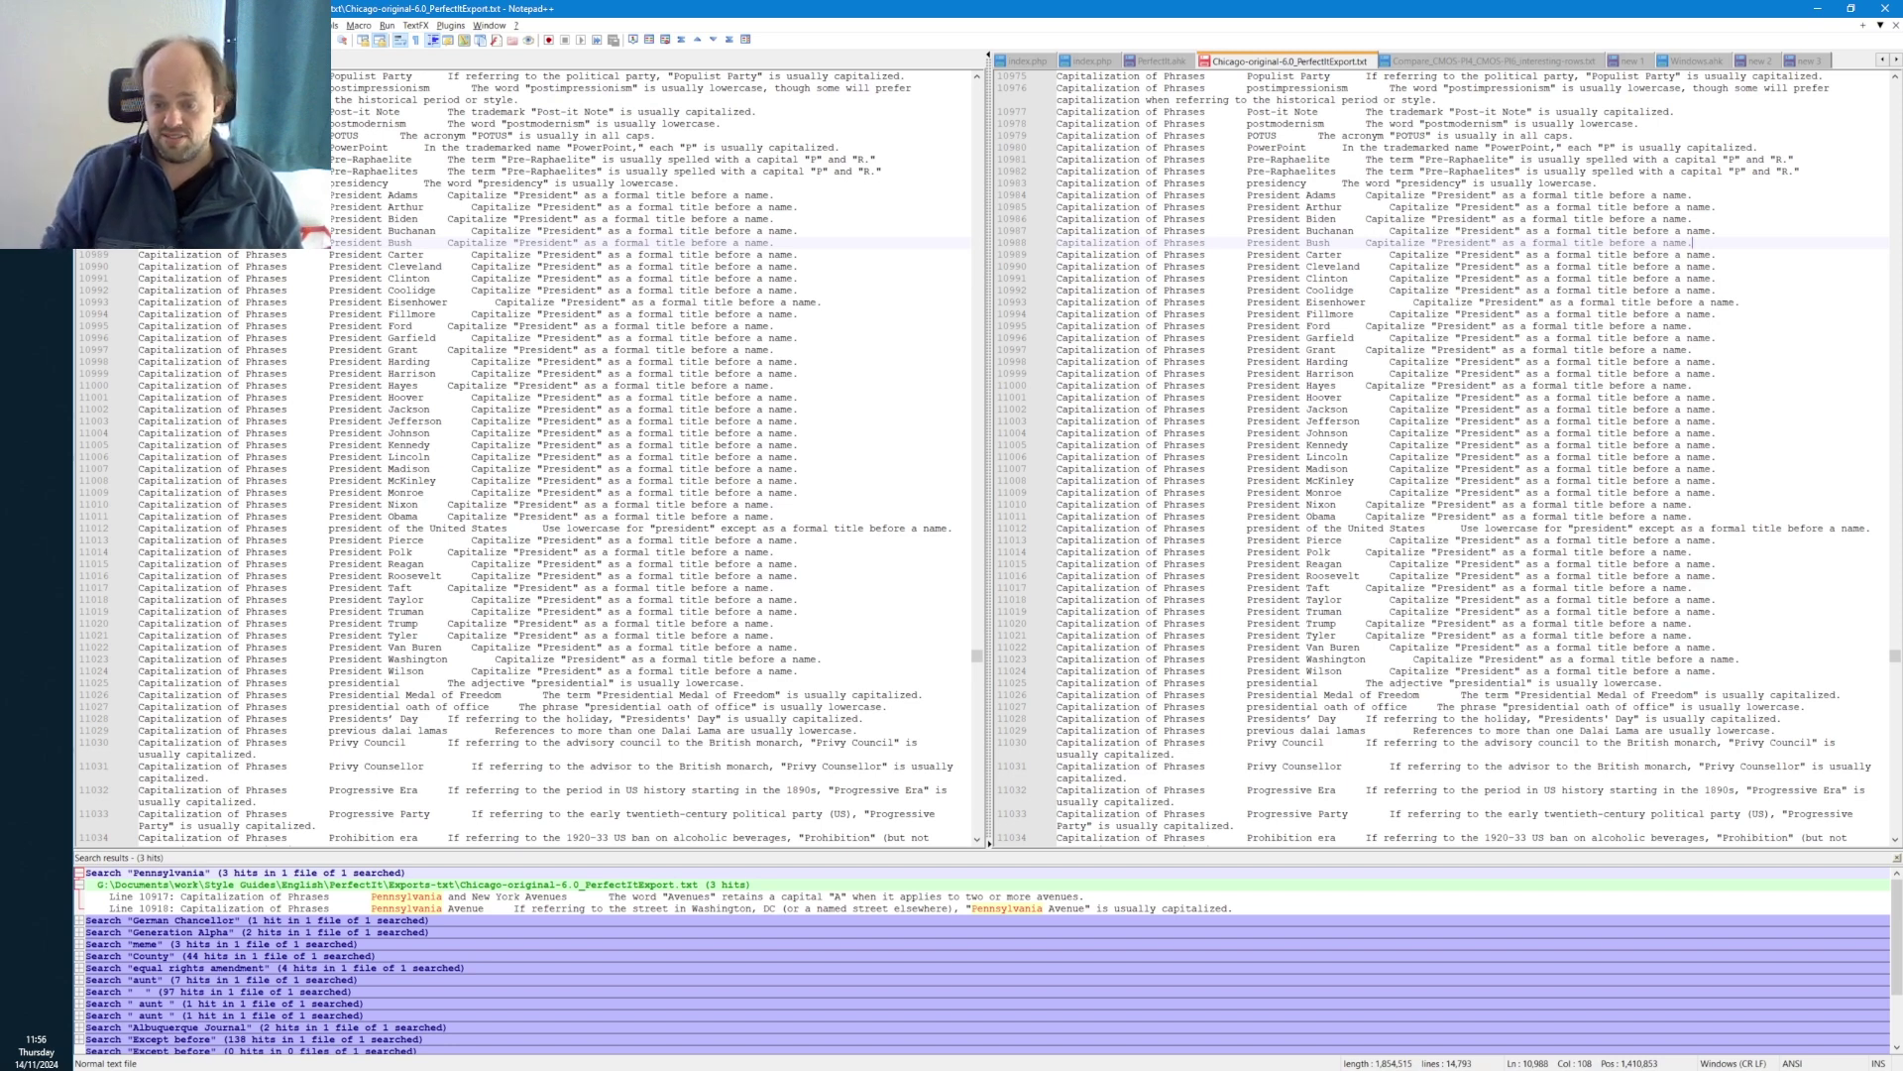
pyautogui.click(1378, 695)
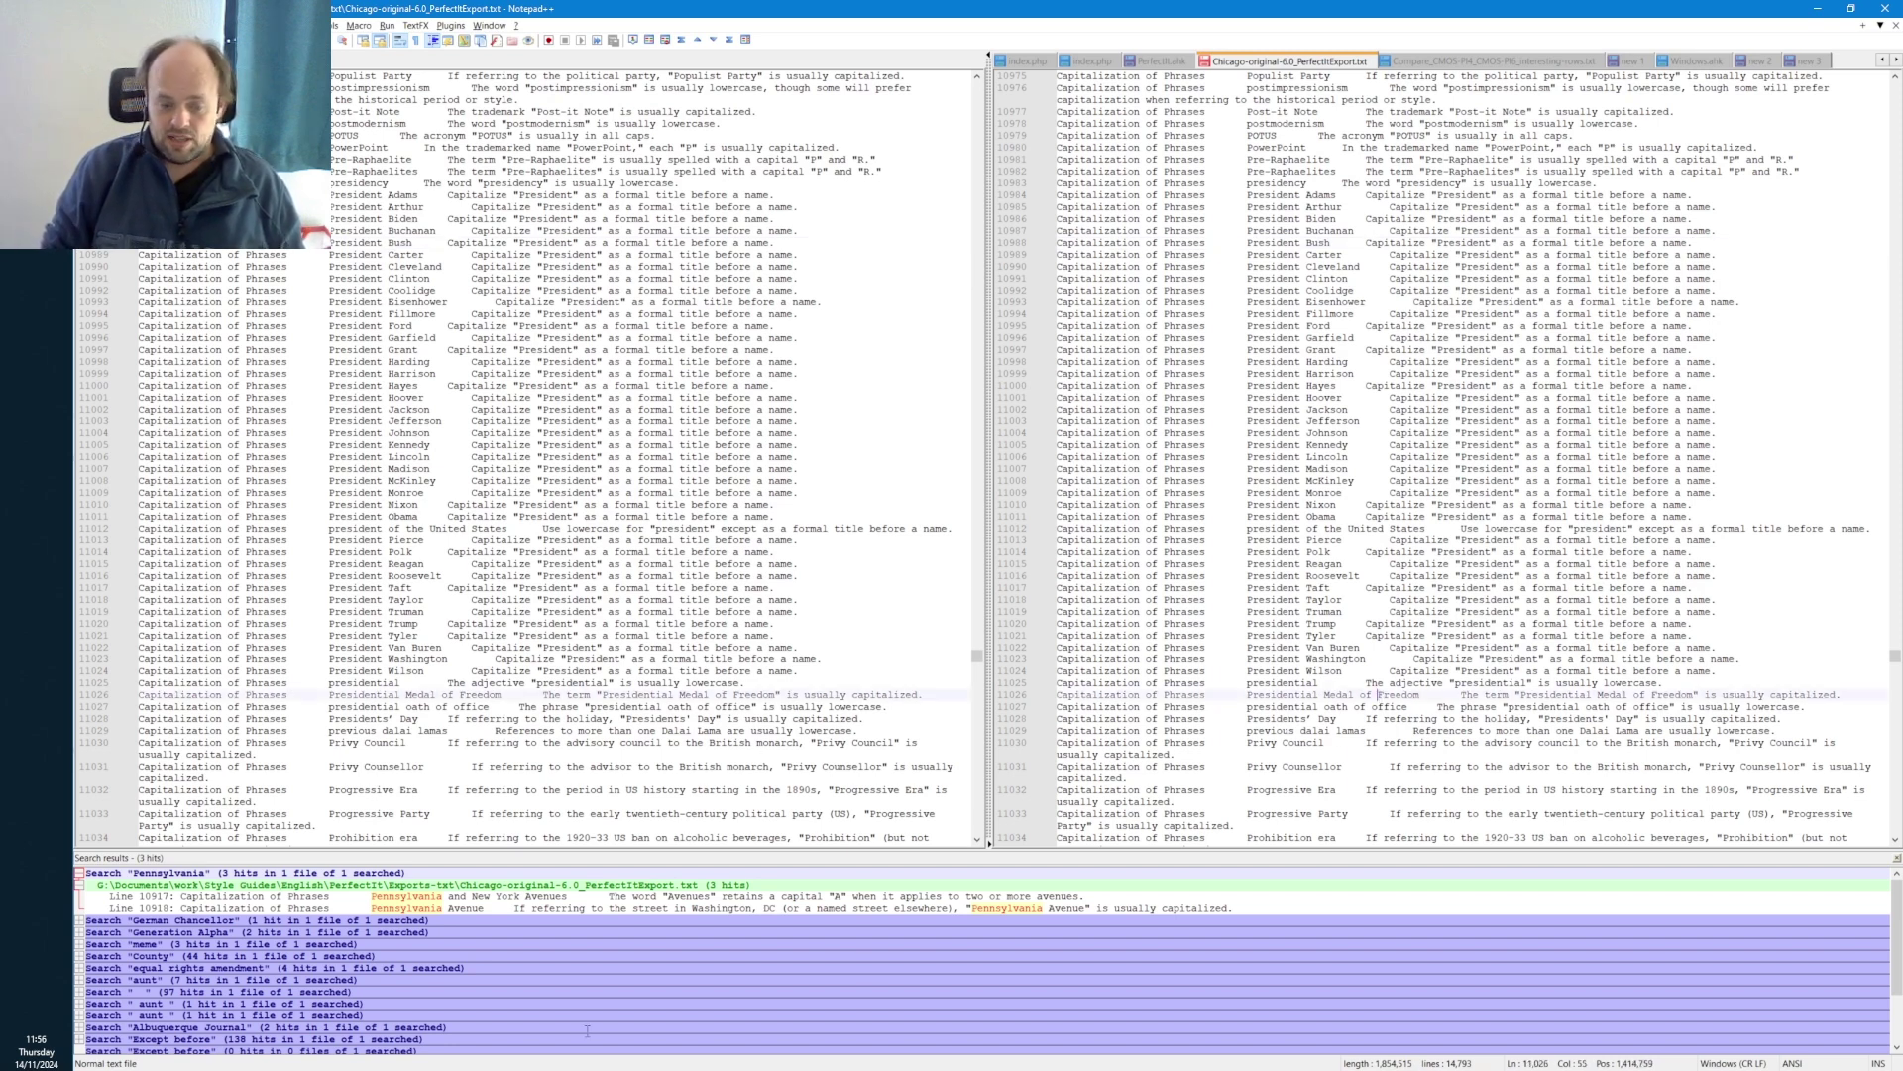
# - Compare the "scripture" rules in both exports and highlight the added exception "unless referring specifically to the books of the Bible"
pyautogui.hotkey('ctrl', 'pagedown')
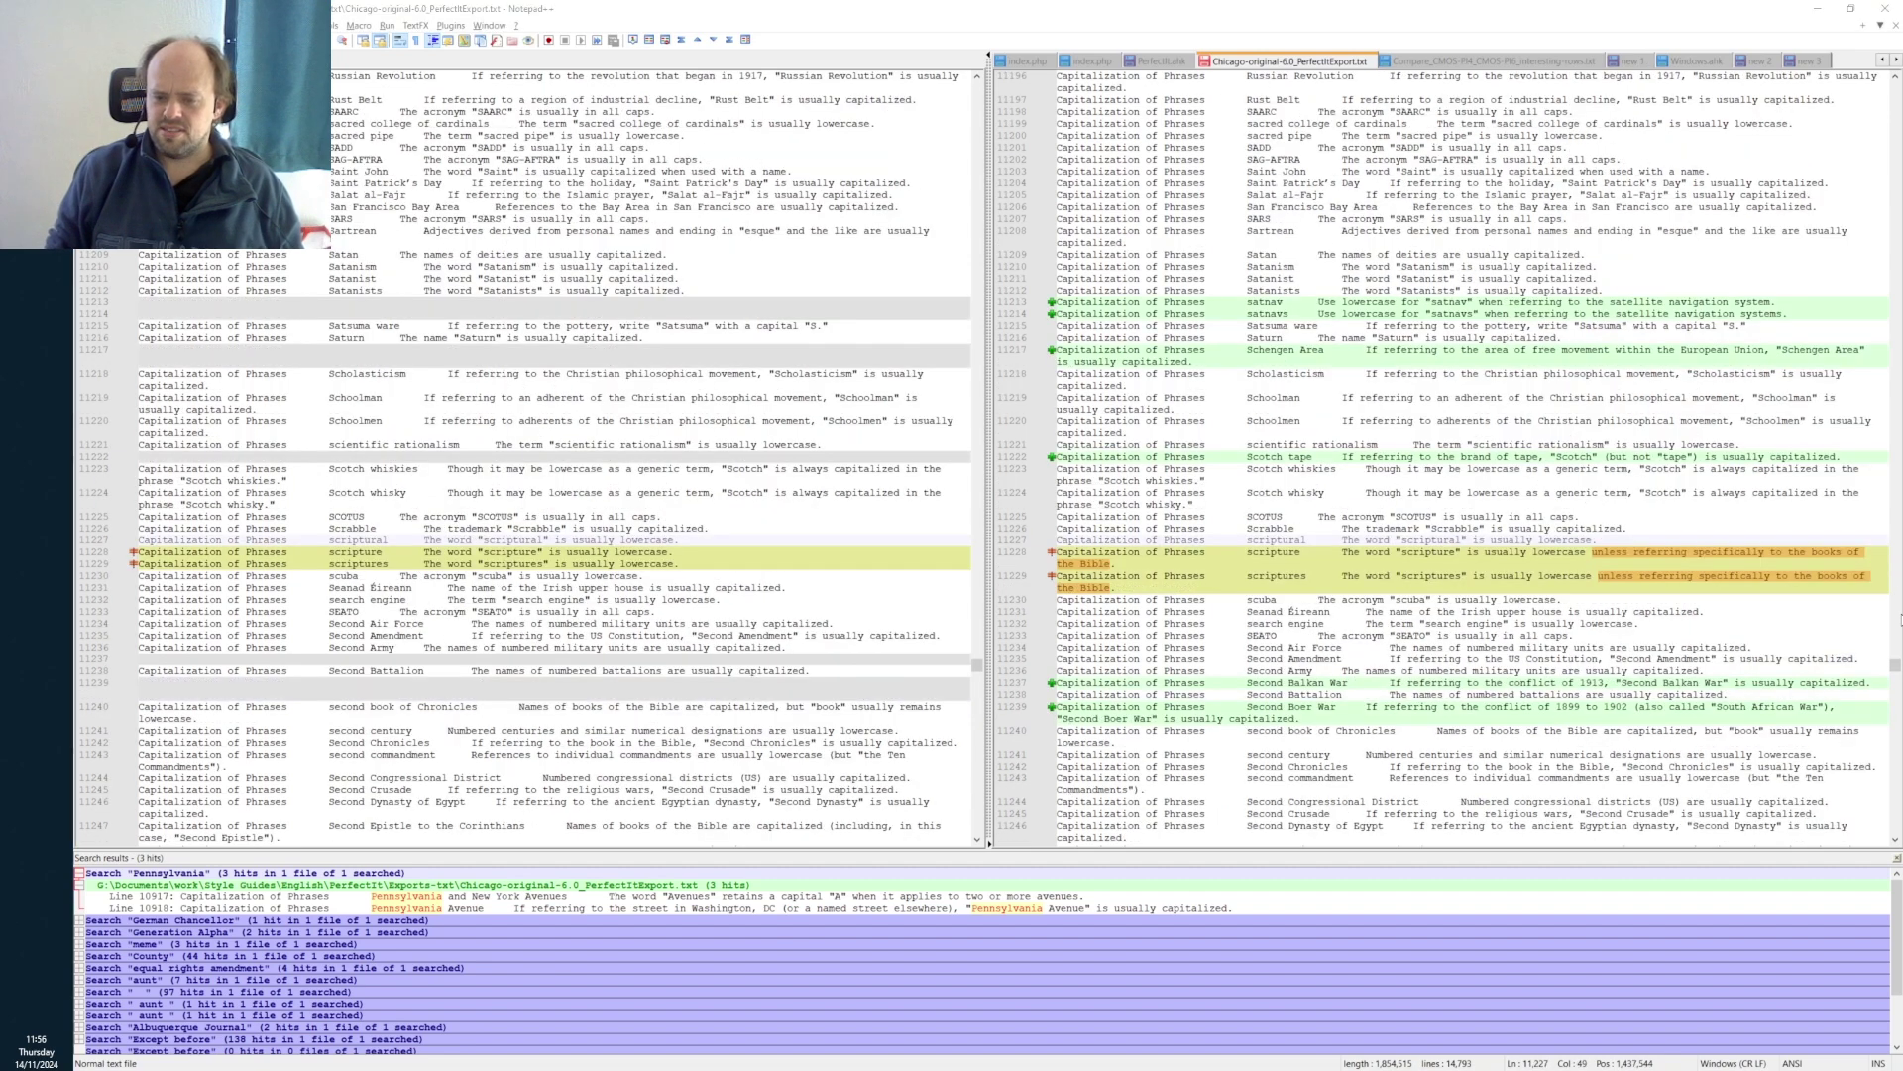
pyautogui.click(1176, 588)
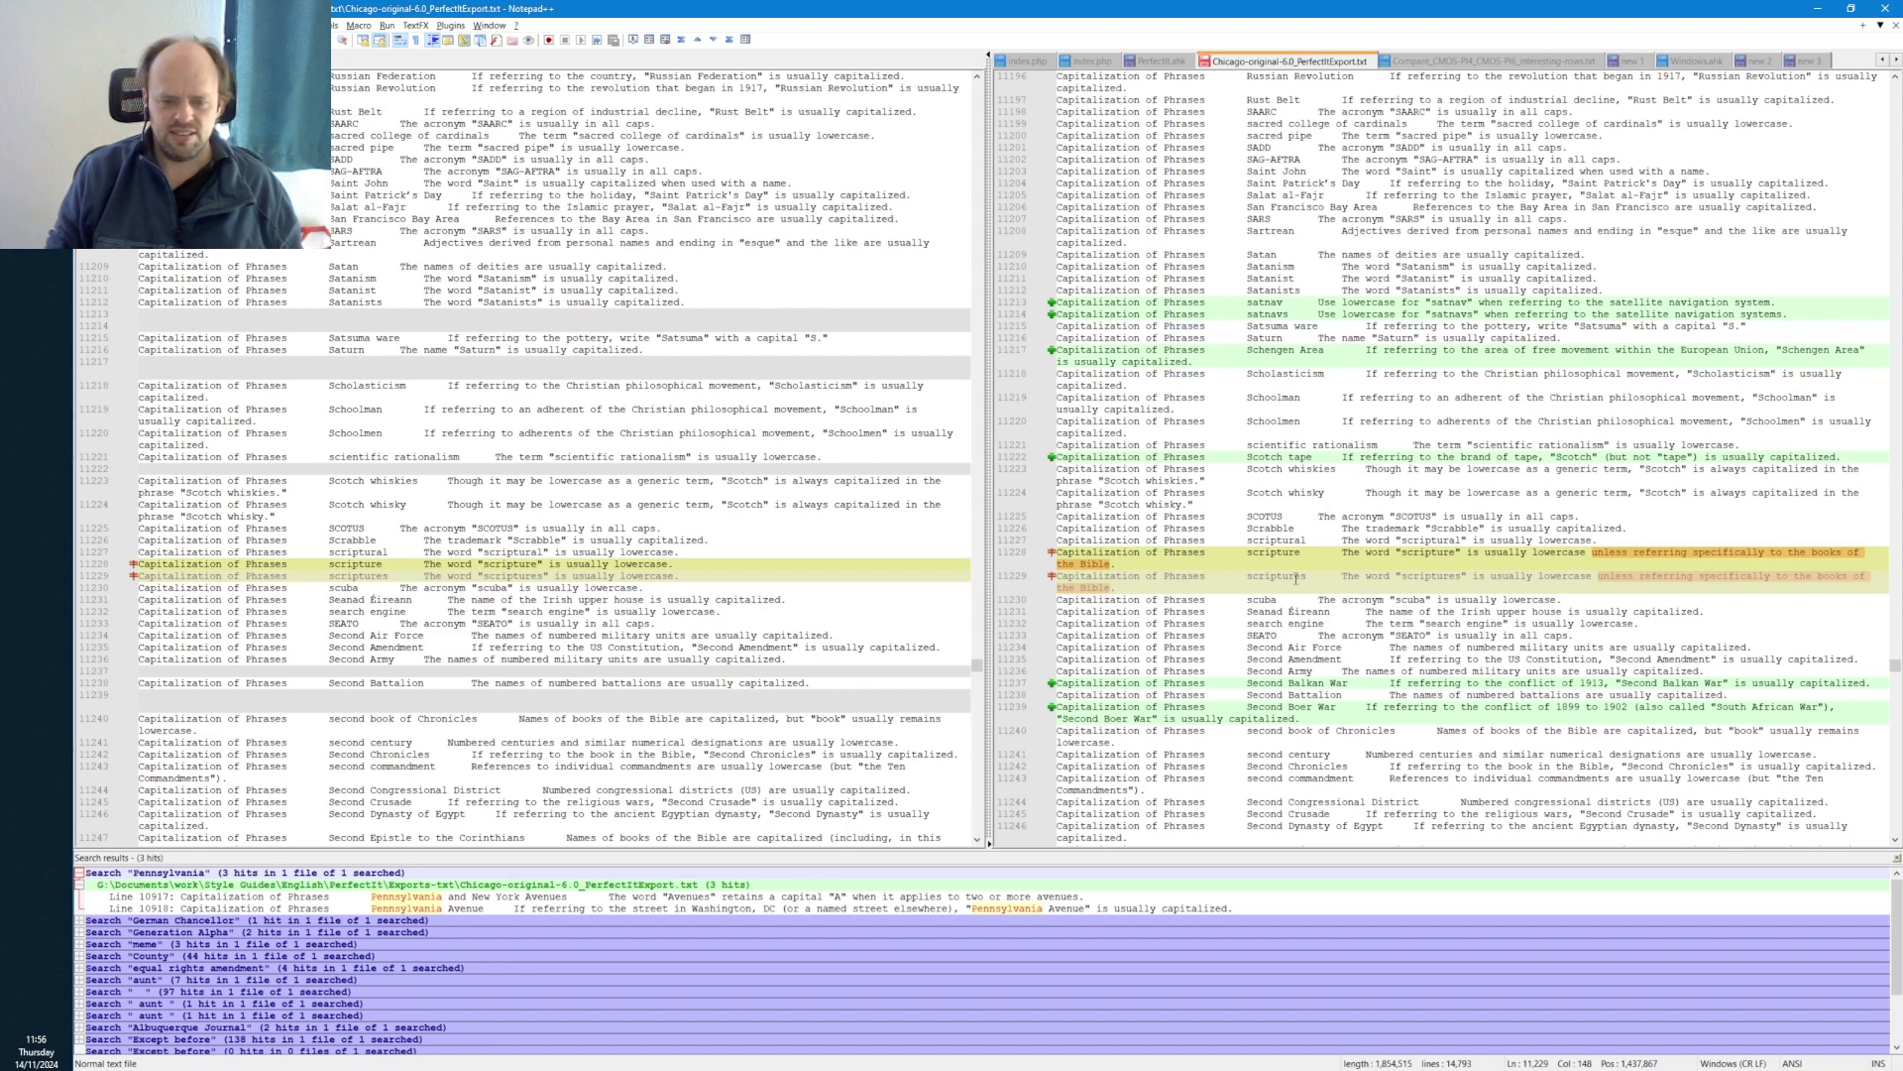
pyautogui.moveTo(1299, 555); pyautogui.dragTo(1248, 557)
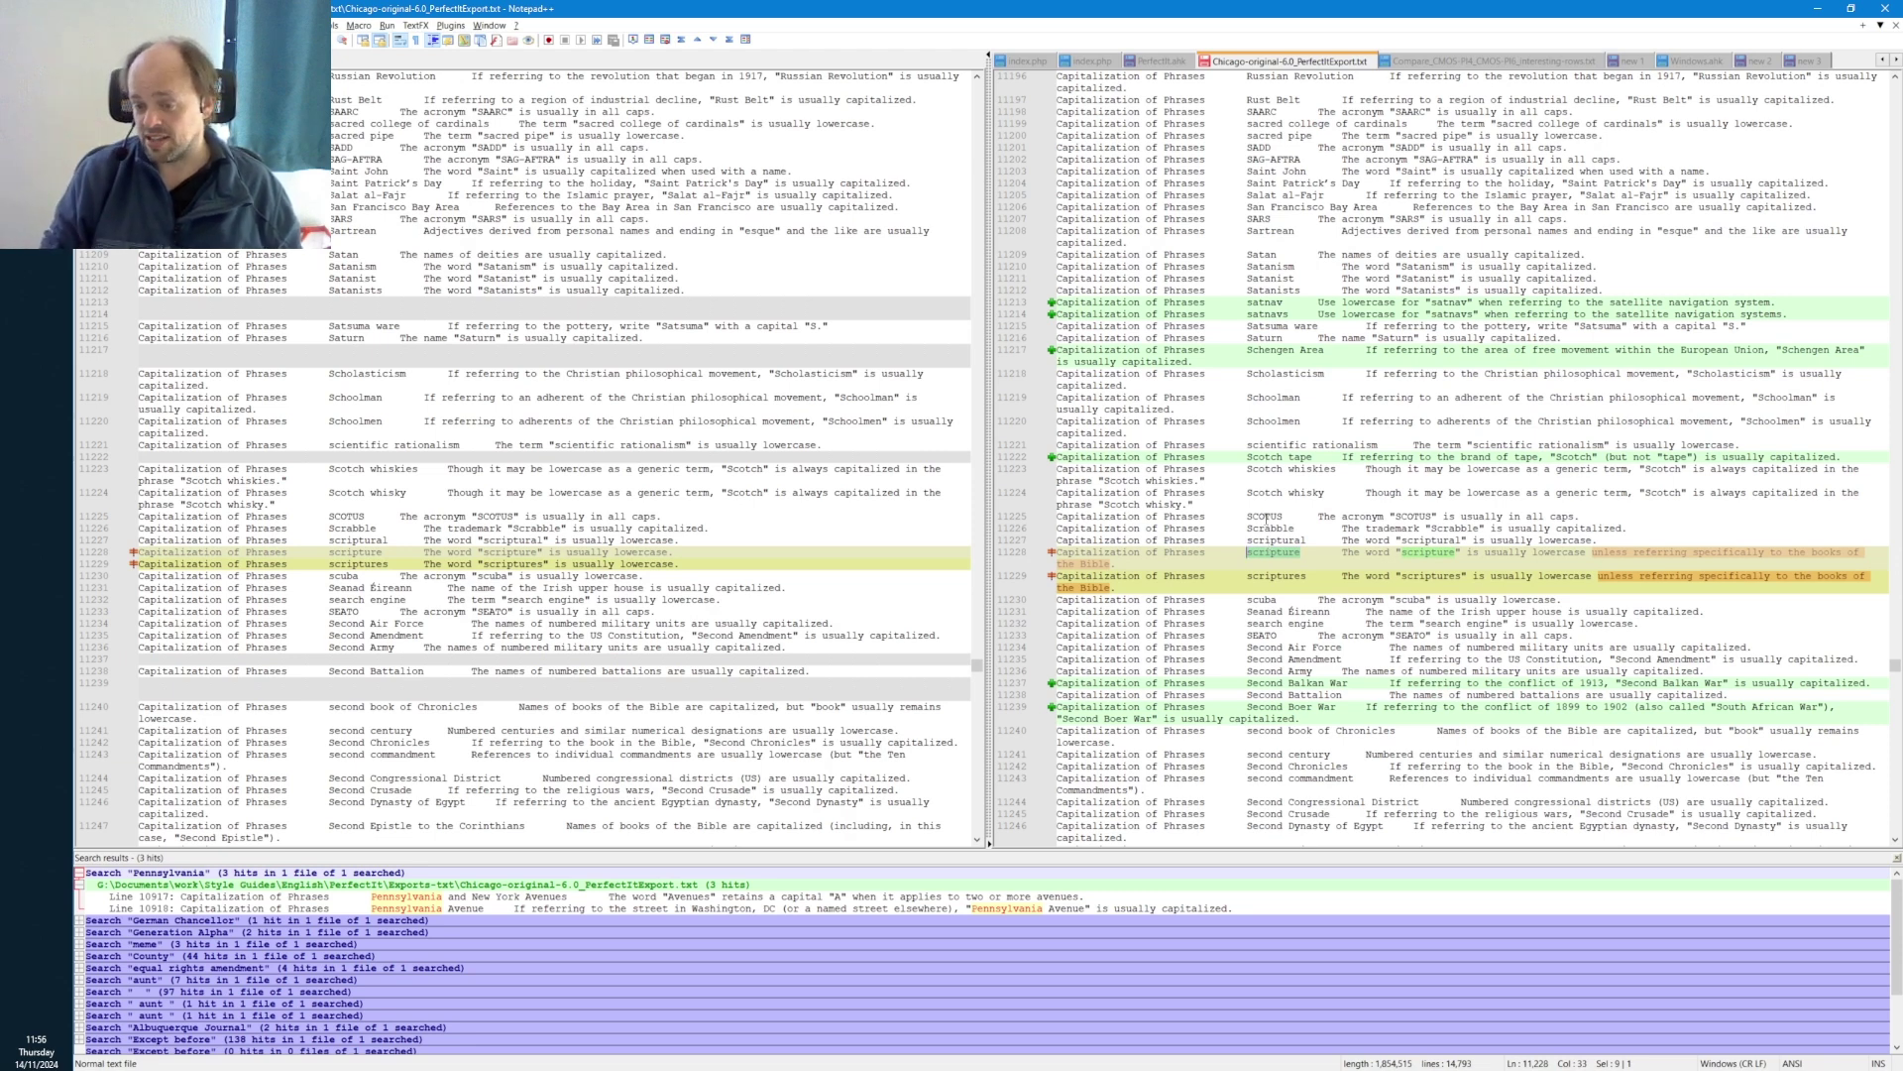
pyautogui.click(1283, 574)
pyautogui.click(1318, 552)
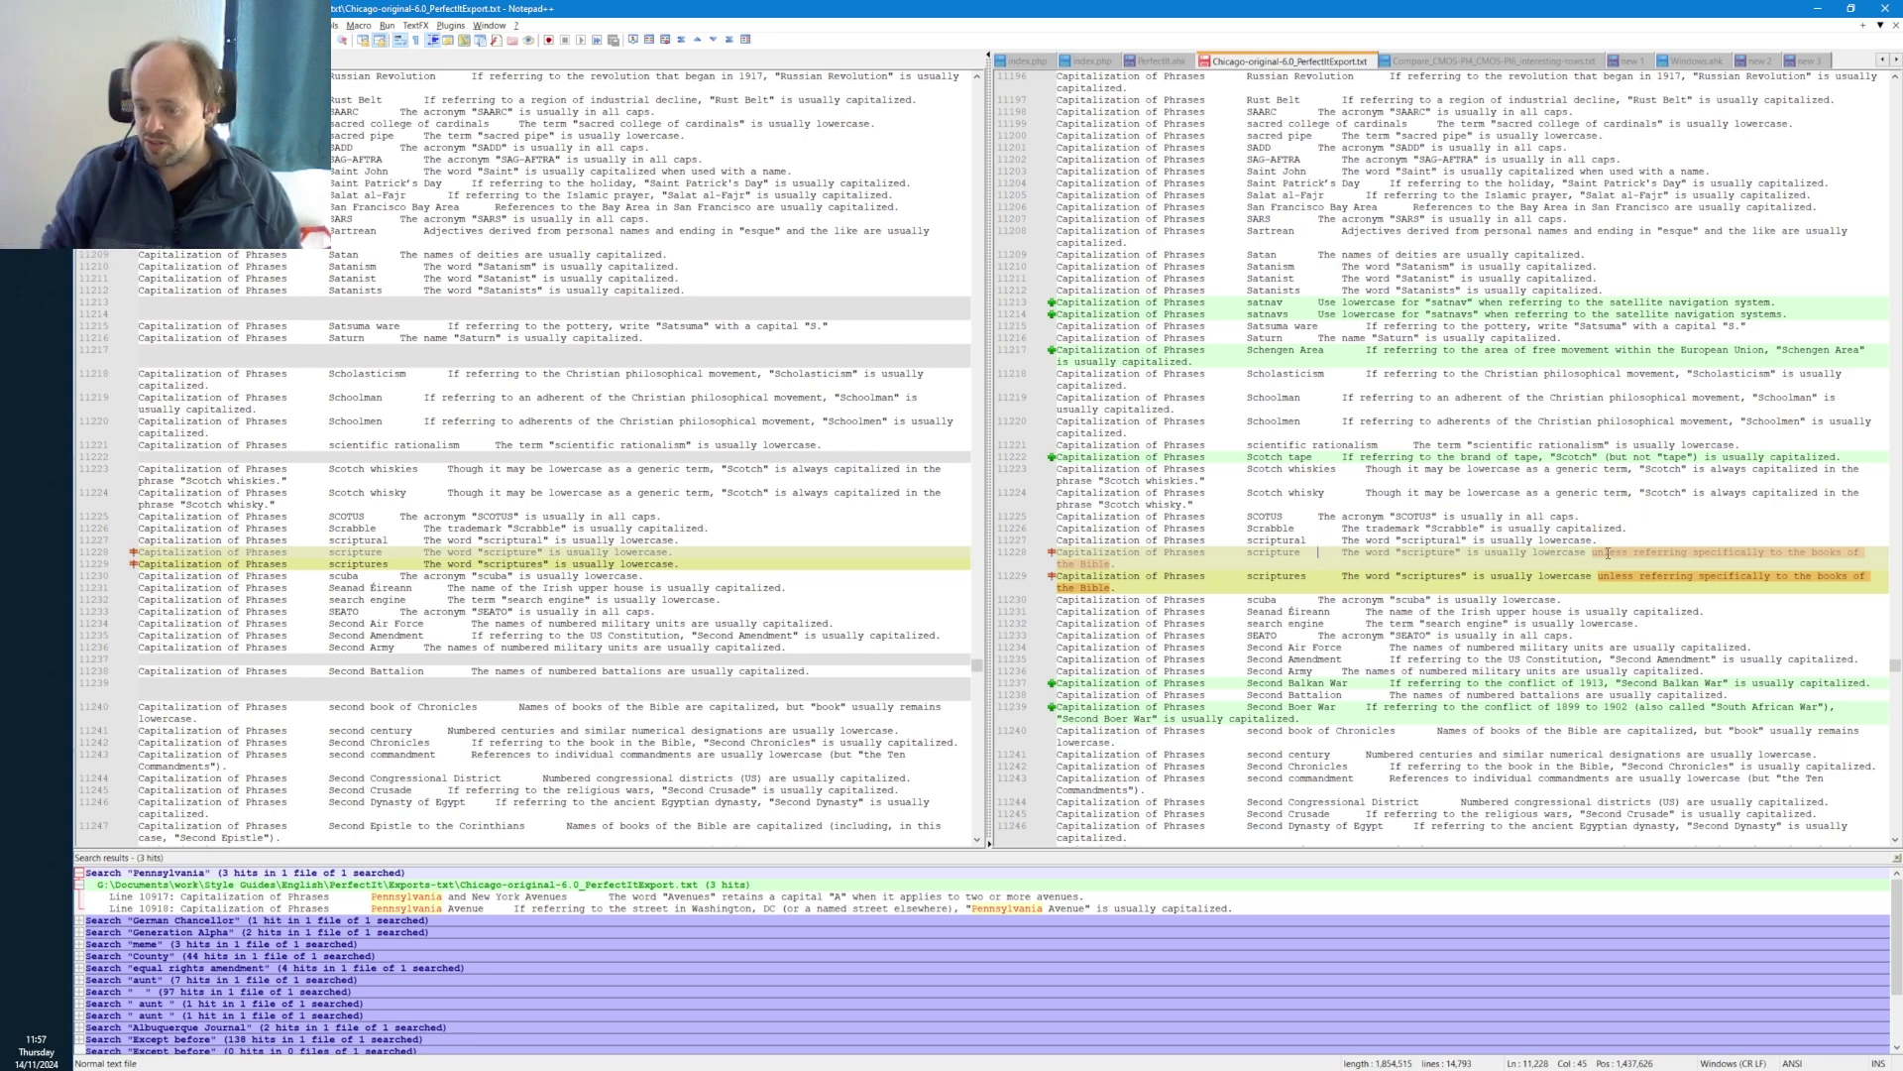
pyautogui.press('End')
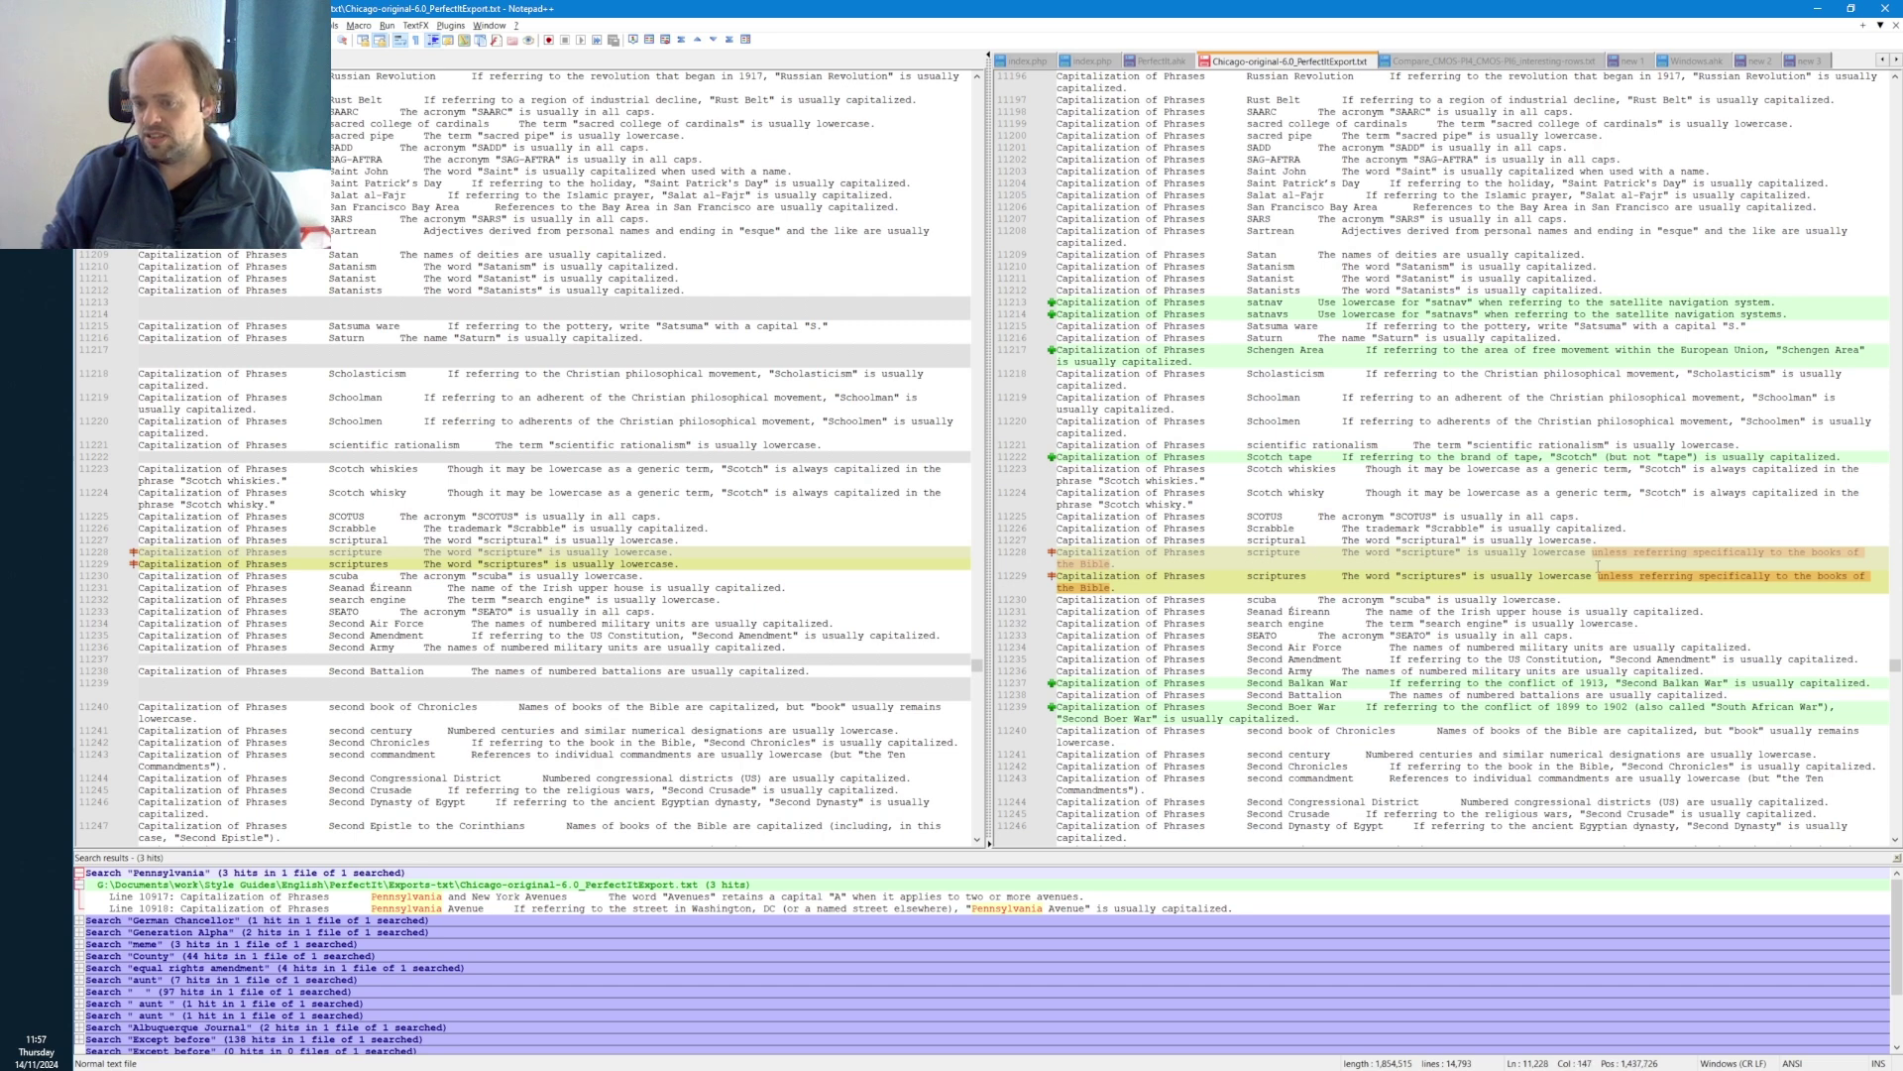
pyautogui.keyDown('shift'); pyautogui.click(1592, 552); pyautogui.keyUp('shift')
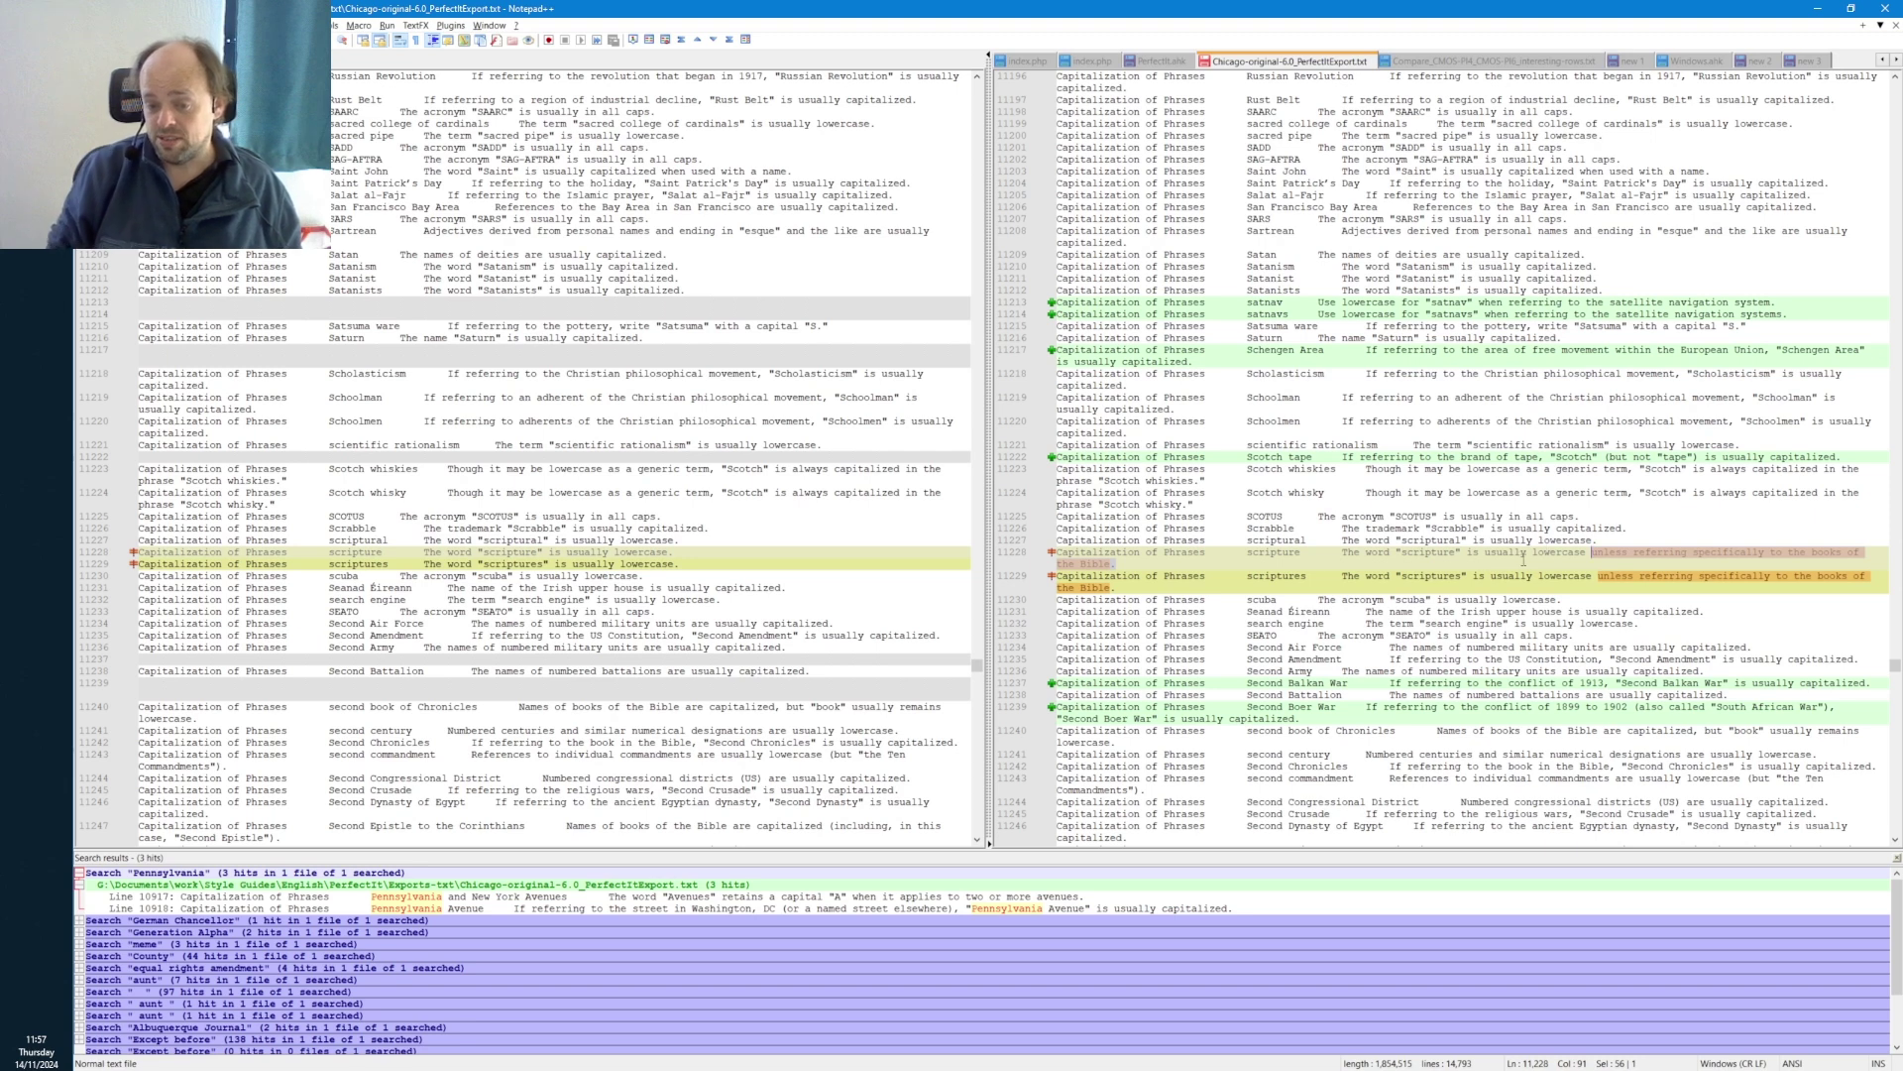
# - Check the "scripture" and "scriptures" entries in the 6.0 export and continue to the changed "Septuagint" and "Septuagintal" entries
pyautogui.click(1248, 555)
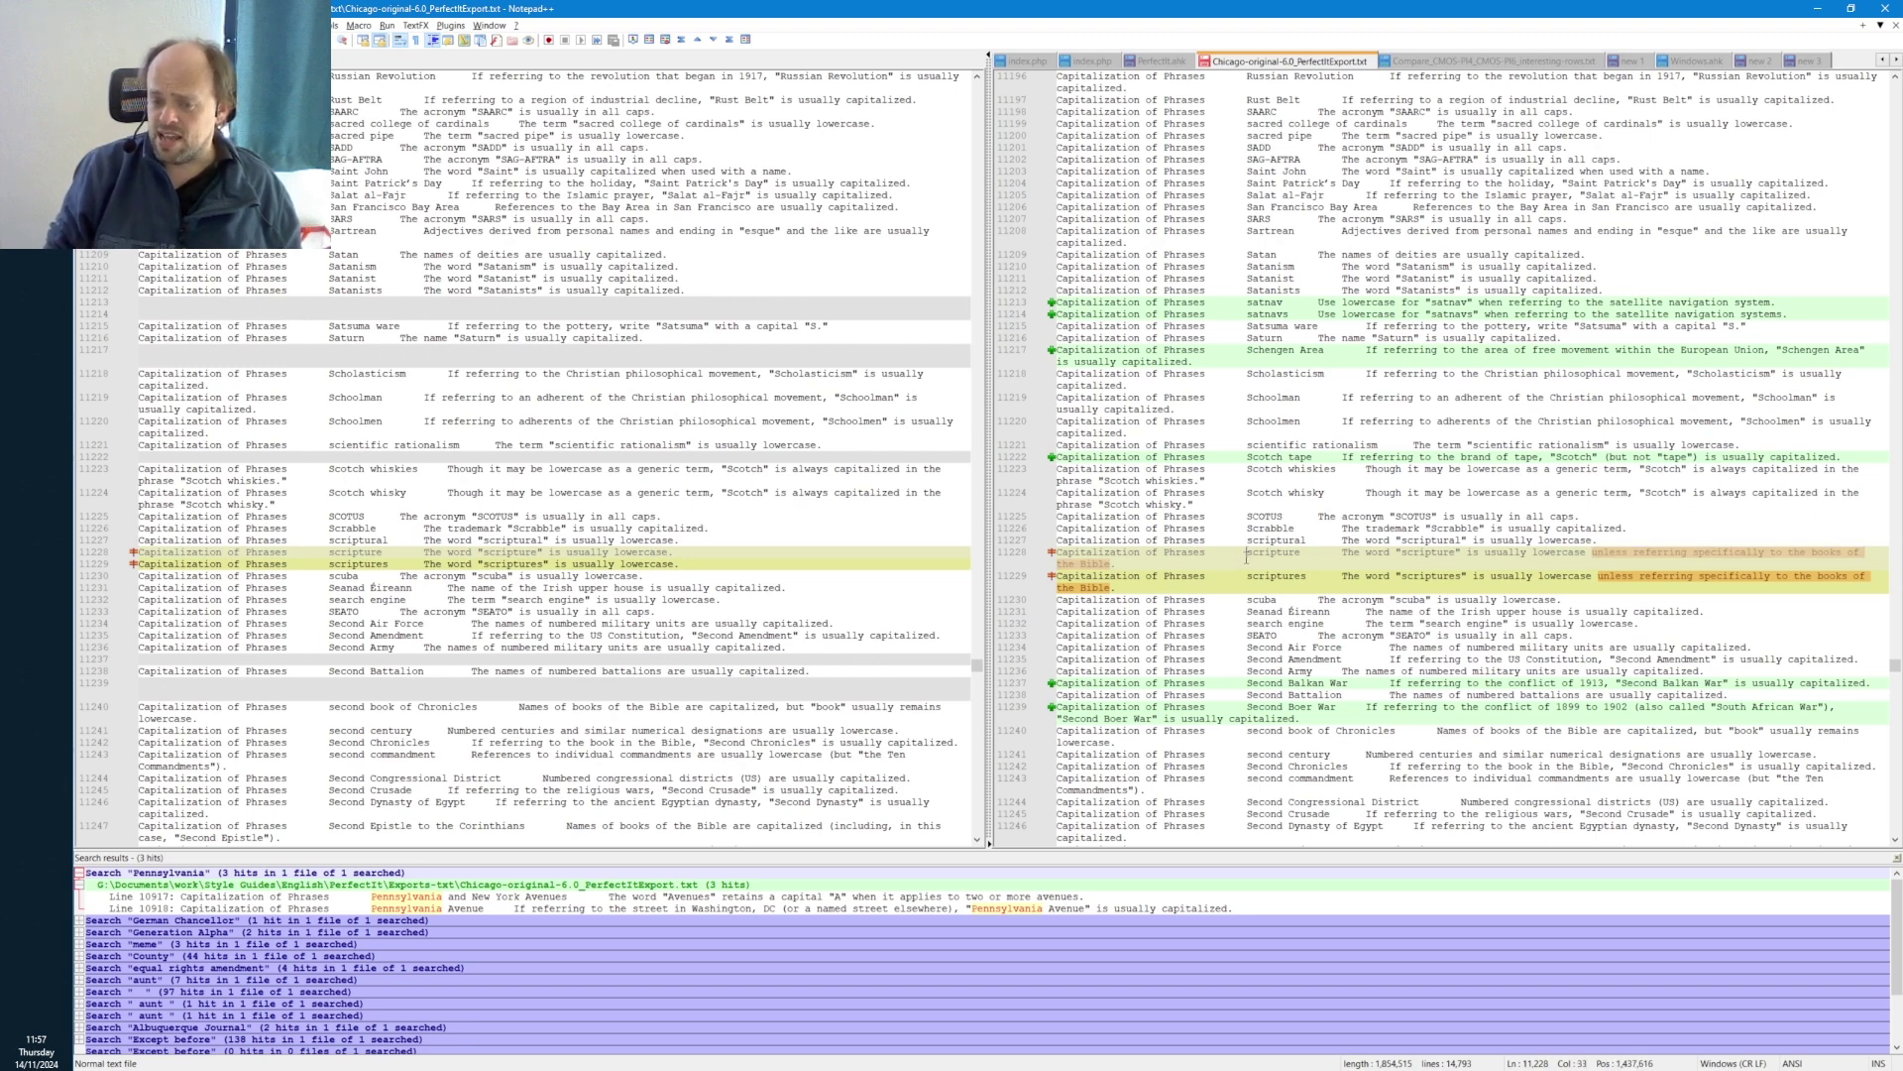
pyautogui.click(1246, 586)
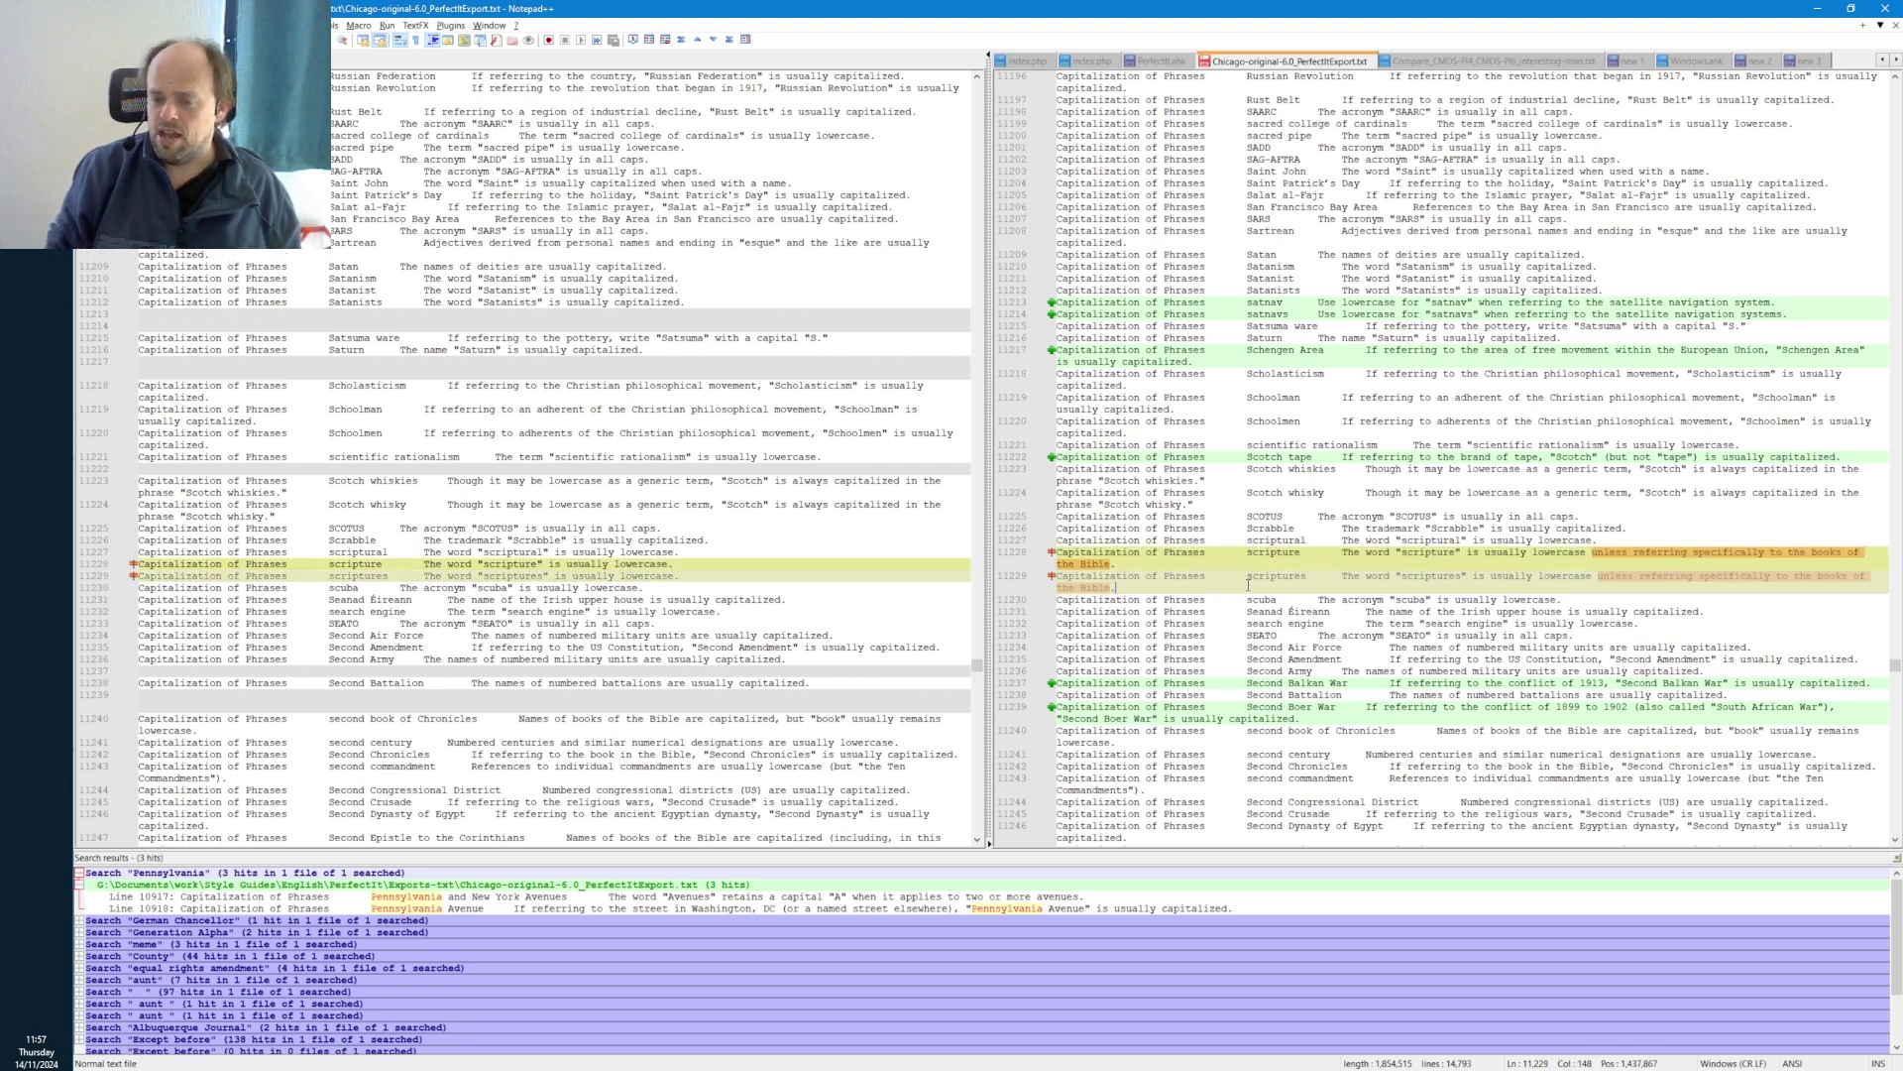
pyautogui.click(1344, 581)
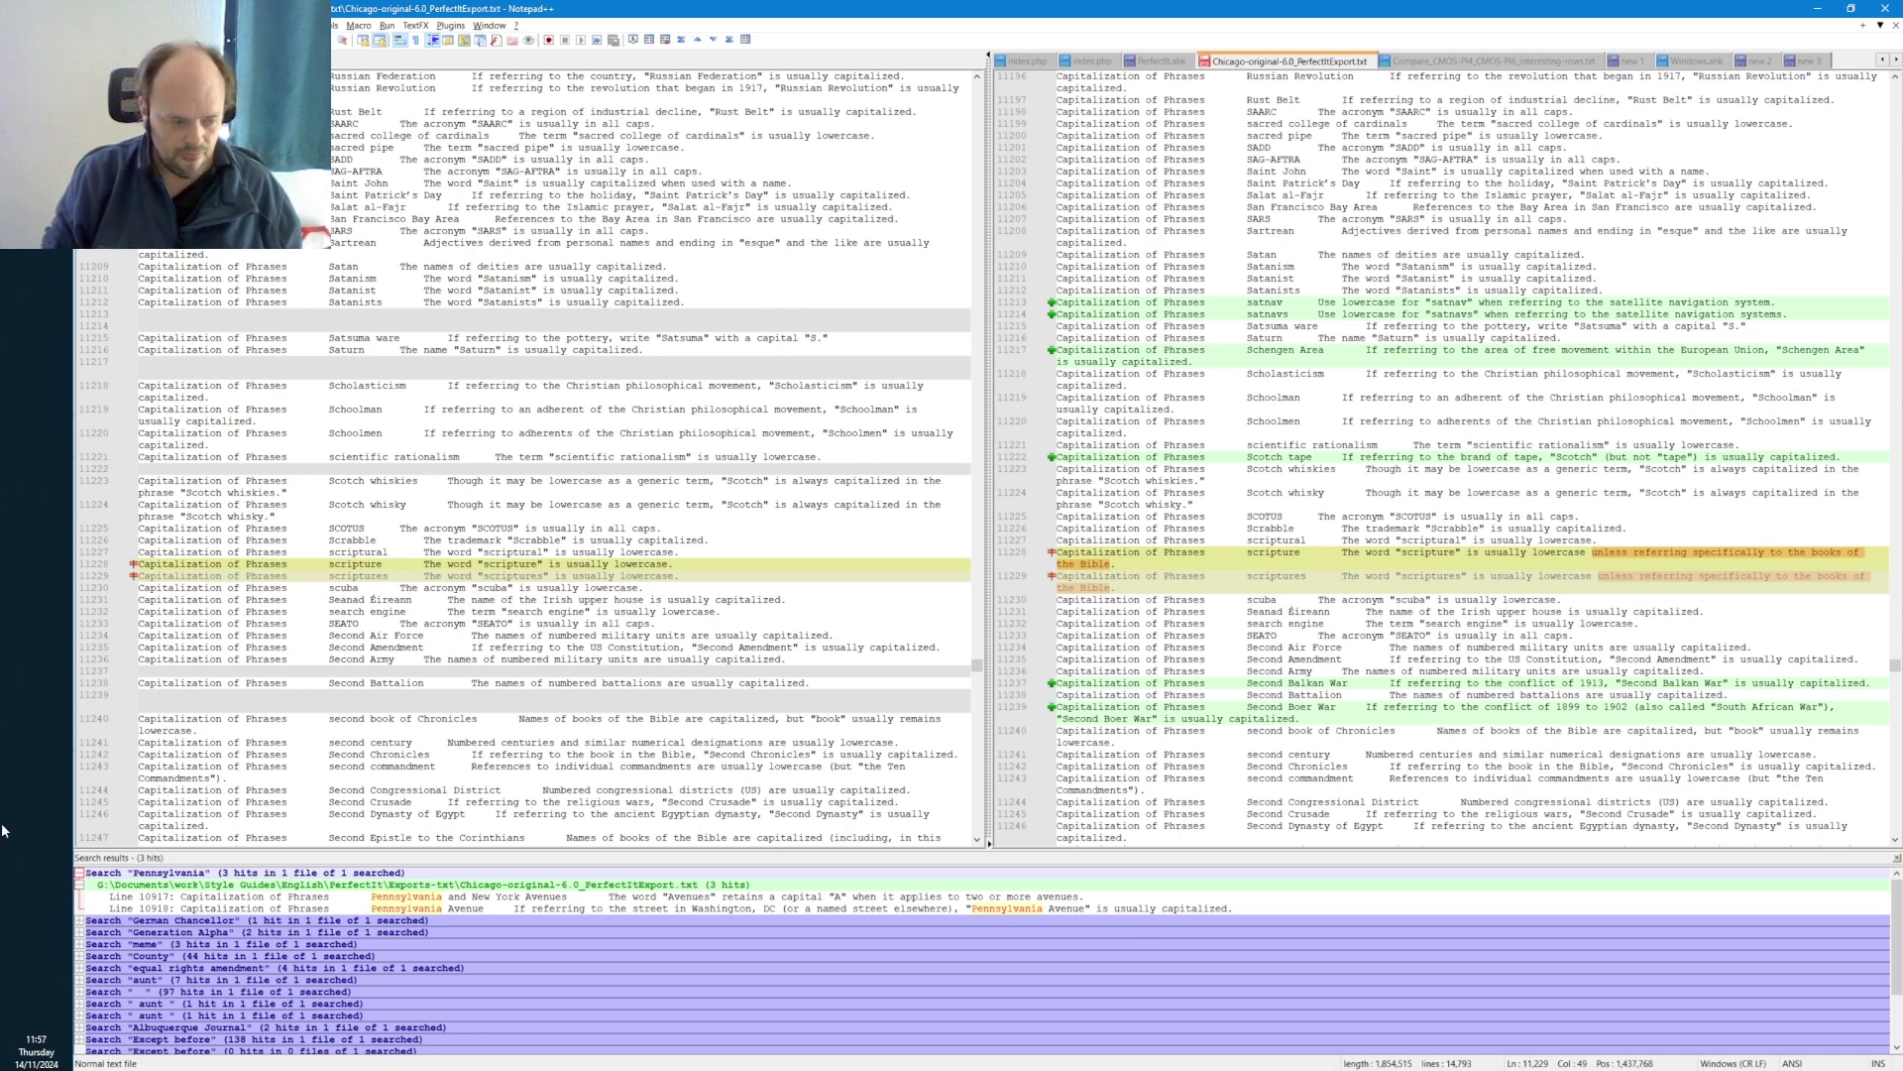
pyautogui.press('pagedown')
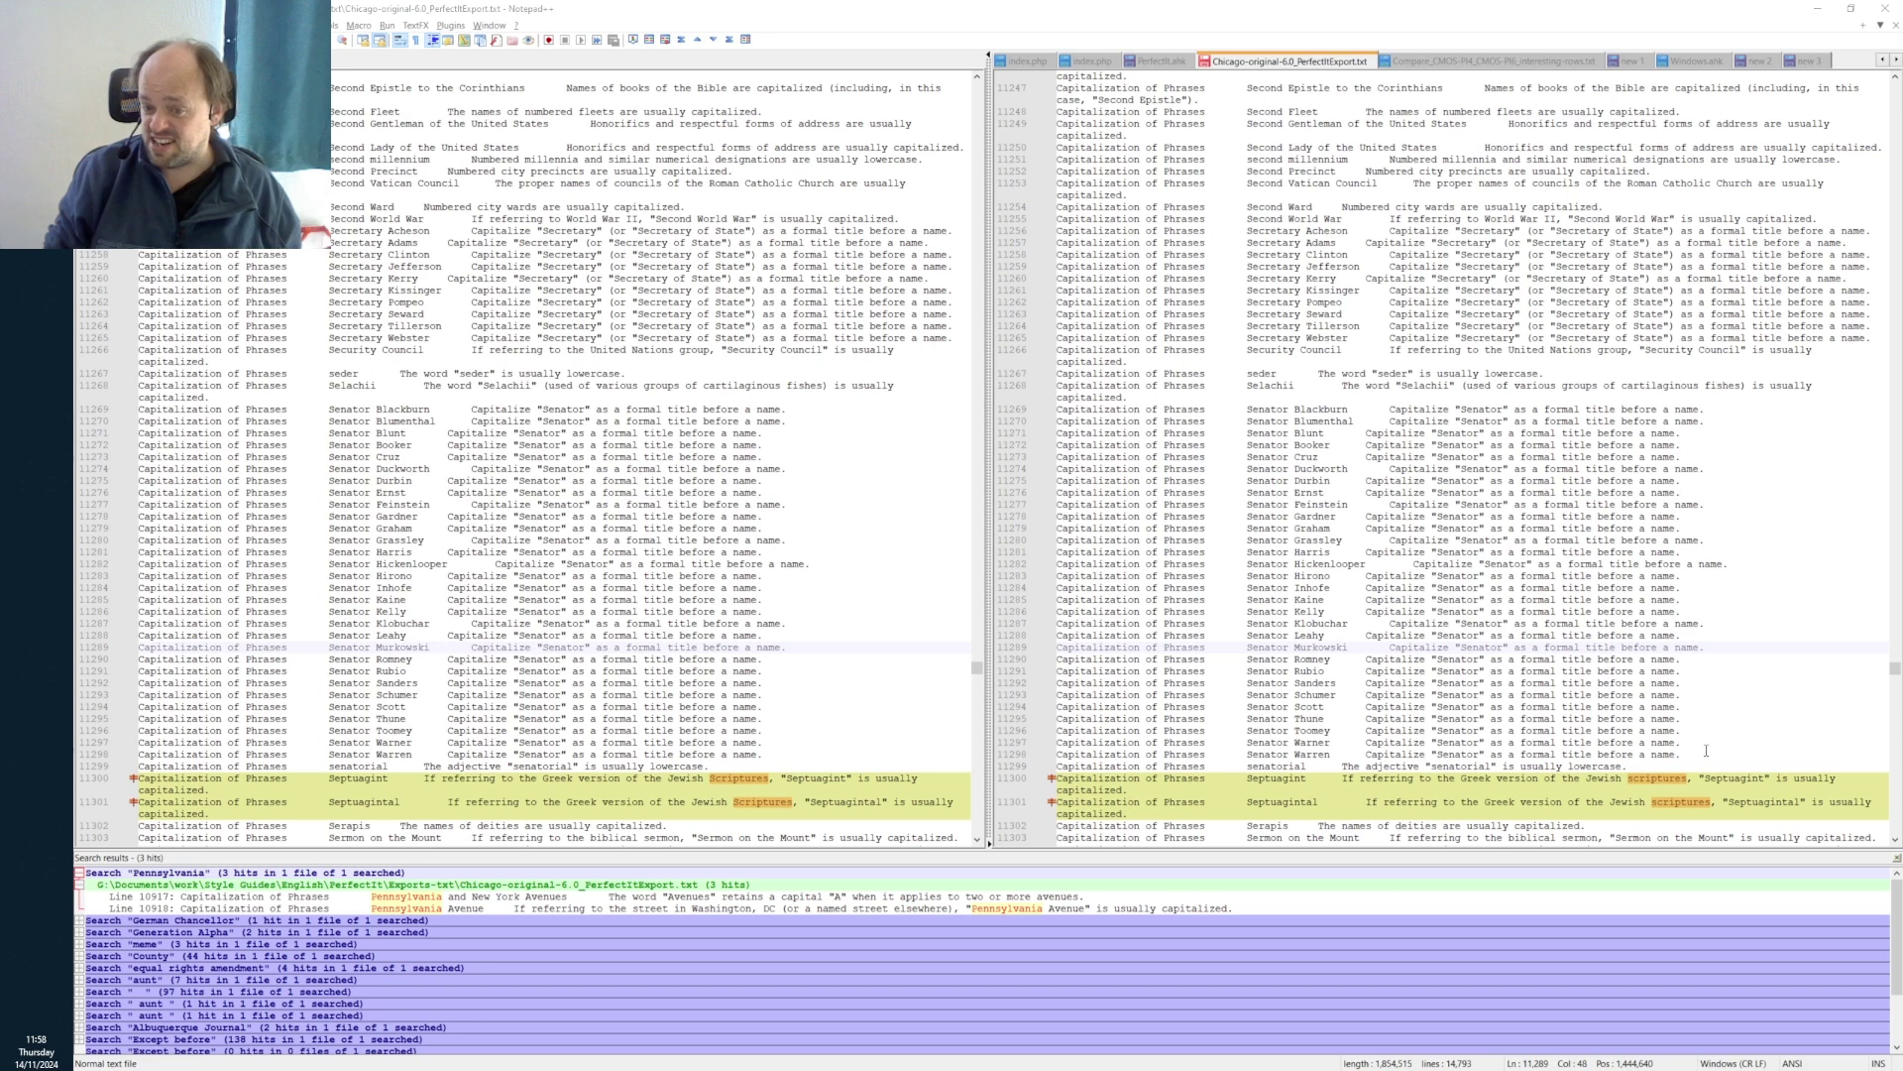
# - Examine the "Senator" title entries in the 6.0 export, highlighting the whole block and the "Senator Warren" entry
pyautogui.moveTo(1706, 750); pyautogui.dragTo(1058, 404)
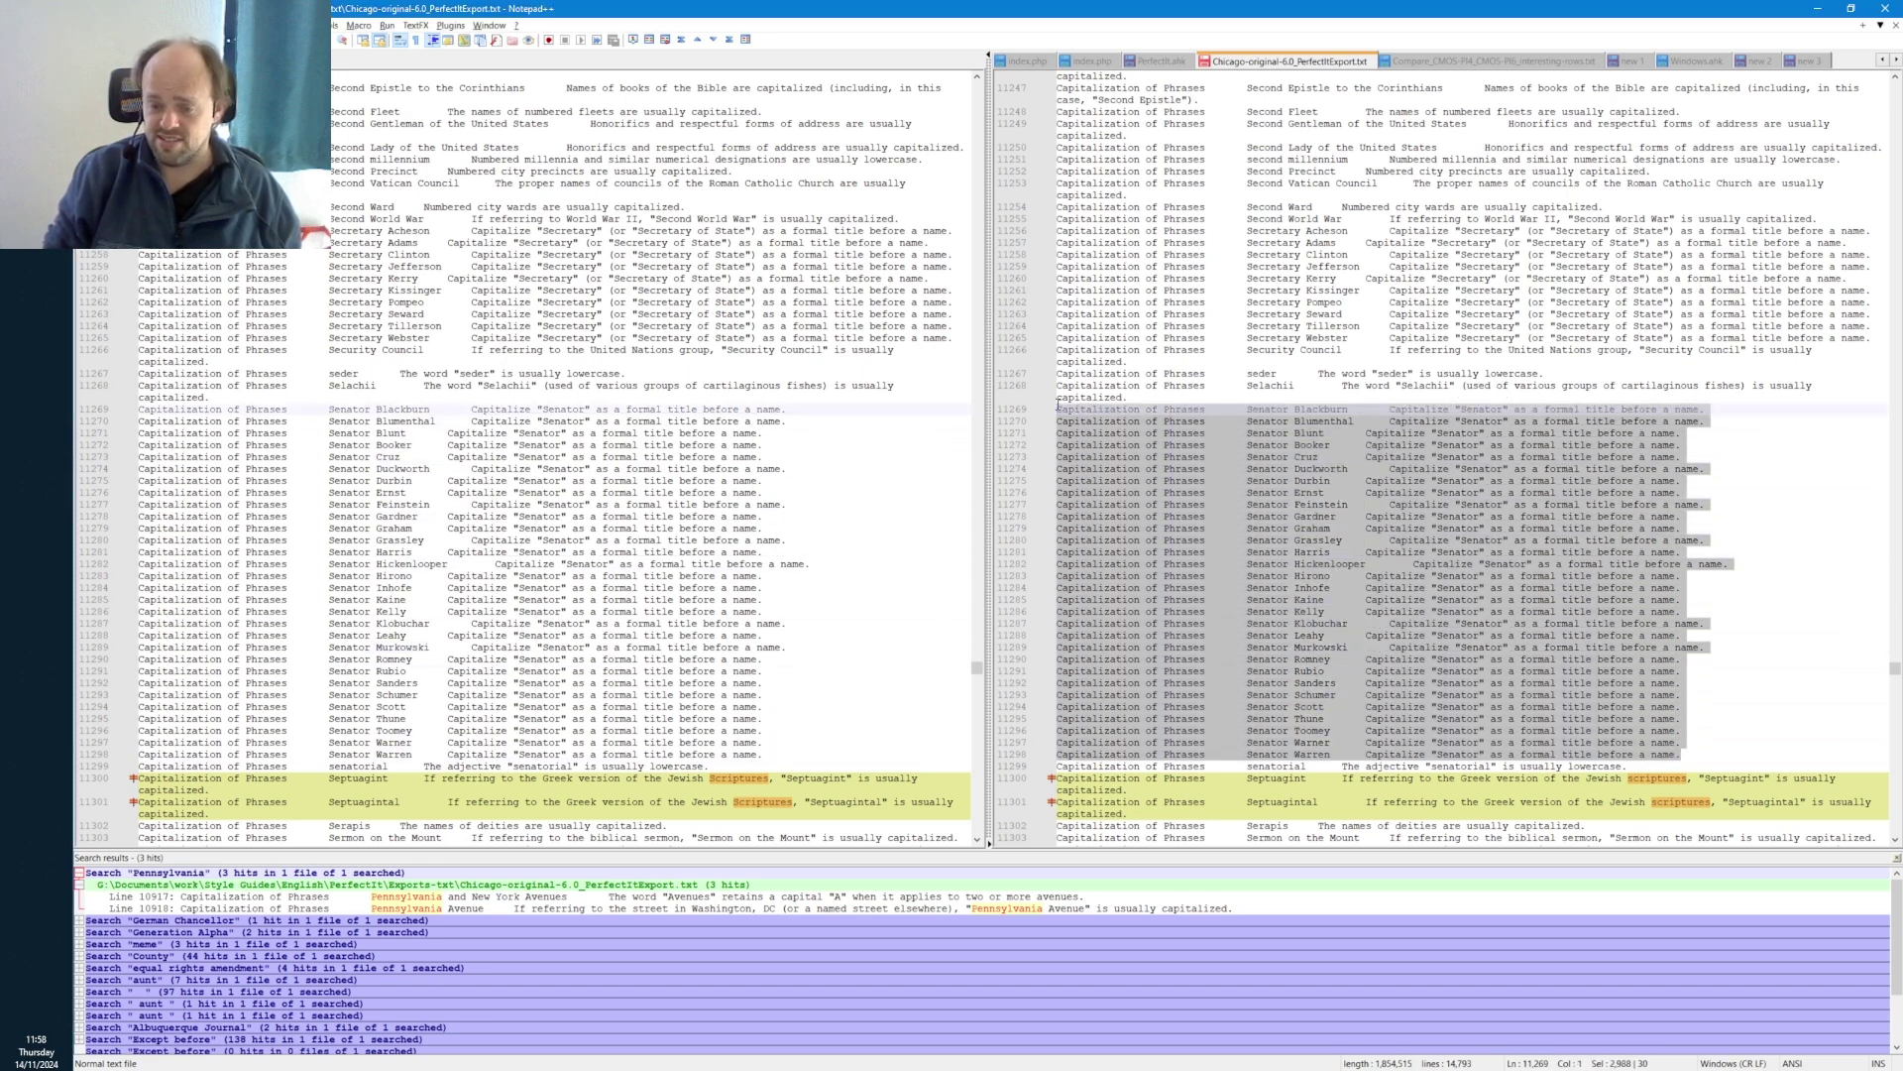
pyautogui.click(1770, 718)
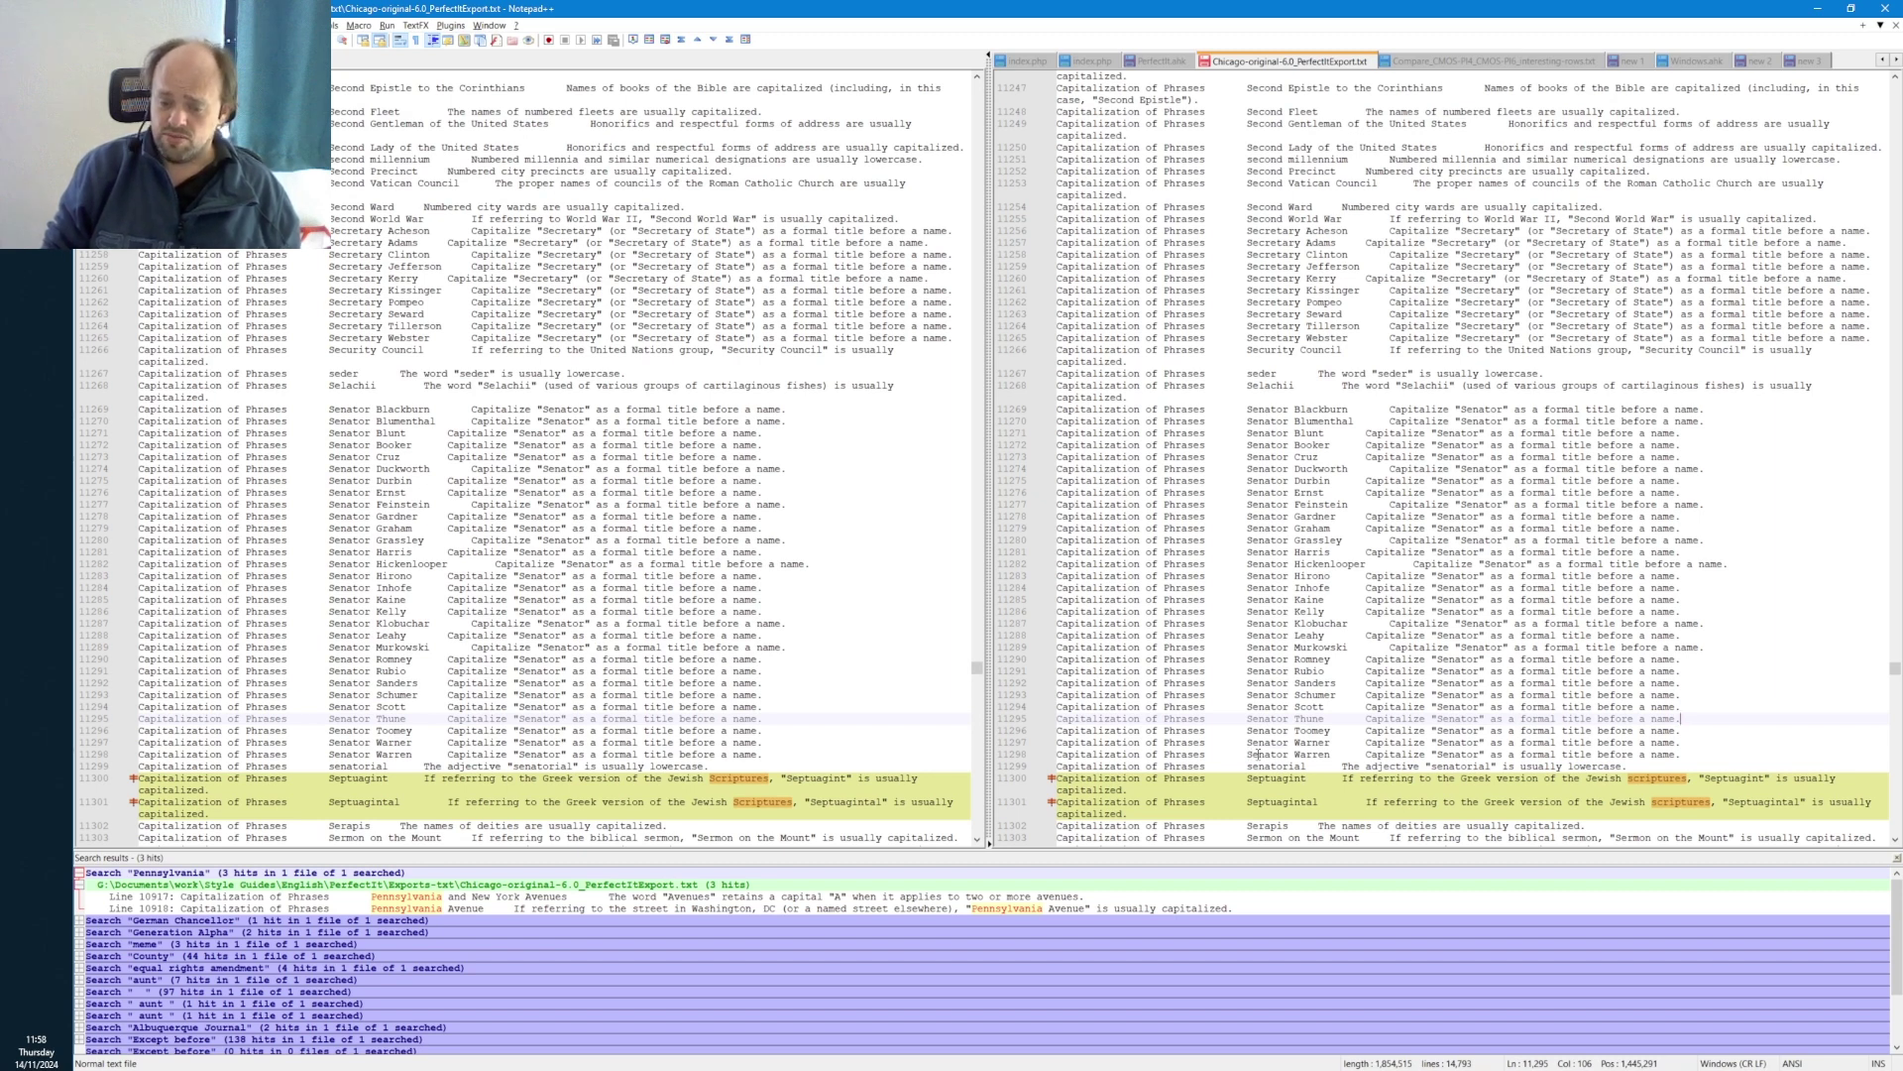
pyautogui.moveTo(1247, 753); pyautogui.dragTo(1299, 752)
pyautogui.click(1298, 753)
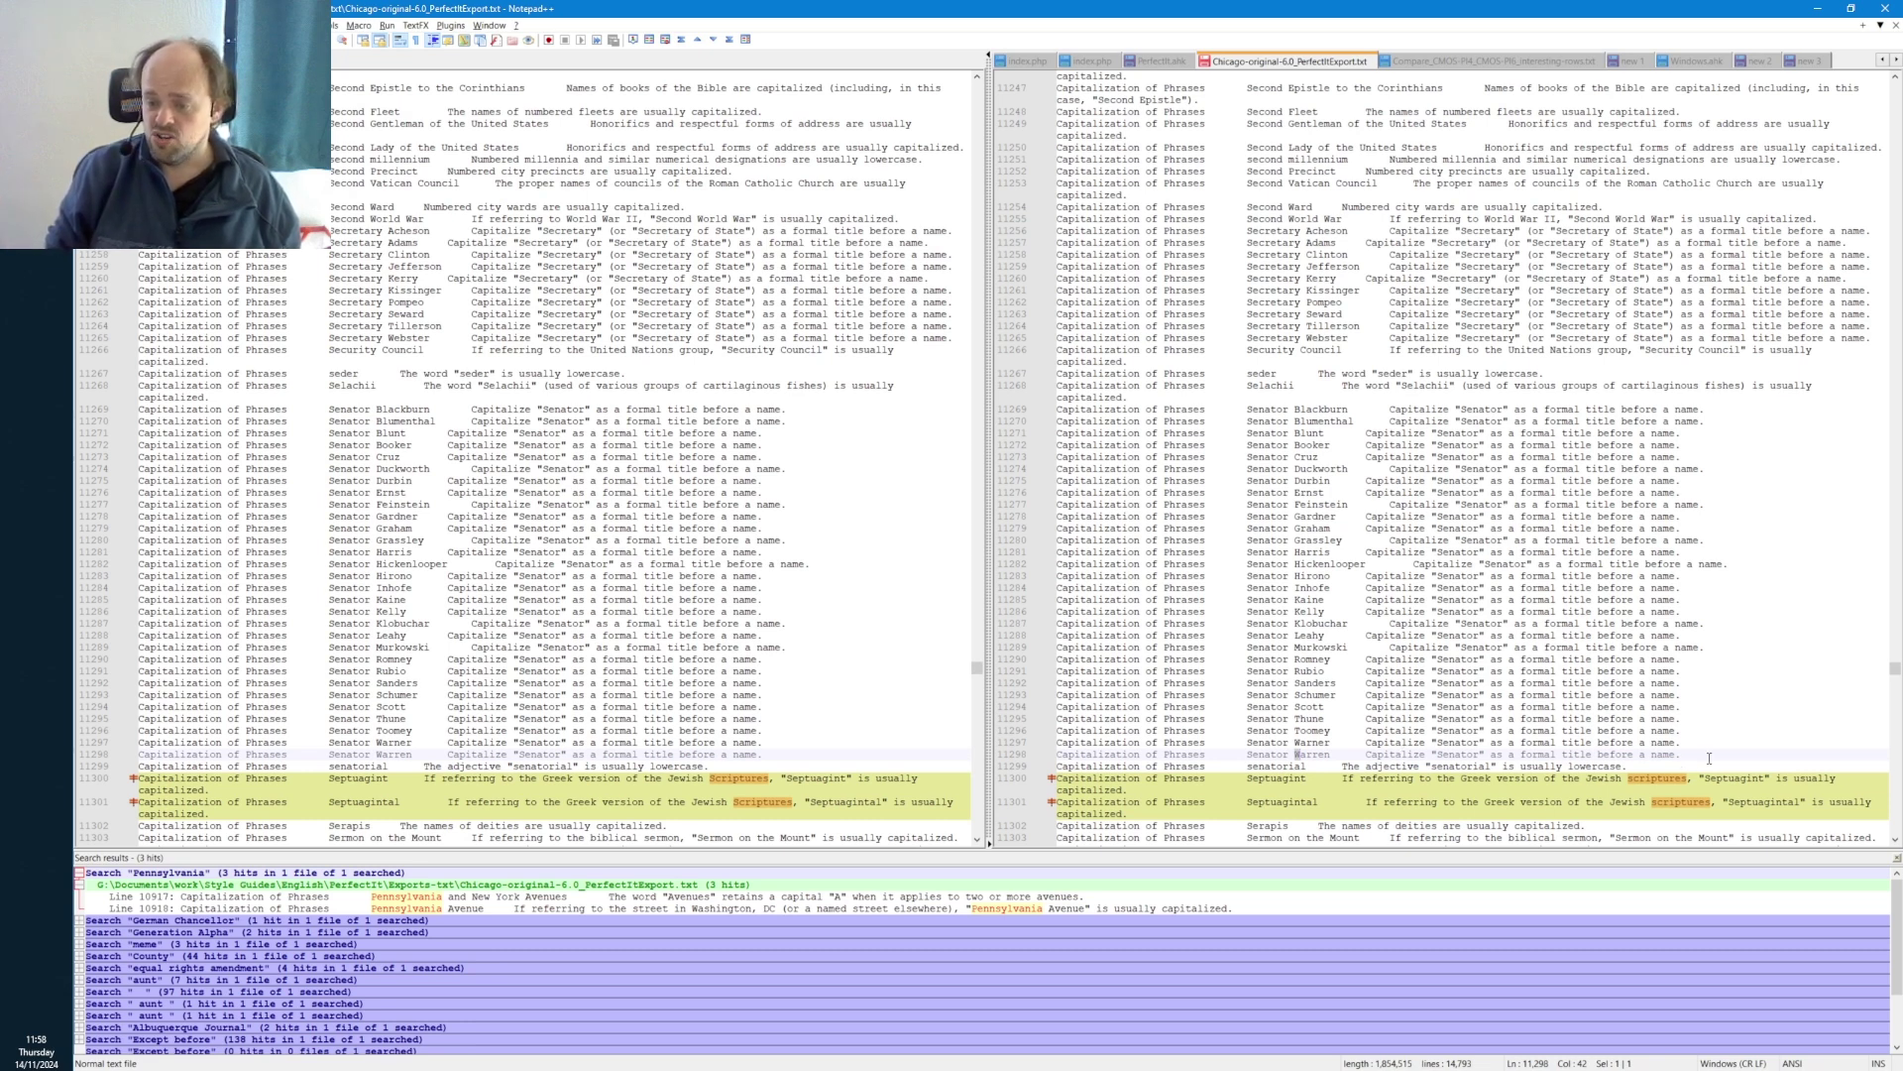
pyautogui.moveTo(1696, 755); pyautogui.dragTo(1090, 473)
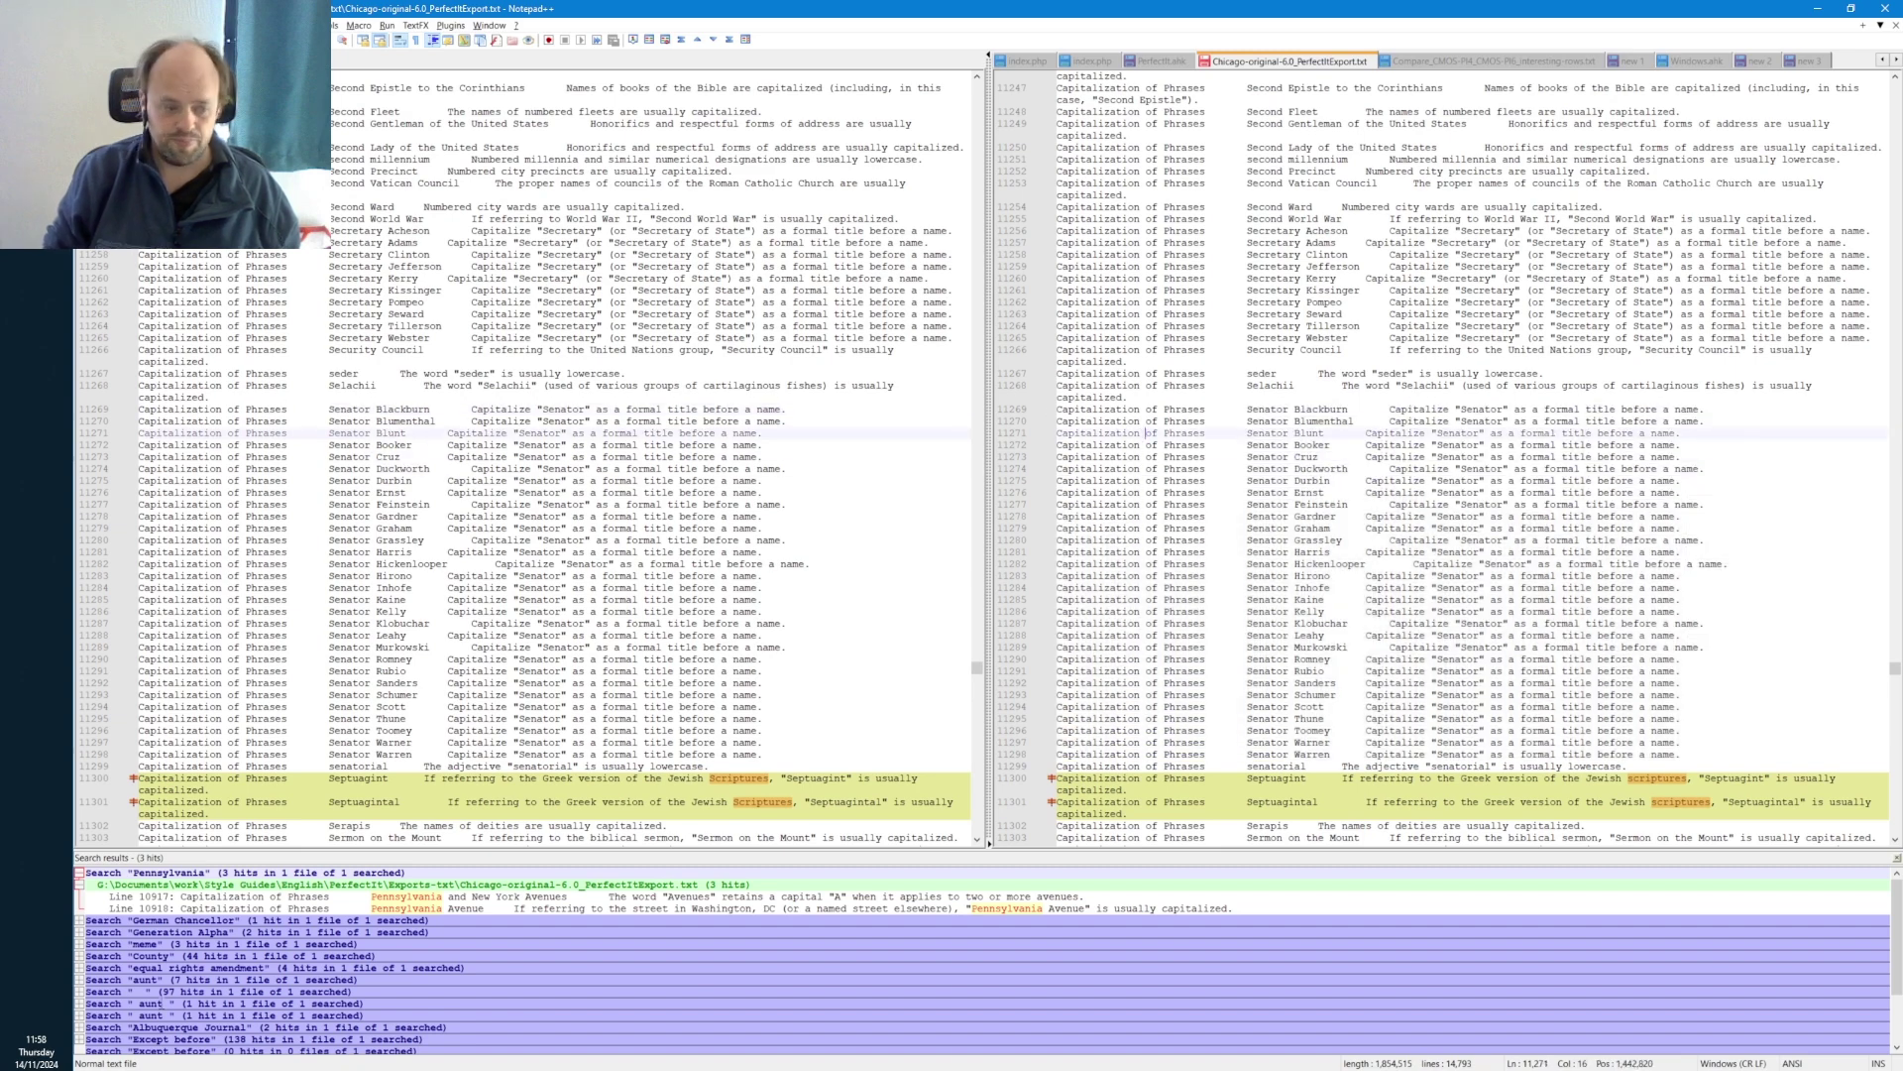
# - Compare the "Compound Words Numbers" rule in both exports and highlight the "Except before" exception in the 5.0 version
pyautogui.hotkey('ctrl', 'pagedown')
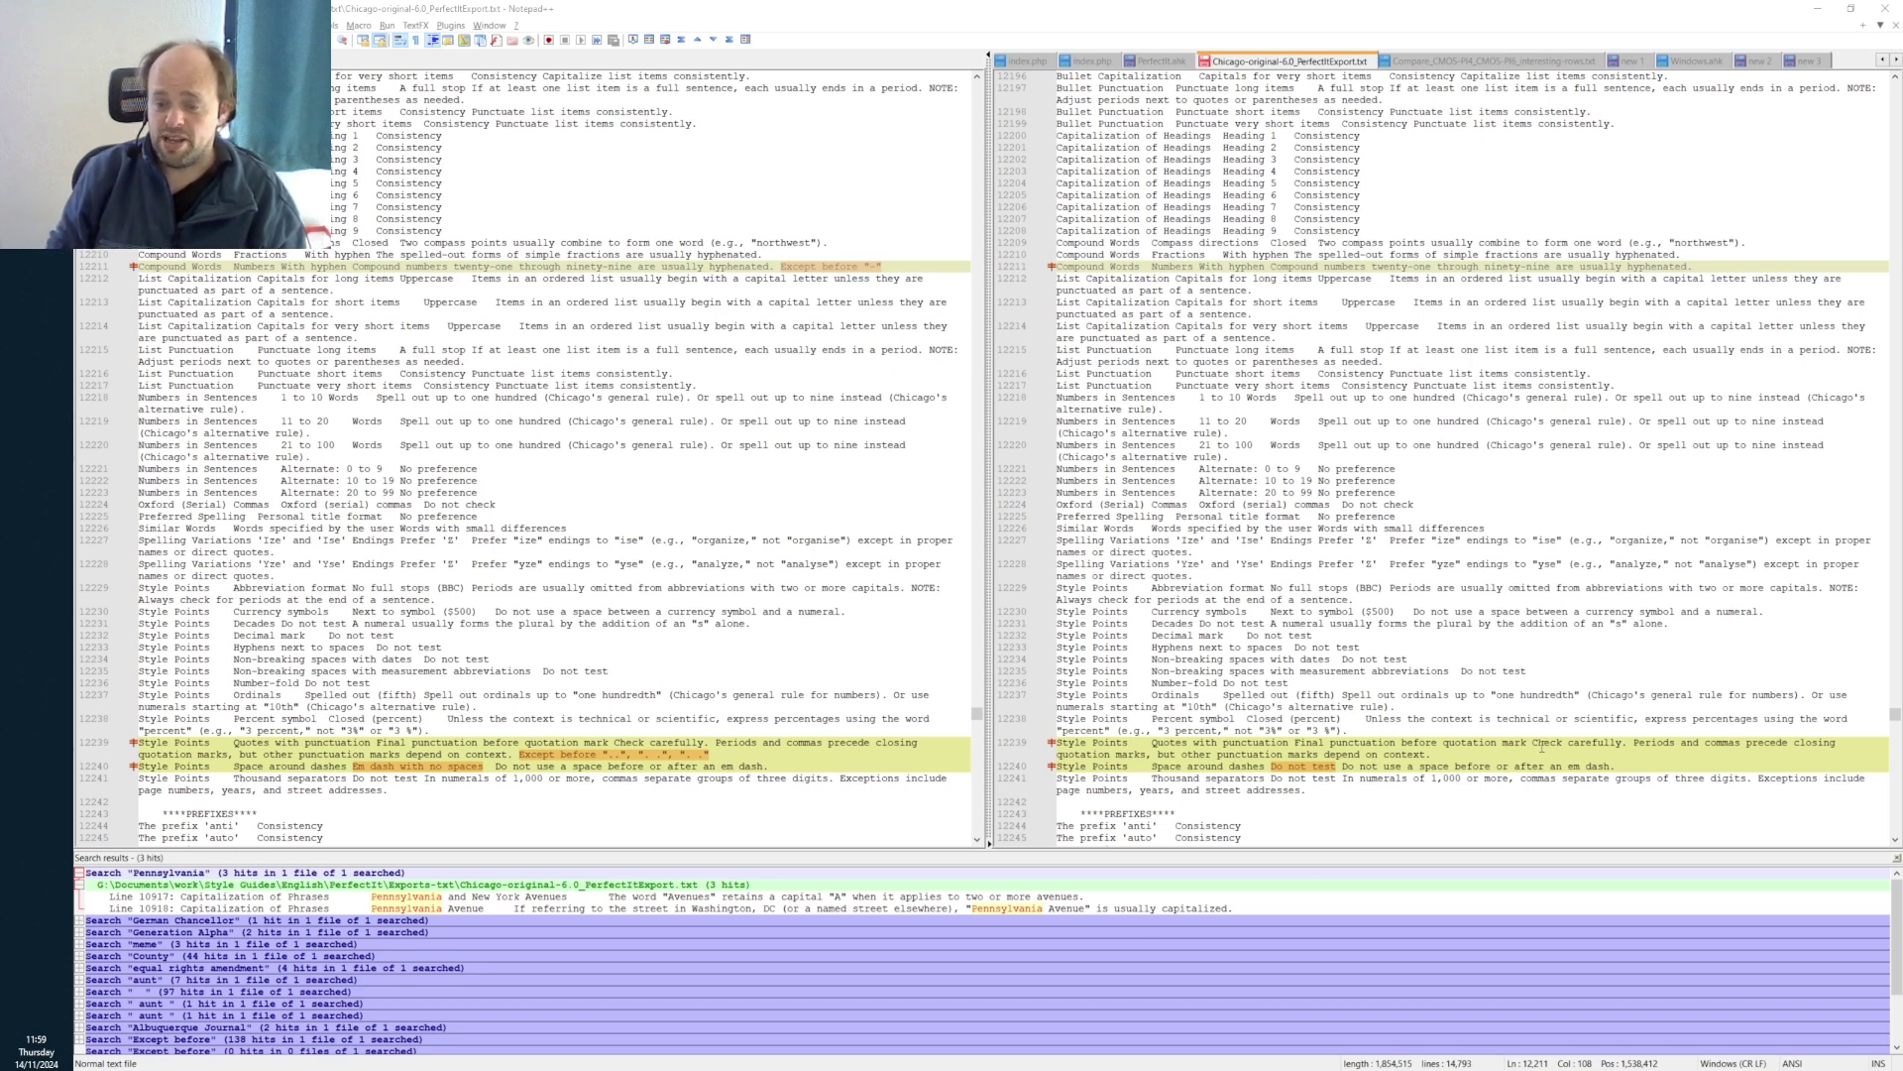
pyautogui.click(893, 265)
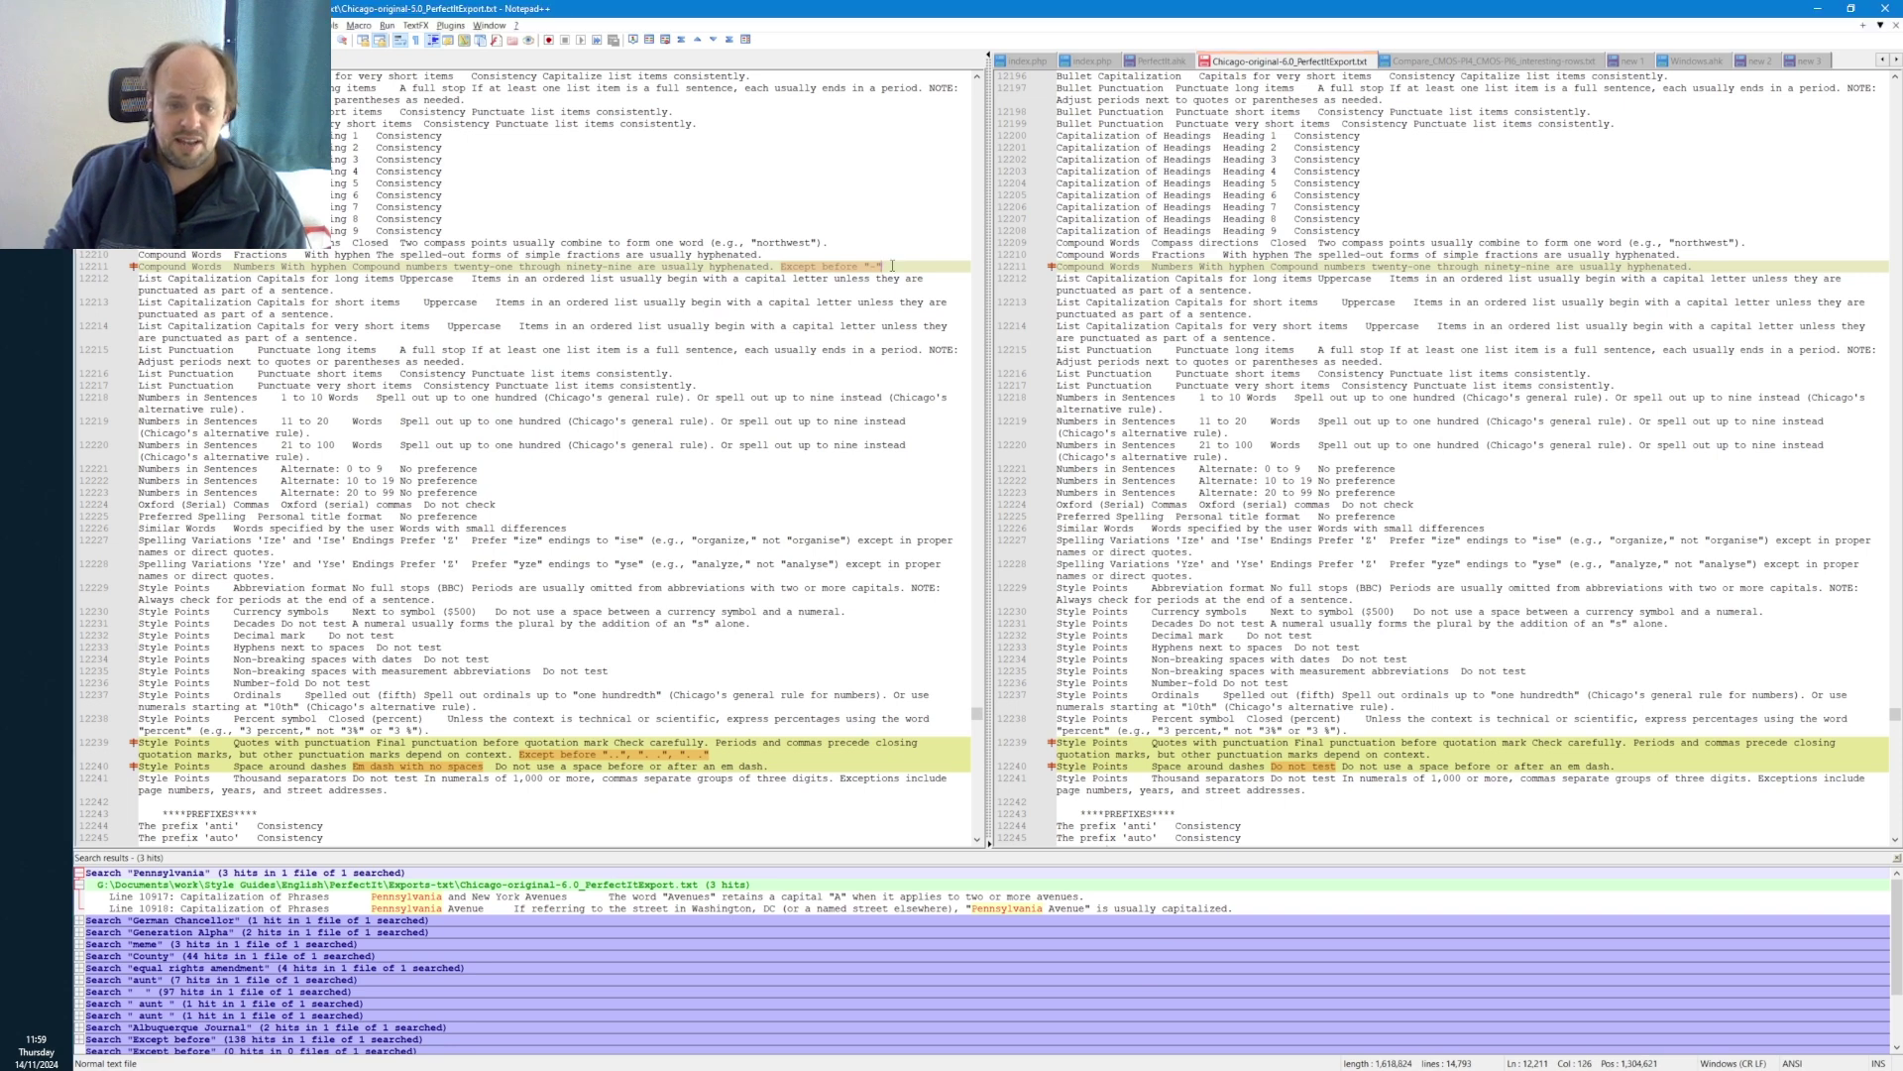
pyautogui.moveTo(893, 265); pyautogui.dragTo(777, 266)
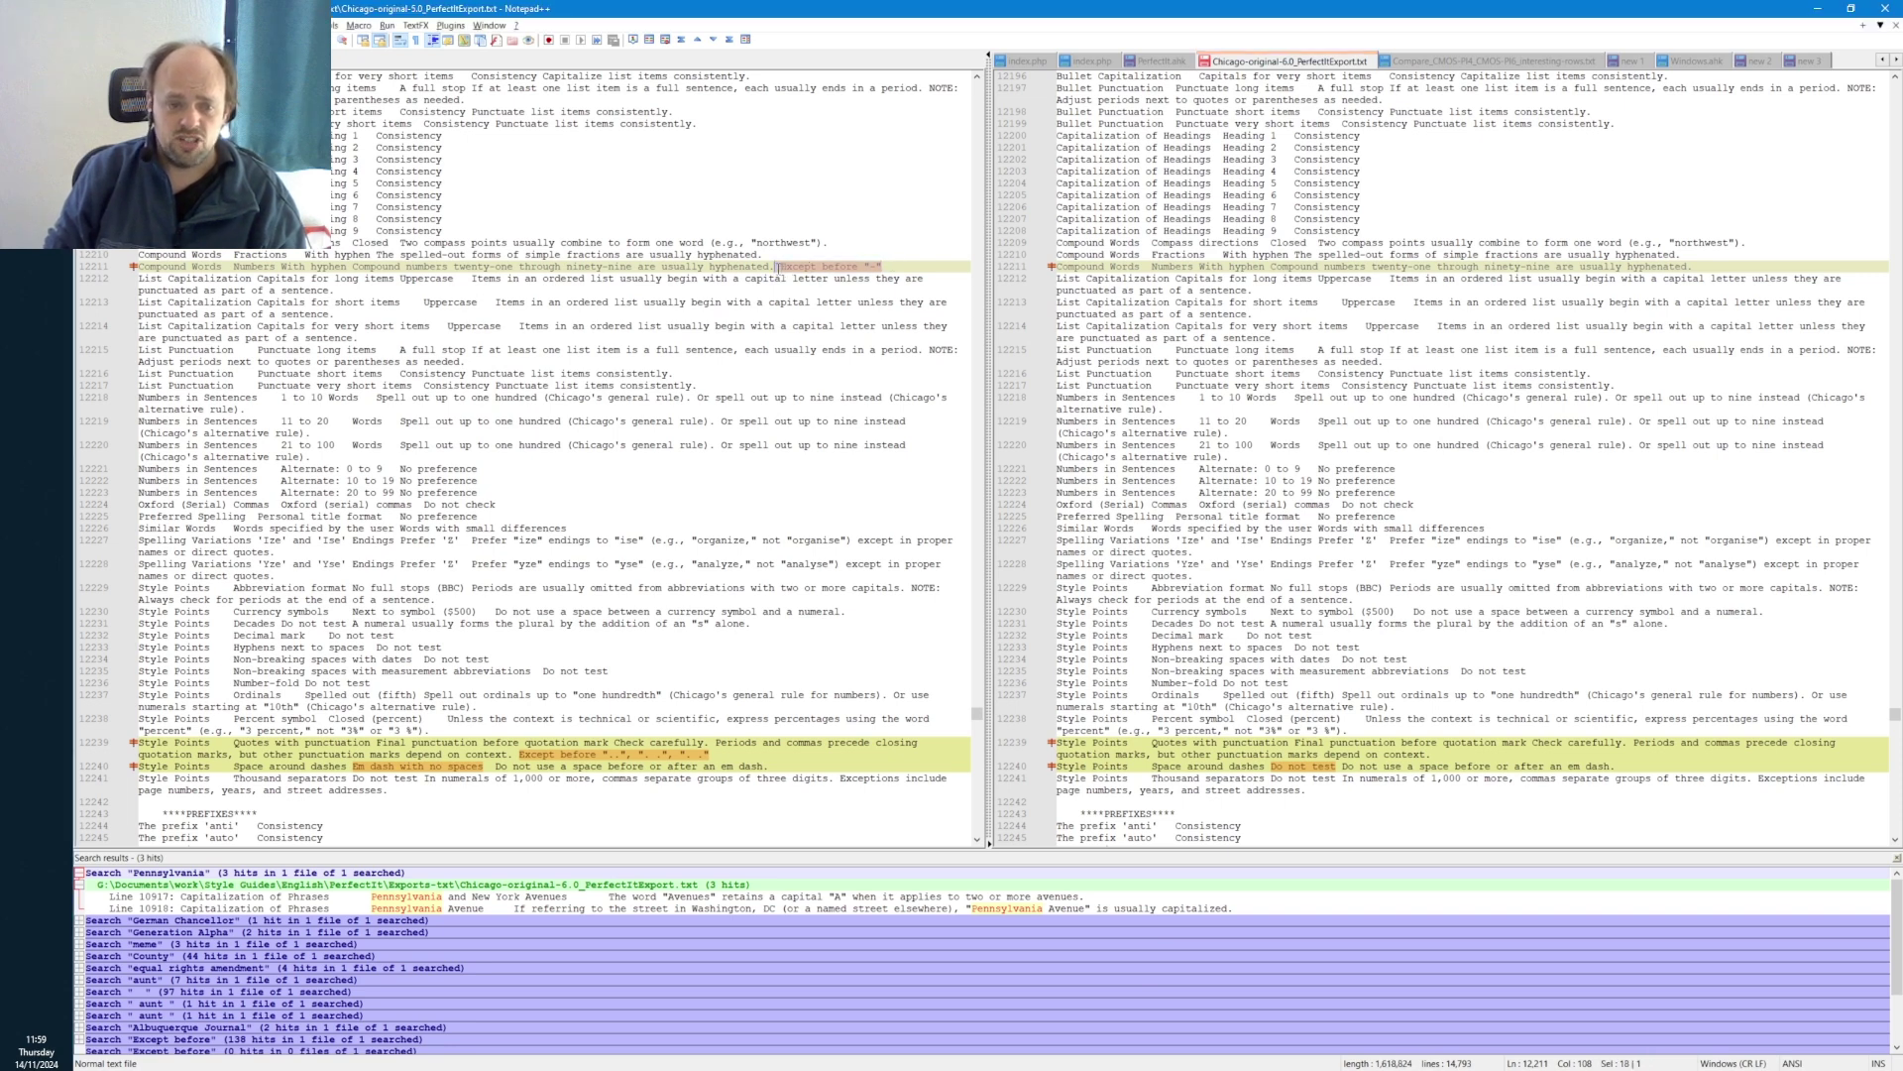
pyautogui.click(1704, 268)
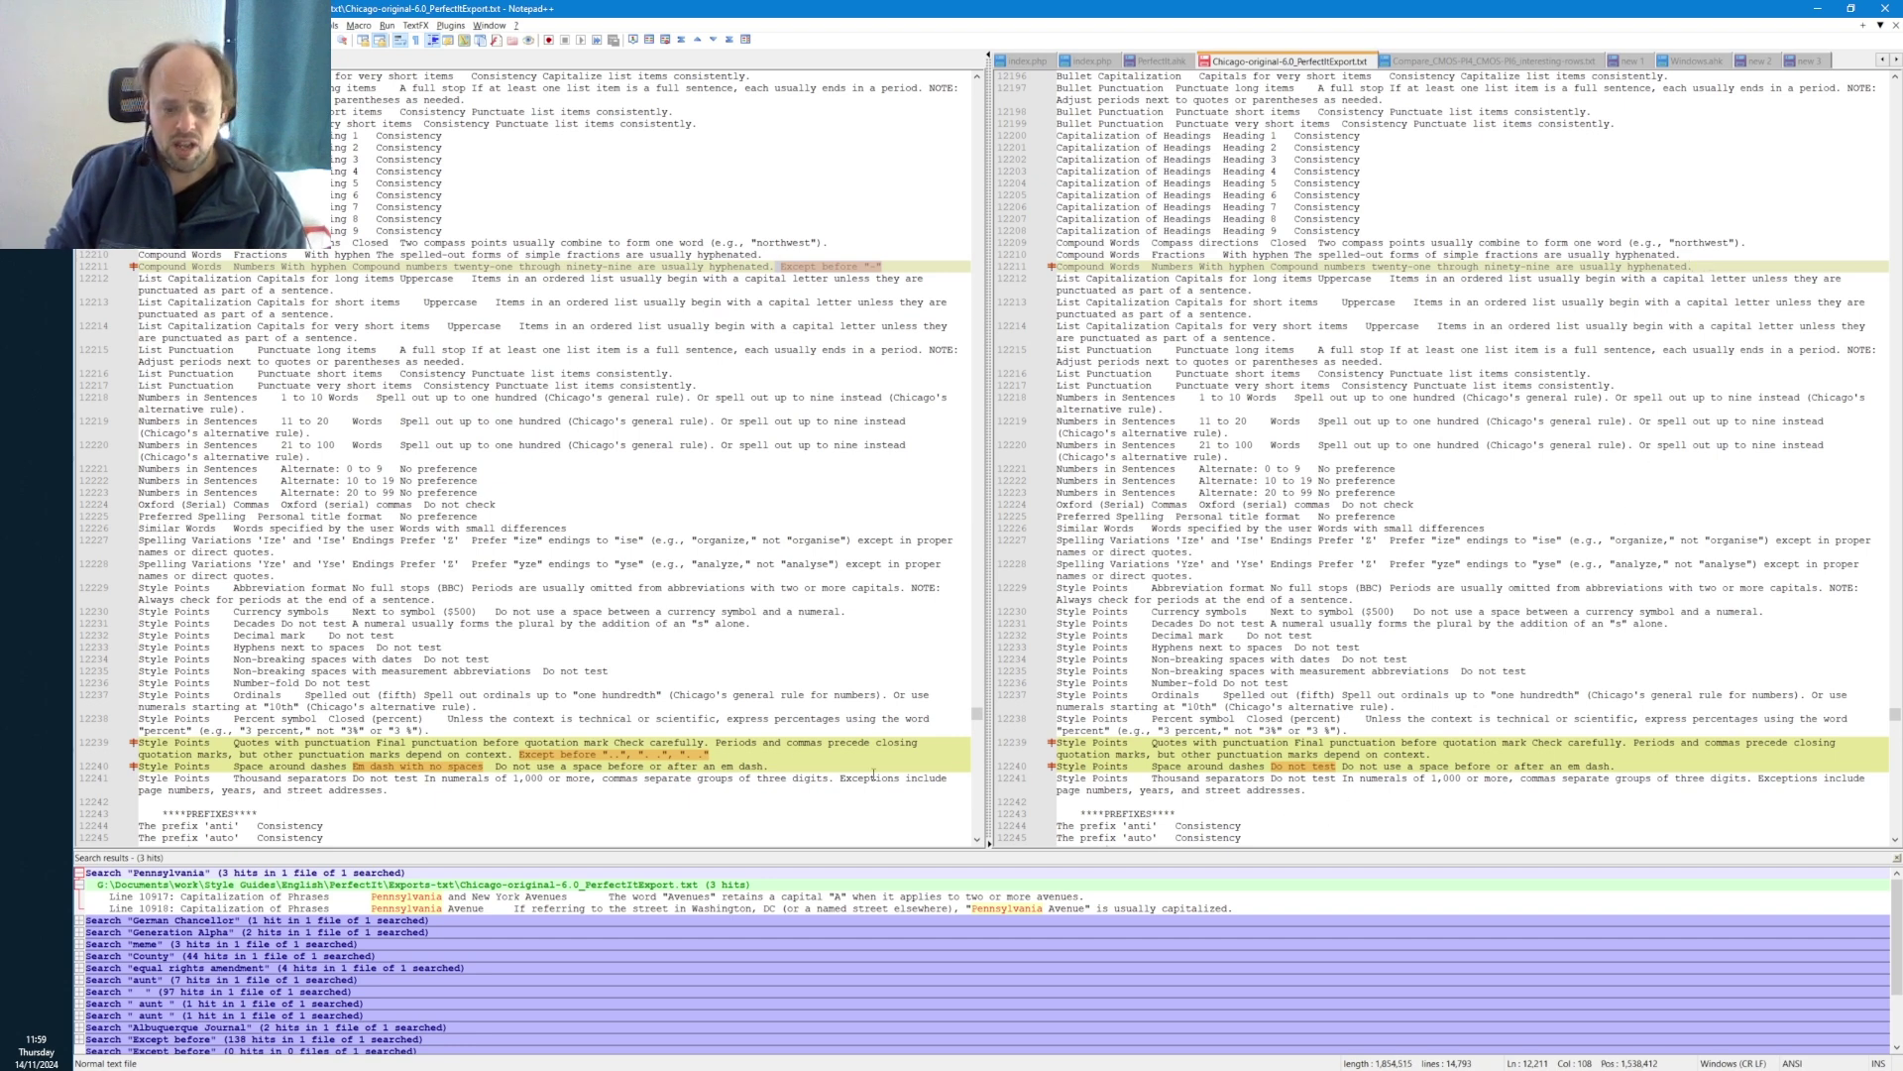
# - Compare the "Quotes with punctuation" and "Space around dashes" style points, highlighting the 5.0 exception, "Em dash with no spaces" and "Do not test"
pyautogui.moveTo(719, 750); pyautogui.dragTo(523, 755)
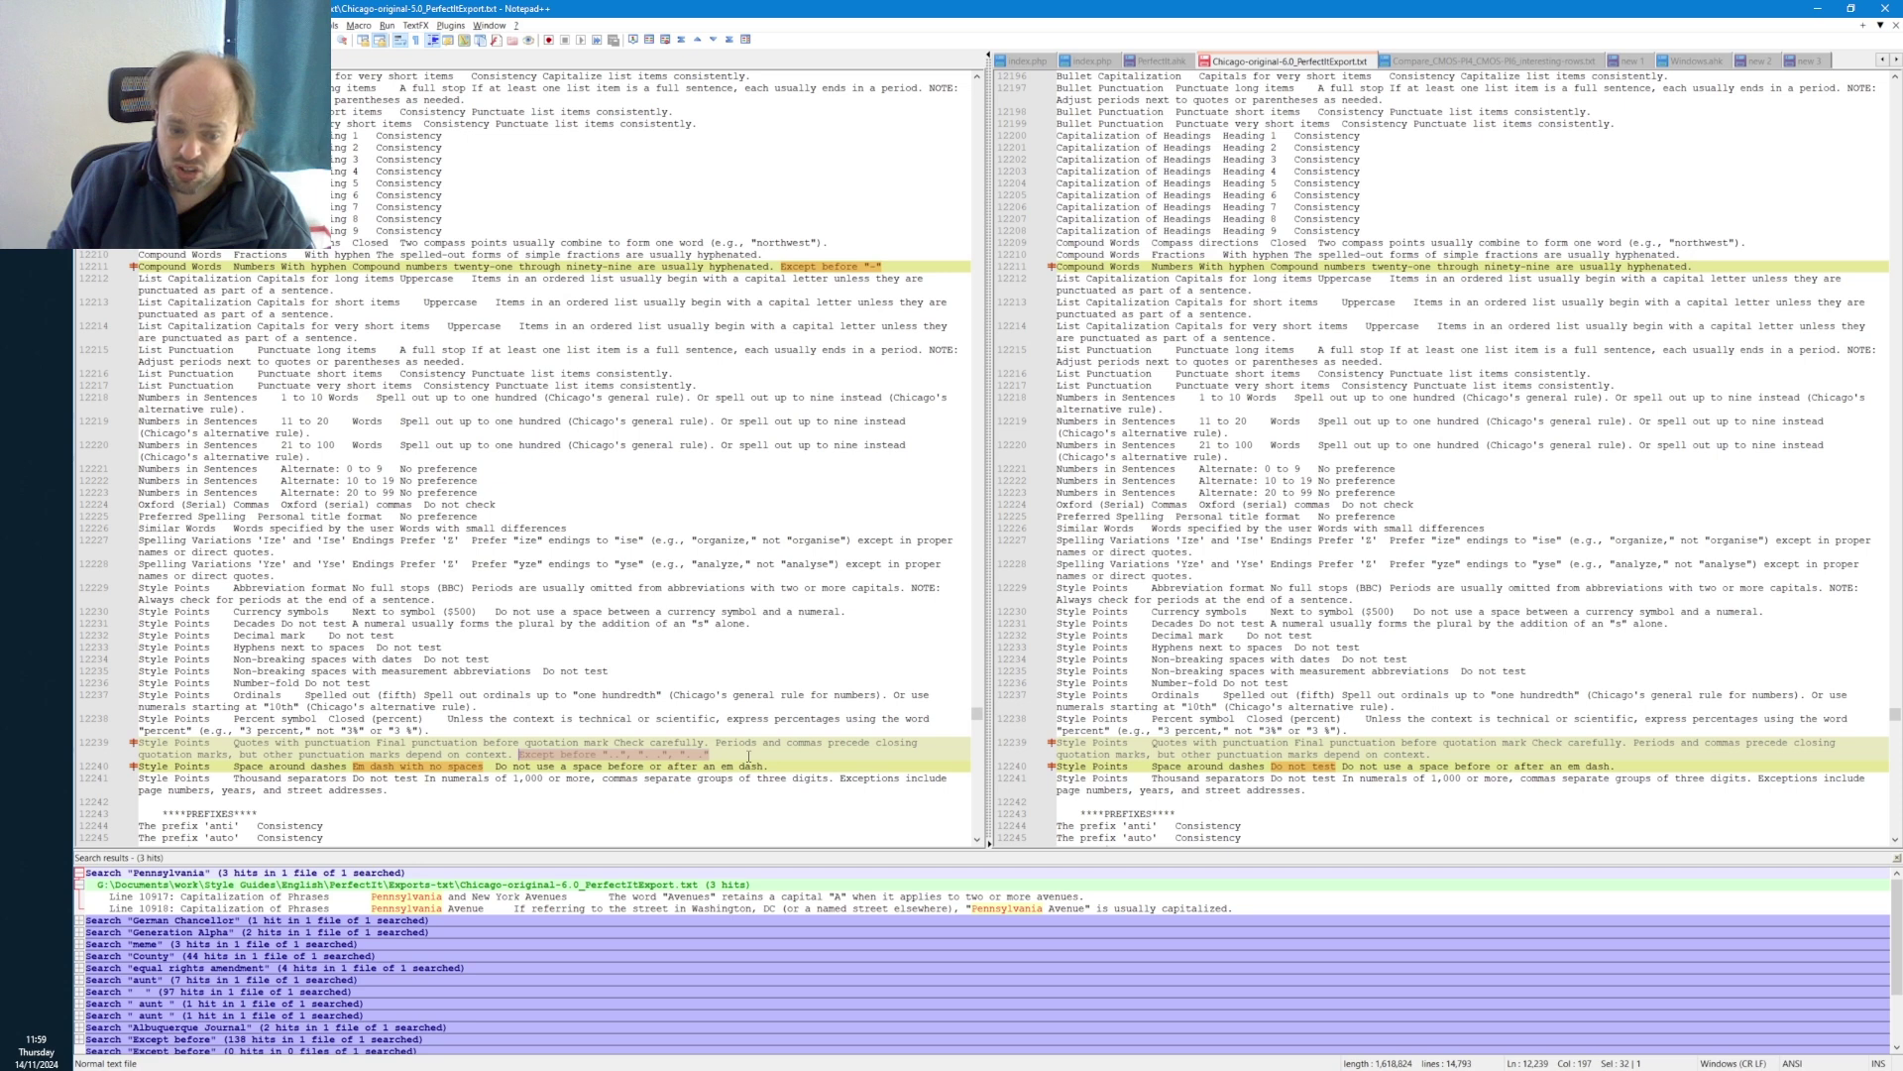
pyautogui.moveTo(724, 744); pyautogui.dragTo(535, 756)
pyautogui.click(513, 754)
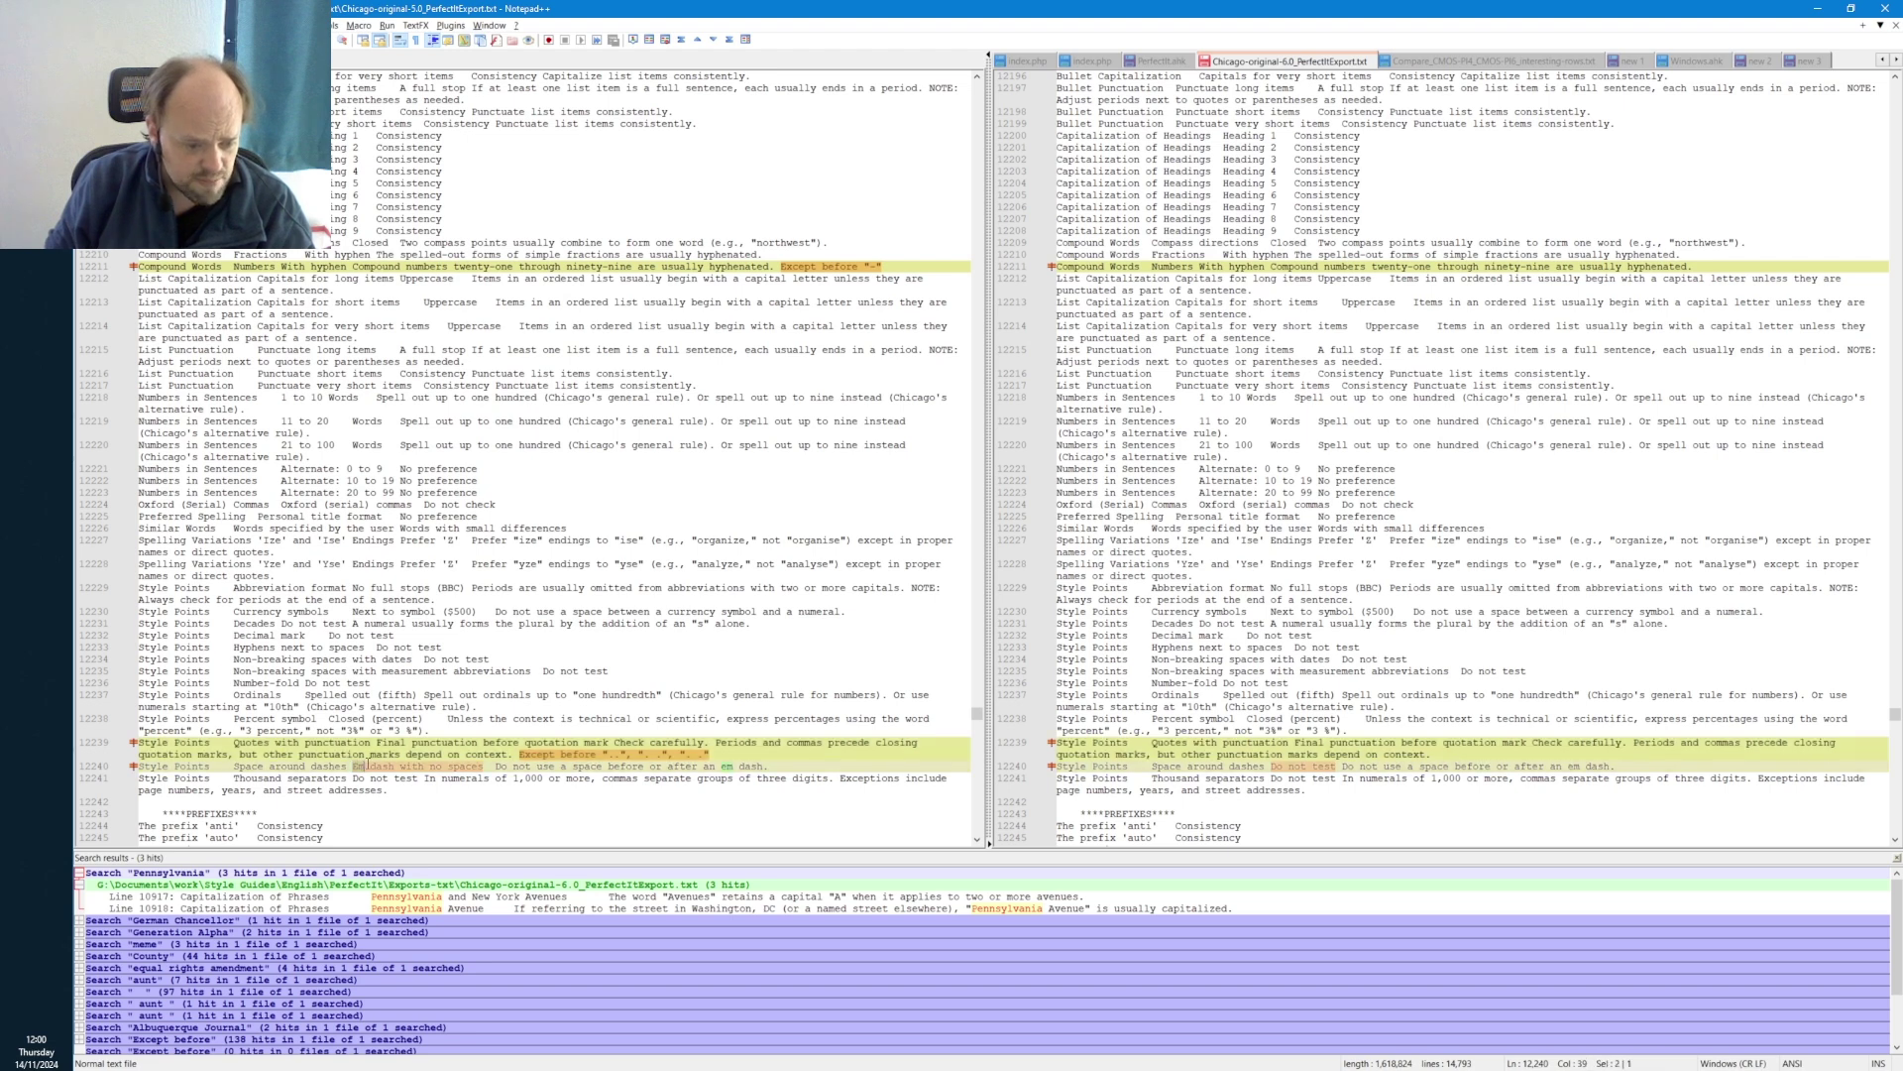
pyautogui.moveTo(353, 766); pyautogui.dragTo(483, 764)
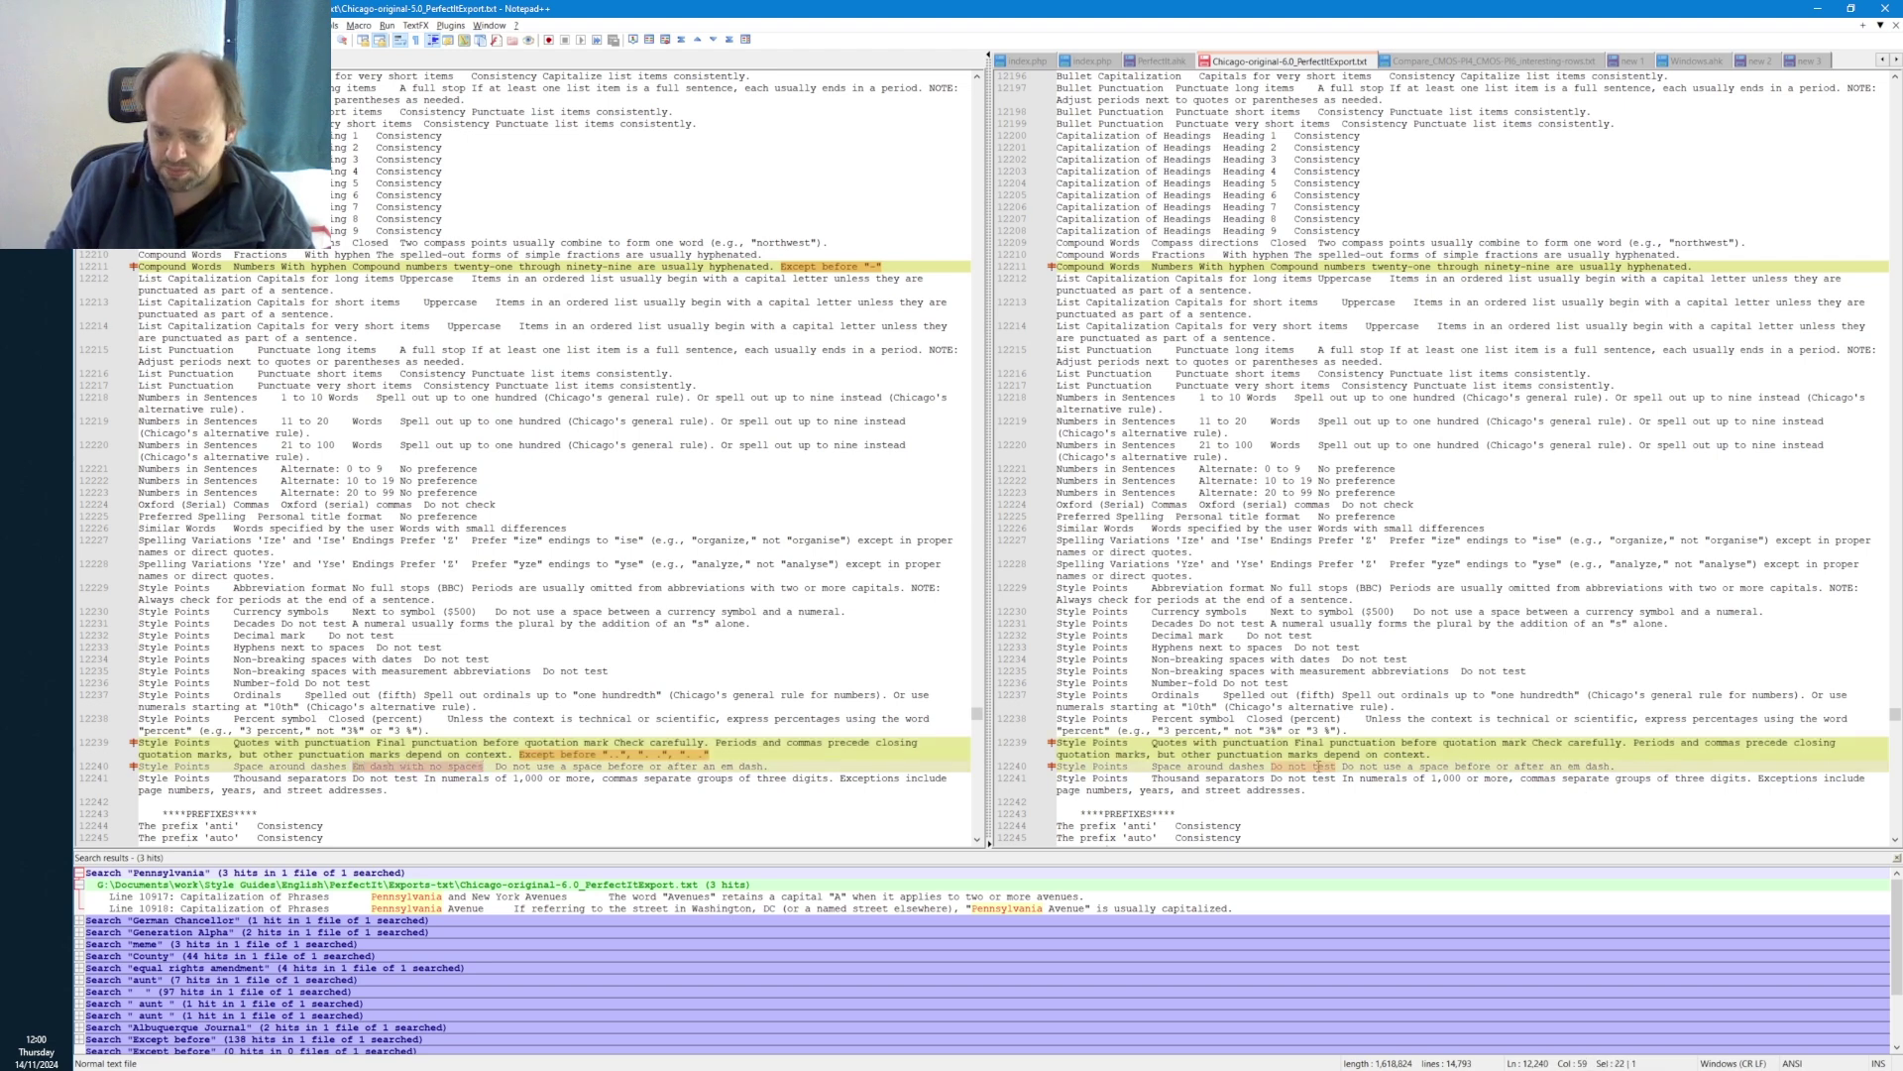
pyautogui.moveTo(1273, 767); pyautogui.dragTo(1332, 769)
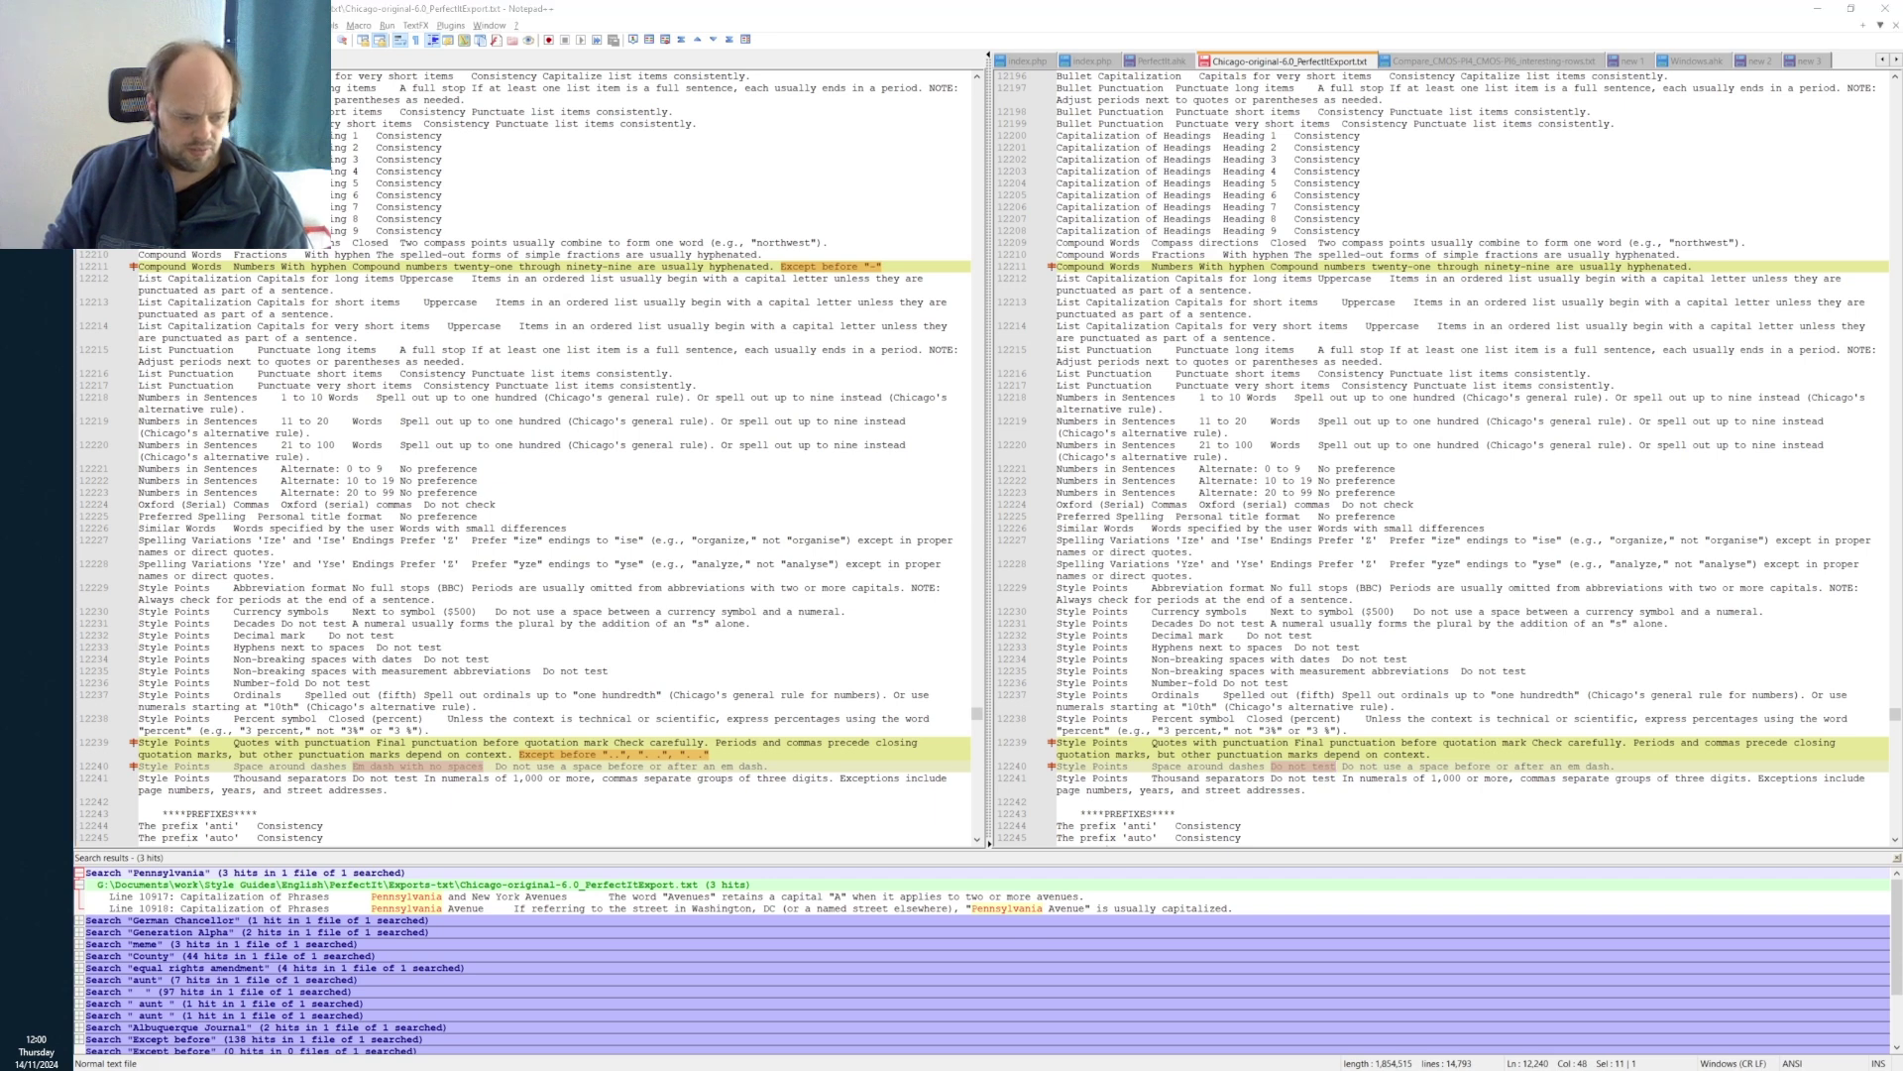
# - Review the prefixes and the start of the italics section as far as the changed "Atlanta Journal-Constitution" entry
pyautogui.scroll(-13, 1702, 535)
pyautogui.click(1702, 481)
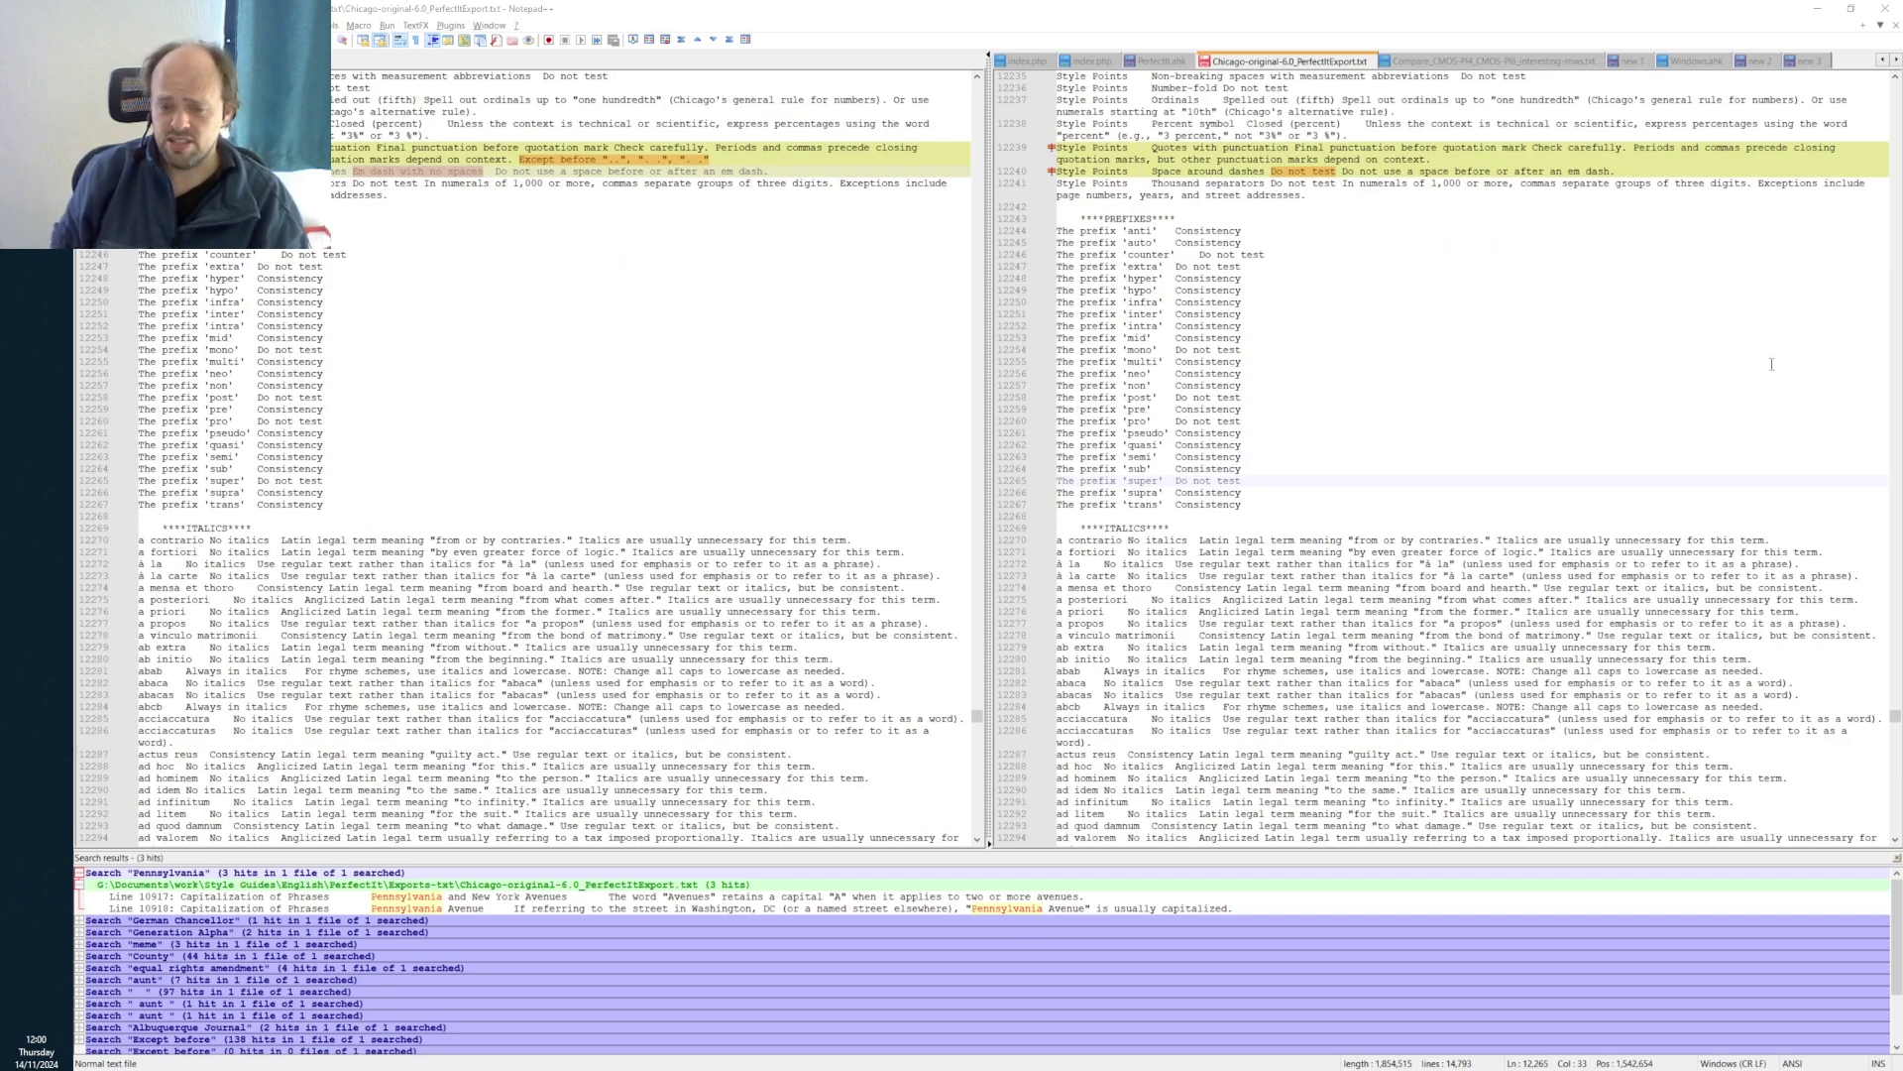
pyautogui.press('pagedown')
pyautogui.press('pagedown')
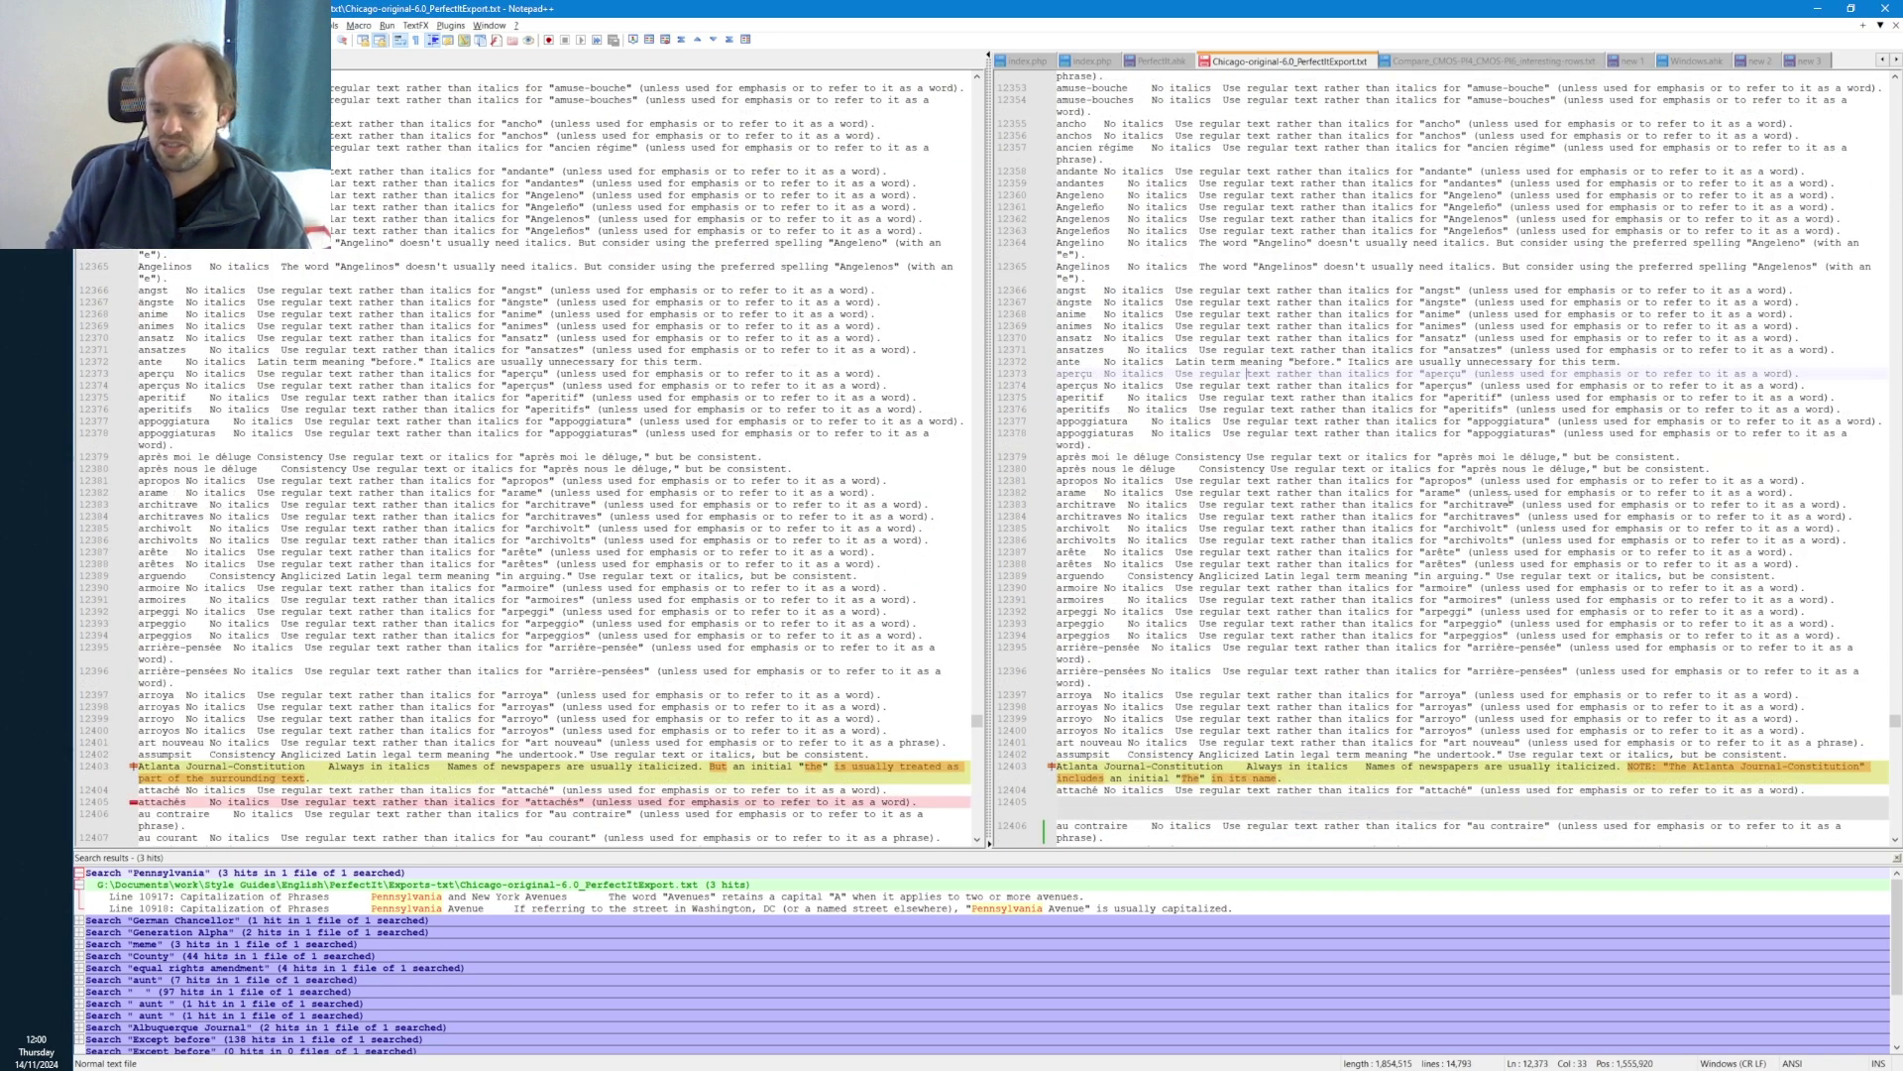
pyautogui.click(1554, 780)
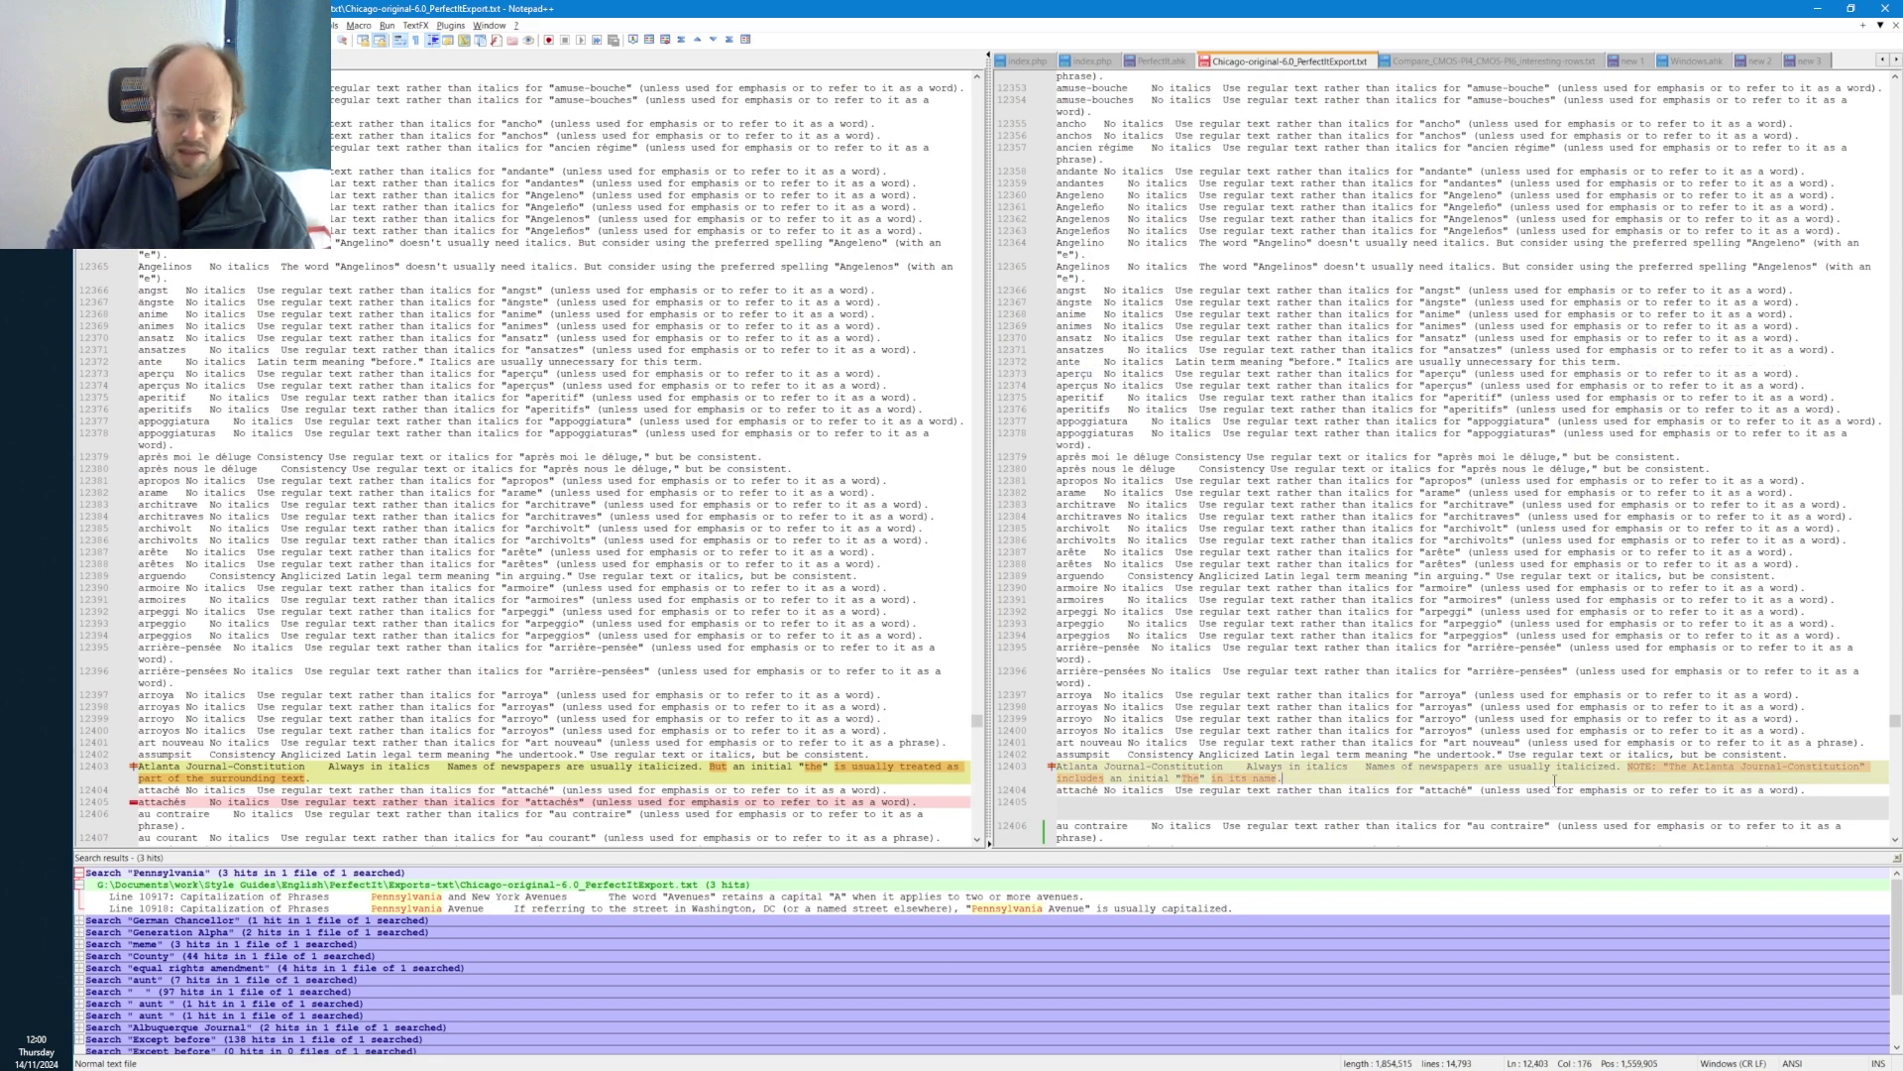
# - Review the italics differences from "banh mi" through the Chicago and Cincinnati newspaper titles to "Fort Worth Star-Telegram"
pyautogui.press('pagedown')
pyautogui.press('pagedown')
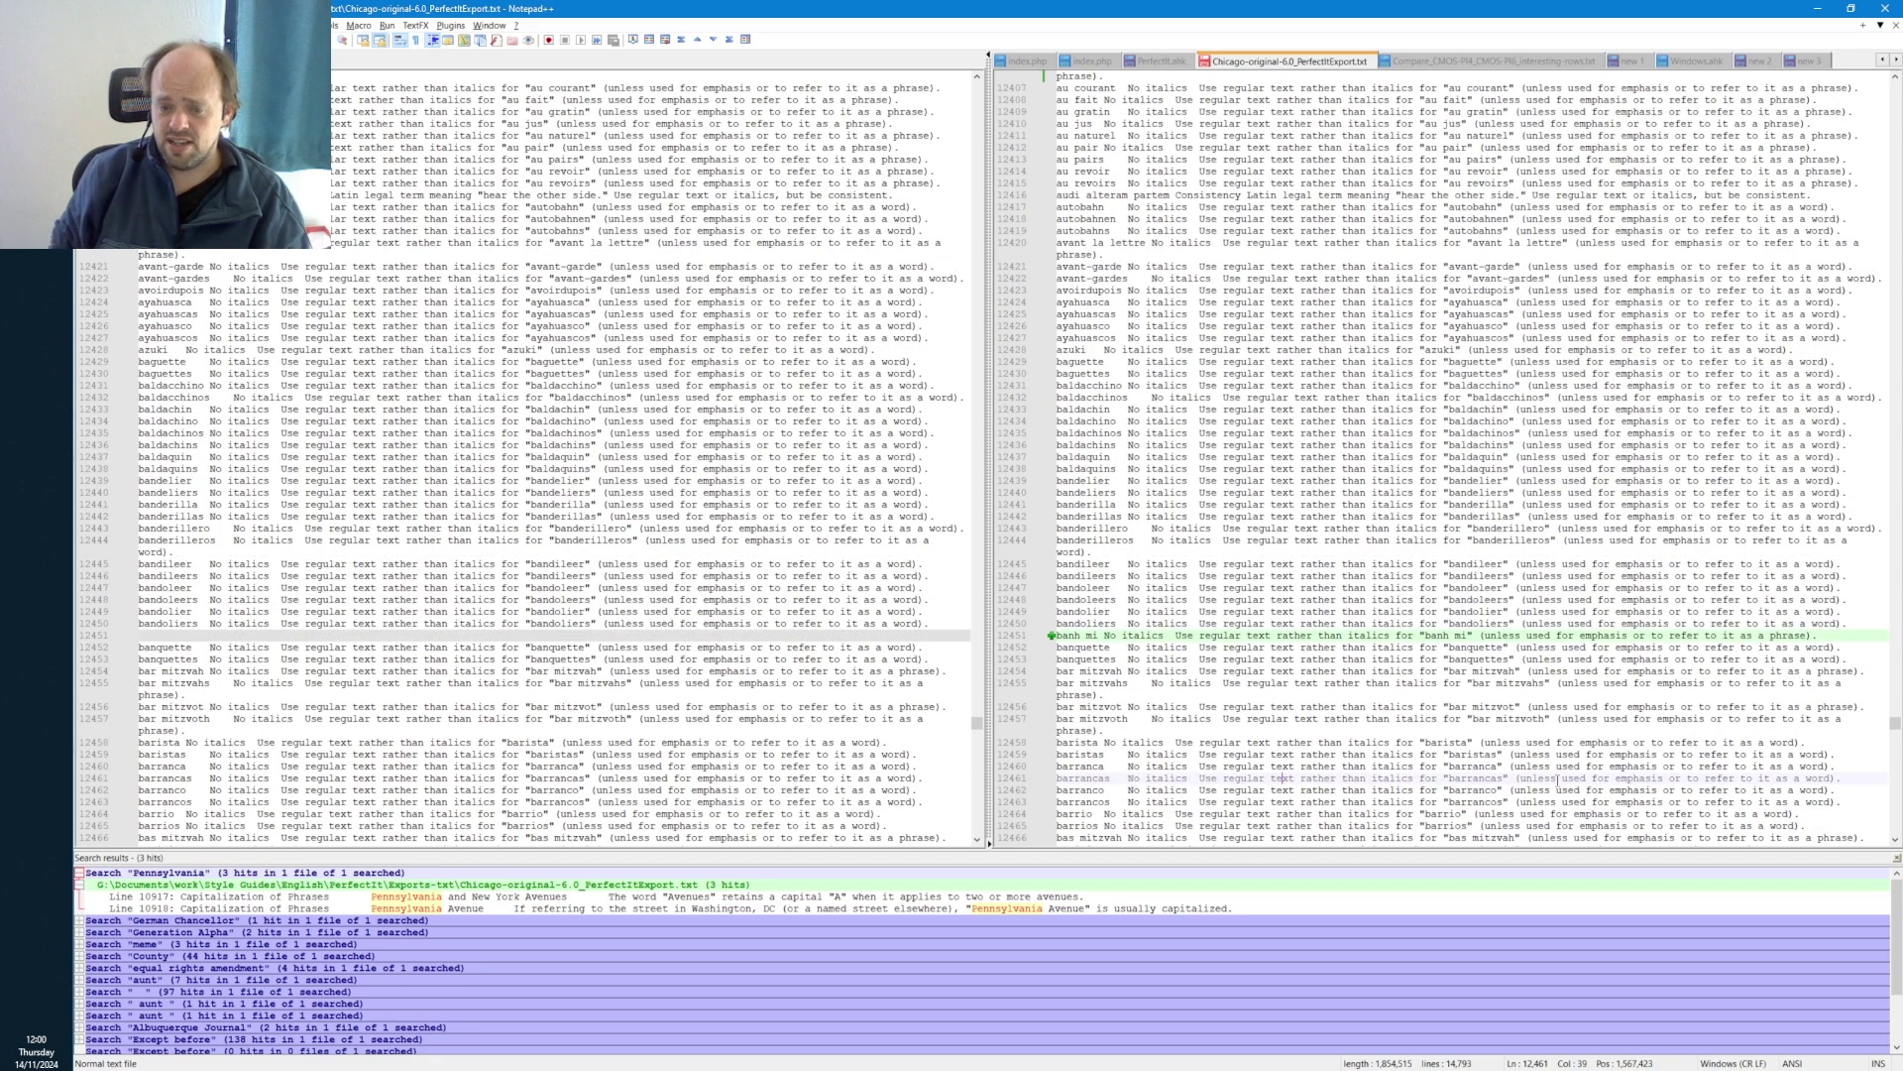
pyautogui.press('pagedown')
pyautogui.press('pagedown')
pyautogui.press('pagedown')
pyautogui.press('pagedown')
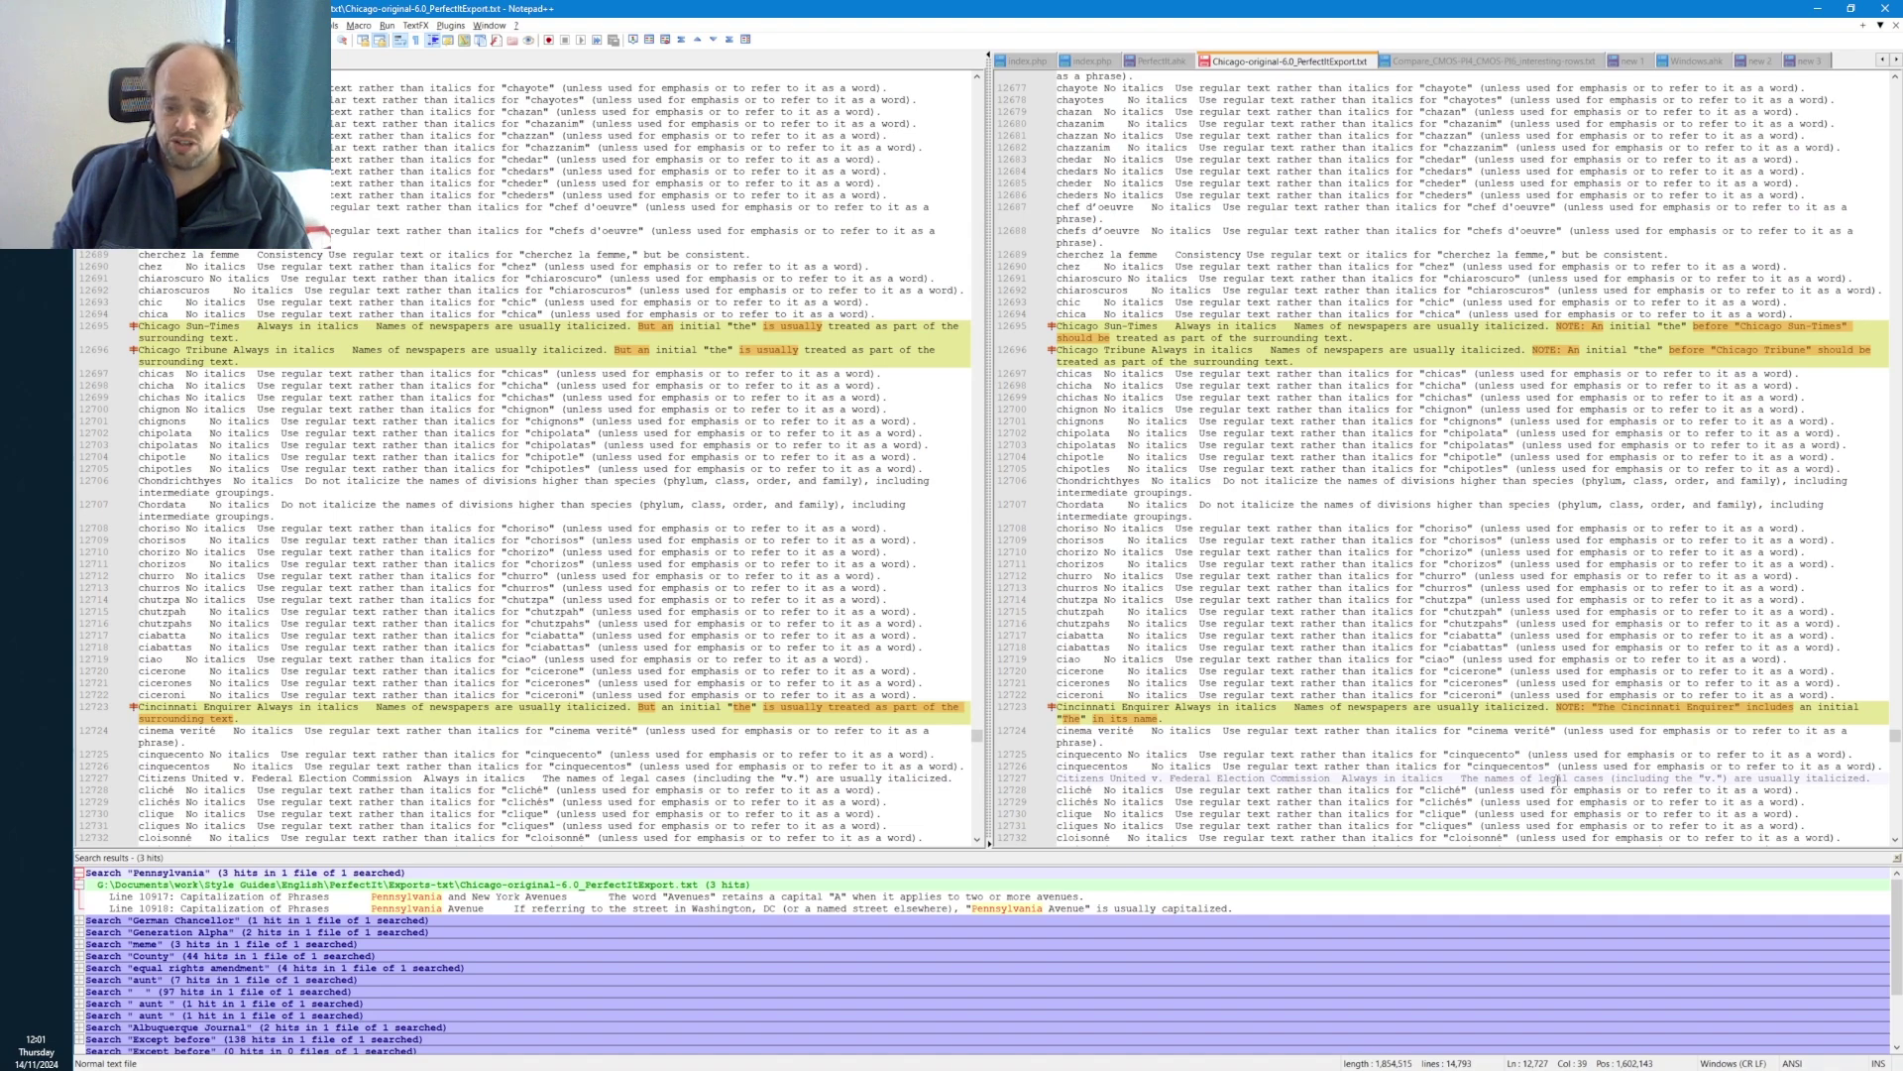
pyautogui.press('pagedown')
pyautogui.press('pagedown')
pyautogui.press('pagedown')
pyautogui.press('pagedown')
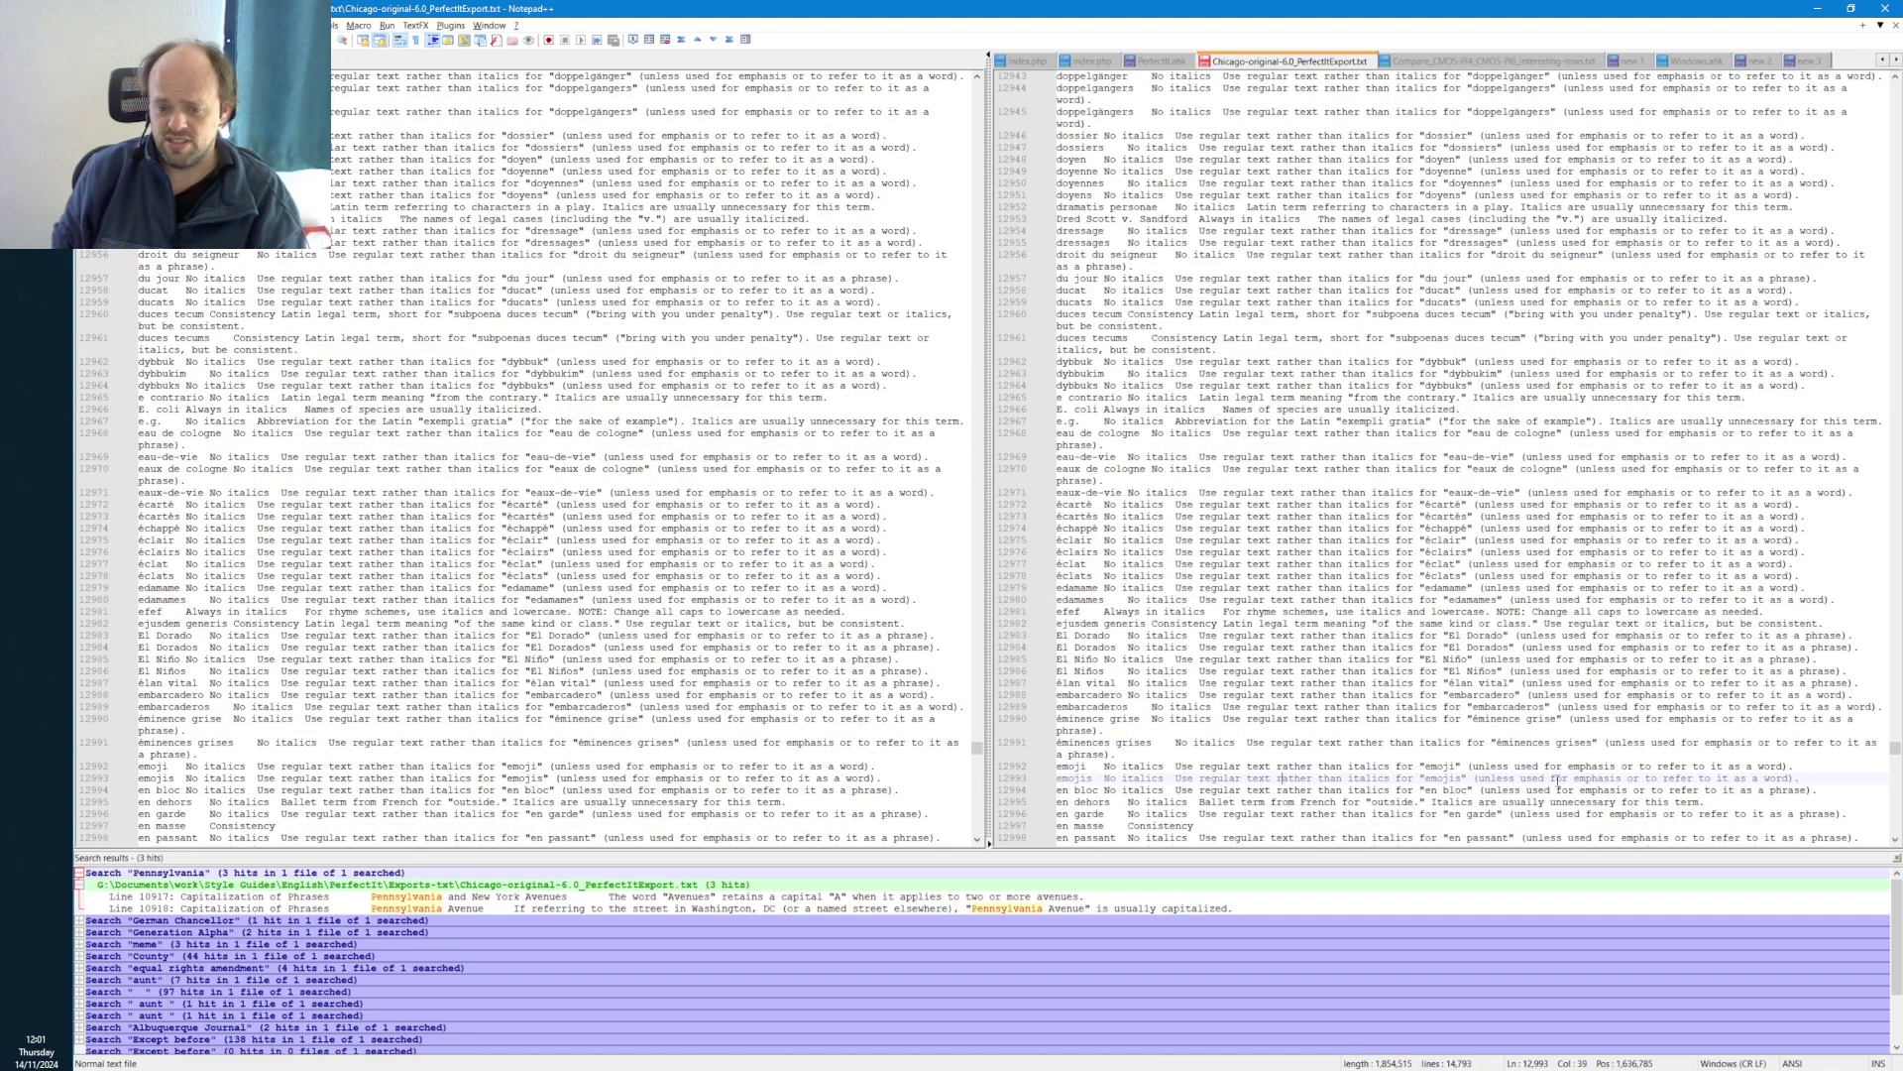
pyautogui.press('pagedown')
pyautogui.press('pagedown')
pyautogui.press('pagedown')
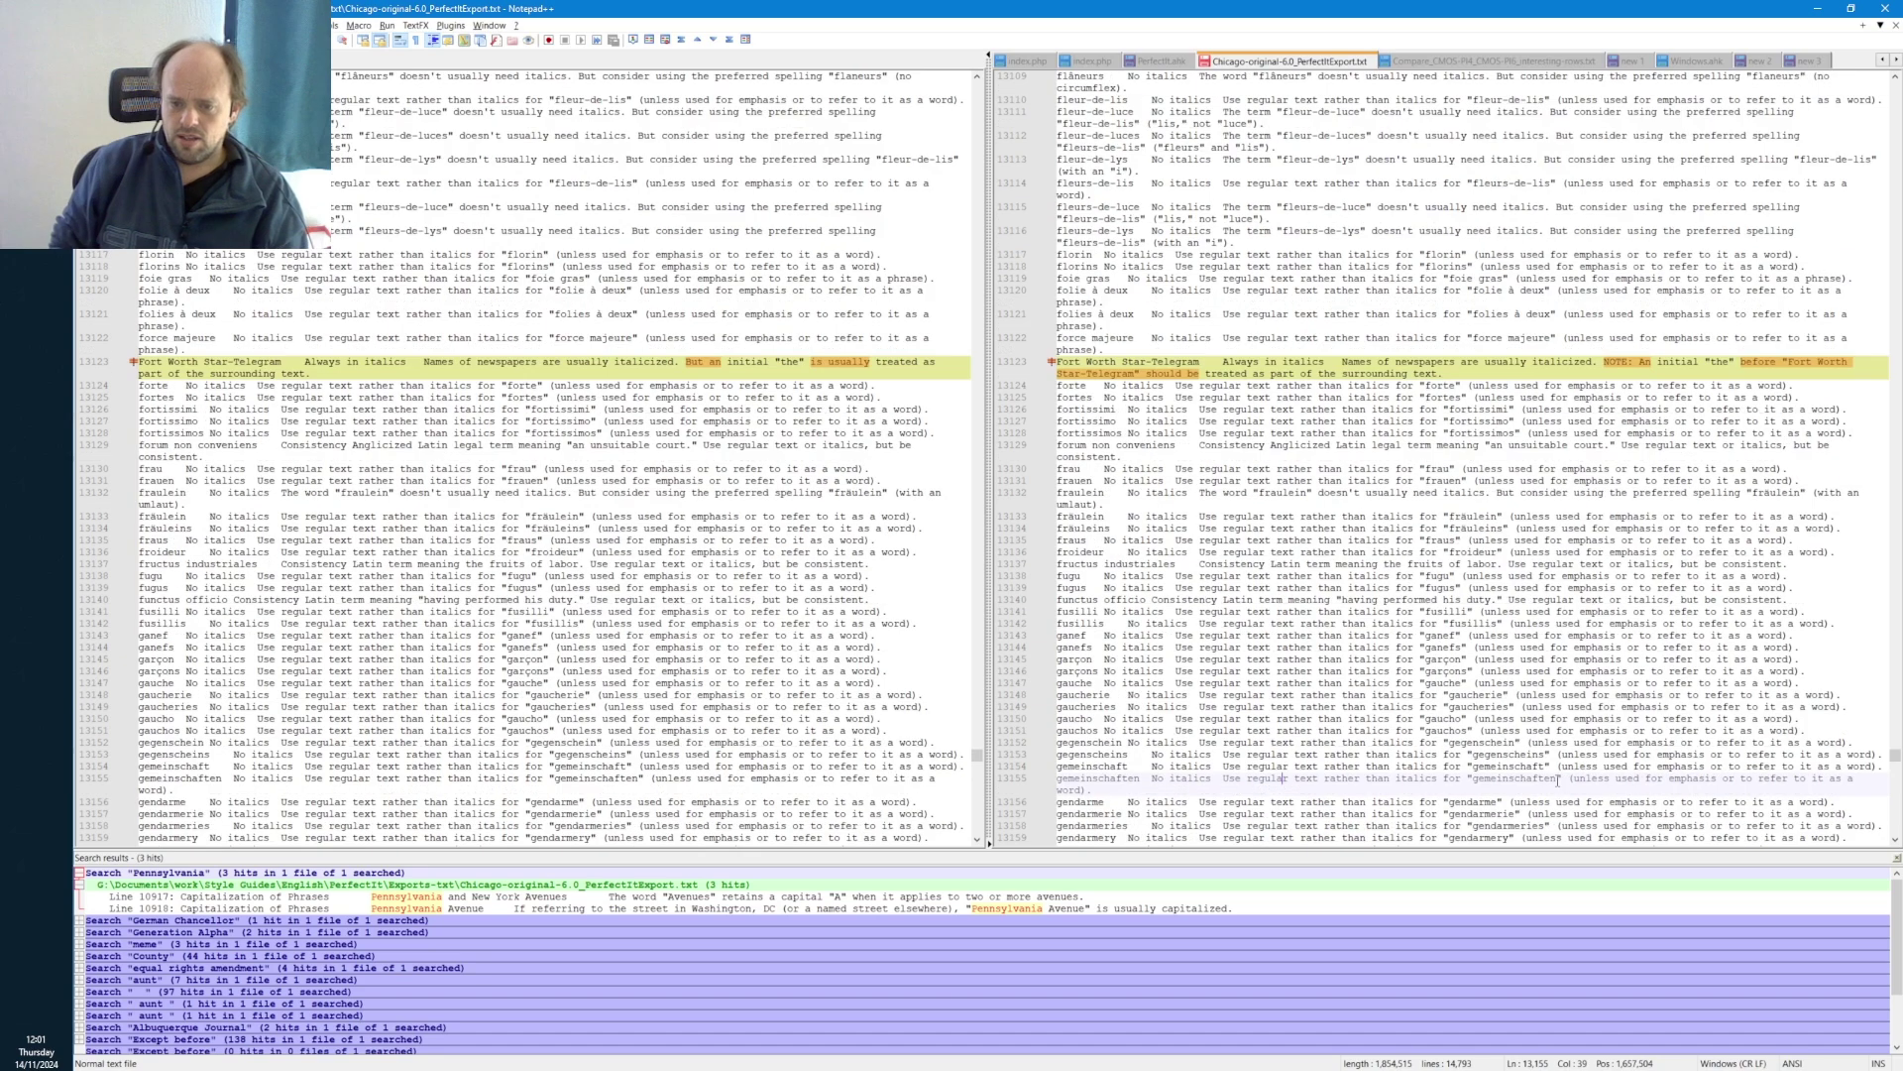
# - Review the italics differences from "jus accrescendi" and "kaiser" through "Los Angeles Times" and "New York Times" to "pasha"
pyautogui.press('pagedown')
pyautogui.press('pagedown')
pyautogui.press('pagedown')
pyautogui.press('pagedown')
pyautogui.press('pagedown')
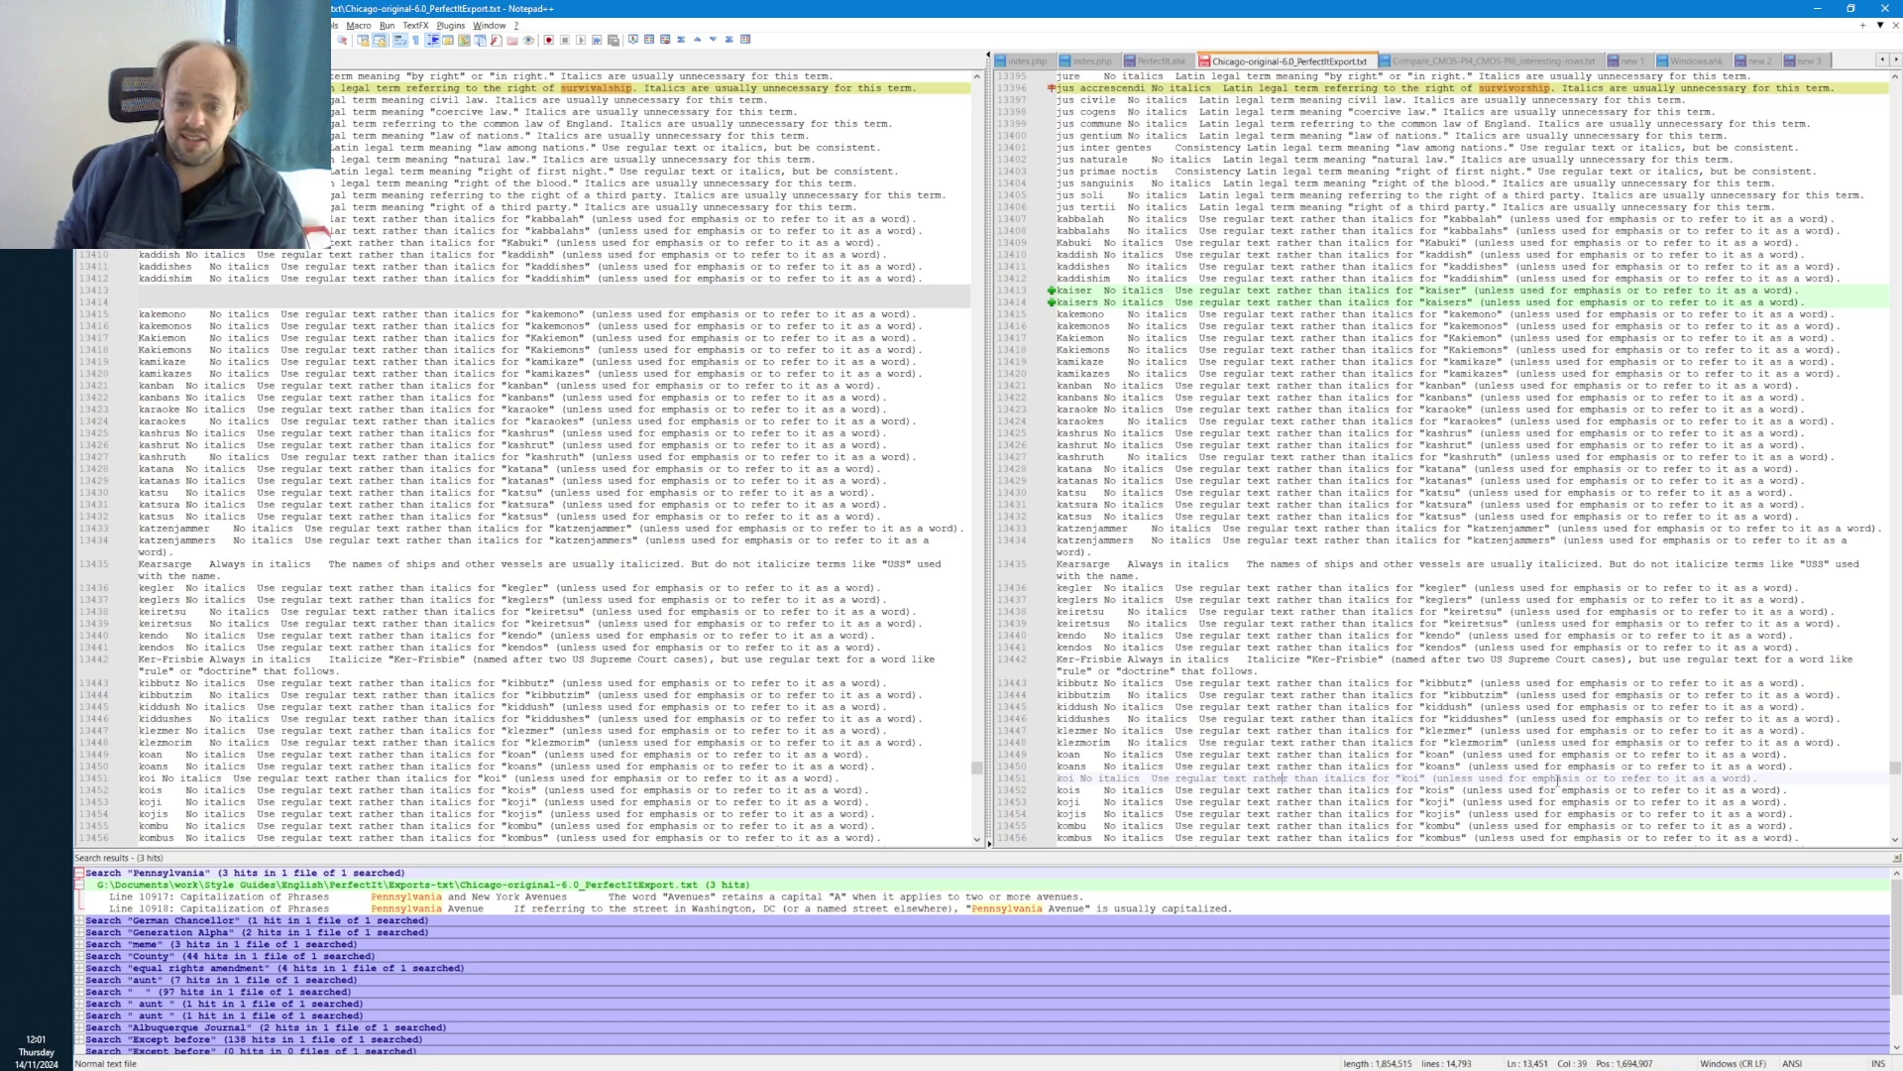
pyautogui.press('pagedown')
pyautogui.press('pagedown')
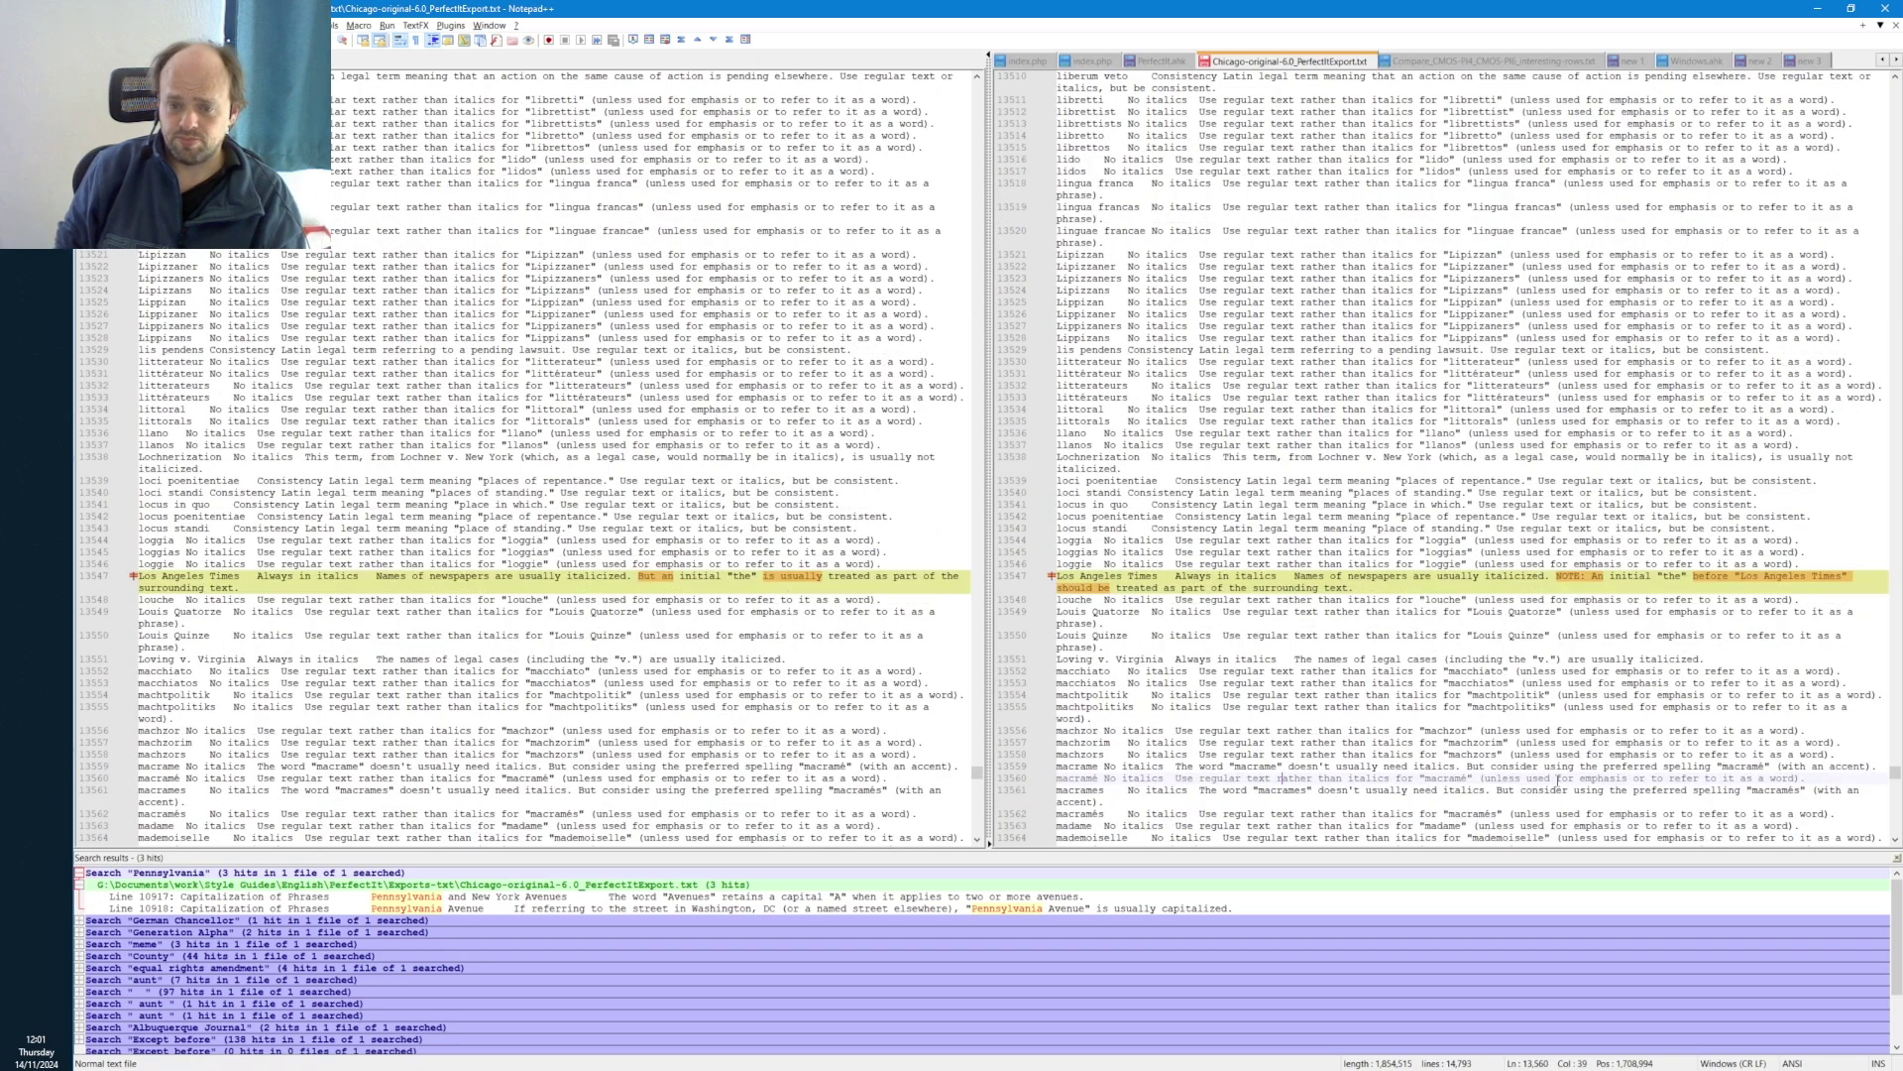
pyautogui.press('pagedown')
pyautogui.press('pagedown')
pyautogui.press('pagedown')
pyautogui.press('pagedown')
pyautogui.press('pagedown')
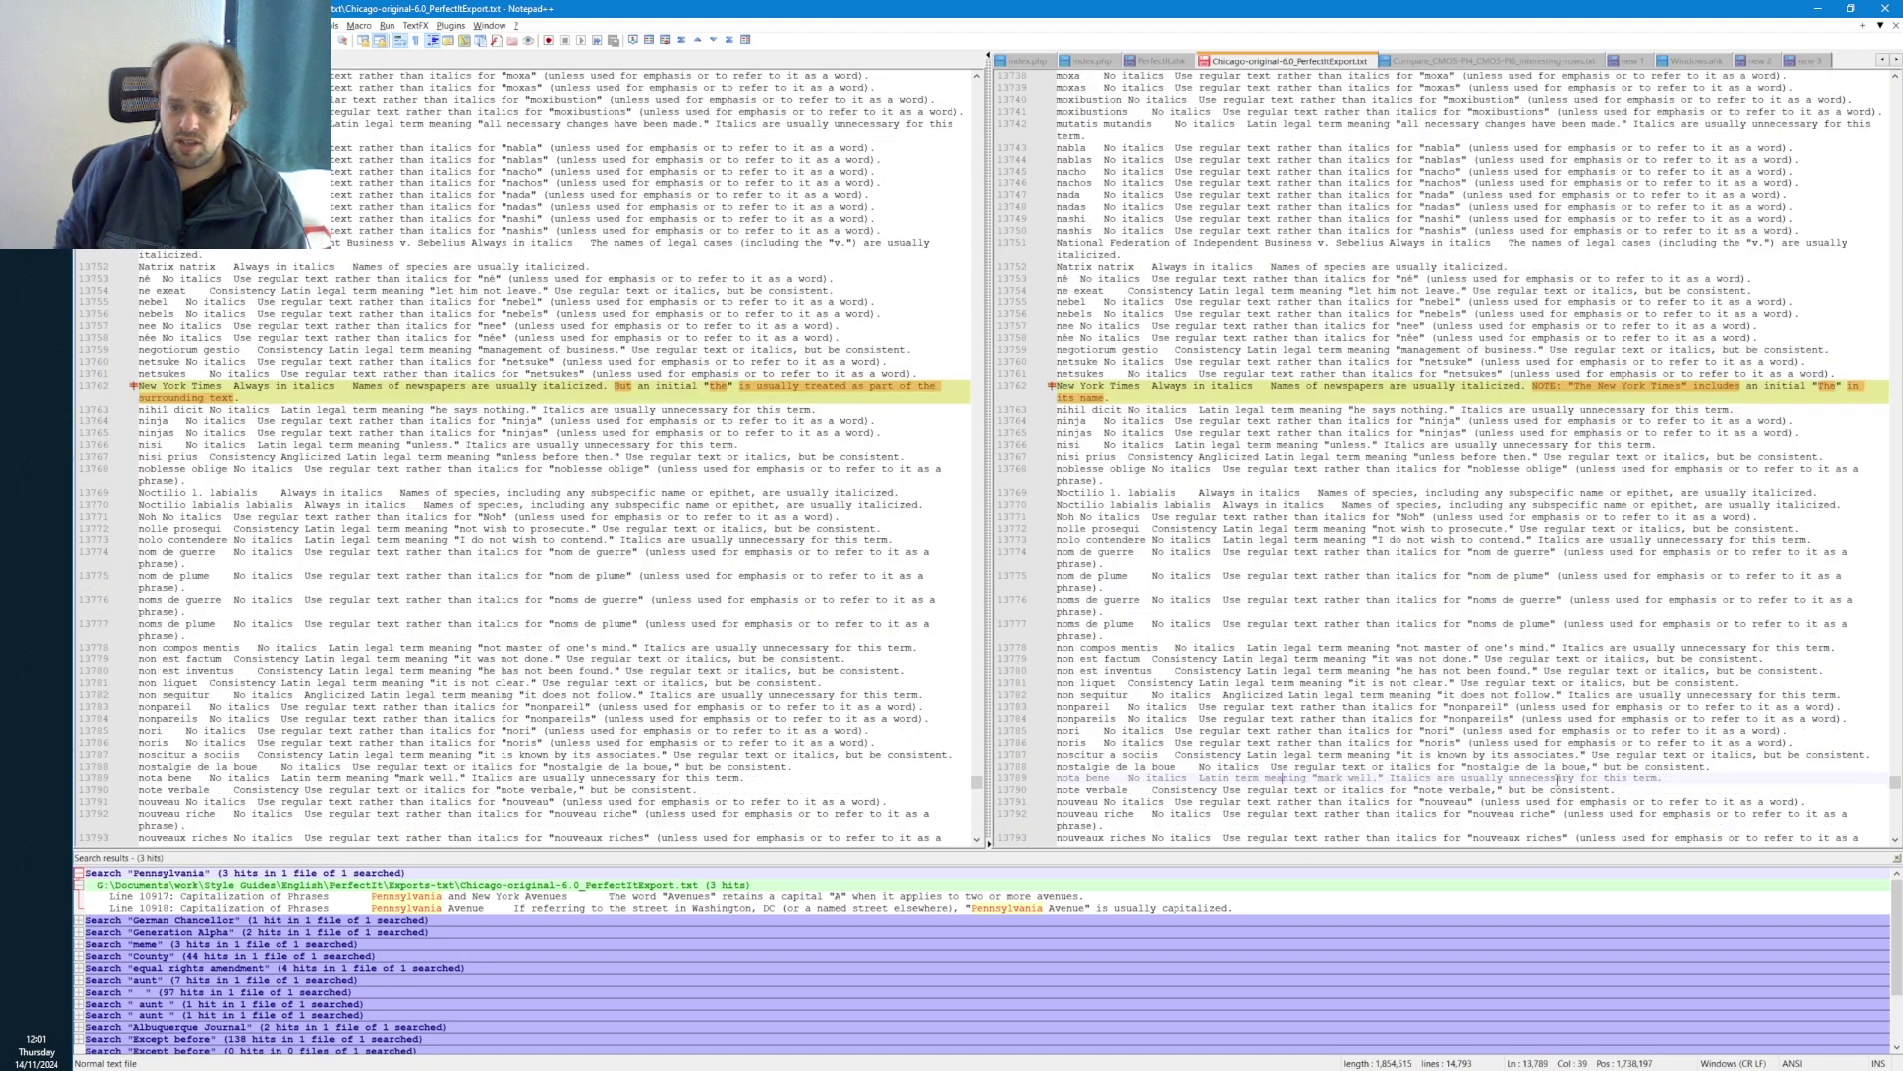
pyautogui.press('pagedown')
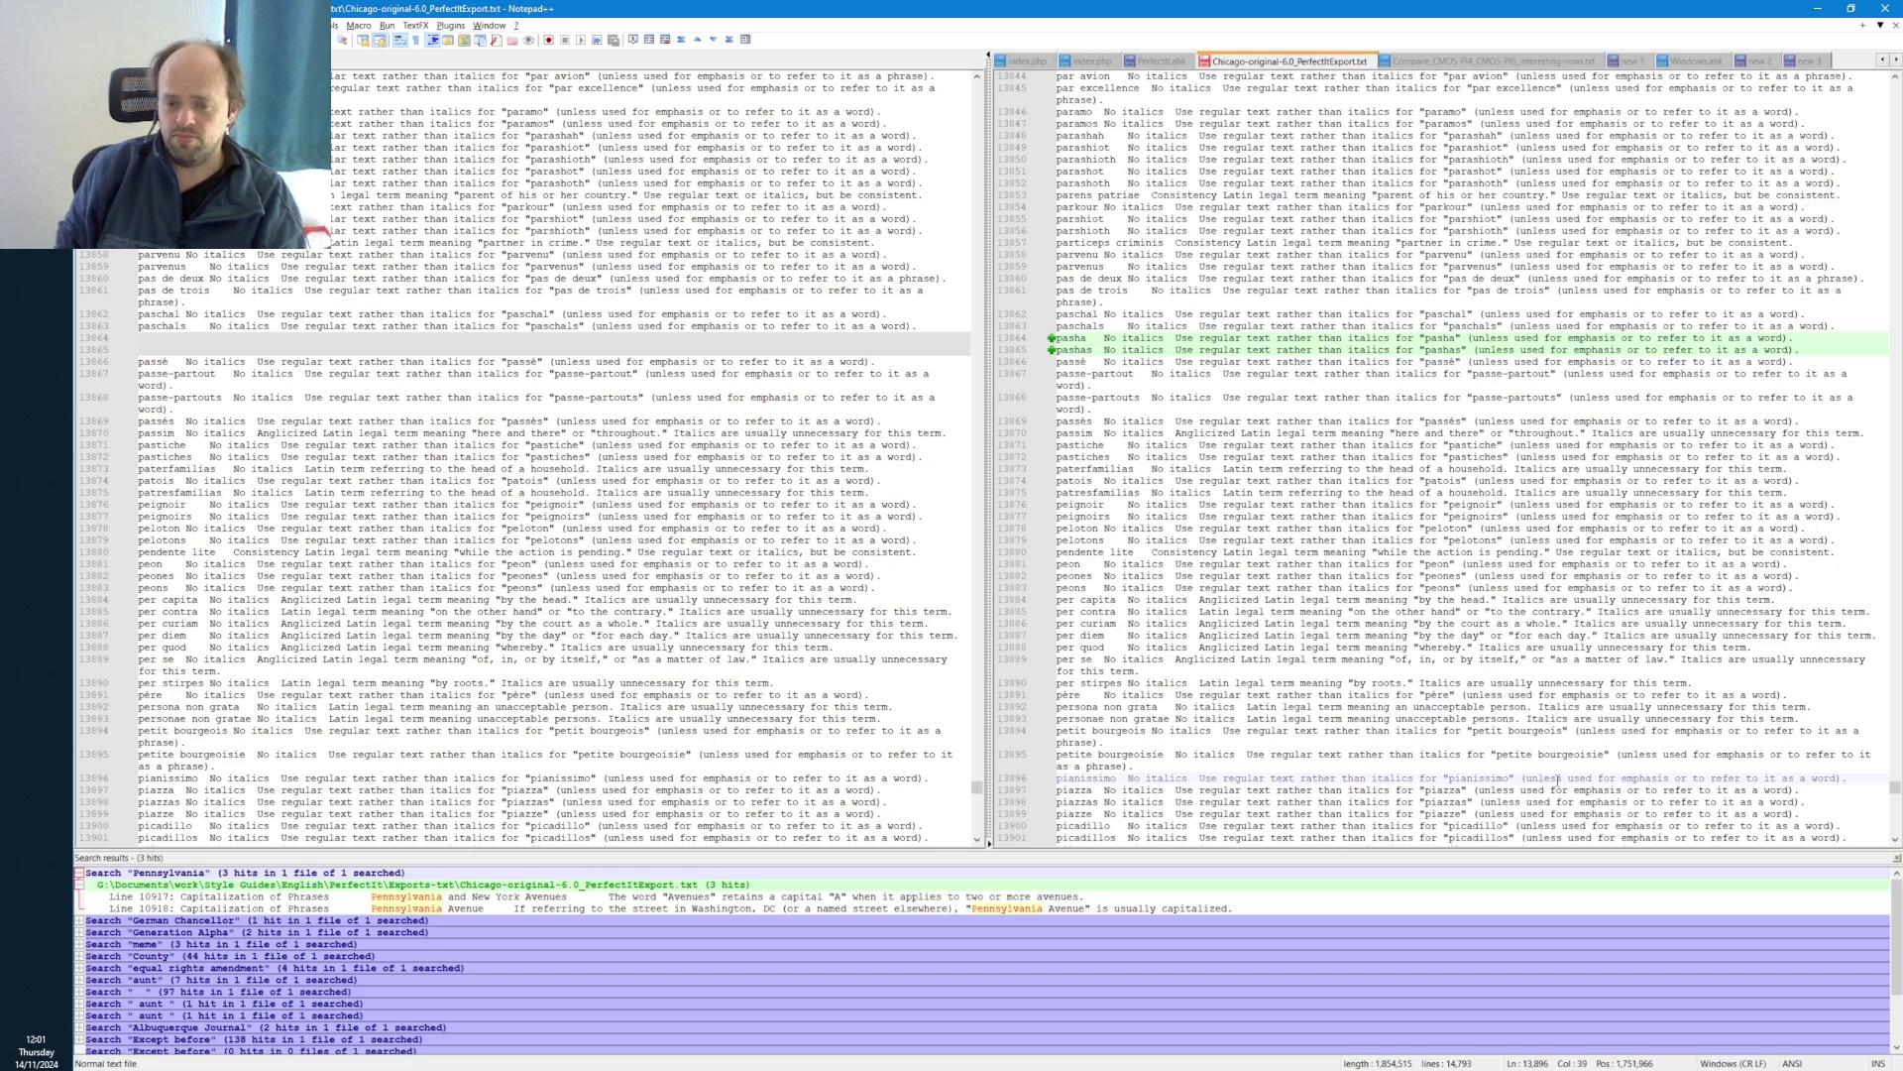
# - Review the remaining italics differences, including "telenovela" and "Wall Street Journal", and continue to the superscript or subscript section
pyautogui.press('pagedown')
pyautogui.press('pagedown')
pyautogui.press('pagedown')
pyautogui.press('pagedown')
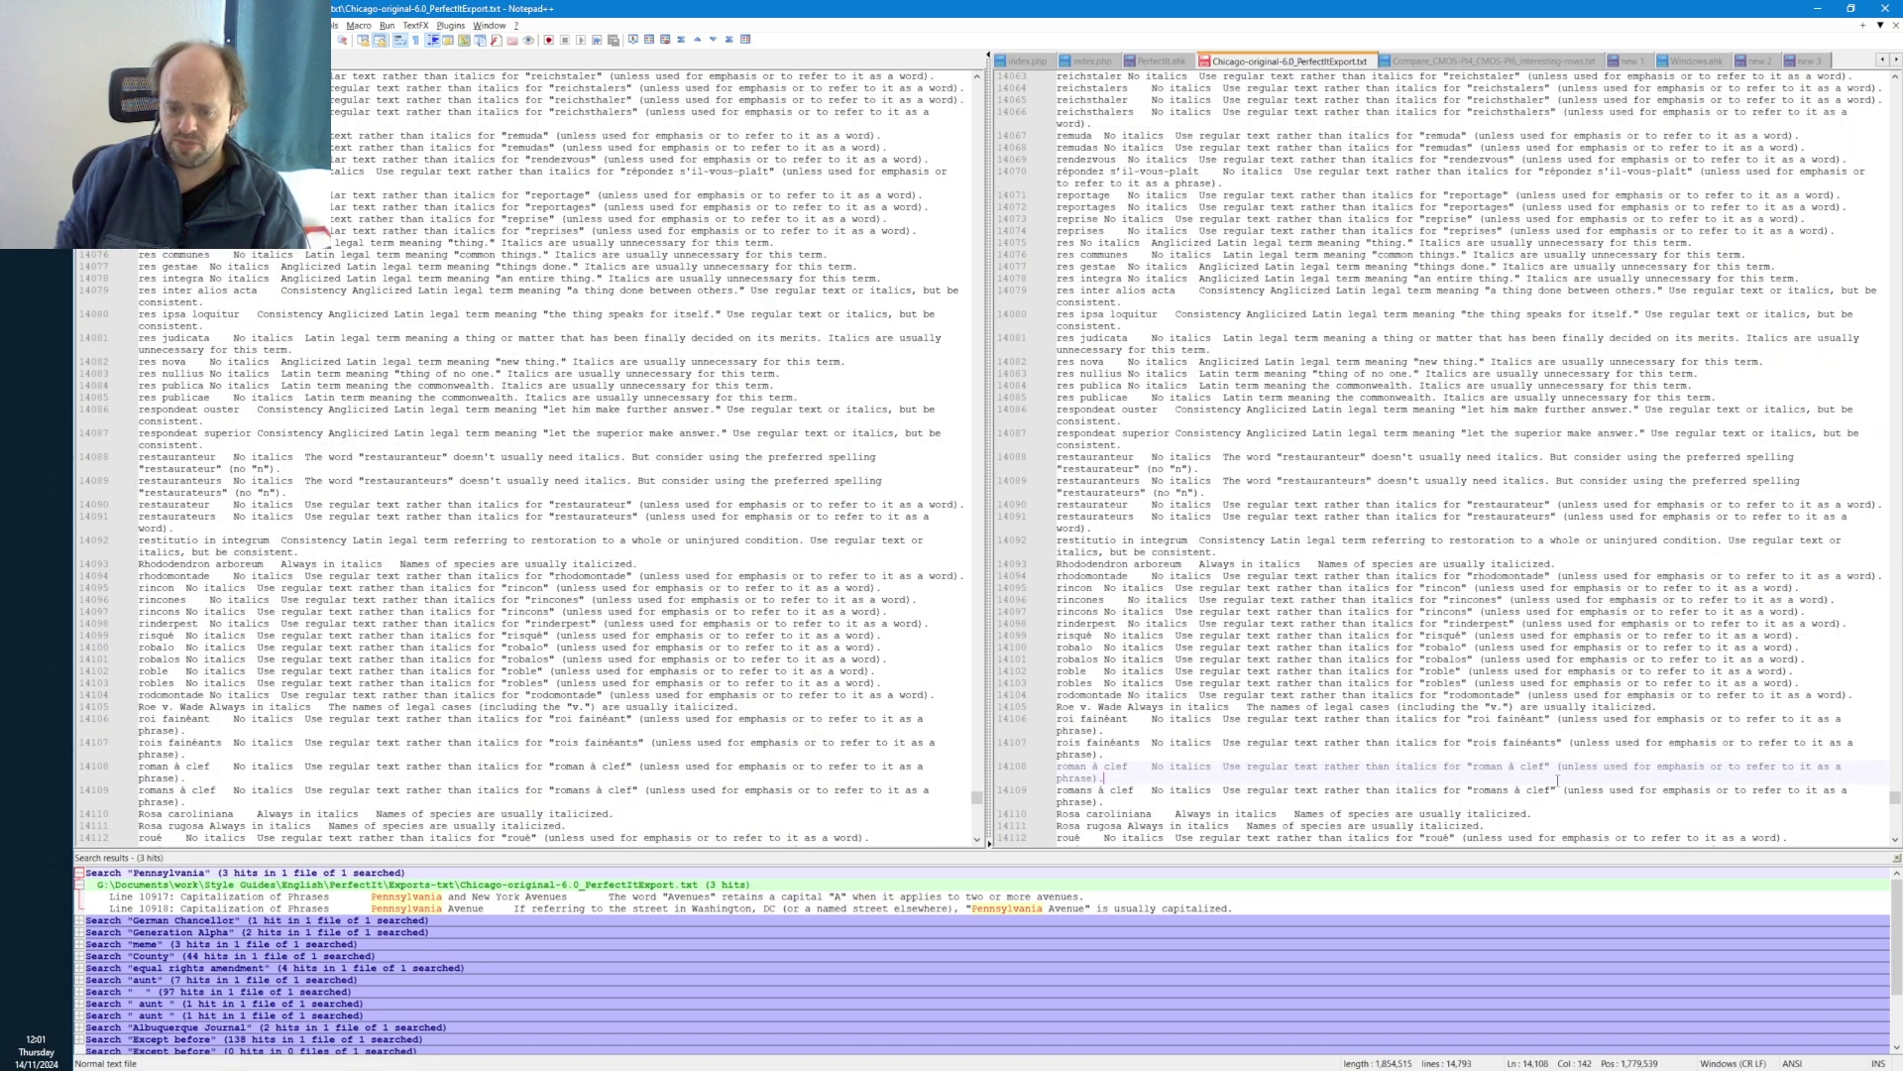
pyautogui.press('pagedown')
pyautogui.press('pagedown')
pyautogui.press('pagedown')
pyautogui.press('pagedown')
pyautogui.press('pagedown')
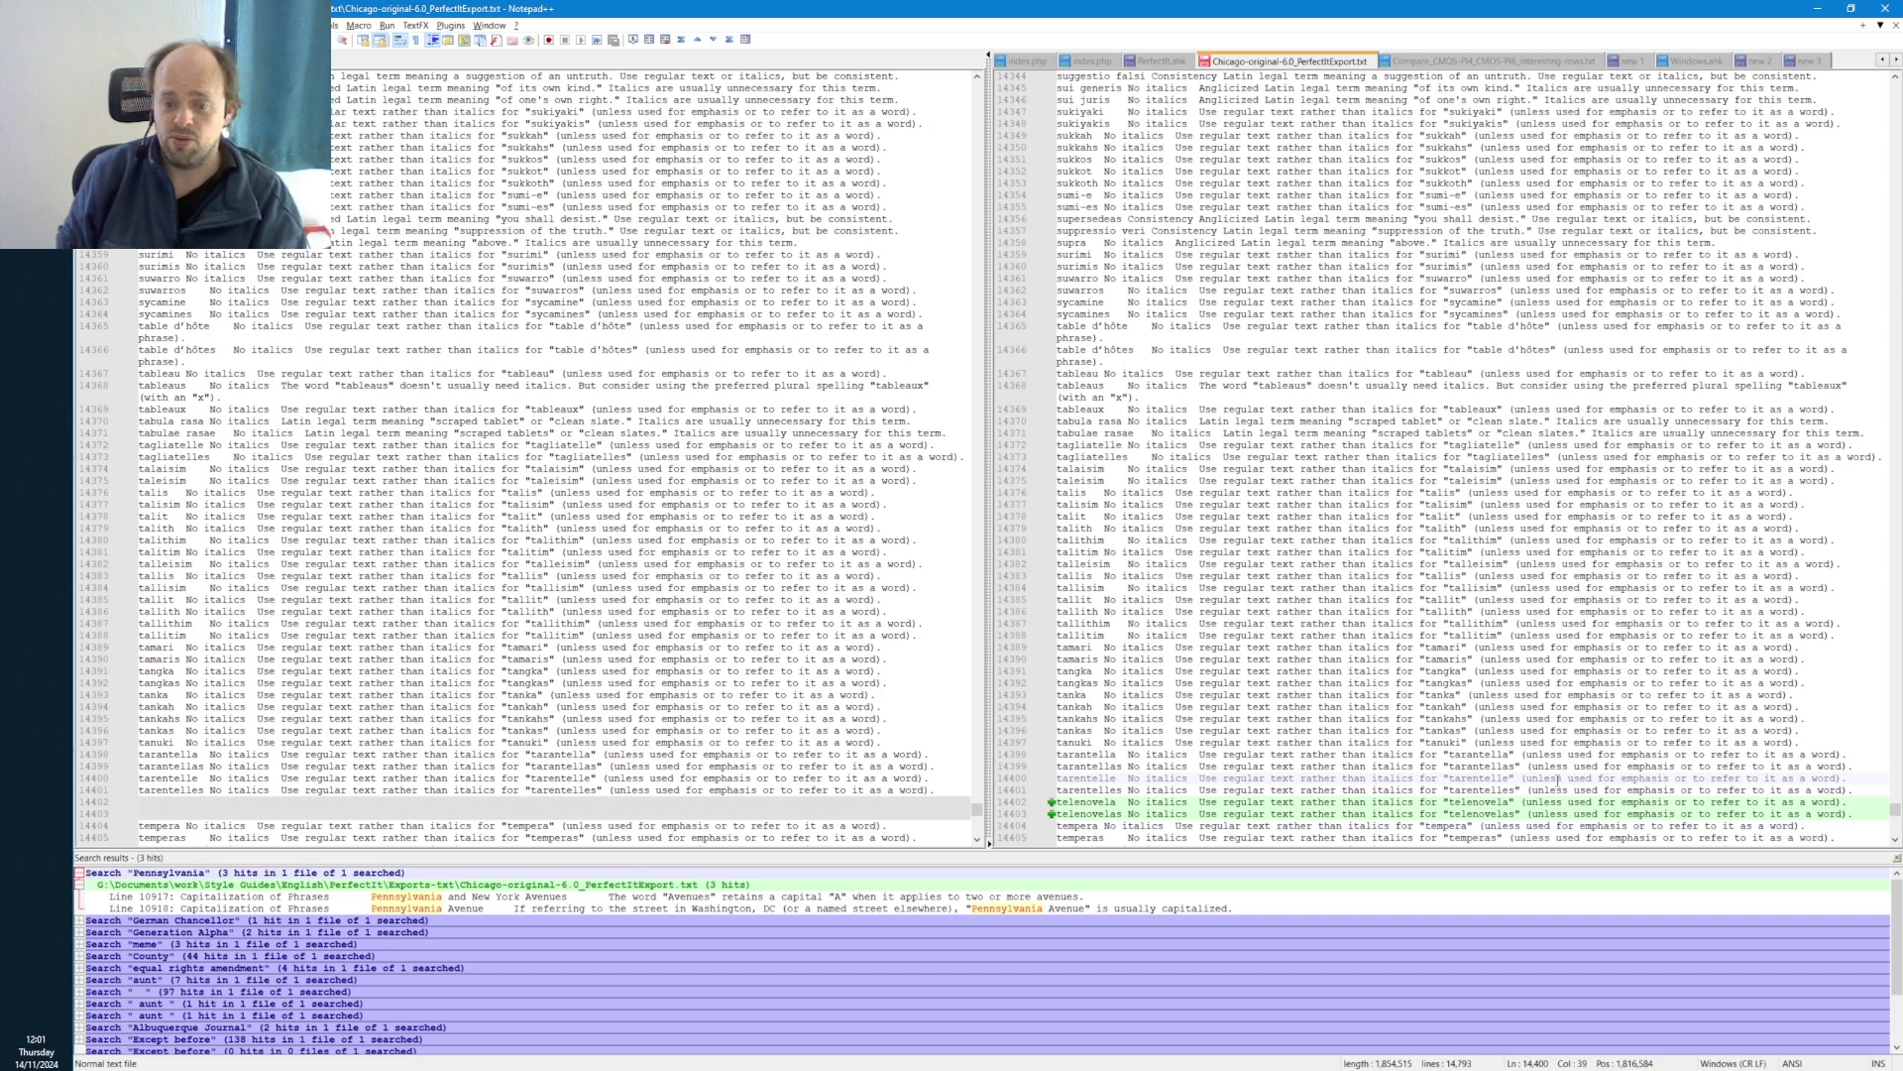
pyautogui.press('pagedown')
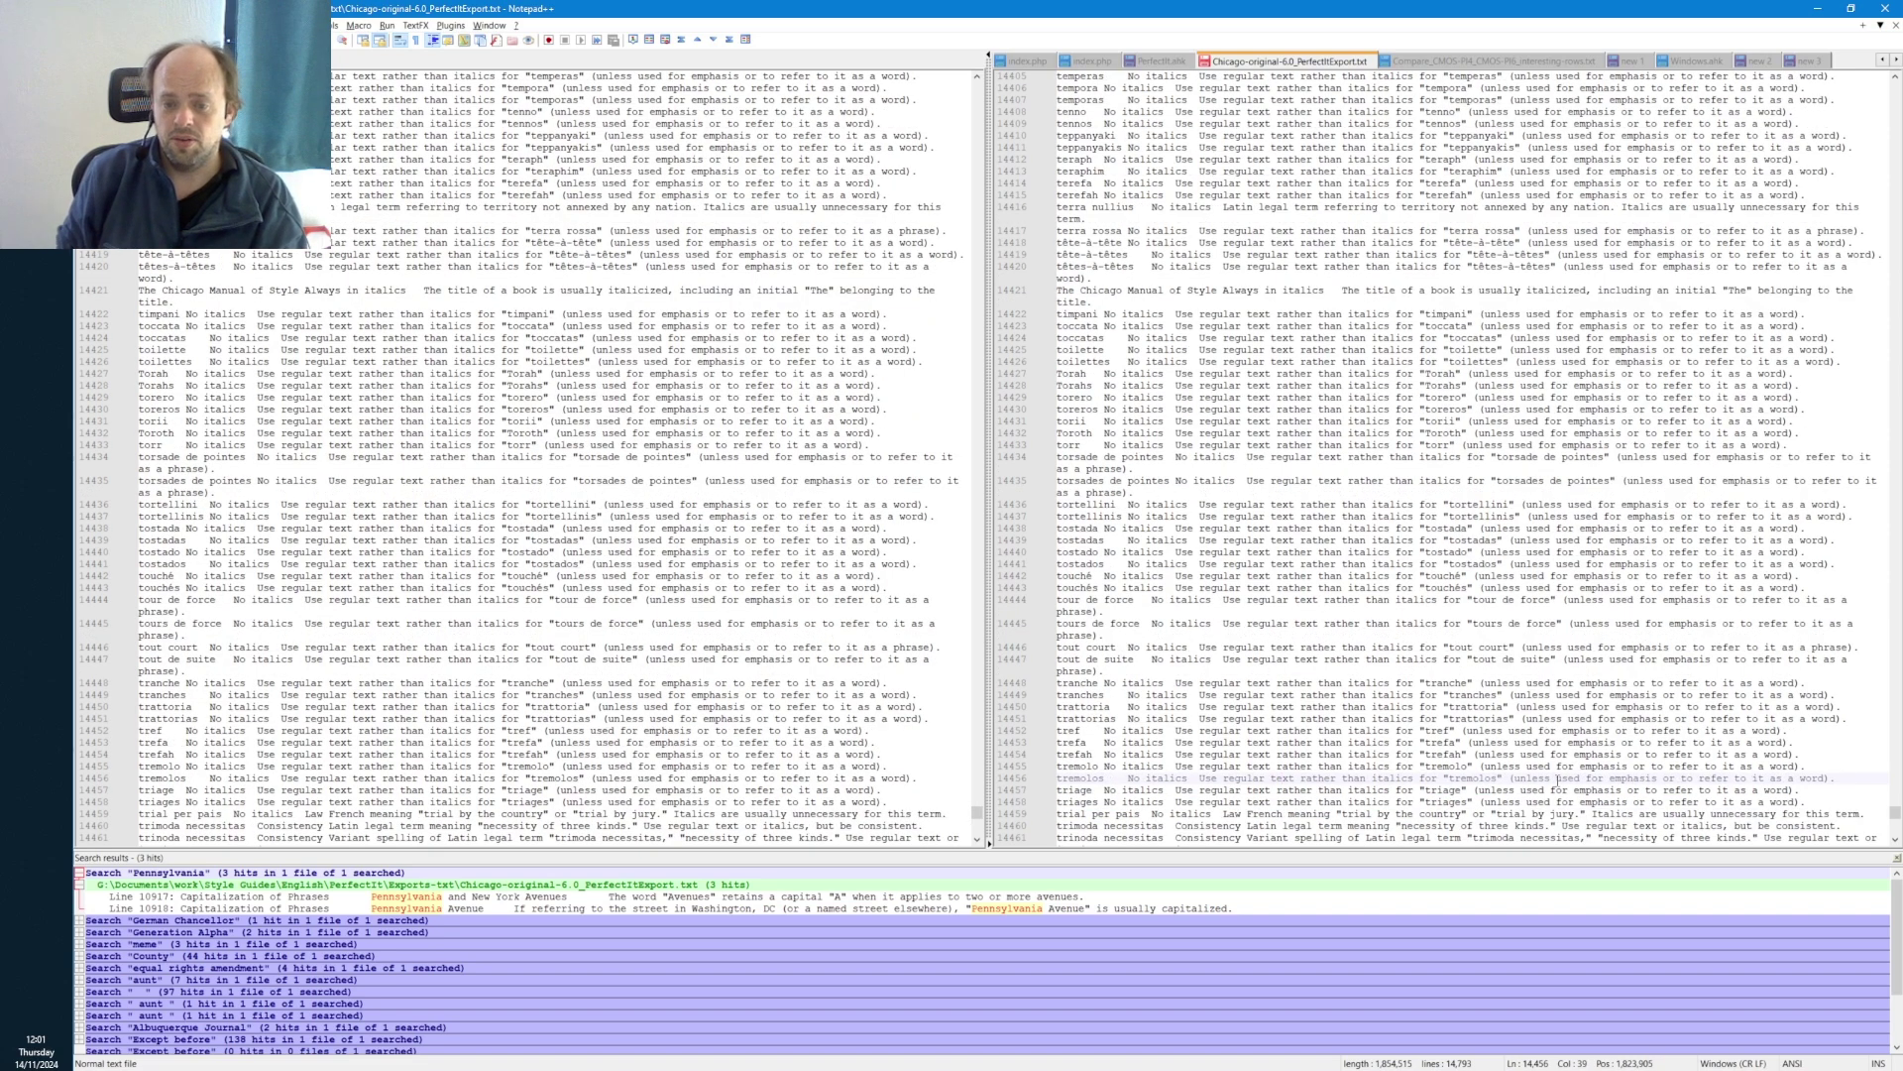
pyautogui.press('pagedown')
pyautogui.press('pagedown')
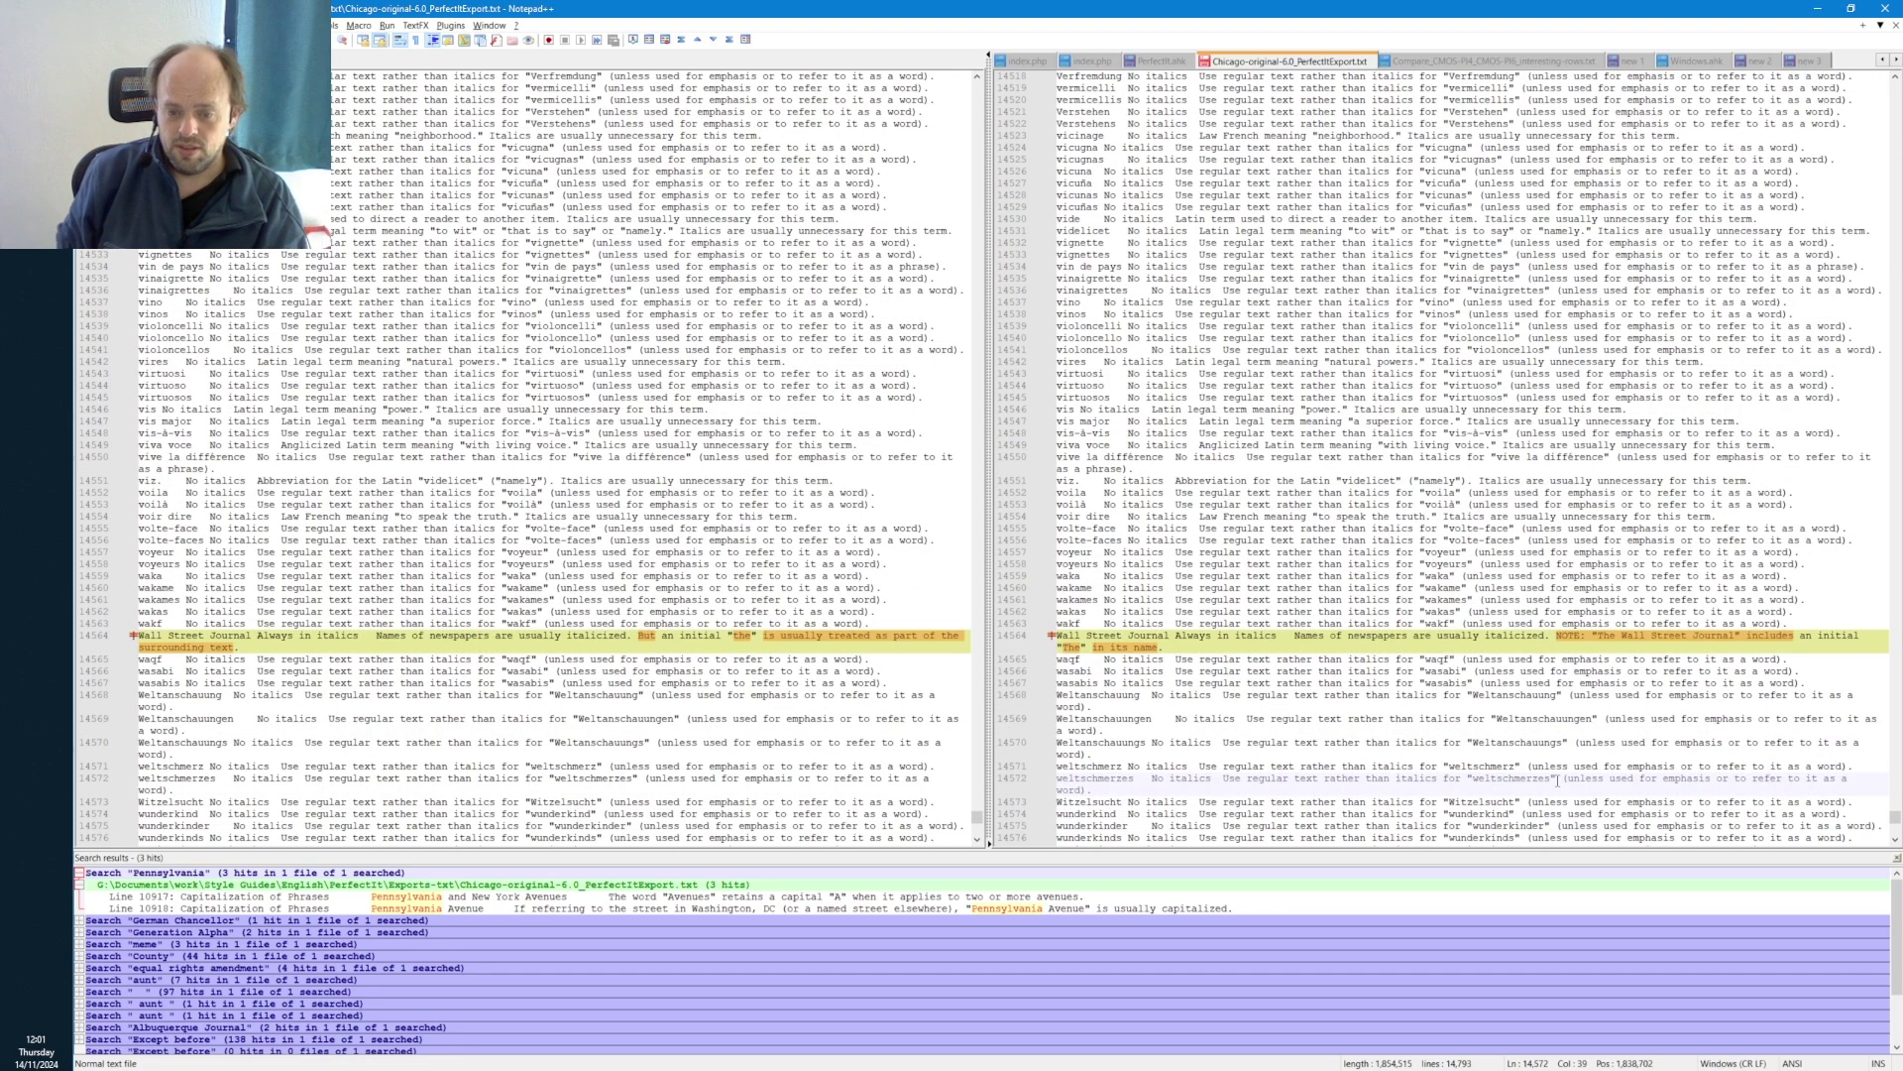
pyautogui.press('pagedown')
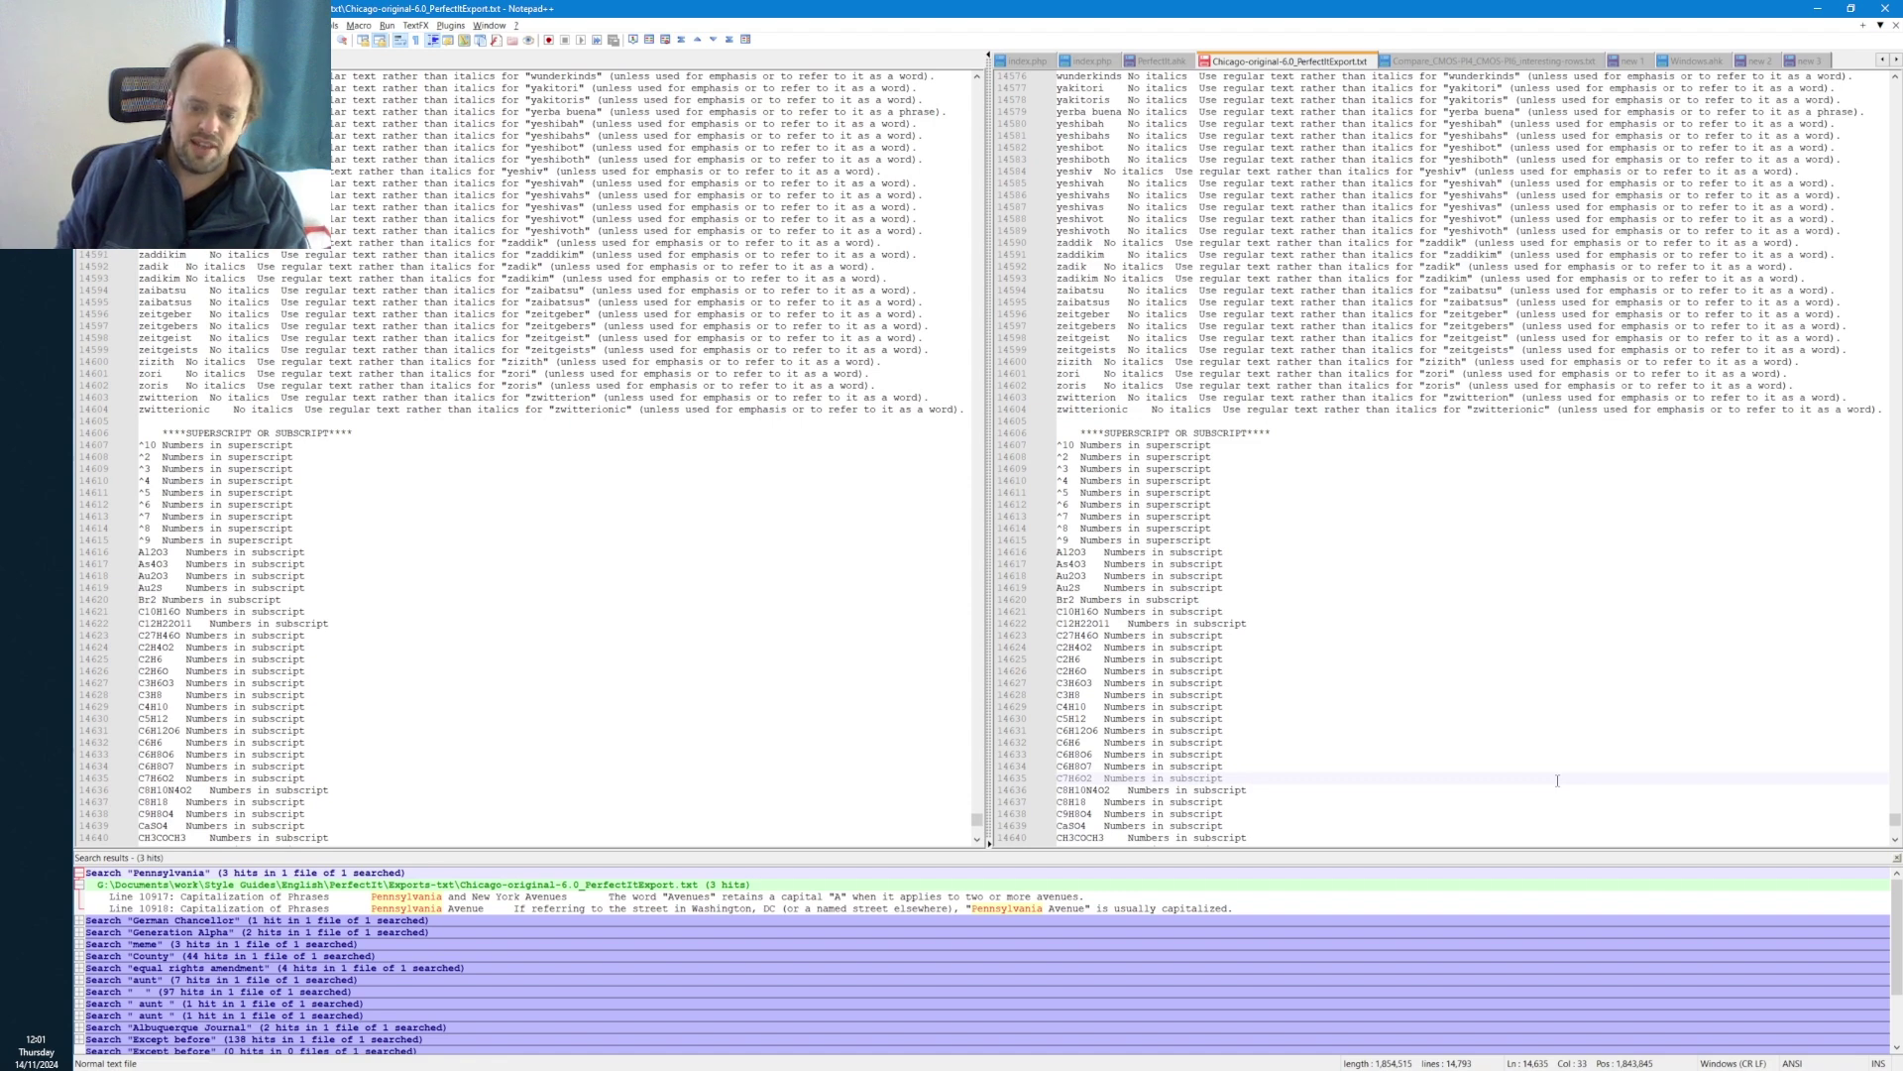
# - Examine the added rules in the wildcards section of the 6.0 export and highlight the four time zone capitalization rules
pyautogui.press('pagedown')
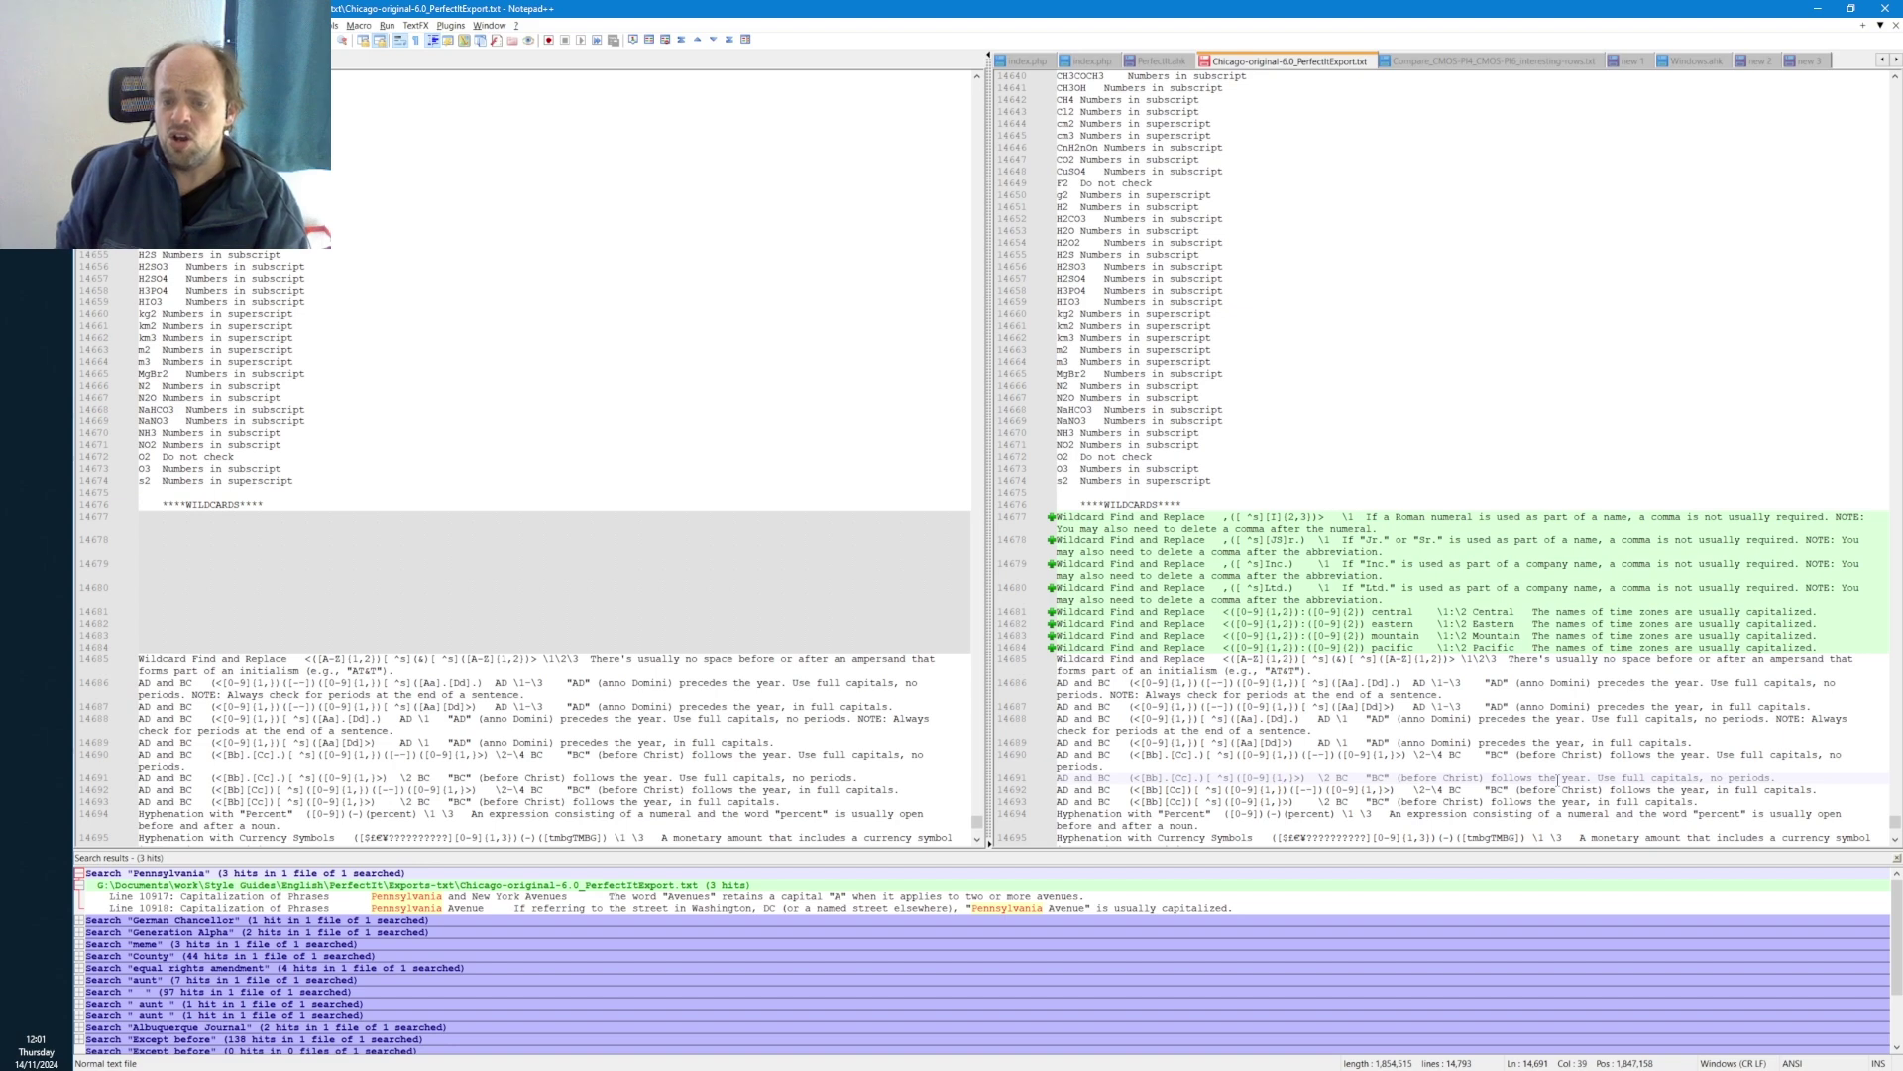
pyautogui.scroll(-10, 1292, 208)
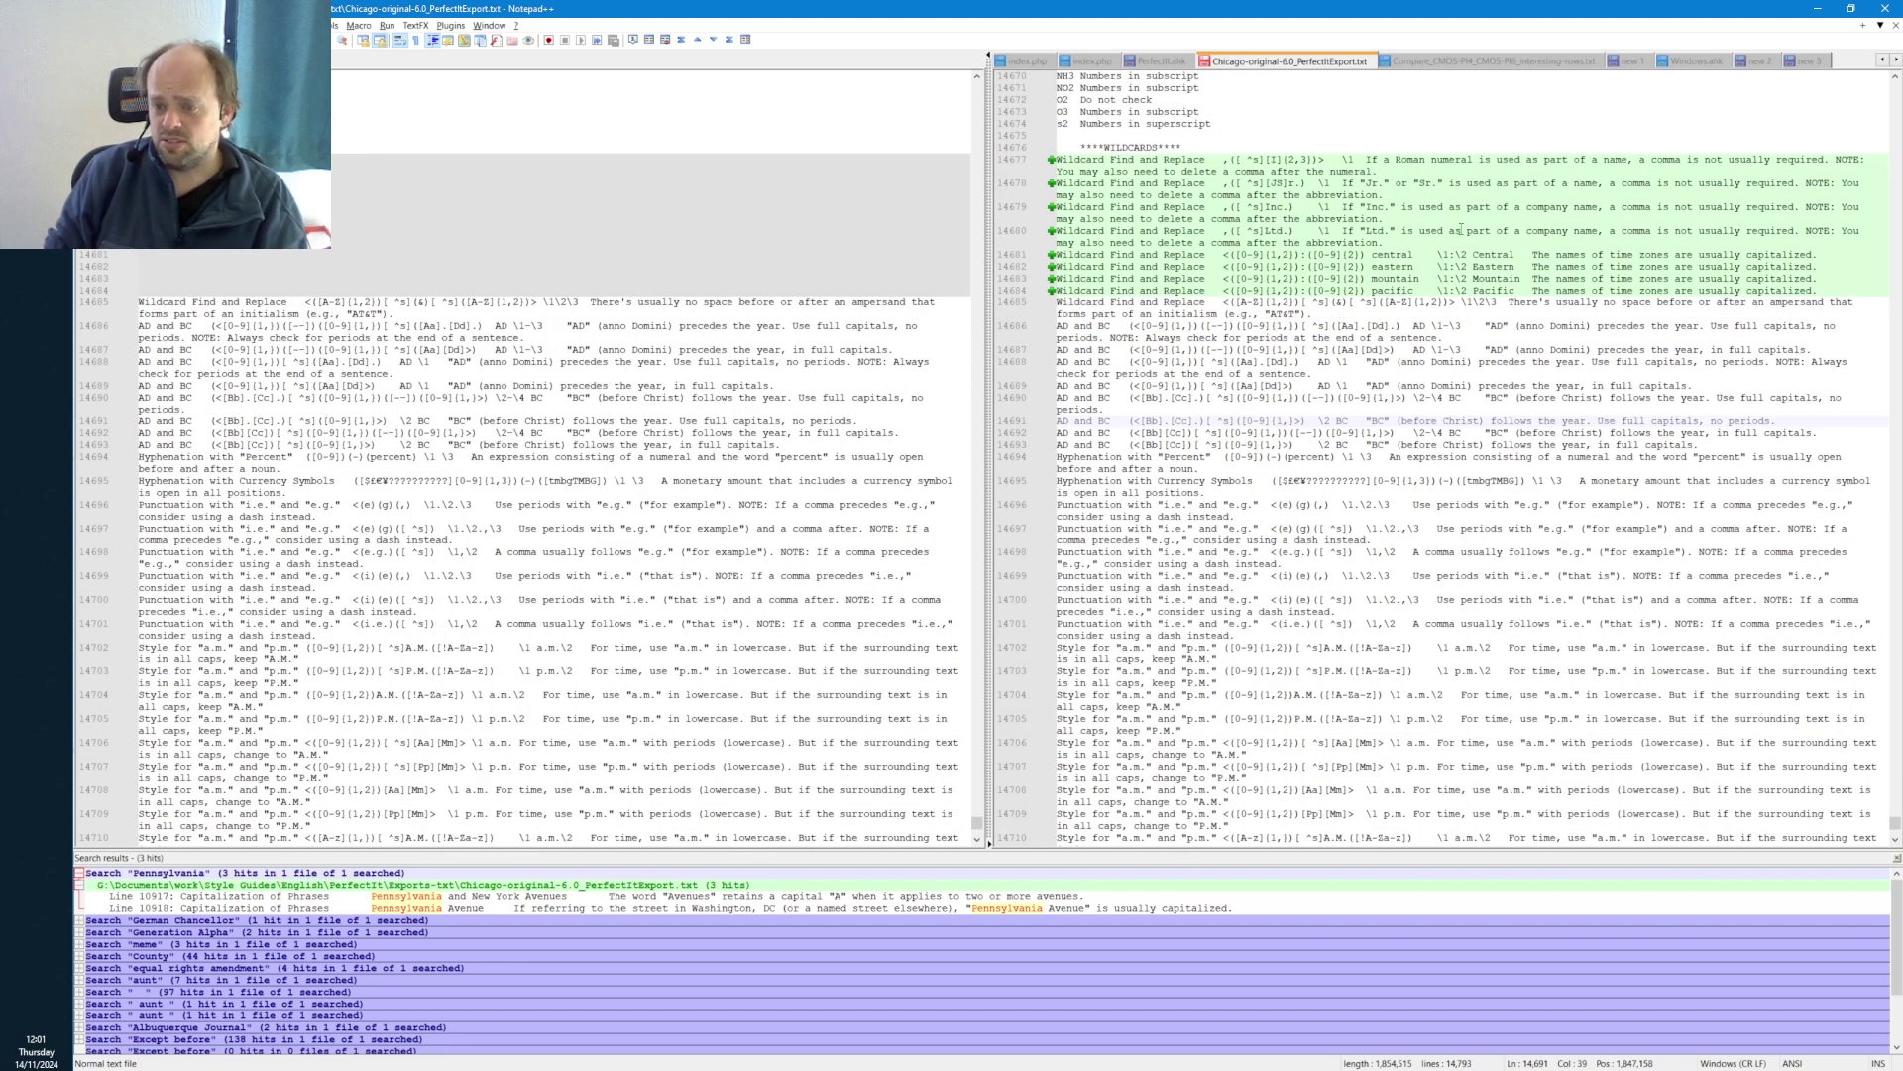
pyautogui.moveTo(1598, 290); pyautogui.dragTo(1028, 255)
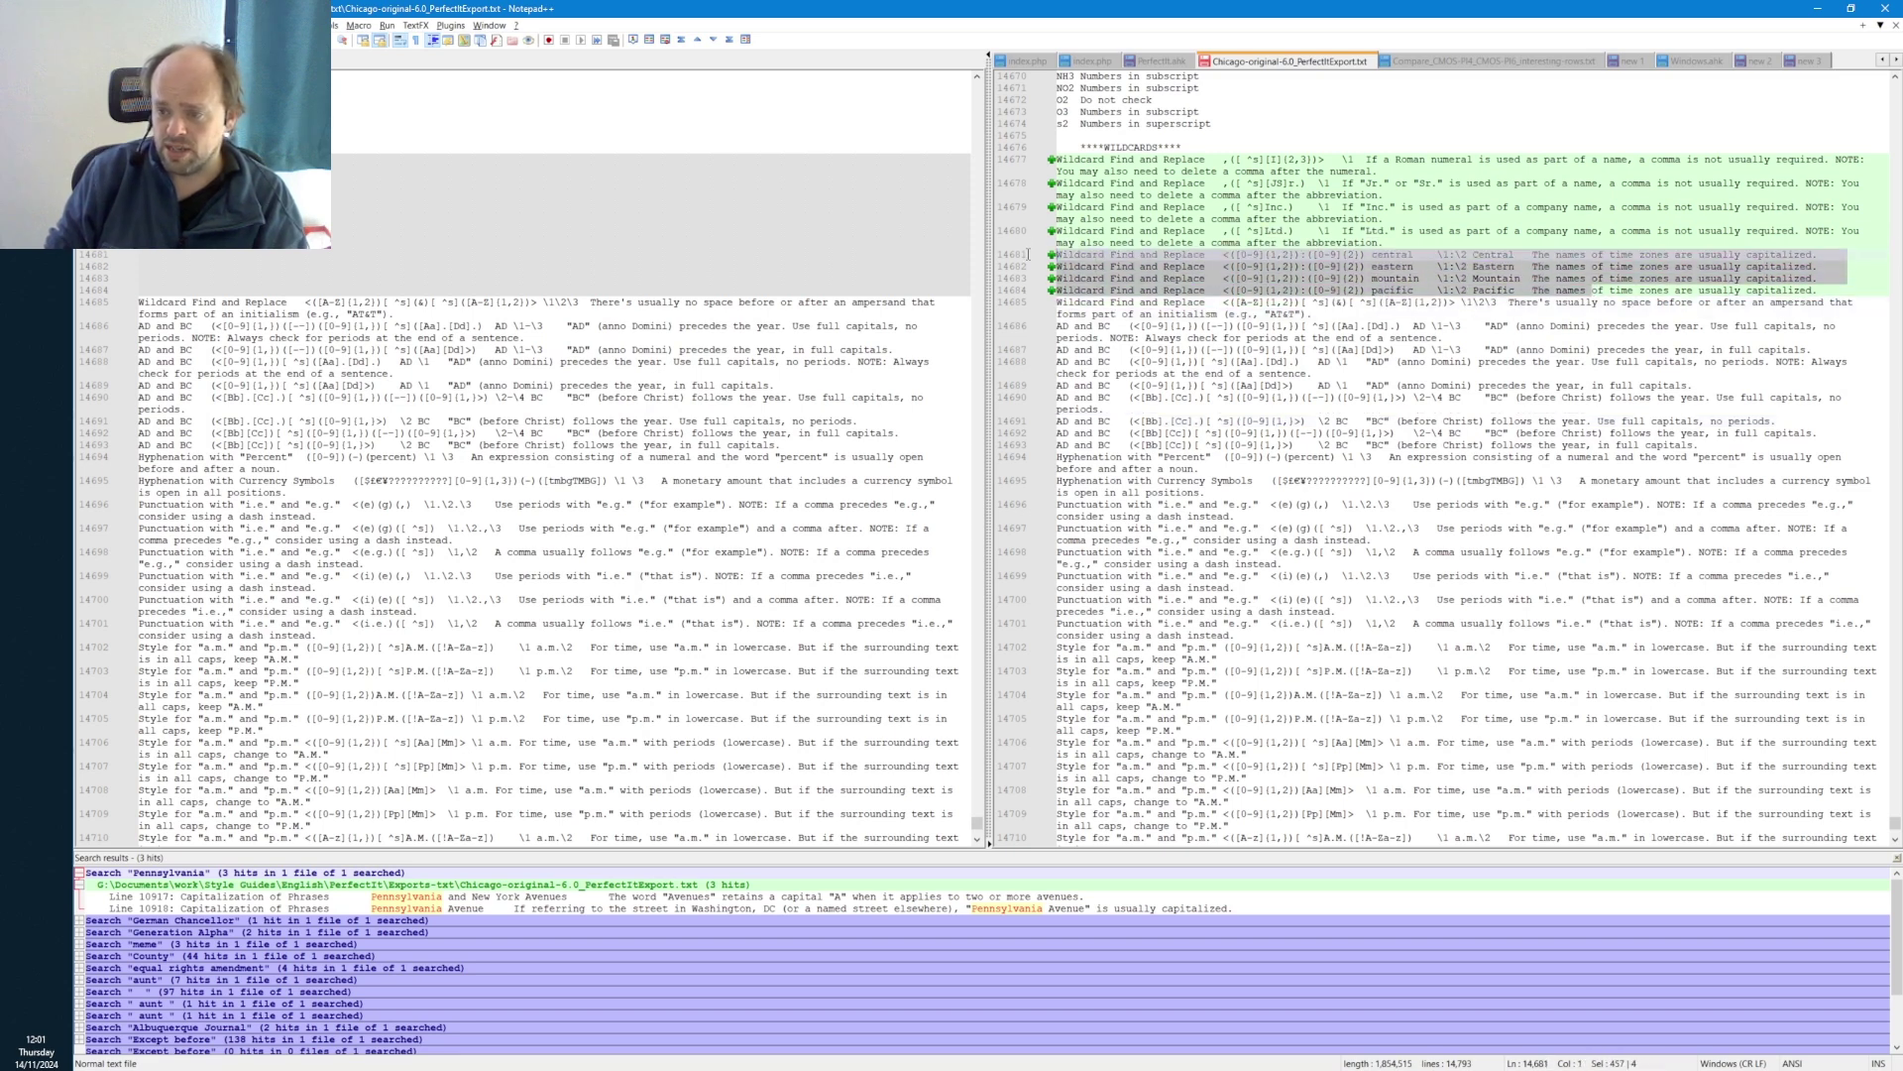
pyautogui.click(1837, 289)
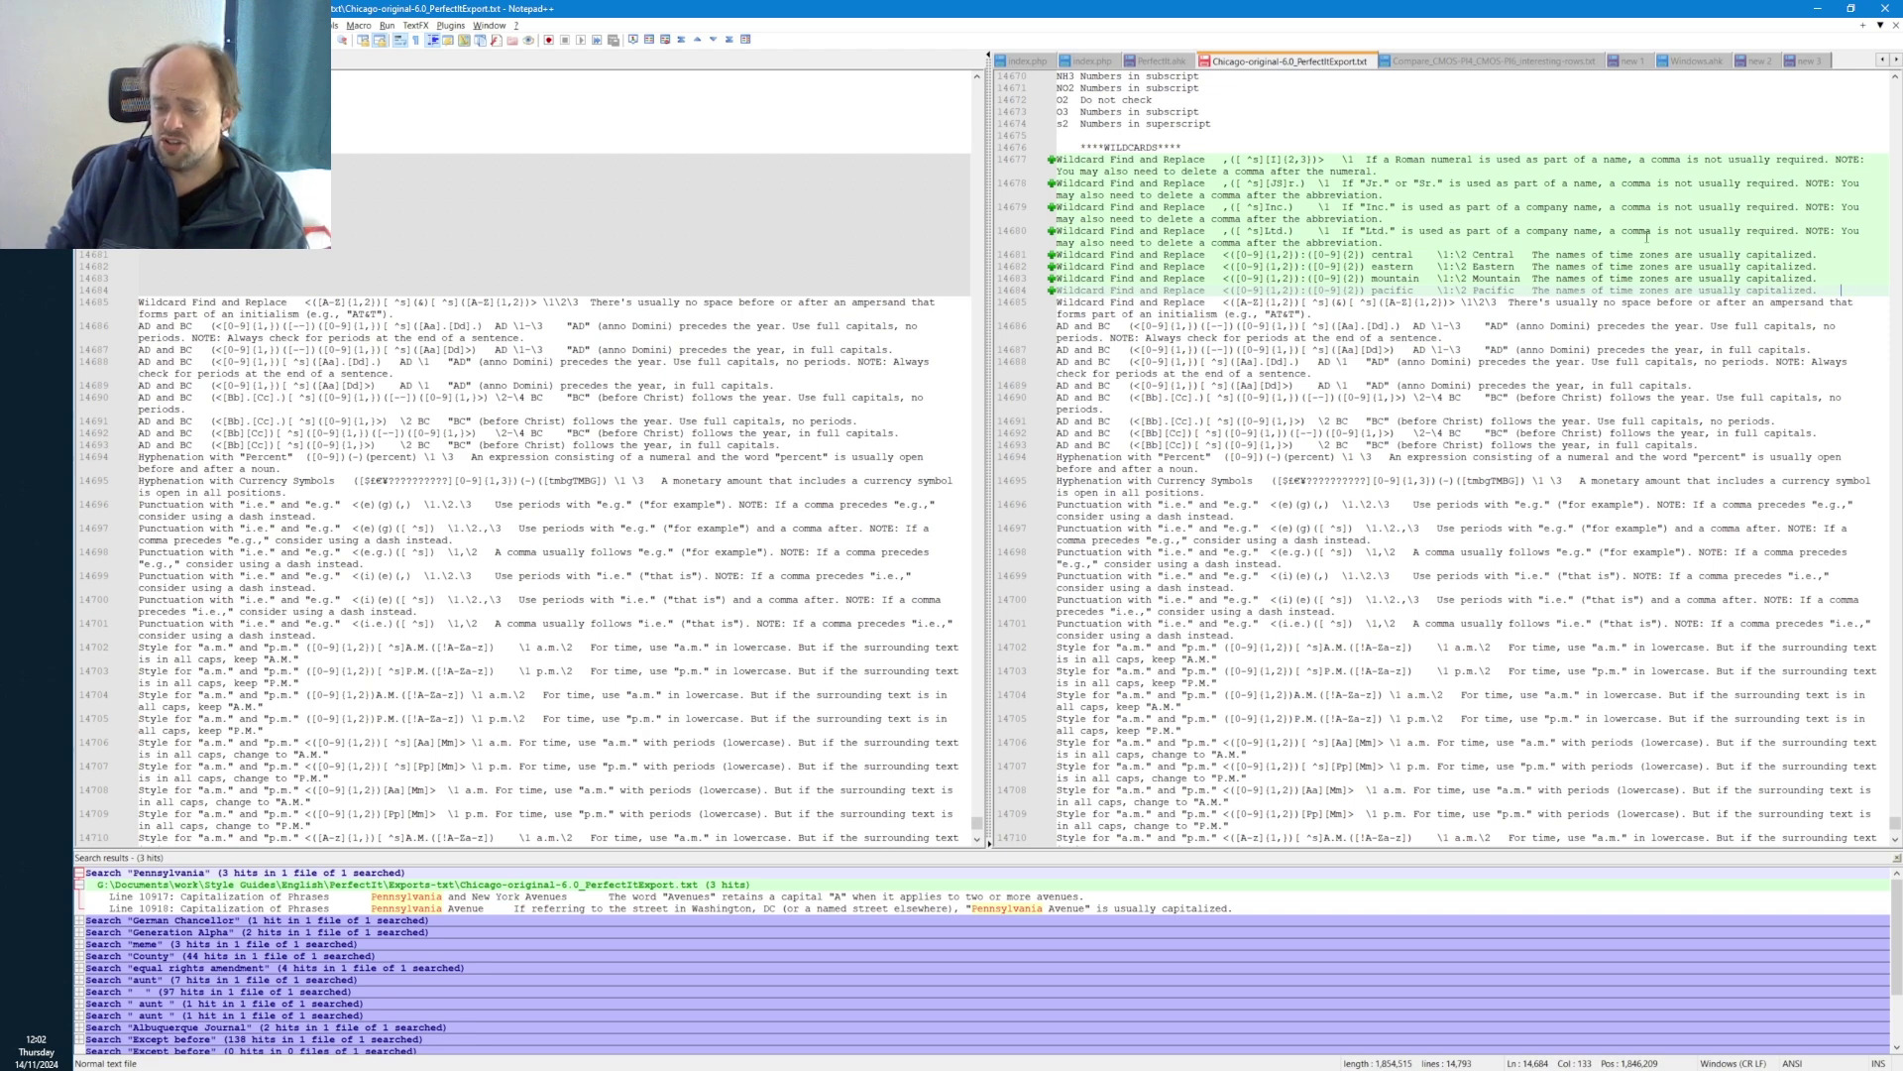
# - Examine the added wildcard comma rules for Roman numerals, "Jr.", "Sr.", "Inc." and "Ltd.", and highlight the whole added block
pyautogui.moveTo(1654, 231); pyautogui.dragTo(1328, 158)
pyautogui.click(1318, 421)
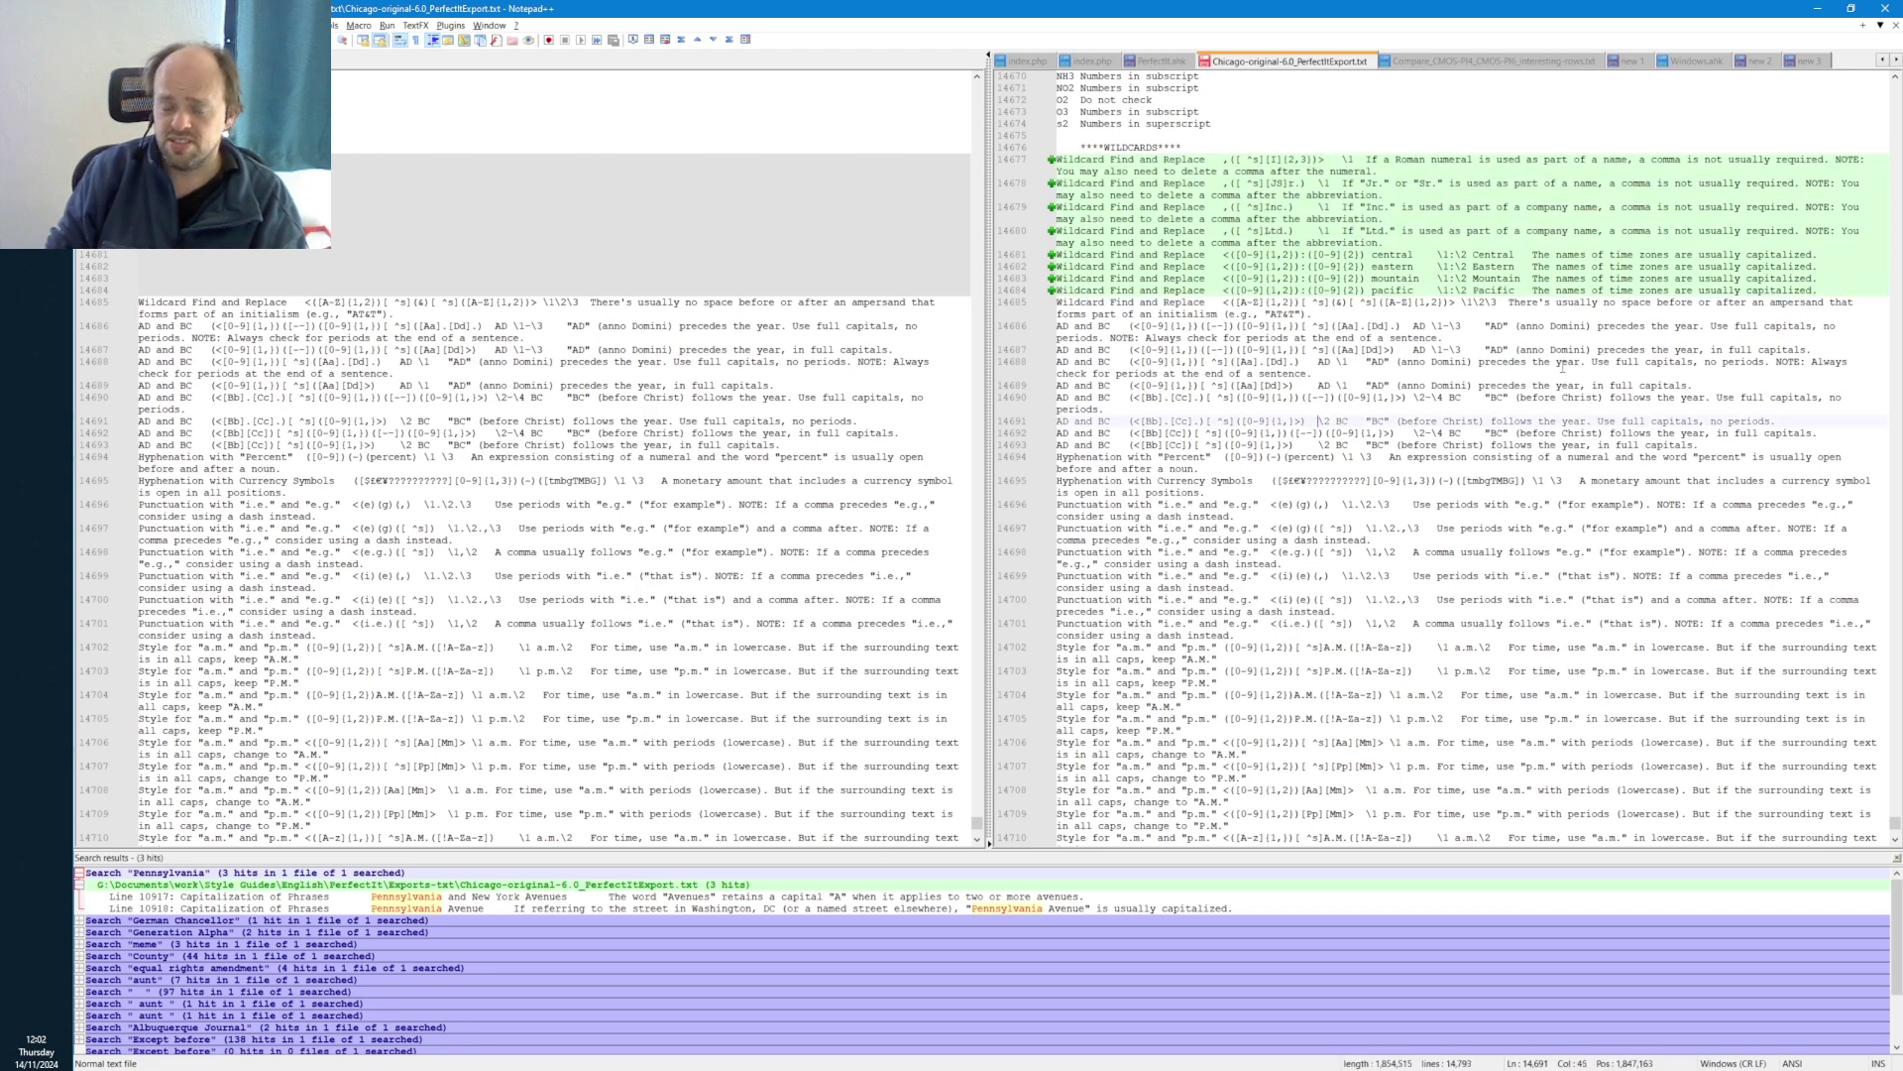
pyautogui.press('pagedown')
pyautogui.press('pageup')
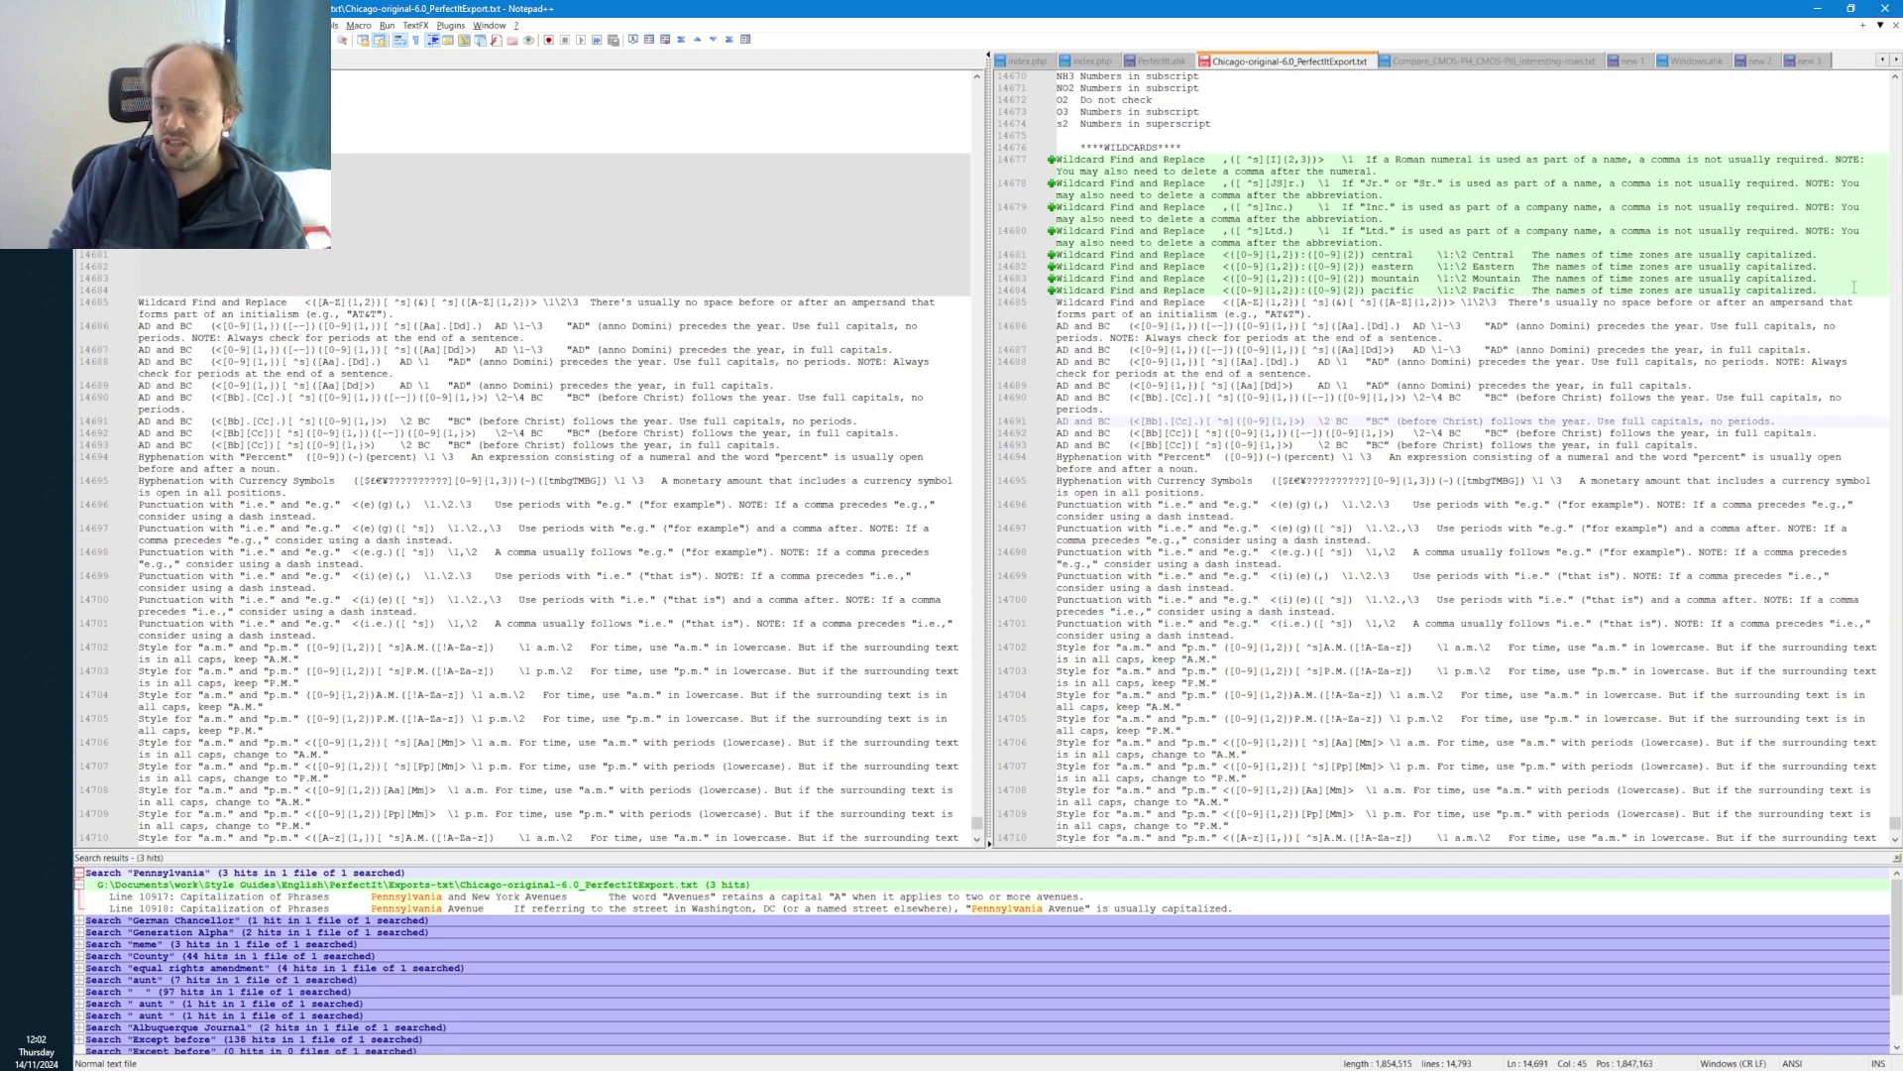
pyautogui.moveTo(1854, 287); pyautogui.dragTo(1854, 158)
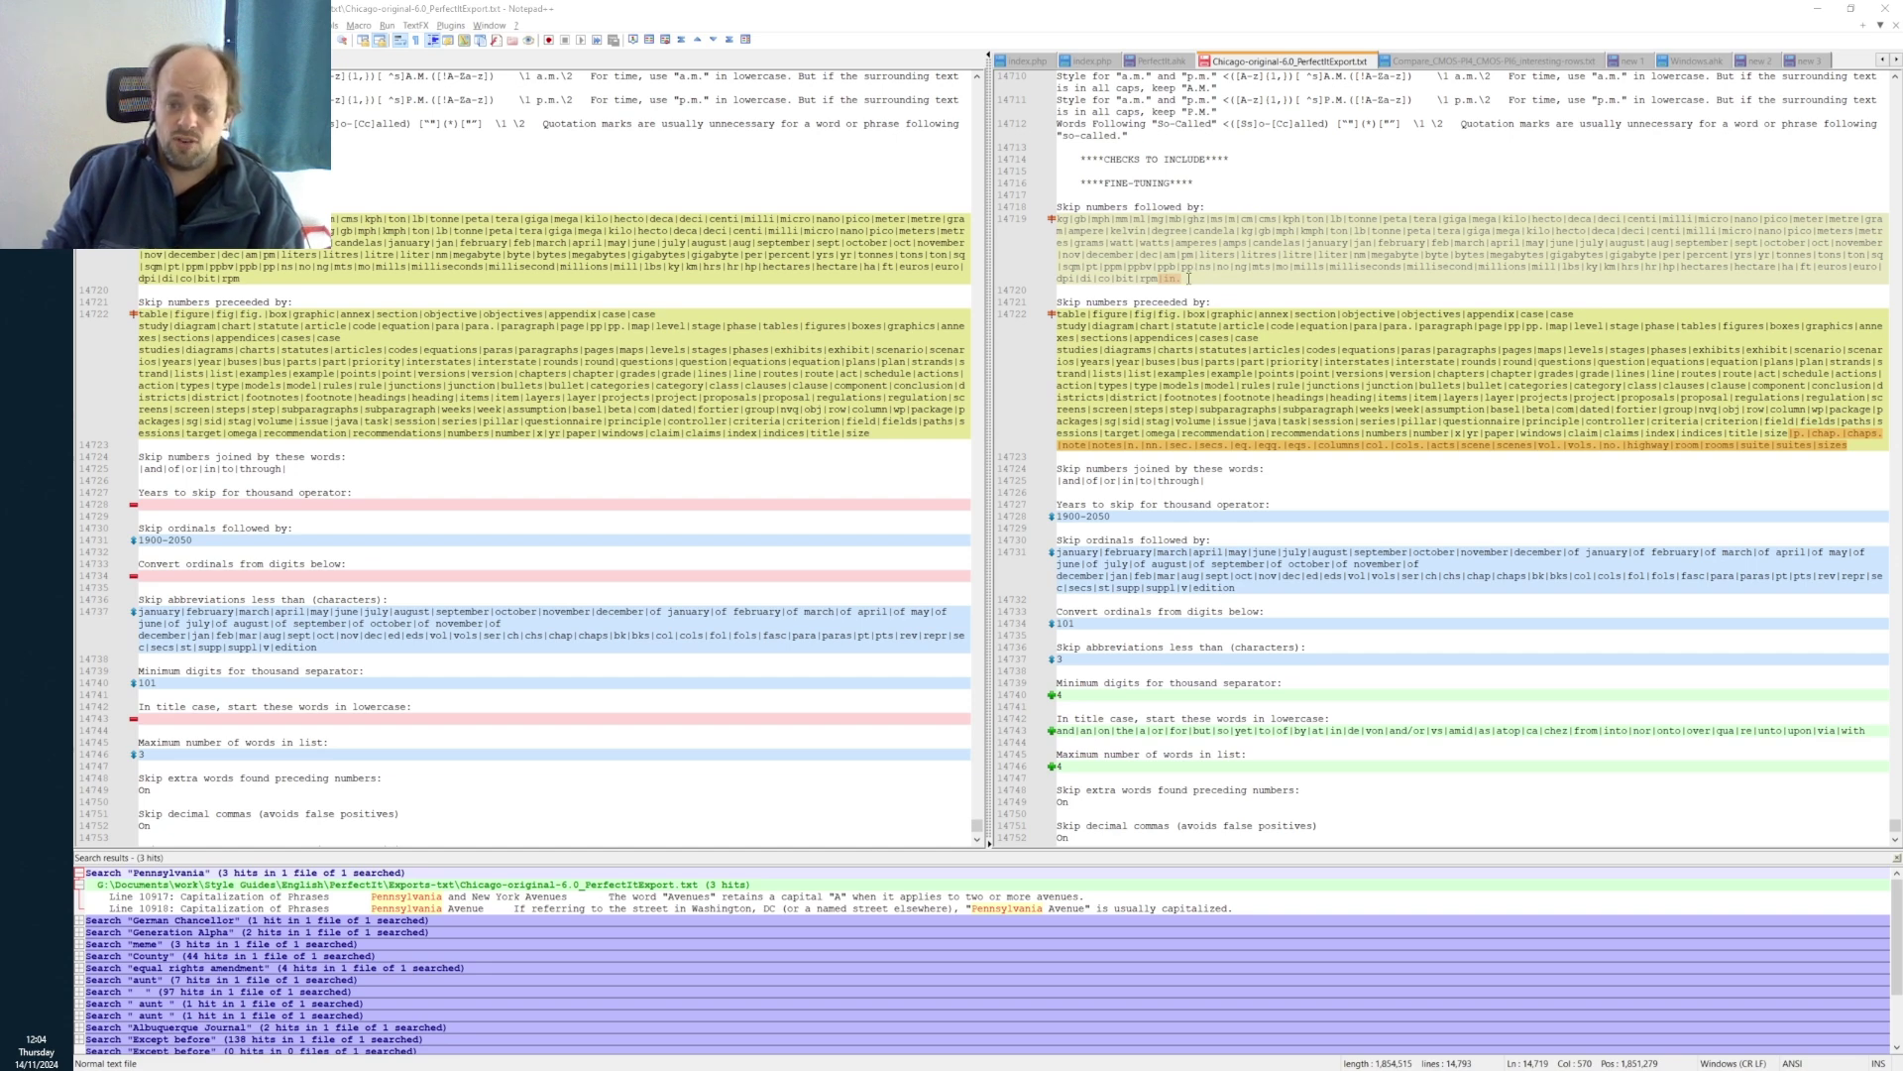
# - Examine the entries added to the "Skip numbers followed by" and "Skip numbers preceeded by" lists in the 6.0 export's fine-tuning section
pyautogui.click(1170, 278)
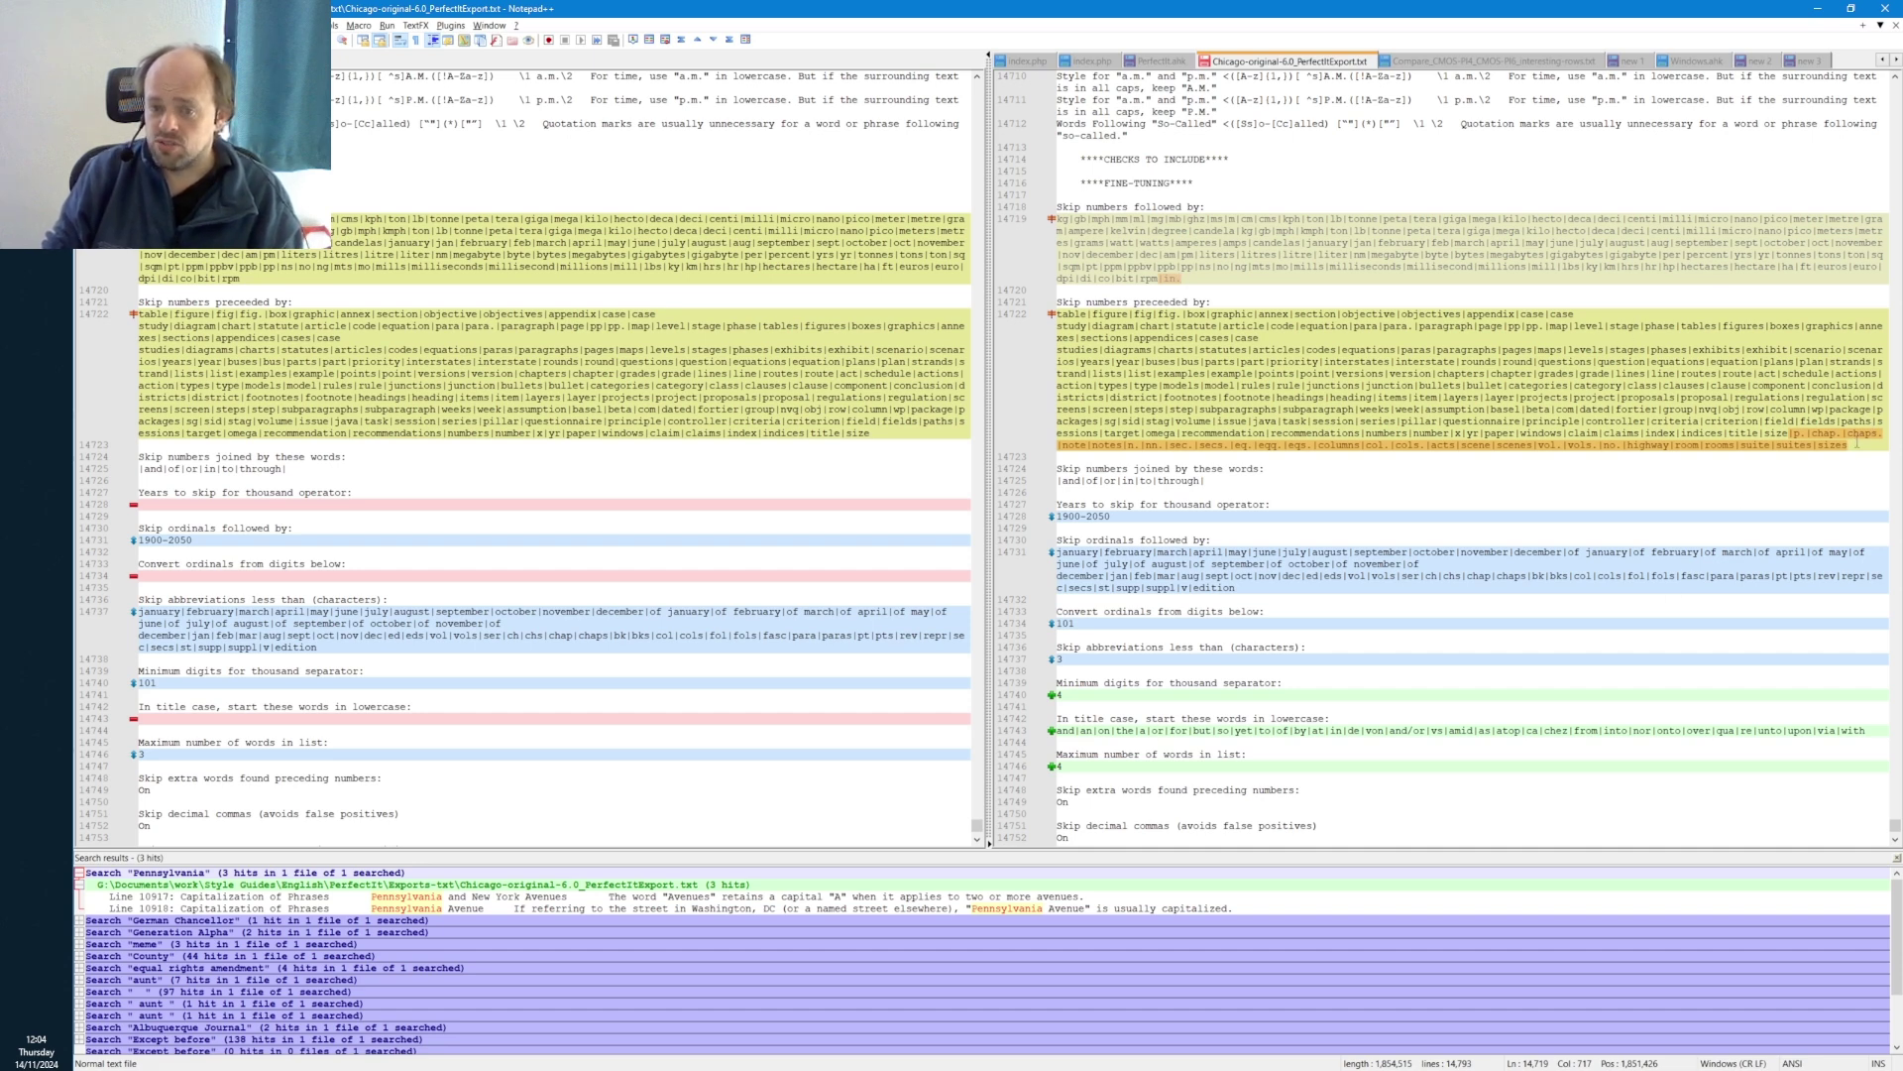
pyautogui.moveTo(1864, 452); pyautogui.dragTo(1790, 434)
pyautogui.click(1794, 456)
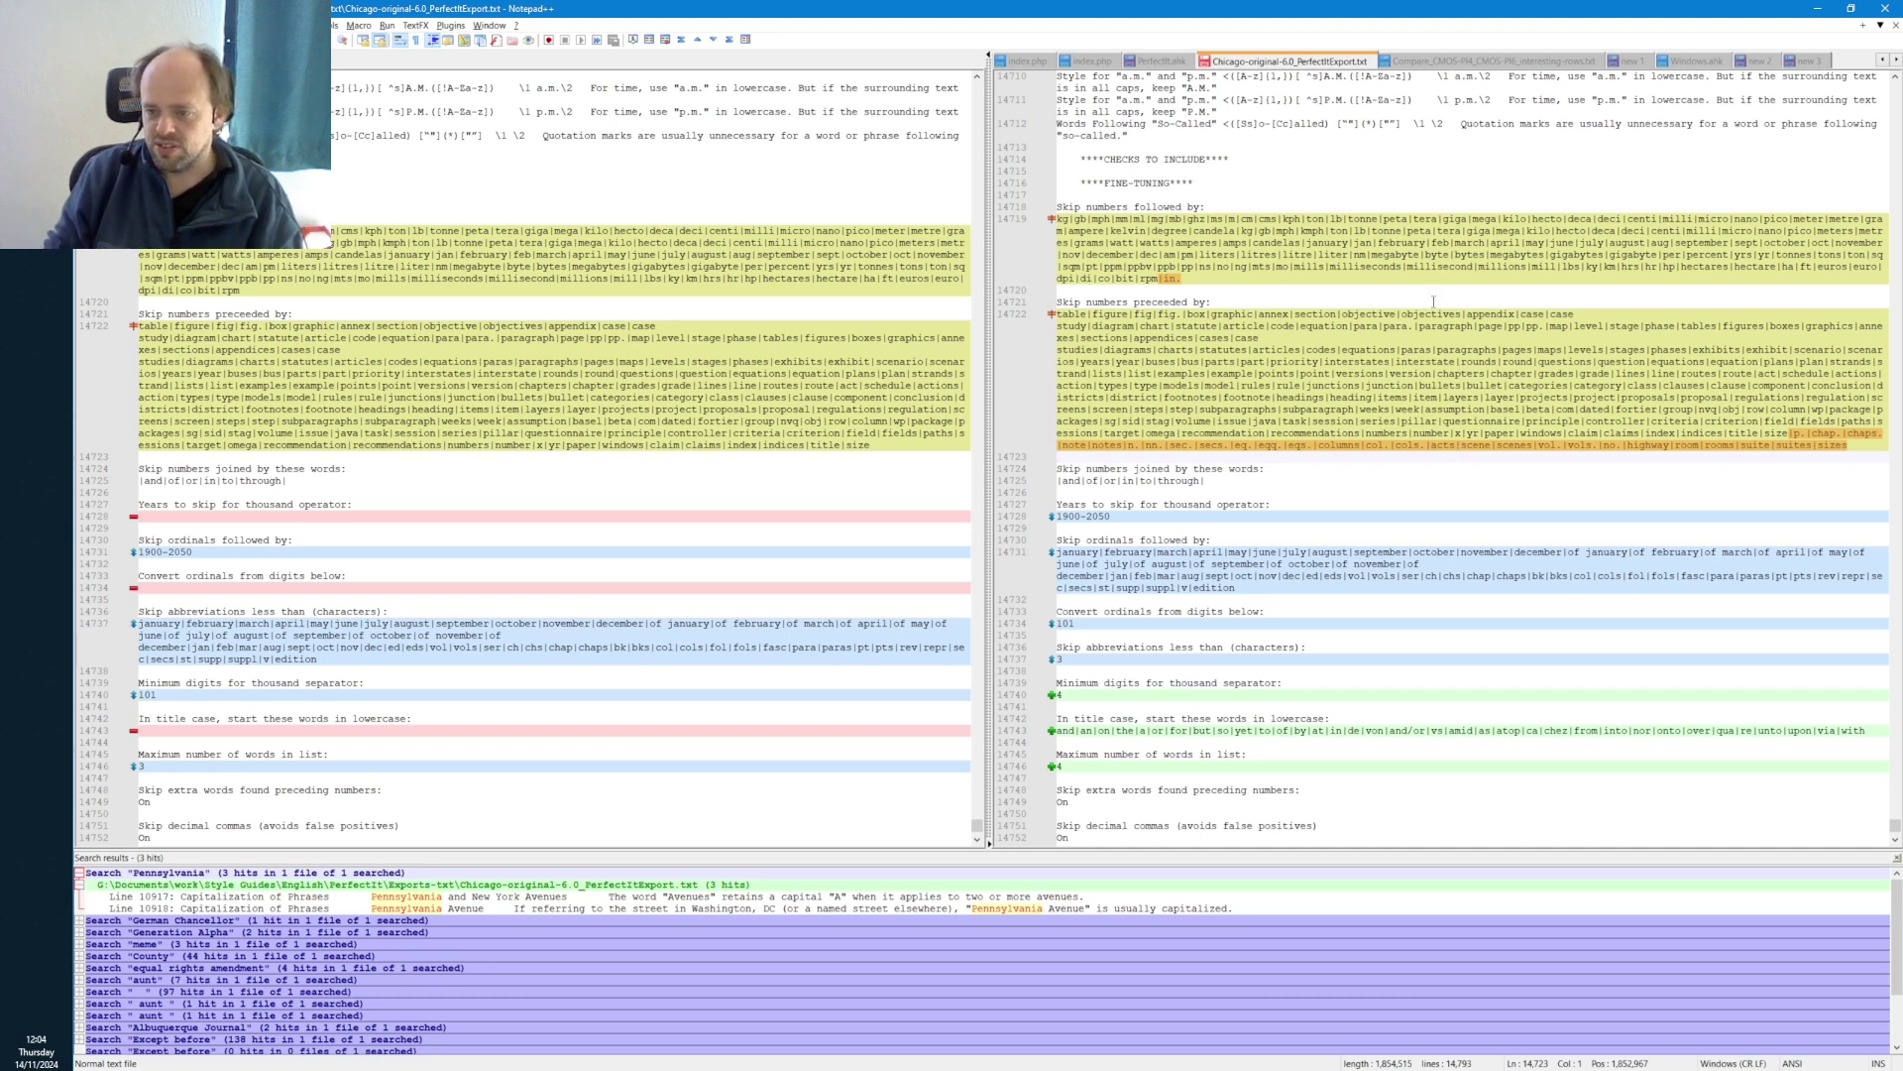
# - Compare the remaining fine-tuning values, highlighting the 6.0 entries for maximum number of words in list and minimum digits for thousand separator
pyautogui.hotkey('ctrl', 'pagedown')
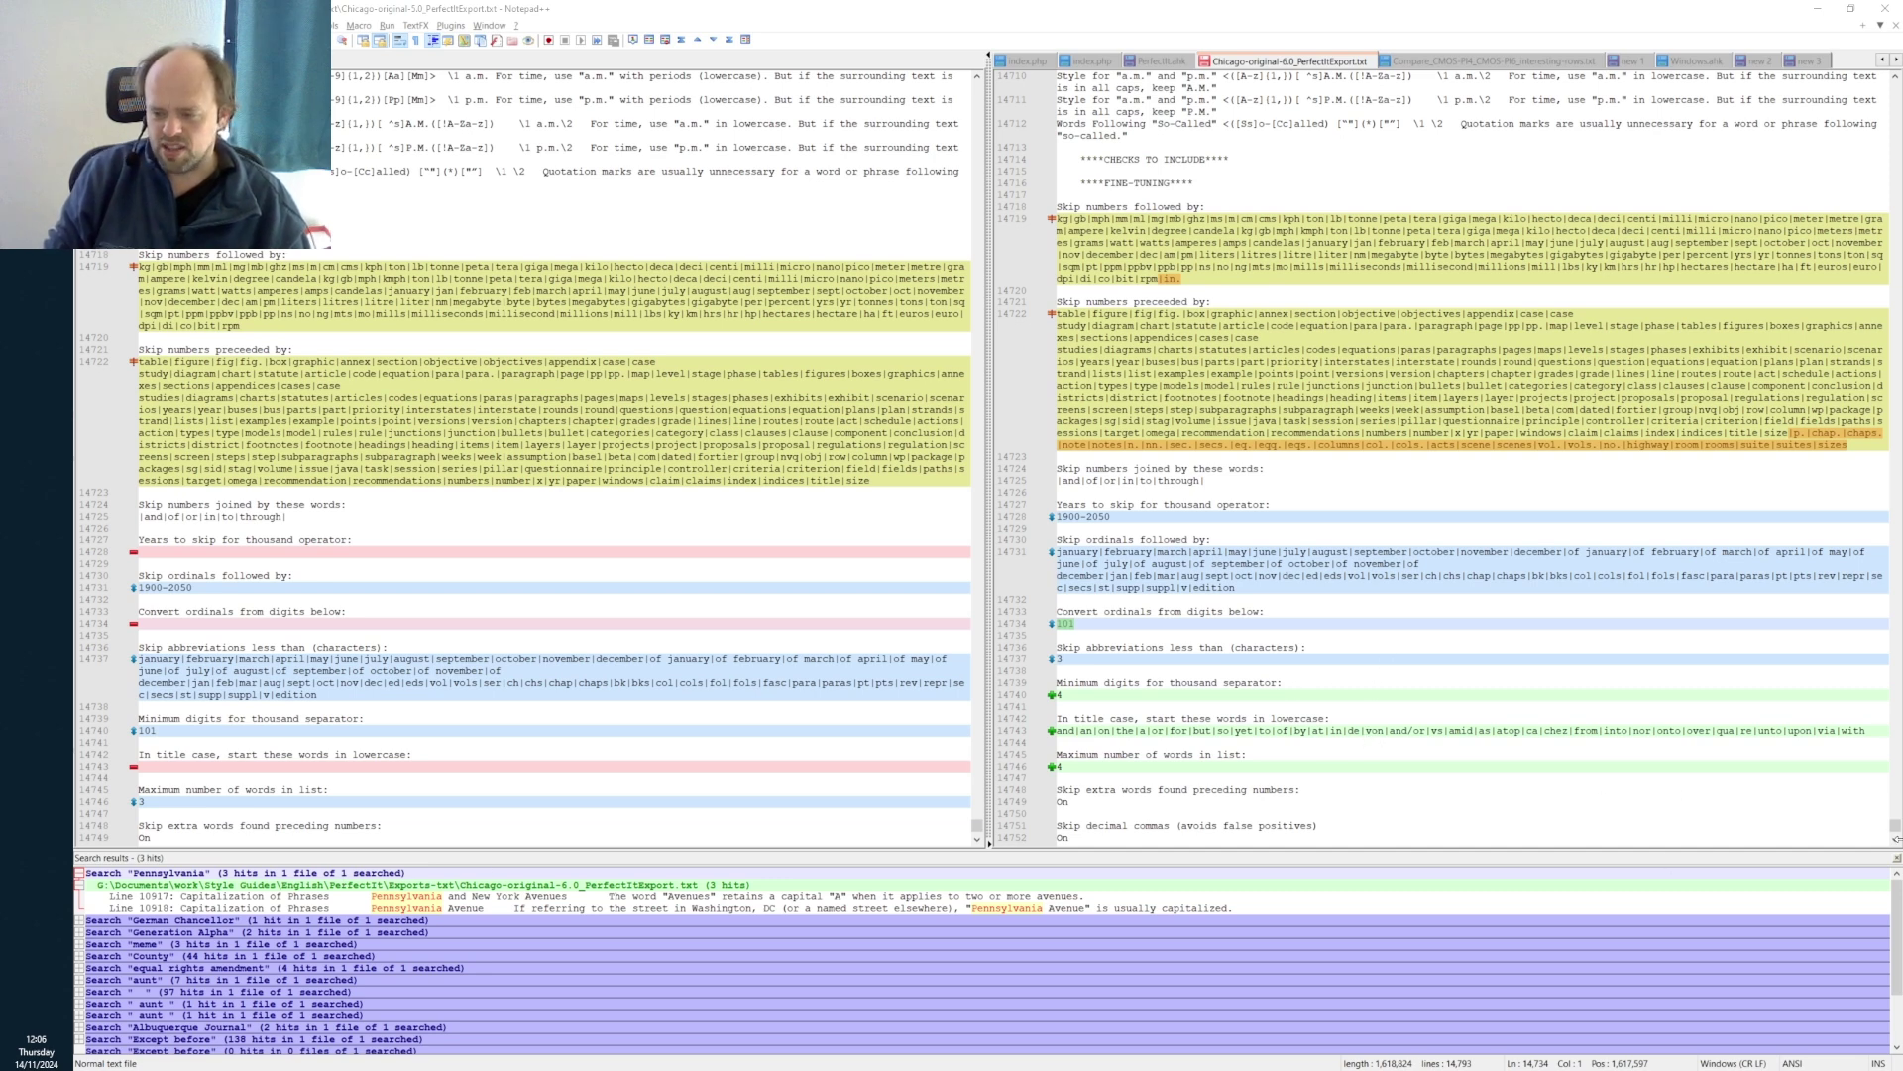
pyautogui.moveTo(1897, 840); pyautogui.dragTo(1896, 841)
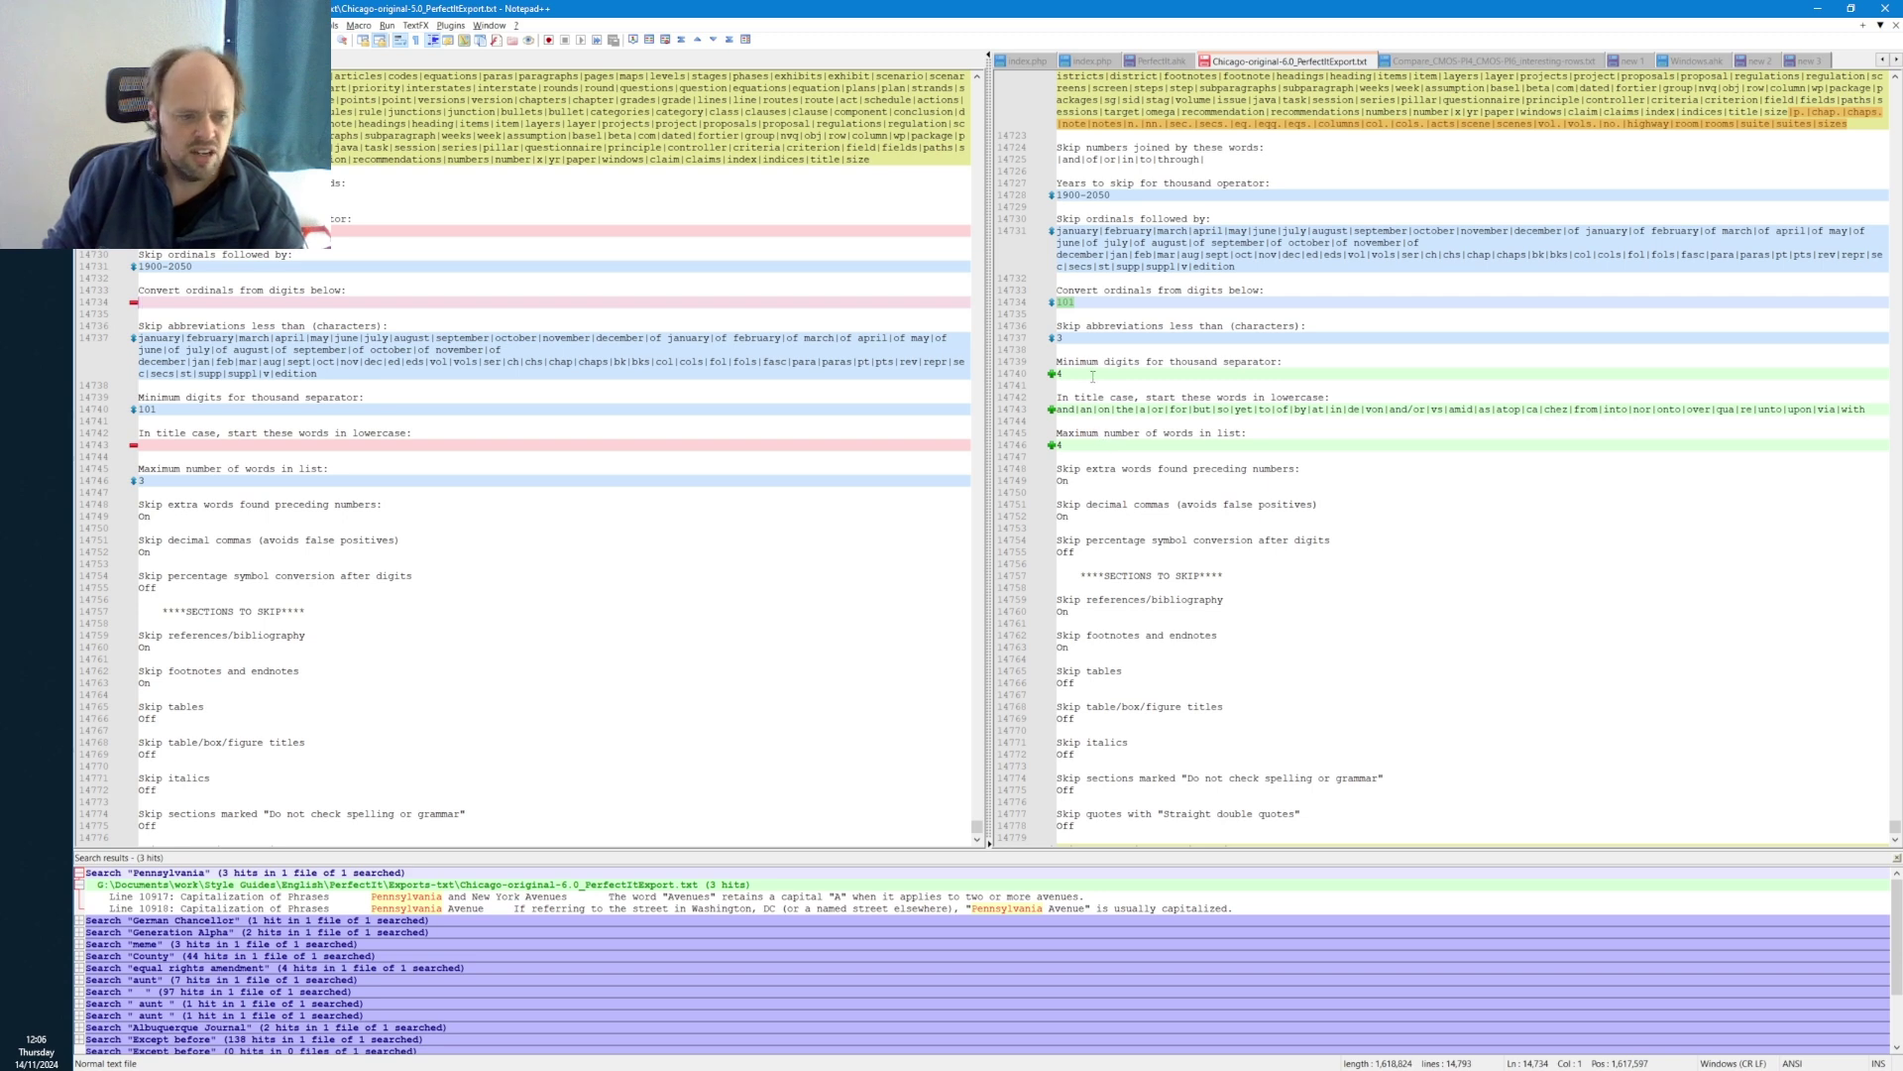
pyautogui.click(1086, 444)
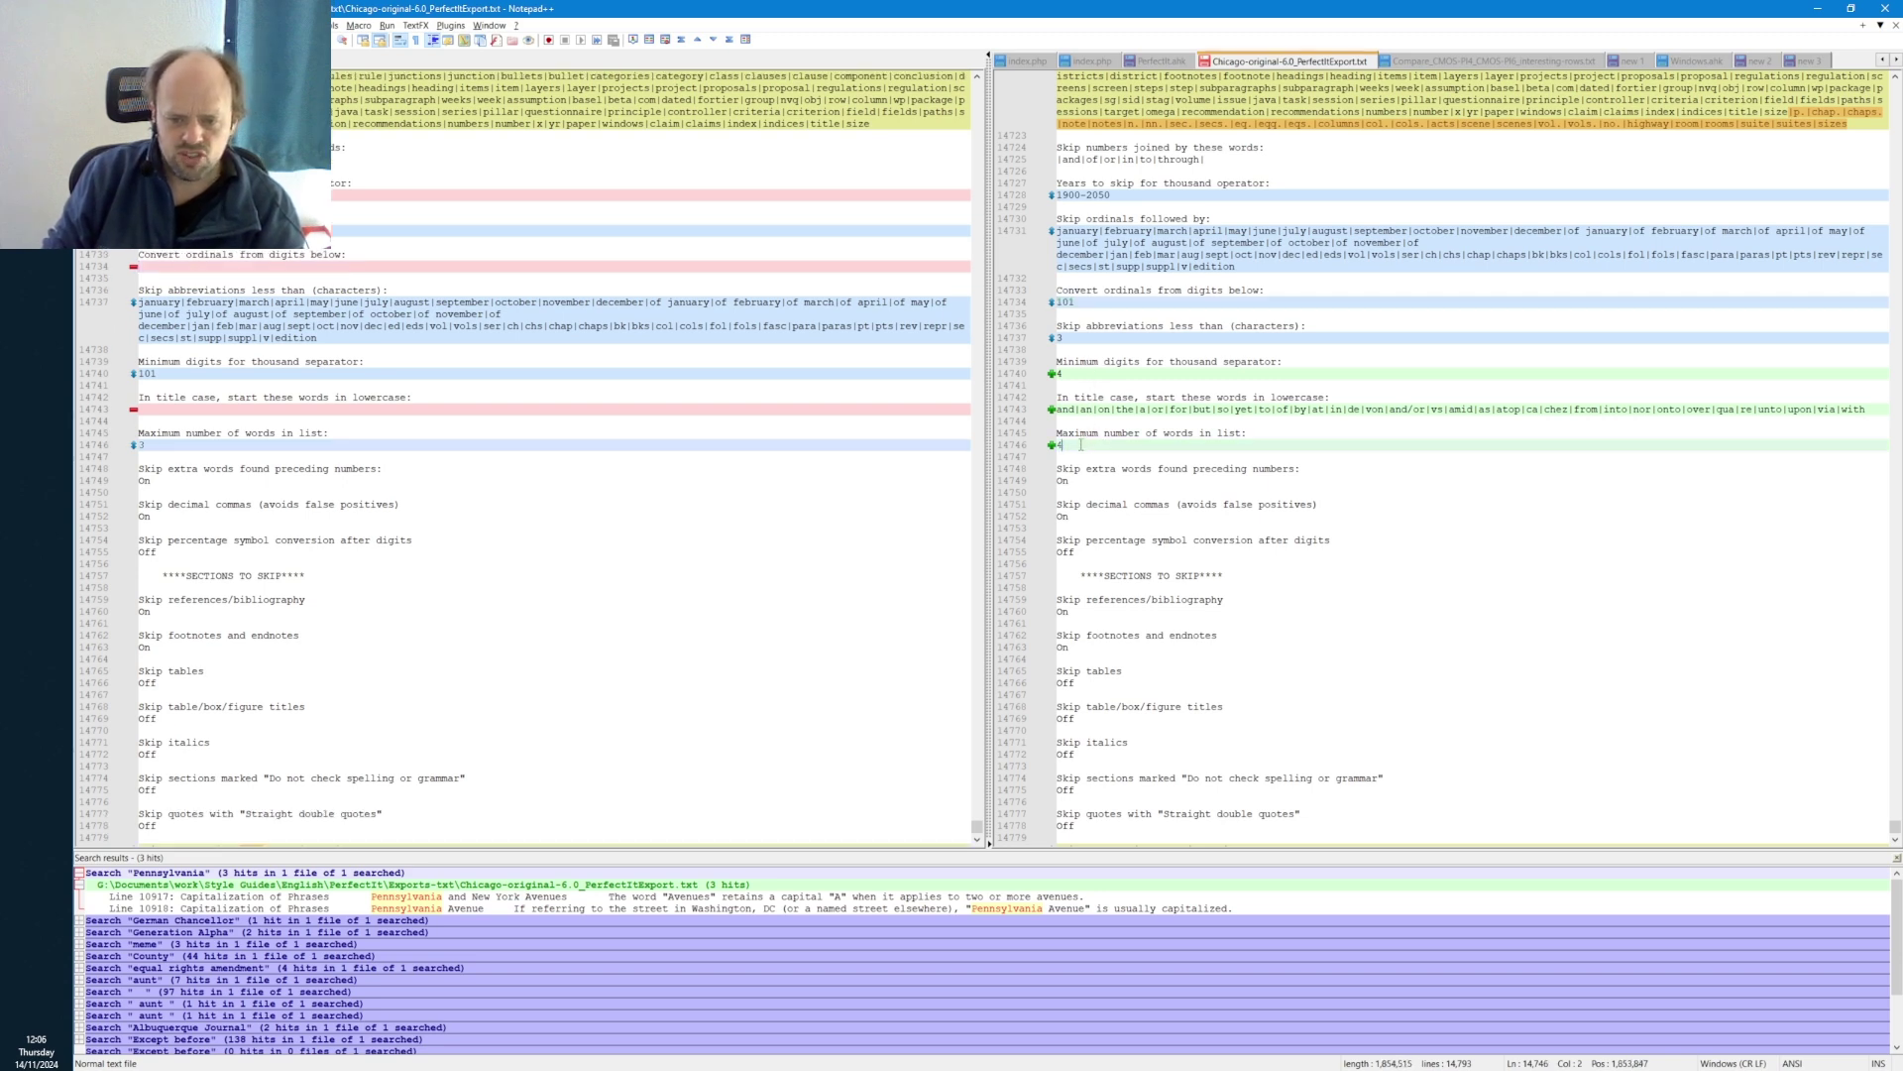
pyautogui.hotkey('shift', 'Home')
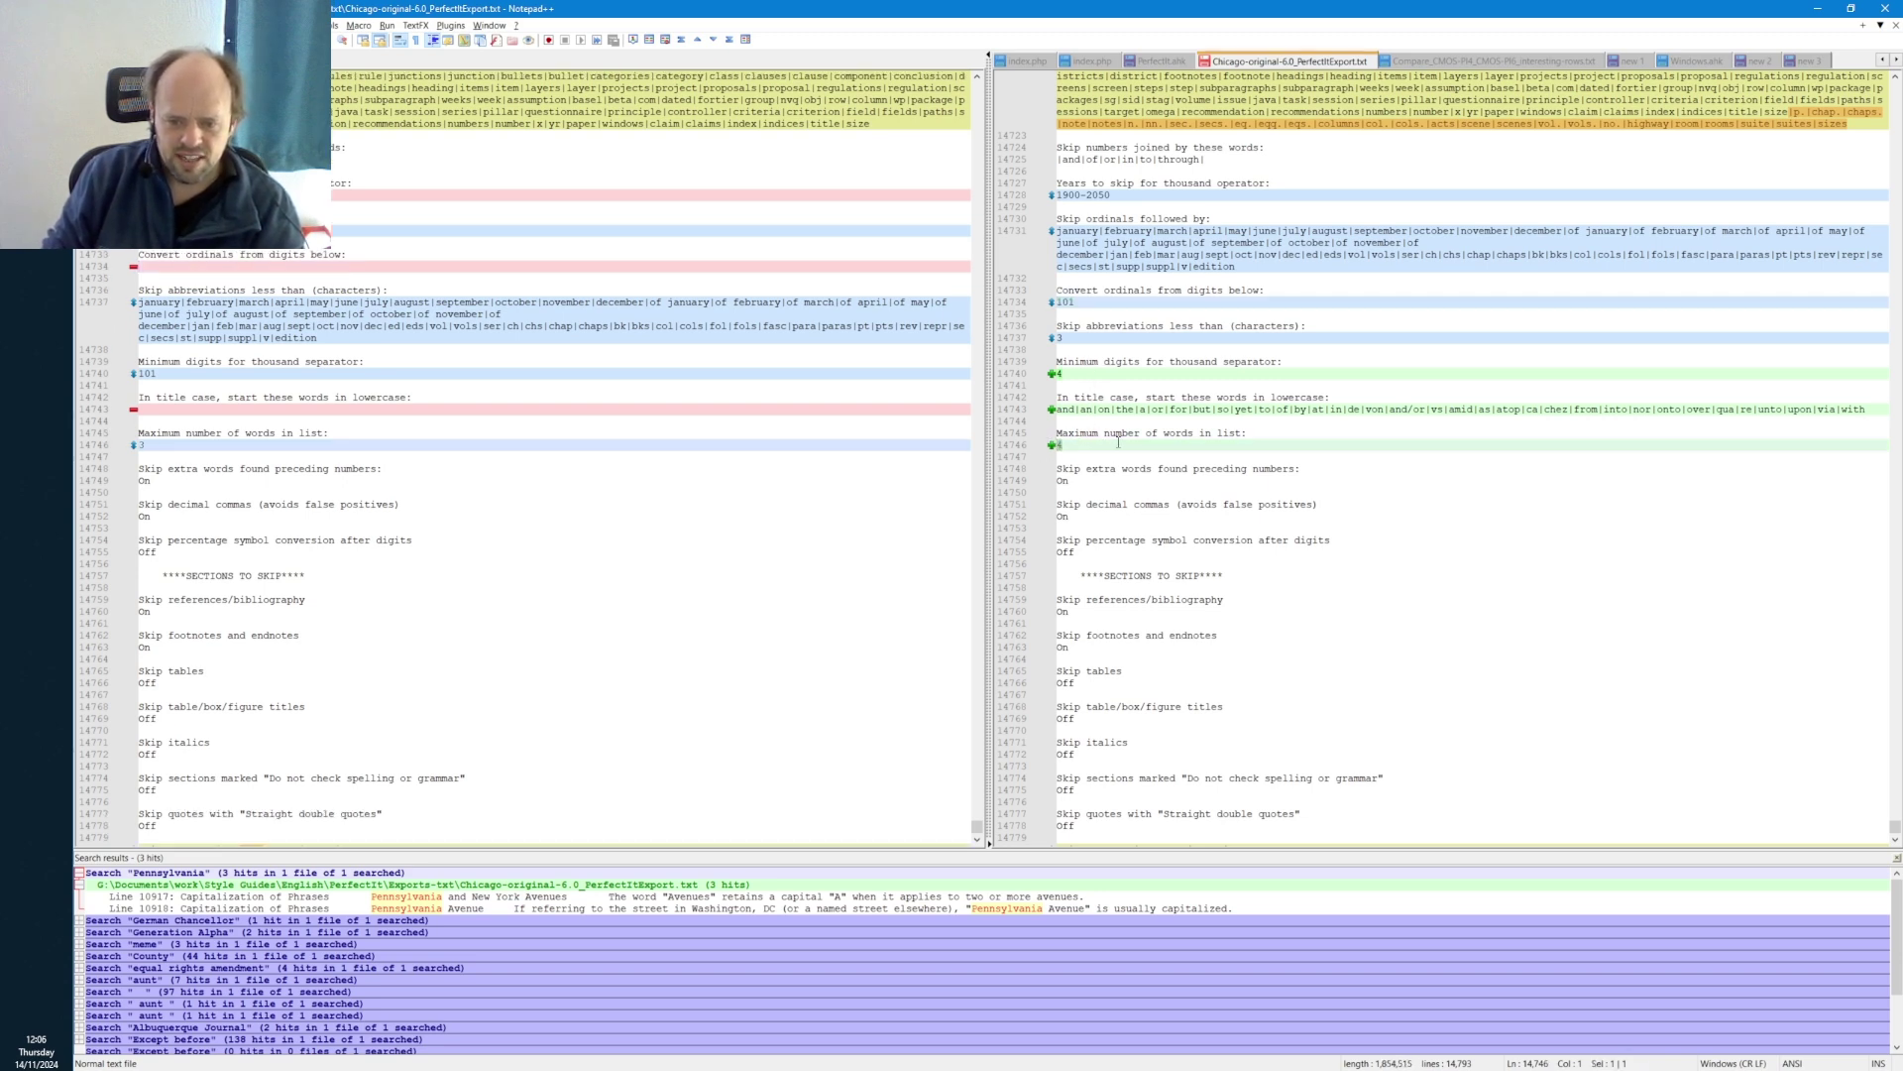
pyautogui.press('End')
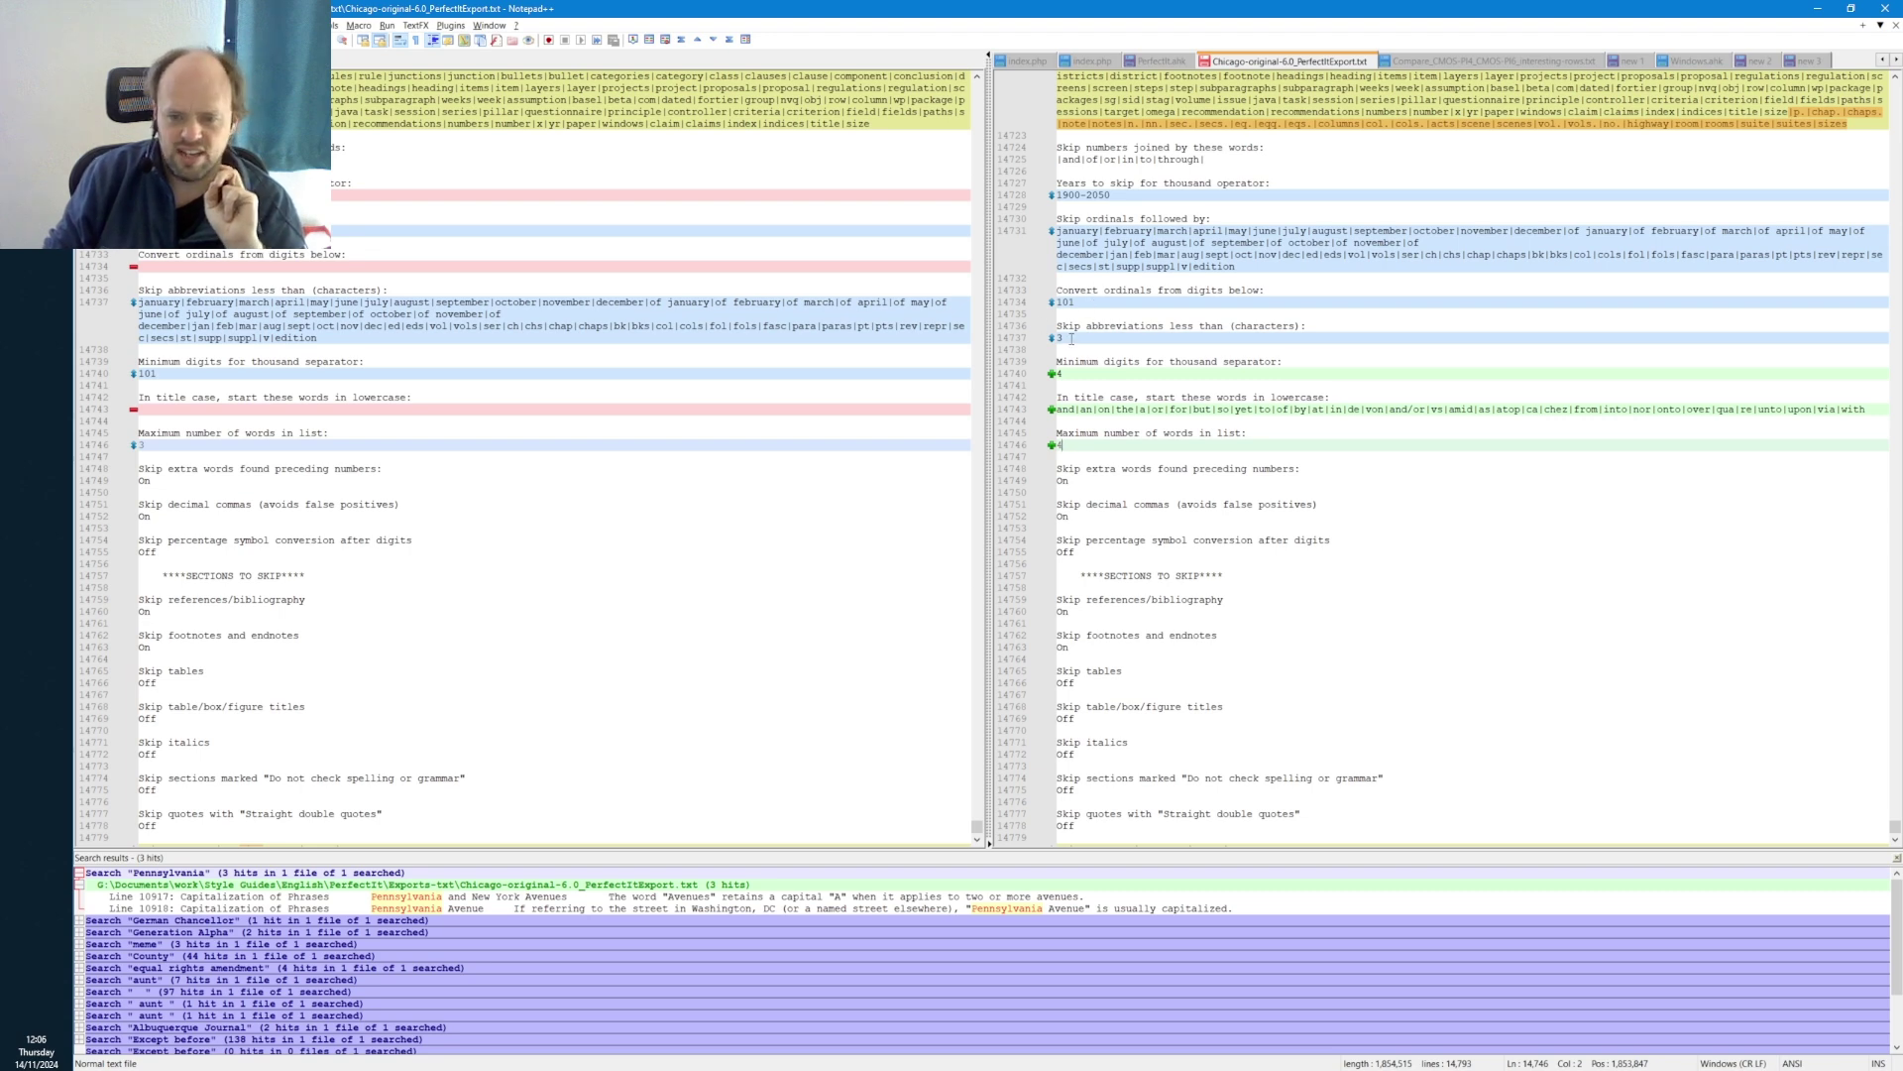
pyautogui.moveTo(1064, 338); pyautogui.dragTo(1057, 374)
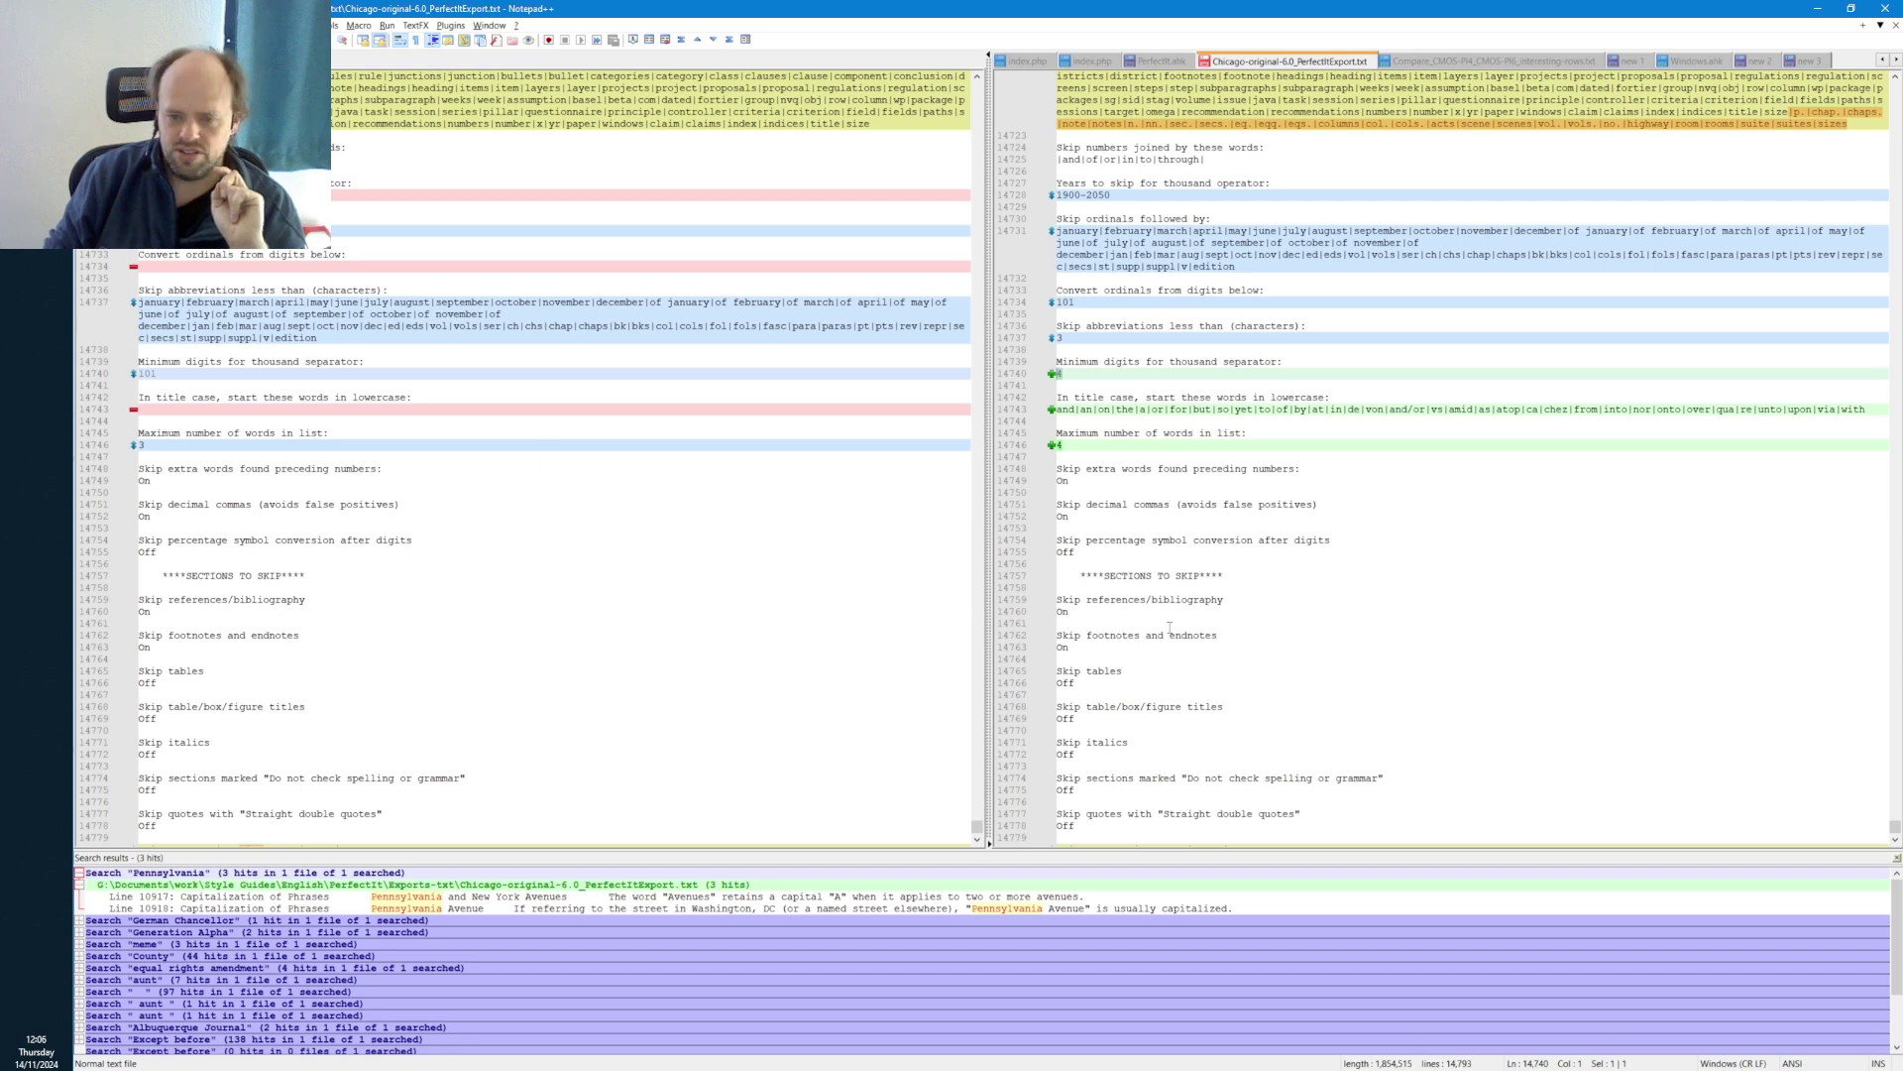
# - Review the sections to skip, including the changed "Straight single quotes" line, through to the closing "Styles for PerfectIt to skip" line
pyautogui.scroll(-4, 1368, 813)
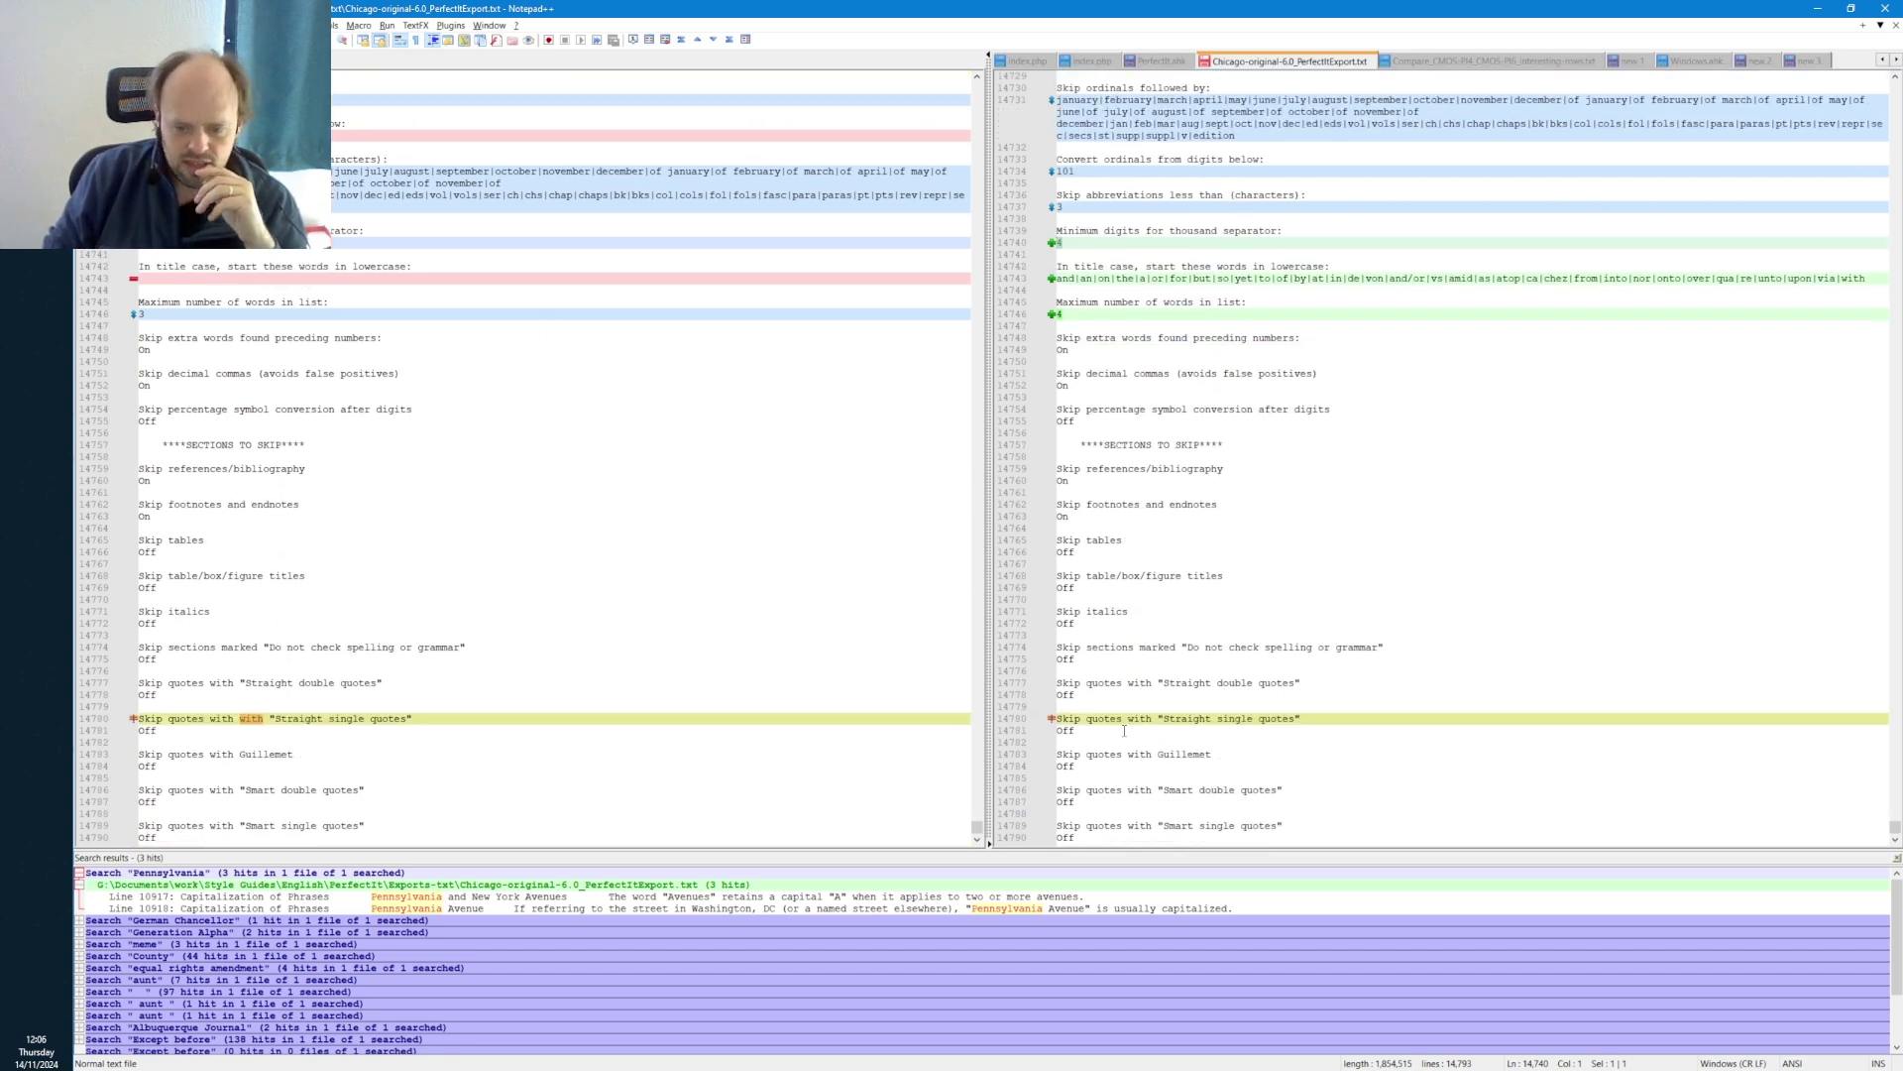
pyautogui.click(1131, 721)
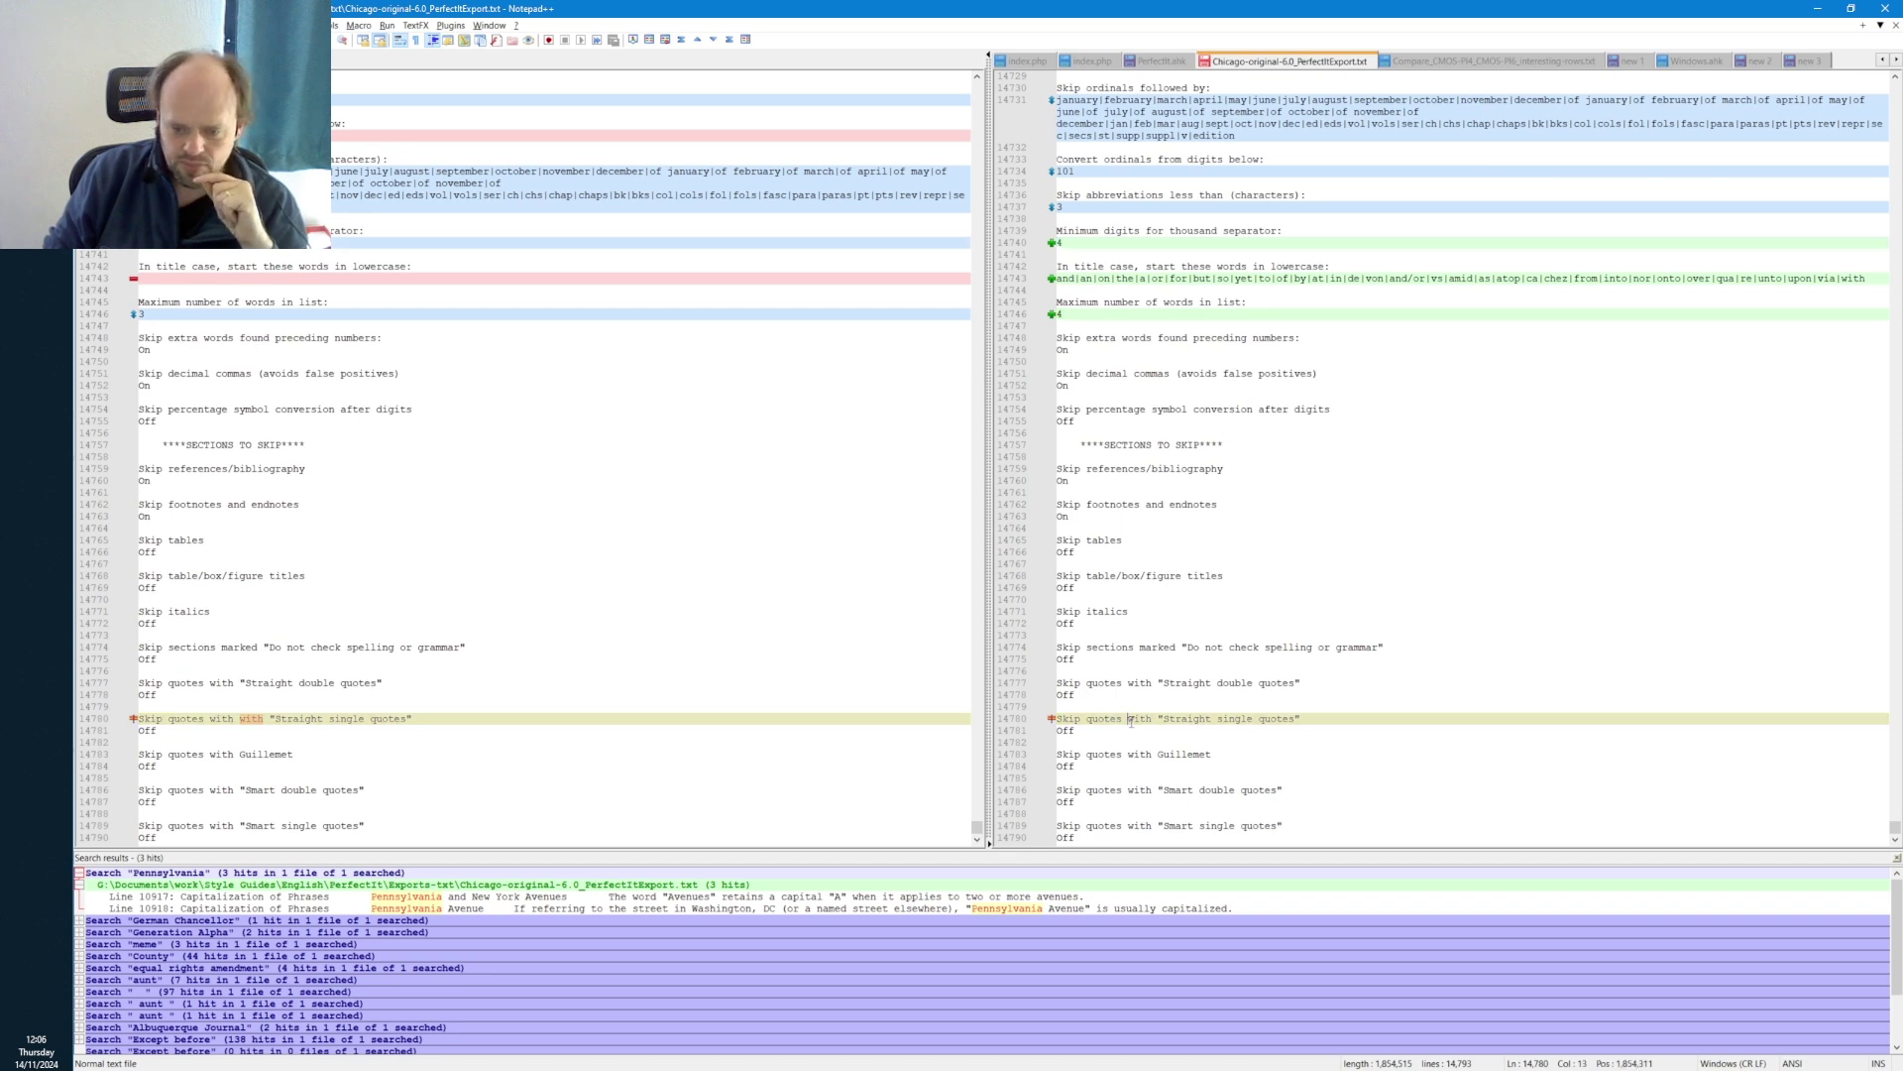
pyautogui.click(1894, 840)
pyautogui.click(1894, 839)
pyautogui.click(1894, 840)
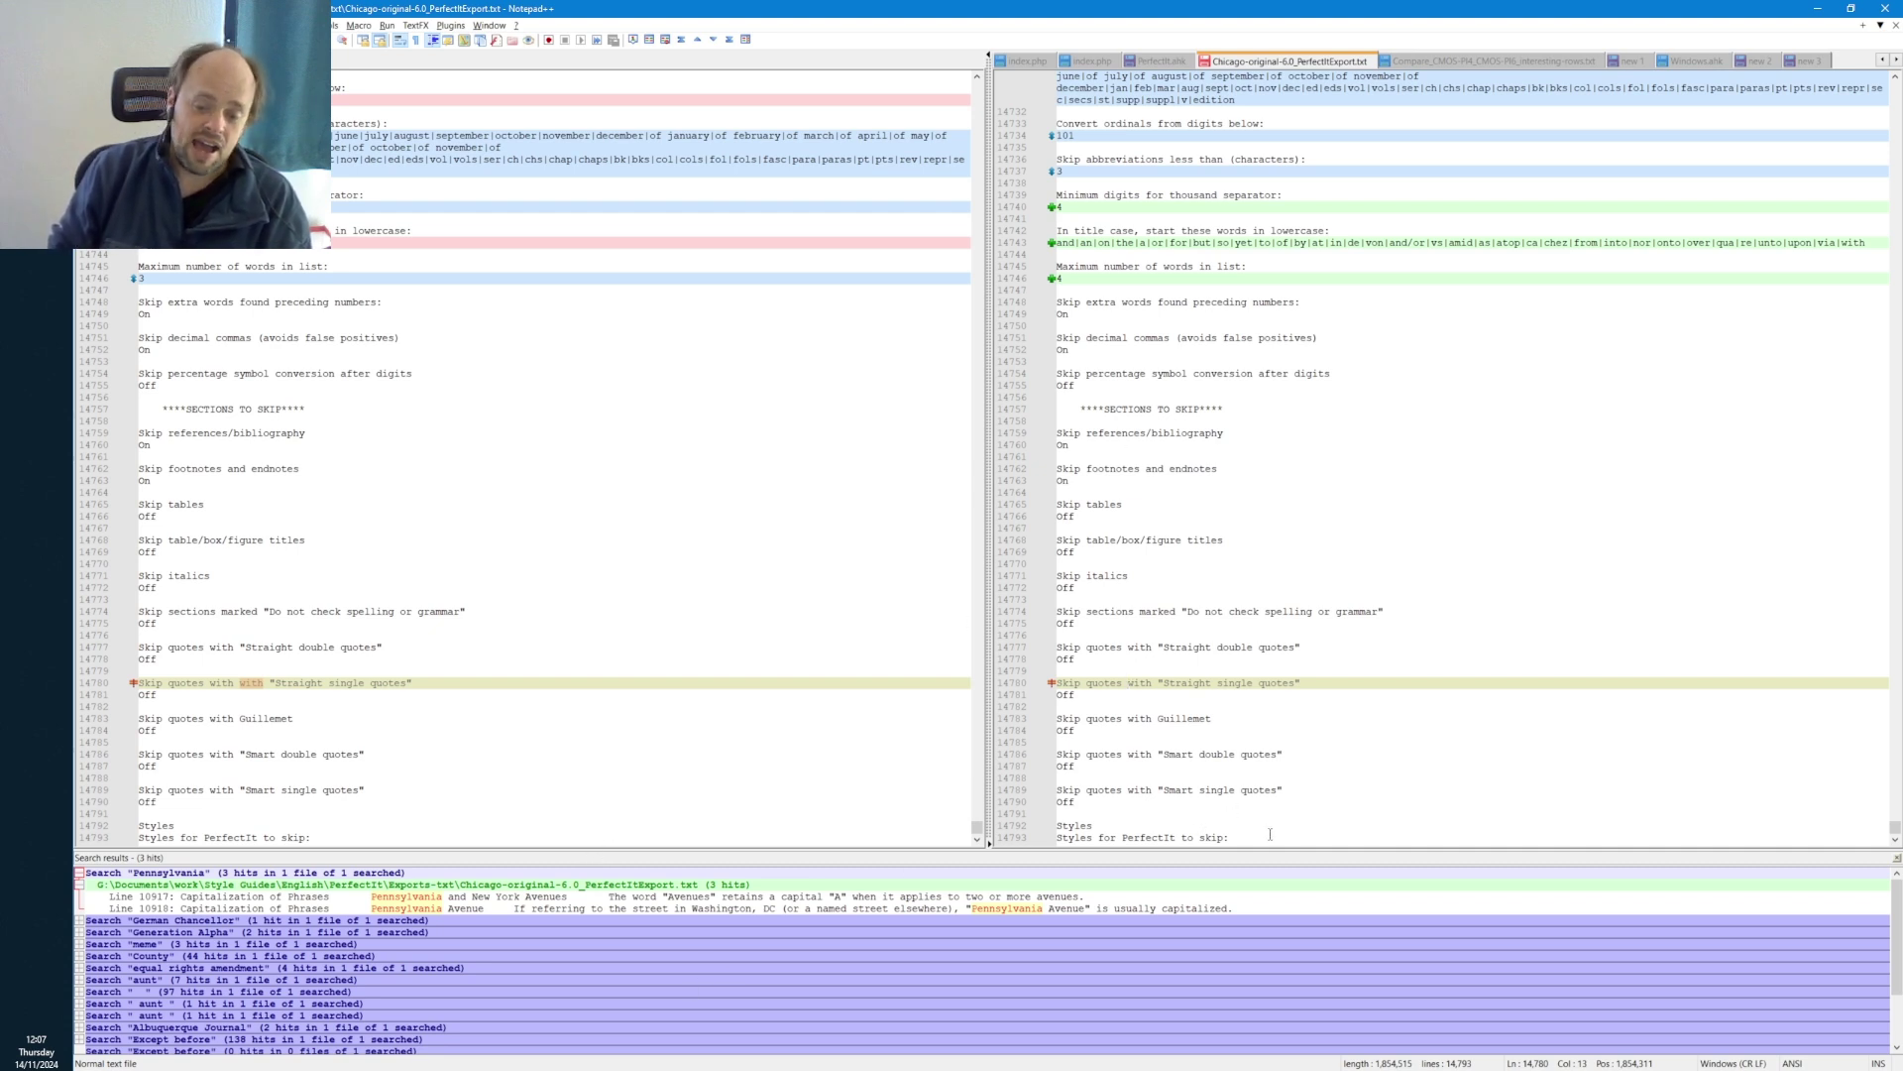
pyautogui.click(1270, 835)
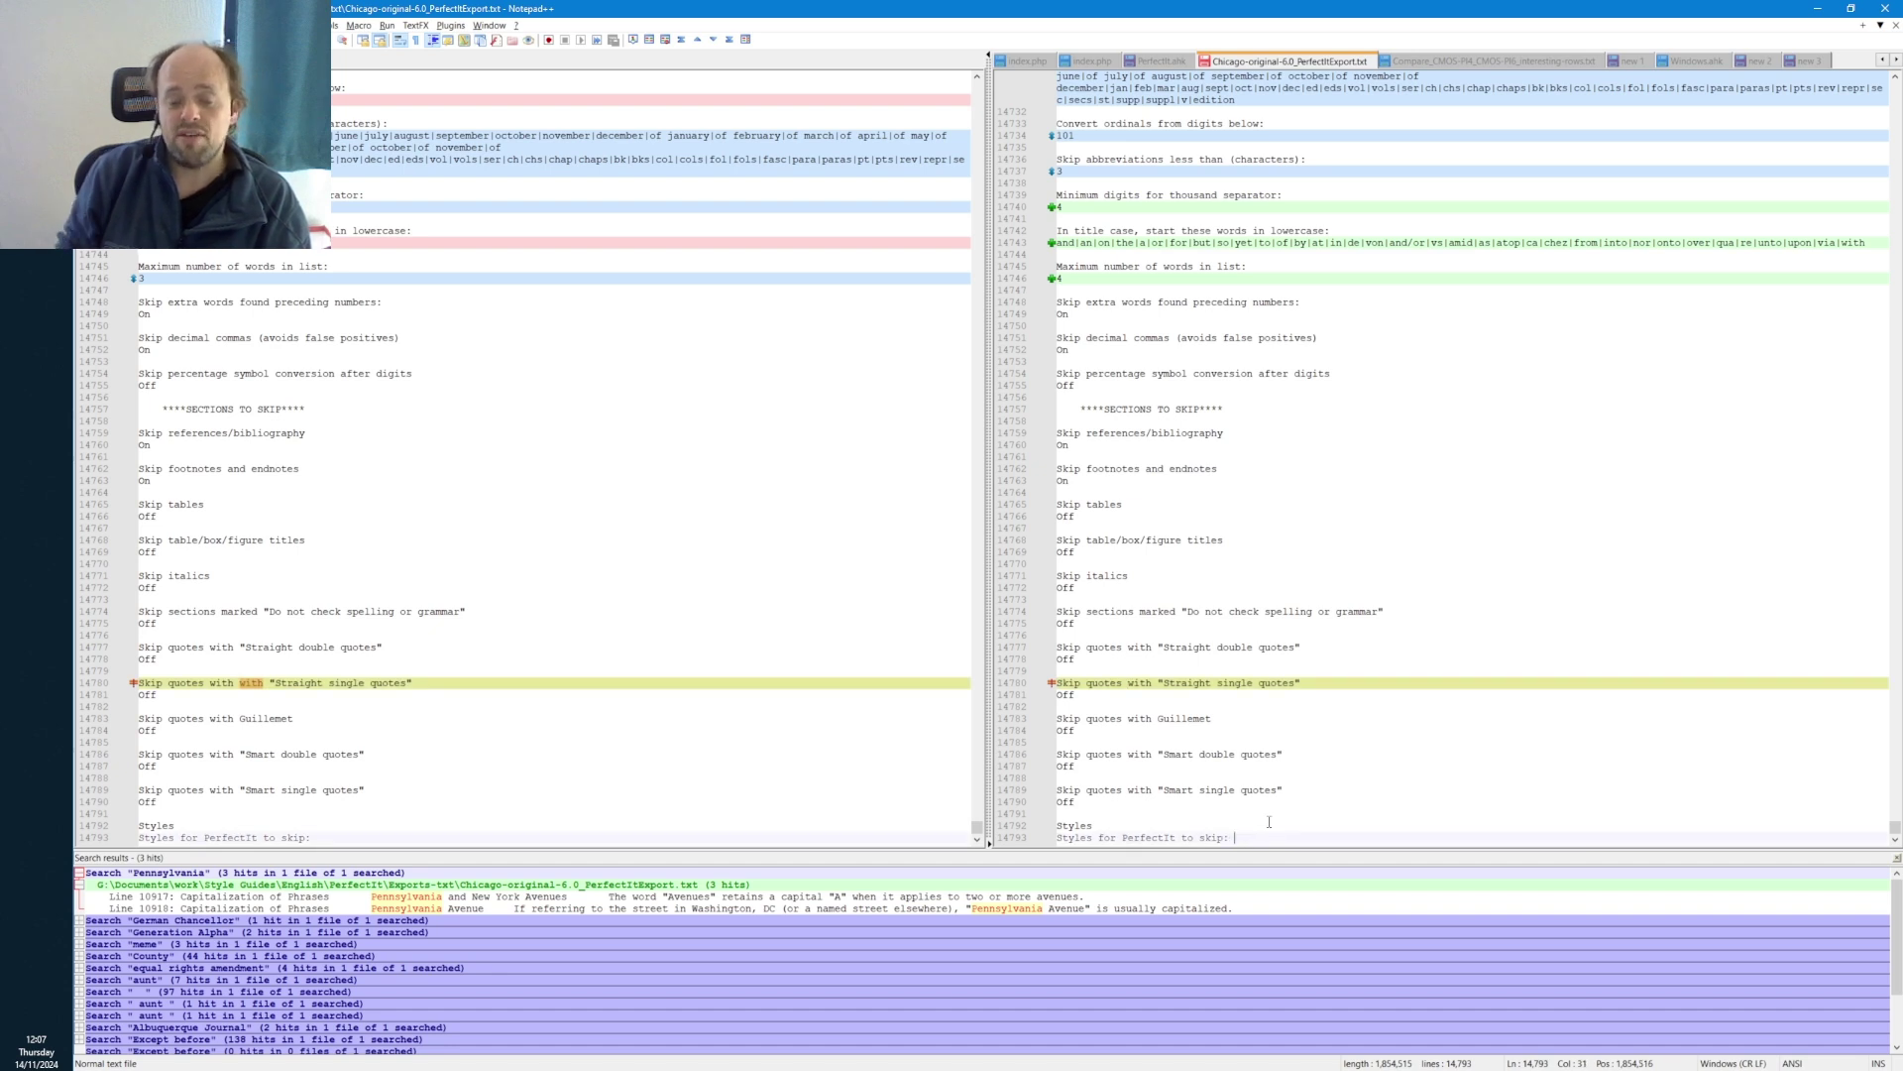